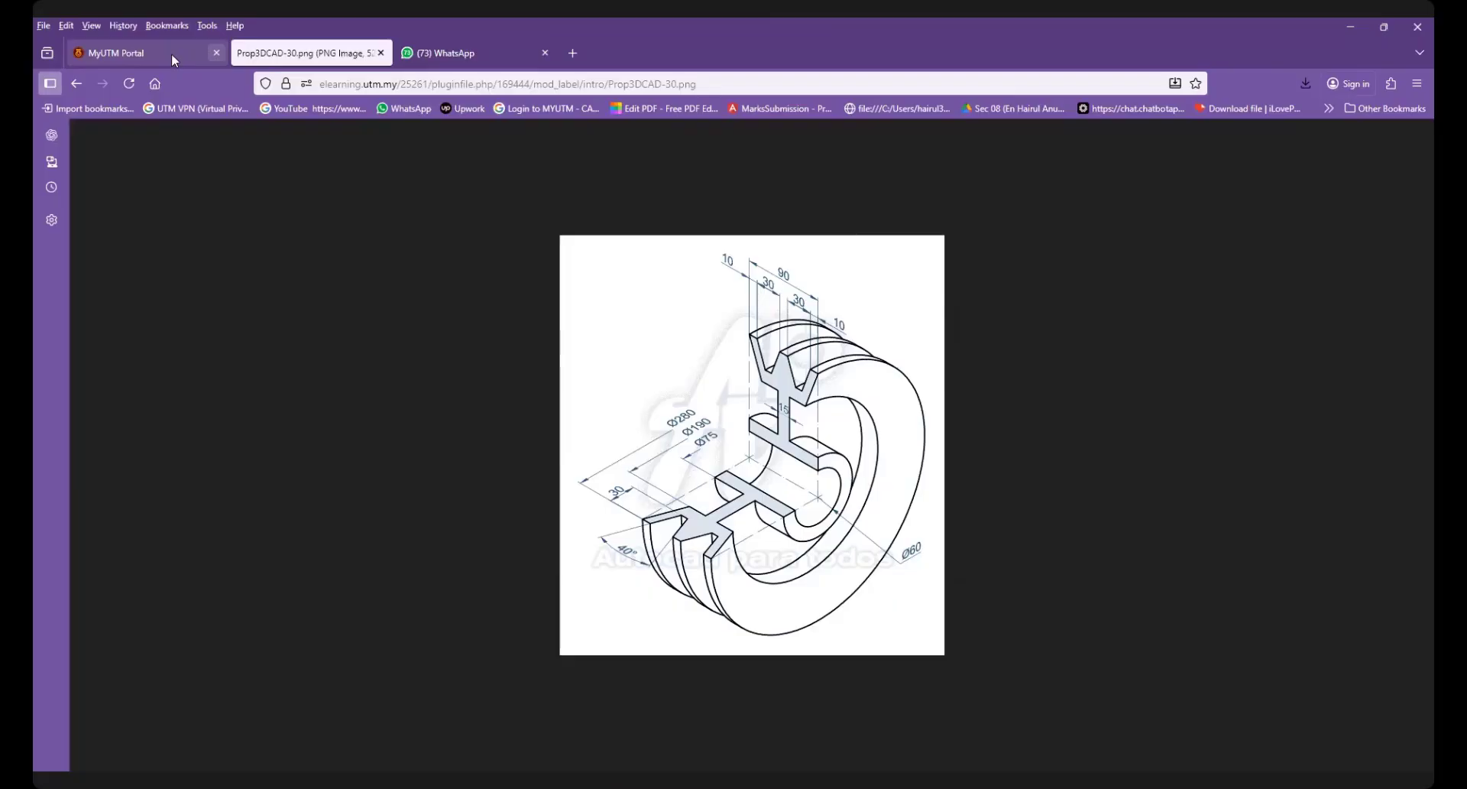
# Return from the pulley image to the course page and look back through its assignments up to the Solidworks modelling exercise
pyautogui.click(171, 53)
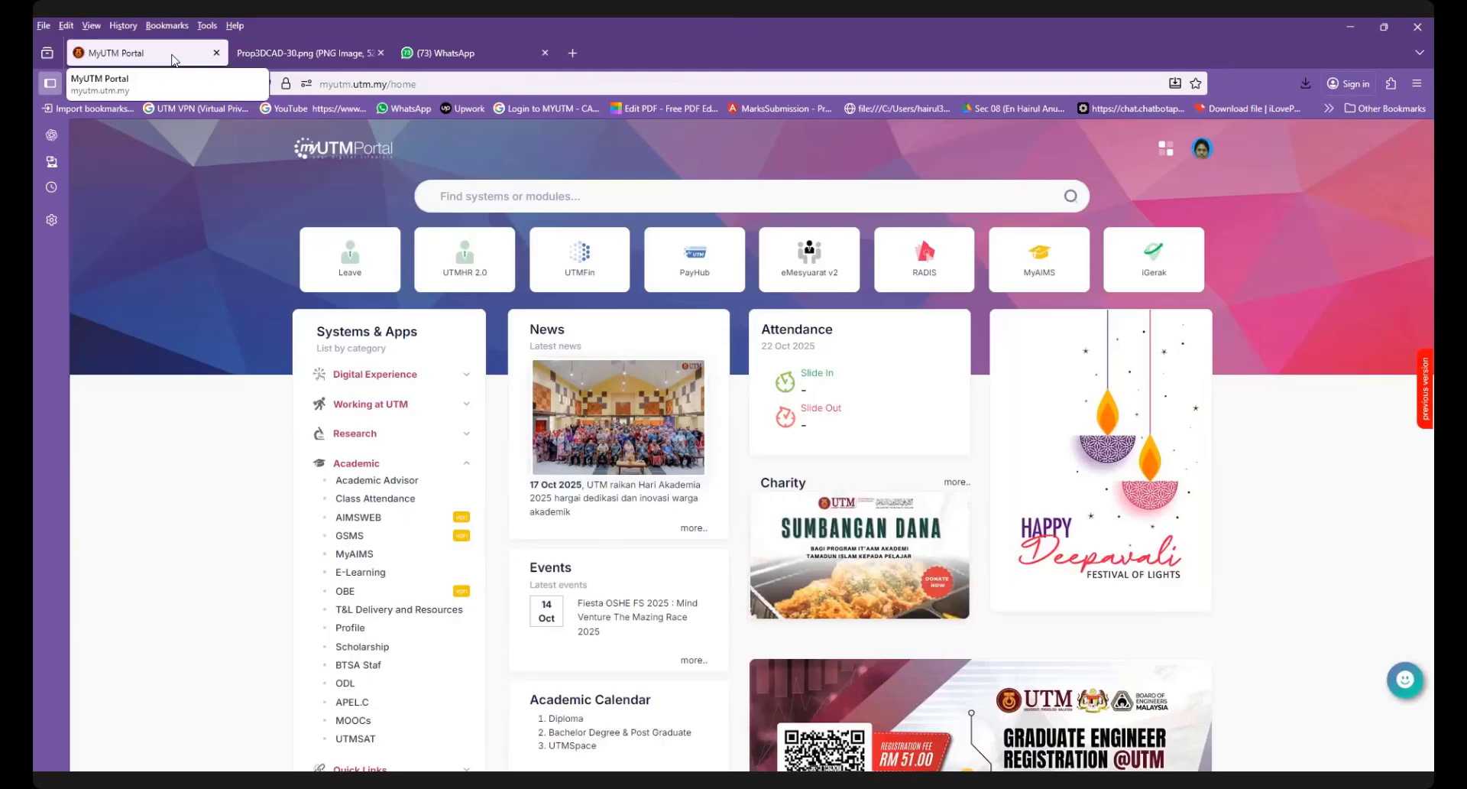
pyautogui.click(277, 51)
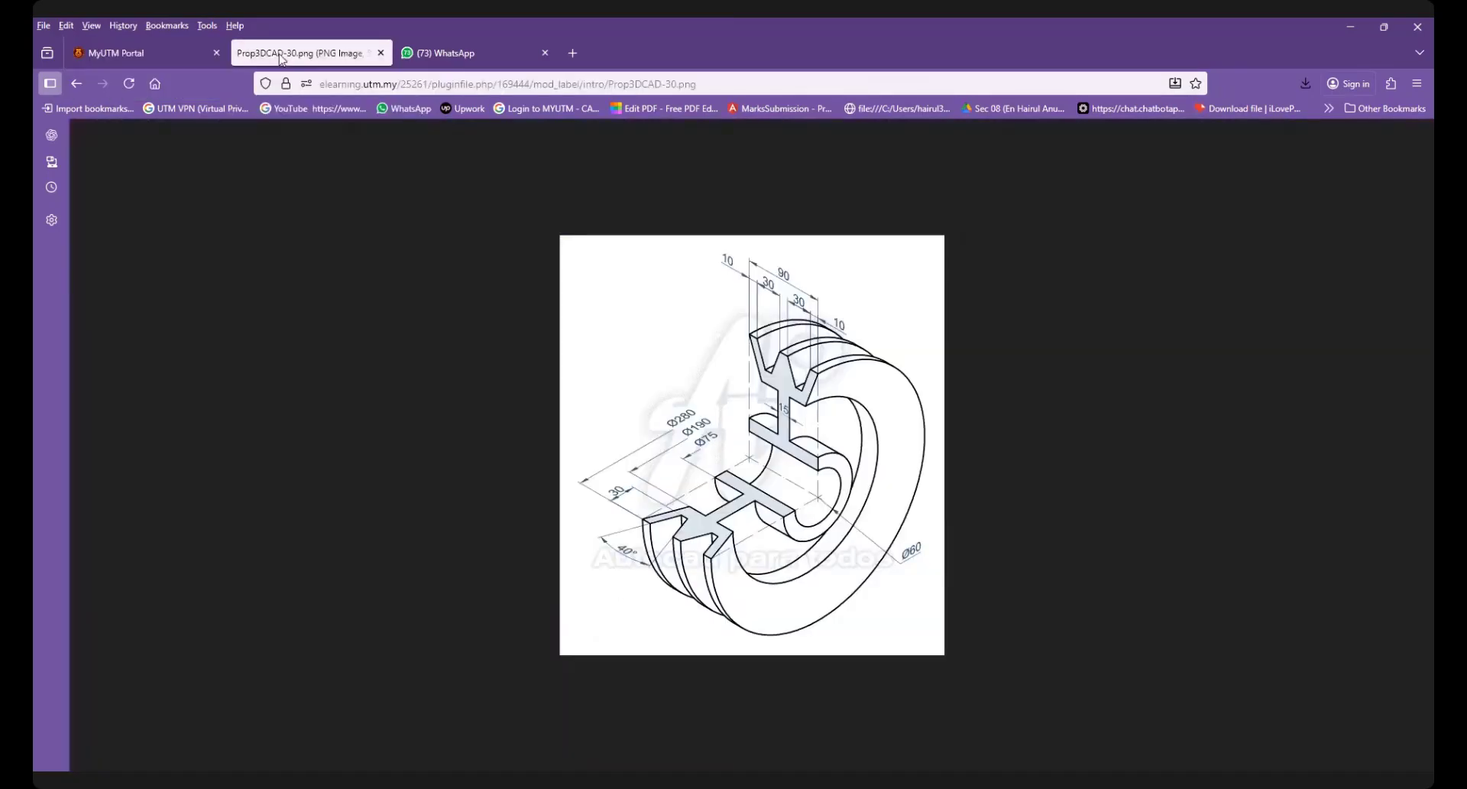
pyautogui.click(84, 83)
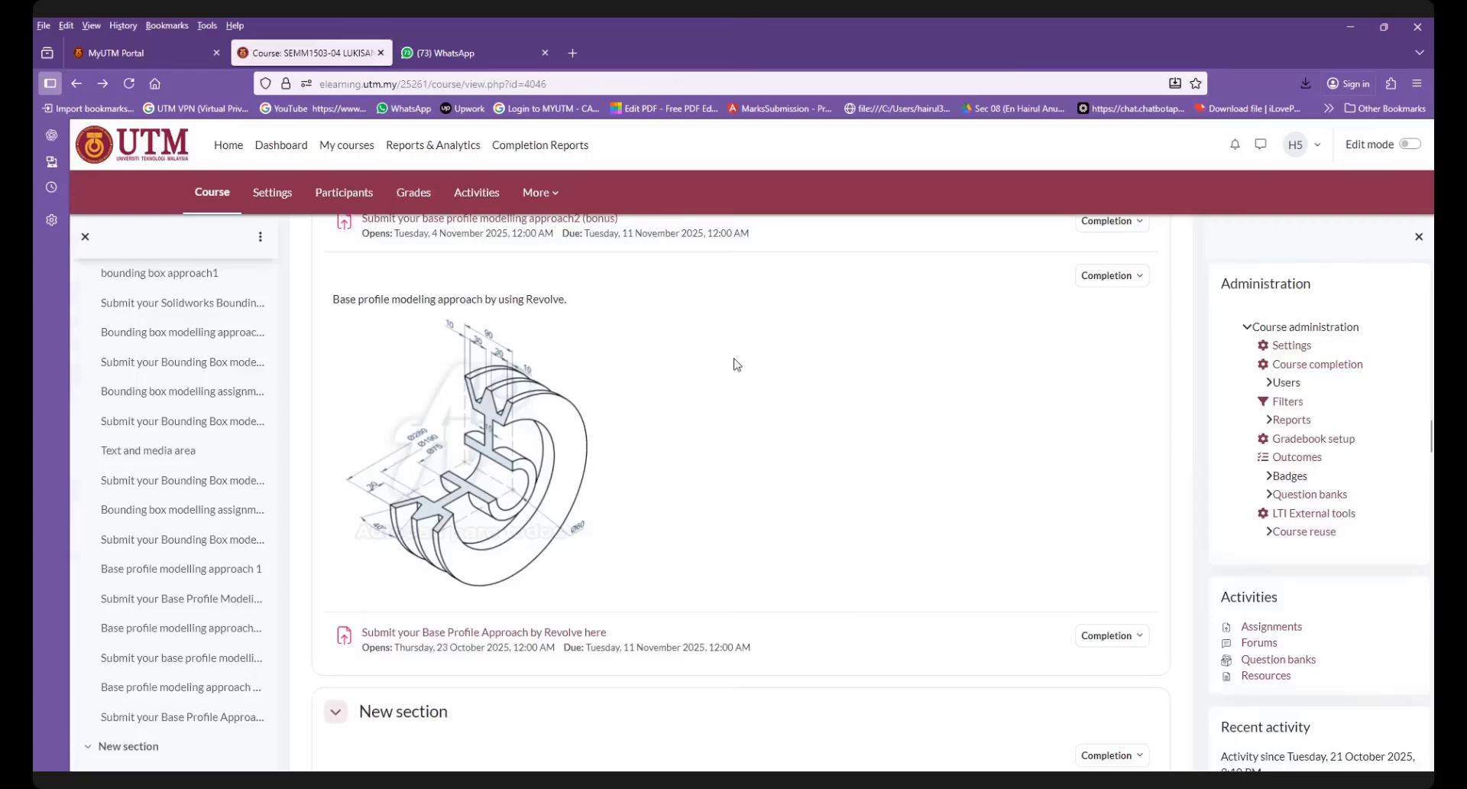
pyautogui.scroll(4, 695, 440)
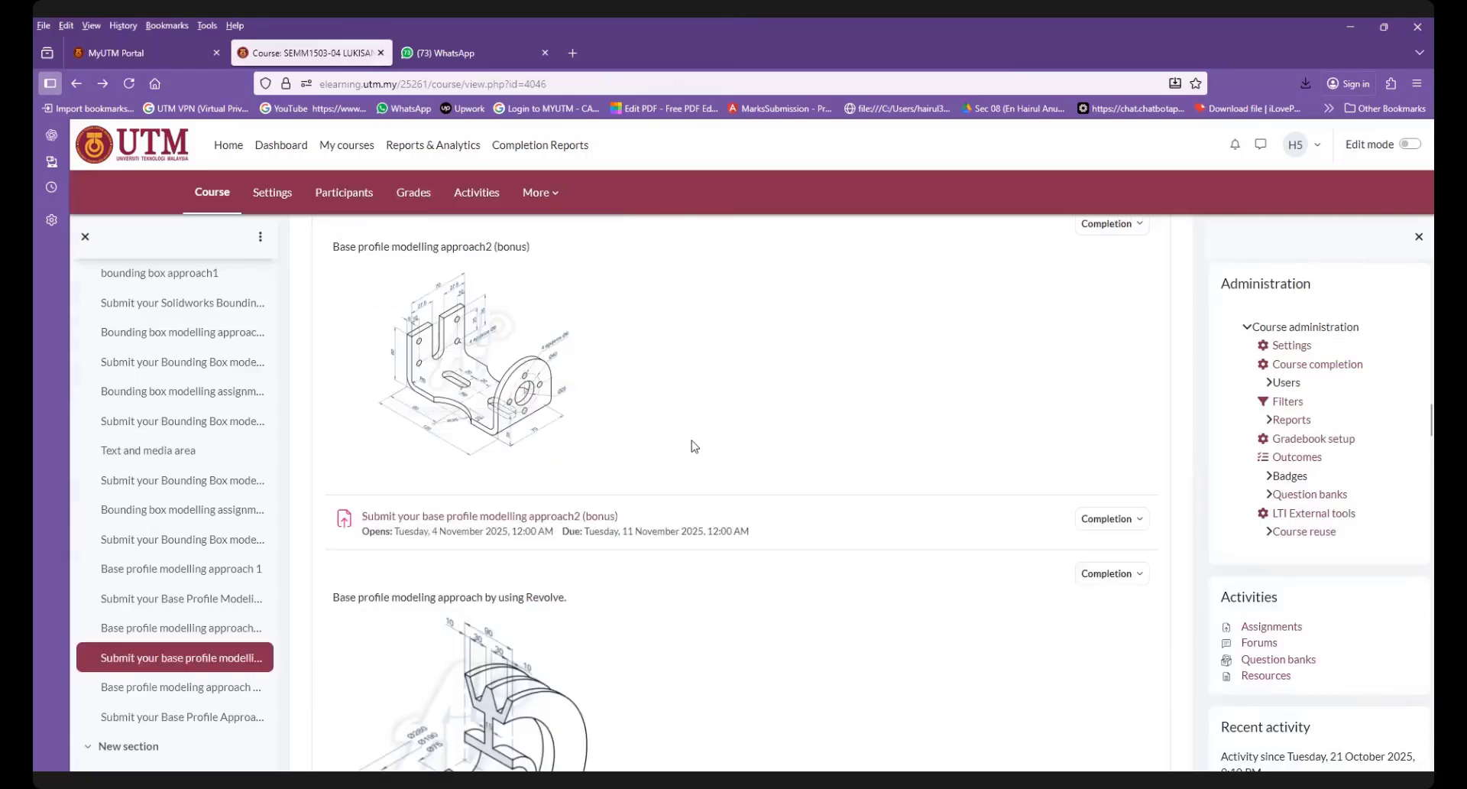
pyautogui.scroll(8, 695, 446)
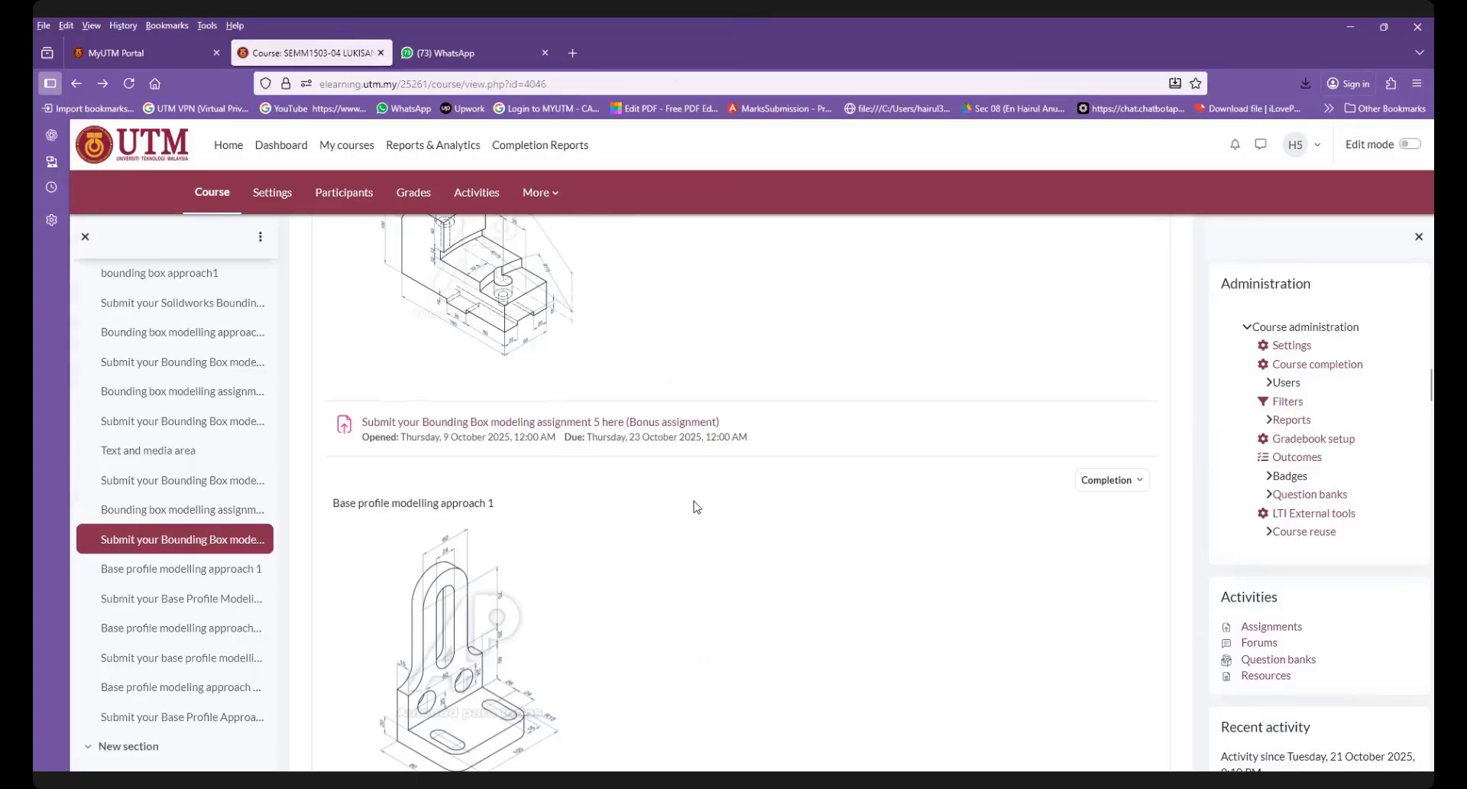
pyautogui.scroll(4, 695, 501)
pyautogui.scroll(-4, 694, 505)
pyautogui.scroll(10, 695, 507)
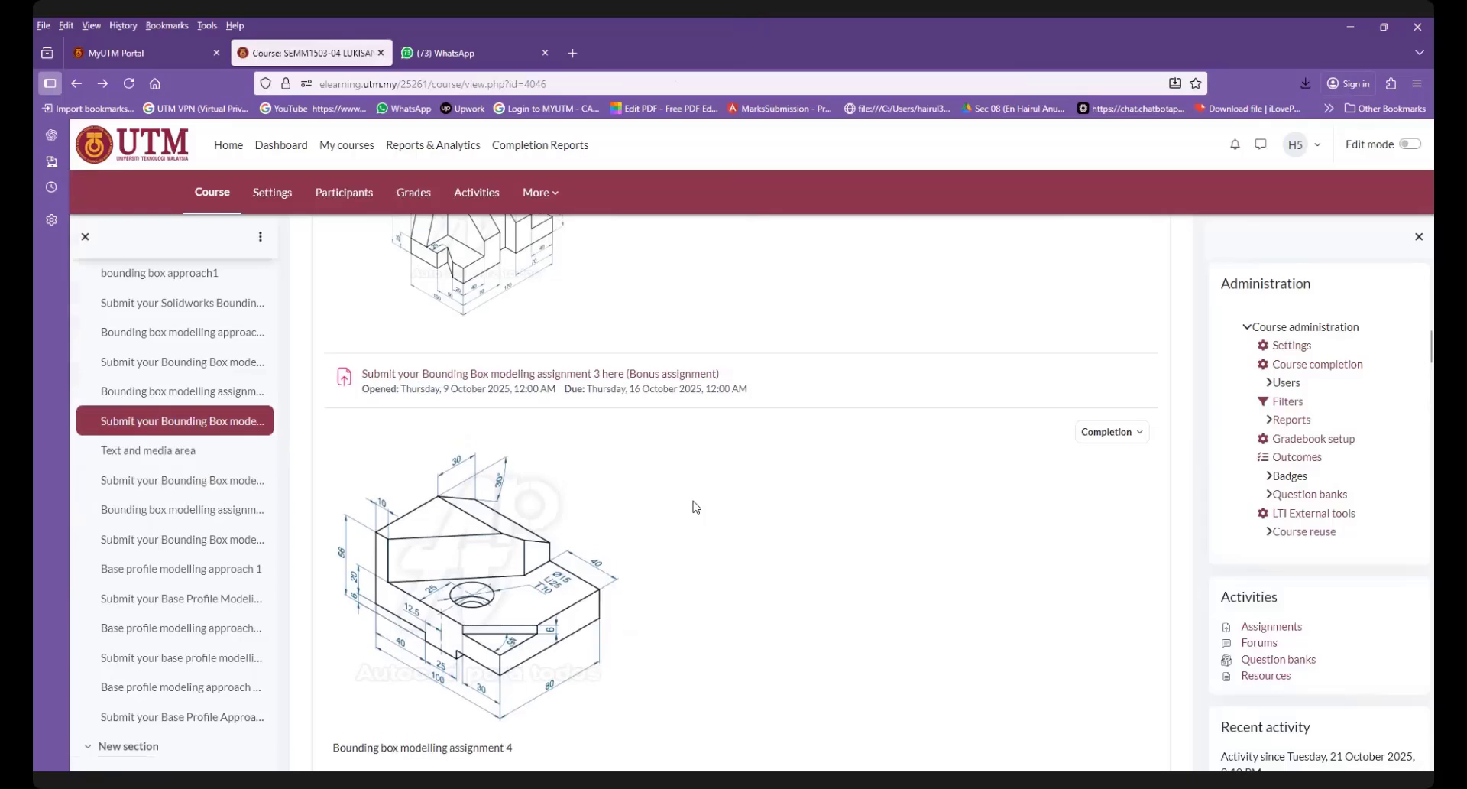
pyautogui.scroll(-3, 719, 481)
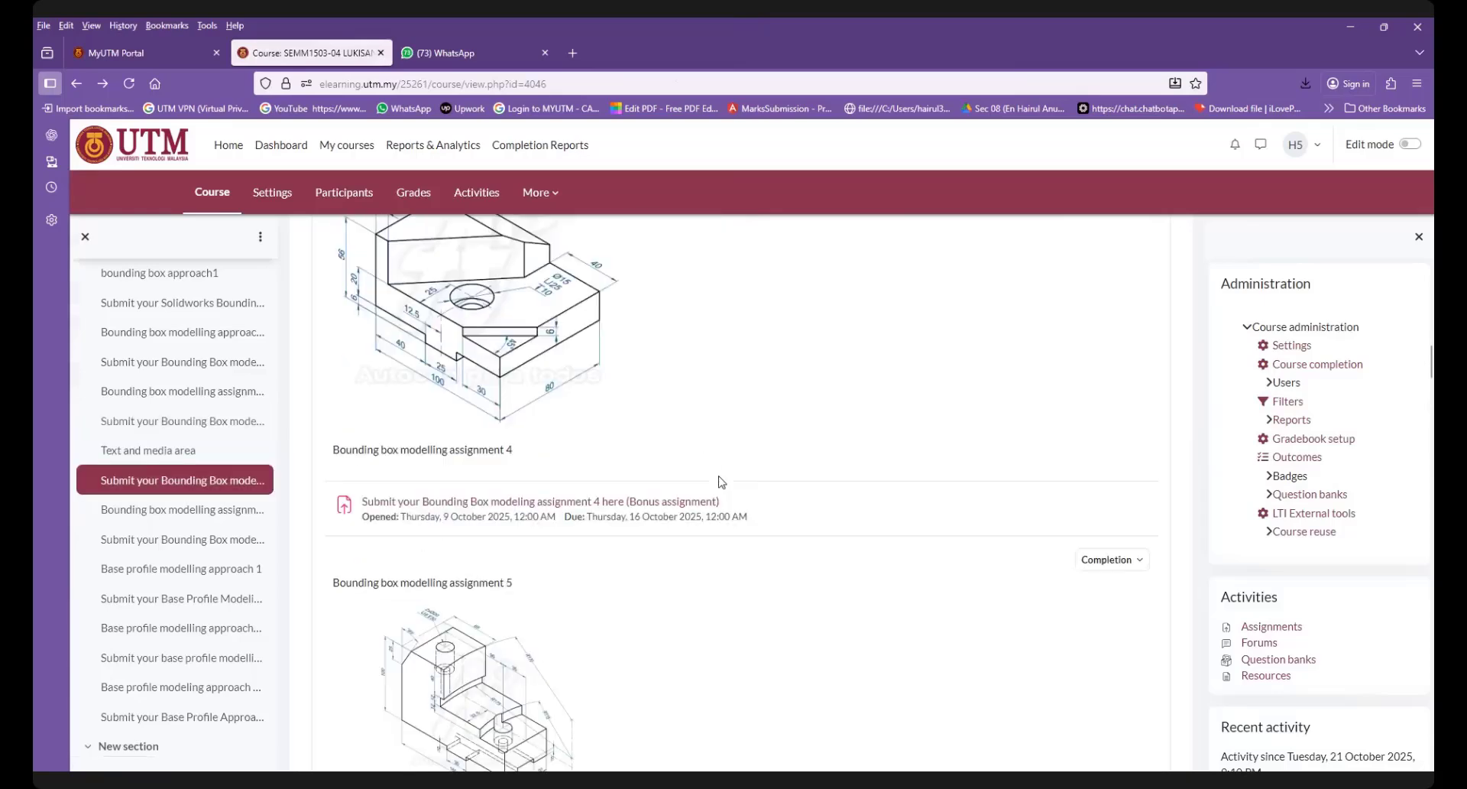
pyautogui.scroll(3, 721, 482)
pyautogui.scroll(4, 721, 481)
pyautogui.scroll(4, 720, 481)
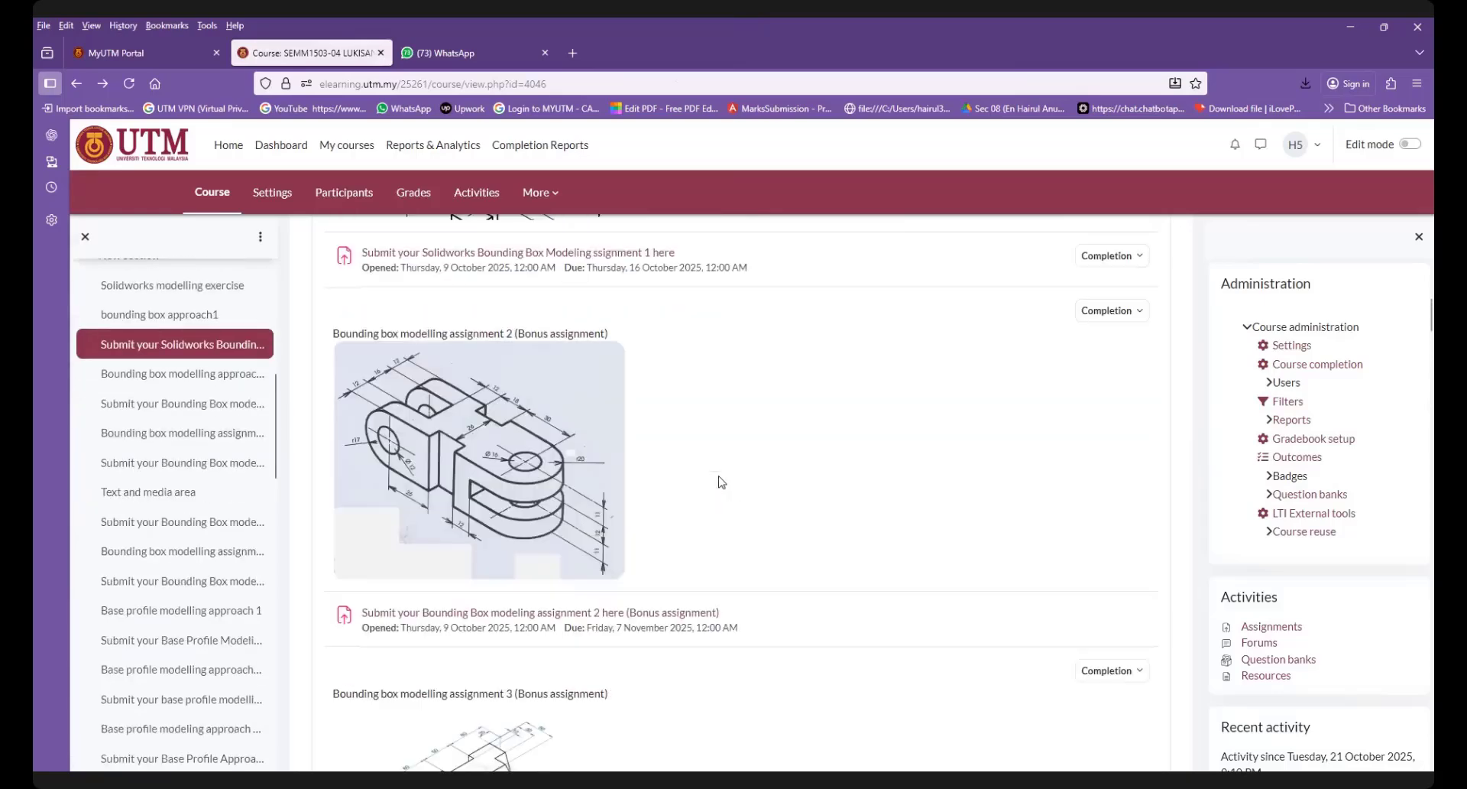
pyautogui.scroll(8, 720, 482)
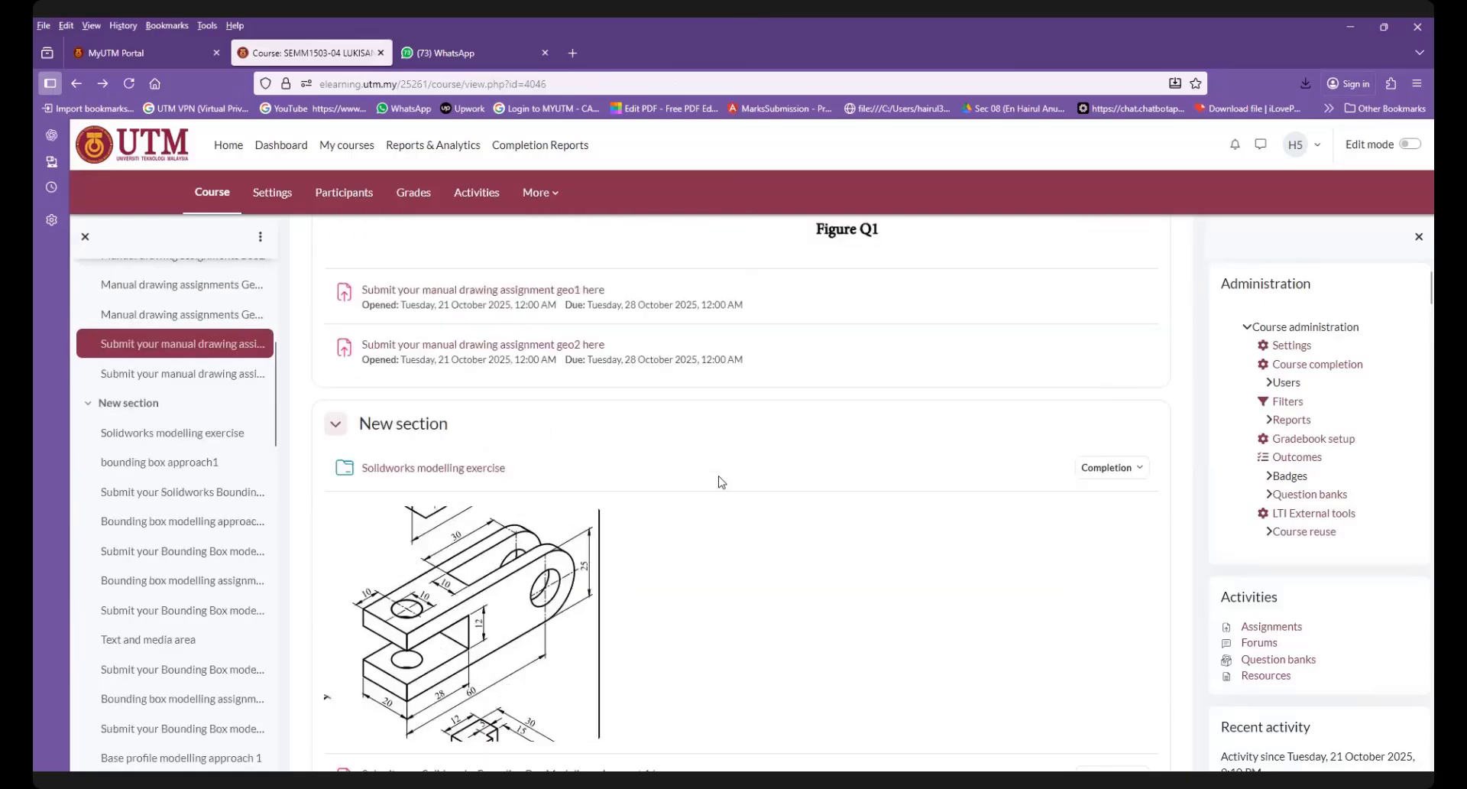
# Review the figures of the bounding box modelling assignments 1 to 5 on the course page
pyautogui.scroll(-6, 721, 481)
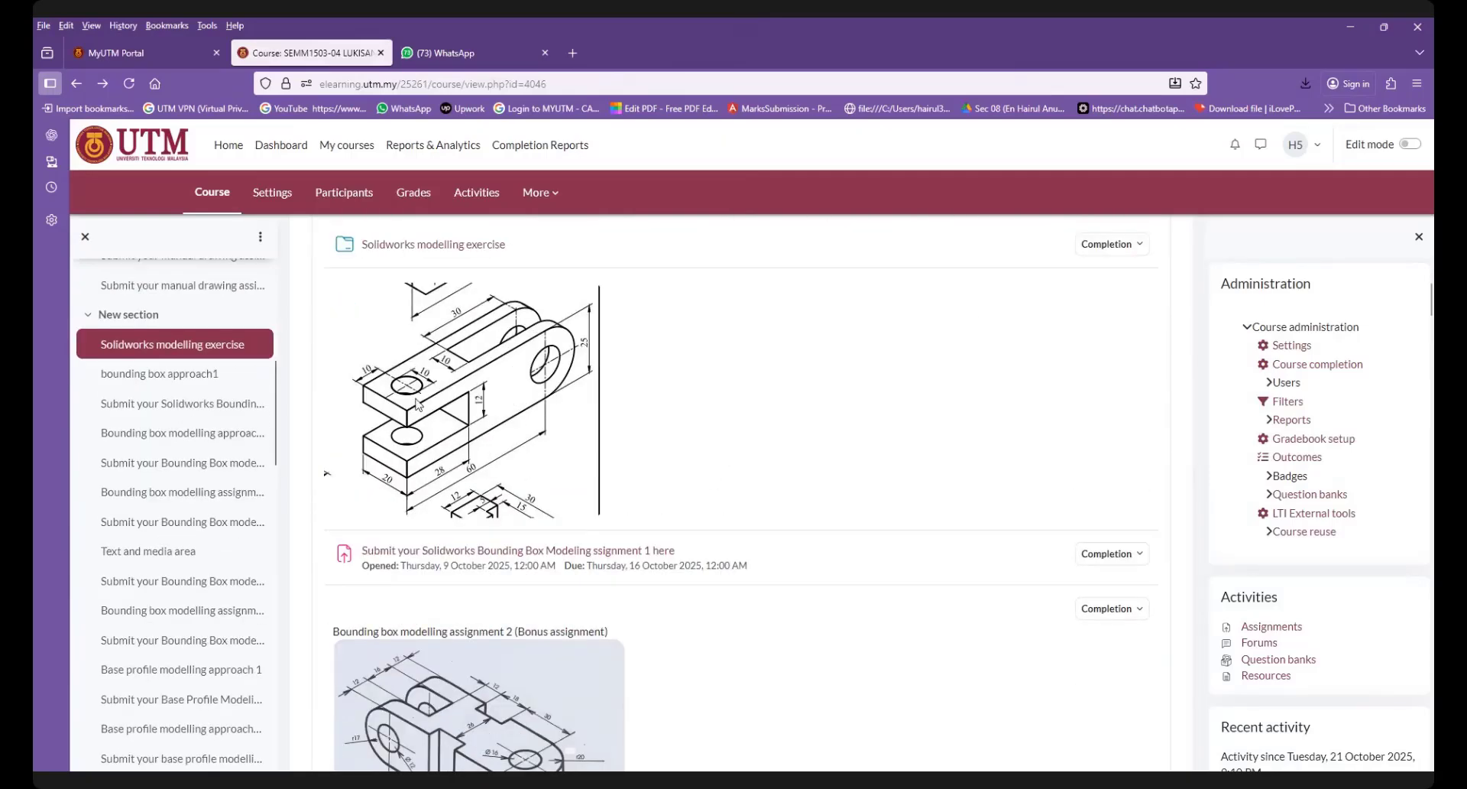
pyautogui.scroll(-2, 542, 449)
pyautogui.scroll(-4, 542, 449)
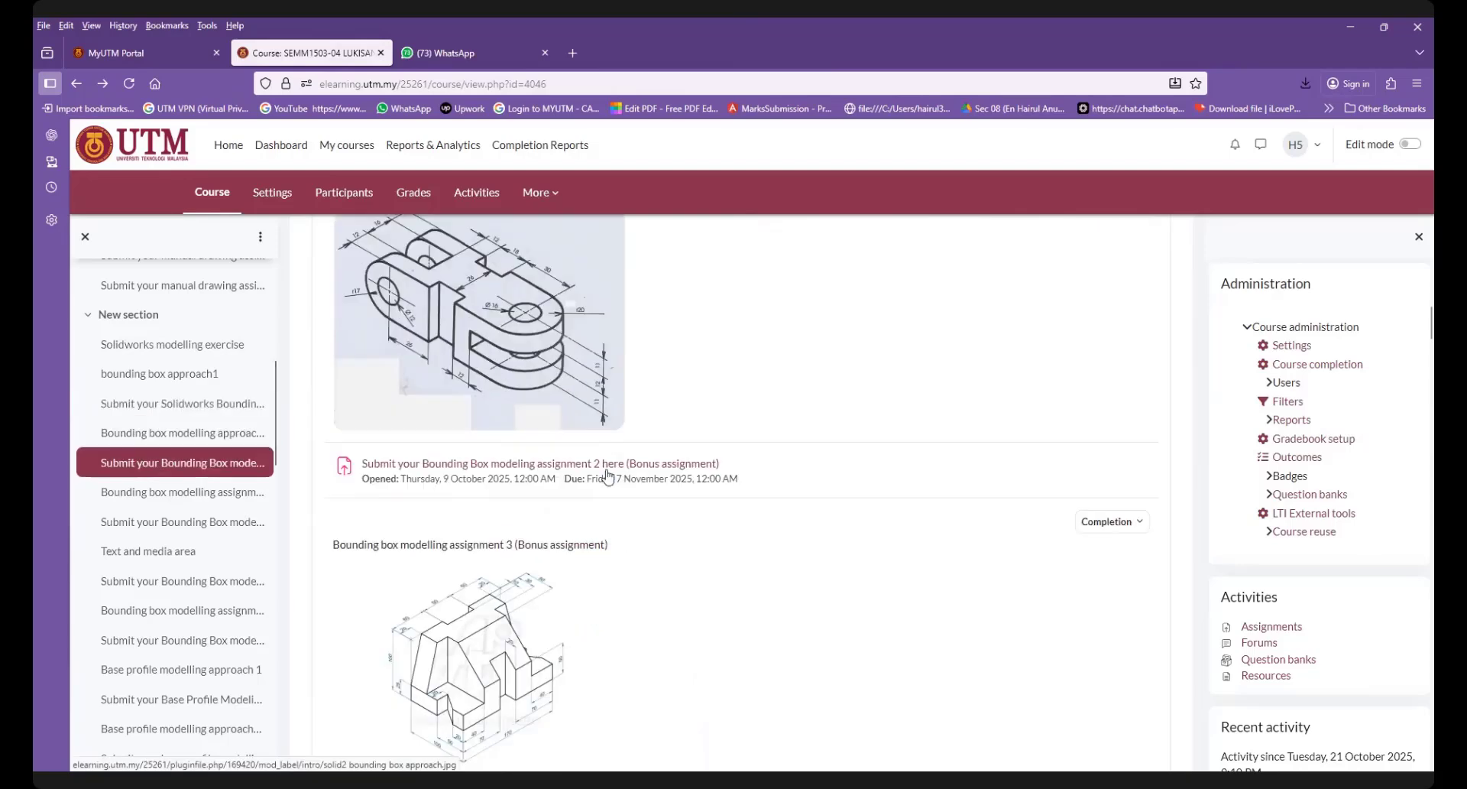
pyautogui.scroll(-3, 525, 433)
pyautogui.scroll(-5, 524, 434)
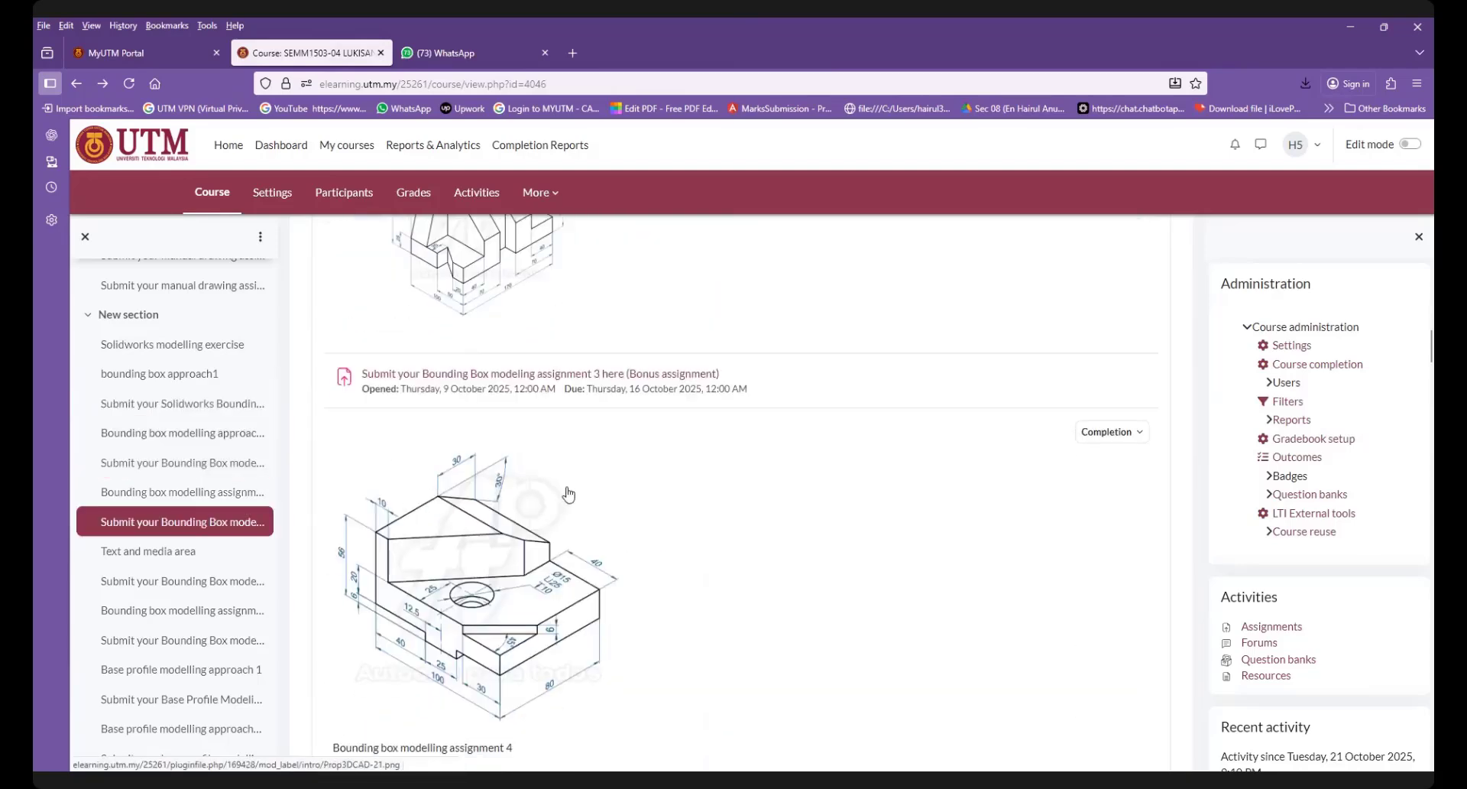
pyautogui.scroll(-5, 538, 501)
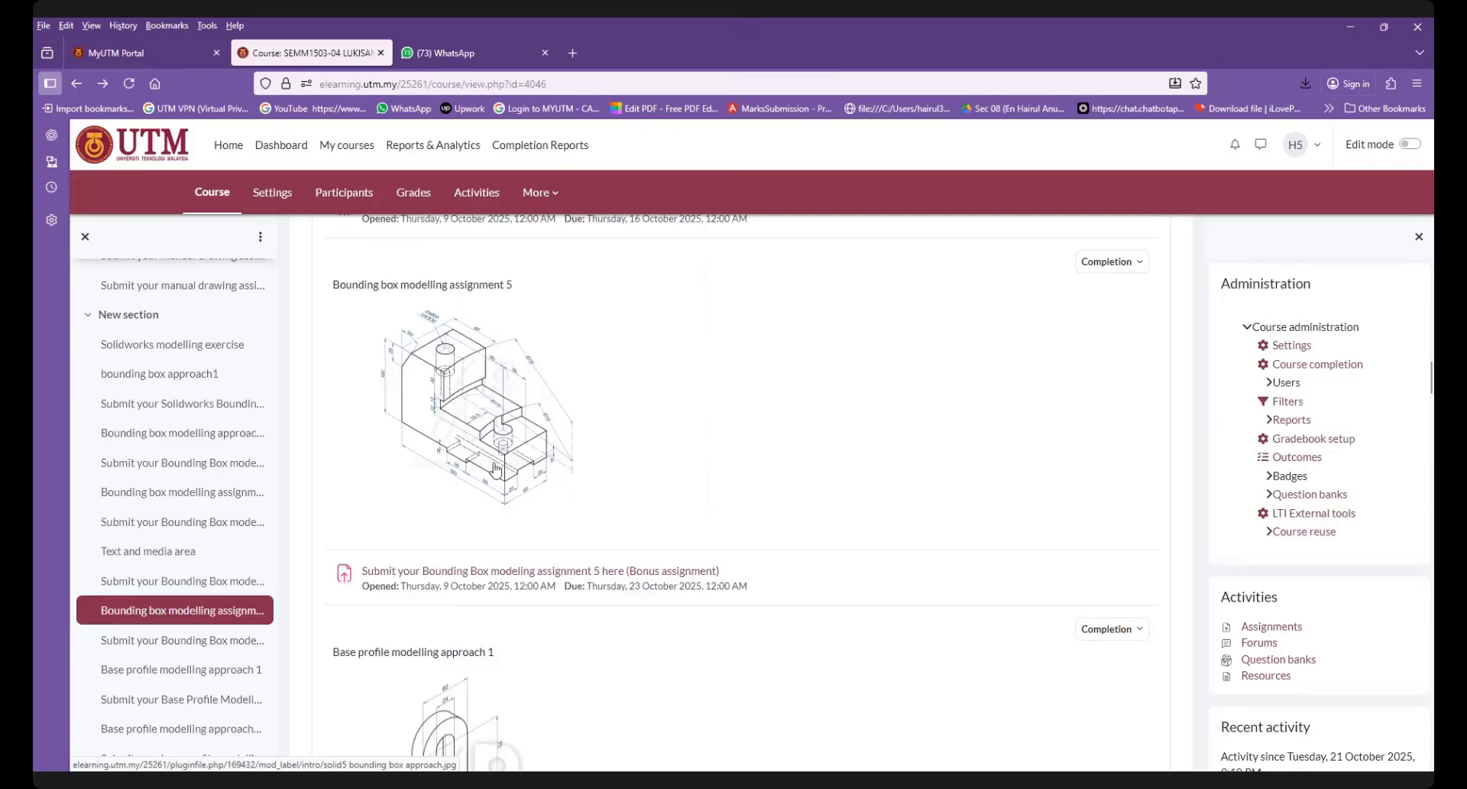
pyautogui.scroll(2, 399, 425)
pyautogui.scroll(-2, 475, 495)
pyautogui.scroll(-5, 584, 436)
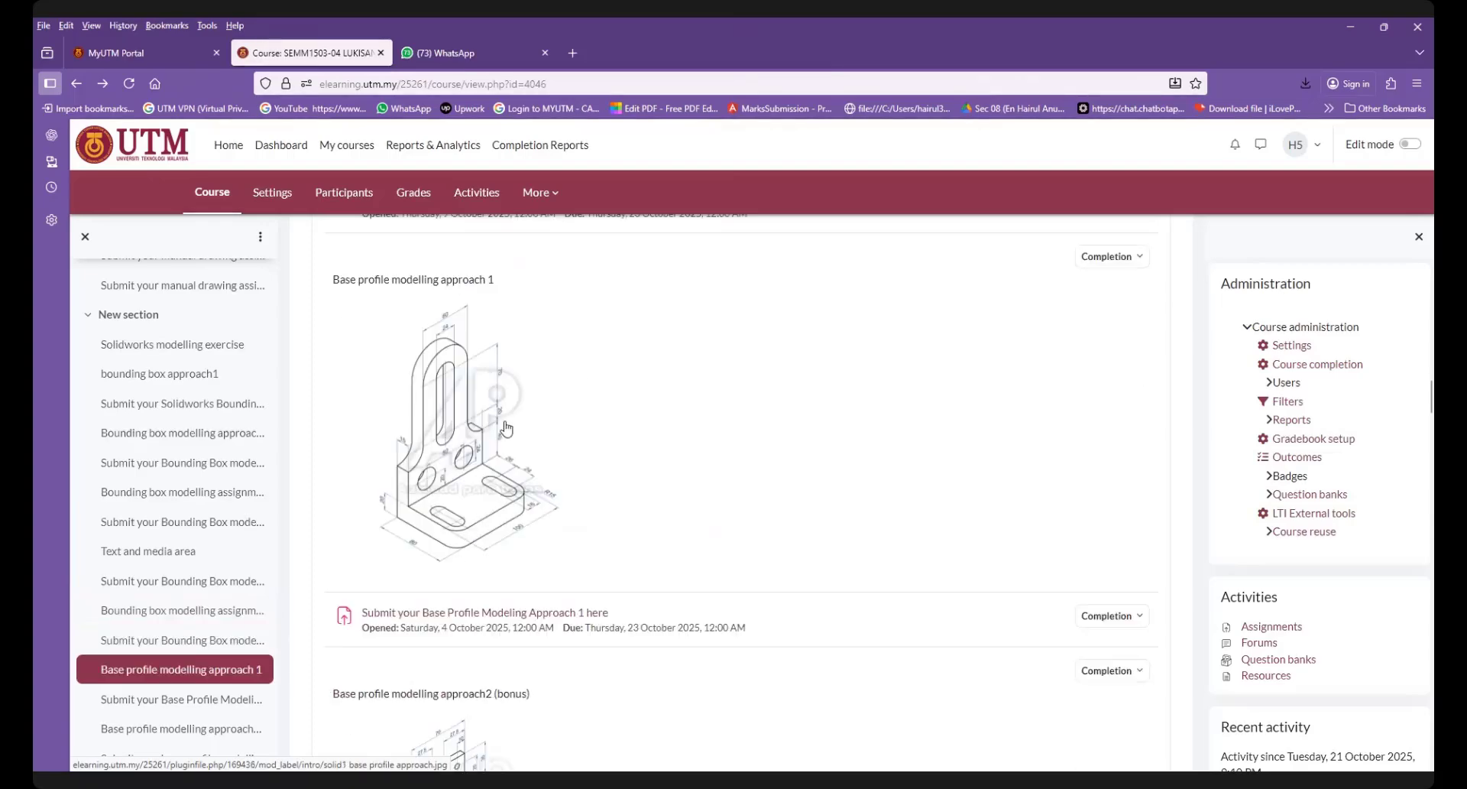
# Compare the figures of base profile modelling approach 1 and base profile modelling approach2 (bonus)
pyautogui.scroll(-1, 506, 428)
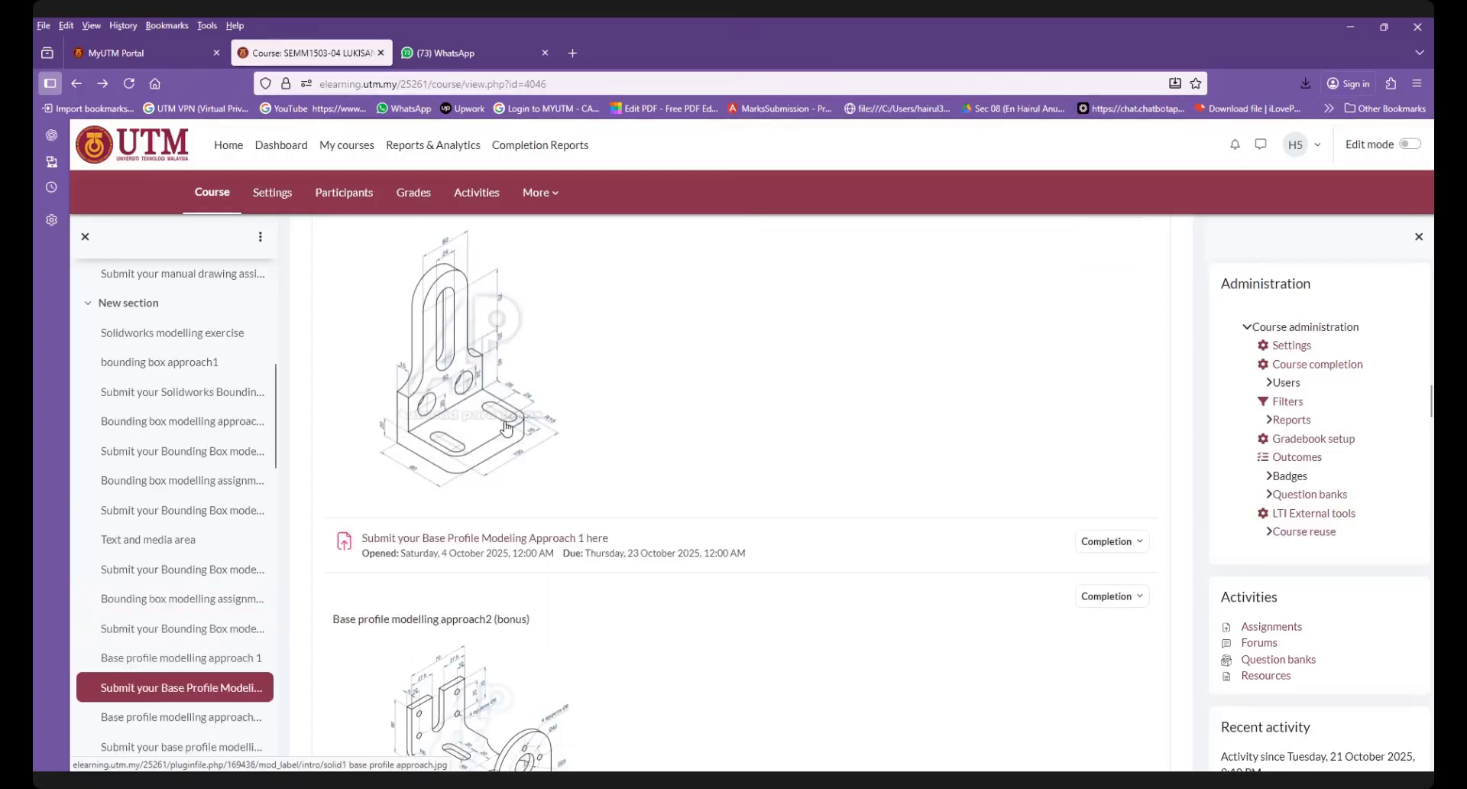
pyautogui.scroll(6, 506, 428)
pyautogui.scroll(-6, 506, 428)
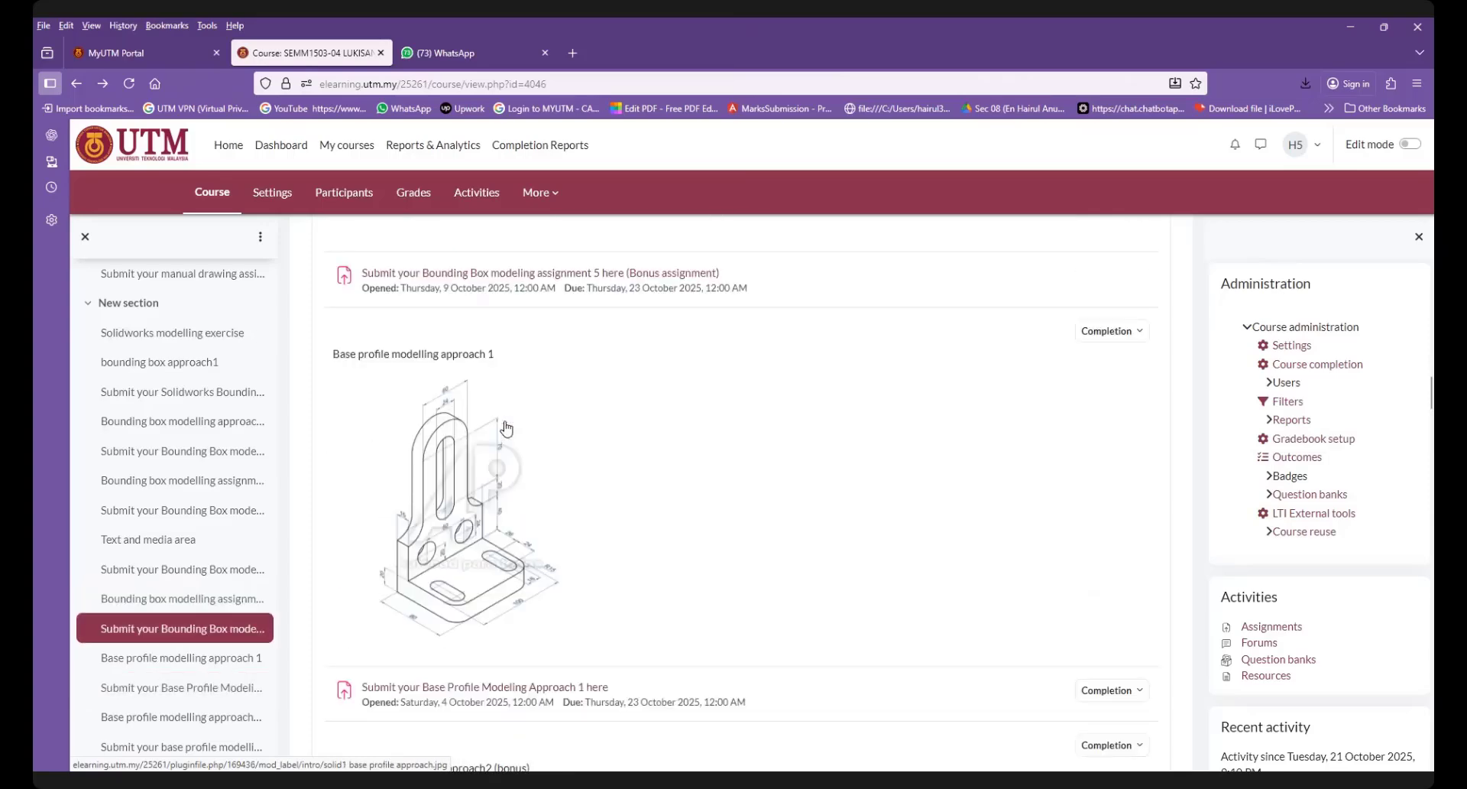
pyautogui.scroll(-4, 506, 428)
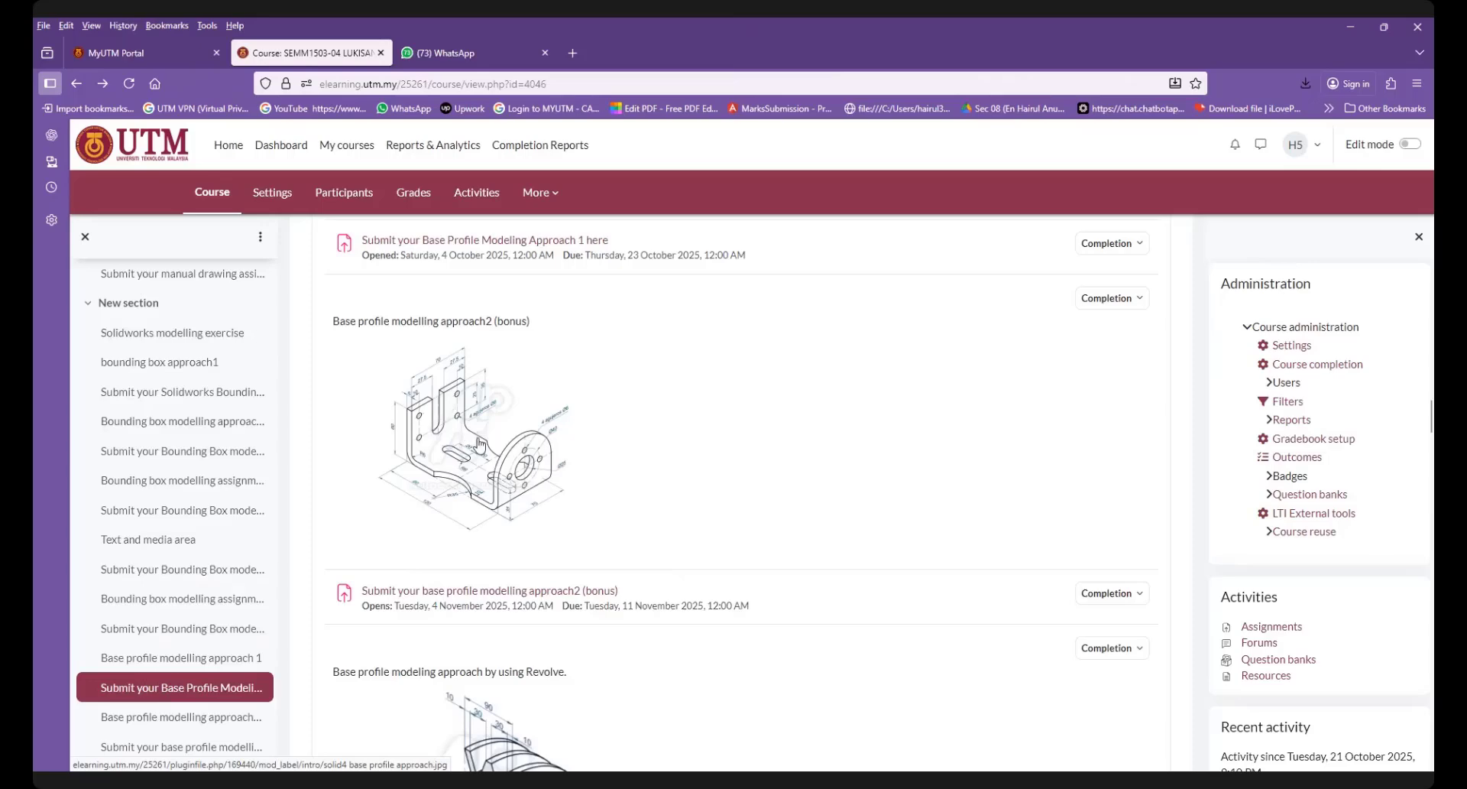
pyautogui.scroll(4, 479, 443)
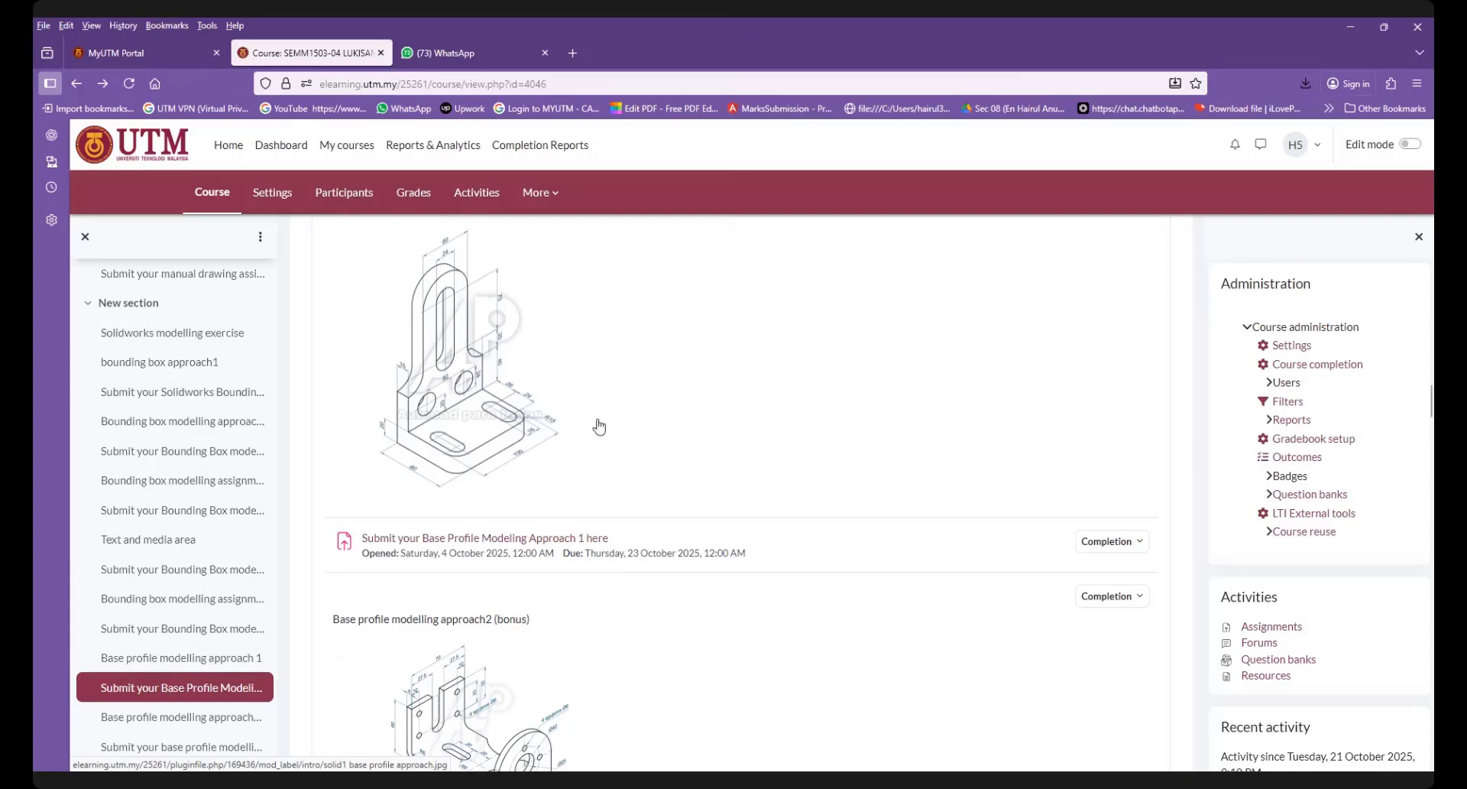
pyautogui.scroll(7, 597, 422)
pyautogui.scroll(-6, 599, 426)
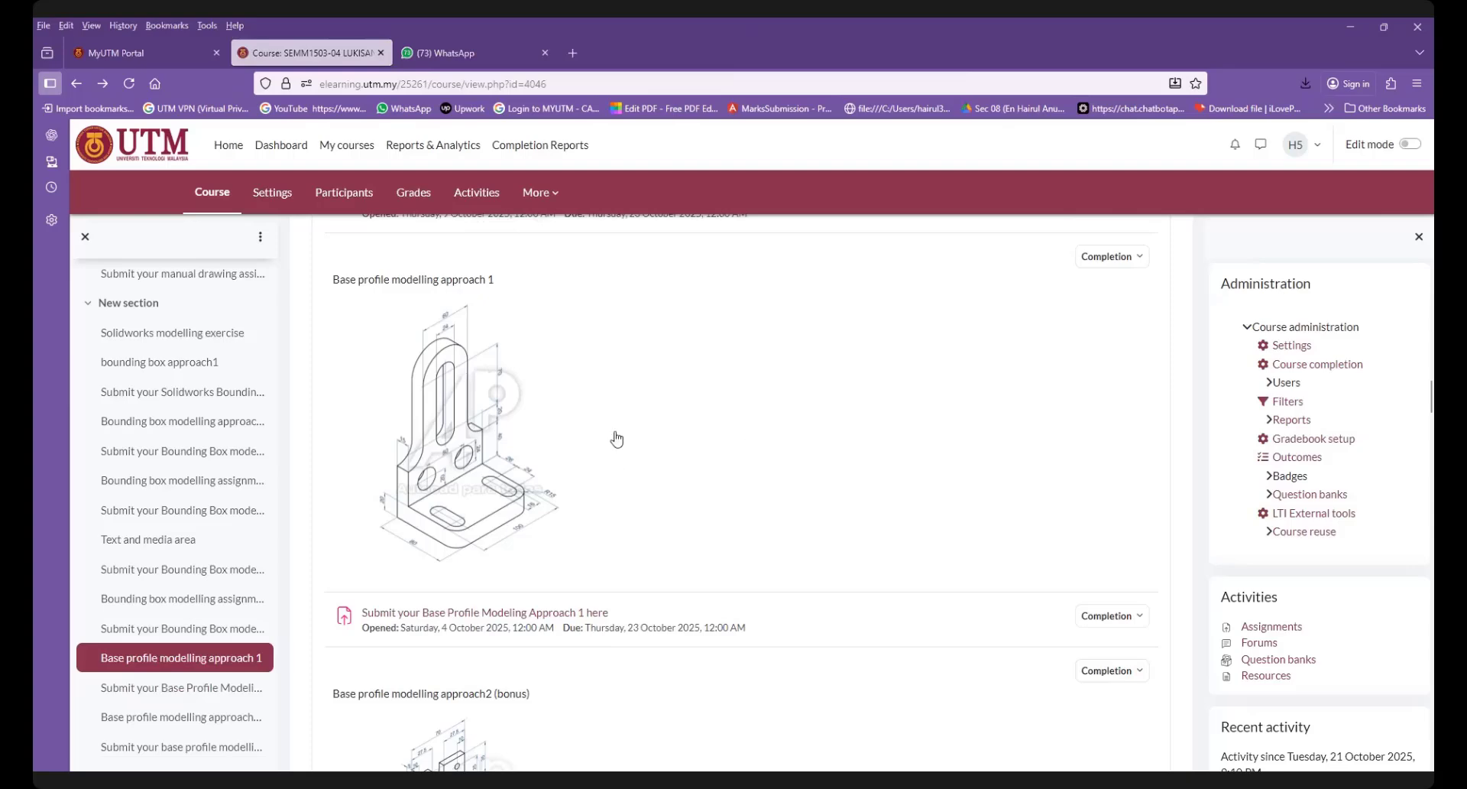
# Switch to the blank Paint canvas and draw an L-shaped front profile freehand in red
pyautogui.click(857, 421)
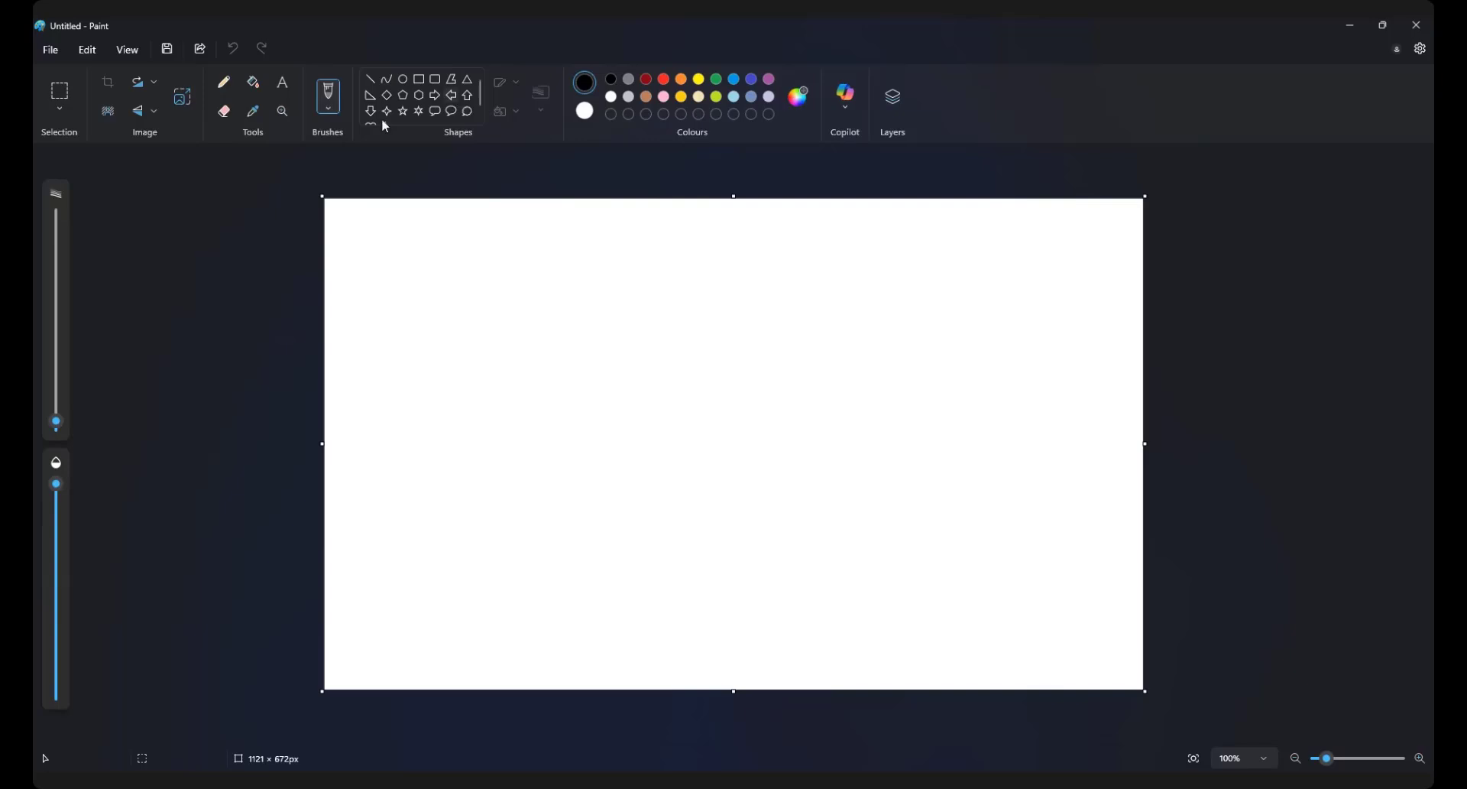
pyautogui.click(665, 80)
pyautogui.moveTo(64, 421)
pyautogui.moveTo(637, 342); pyautogui.dragTo(632, 496)
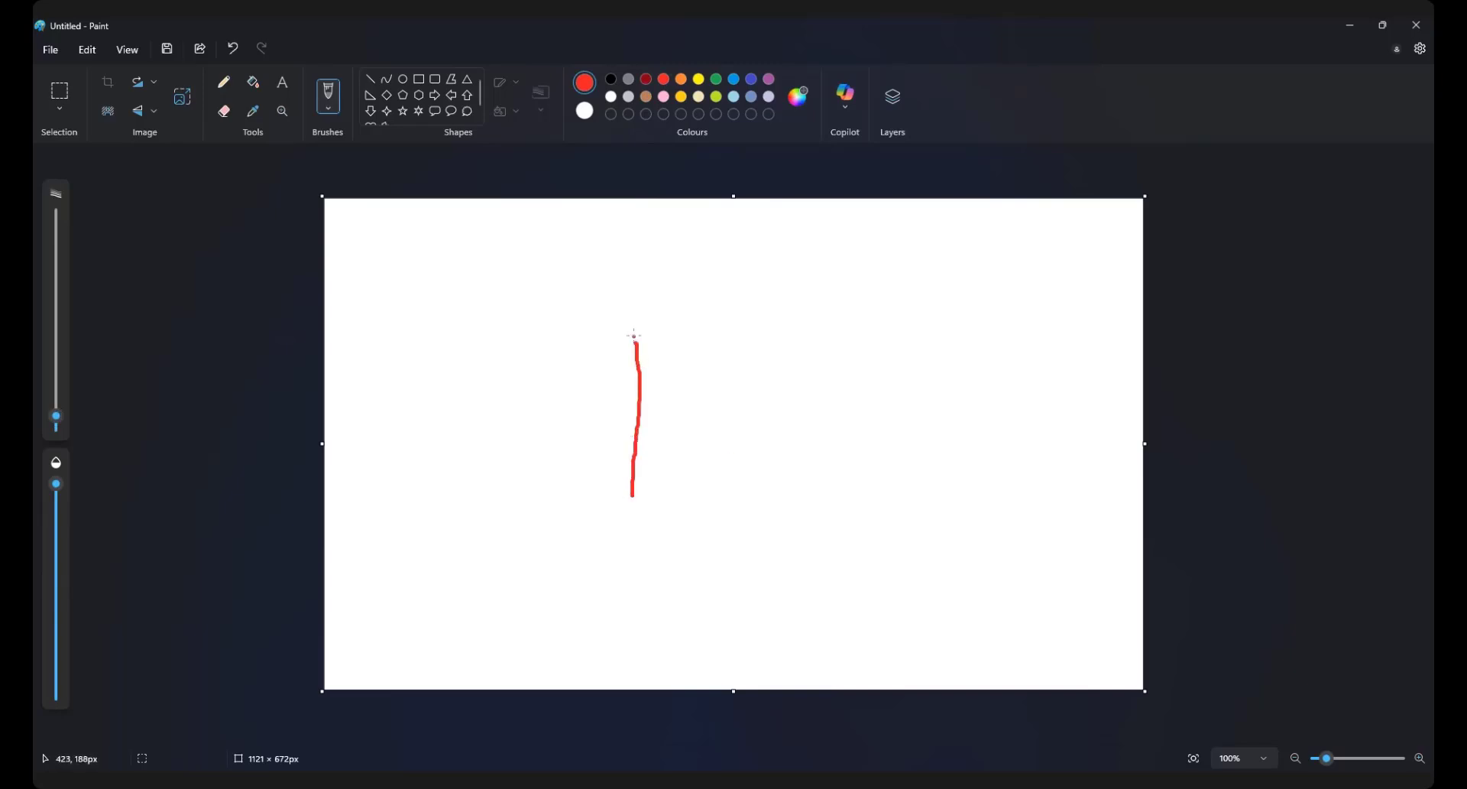
pyautogui.moveTo(635, 335)
pyautogui.mouseDown()
pyautogui.moveTo(671, 374)
pyautogui.moveTo(670, 472)
pyautogui.moveTo(730, 498)
pyautogui.moveTo(745, 541)
pyautogui.mouseUp()
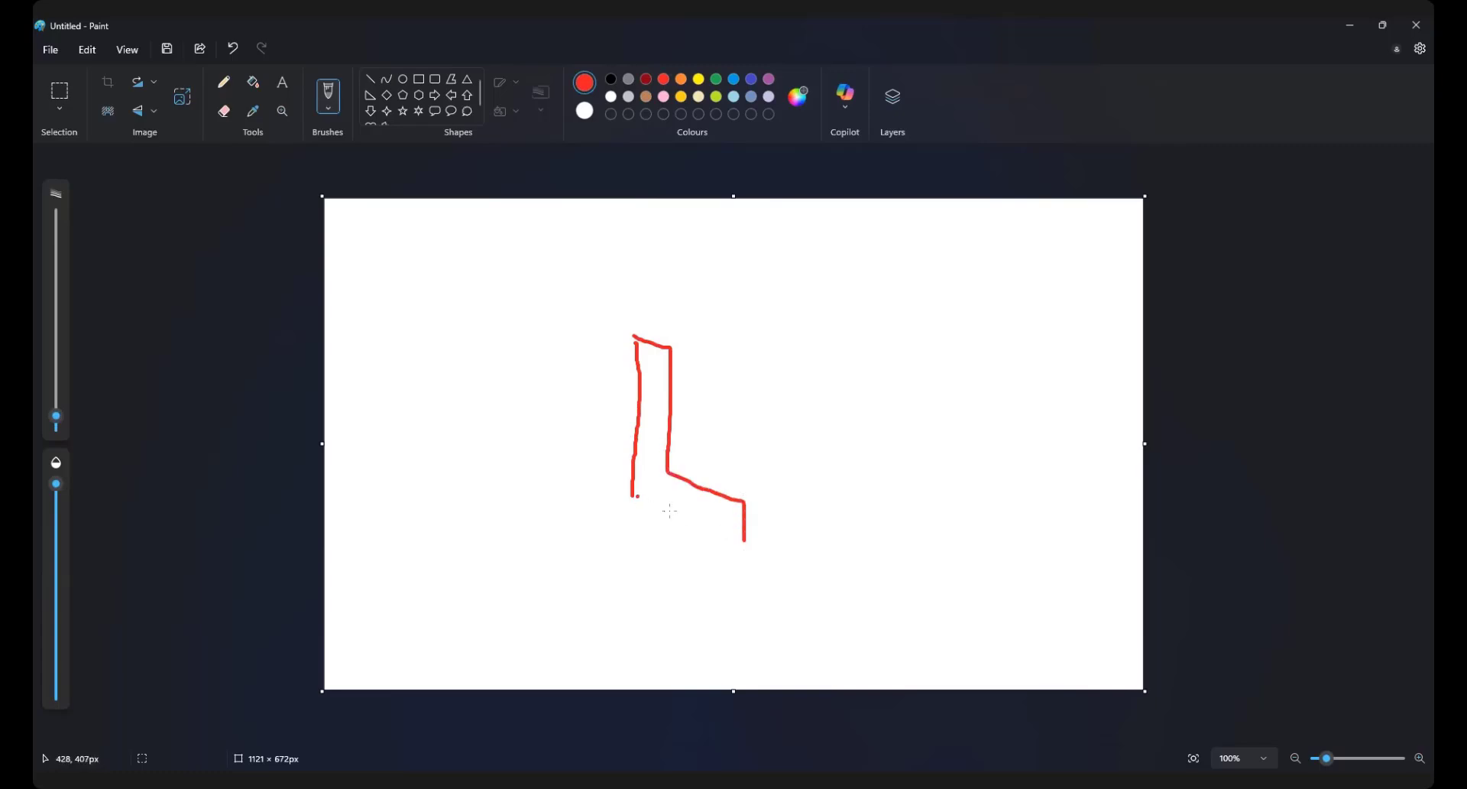
pyautogui.moveTo(637, 496); pyautogui.dragTo(771, 547)
# Draw the depth edges that turn the L profile into a 3D bracket and outline two corner notches on its upright face
pyautogui.moveTo(646, 336)
pyautogui.mouseDown()
pyautogui.moveTo(799, 285)
pyautogui.moveTo(670, 350)
pyautogui.mouseUp()
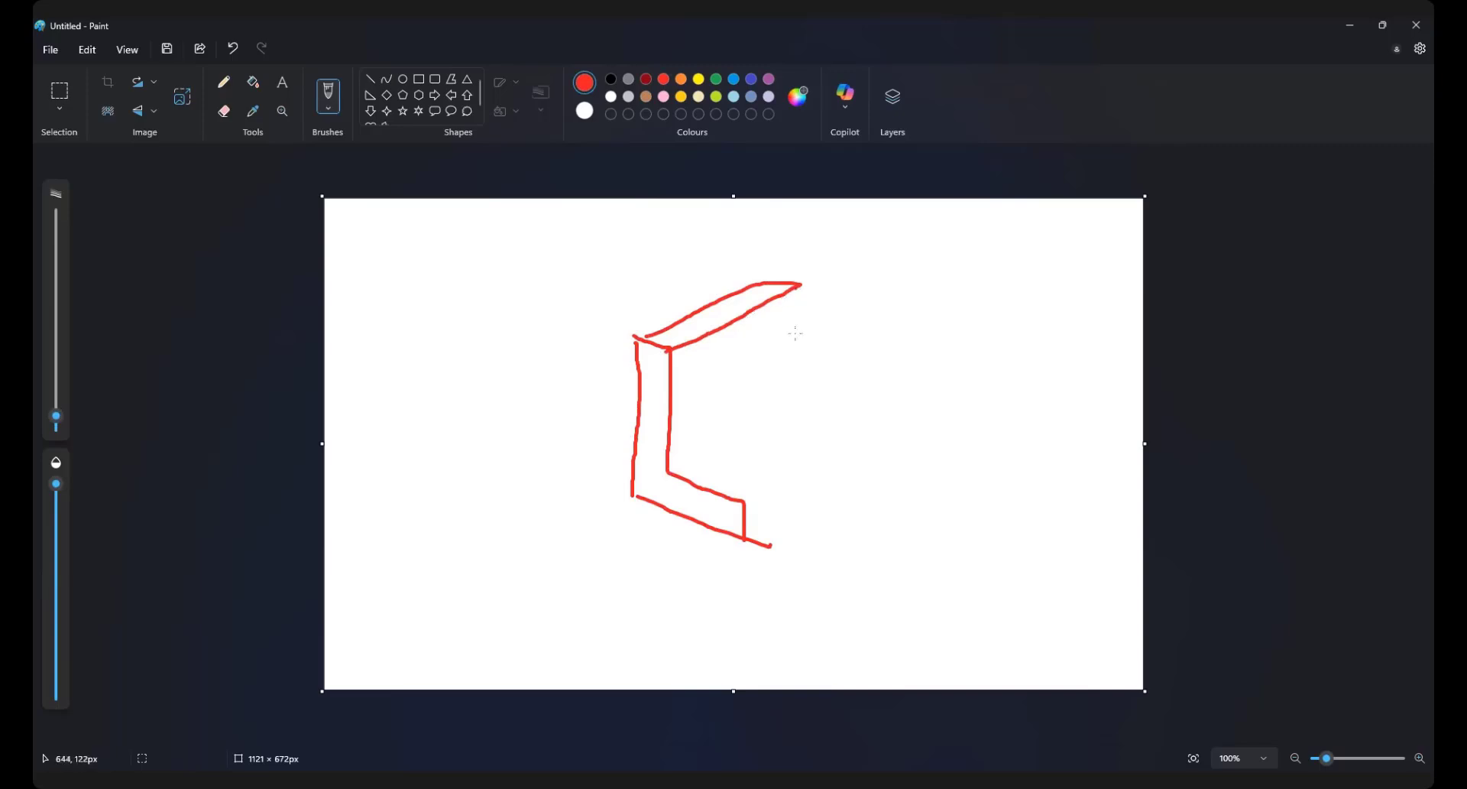
pyautogui.moveTo(798, 288); pyautogui.dragTo(795, 416)
pyautogui.moveTo(674, 466)
pyautogui.mouseDown()
pyautogui.moveTo(796, 417)
pyautogui.moveTo(863, 435)
pyautogui.mouseUp()
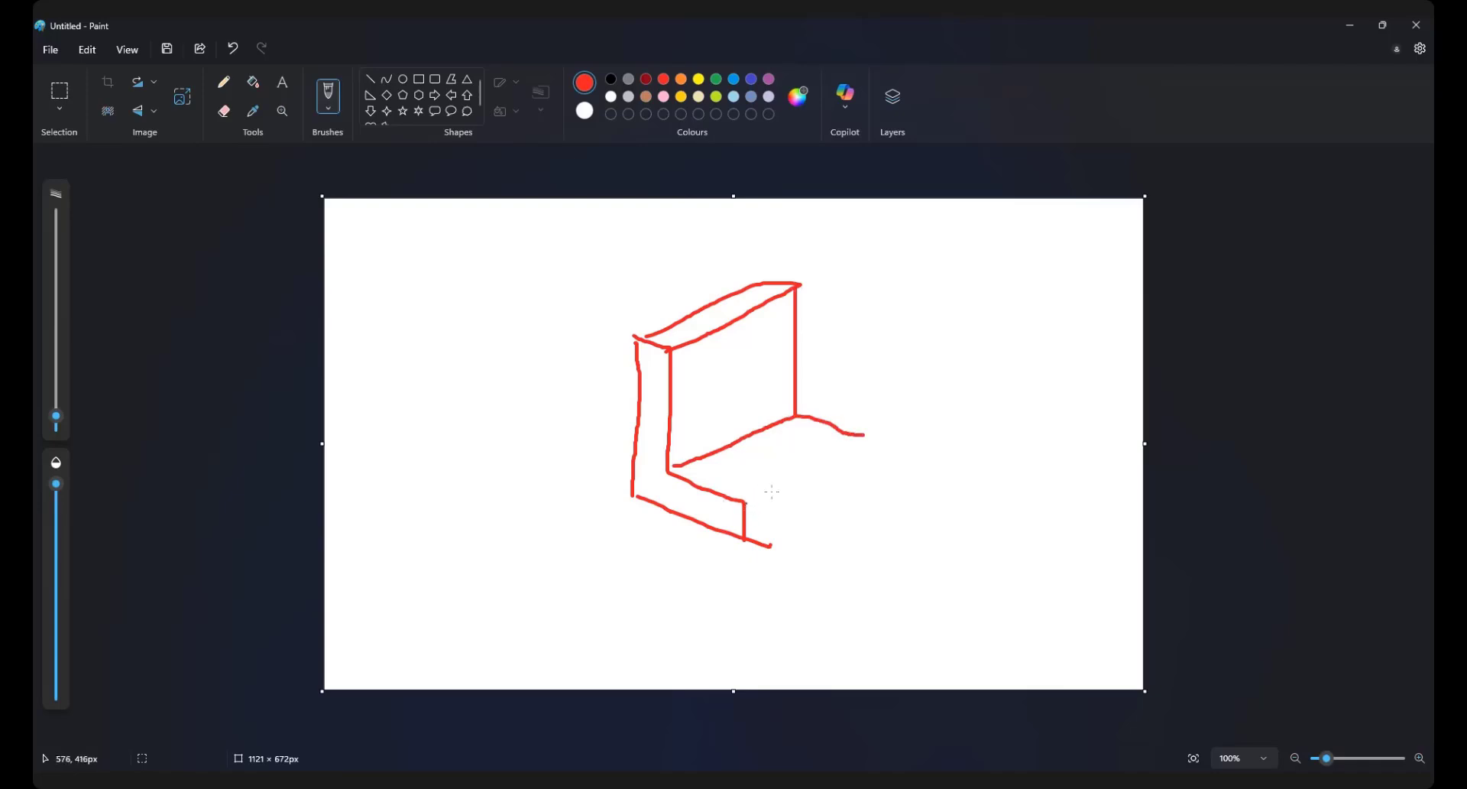
pyautogui.moveTo(745, 502); pyautogui.dragTo(874, 444)
pyautogui.moveTo(747, 538)
pyautogui.mouseDown()
pyautogui.moveTo(872, 475)
pyautogui.moveTo(872, 497)
pyautogui.mouseUp()
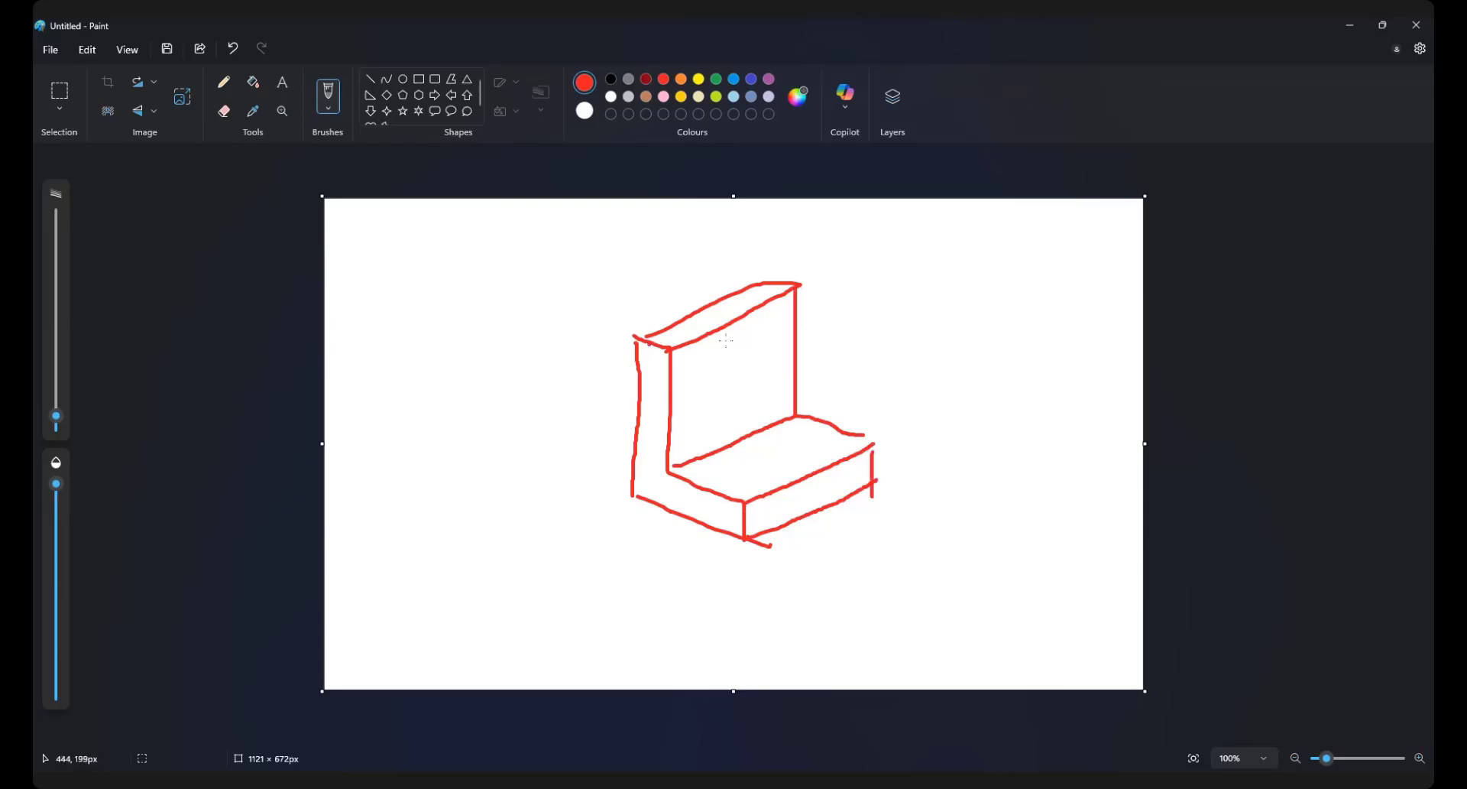
pyautogui.moveTo(712, 333); pyautogui.dragTo(702, 402)
pyautogui.moveTo(762, 307)
pyautogui.mouseDown()
pyautogui.moveTo(760, 375)
pyautogui.moveTo(795, 359)
pyautogui.mouseUp()
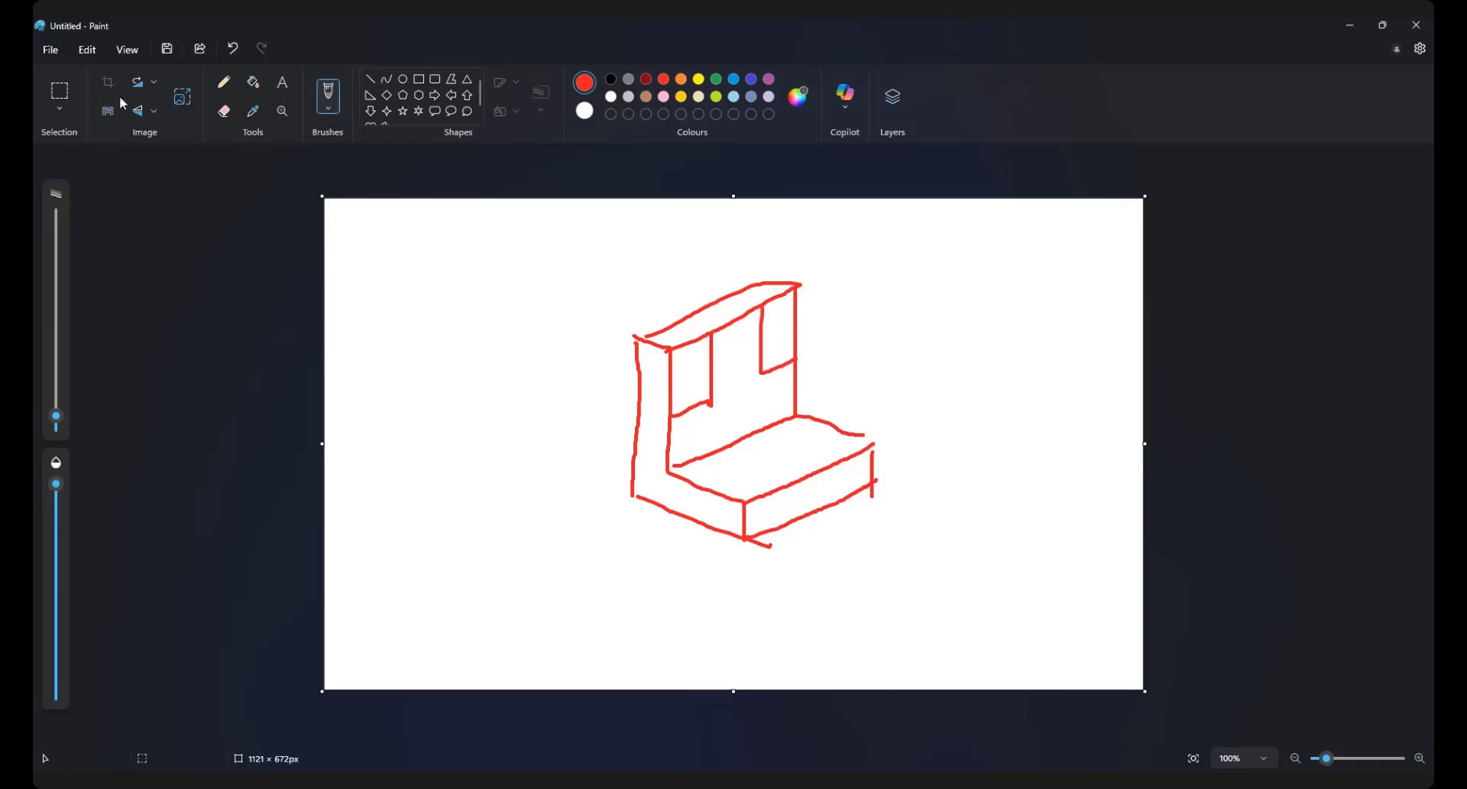
# Select the whole red bracket sketch with a rectangular selection and delete it
pyautogui.click(66, 91)
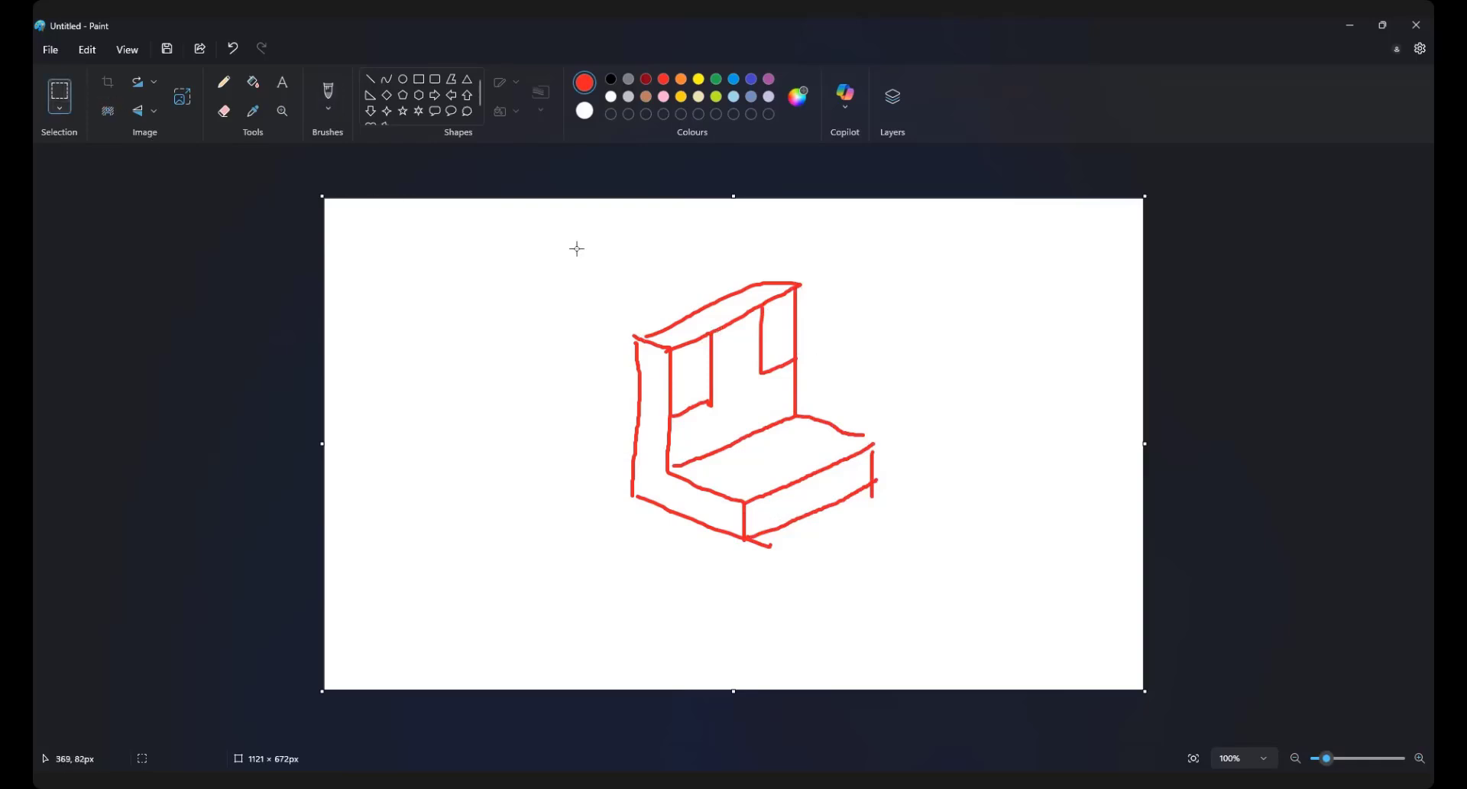
pyautogui.moveTo(576, 249); pyautogui.dragTo(976, 638)
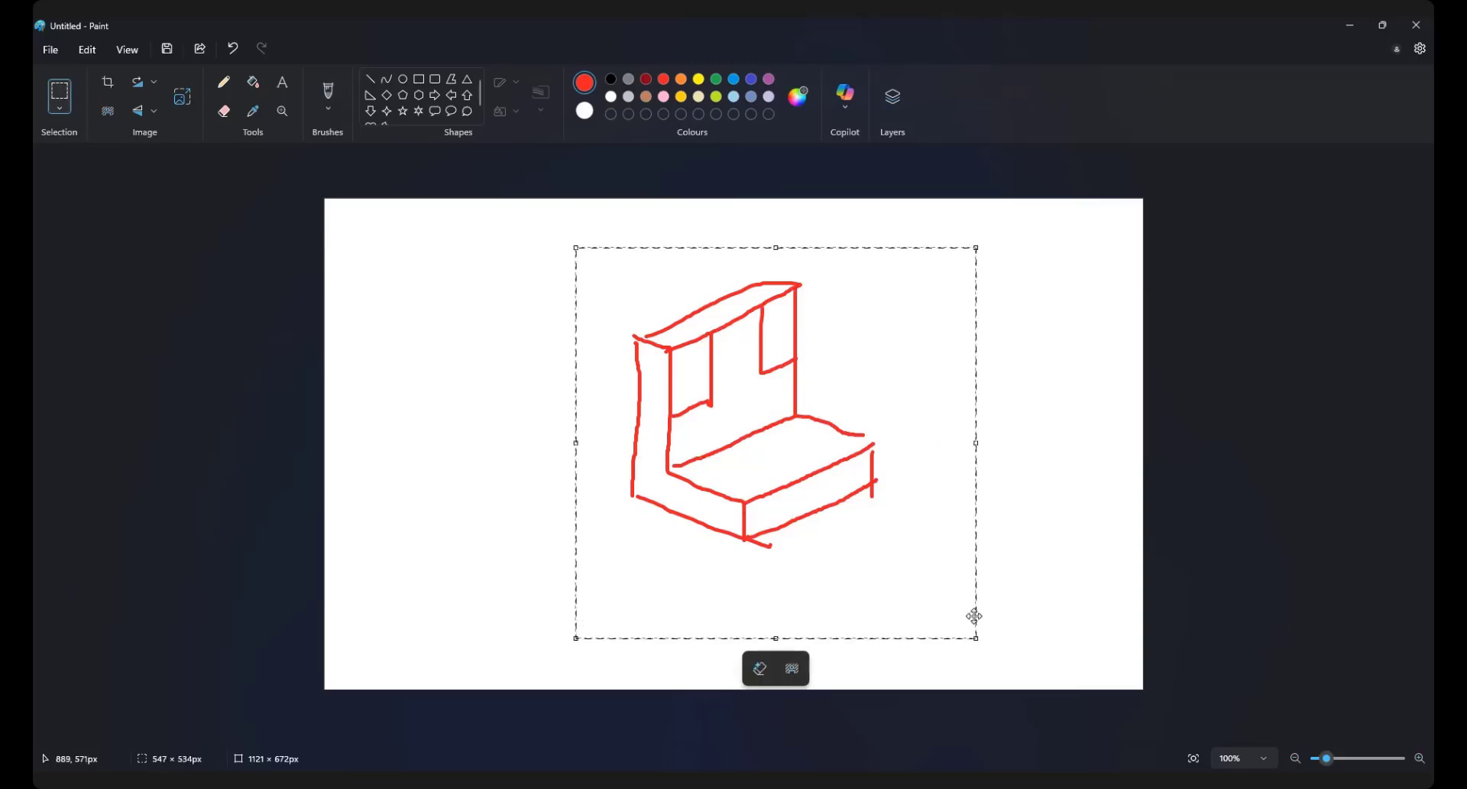
pyautogui.press('Delete')
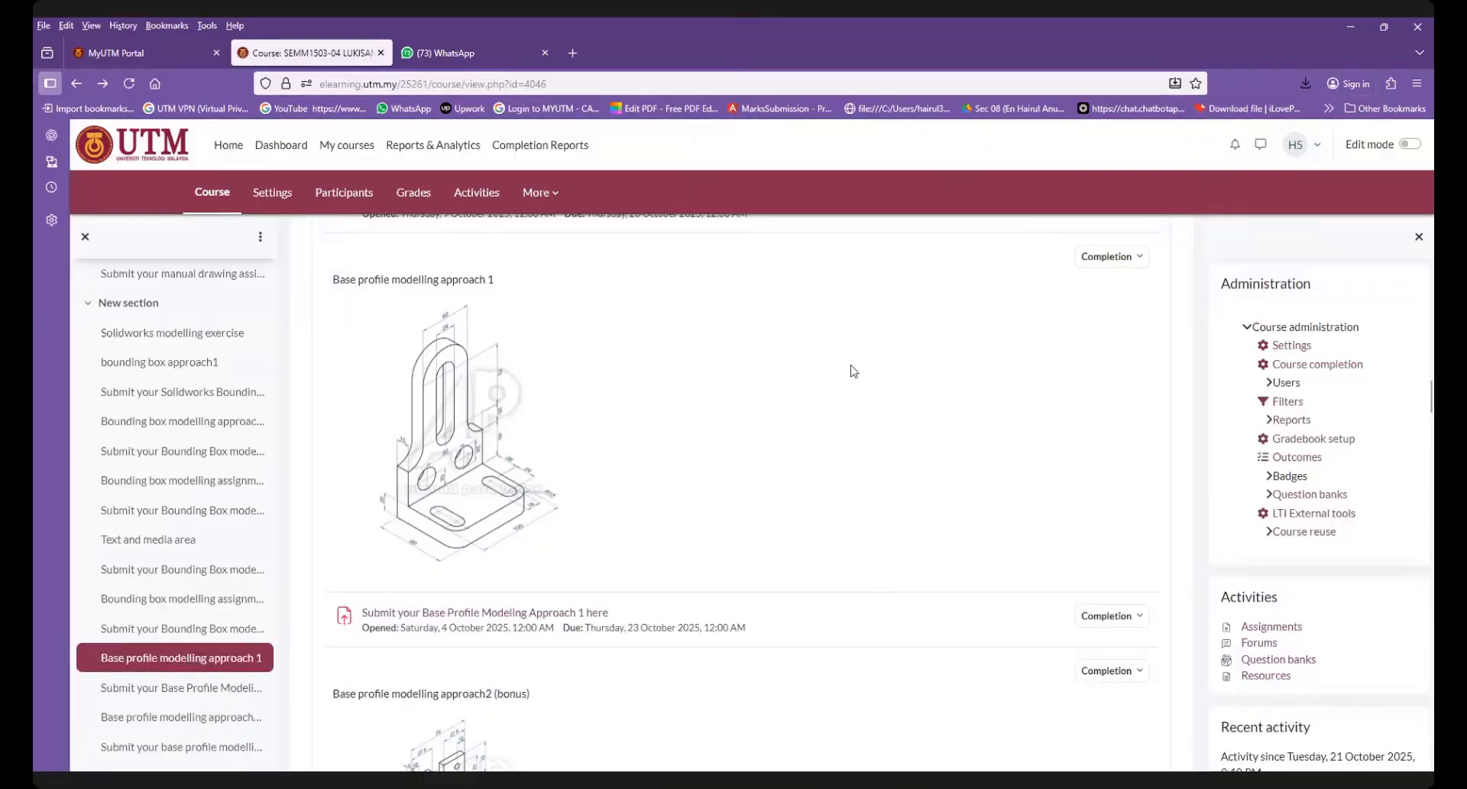
# Switch back to the course page in the browser and open the figure of the base profile approach by using Revolve
pyautogui.scroll(-10, 593, 517)
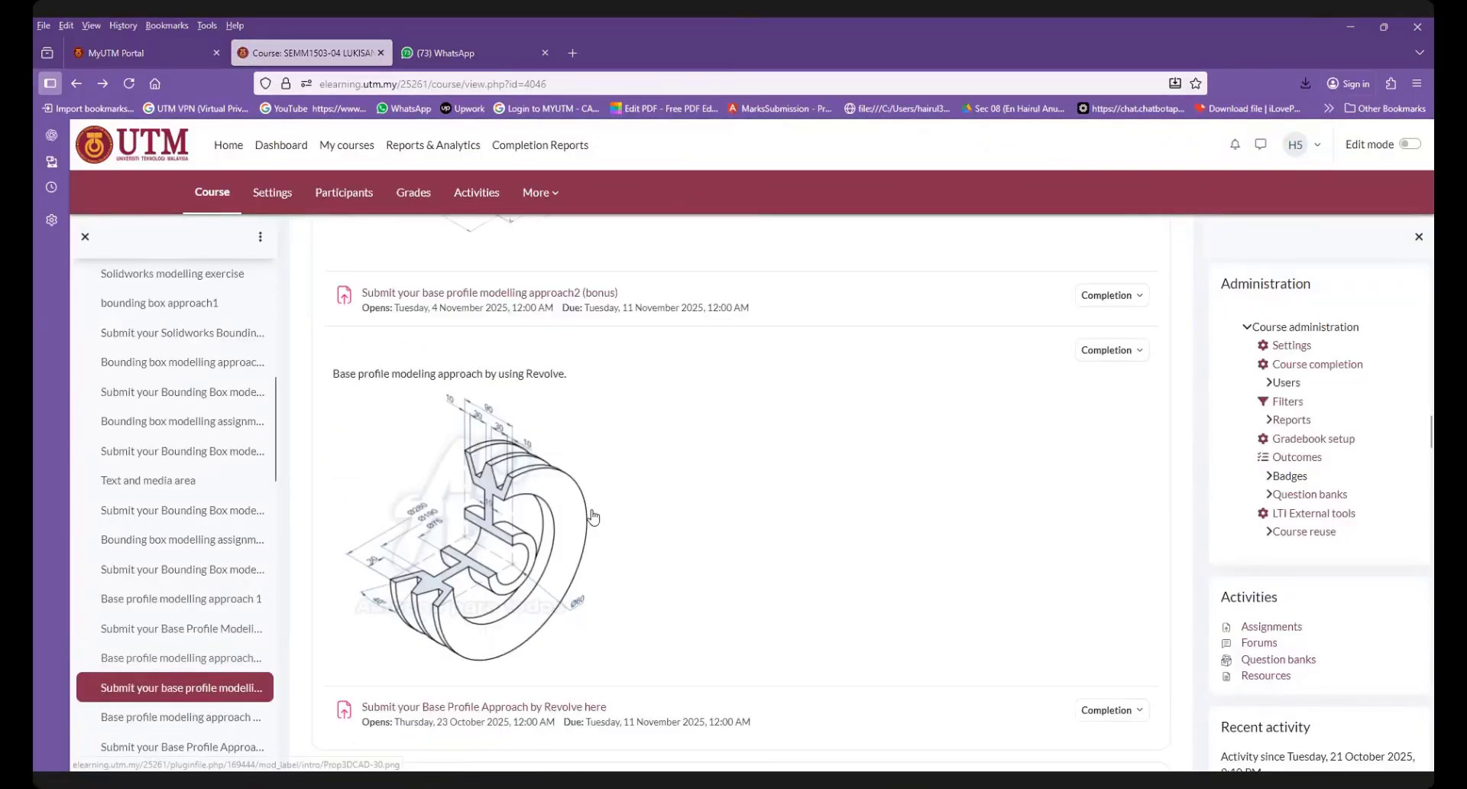
pyautogui.scroll(-1, 593, 516)
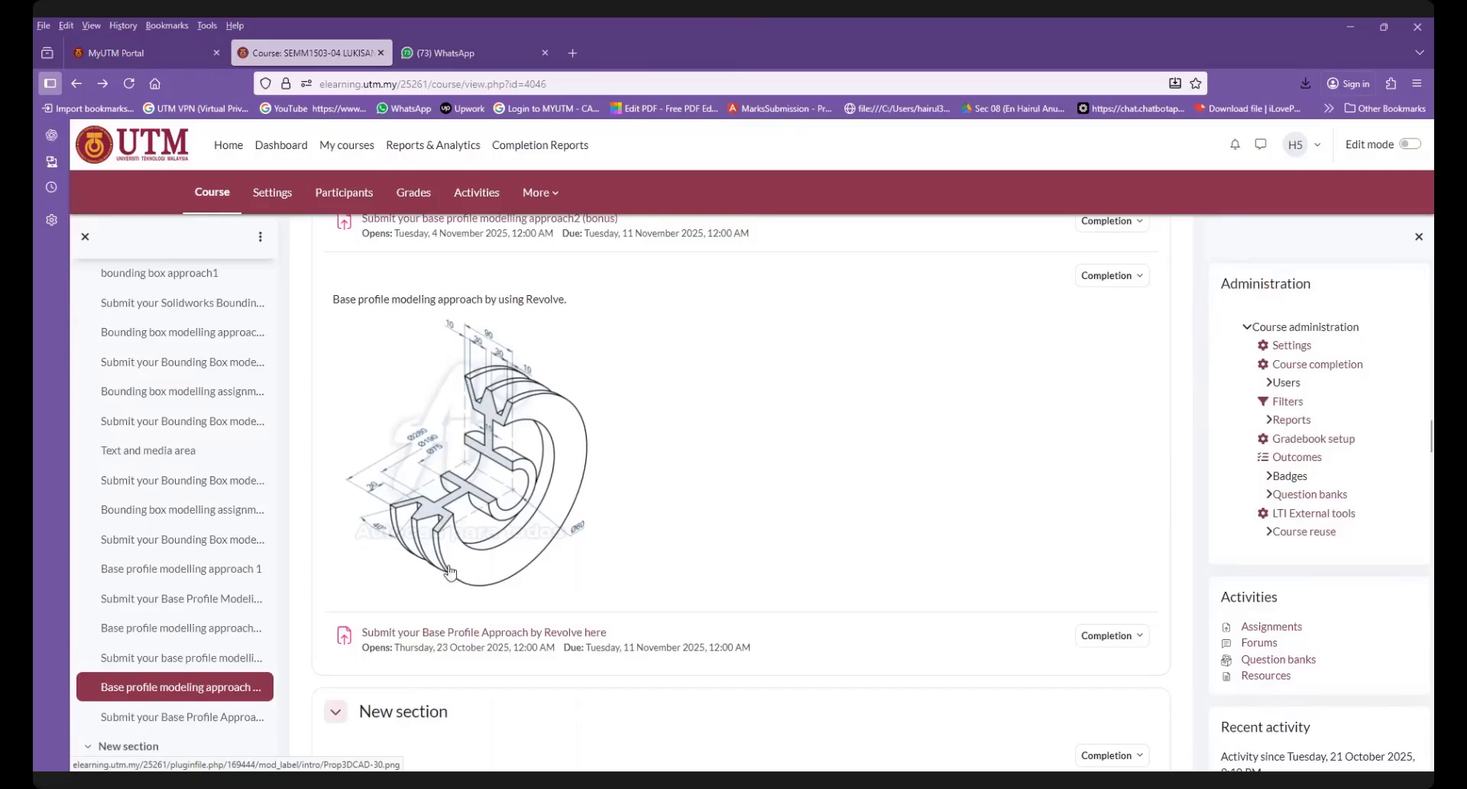
pyautogui.click(496, 439)
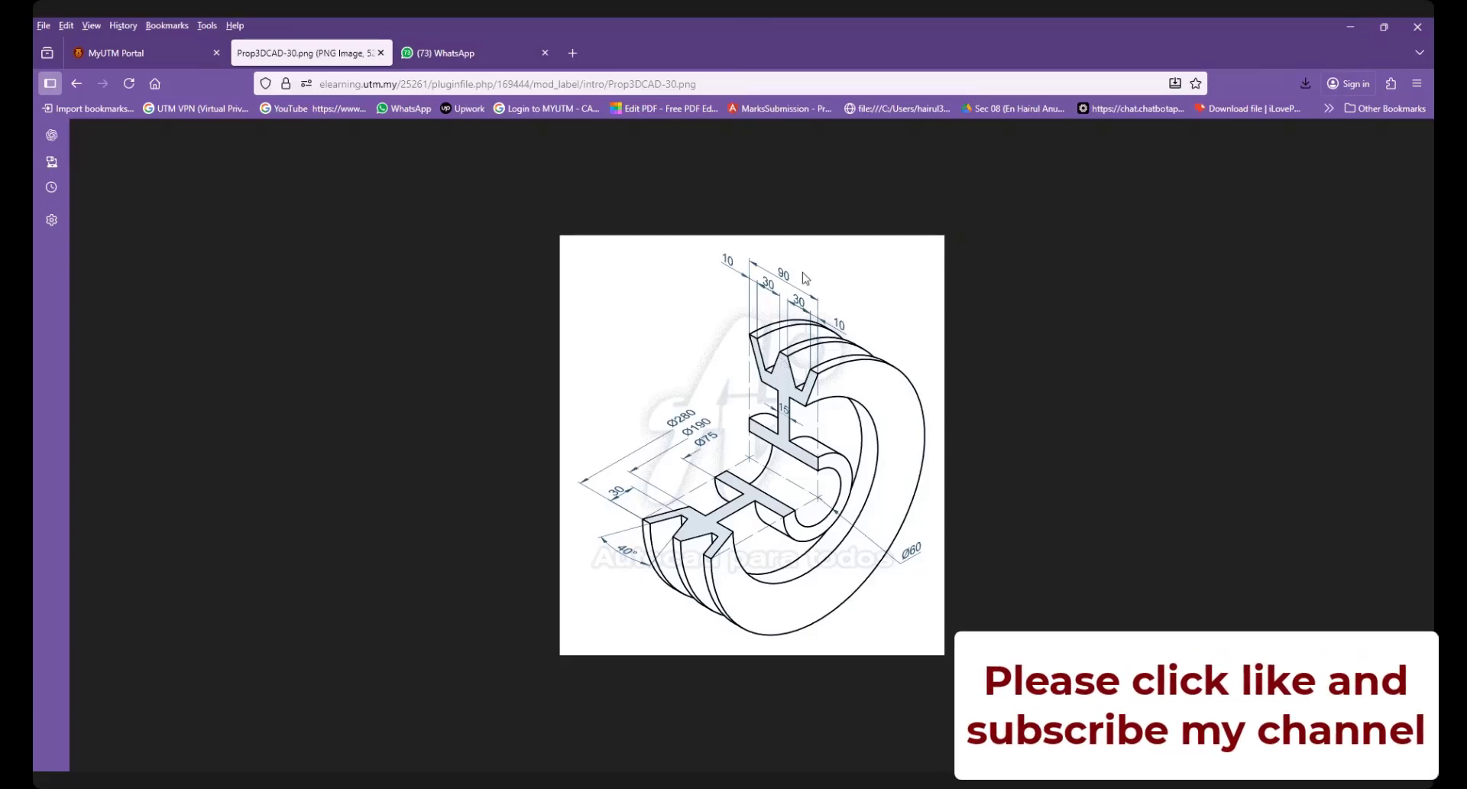
# Switch to Prop3DCAD-30.png in Paint, undo the black trial stroke along the upper groove, and set the brush colour to red
pyautogui.click(819, 36)
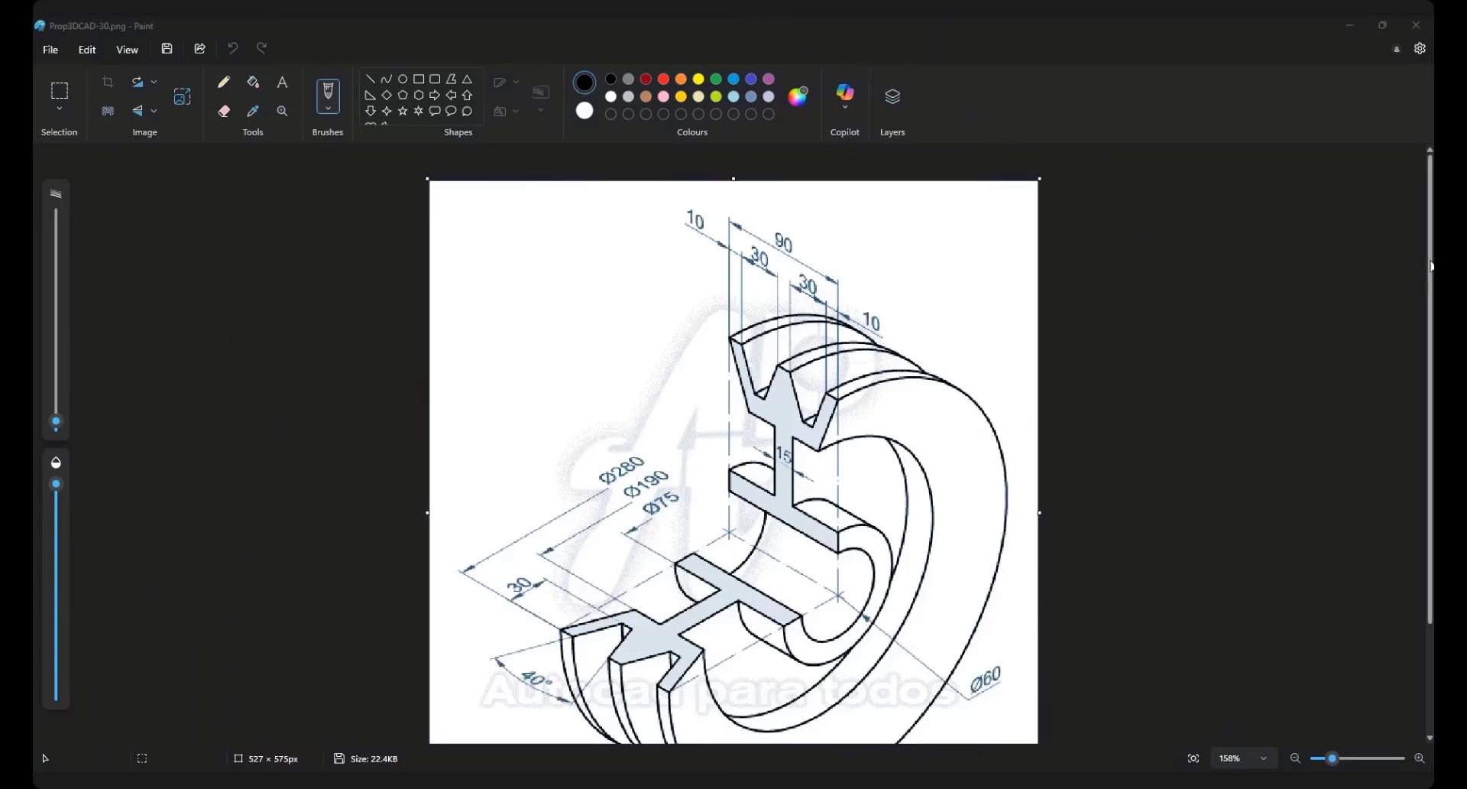
pyautogui.moveTo(1432, 291); pyautogui.dragTo(1433, 334)
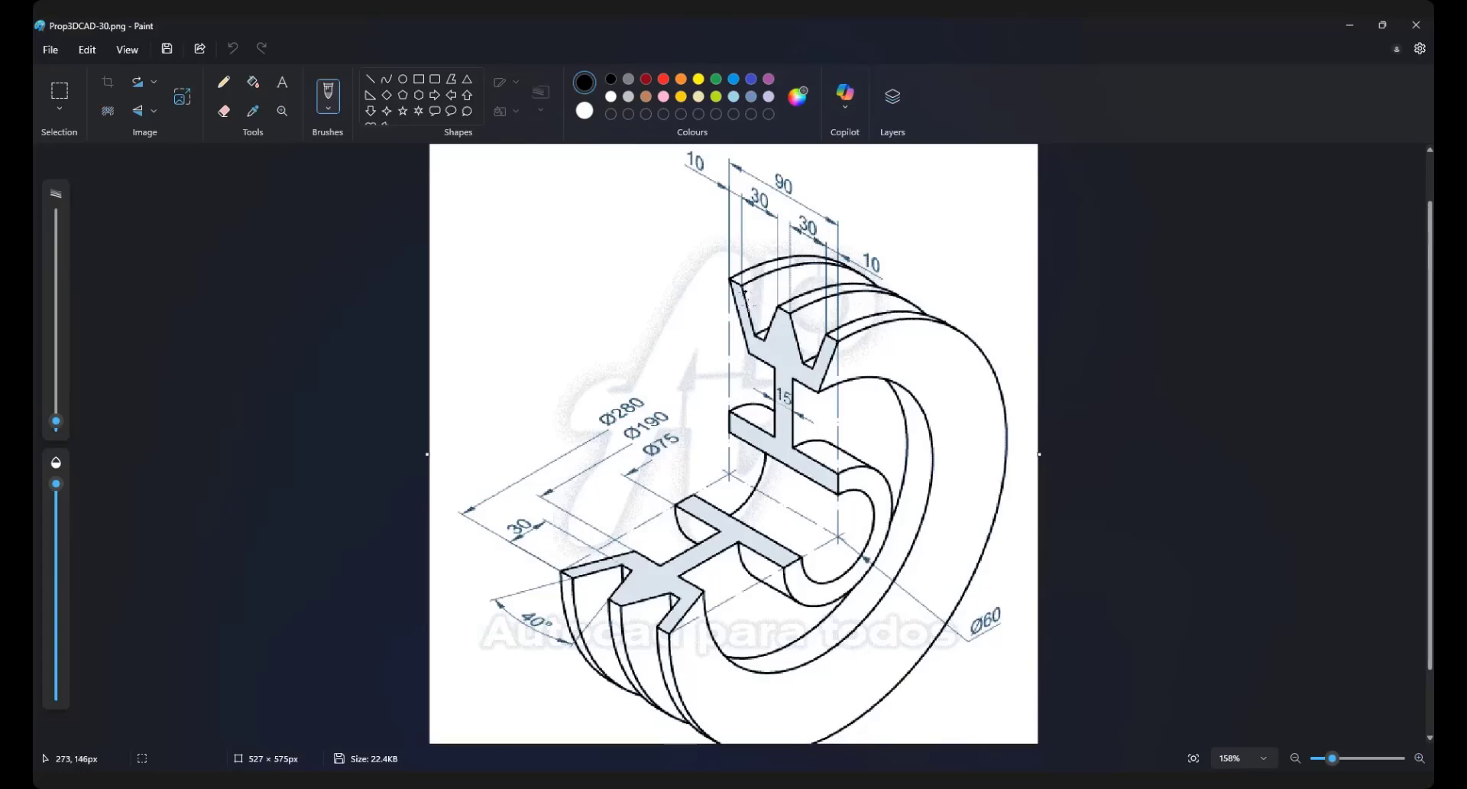
pyautogui.moveTo(745, 292); pyautogui.dragTo(757, 348)
pyautogui.click(232, 48)
pyautogui.click(665, 80)
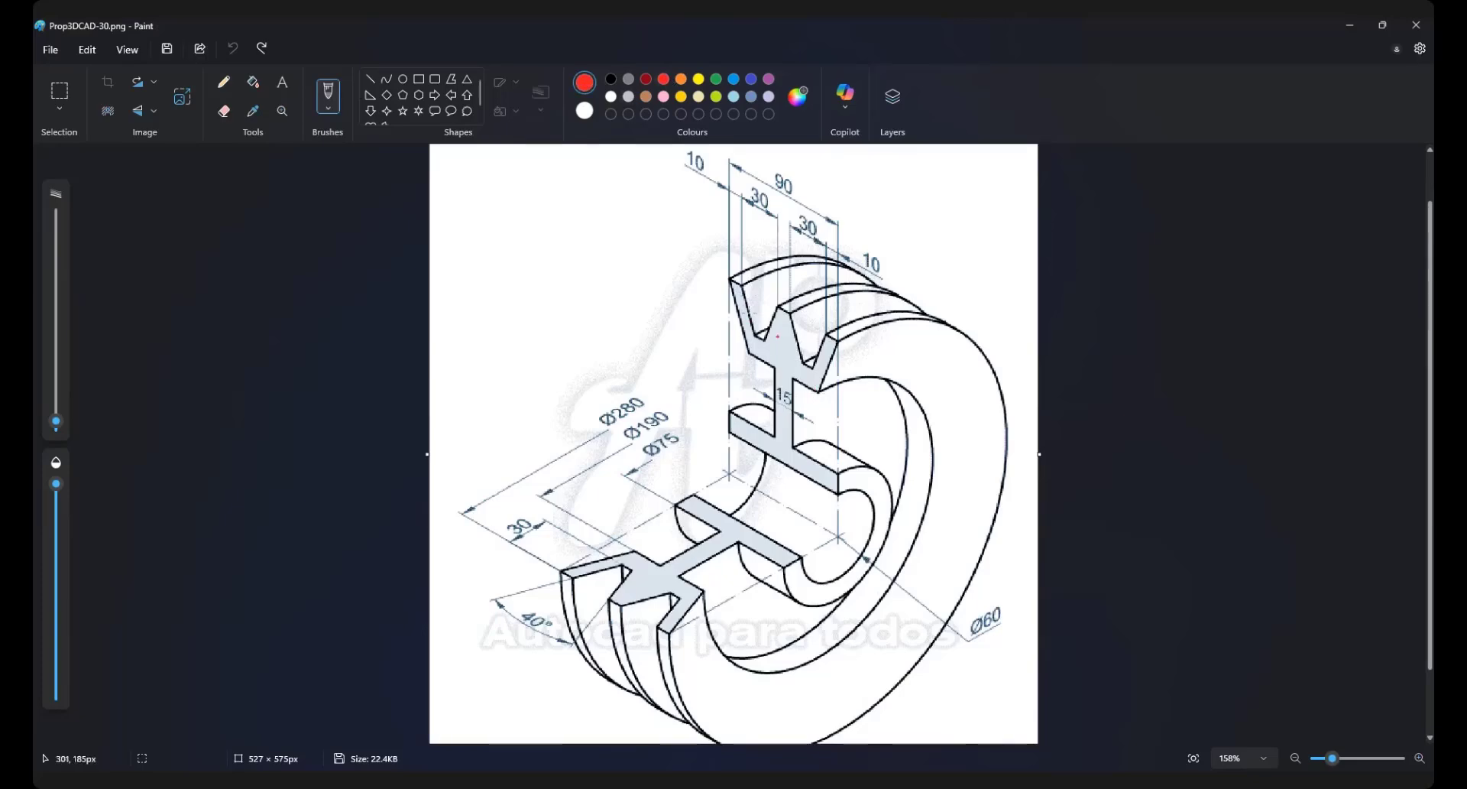
# Trace the two V grooves of the pulley's upper section in red and sketch a triangular and a rounded groove bar beside it
pyautogui.moveTo(746, 293)
pyautogui.mouseDown()
pyautogui.moveTo(767, 345)
pyautogui.moveTo(777, 309)
pyautogui.mouseUp()
pyautogui.moveTo(798, 362); pyautogui.dragTo(819, 331)
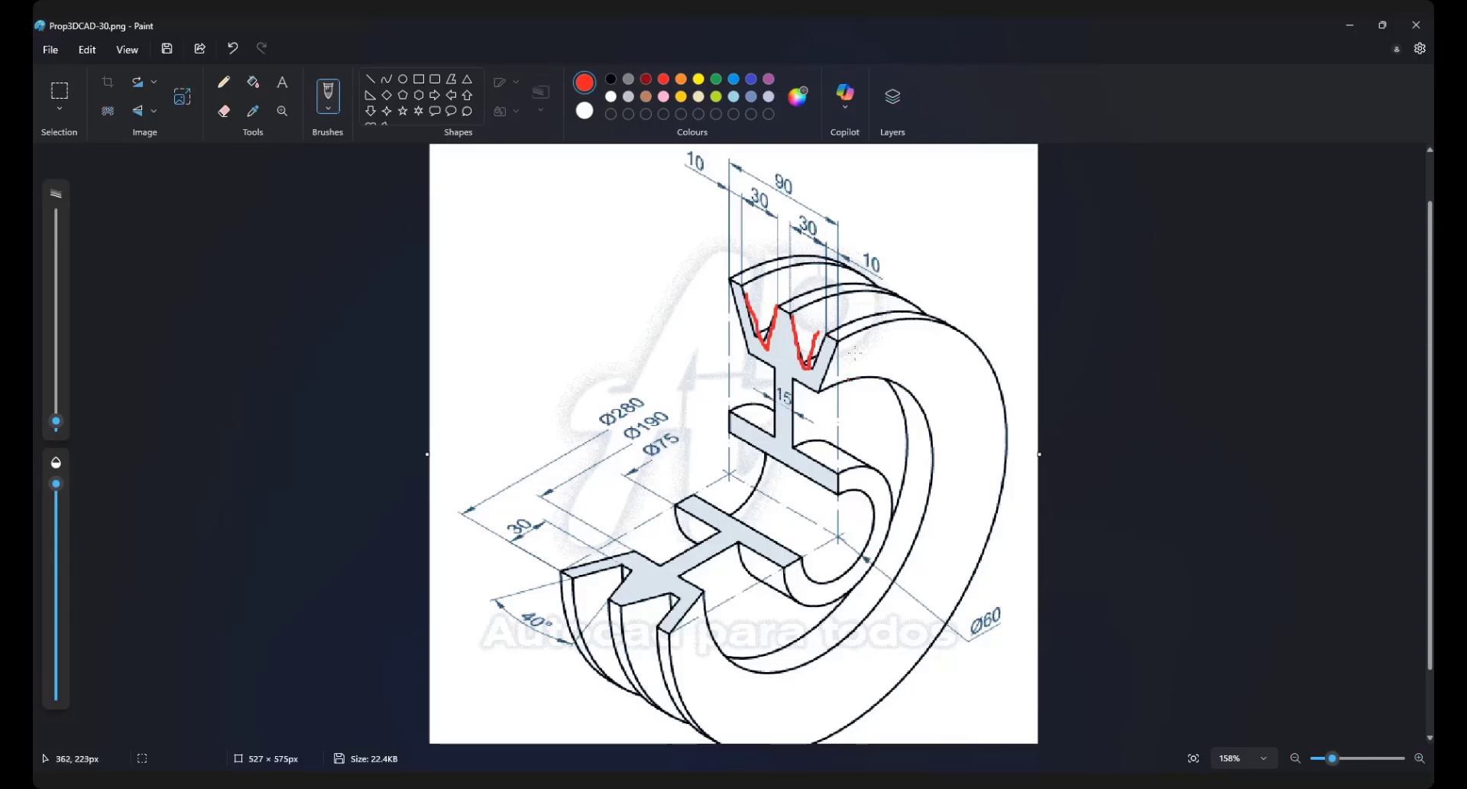
pyautogui.moveTo(570, 349)
pyautogui.mouseDown()
pyautogui.moveTo(587, 395)
pyautogui.moveTo(609, 350)
pyautogui.moveTo(579, 349)
pyautogui.moveTo(688, 288)
pyautogui.mouseUp()
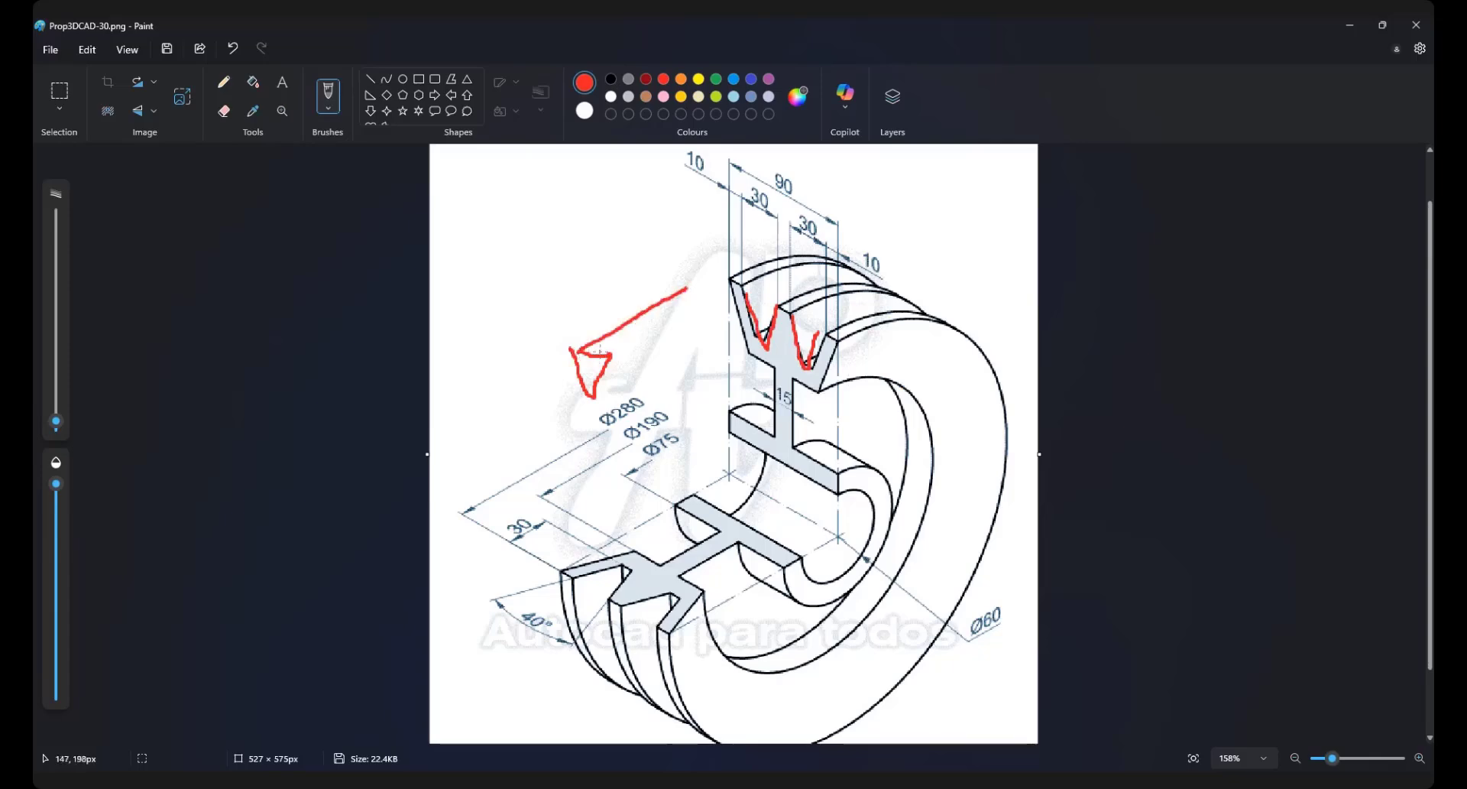
pyautogui.moveTo(606, 350); pyautogui.dragTo(689, 305)
pyautogui.moveTo(593, 396); pyautogui.dragTo(680, 334)
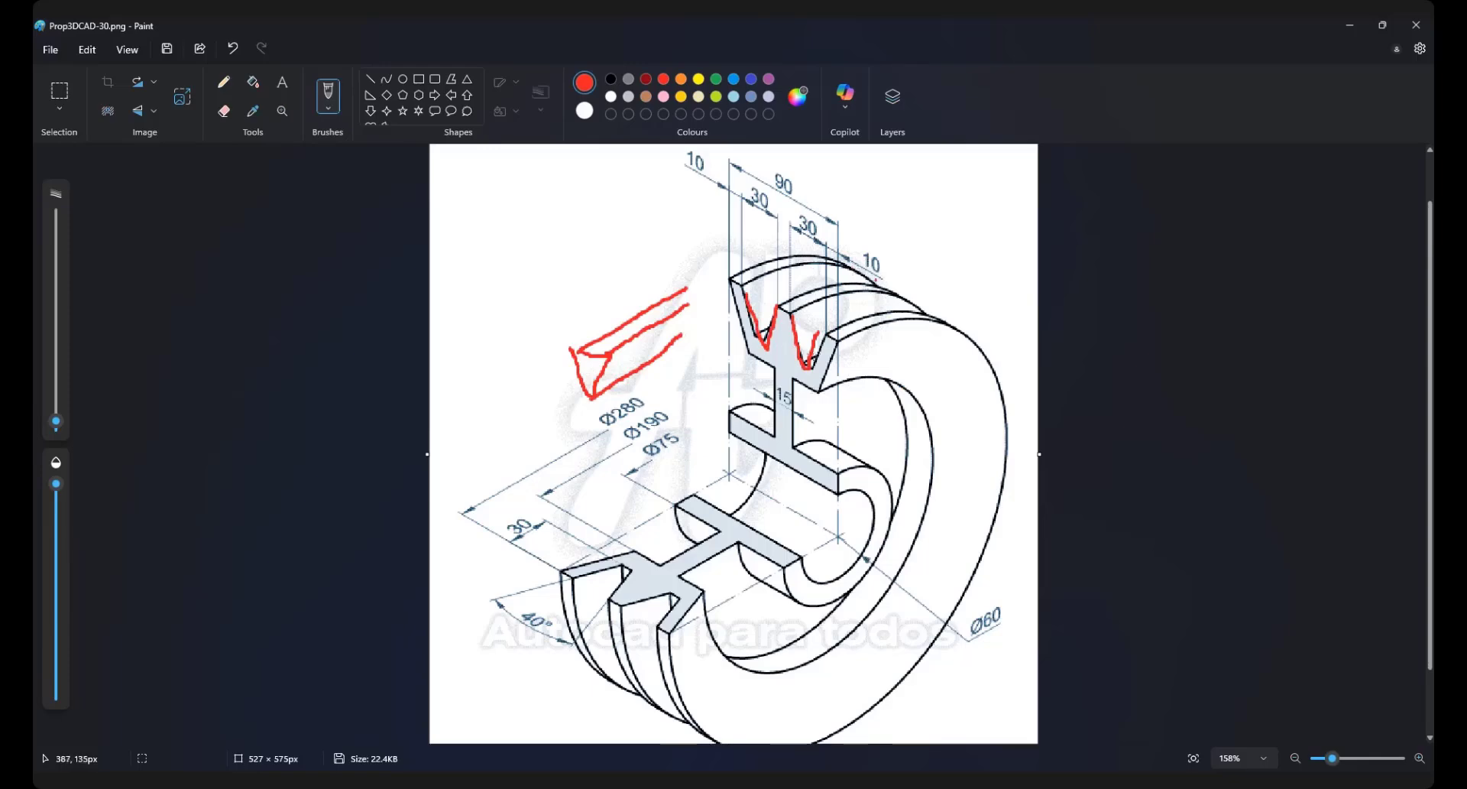
pyautogui.moveTo(633, 402)
pyautogui.mouseDown()
pyautogui.moveTo(644, 451)
pyautogui.moveTo(665, 422)
pyautogui.moveTo(654, 452)
pyautogui.moveTo(676, 419)
pyautogui.moveTo(731, 391)
pyautogui.mouseUp()
pyautogui.moveTo(633, 403); pyautogui.dragTo(739, 359)
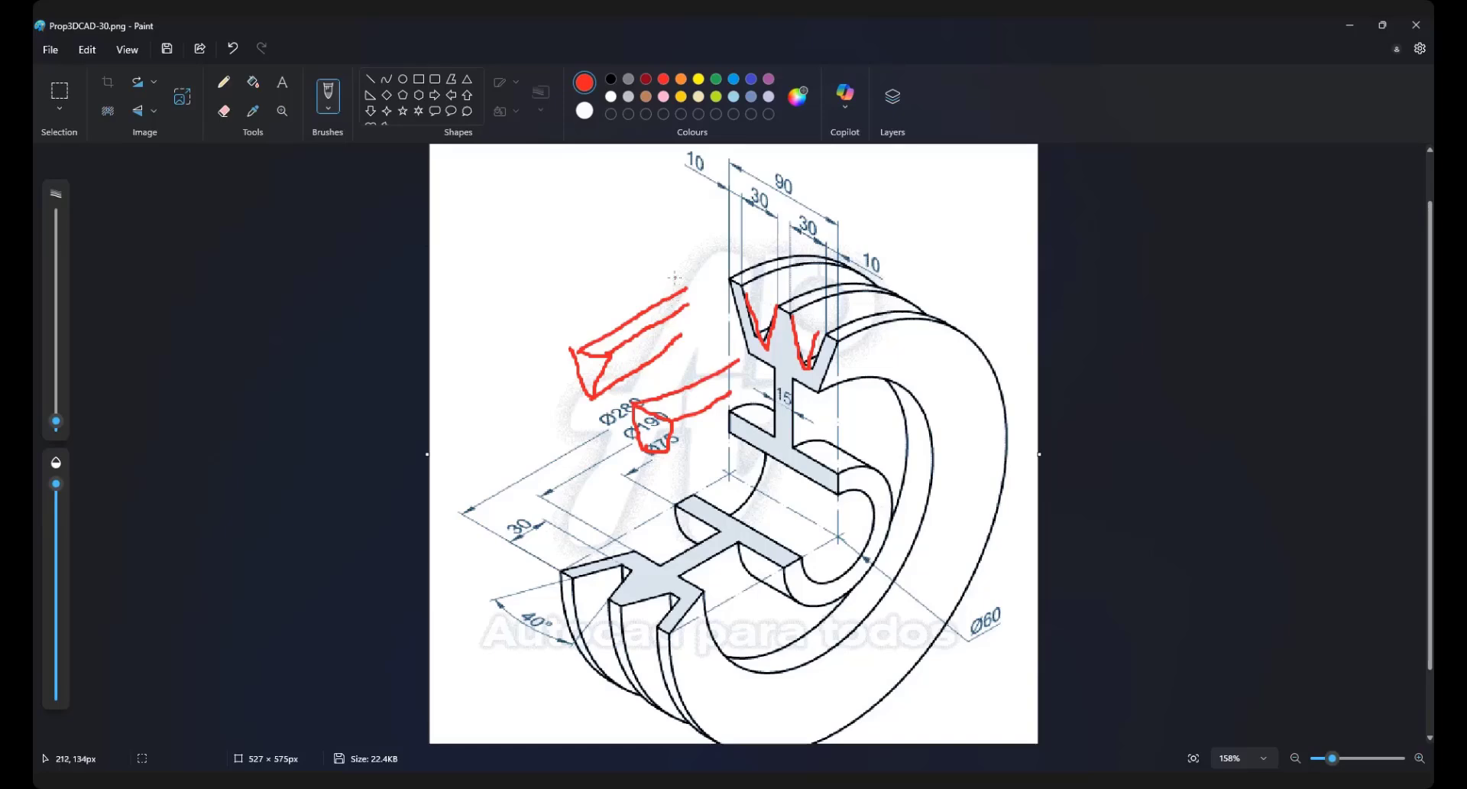
# Undo all the red groove strokes and the bar sketches on the pulley drawing
pyautogui.click(234, 51)
pyautogui.click(234, 52)
pyautogui.click(234, 52)
pyautogui.click(235, 52)
pyautogui.click(235, 52)
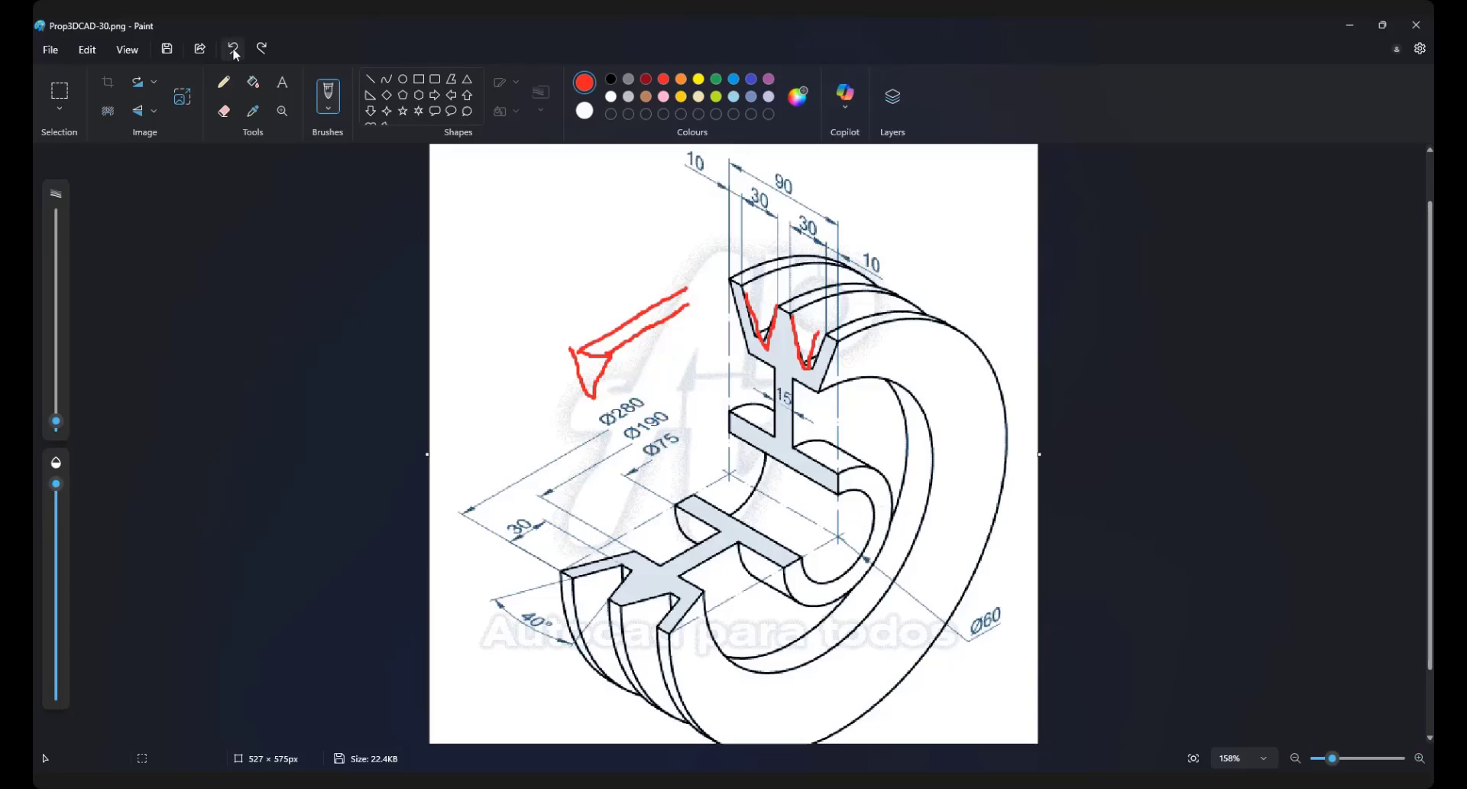
pyautogui.click(235, 52)
pyautogui.click(234, 52)
pyautogui.click(235, 52)
pyautogui.click(235, 52)
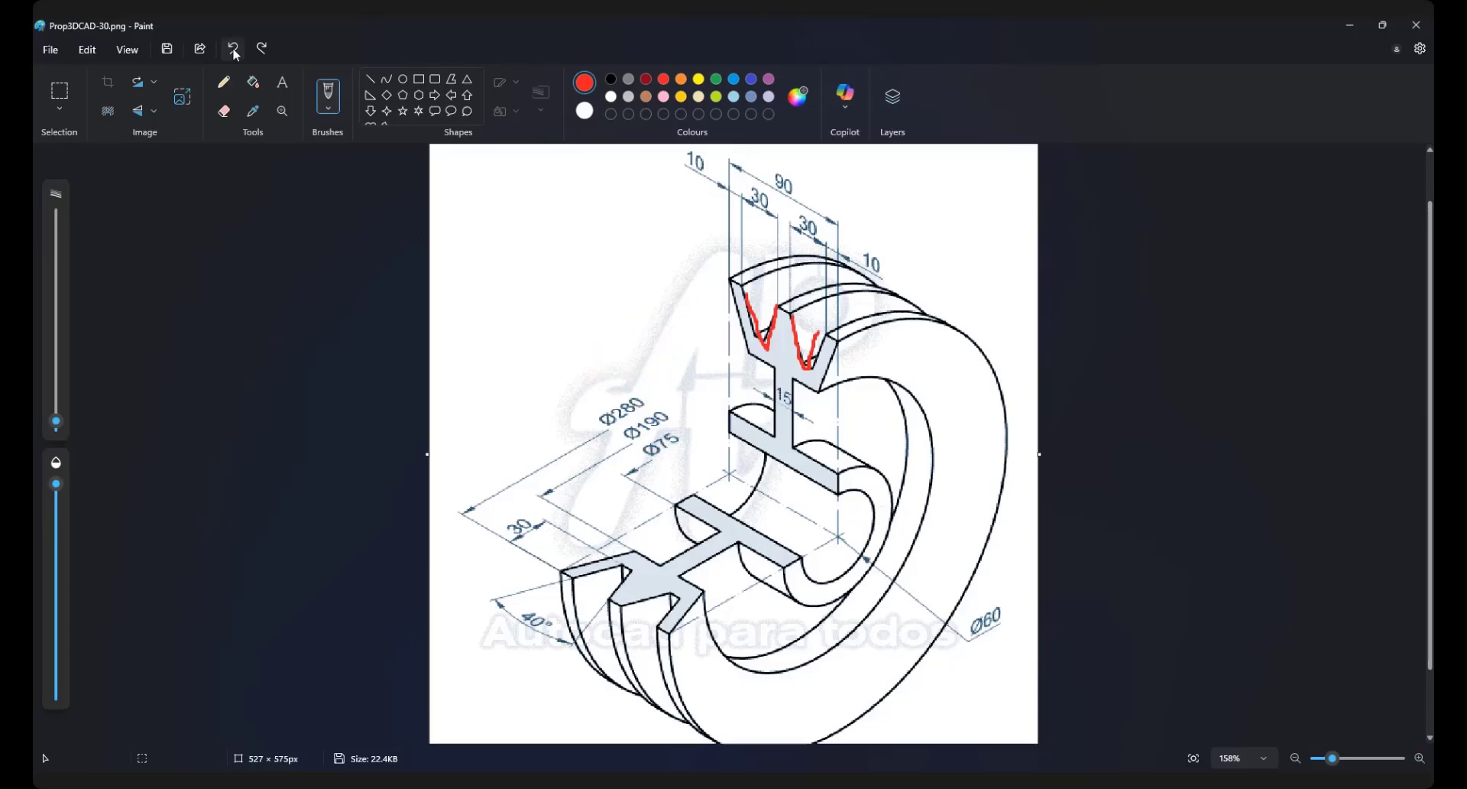
pyautogui.click(234, 52)
pyautogui.click(234, 52)
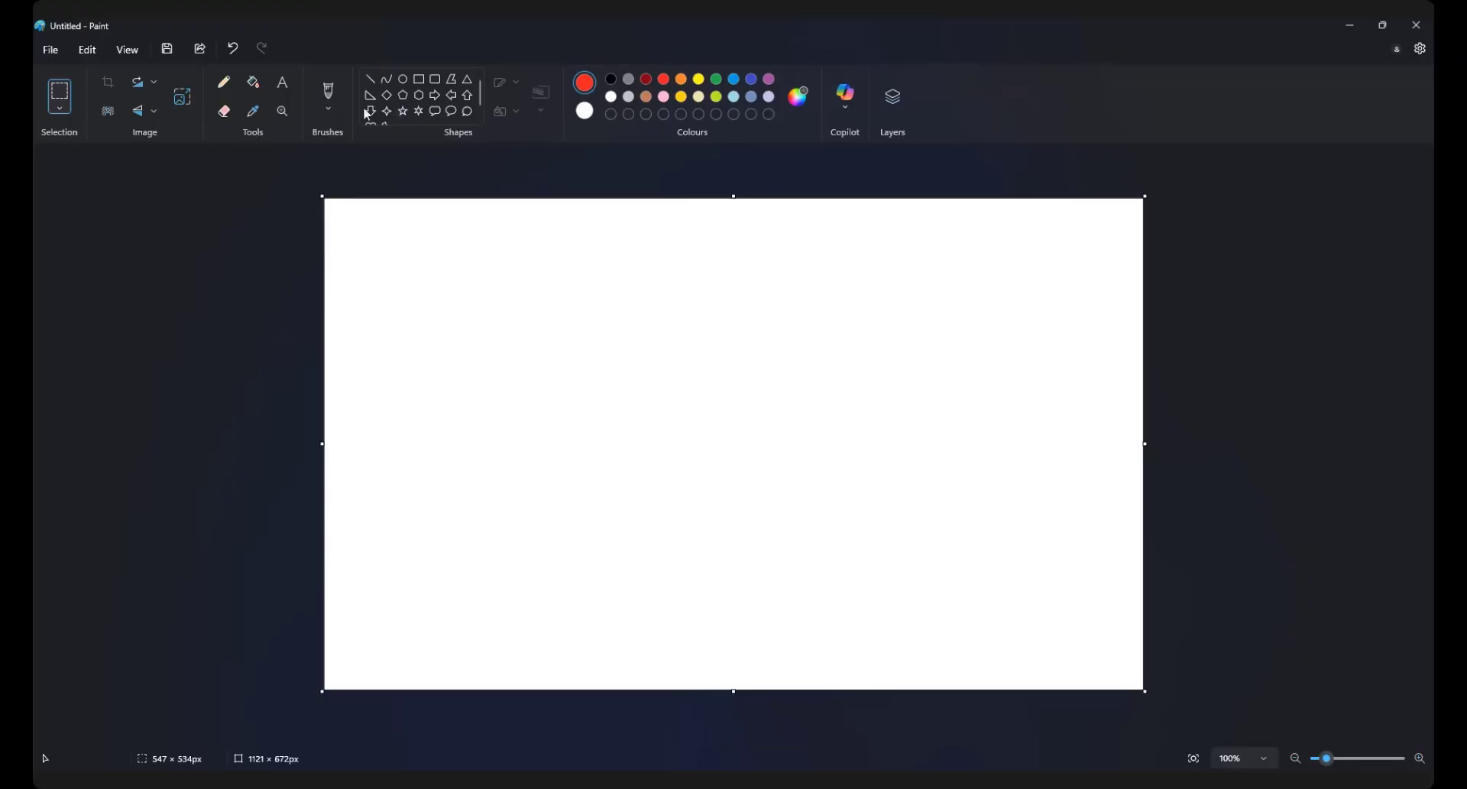
# On the blank Untitled canvas, brush the pulley's half-section profile in red: flat hub, central web and rim with two grooves
pyautogui.click(328, 93)
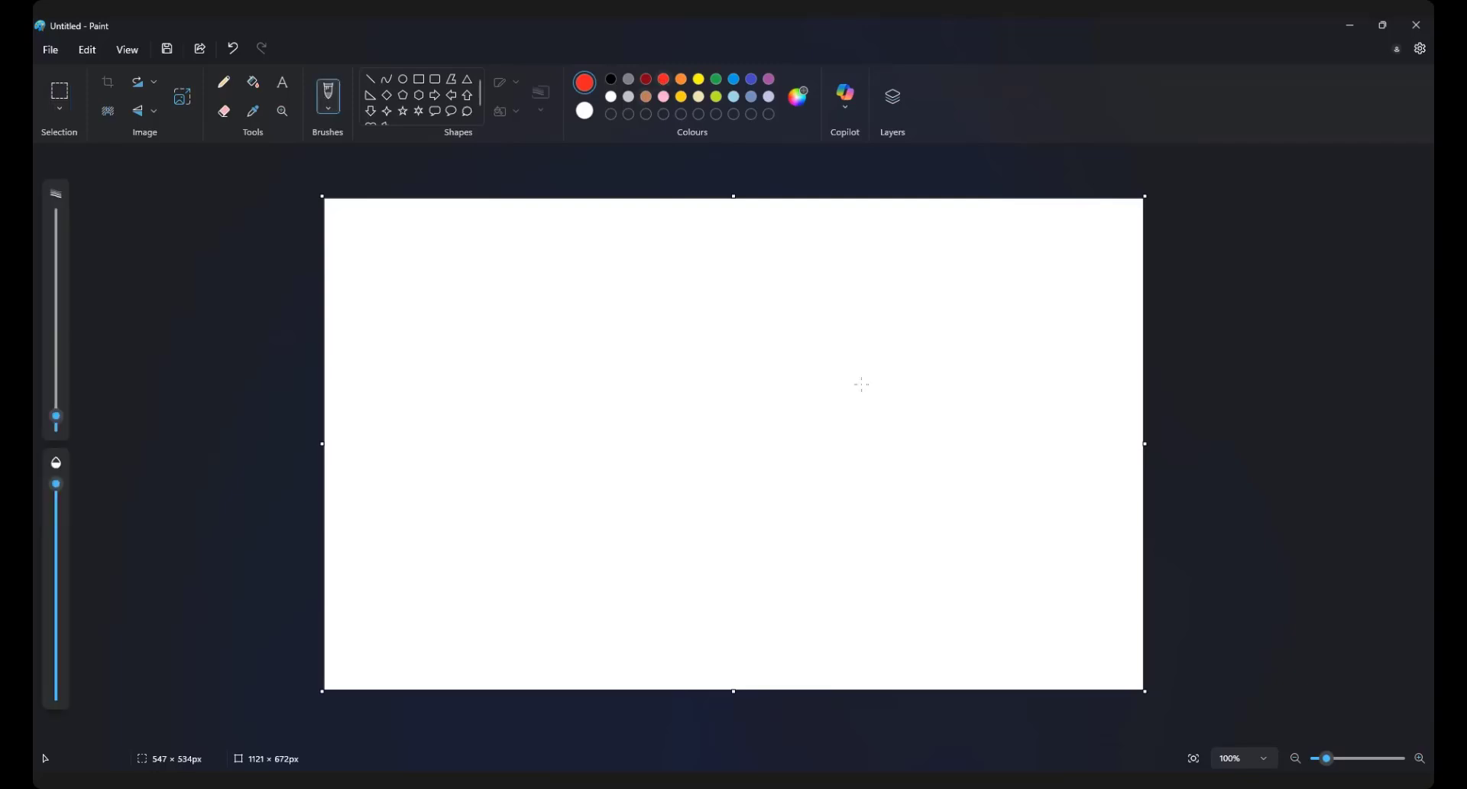
pyautogui.click(844, 440)
pyautogui.moveTo(700, 456)
pyautogui.mouseDown()
pyautogui.moveTo(816, 459)
pyautogui.moveTo(810, 438)
pyautogui.moveTo(776, 438)
pyautogui.moveTo(776, 396)
pyautogui.moveTo(749, 436)
pyautogui.moveTo(699, 435)
pyautogui.moveTo(698, 454)
pyautogui.mouseUp()
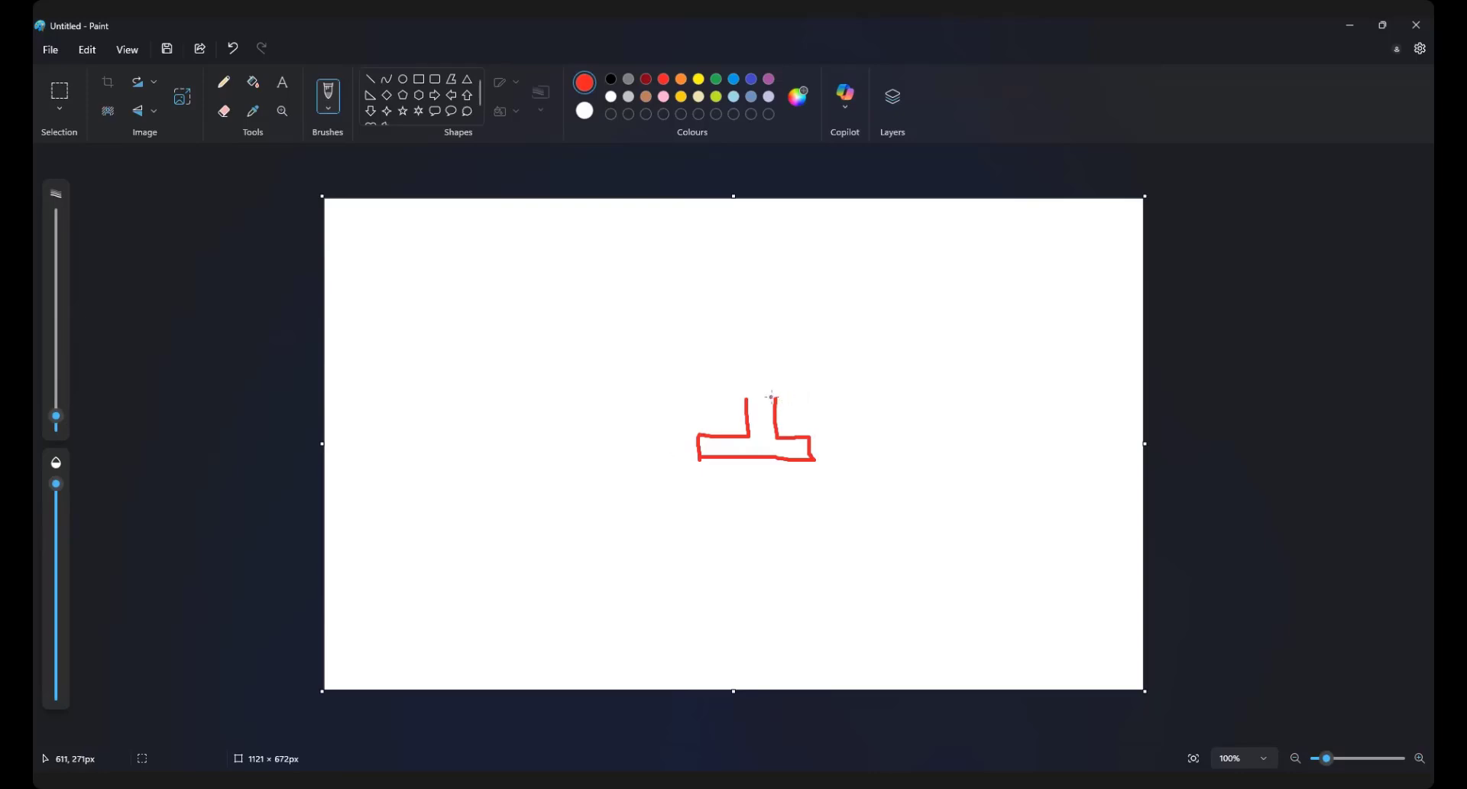
pyautogui.moveTo(775, 398)
pyautogui.mouseDown()
pyautogui.moveTo(803, 398)
pyautogui.moveTo(820, 355)
pyautogui.mouseUp()
pyautogui.moveTo(825, 341)
pyautogui.mouseDown()
pyautogui.moveTo(778, 373)
pyautogui.moveTo(757, 340)
pyautogui.moveTo(728, 373)
pyautogui.moveTo(709, 332)
pyautogui.moveTo(687, 336)
pyautogui.moveTo(709, 394)
pyautogui.moveTo(745, 404)
pyautogui.mouseUp()
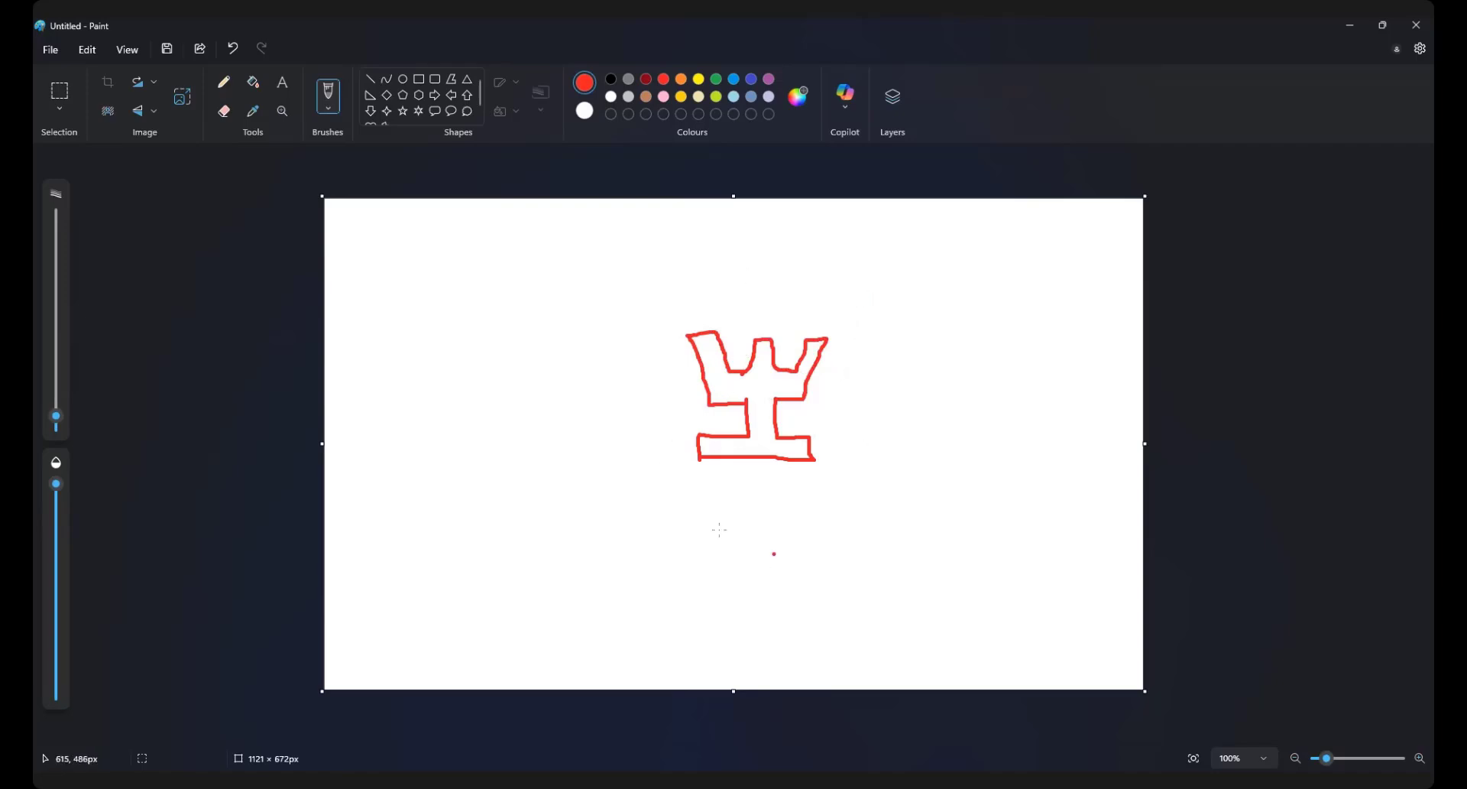
# Draw a dashed axis line below the profile, undo the excess strokes, and write 90 beneath the axis
pyautogui.moveTo(700, 494); pyautogui.dragTo(876, 488)
pyautogui.click(832, 494)
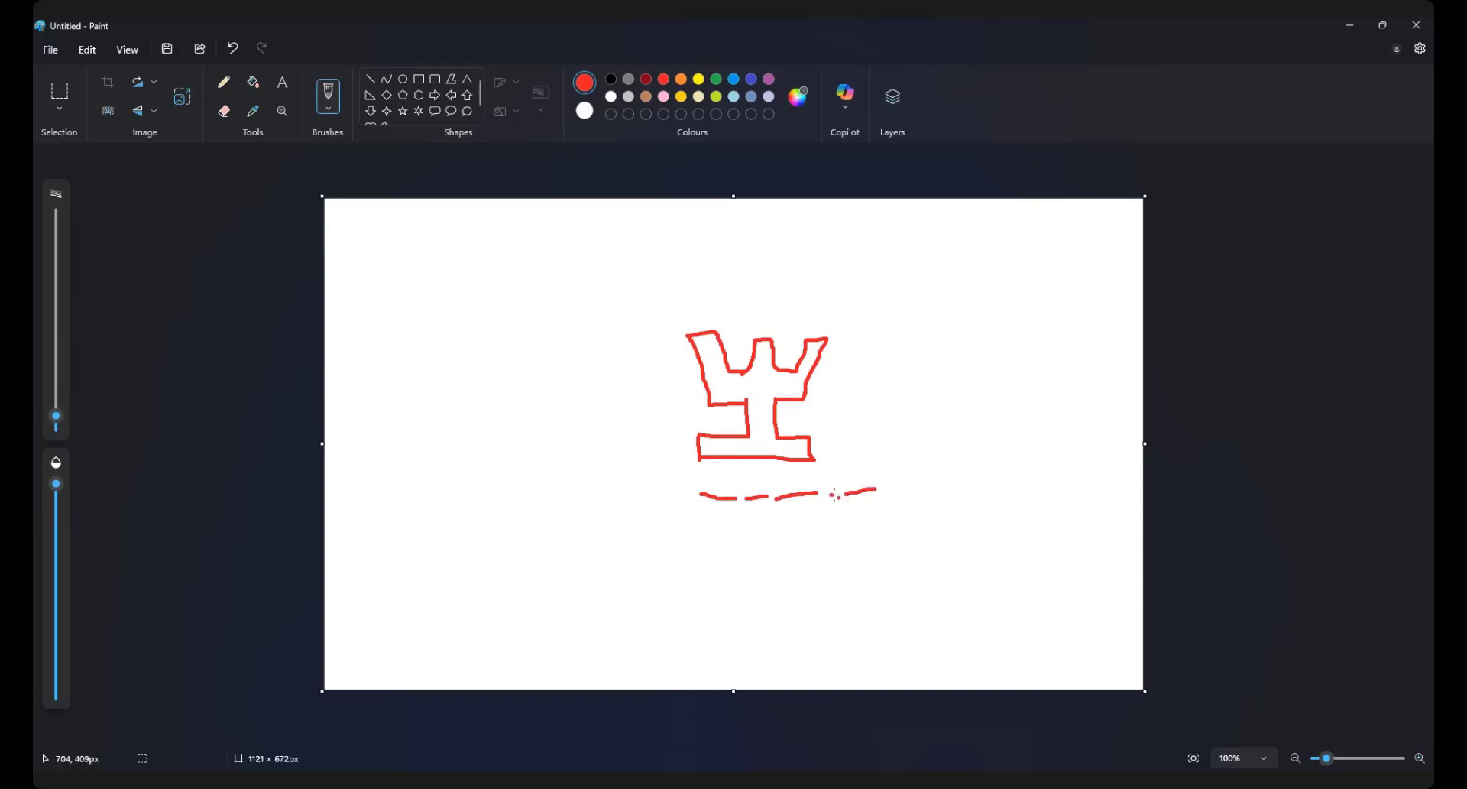
pyautogui.click(695, 289)
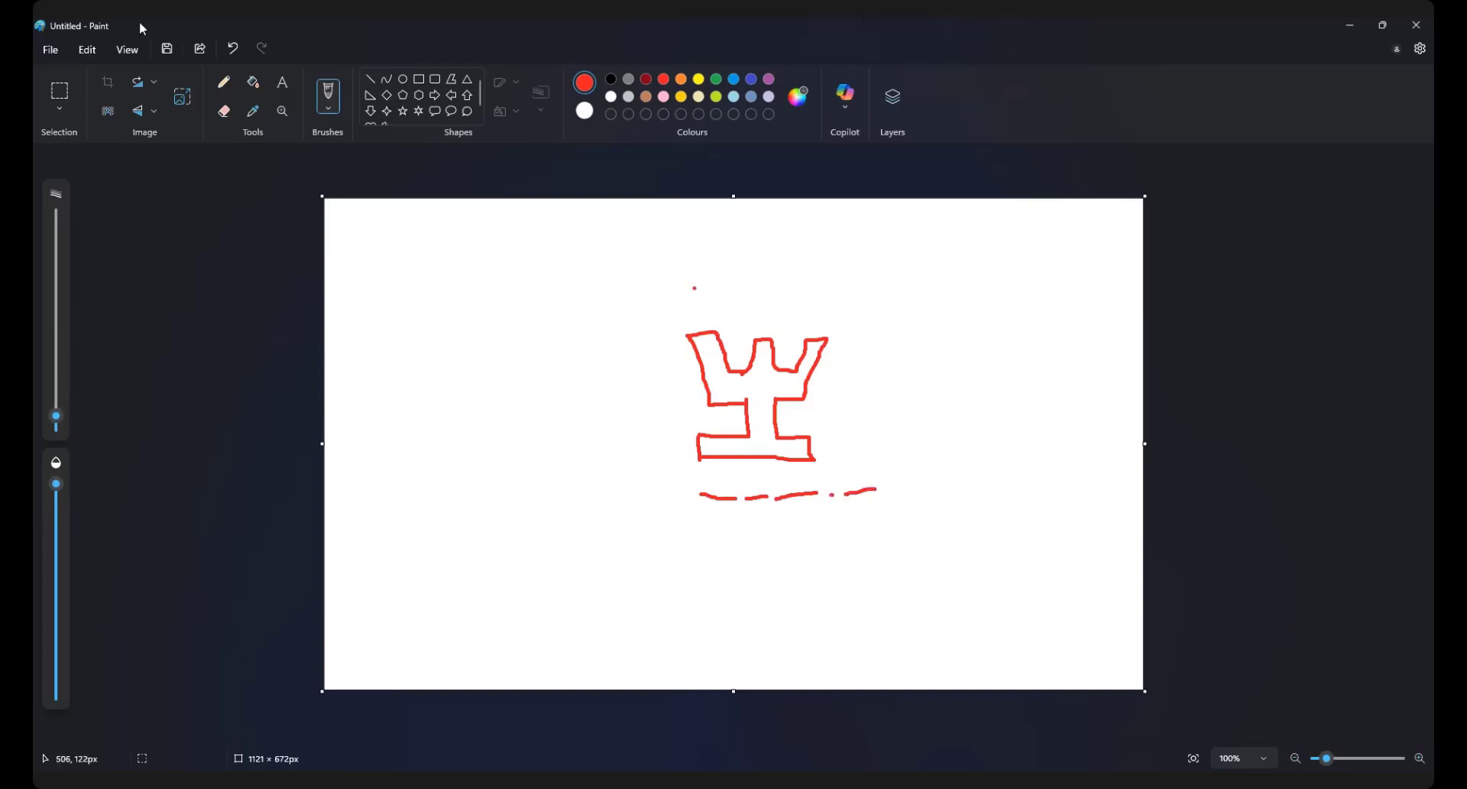
pyautogui.click(233, 49)
pyautogui.click(234, 49)
pyautogui.click(234, 49)
pyautogui.moveTo(752, 516)
pyautogui.mouseDown()
pyautogui.moveTo(745, 540)
pyautogui.moveTo(769, 526)
pyautogui.mouseUp()
pyautogui.click(765, 521)
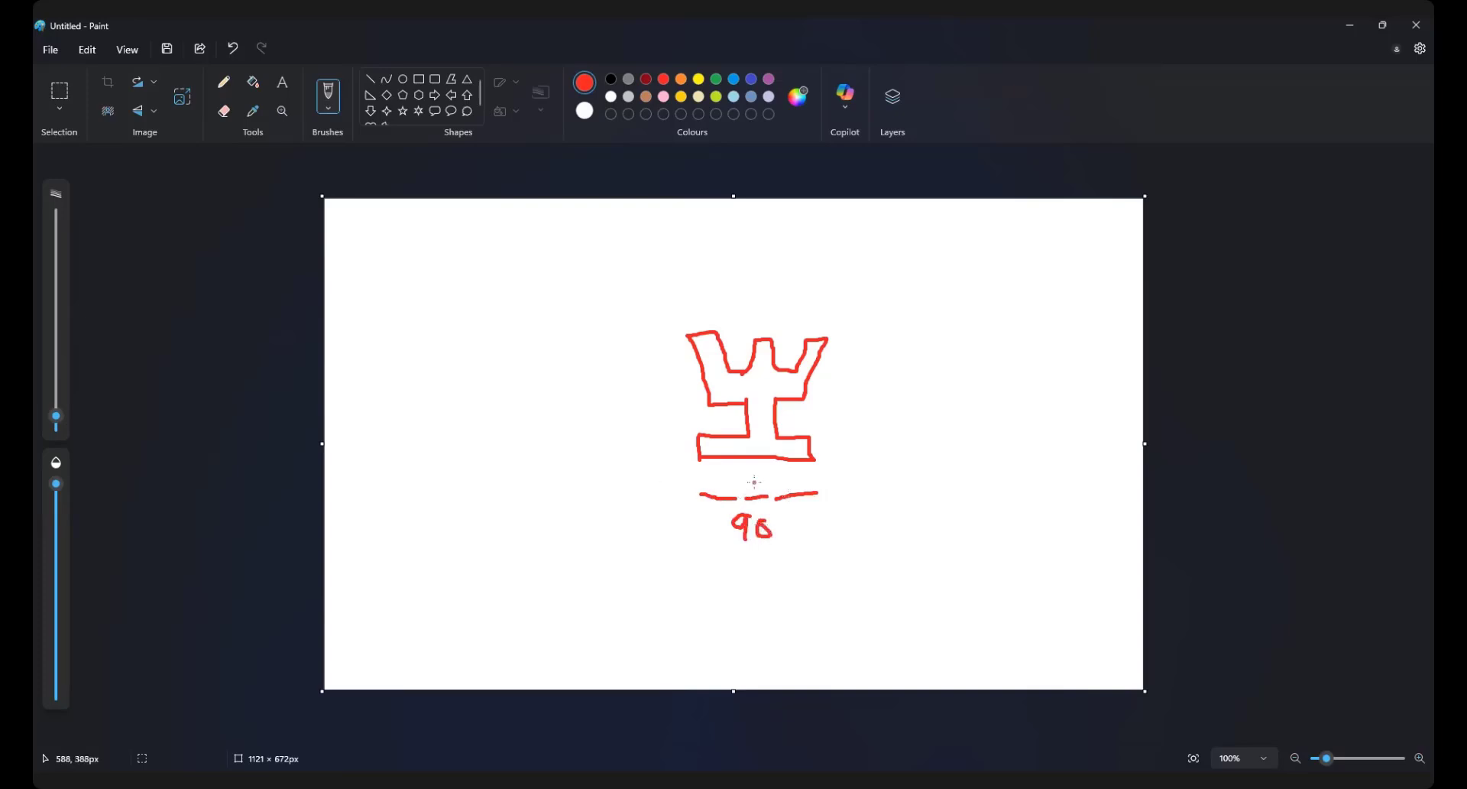
pyautogui.click(669, 483)
pyautogui.click(704, 471)
pyautogui.moveTo(684, 448)
pyautogui.mouseDown()
pyautogui.moveTo(709, 459)
pyautogui.moveTo(685, 463)
pyautogui.mouseUp()
pyautogui.moveTo(792, 463); pyautogui.dragTo(791, 476)
pyautogui.click(709, 502)
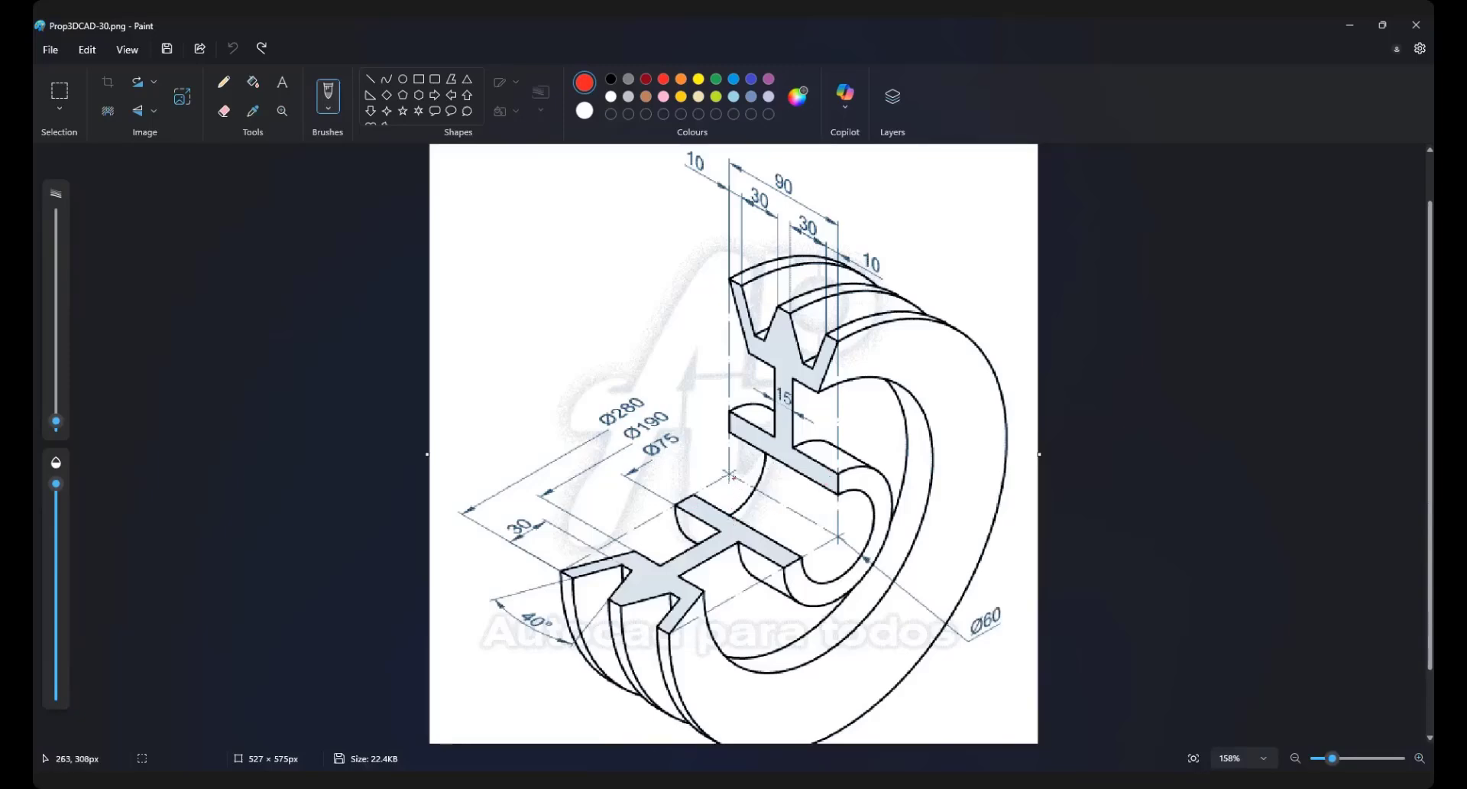
# In Prop3DCAD-30.png, trace the pulley's centre axis as dashes and the closed outline of the upper section in red
pyautogui.moveTo(730, 474); pyautogui.dragTo(838, 538)
pyautogui.moveTo(731, 434)
pyautogui.mouseDown()
pyautogui.moveTo(731, 414)
pyautogui.moveTo(771, 430)
pyautogui.moveTo(777, 376)
pyautogui.moveTo(740, 348)
pyautogui.moveTo(724, 276)
pyautogui.moveTo(757, 337)
pyautogui.moveTo(785, 303)
pyautogui.moveTo(800, 355)
pyautogui.moveTo(838, 328)
pyautogui.moveTo(824, 396)
pyautogui.moveTo(795, 392)
pyautogui.moveTo(795, 439)
pyautogui.moveTo(838, 480)
pyautogui.mouseUp()
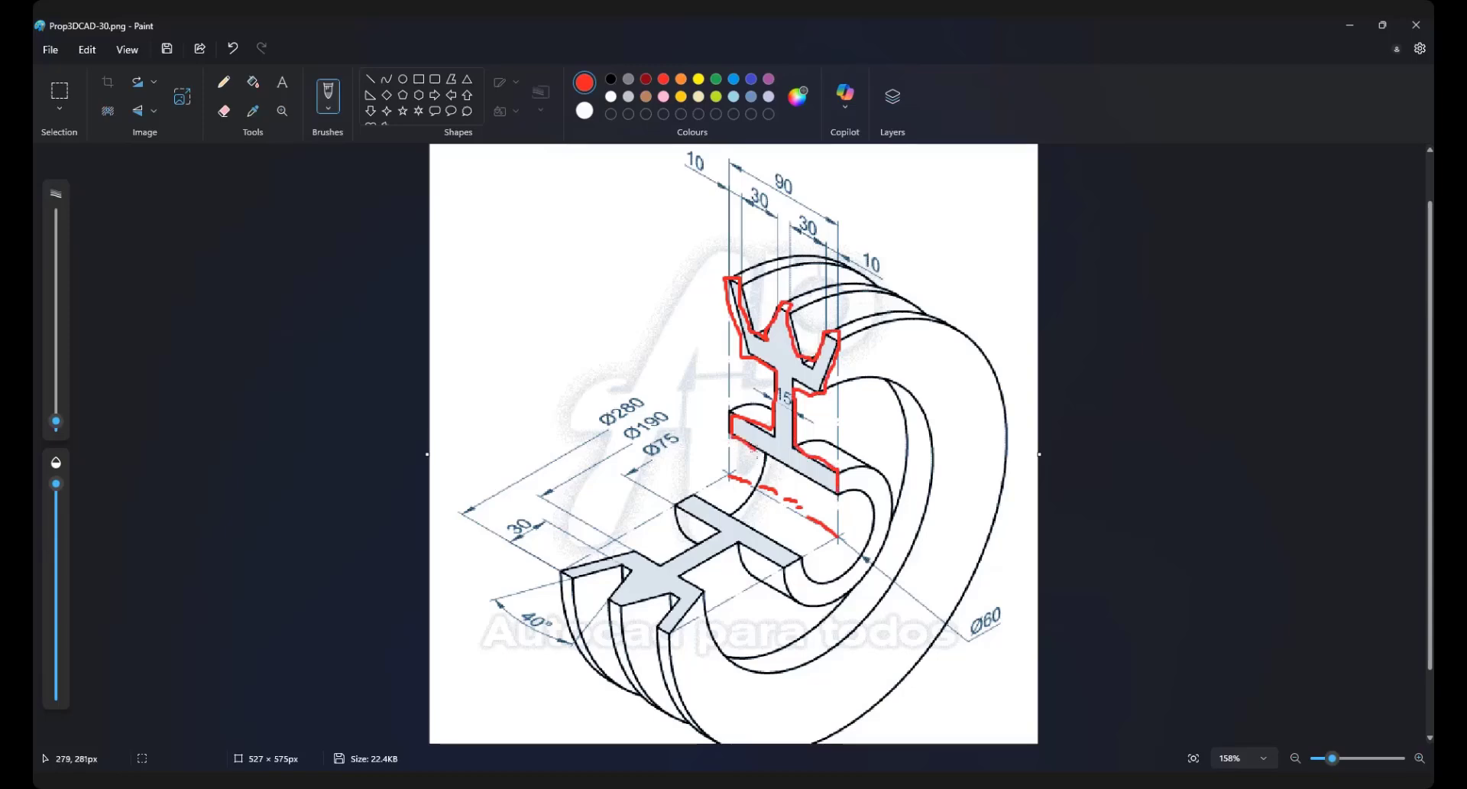
pyautogui.moveTo(760, 451); pyautogui.dragTo(840, 497)
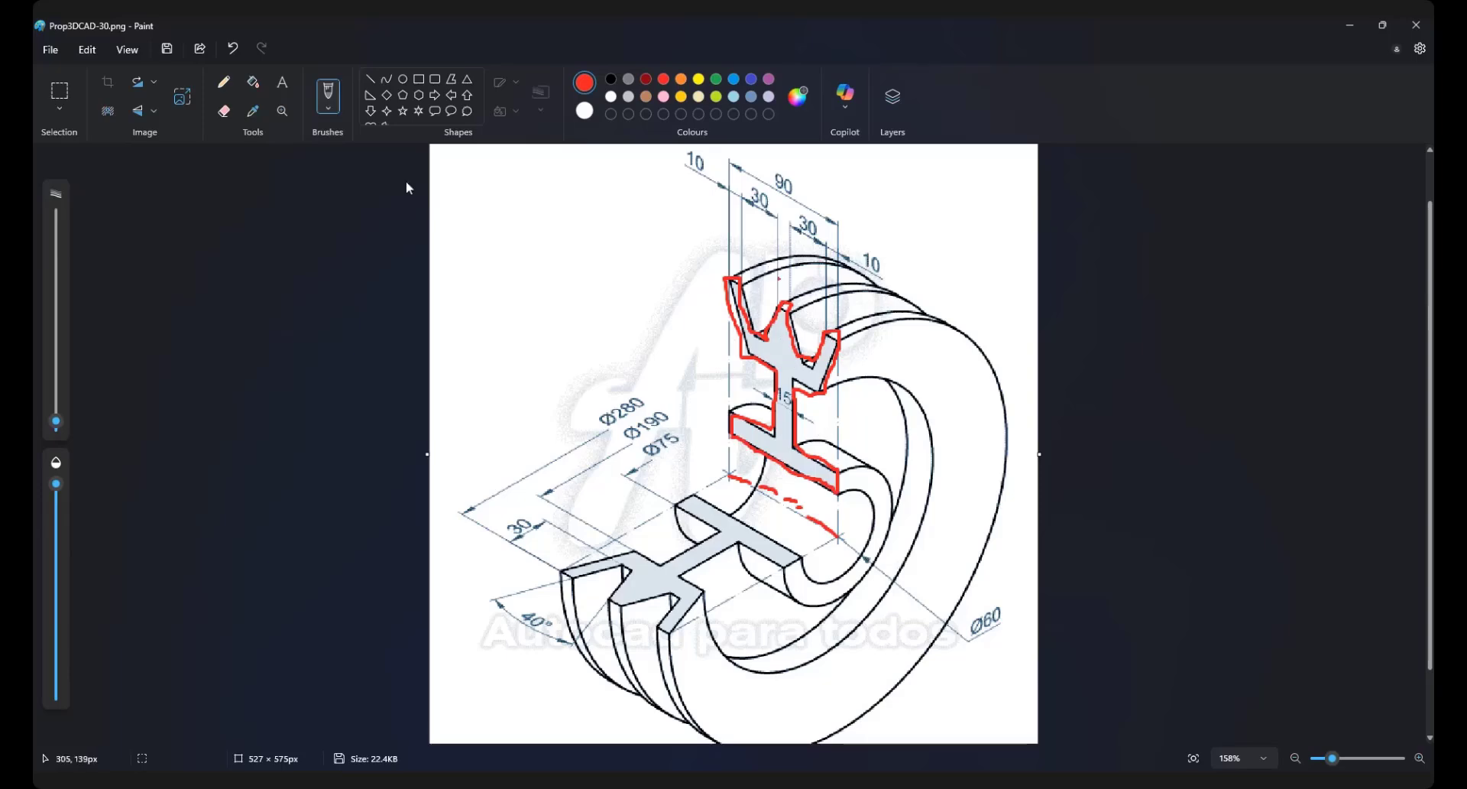
# Undo the red section outline and the axis strokes on the pulley drawing
pyautogui.click(233, 48)
pyautogui.click(233, 49)
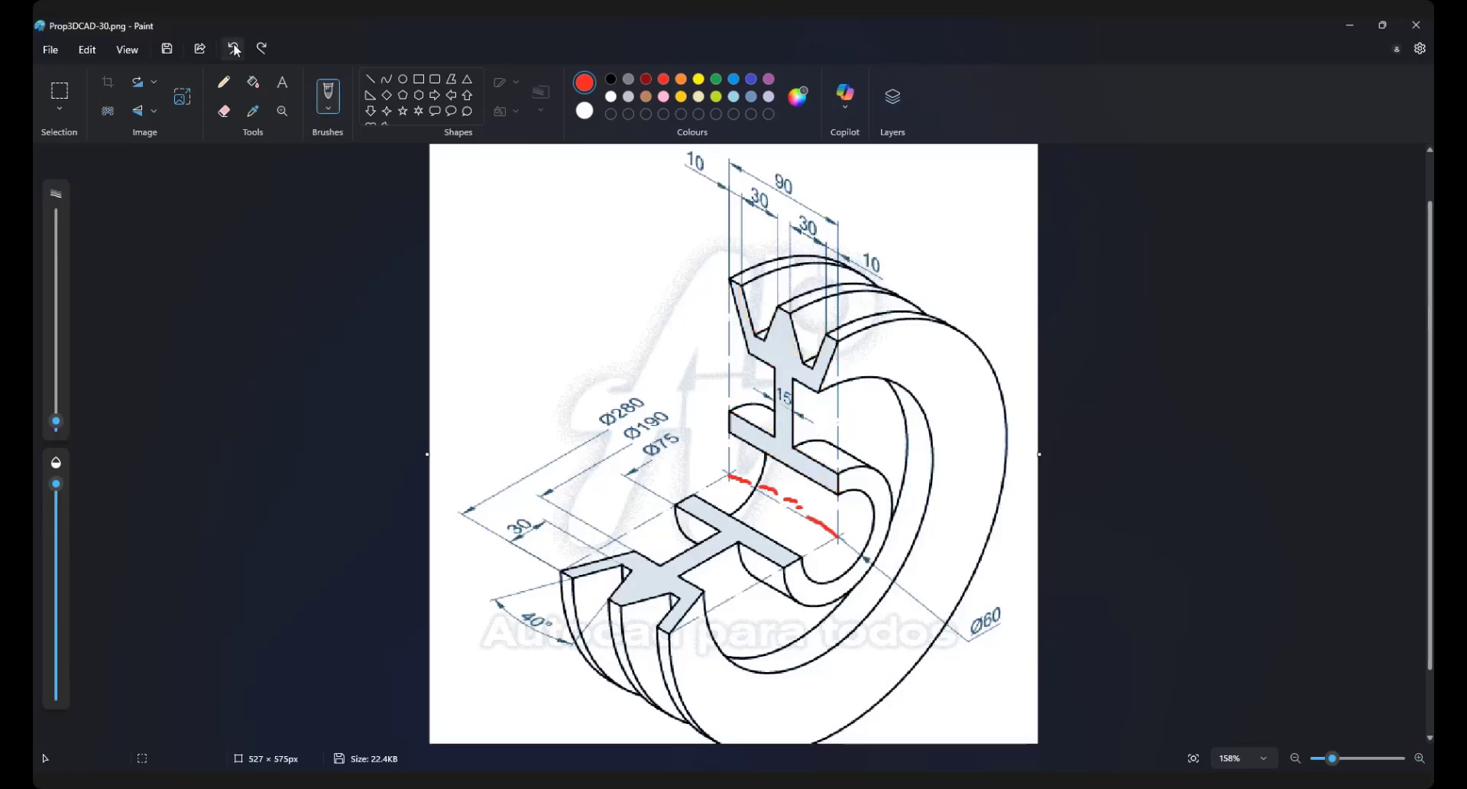
pyautogui.click(234, 49)
pyautogui.click(233, 49)
pyautogui.click(234, 49)
pyautogui.click(234, 49)
pyautogui.click(234, 49)
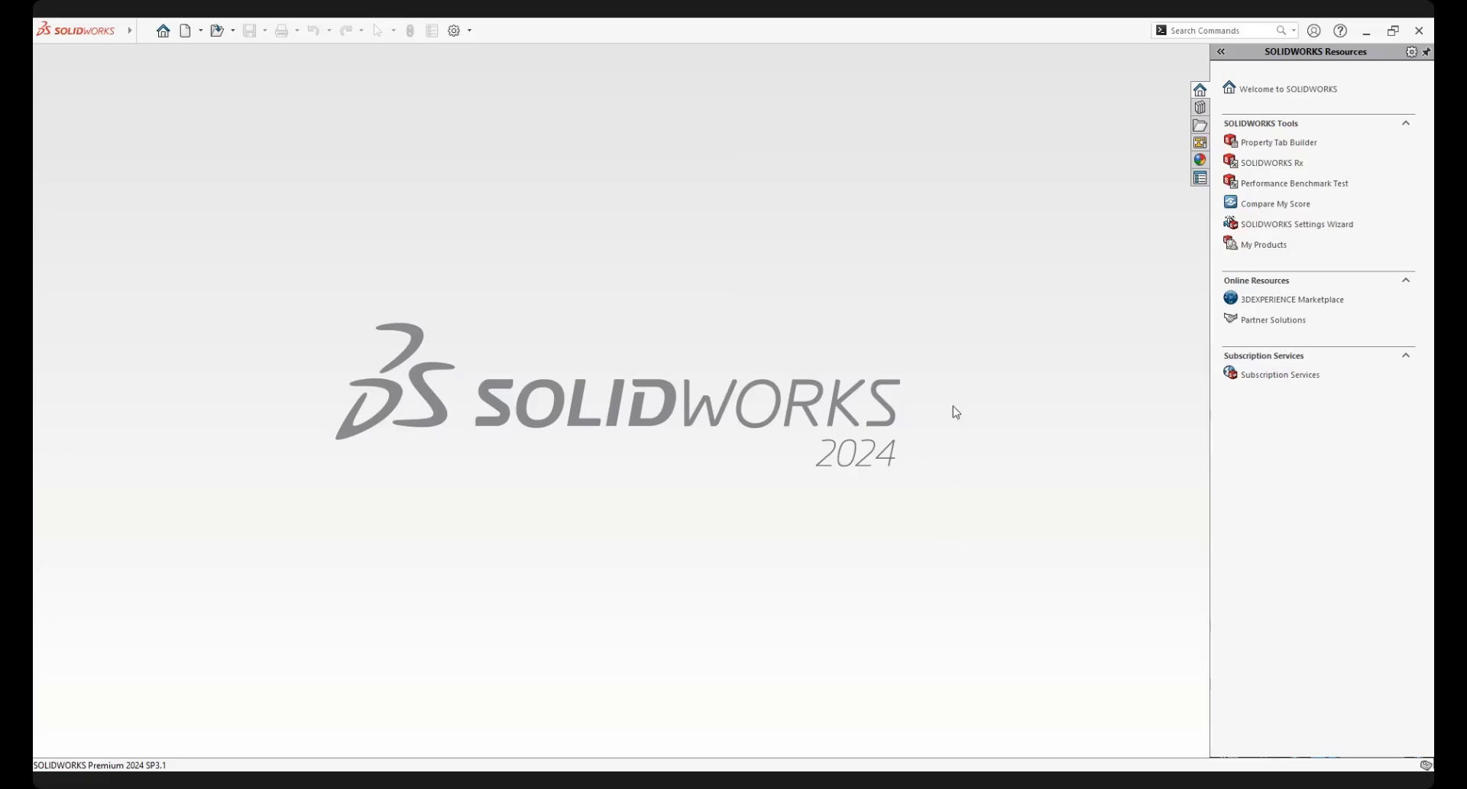
pyautogui.click(185, 32)
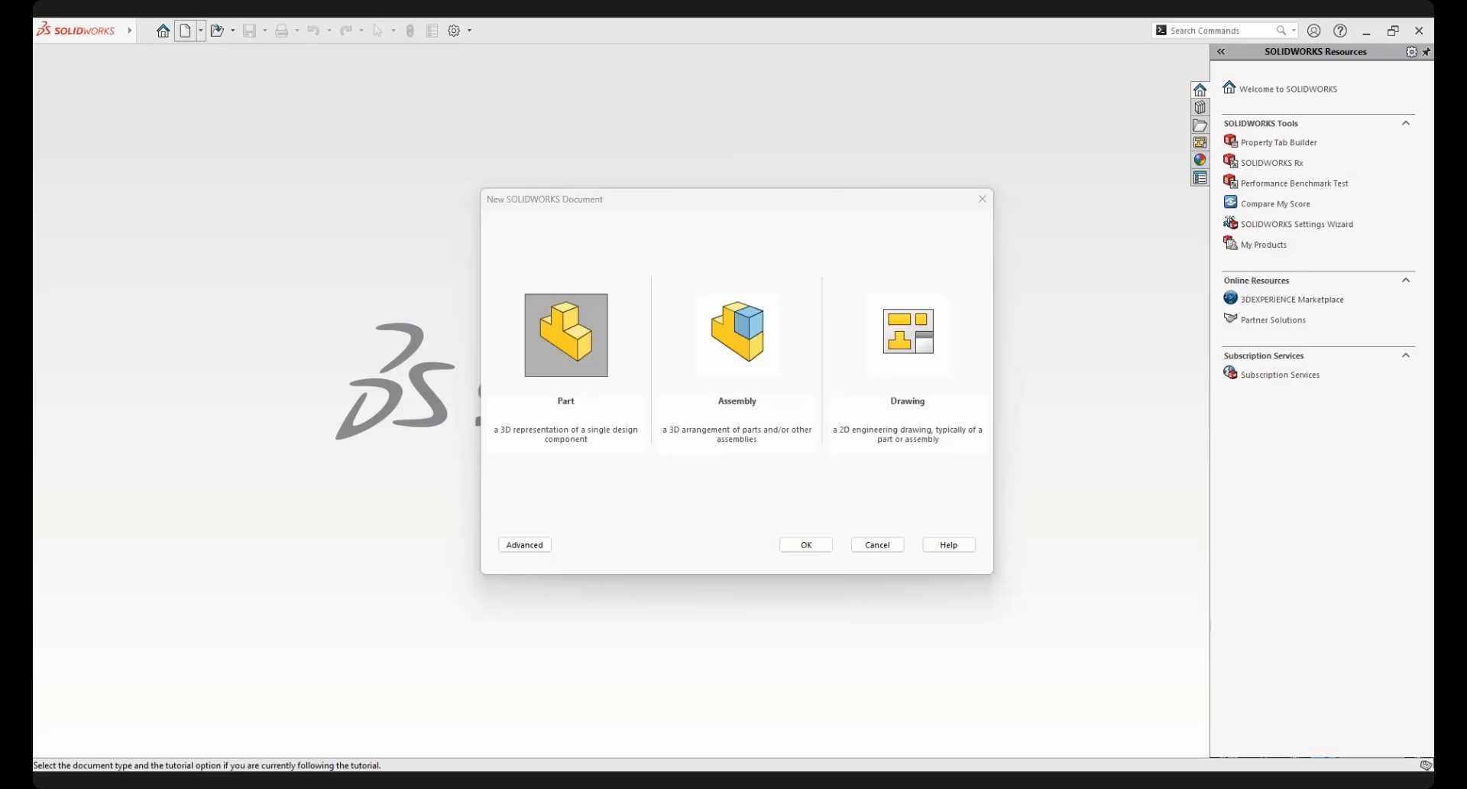
pyautogui.click(1368, 35)
pyautogui.click(876, 541)
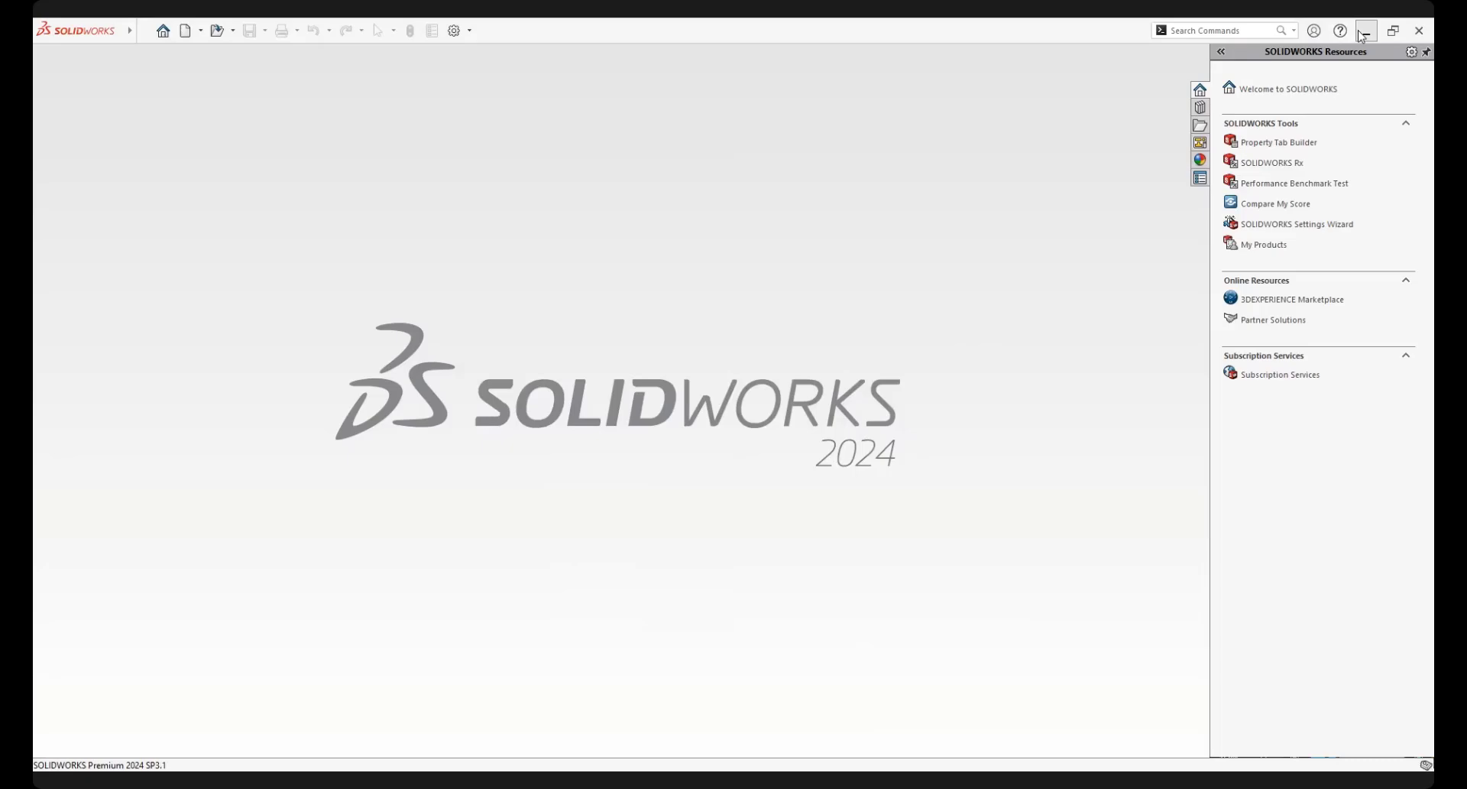
pyautogui.click(1364, 32)
# Create a new Part document in SOLIDWORKS and set its unit system to MMGS
pyautogui.click(189, 35)
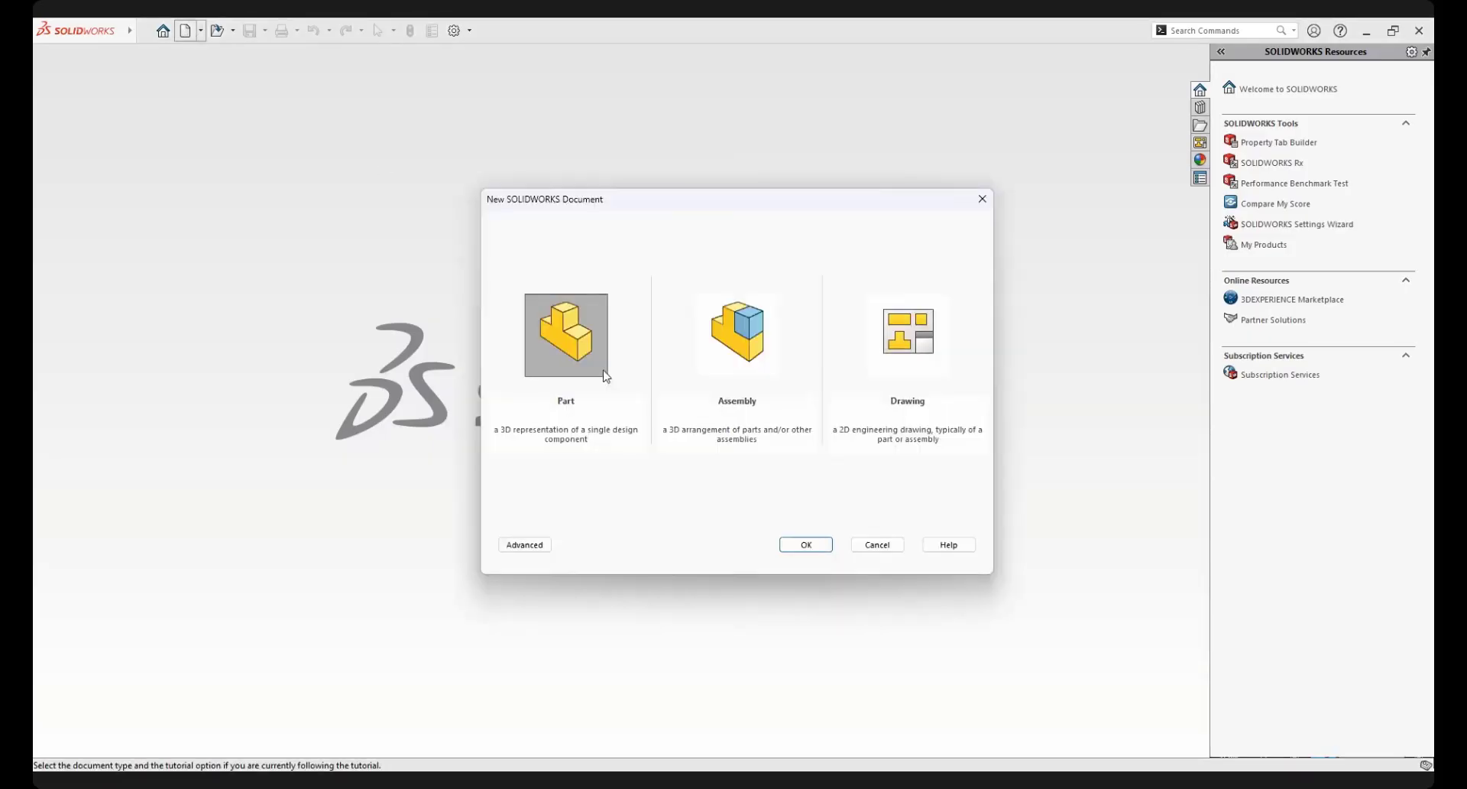
pyautogui.click(793, 546)
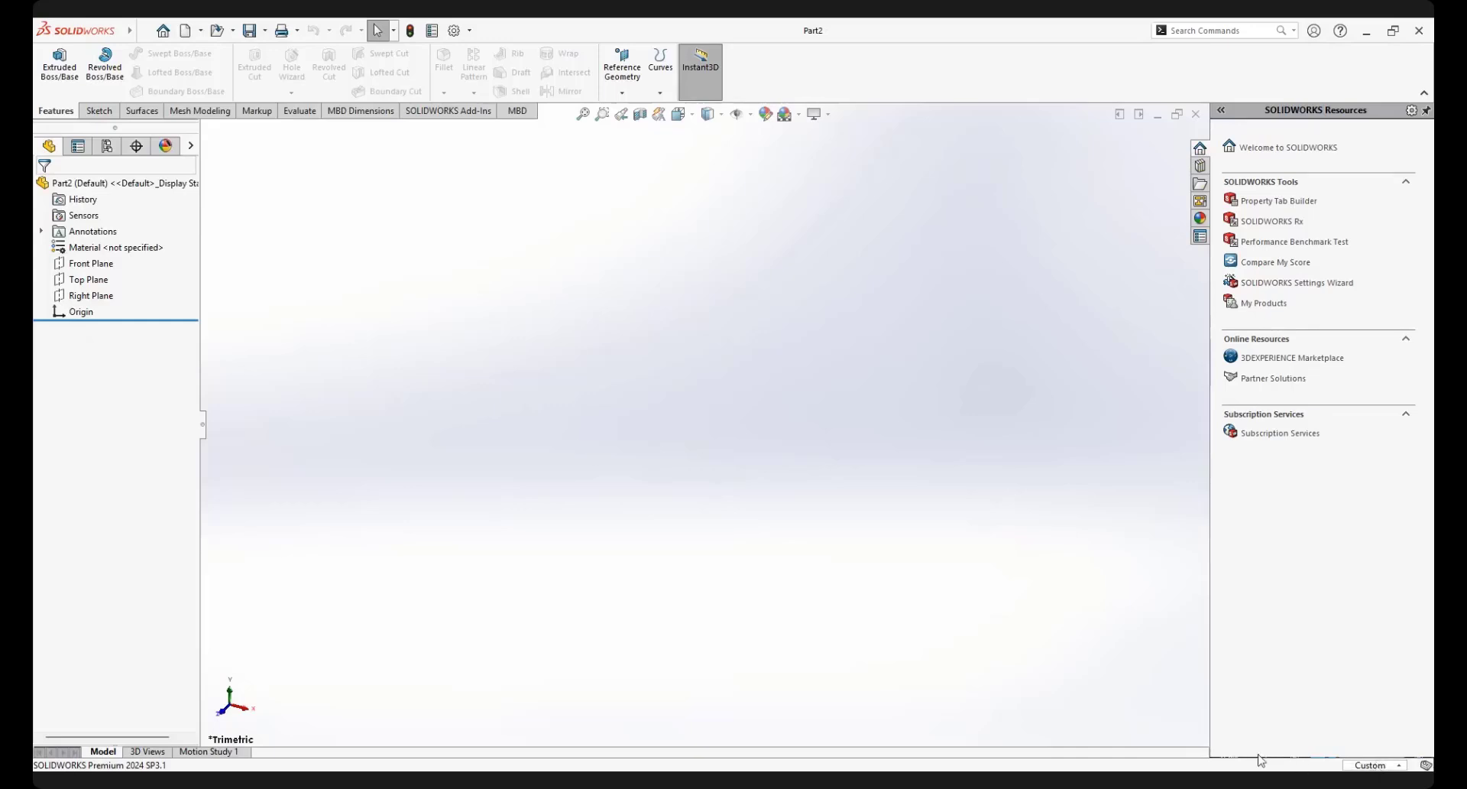
pyautogui.click(1374, 765)
pyautogui.click(1352, 686)
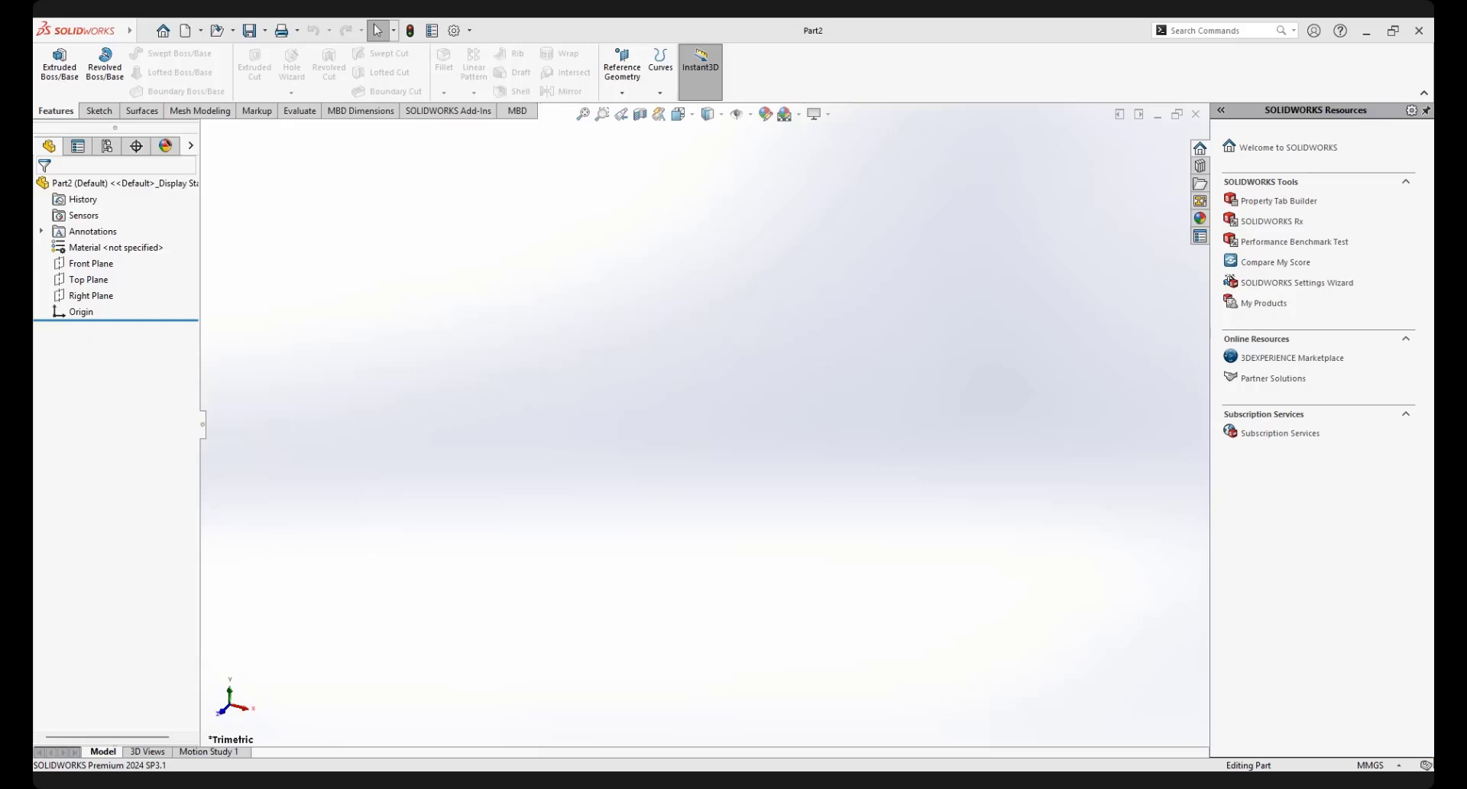
# Start a sketch on the Front Plane and draw a horizontal centerline about 40 mm long starting at the origin
pyautogui.click(86, 263)
pyautogui.click(95, 239)
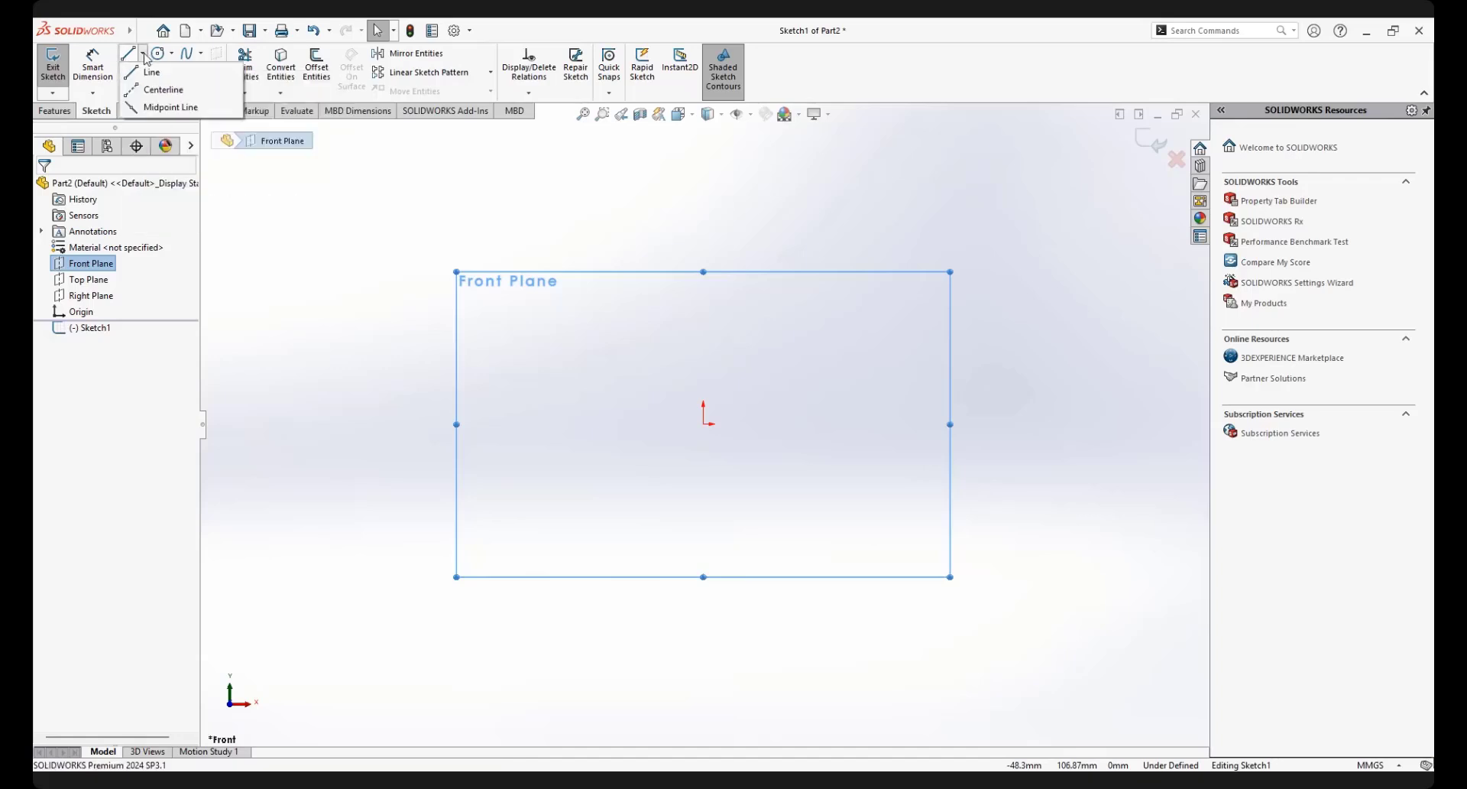
pyautogui.click(143, 60)
pyautogui.click(157, 89)
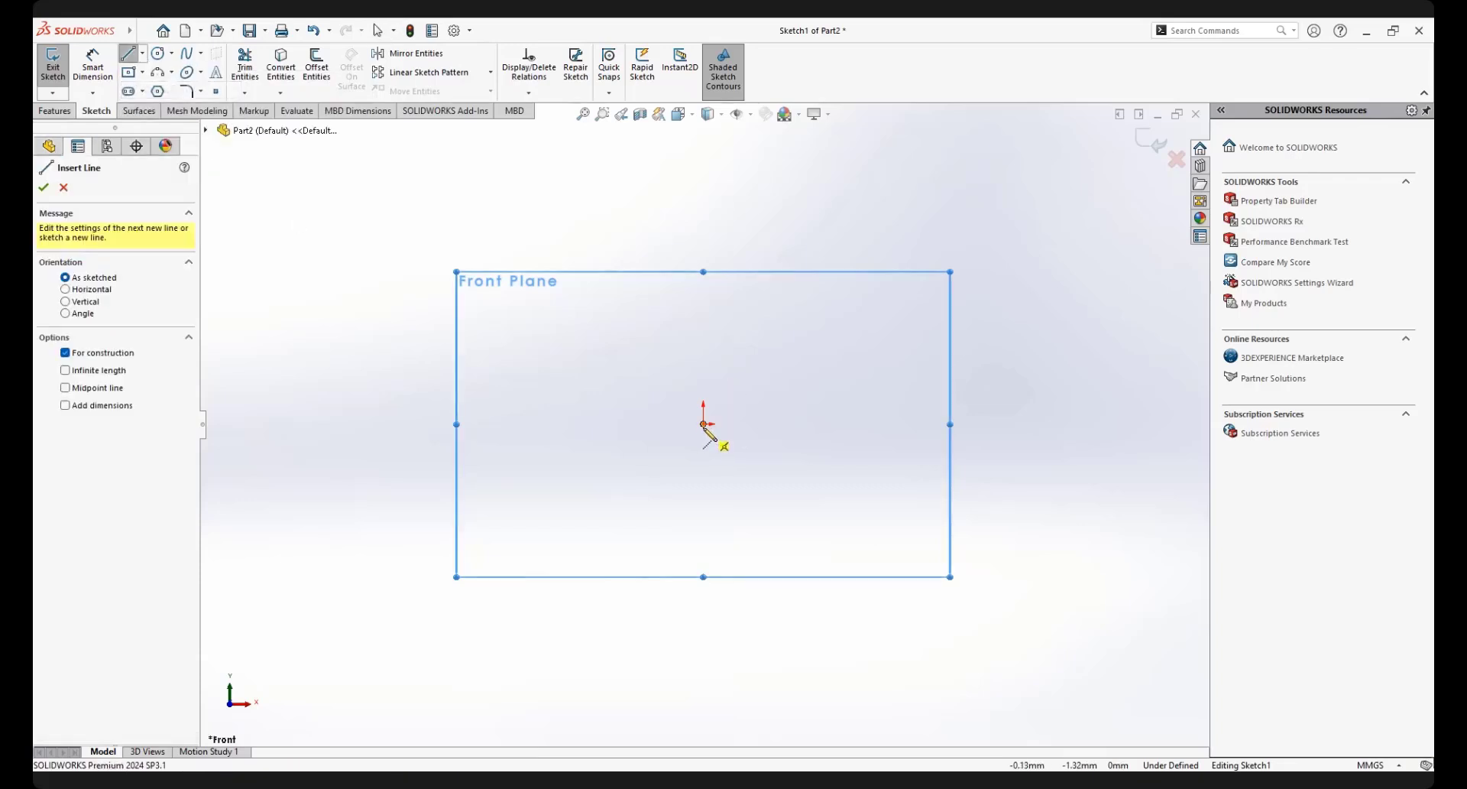
pyautogui.click(704, 424)
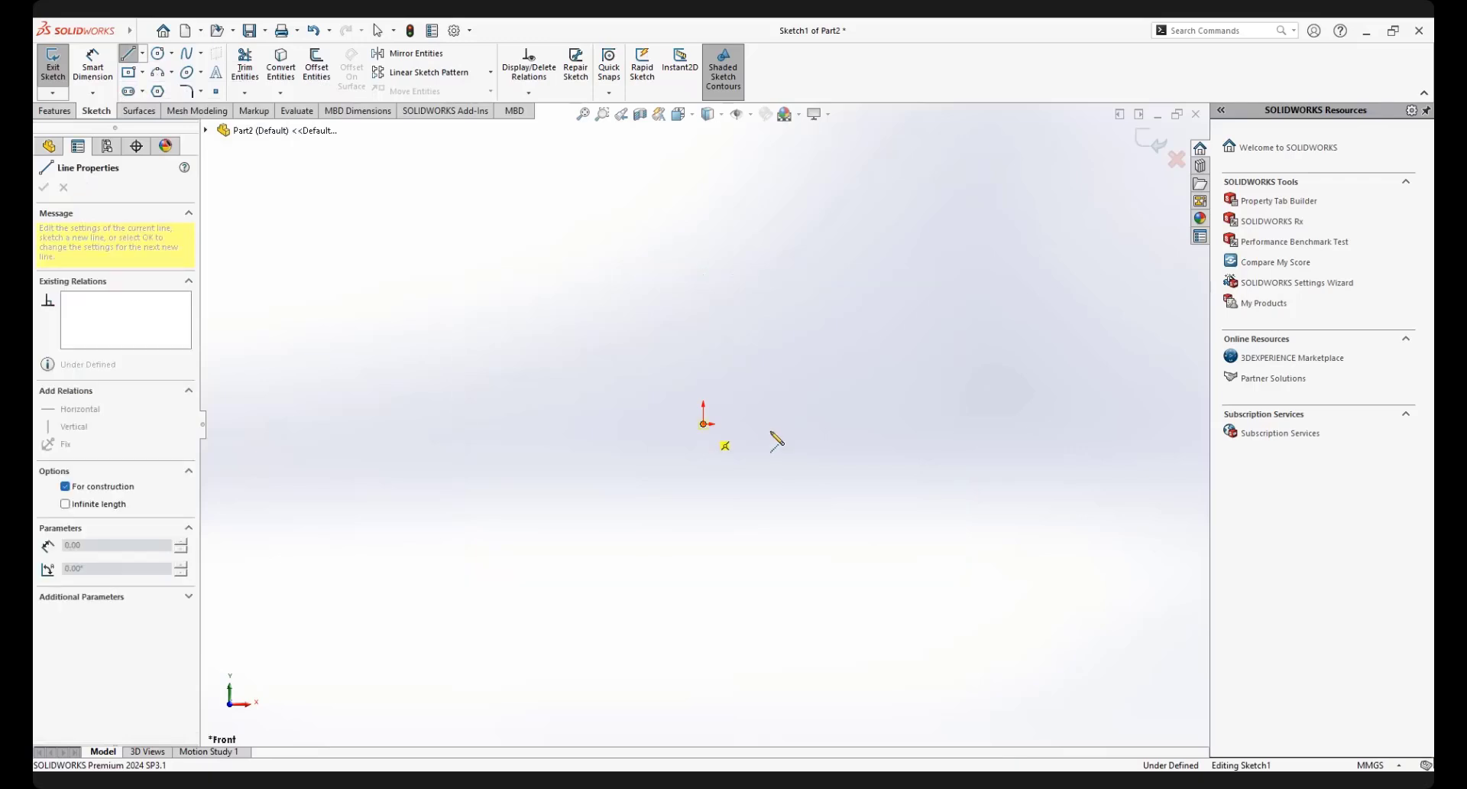
pyautogui.click(815, 425)
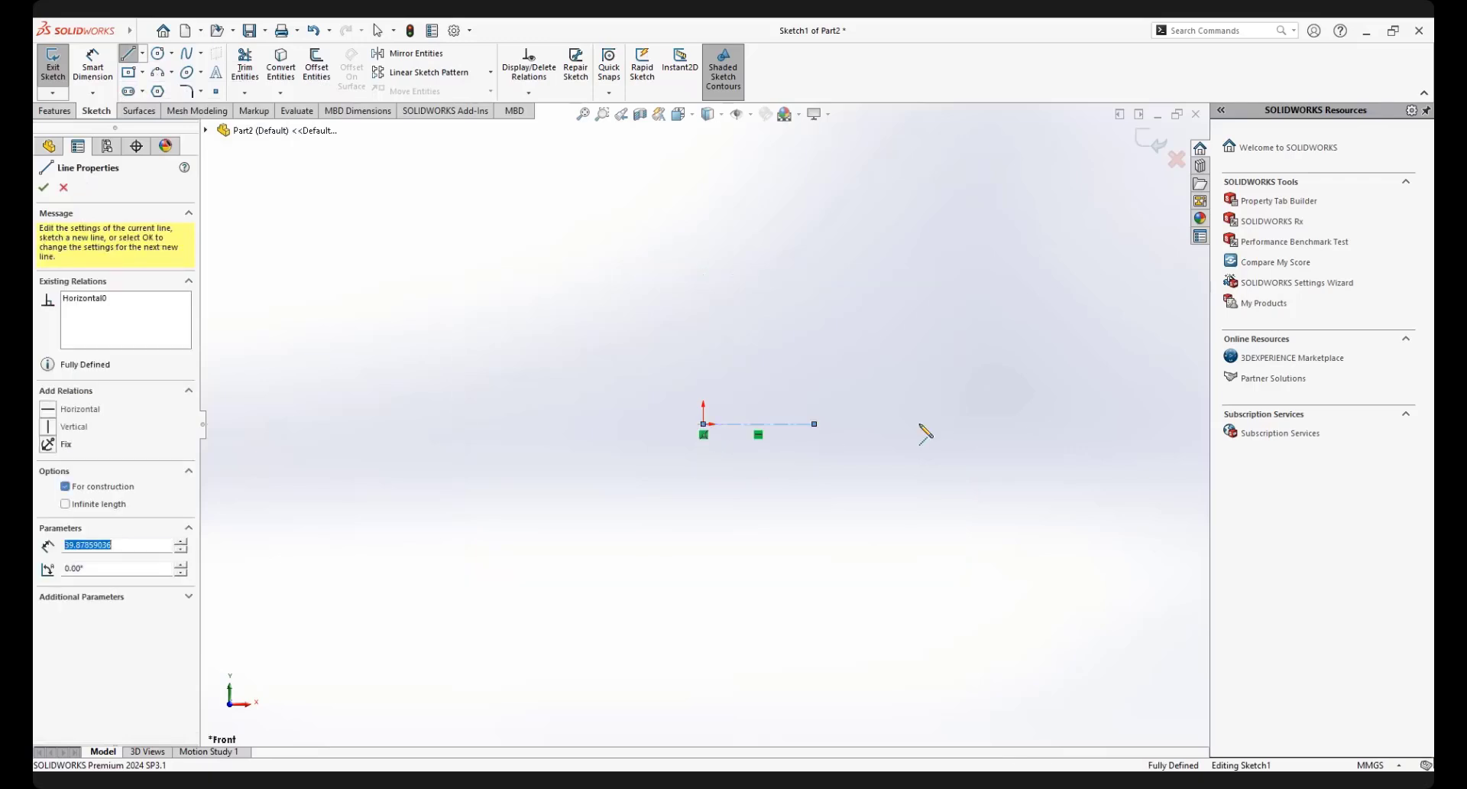
pyautogui.rightClick(930, 322)
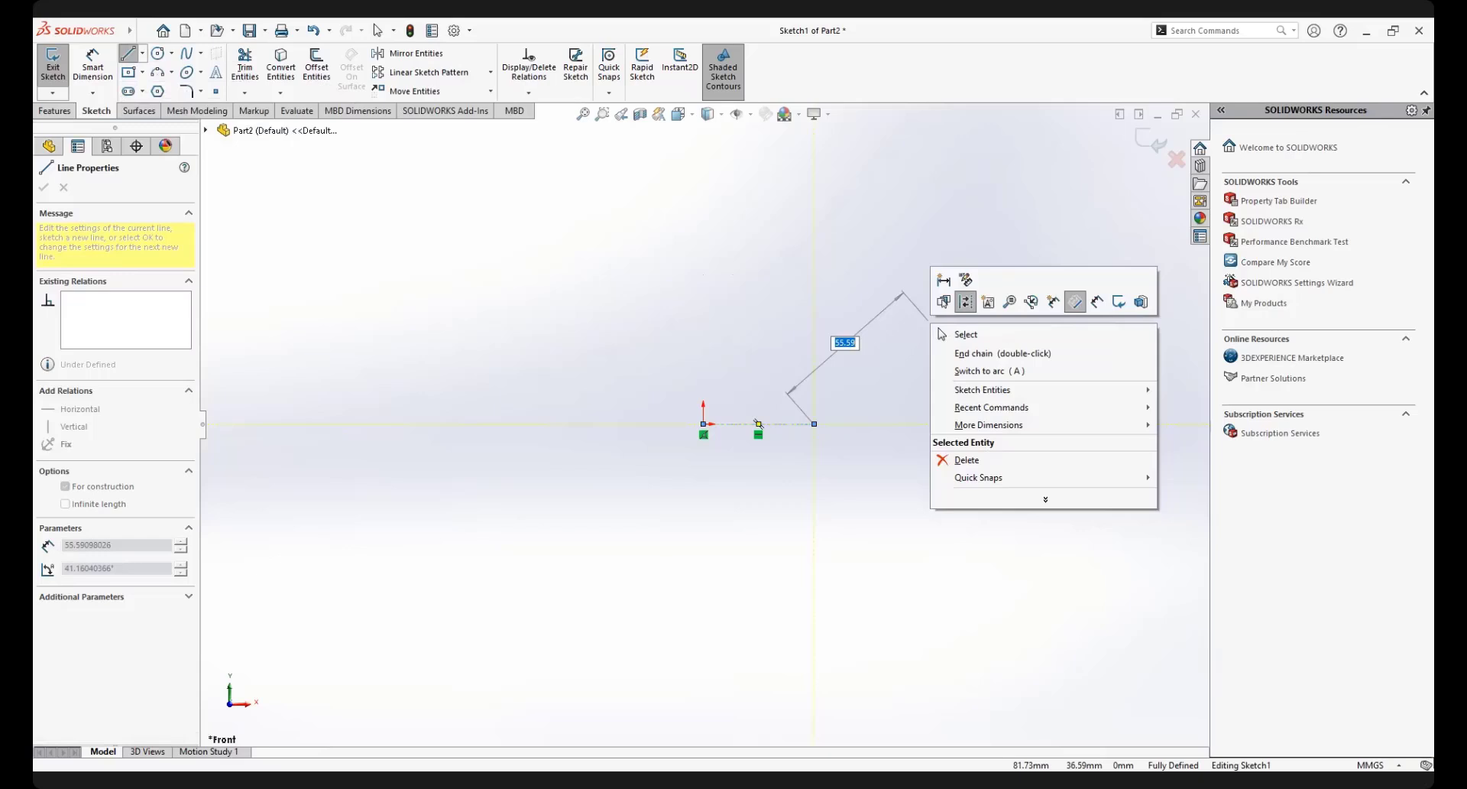
pyautogui.press('Escape')
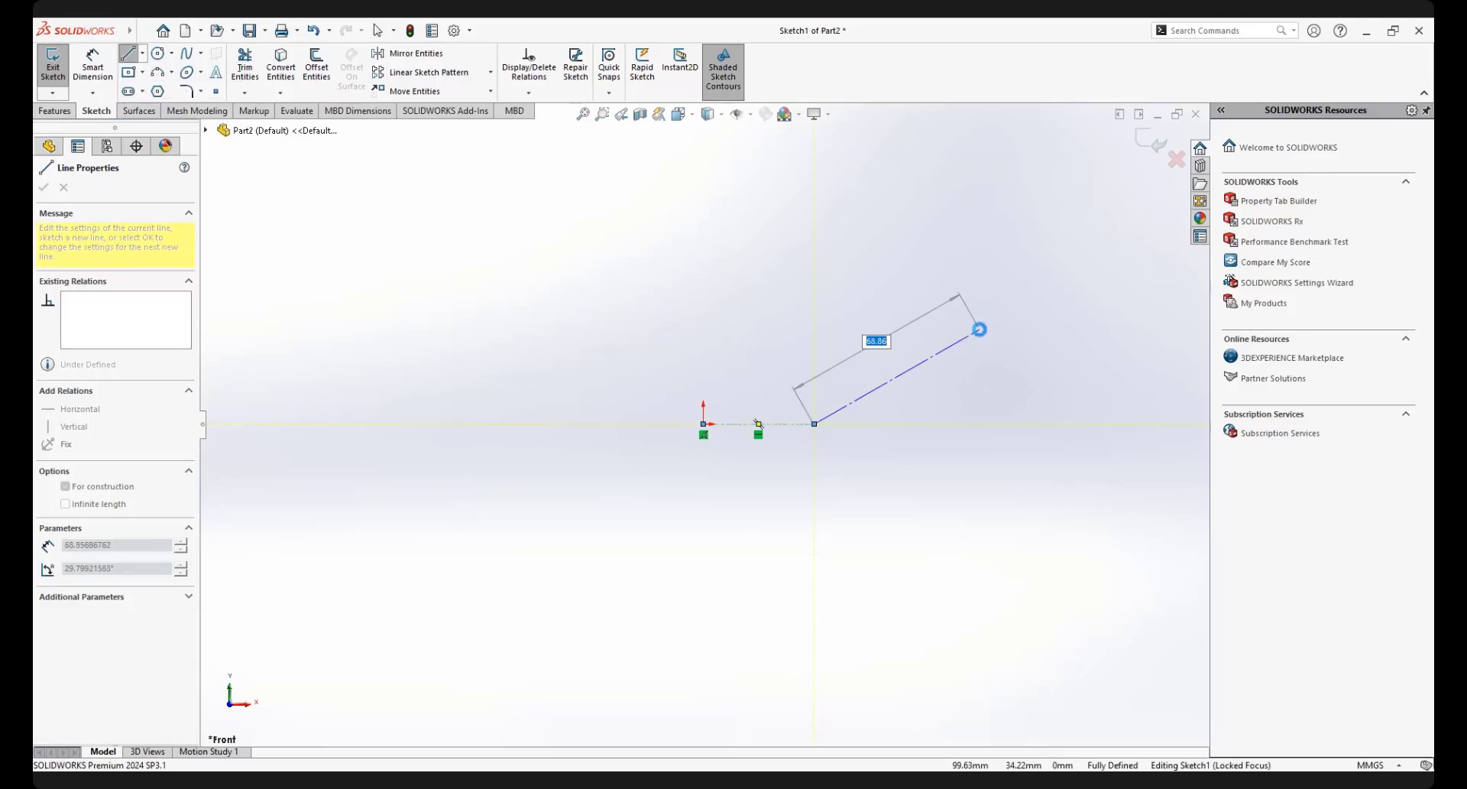
pyautogui.press('Escape')
# Dimension the horizontal centerline's length as 90 mm
pyautogui.rightClick(908, 305)
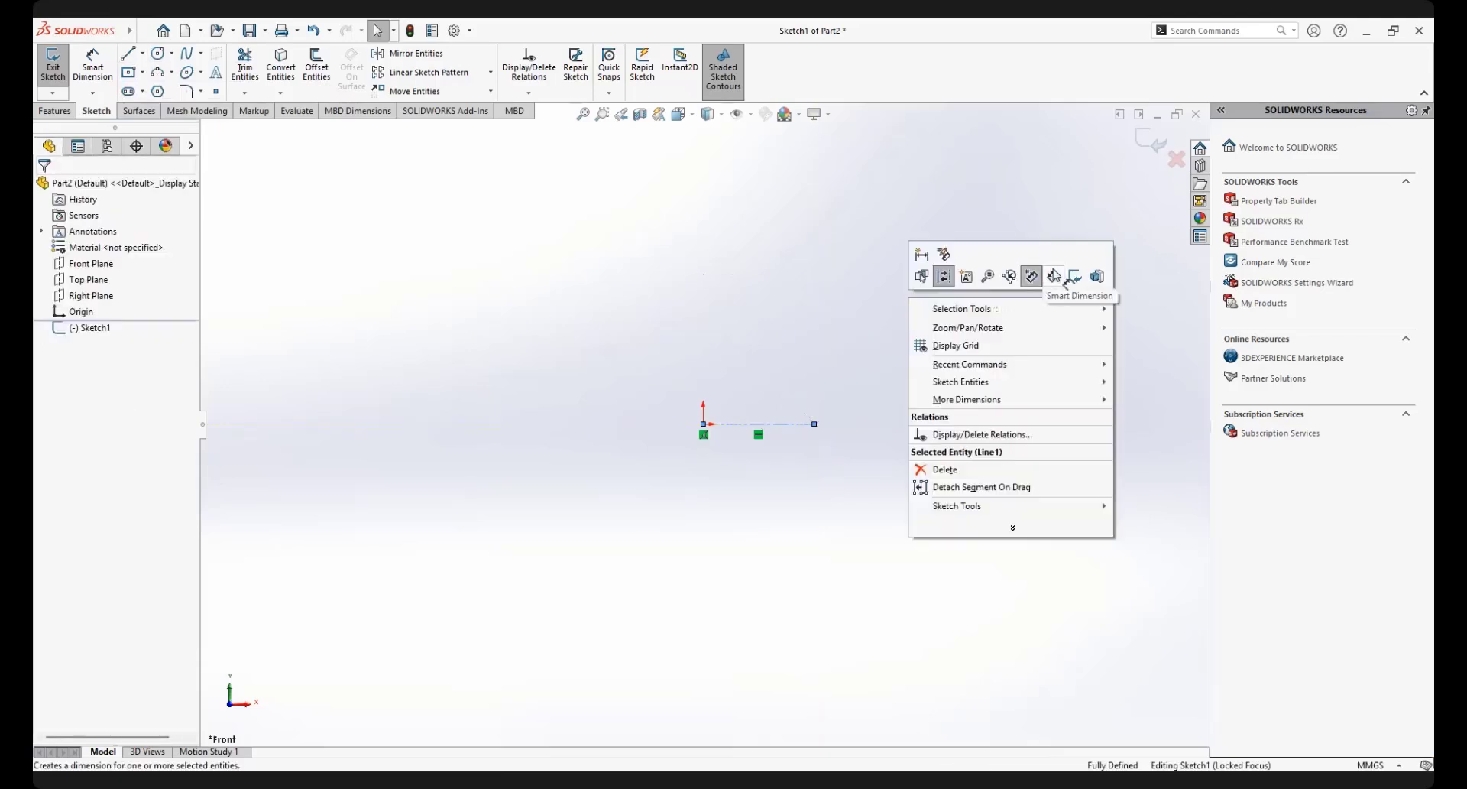
pyautogui.click(1031, 276)
pyautogui.click(802, 425)
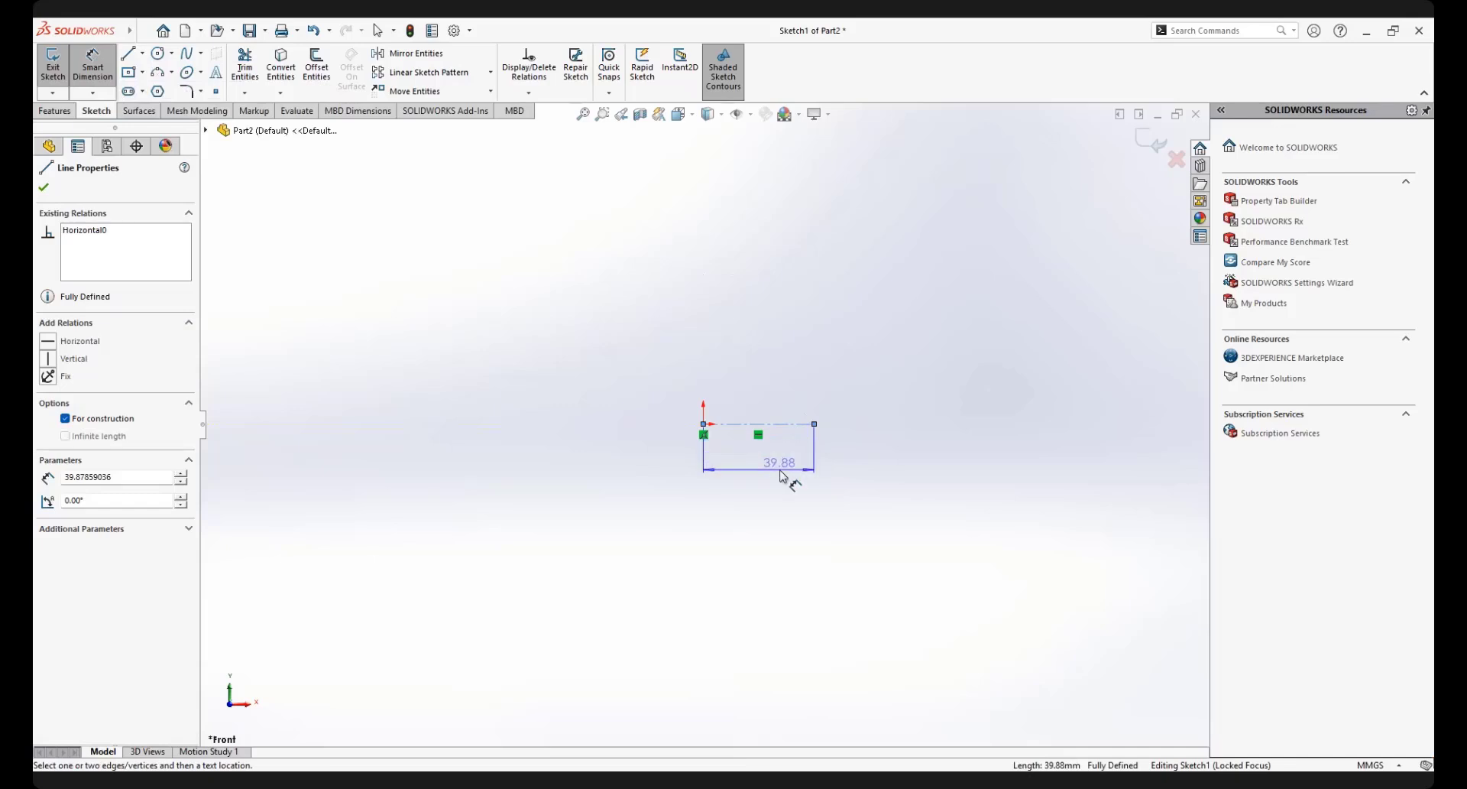
pyautogui.click(788, 478)
pyautogui.write('90')
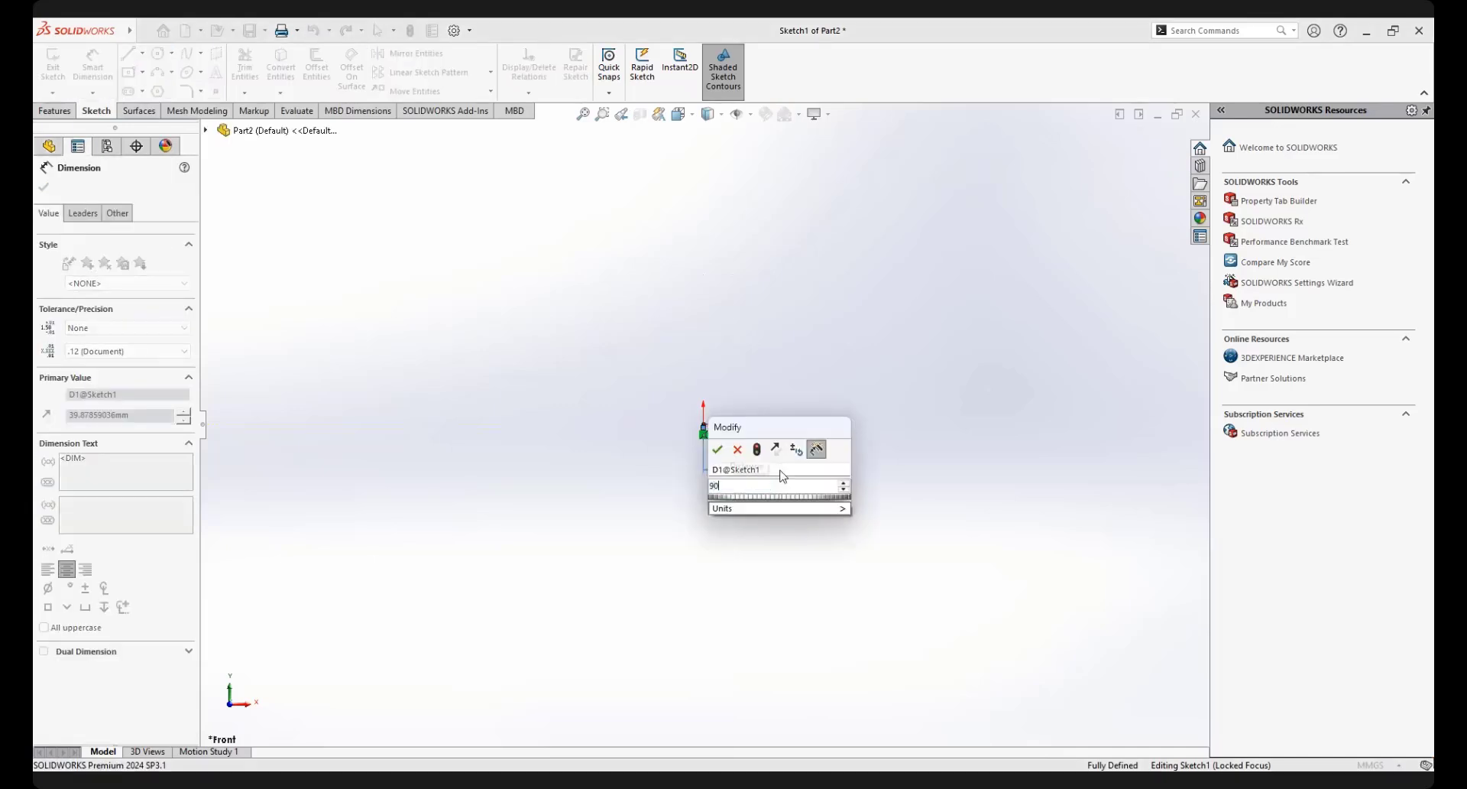
pyautogui.press('Return')
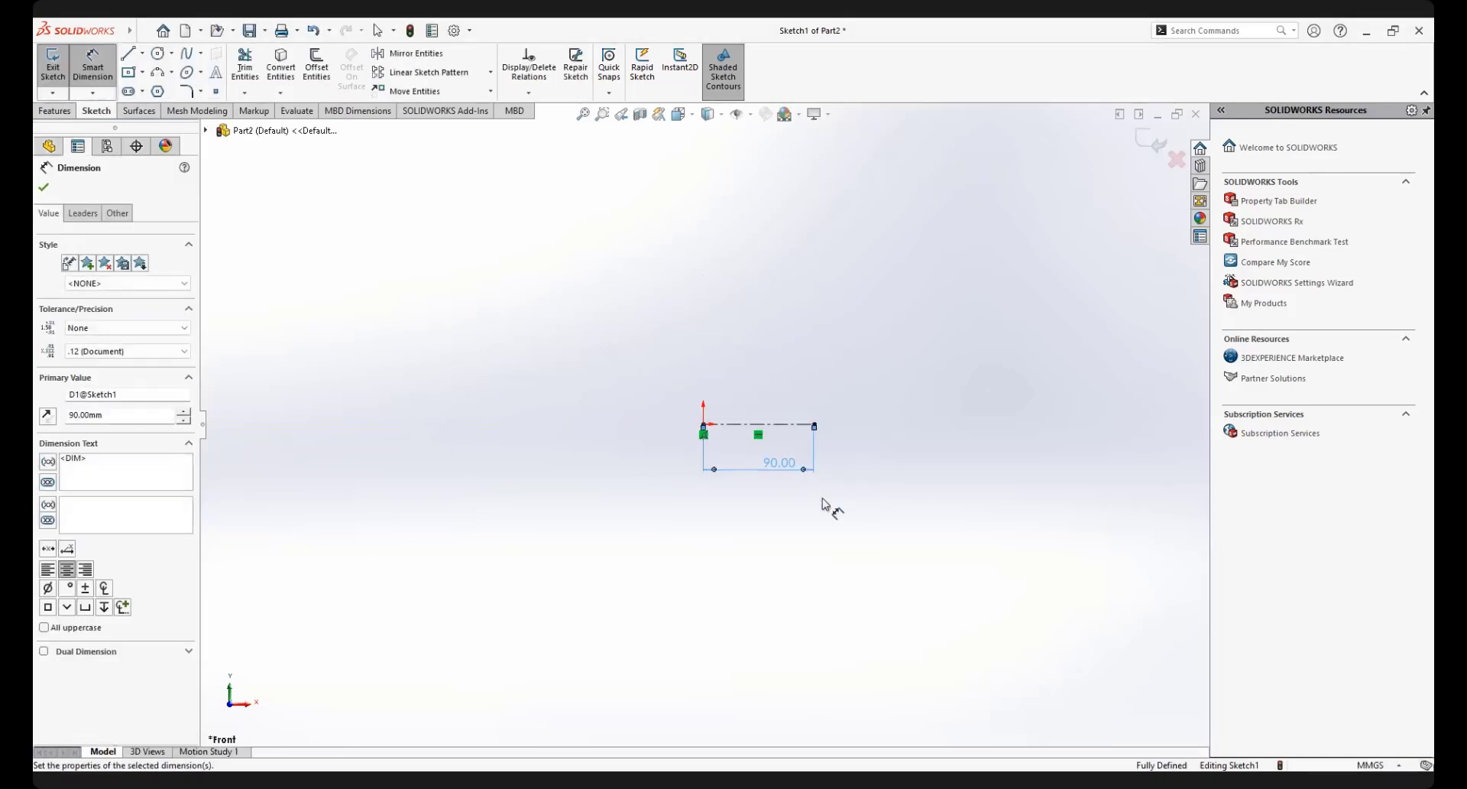
pyautogui.scroll(-4, 780, 382)
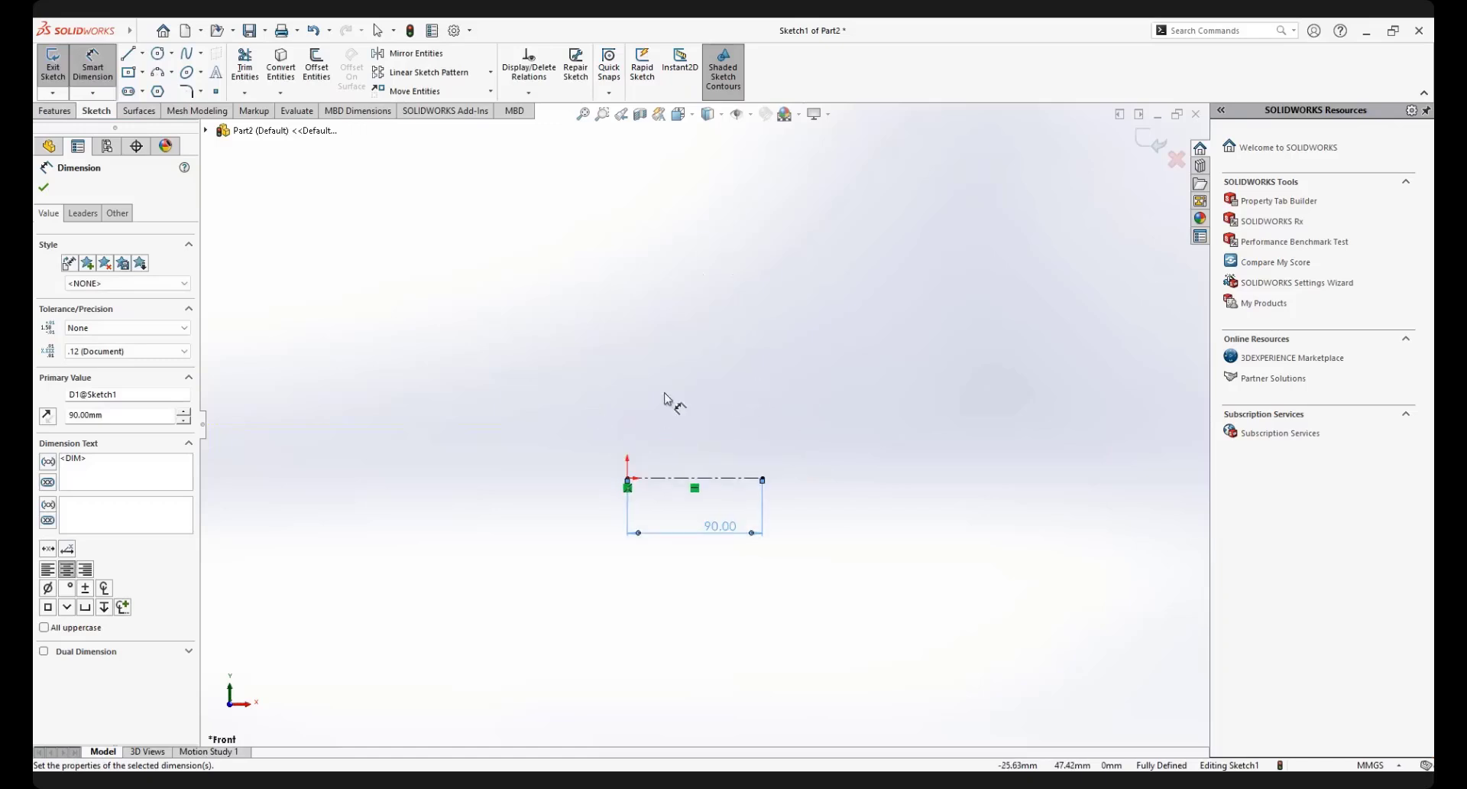
pyautogui.scroll(1, 669, 418)
pyautogui.scroll(-2, 669, 419)
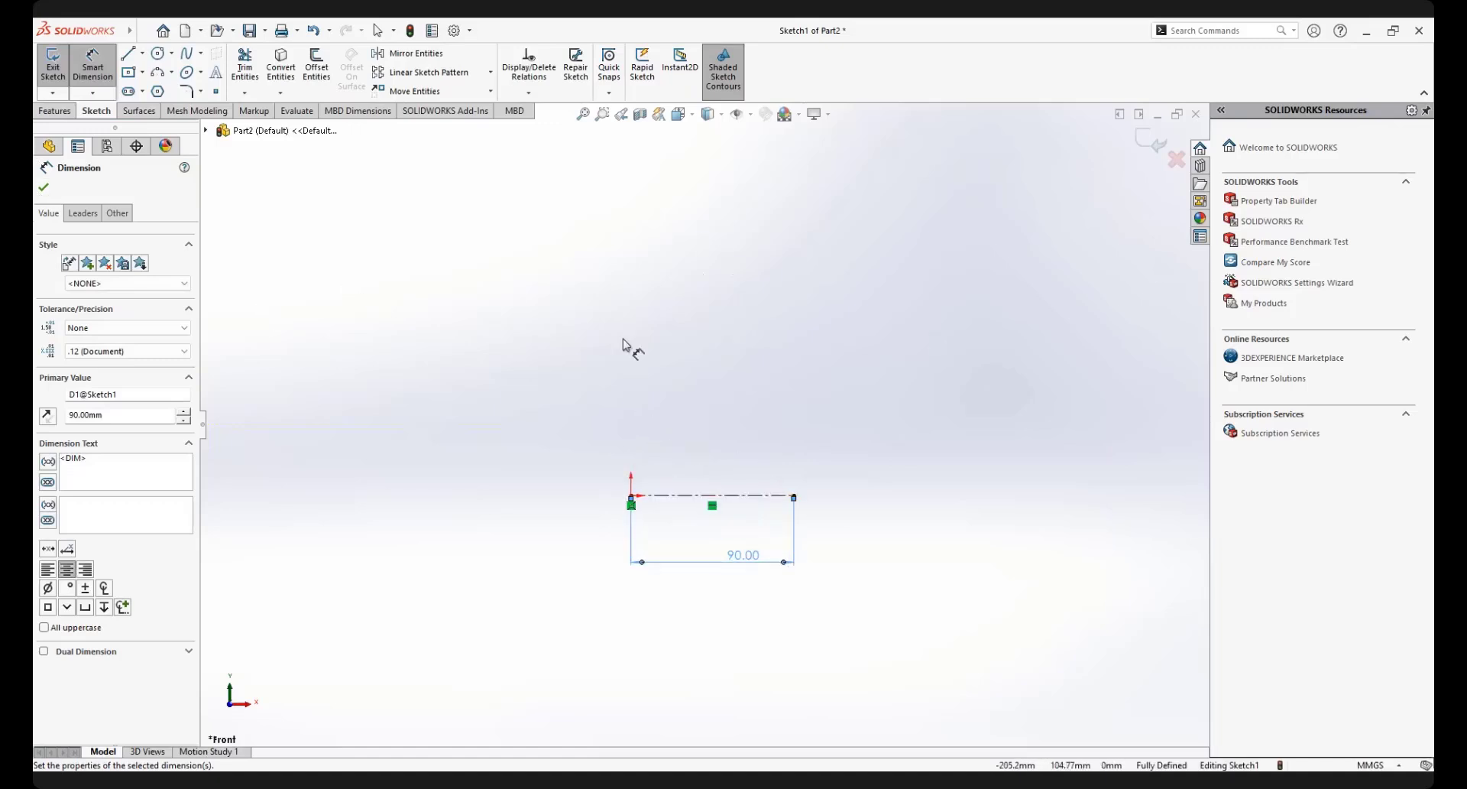
# Close the centerline's dimension settings and start the Line command for the hub profile
pyautogui.click(45, 188)
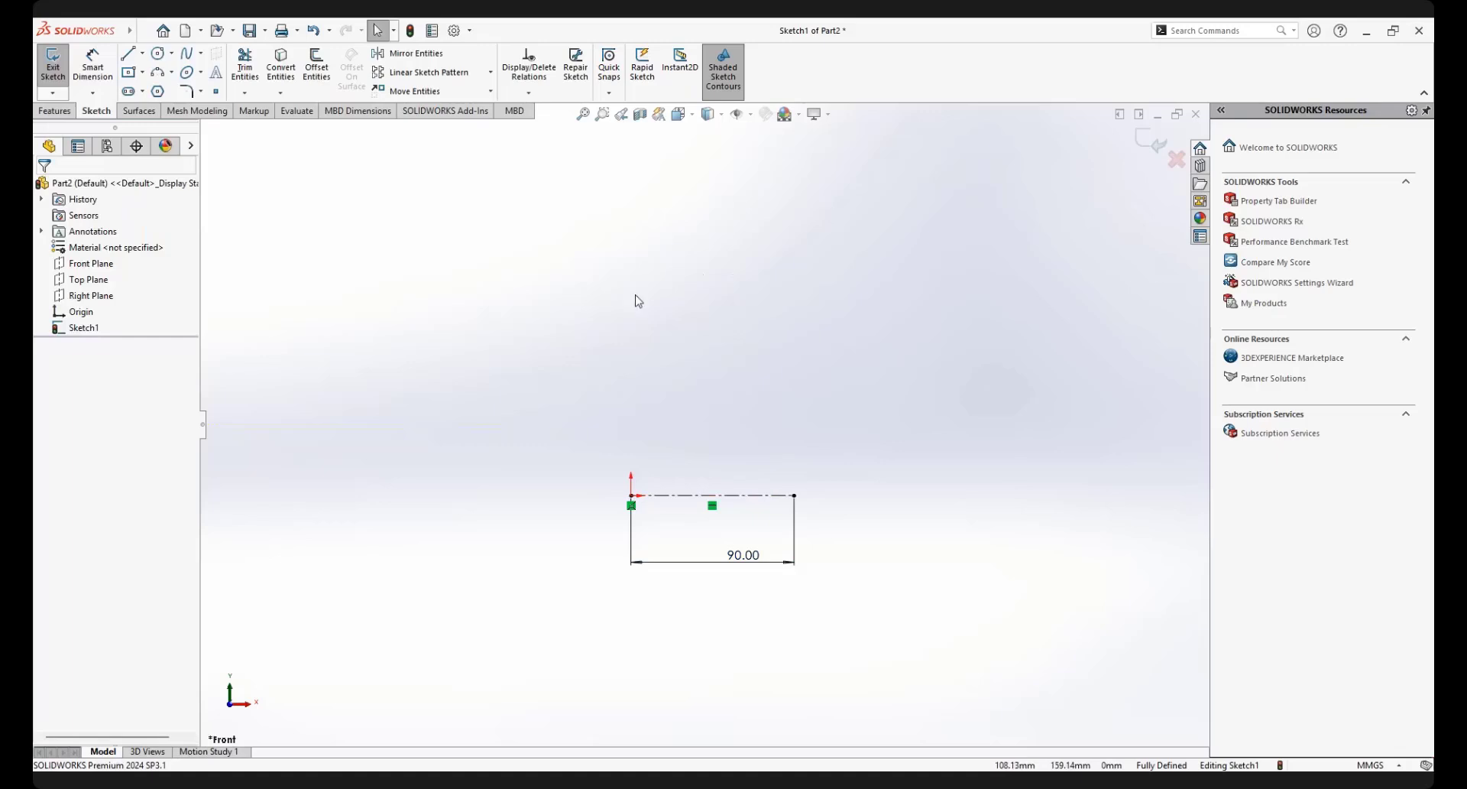
pyautogui.click(127, 53)
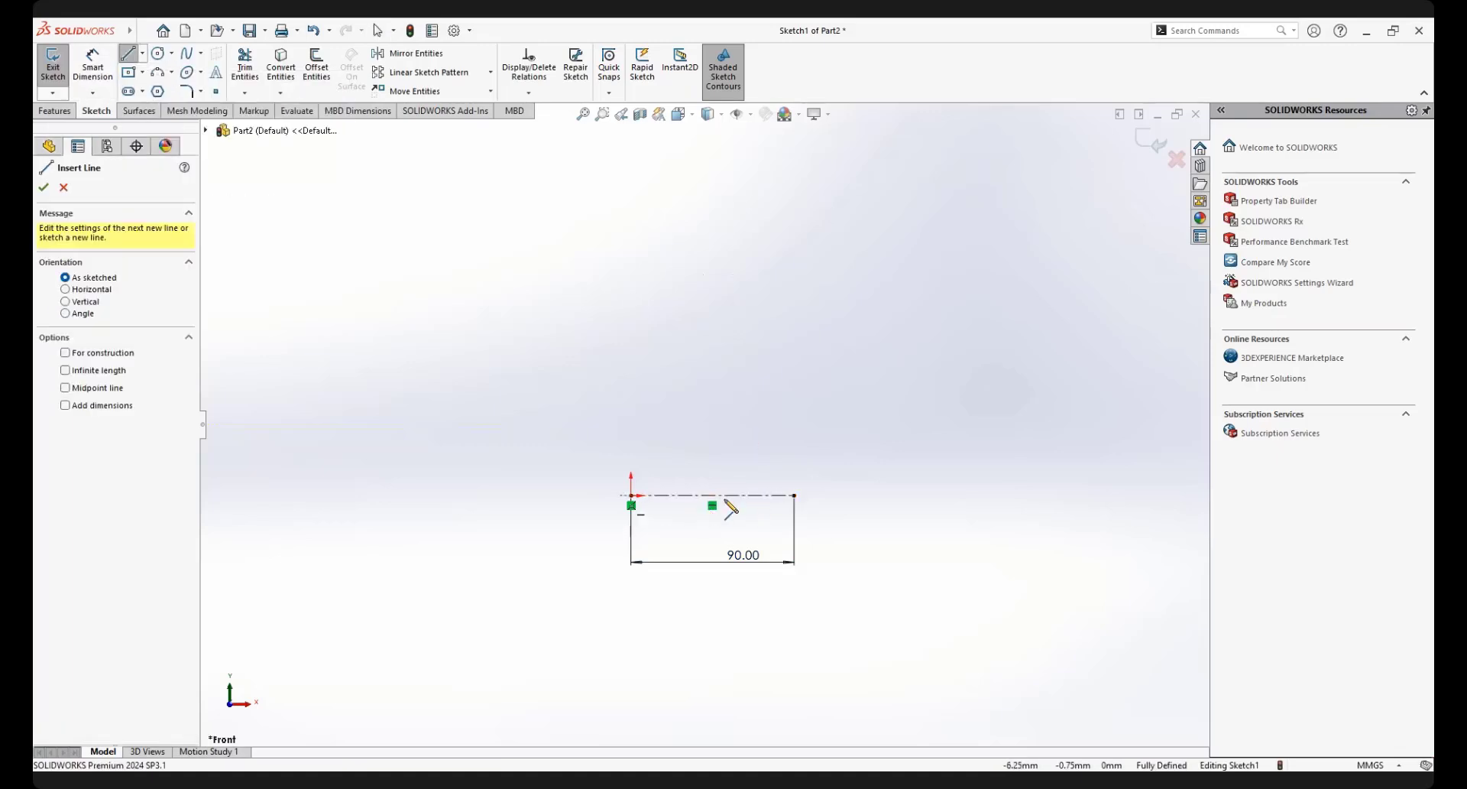
pyautogui.scroll(2, 734, 500)
pyautogui.scroll(-4, 695, 478)
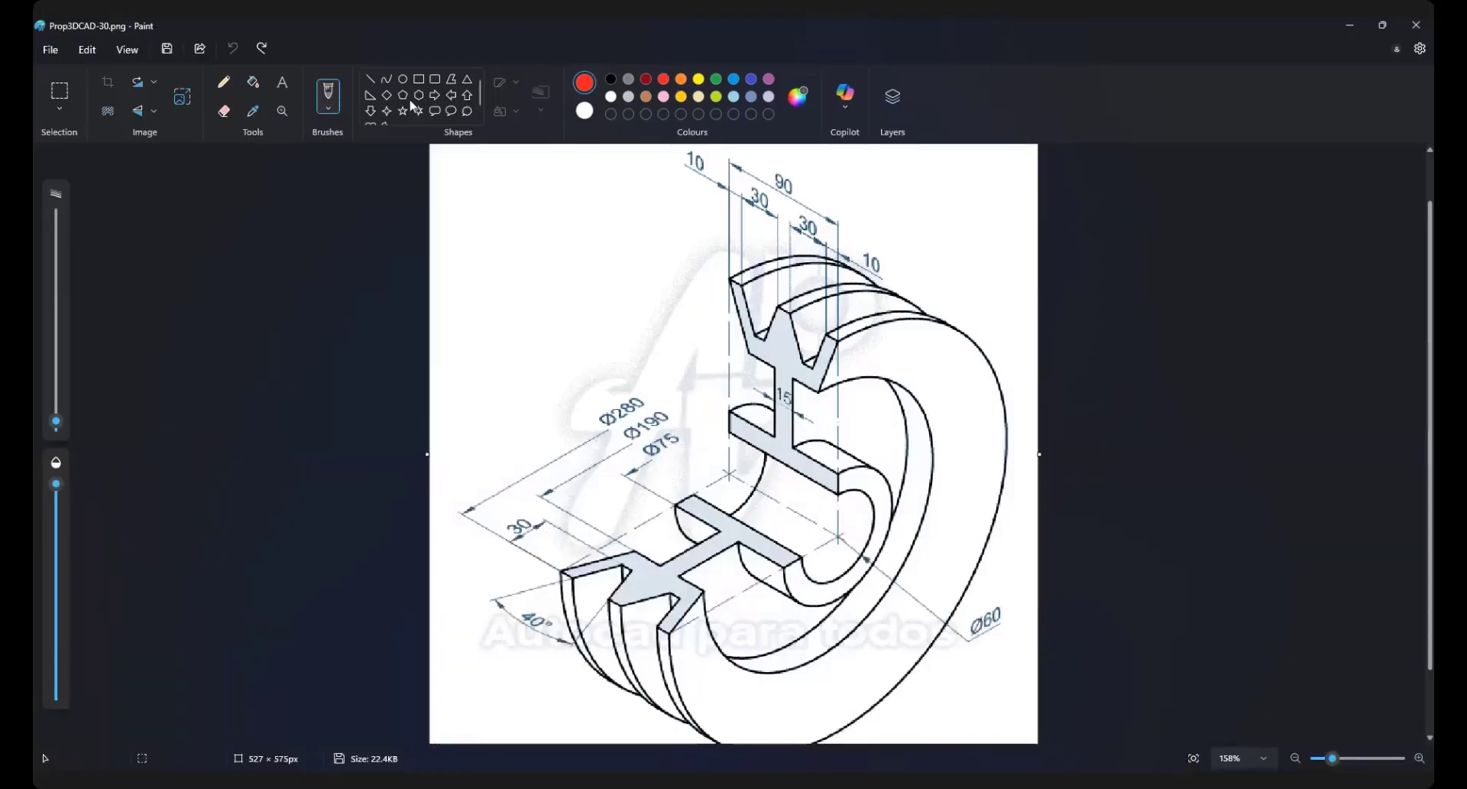
# Switch to Paint and draw the dashed rotation axis and the hub's full-length bore edge in red on the pulley drawing
pyautogui.click(373, 80)
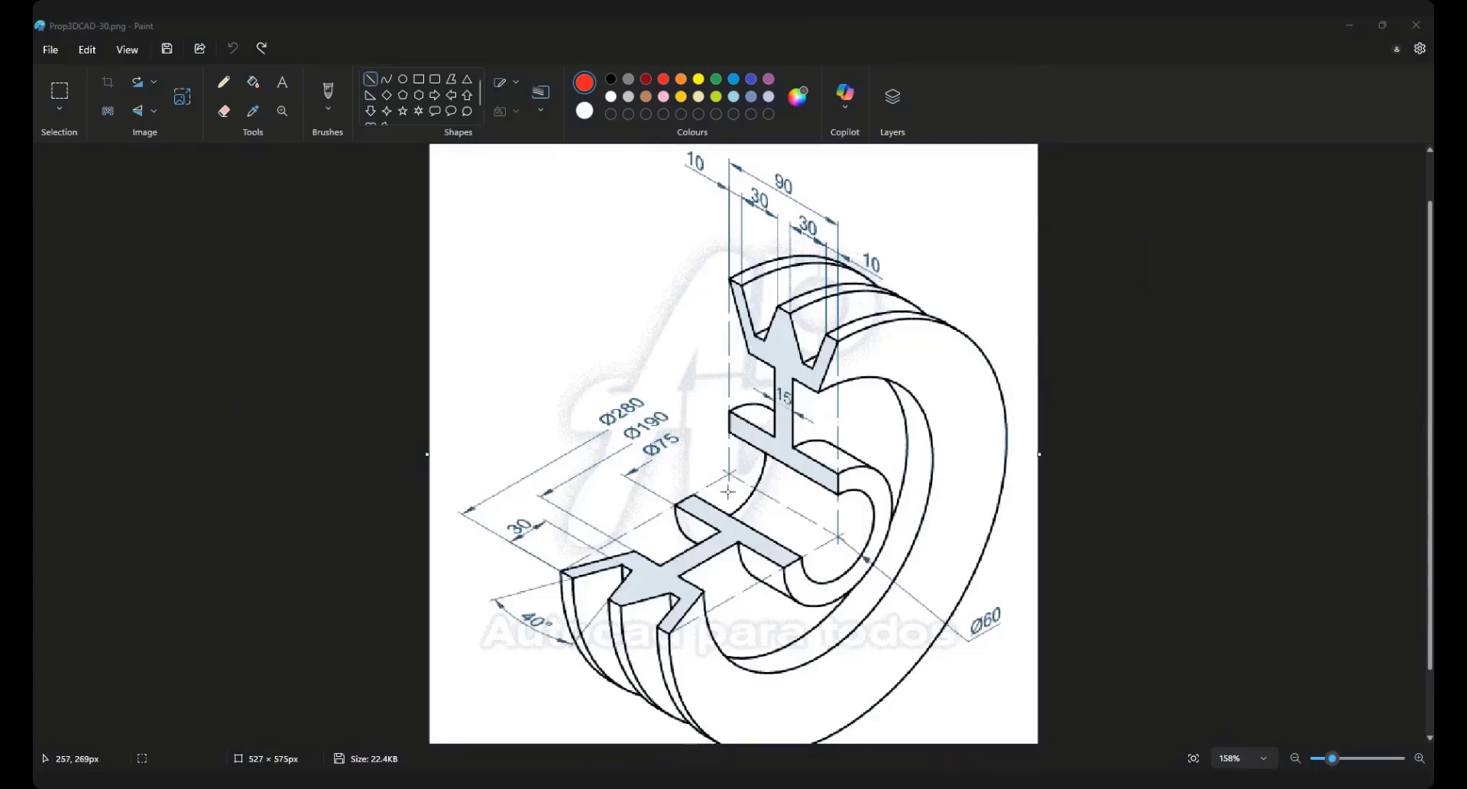
pyautogui.moveTo(724, 468); pyautogui.dragTo(828, 528)
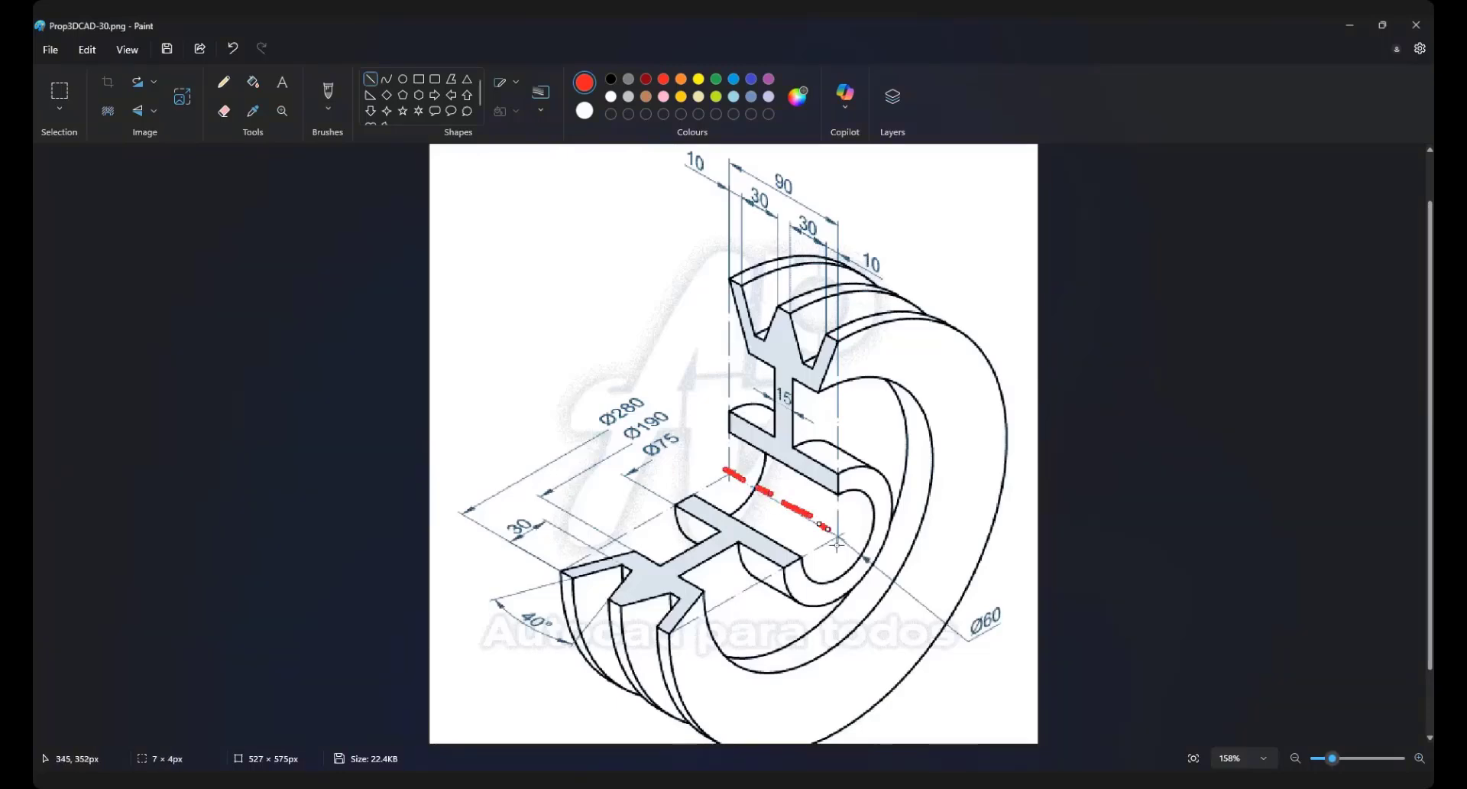
pyautogui.moveTo(731, 435); pyautogui.dragTo(749, 442)
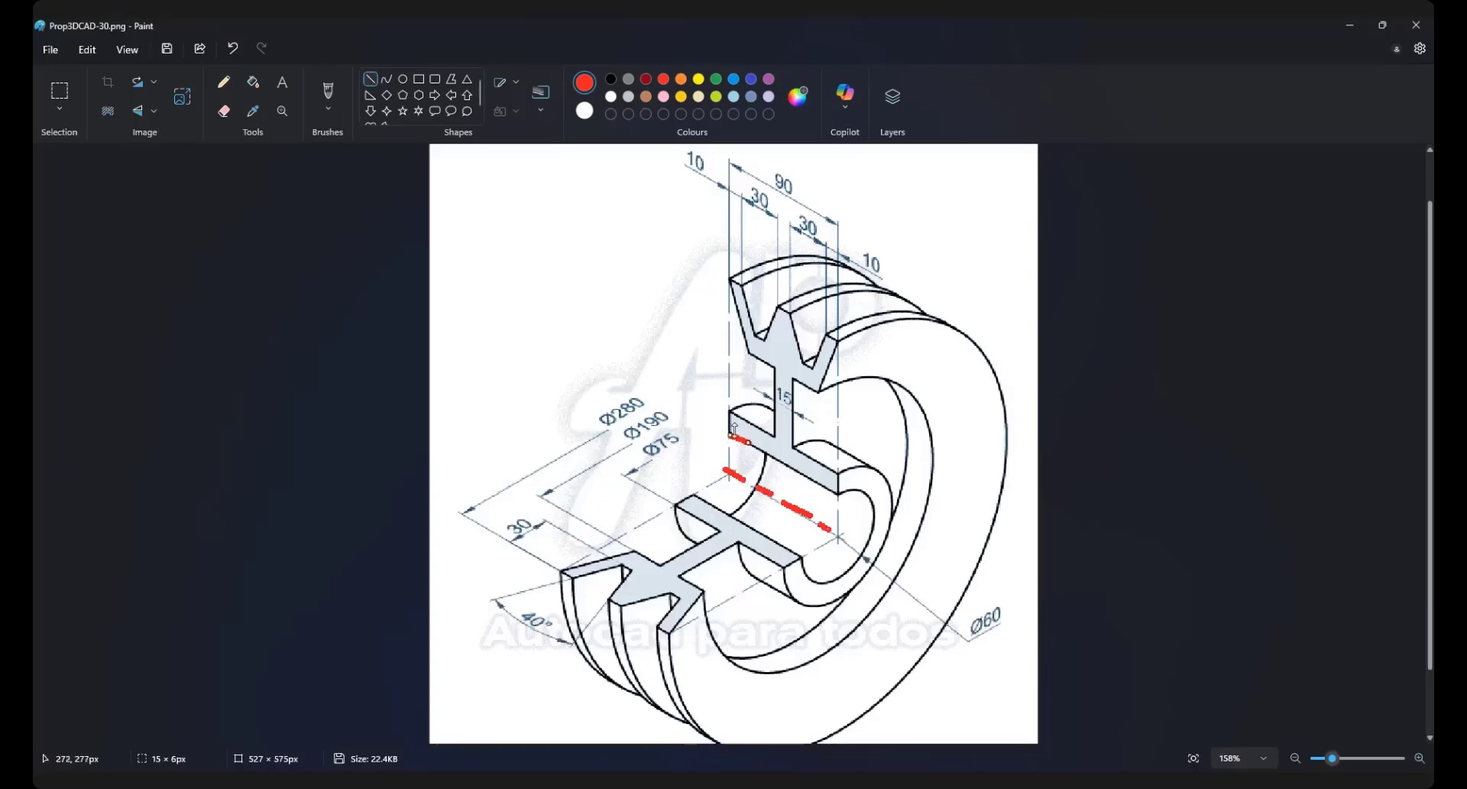
pyautogui.click(588, 266)
pyautogui.moveTo(731, 435); pyautogui.dragTo(847, 496)
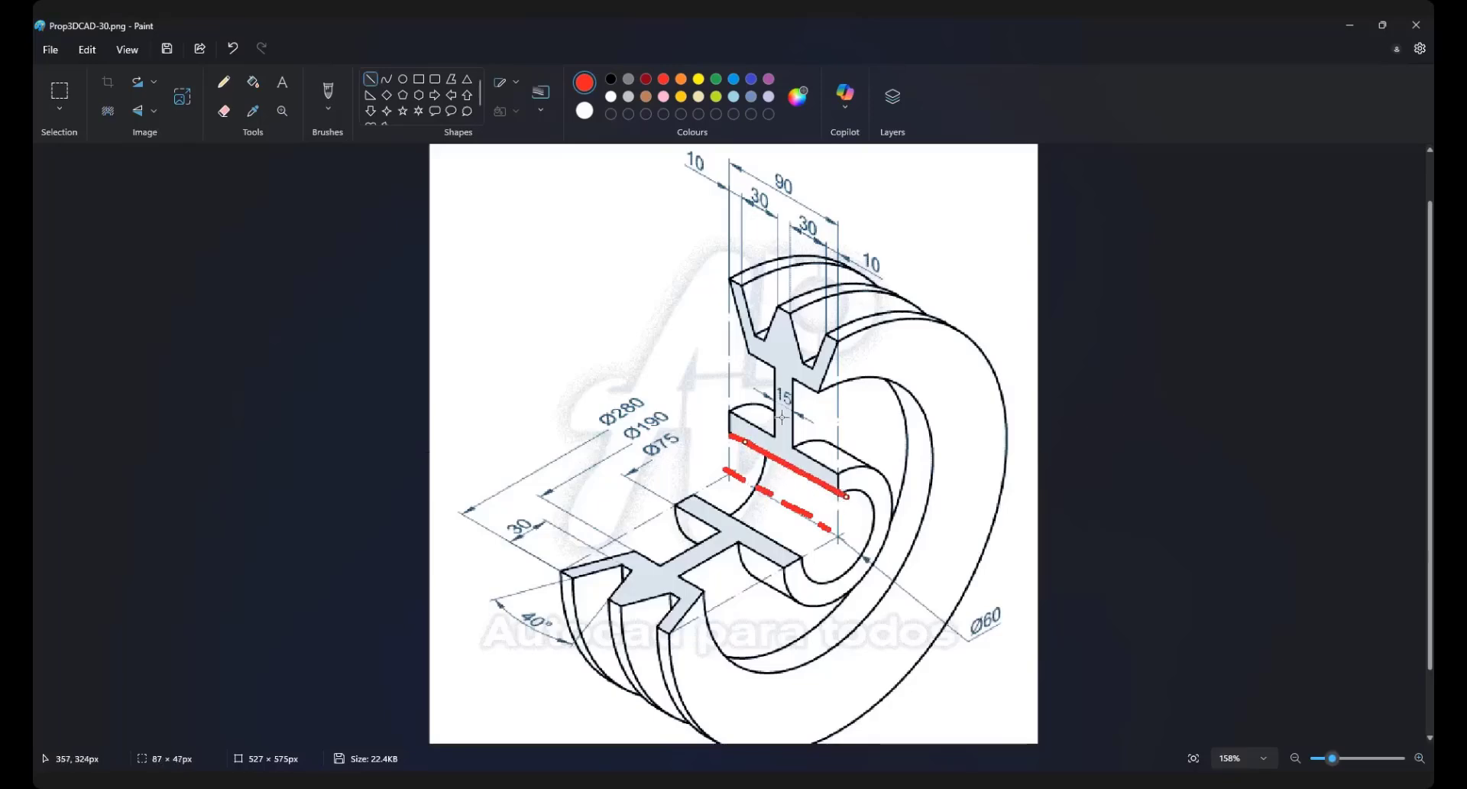
# Trace the hub section's right end, its upper right edge and the web's right side with red lines
pyautogui.click(375, 82)
pyautogui.moveTo(841, 489)
pyautogui.mouseDown()
pyautogui.moveTo(838, 472)
pyautogui.moveTo(794, 453)
pyautogui.moveTo(792, 381)
pyautogui.mouseUp()
pyautogui.click(843, 438)
pyautogui.click(859, 428)
pyautogui.click(850, 415)
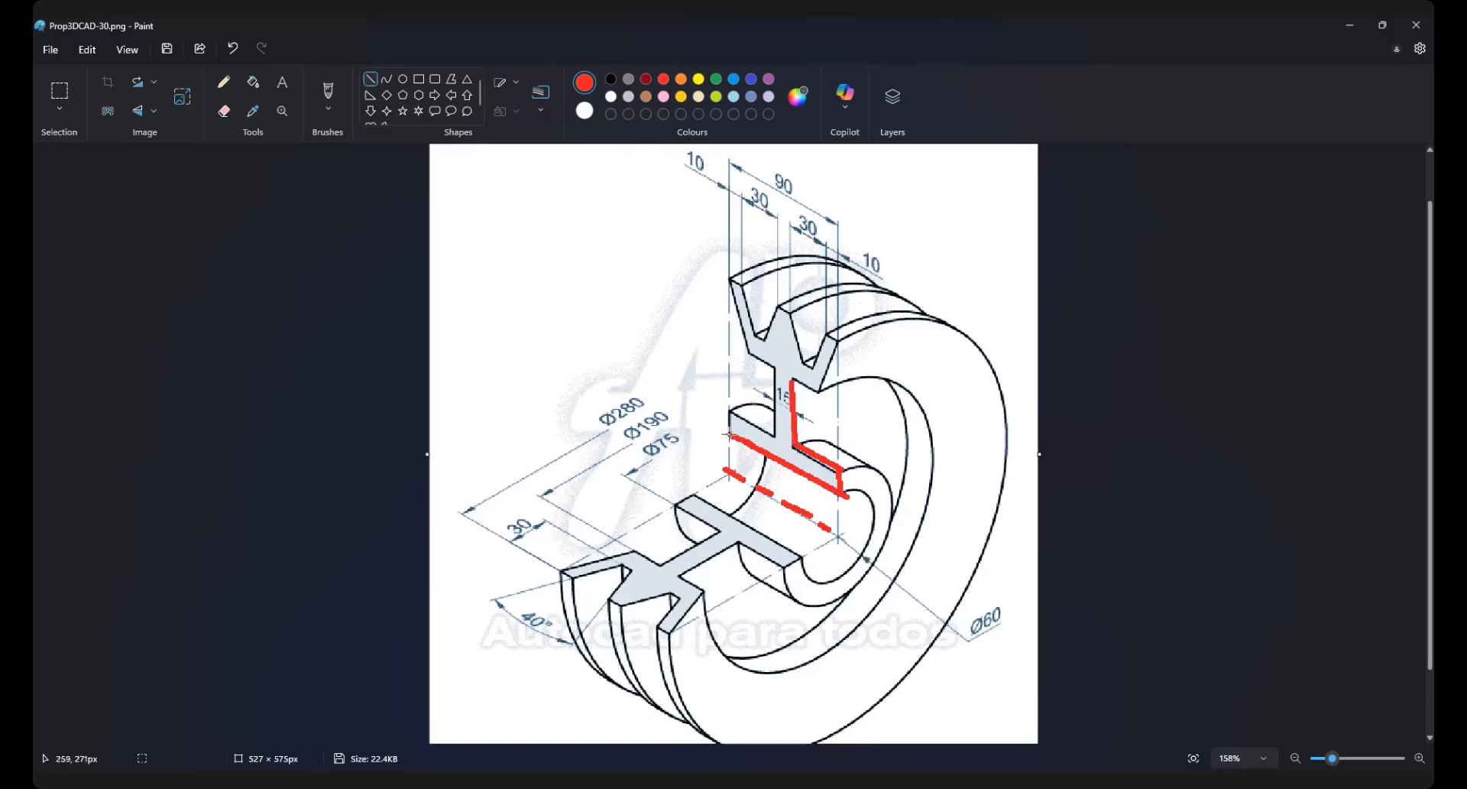
# Trace the hub section's left end, its upper left edge and the web's left side with red lines
pyautogui.moveTo(730, 436)
pyautogui.mouseDown()
pyautogui.moveTo(728, 409)
pyautogui.moveTo(776, 435)
pyautogui.moveTo(776, 368)
pyautogui.mouseUp()
pyautogui.click(671, 365)
pyautogui.click(776, 436)
# Mark the hub section's left end on the drawing with a green brush stroke
pyautogui.click(328, 93)
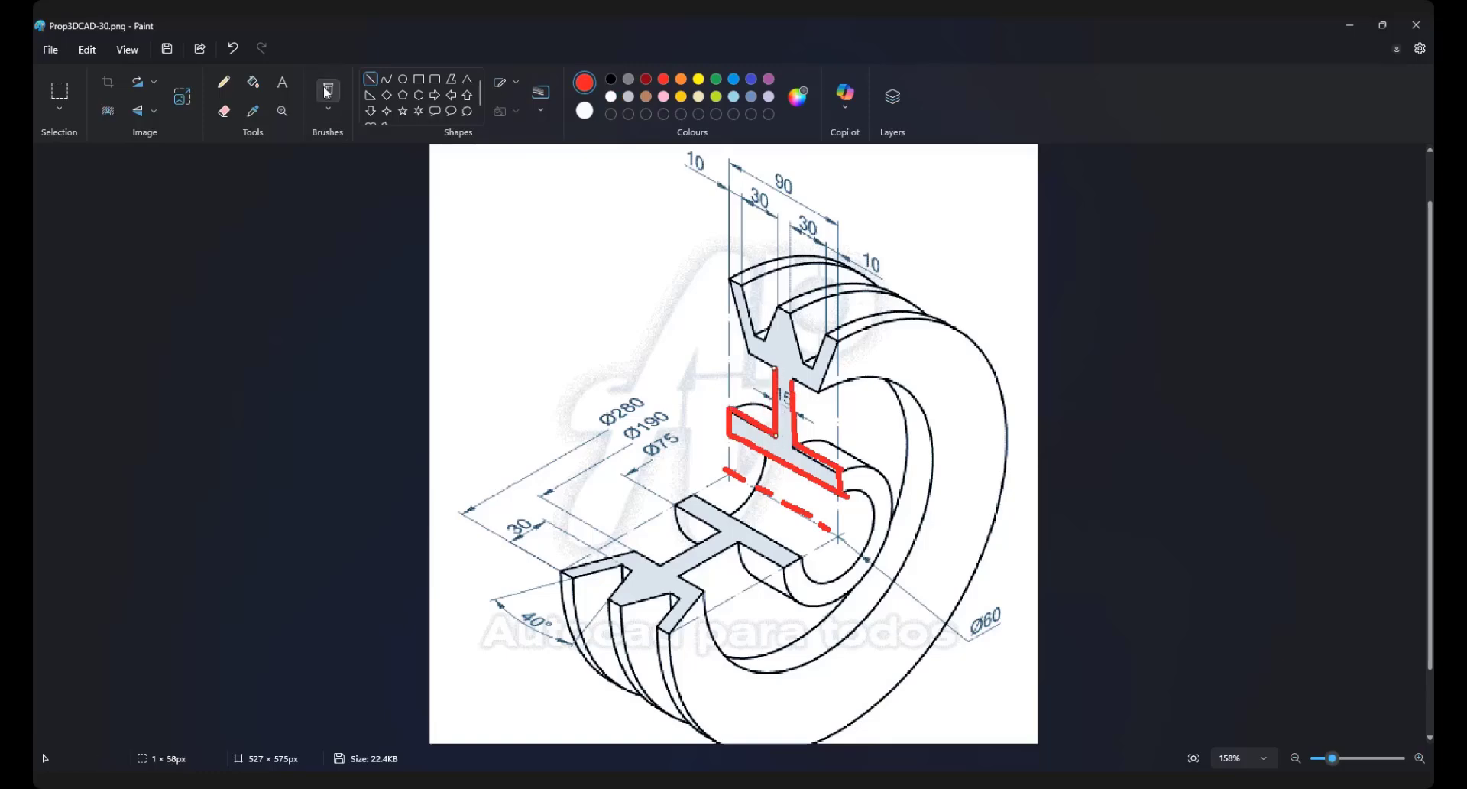
pyautogui.click(716, 78)
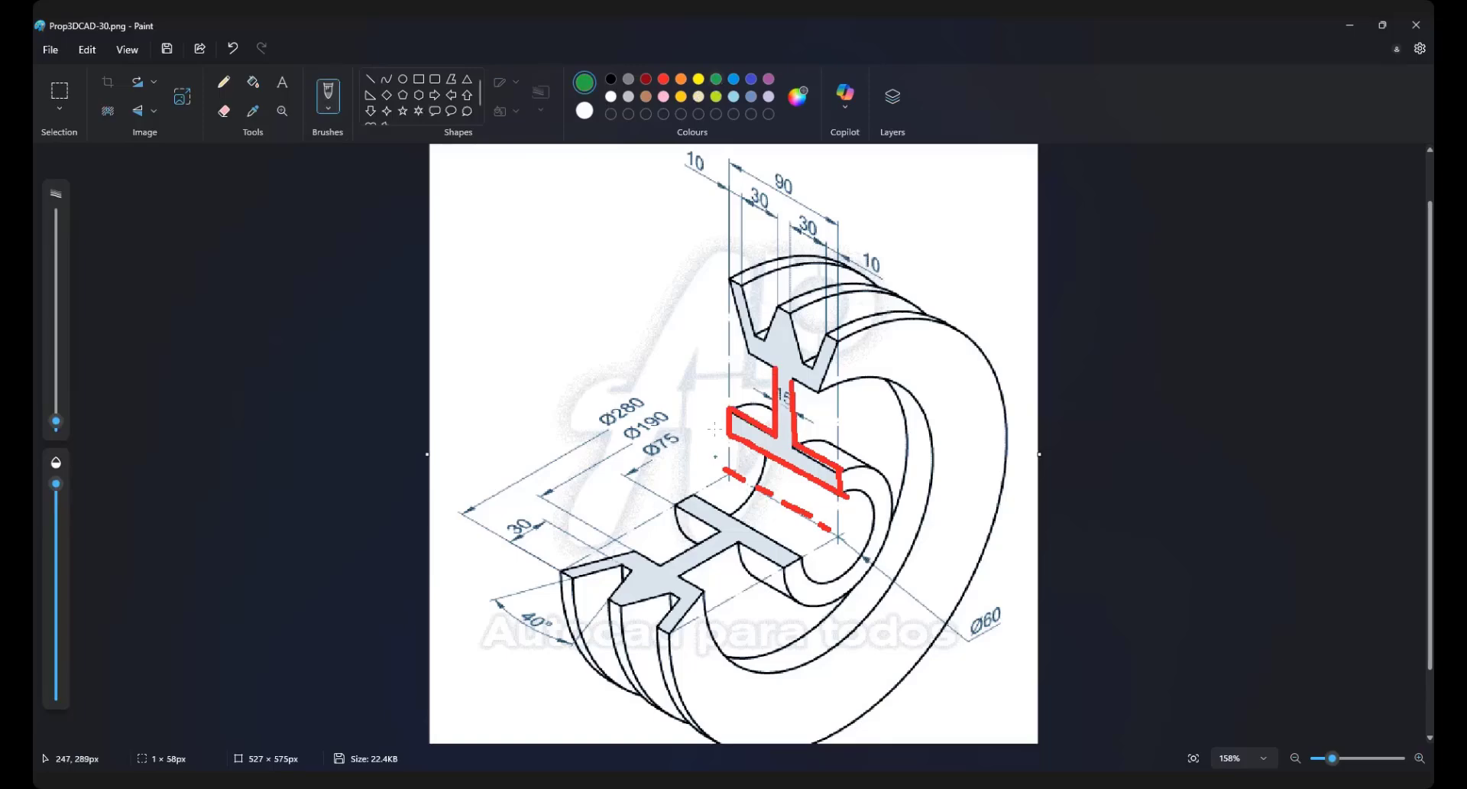
pyautogui.moveTo(716, 422)
pyautogui.mouseDown()
pyautogui.moveTo(743, 445)
pyautogui.moveTo(726, 446)
pyautogui.mouseUp()
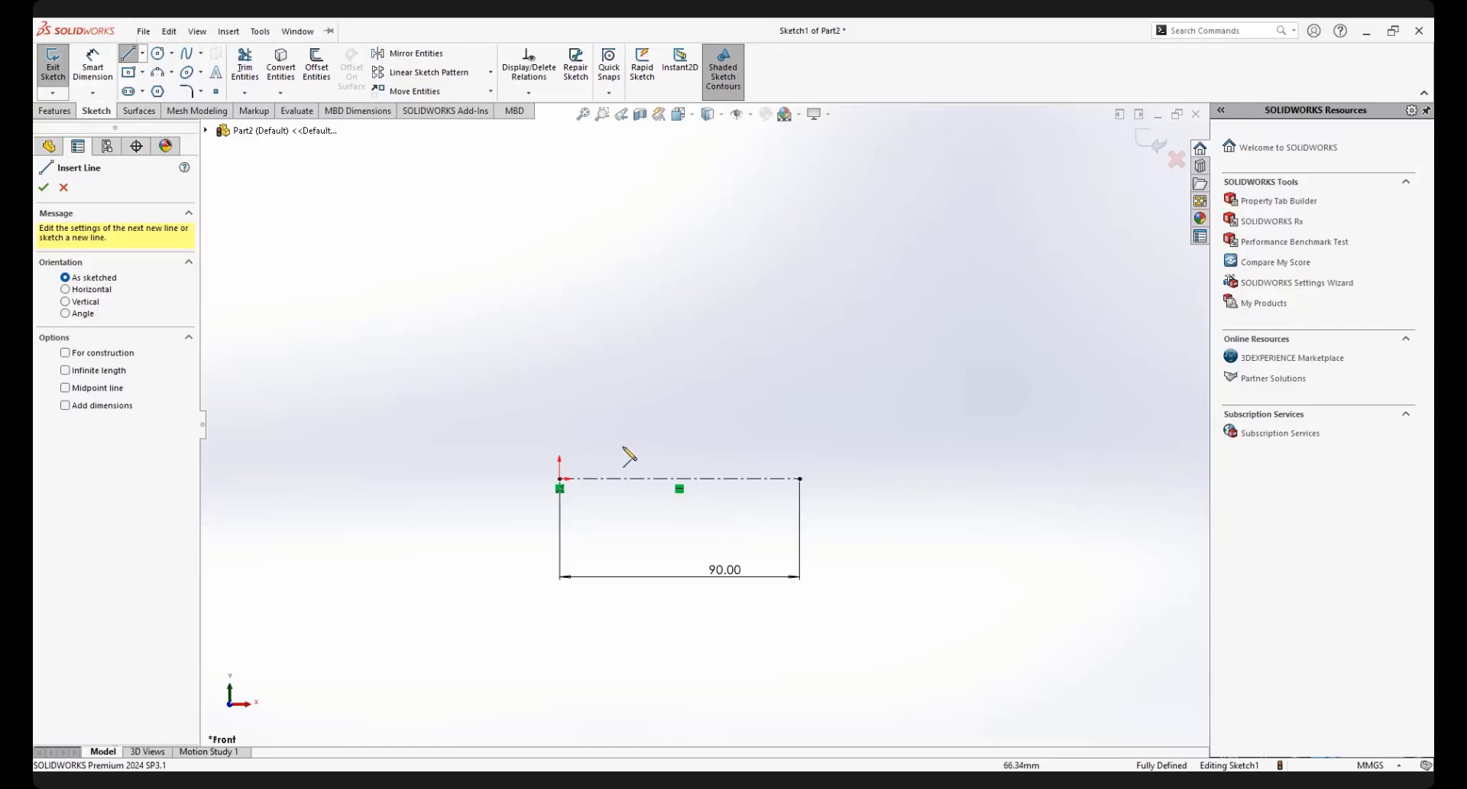
# In SOLIDWORKS, sketch the hub's base line about 83 mm long above the centerline, its right end about 12 mm high, upper right edge and web side
pyautogui.scroll(2, 625, 438)
pyautogui.scroll(-3, 633, 410)
pyautogui.scroll(-2, 658, 448)
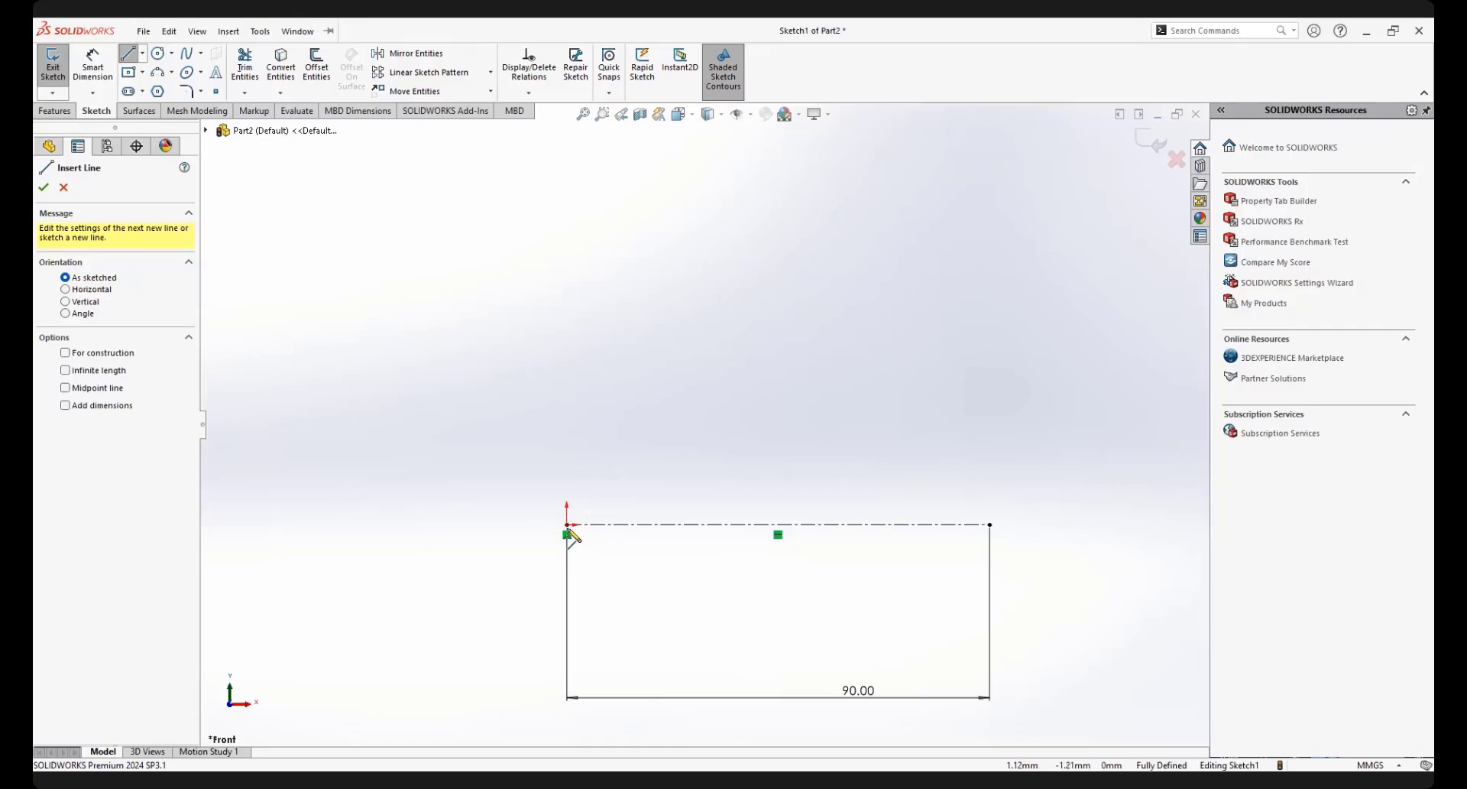
pyautogui.click(567, 405)
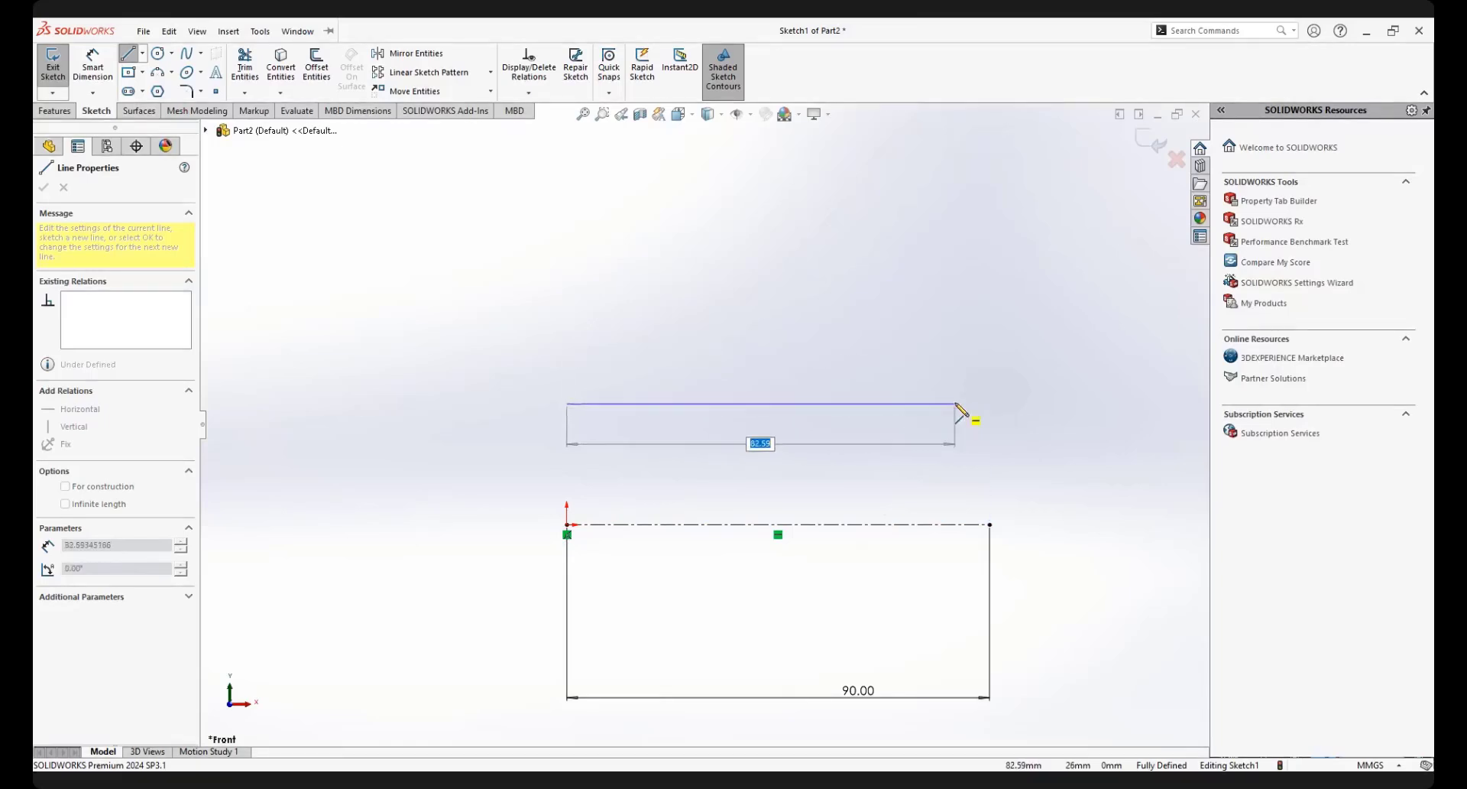
pyautogui.click(956, 404)
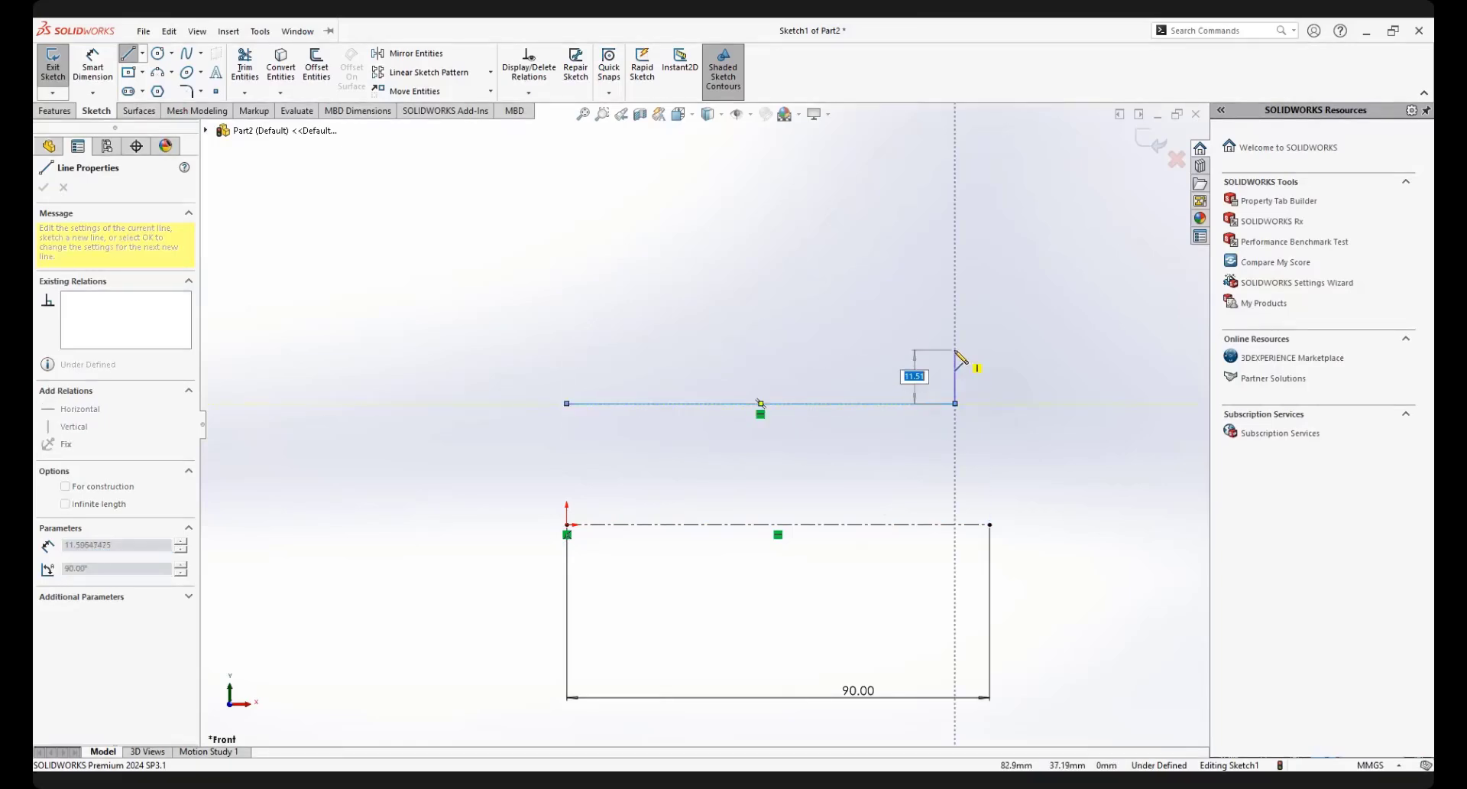
pyautogui.click(956, 350)
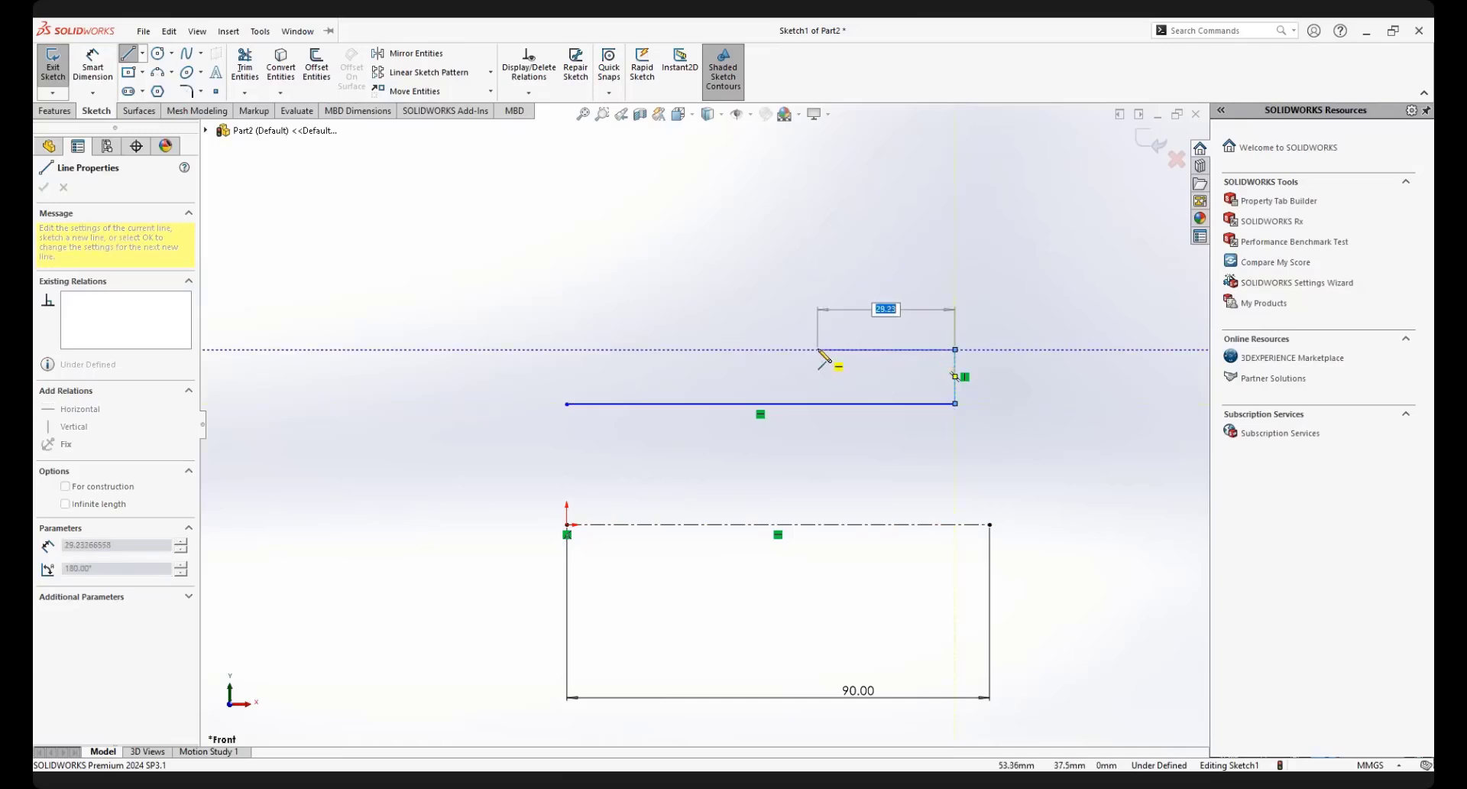
pyautogui.click(818, 349)
pyautogui.click(818, 231)
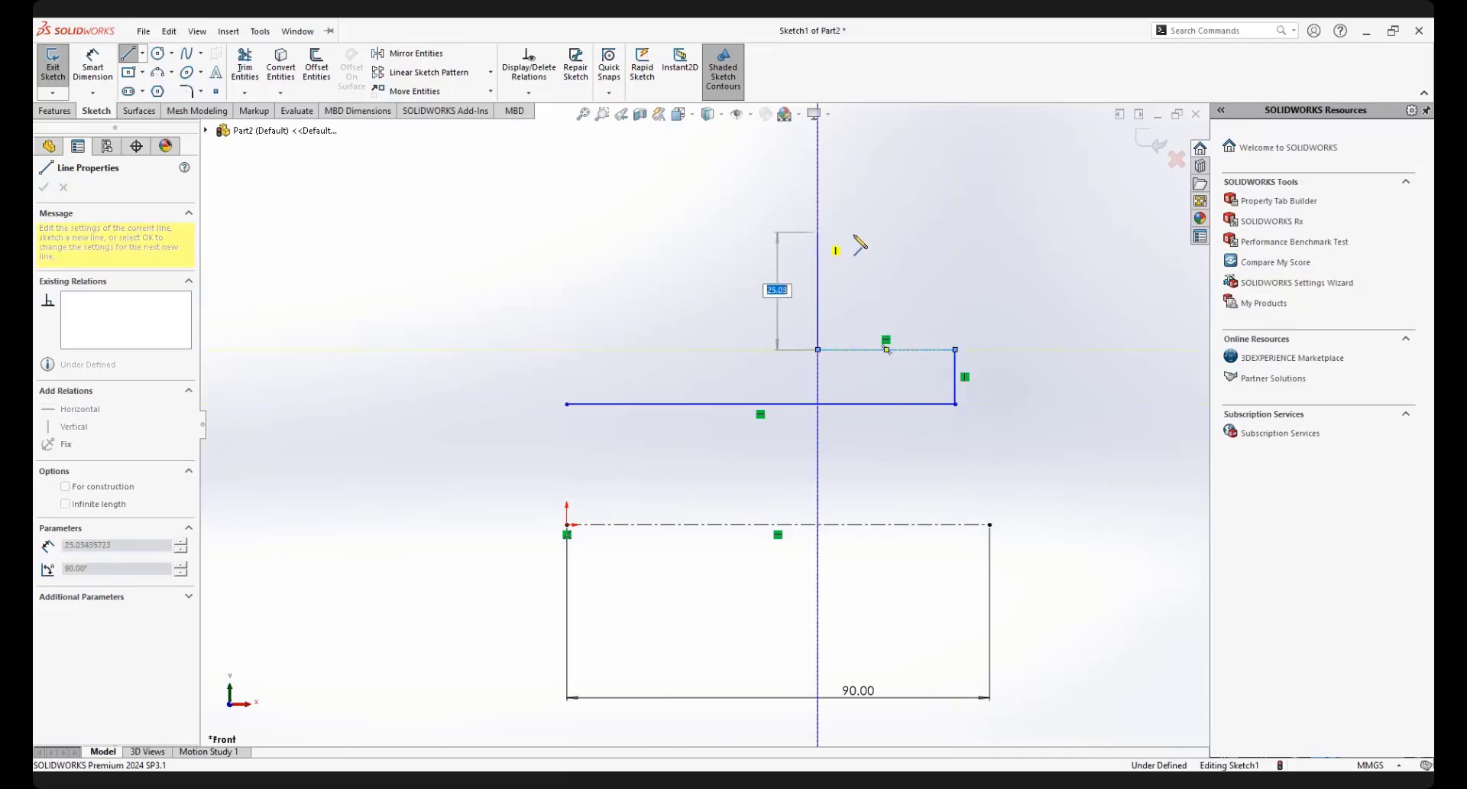
pyautogui.rightClick(897, 218)
pyautogui.click(910, 232)
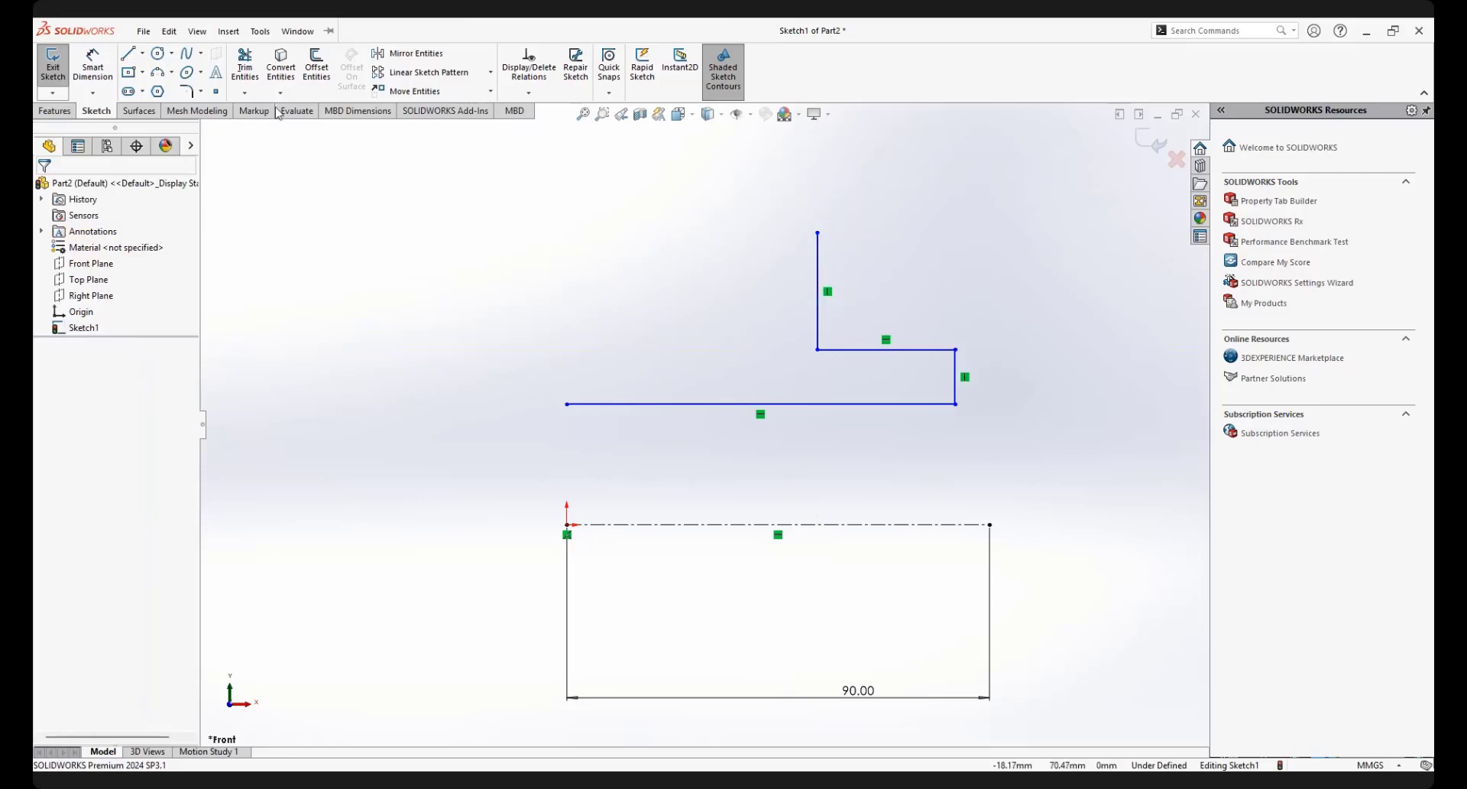
# Sketch the hub's left end about 16 mm high from the base line's start, its upper left edge about 31 mm long and the web's left side
pyautogui.click(129, 55)
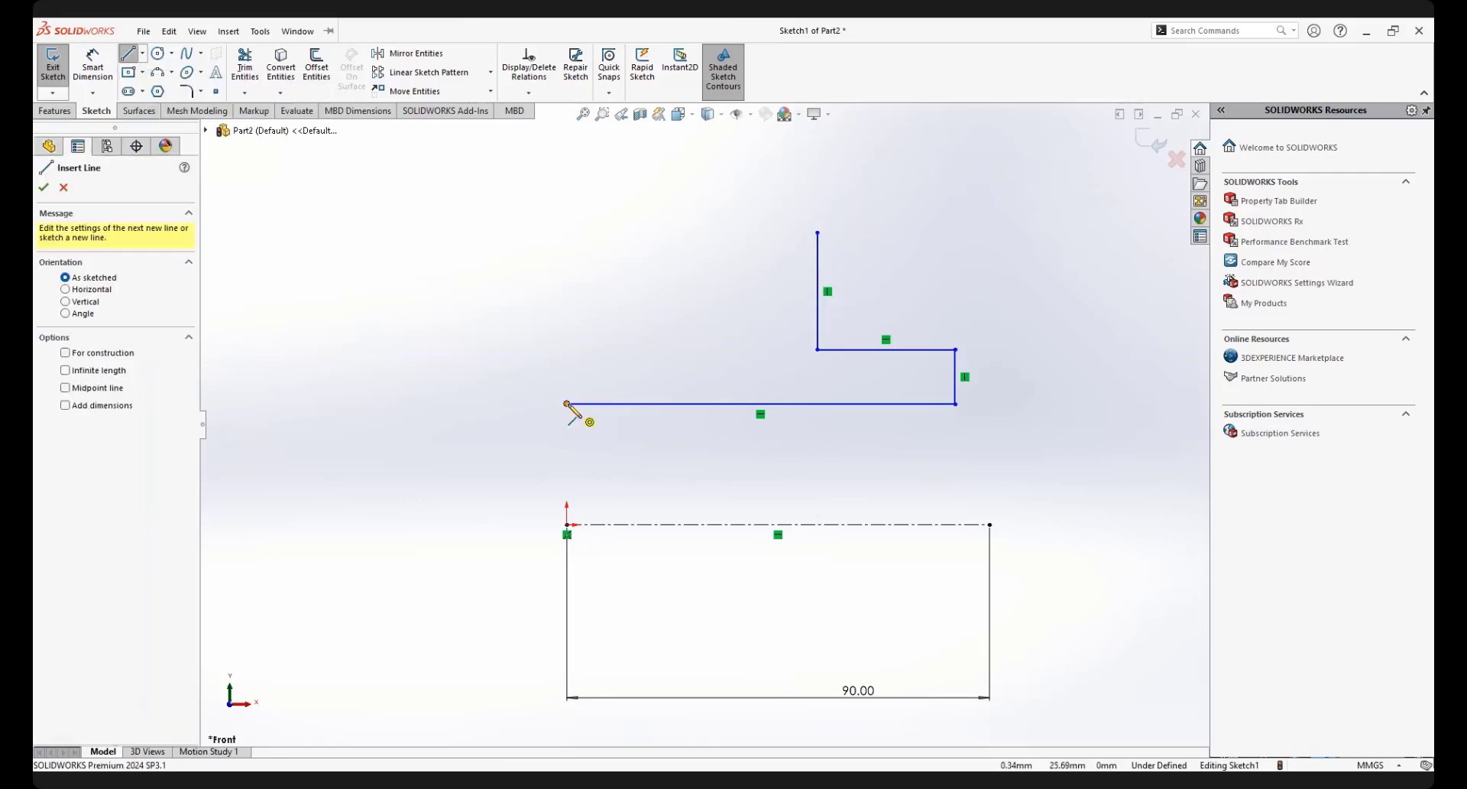
pyautogui.click(566, 403)
pyautogui.click(566, 327)
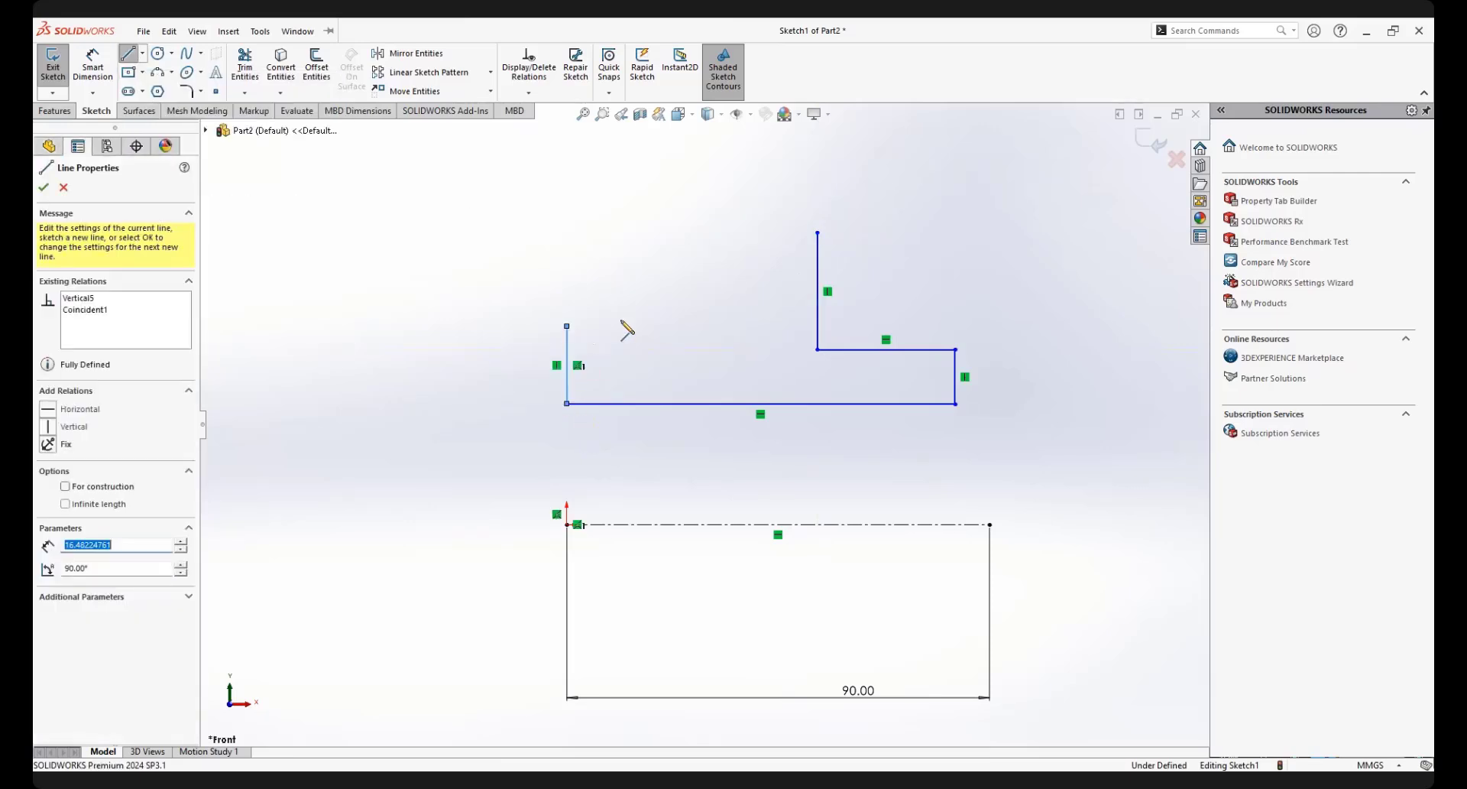
pyautogui.click(712, 326)
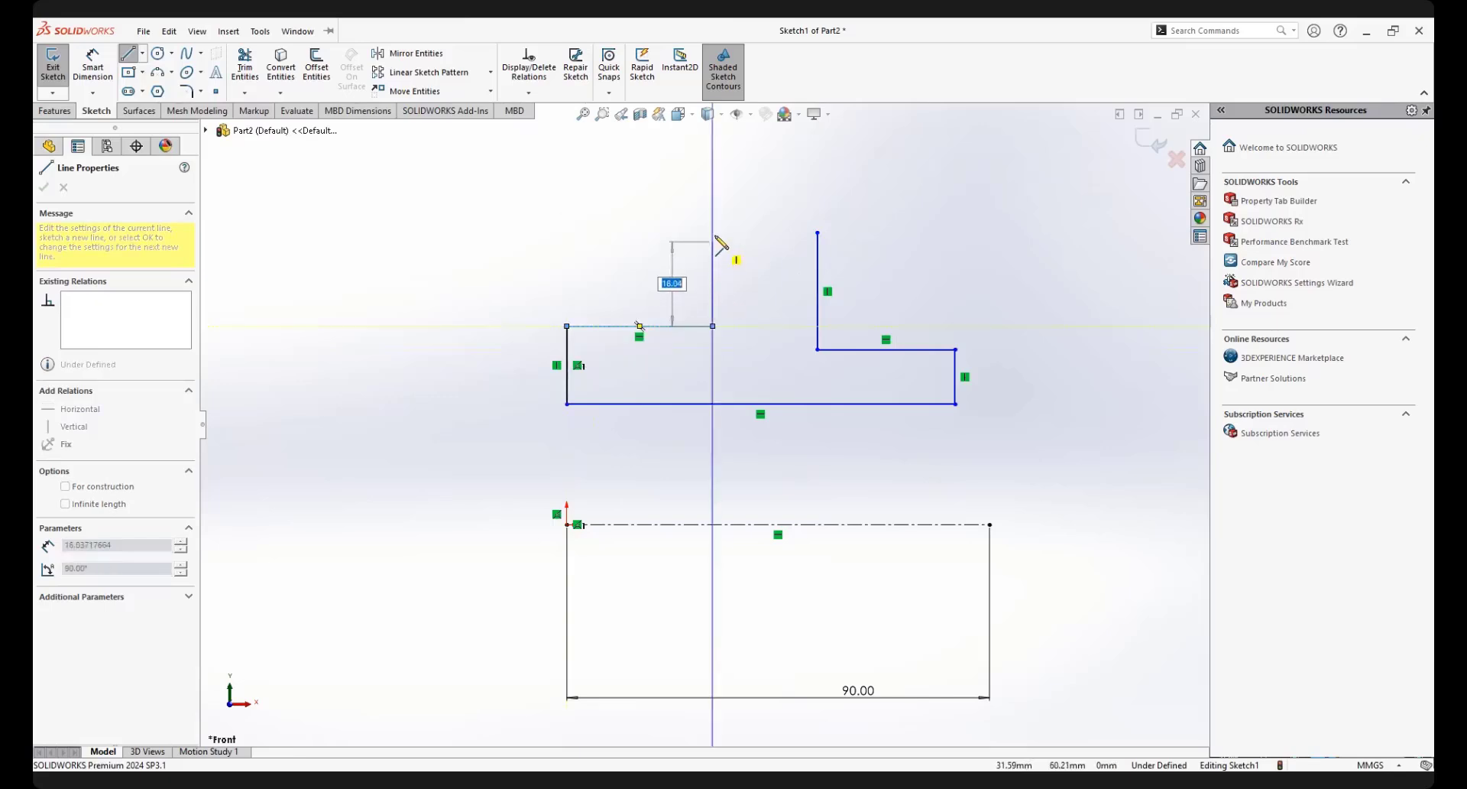
pyautogui.click(713, 233)
pyautogui.rightClick(756, 248)
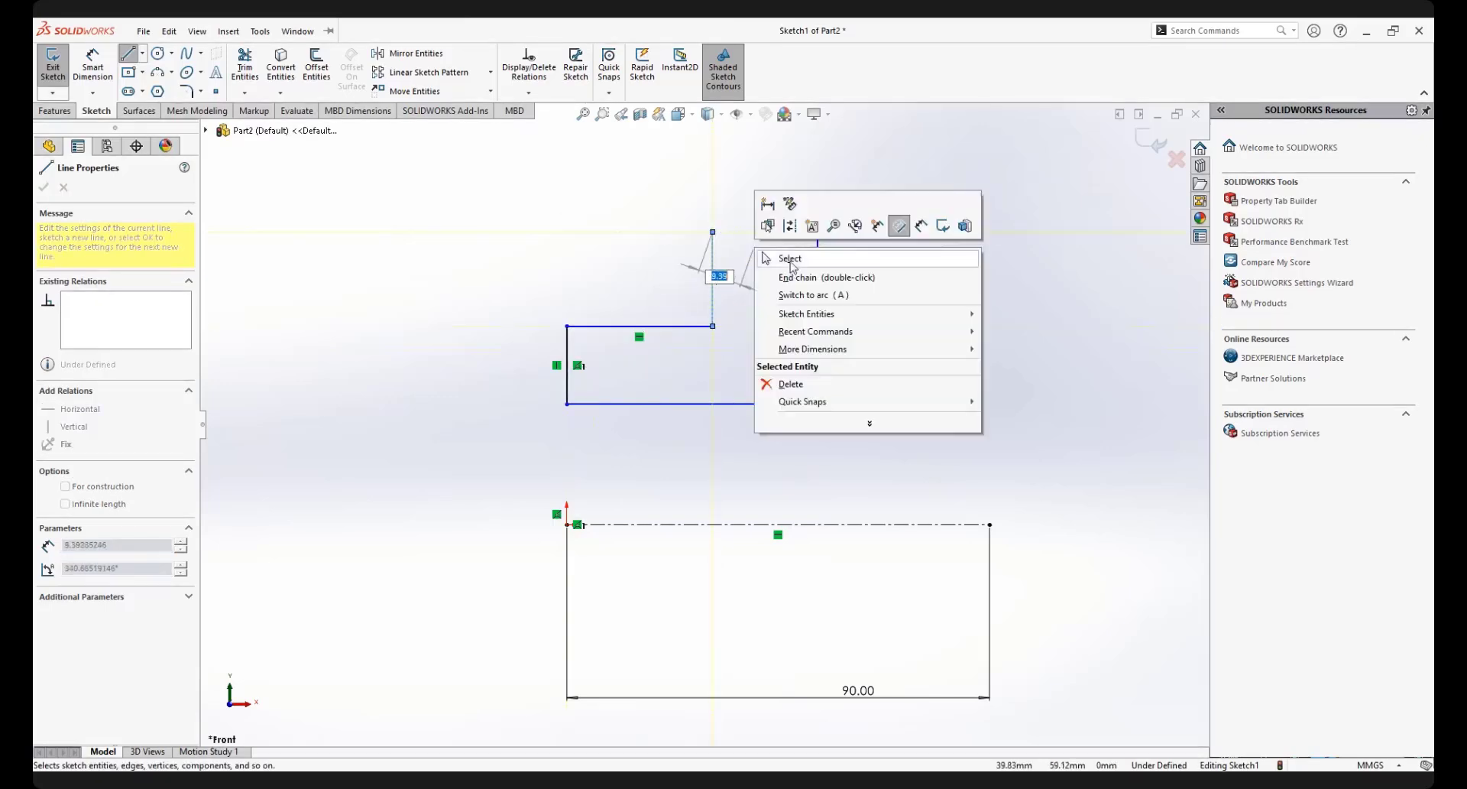
pyautogui.click(771, 257)
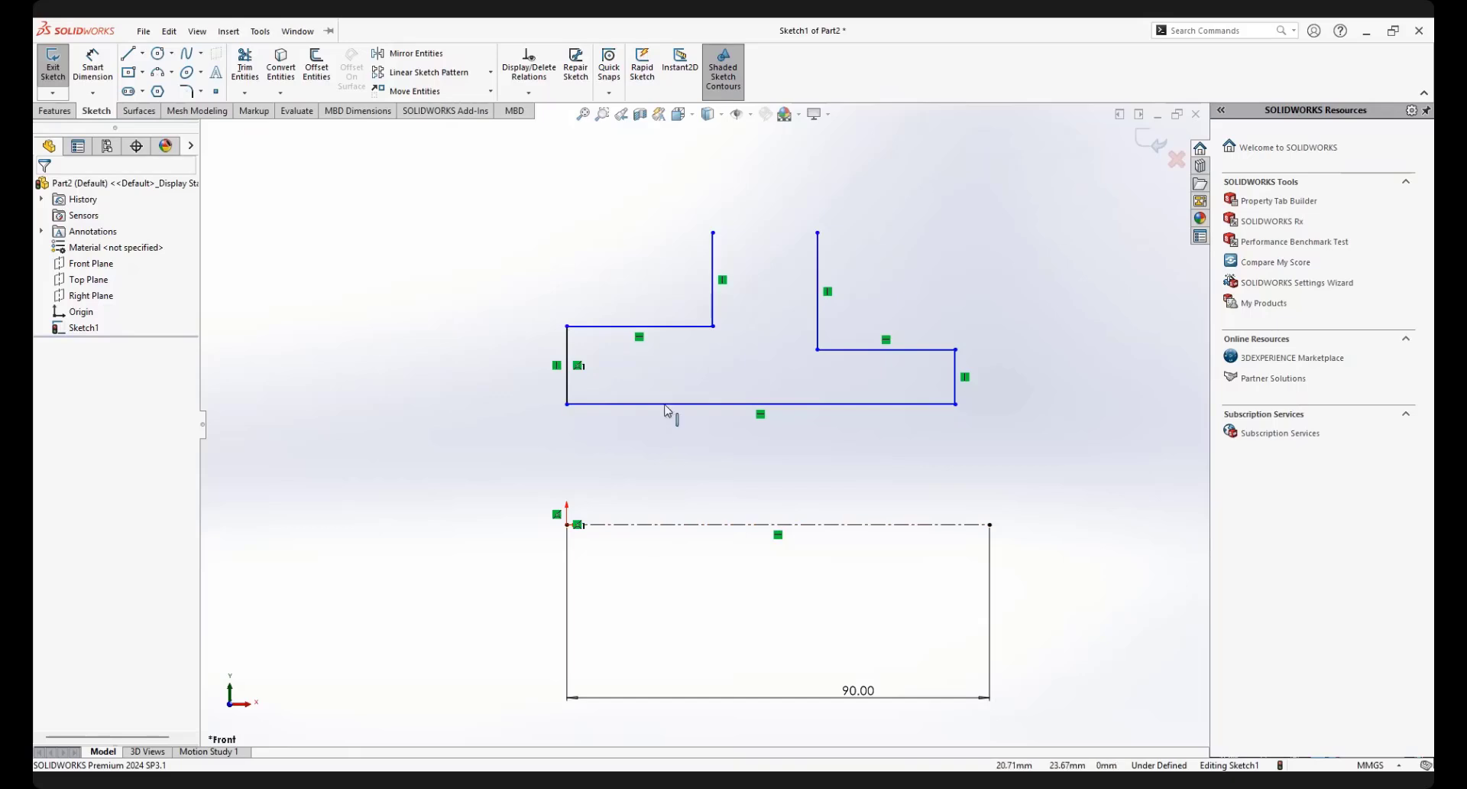
# Dimension the distance between the hub's base line and the centerline as 30 mm
pyautogui.click(77, 75)
pyautogui.click(625, 405)
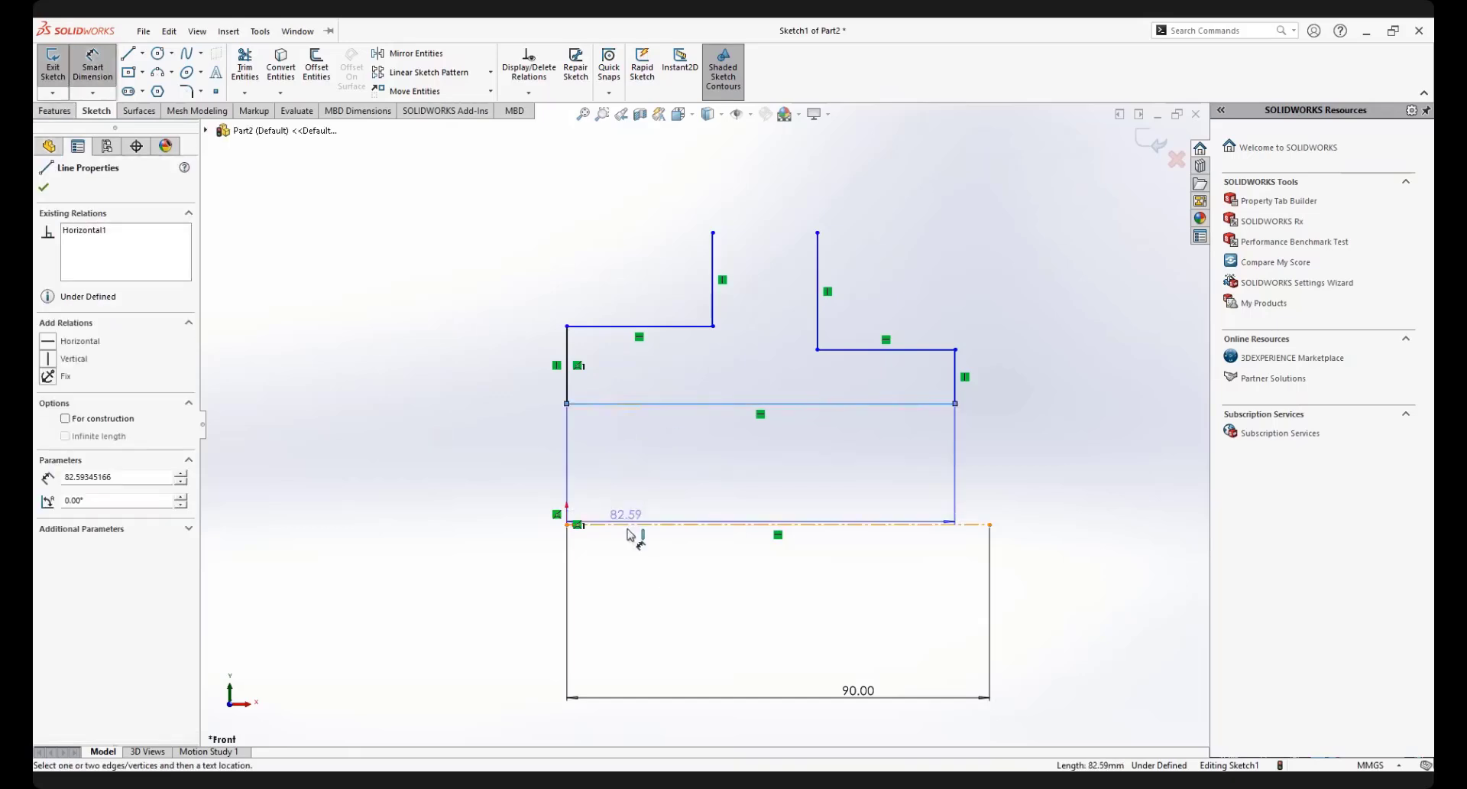
pyautogui.click(567, 524)
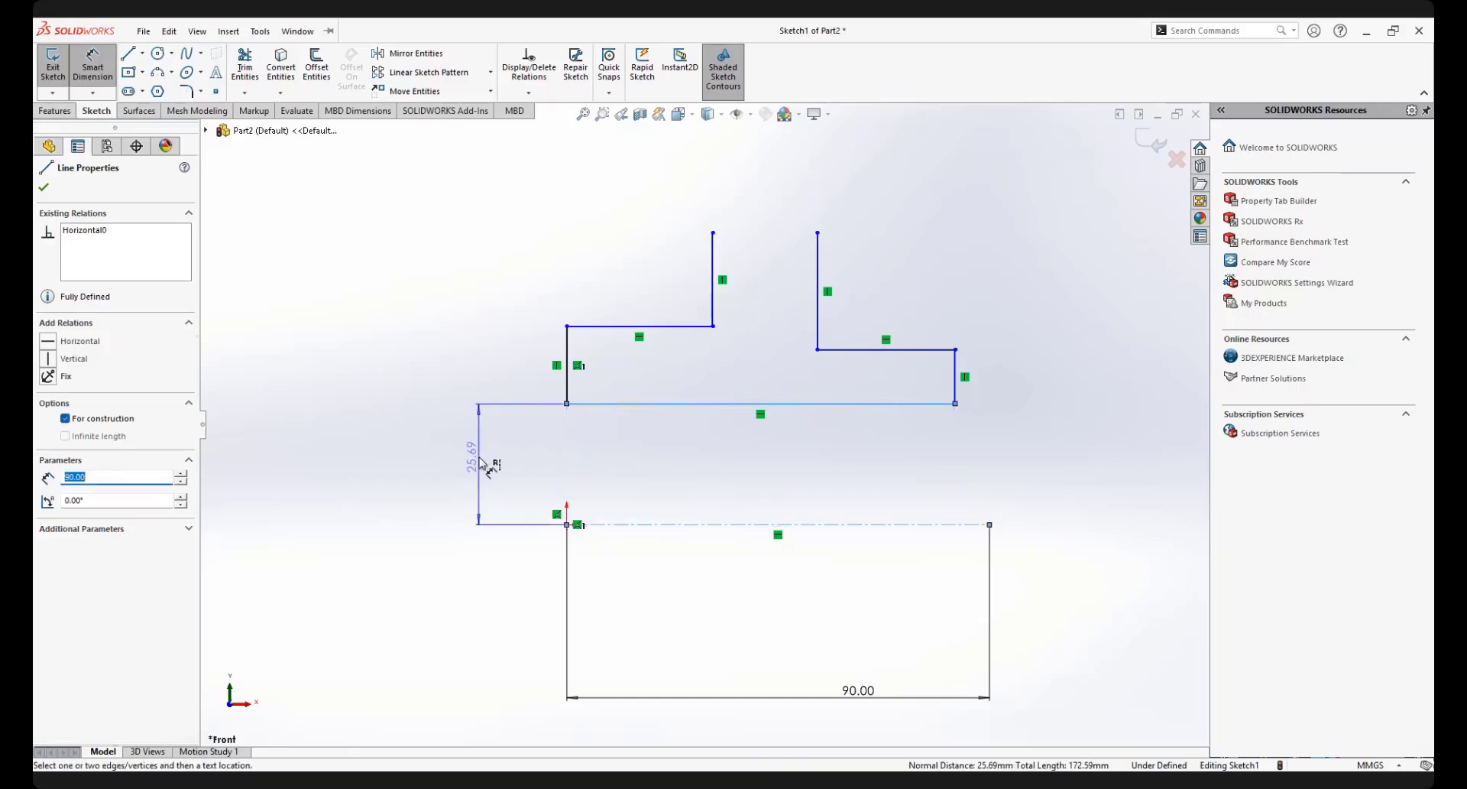
pyautogui.click(481, 463)
pyautogui.write('30')
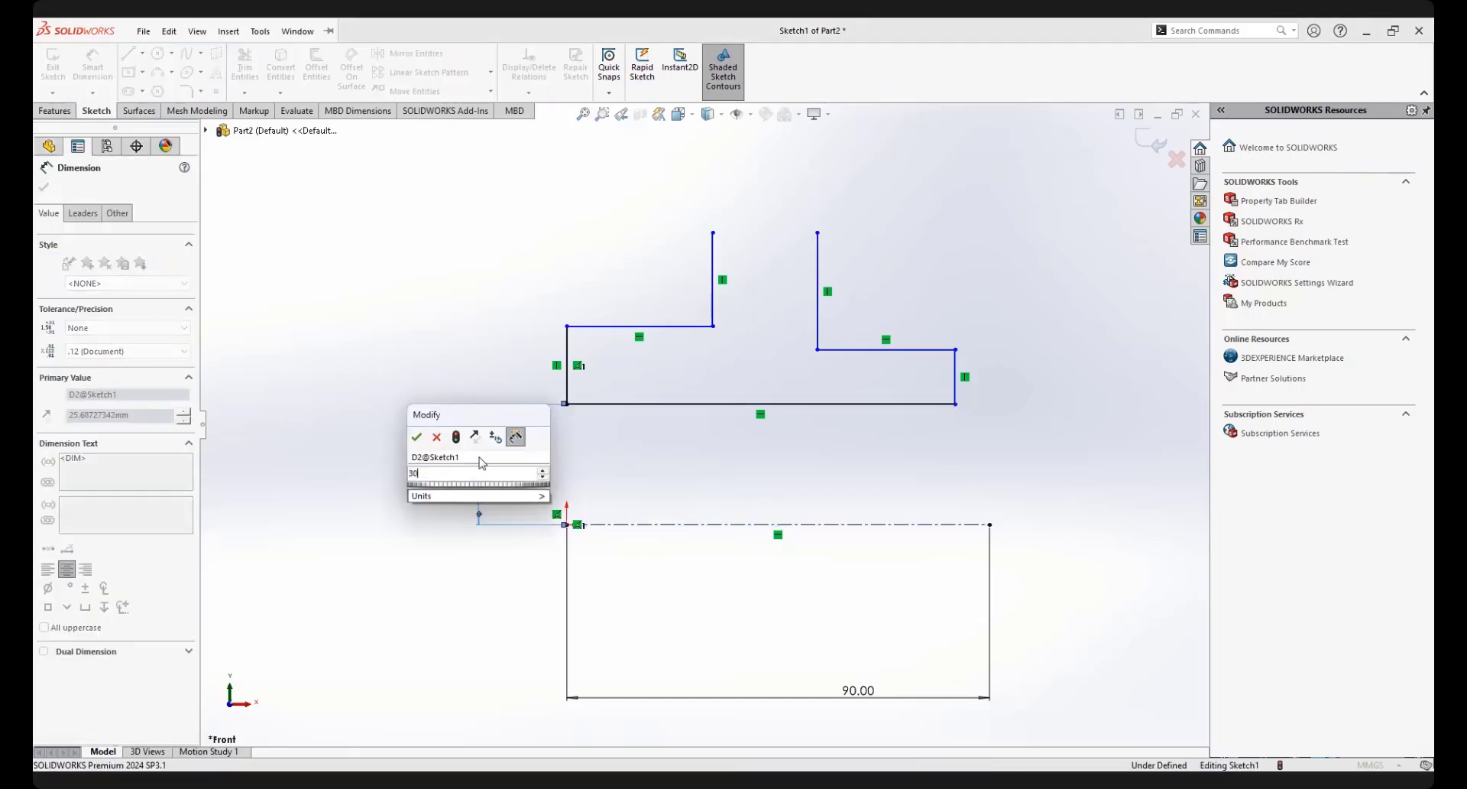
pyautogui.press('Return')
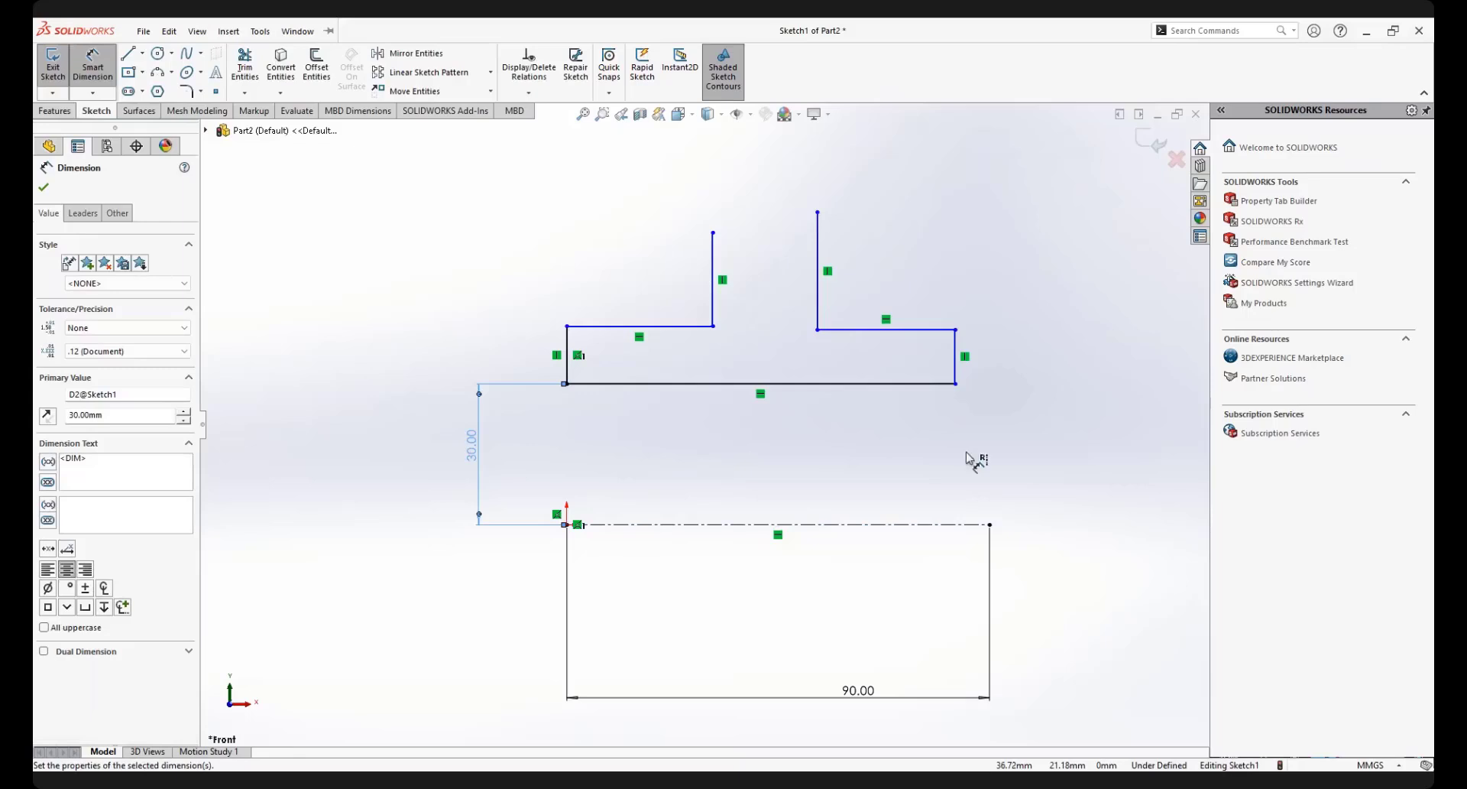
pyautogui.rightClick(412, 255)
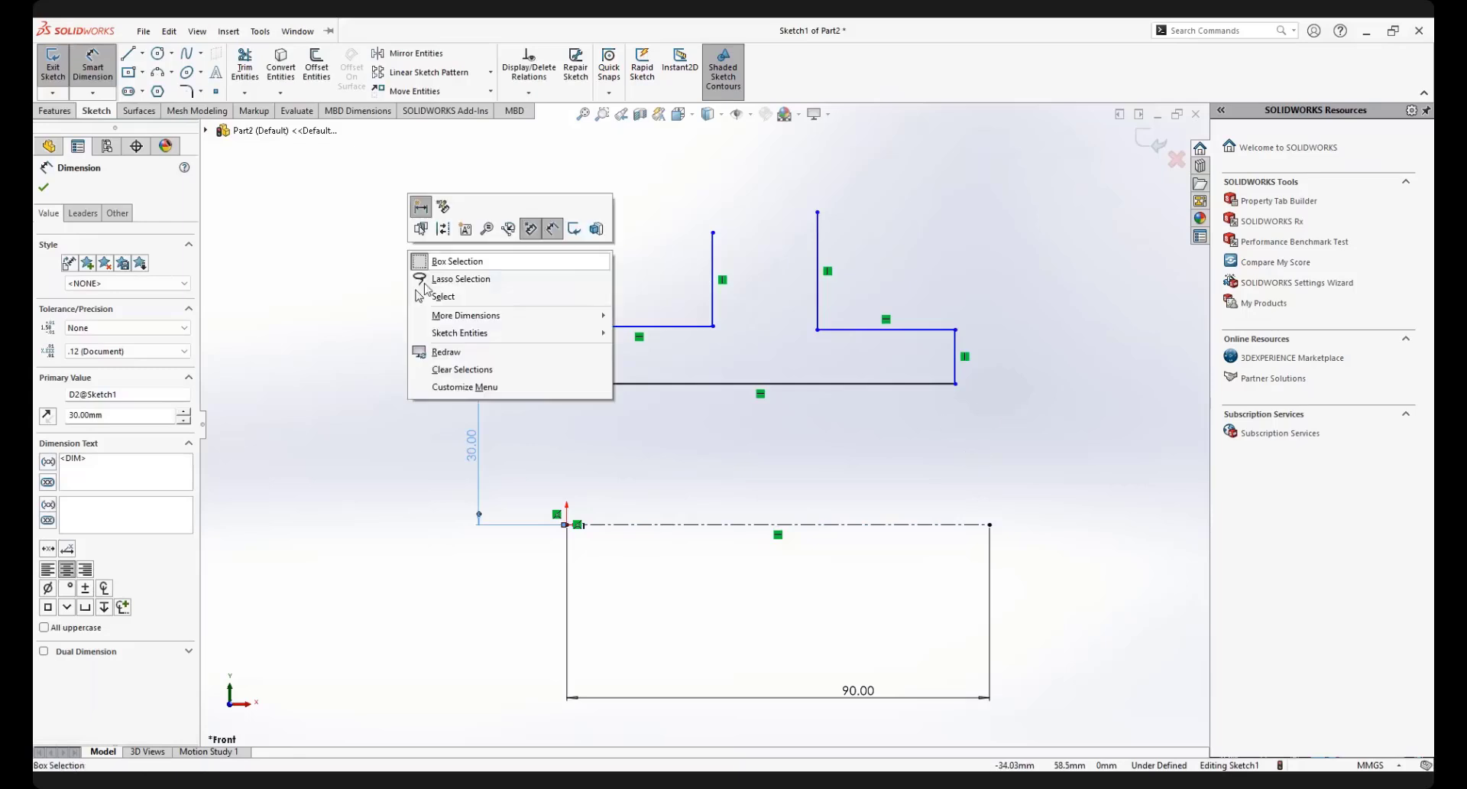
pyautogui.click(444, 296)
# Examine the hub's left end line and its relations with the origin
pyautogui.scroll(3, 948, 397)
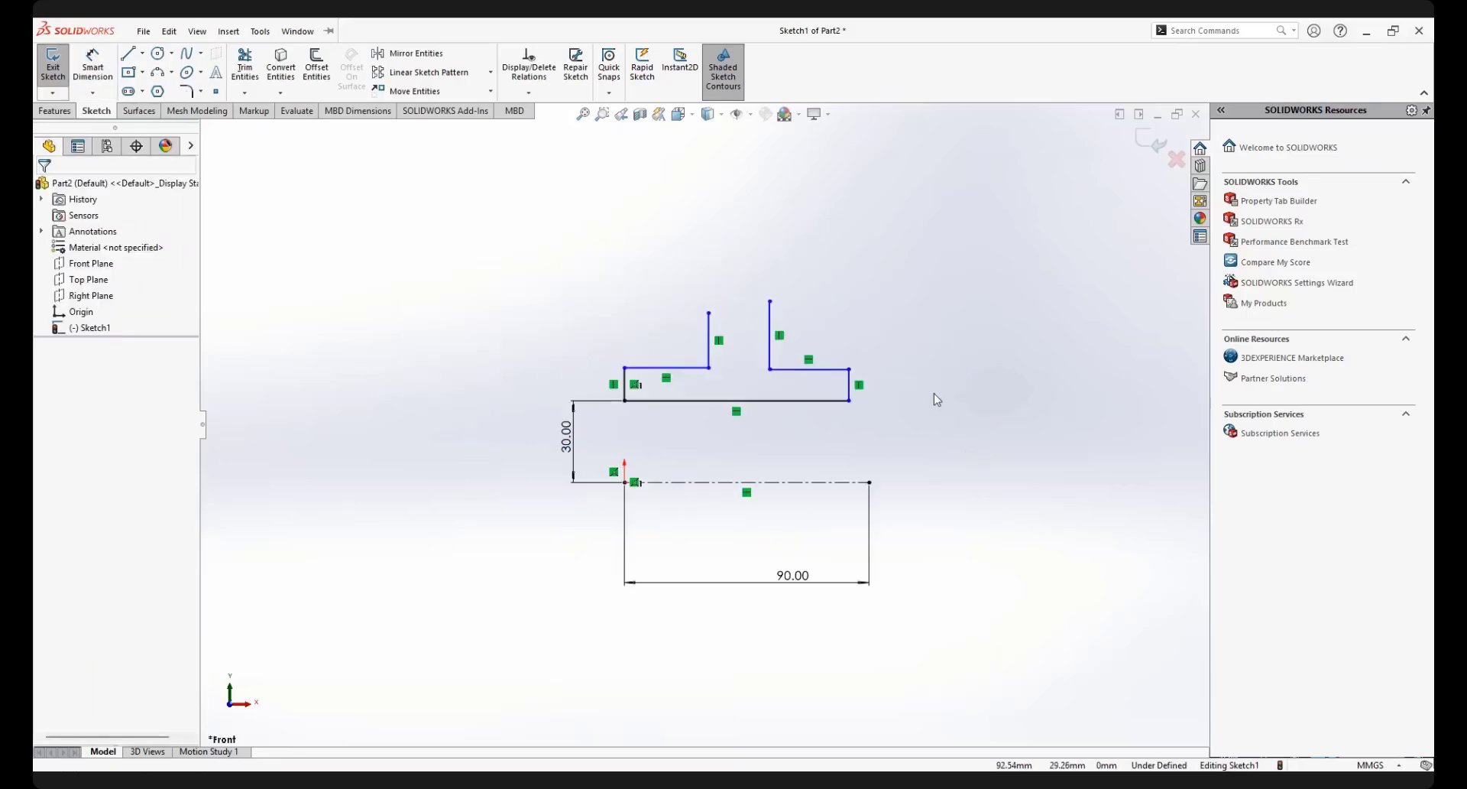
pyautogui.scroll(-3, 936, 399)
pyautogui.scroll(3, 639, 449)
pyautogui.scroll(-6, 703, 420)
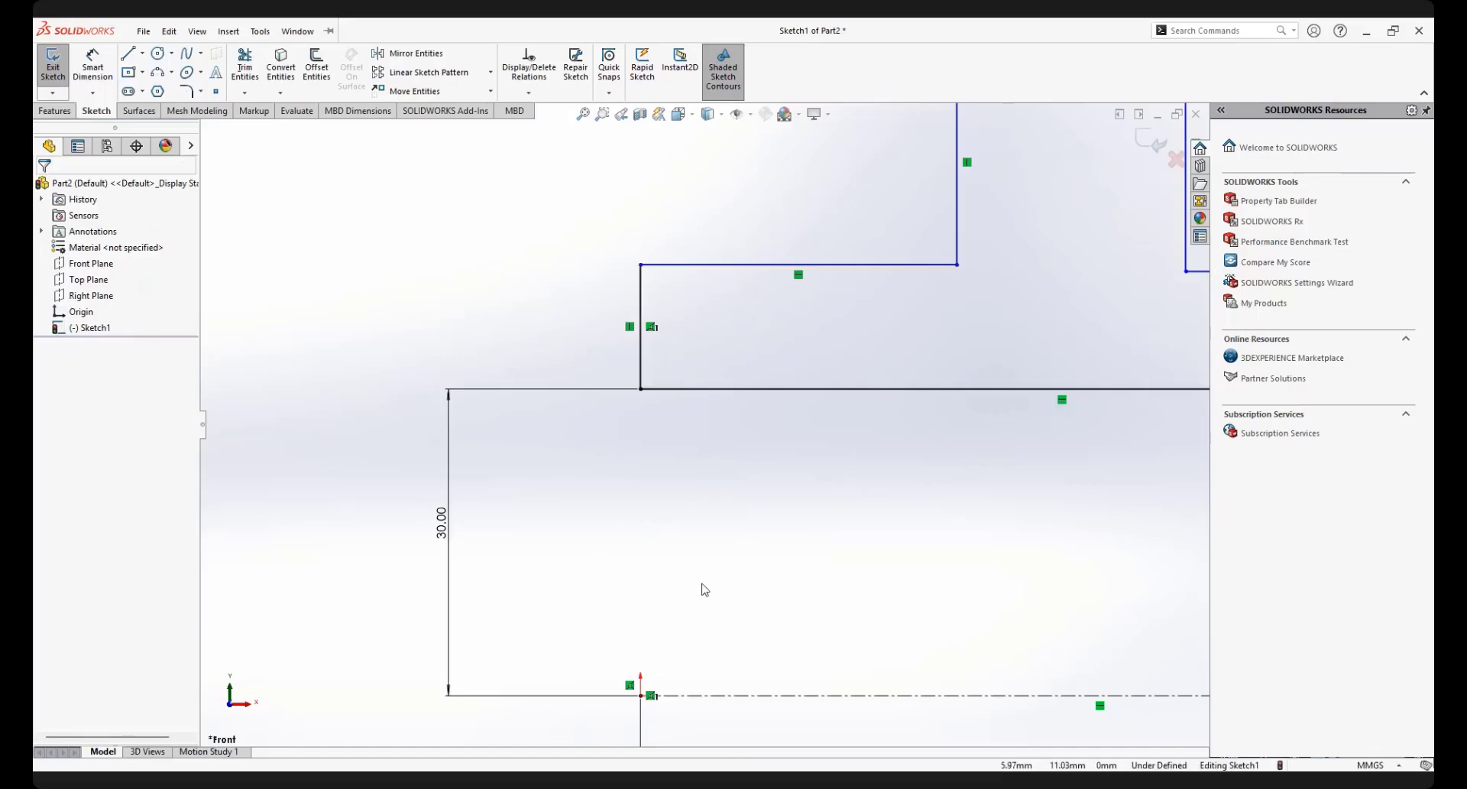
pyautogui.scroll(-1, 688, 672)
pyautogui.scroll(4, 719, 516)
pyautogui.scroll(-2, 664, 485)
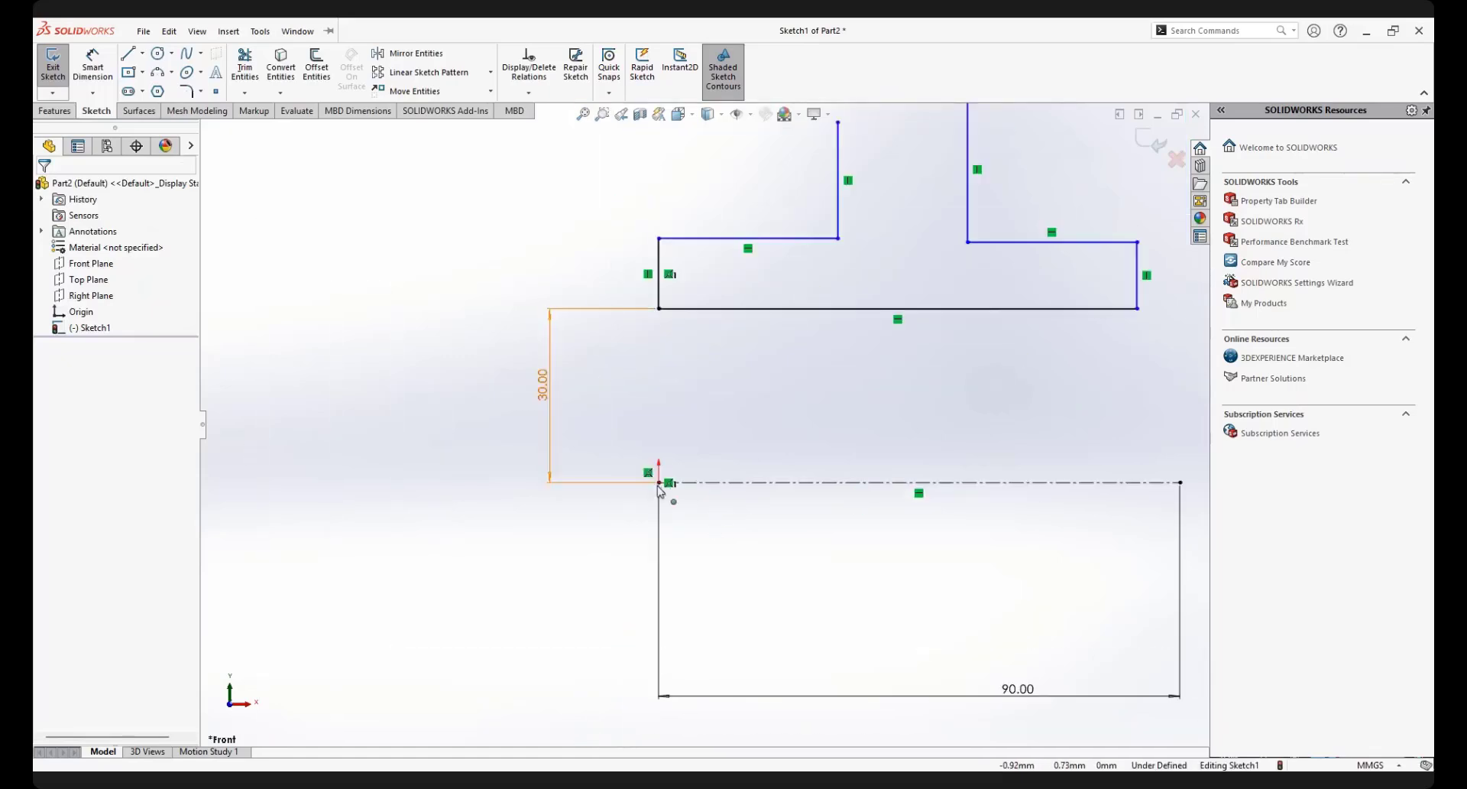
pyautogui.click(659, 263)
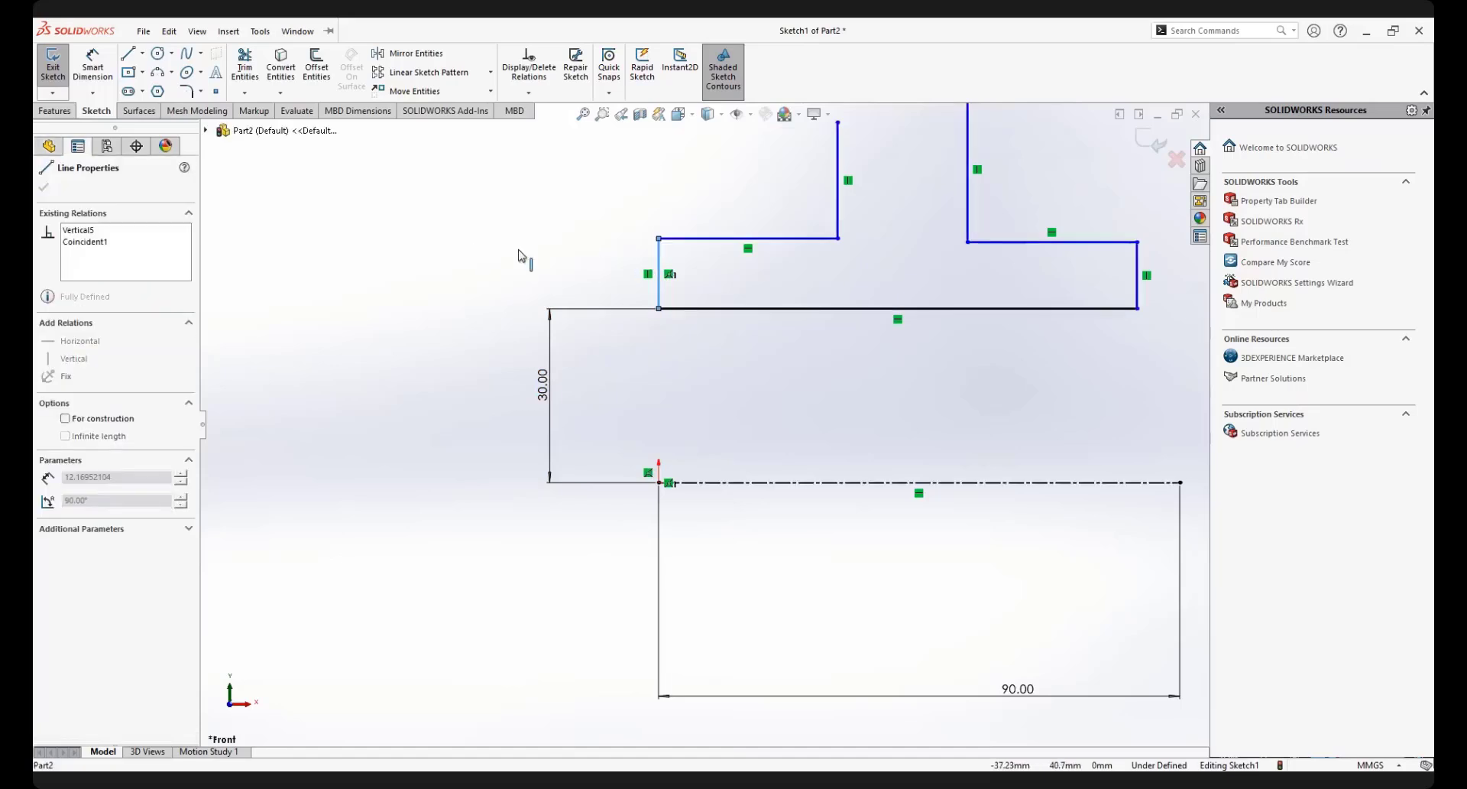
pyautogui.click(738, 400)
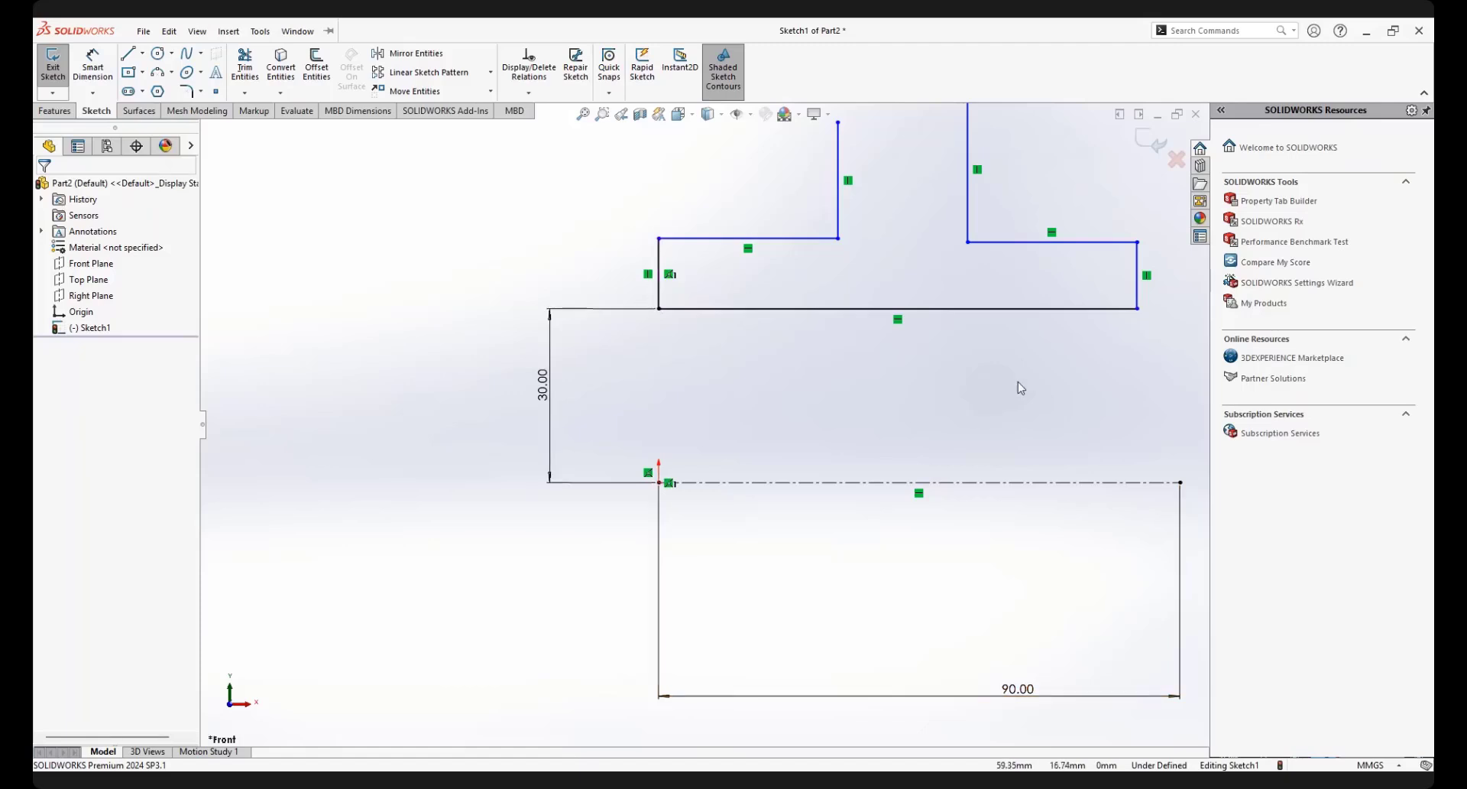
# Move the hub's right end line slightly outward to lengthen the hub toward the centerline's end
pyautogui.press('f')
pyautogui.scroll(-2, 964, 359)
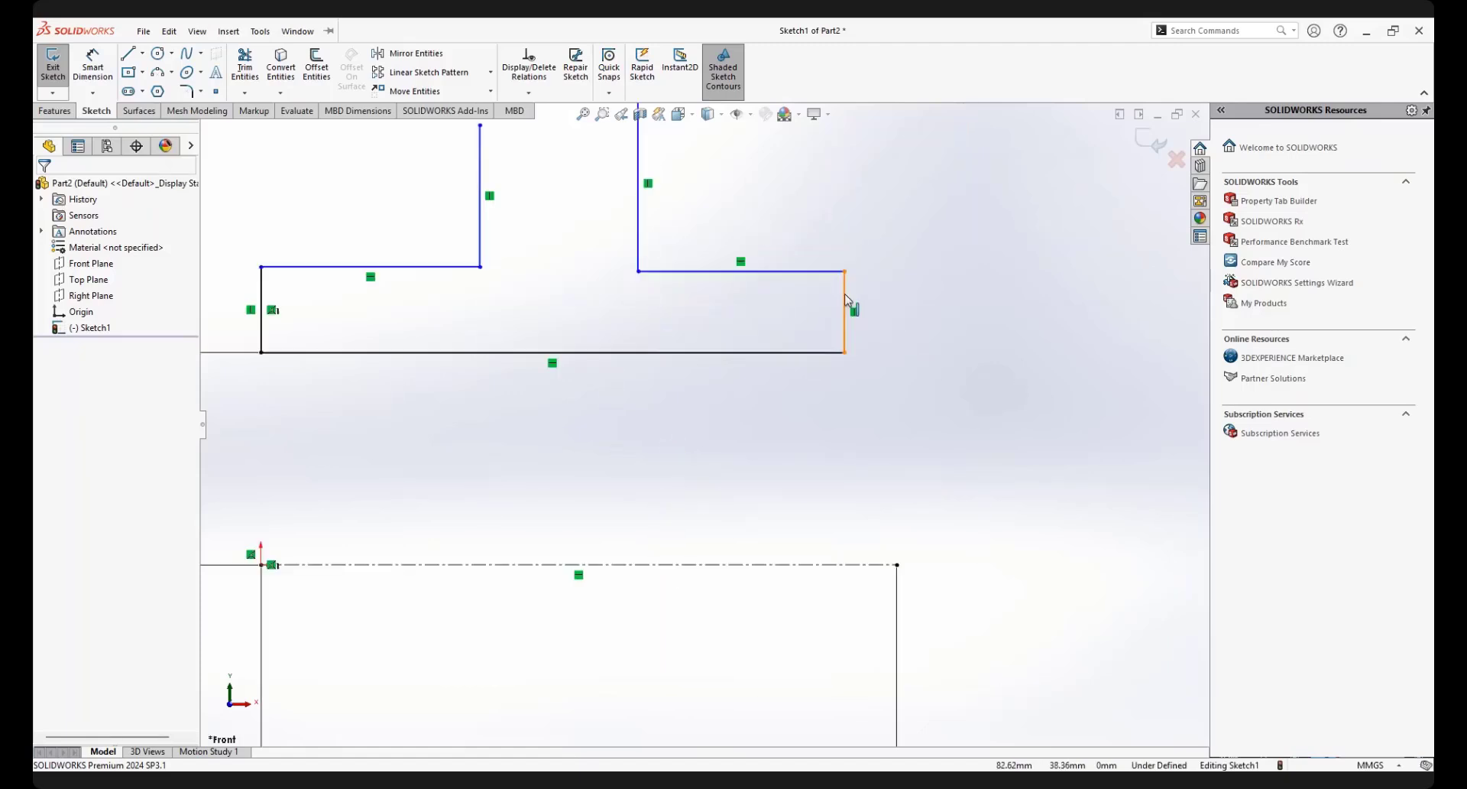
pyautogui.click(845, 309)
pyautogui.press('Escape')
pyautogui.moveTo(839, 304)
pyautogui.mouseDown()
pyautogui.moveTo(959, 330)
pyautogui.moveTo(865, 332)
pyautogui.mouseUp()
pyautogui.click(648, 354)
pyautogui.click(979, 430)
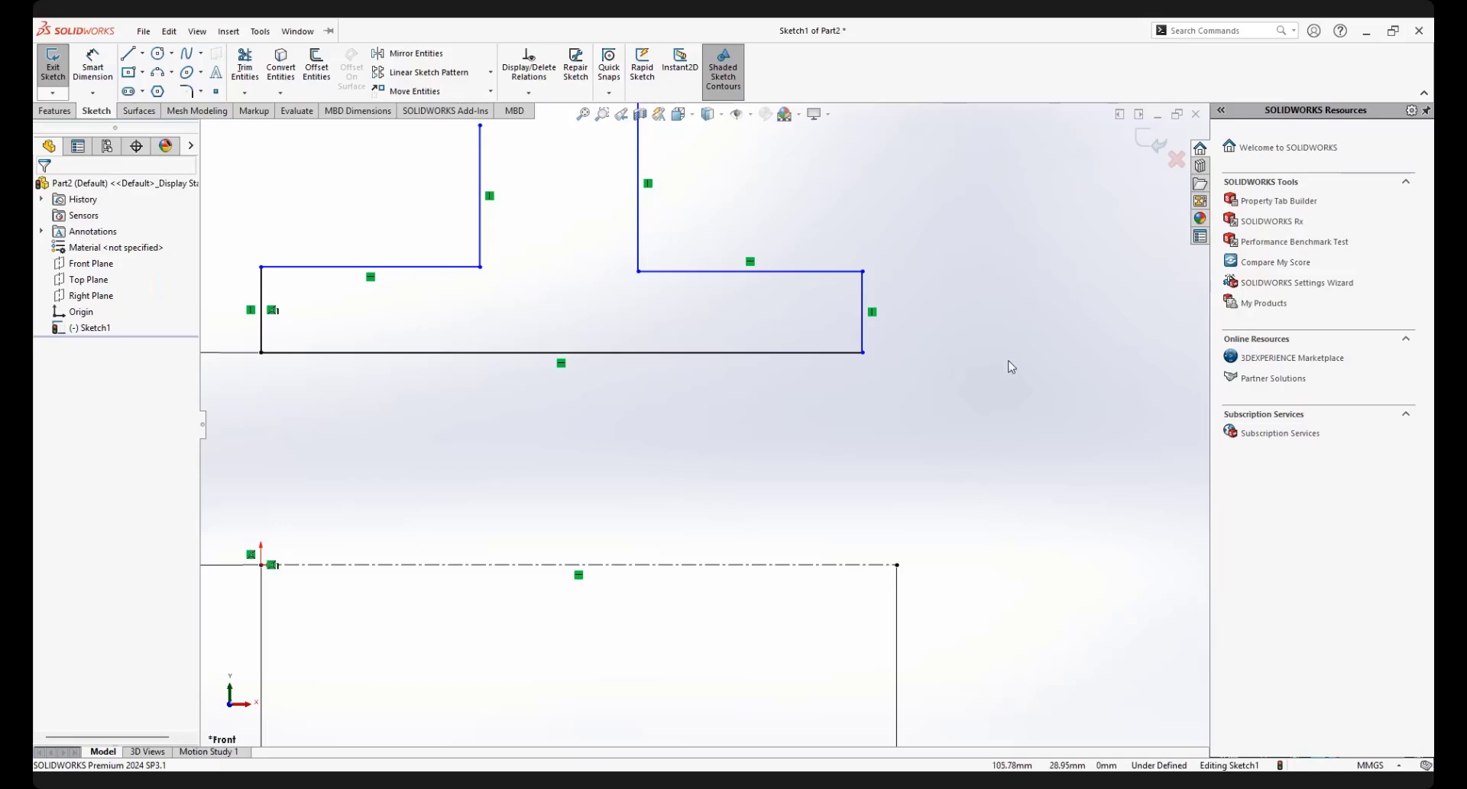
pyautogui.moveTo(939, 372)
pyautogui.mouseDown(button='middle')
pyautogui.moveTo(809, 396)
pyautogui.moveTo(841, 367)
pyautogui.mouseUp(button='middle')
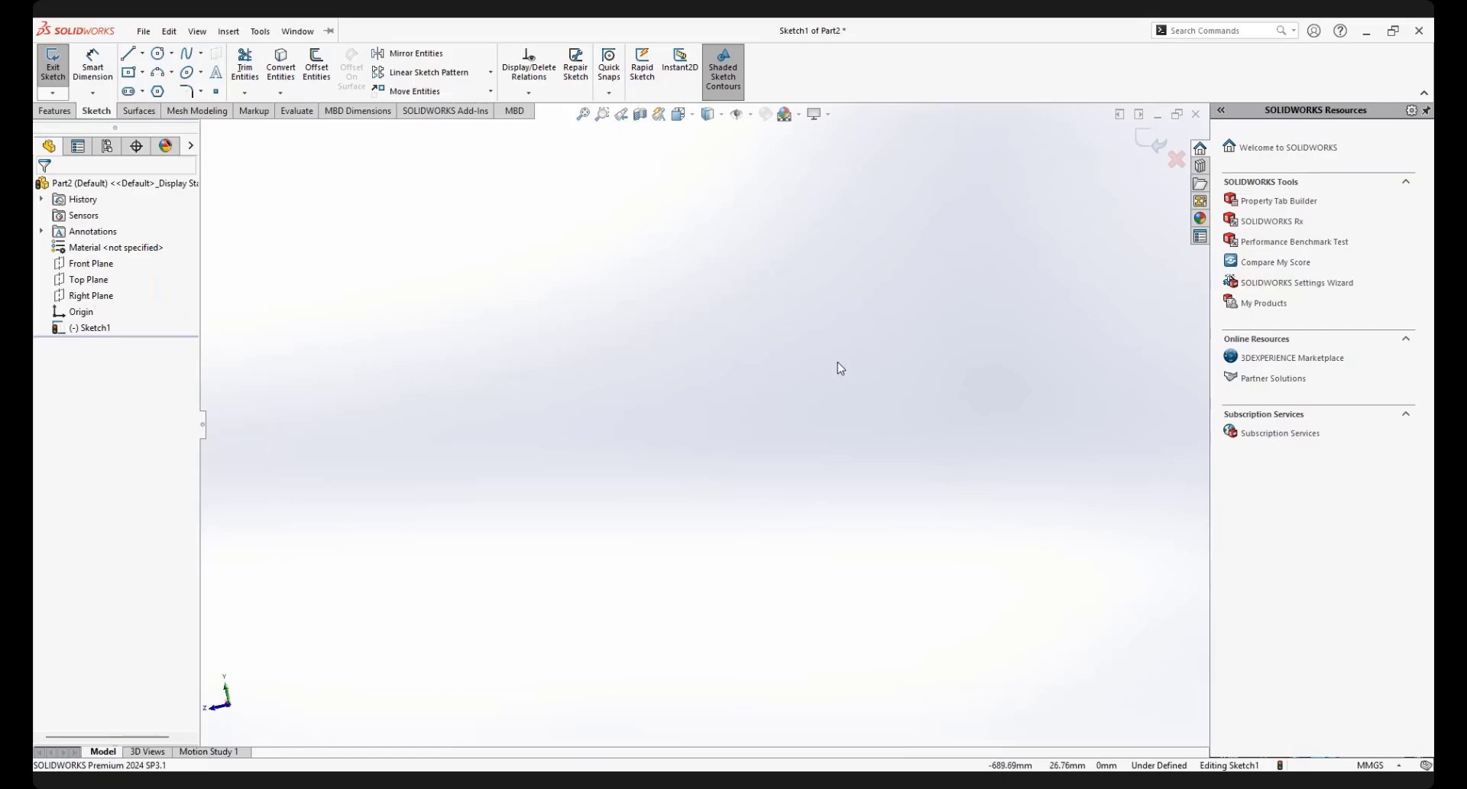
# Sketch two separate slanted lines, about 30 mm and 20 mm long, in the empty area beyond the hub's right end
pyautogui.press('space')
pyautogui.click(1038, 323)
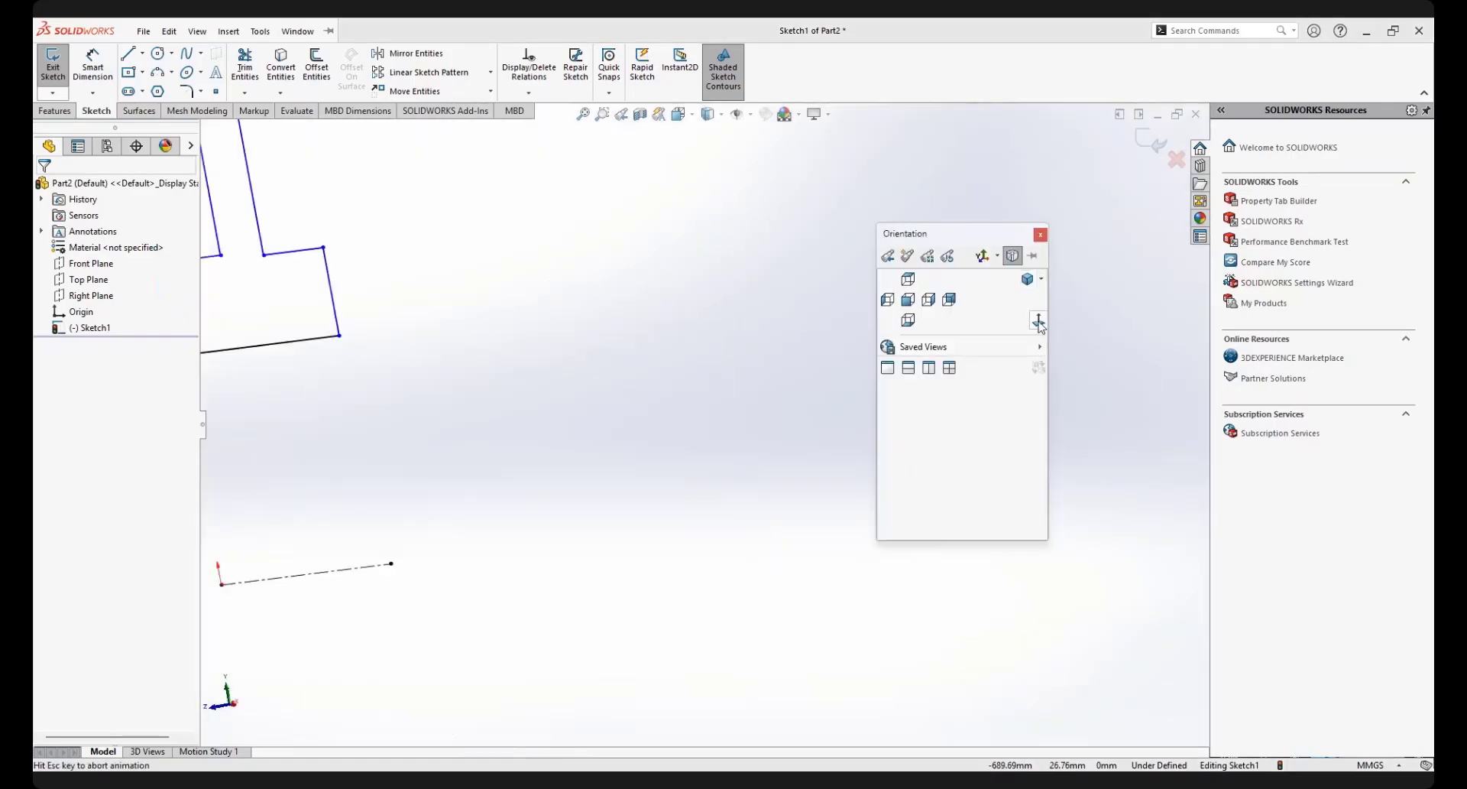
pyautogui.moveTo(941, 327)
pyautogui.keyDown('shift'); pyautogui.mouseDown(button='middle')
pyautogui.moveTo(940, 365)
pyautogui.moveTo(927, 360)
pyautogui.moveTo(982, 329)
pyautogui.moveTo(731, 370)
pyautogui.moveTo(507, 318)
pyautogui.moveTo(309, 371)
pyautogui.mouseUp(button='middle'); pyautogui.keyUp('shift')
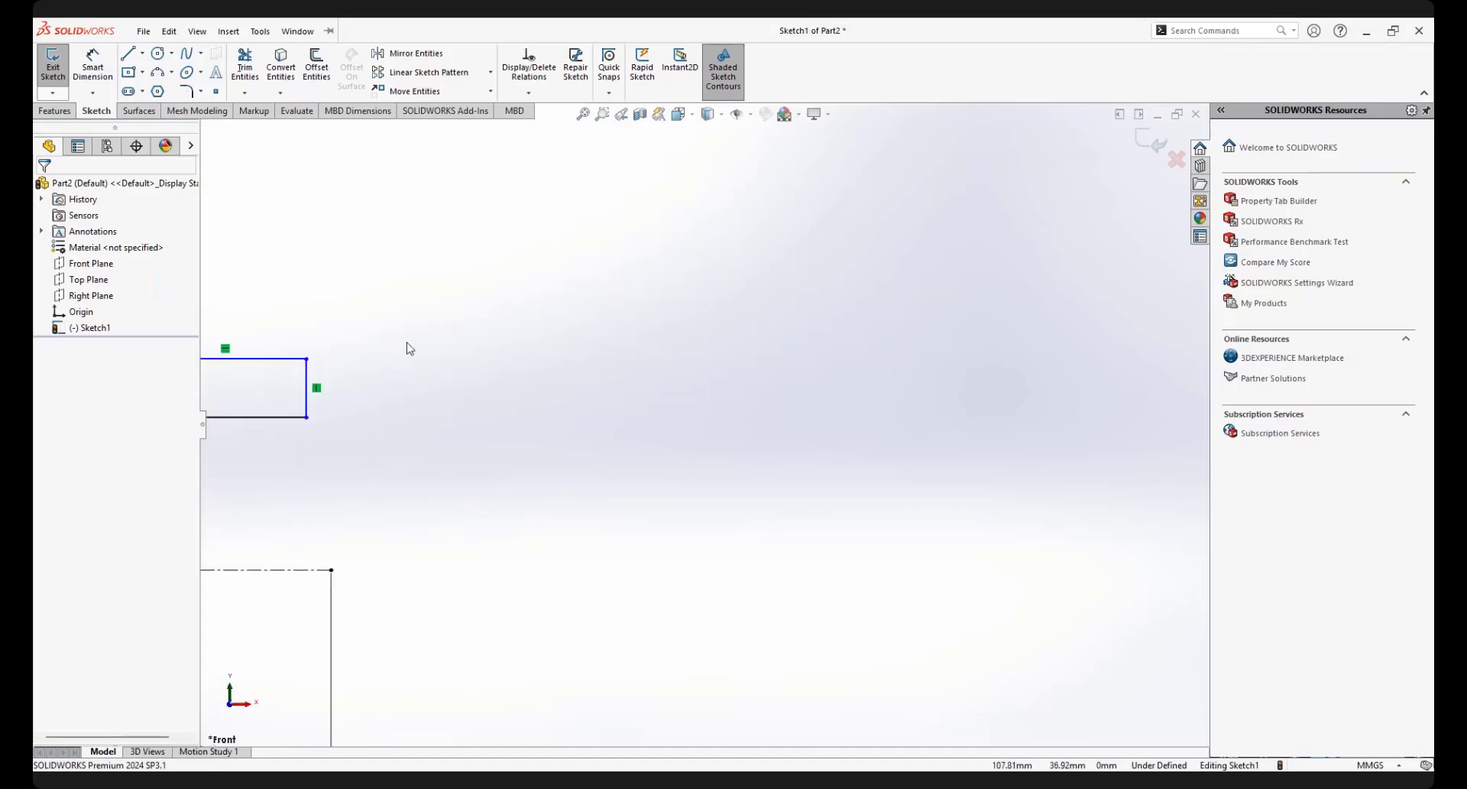
pyautogui.click(135, 54)
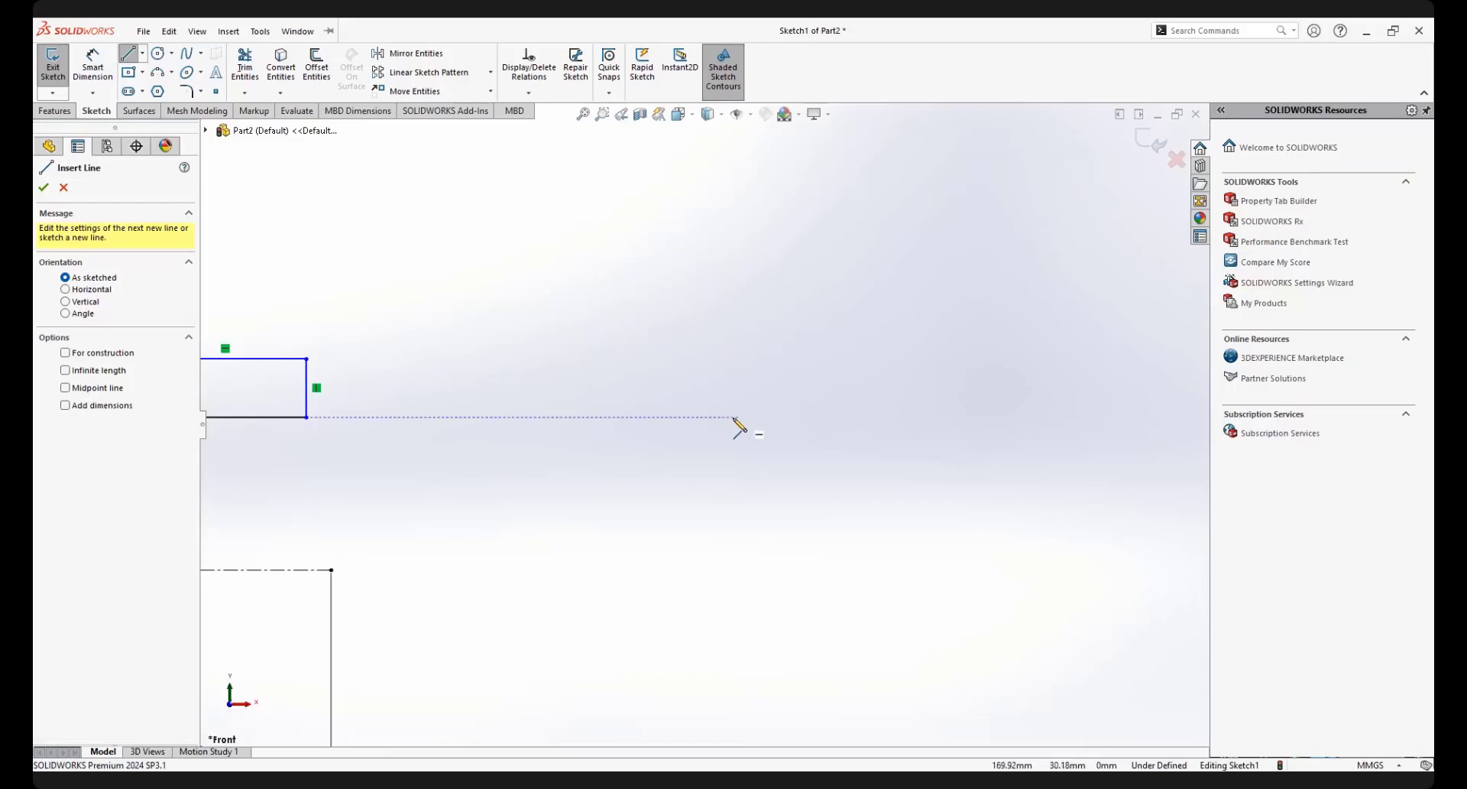
pyautogui.moveTo(776, 254); pyautogui.dragTo(872, 379)
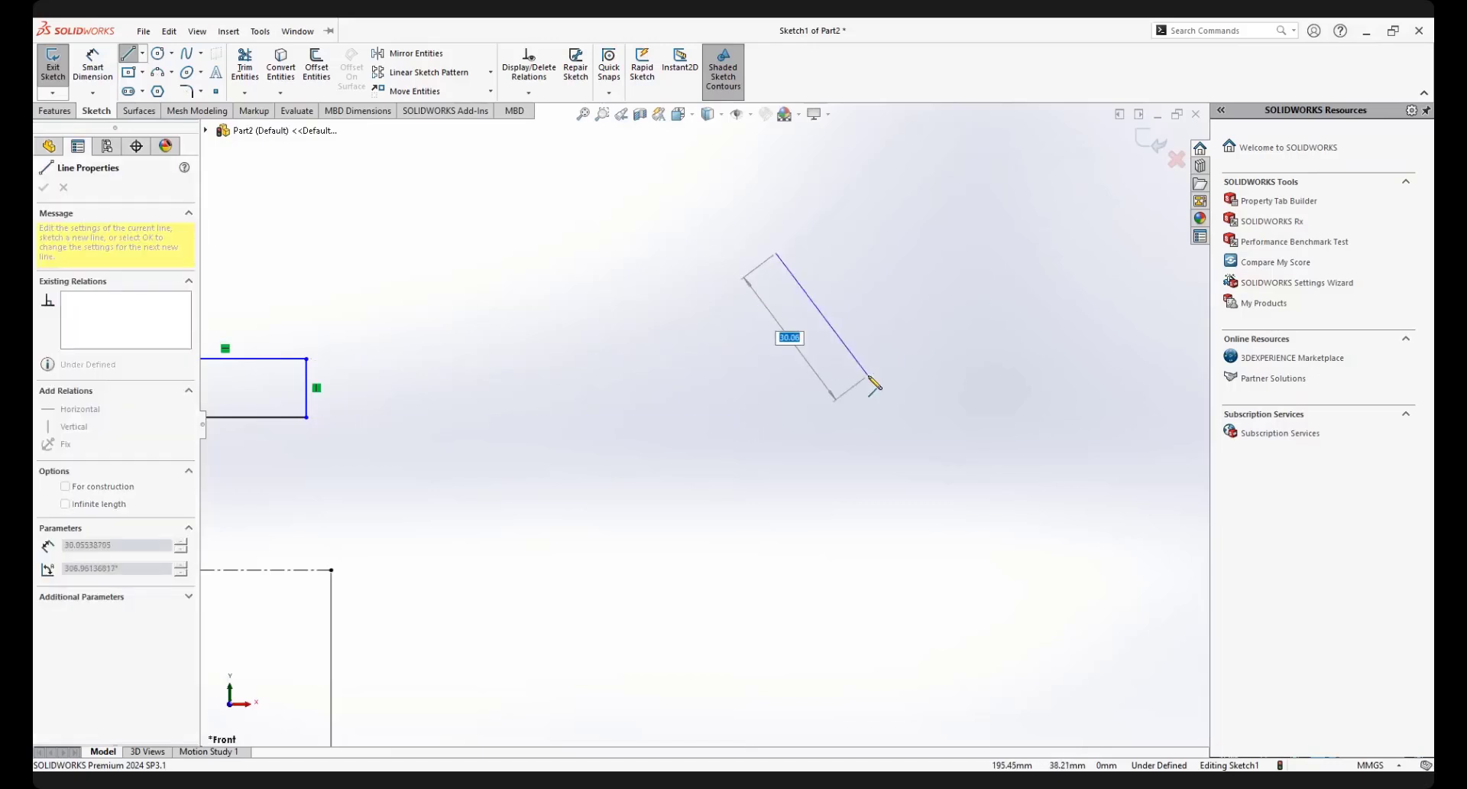
pyautogui.click(952, 298)
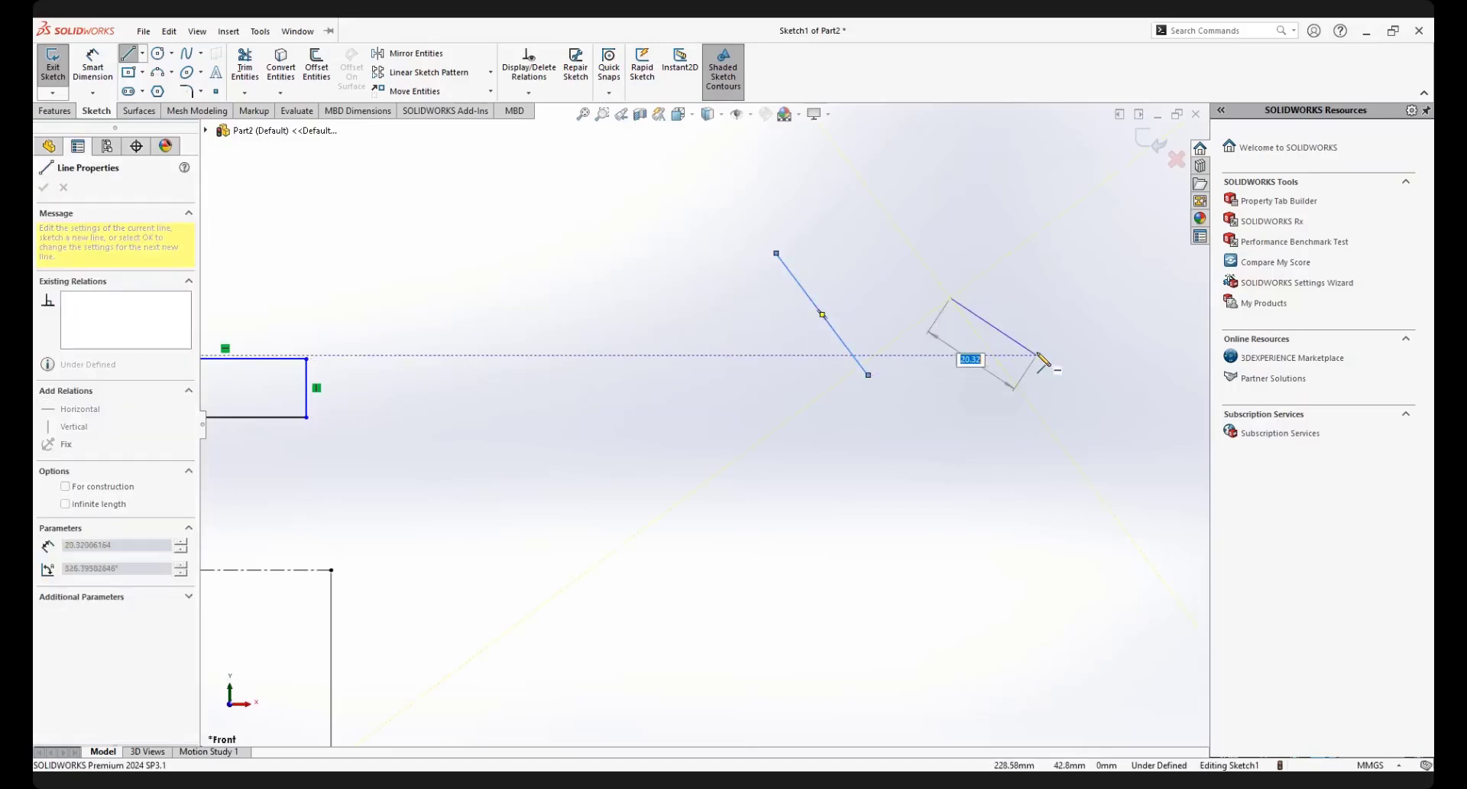
pyautogui.click(1038, 355)
pyautogui.scroll(-2, 1064, 370)
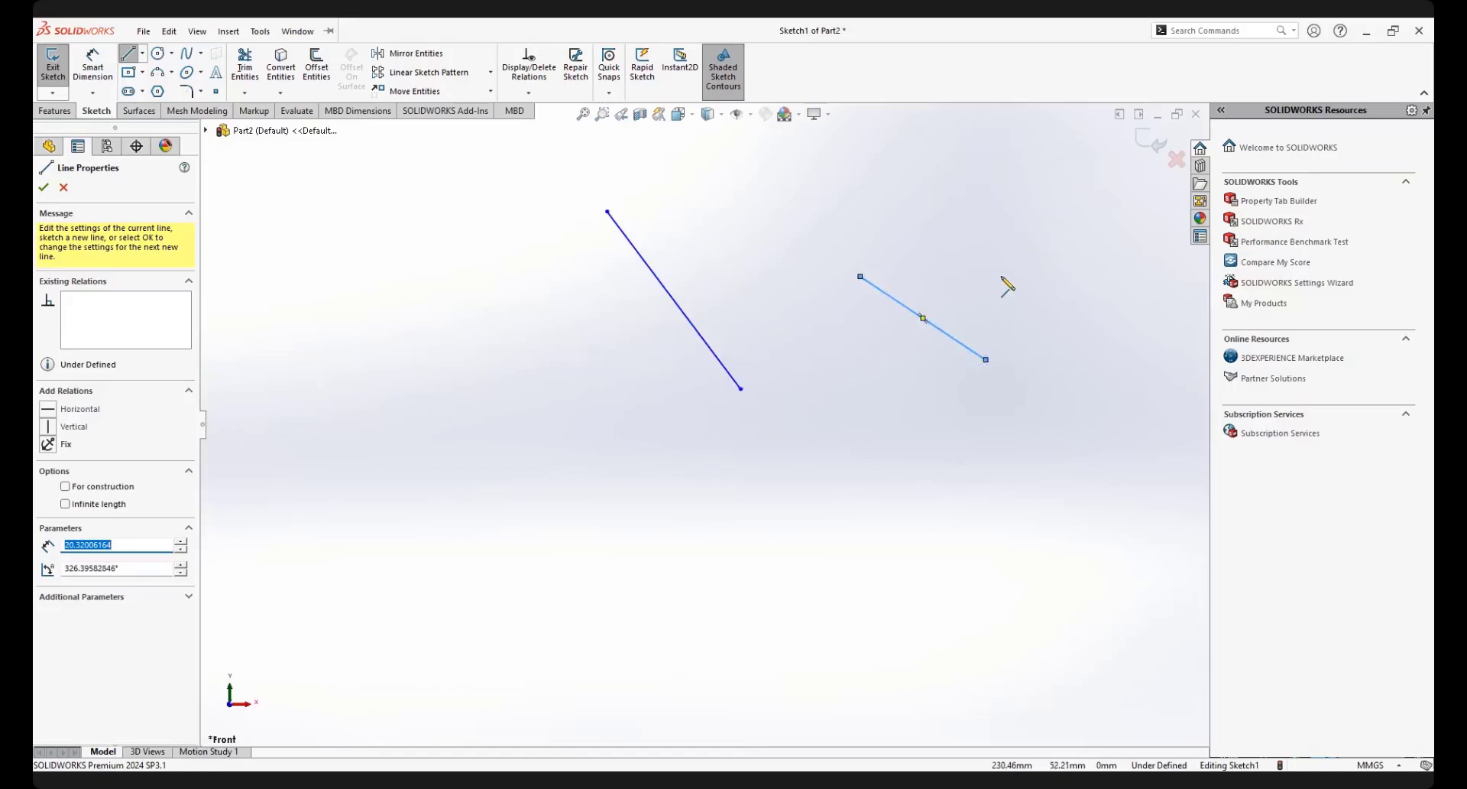
pyautogui.rightClick(1005, 282)
pyautogui.click(1024, 289)
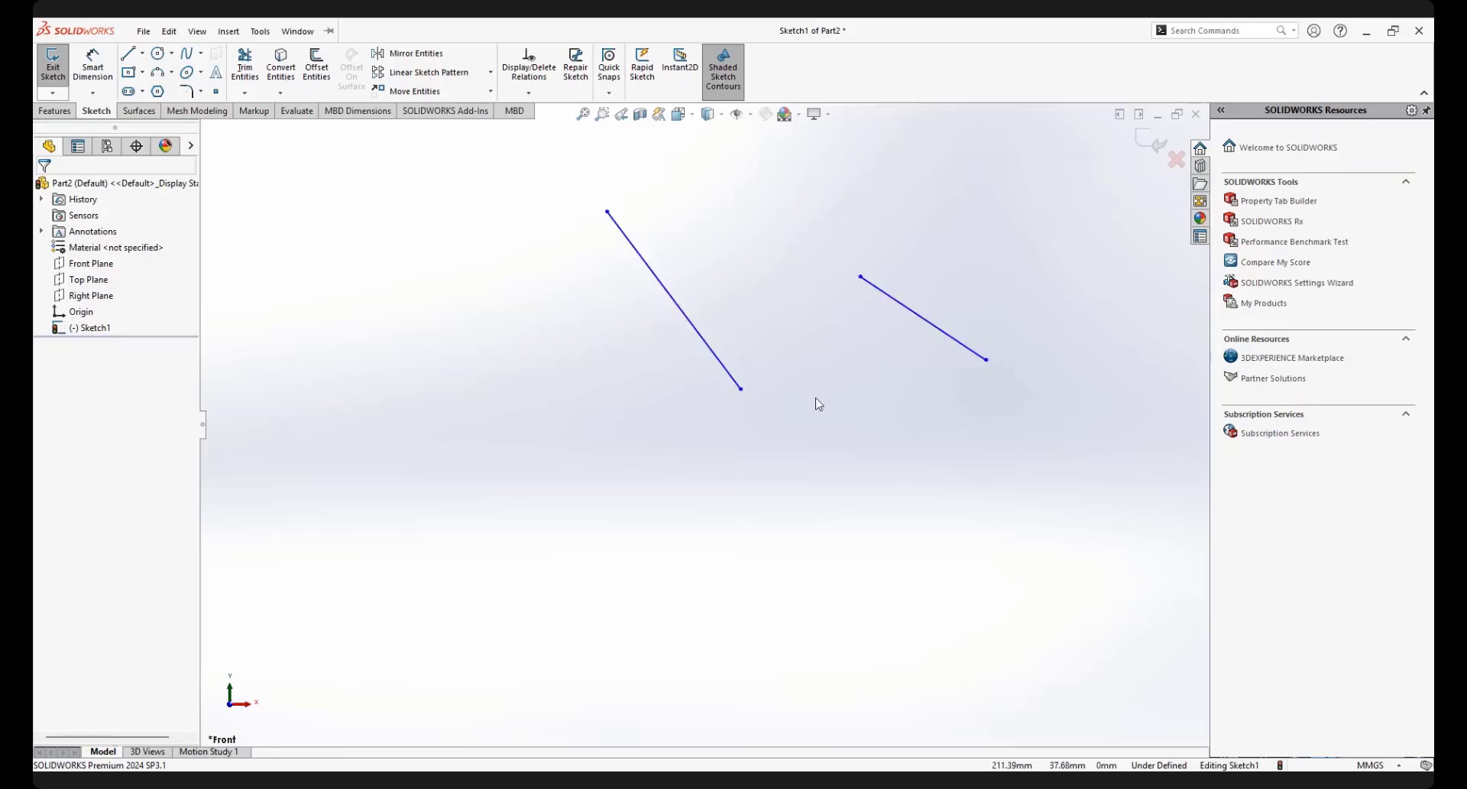
# Add a collinear relation between the two loose slanted lines
pyautogui.click(906, 314)
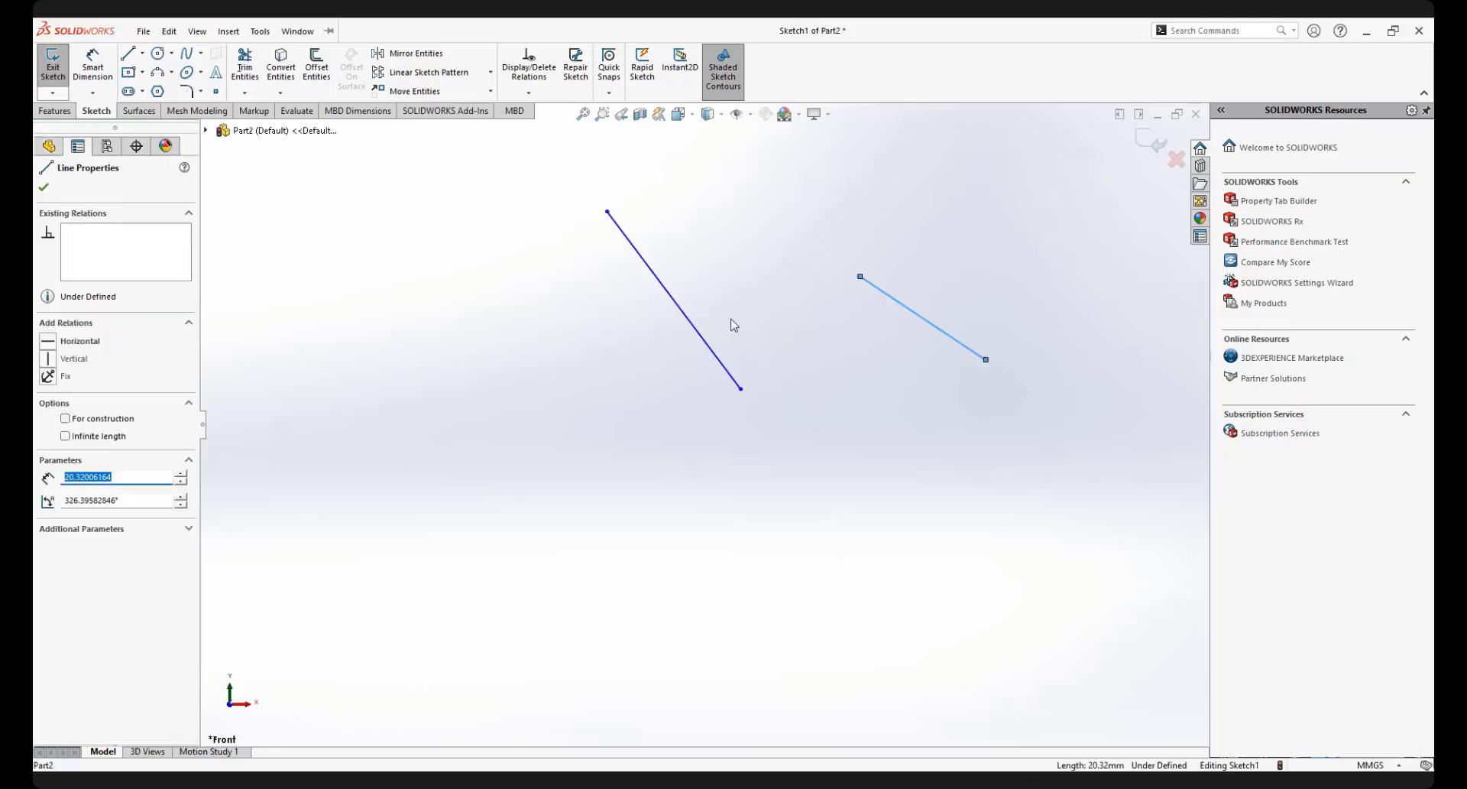
pyautogui.keyDown('ctrl'); pyautogui.click(693, 324); pyautogui.keyUp('ctrl')
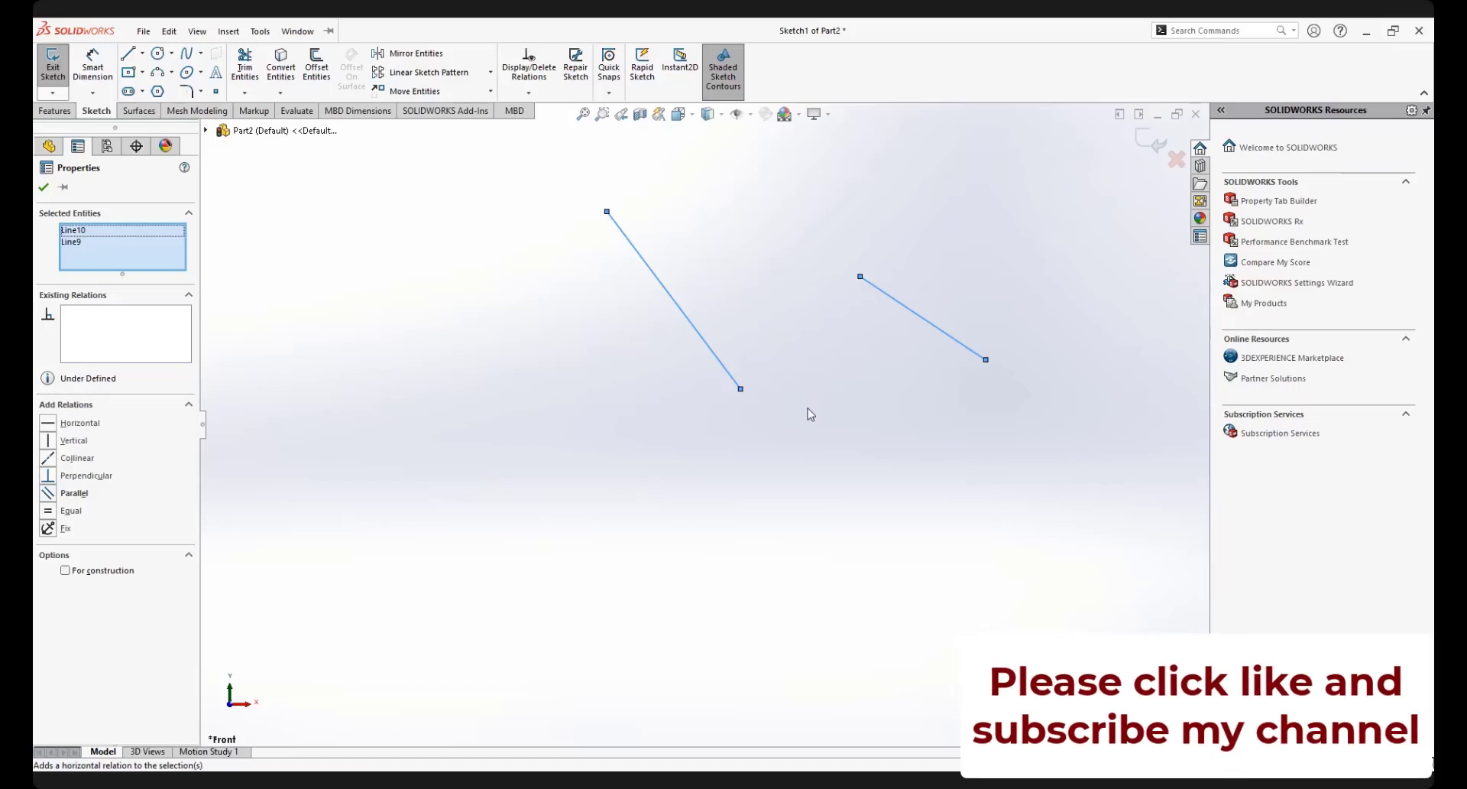
pyautogui.click(50, 459)
pyautogui.click(589, 505)
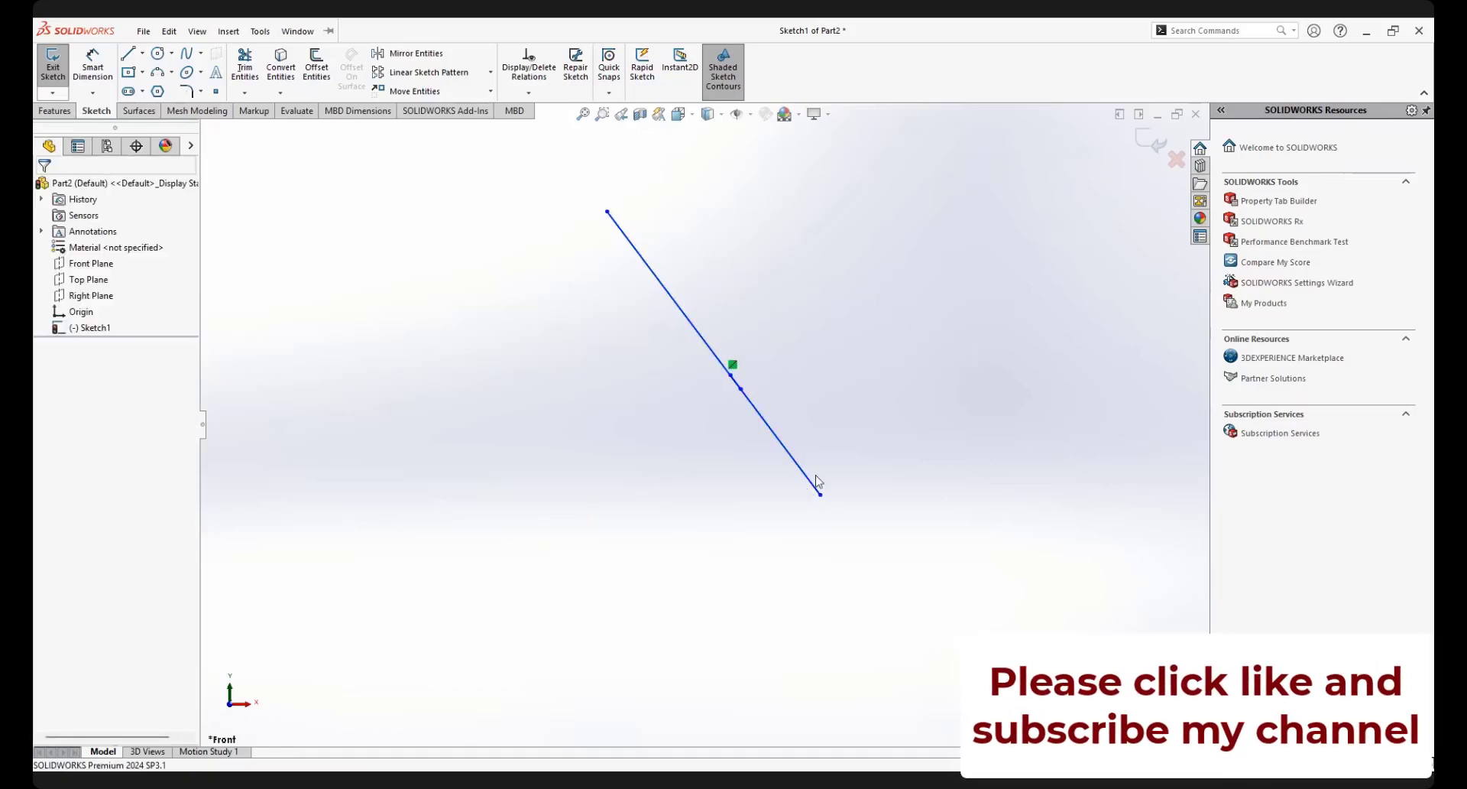
# Try moving the collinear lines and making the shorter one vertical, and undo everything back to the unconstrained lines
pyautogui.moveTo(833, 512); pyautogui.dragTo(795, 437)
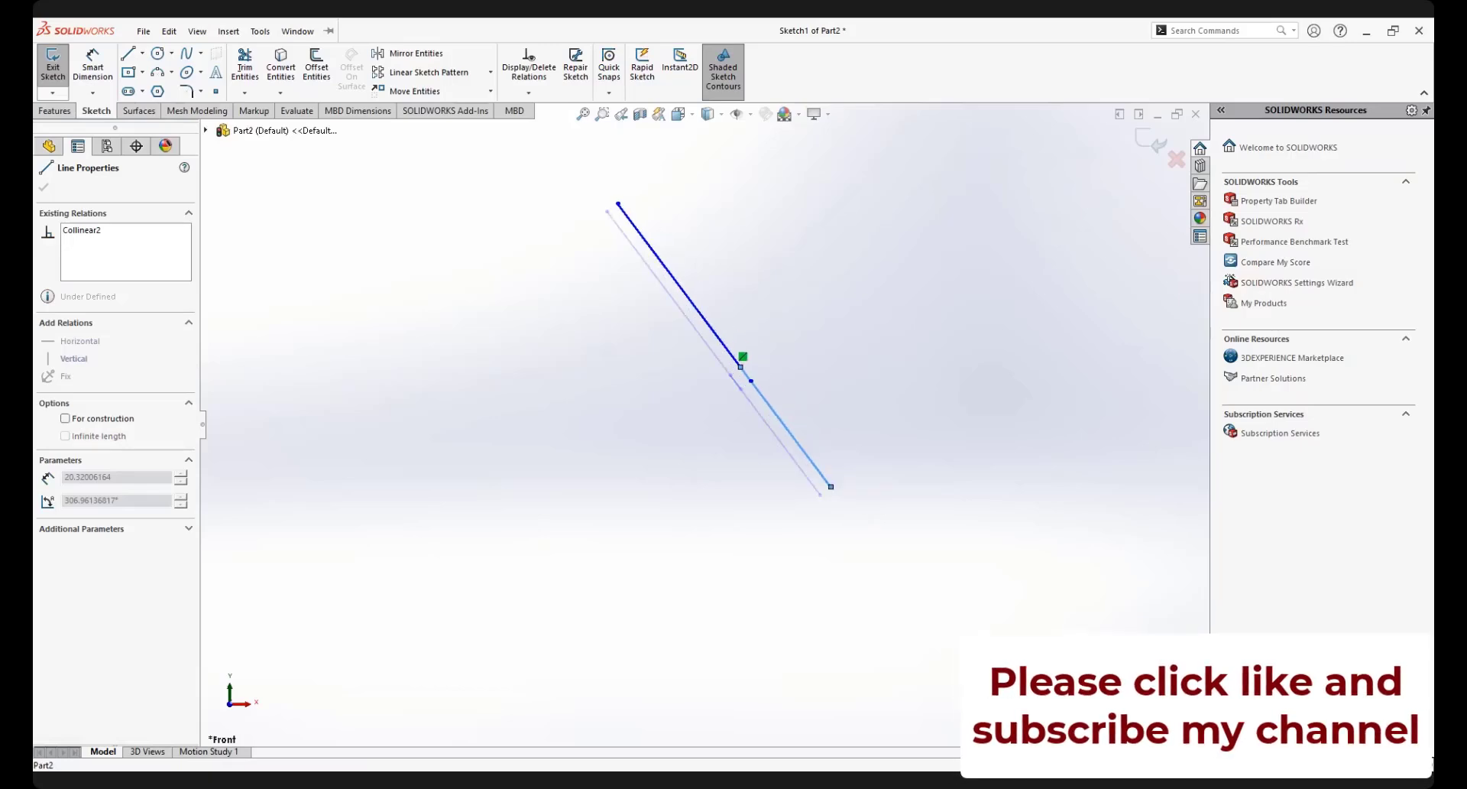
pyautogui.click(840, 368)
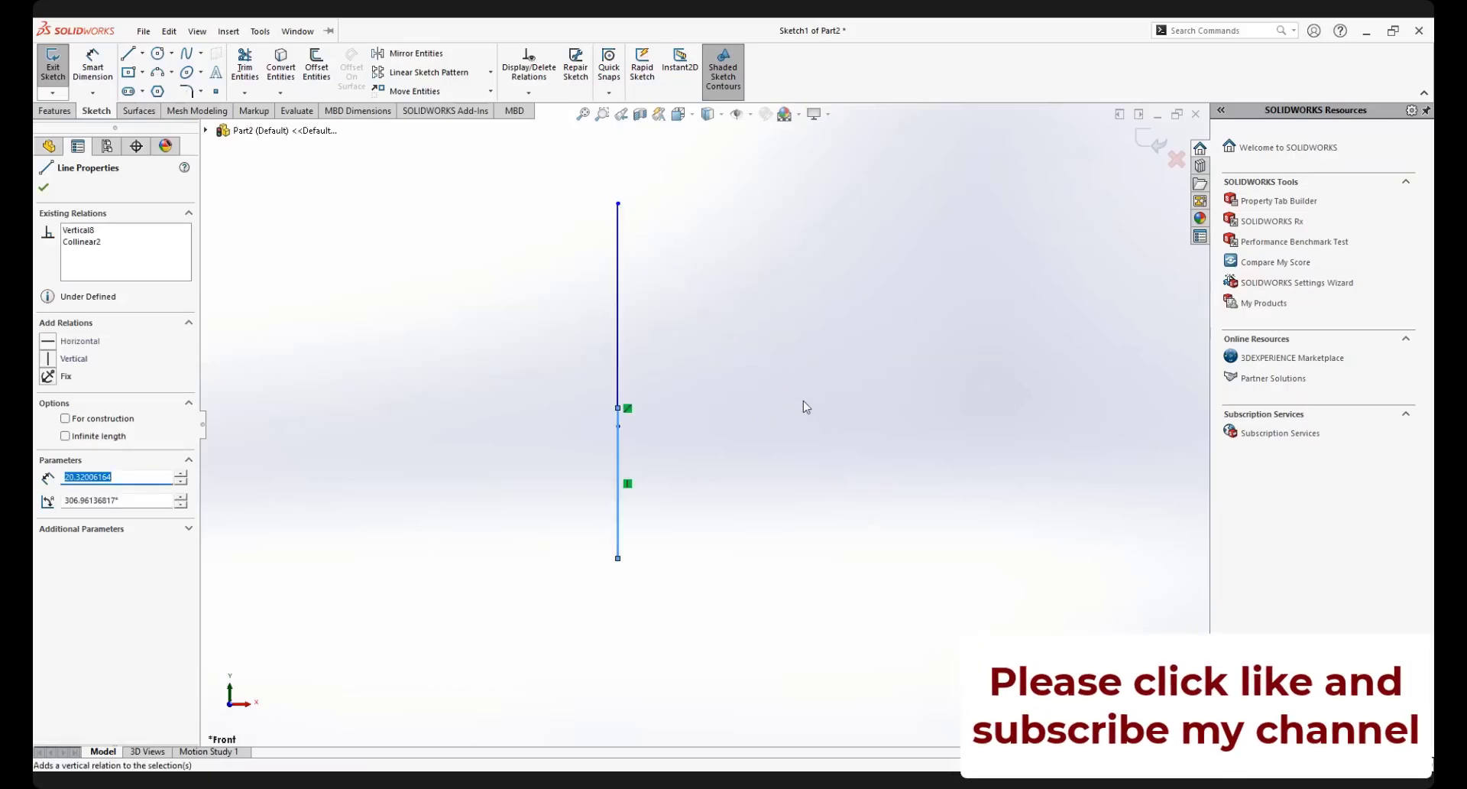
pyautogui.hotkey('ctrl', 'z')
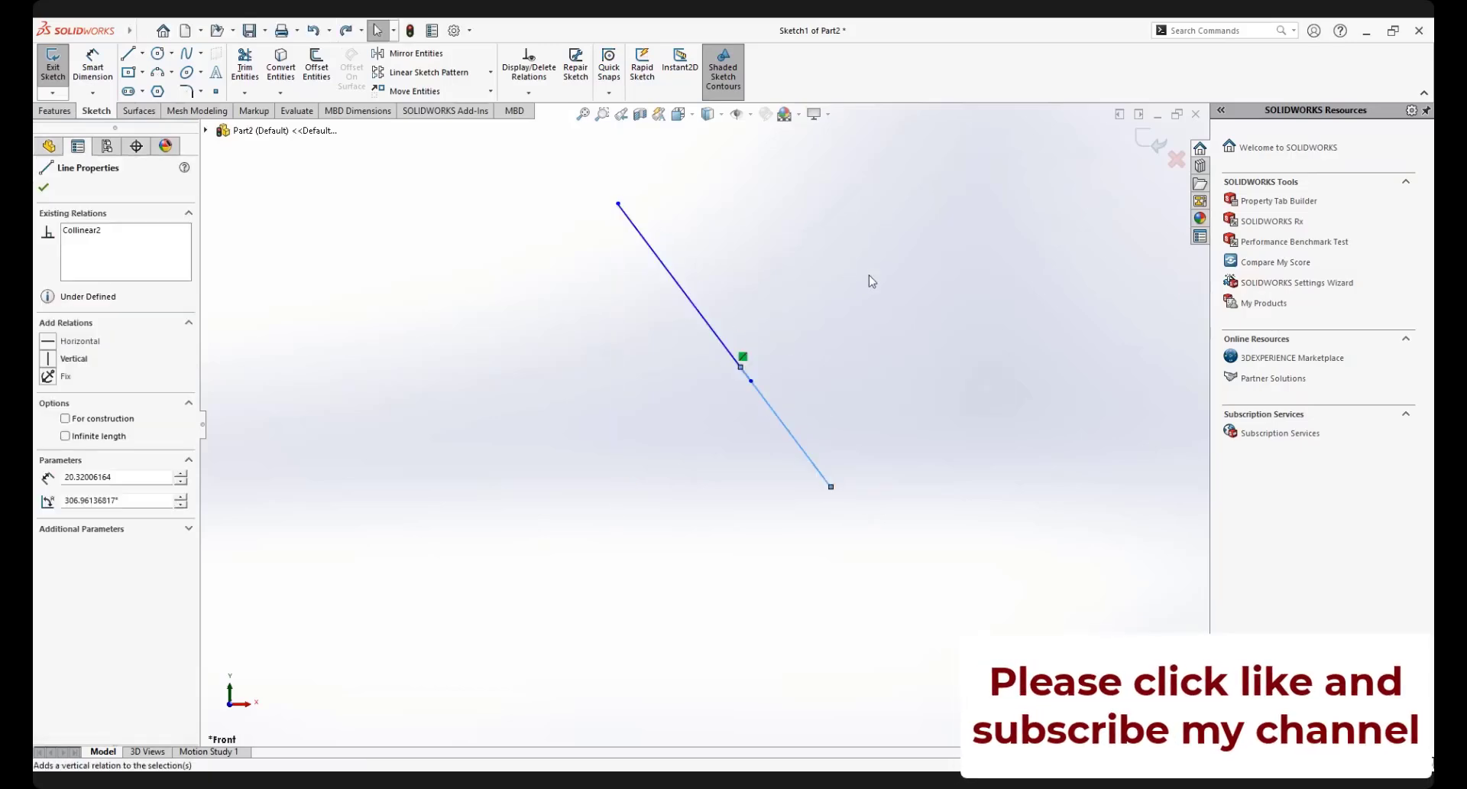
pyautogui.click(830, 394)
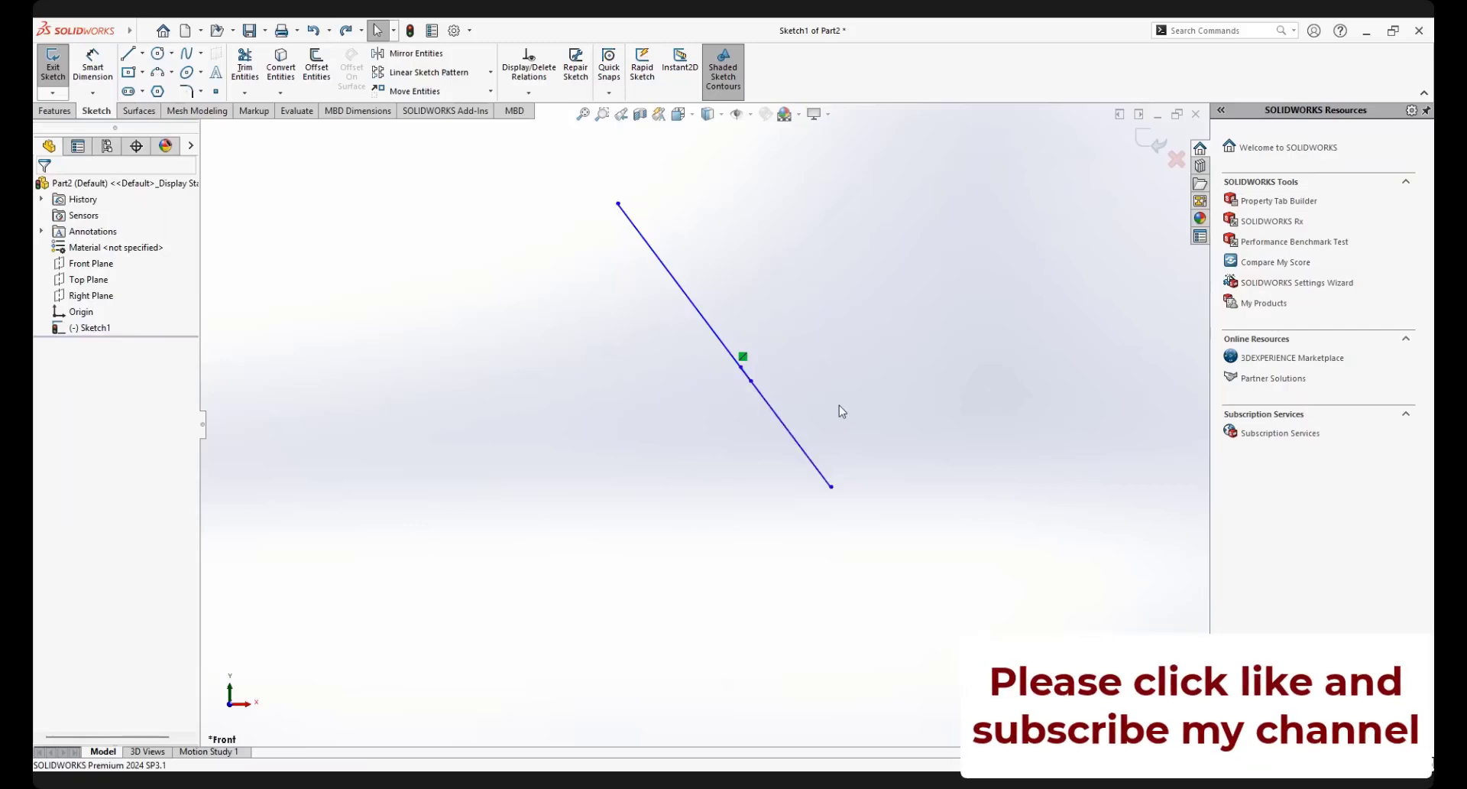
pyautogui.hotkey('ctrl', 'z')
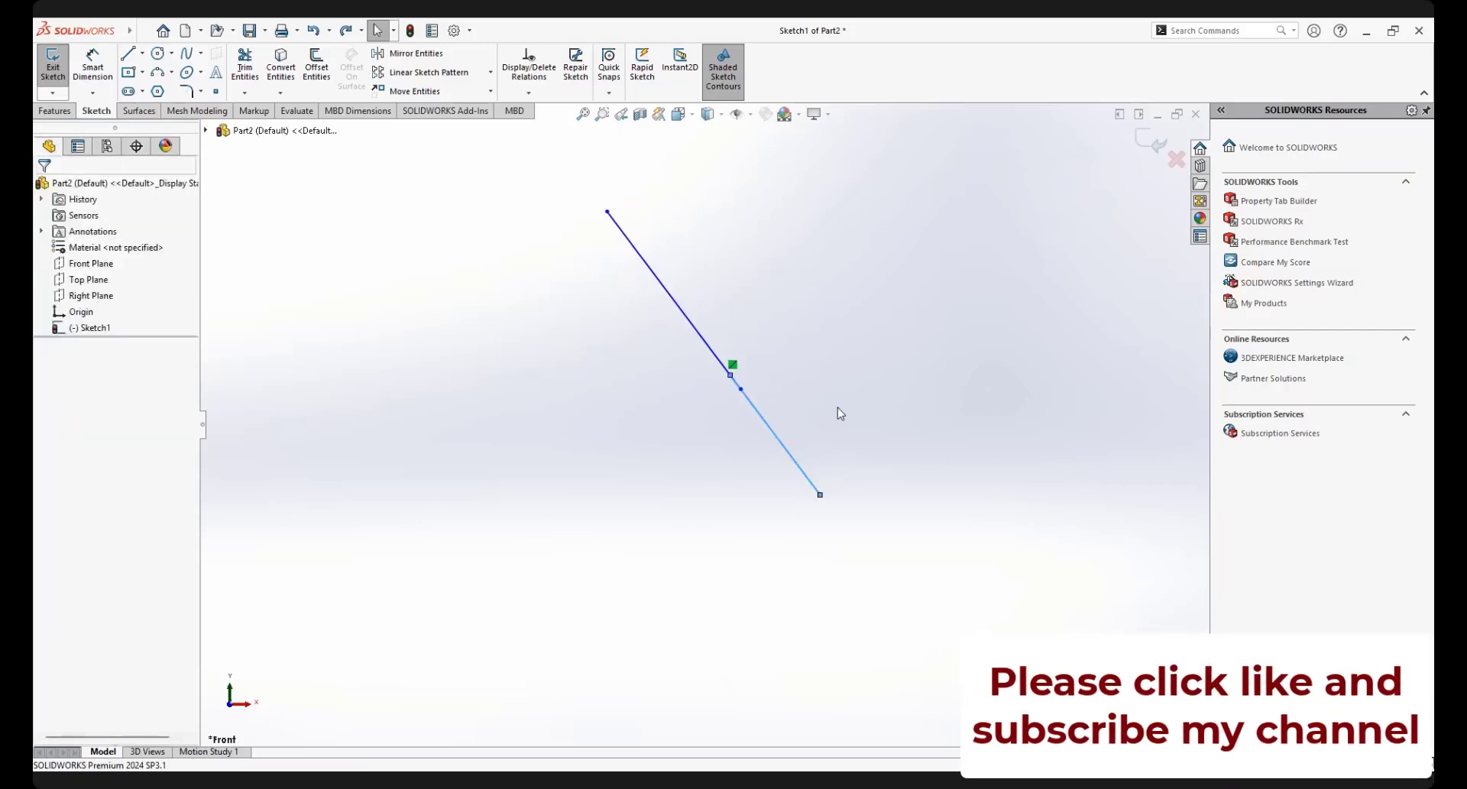
pyautogui.hotkey('ctrl', 'z')
# Move the shorter line's endpoints down and away from the longer line, leaving it about 18.5 mm long
pyautogui.moveTo(903, 308); pyautogui.dragTo(1023, 513)
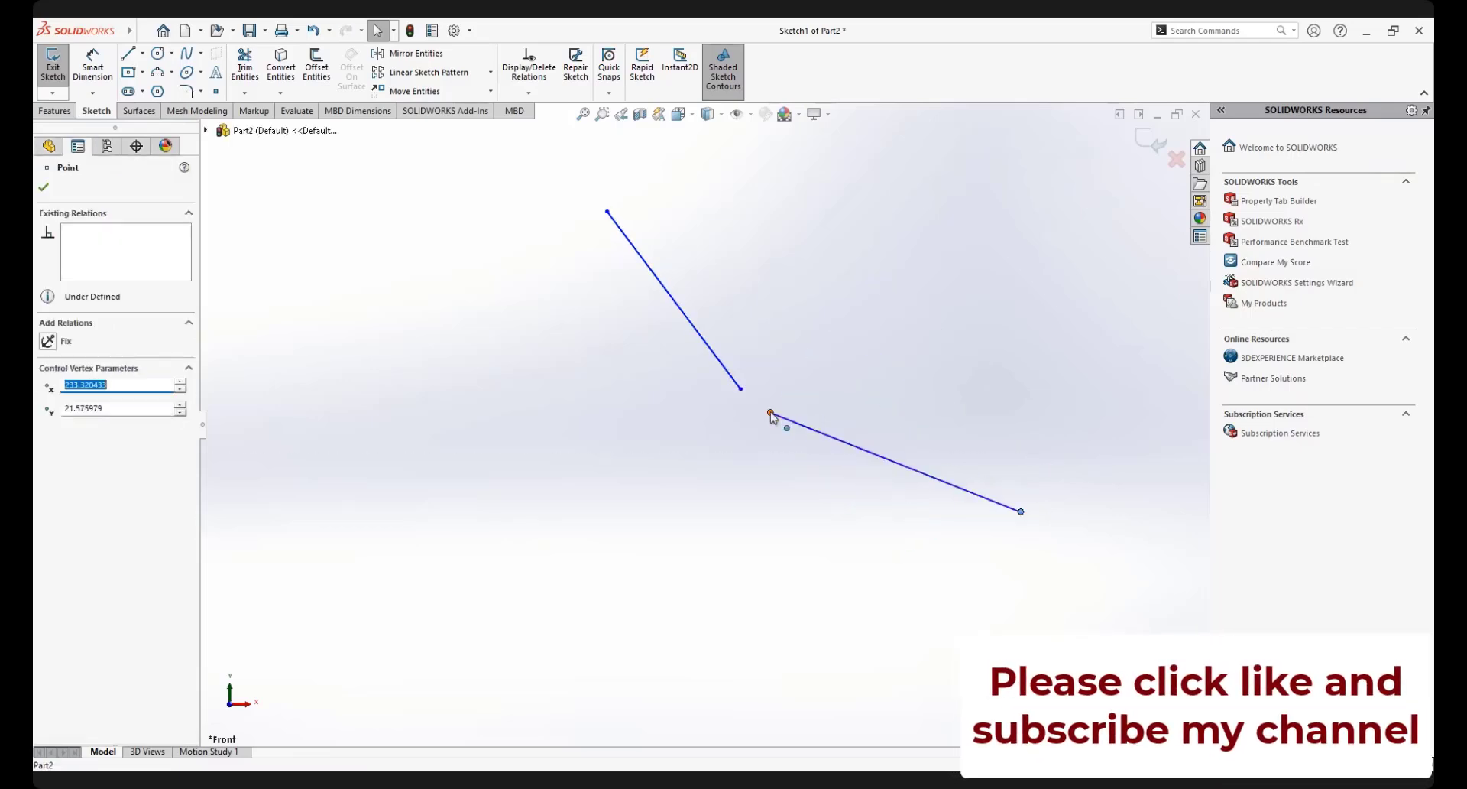
pyautogui.moveTo(772, 415); pyautogui.dragTo(887, 485)
pyautogui.click(884, 558)
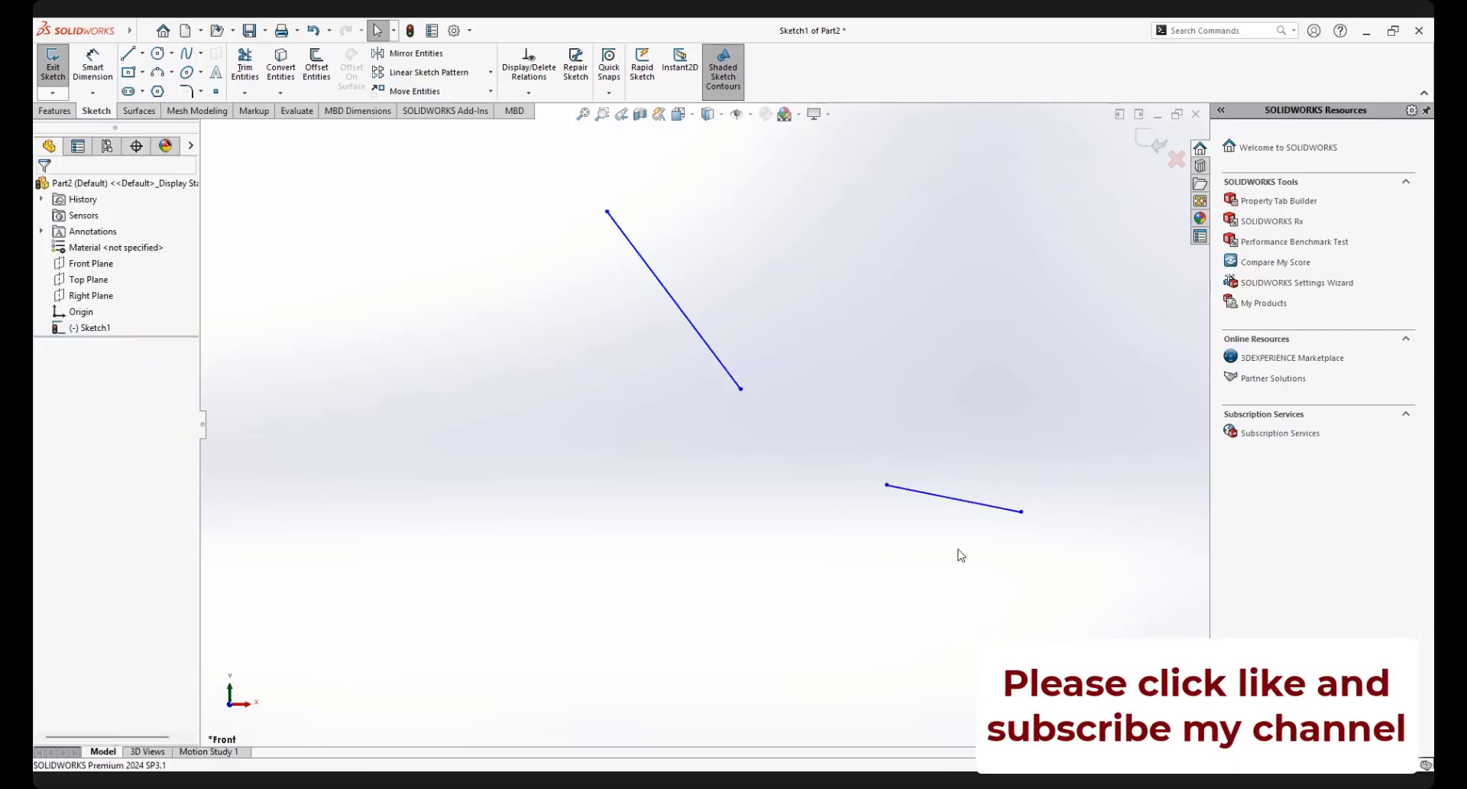
# Make the repositioned shorter line collinear with the longer slanted line
pyautogui.click(972, 502)
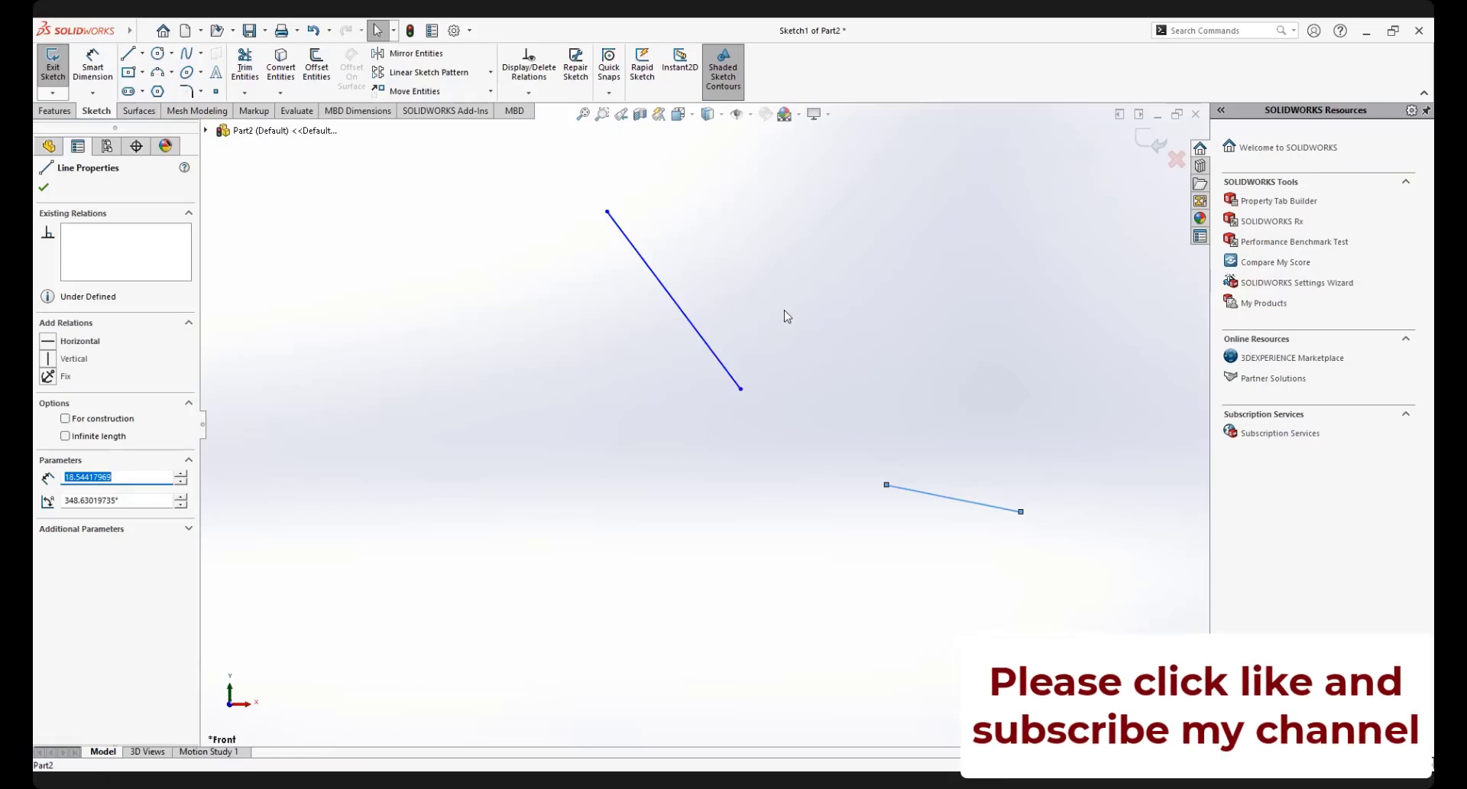
pyautogui.keyDown('ctrl'); pyautogui.click(698, 334); pyautogui.keyUp('ctrl')
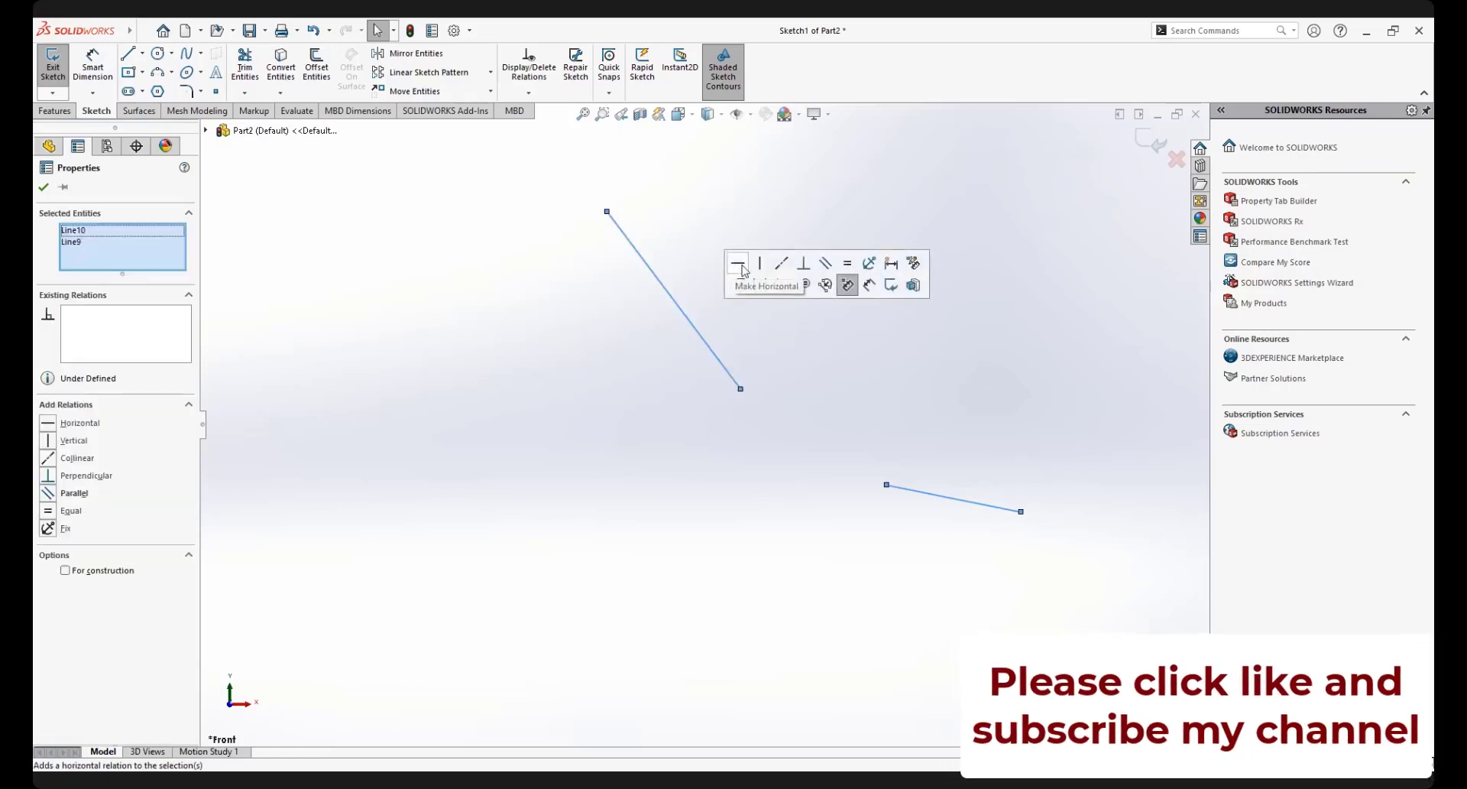
pyautogui.click(780, 271)
pyautogui.click(872, 377)
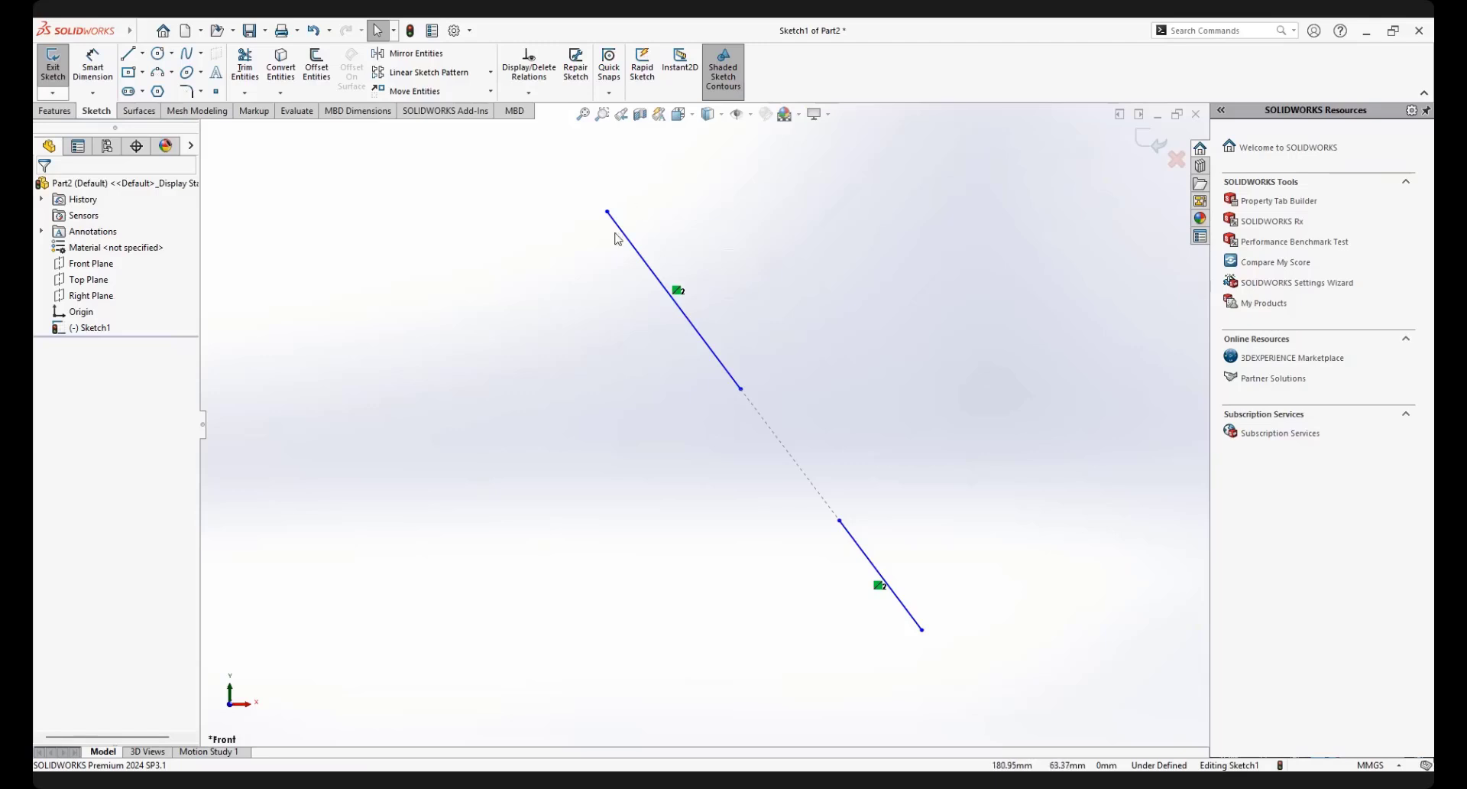
# Swing the longer line by its upper endpoint to test the collinear relation, and undo both the move and the relation
pyautogui.moveTo(607, 213); pyautogui.dragTo(454, 302)
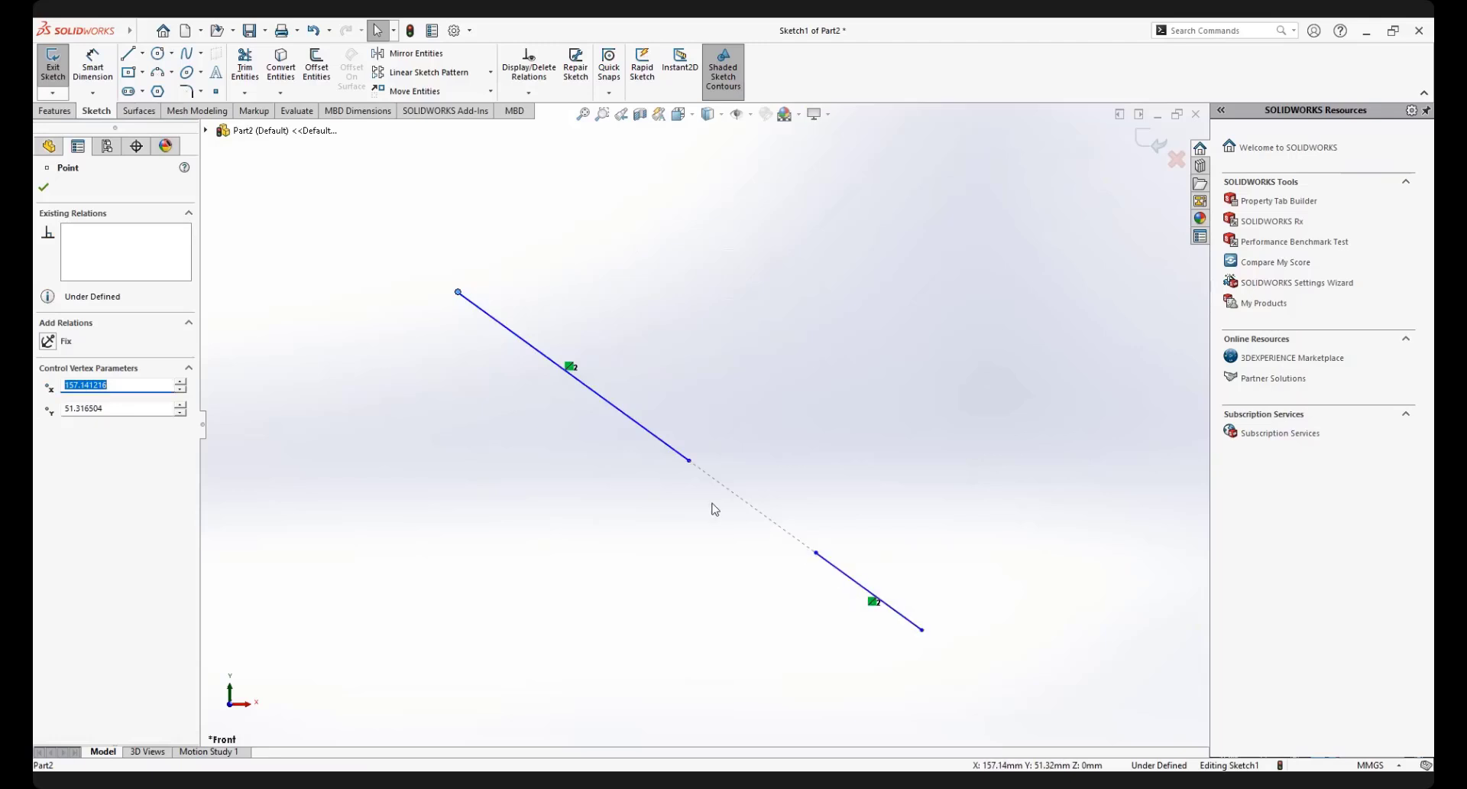
pyautogui.press('Escape')
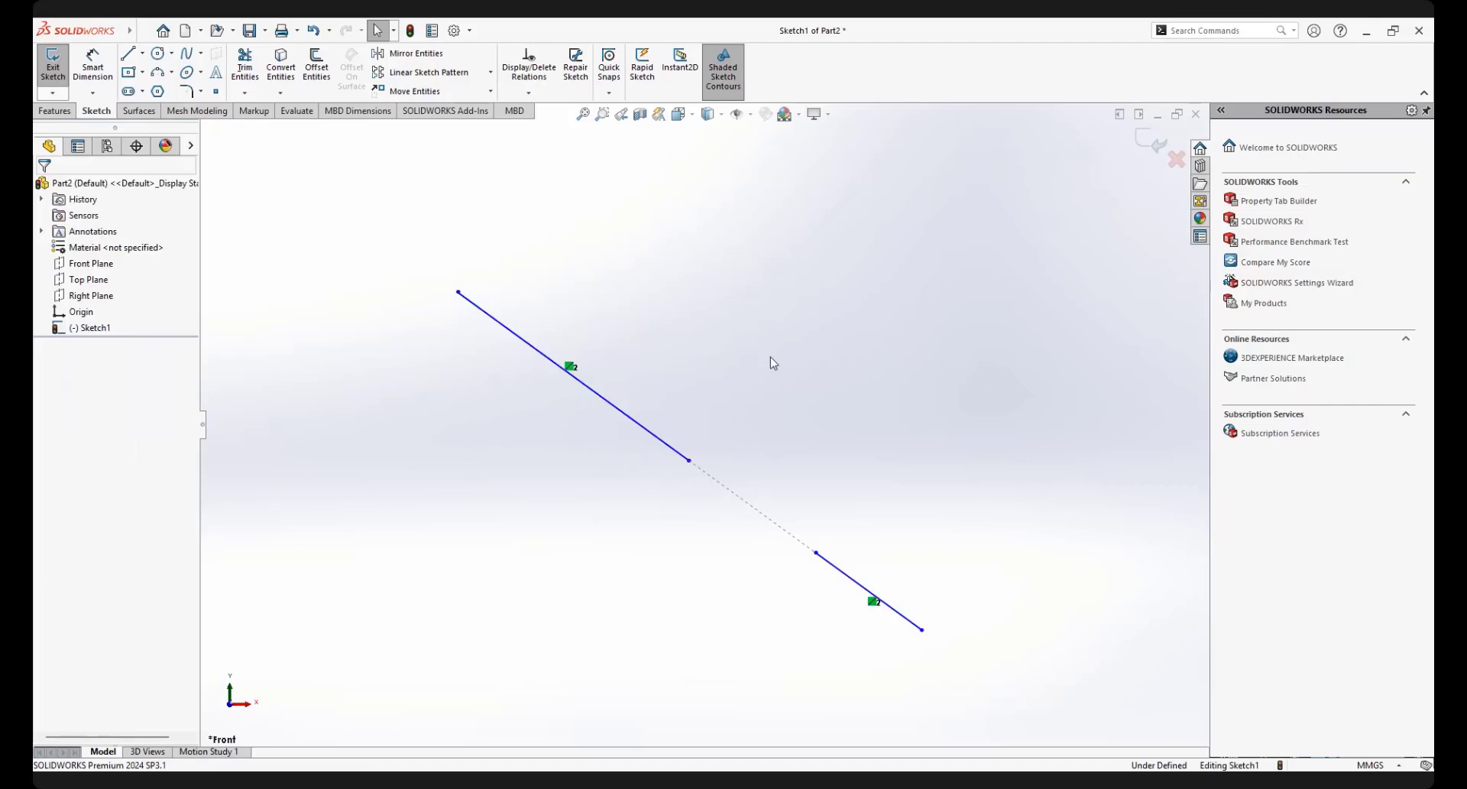
pyautogui.hotkey('ctrl', 'z')
pyautogui.hotkey('ctrl', 'z')
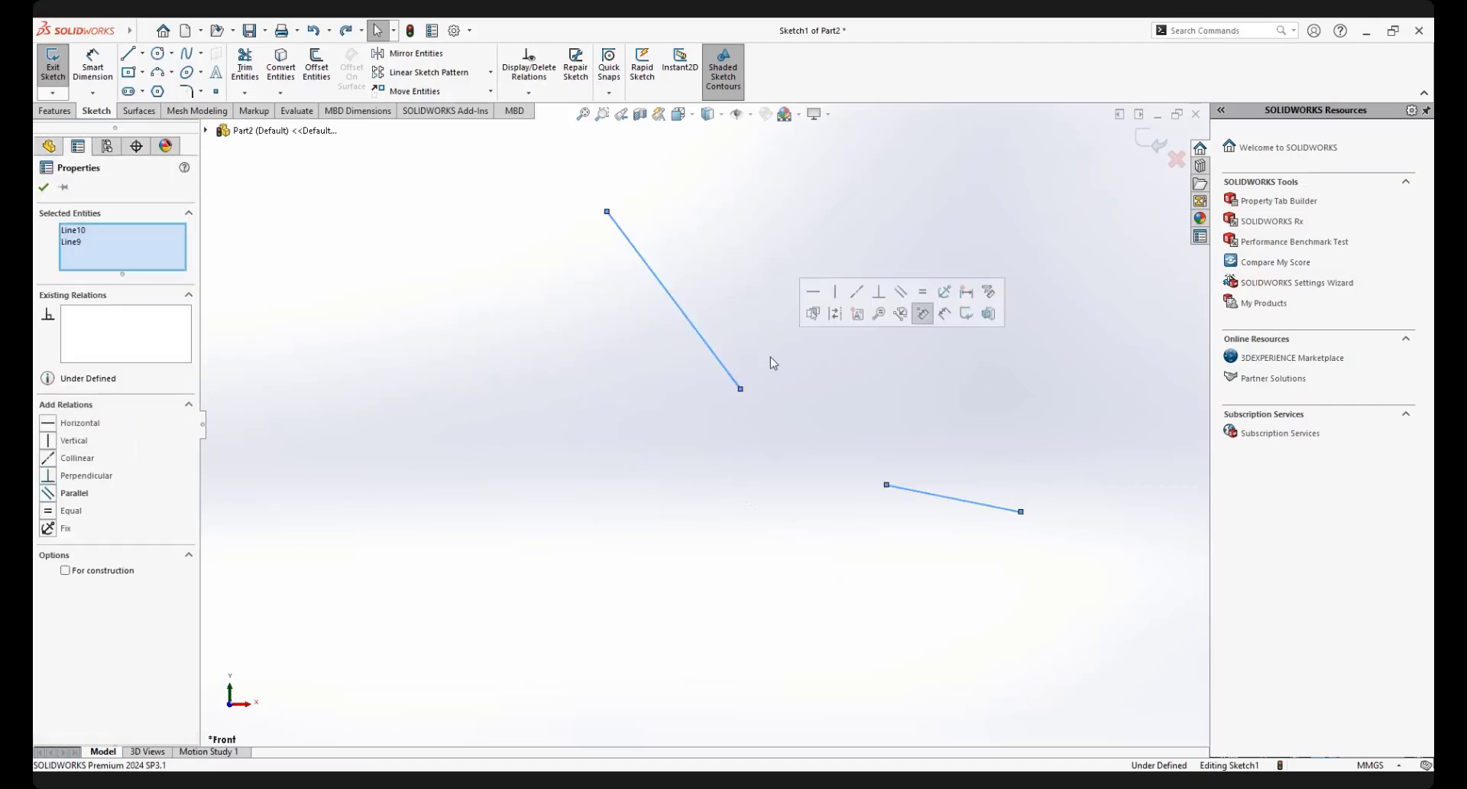
pyautogui.click(922, 417)
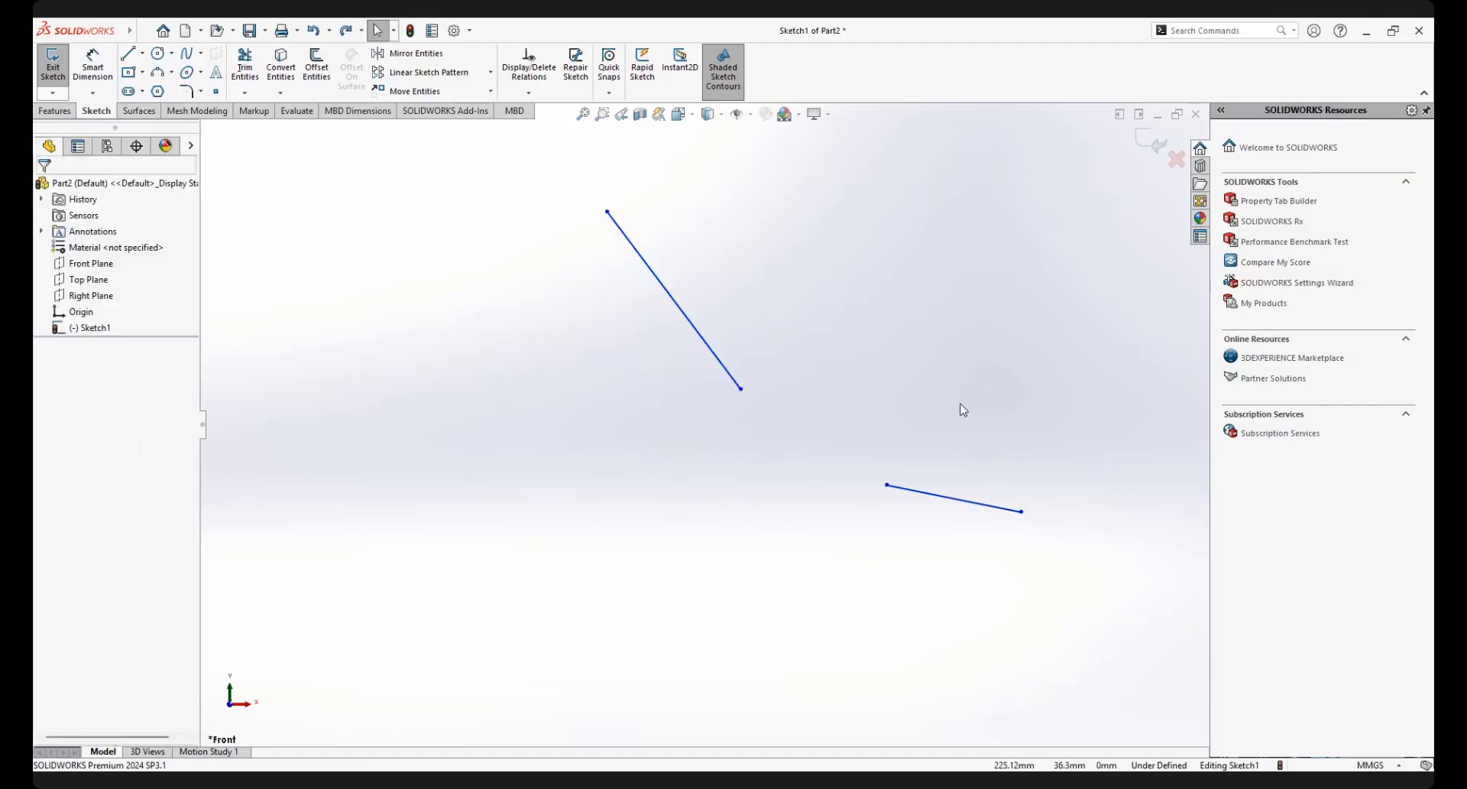
# Make the two loose lines perpendicular and move the longer line's endpoints to test the relation
pyautogui.click(950, 504)
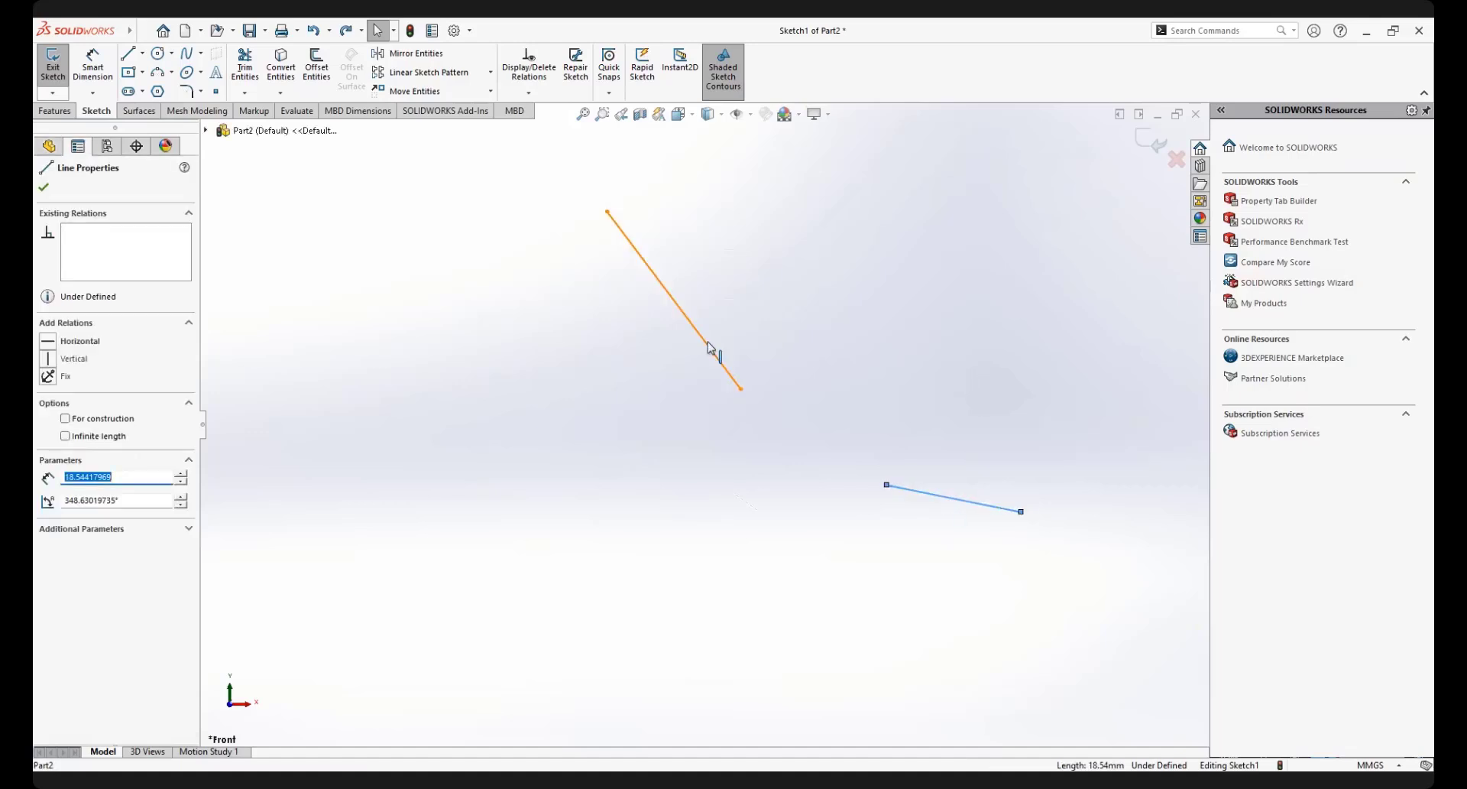
pyautogui.keyDown('ctrl'); pyautogui.click(711, 348); pyautogui.keyUp('ctrl')
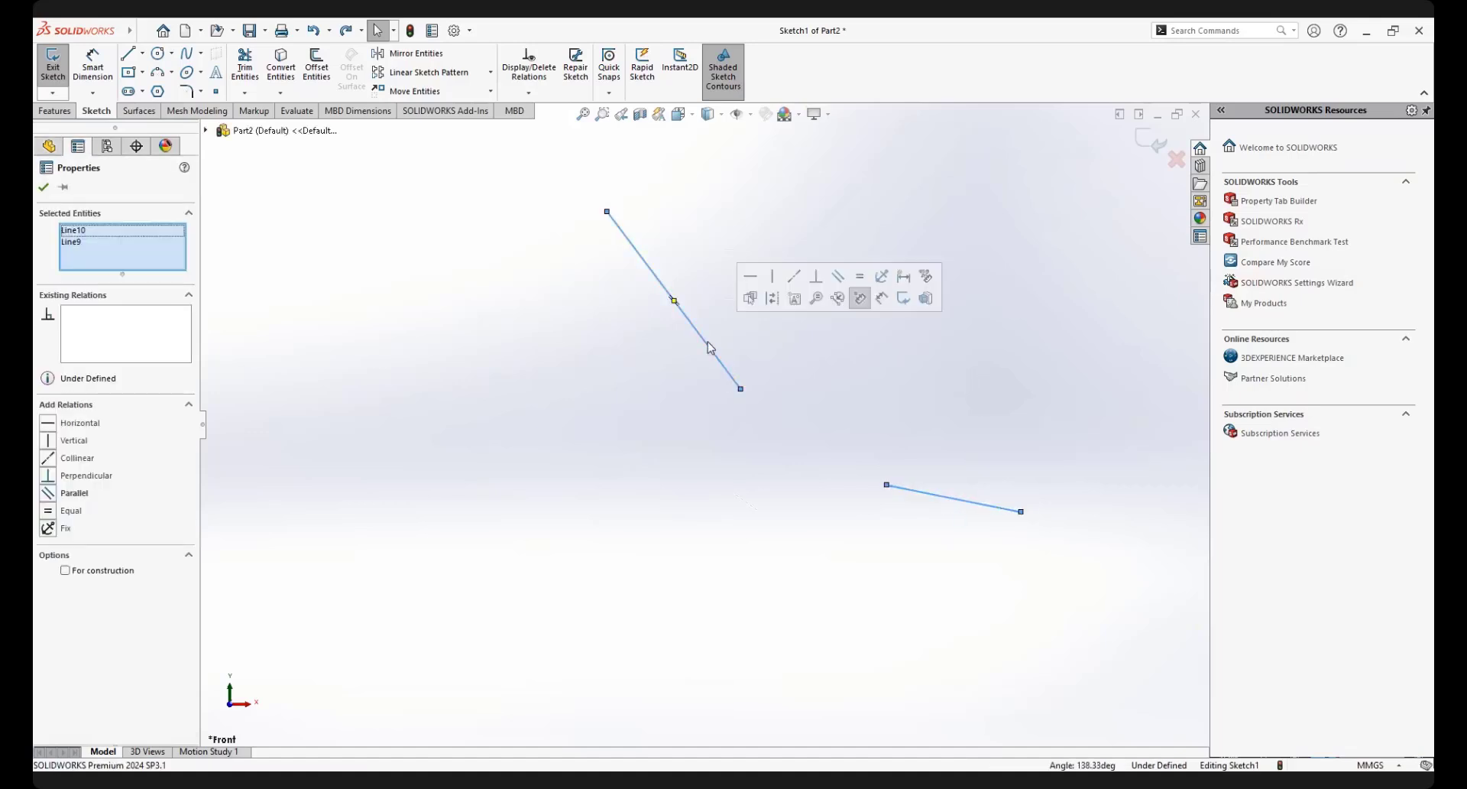
pyautogui.click(818, 280)
pyautogui.click(841, 504)
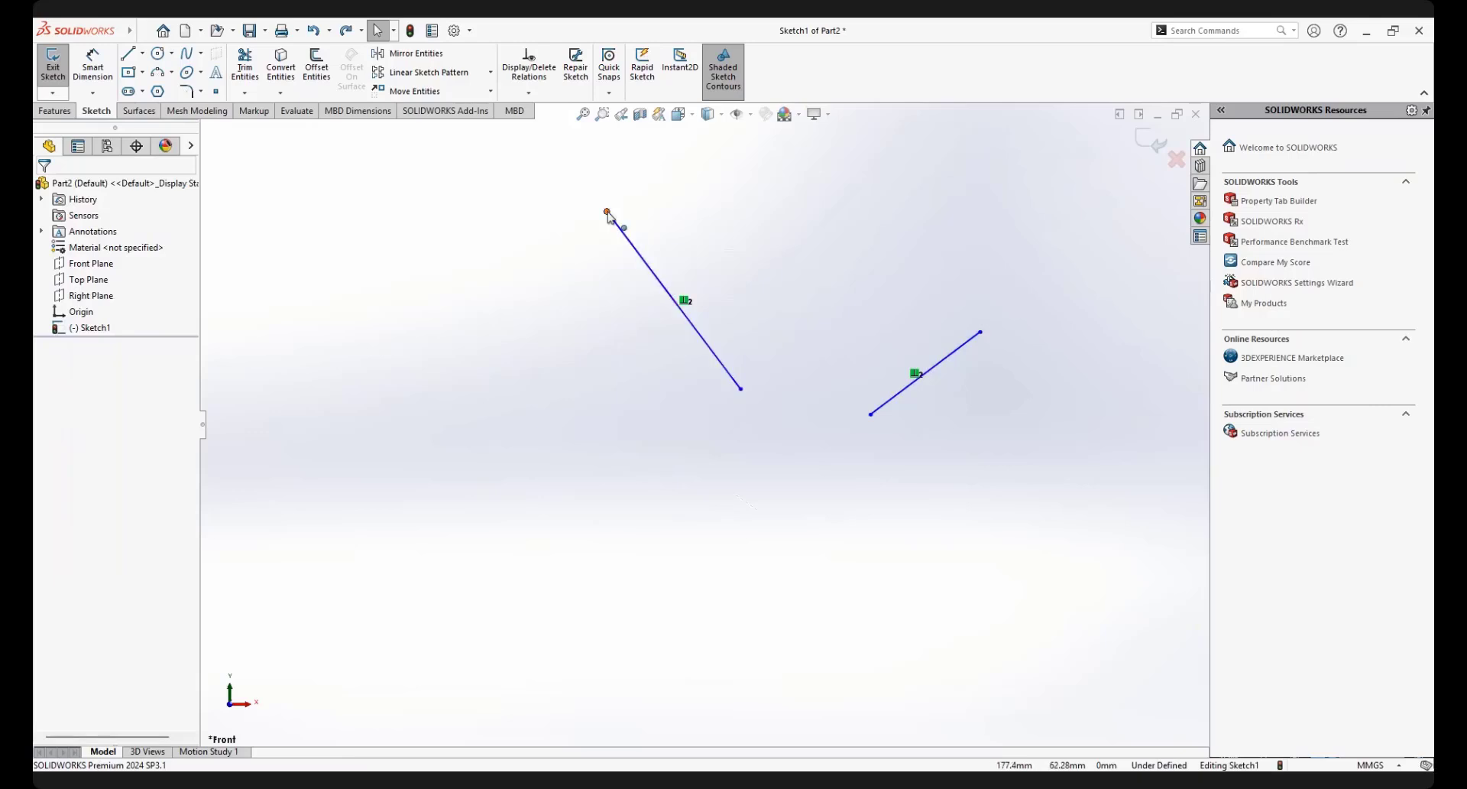
pyautogui.moveTo(609, 213); pyautogui.dragTo(584, 237)
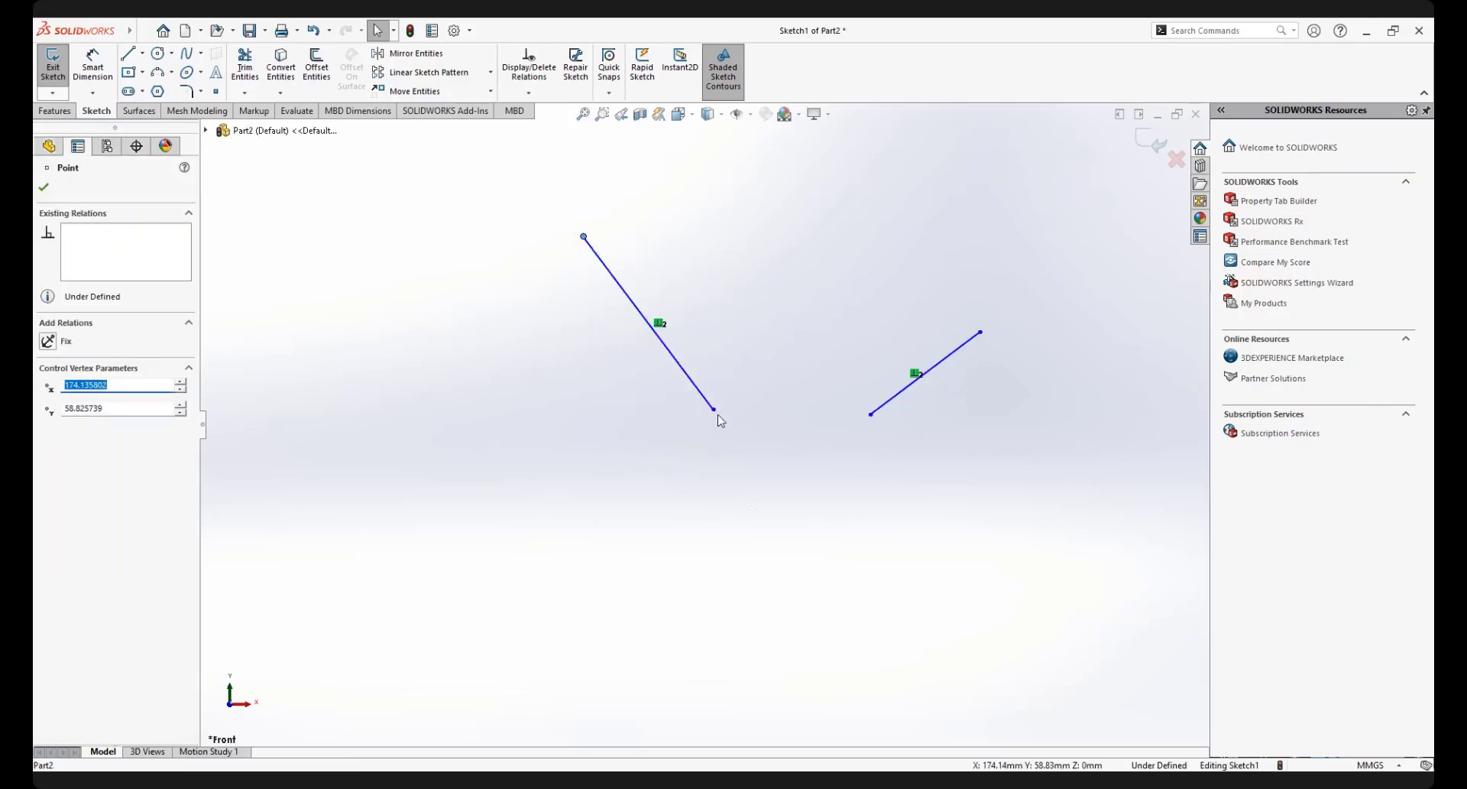
pyautogui.moveTo(762, 360); pyautogui.dragTo(731, 377)
# Try converting both perpendicular lines to construction geometry, and undo the conversion
pyautogui.click(861, 335)
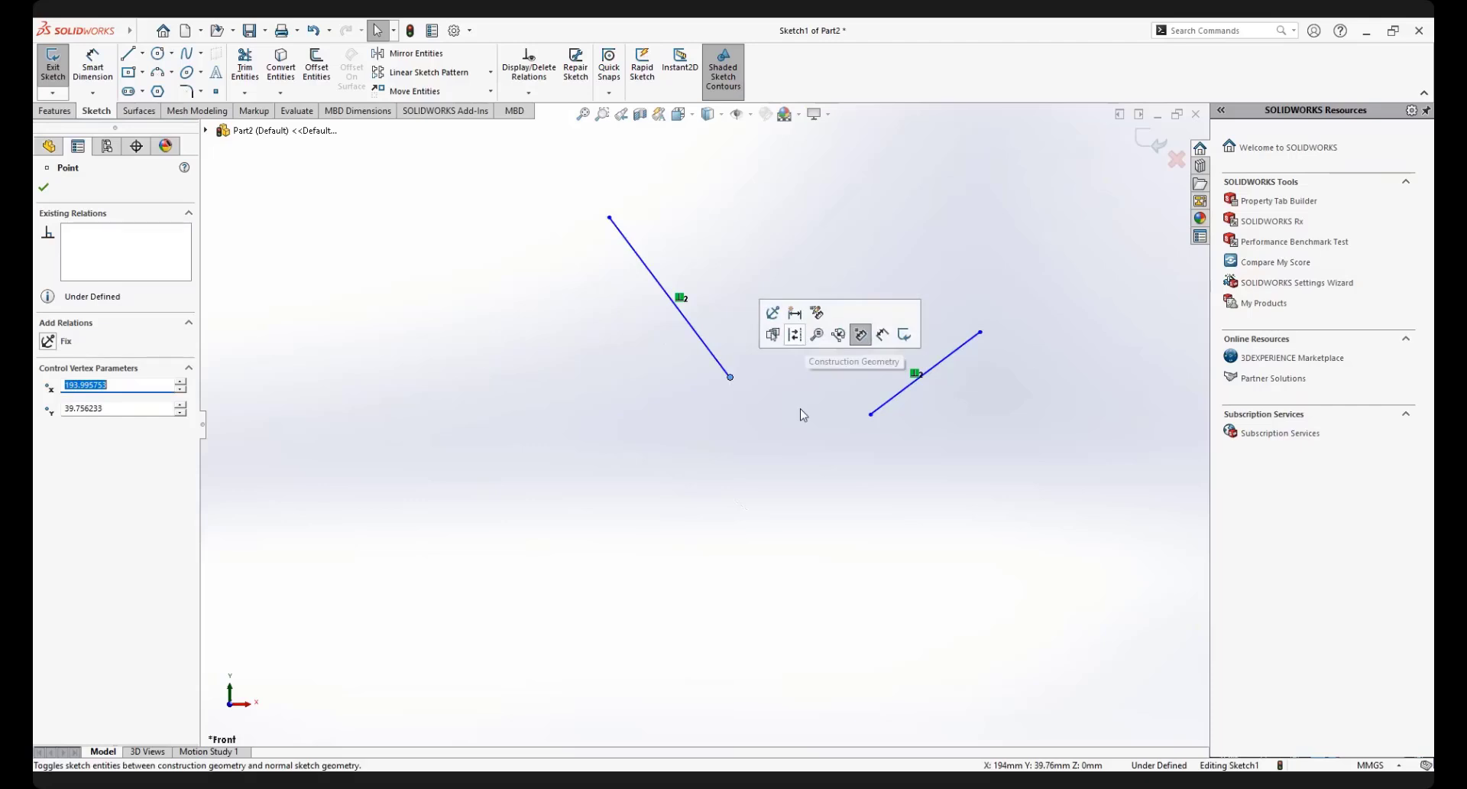
pyautogui.click(908, 387)
pyautogui.click(711, 342)
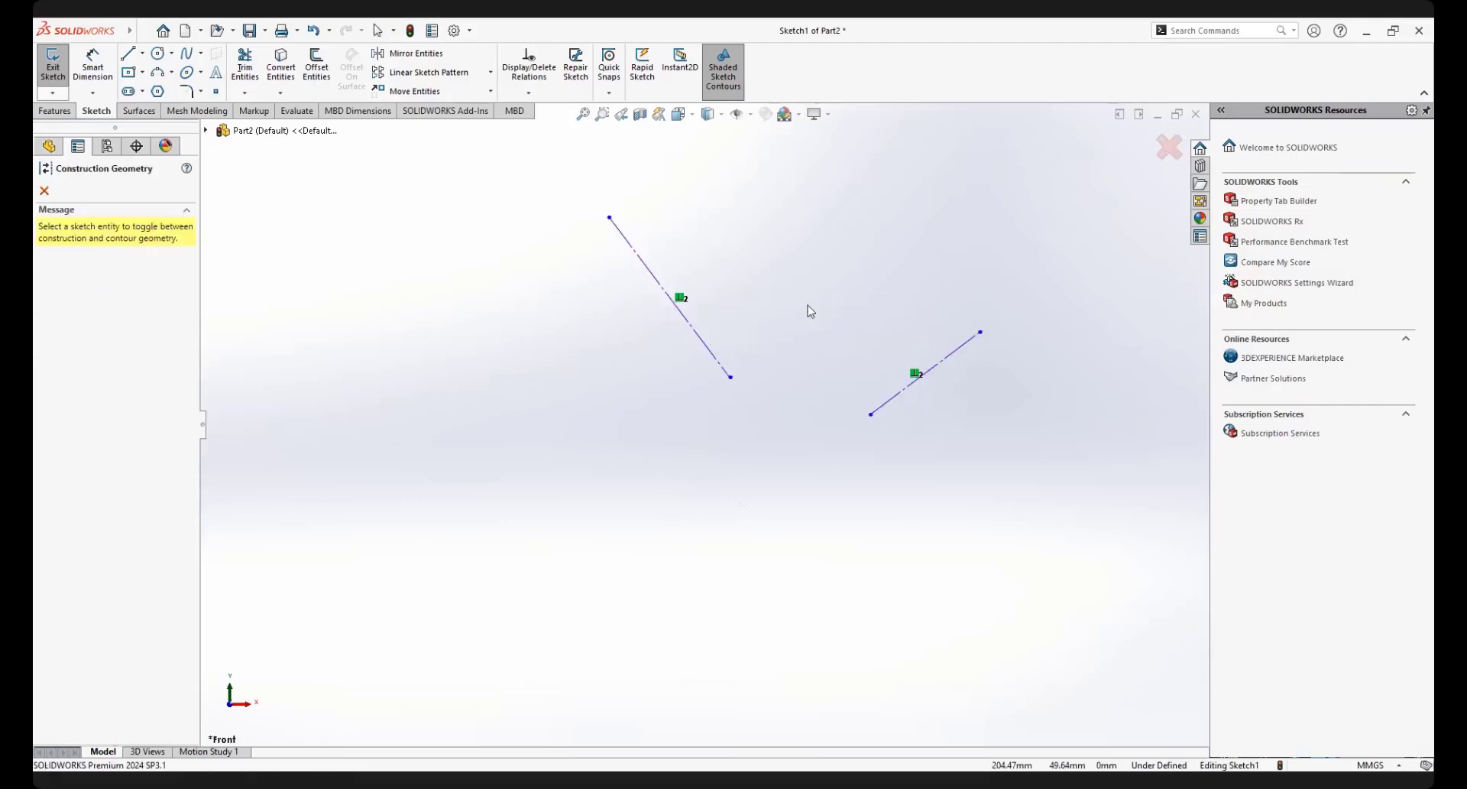
pyautogui.hotkey('ctrl', 'z')
pyautogui.hotkey('ctrl', 'z')
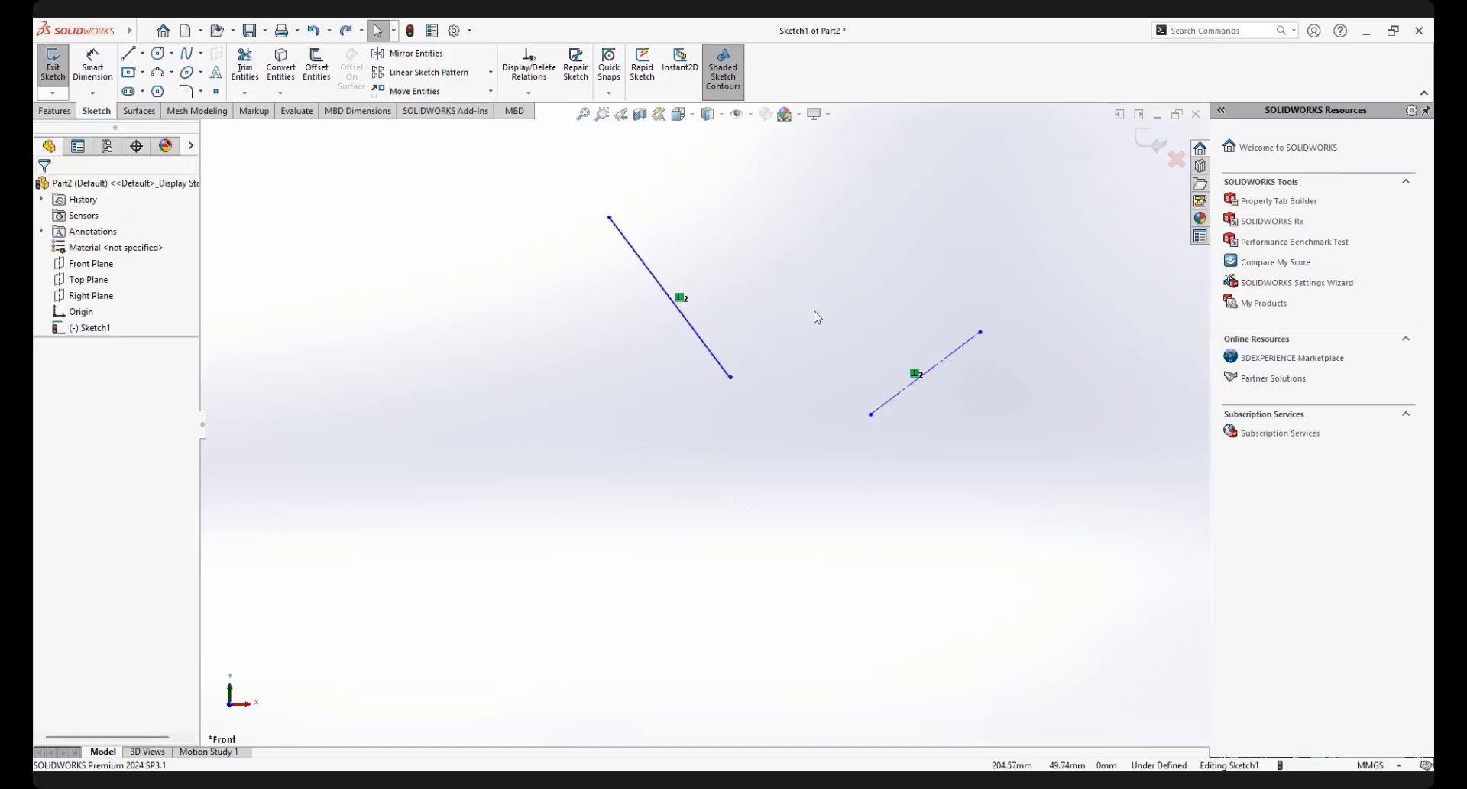
# Undo the longer line's endpoint moves and the perpendicular relation between the two lines
pyautogui.click(822, 453)
pyautogui.hotkey('ctrl', 'z')
pyautogui.hotkey('ctrl', 'z')
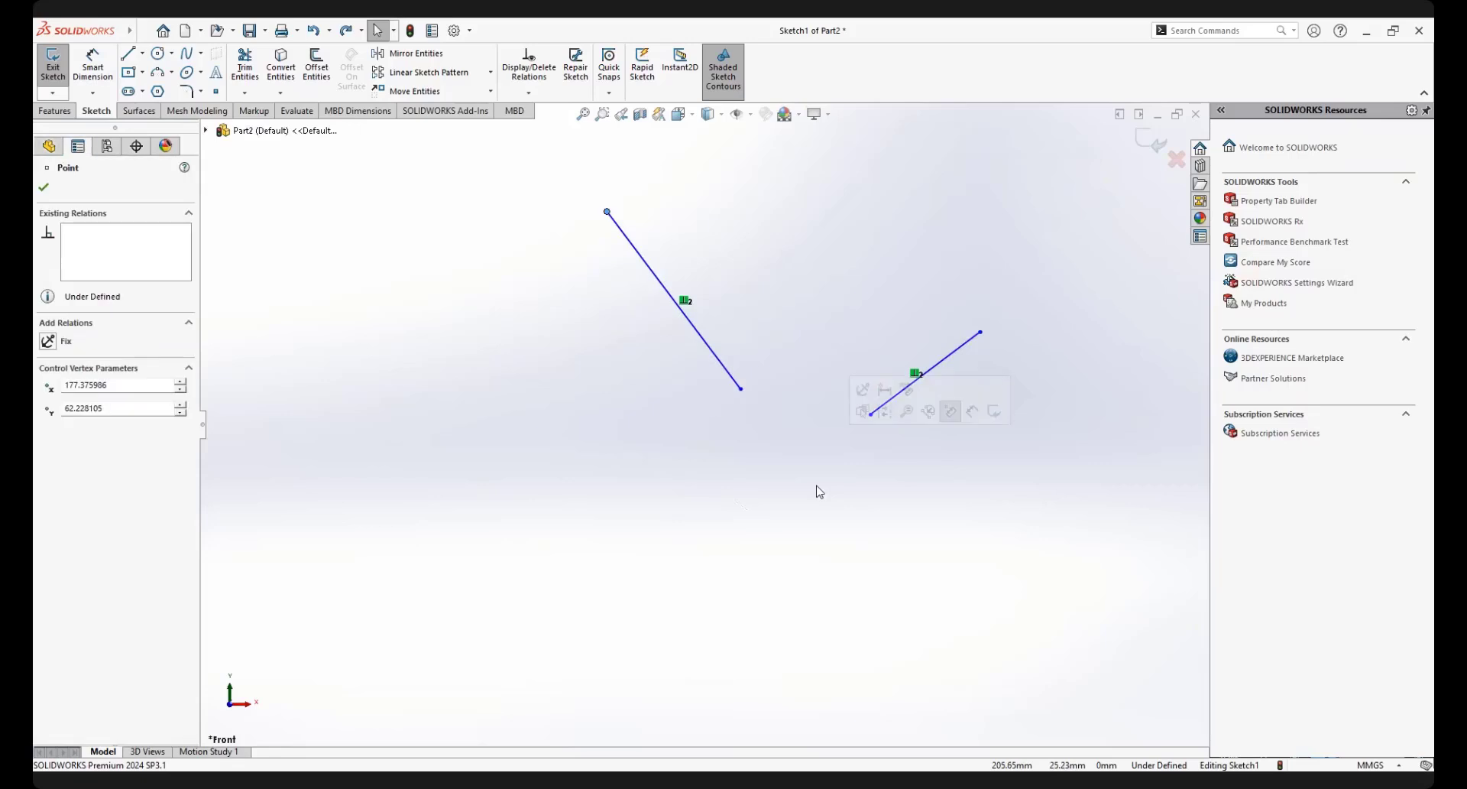
pyautogui.click(820, 491)
pyautogui.hotkey('ctrl', 'z')
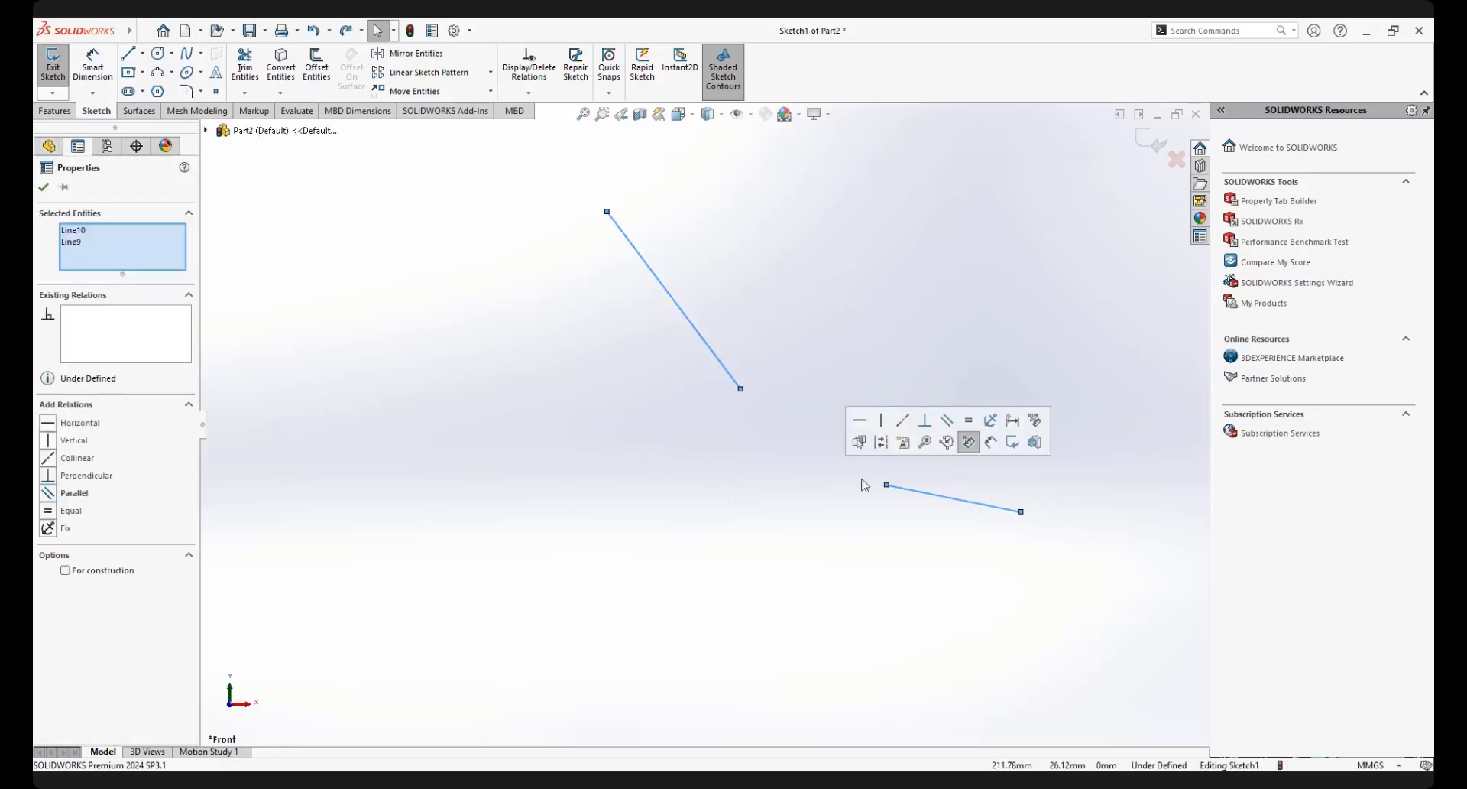
pyautogui.click(869, 272)
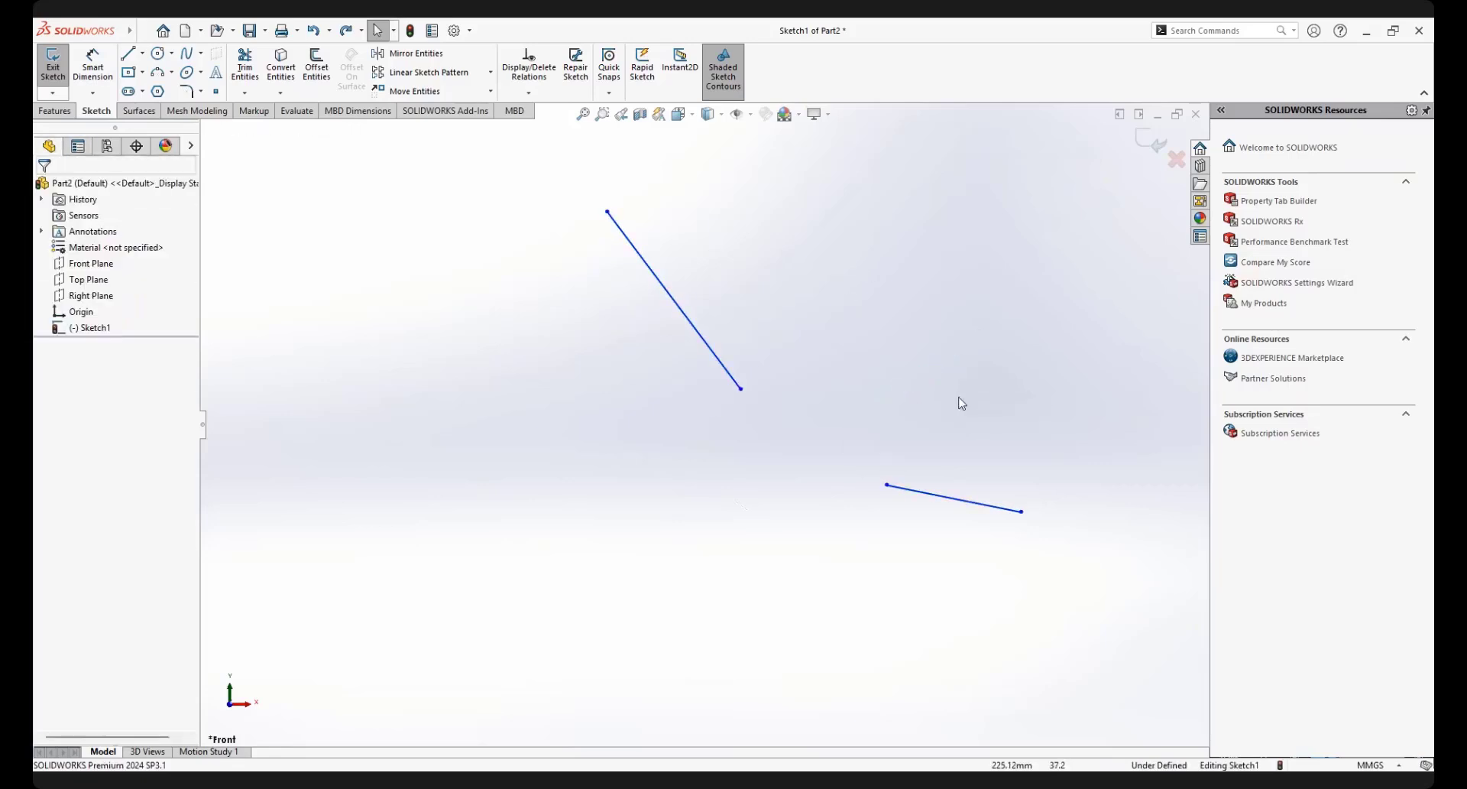
# Try a horizontal relation on both loose lines, and undo it
pyautogui.click(946, 499)
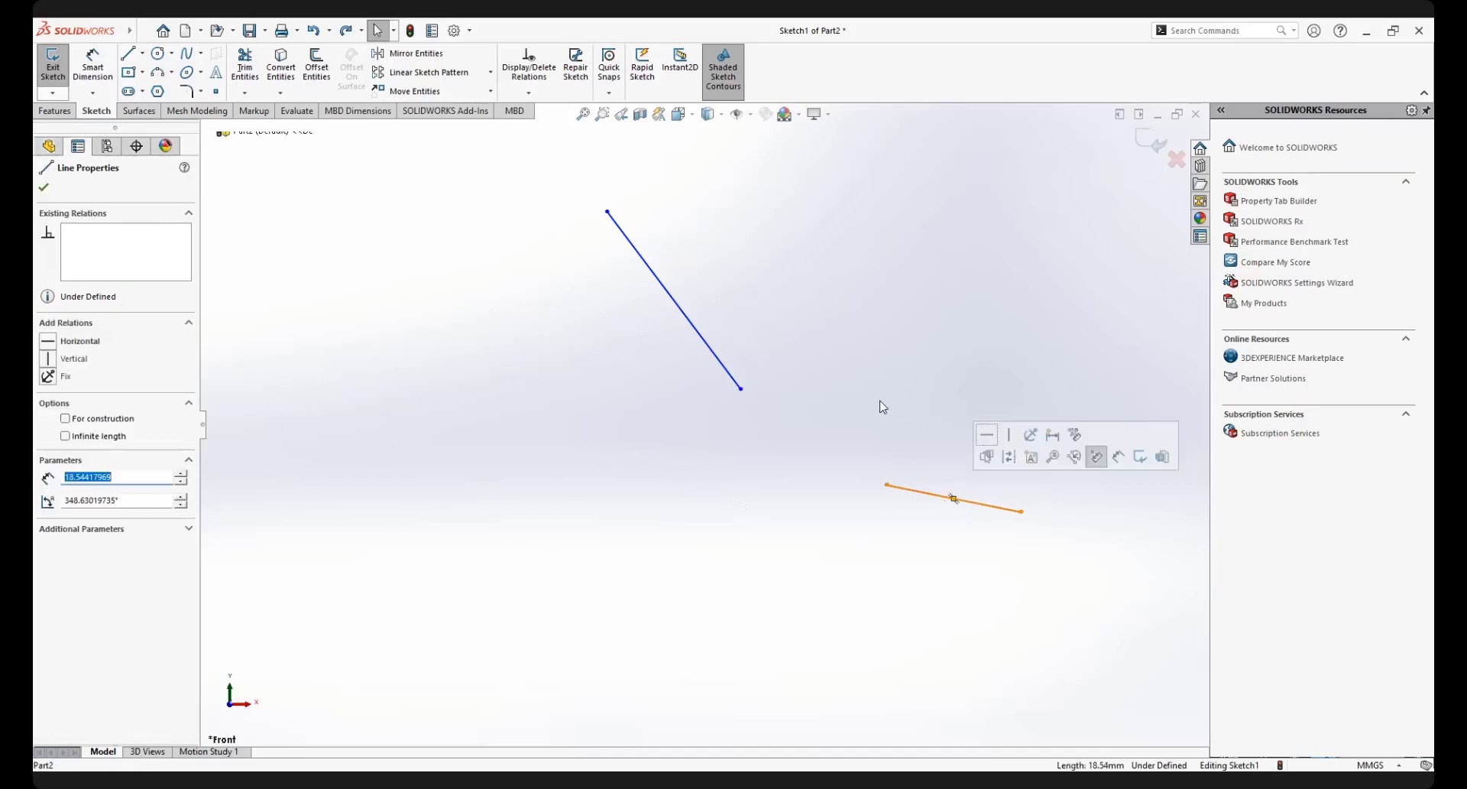
pyautogui.keyDown('ctrl'); pyautogui.click(693, 333); pyautogui.keyUp('ctrl')
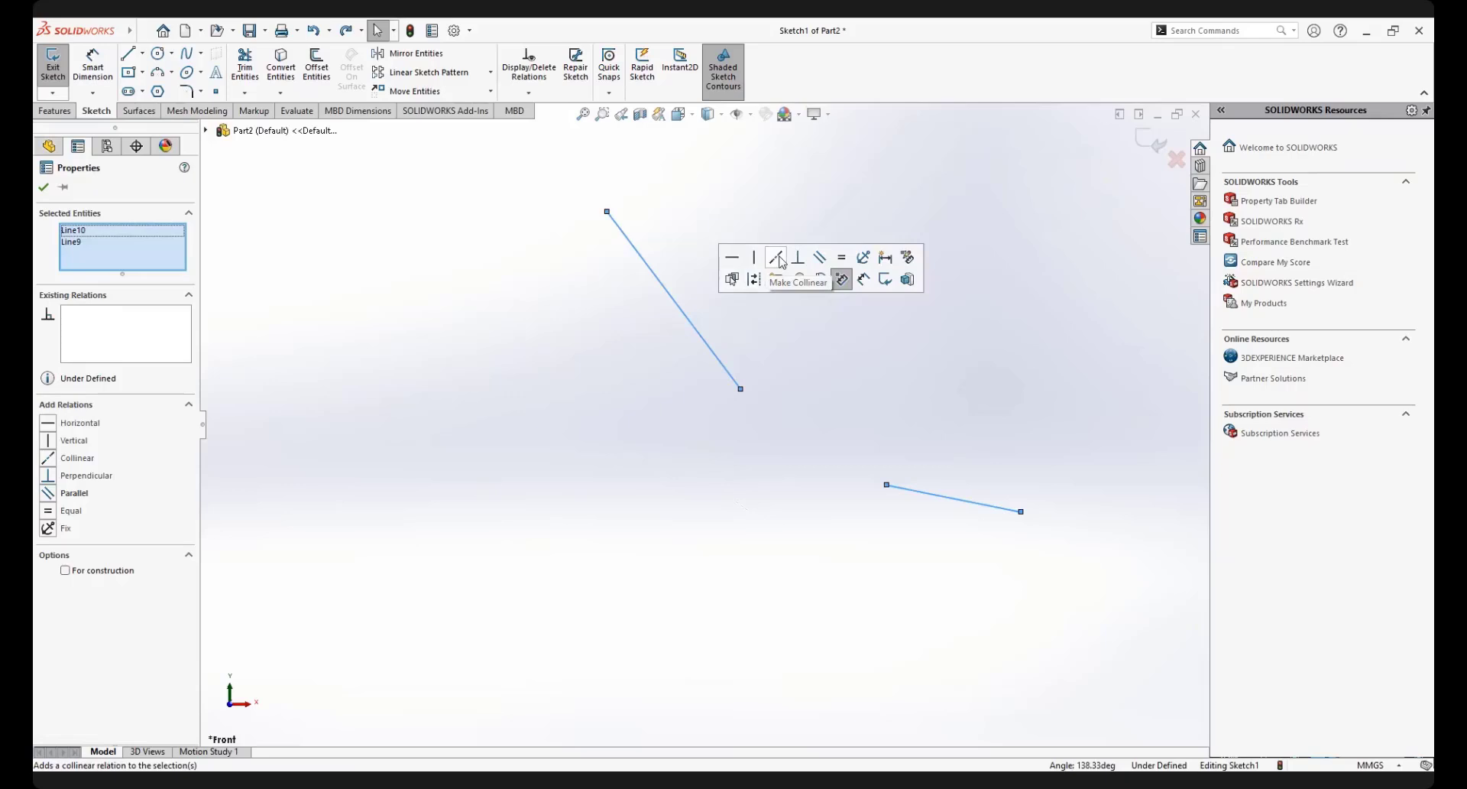
pyautogui.click(732, 259)
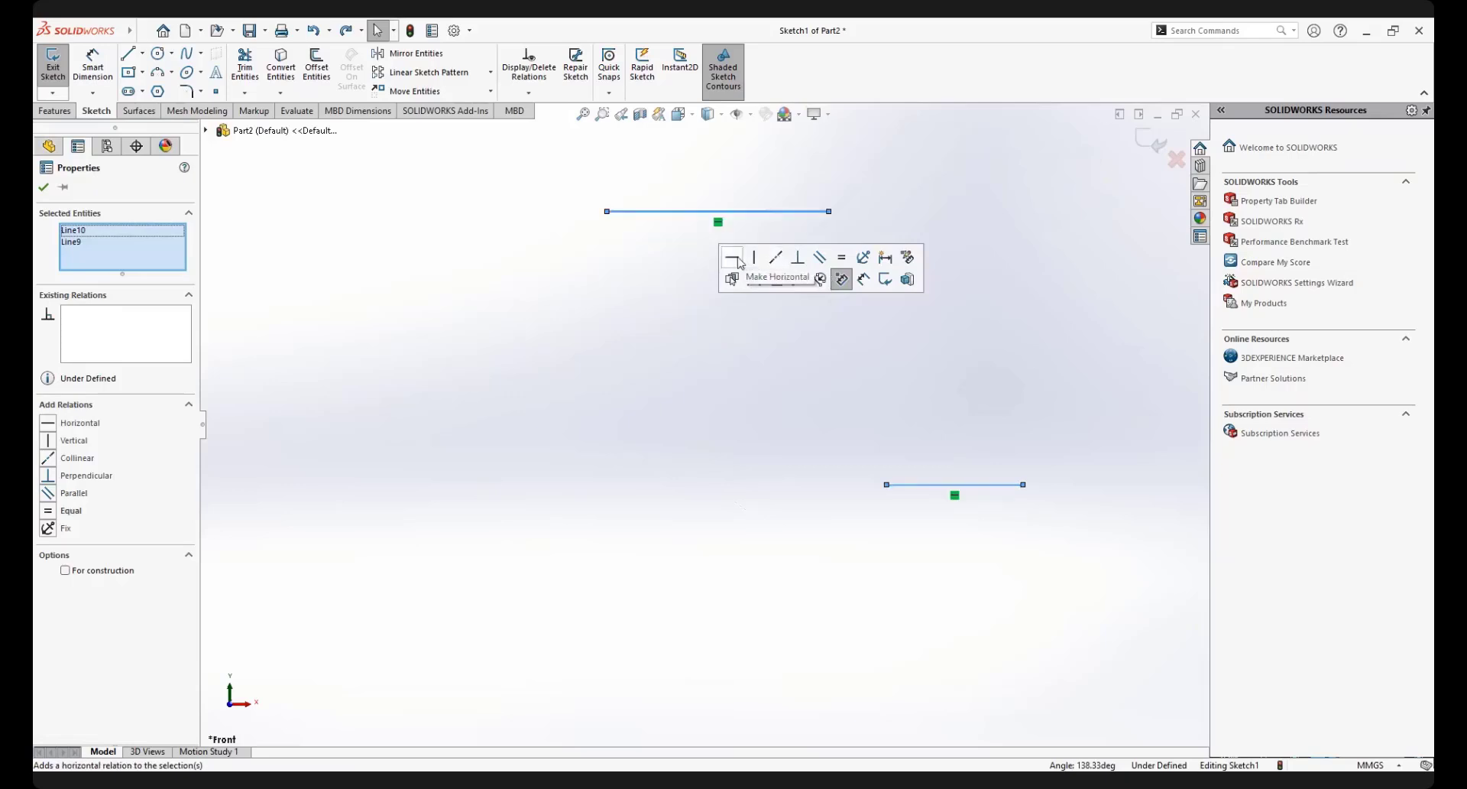
pyautogui.hotkey('ctrl', 'z')
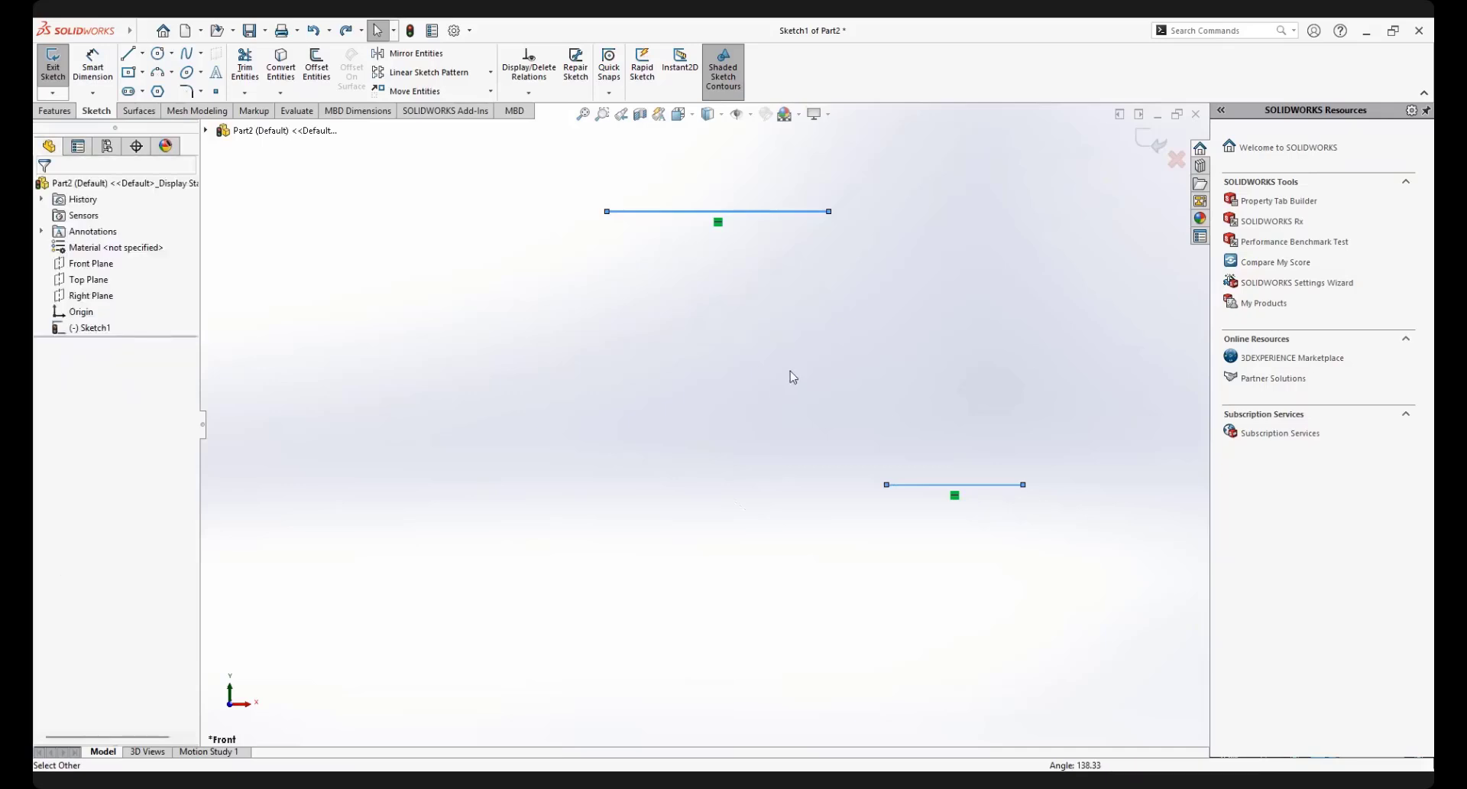
pyautogui.click(946, 350)
# Try a vertical relation on both loose lines, and undo it
pyautogui.click(942, 501)
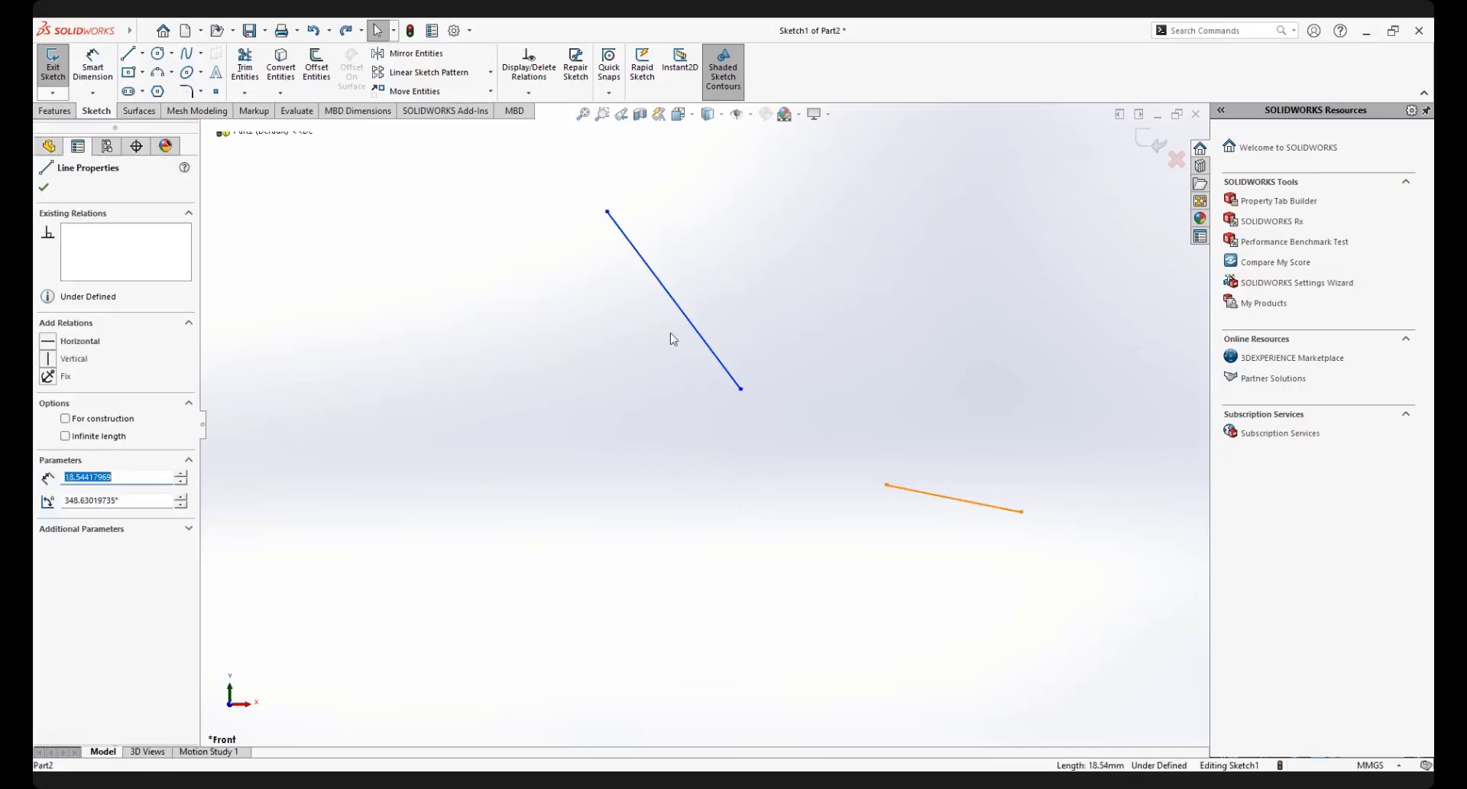
pyautogui.keyDown('ctrl'); pyautogui.click(684, 317); pyautogui.keyUp('ctrl')
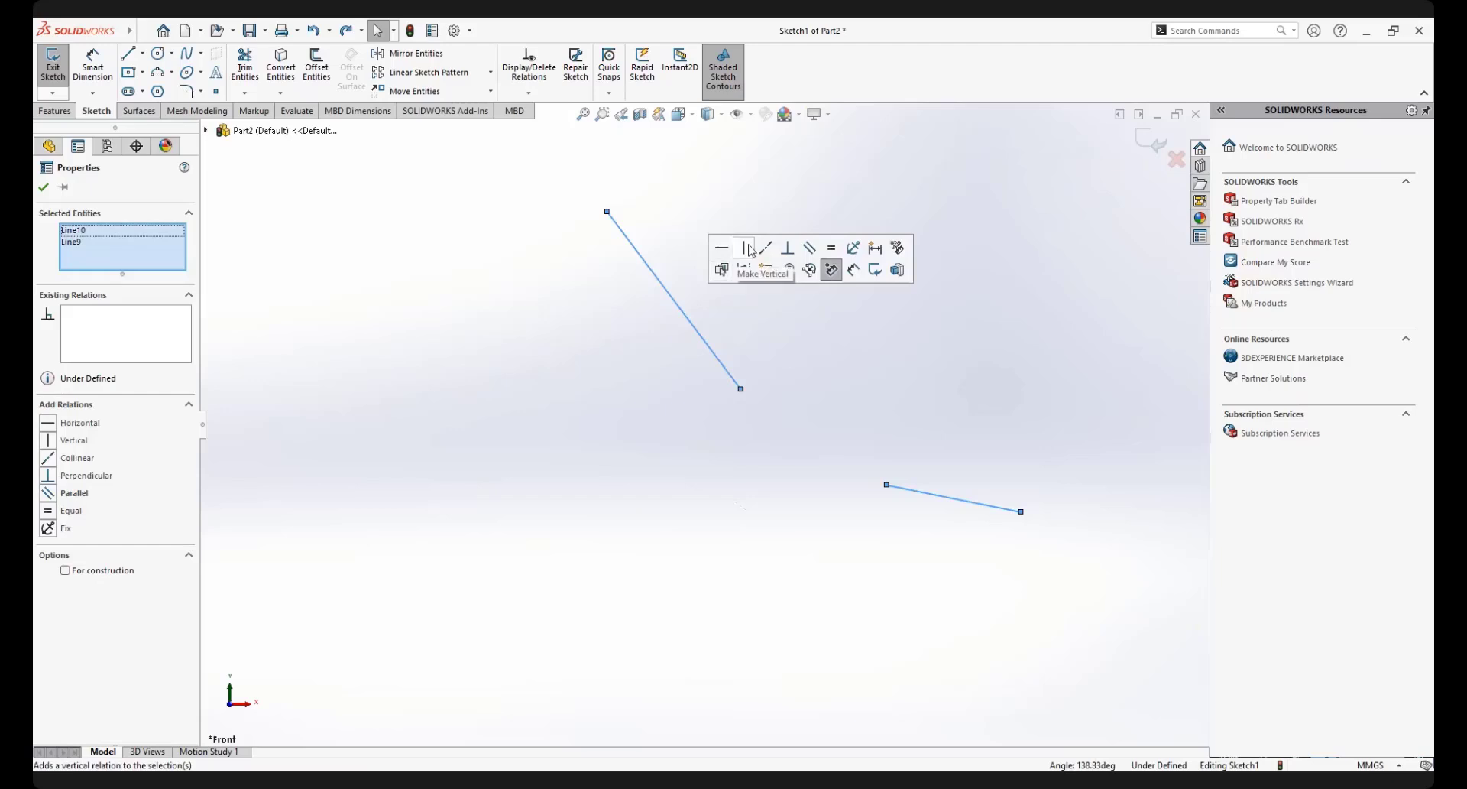
pyautogui.click(745, 249)
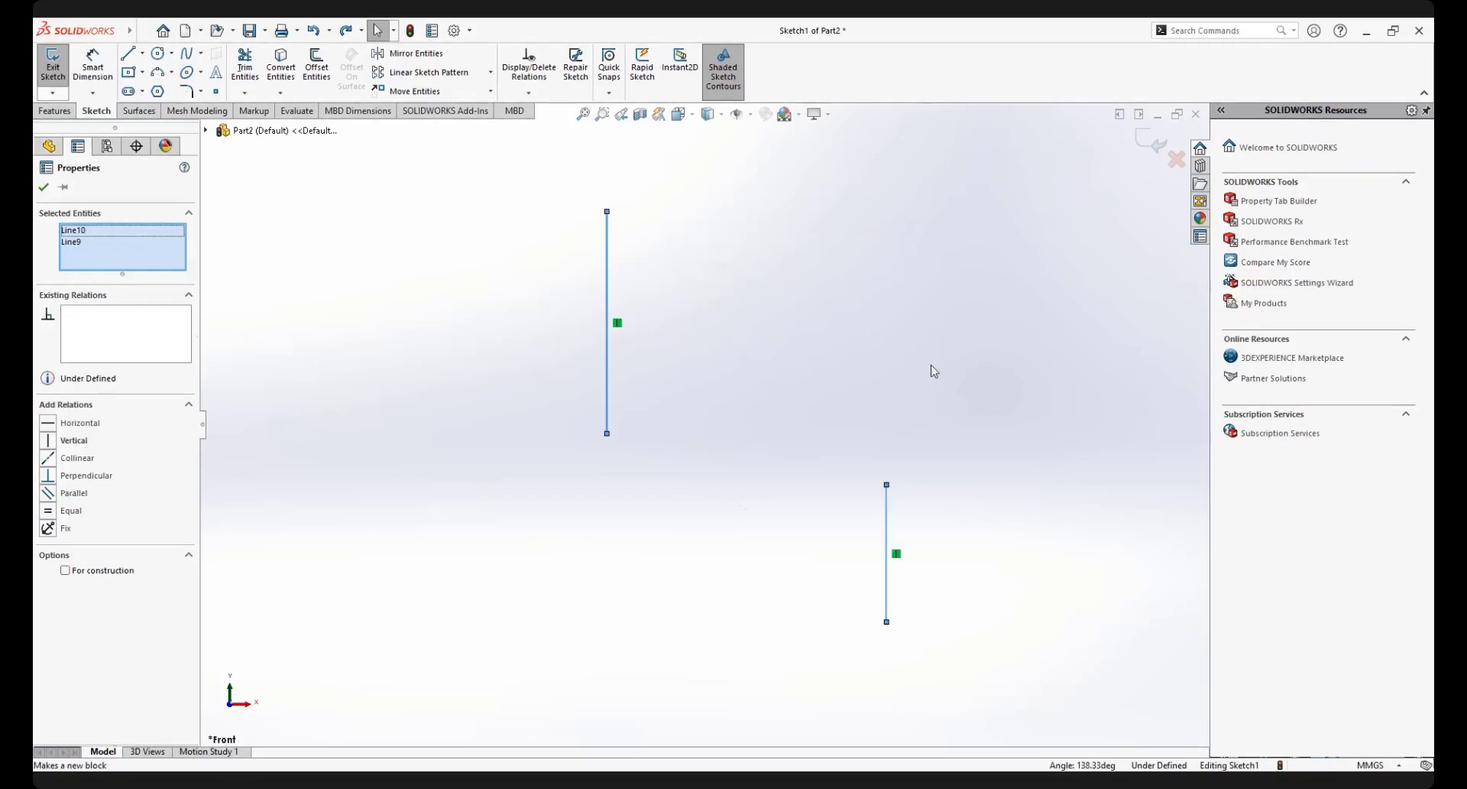
pyautogui.hotkey('ctrl', 'z')
pyautogui.click(923, 504)
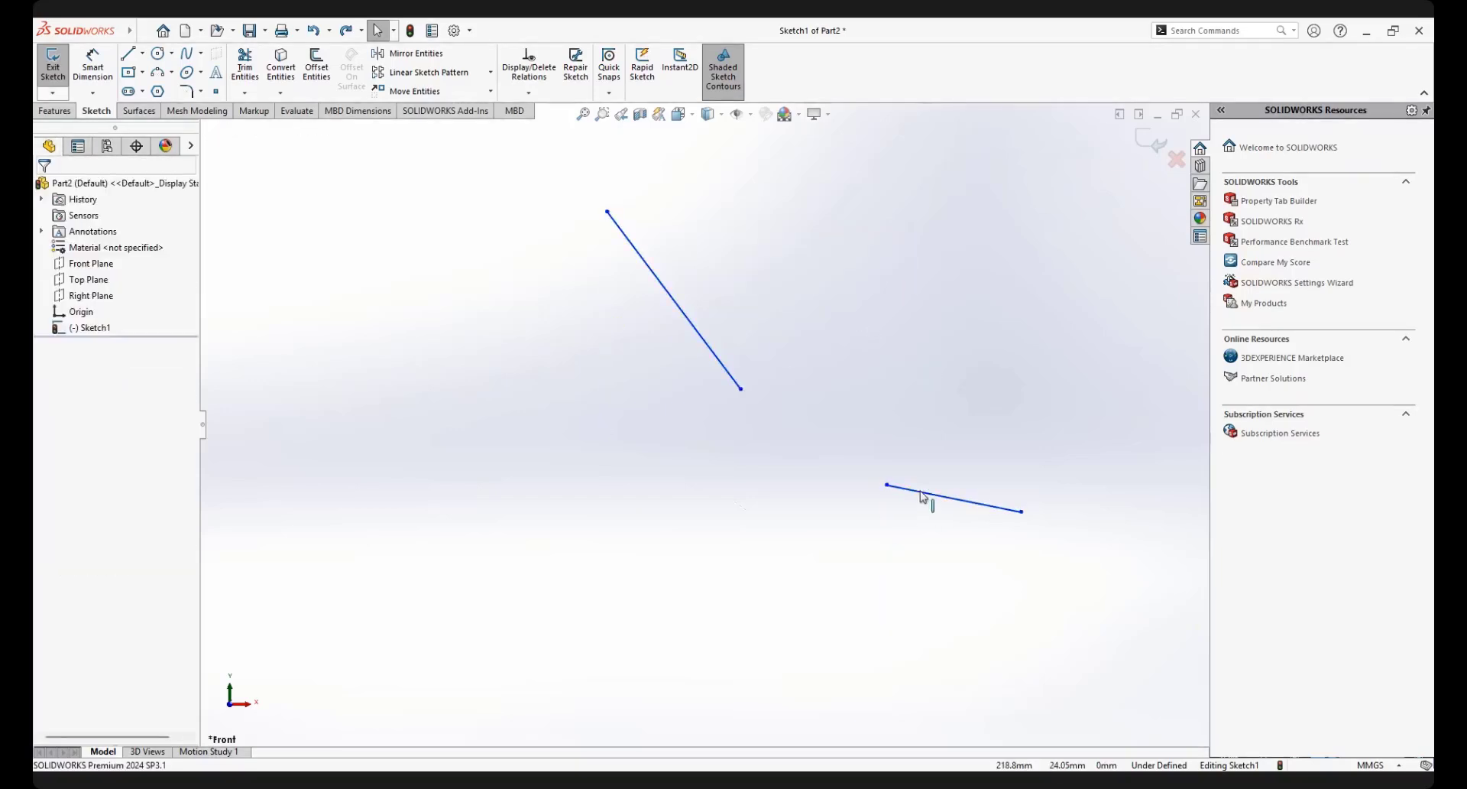
# Make the two loose lines parallel and move the shorter line to test the relation
pyautogui.click(927, 496)
pyautogui.keyDown('ctrl'); pyautogui.click(723, 333); pyautogui.keyUp('ctrl')
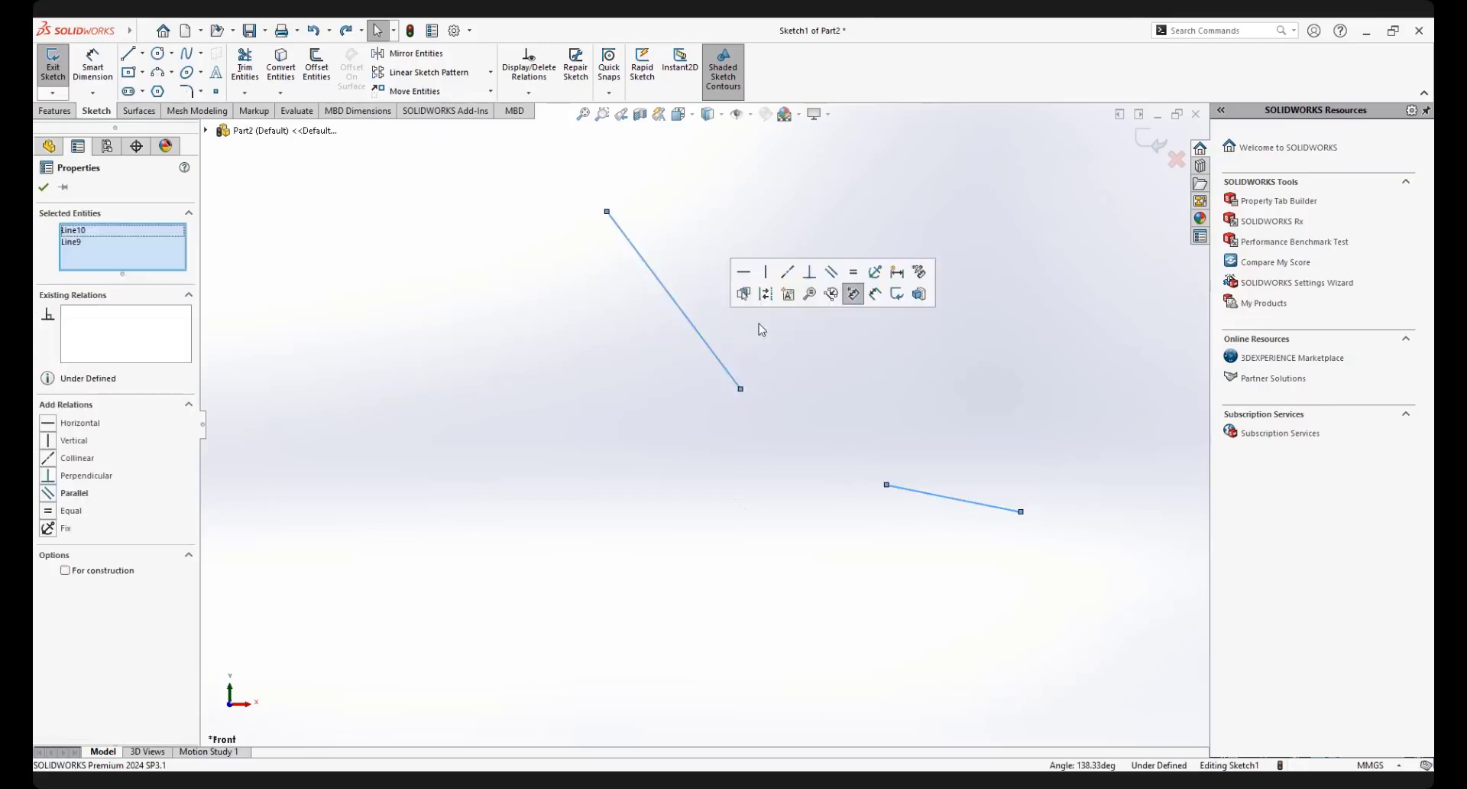
pyautogui.click(833, 273)
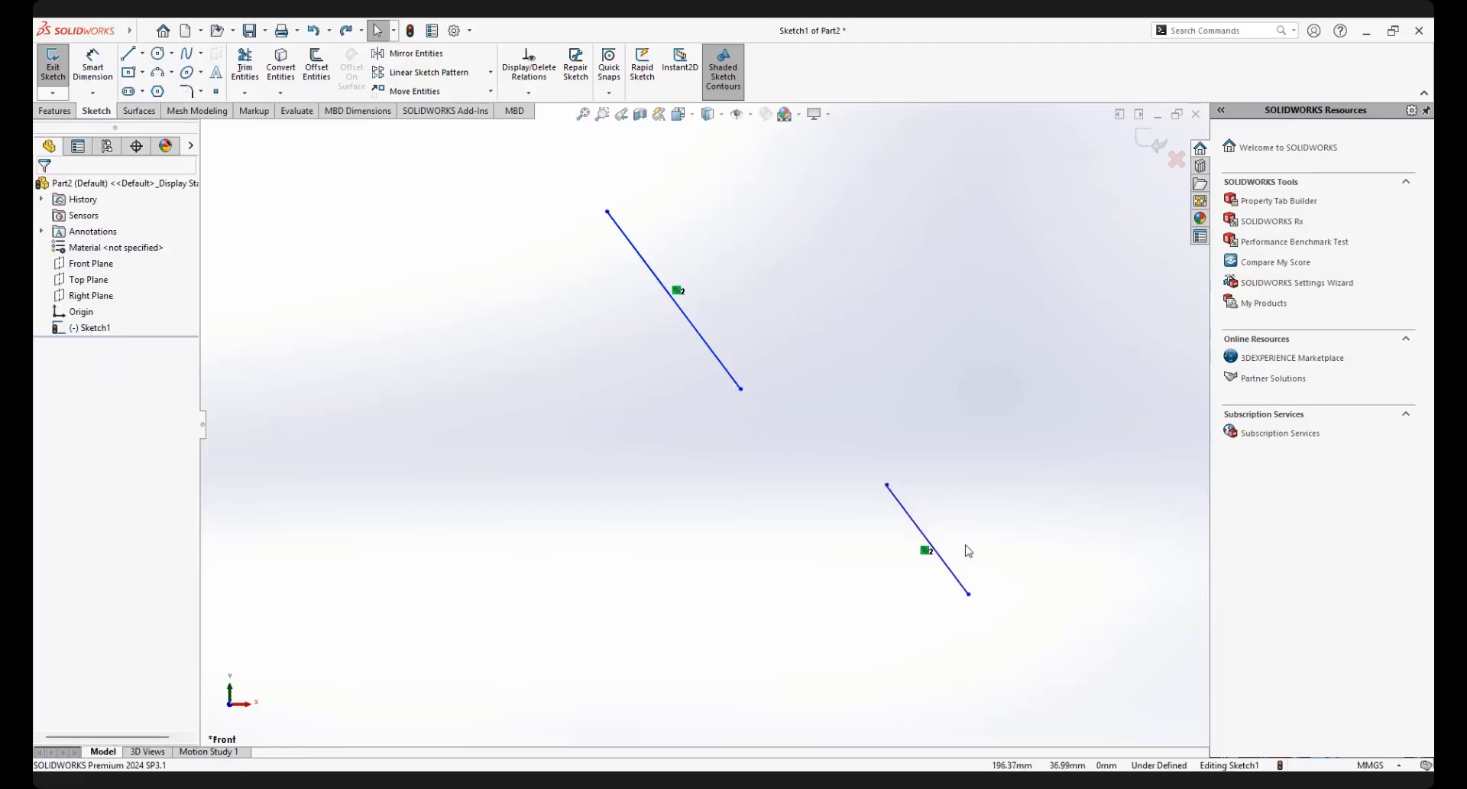
pyautogui.moveTo(925, 534)
pyautogui.mouseDown()
pyautogui.moveTo(946, 480)
pyautogui.moveTo(963, 334)
pyautogui.moveTo(1005, 303)
pyautogui.mouseUp()
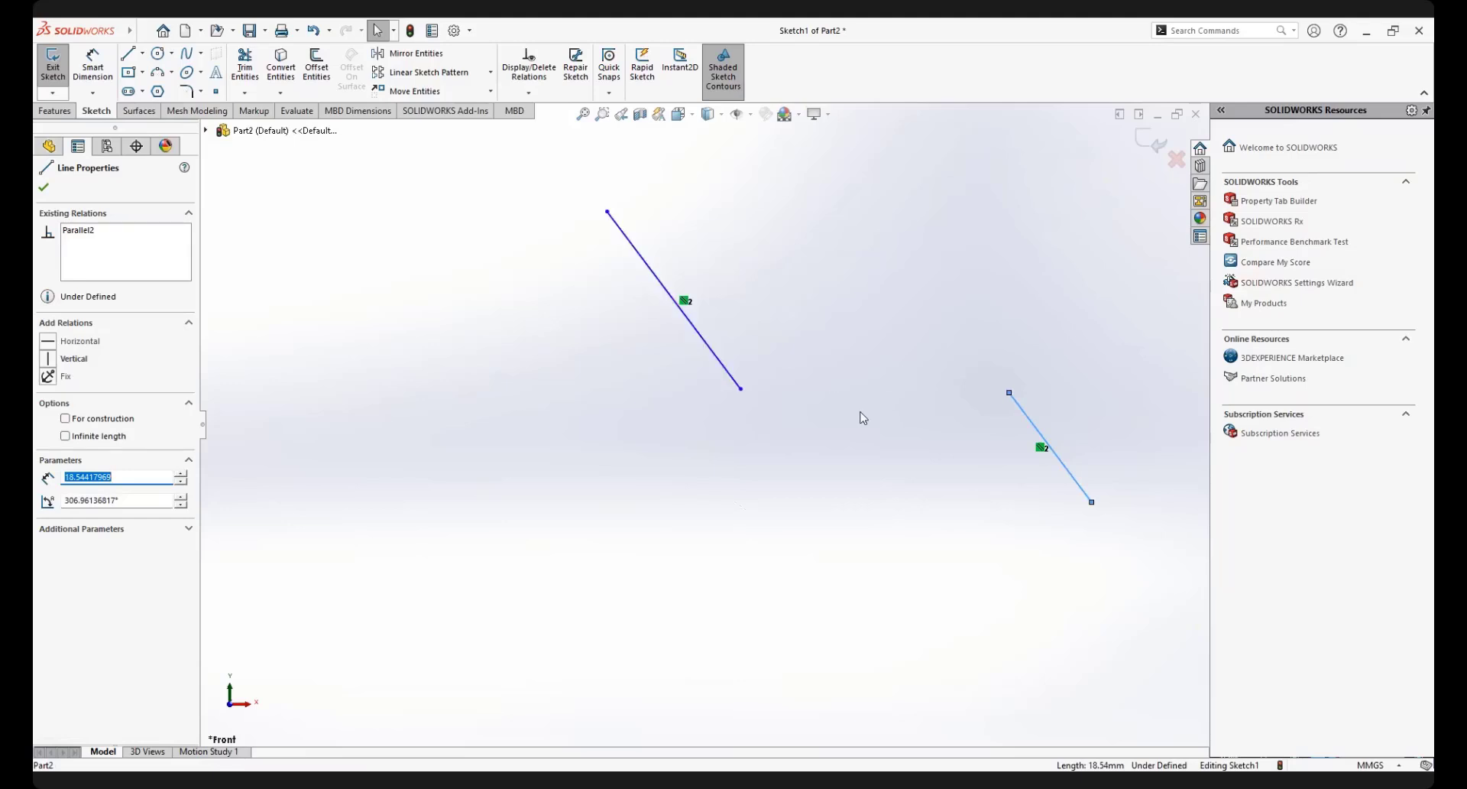
# Undo the shorter line's move and the parallel relation between the two lines
pyautogui.hotkey('ctrl', 'z')
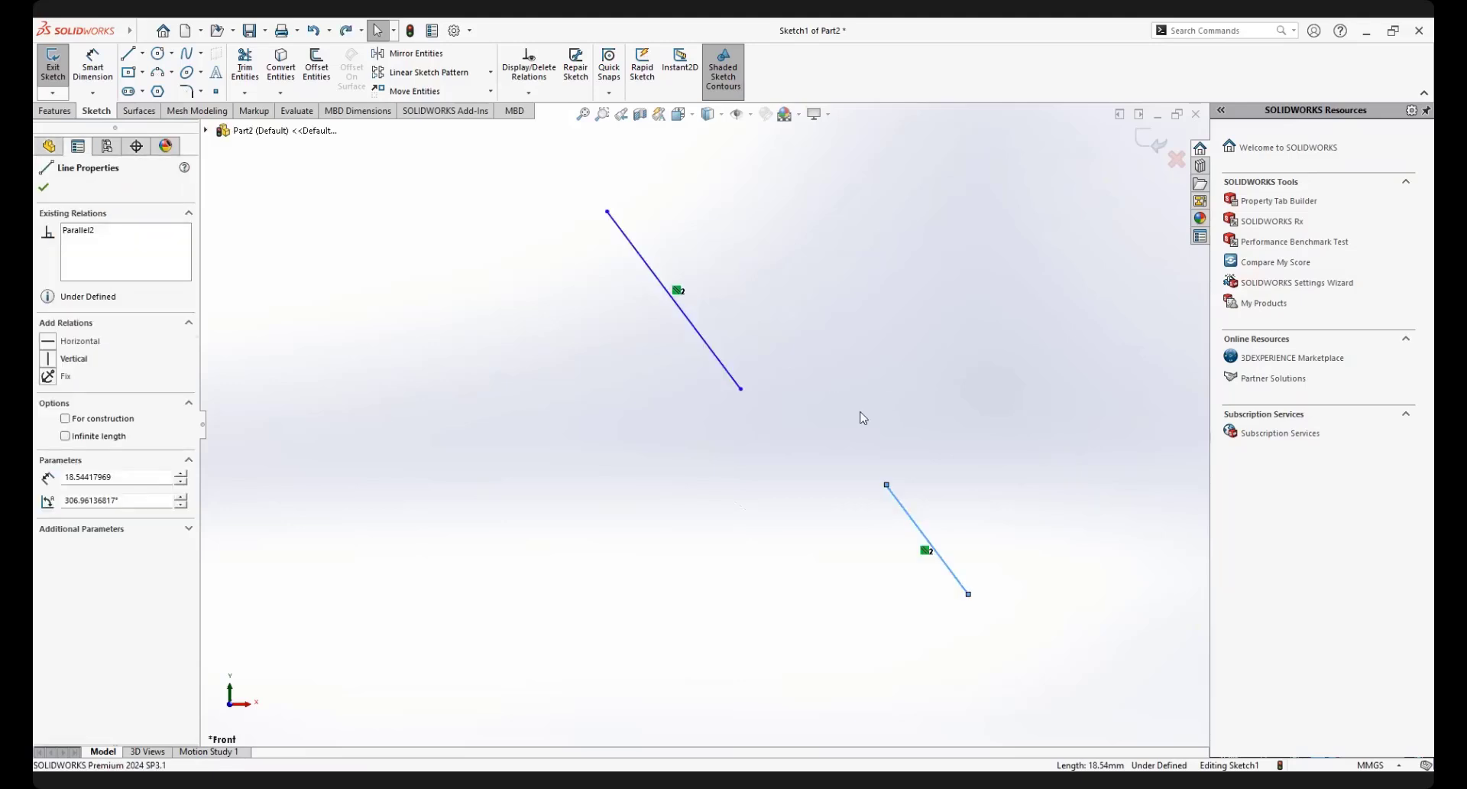
pyautogui.hotkey('ctrl', 'z')
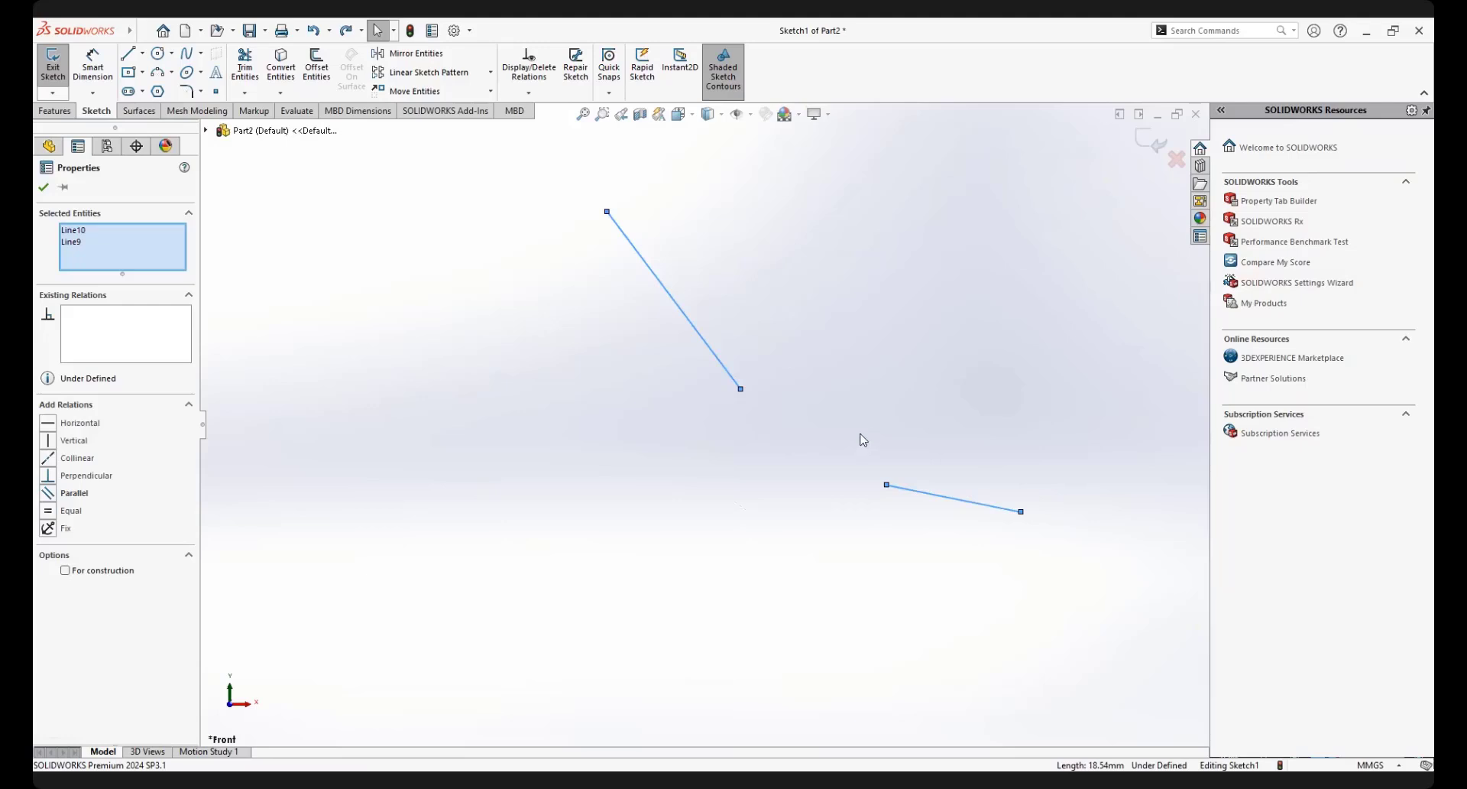
pyautogui.click(889, 416)
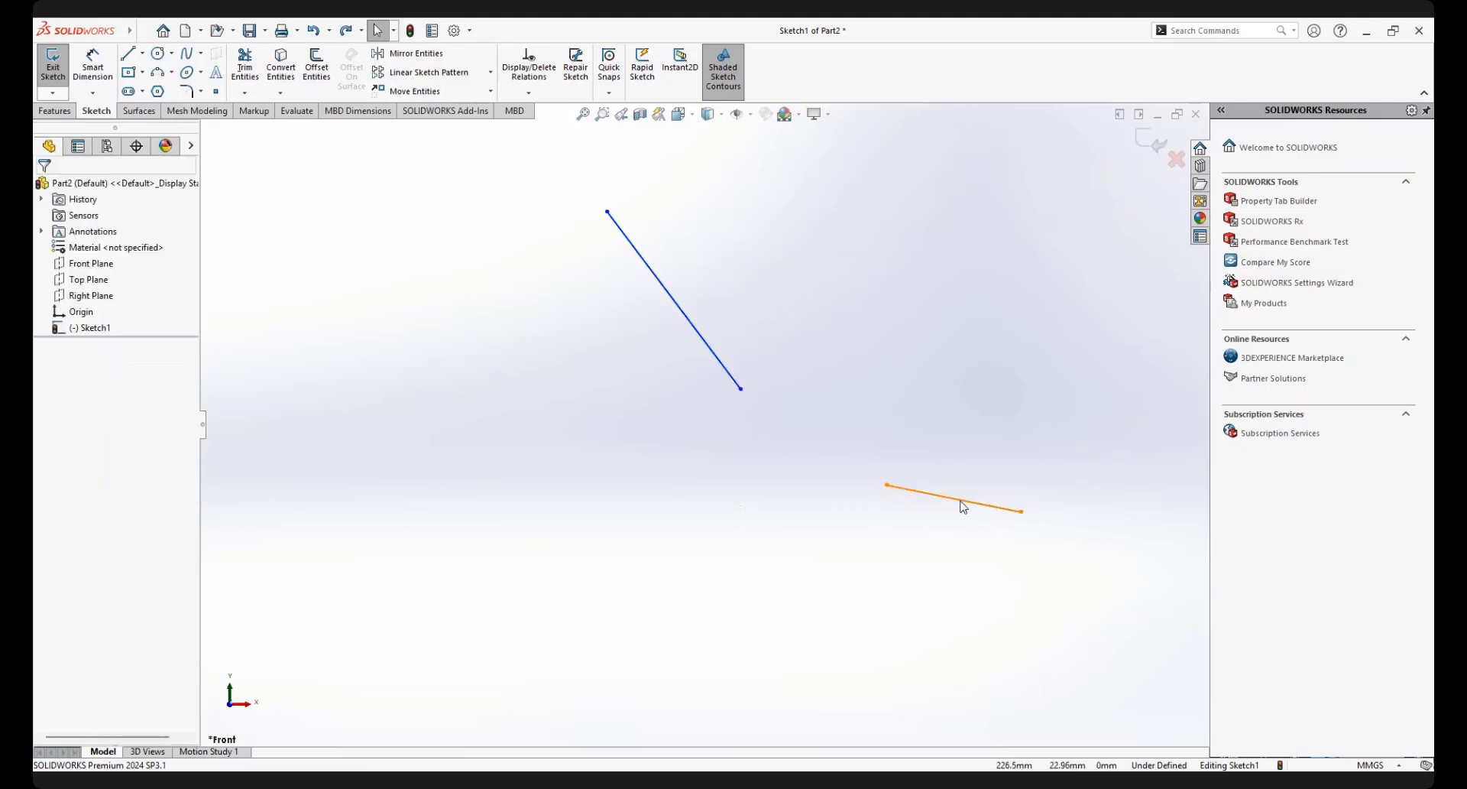
# Make the two loose lines equal in length
pyautogui.click(960, 502)
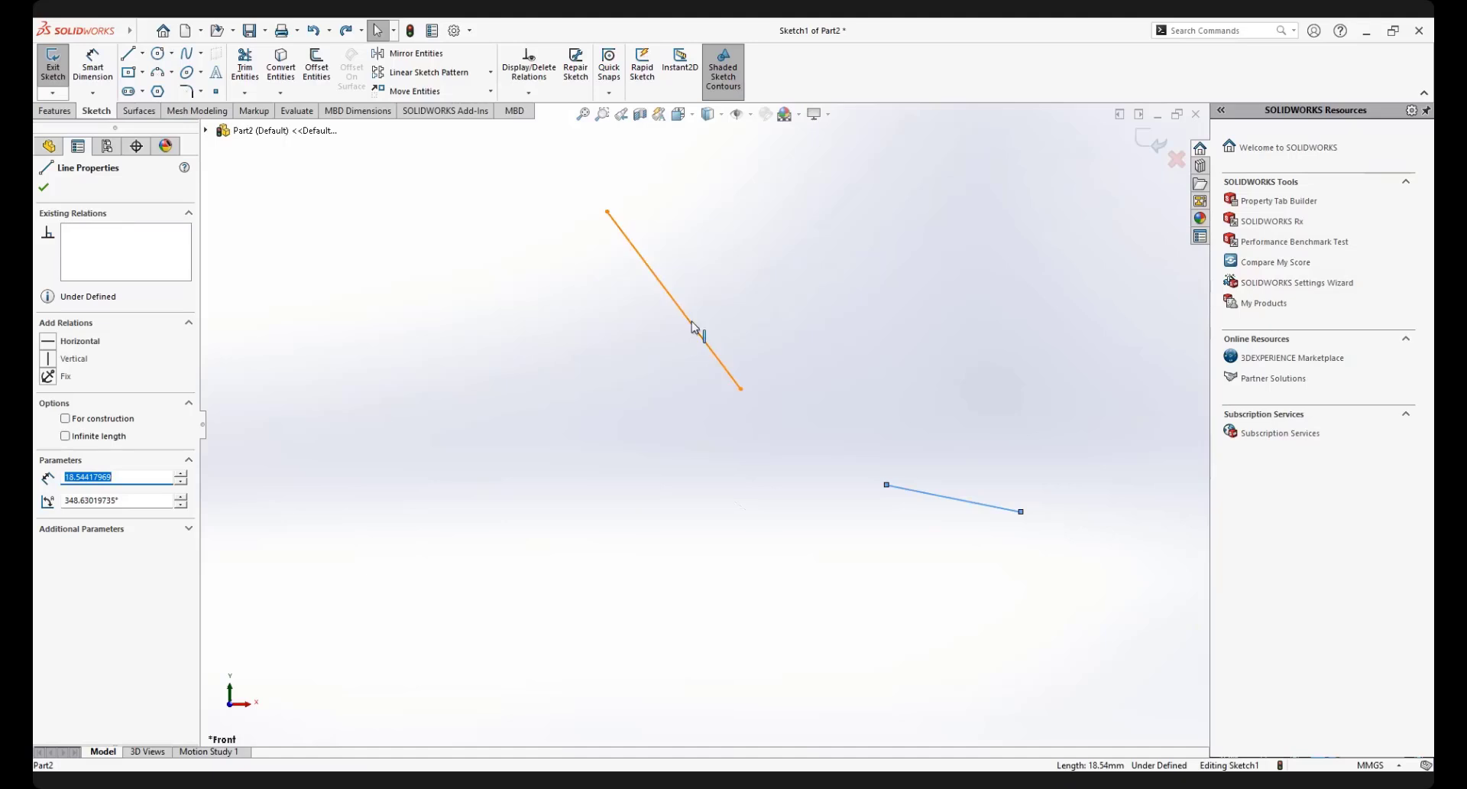
pyautogui.keyDown('ctrl'); pyautogui.click(697, 328); pyautogui.keyUp('ctrl')
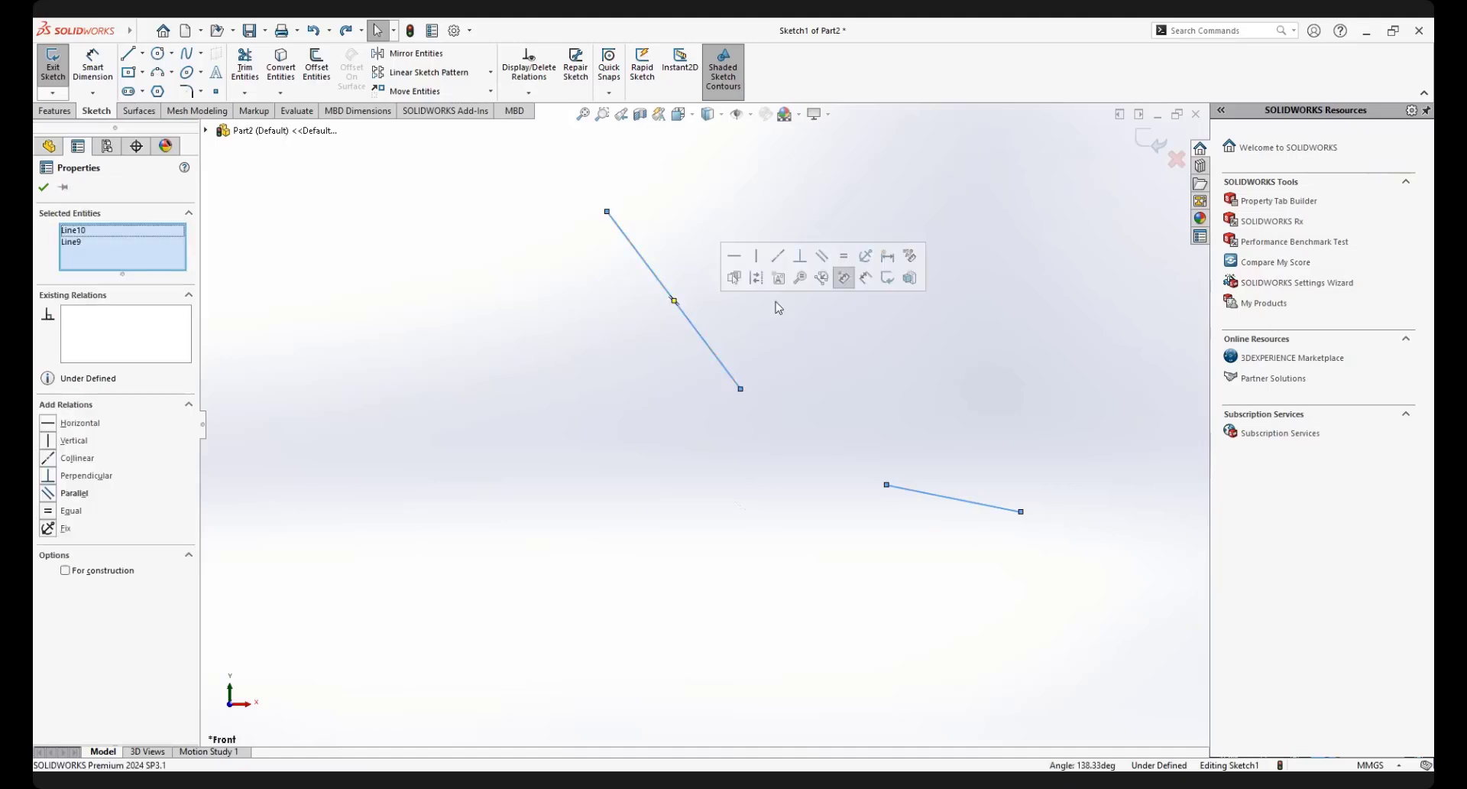
pyautogui.click(847, 263)
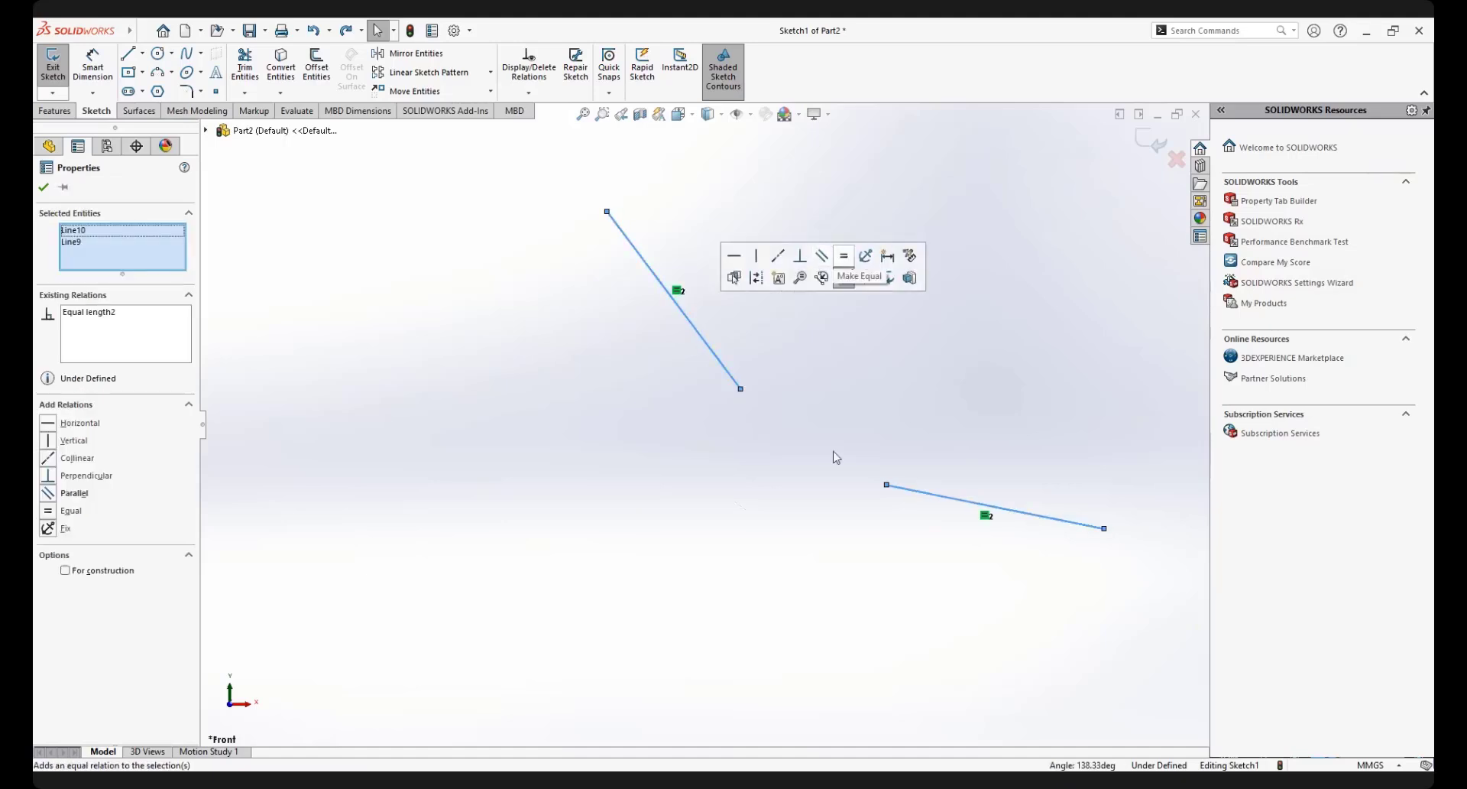
pyautogui.click(779, 512)
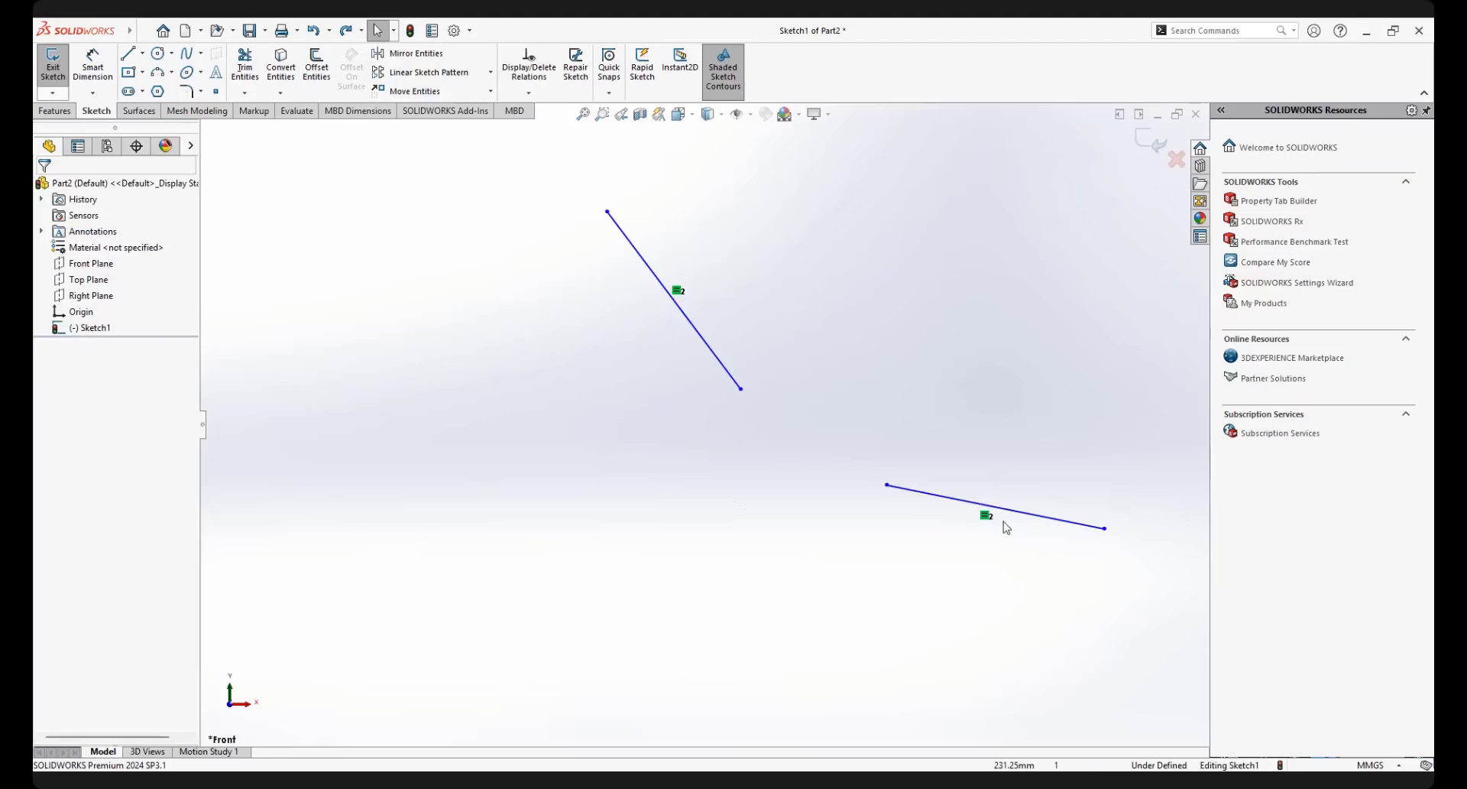
pyautogui.scroll(3, 795, 458)
pyautogui.scroll(-5, 845, 462)
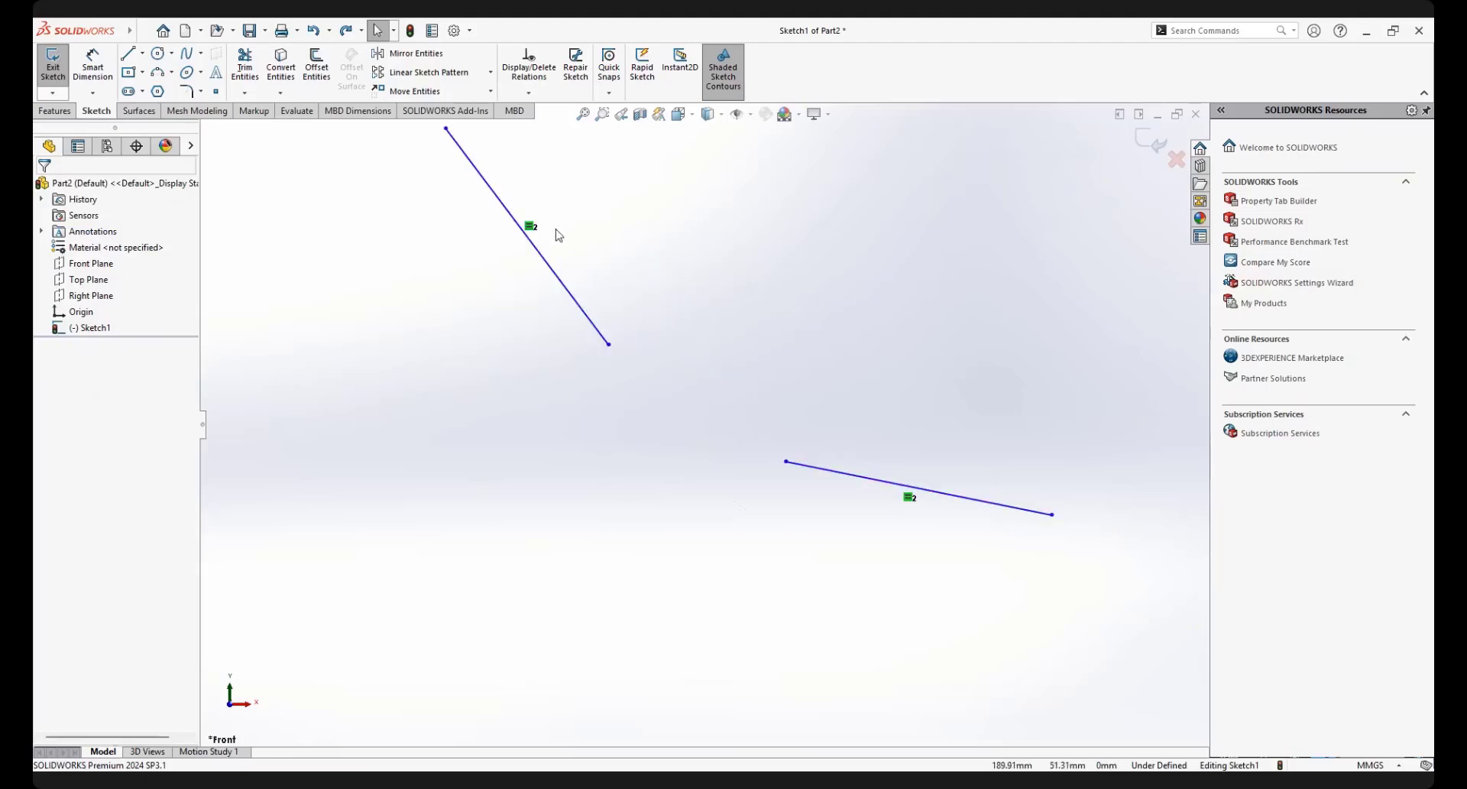
pyautogui.click(873, 482)
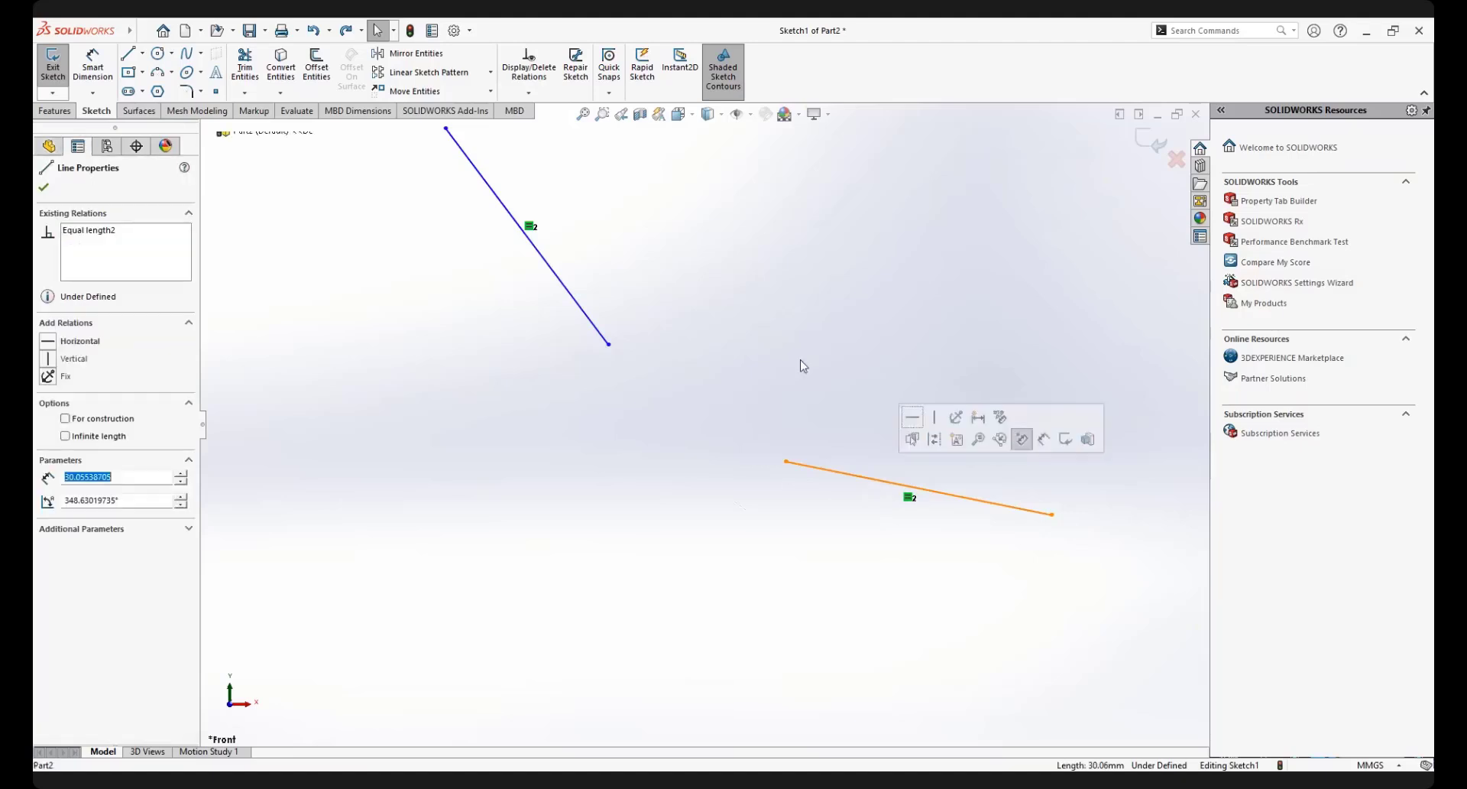
pyautogui.click(701, 363)
pyautogui.scroll(-2, 740, 330)
pyautogui.scroll(5, 740, 330)
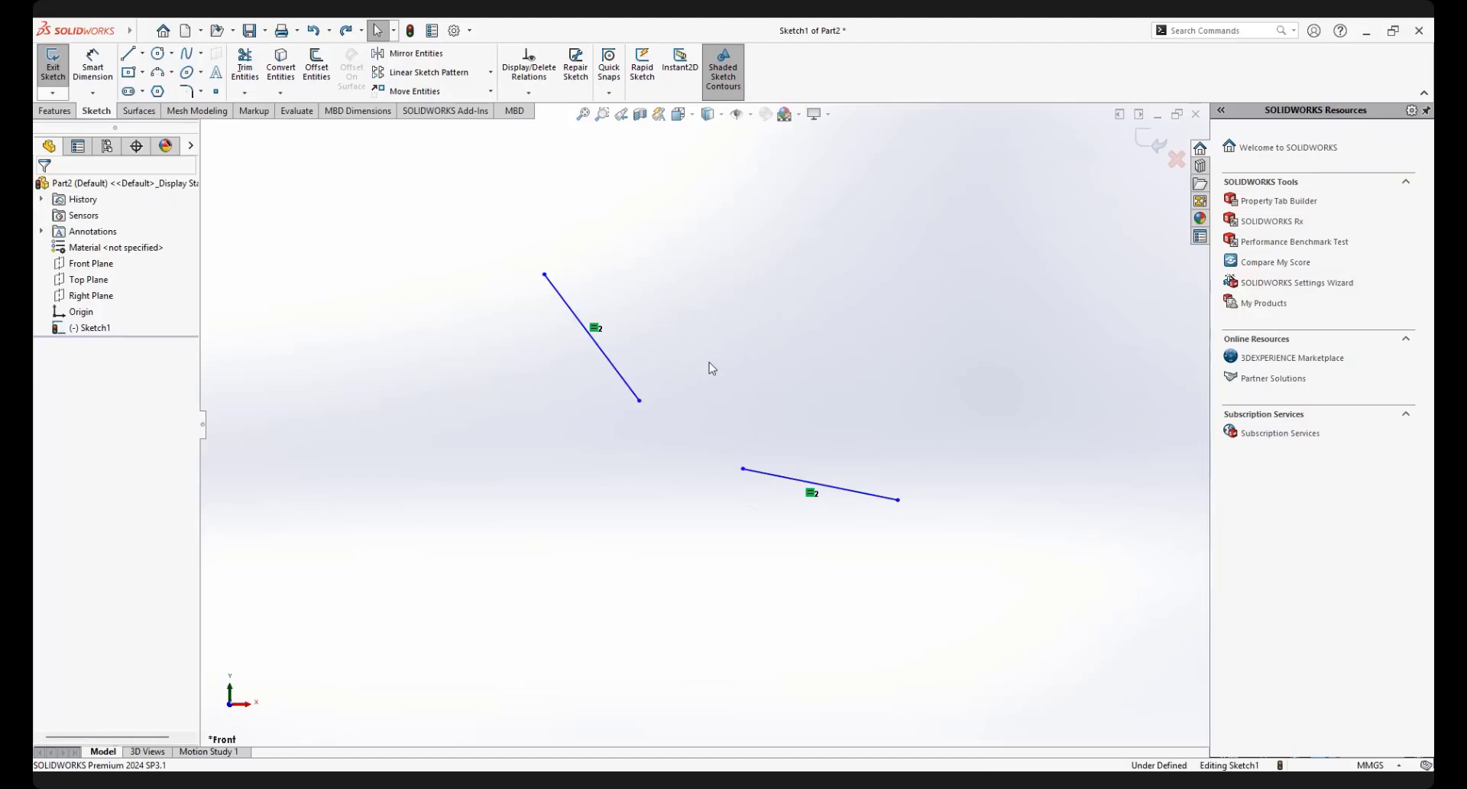
# Add a collinear relation between the two equal-length lines
pyautogui.click(795, 484)
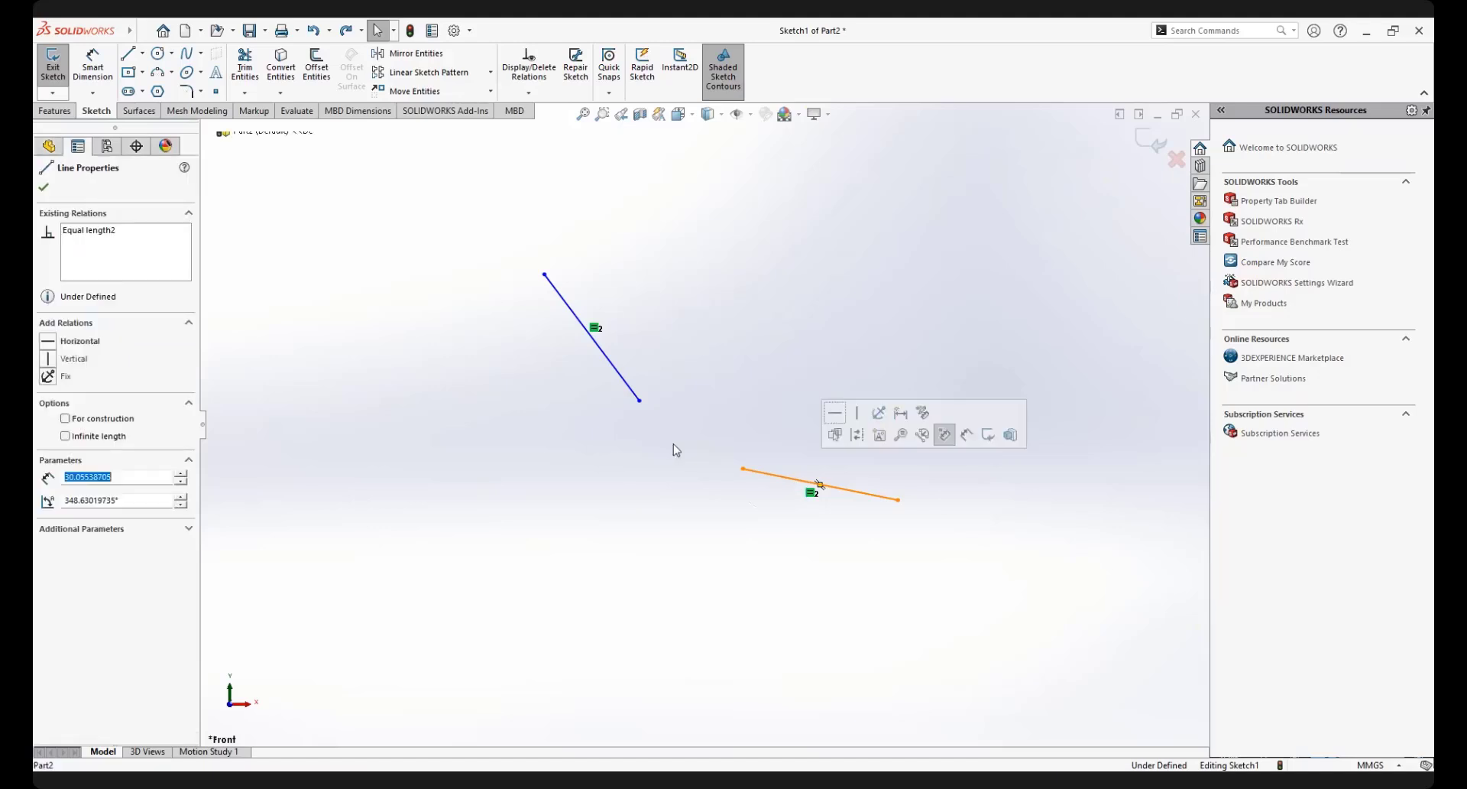
pyautogui.keyDown('ctrl'); pyautogui.click(603, 358); pyautogui.keyUp('ctrl')
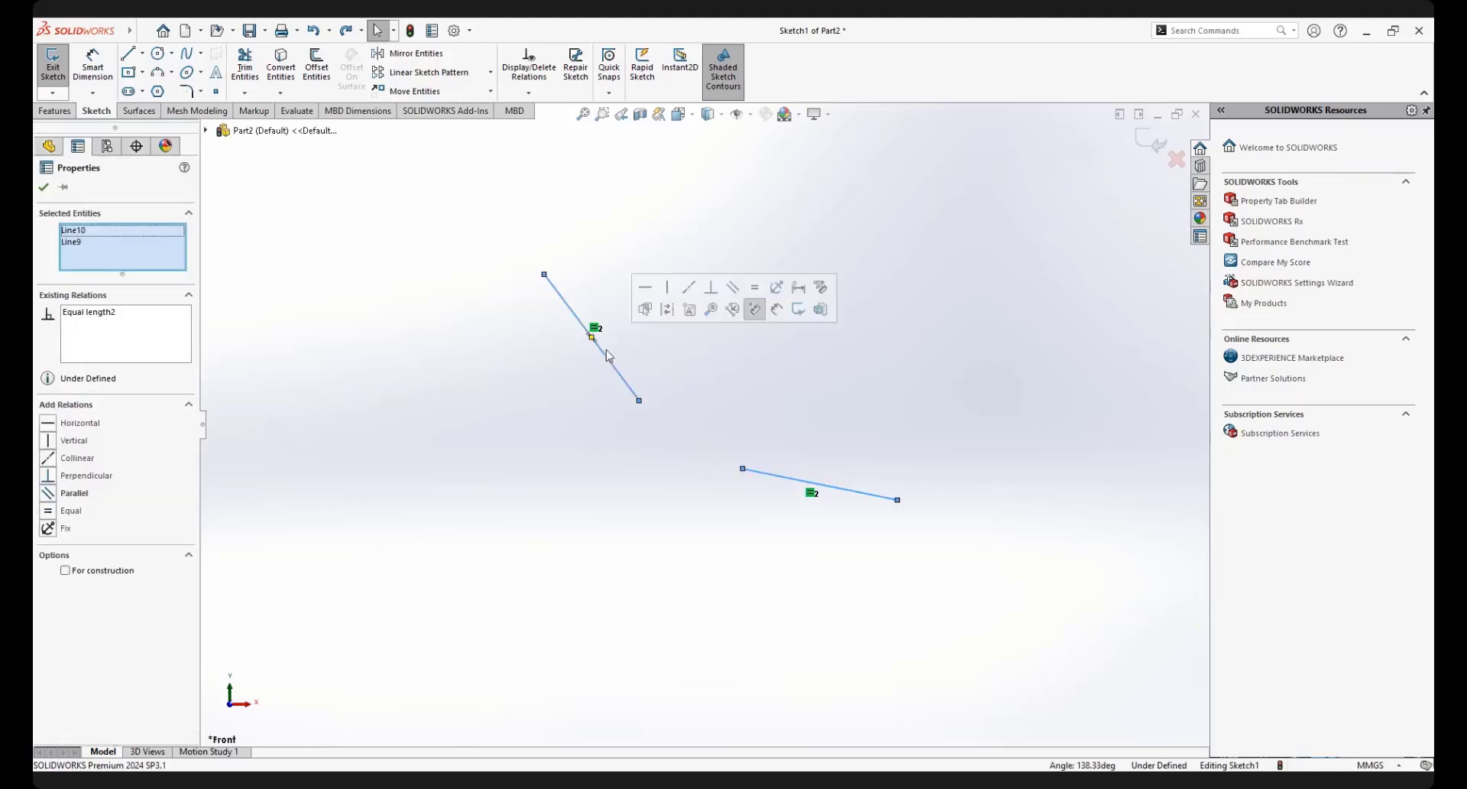
pyautogui.click(689, 286)
pyautogui.click(834, 435)
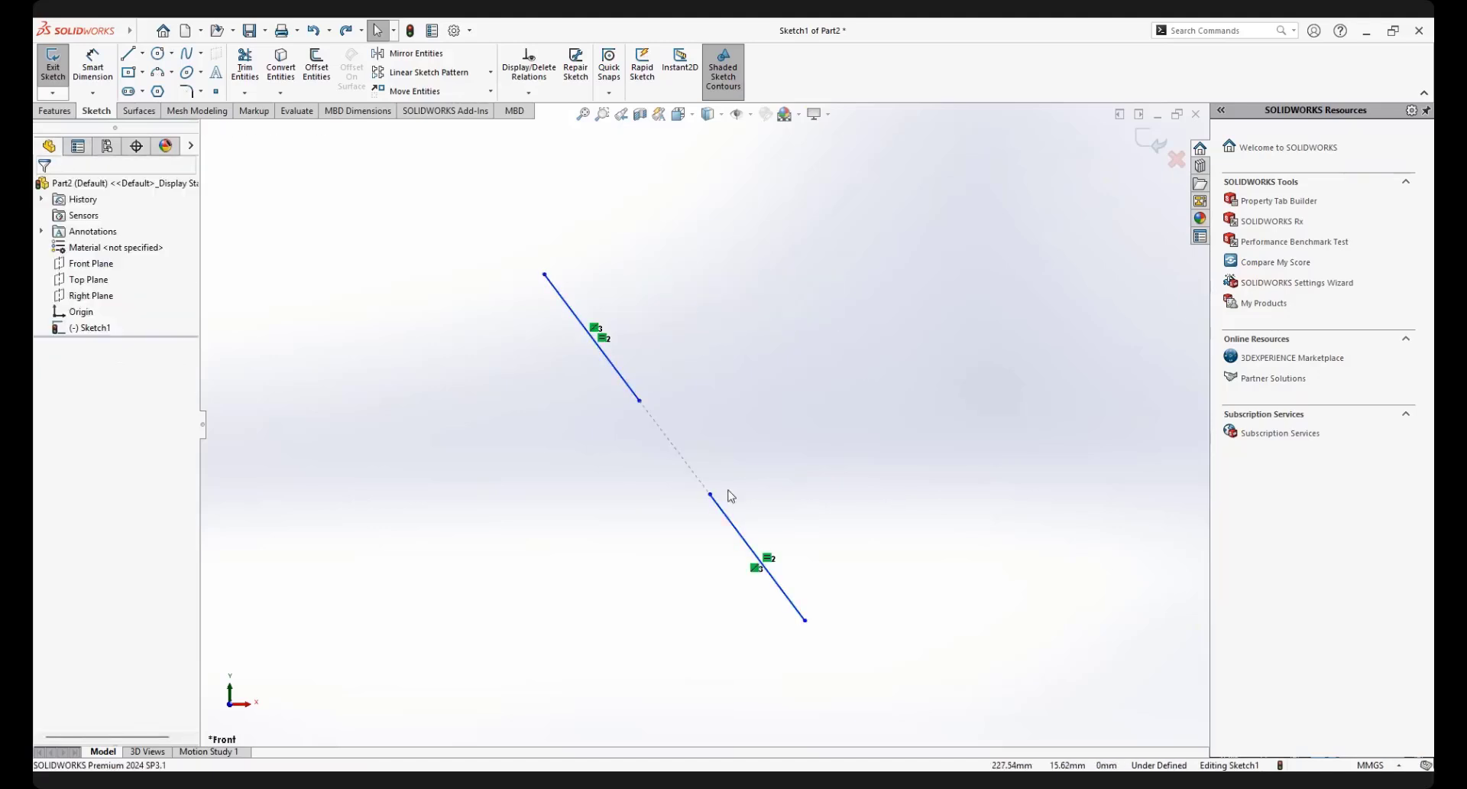
pyautogui.scroll(3, 764, 577)
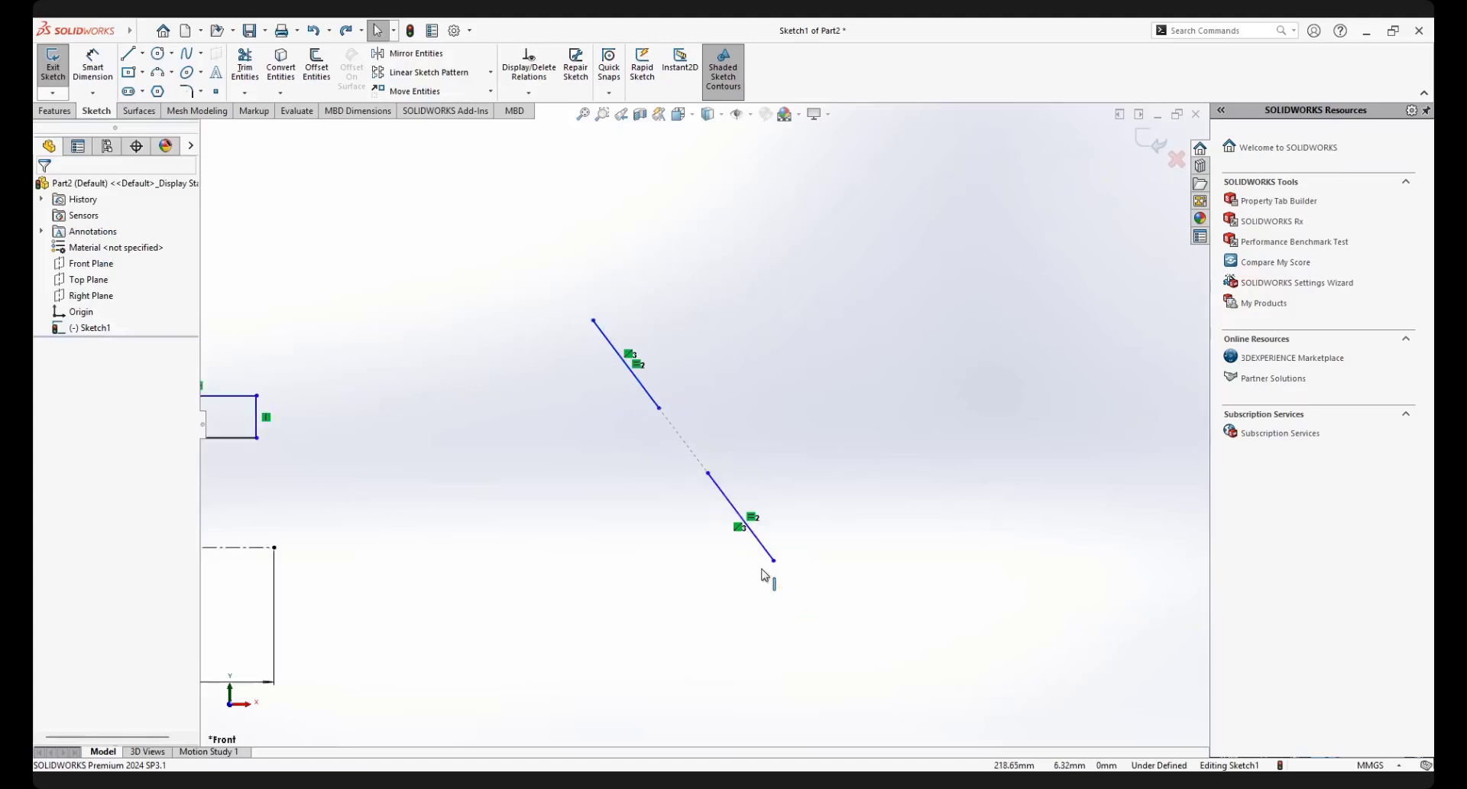
pyautogui.scroll(-3, 730, 518)
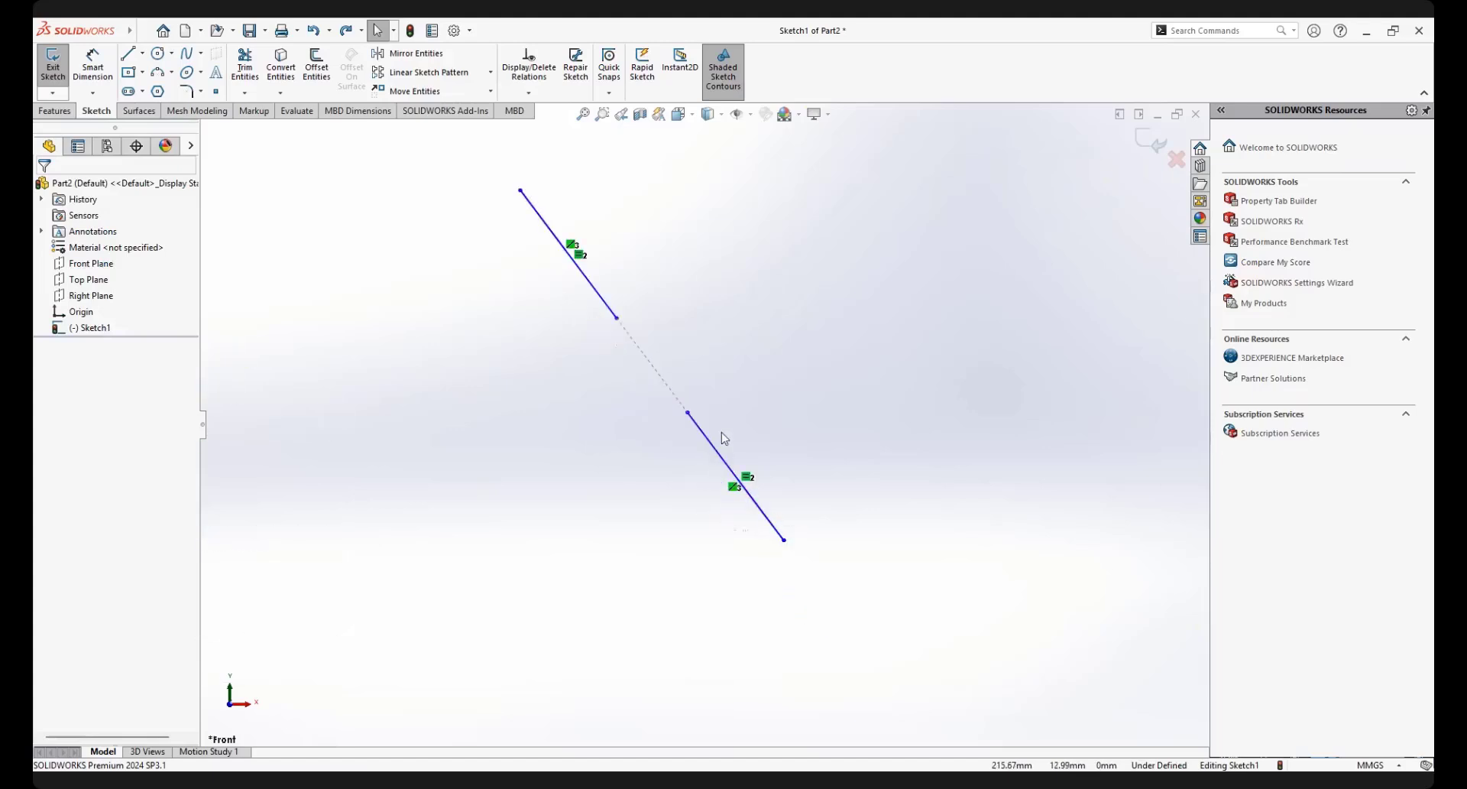
pyautogui.scroll(2, 765, 497)
pyautogui.scroll(-4, 856, 581)
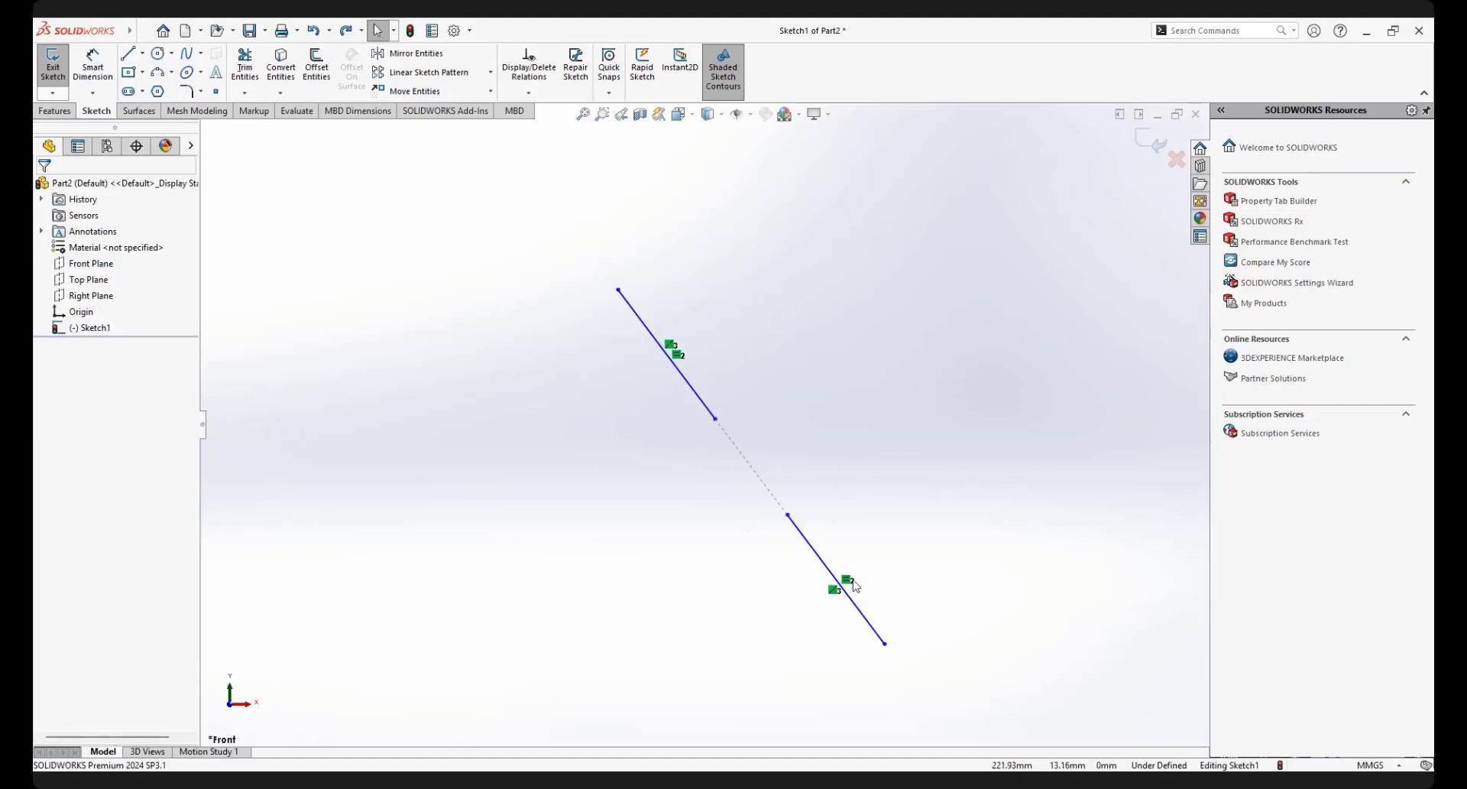
pyautogui.scroll(1, 817, 563)
pyautogui.scroll(-2, 764, 535)
pyautogui.scroll(3, 726, 428)
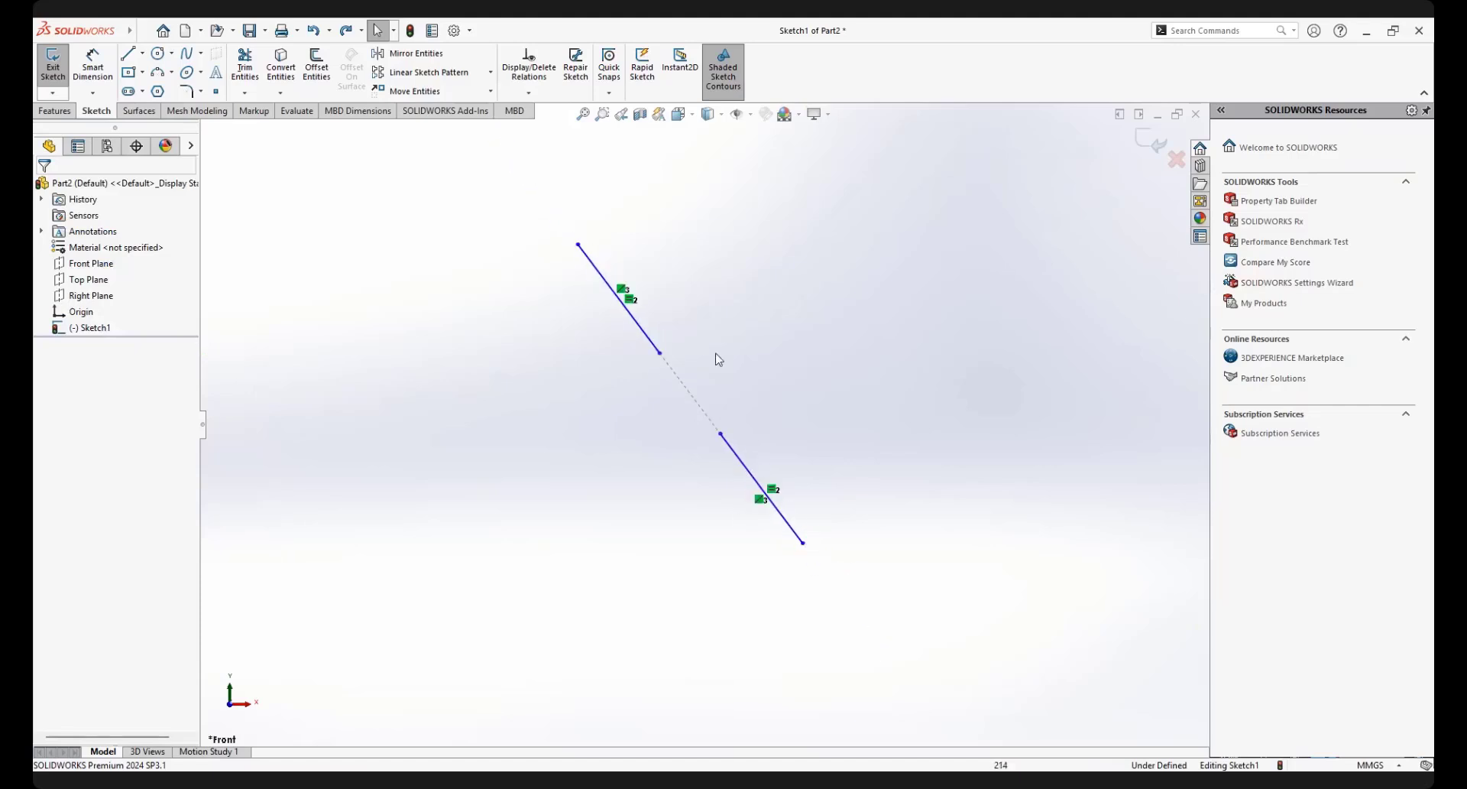
pyautogui.scroll(-1, 707, 346)
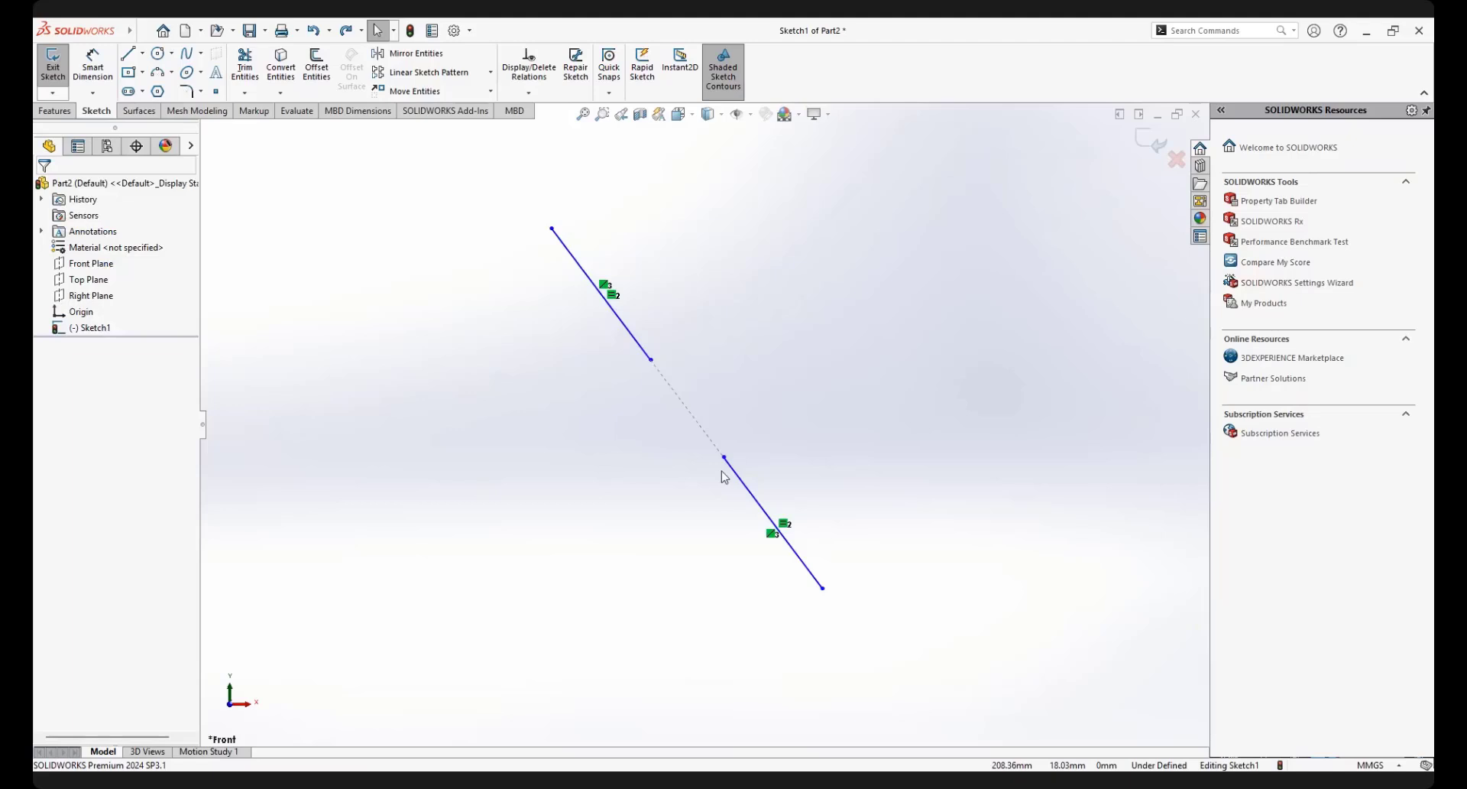
# Delete the collinear relation from the lower line using its relation symbol in the sketch
pyautogui.scroll(-2, 779, 523)
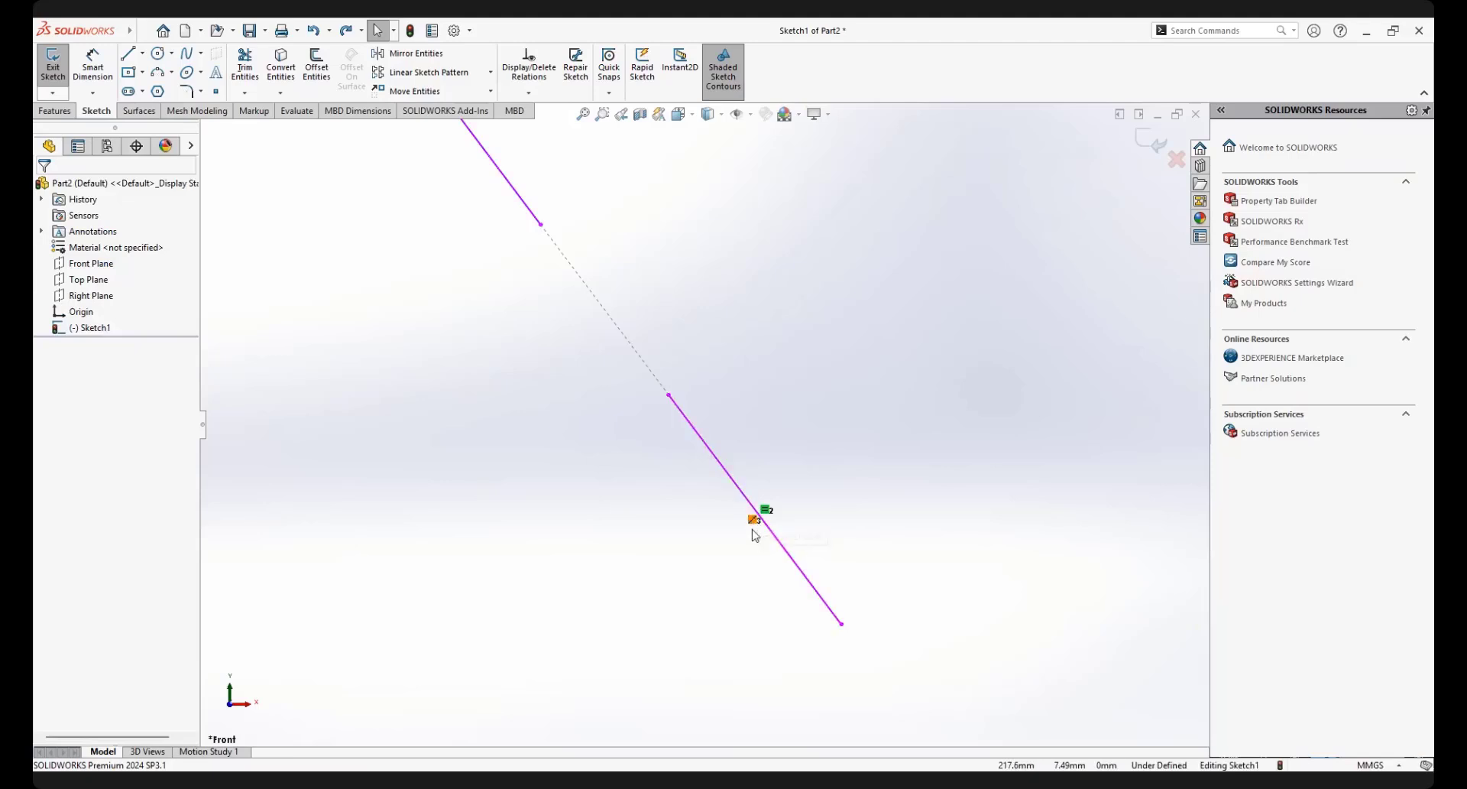
pyautogui.scroll(-2, 755, 528)
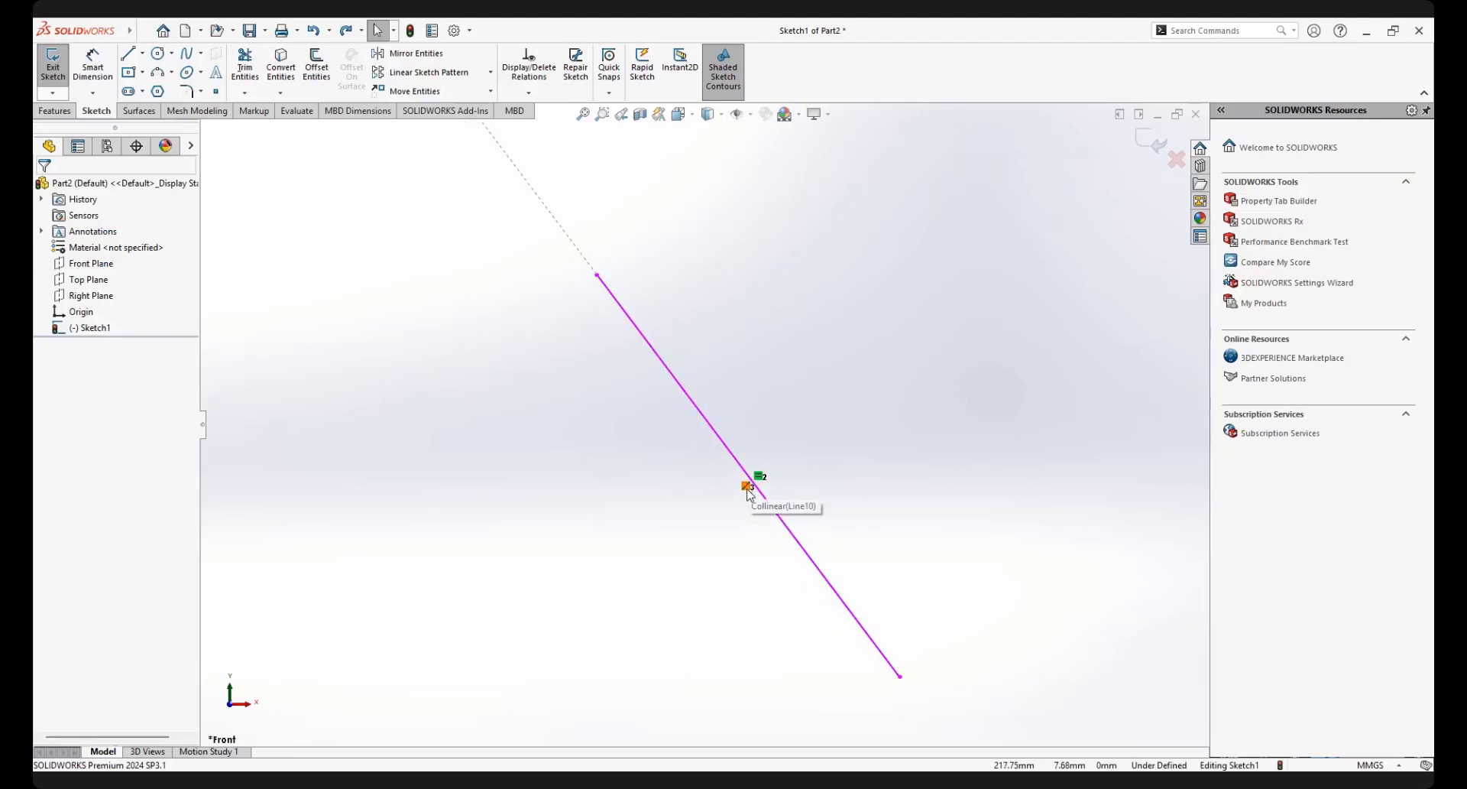
pyautogui.click(748, 488)
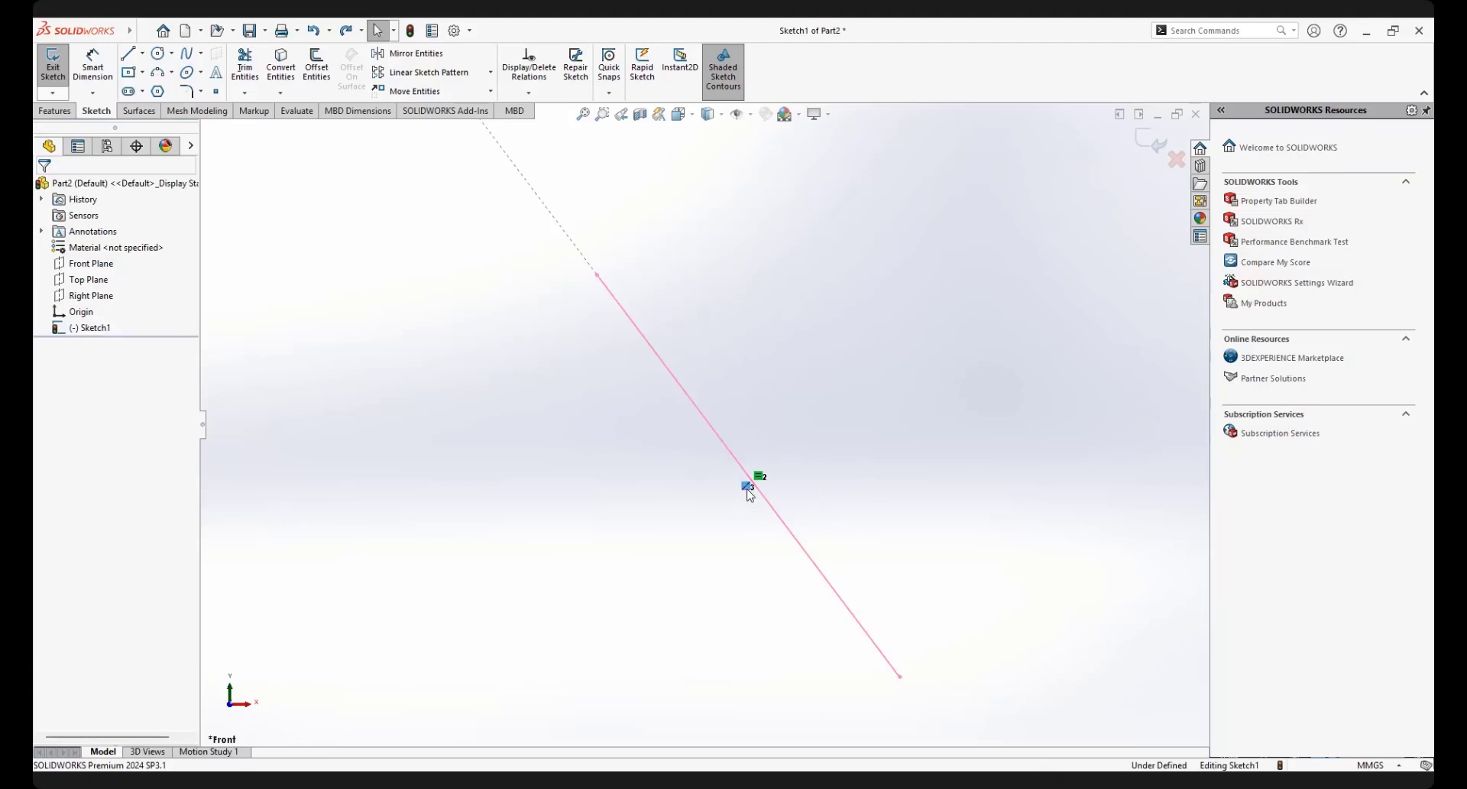
pyautogui.press('Delete')
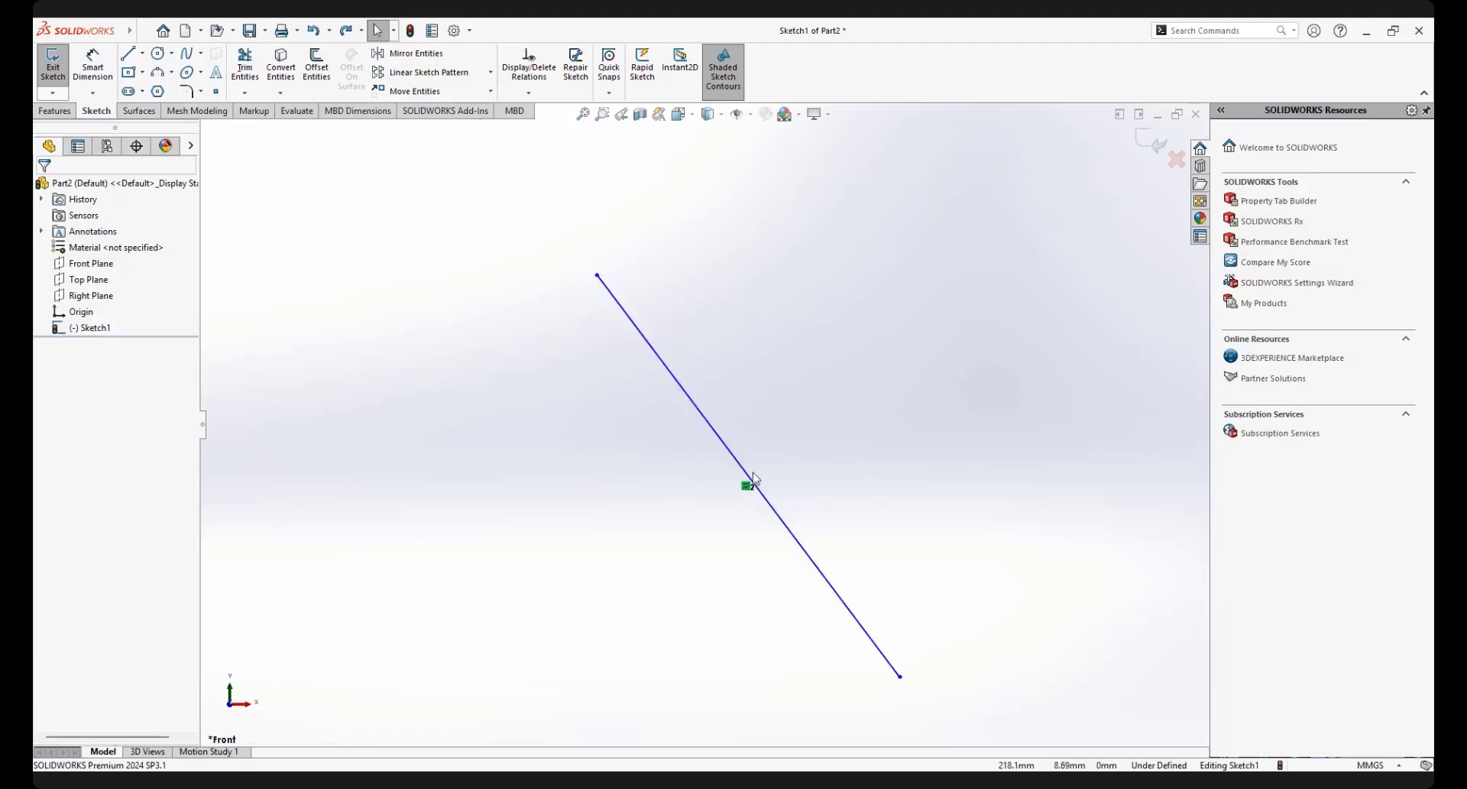
# Delete the equal relation between the two loose lines using its relation symbol on the upper line
pyautogui.scroll(6, 710, 431)
pyautogui.scroll(2, 611, 282)
pyautogui.scroll(-4, 594, 259)
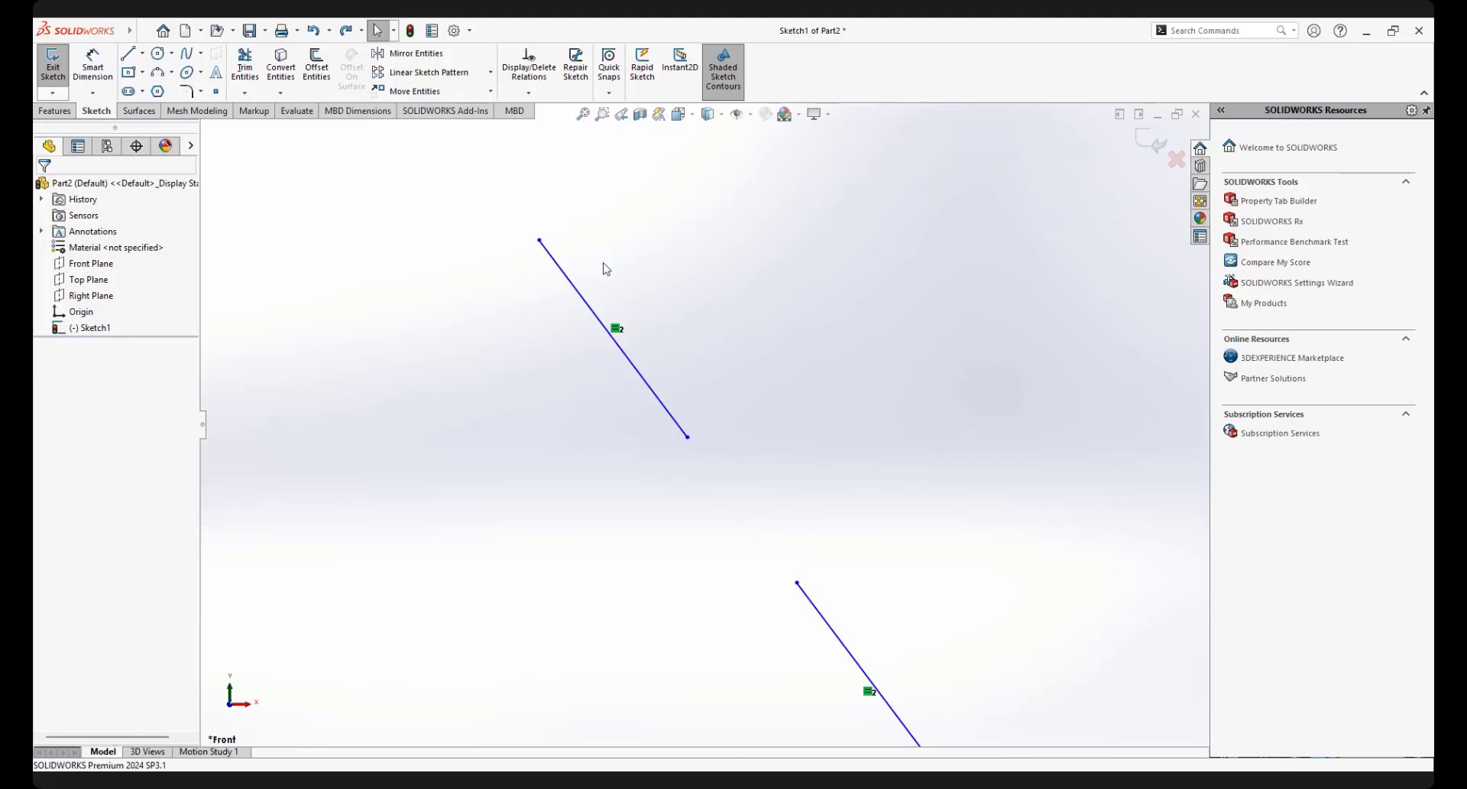
pyautogui.scroll(-2, 605, 263)
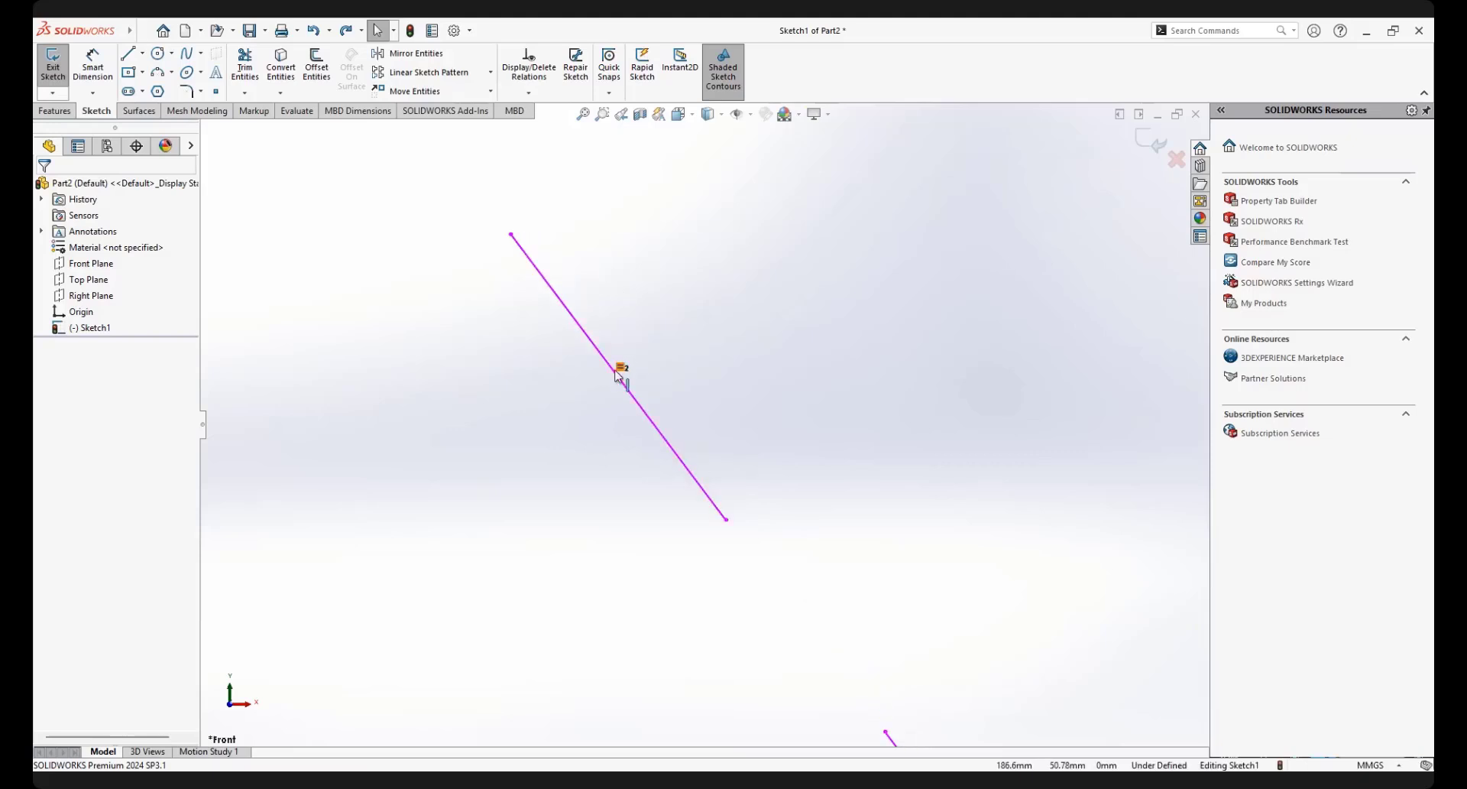
pyautogui.click(619, 371)
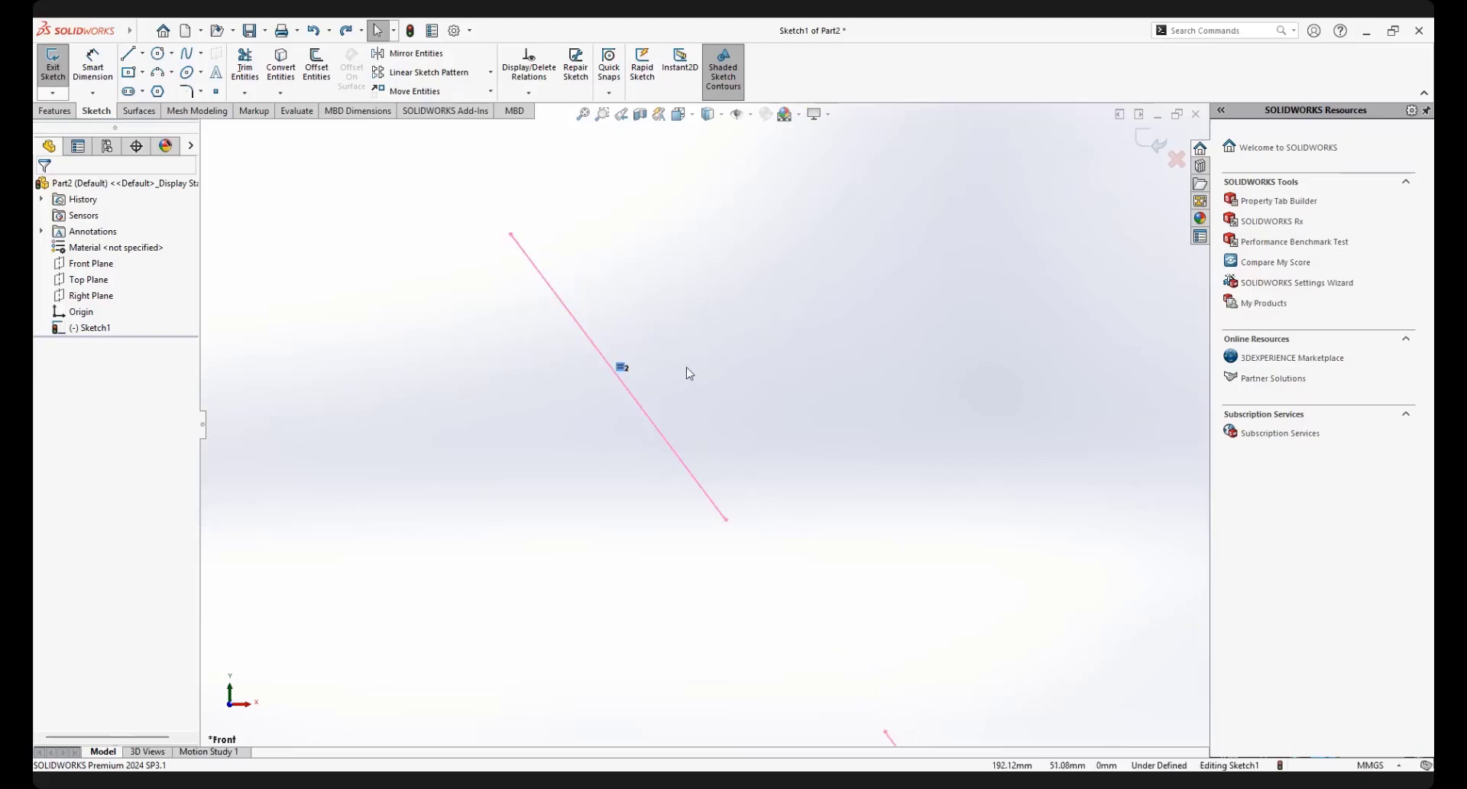
pyautogui.press('Delete')
pyautogui.scroll(3, 854, 547)
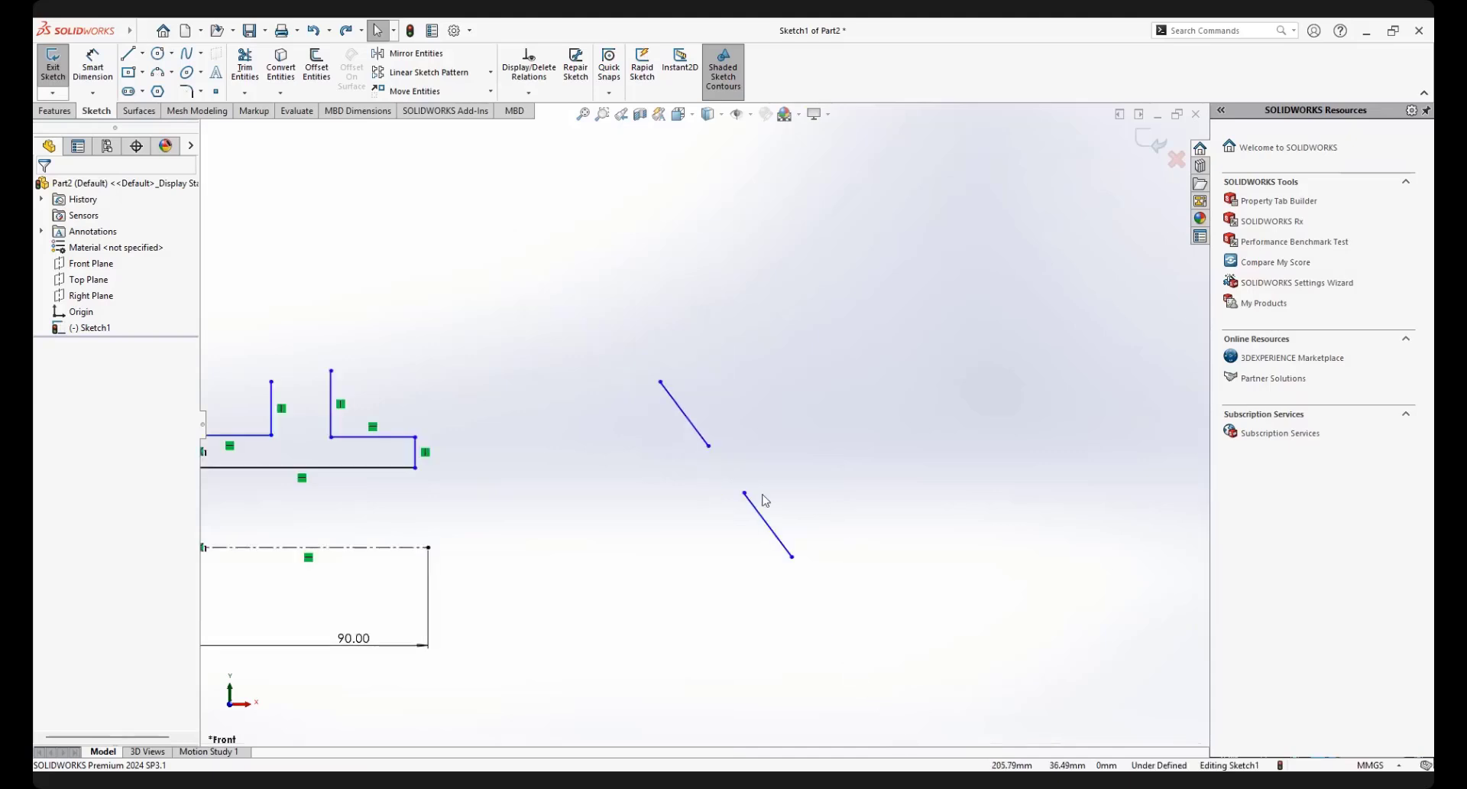
# Swing the lower loose line's free end up to nearly horizontal and delete both loose lines
pyautogui.scroll(-2, 772, 507)
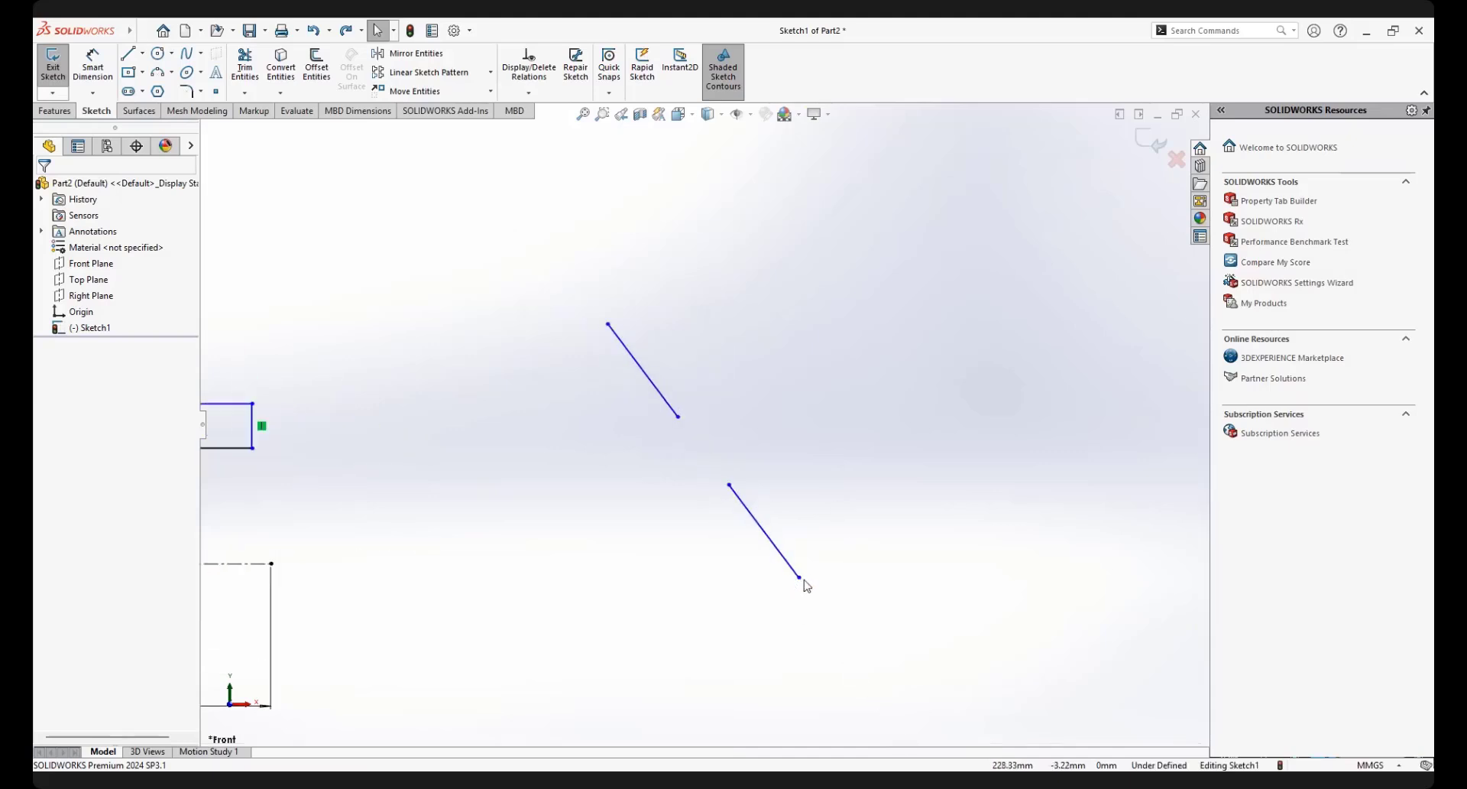
pyautogui.moveTo(800, 579); pyautogui.dragTo(858, 480)
pyautogui.click(910, 554)
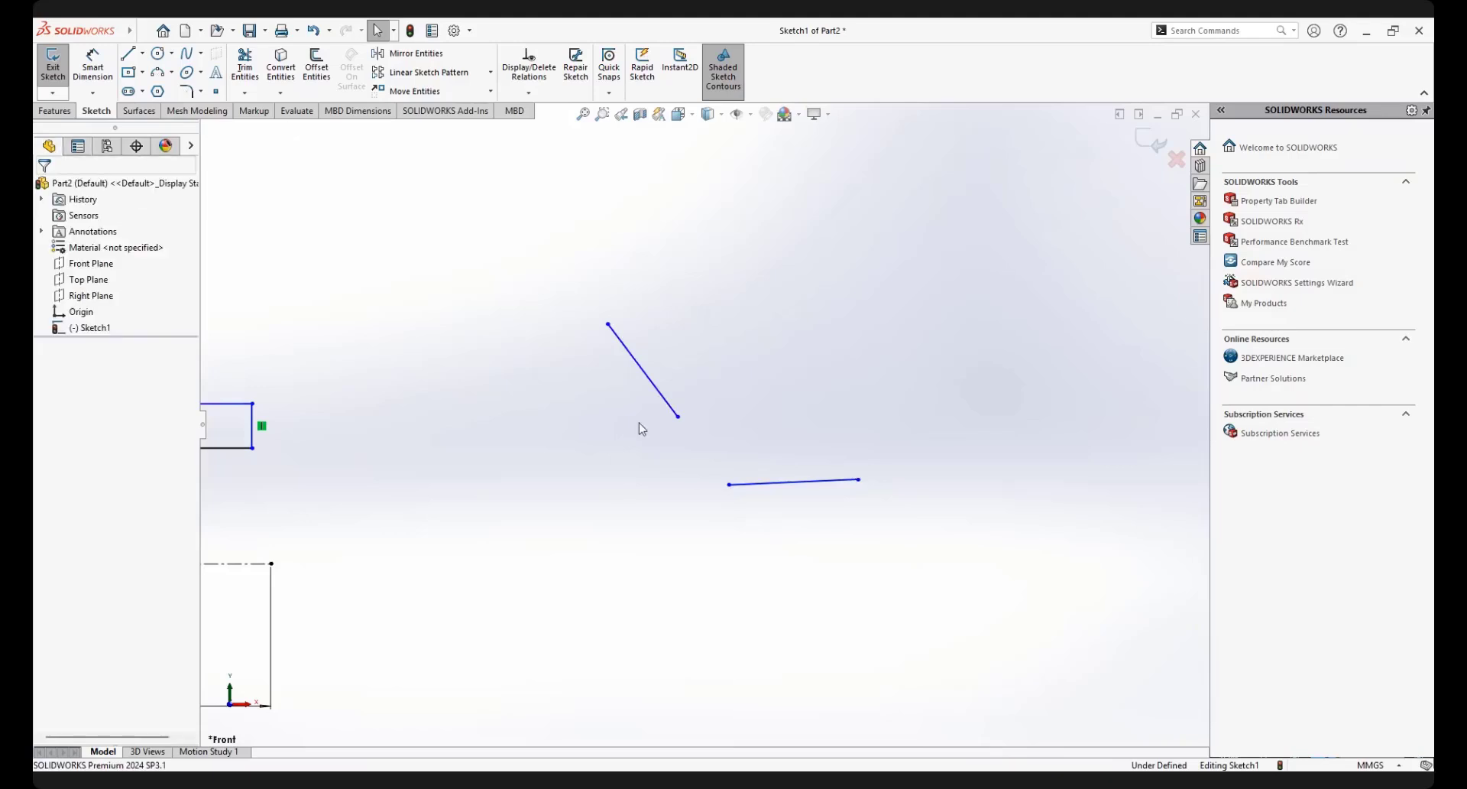
pyautogui.moveTo(573, 275)
pyautogui.mouseDown()
pyautogui.moveTo(1016, 638)
pyautogui.moveTo(998, 631)
pyautogui.mouseUp()
pyautogui.press('Delete')
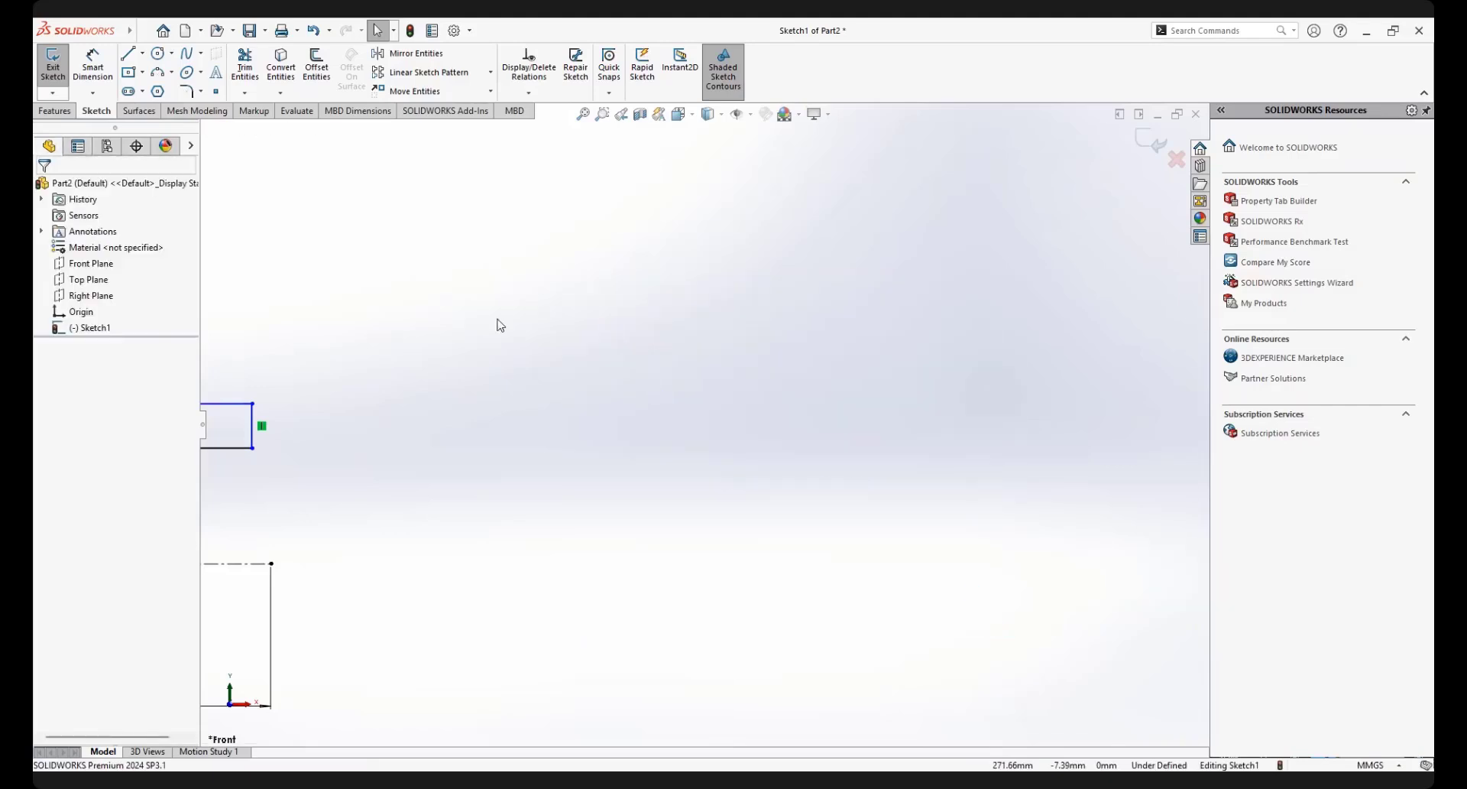
# Sketch two separate circles in the empty area beside the profile, with radii of about 21.6 mm and about 16.9 mm
pyautogui.click(158, 52)
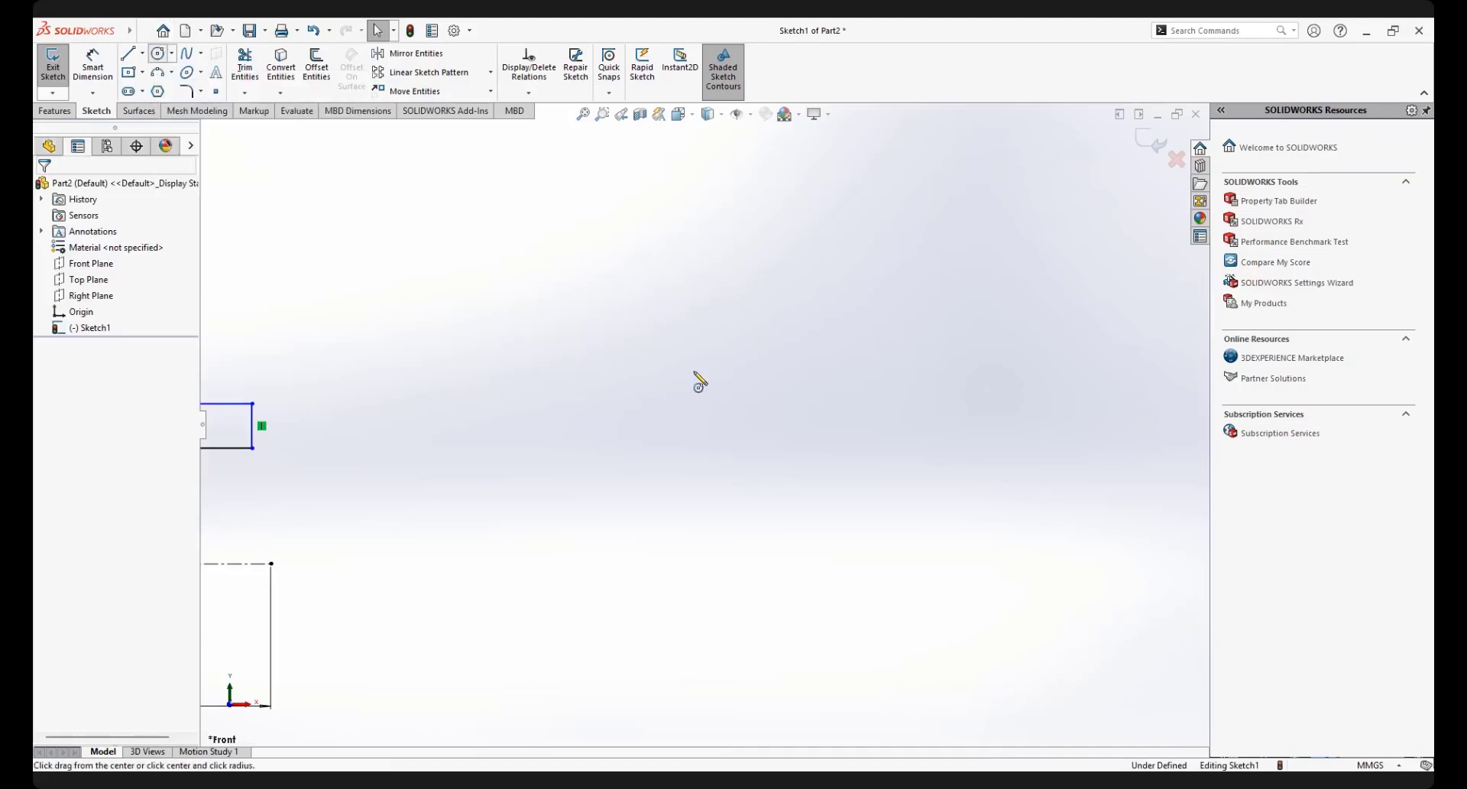
pyautogui.moveTo(710, 361); pyautogui.dragTo(777, 413)
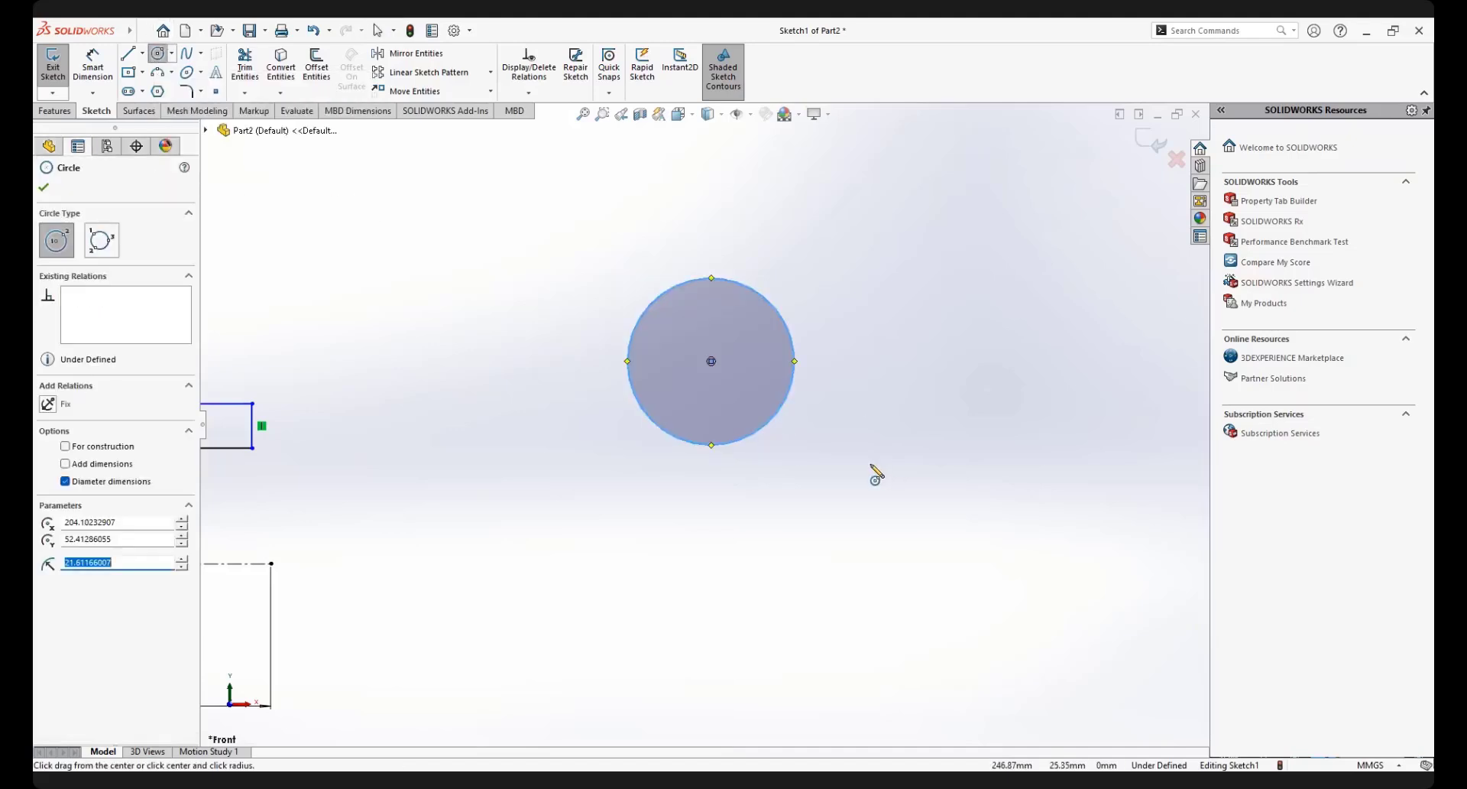
pyautogui.moveTo(864, 468); pyautogui.dragTo(915, 510)
pyautogui.rightClick(948, 350)
pyautogui.click(969, 344)
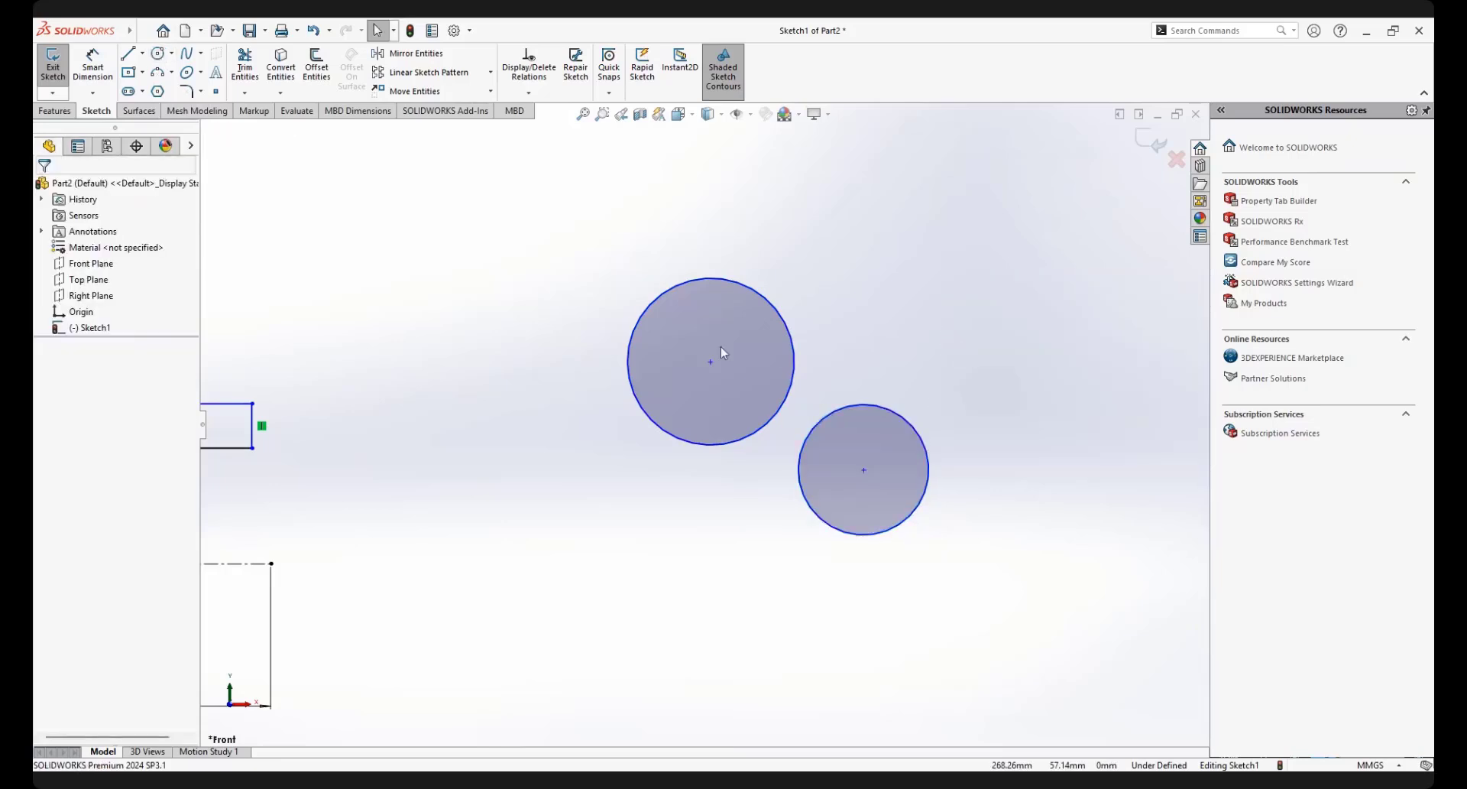
# Try a coradial relation between the two circles and undo it
pyautogui.click(894, 415)
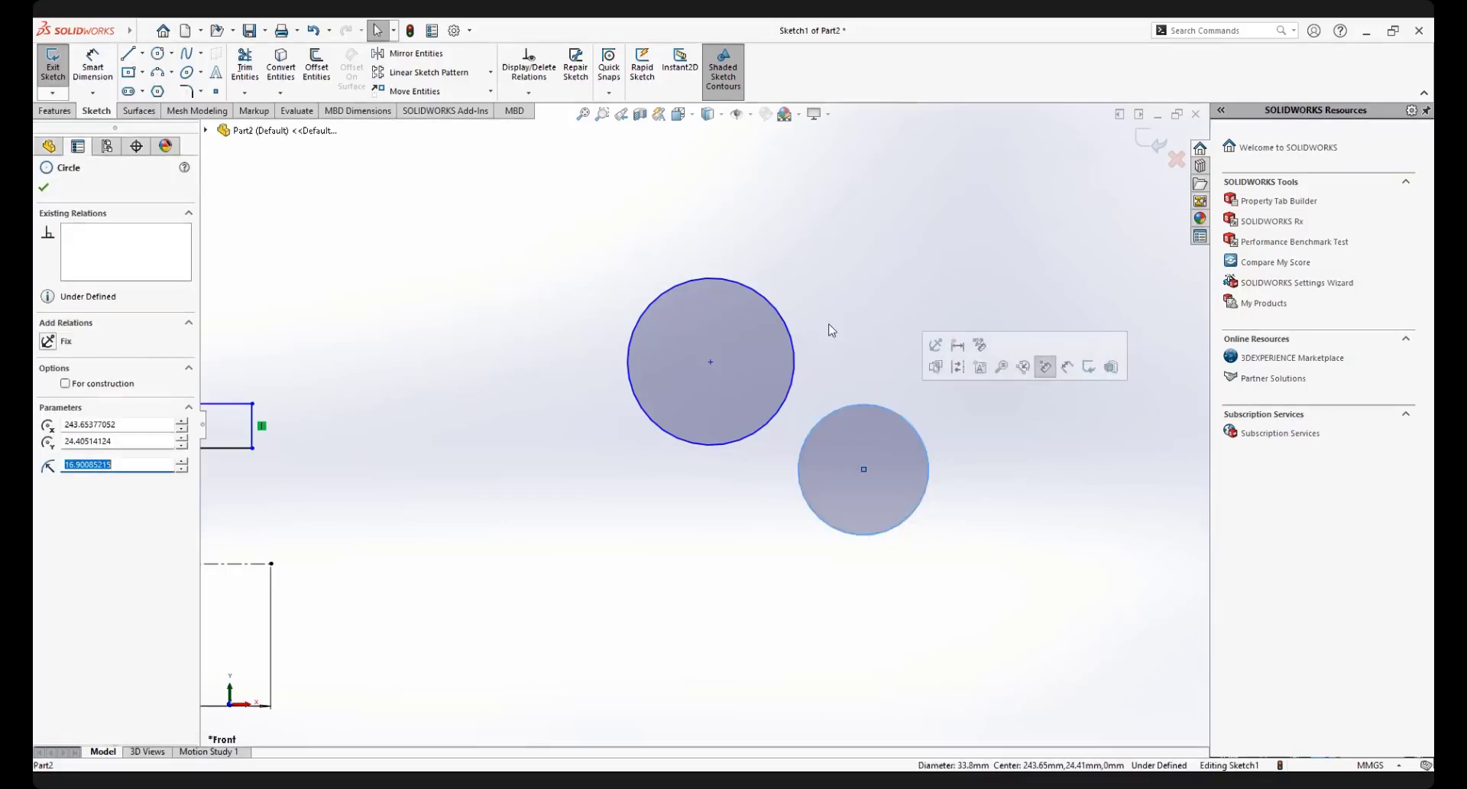
pyautogui.click(893, 415)
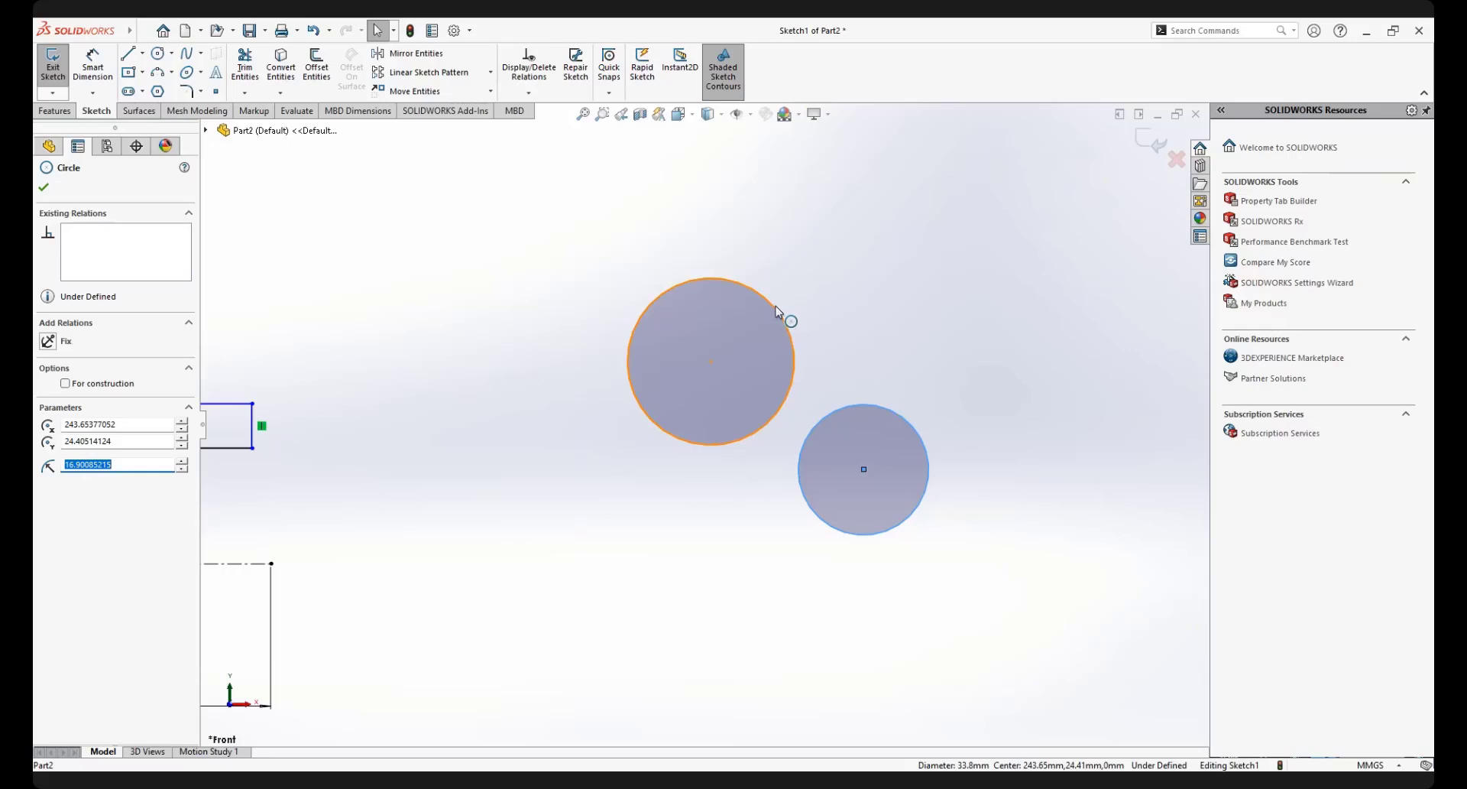
pyautogui.keyDown('ctrl'); pyautogui.click(776, 311); pyautogui.keyUp('ctrl')
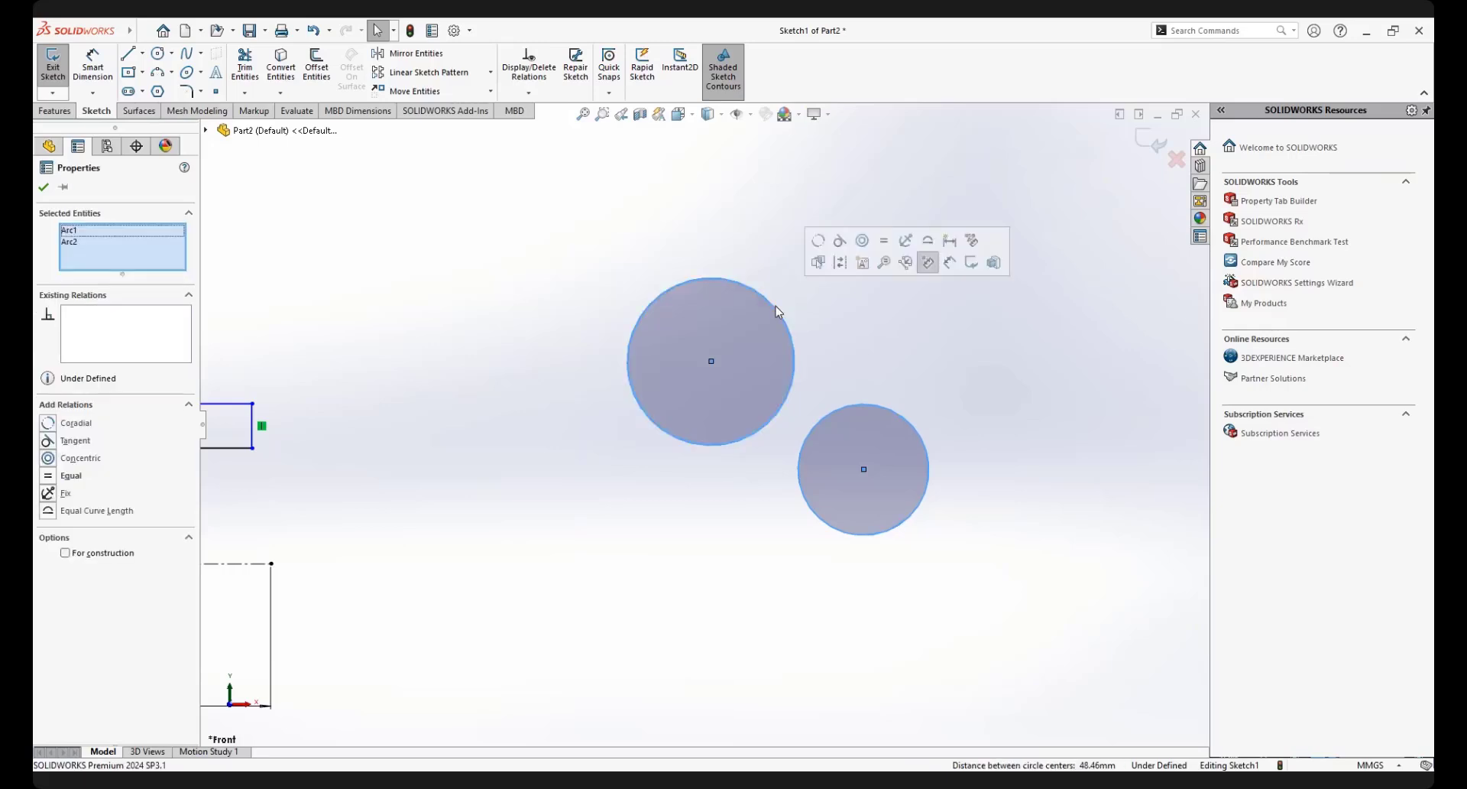
pyautogui.click(819, 242)
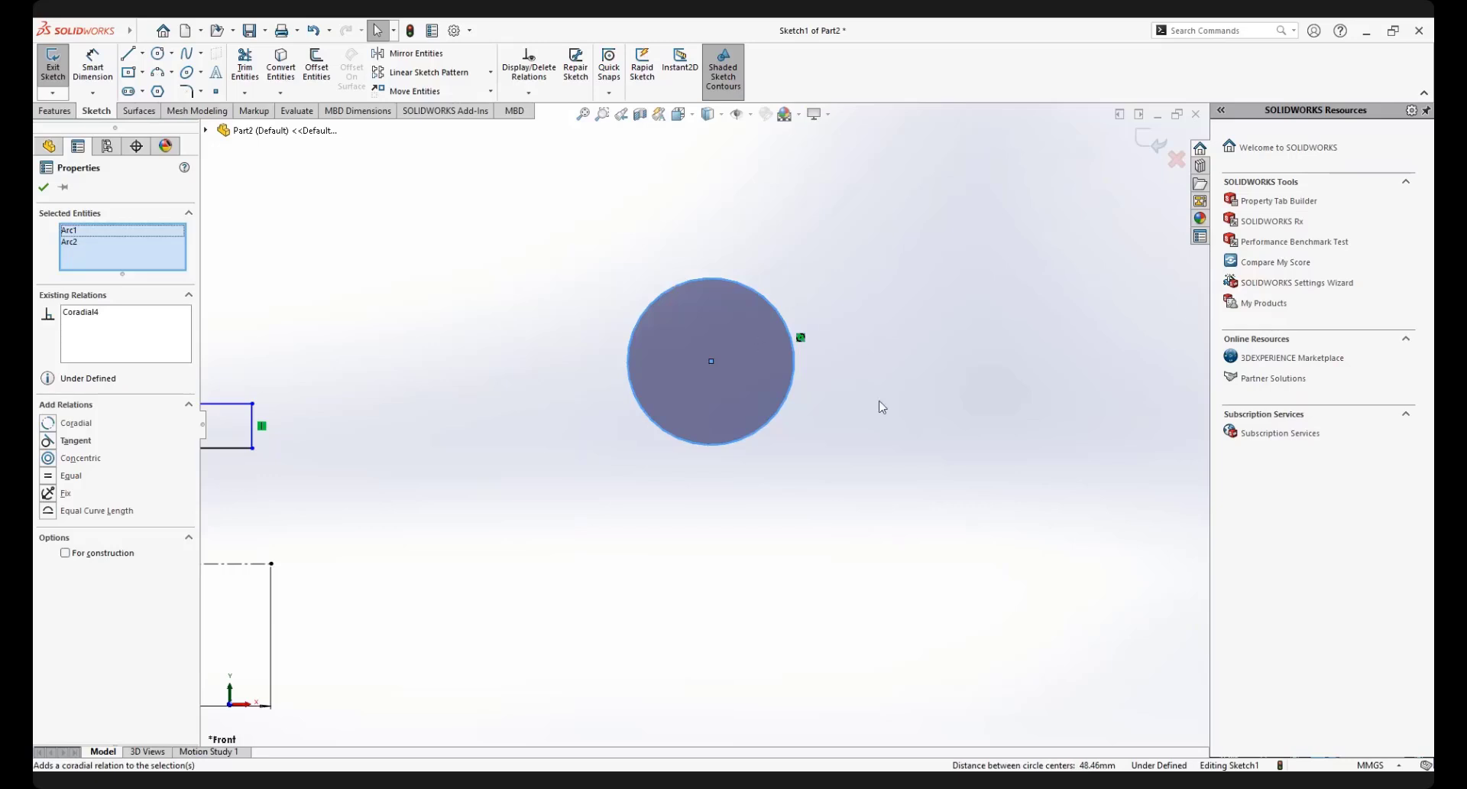
pyautogui.hotkey('ctrl', 'z')
pyautogui.click(992, 457)
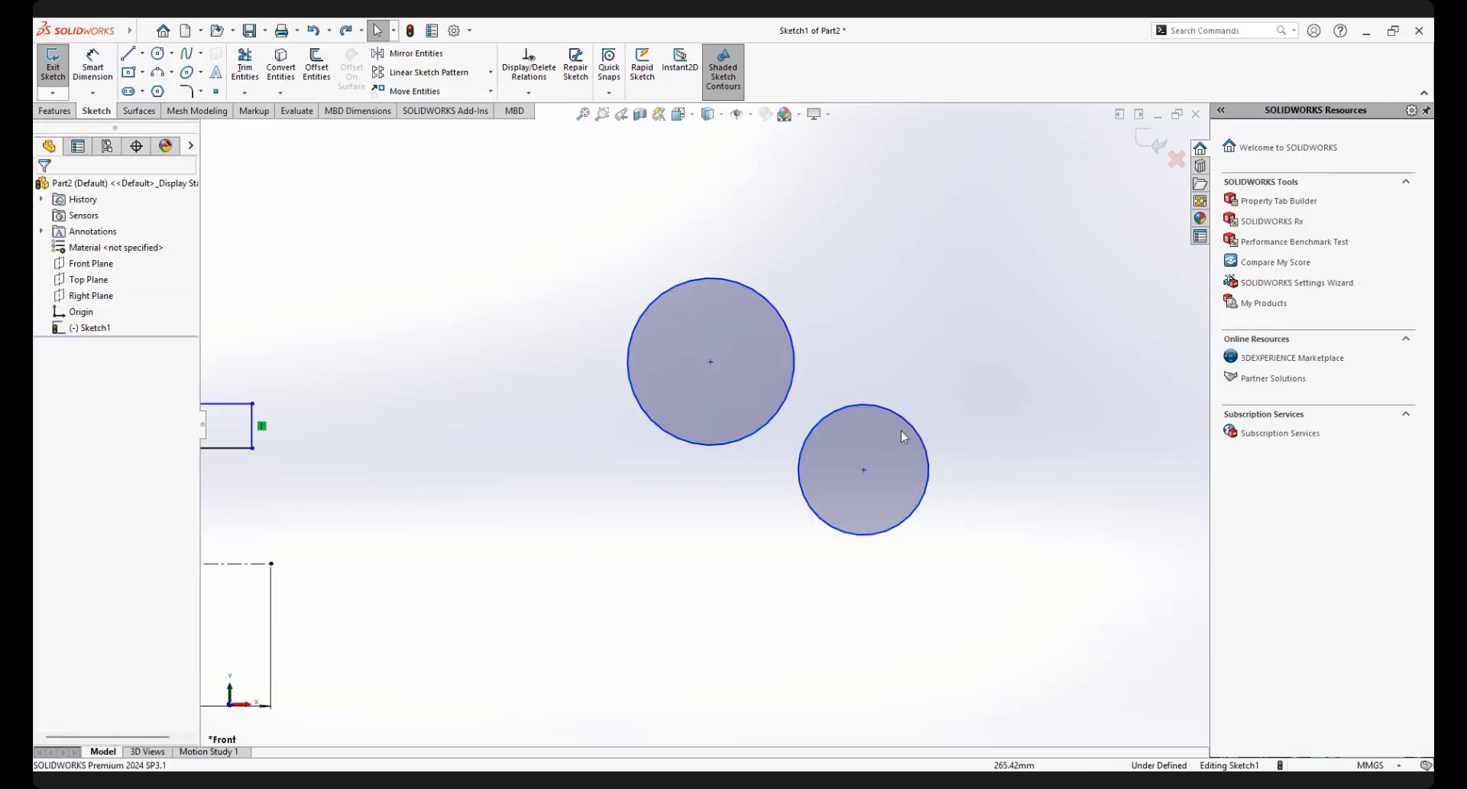
# Add a tangent relation between the two separate circles
pyautogui.click(907, 426)
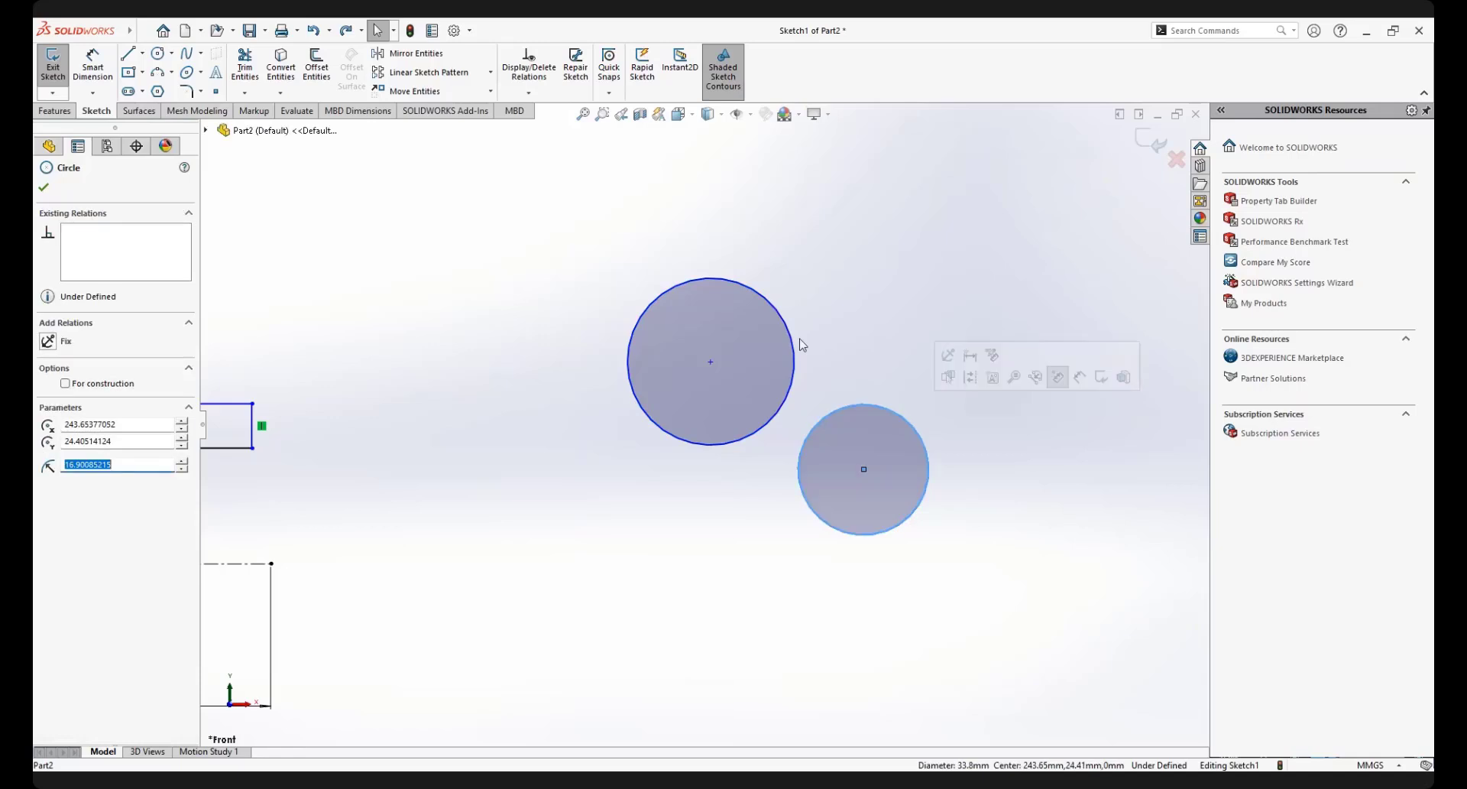
pyautogui.keyDown('ctrl'); pyautogui.click(778, 315); pyautogui.keyUp('ctrl')
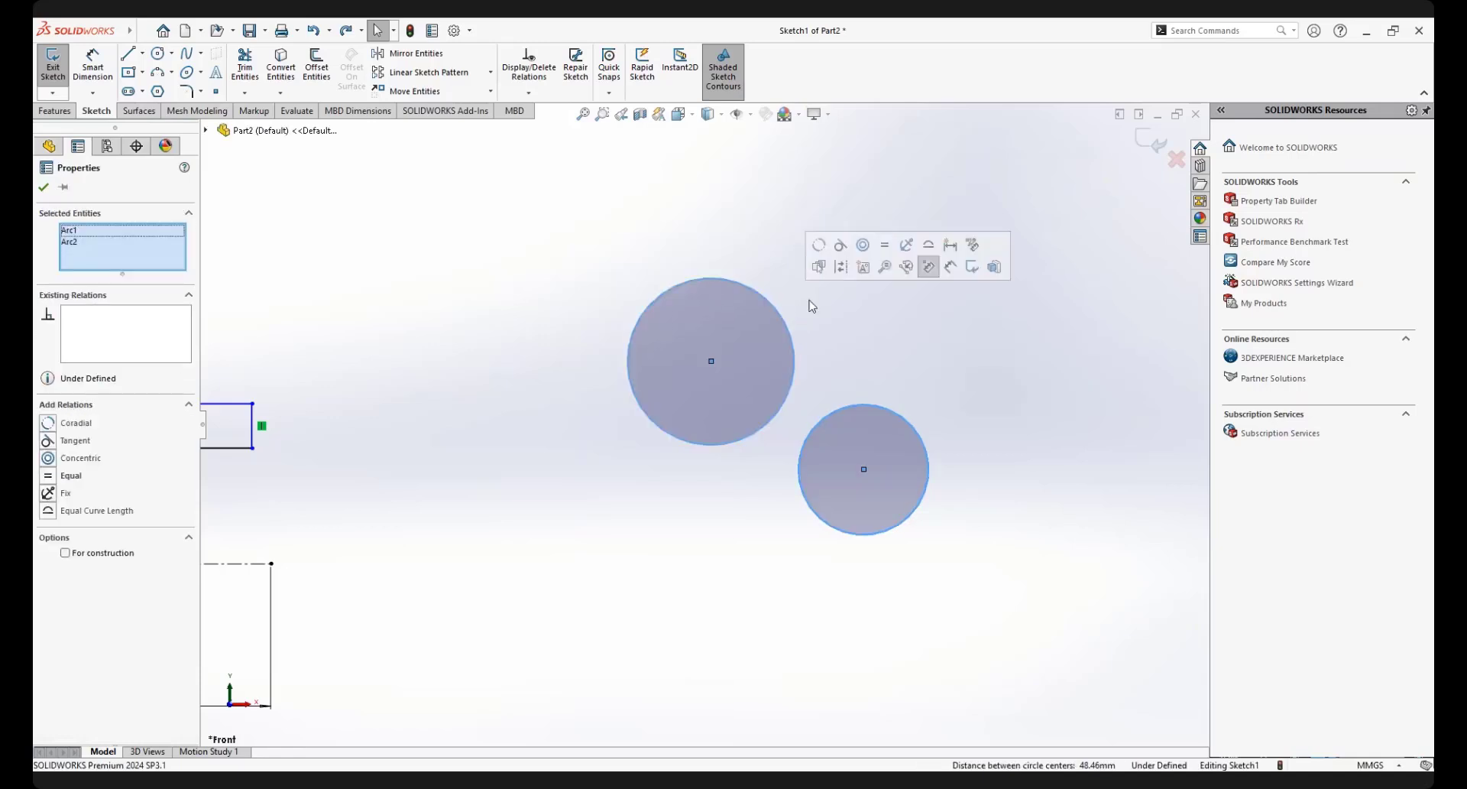
pyautogui.click(844, 251)
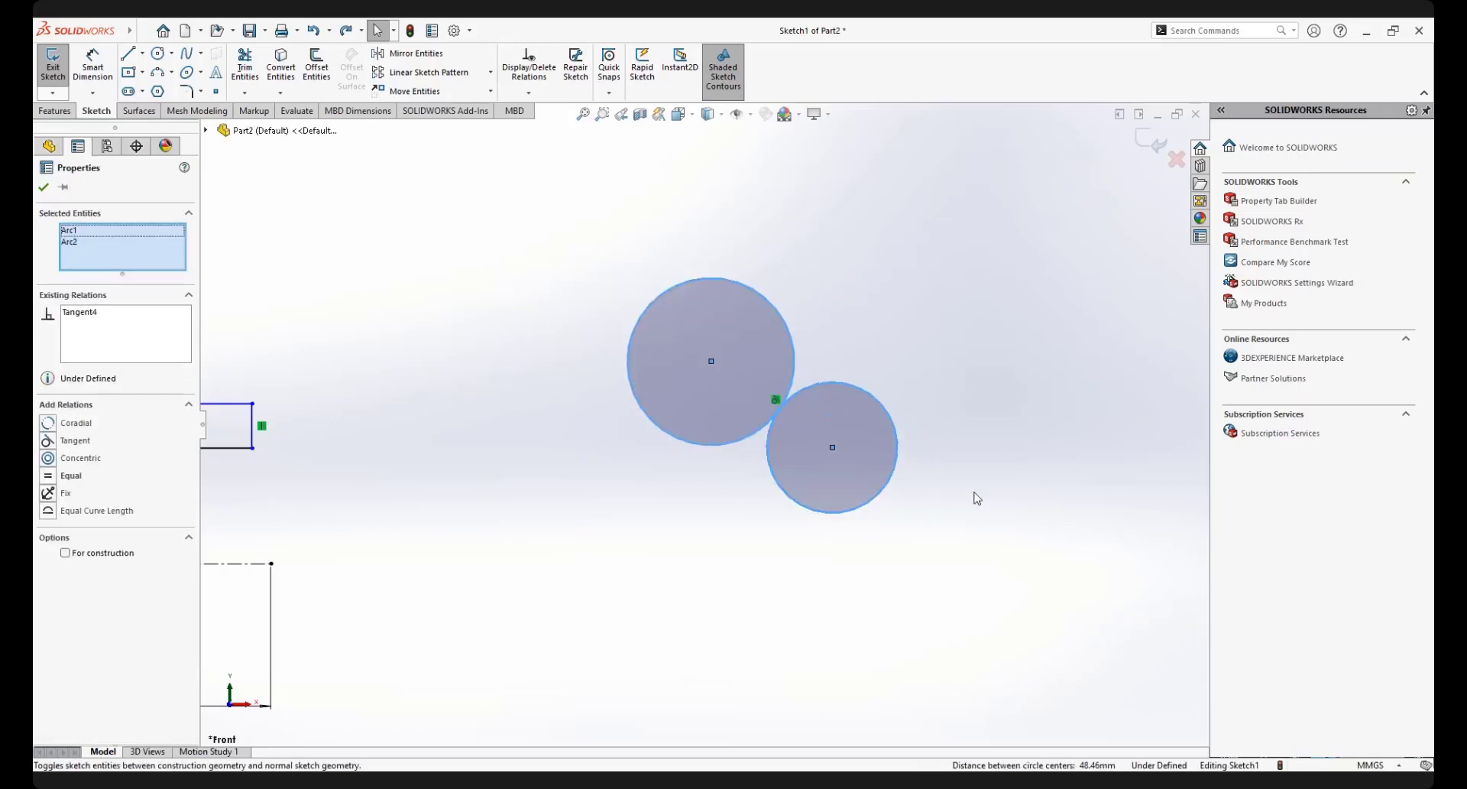
pyautogui.click(973, 498)
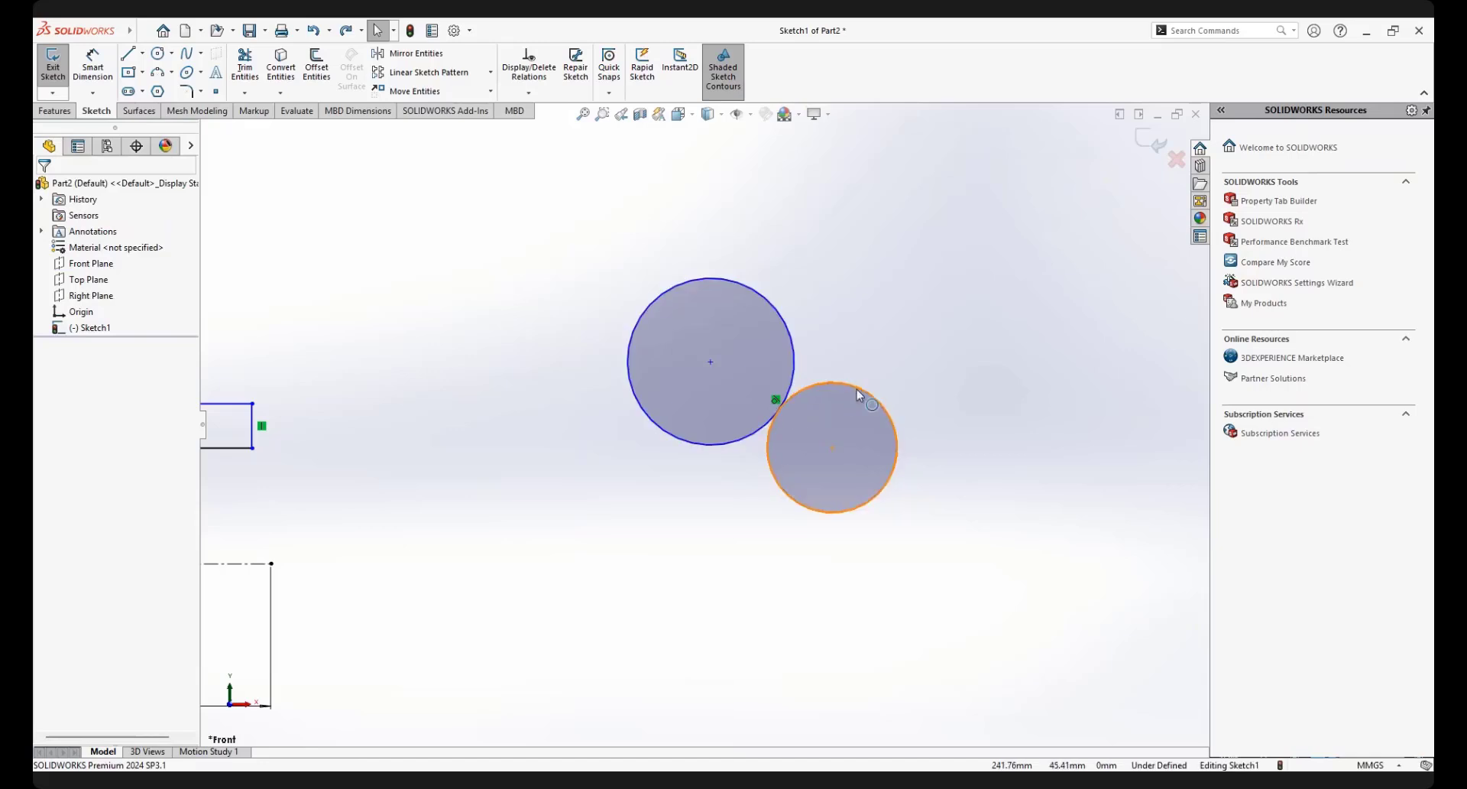
# Enlarge the lower tangent circle to a diameter of about 47 mm and pull its centre farther from the upper circle
pyautogui.moveTo(856, 388)
pyautogui.mouseDown()
pyautogui.moveTo(879, 336)
pyautogui.moveTo(862, 368)
pyautogui.mouseUp()
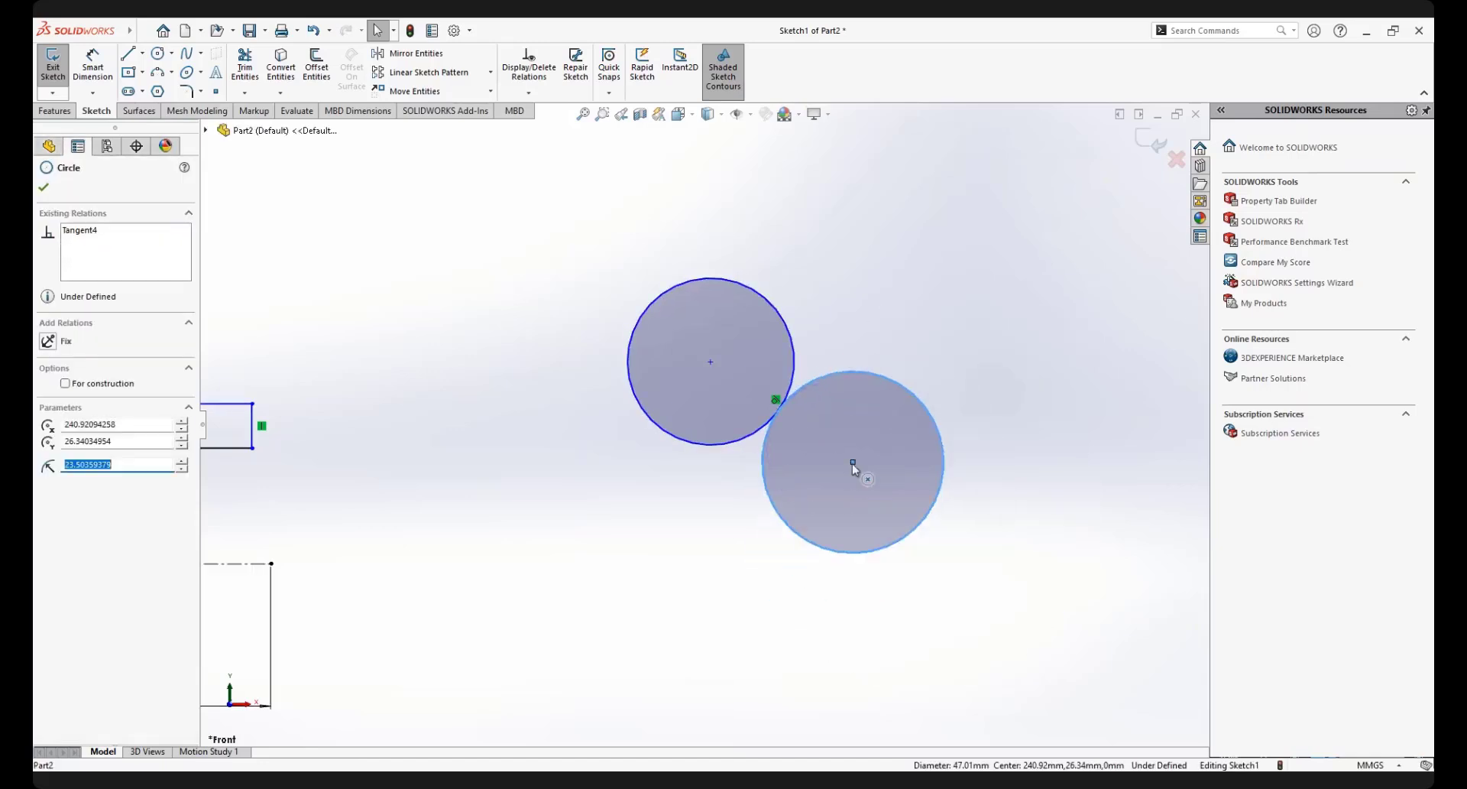
pyautogui.moveTo(853, 462); pyautogui.dragTo(869, 489)
pyautogui.press('Escape')
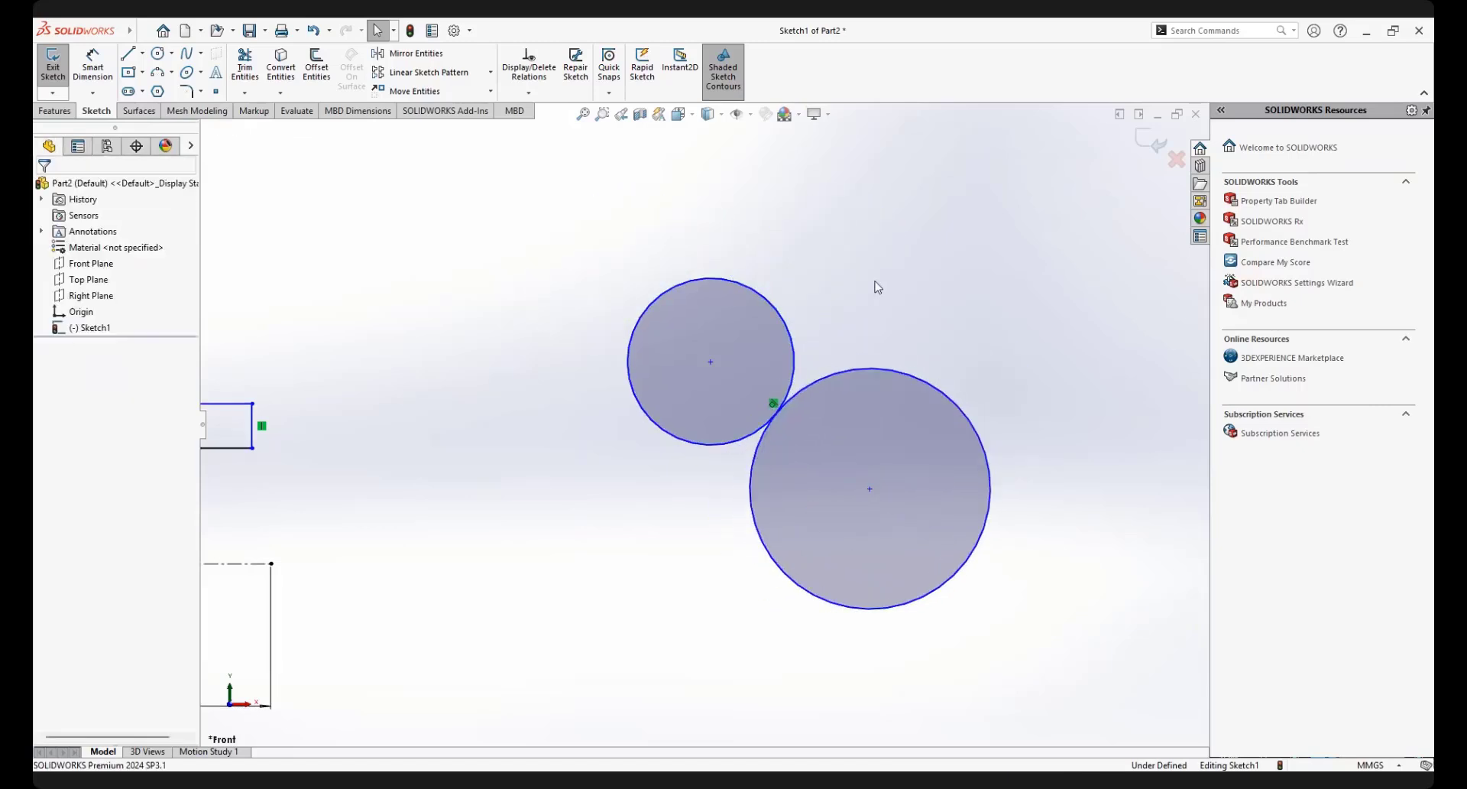
# Undo the lower circle's centre move and enlargement along with the tangent relation
pyautogui.hotkey('ctrl', 'z')
pyautogui.hotkey('ctrl', 'z')
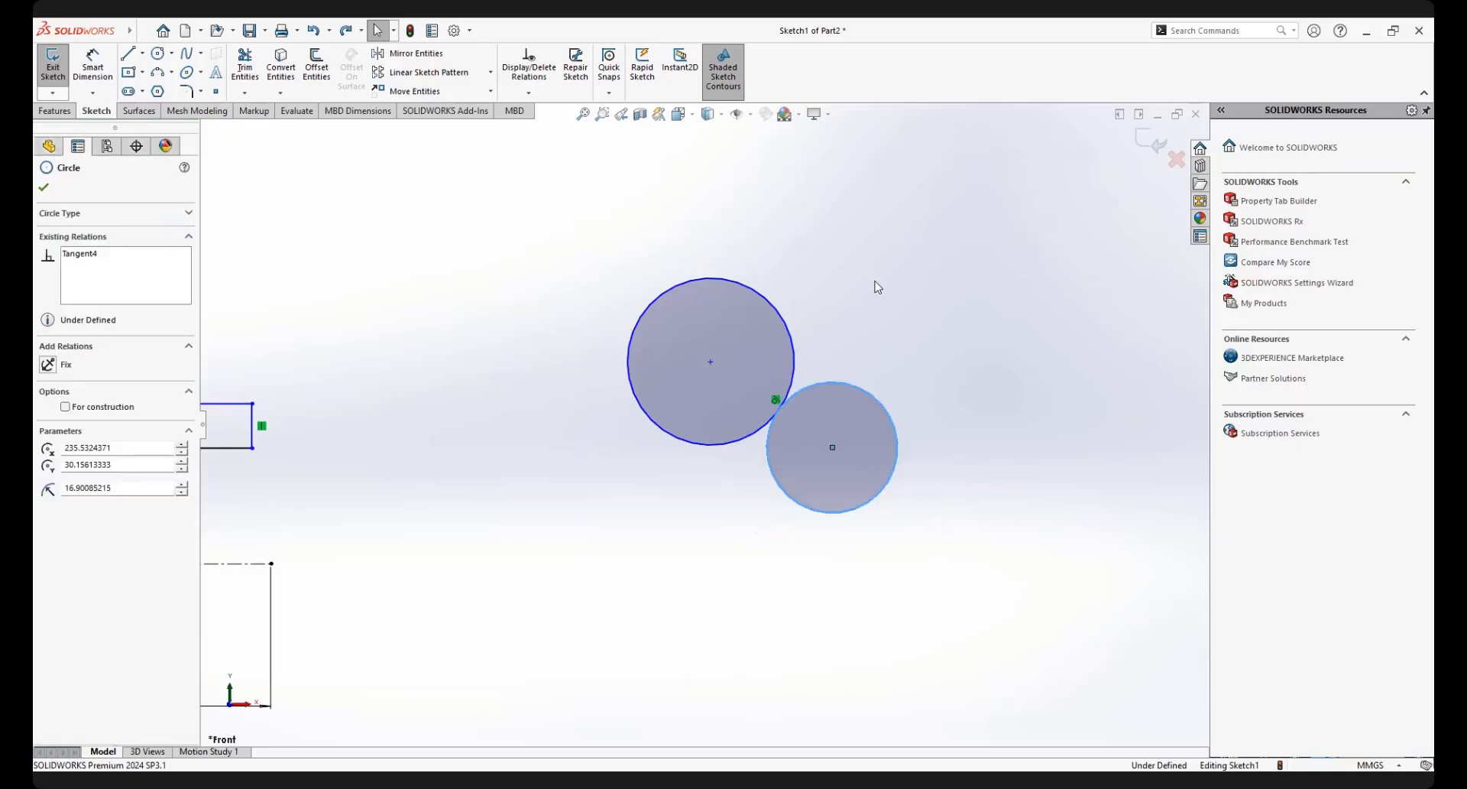
pyautogui.hotkey('ctrl', 'z')
pyautogui.click(855, 309)
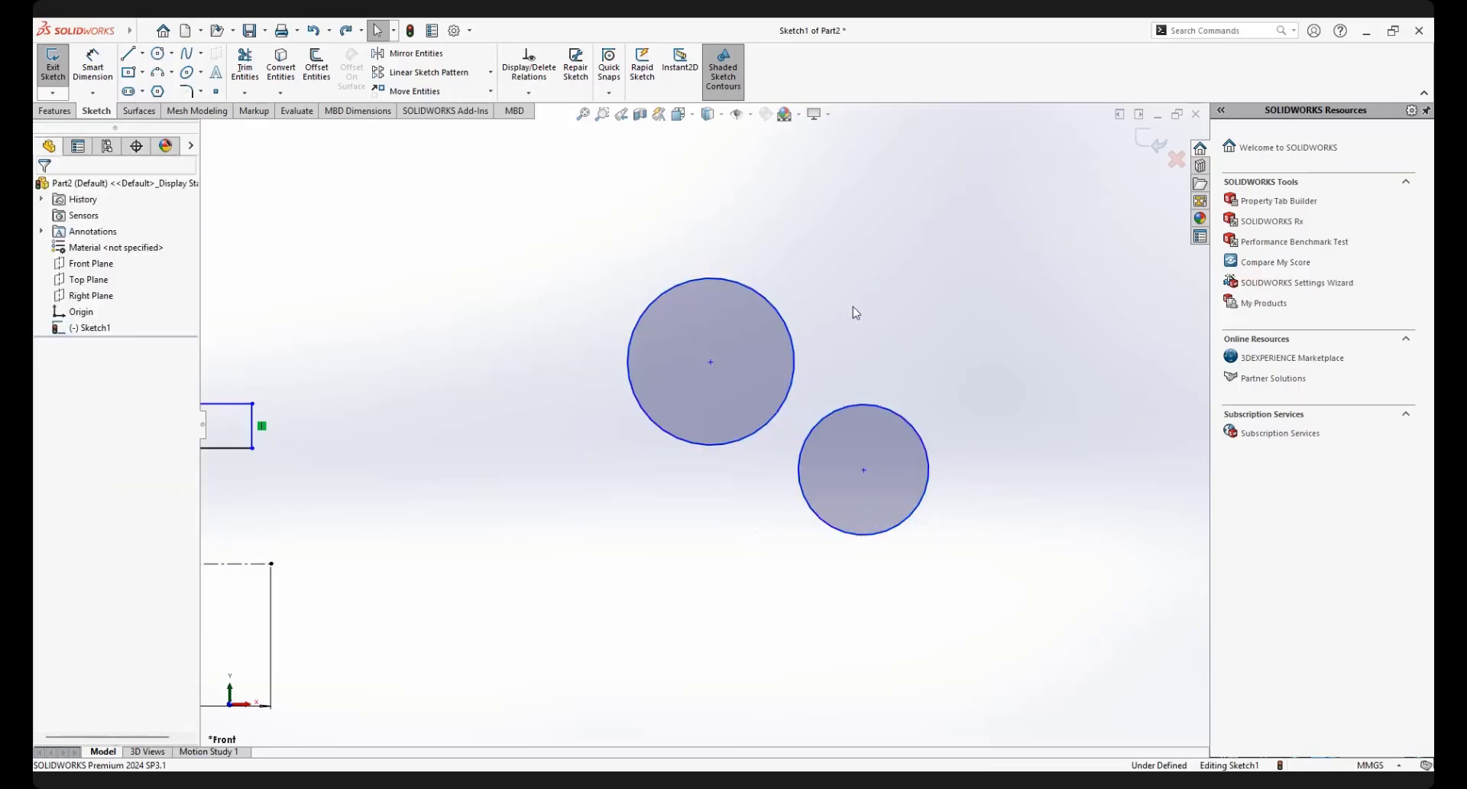
# Make the two circles concentric
pyautogui.click(908, 432)
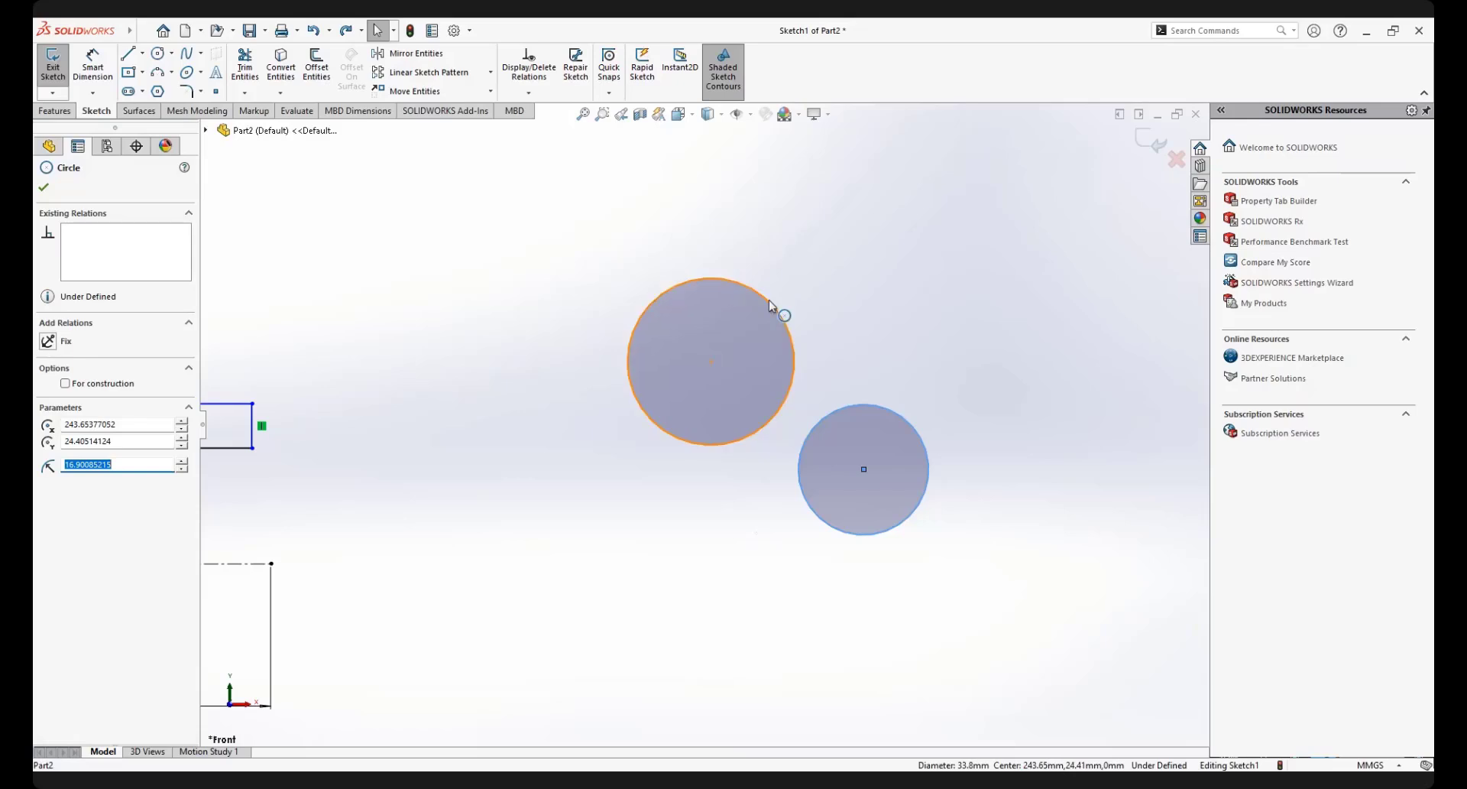
pyautogui.keyDown('ctrl'); pyautogui.click(775, 307); pyautogui.keyUp('ctrl')
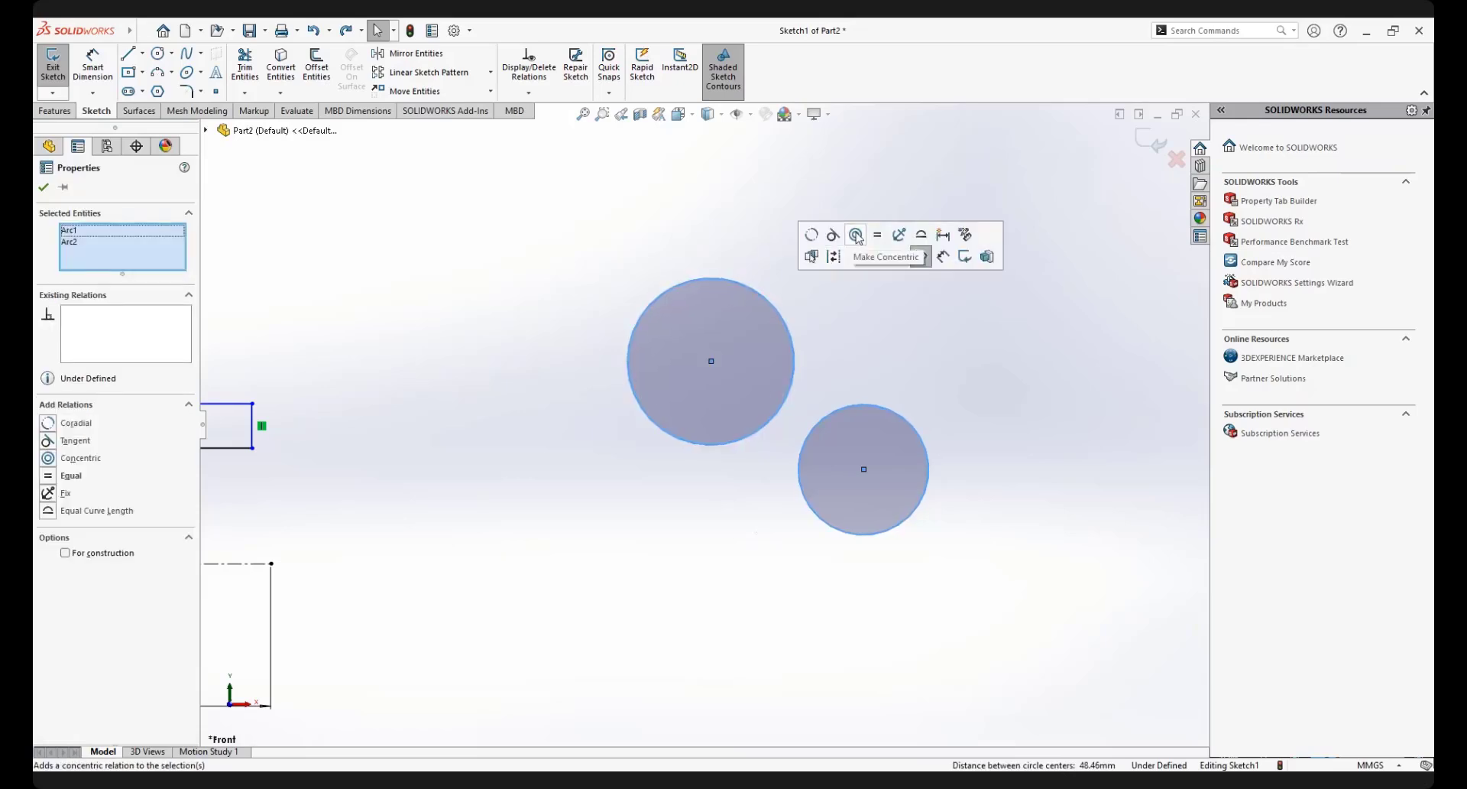
pyautogui.click(856, 235)
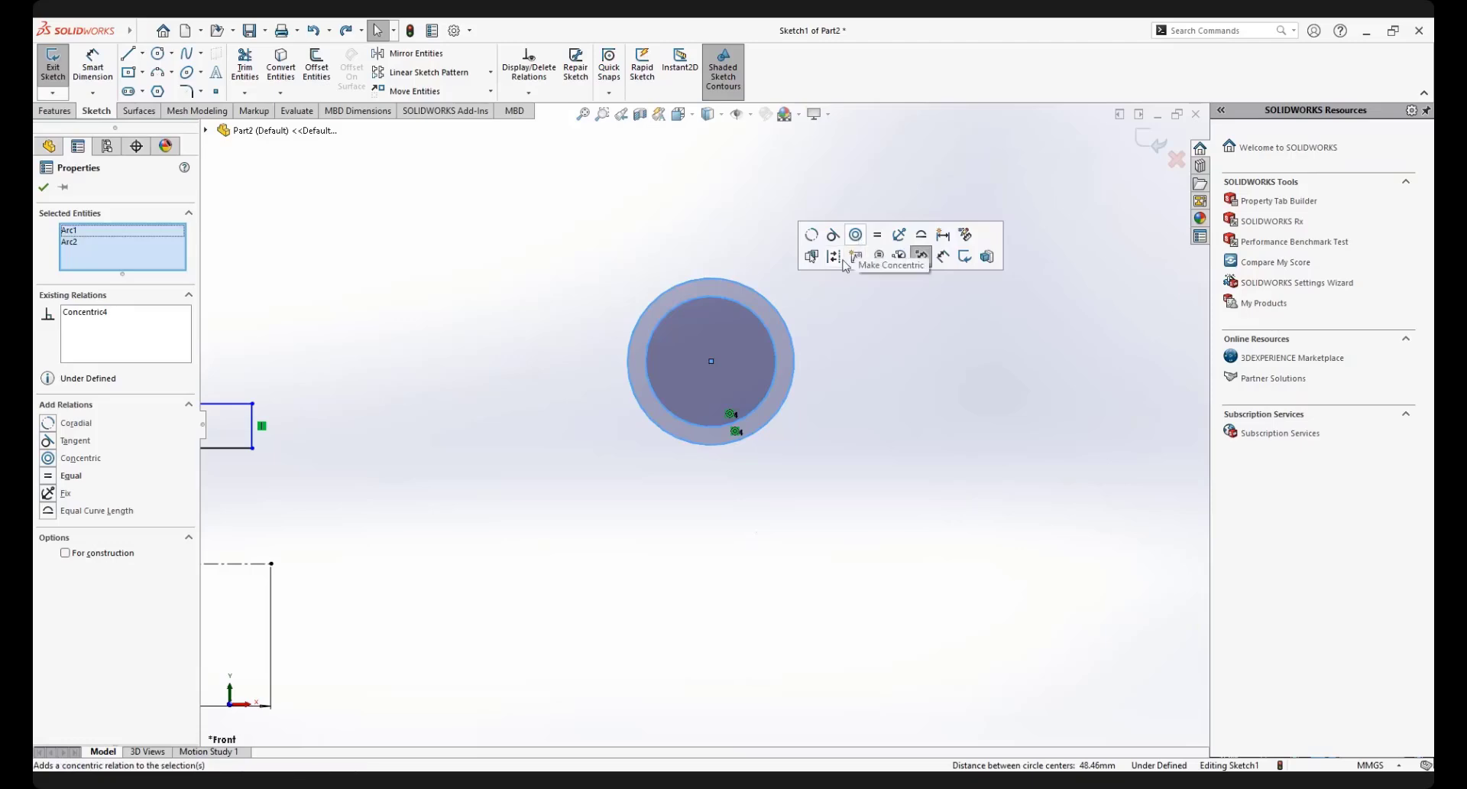
pyautogui.click(878, 366)
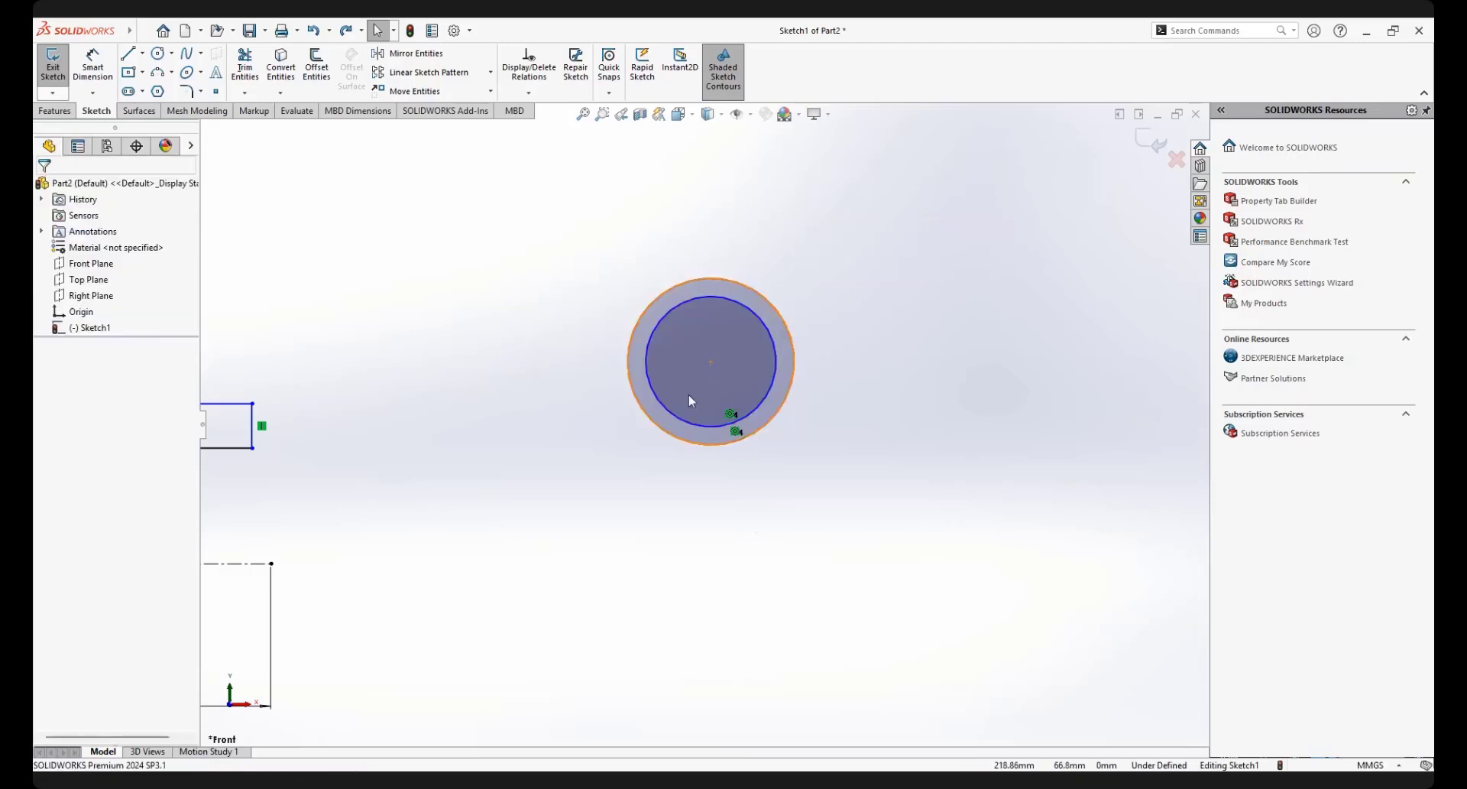
# Enlarge the outer and inner concentric circles one after the other to test the relation
pyautogui.moveTo(787, 318); pyautogui.dragTo(841, 282)
pyautogui.moveTo(771, 335); pyautogui.dragTo(809, 327)
pyautogui.click(978, 451)
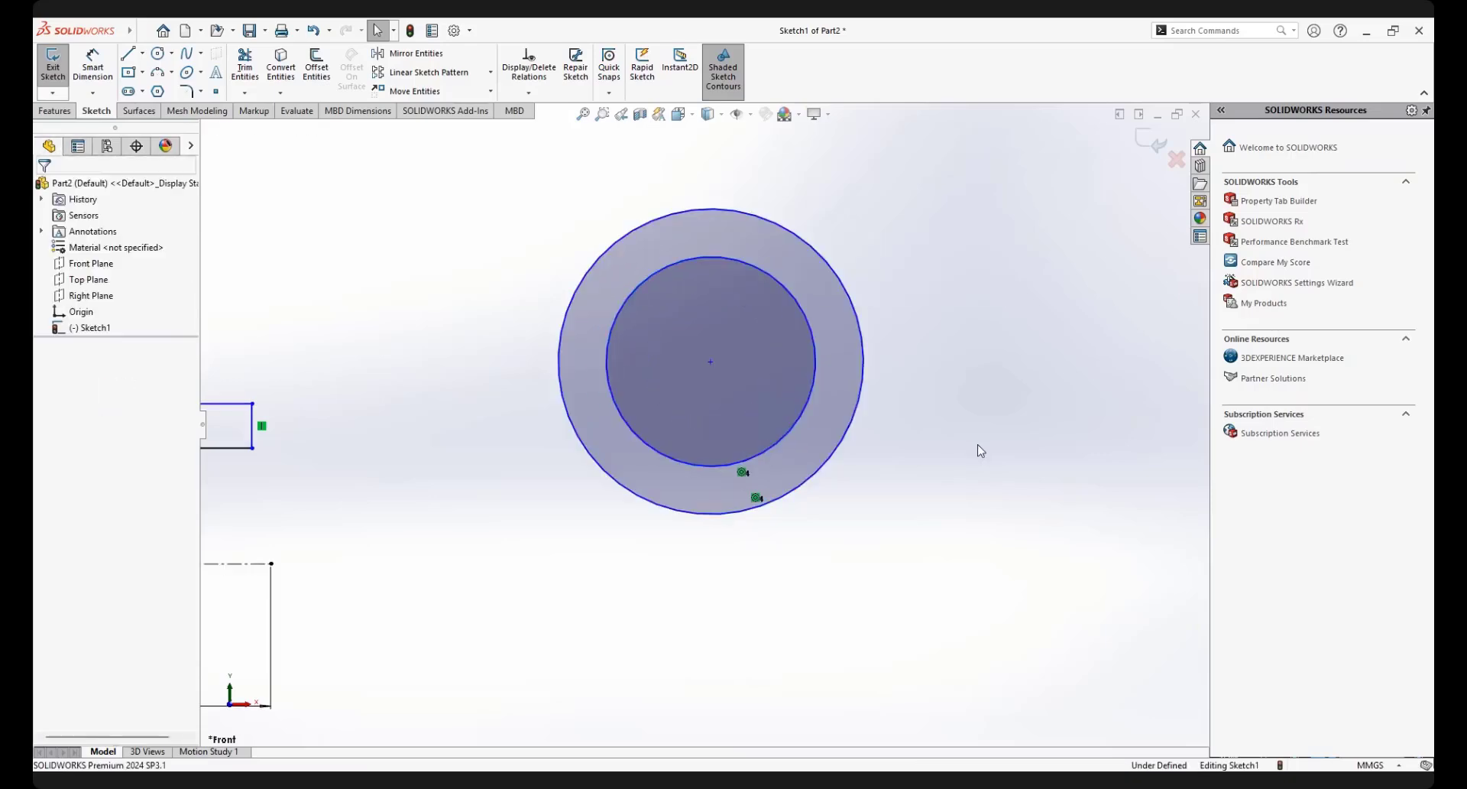
# Undo both concentric circle enlargements and the concentric relation
pyautogui.scroll(-1, 925, 449)
pyautogui.scroll(3, 921, 447)
pyautogui.scroll(1, 917, 447)
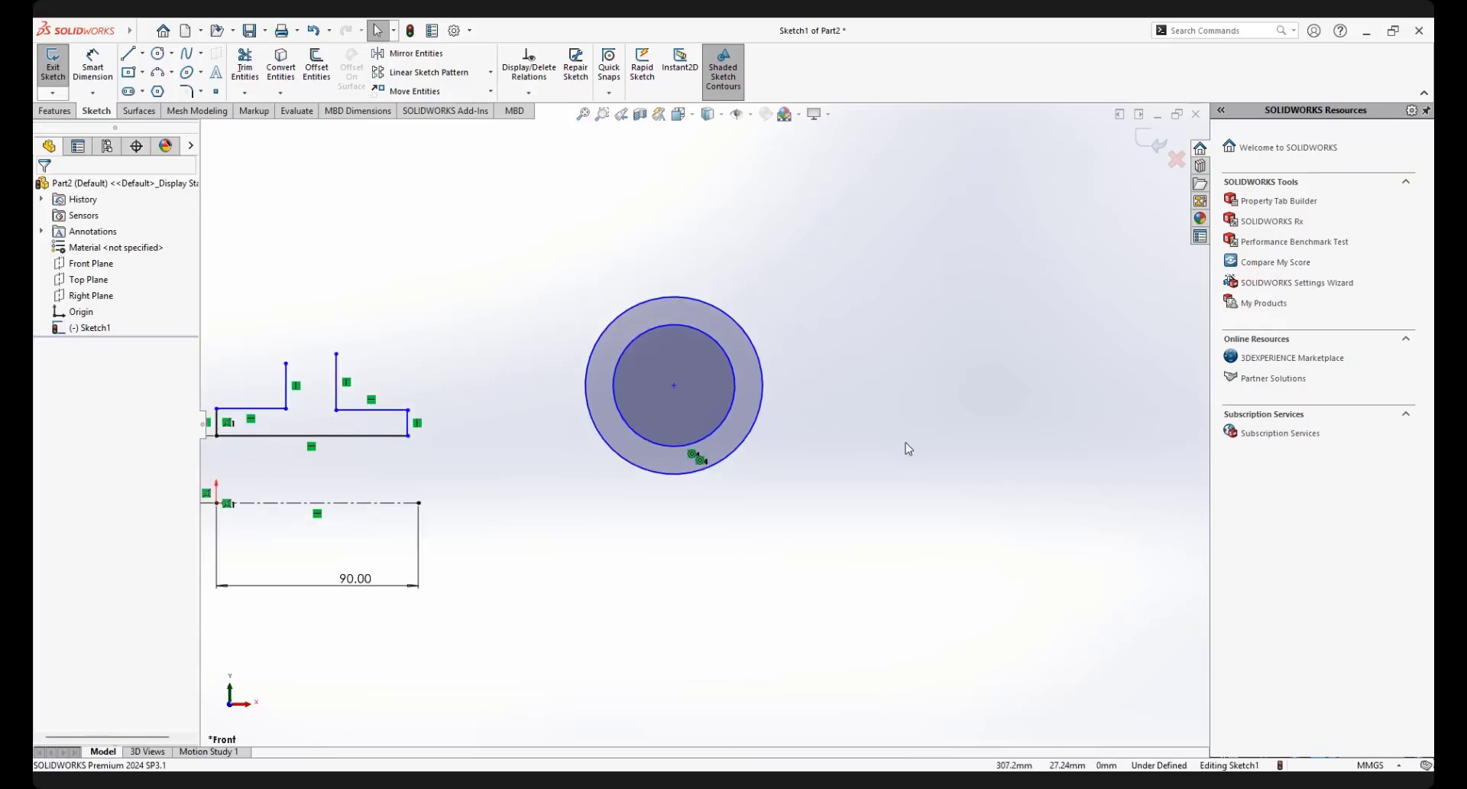
pyautogui.hotkey('ctrl', 'z')
pyautogui.hotkey('ctrl', 'z')
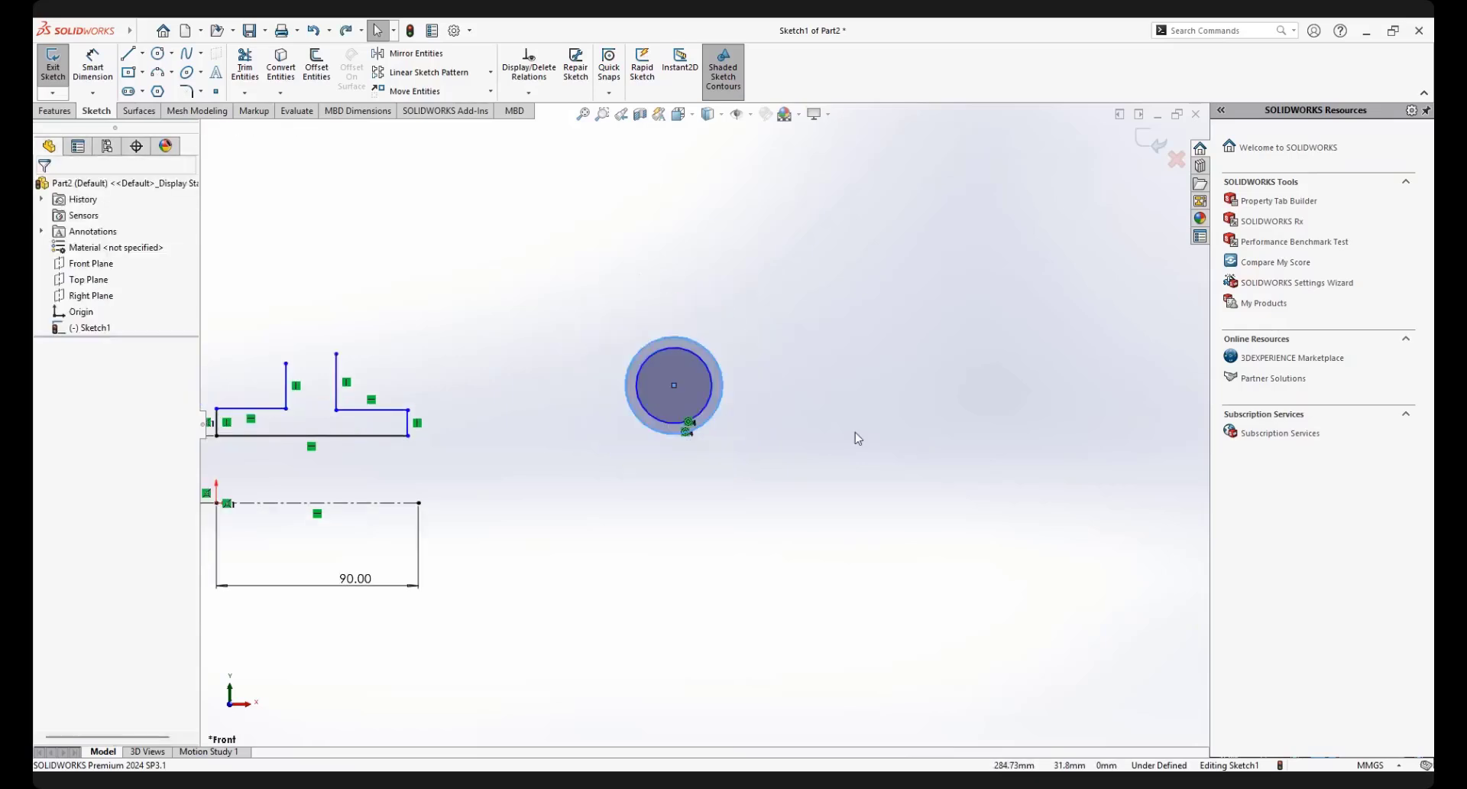
pyautogui.hotkey('ctrl', 'z')
pyautogui.click(856, 415)
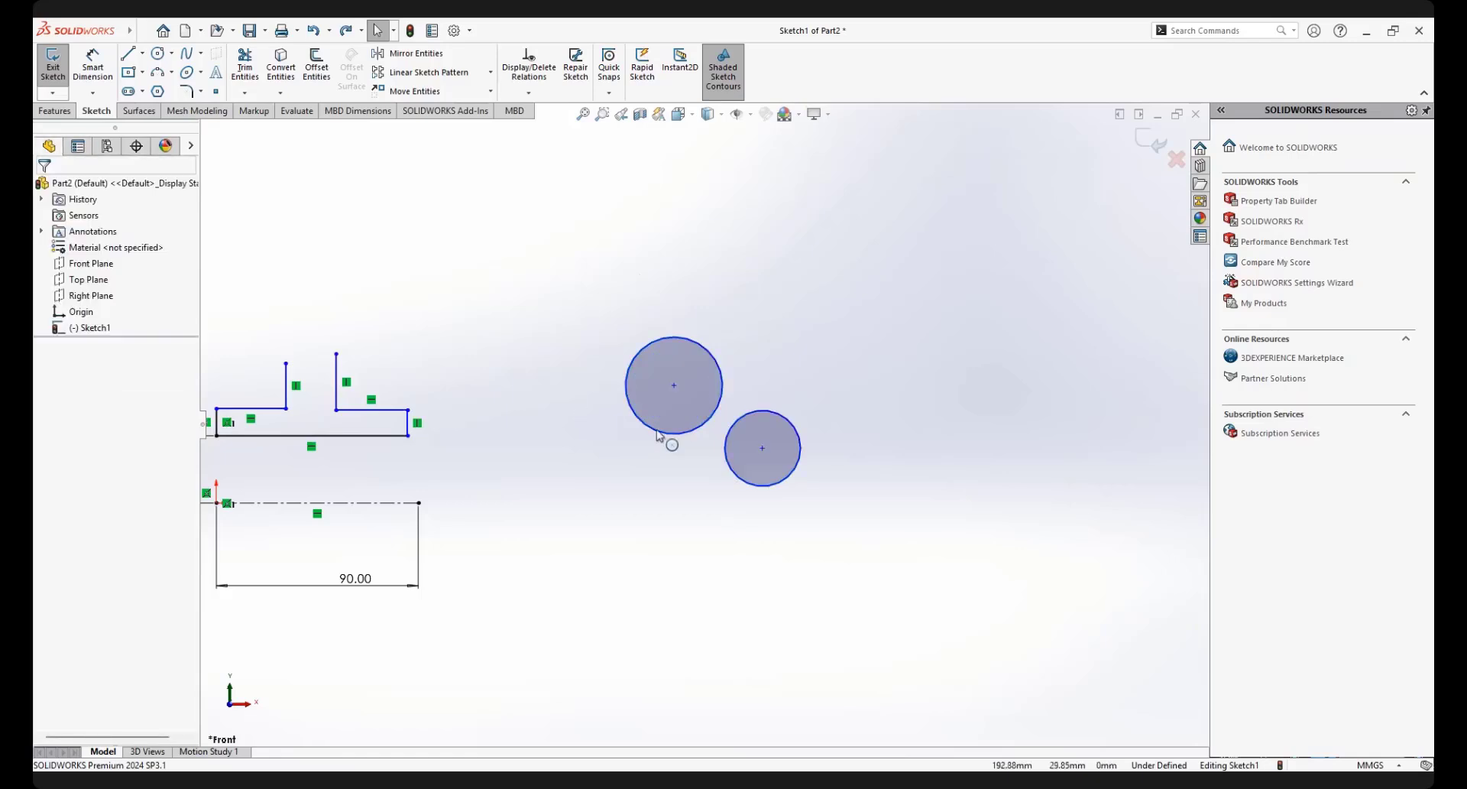
# Make the two circles coradial and enlarge the upper one to test the relation
pyautogui.scroll(-2, 658, 439)
pyautogui.click(870, 437)
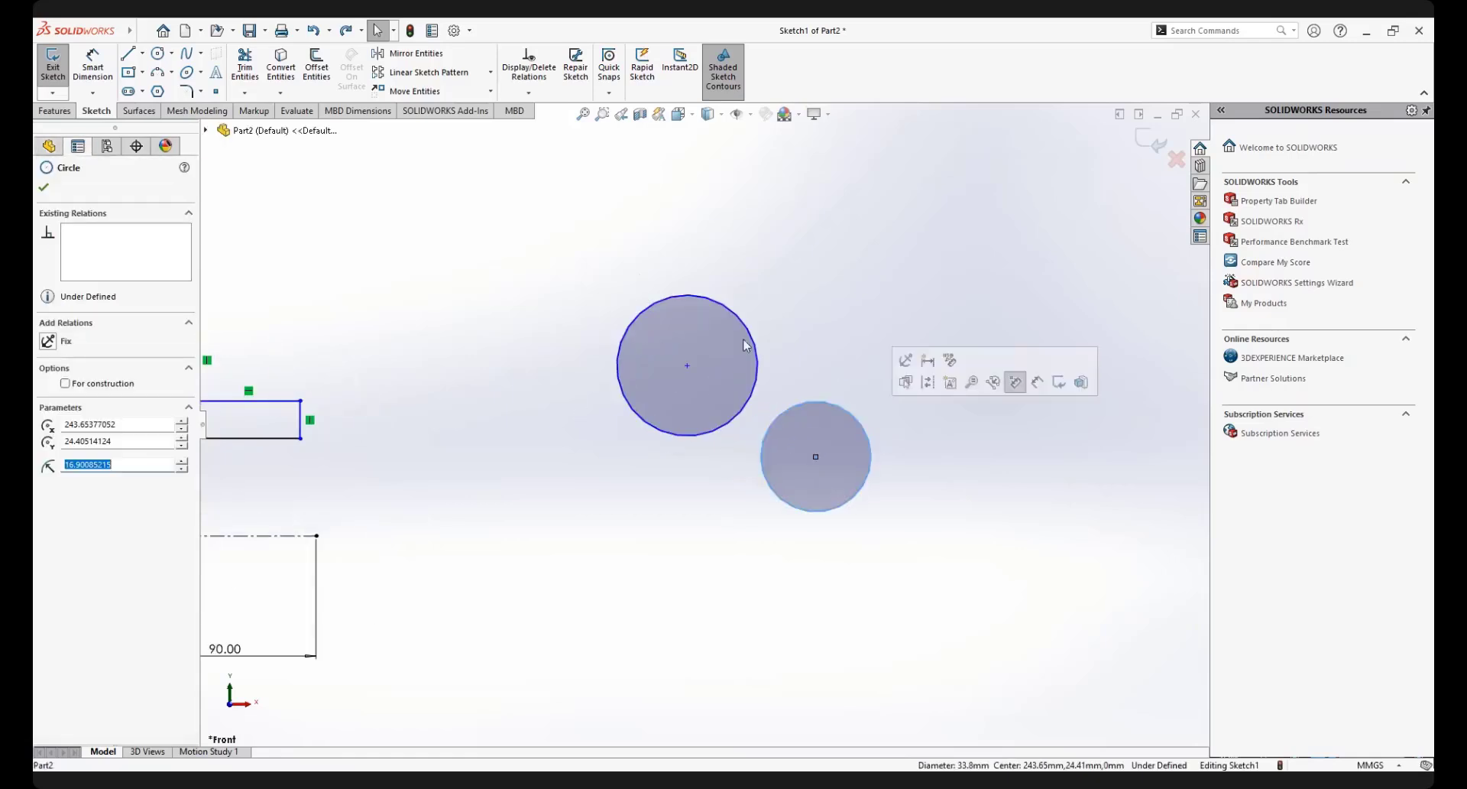
pyautogui.keyDown('ctrl'); pyautogui.click(727, 310); pyautogui.keyUp('ctrl')
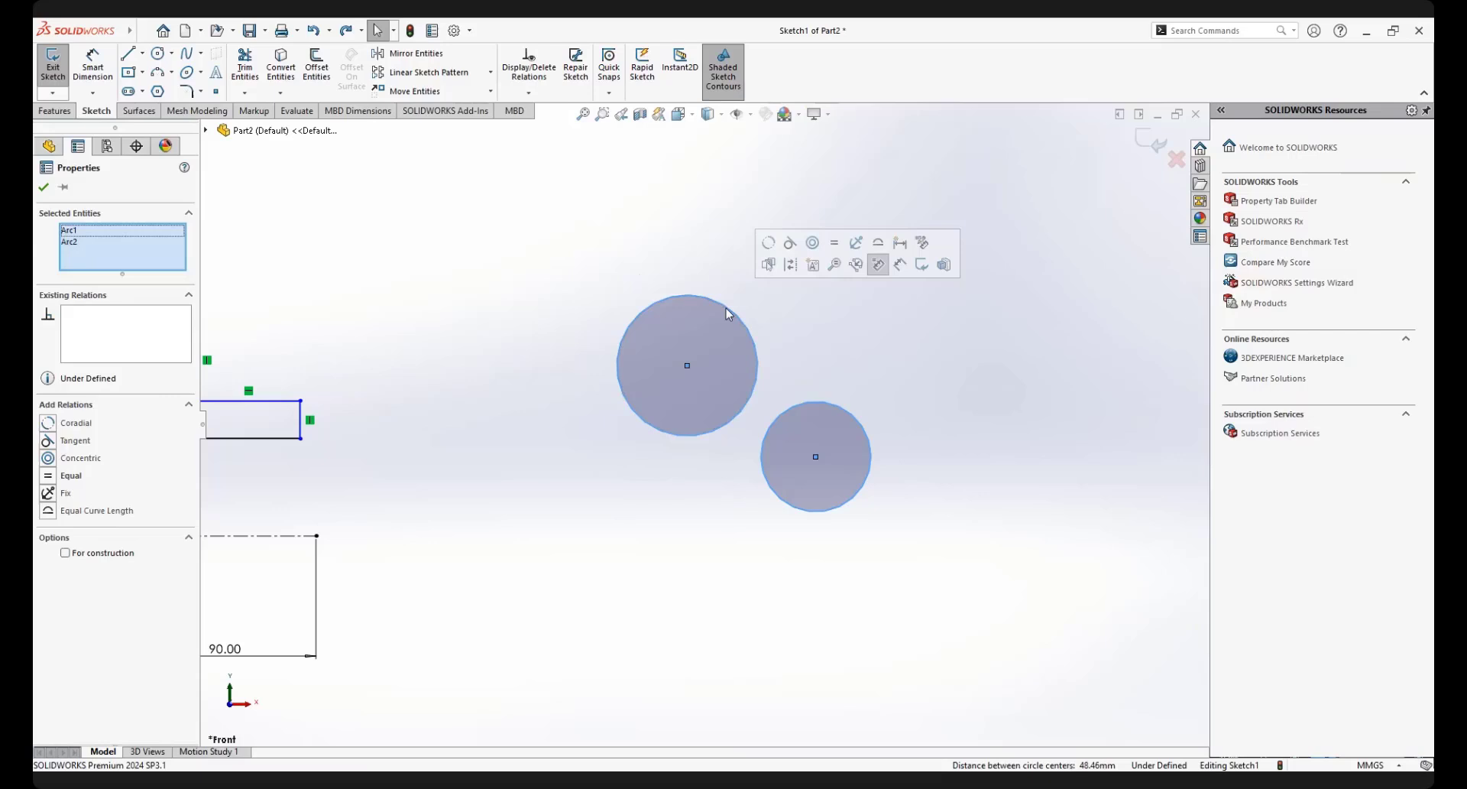
pyautogui.click(766, 245)
pyautogui.click(836, 441)
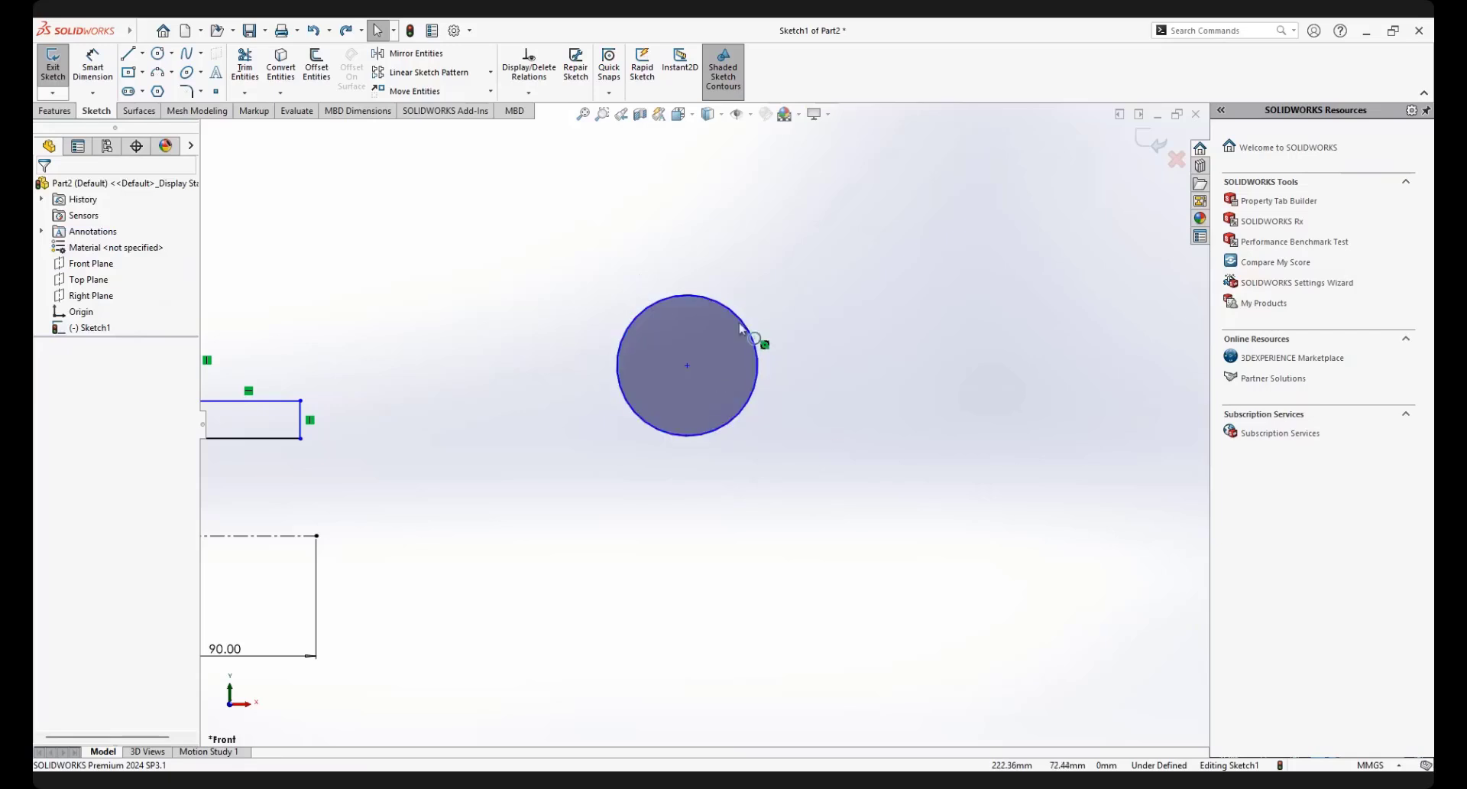
pyautogui.moveTo(738, 322); pyautogui.dragTo(848, 299)
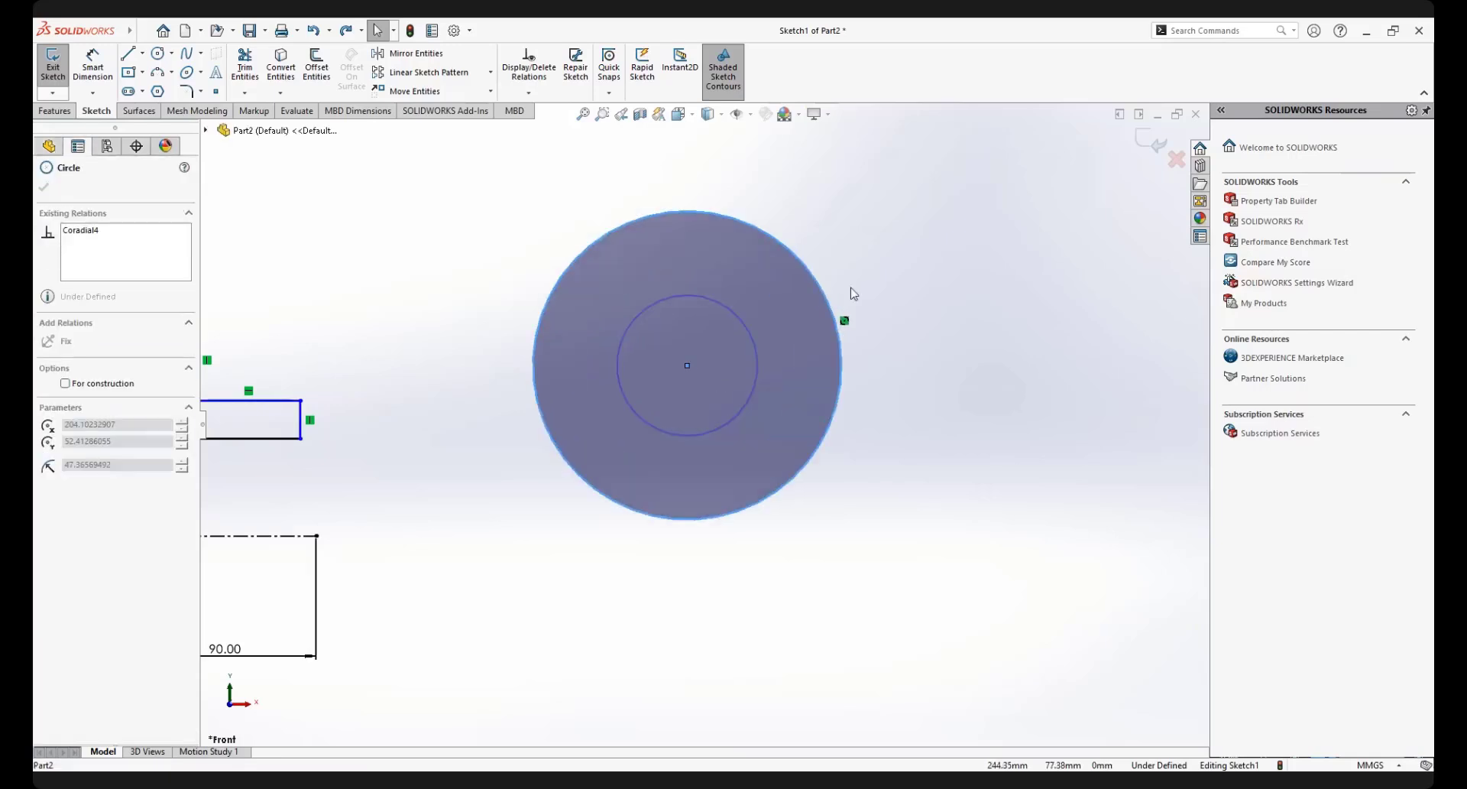
pyautogui.click(901, 367)
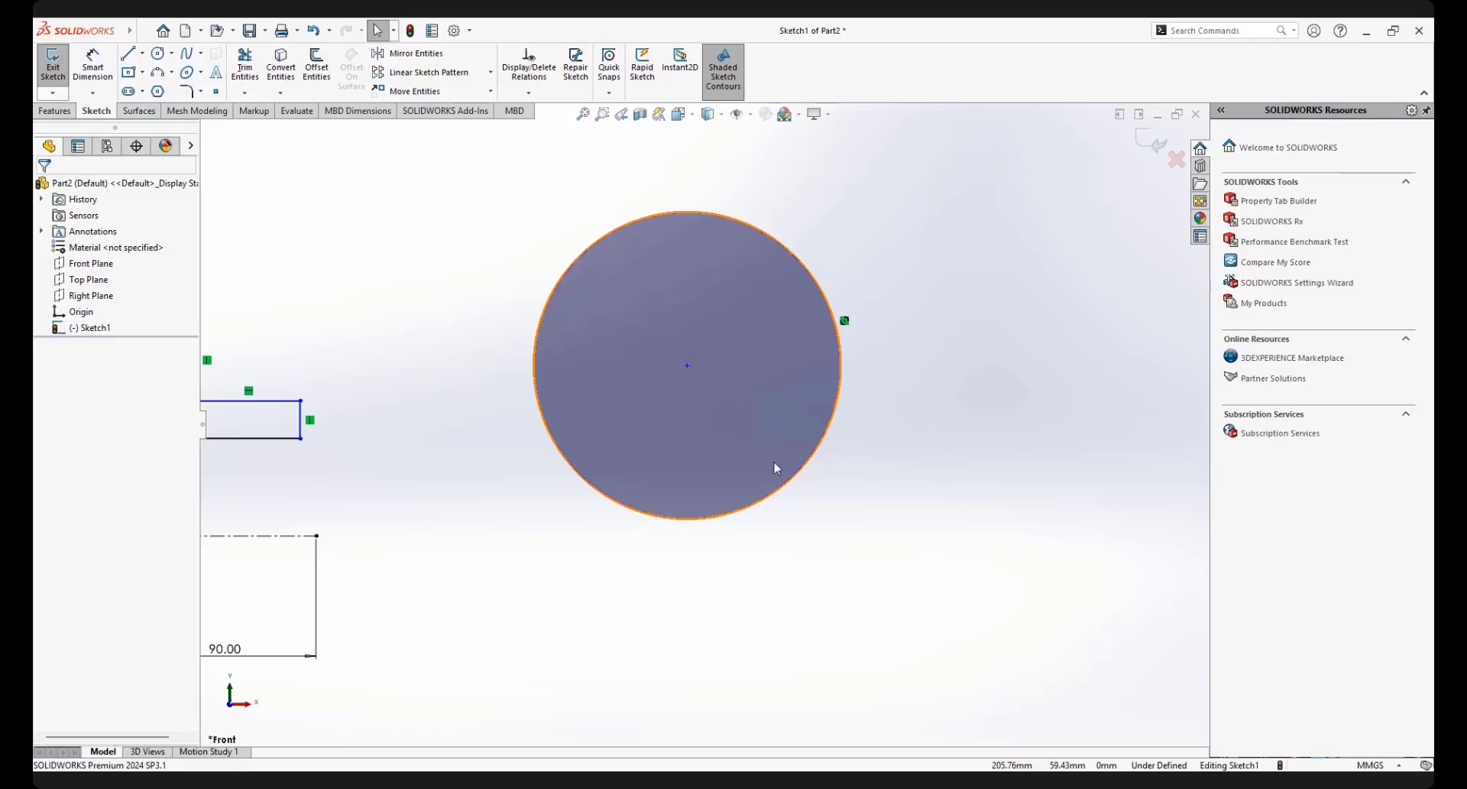
# Undo the circle enlargement and the coradial relation
pyautogui.hotkey('ctrl', 'z')
pyautogui.hotkey('ctrl', 'z')
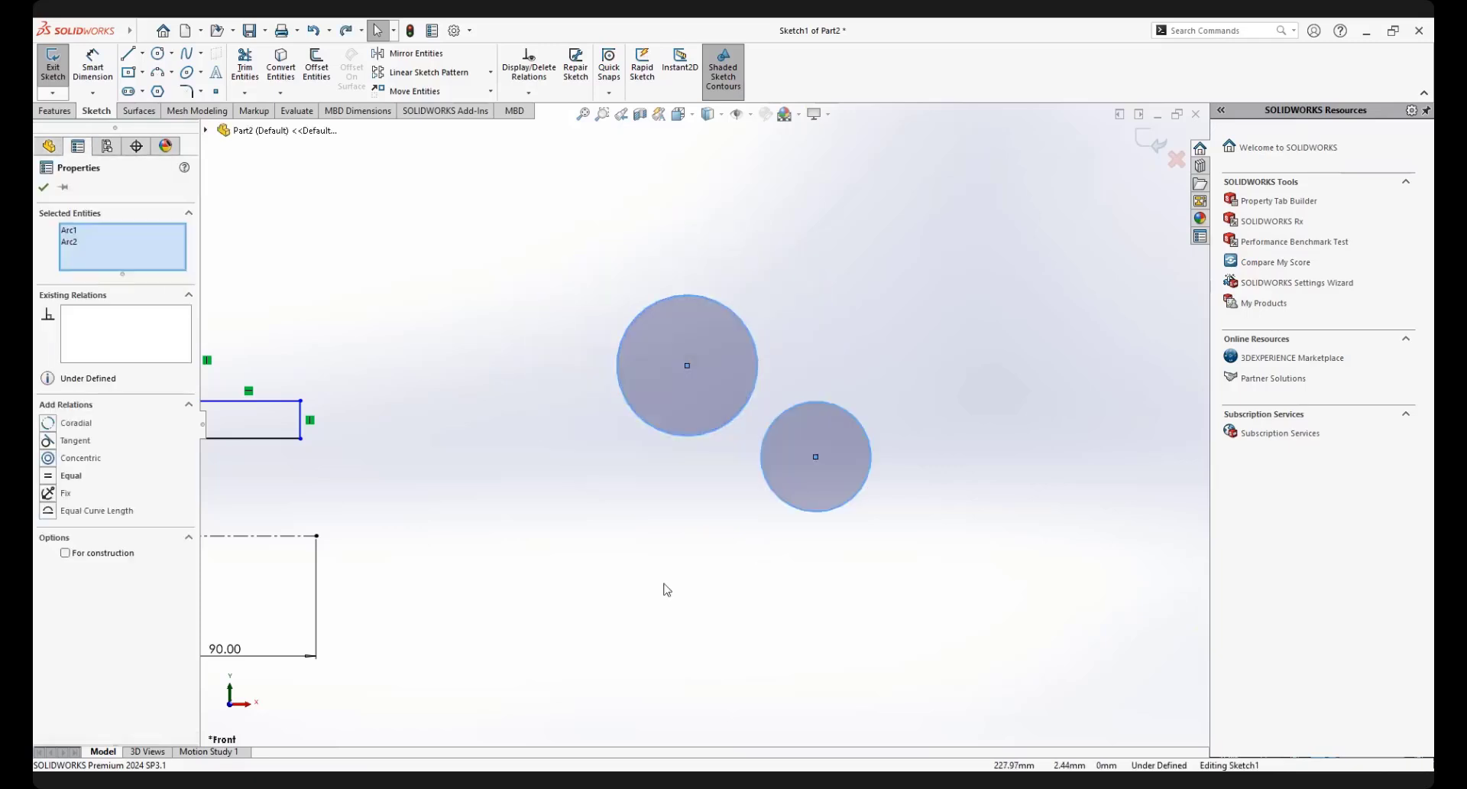
pyautogui.click(663, 587)
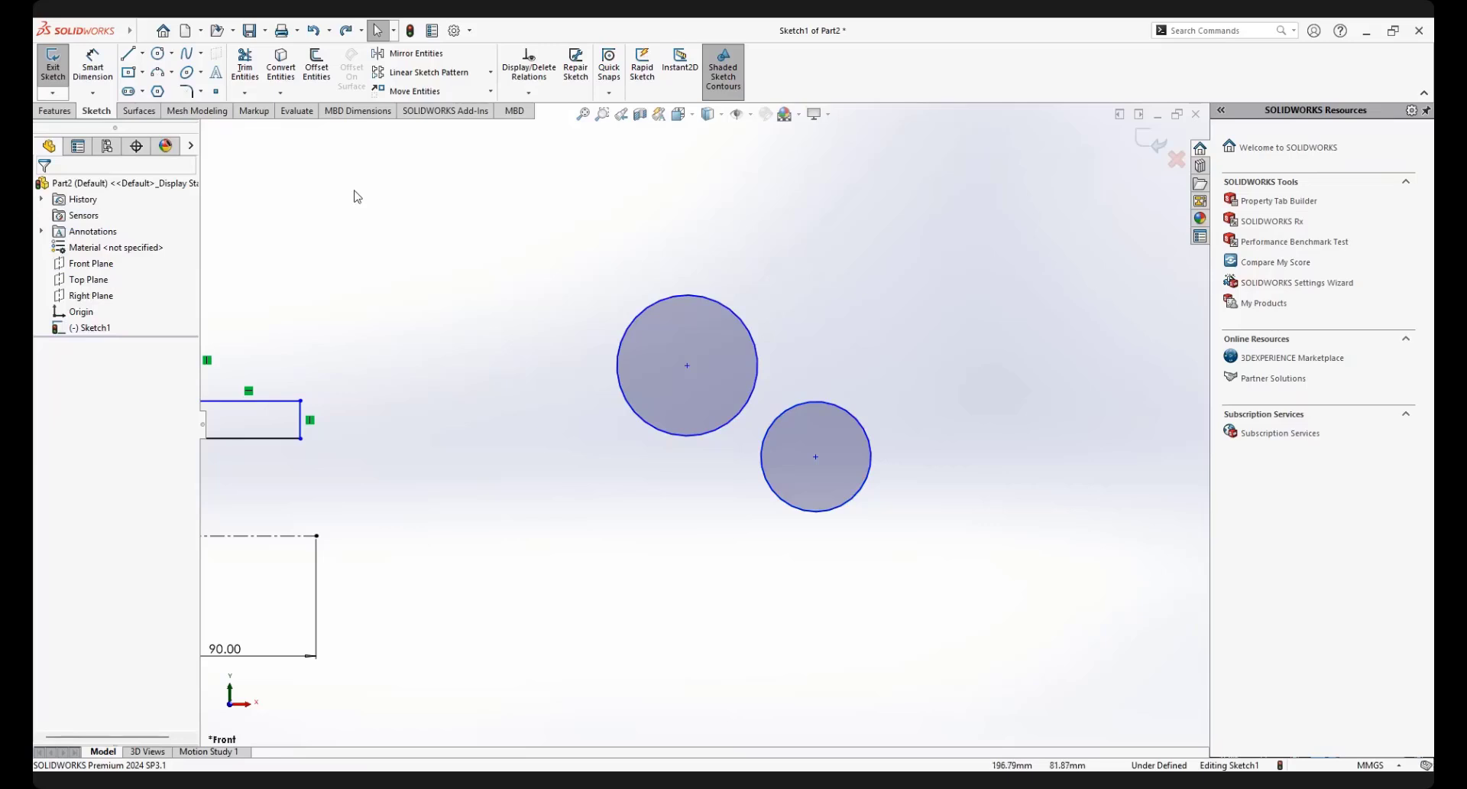
# Sketch a downward-sloping line about 104 mm long above the two circles
pyautogui.click(128, 52)
pyautogui.moveTo(639, 210)
pyautogui.mouseDown()
pyautogui.moveTo(904, 373)
pyautogui.moveTo(936, 372)
pyautogui.mouseUp()
pyautogui.rightClick(994, 406)
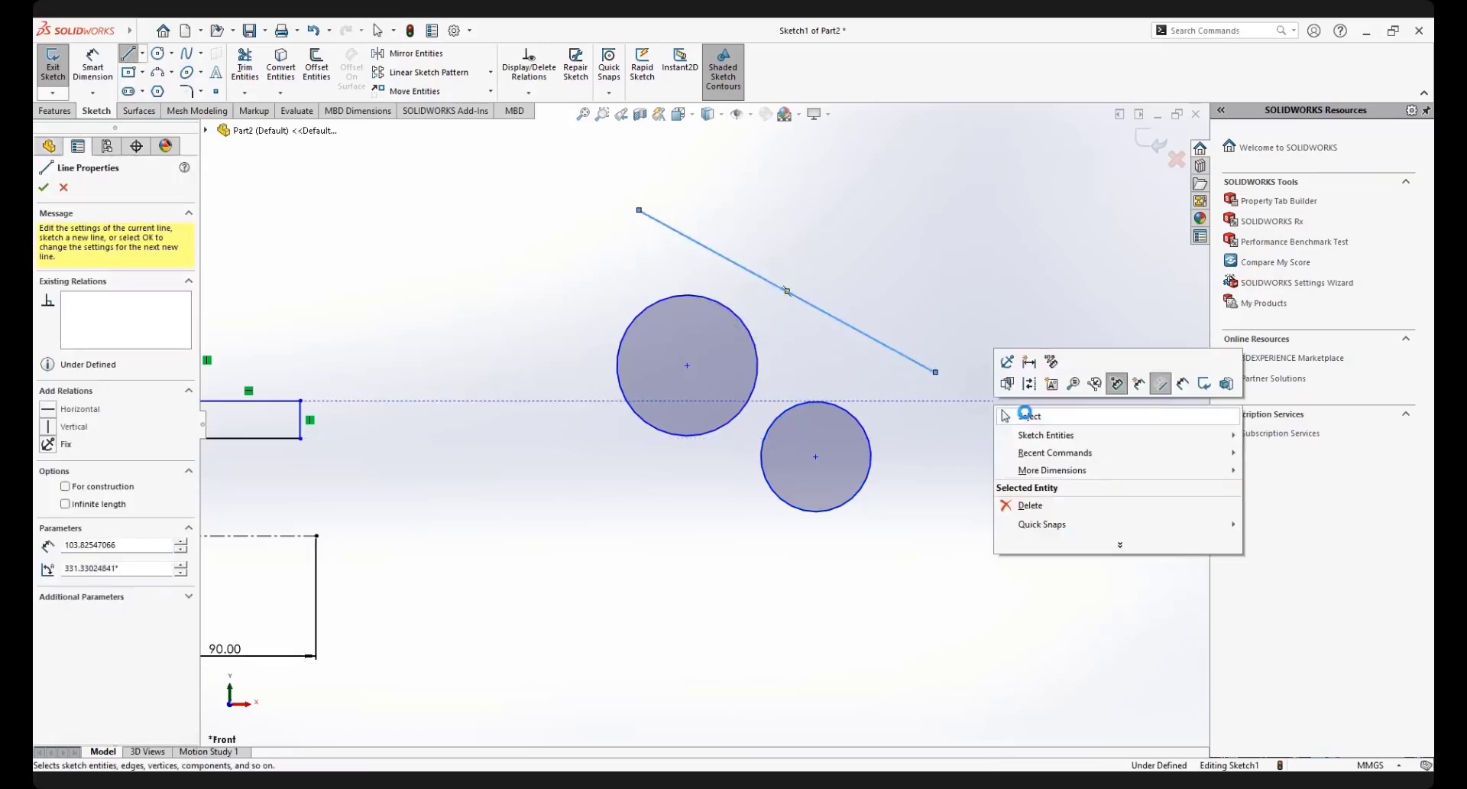
pyautogui.click(1007, 415)
# Make the upper sloping line tangent to the smaller circle and to the larger circle
pyautogui.scroll(-3, 933, 457)
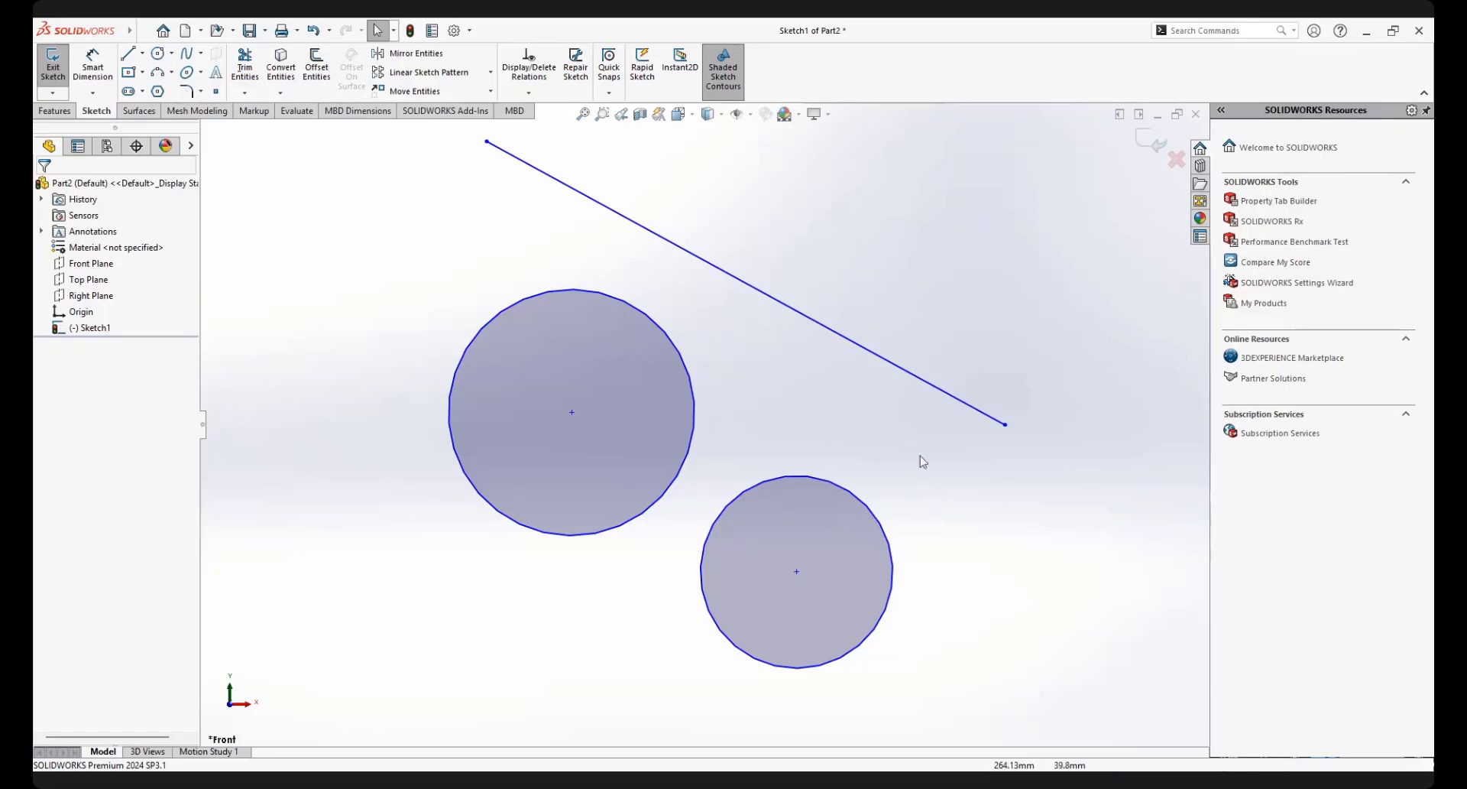
pyautogui.click(940, 390)
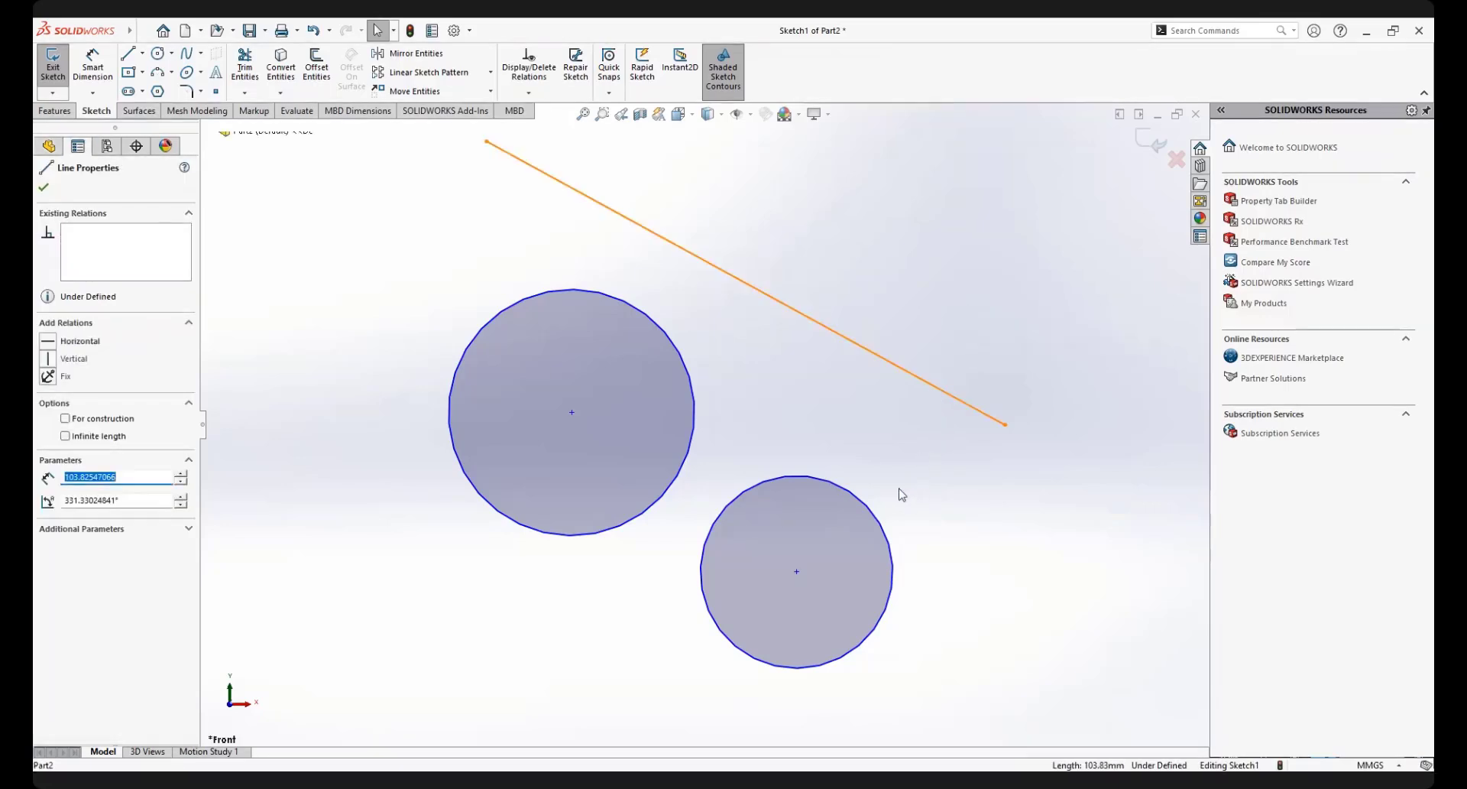
pyautogui.keyDown('ctrl'); pyautogui.click(866, 504); pyautogui.keyUp('ctrl')
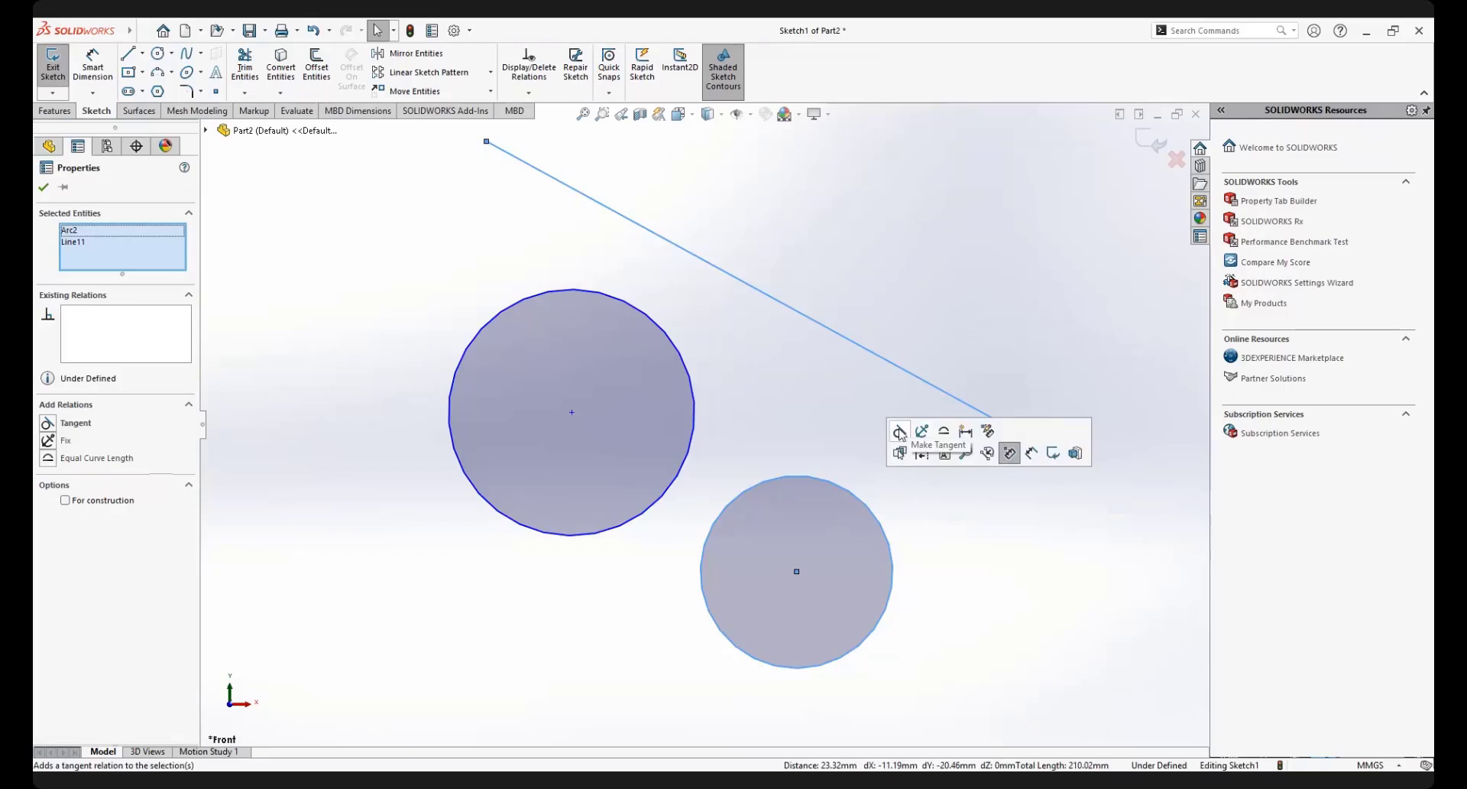
pyautogui.click(47, 424)
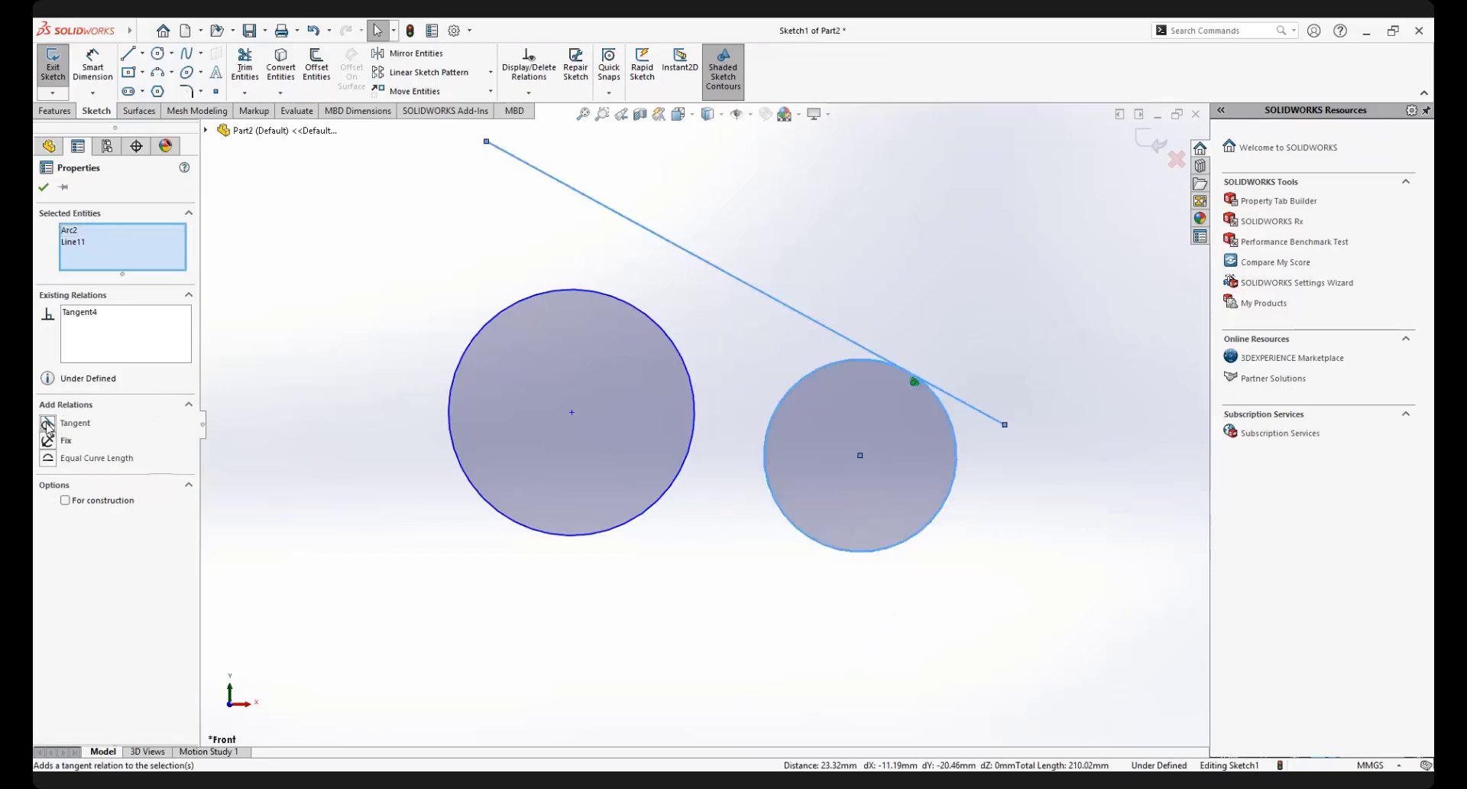
pyautogui.click(773, 596)
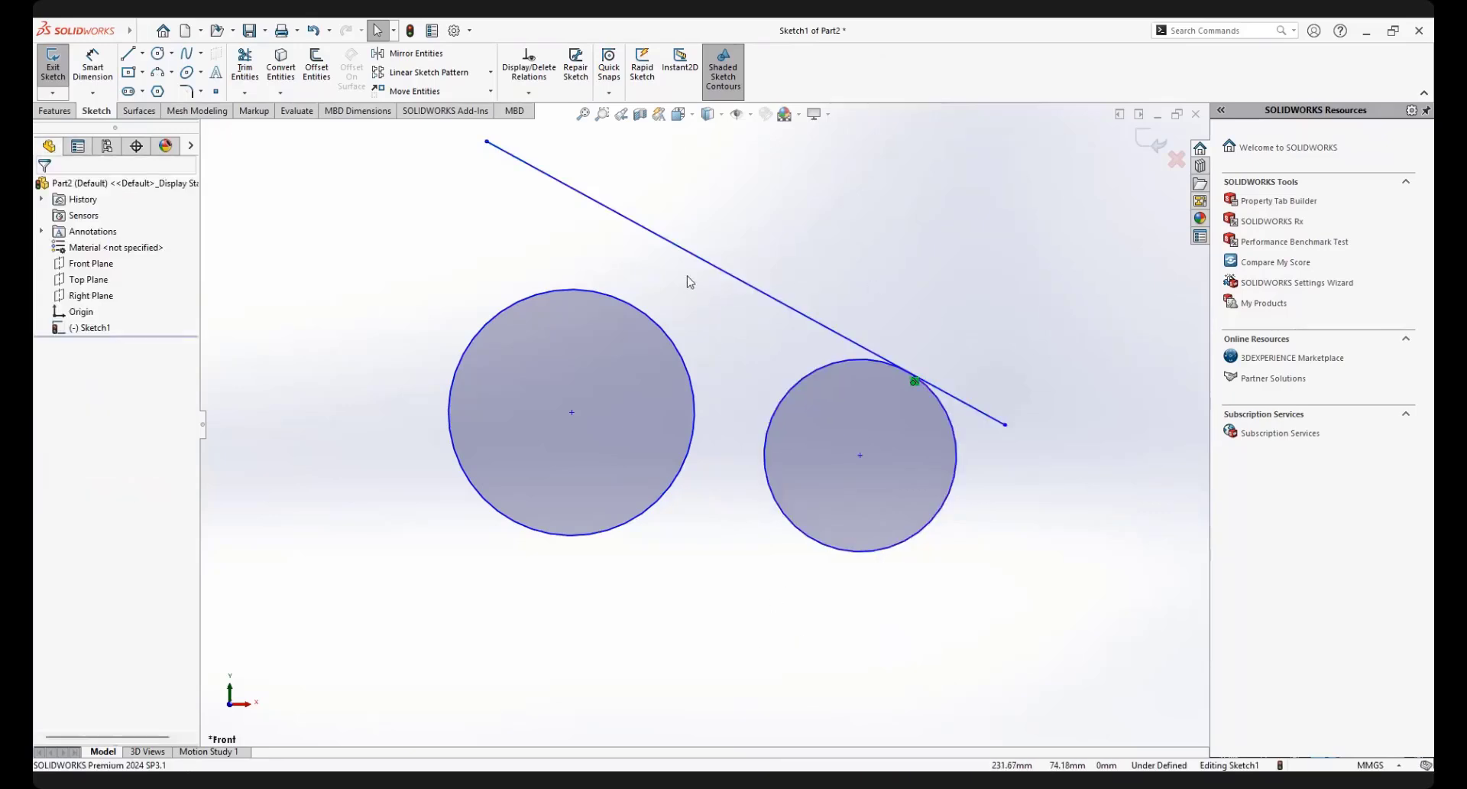
pyautogui.press('z')
pyautogui.click(661, 265)
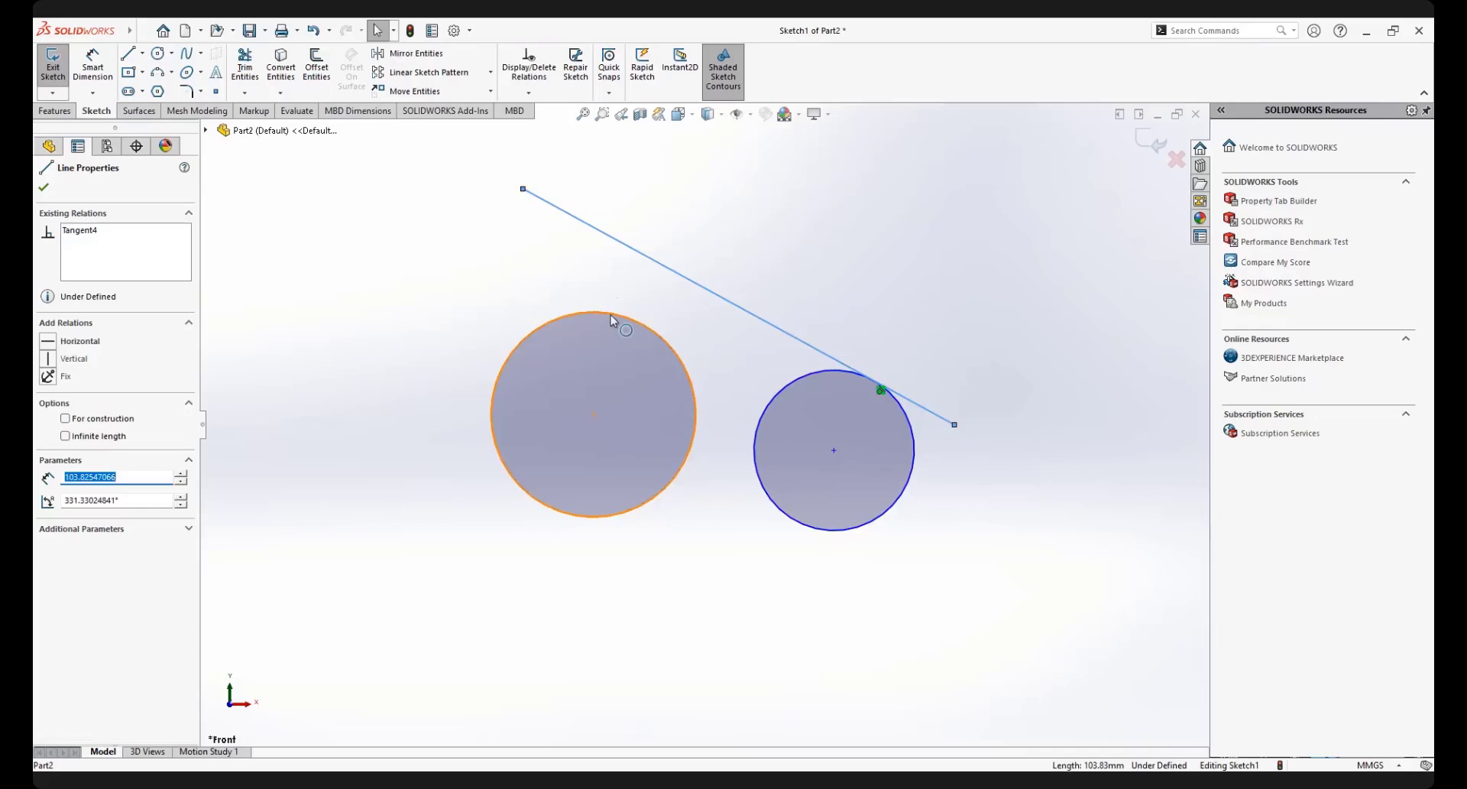
pyautogui.keyDown('ctrl'); pyautogui.click(612, 315); pyautogui.keyUp('ctrl')
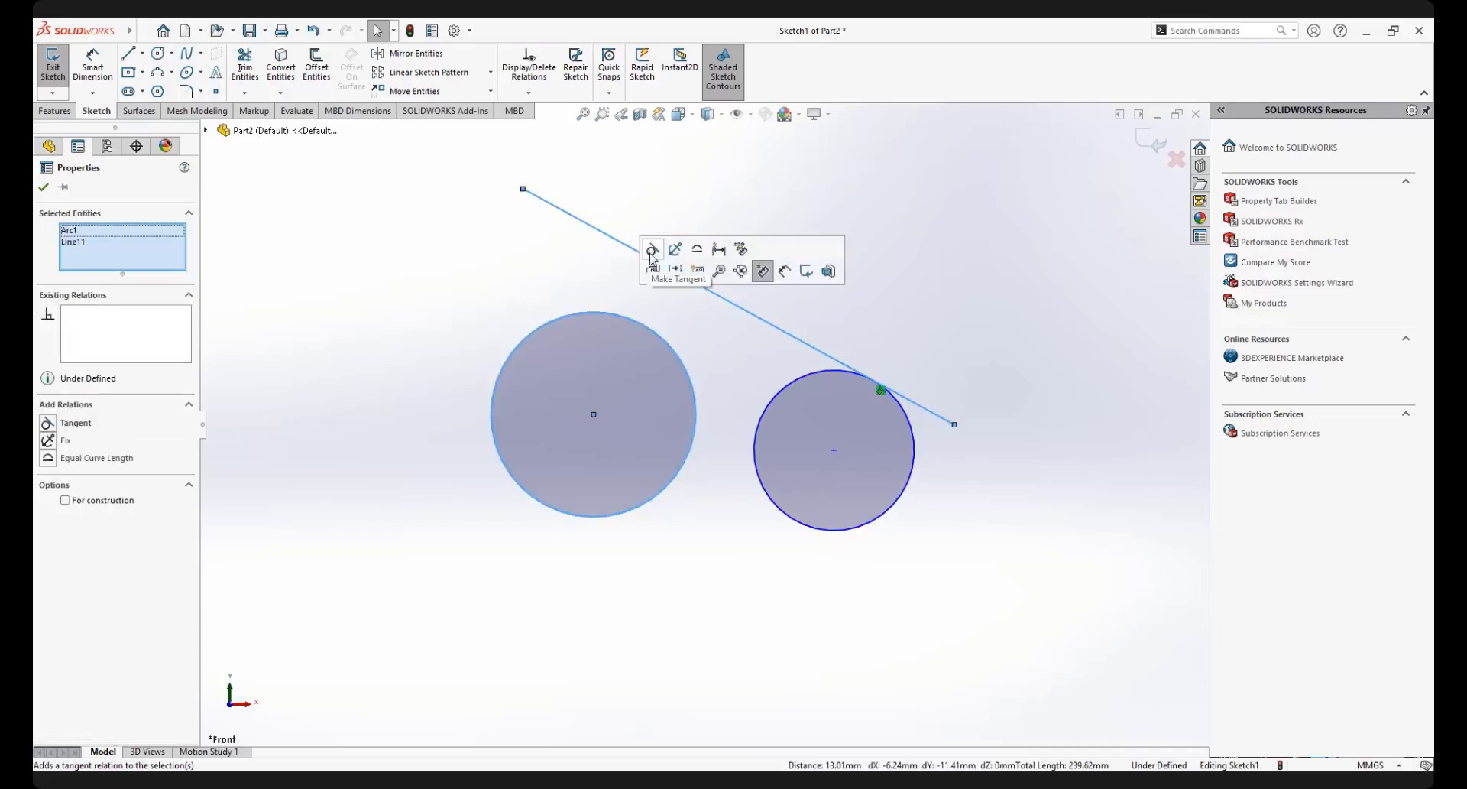
pyautogui.click(653, 249)
pyautogui.click(934, 273)
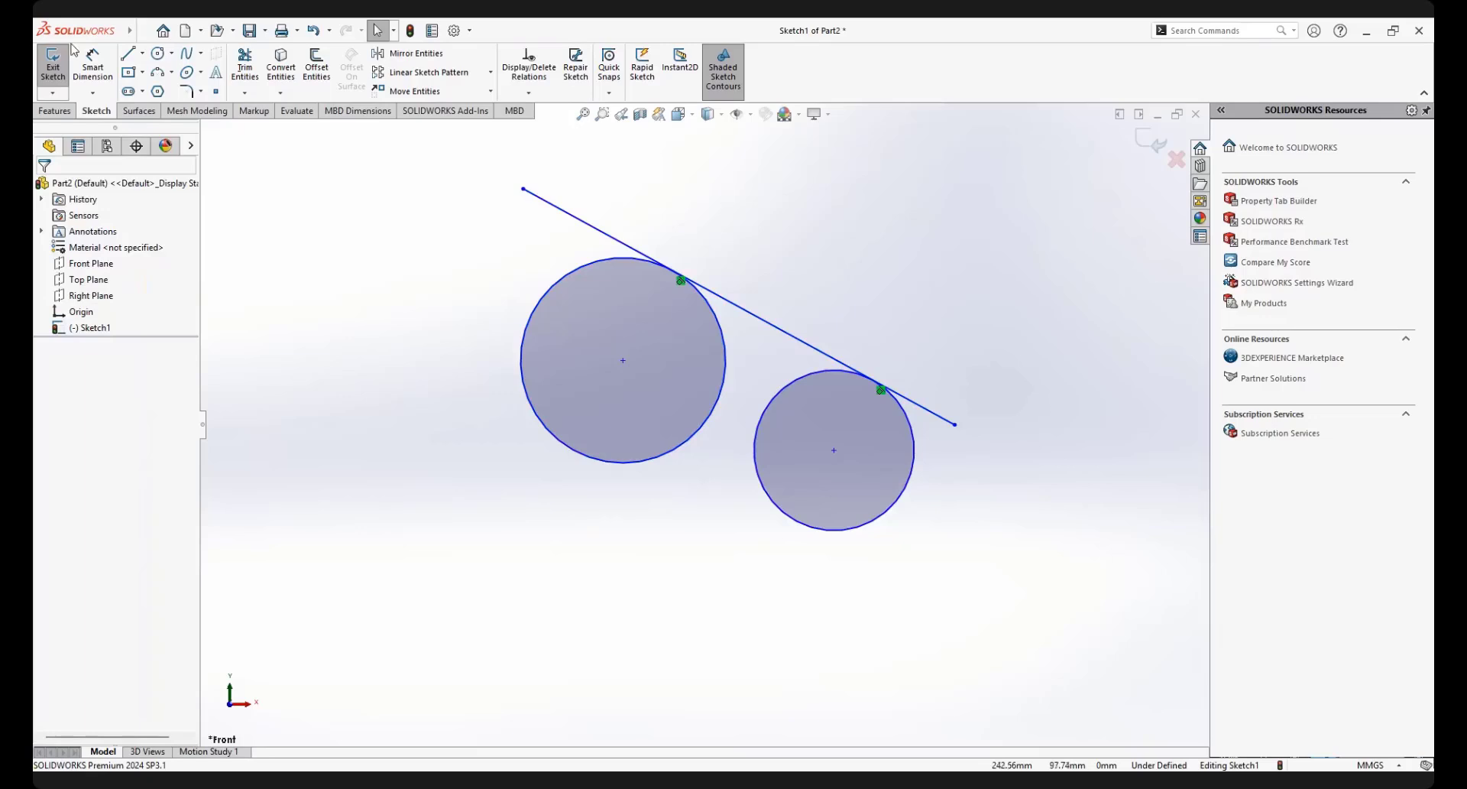
# Sketch a second sloping line about 121 mm long below the two circles
pyautogui.click(128, 52)
pyautogui.click(420, 463)
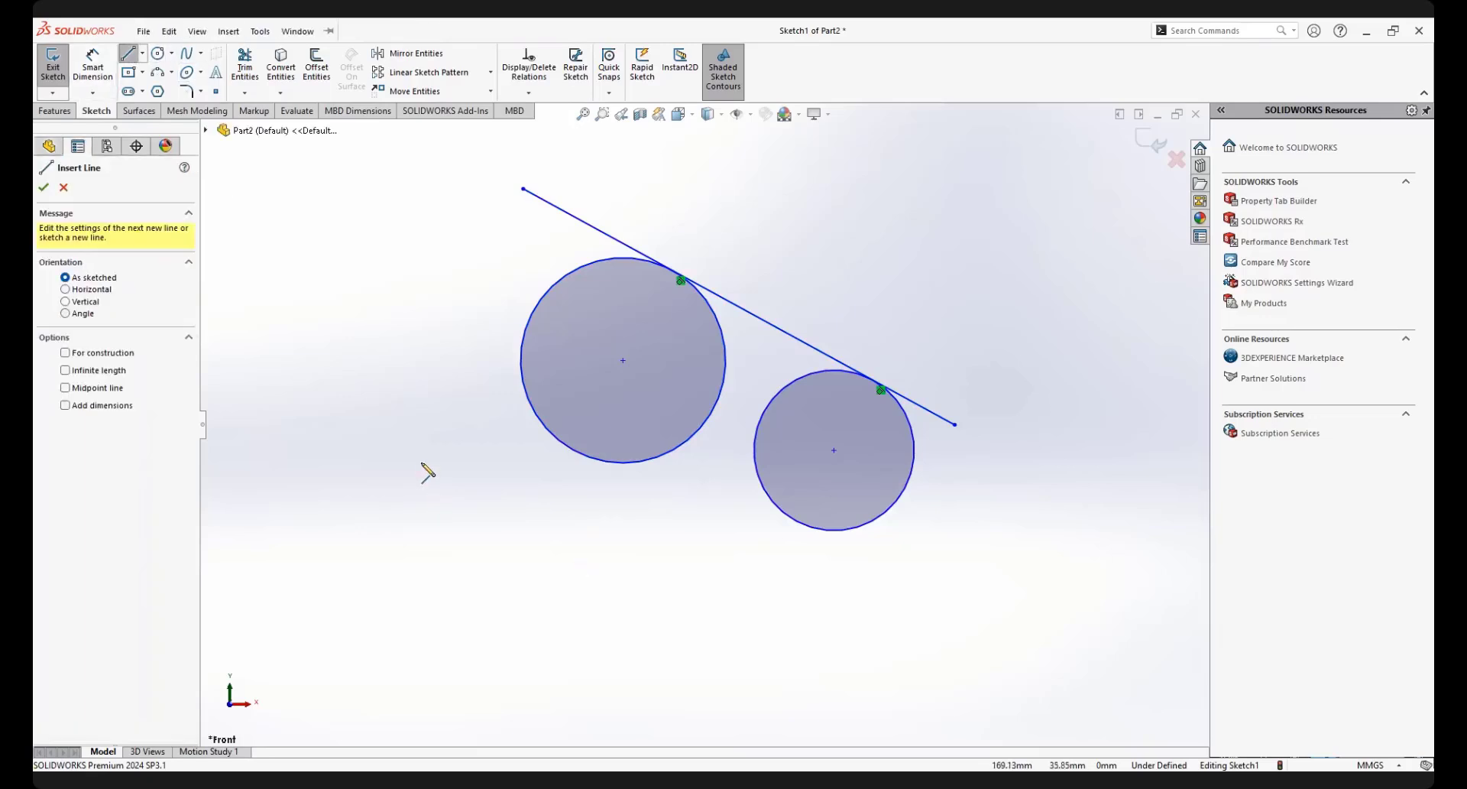
pyautogui.click(974, 605)
pyautogui.rightClick(1041, 543)
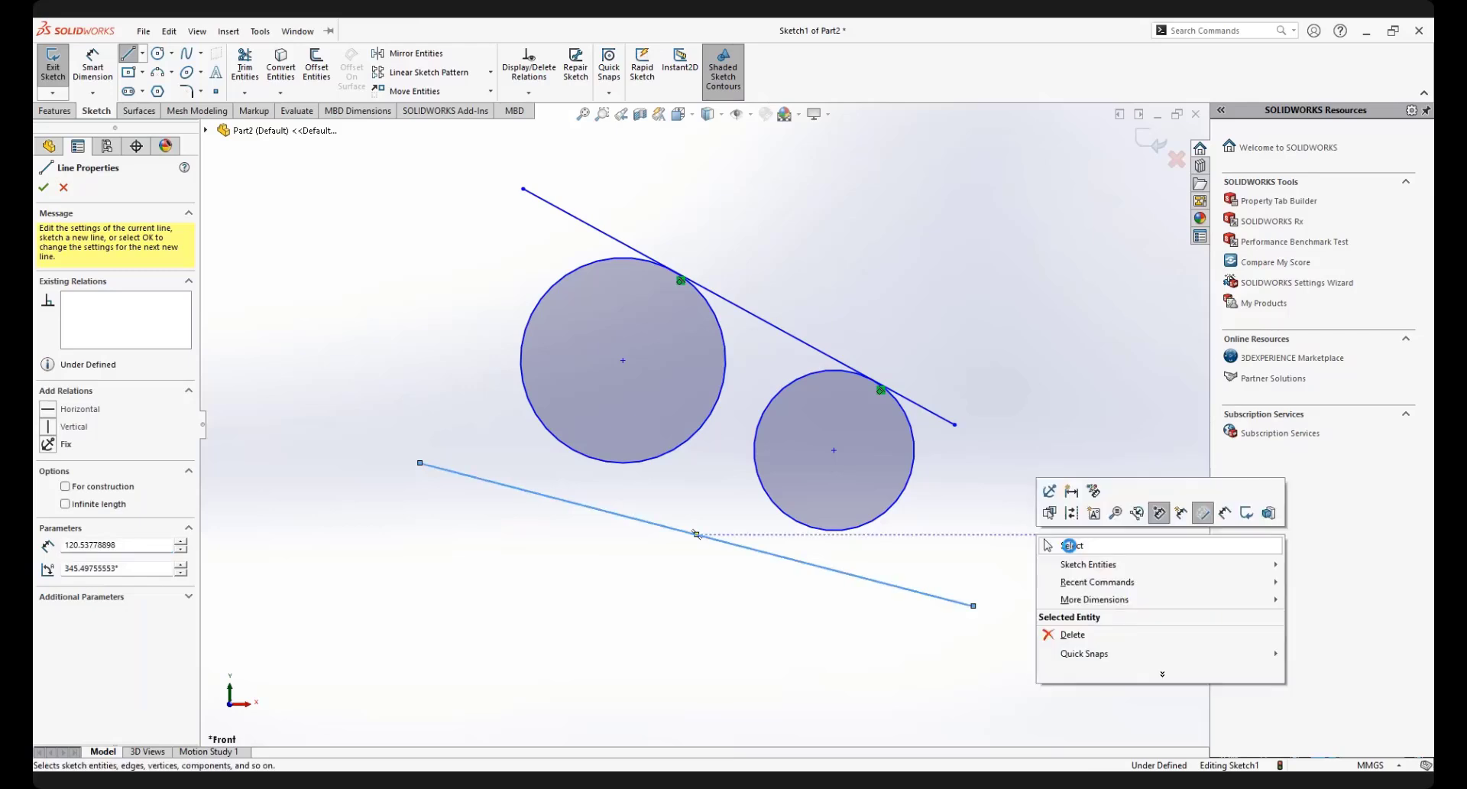
pyautogui.click(1067, 541)
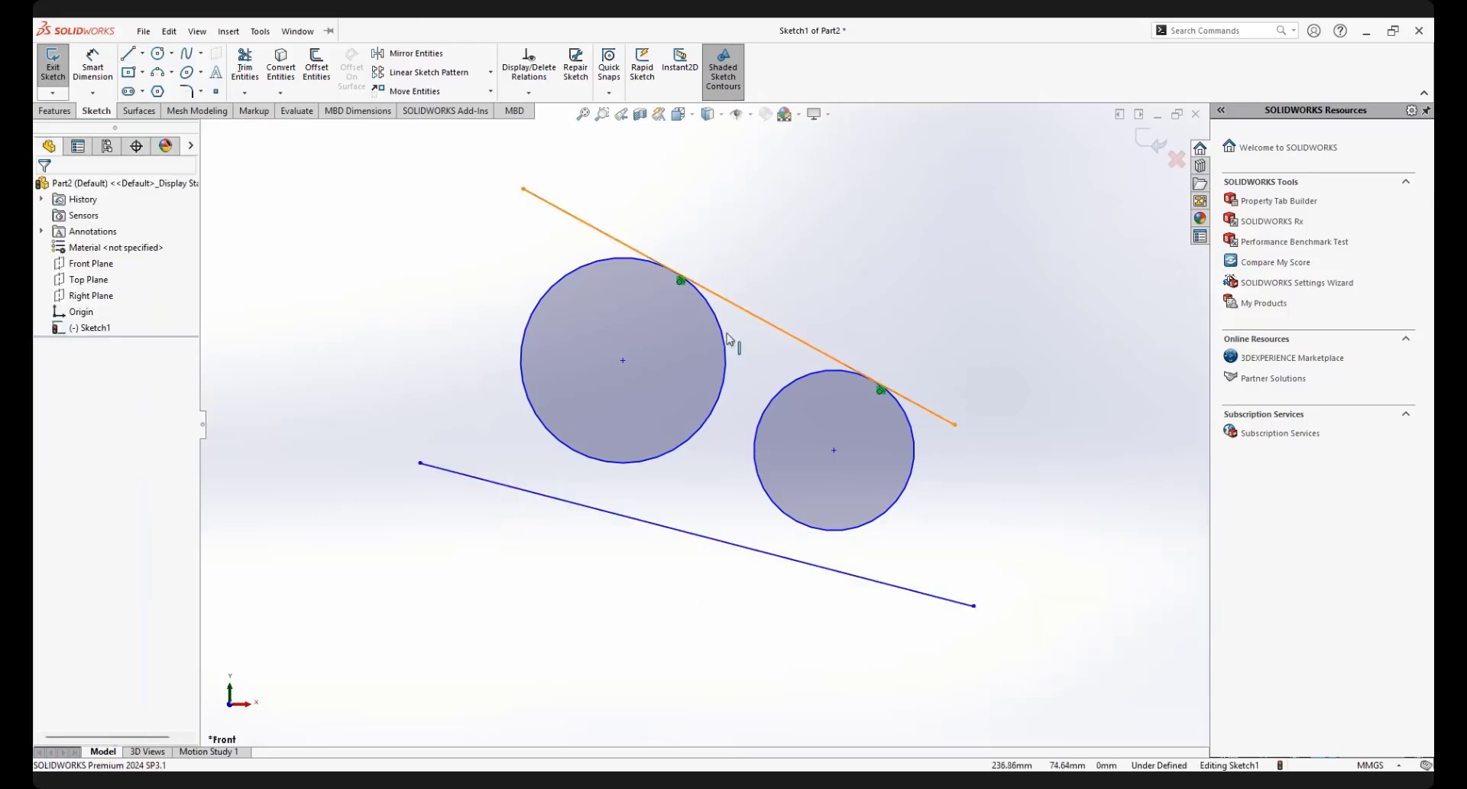
# Make the lower sloping line tangent to the larger circle and to the smaller circle
pyautogui.click(566, 487)
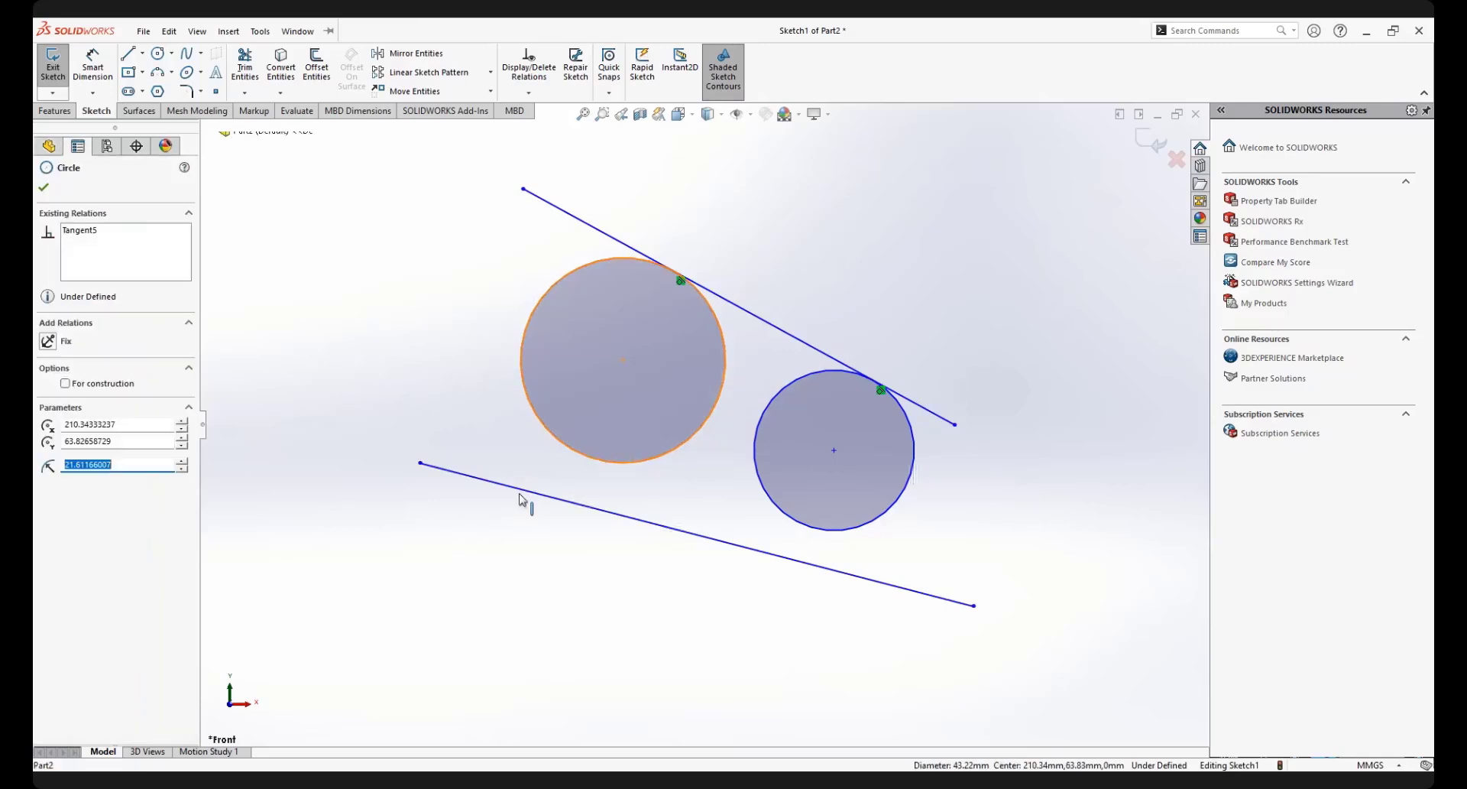
pyautogui.keyDown('ctrl'); pyautogui.click(524, 493); pyautogui.keyUp('ctrl')
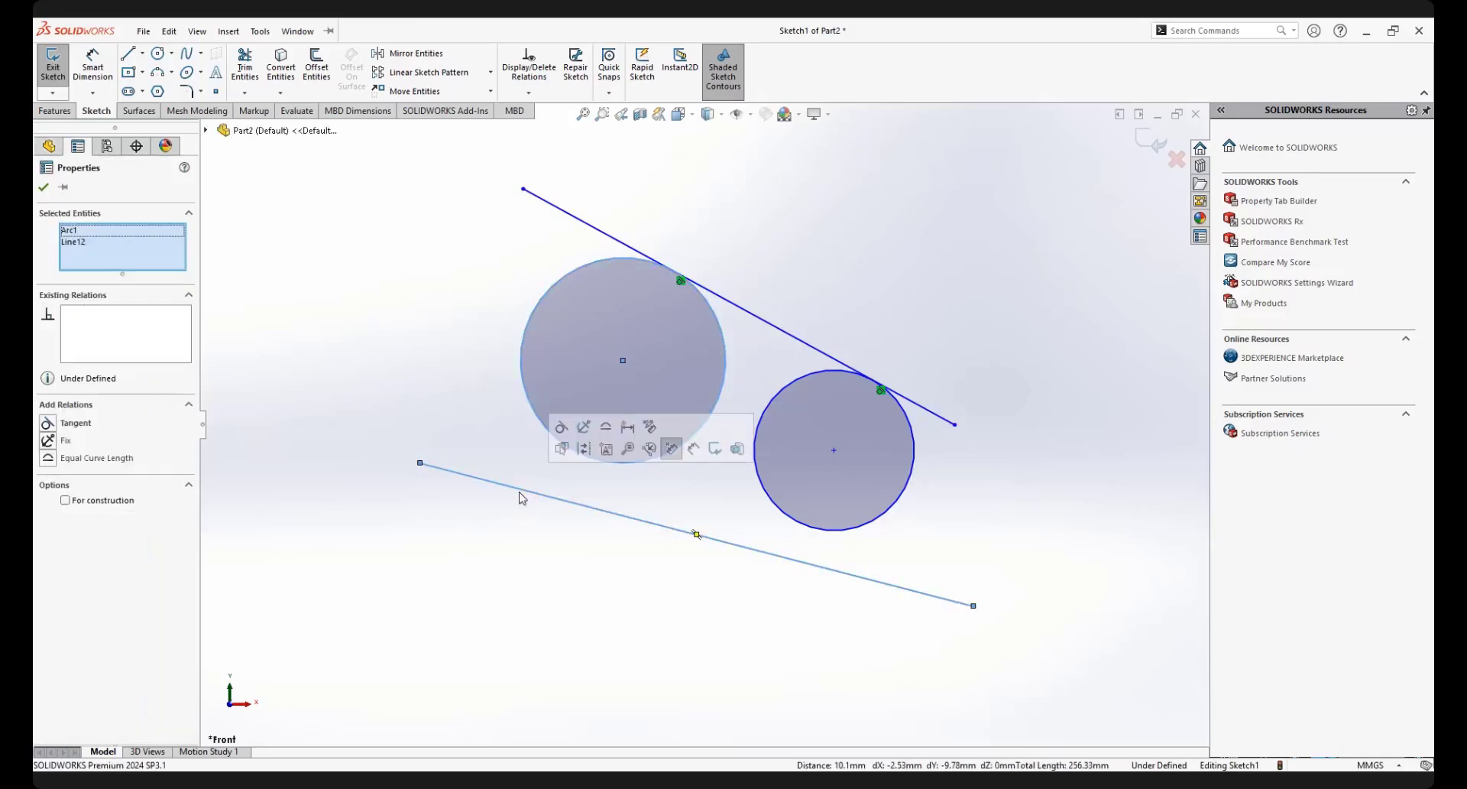
pyautogui.click(561, 426)
pyautogui.click(890, 665)
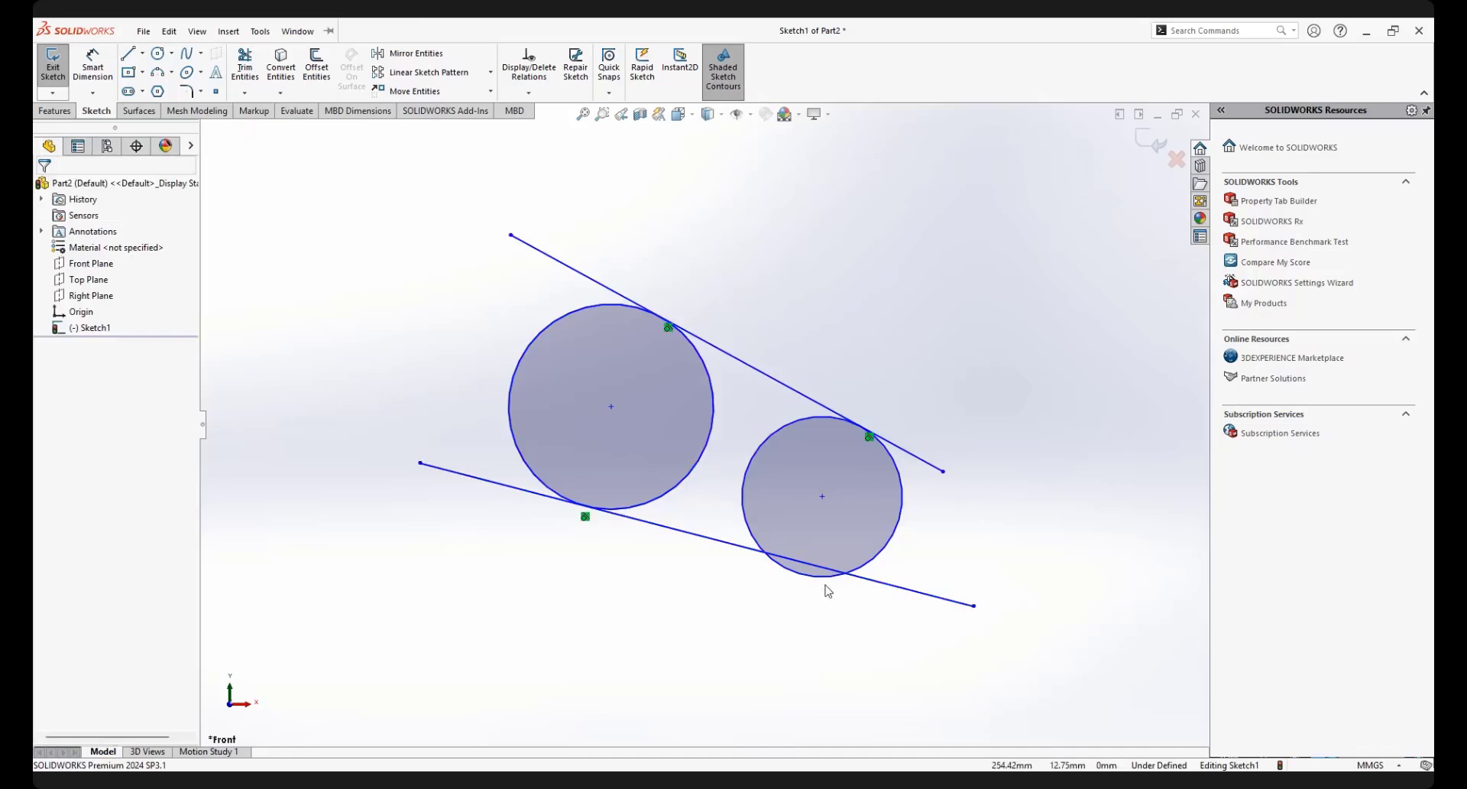
pyautogui.click(866, 588)
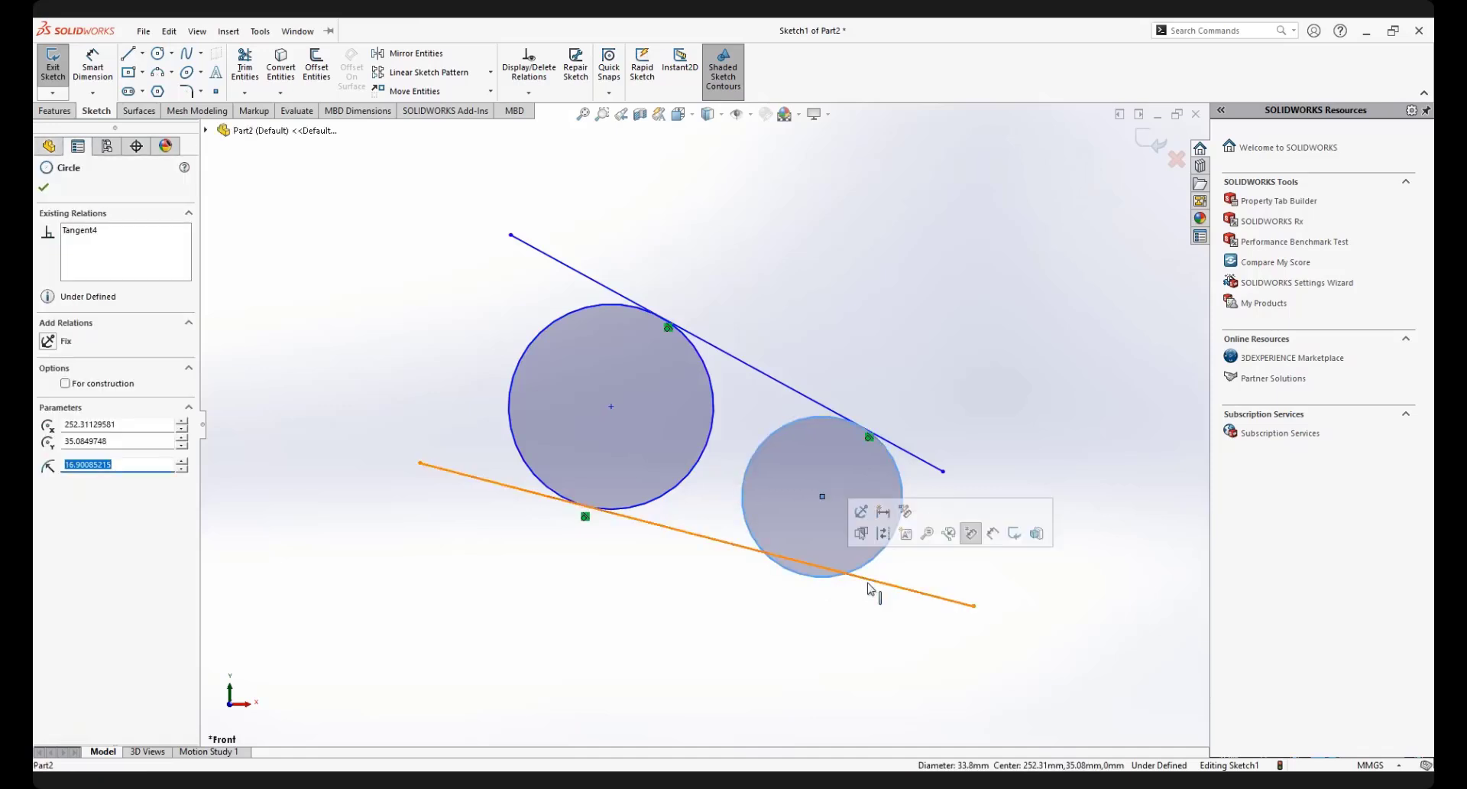
pyautogui.keyDown('ctrl'); pyautogui.click(870, 586); pyautogui.keyUp('ctrl')
pyautogui.click(910, 518)
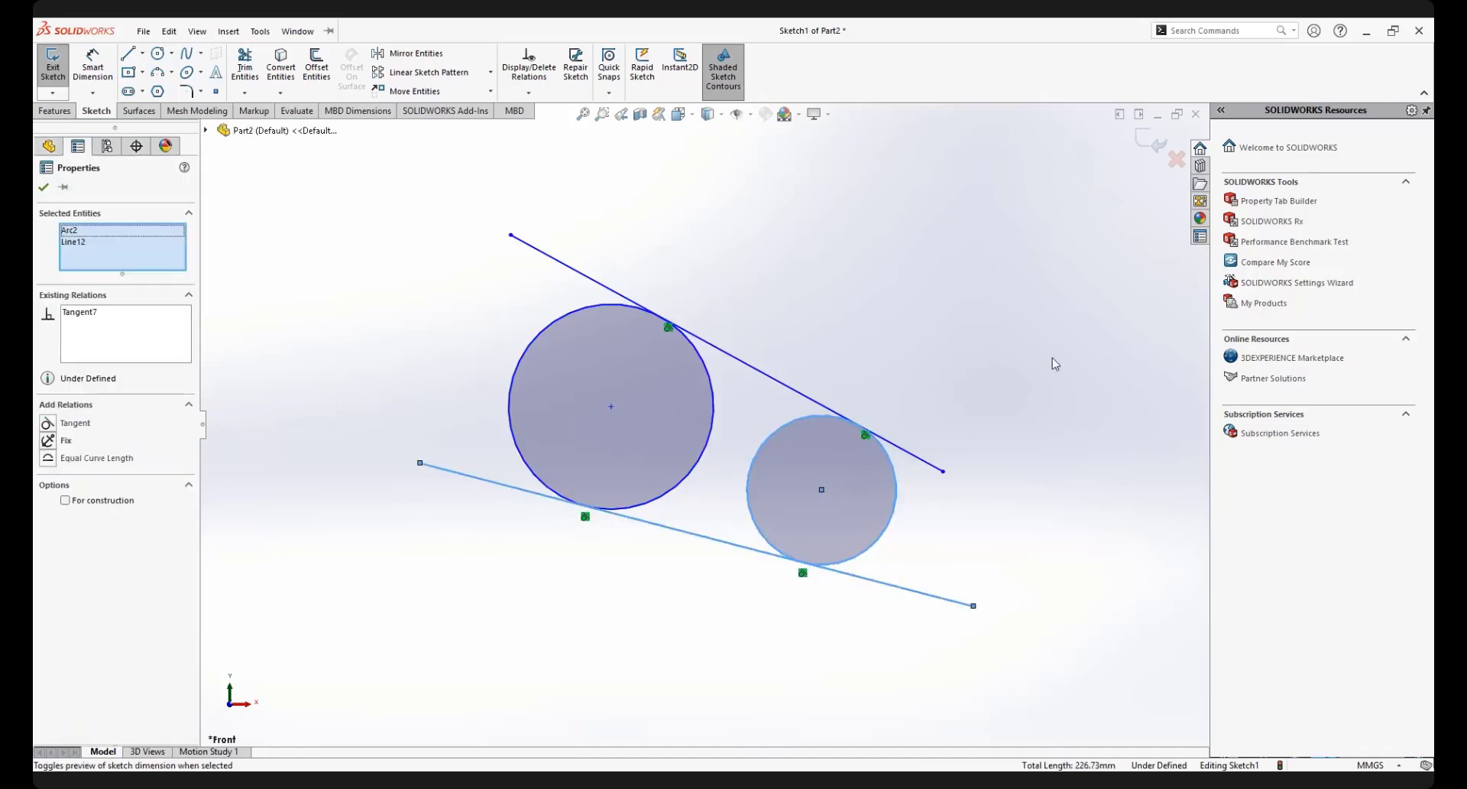
pyautogui.click(1024, 362)
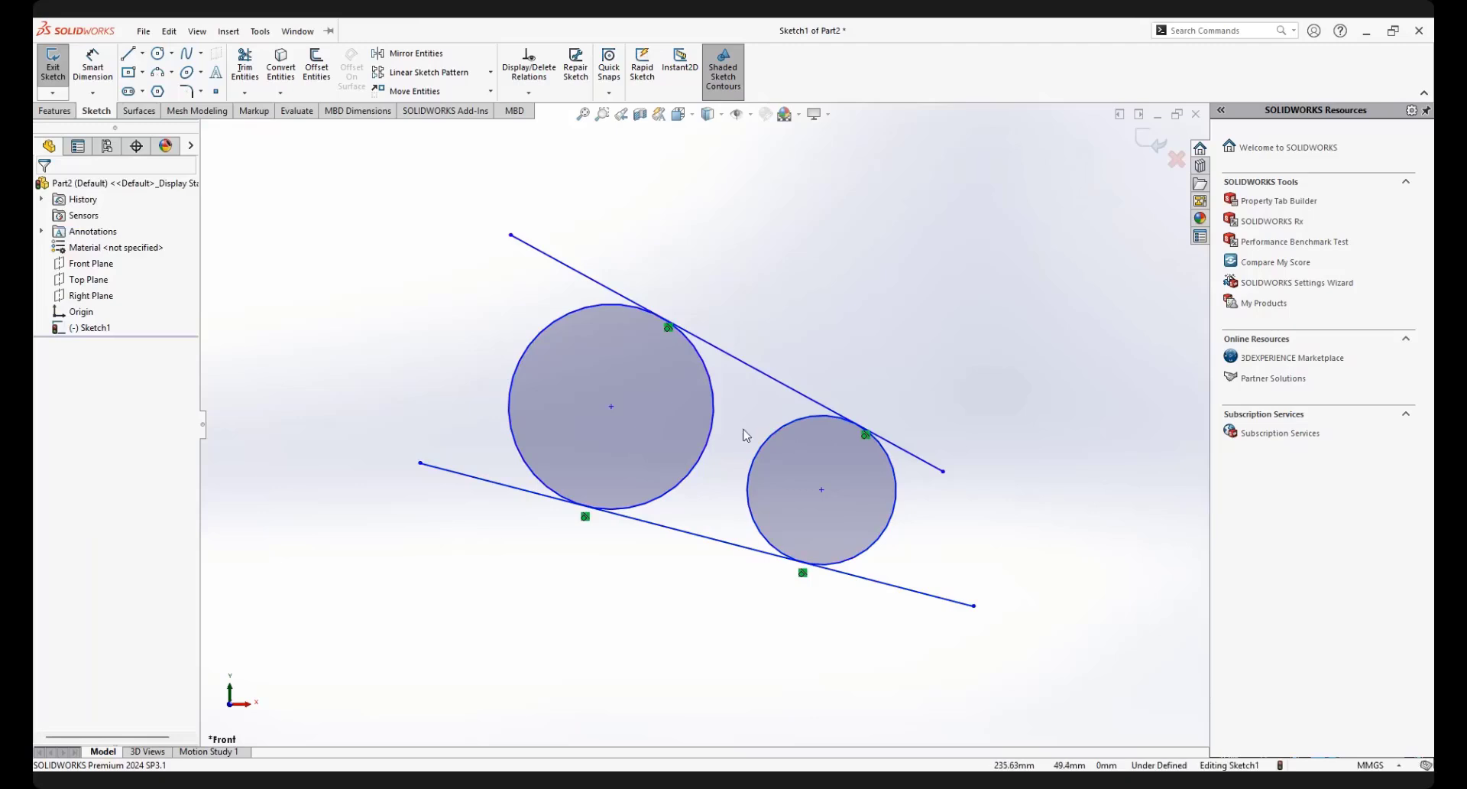
# Power trim the overhanging line ends and the inner circle arcs to leave one closed belt-shaped outline
pyautogui.scroll(-1, 747, 436)
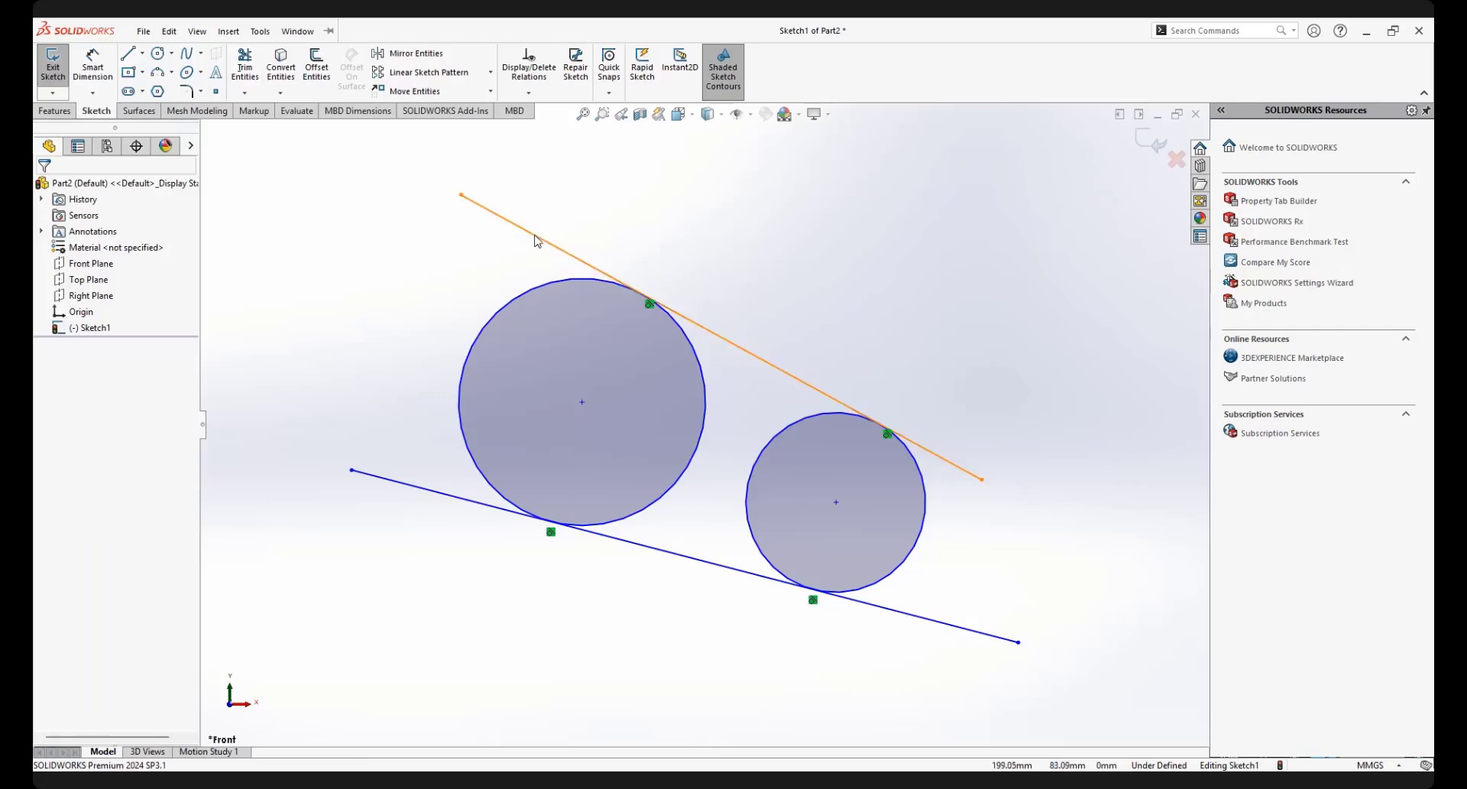
pyautogui.click(245, 67)
pyautogui.moveTo(491, 244); pyautogui.dragTo(552, 212)
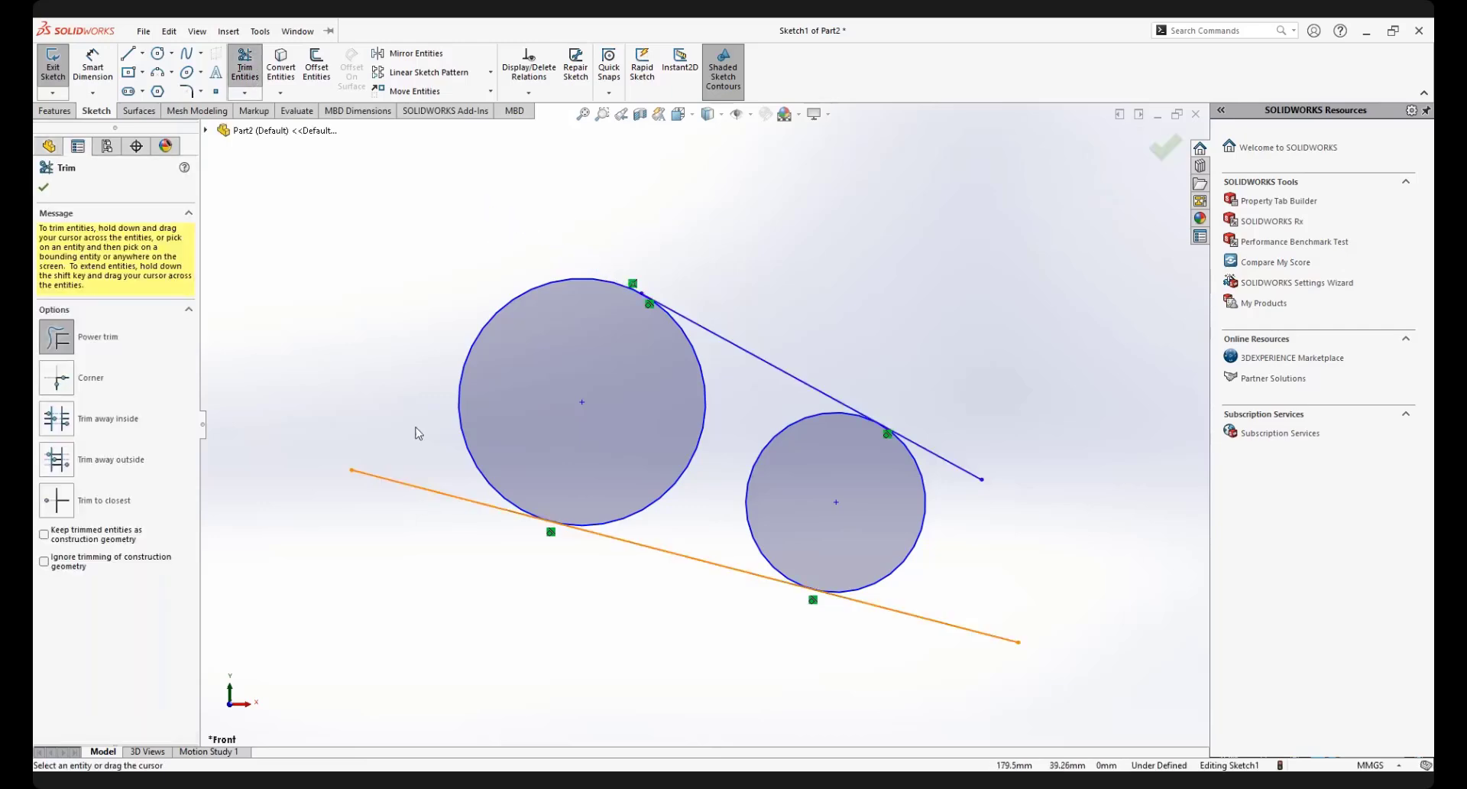
pyautogui.moveTo(414, 439); pyautogui.dragTo(415, 516)
pyautogui.moveTo(894, 665); pyautogui.dragTo(975, 447)
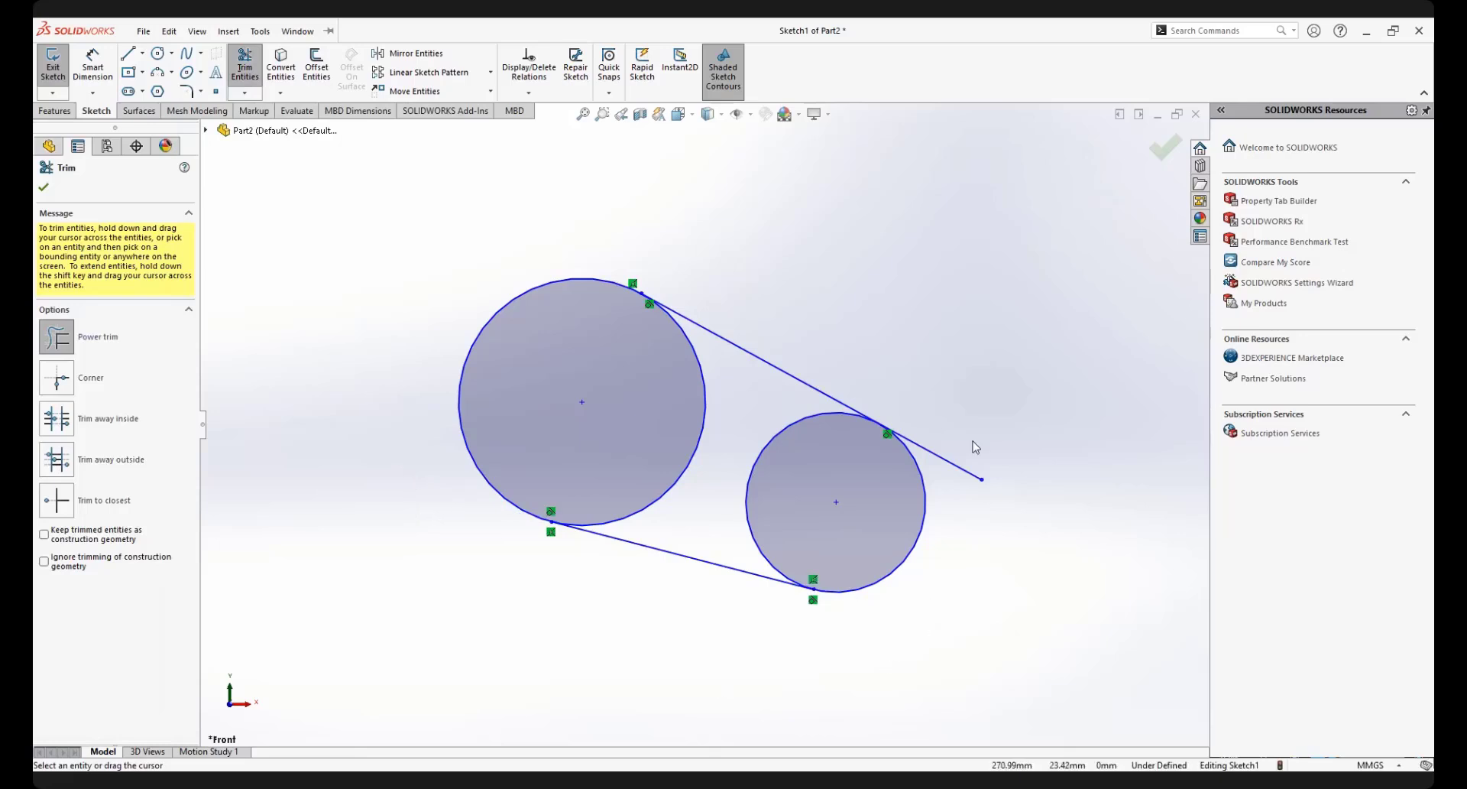
pyautogui.moveTo(953, 528)
pyautogui.mouseDown()
pyautogui.moveTo(772, 420)
pyautogui.moveTo(796, 450)
pyautogui.moveTo(665, 419)
pyautogui.moveTo(767, 469)
pyautogui.mouseUp()
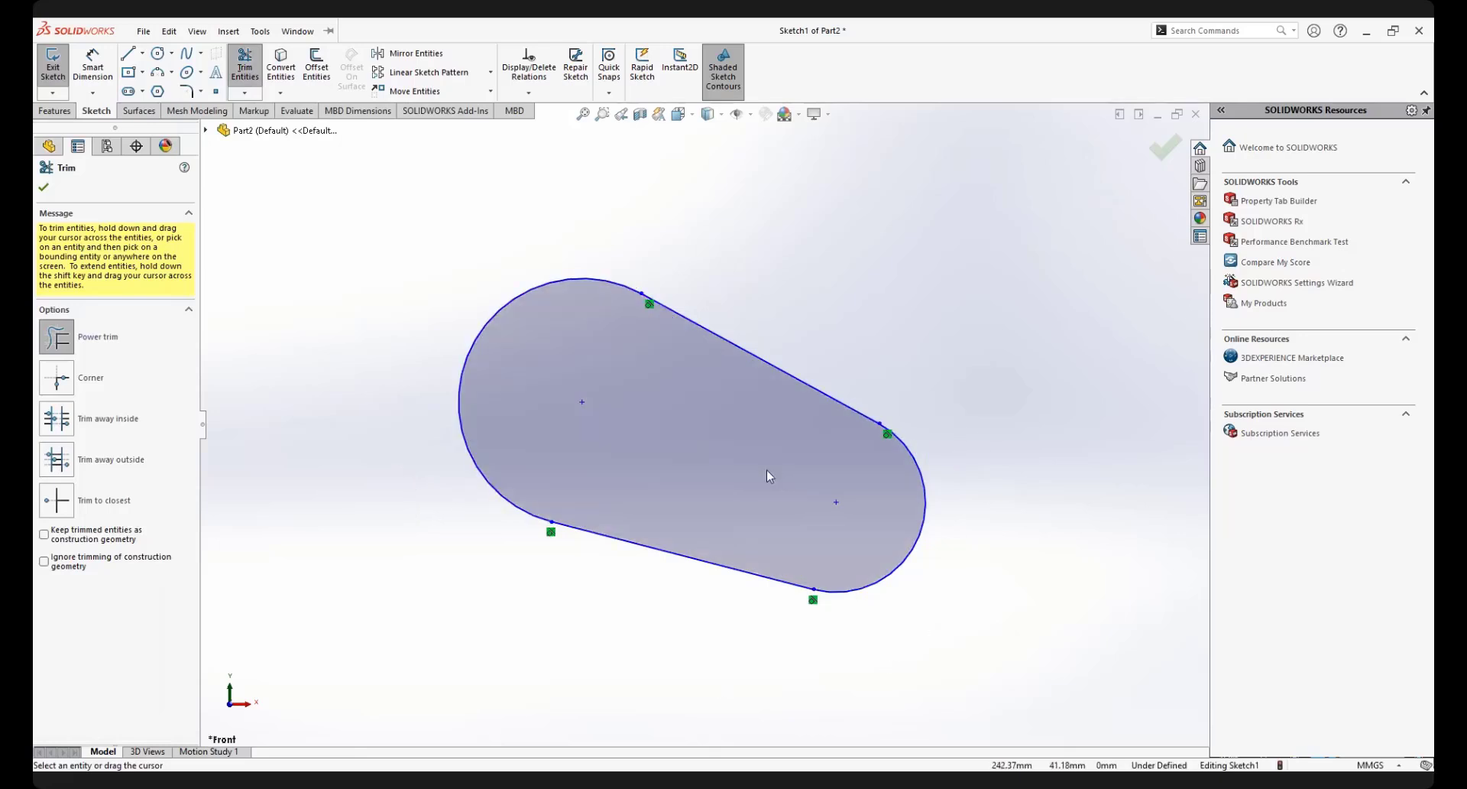
pyautogui.click(43, 187)
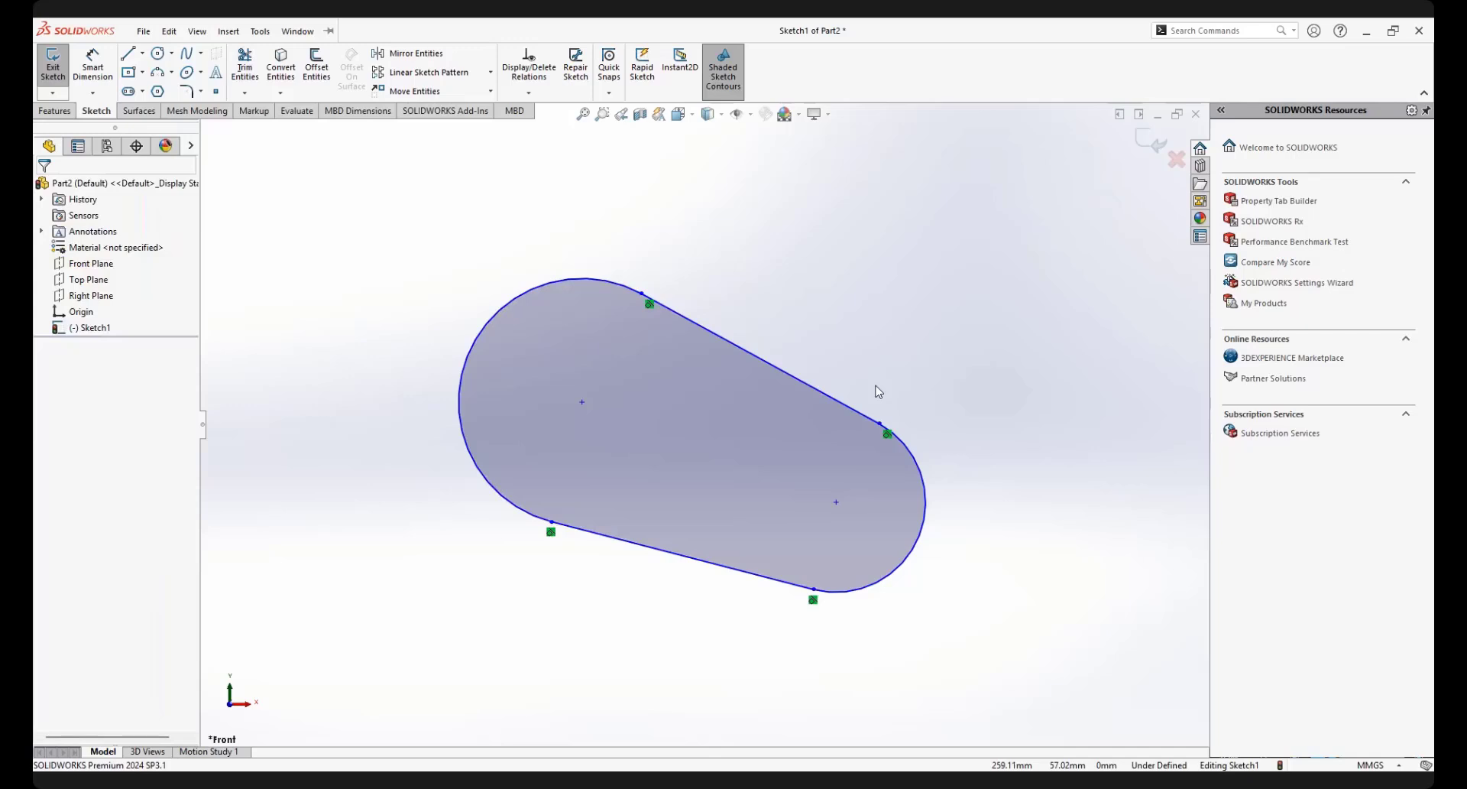
# Delete the whole belt-shaped practice outline beside the pulley profile
pyautogui.moveTo(401, 221); pyautogui.dragTo(1058, 704)
pyautogui.press('Delete')
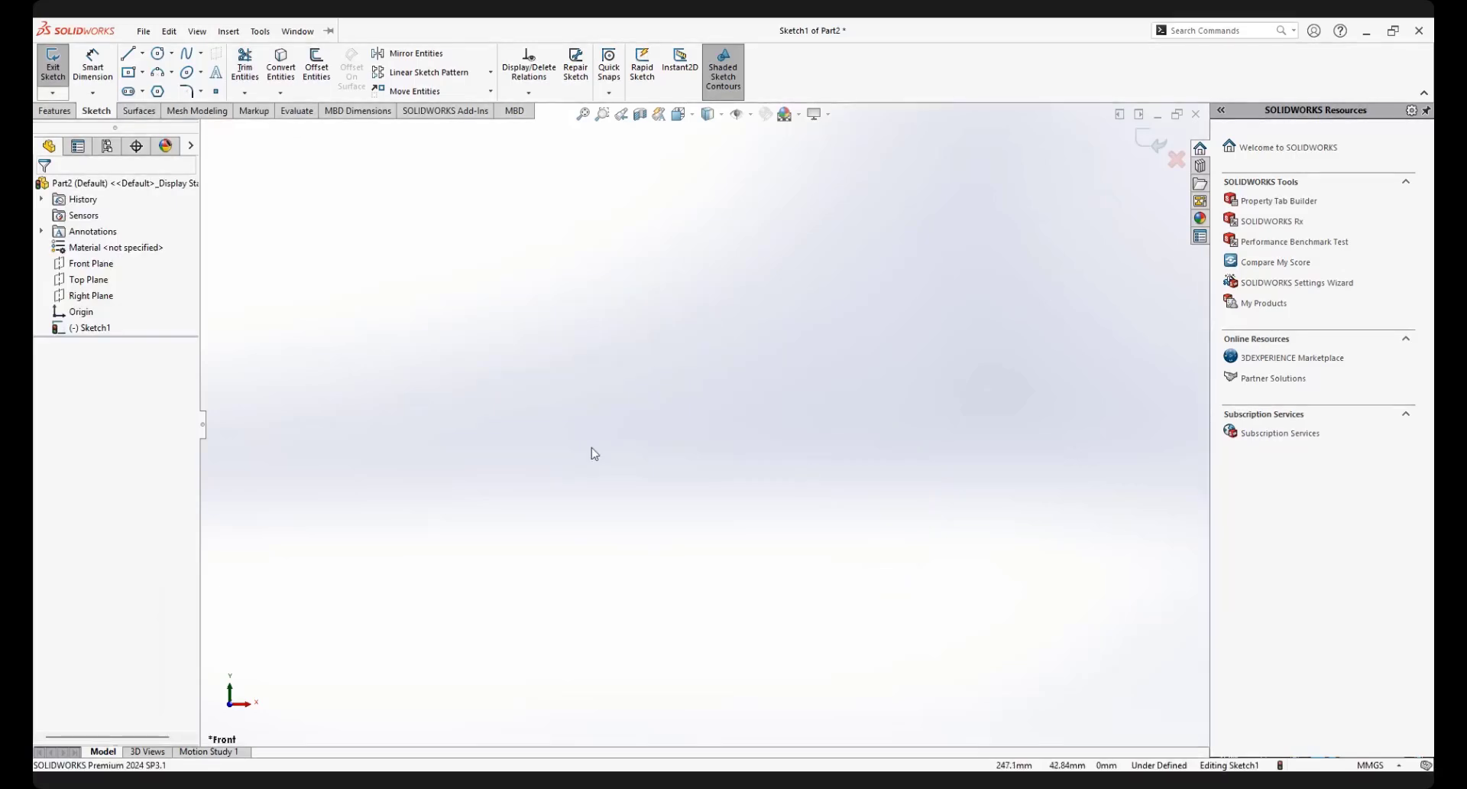
pyautogui.scroll(9, 476, 502)
pyautogui.scroll(-5, 493, 433)
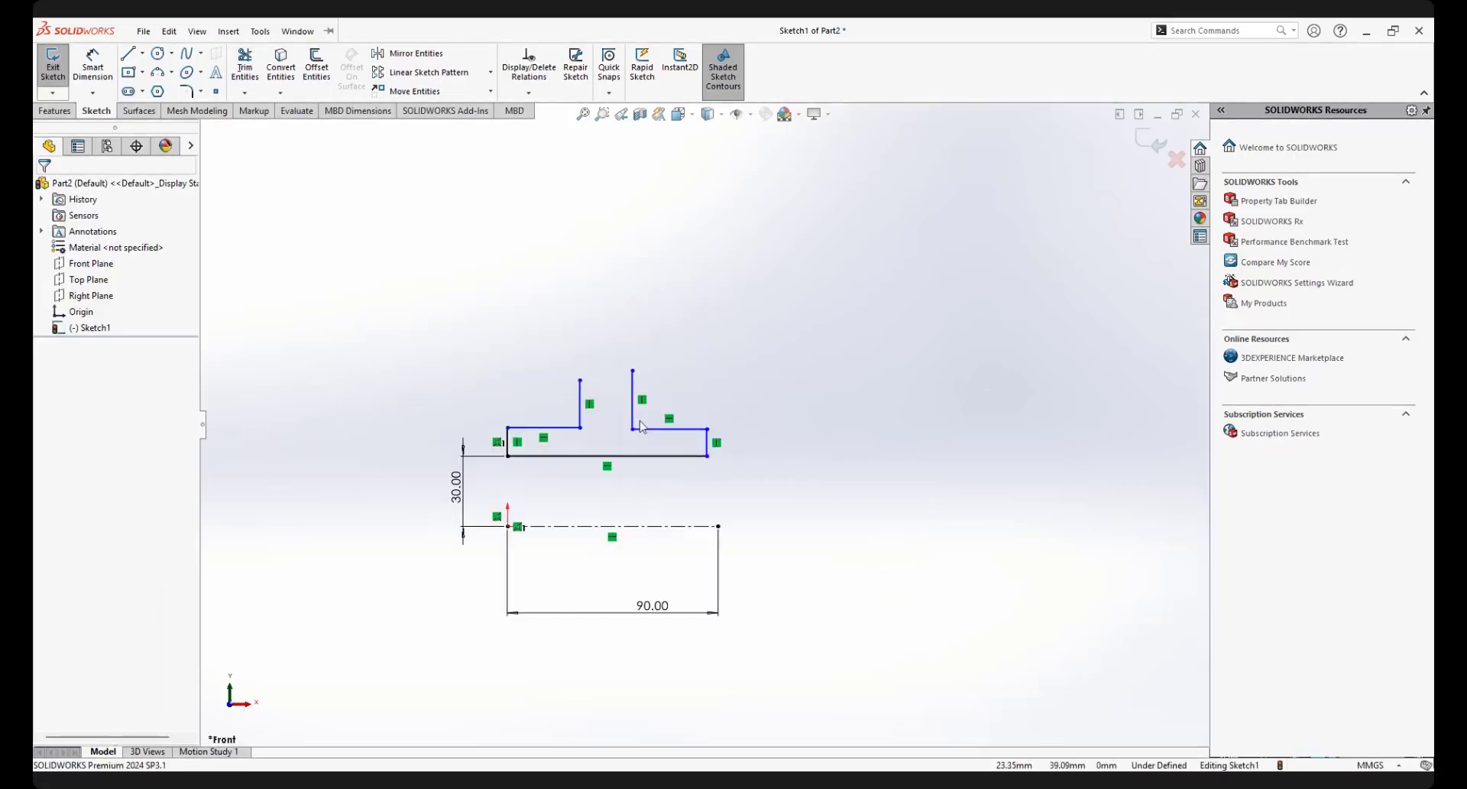
pyautogui.scroll(-4, 645, 474)
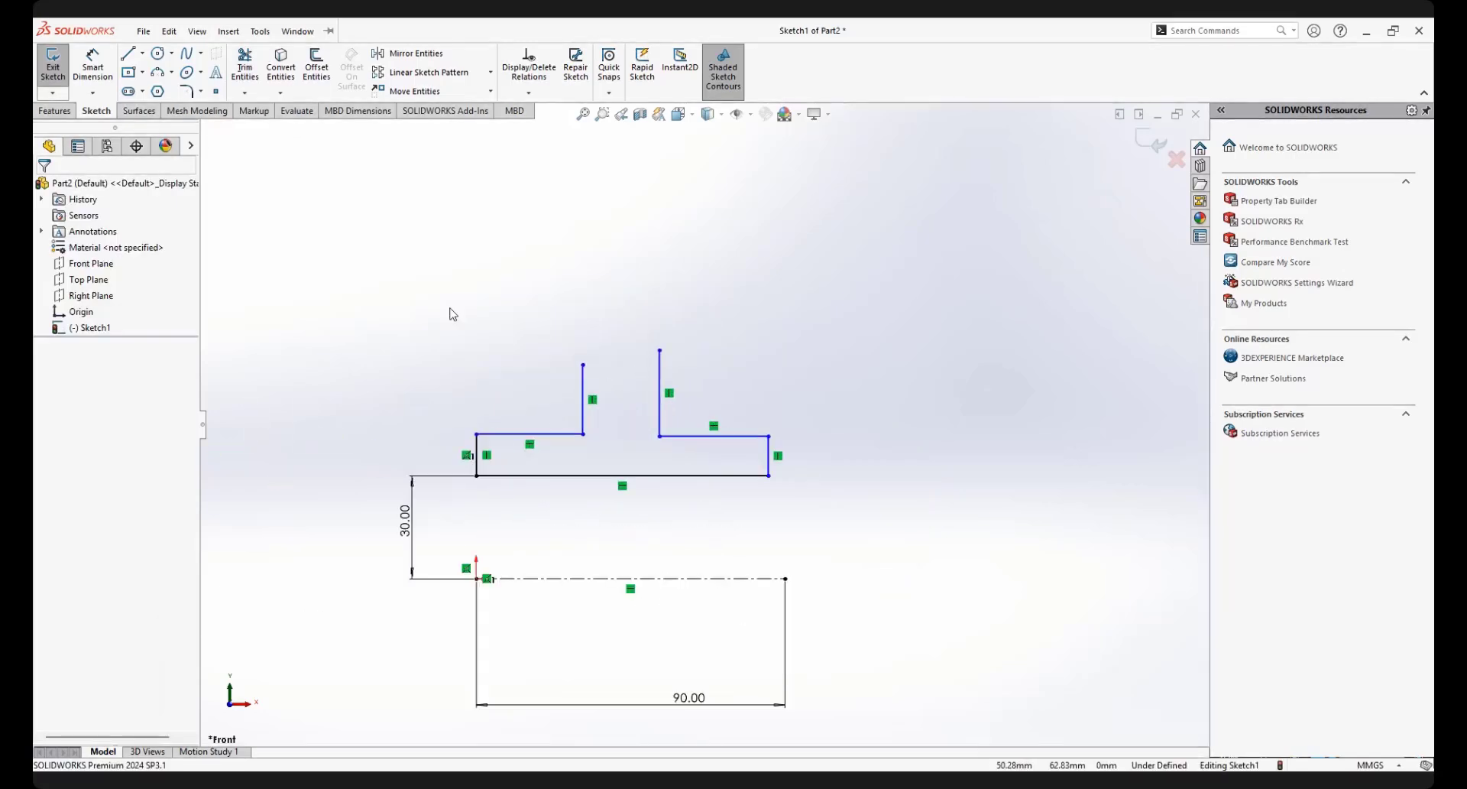
pyautogui.scroll(2, 786, 514)
pyautogui.scroll(-3, 750, 495)
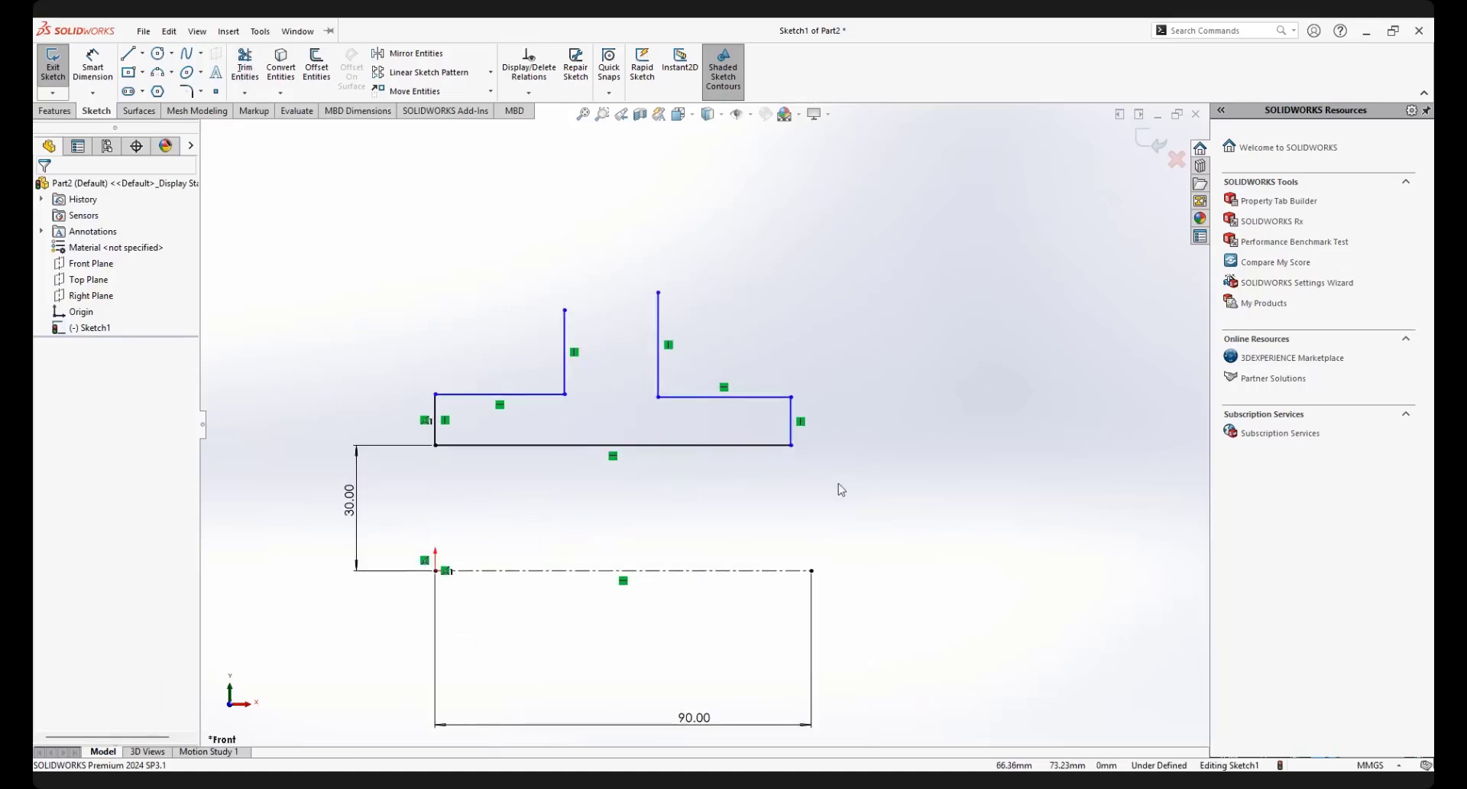
pyautogui.scroll(1, 833, 493)
pyautogui.scroll(-1, 794, 479)
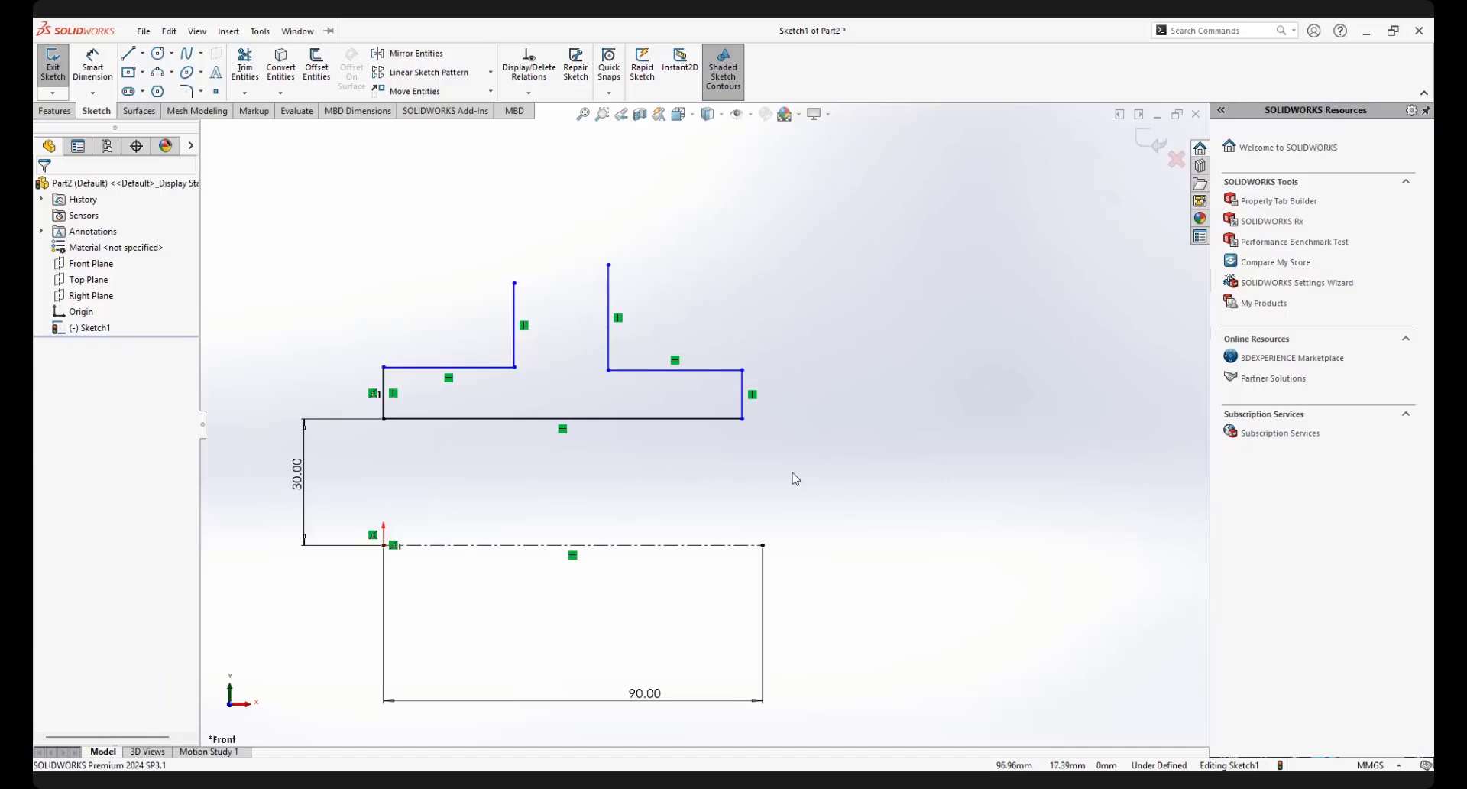
pyautogui.scroll(-1, 790, 469)
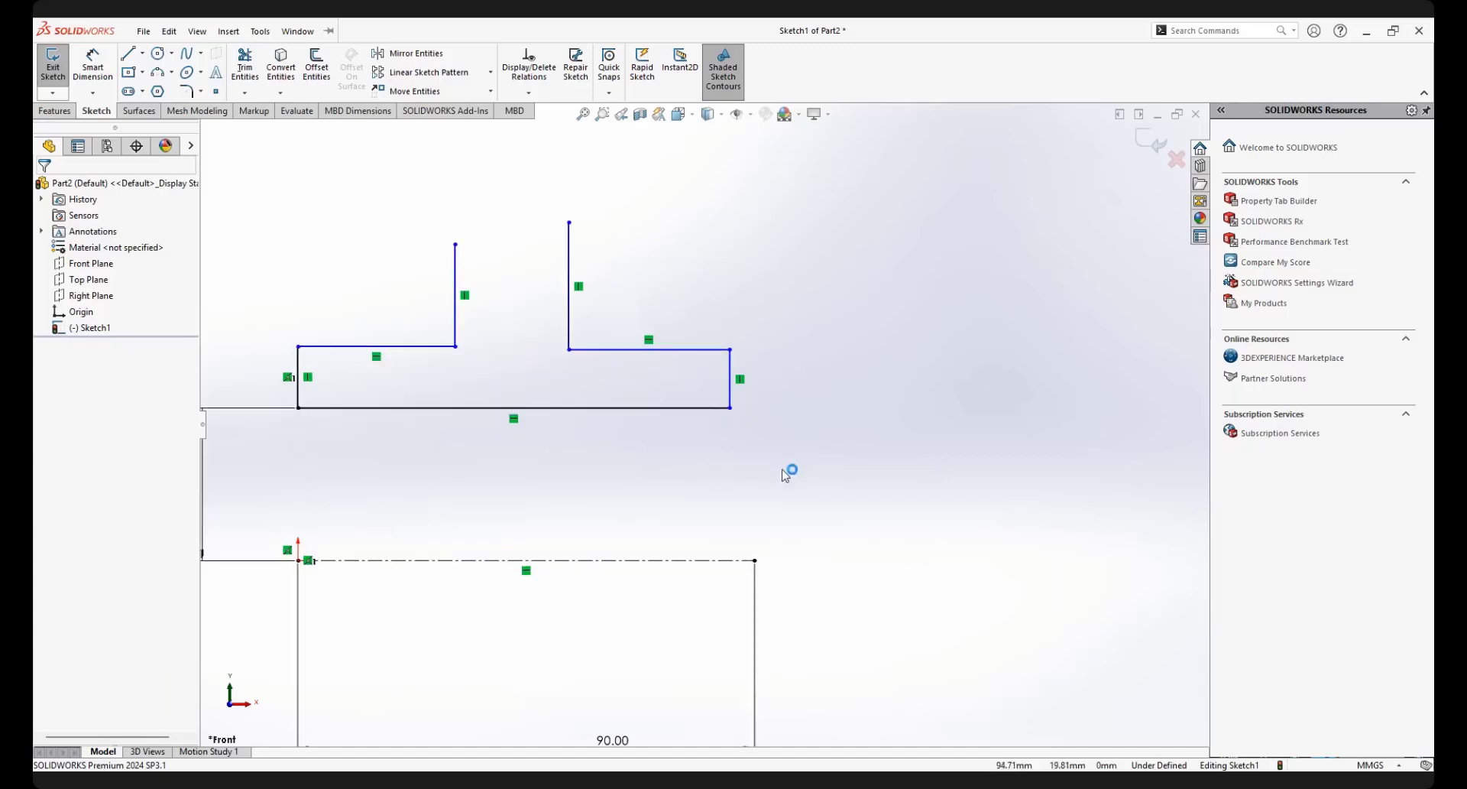
pyautogui.scroll(3, 360, 419)
pyautogui.scroll(-3, 370, 418)
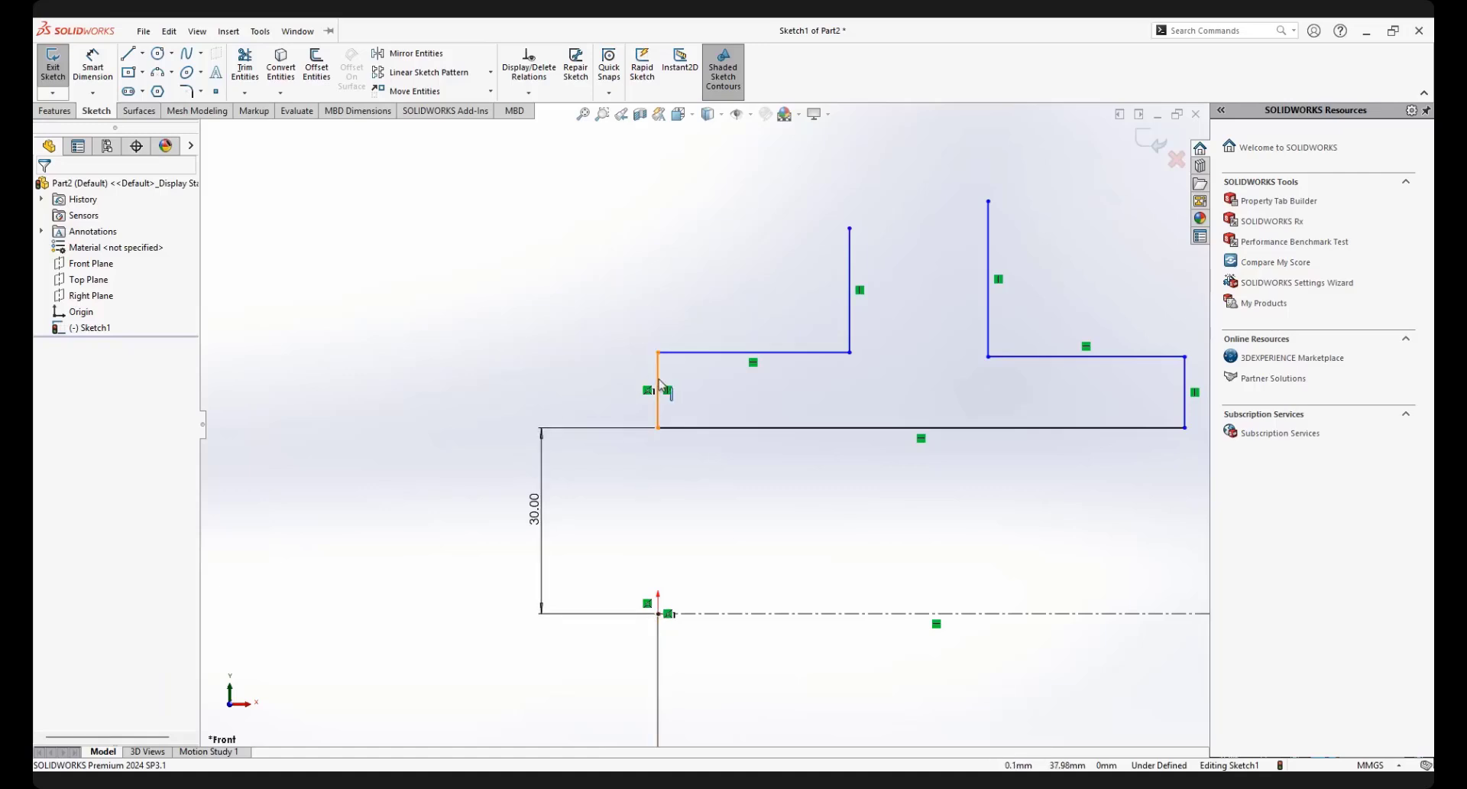
pyautogui.scroll(3, 946, 490)
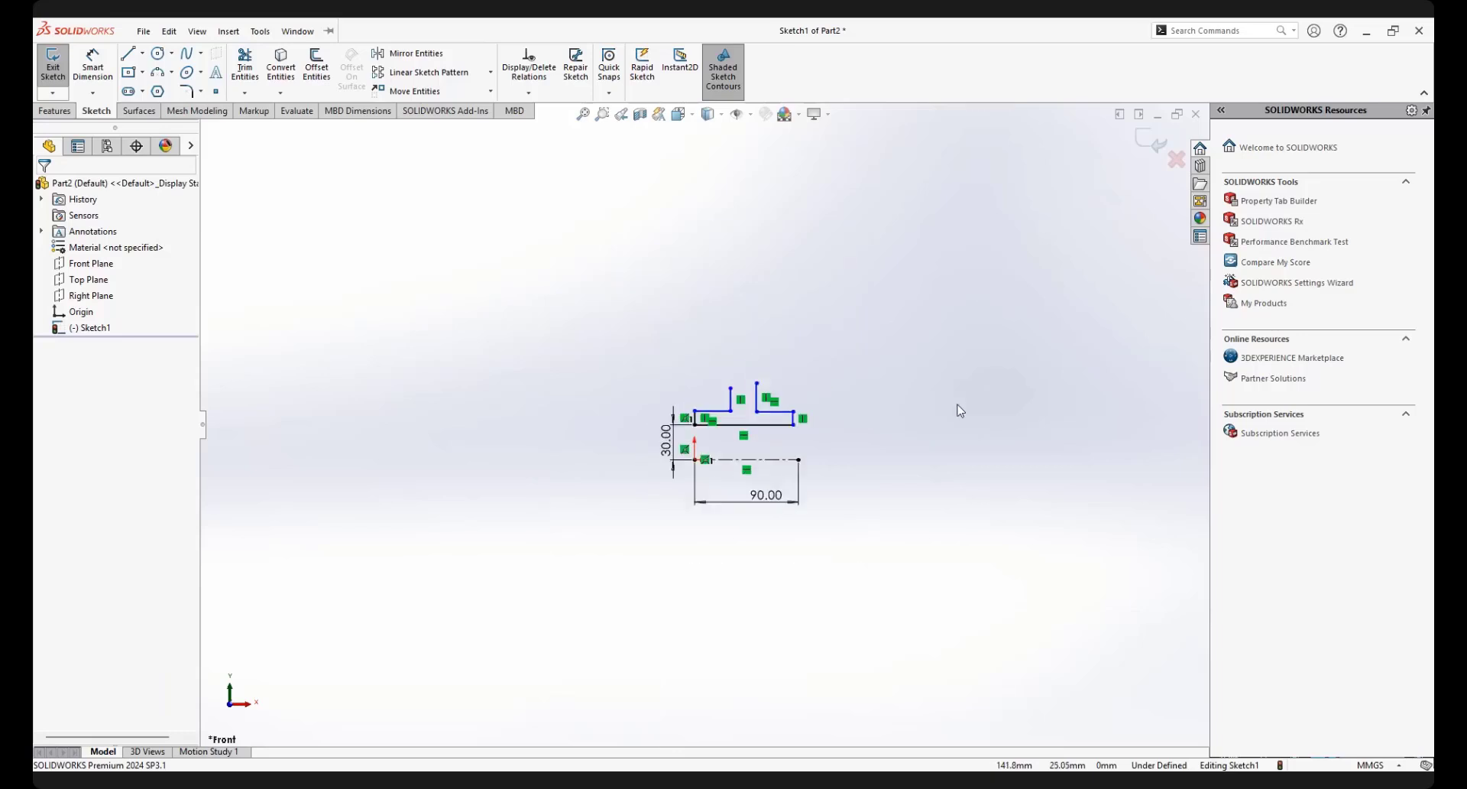
pyautogui.scroll(-2, 956, 409)
pyautogui.scroll(-3, 916, 437)
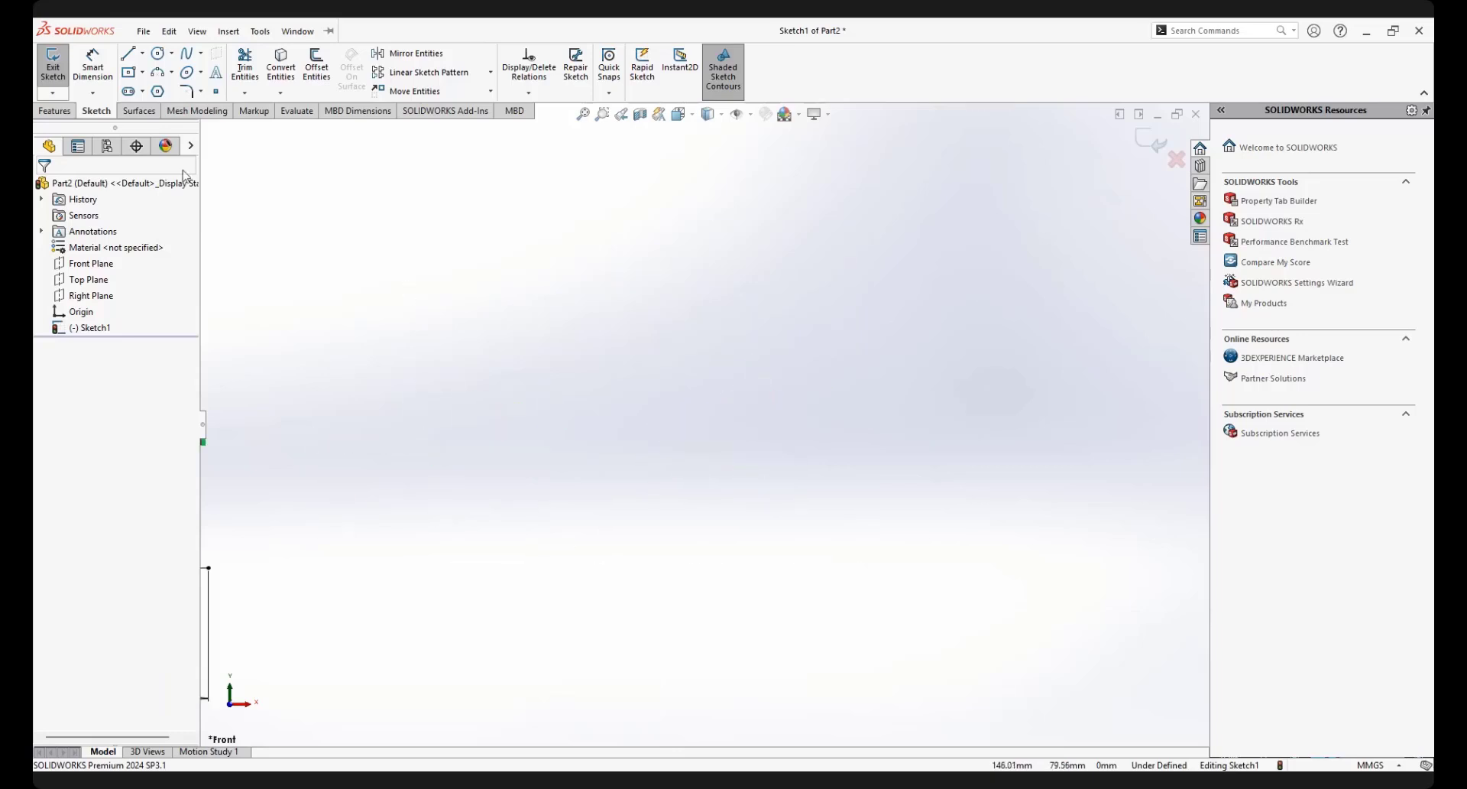
pyautogui.click(129, 60)
pyautogui.click(577, 281)
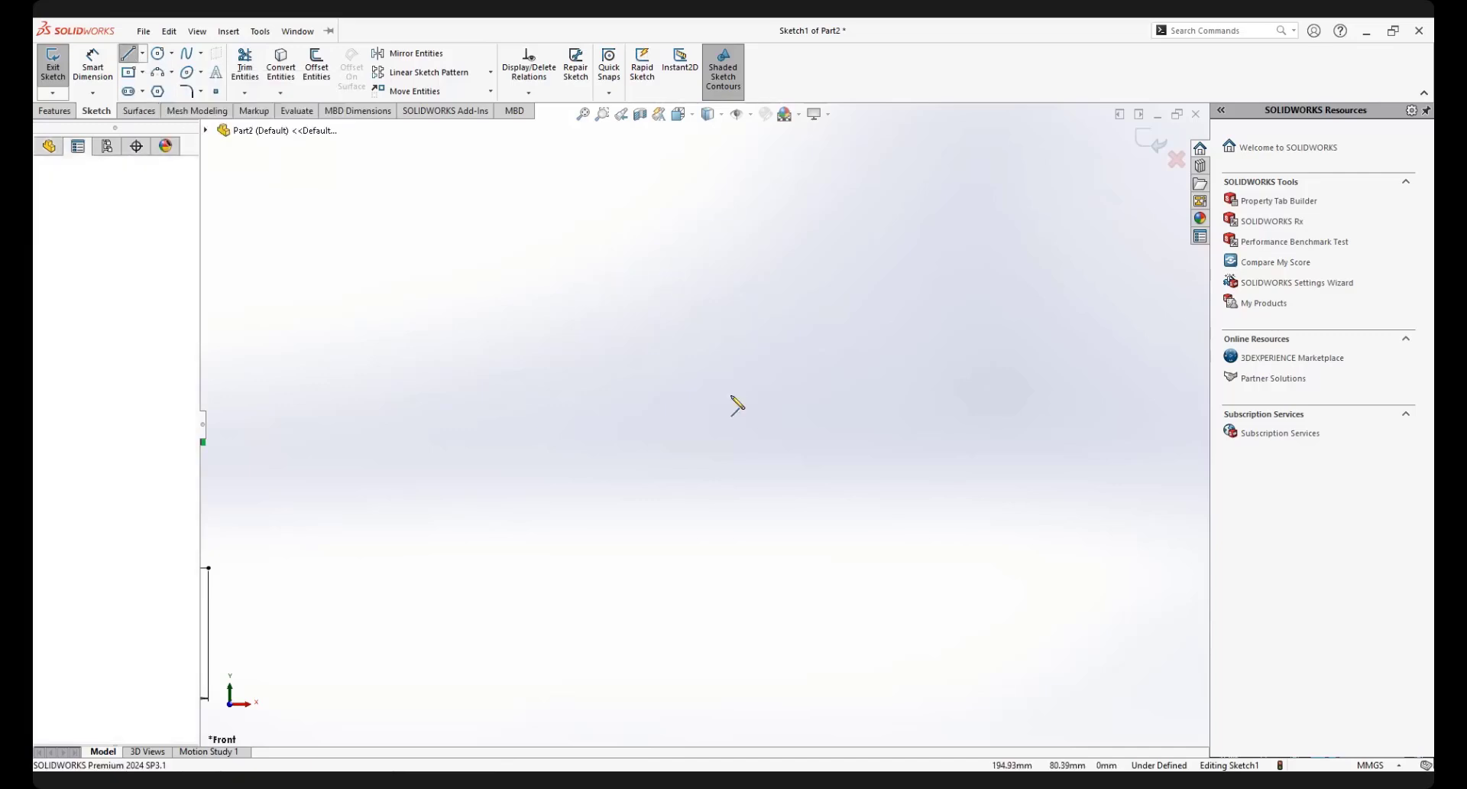
pyautogui.click(775, 395)
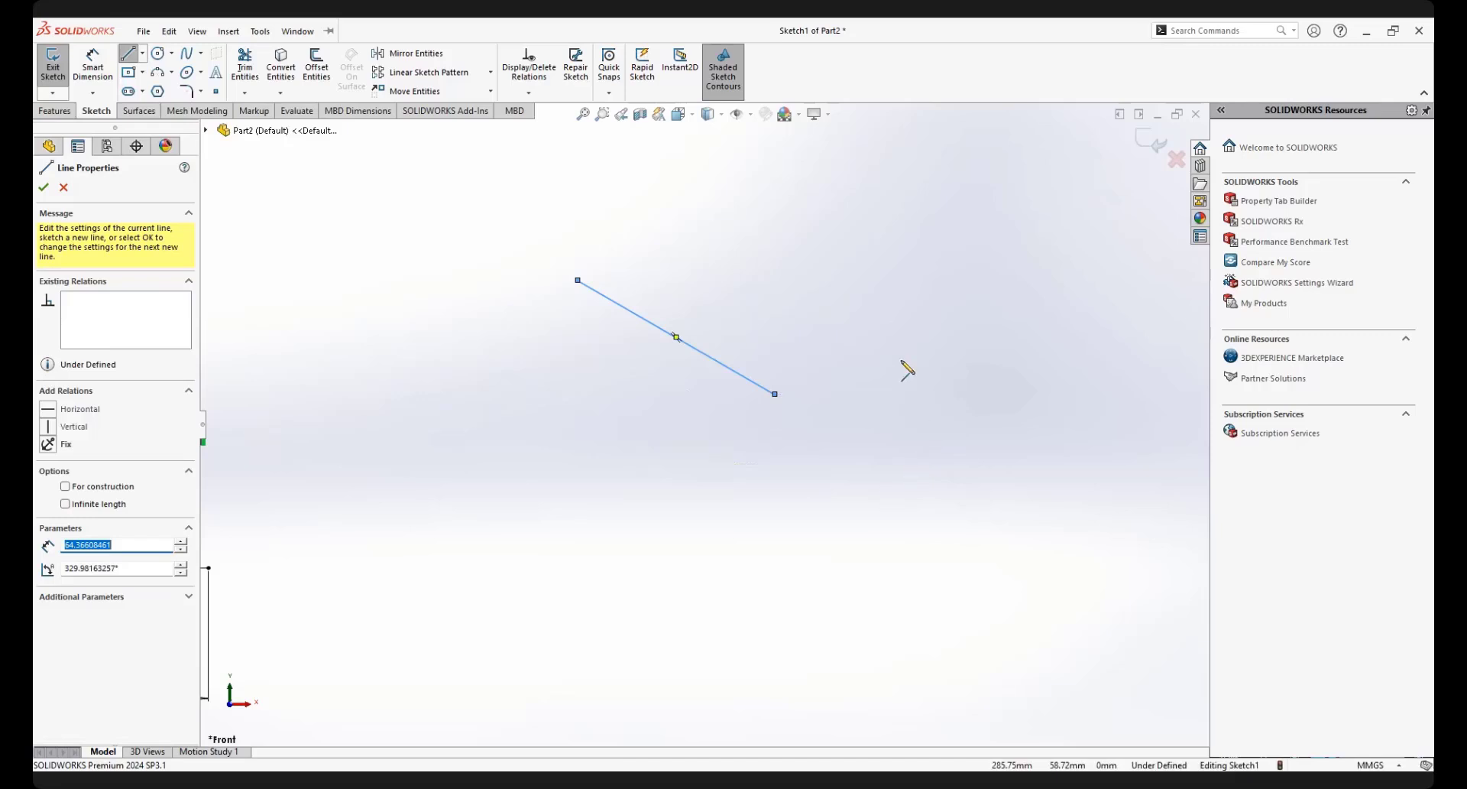
pyautogui.hotkey('ctrl', 'z')
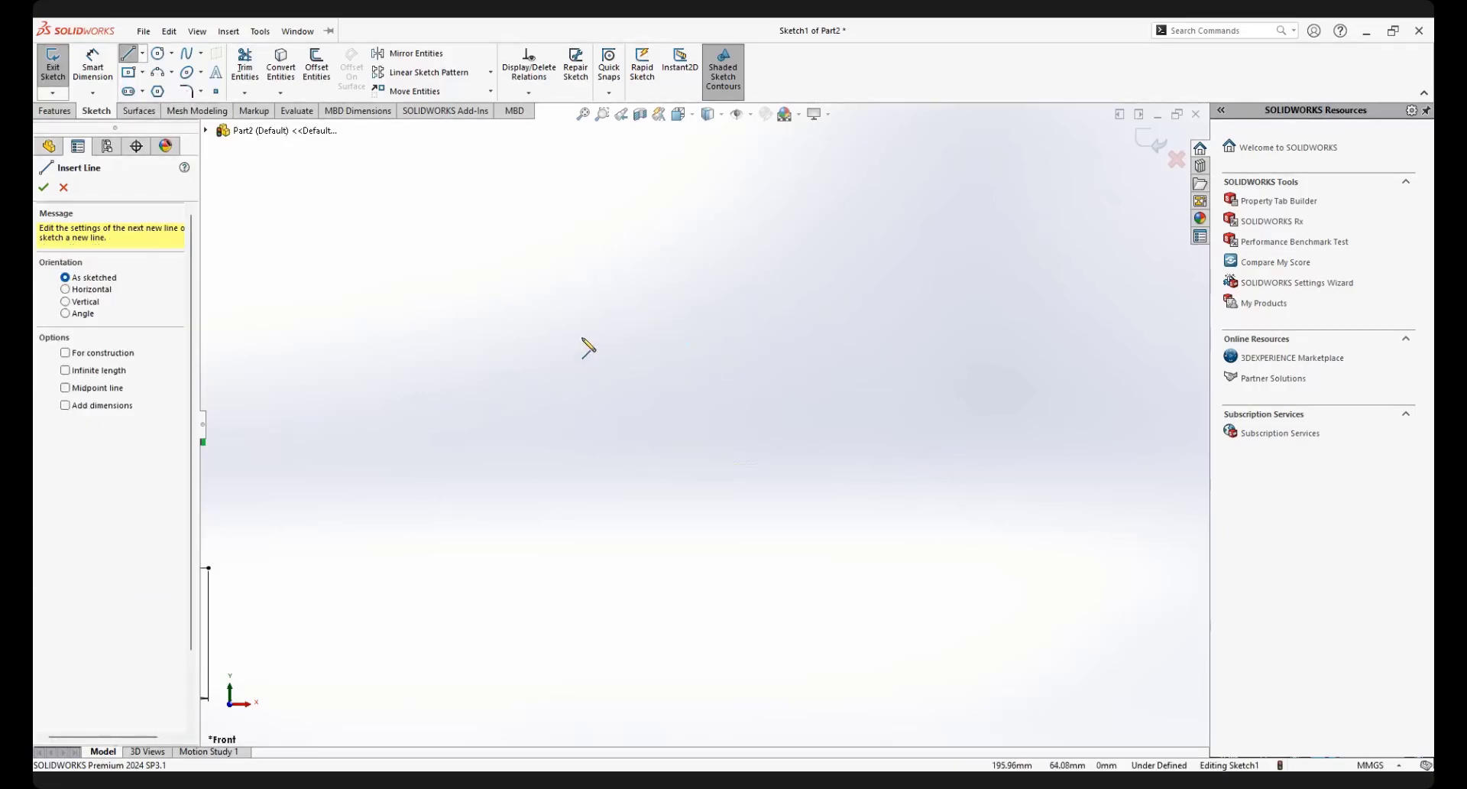
# Sketch a vertical practice line about 32 mm long in the empty area beside the pulley profile
pyautogui.click(582, 337)
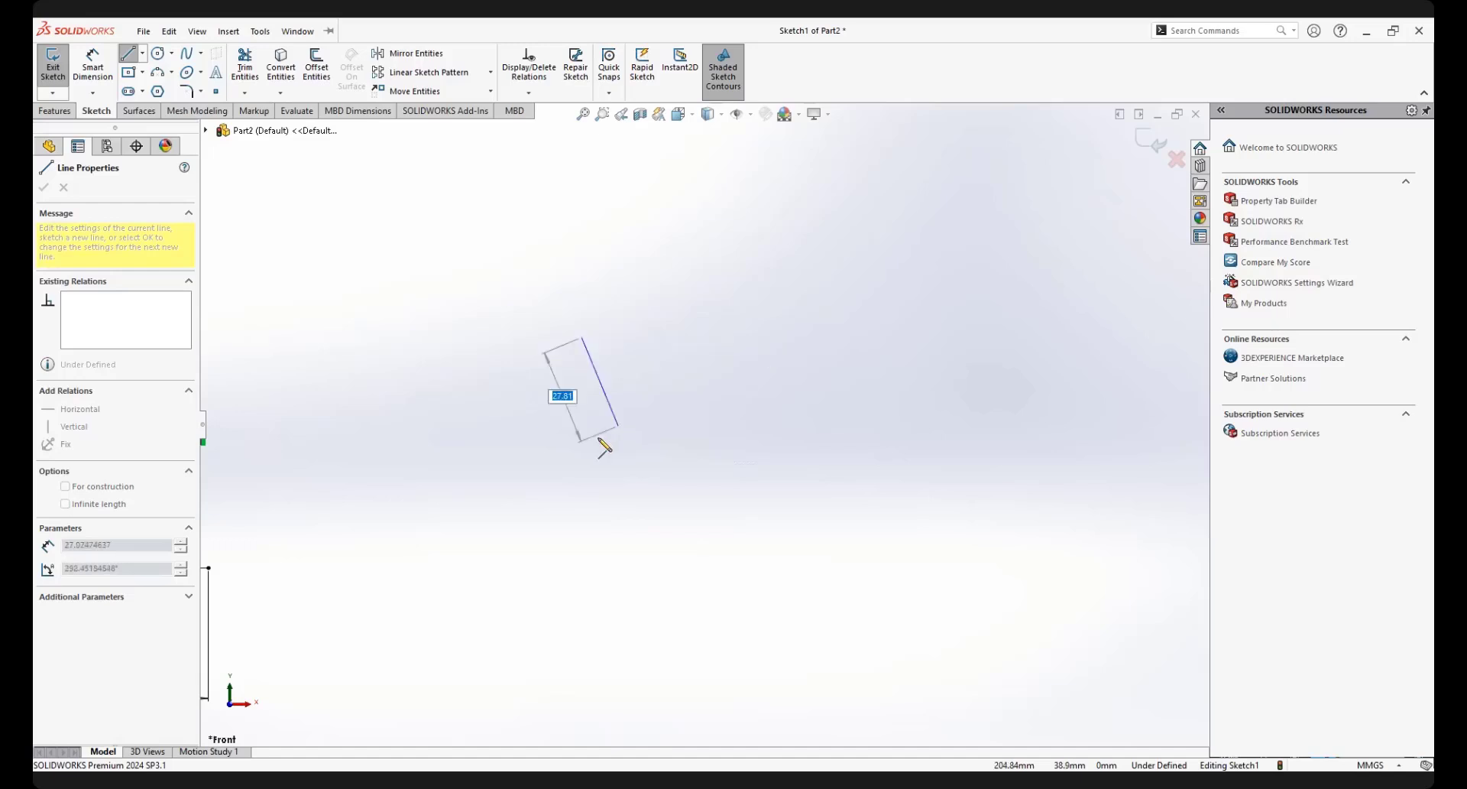
pyautogui.click(583, 451)
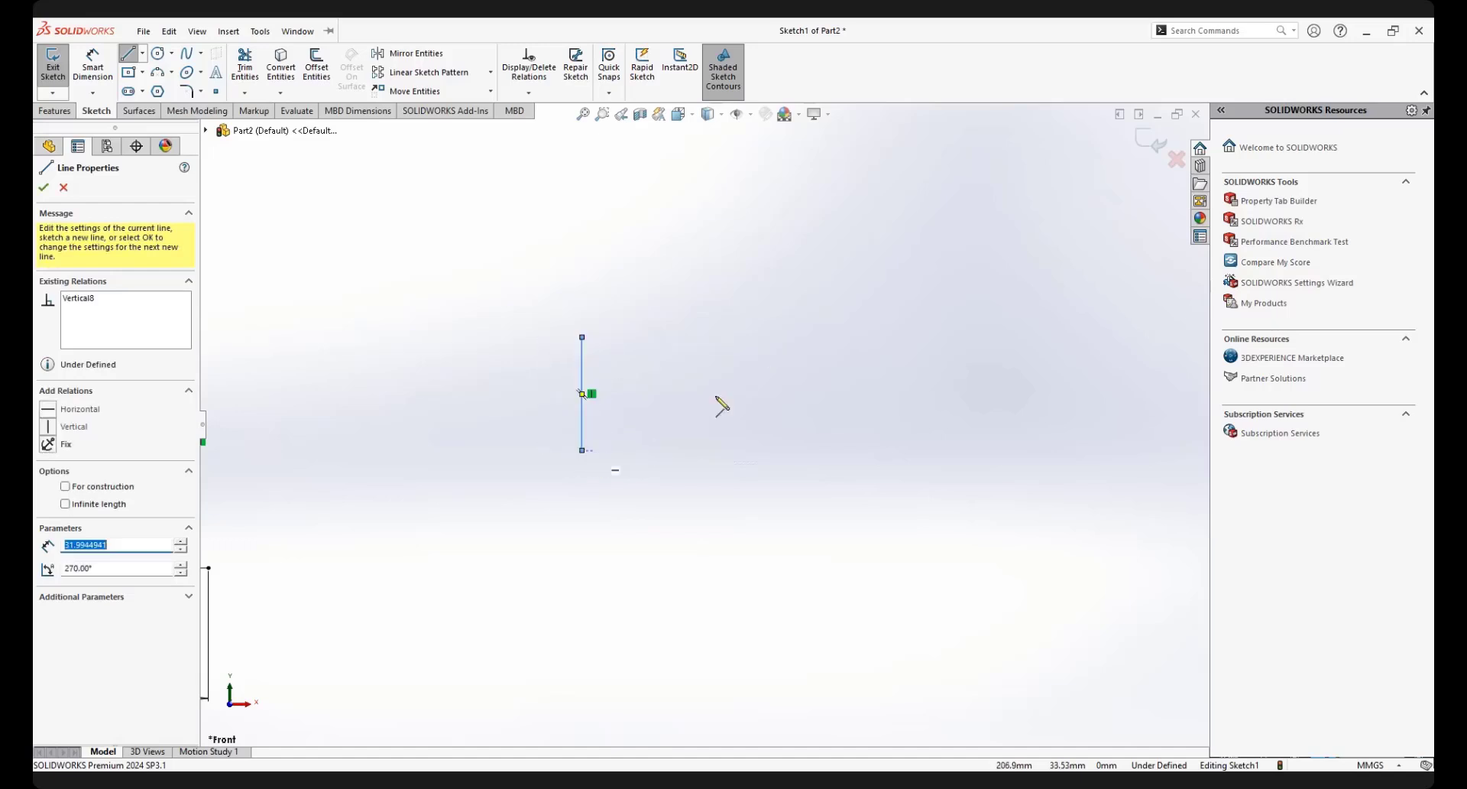
pyautogui.rightClick(760, 379)
pyautogui.press('Escape')
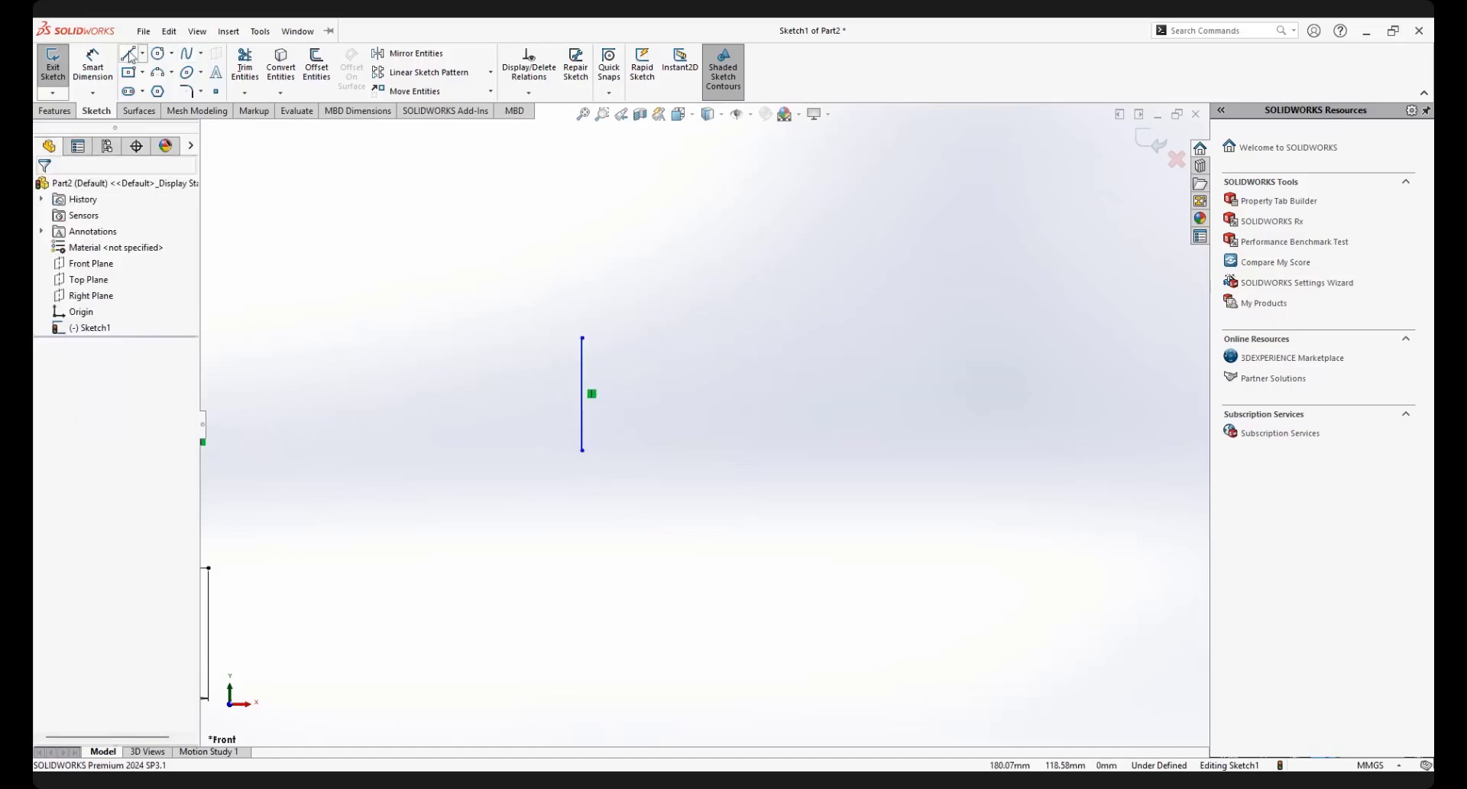
# Sketch a separate horizontal line about 52 mm long below and to the right of the vertical line
pyautogui.click(129, 54)
pyautogui.click(665, 556)
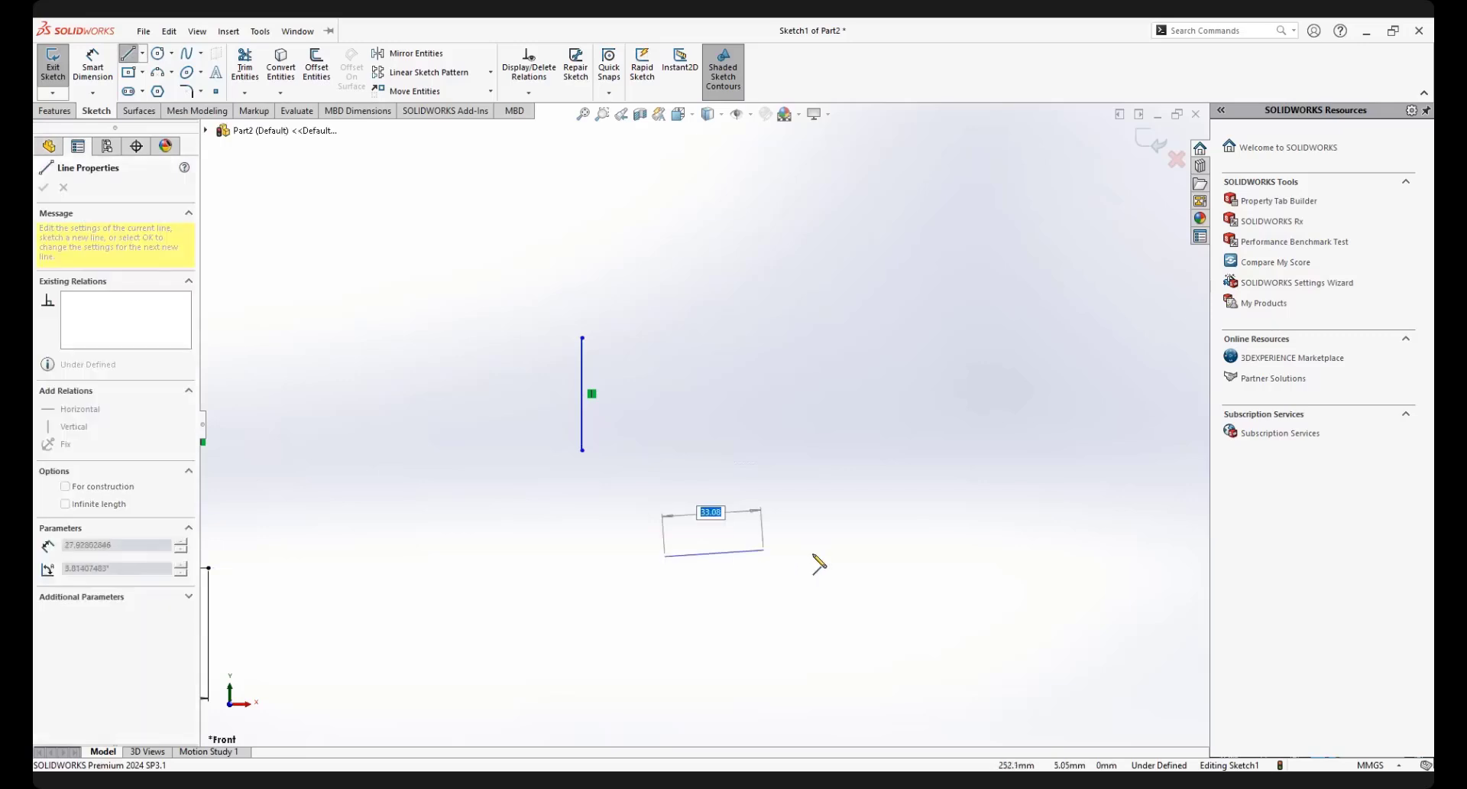
pyautogui.click(849, 555)
pyautogui.rightClick(983, 508)
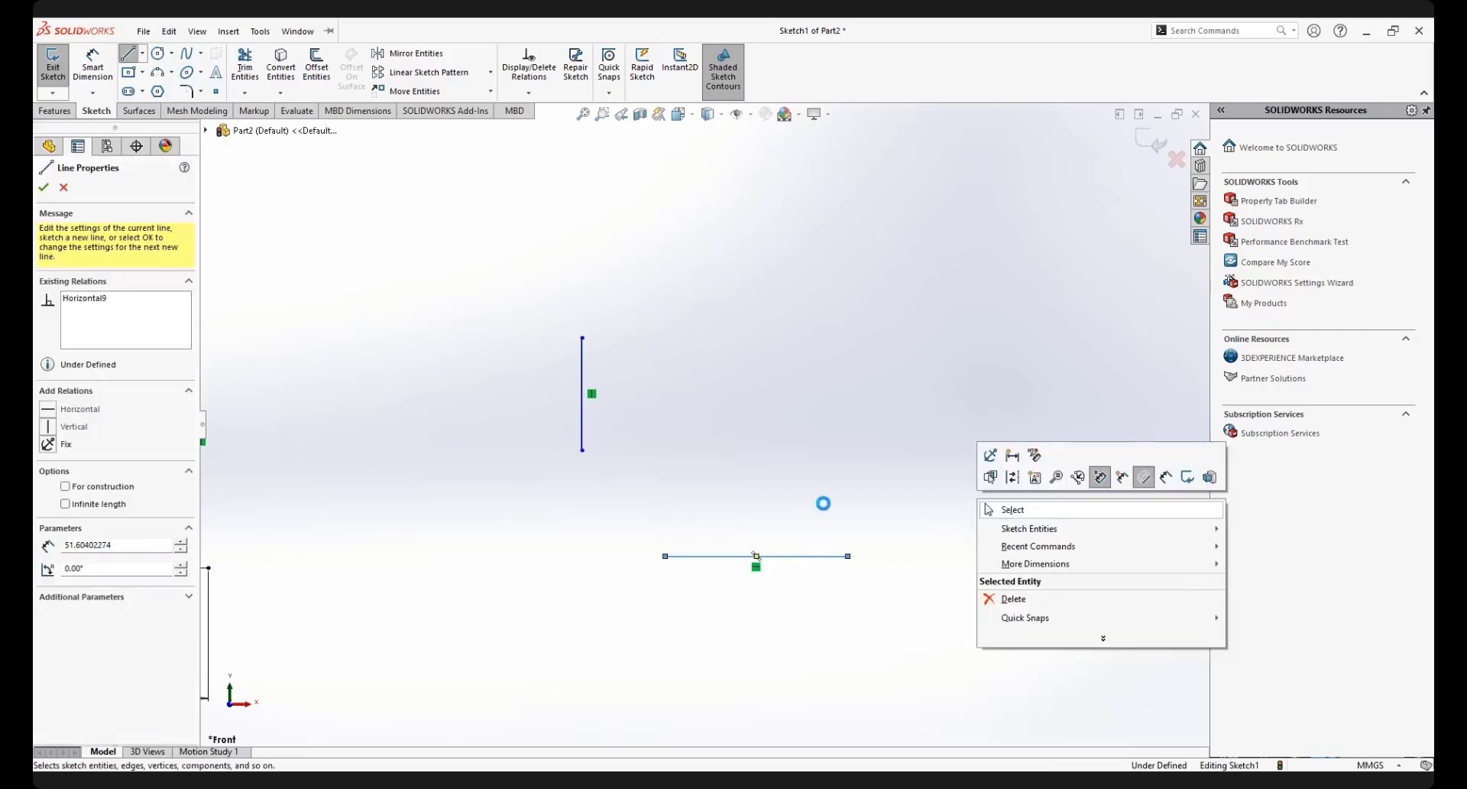
pyautogui.click(1005, 508)
# Make the horizontal line's left endpoint coincident with the vertical line
pyautogui.moveTo(586, 508)
pyautogui.keyDown('ctrl'); pyautogui.mouseDown(button='middle')
pyautogui.moveTo(658, 465)
pyautogui.moveTo(719, 453)
pyautogui.mouseUp(button='middle'); pyautogui.keyUp('ctrl')
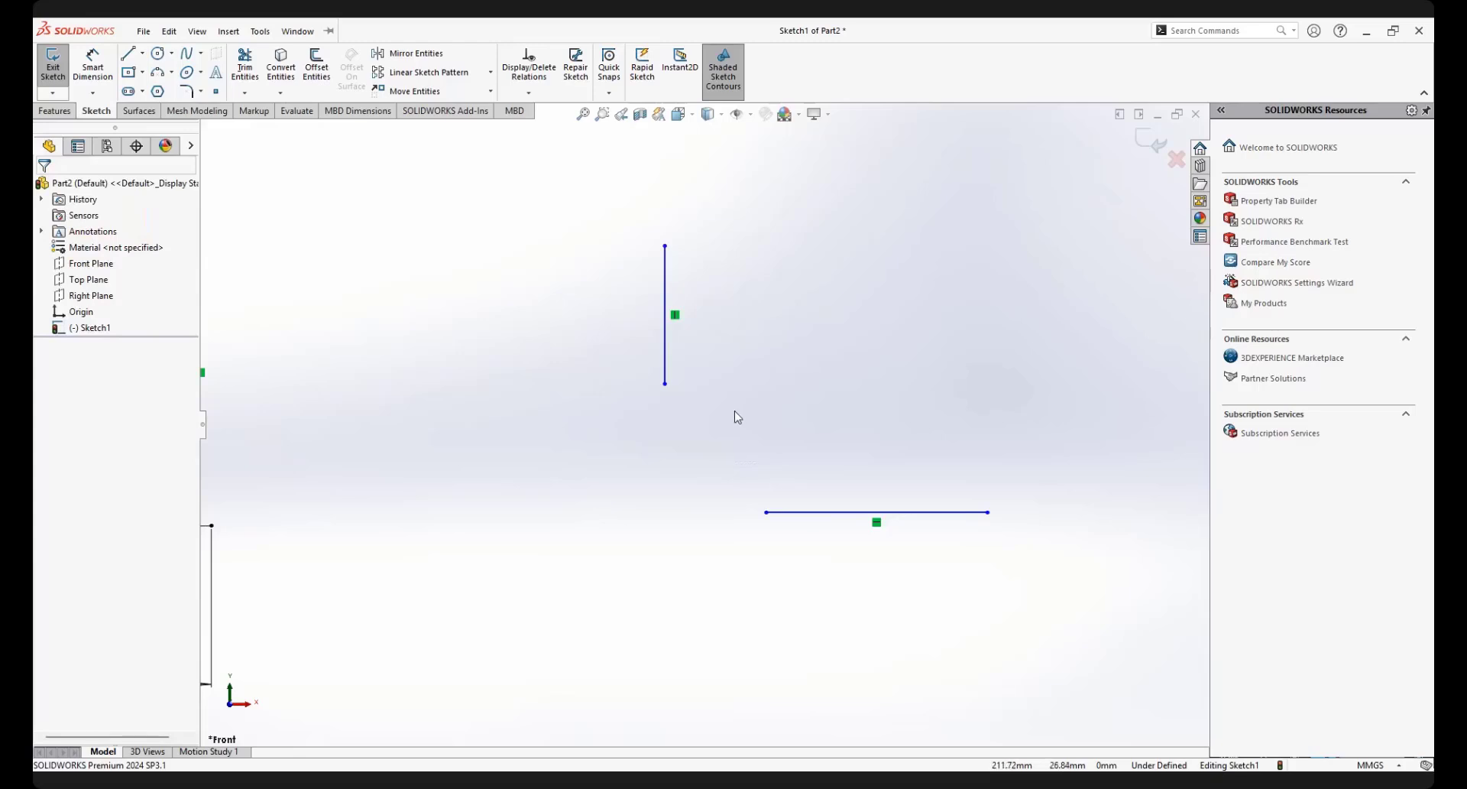
pyautogui.click(665, 345)
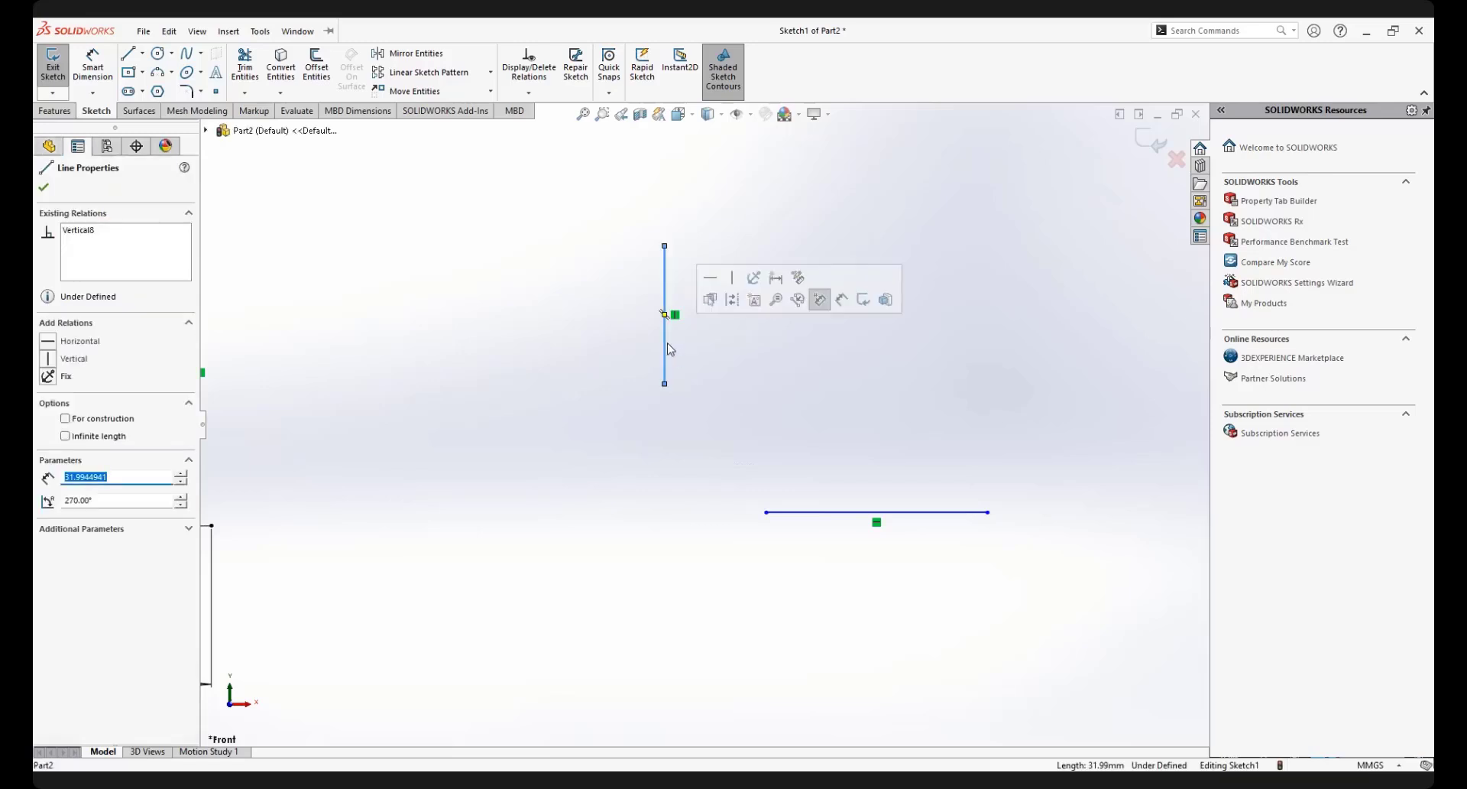
pyautogui.click(711, 398)
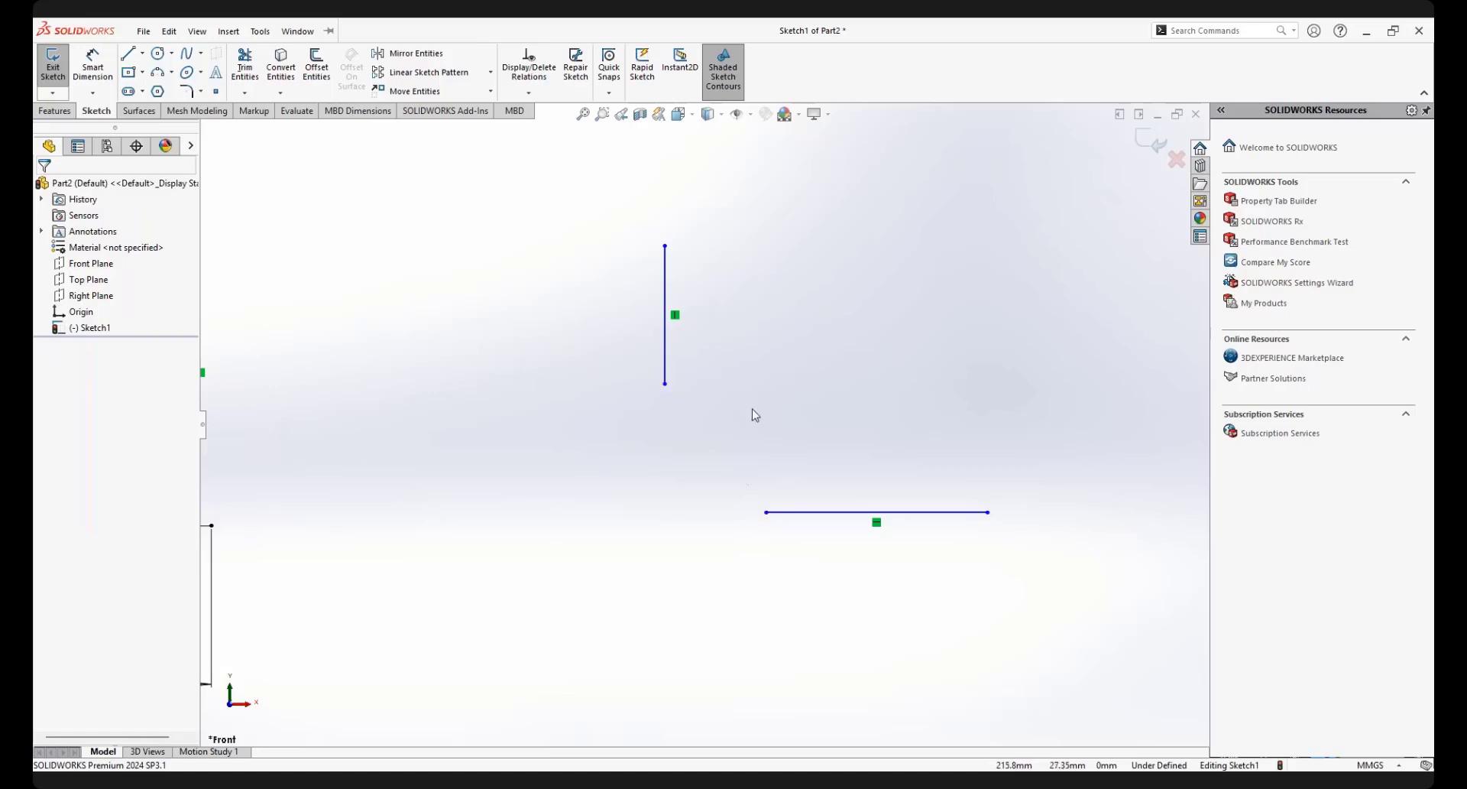
pyautogui.click(668, 350)
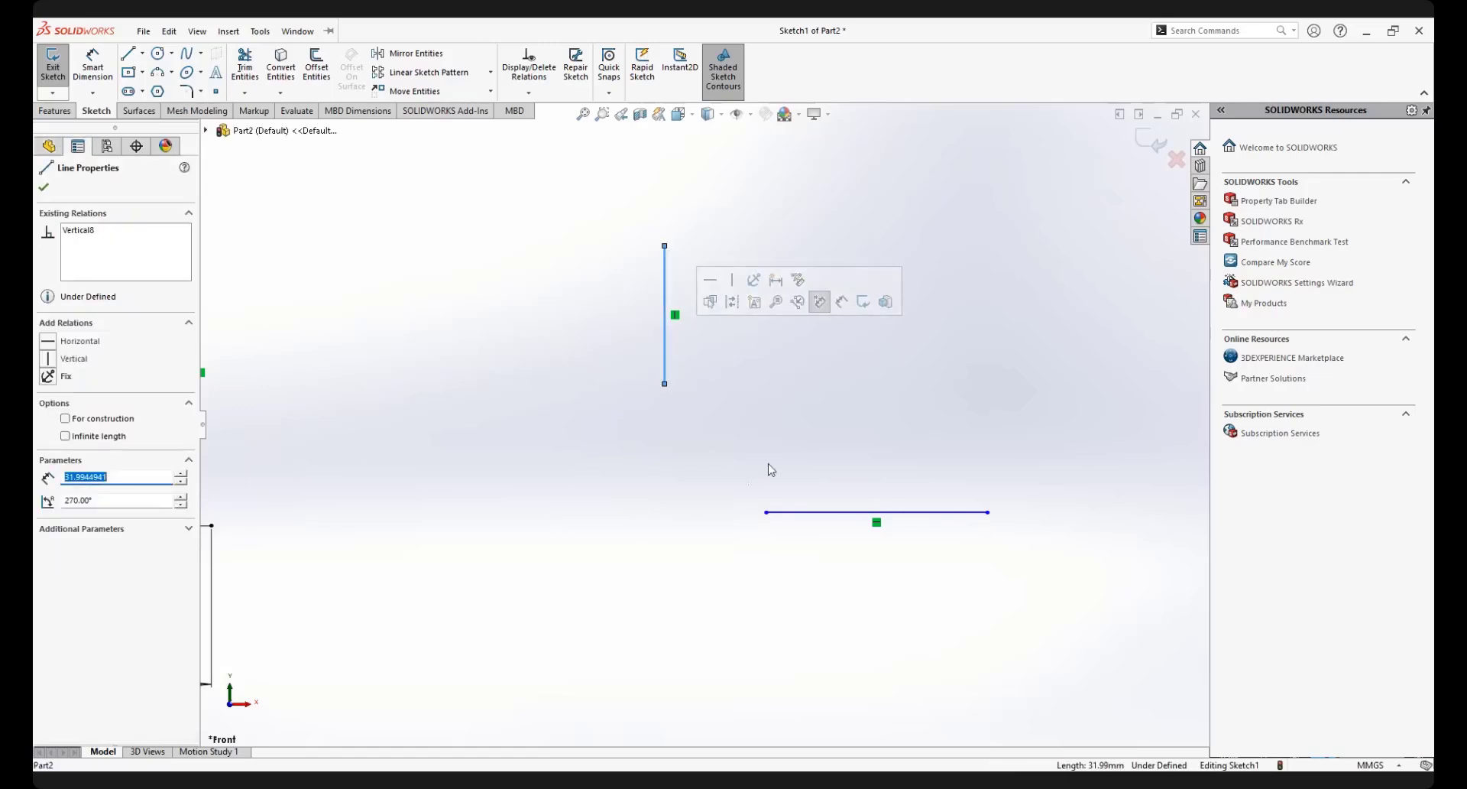
pyautogui.keyDown('ctrl'); pyautogui.click(766, 513); pyautogui.keyUp('ctrl')
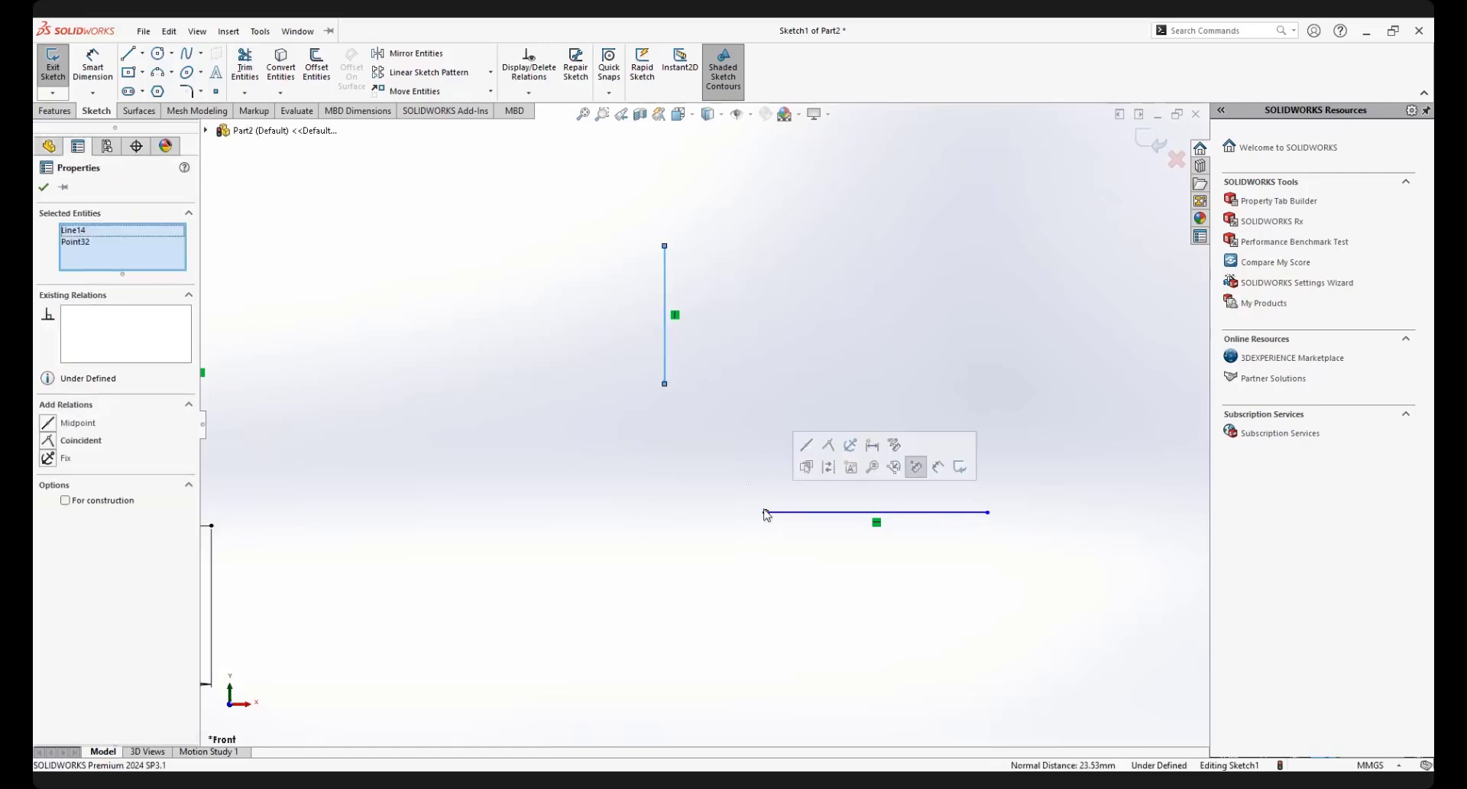
pyautogui.click(828, 447)
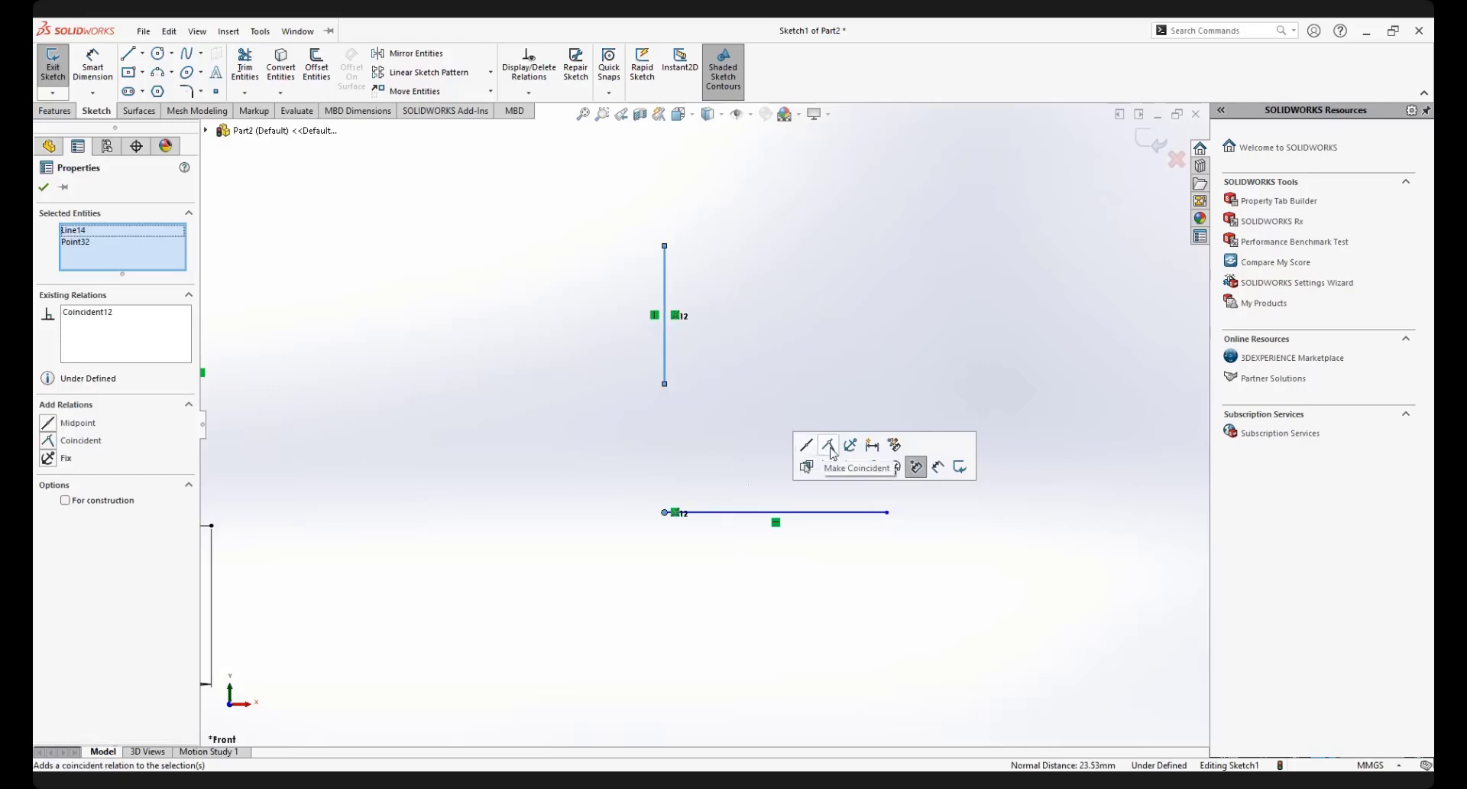
pyautogui.click(835, 337)
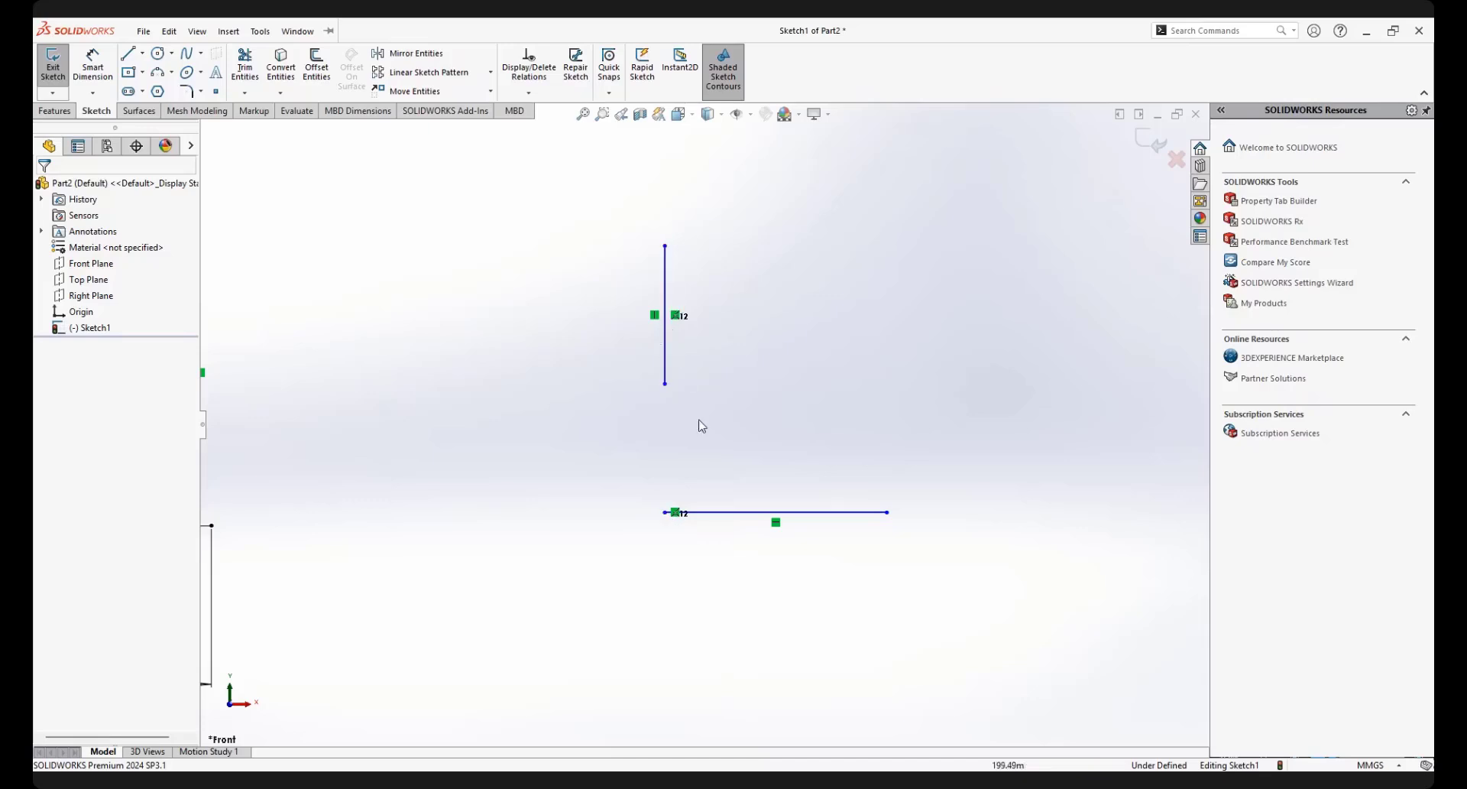
# Move the vertical line left to test the relation, and undo both the move and the coincident relation
pyautogui.moveTo(665, 364); pyautogui.dragTo(544, 366)
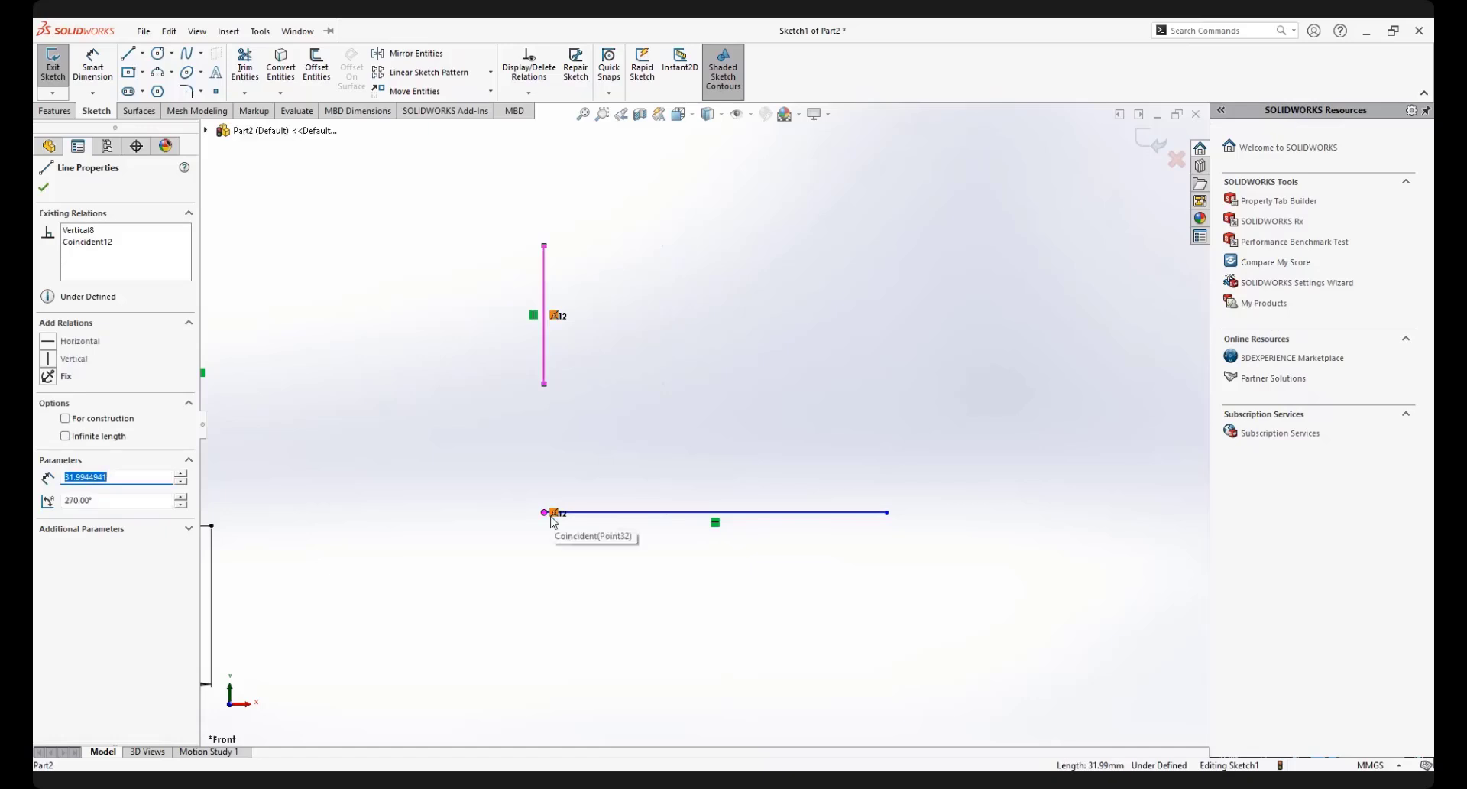
pyautogui.click(691, 360)
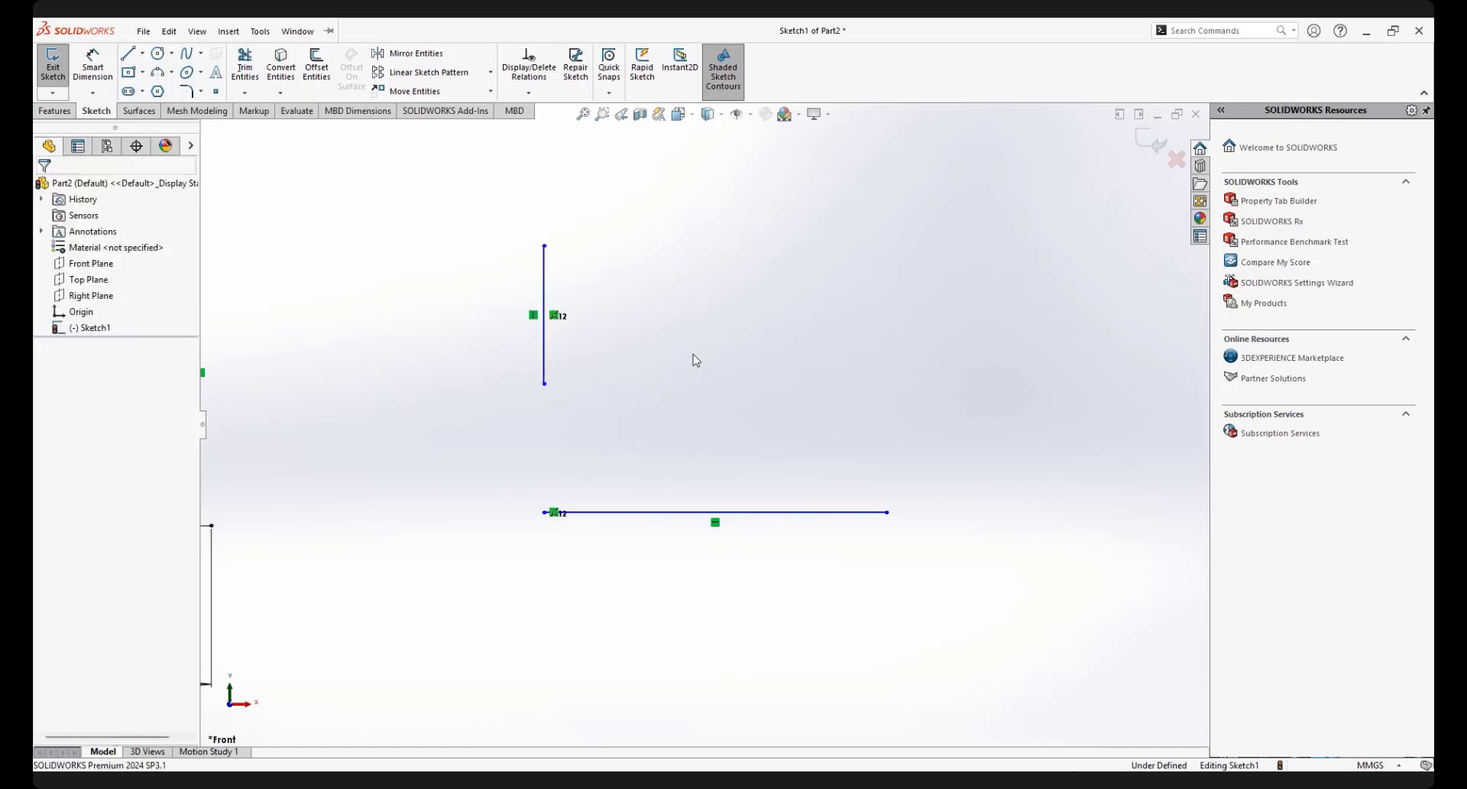
pyautogui.hotkey('ctrl', 'z')
pyautogui.hotkey('ctrl', 'z')
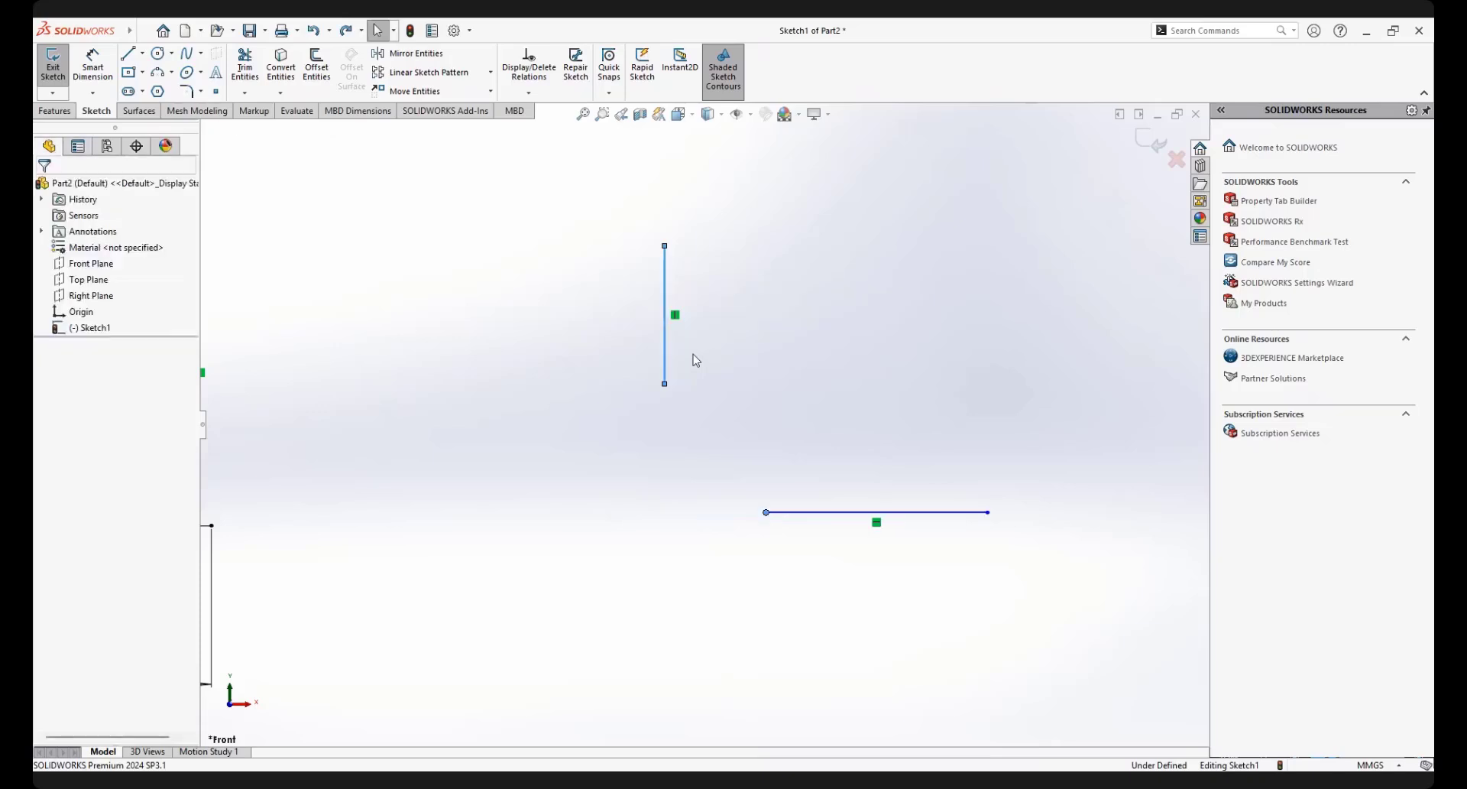
pyautogui.click(722, 465)
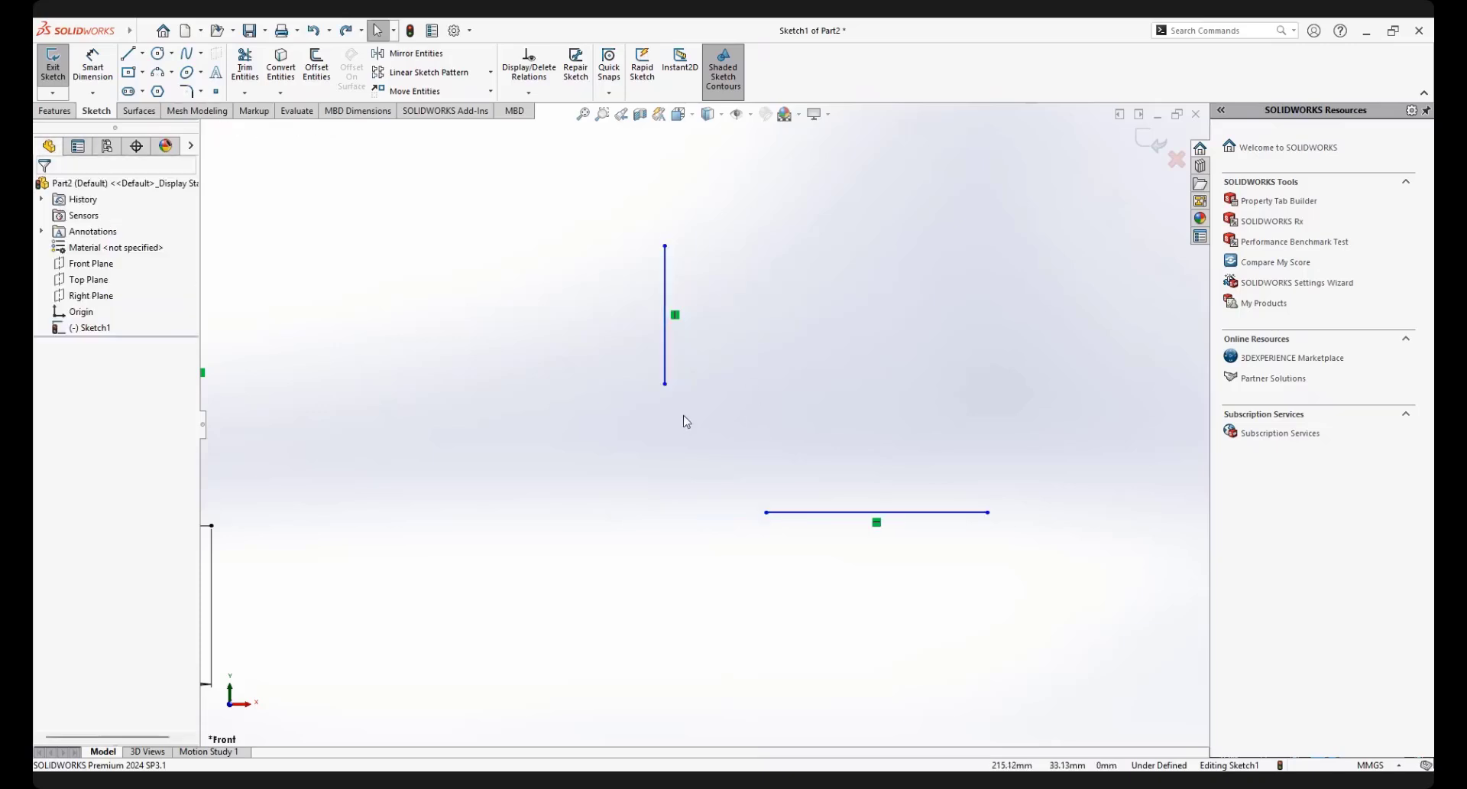
# Make the vertical line's lower endpoint coincident with the horizontal line's left endpoint
pyautogui.click(666, 384)
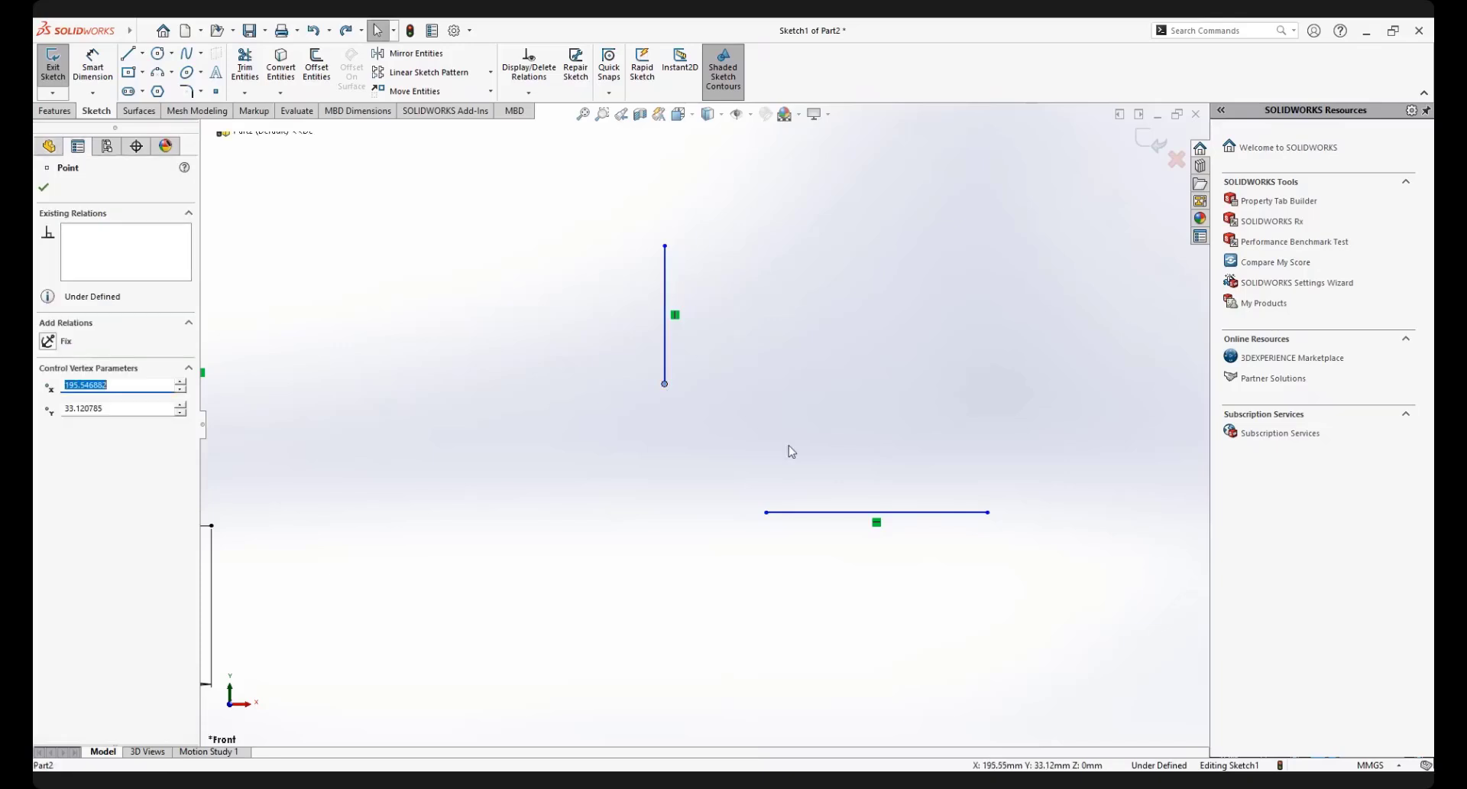
pyautogui.keyDown('ctrl'); pyautogui.click(766, 513); pyautogui.keyUp('ctrl')
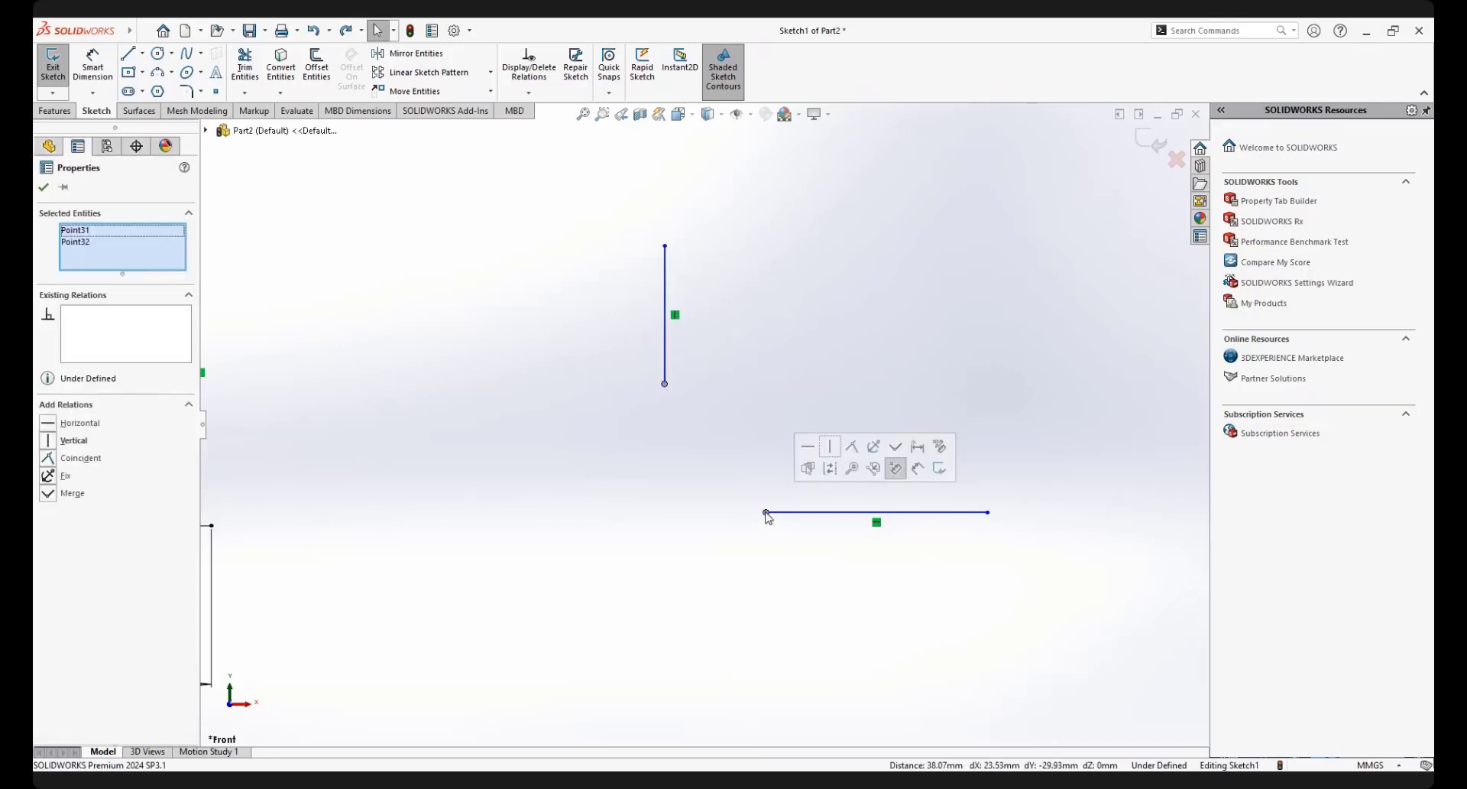
pyautogui.click(853, 447)
pyautogui.click(700, 457)
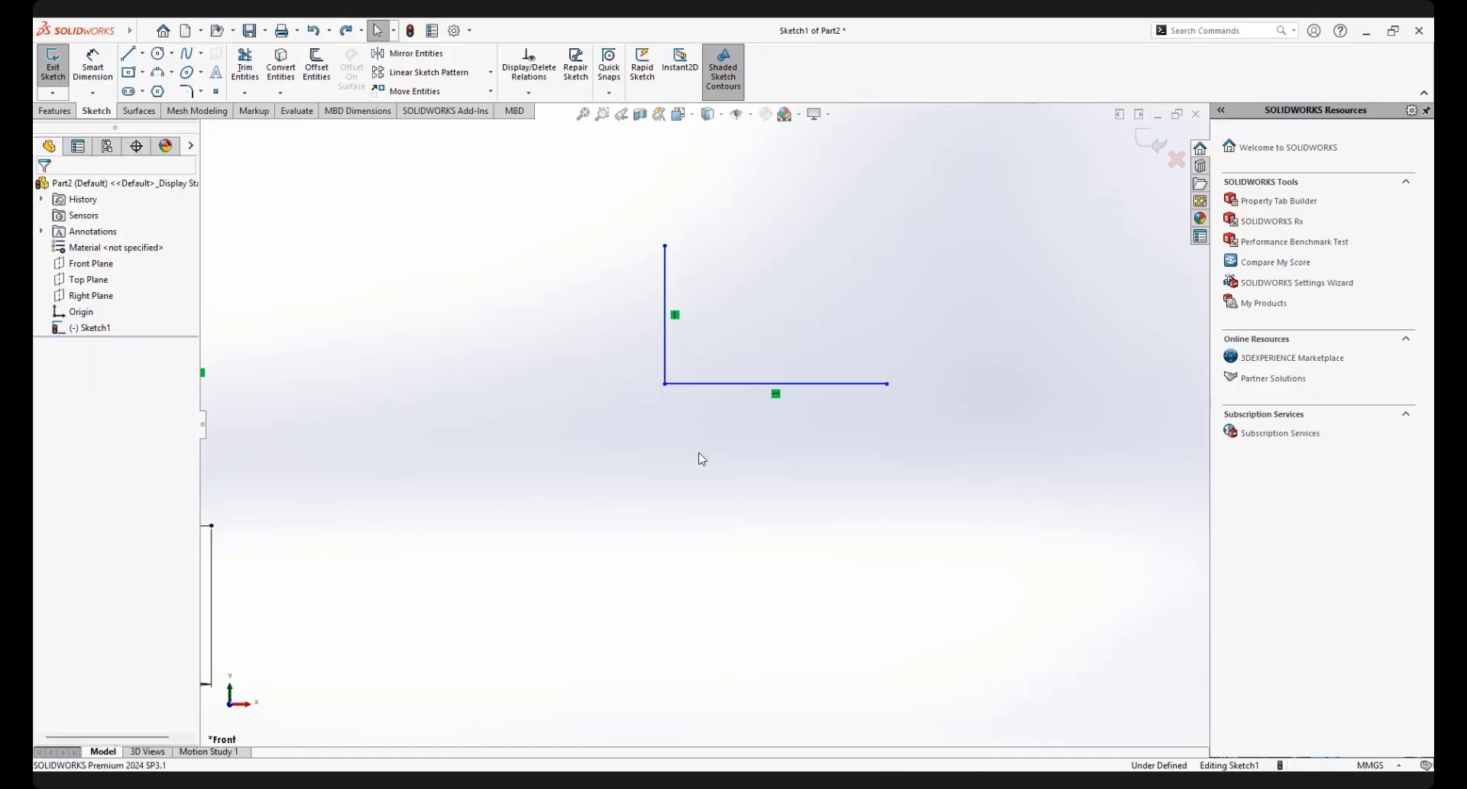
# Test the joined corner of the two practice lines by moving it down and slightly left
pyautogui.scroll(2, 676, 455)
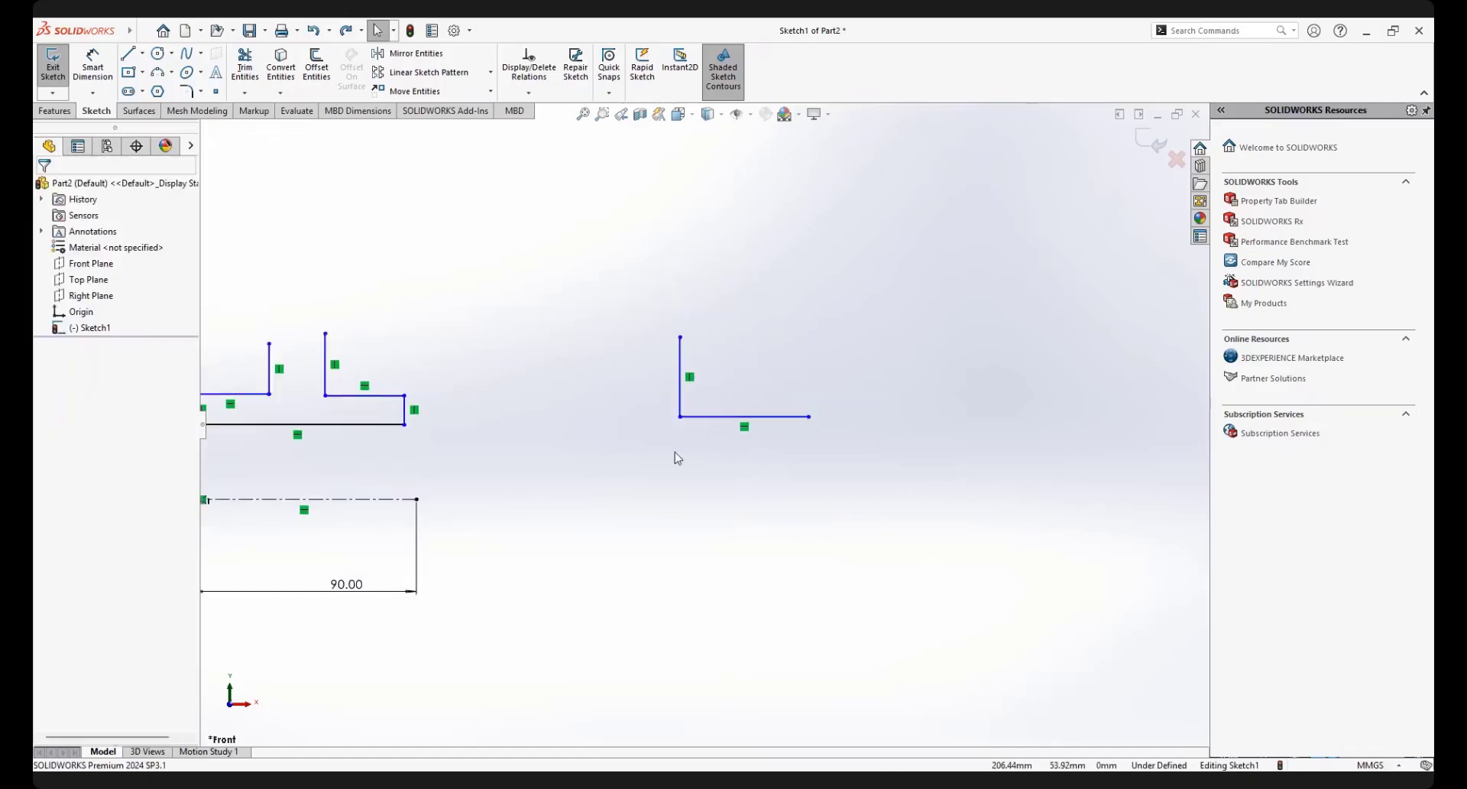
pyautogui.scroll(-4, 665, 489)
pyautogui.scroll(-2, 664, 490)
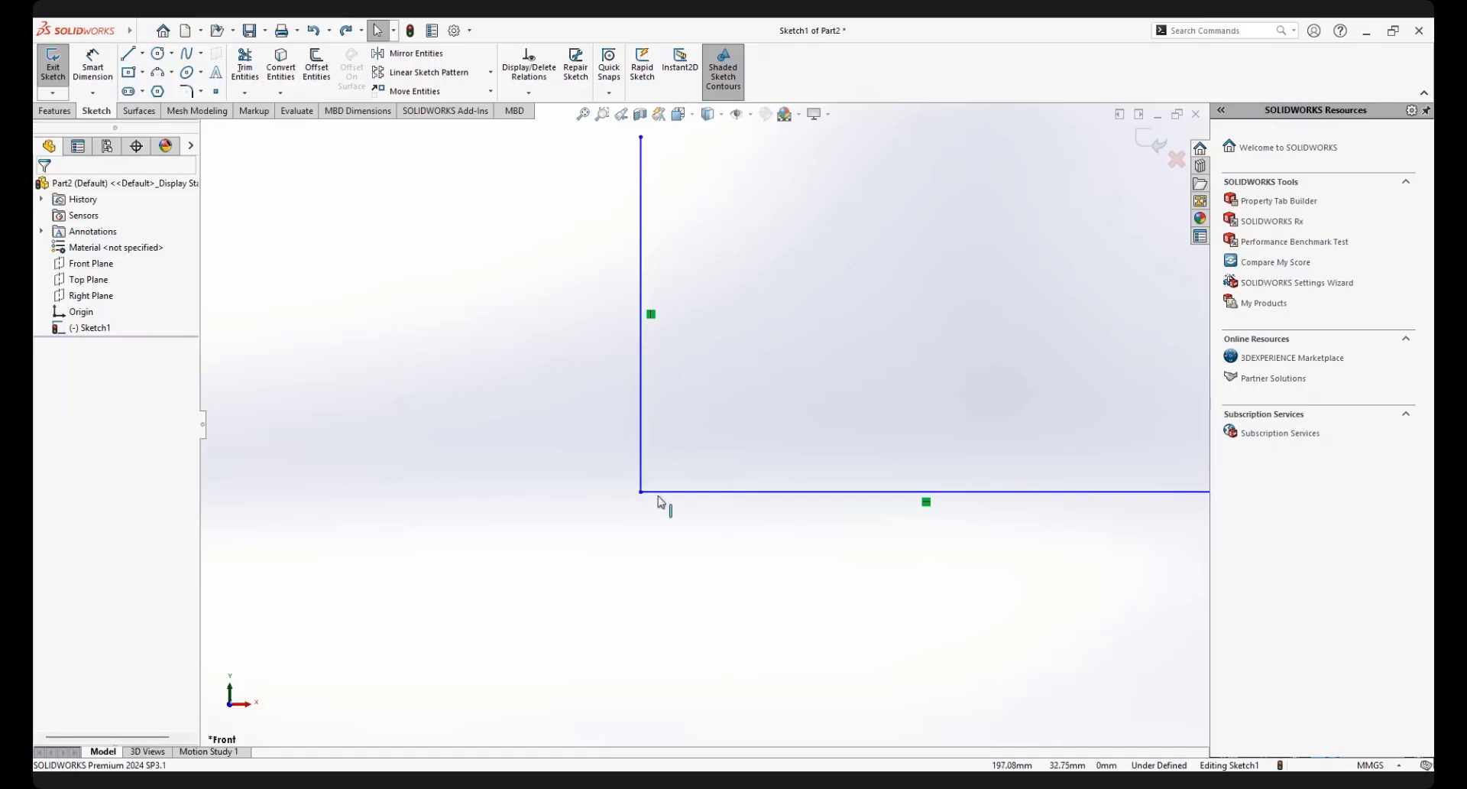
pyautogui.moveTo(641, 493)
pyautogui.mouseDown()
pyautogui.moveTo(626, 616)
pyautogui.moveTo(595, 629)
pyautogui.mouseUp()
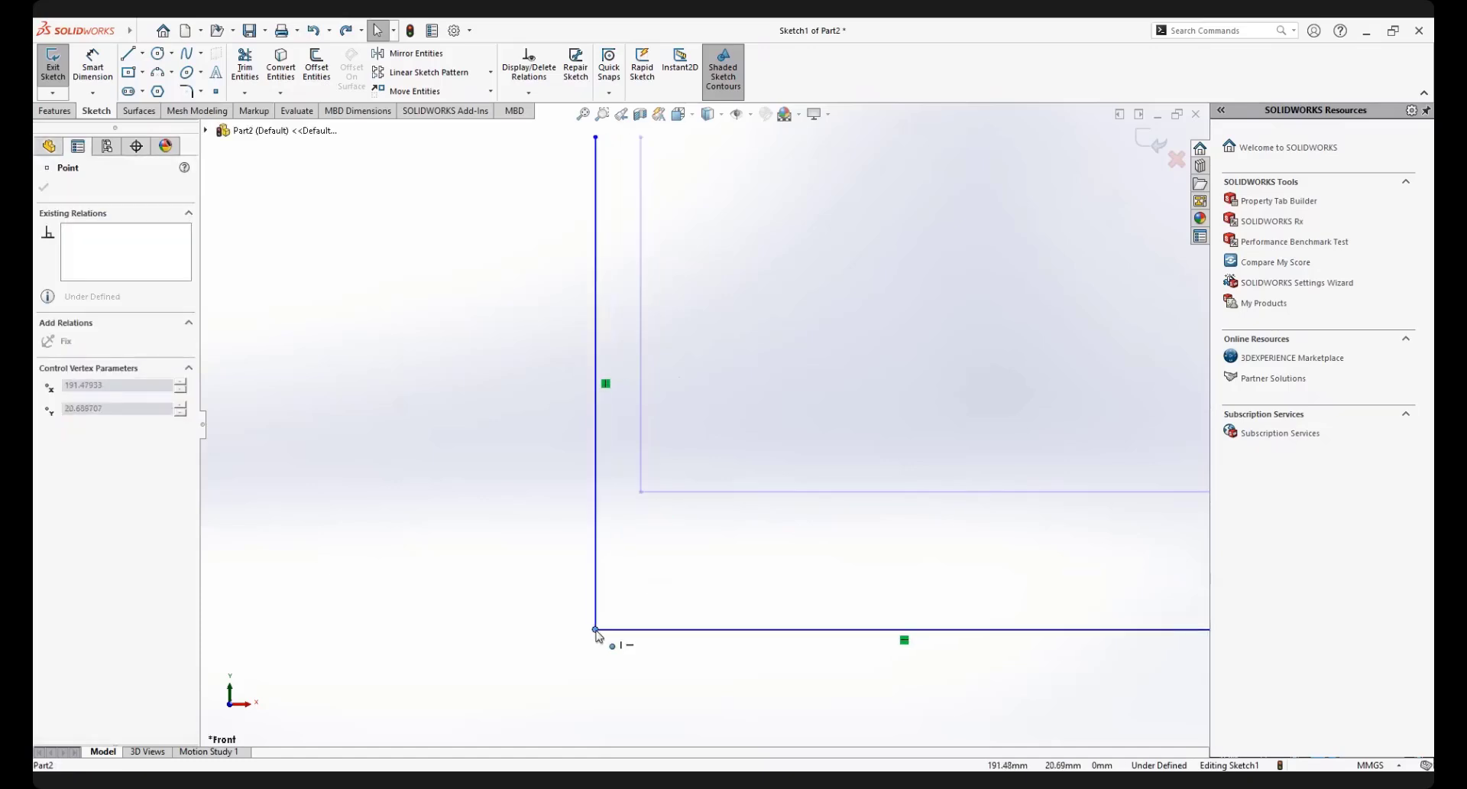
pyautogui.scroll(-1, 807, 385)
pyautogui.scroll(6, 806, 386)
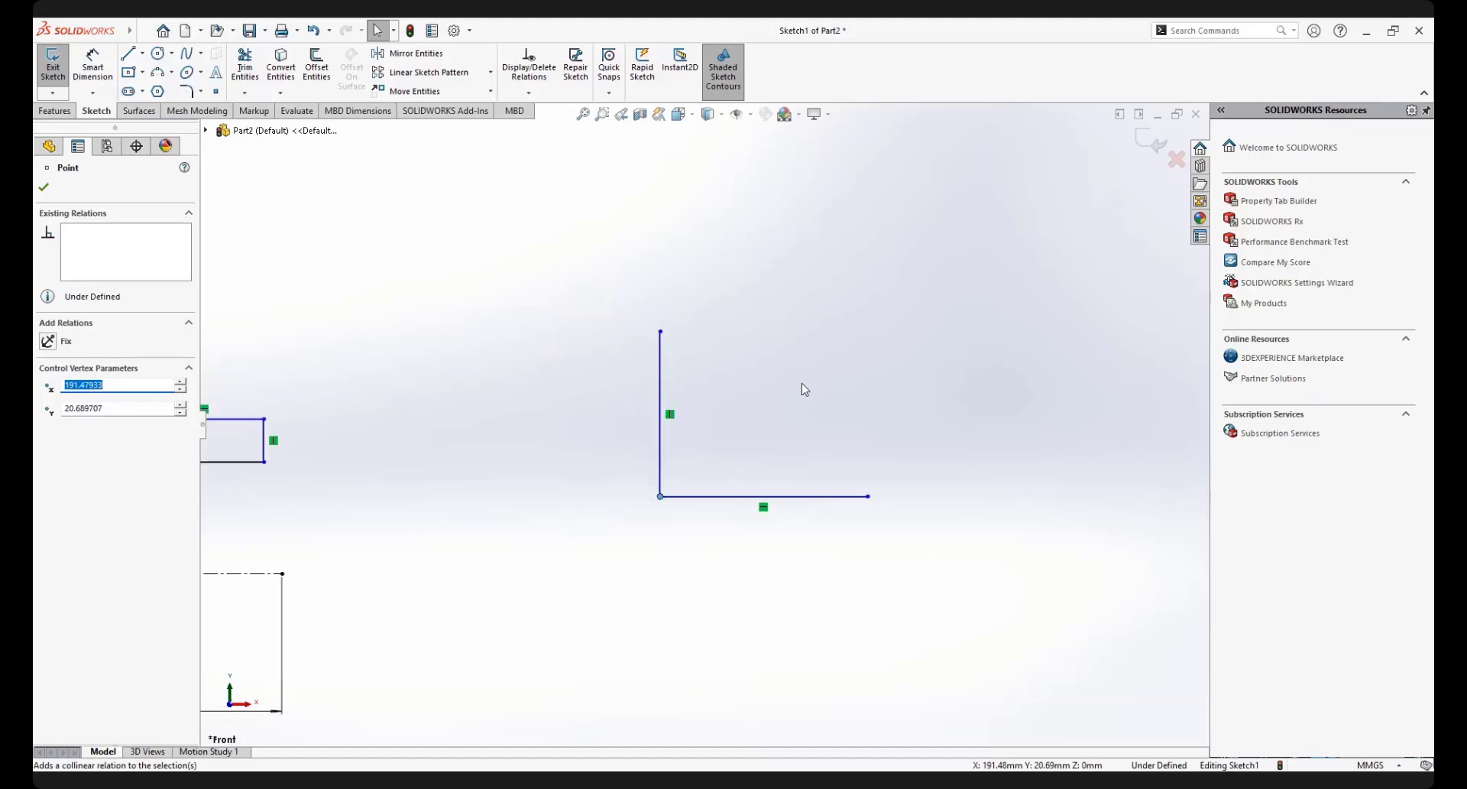
# Delete the L-shaped pair of practice lines beside the pulley profile
pyautogui.click(804, 388)
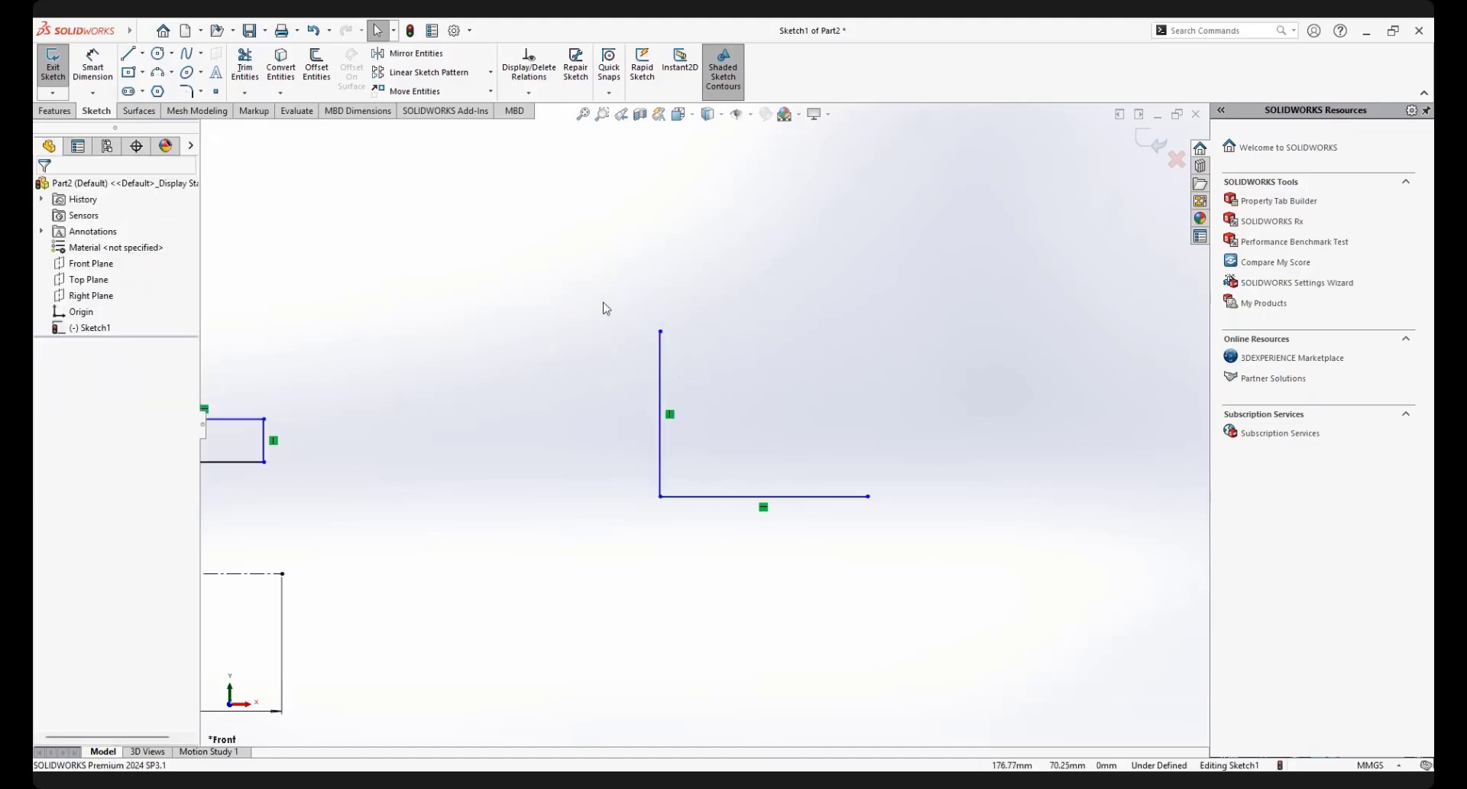
pyautogui.moveTo(603, 308); pyautogui.dragTo(931, 552)
pyautogui.press('Delete')
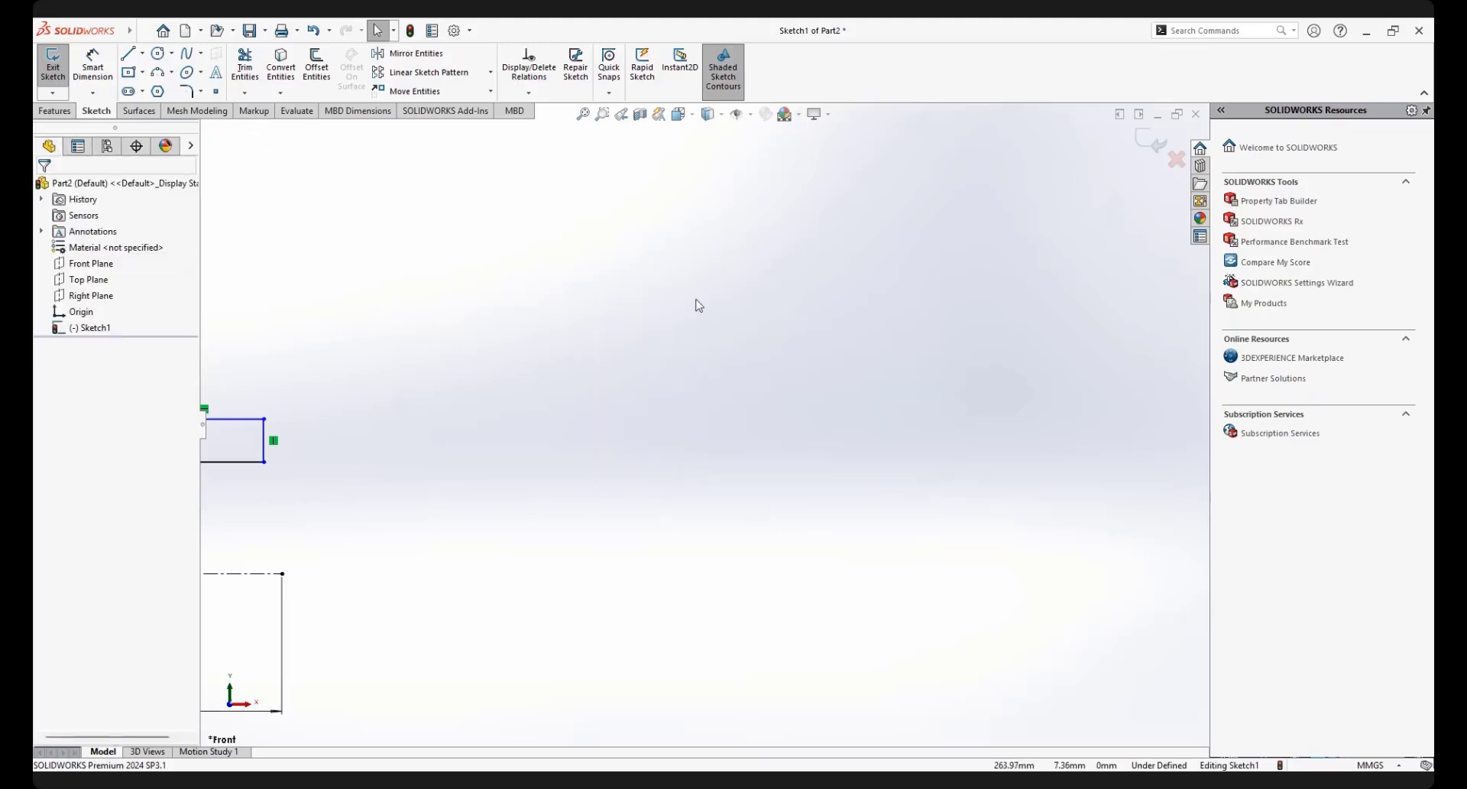
# Sketch two separate sloping lines beside the profile, the first about 53 mm long and the second shorter, steeper, below and to its right
pyautogui.press('l')
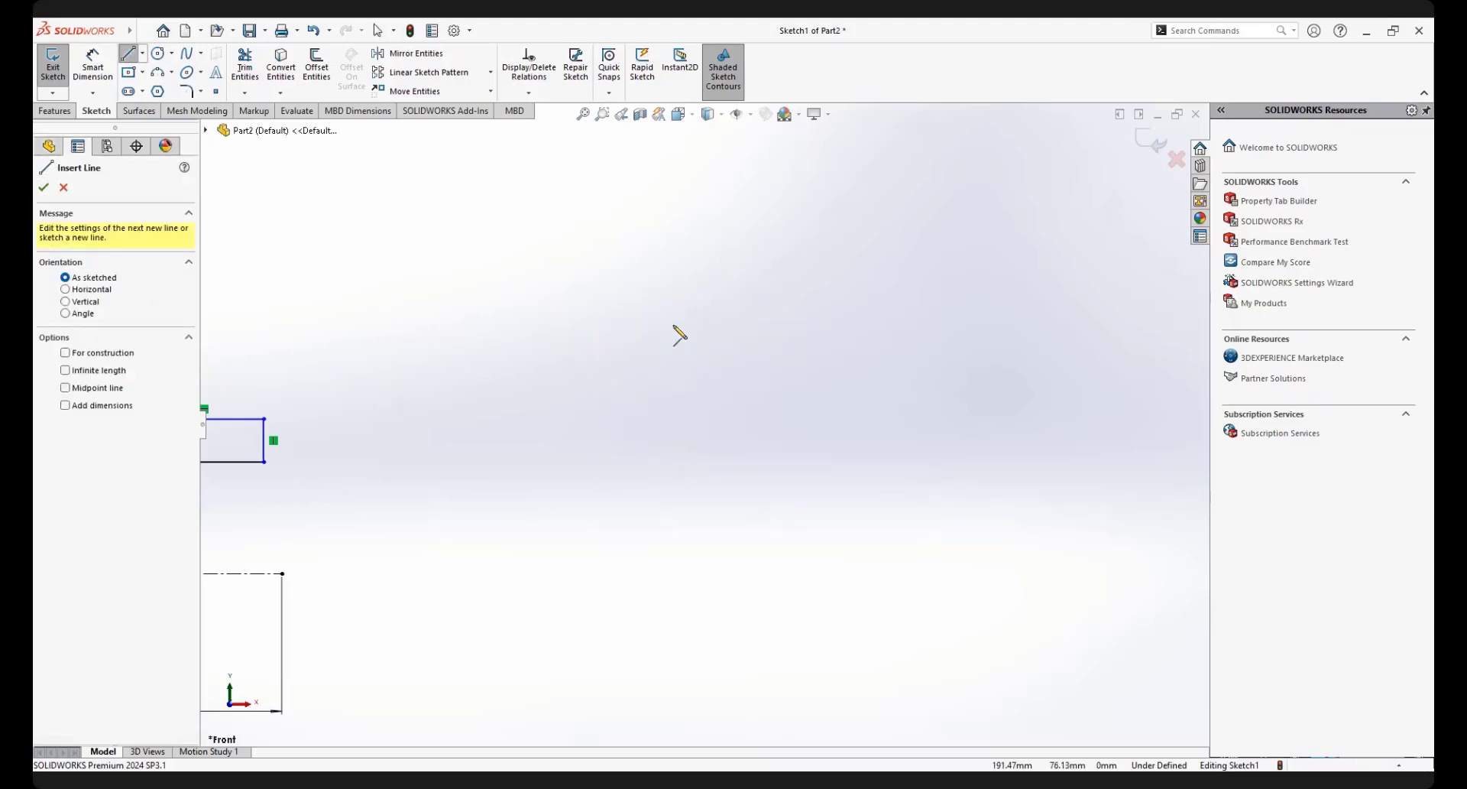
pyautogui.click(642, 279)
pyautogui.doubleClick(780, 419)
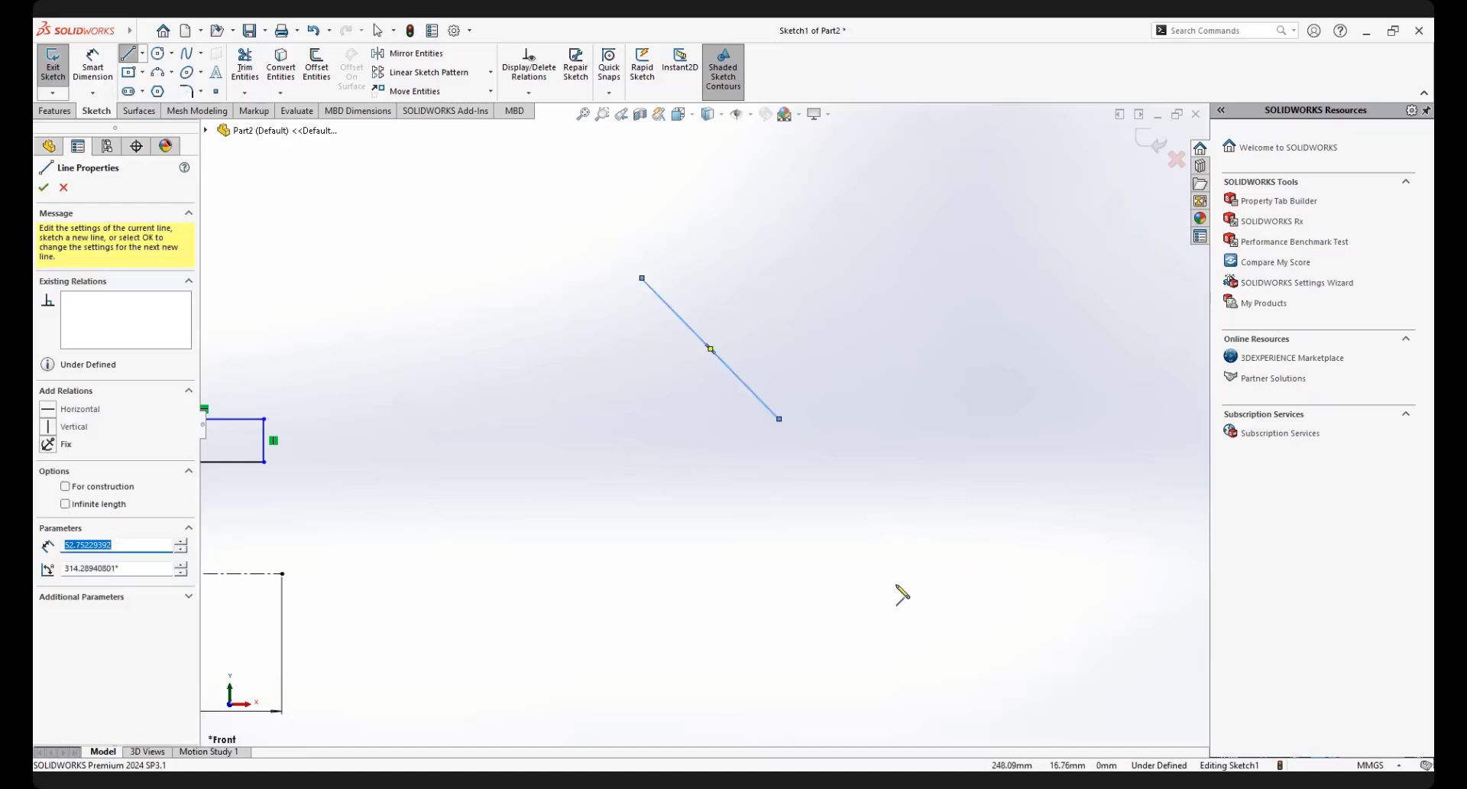
pyautogui.click(872, 511)
pyautogui.doubleClick(929, 631)
pyautogui.rightClick(1008, 482)
pyautogui.click(1040, 489)
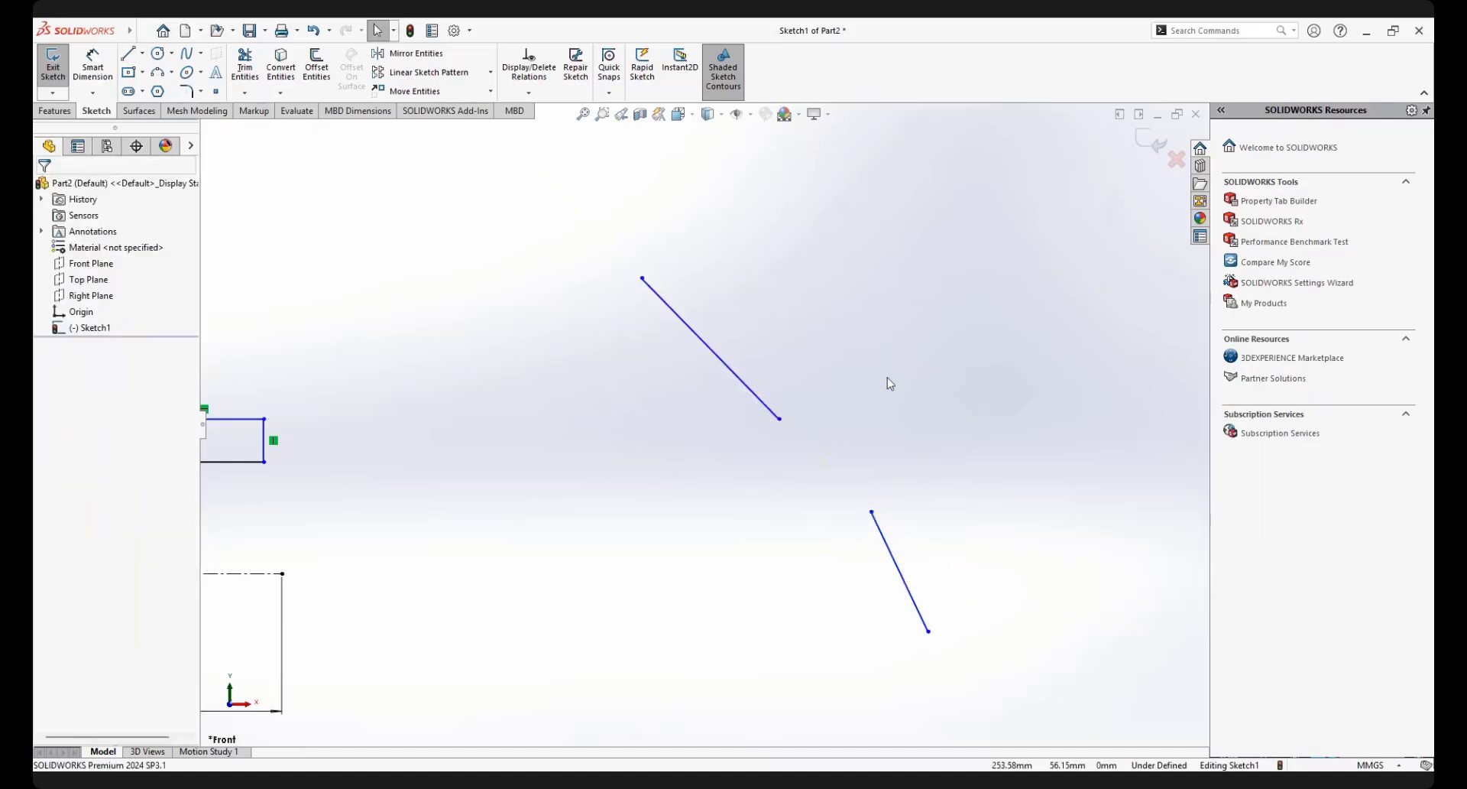
# Delete the two sloping practice lines beside the pulley profile
pyautogui.click(719, 362)
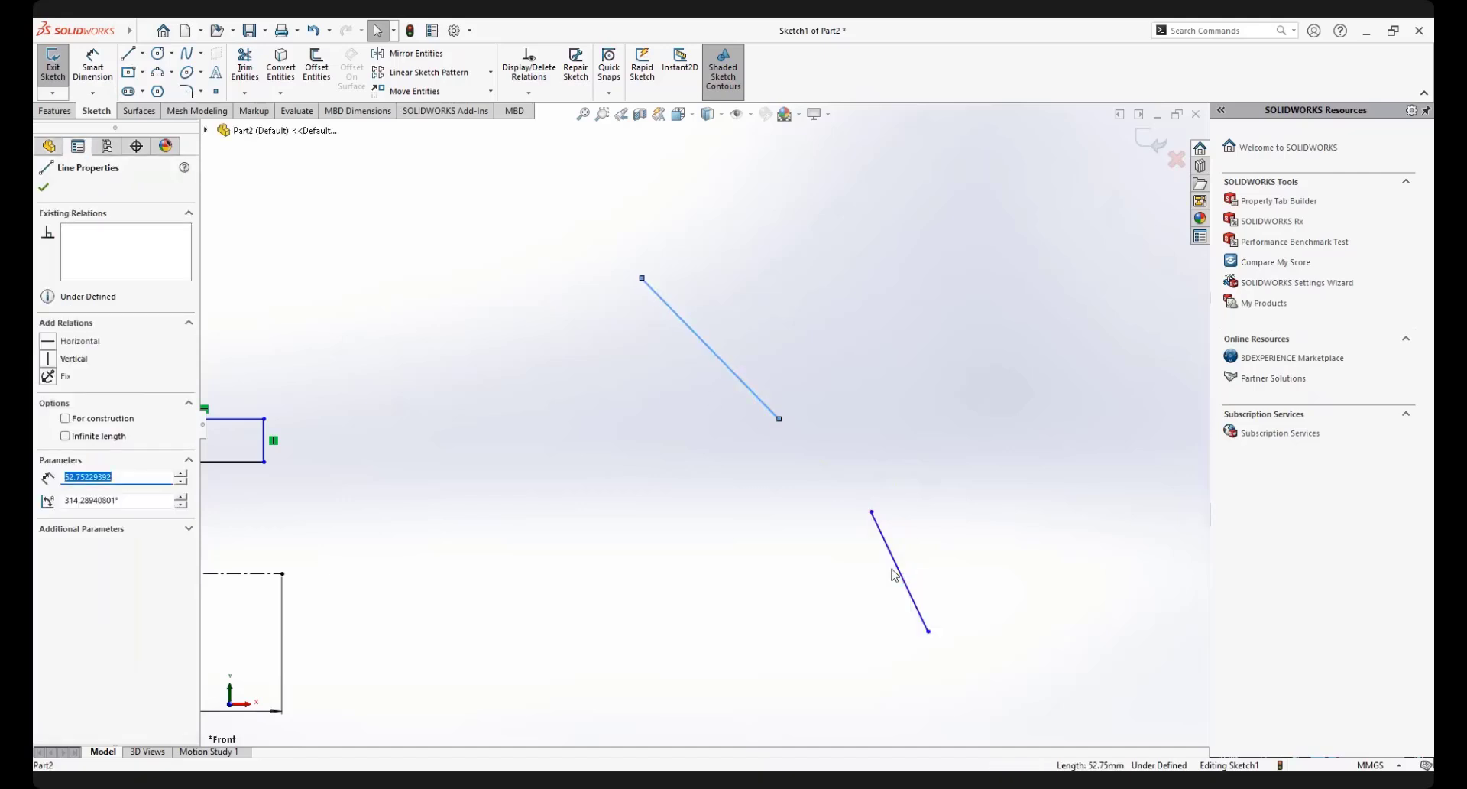
pyautogui.keyDown('ctrl'); pyautogui.click(899, 566); pyautogui.keyUp('ctrl')
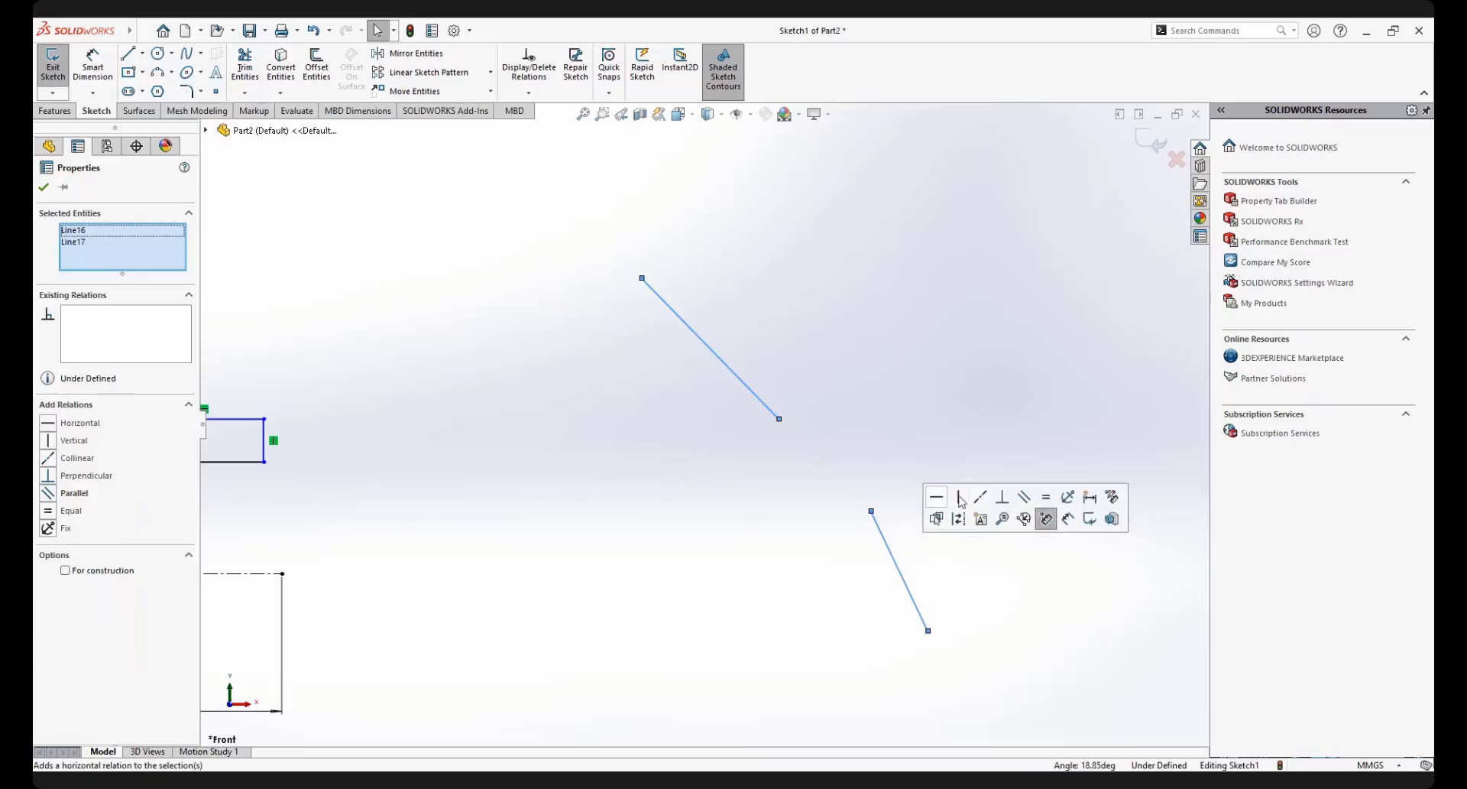
pyautogui.press('Escape')
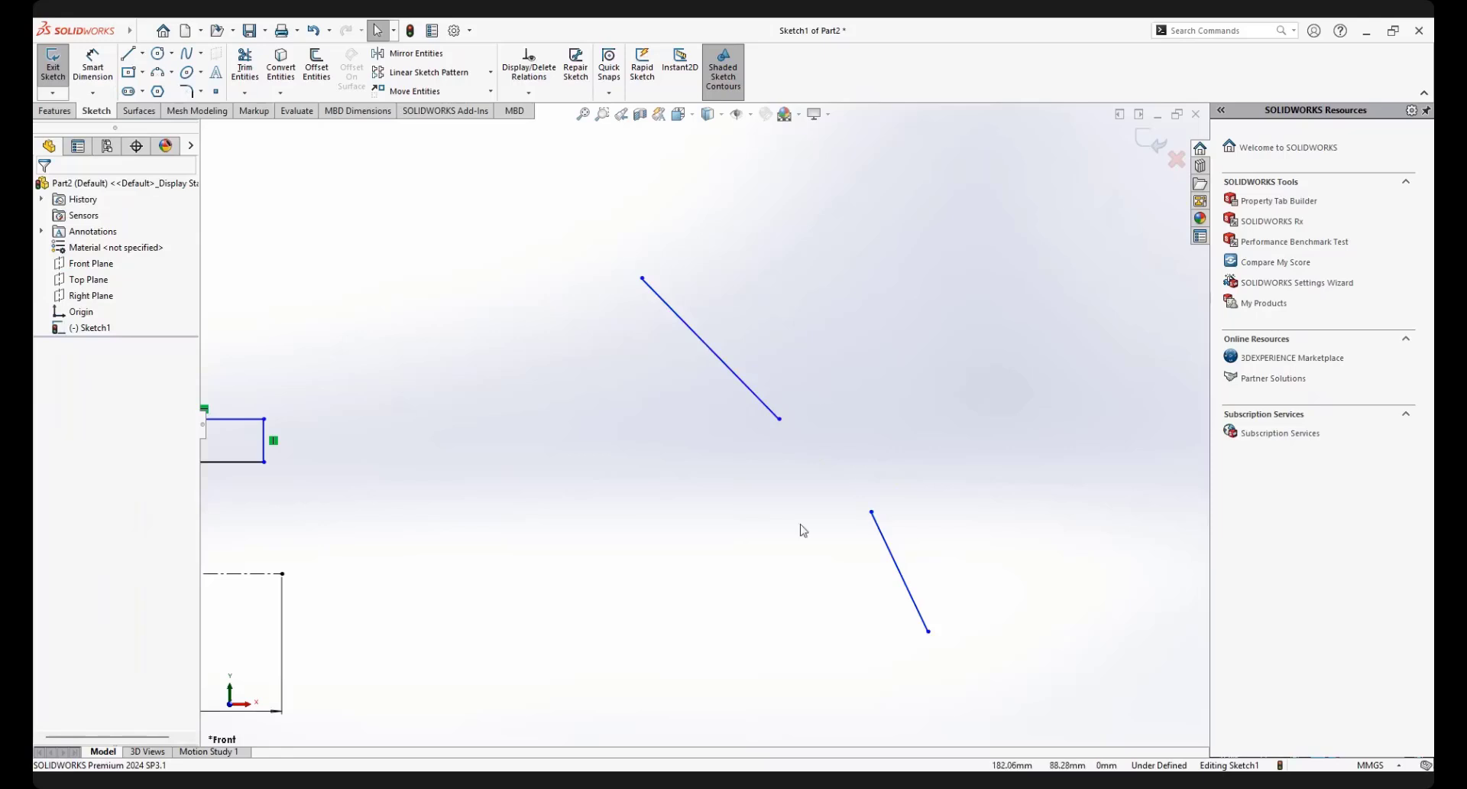
pyautogui.moveTo(610, 238); pyautogui.dragTo(980, 678)
pyautogui.press('Delete')
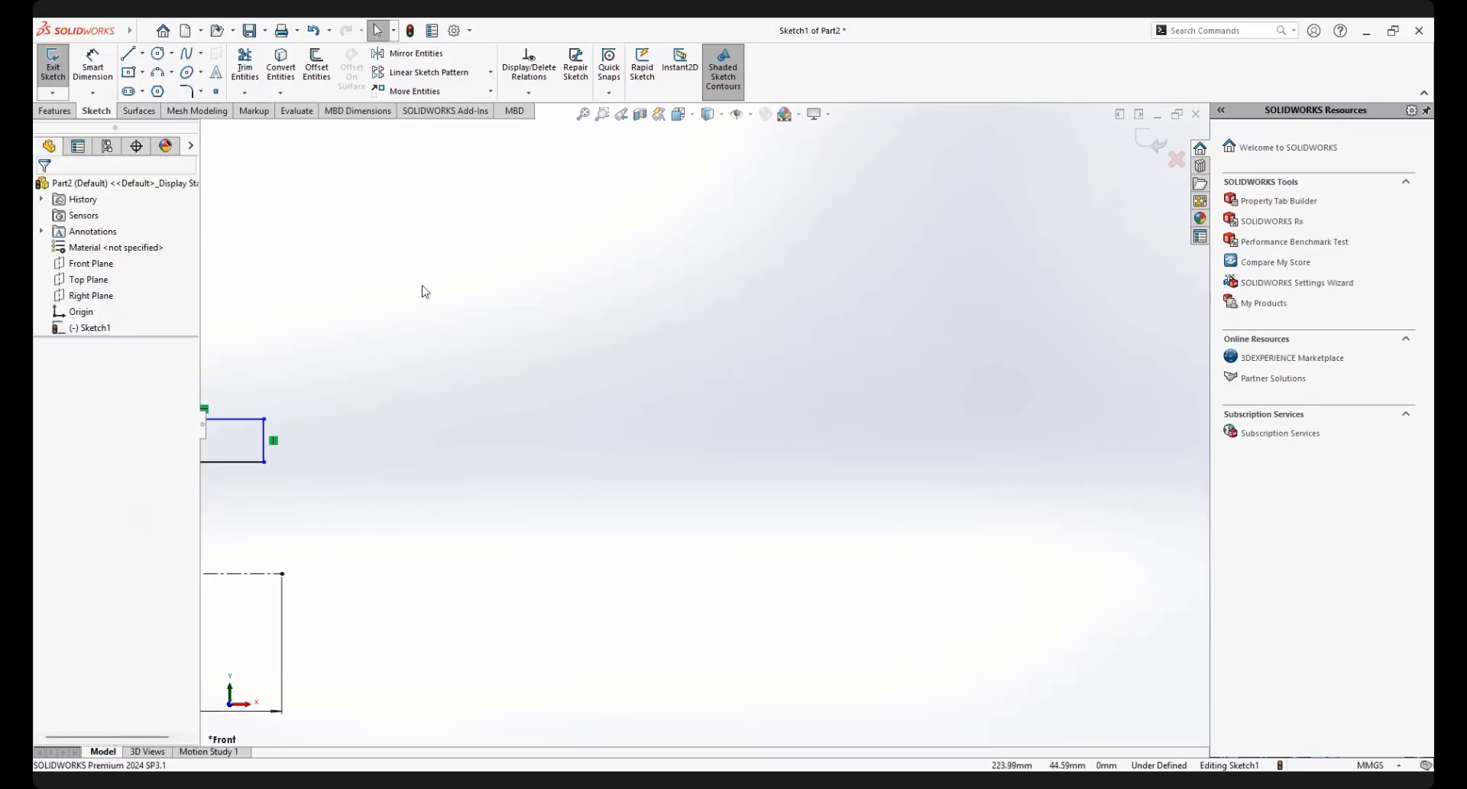
# Sketch two separate vertical lines beside the profile, an upper one about 47 mm long and a lower one about 30 mm long
pyautogui.press('l')
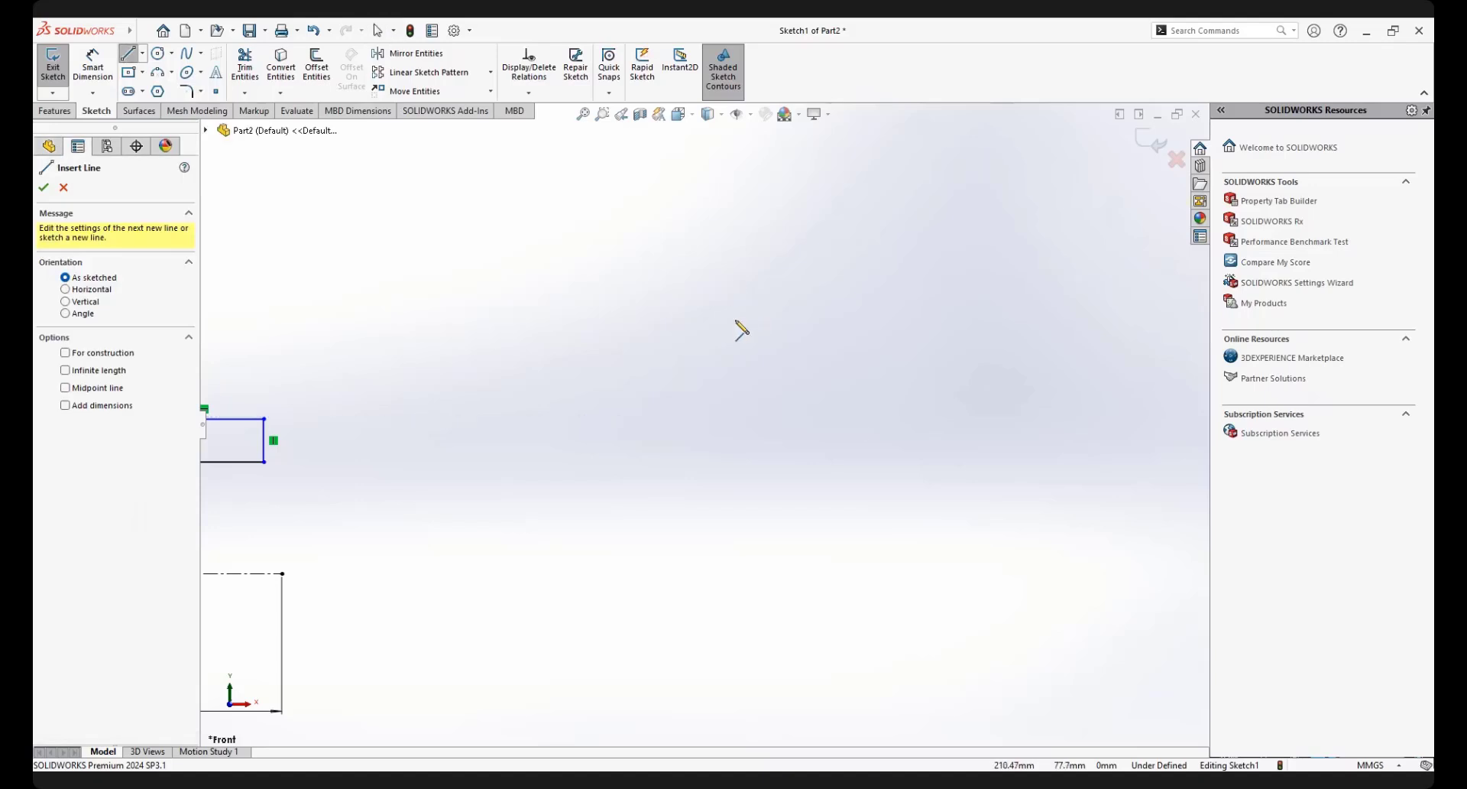
pyautogui.click(732, 276)
pyautogui.doubleClick(733, 451)
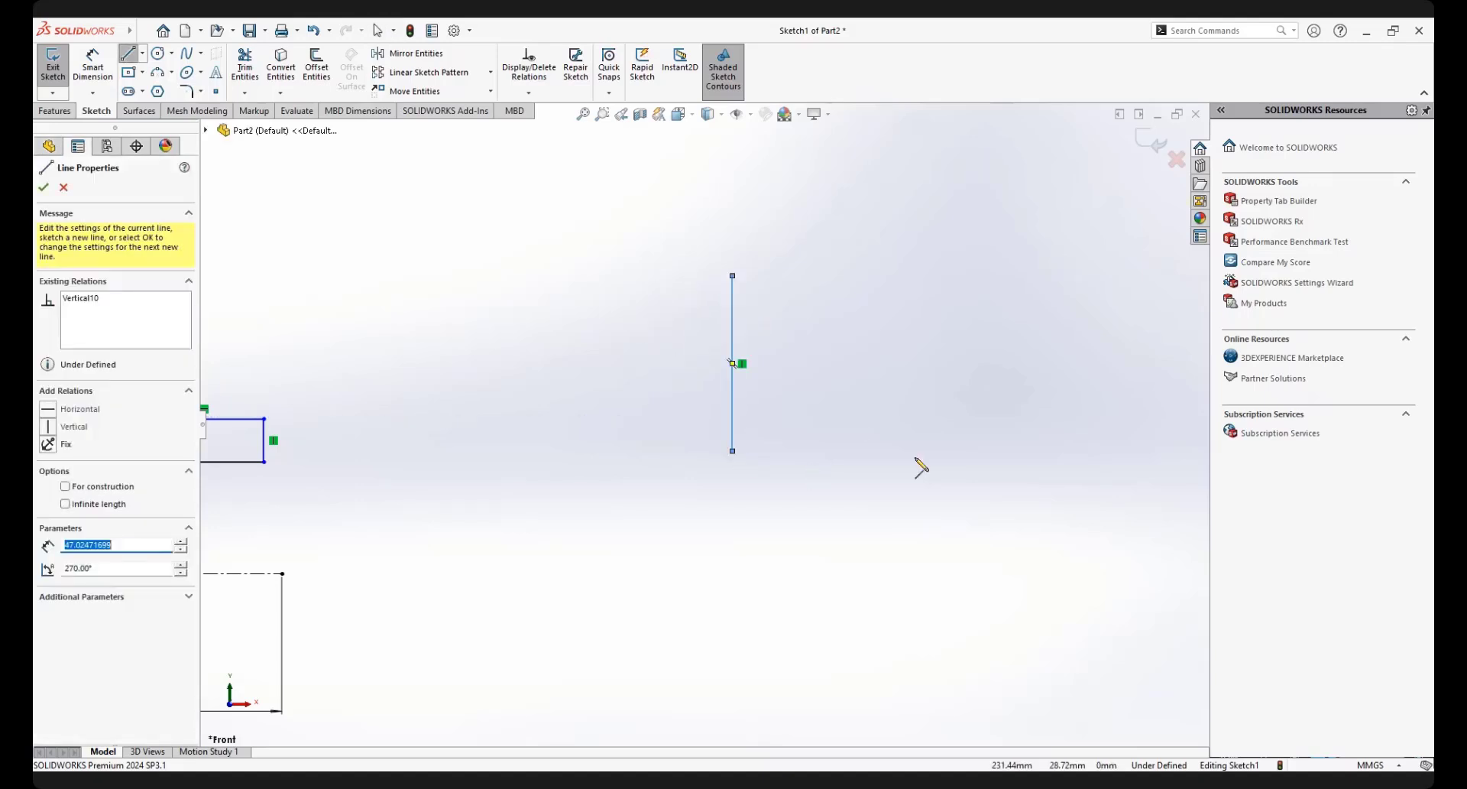
pyautogui.click(657, 538)
pyautogui.doubleClick(657, 651)
pyautogui.rightClick(903, 425)
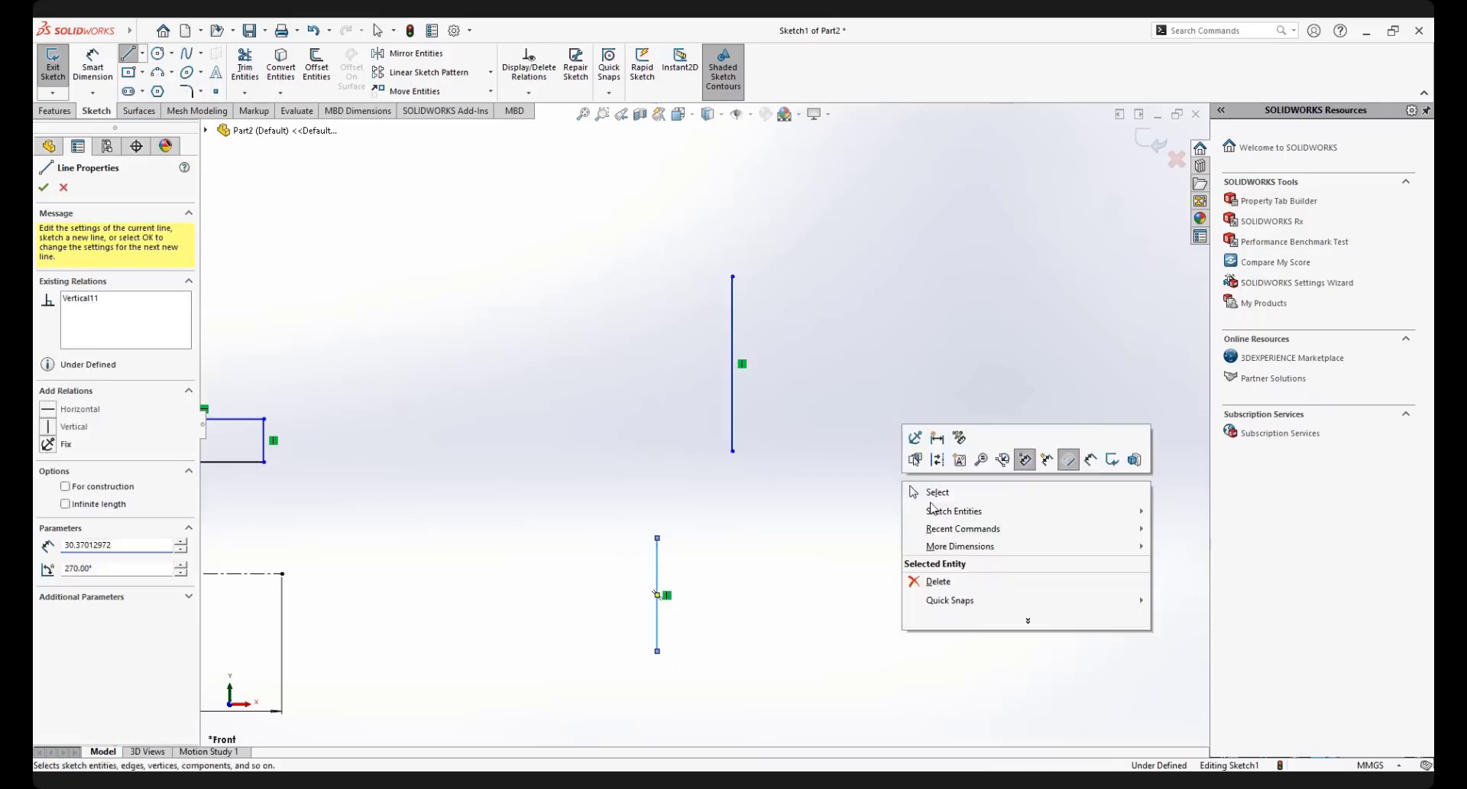
pyautogui.click(941, 491)
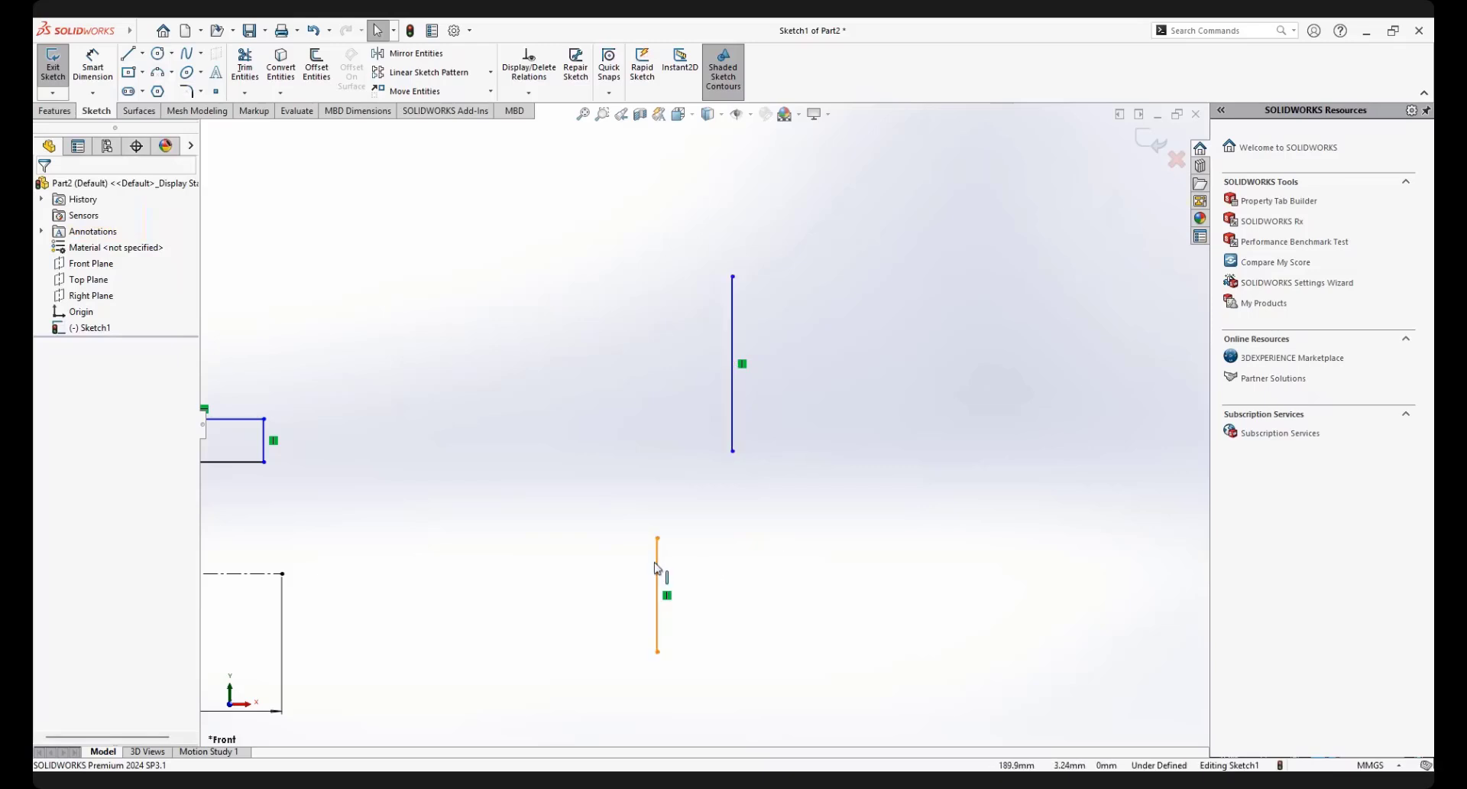
# Select both vertical lines to view the available relations, and delete the shorter lower line
pyautogui.click(657, 588)
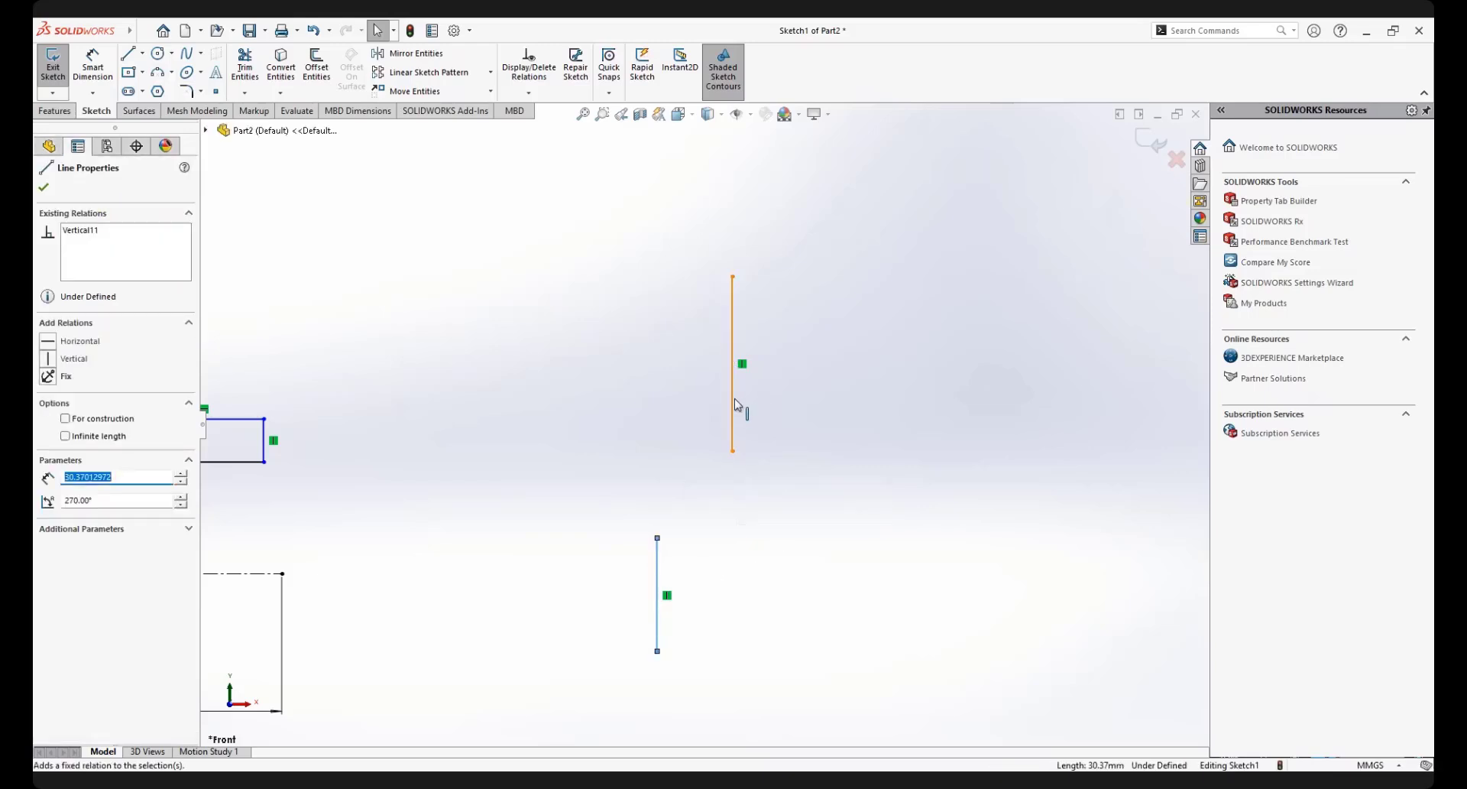
pyautogui.keyDown('ctrl'); pyautogui.click(736, 405); pyautogui.keyUp('ctrl')
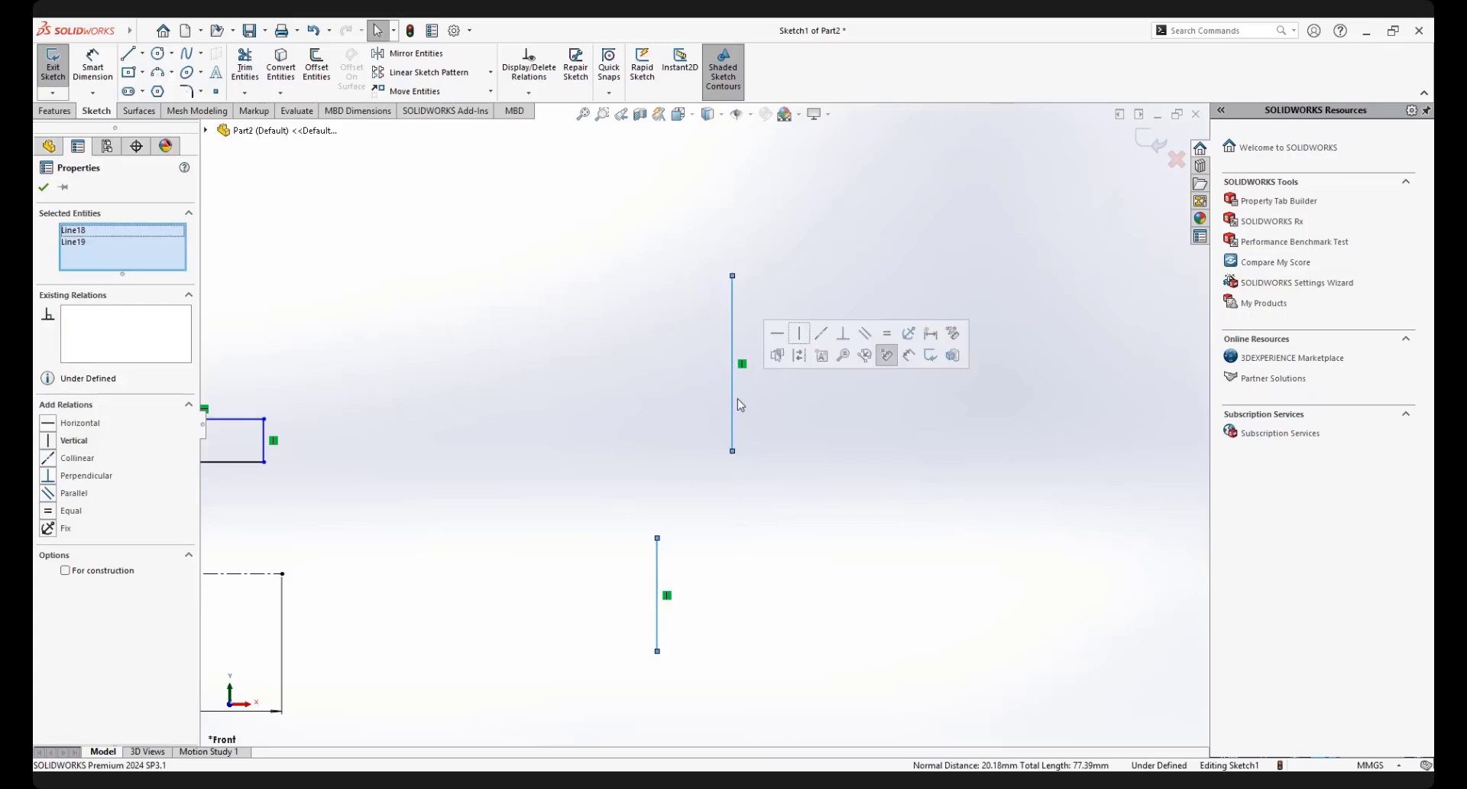
pyautogui.click(879, 469)
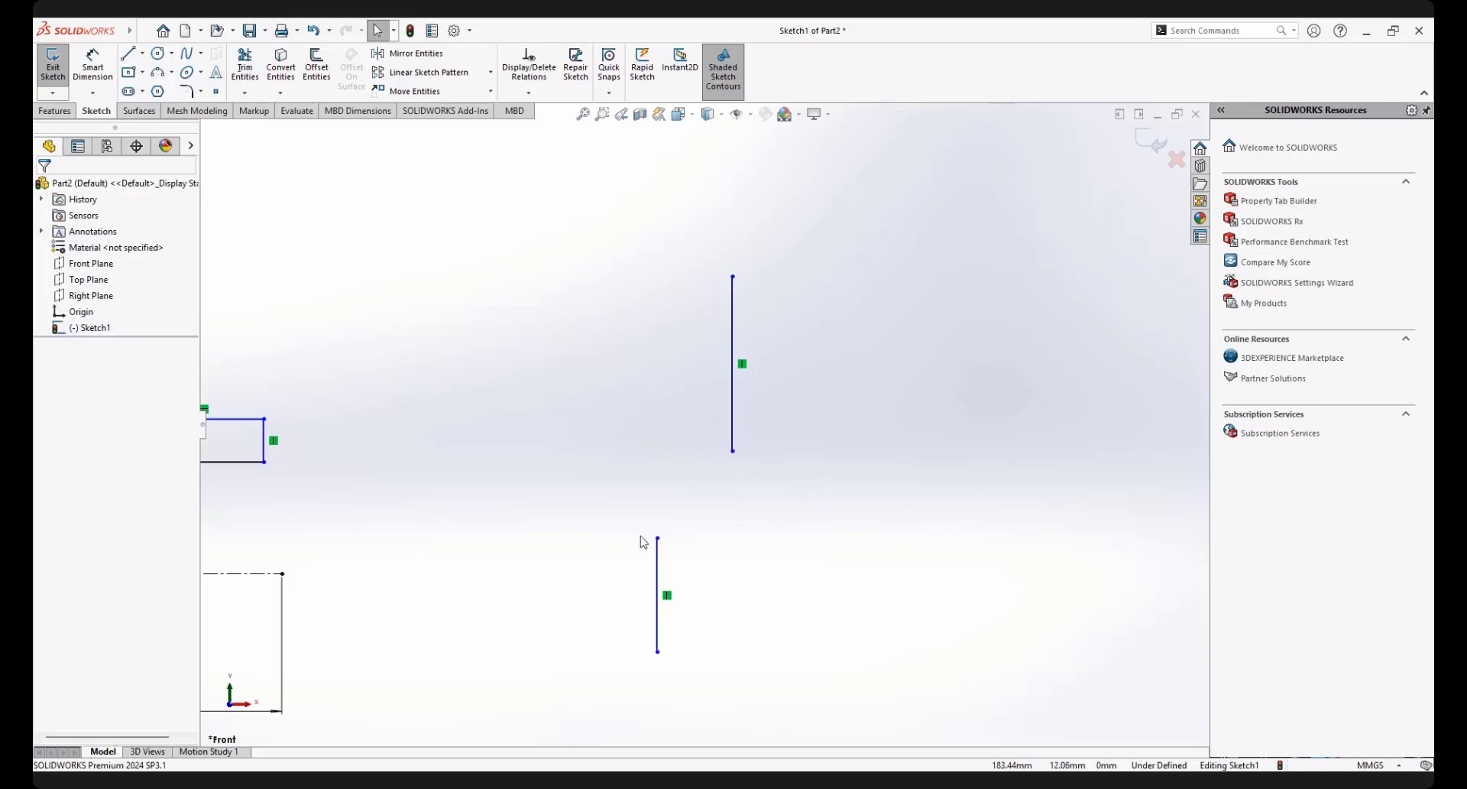
pyautogui.click(658, 565)
pyautogui.press('Delete')
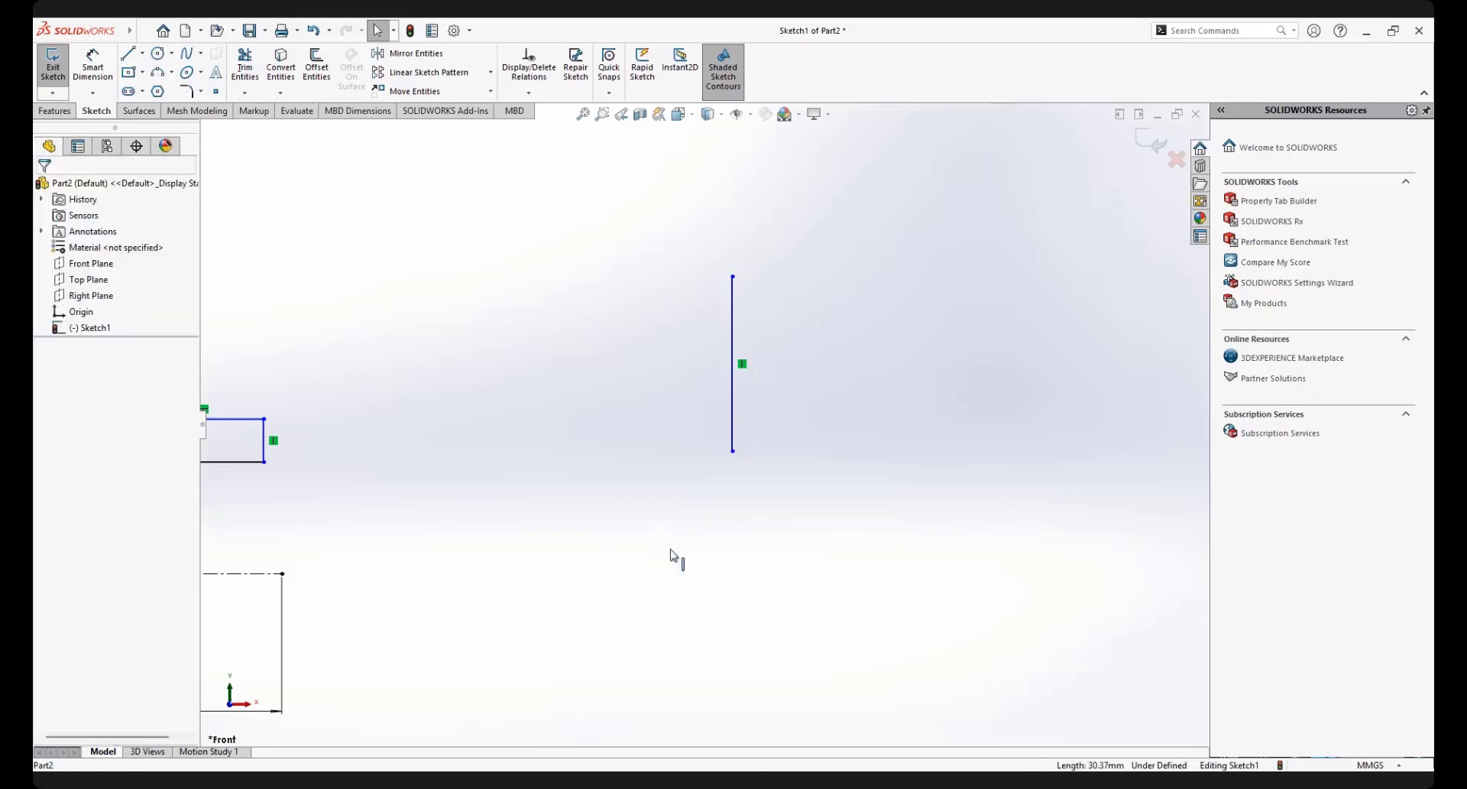
# Place a standalone sketch point below and to the left of the remaining vertical practice line
pyautogui.click(216, 91)
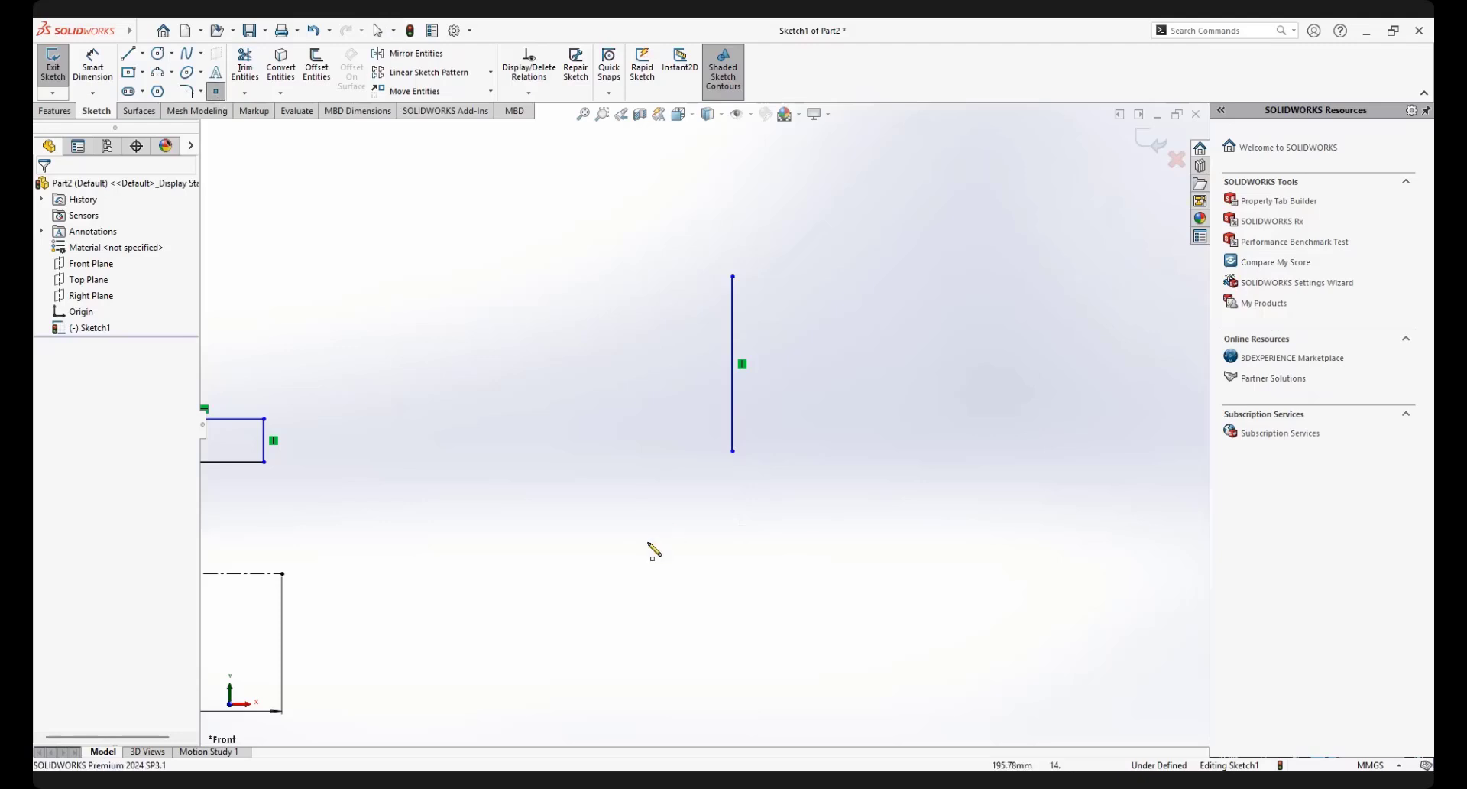
pyautogui.click(648, 567)
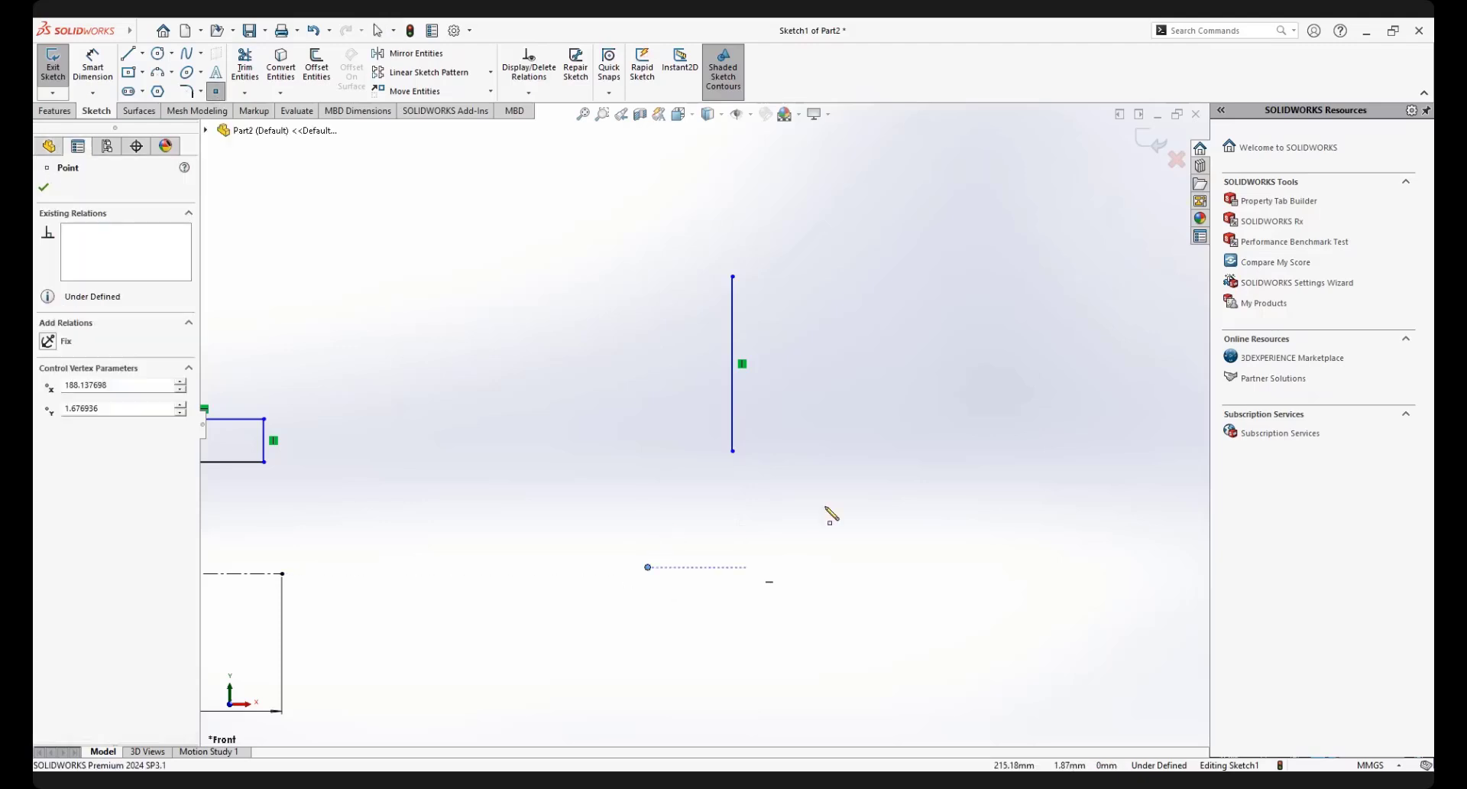
pyautogui.rightClick(843, 500)
pyautogui.click(875, 508)
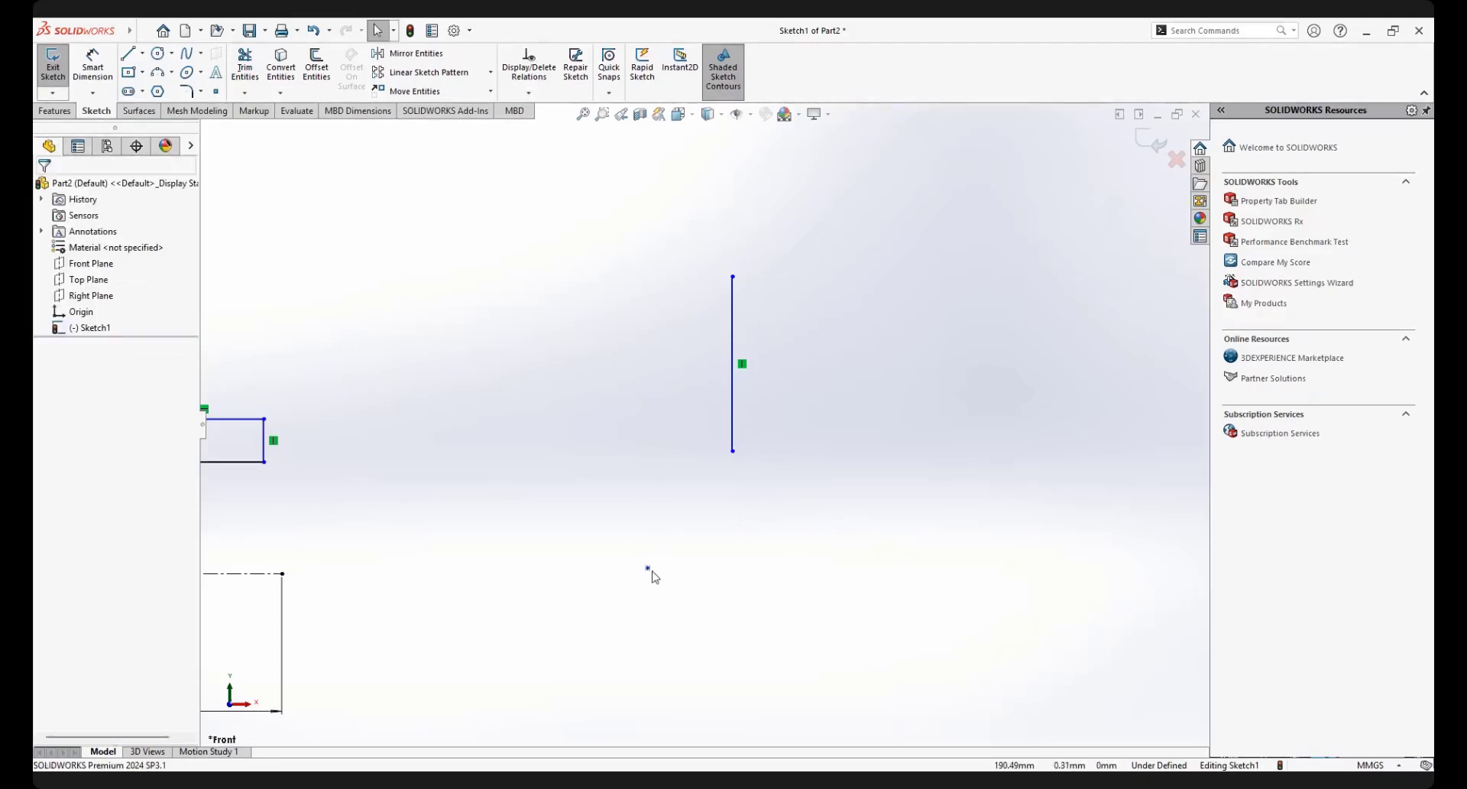
# Try a midpoint relation between the sketch point and the vertical line, and undo it
pyautogui.click(648, 568)
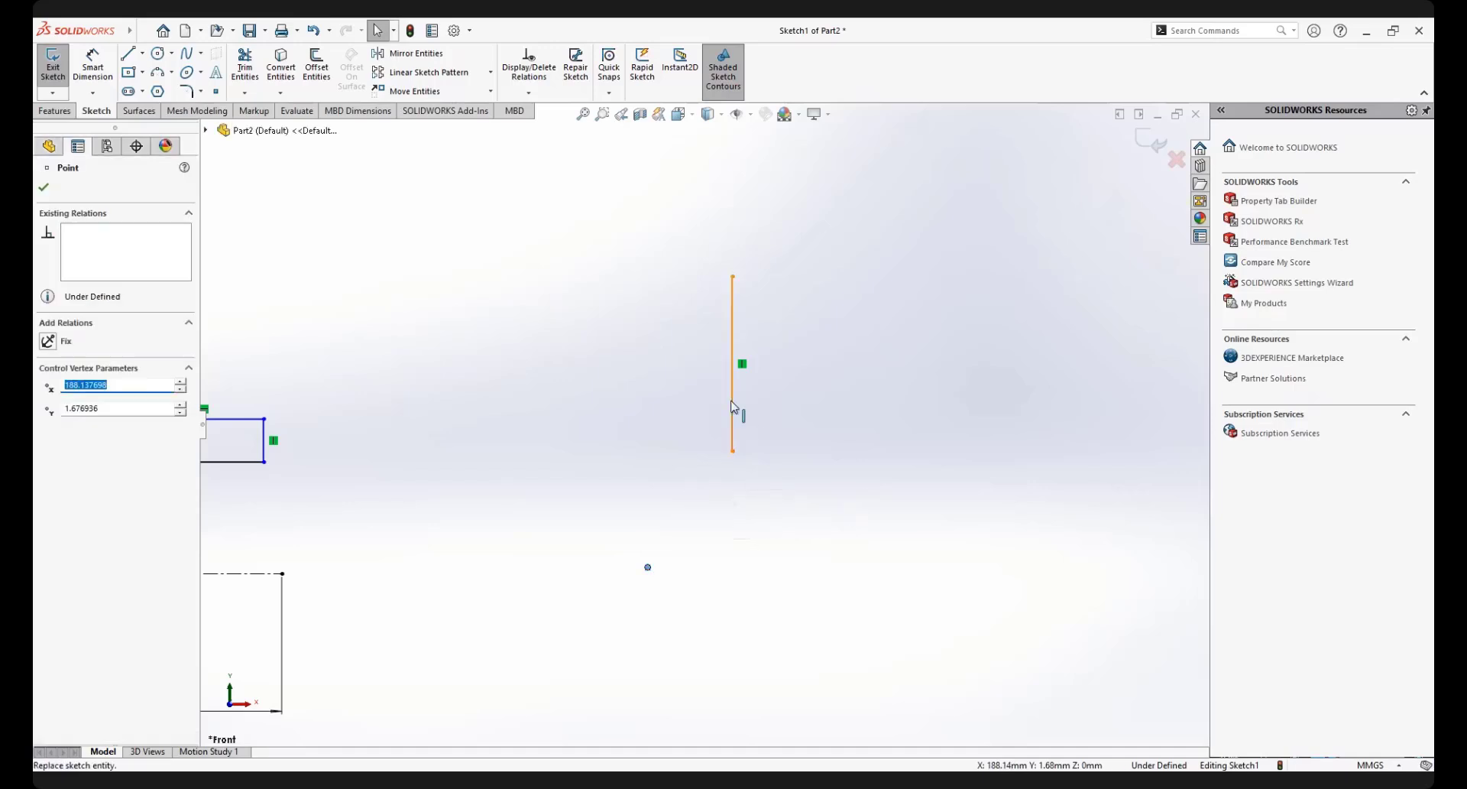
pyautogui.keyDown('ctrl'); pyautogui.click(732, 407); pyautogui.keyUp('ctrl')
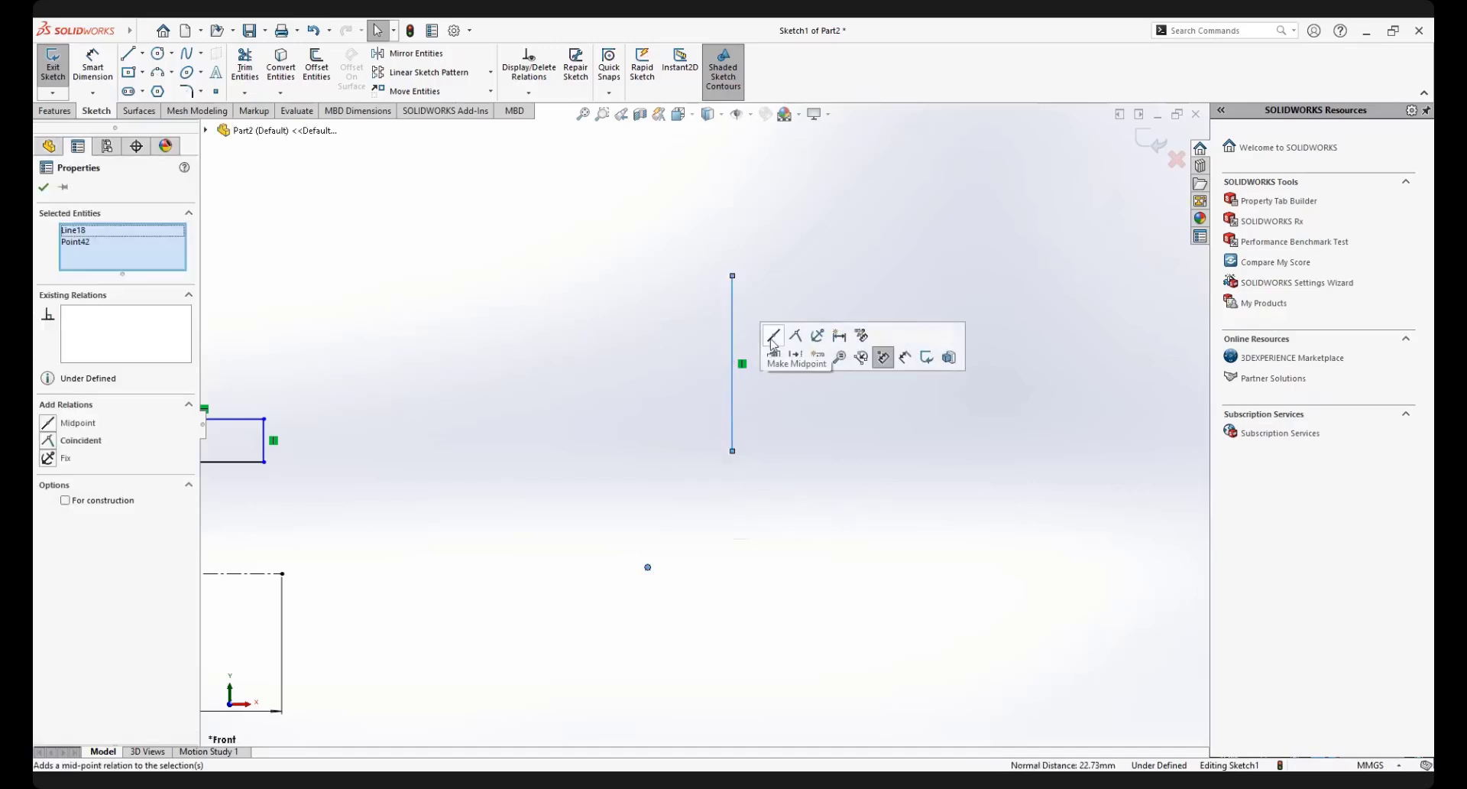
pyautogui.click(773, 355)
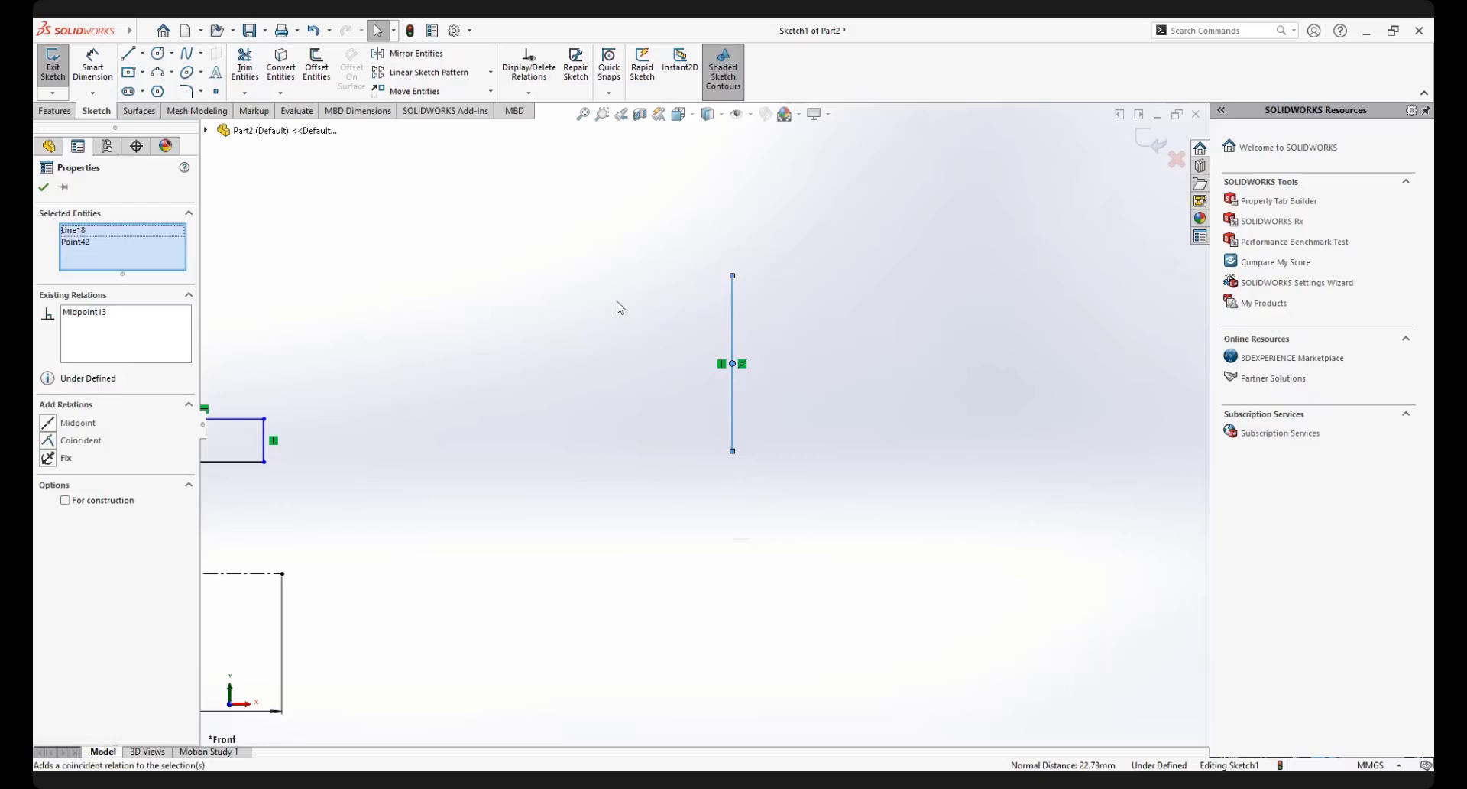
pyautogui.hotkey('ctrl', 'z')
pyautogui.click(1048, 497)
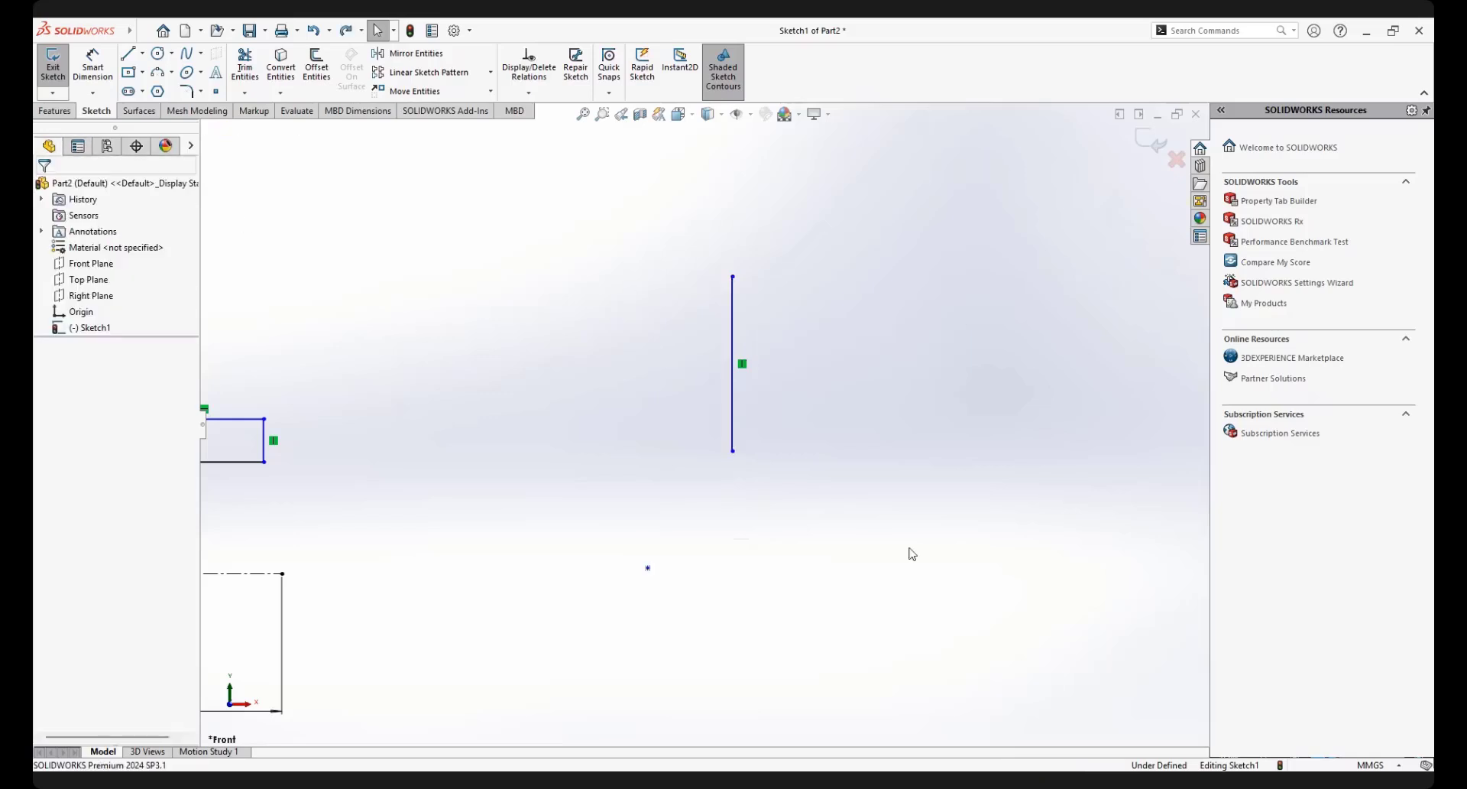
# Make the sketch point coincident with the vertical practice line
pyautogui.click(647, 568)
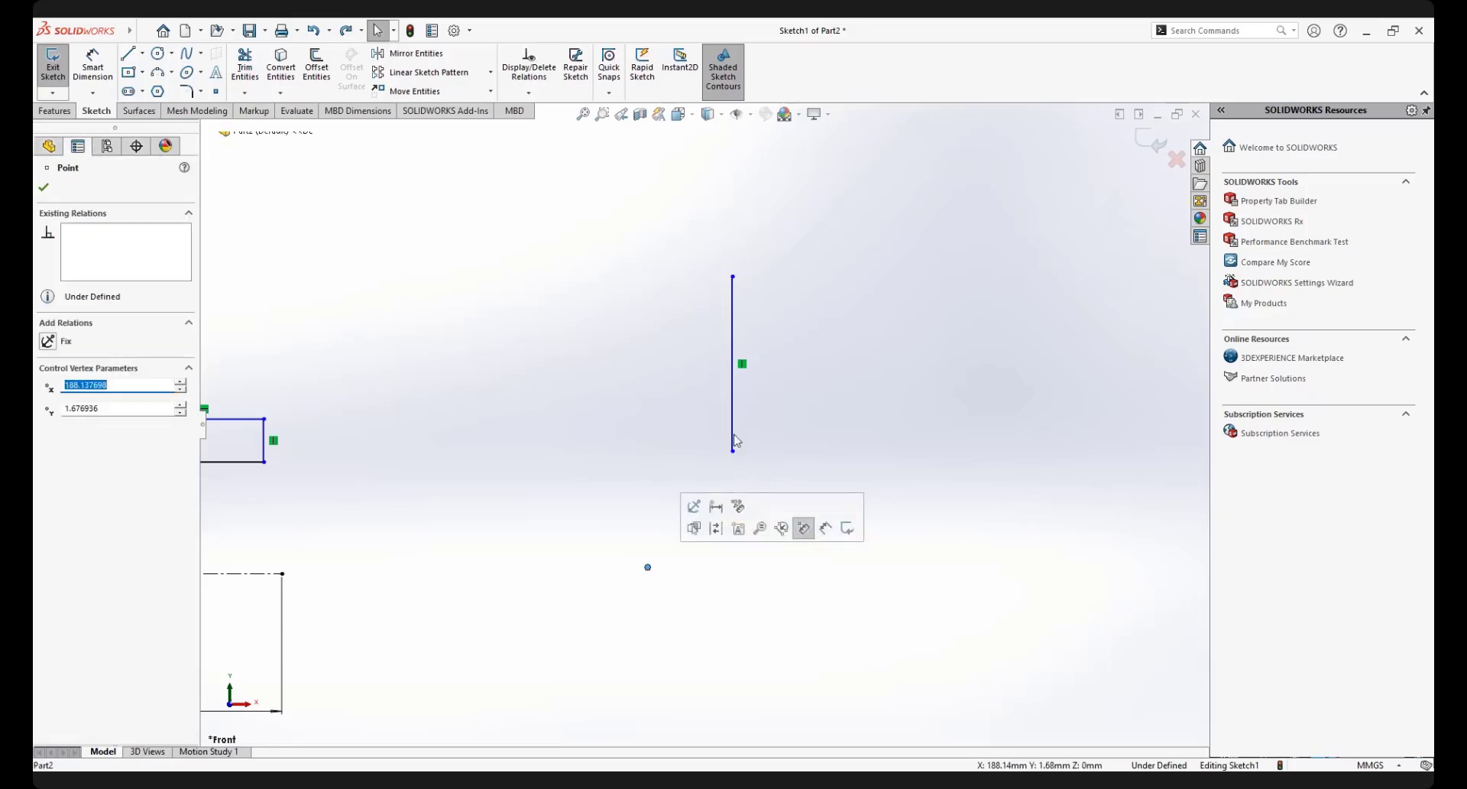
pyautogui.keyDown('ctrl'); pyautogui.click(733, 417); pyautogui.keyUp('ctrl')
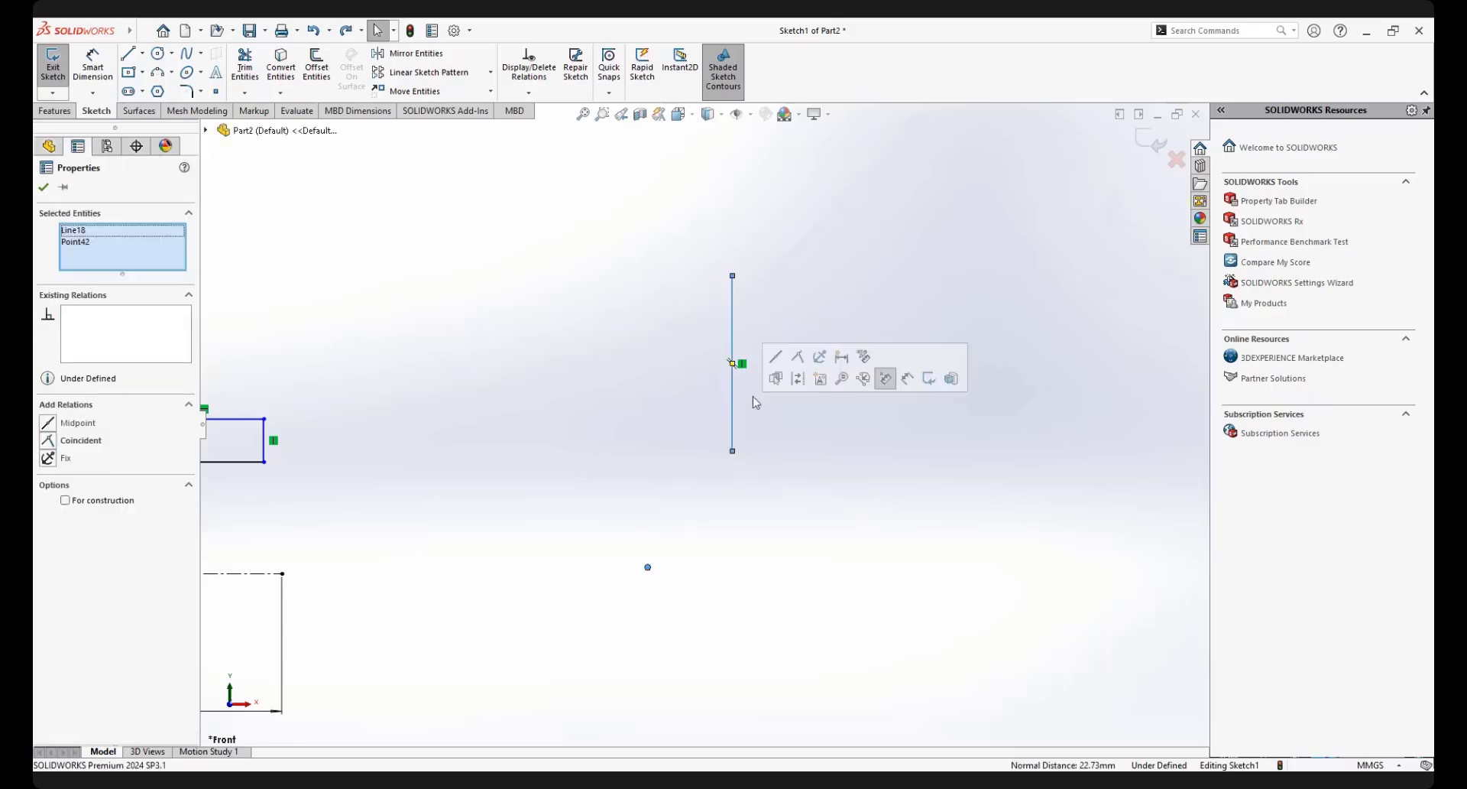
pyautogui.click(797, 357)
pyautogui.click(847, 523)
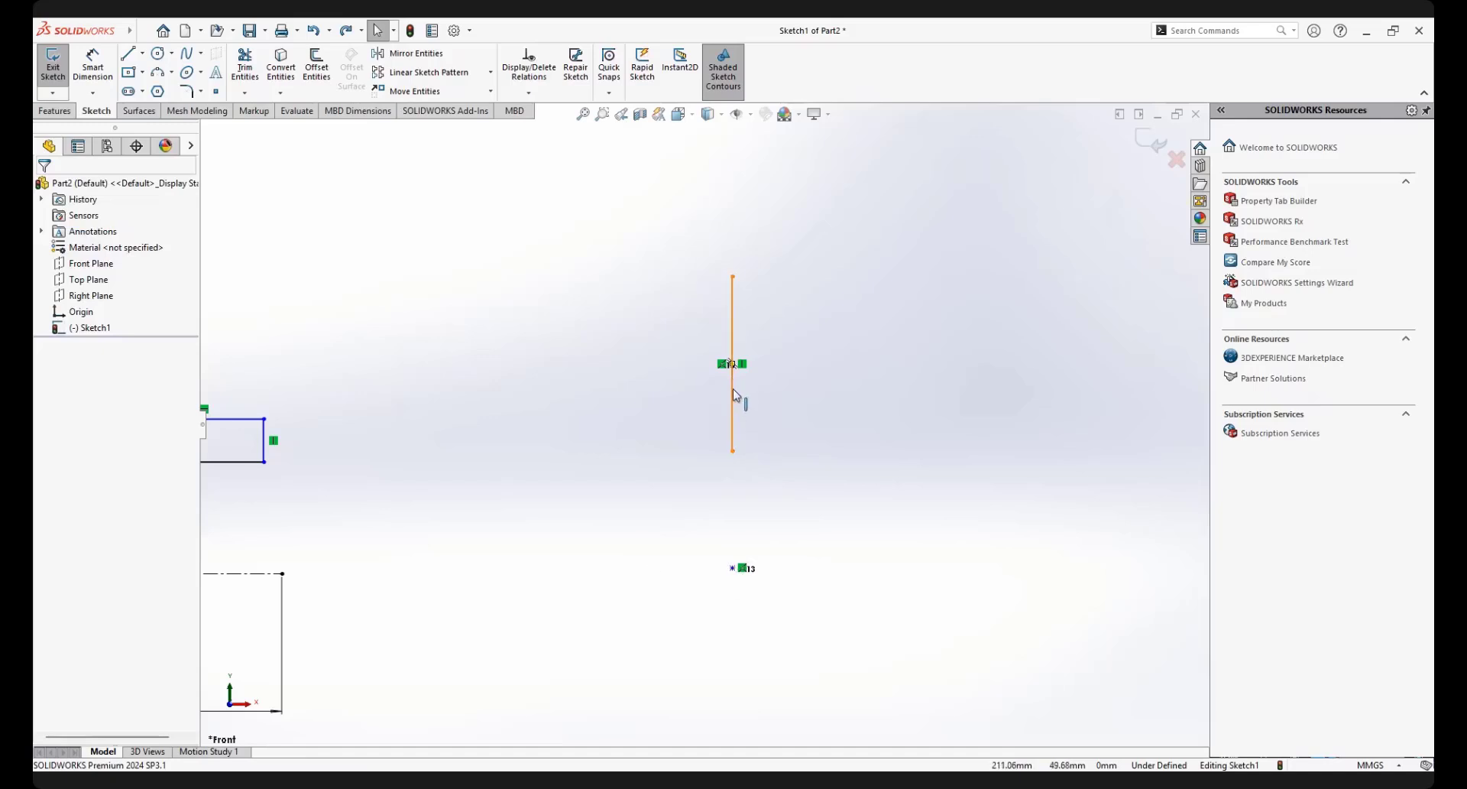
# Move the vertical practice line sideways together with its coincident point, and remove the line's vertical relation
pyautogui.moveTo(733, 393)
pyautogui.mouseDown()
pyautogui.moveTo(835, 386)
pyautogui.moveTo(816, 394)
pyautogui.mouseUp()
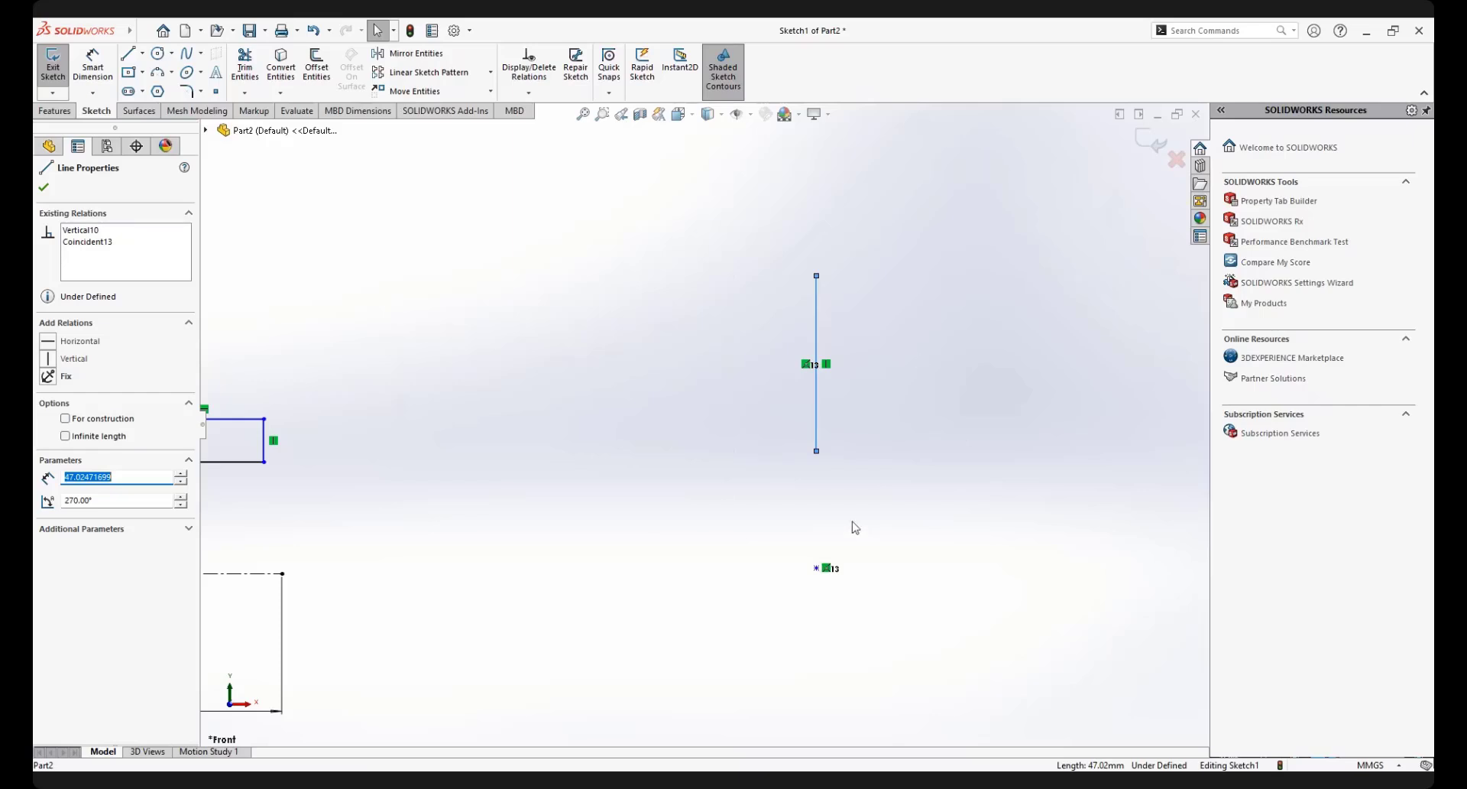
pyautogui.click(904, 301)
pyautogui.moveTo(817, 276); pyautogui.dragTo(729, 296)
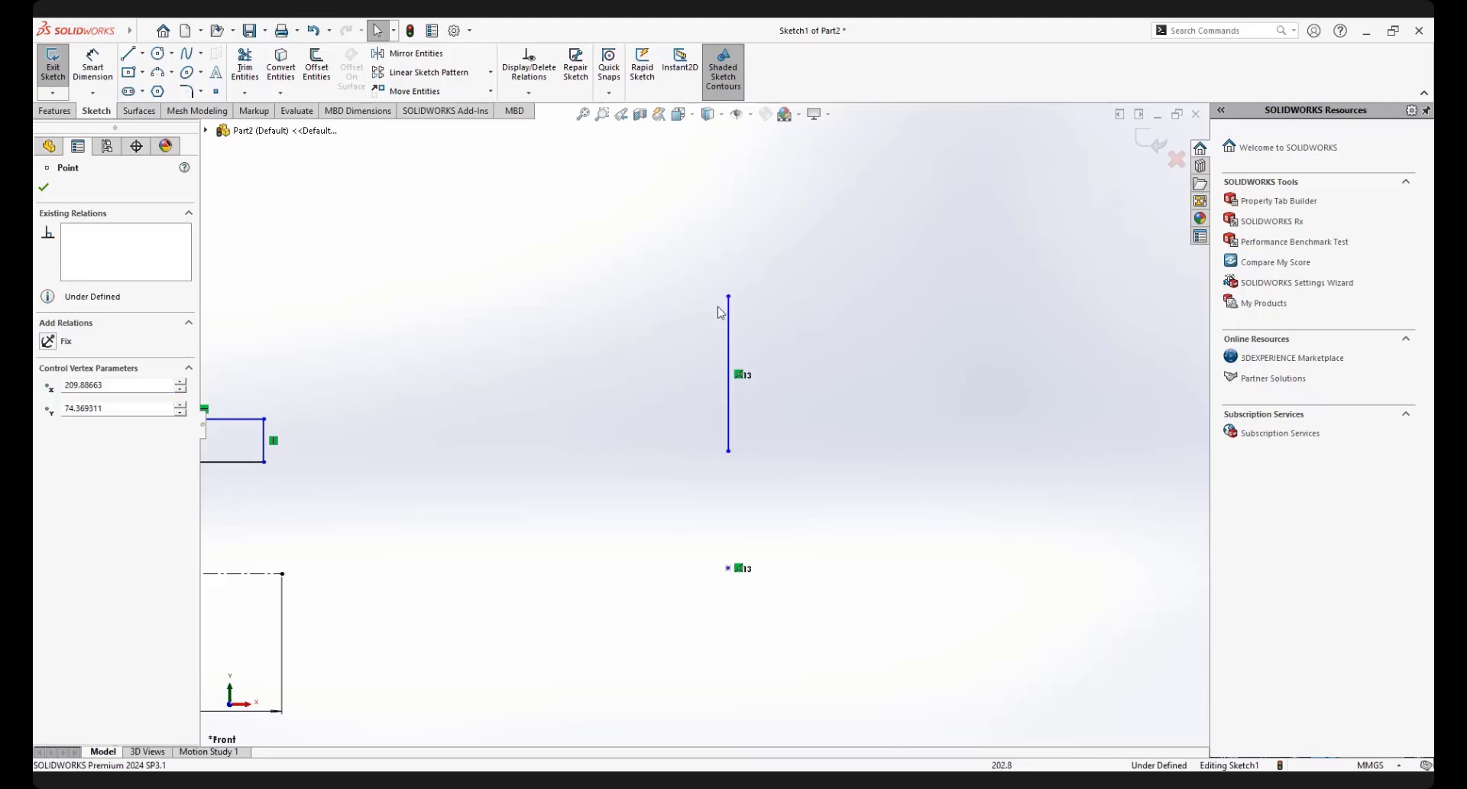
# Tilt the practice line by moving its upper endpoint to the right, and move the coincident point straight down
pyautogui.moveTo(732, 301); pyautogui.dragTo(926, 283)
pyautogui.scroll(4, 696, 426)
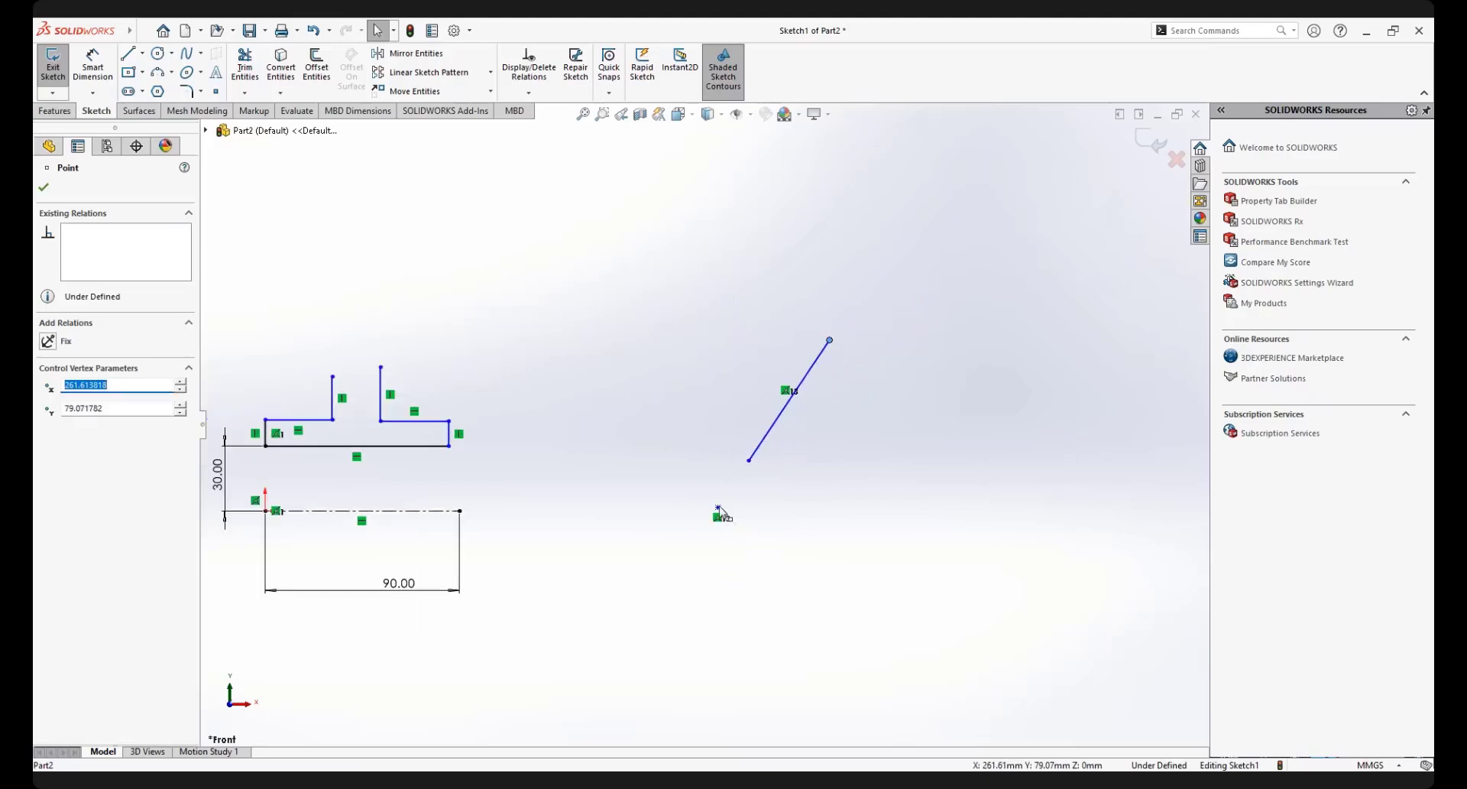
pyautogui.moveTo(719, 507)
pyautogui.mouseDown()
pyautogui.moveTo(686, 473)
pyautogui.moveTo(783, 503)
pyautogui.moveTo(931, 502)
pyautogui.moveTo(983, 458)
pyautogui.moveTo(695, 477)
pyautogui.moveTo(645, 416)
pyautogui.moveTo(632, 527)
pyautogui.moveTo(776, 623)
pyautogui.moveTo(875, 599)
pyautogui.moveTo(946, 528)
pyautogui.moveTo(773, 609)
pyautogui.moveTo(720, 612)
pyautogui.mouseUp()
# Delete the sloping practice line and its coincident point
pyautogui.click(863, 427)
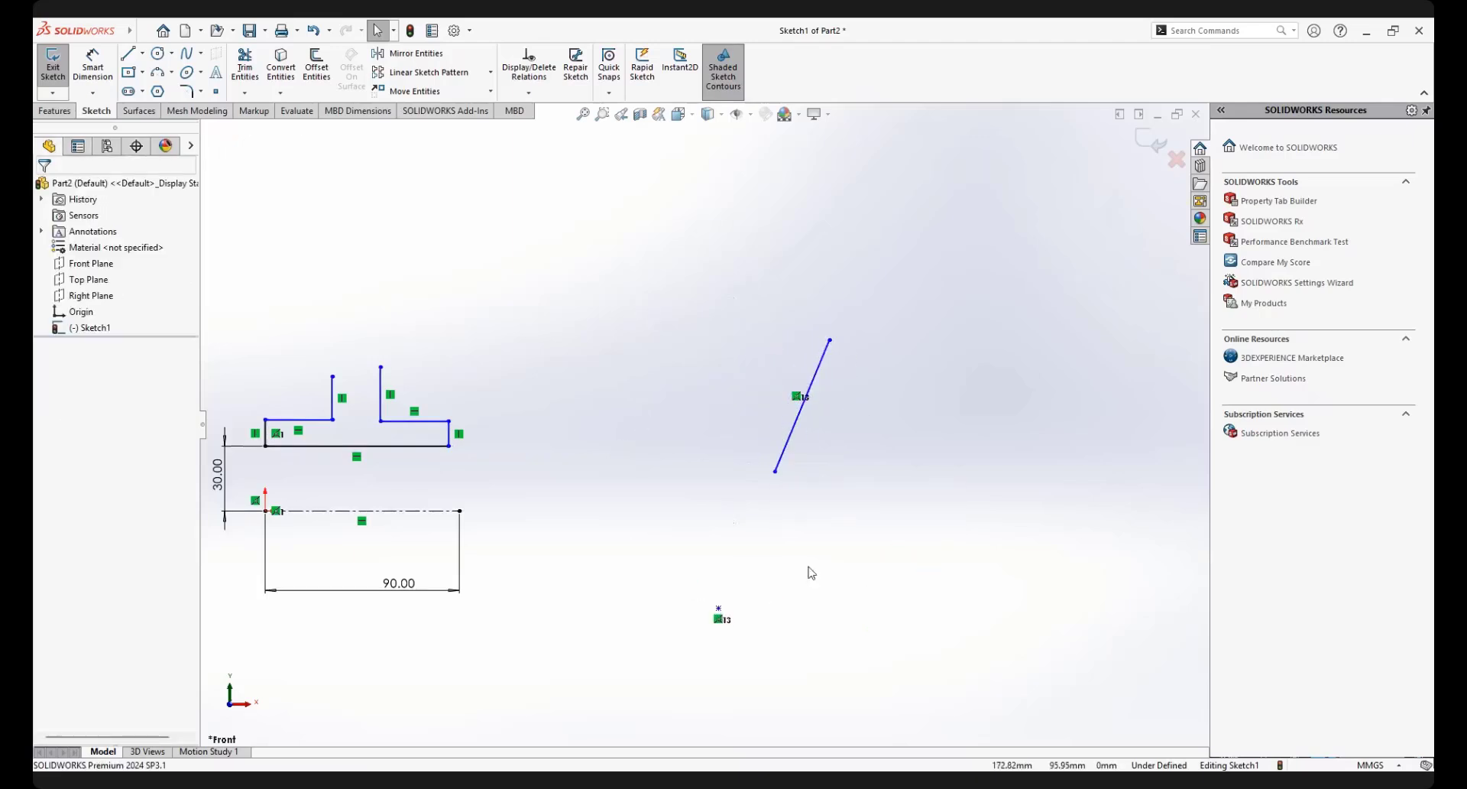
pyautogui.moveTo(637, 303); pyautogui.dragTo(885, 669)
pyautogui.press('Delete')
# Move the pulley profile's right vertical line outward past the right end of the 90 mm centerline
pyautogui.press('f')
pyautogui.scroll(-1, 540, 471)
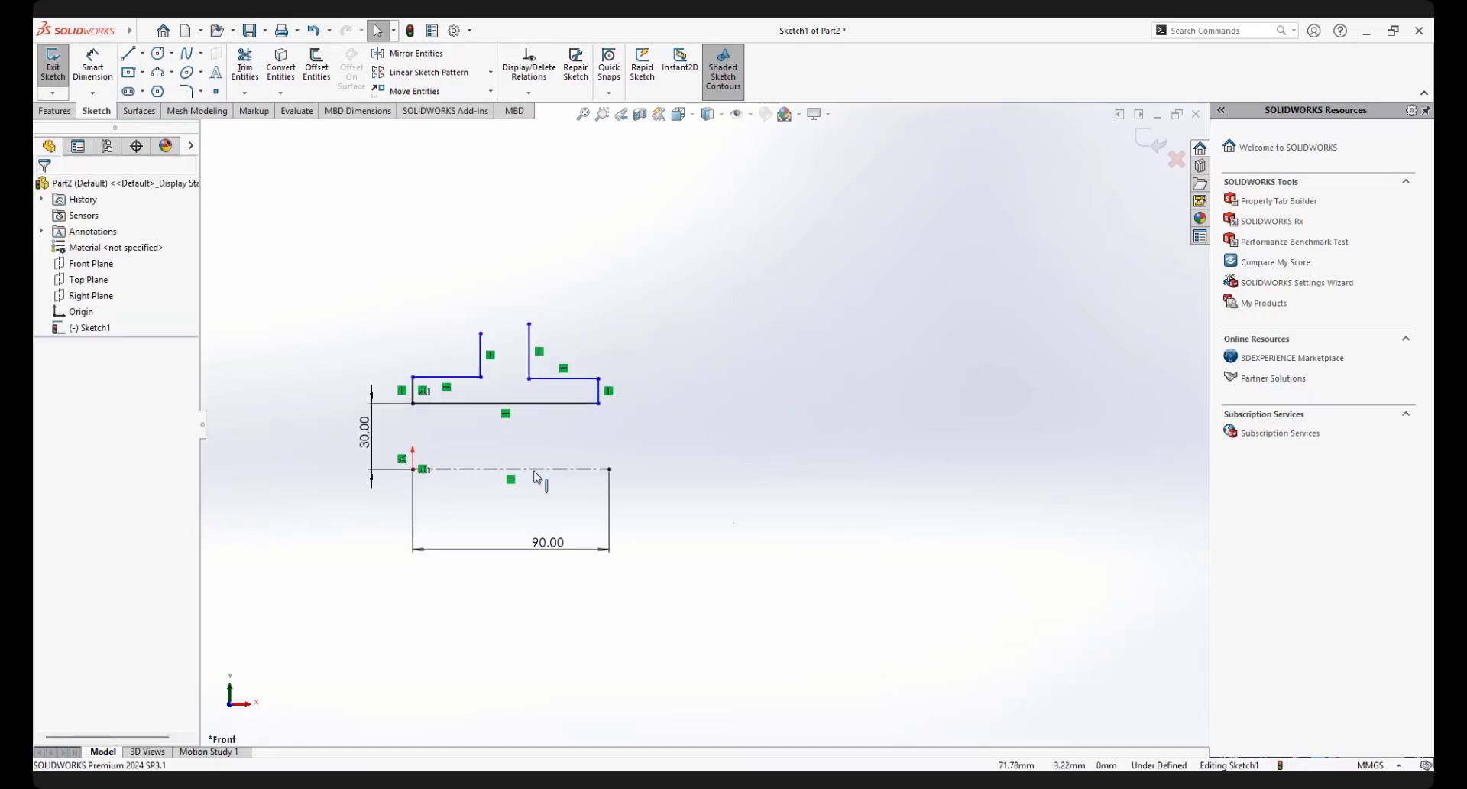
pyautogui.scroll(2, 504, 428)
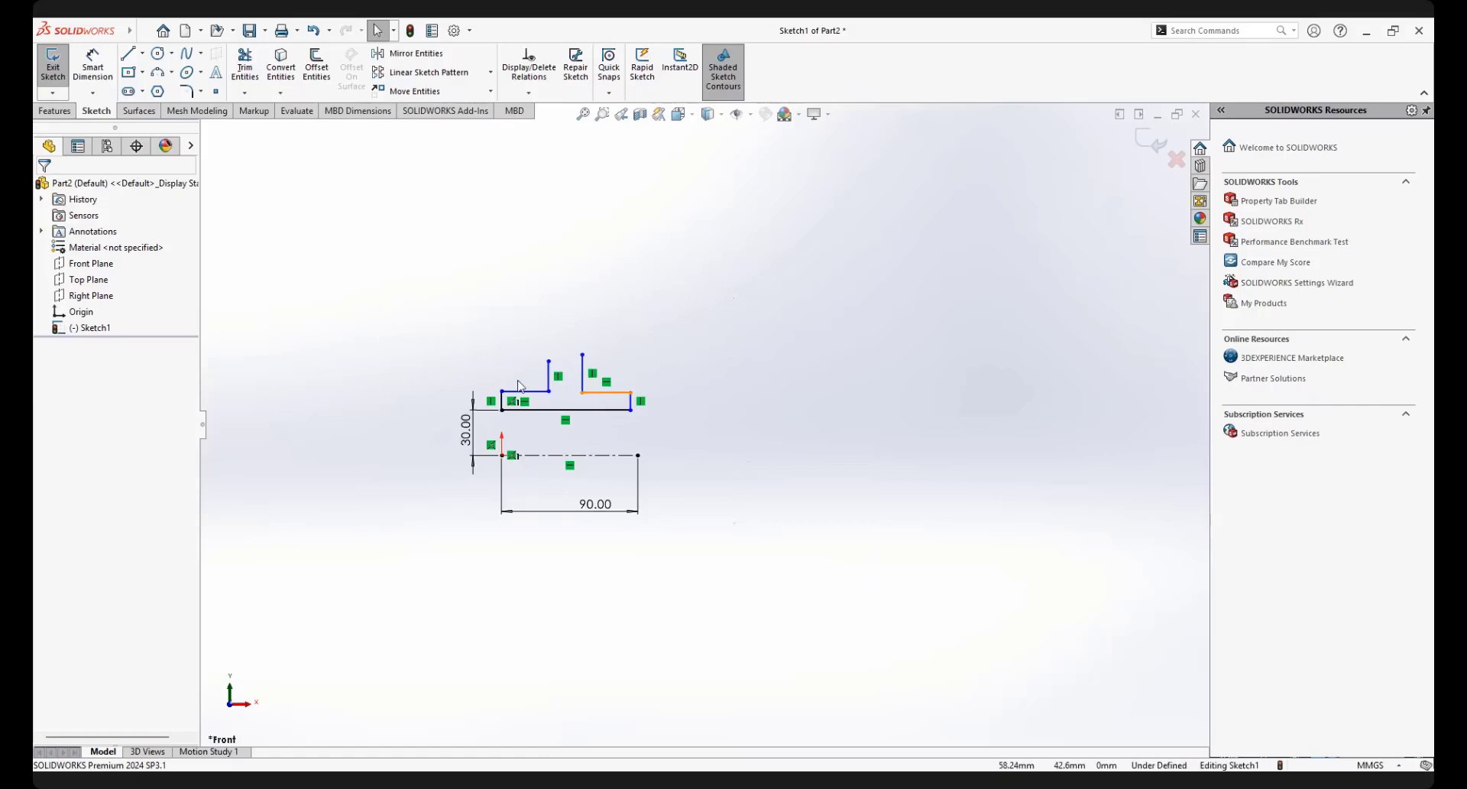
pyautogui.scroll(-3, 650, 435)
pyautogui.scroll(-2, 802, 458)
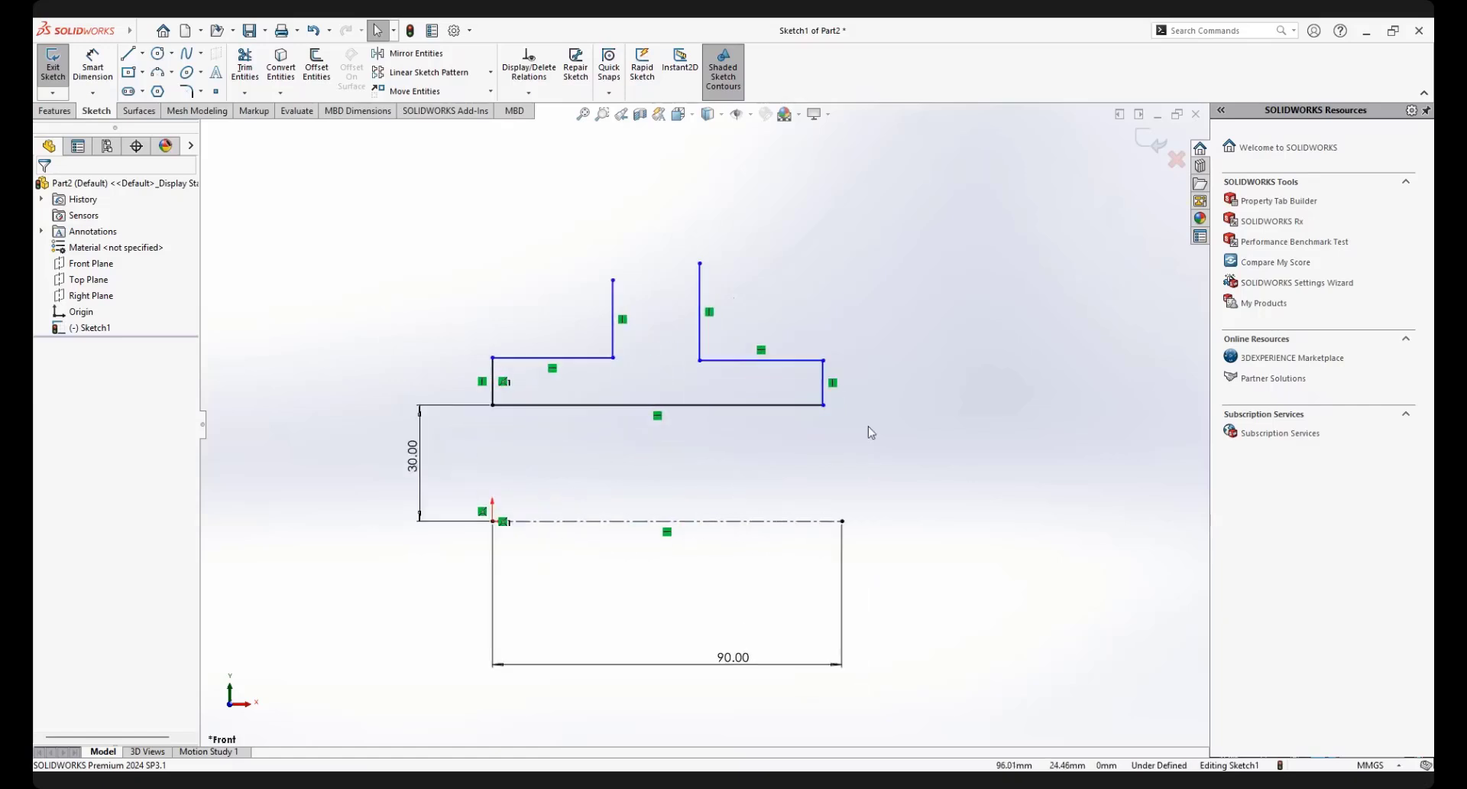
pyautogui.scroll(-1, 905, 419)
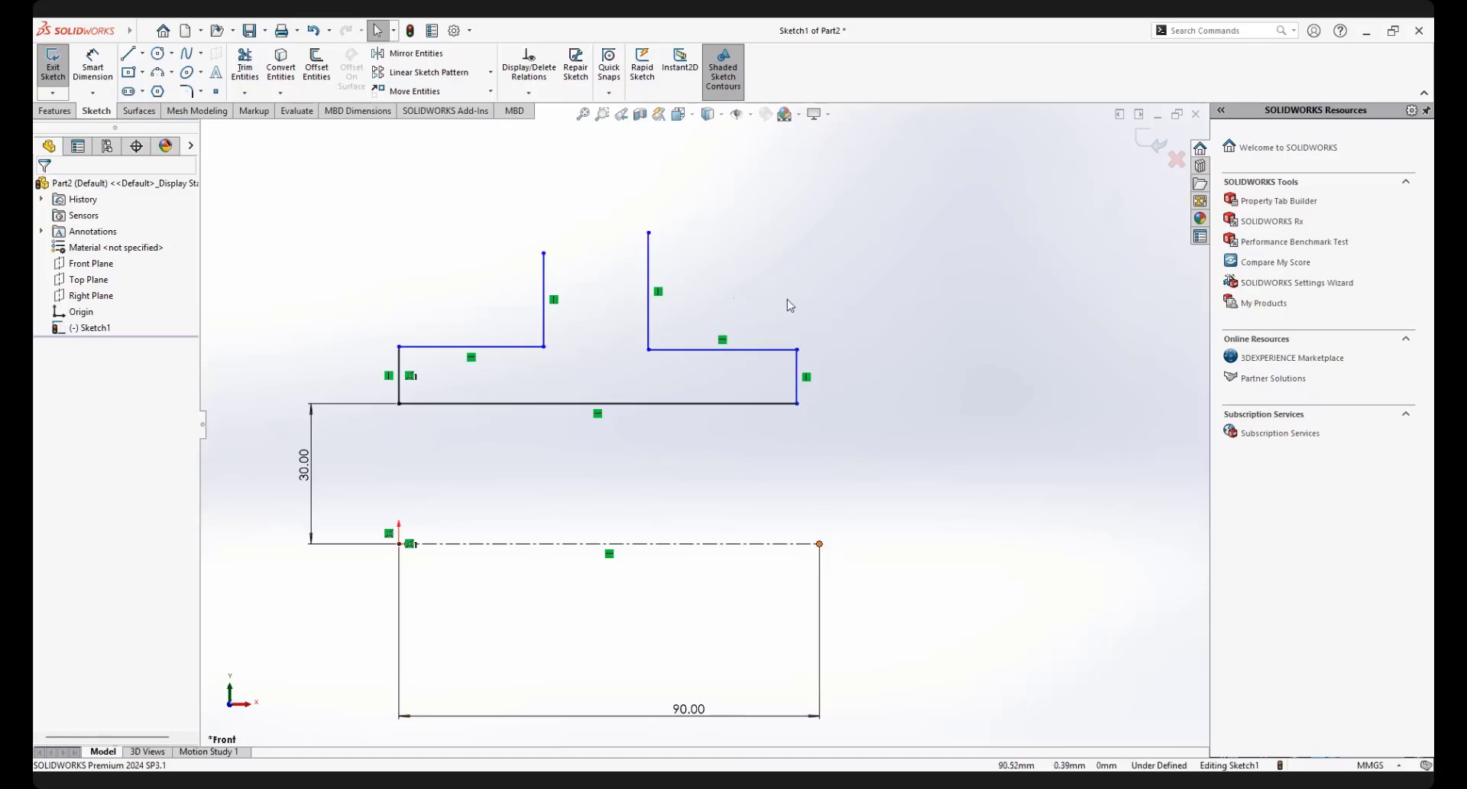
pyautogui.moveTo(799, 379)
pyautogui.mouseDown()
pyautogui.moveTo(910, 382)
pyautogui.moveTo(871, 392)
pyautogui.mouseUp()
pyautogui.click(940, 437)
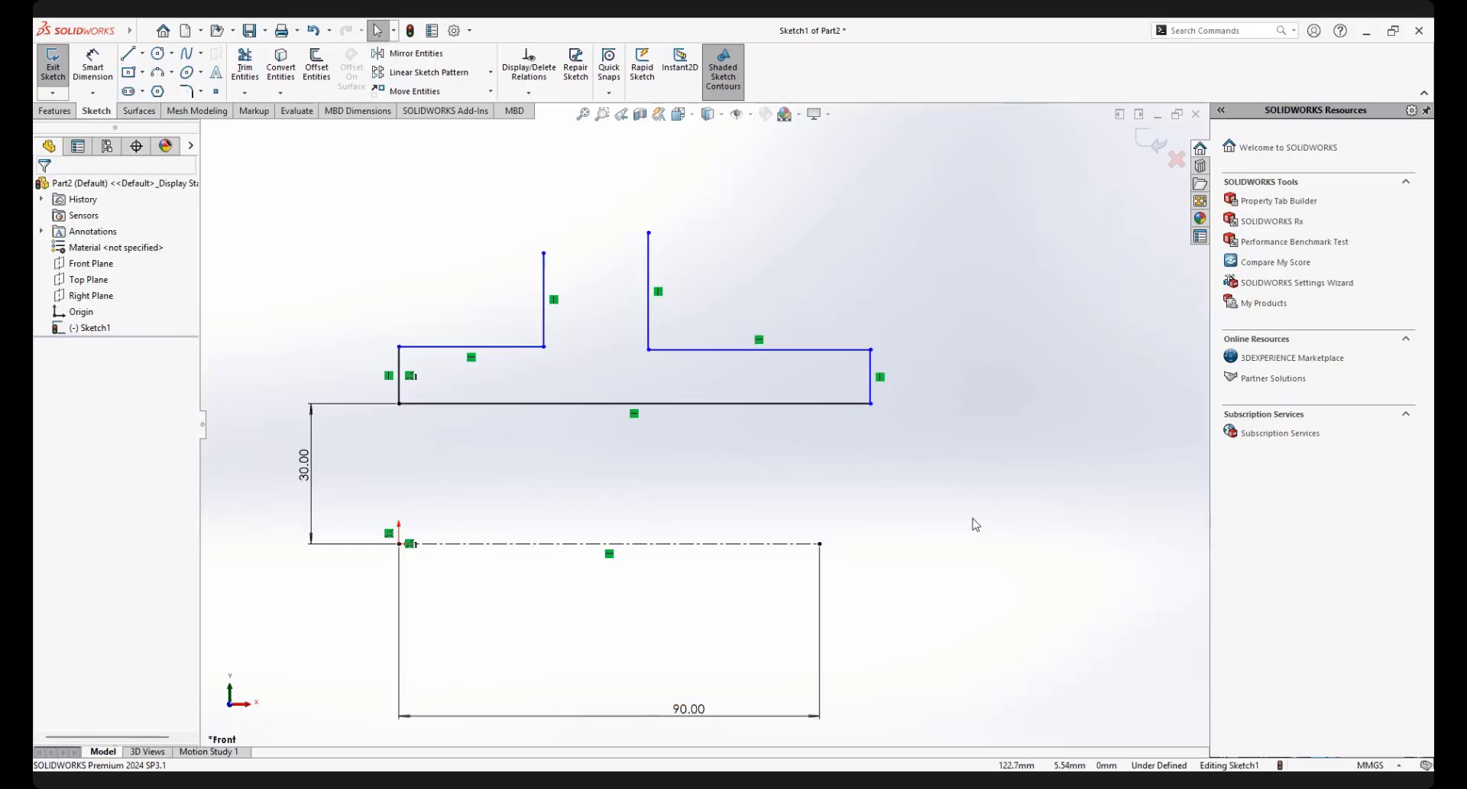
# Make the profile's right vertical line coincident with the centerline's right endpoint
pyautogui.click(877, 378)
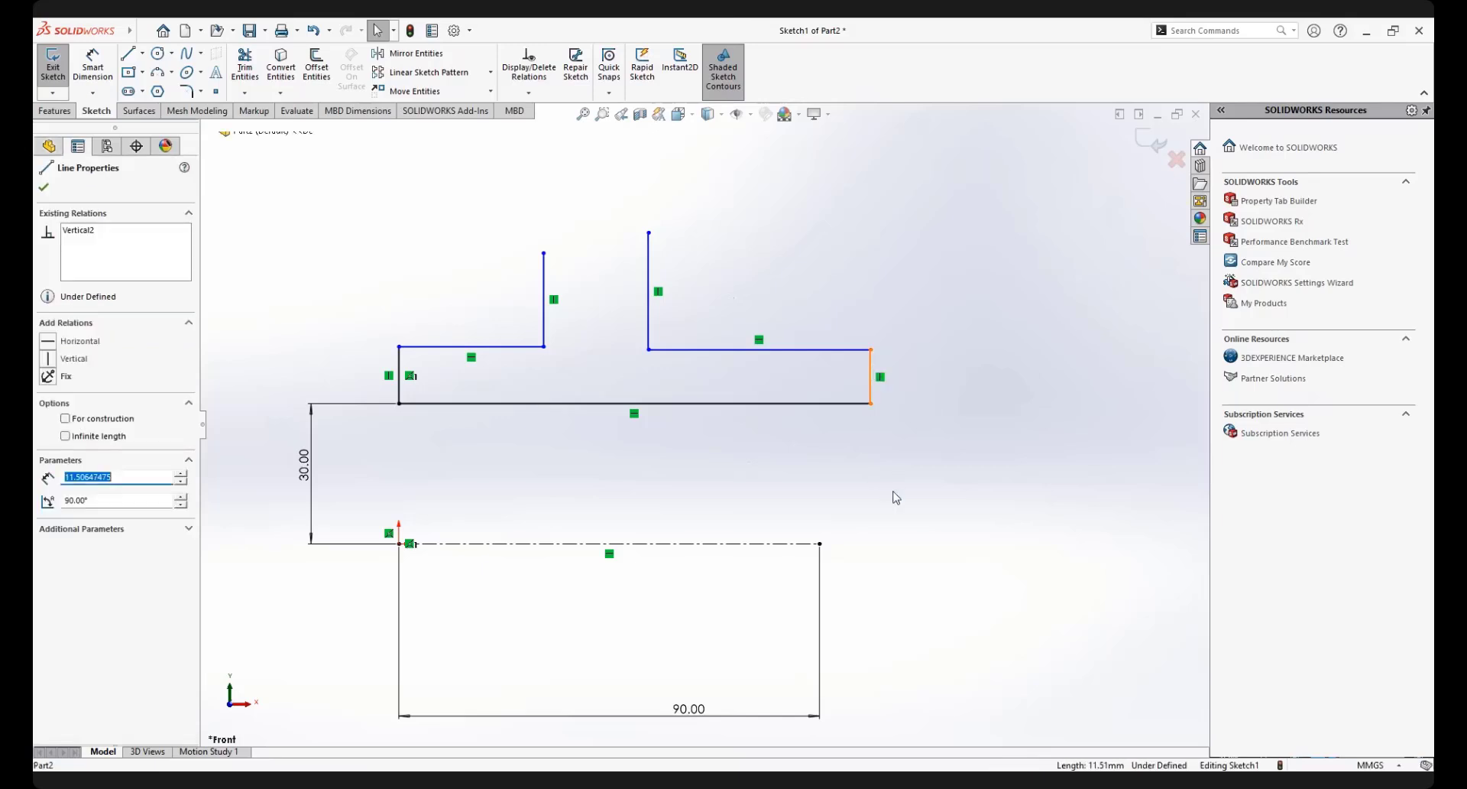
pyautogui.keyDown('ctrl'); pyautogui.click(820, 544); pyautogui.keyUp('ctrl')
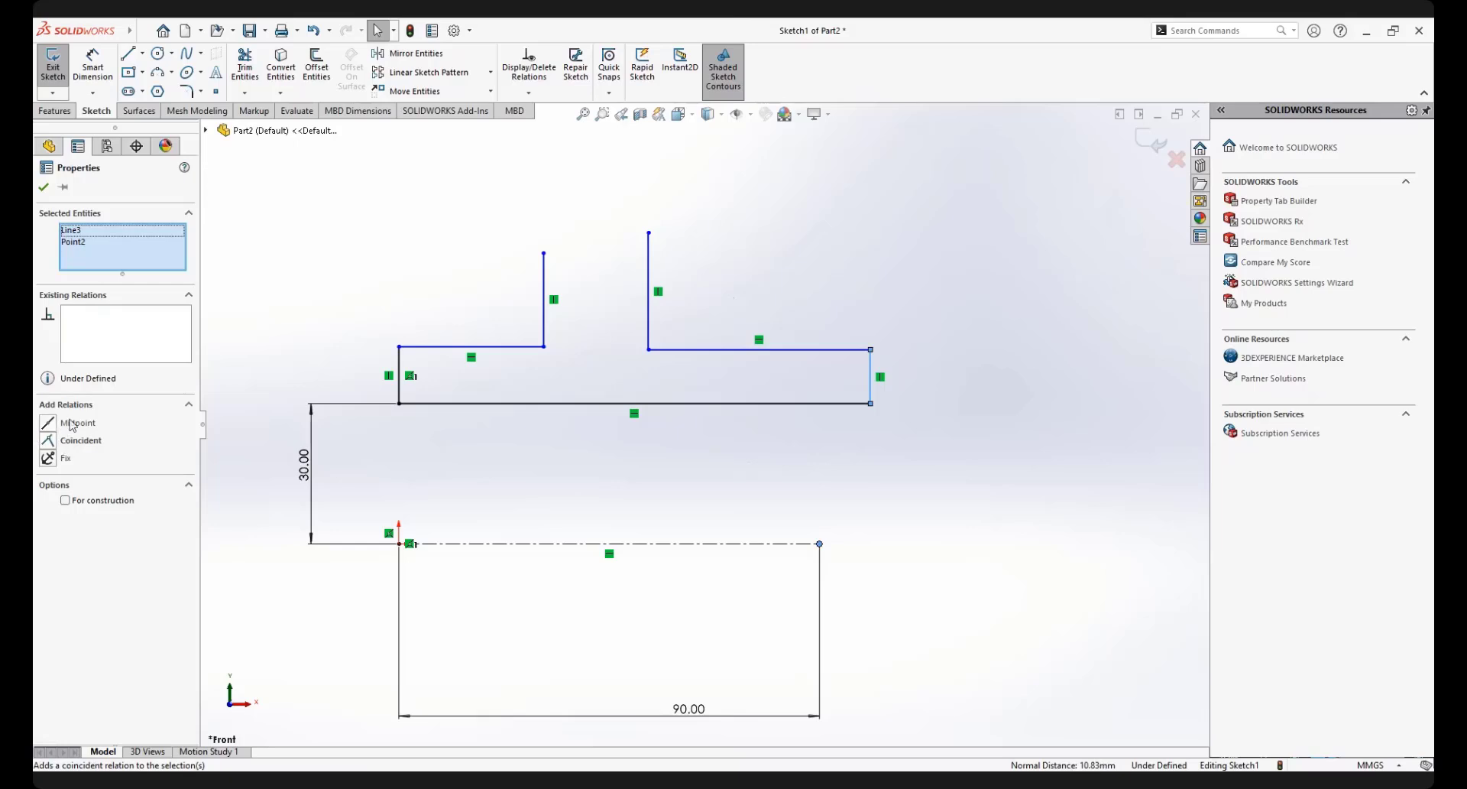
pyautogui.click(53, 445)
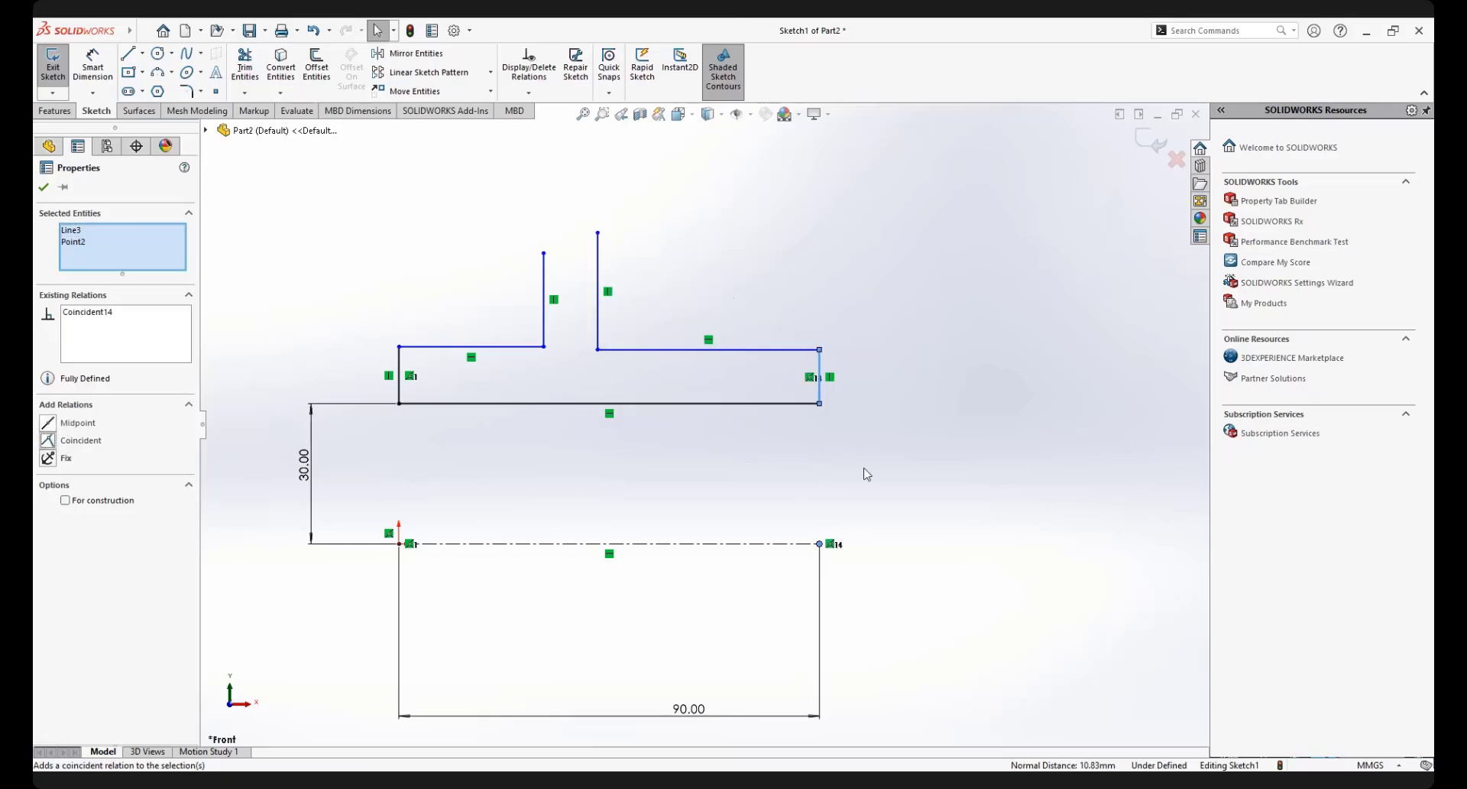
pyautogui.click(973, 463)
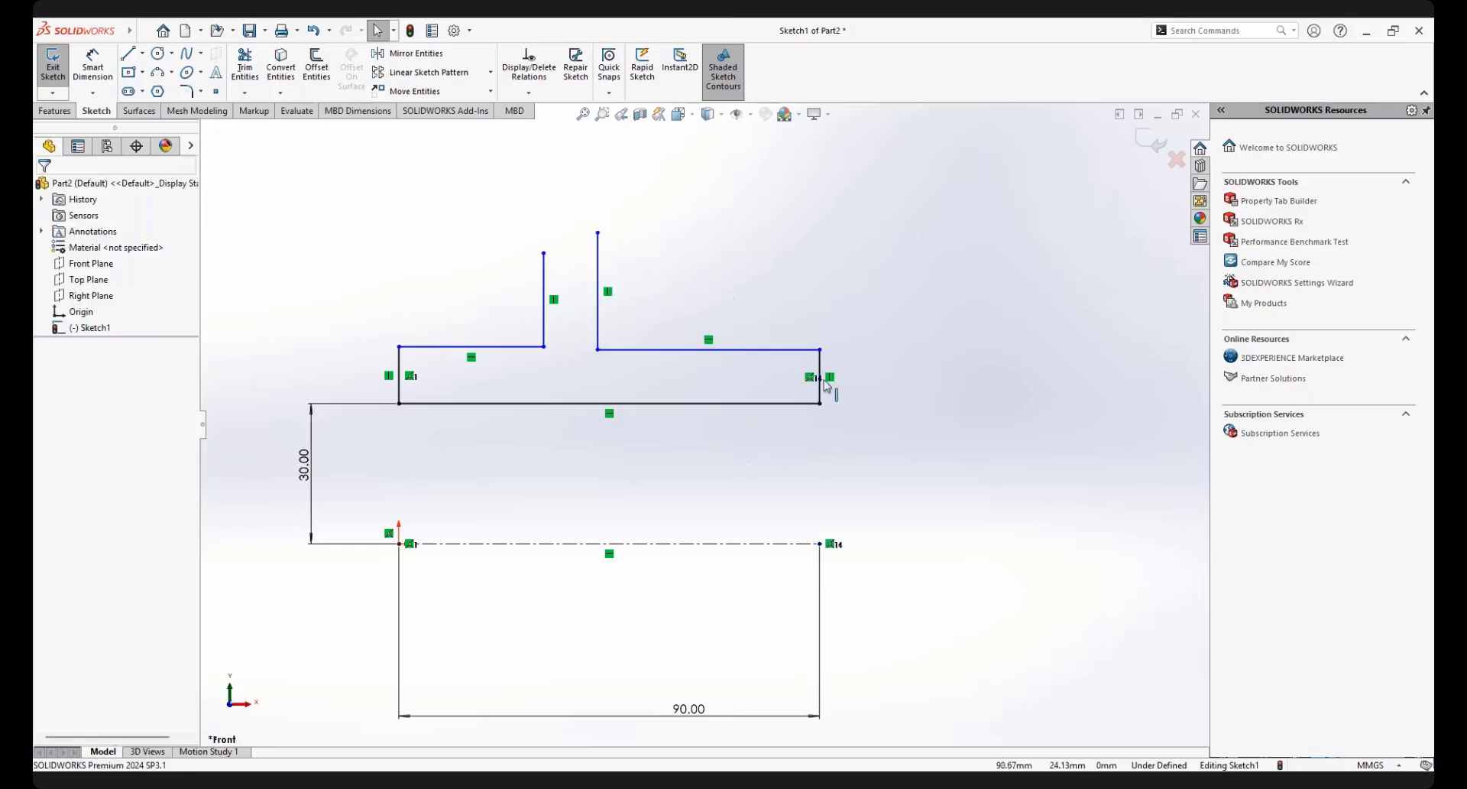
# Convert the profile's right vertical line to construction geometry and back to a regular solid line
pyautogui.scroll(2, 821, 399)
pyautogui.scroll(-4, 772, 405)
pyautogui.scroll(-1, 726, 421)
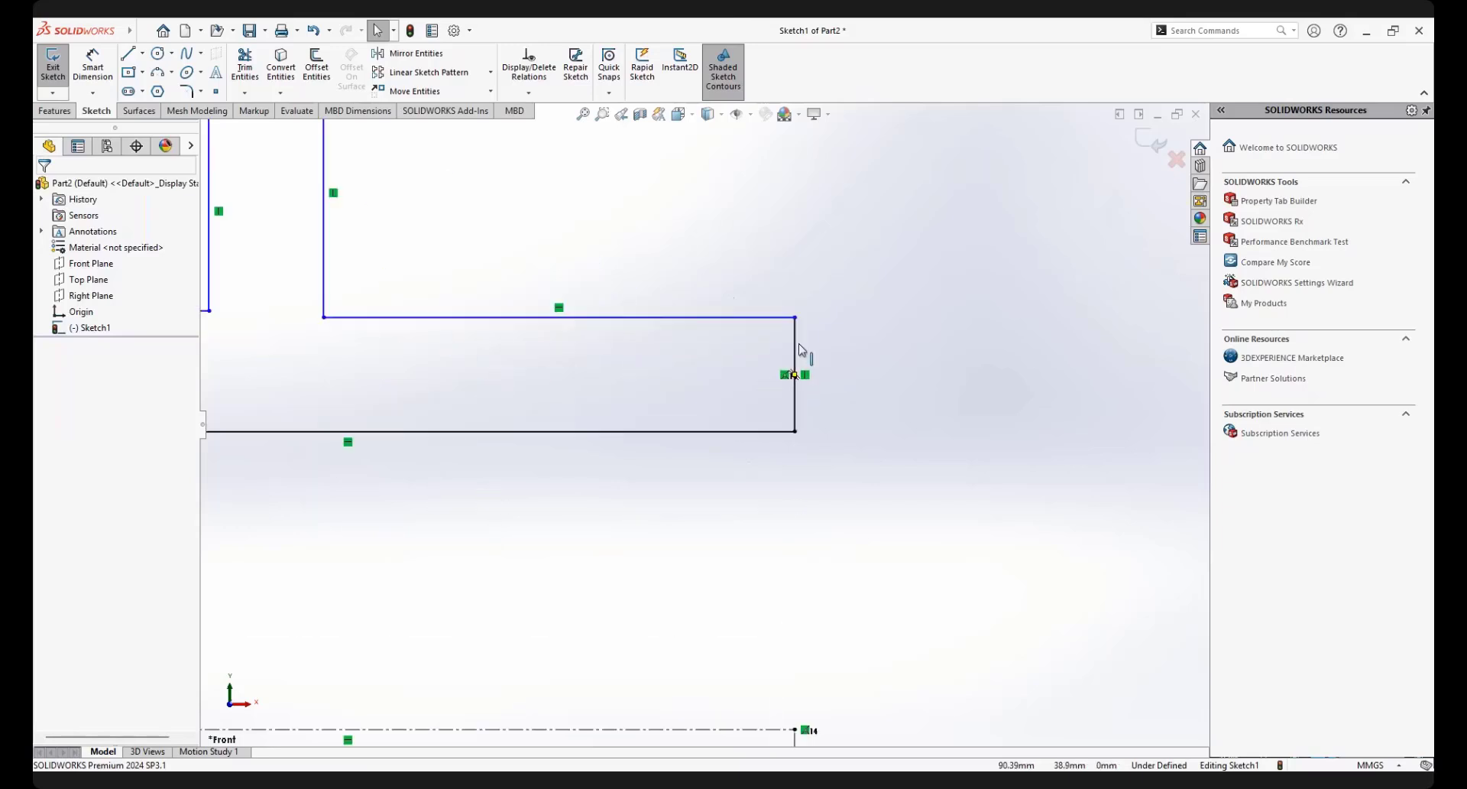
pyautogui.click(796, 359)
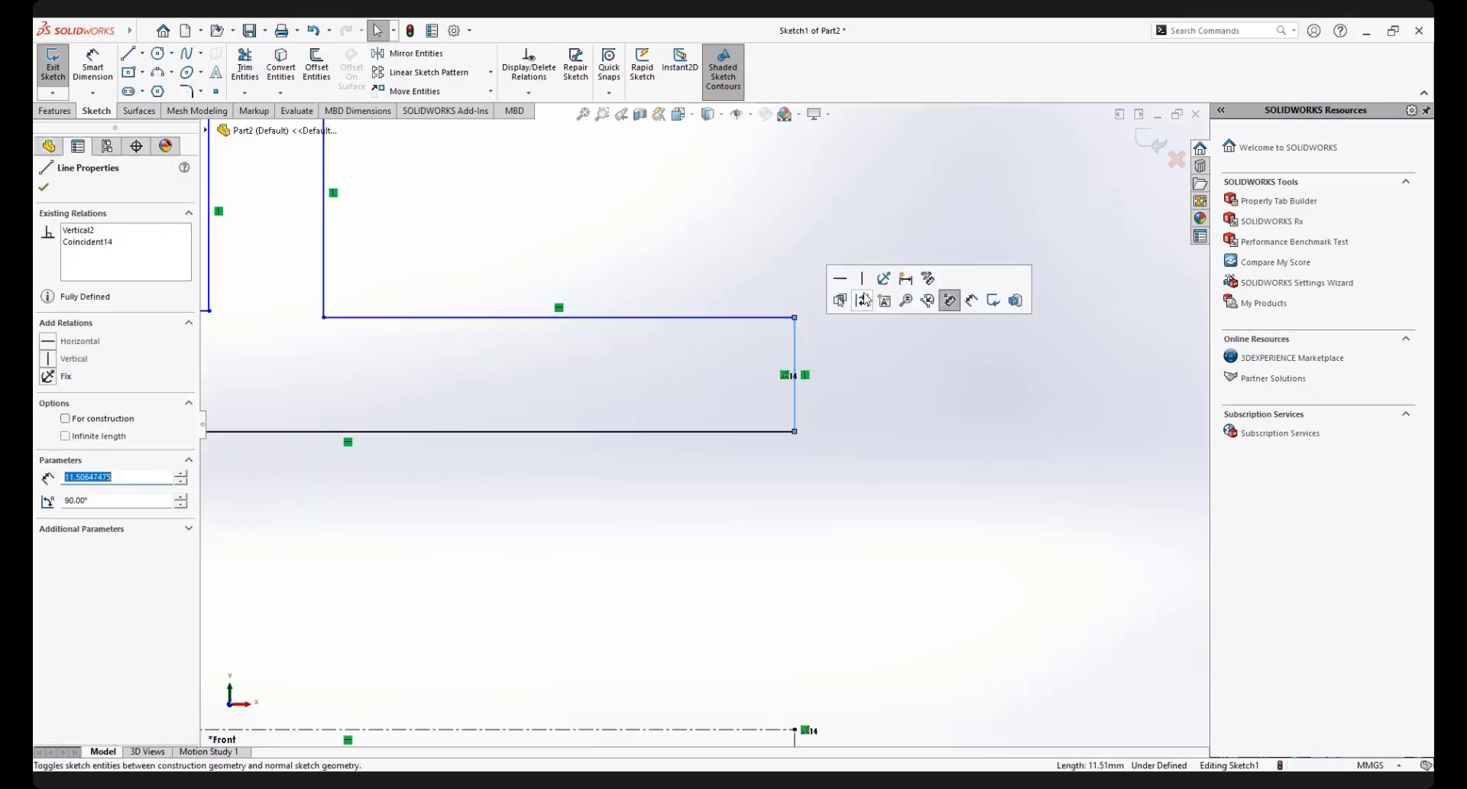
pyautogui.click(950, 300)
pyautogui.click(795, 354)
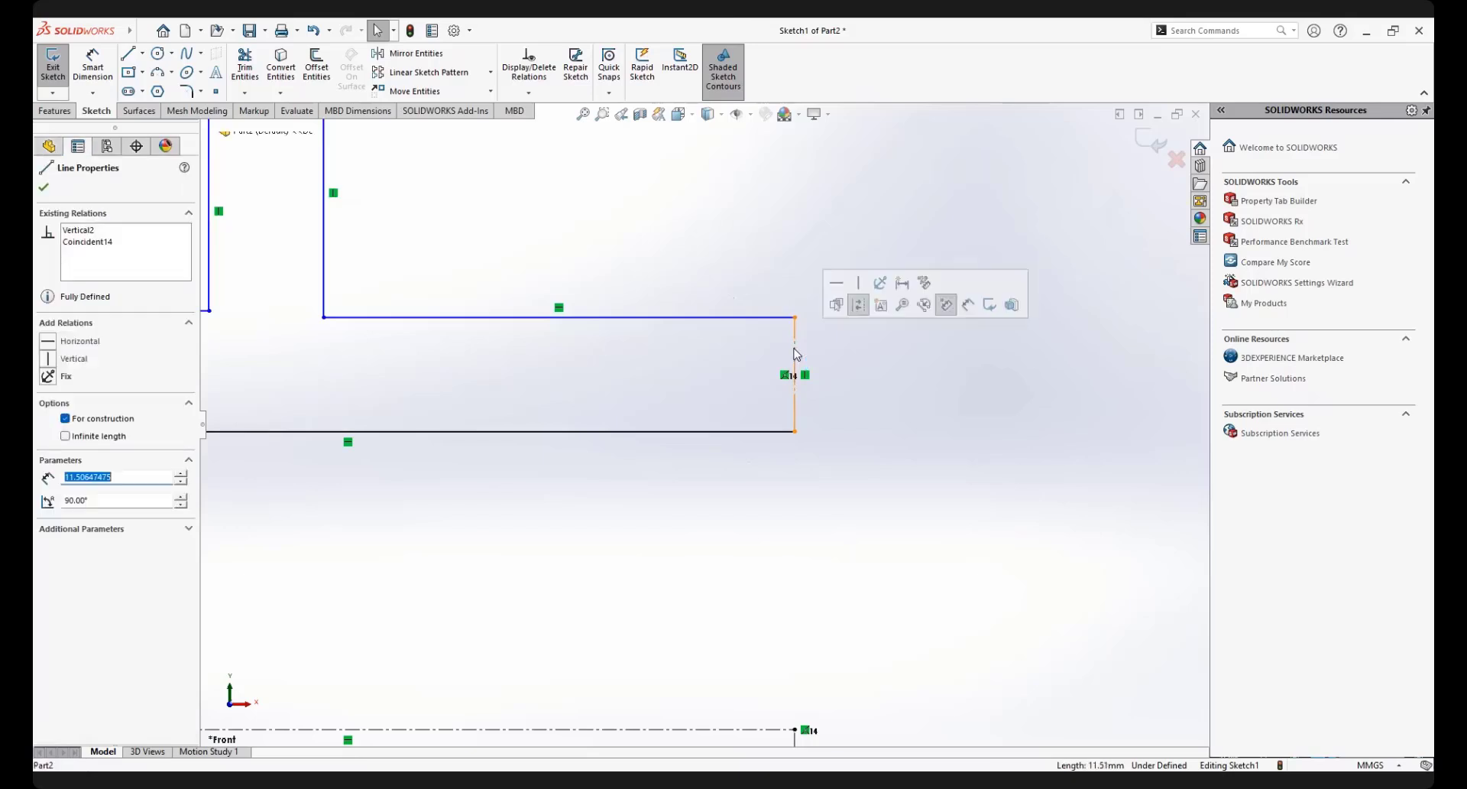
pyautogui.click(950, 301)
pyautogui.scroll(3, 546, 513)
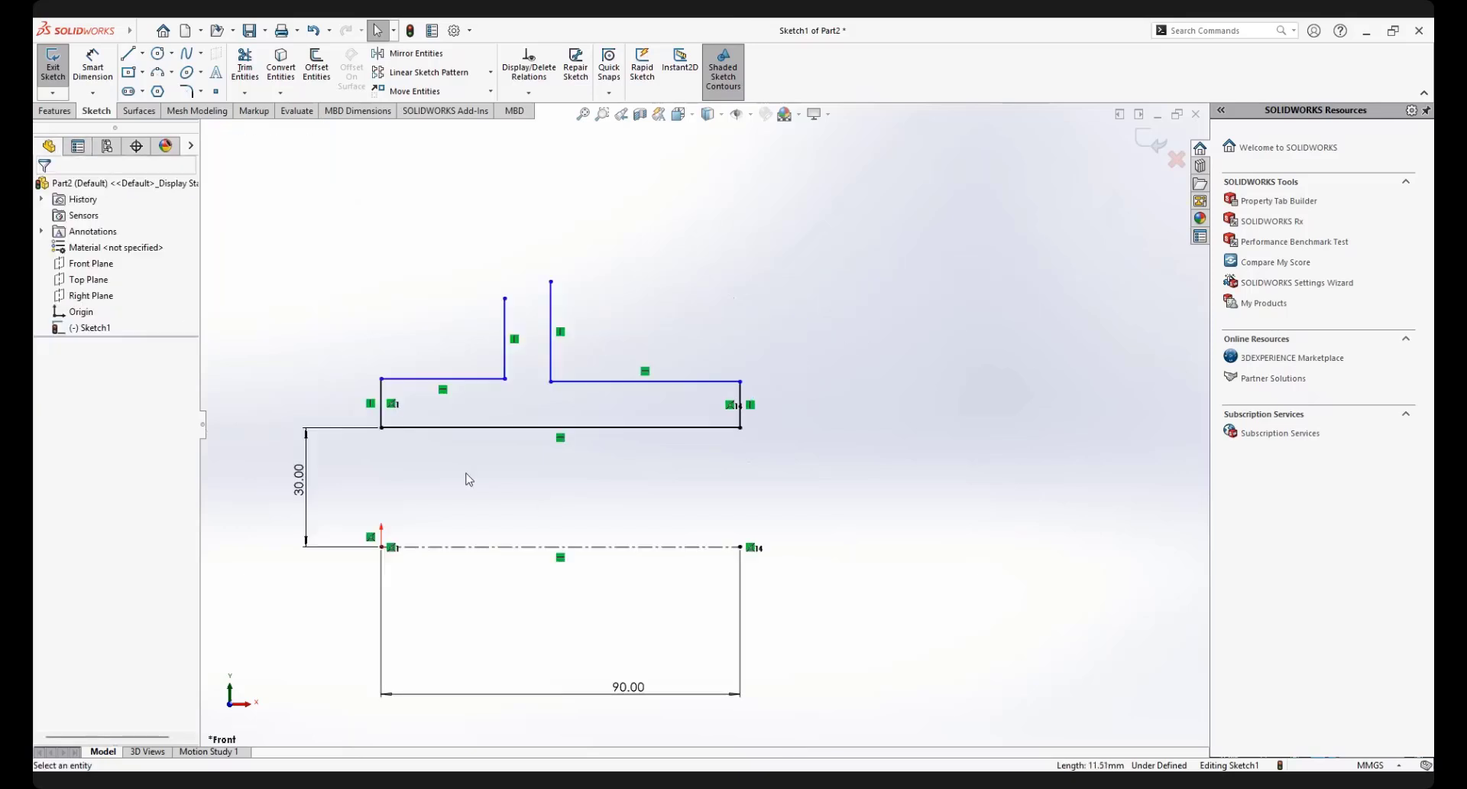
# Move the profile's right upper horizontal line upward, clearly above the level of the left one
pyautogui.scroll(2, 501, 396)
pyautogui.scroll(-3, 559, 386)
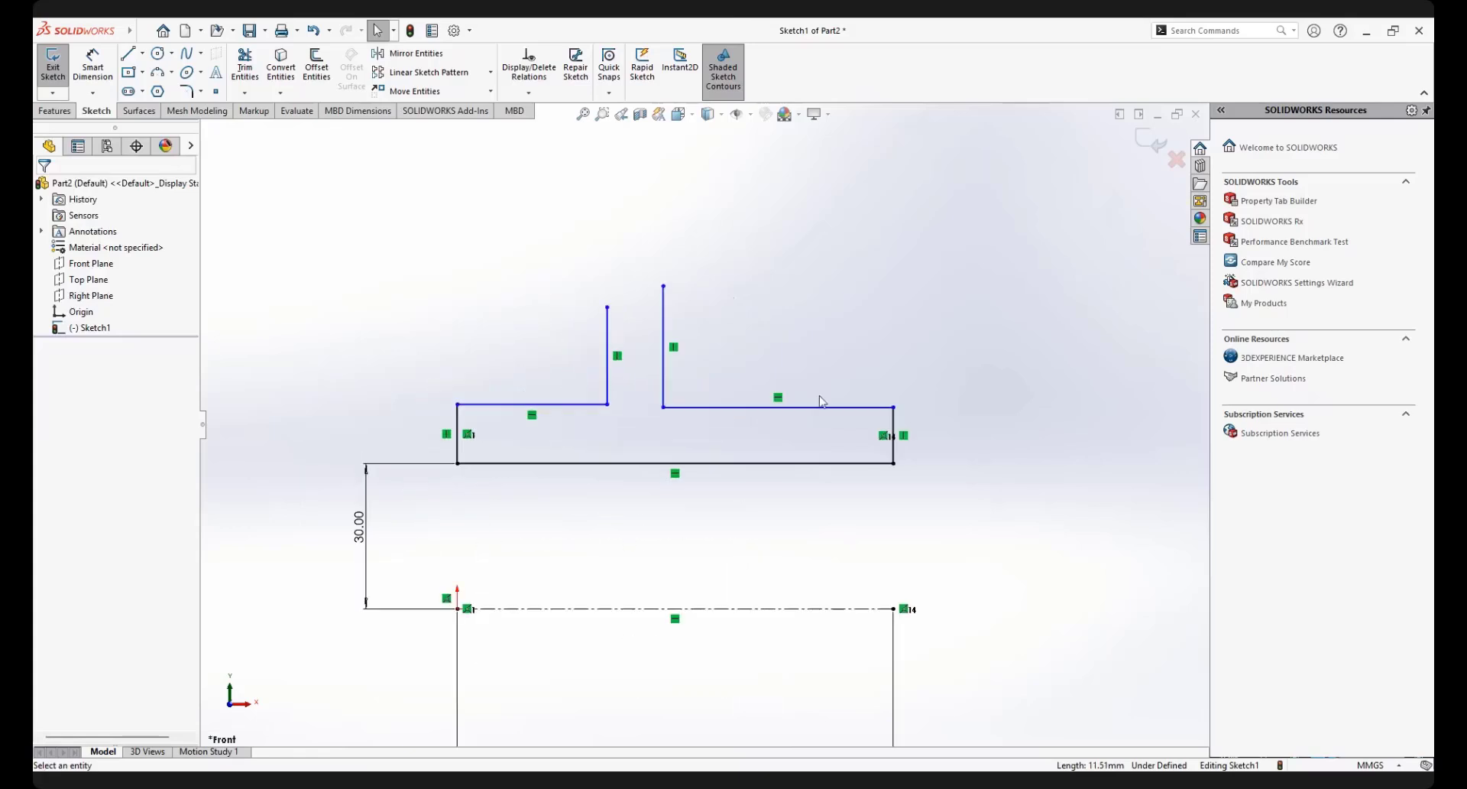
pyautogui.scroll(-1, 699, 422)
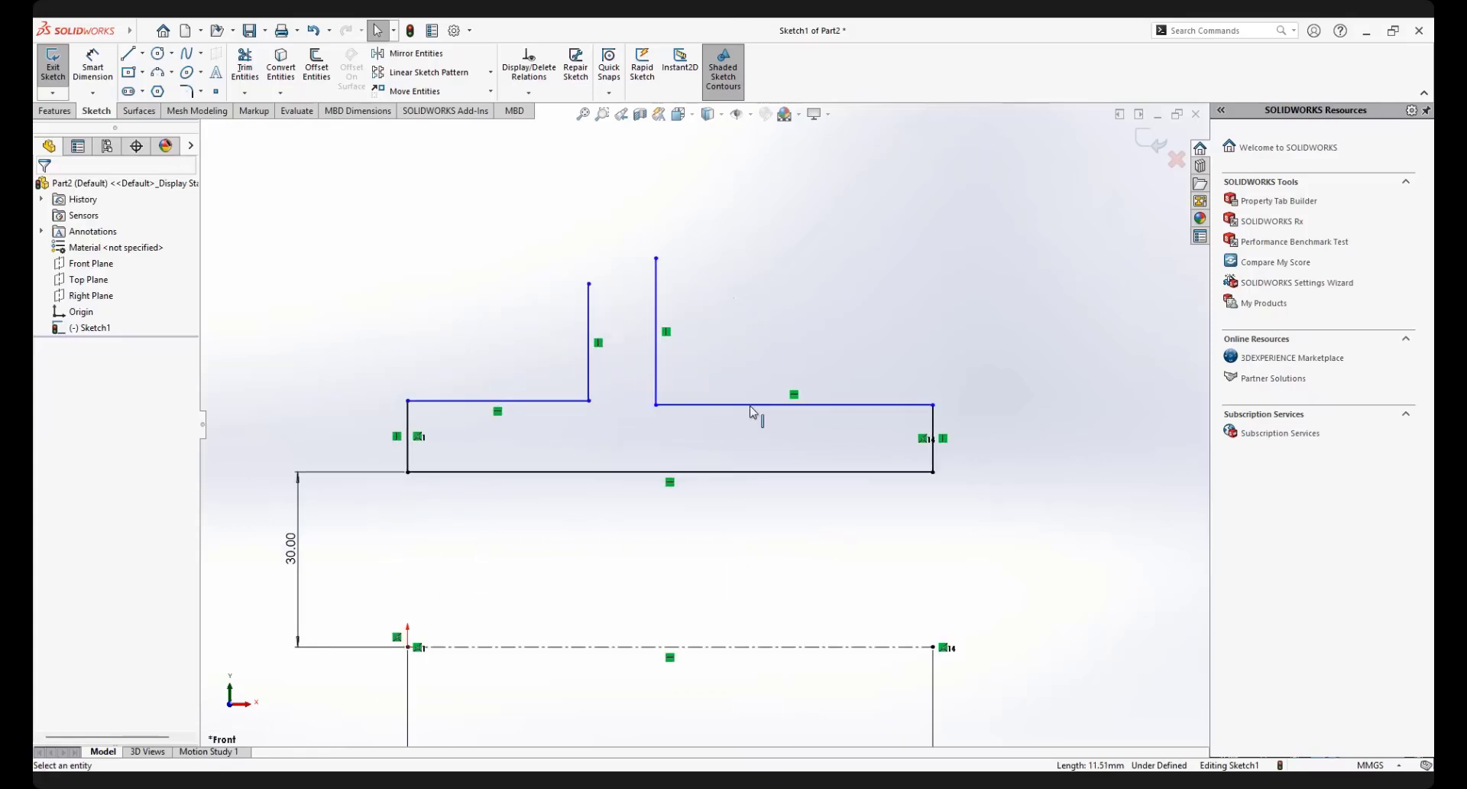
pyautogui.moveTo(761, 405); pyautogui.dragTo(773, 356)
pyautogui.click(757, 445)
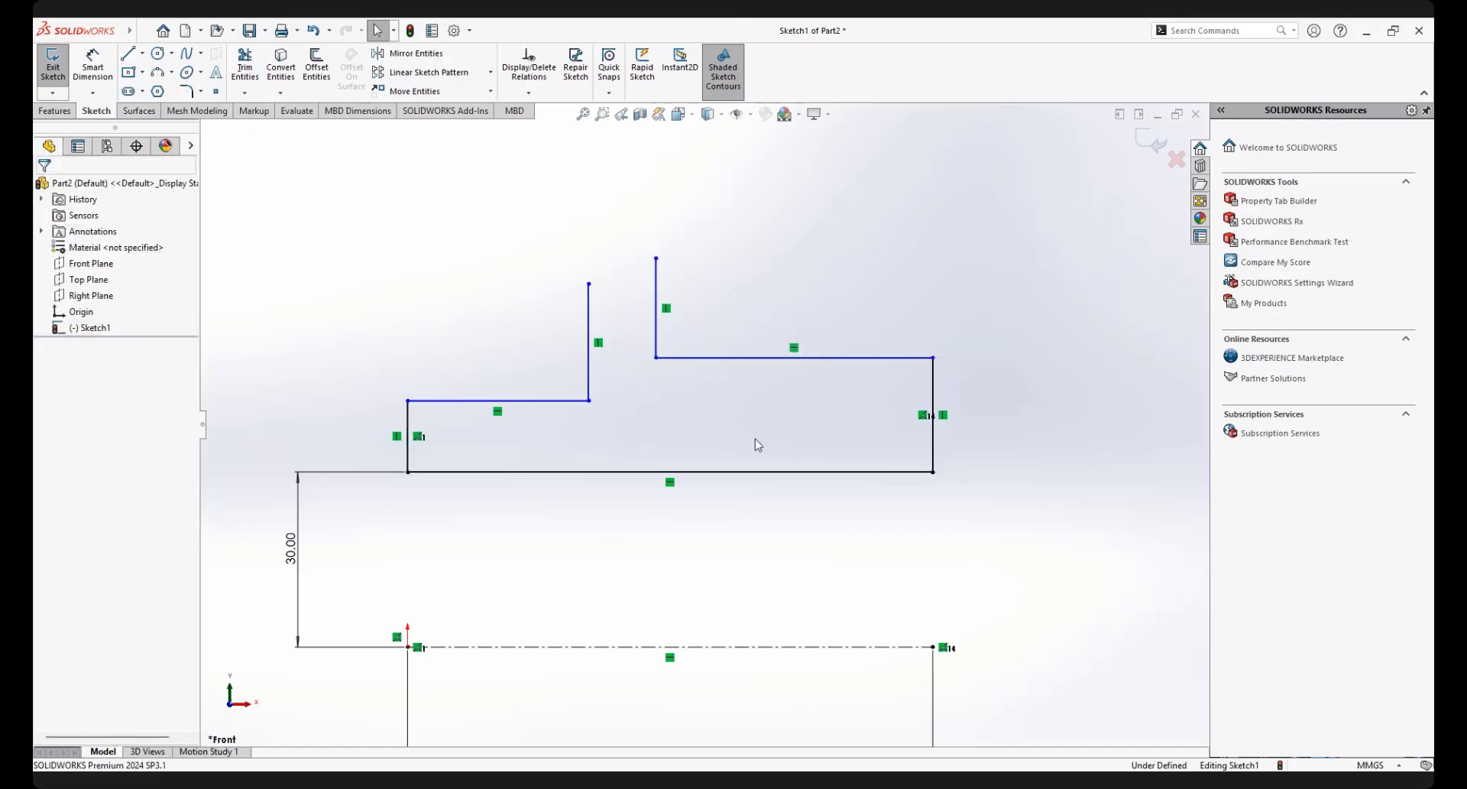
# Make the profile's two upper horizontal lines collinear
pyautogui.click(730, 358)
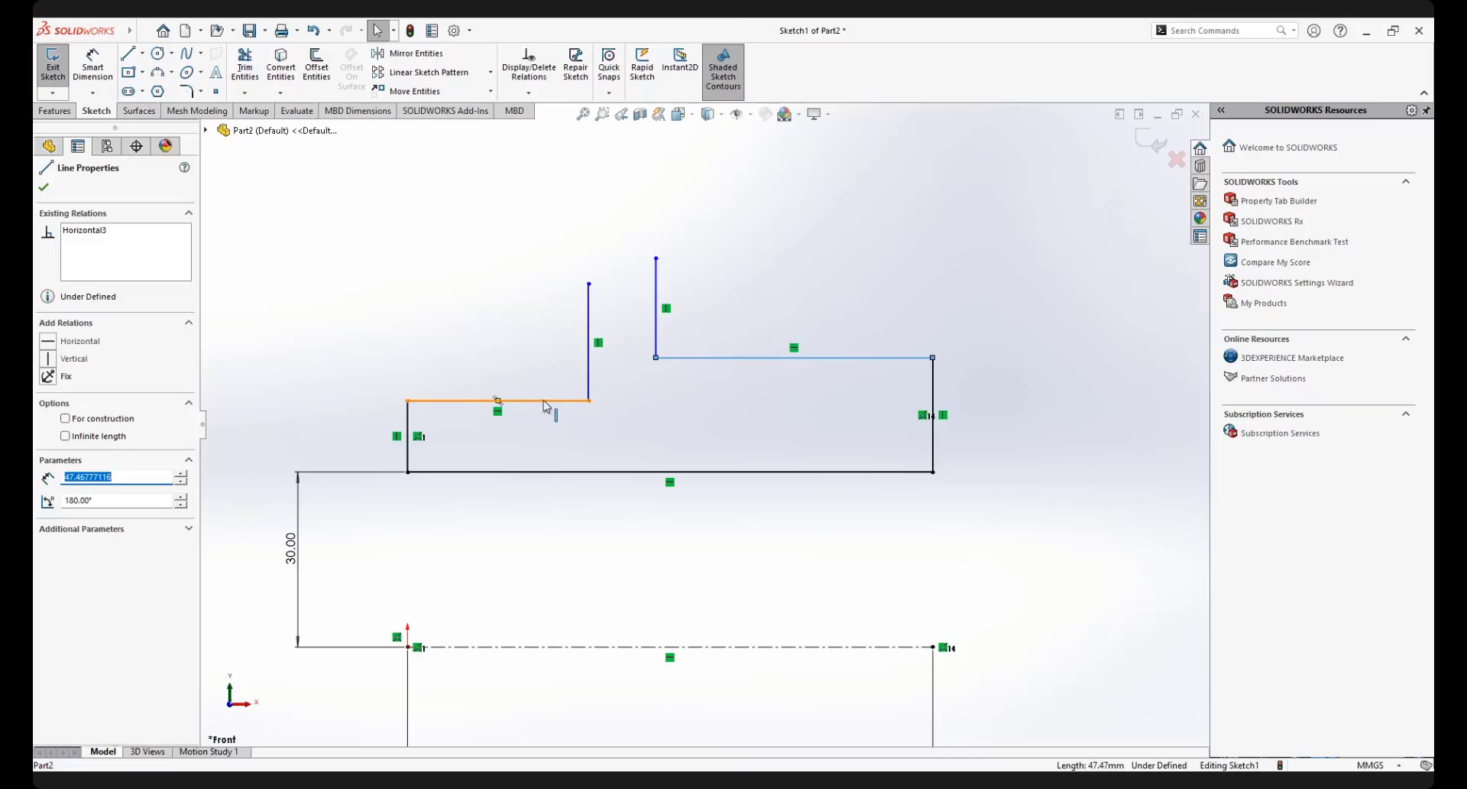
pyautogui.click(720, 400)
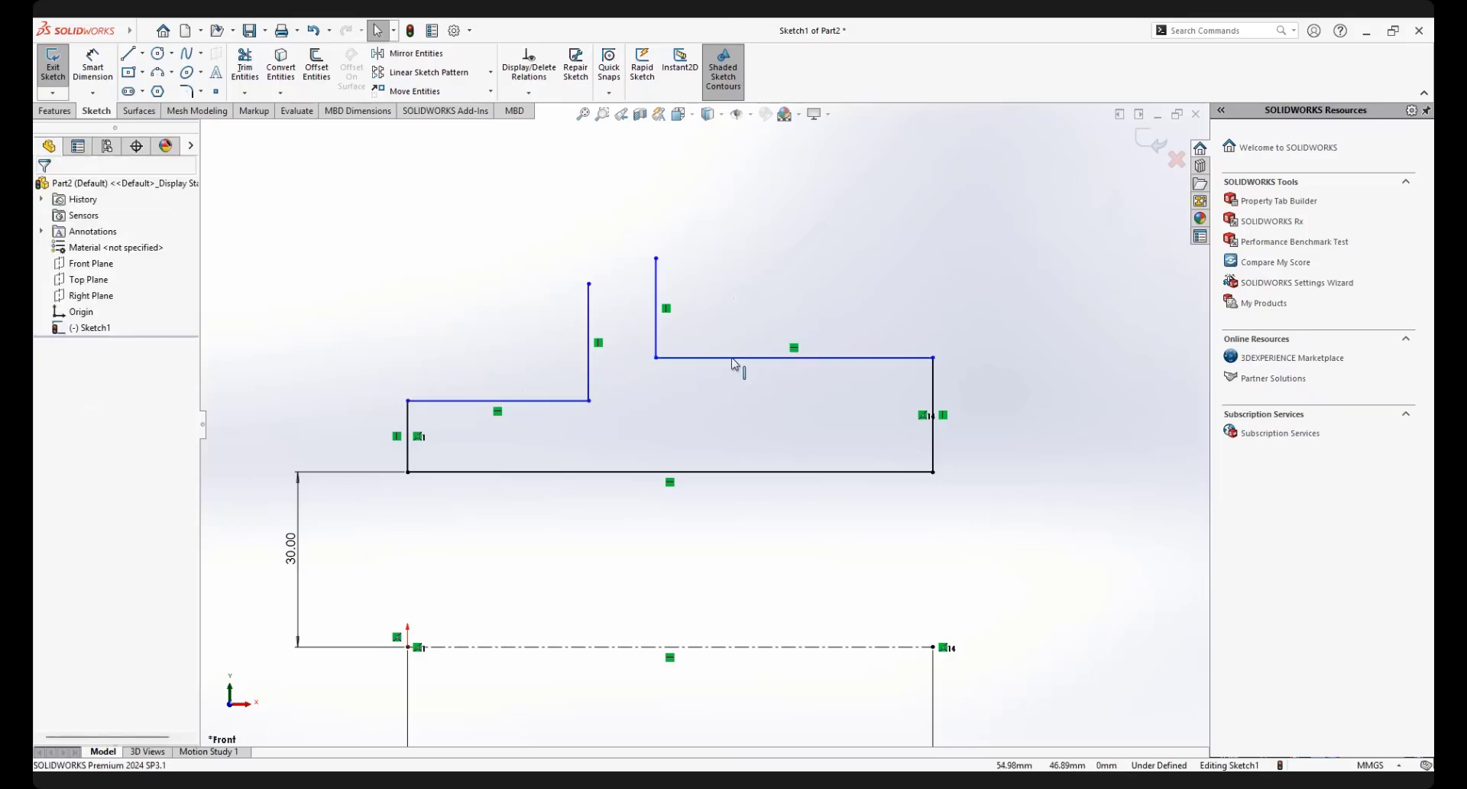
pyautogui.click(733, 357)
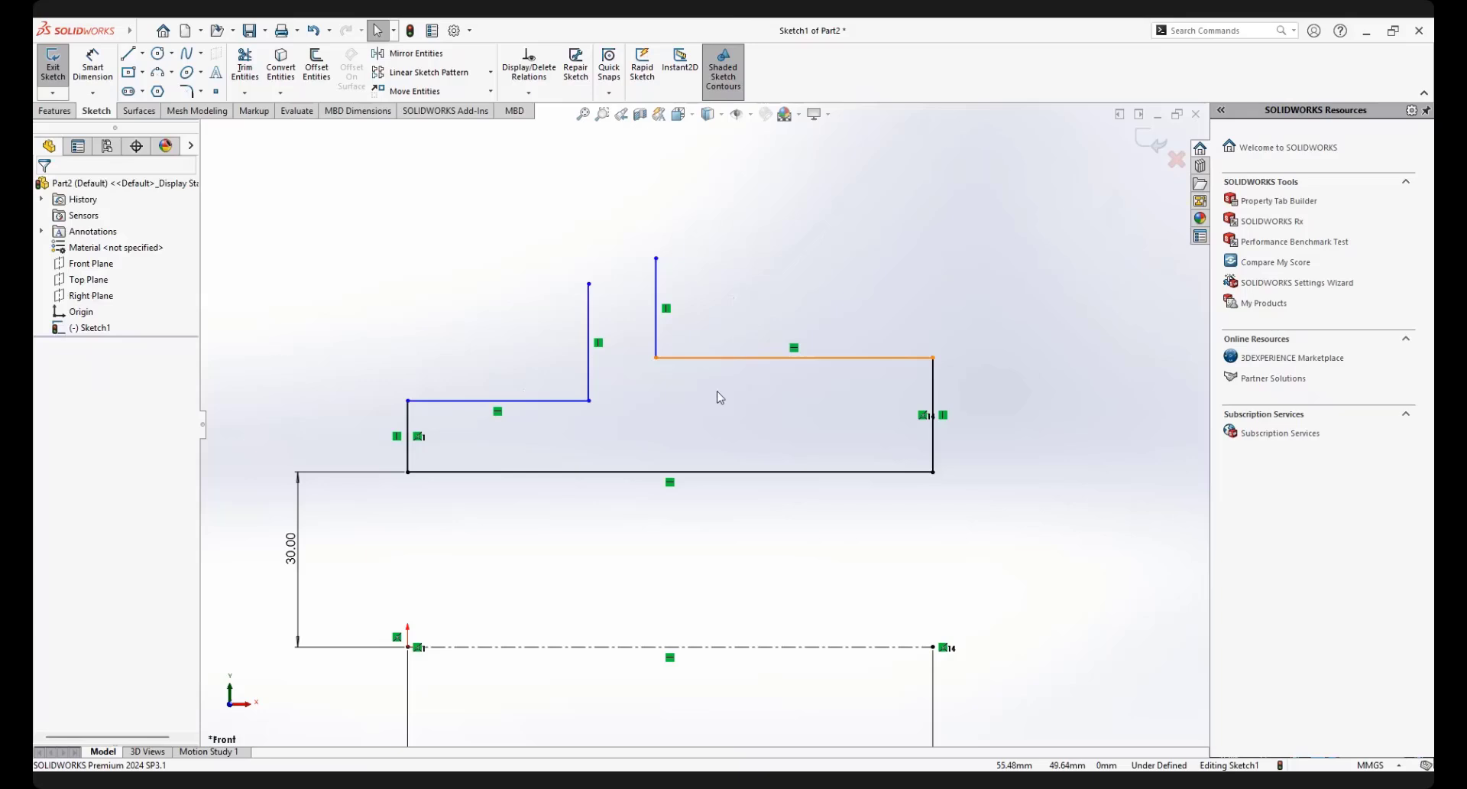
pyautogui.keyDown('ctrl'); pyautogui.click(522, 399); pyautogui.keyUp('ctrl')
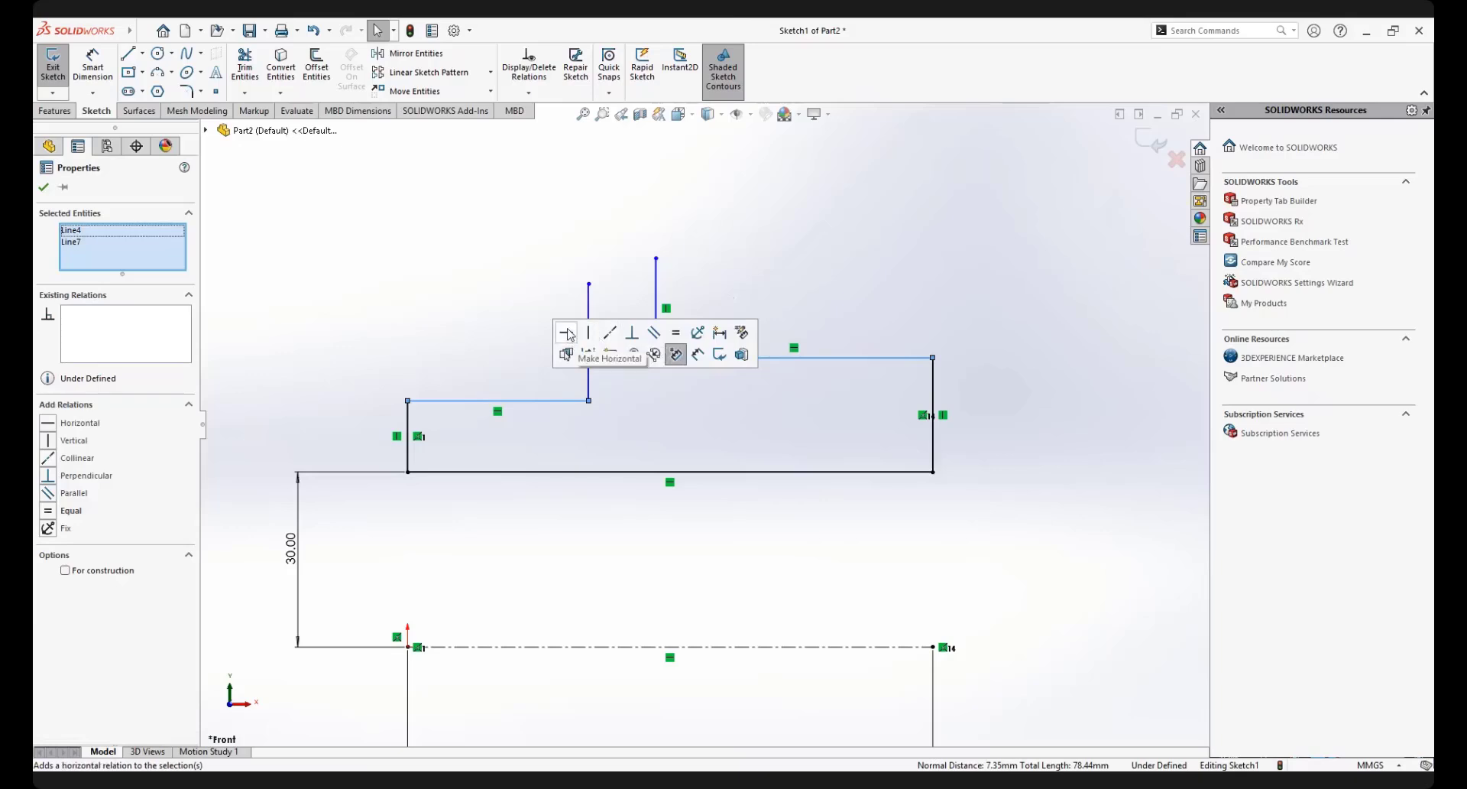
pyautogui.click(610, 331)
pyautogui.click(865, 422)
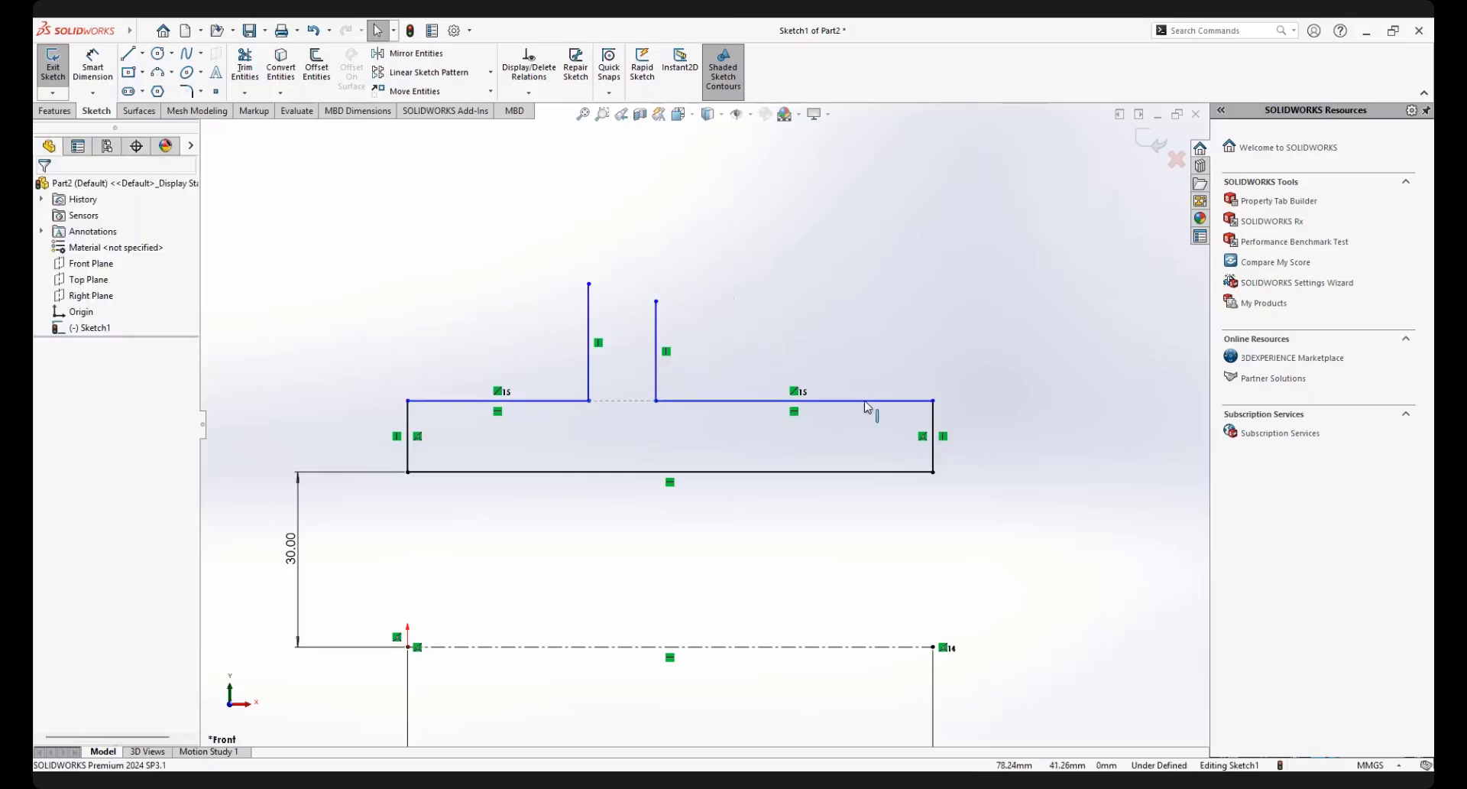
# Test the collinear relation by moving the right upper horizontal line slightly up and back down
pyautogui.moveTo(866, 399)
pyautogui.mouseDown()
pyautogui.moveTo(861, 360)
pyautogui.moveTo(859, 387)
pyautogui.mouseUp()
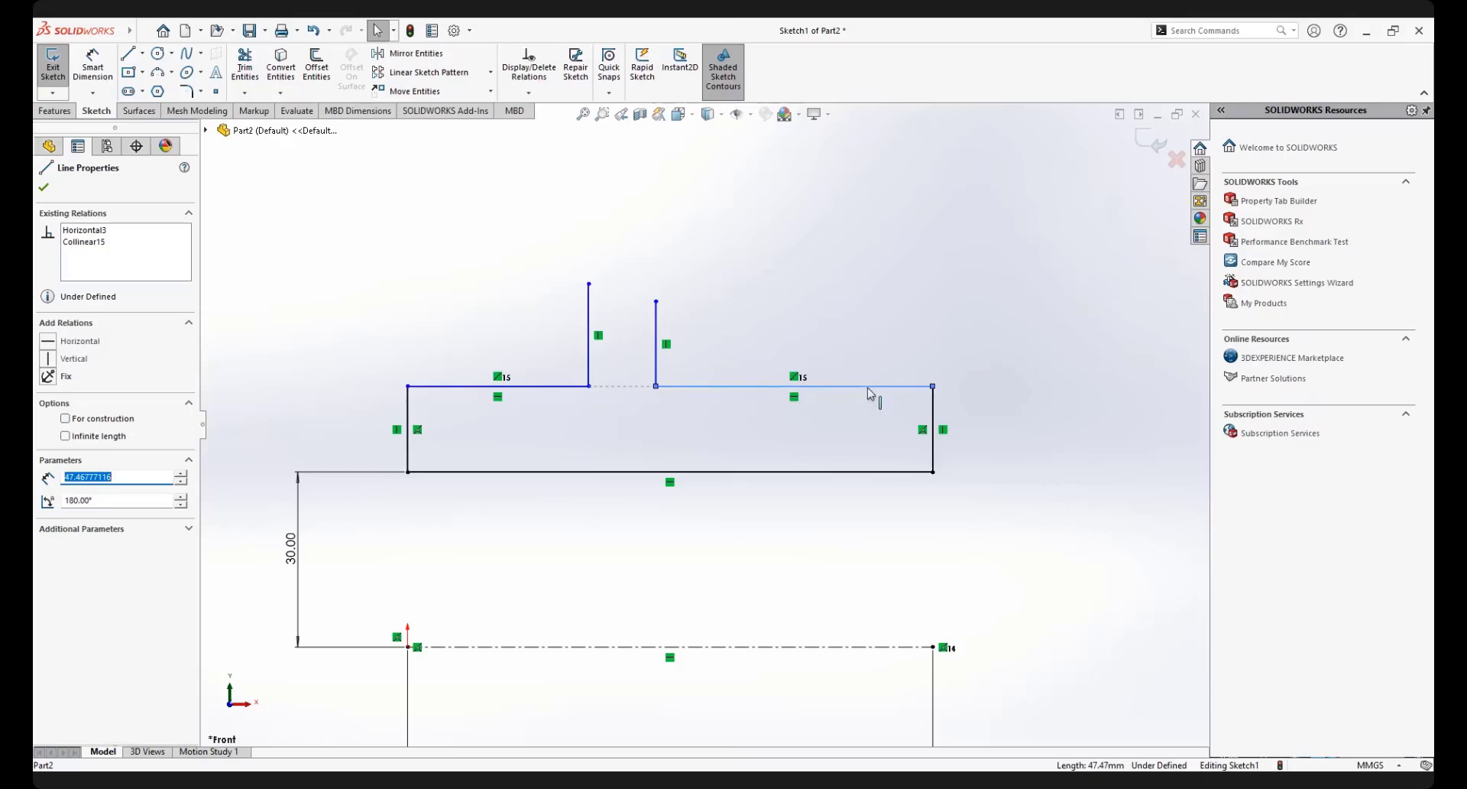
pyautogui.moveTo(868, 393)
pyautogui.mouseDown()
pyautogui.moveTo(875, 337)
pyautogui.moveTo(852, 426)
pyautogui.moveTo(857, 403)
pyautogui.mouseUp()
pyautogui.click(825, 271)
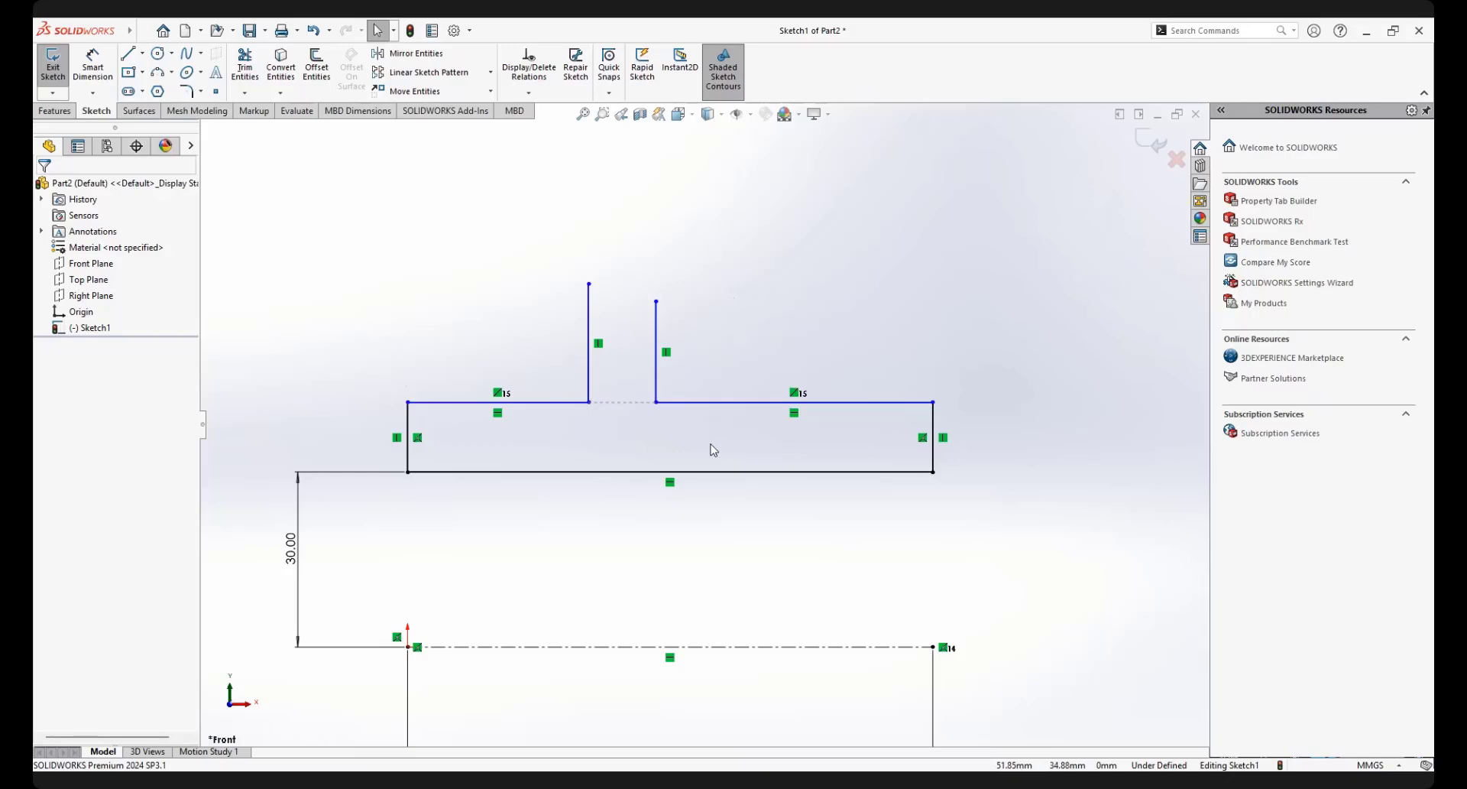
# Add an Equal relation between the profile's left and right upper horizontal lines
pyautogui.click(734, 403)
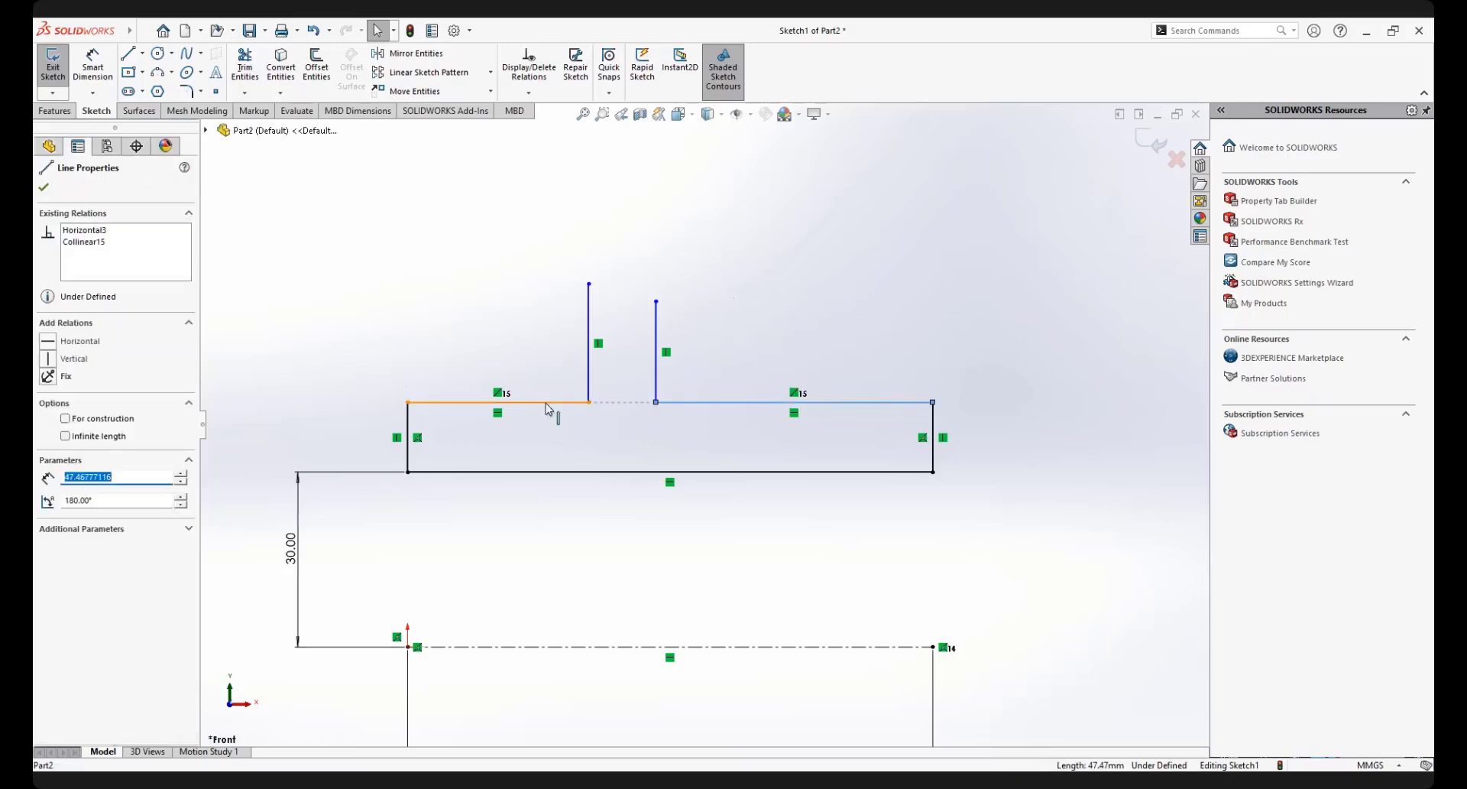
pyautogui.keyDown('ctrl'); pyautogui.click(552, 404); pyautogui.keyUp('ctrl')
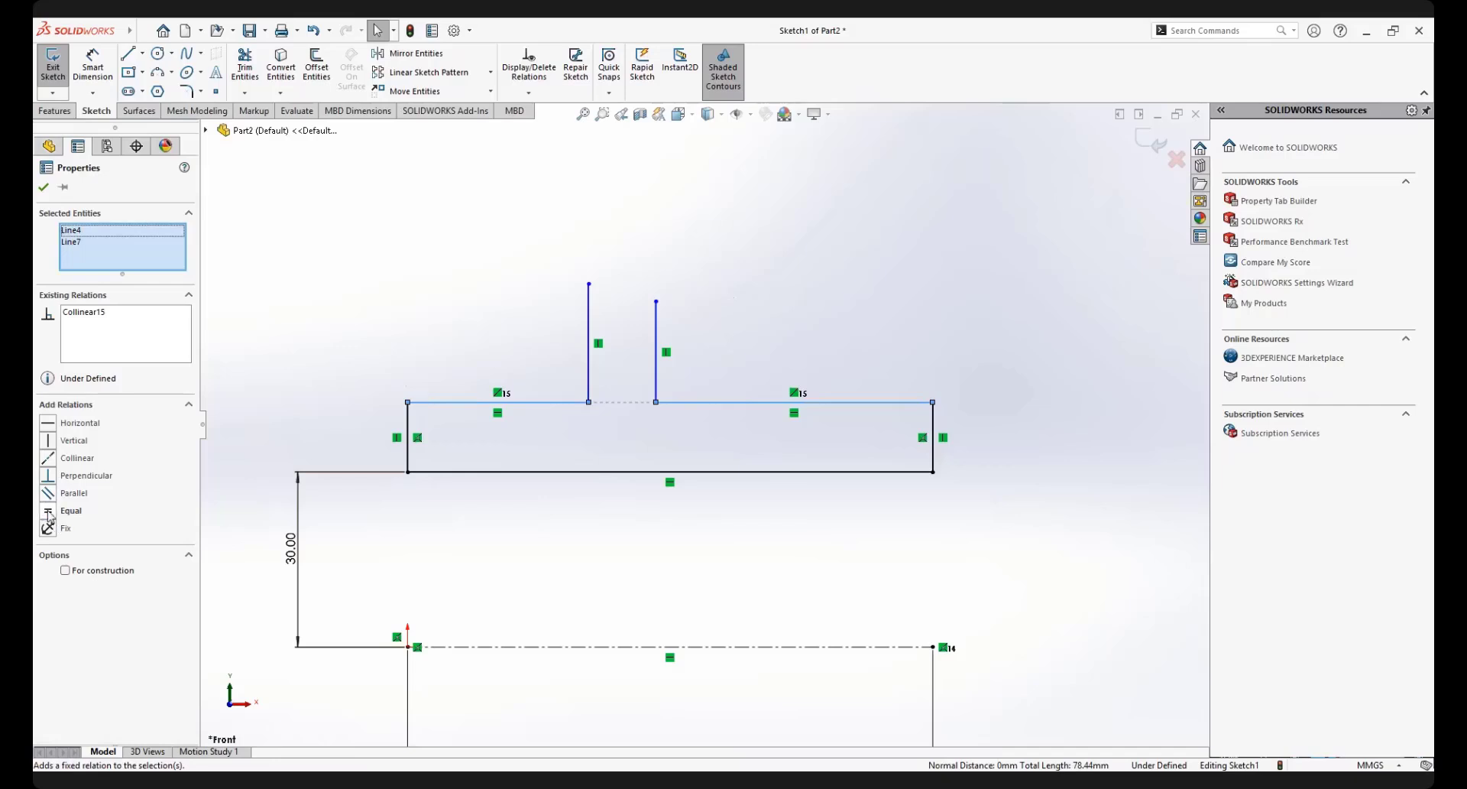
pyautogui.click(49, 517)
pyautogui.click(865, 295)
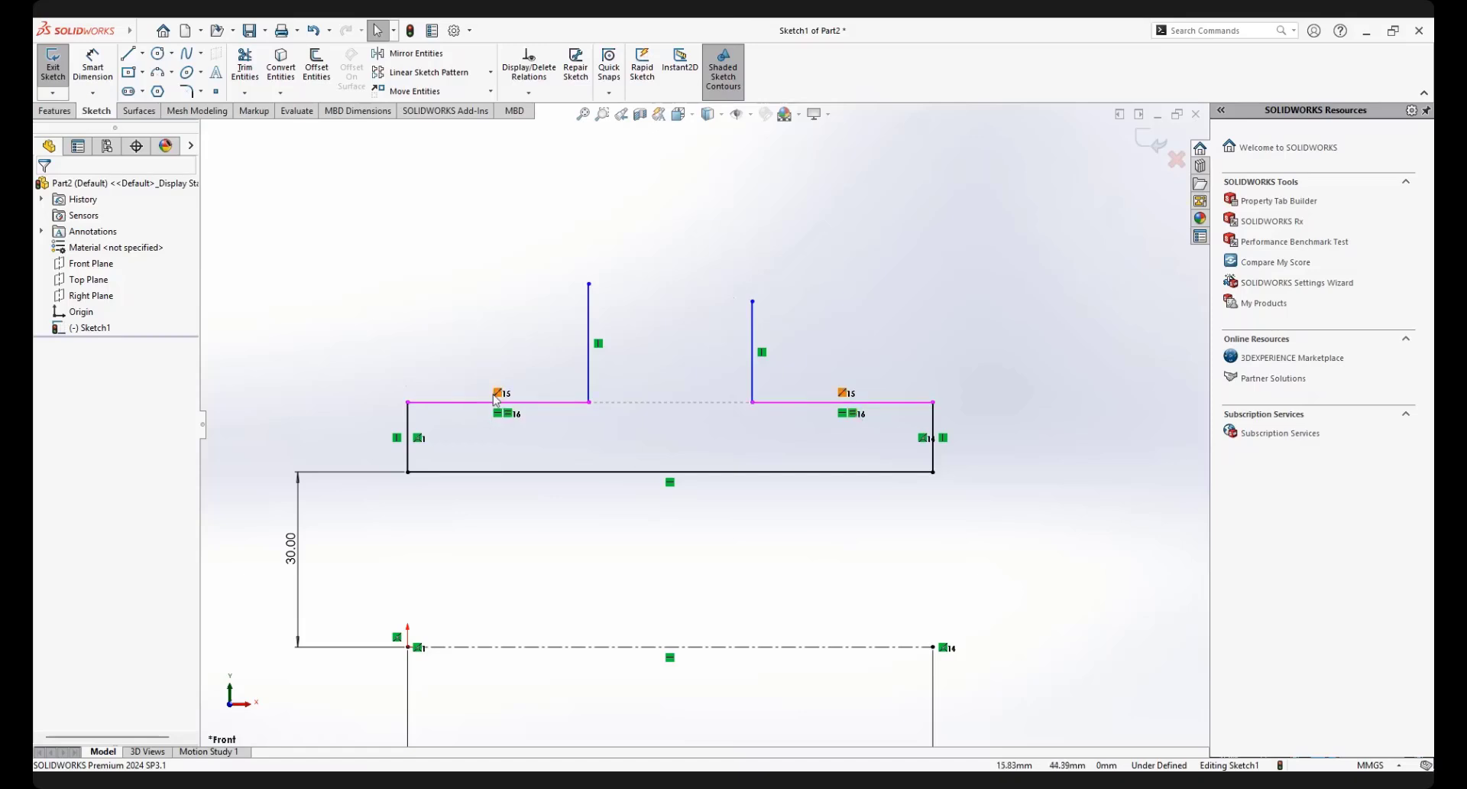
# Move the two vertical lines above the rectangular profile closer together, to about 11 mm apart
pyautogui.moveTo(719, 405)
pyautogui.mouseDown()
pyautogui.moveTo(690, 410)
pyautogui.moveTo(717, 410)
pyautogui.moveTo(704, 396)
pyautogui.mouseUp()
pyautogui.click(723, 433)
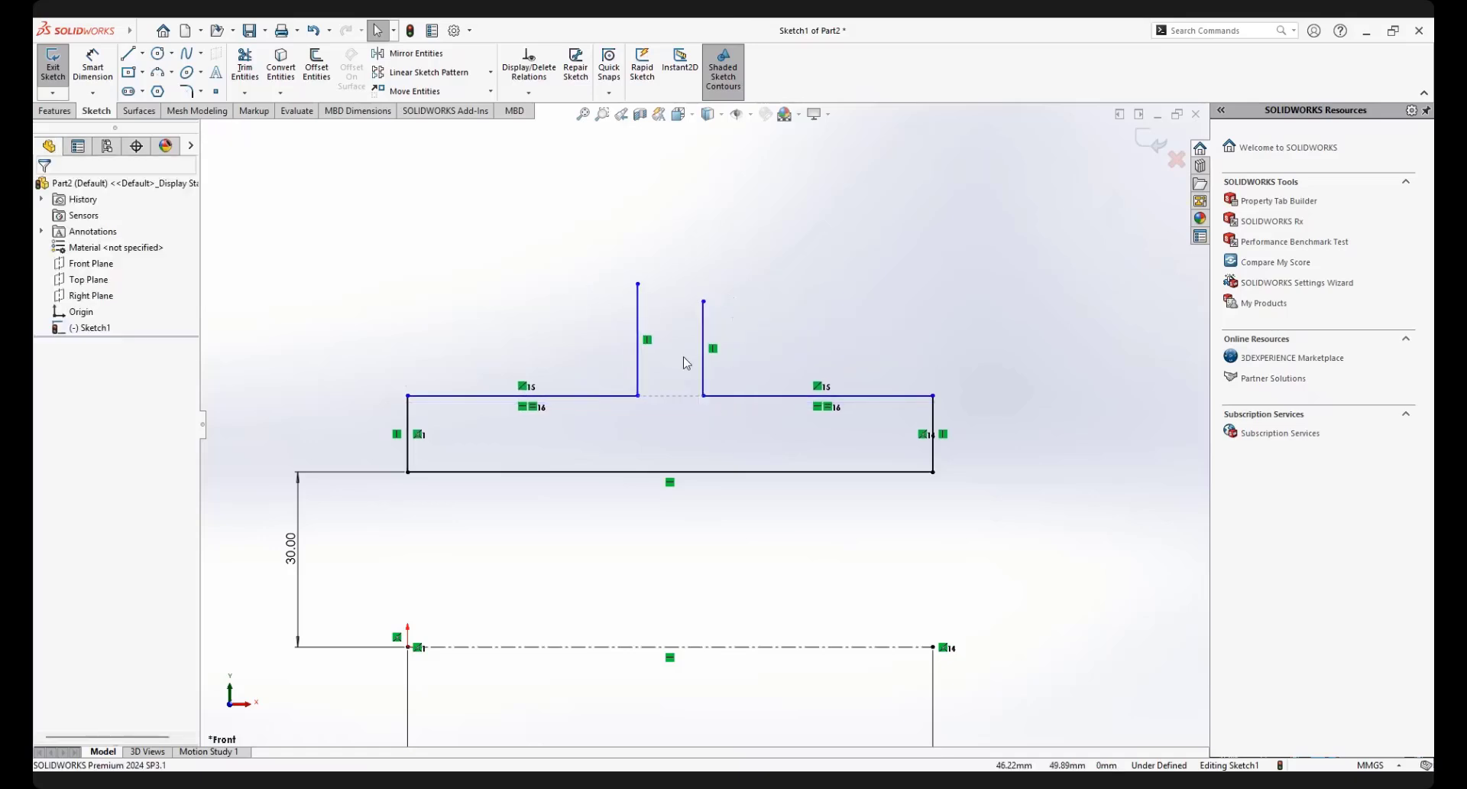
# Try a coincident relation between the upper endpoints of the two vertical lines and undo it
pyautogui.scroll(3, 687, 363)
pyautogui.scroll(-4, 692, 361)
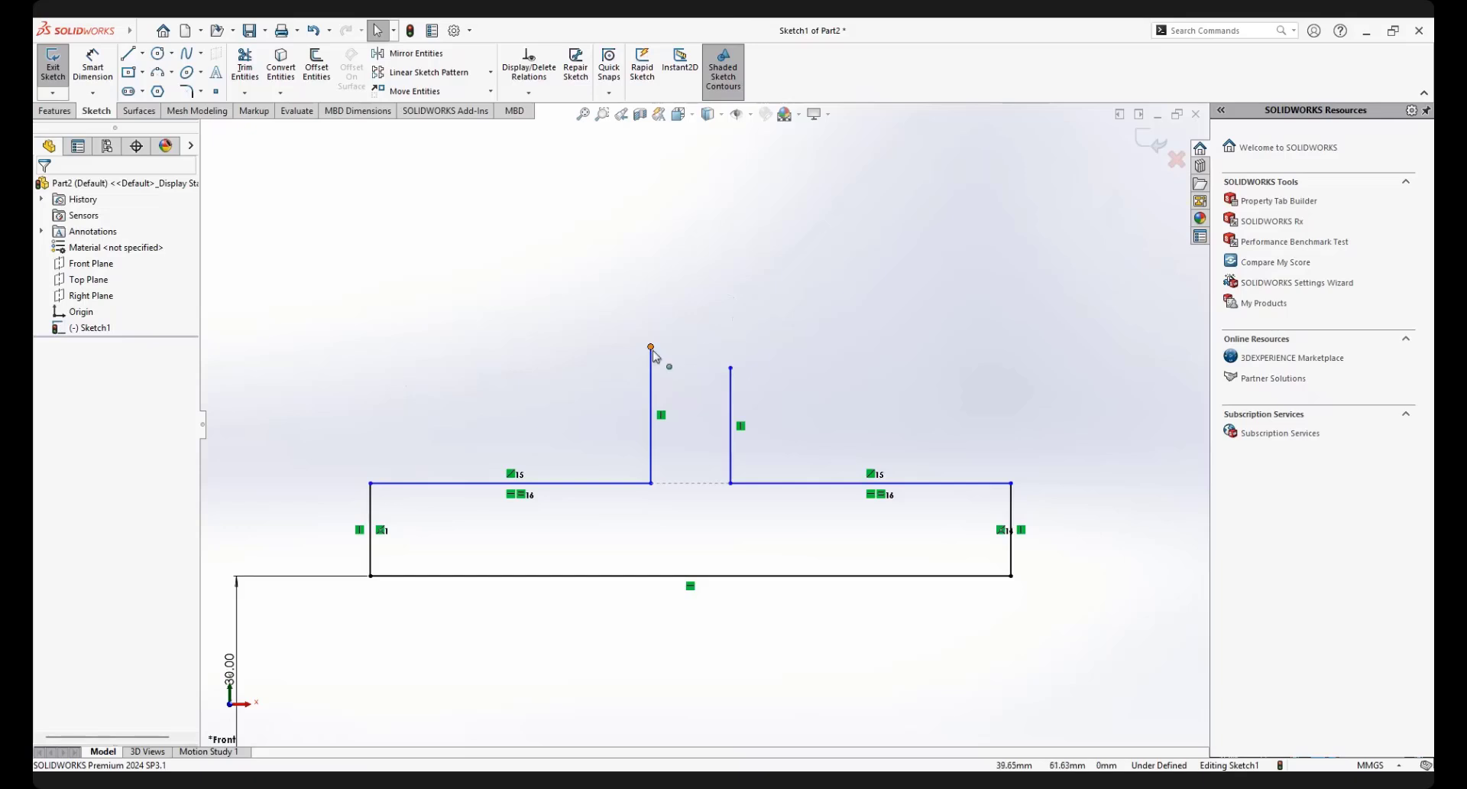
pyautogui.click(731, 369)
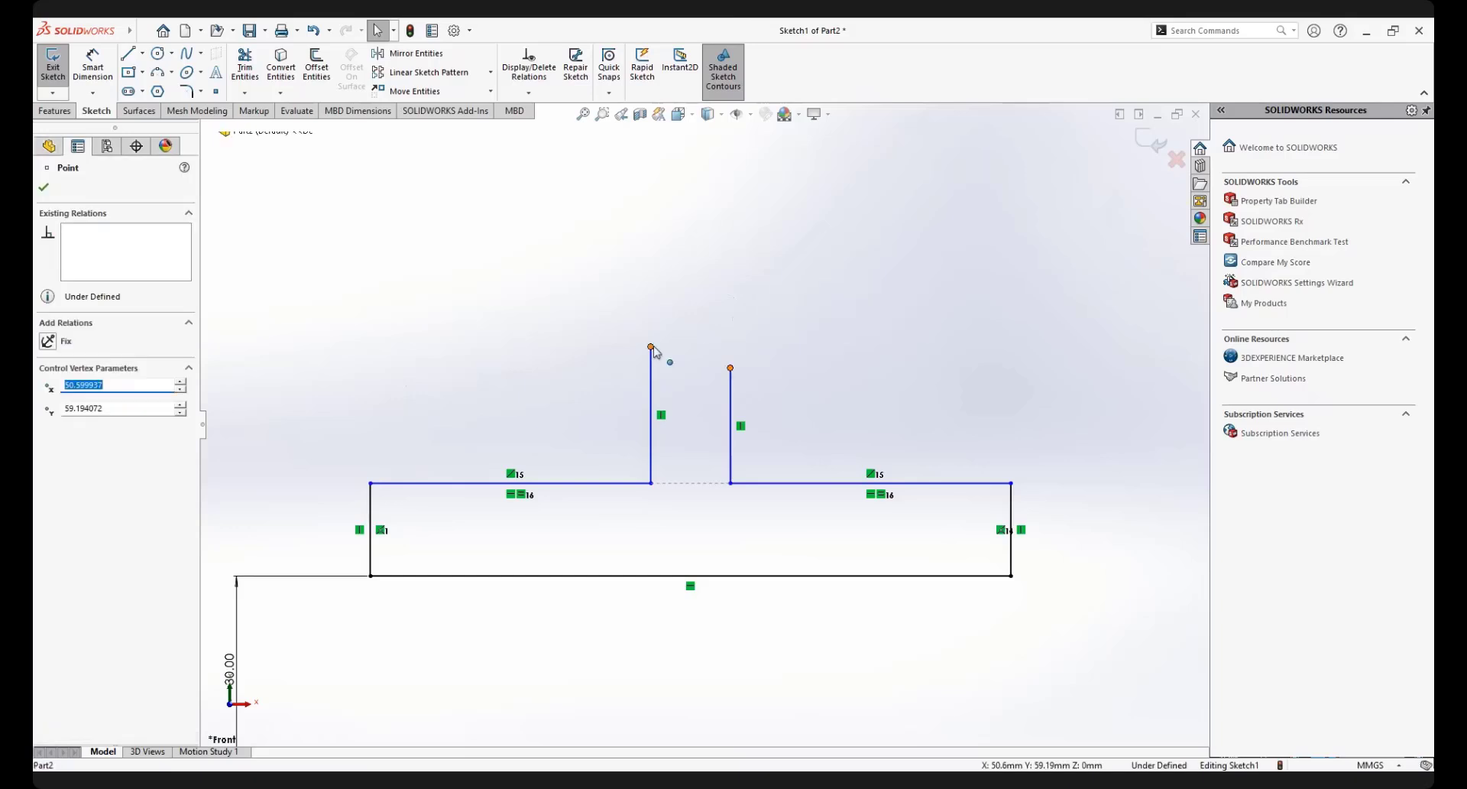
pyautogui.keyDown('ctrl'); pyautogui.click(652, 348); pyautogui.keyUp('ctrl')
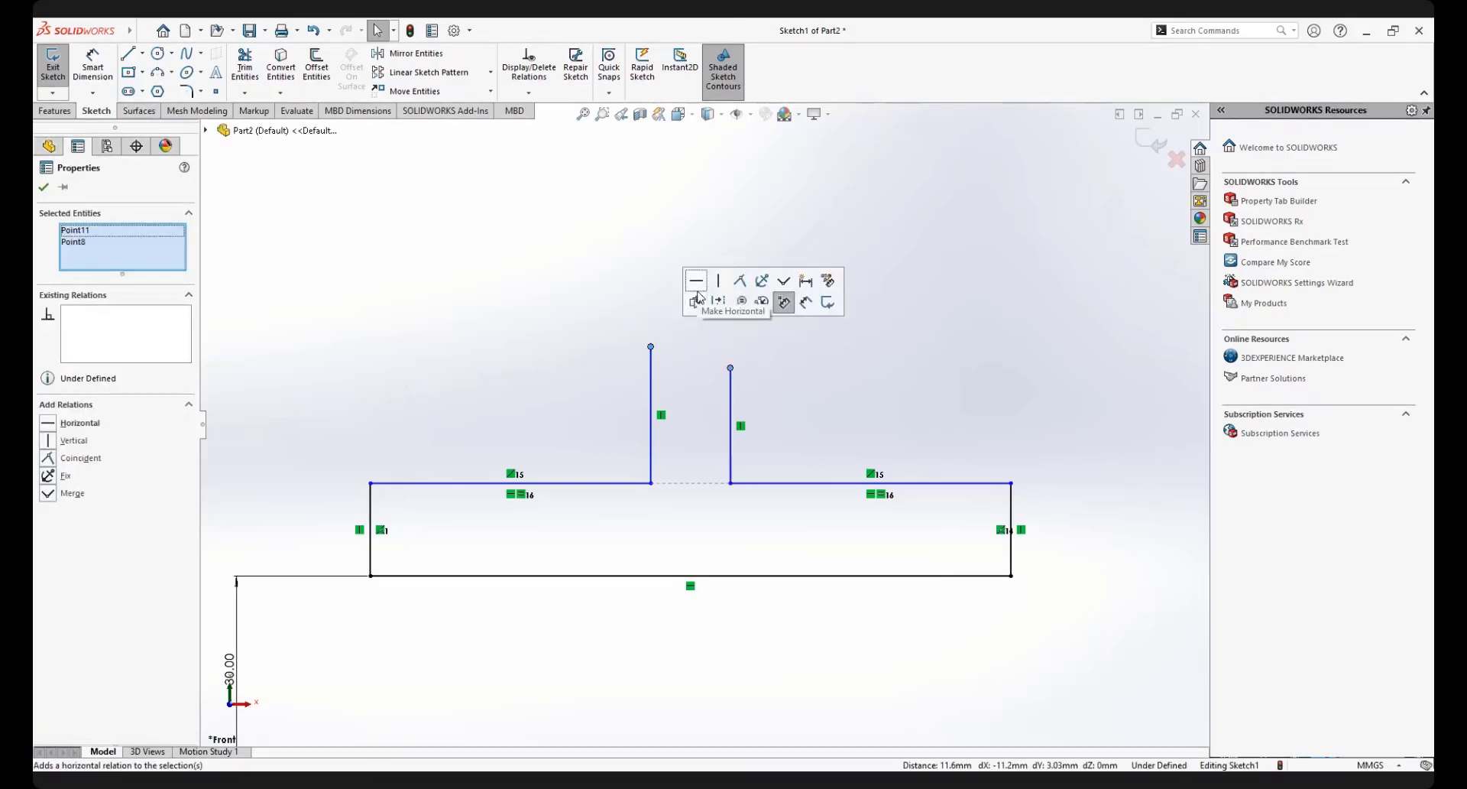
pyautogui.click(738, 282)
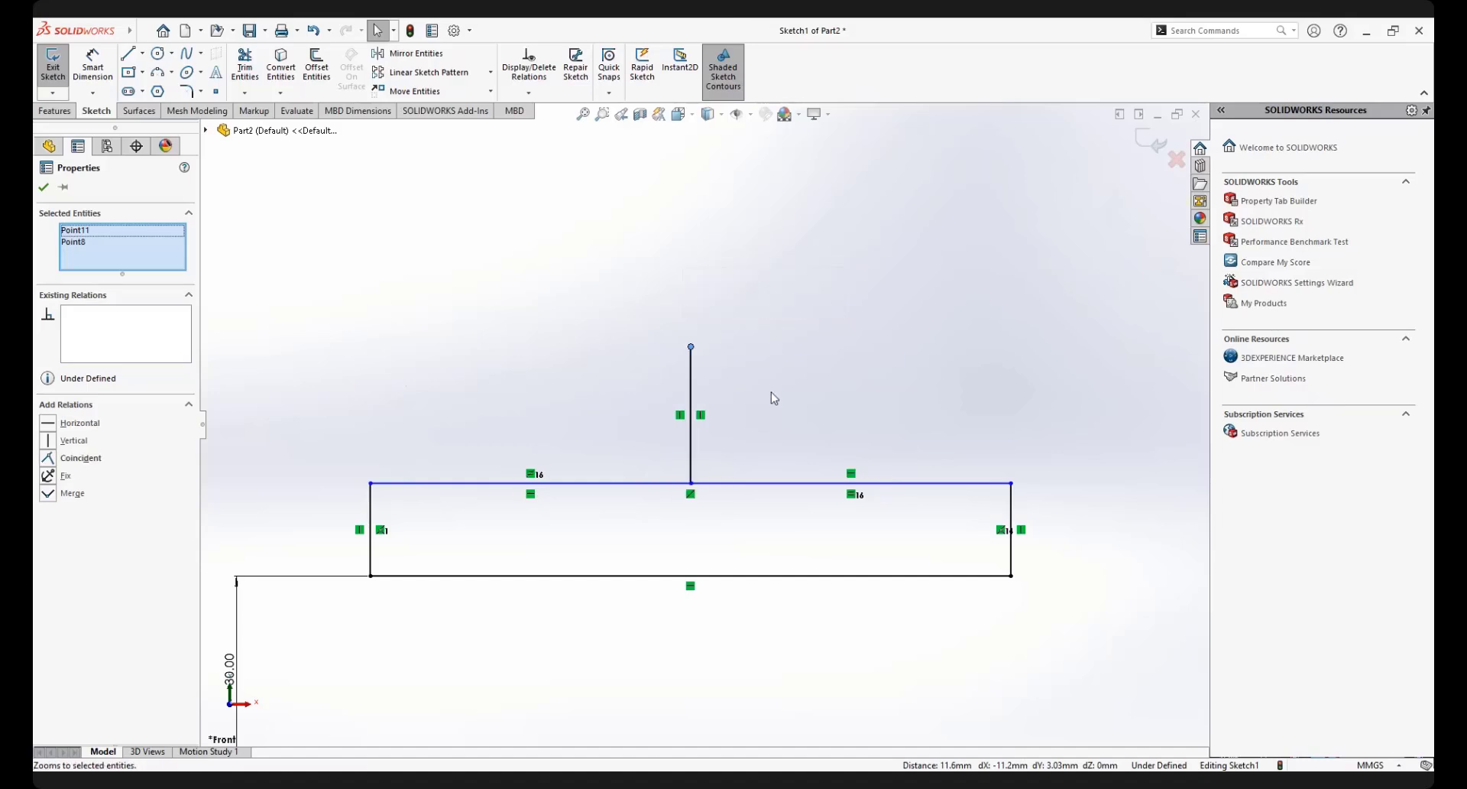
pyautogui.hotkey('ctrl', 'z')
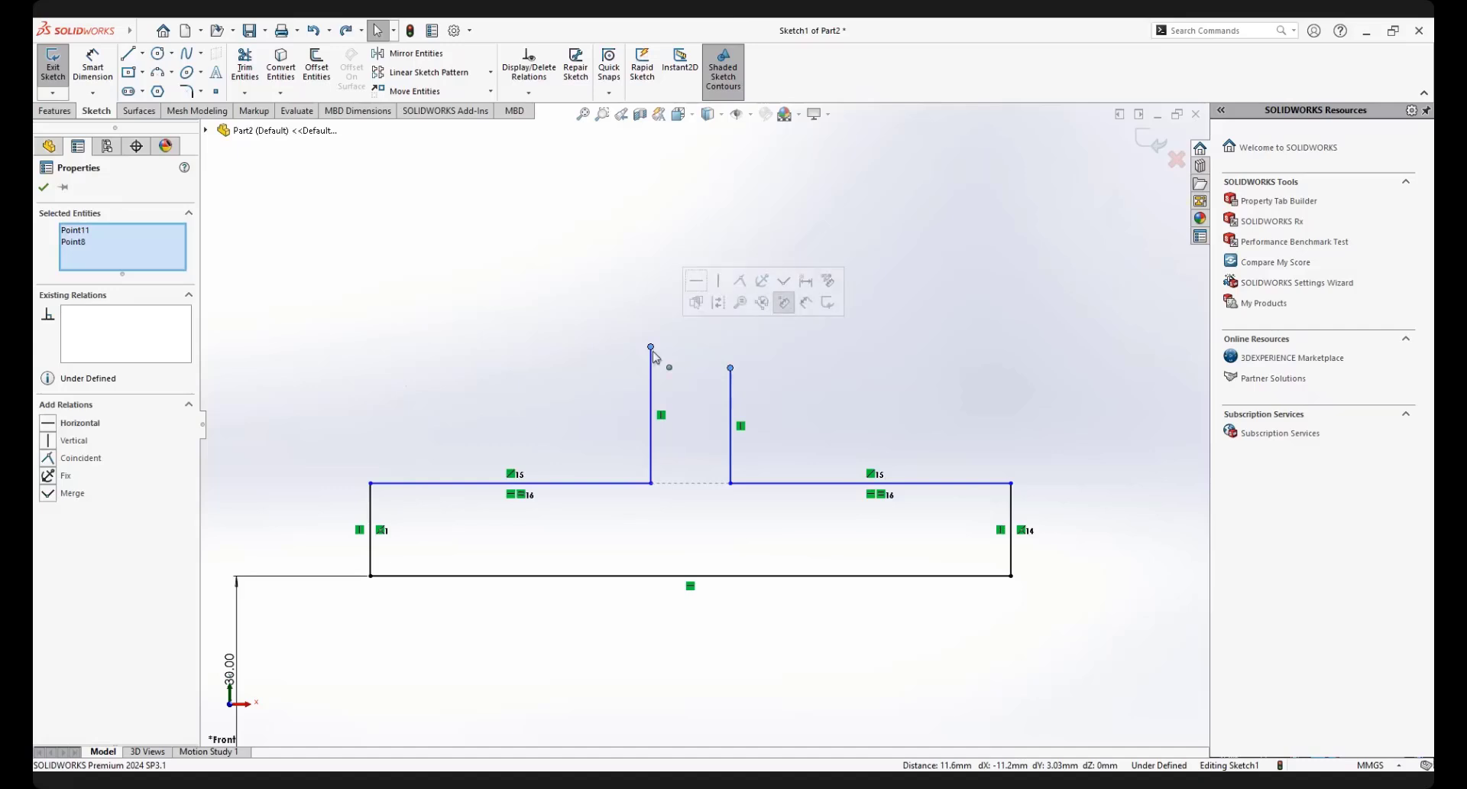
pyautogui.click(803, 374)
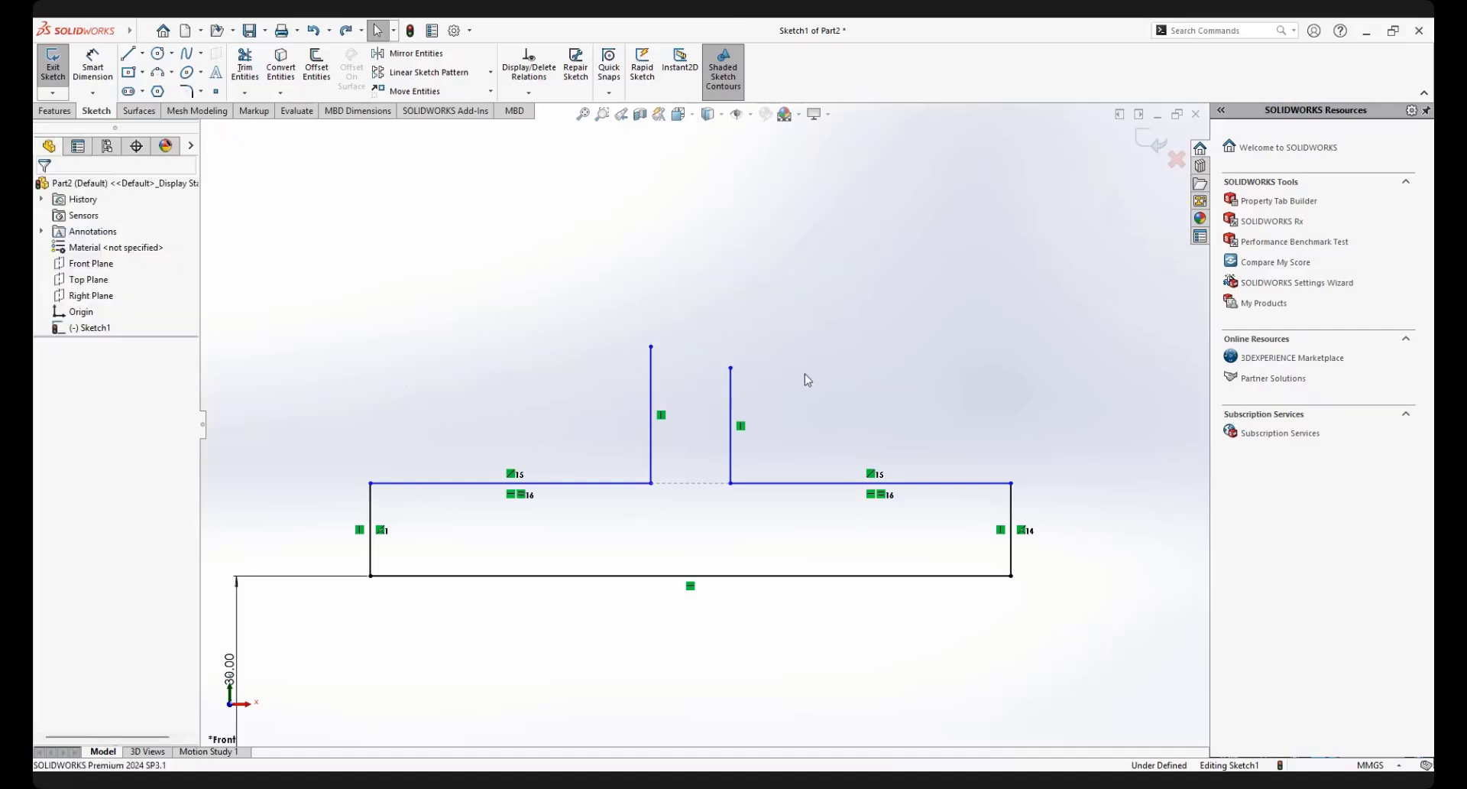
# Add a horizontal relation between the upper endpoints of the two vertical lines
pyautogui.click(731, 369)
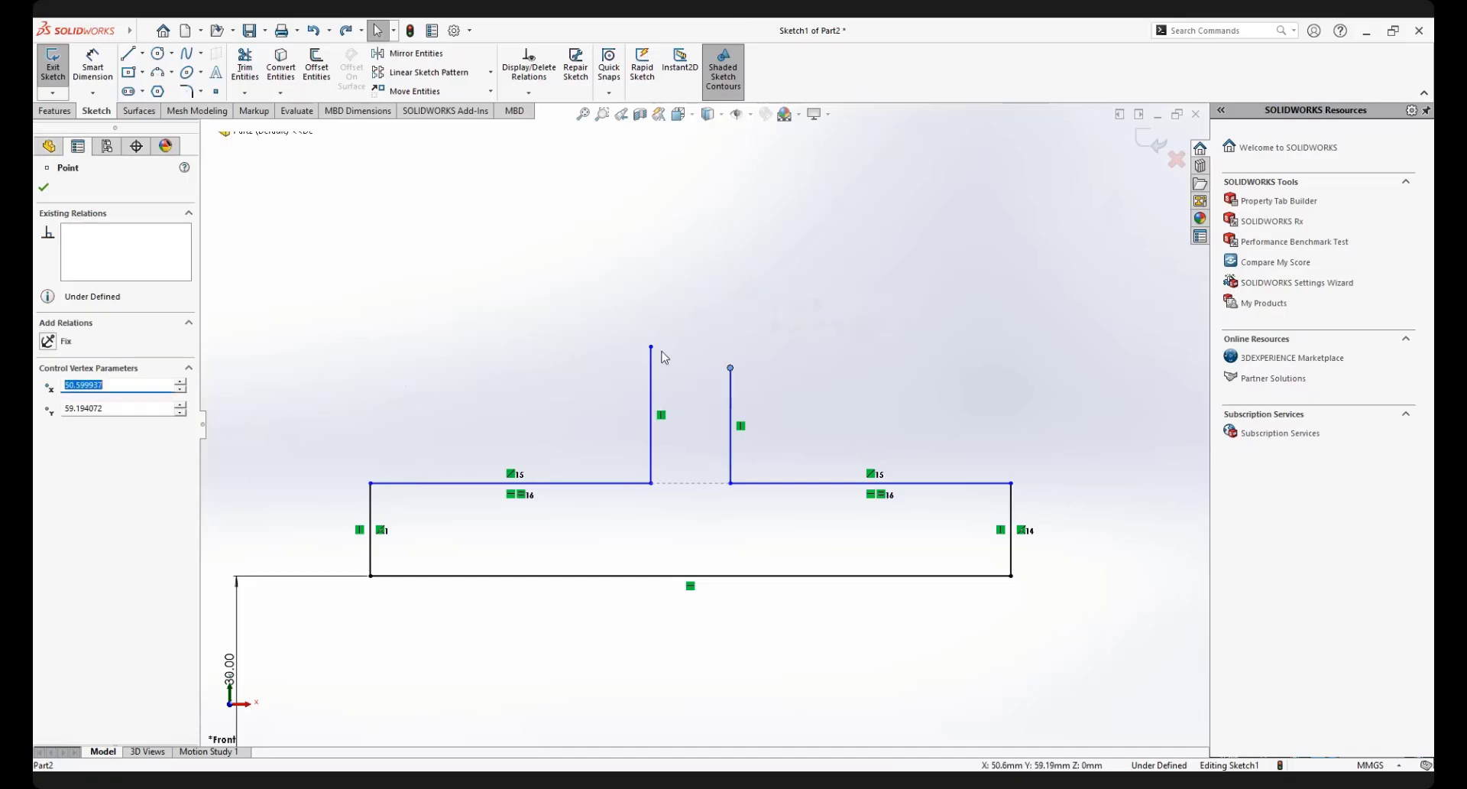
pyautogui.keyDown('ctrl'); pyautogui.click(651, 348); pyautogui.keyUp('ctrl')
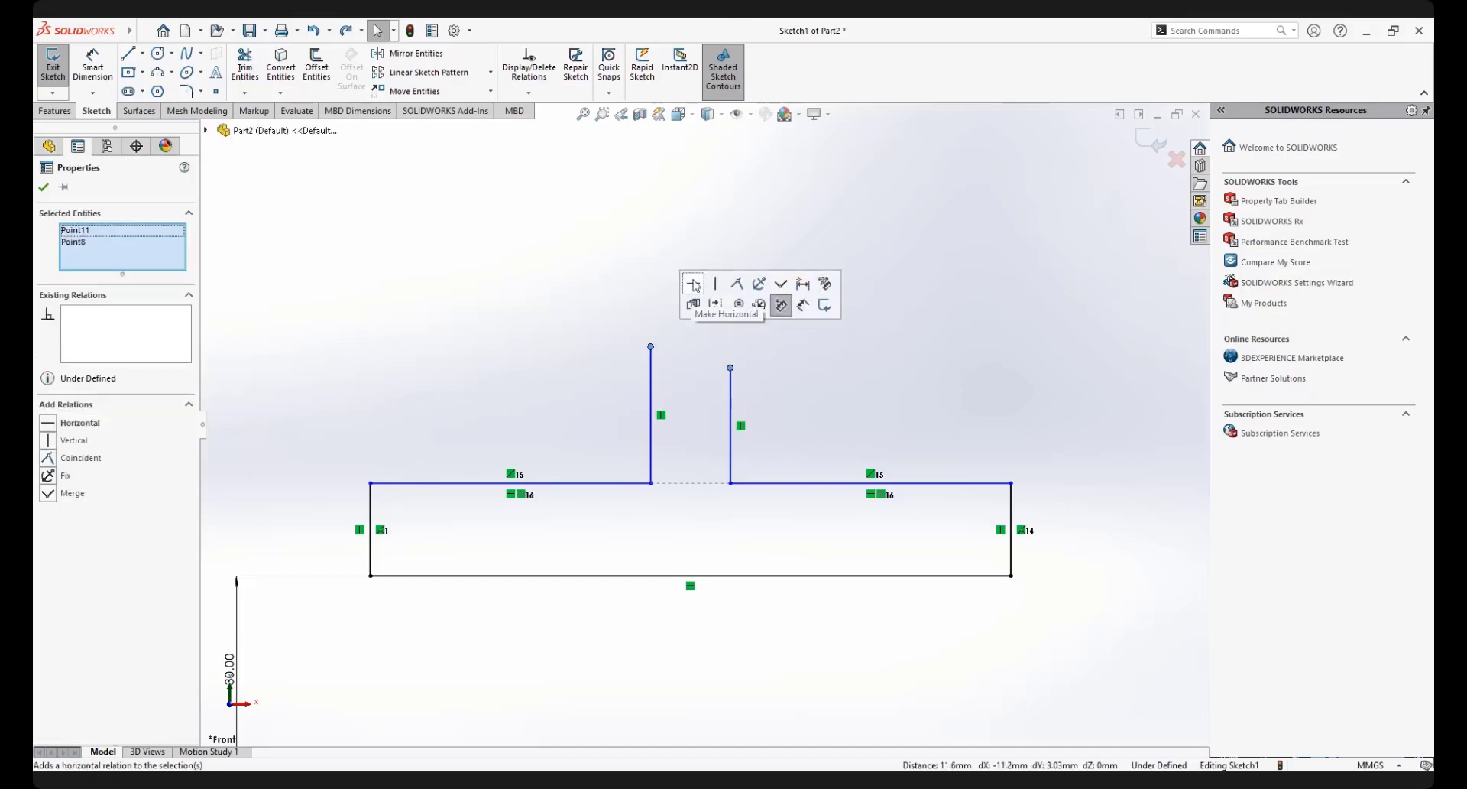
pyautogui.click(693, 284)
pyautogui.click(855, 344)
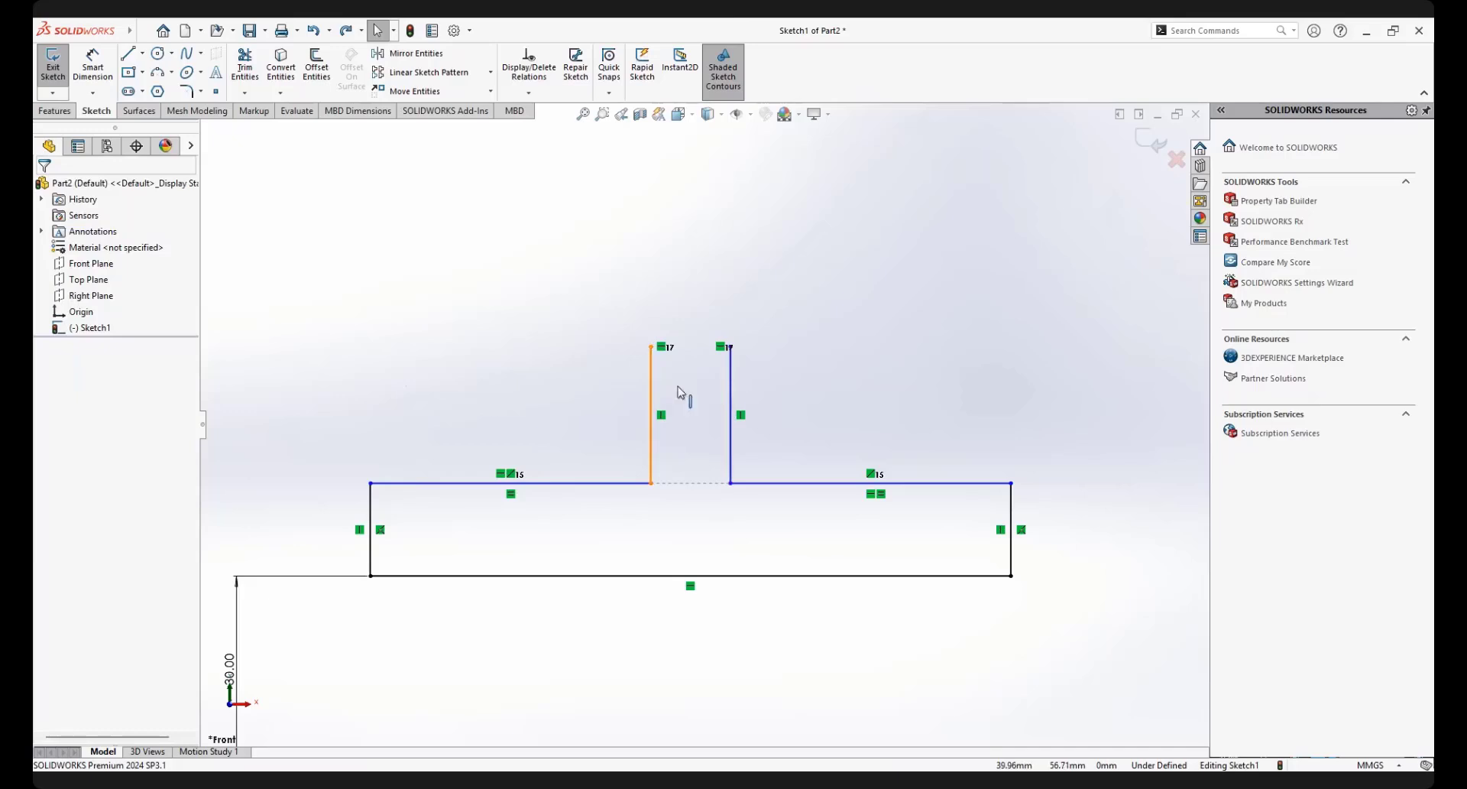
# Move the linked upper endpoints of the vertical lines to about 64 mm above the centerline
pyautogui.moveTo(730, 346); pyautogui.dragTo(737, 314)
pyautogui.click(862, 404)
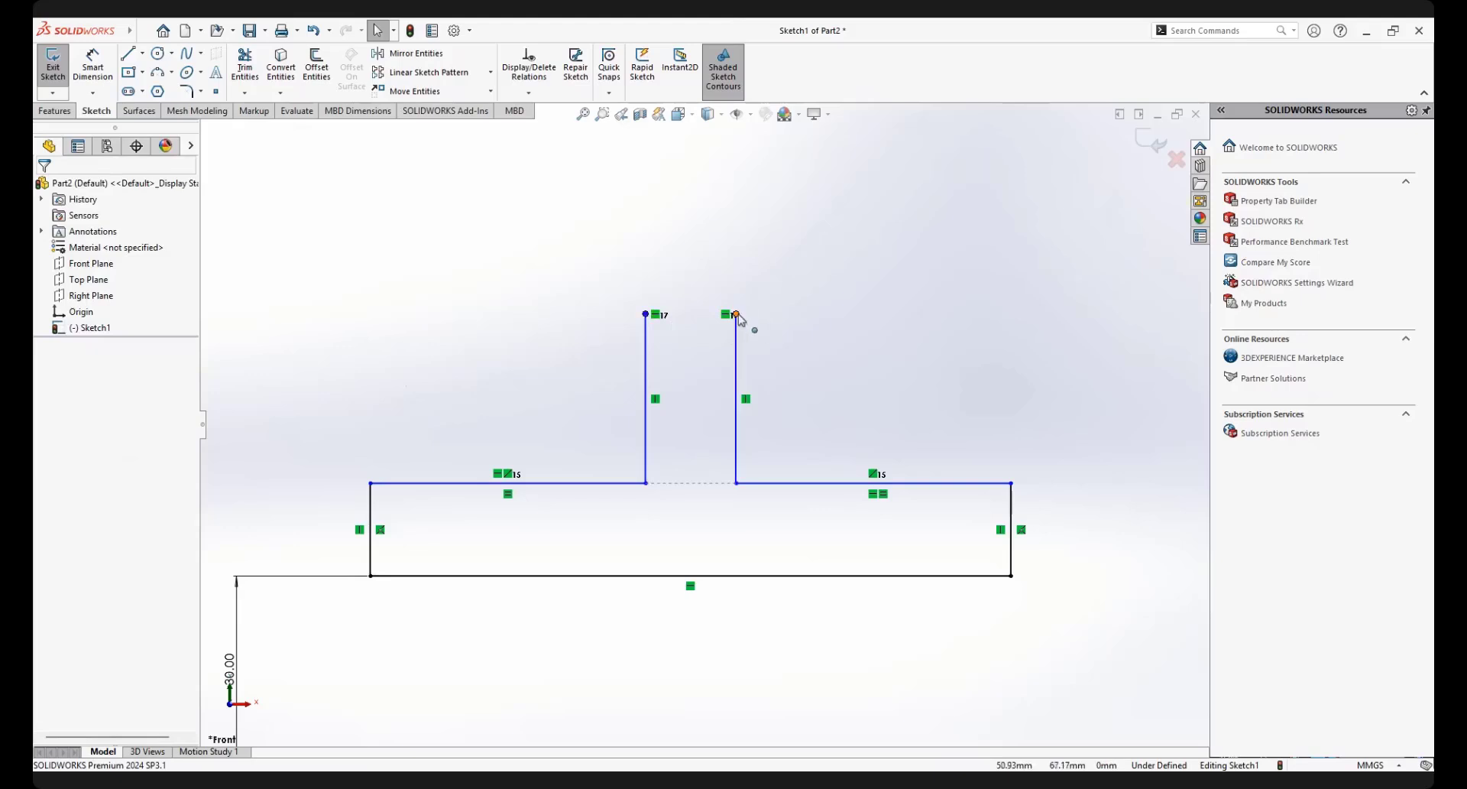
pyautogui.moveTo(737, 314)
pyautogui.mouseDown()
pyautogui.moveTo(738, 345)
pyautogui.moveTo(737, 332)
pyautogui.mouseUp()
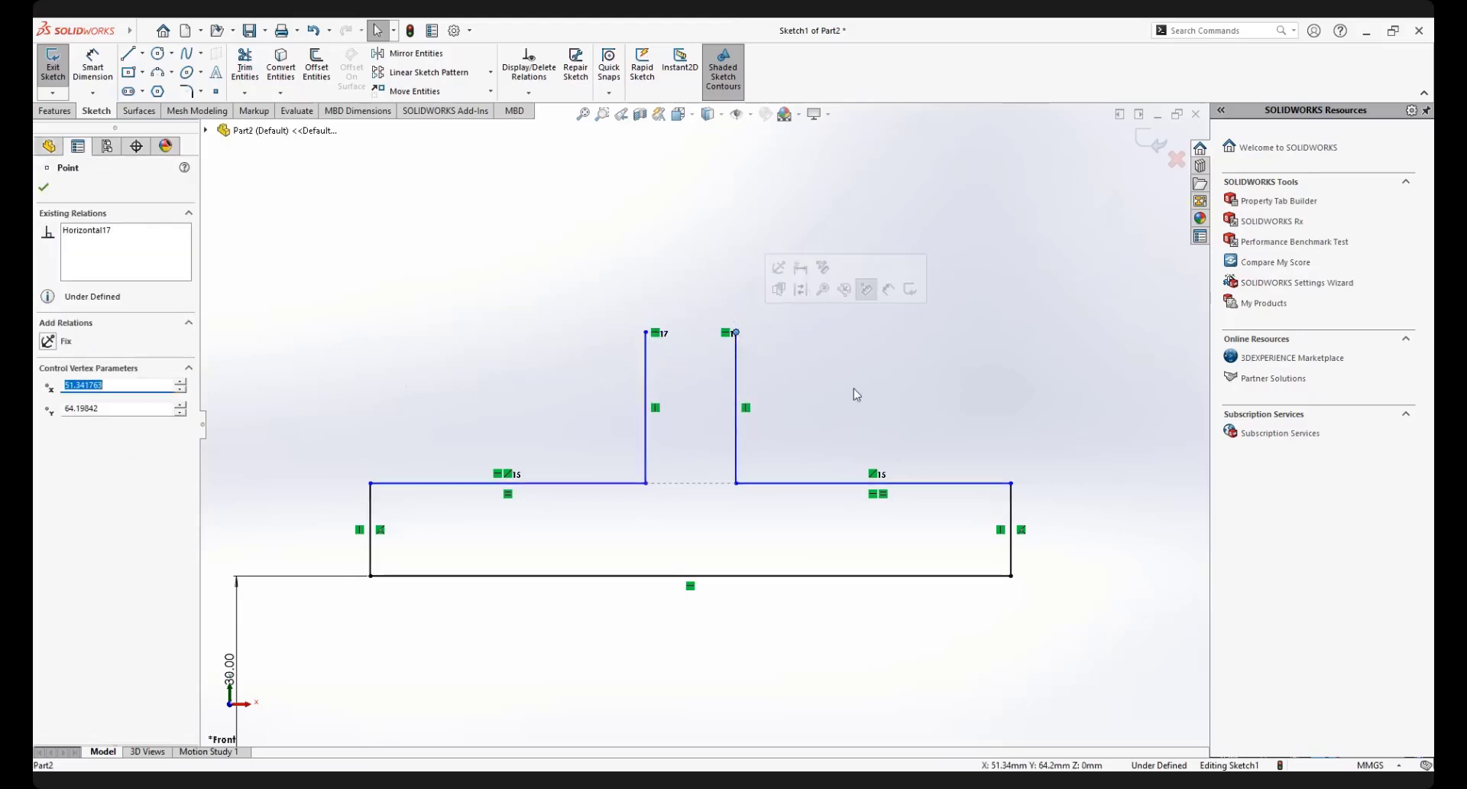
pyautogui.click(856, 394)
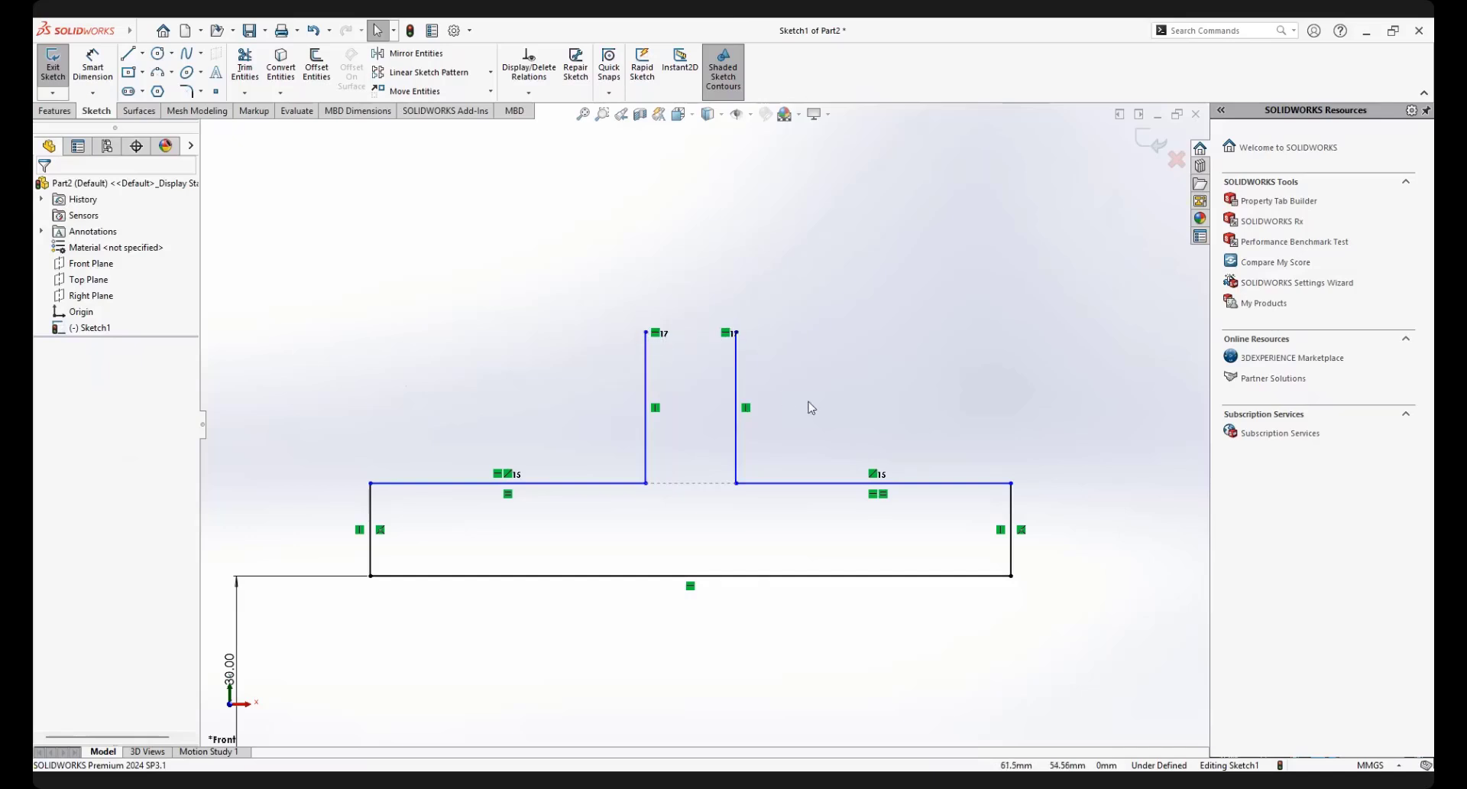
# Dimension the short vertical edge at the right end of the horizontal profile as 7.5 mm
pyautogui.scroll(-1, 802, 433)
pyautogui.scroll(4, 803, 432)
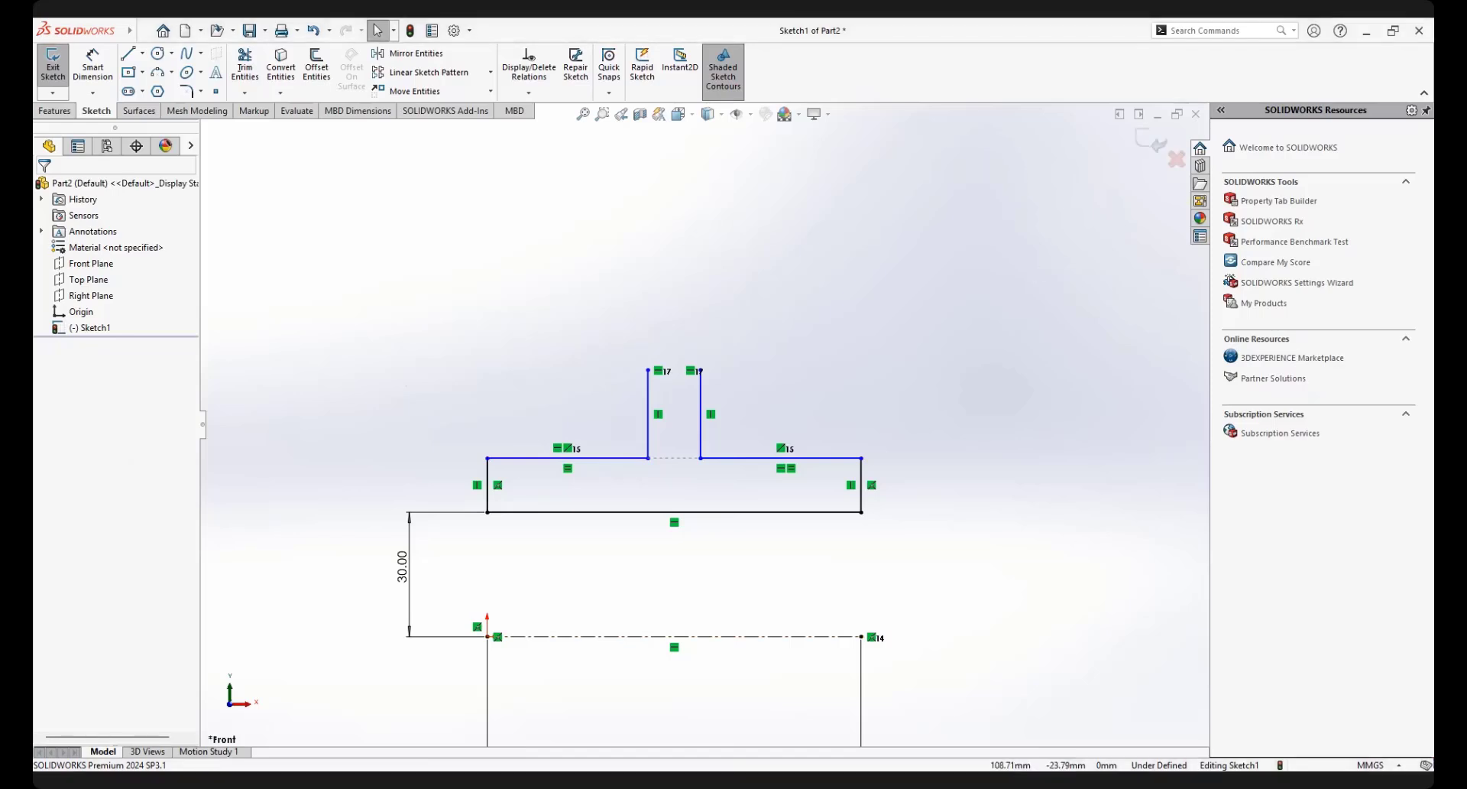
pyautogui.rightClick(840, 321)
pyautogui.click(984, 297)
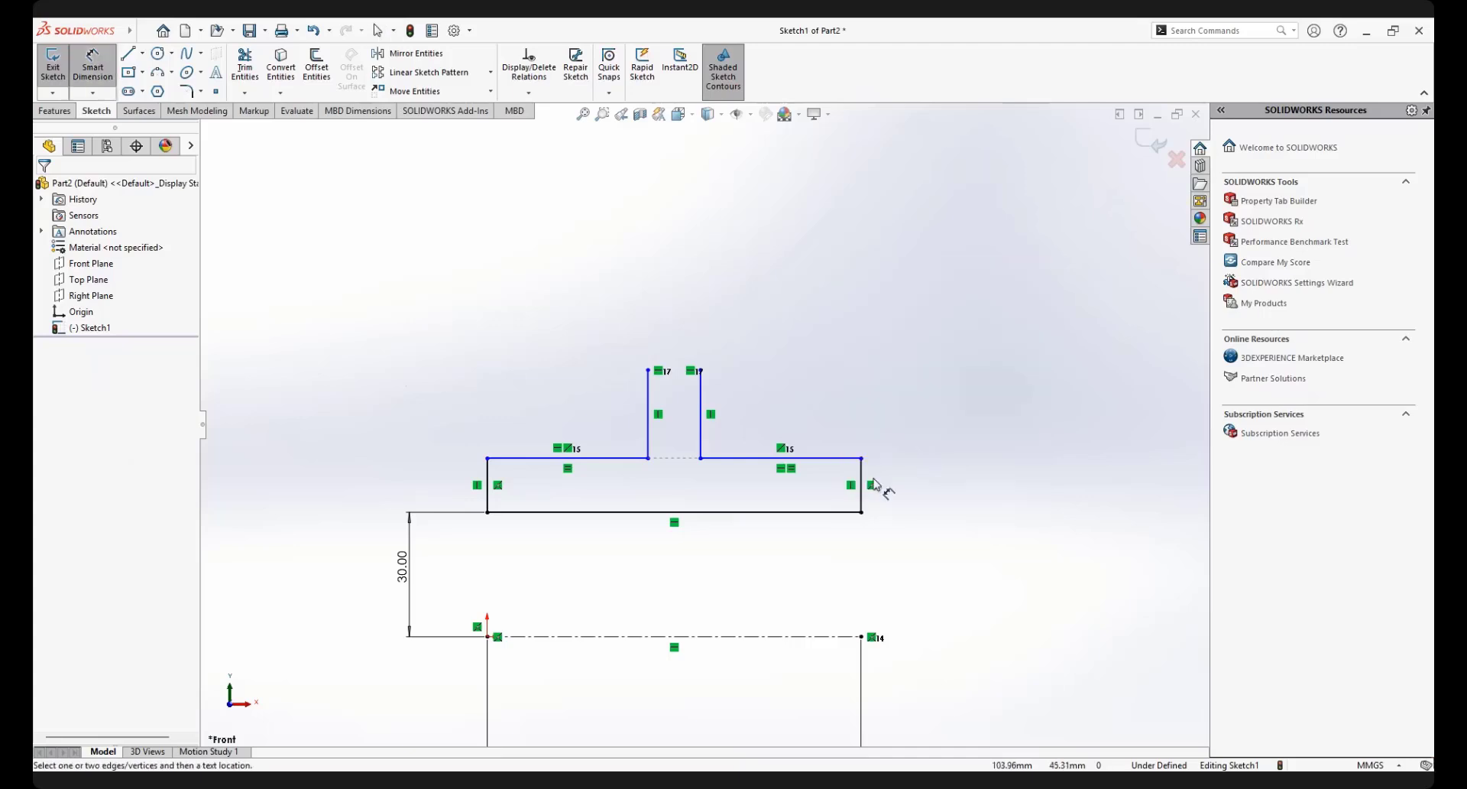
pyautogui.click(862, 484)
pyautogui.click(921, 493)
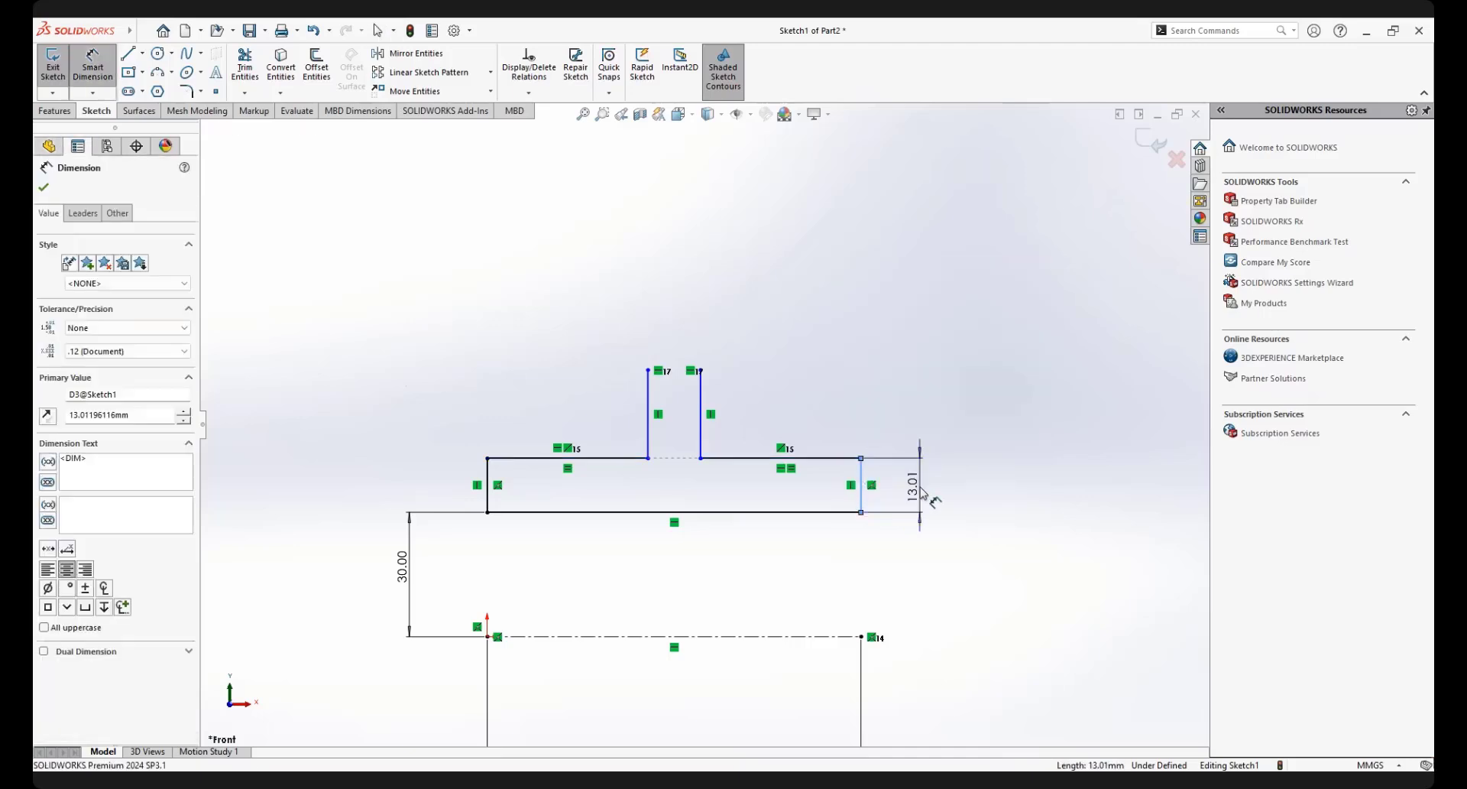
pyautogui.write('7.5')
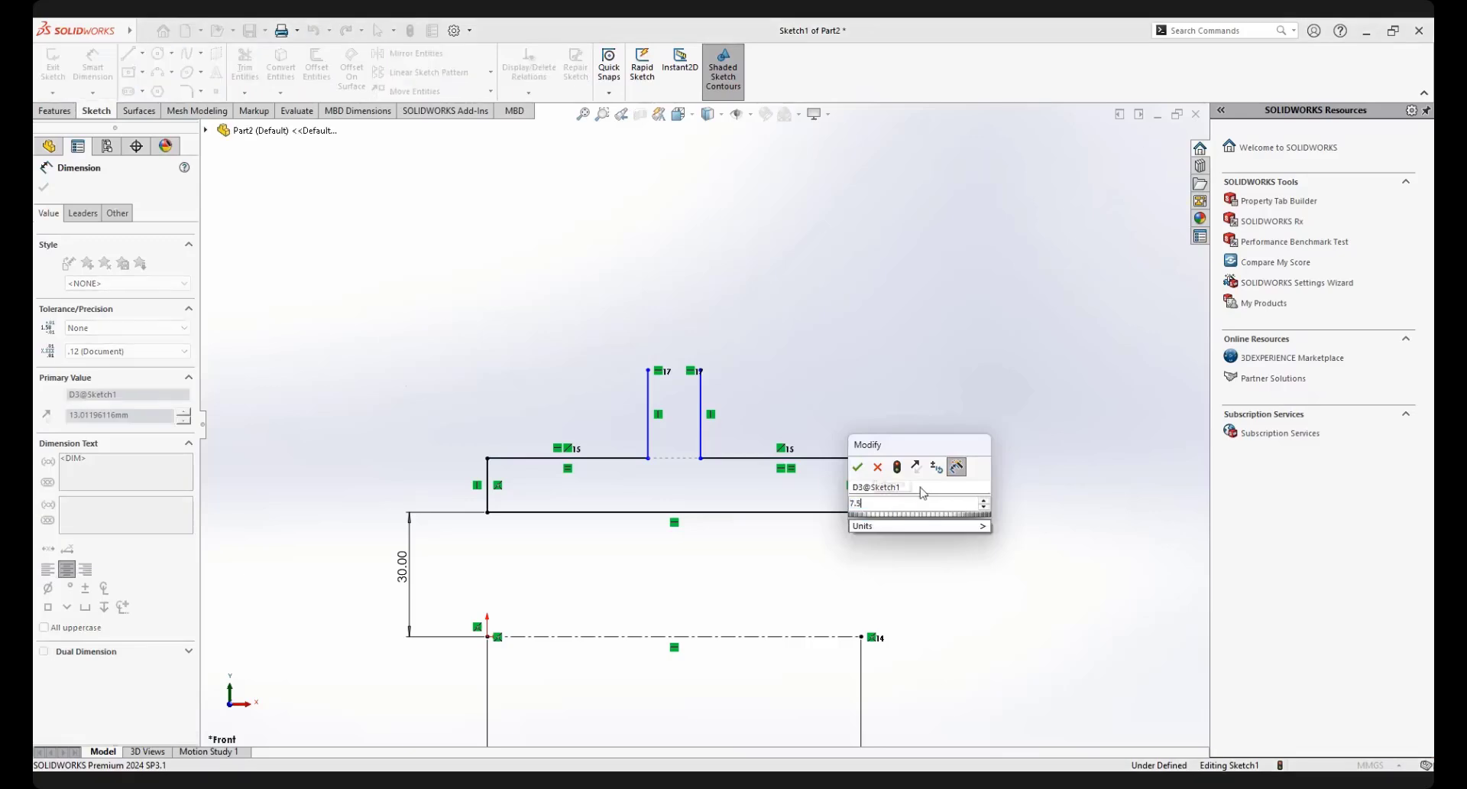
pyautogui.press('Escape')
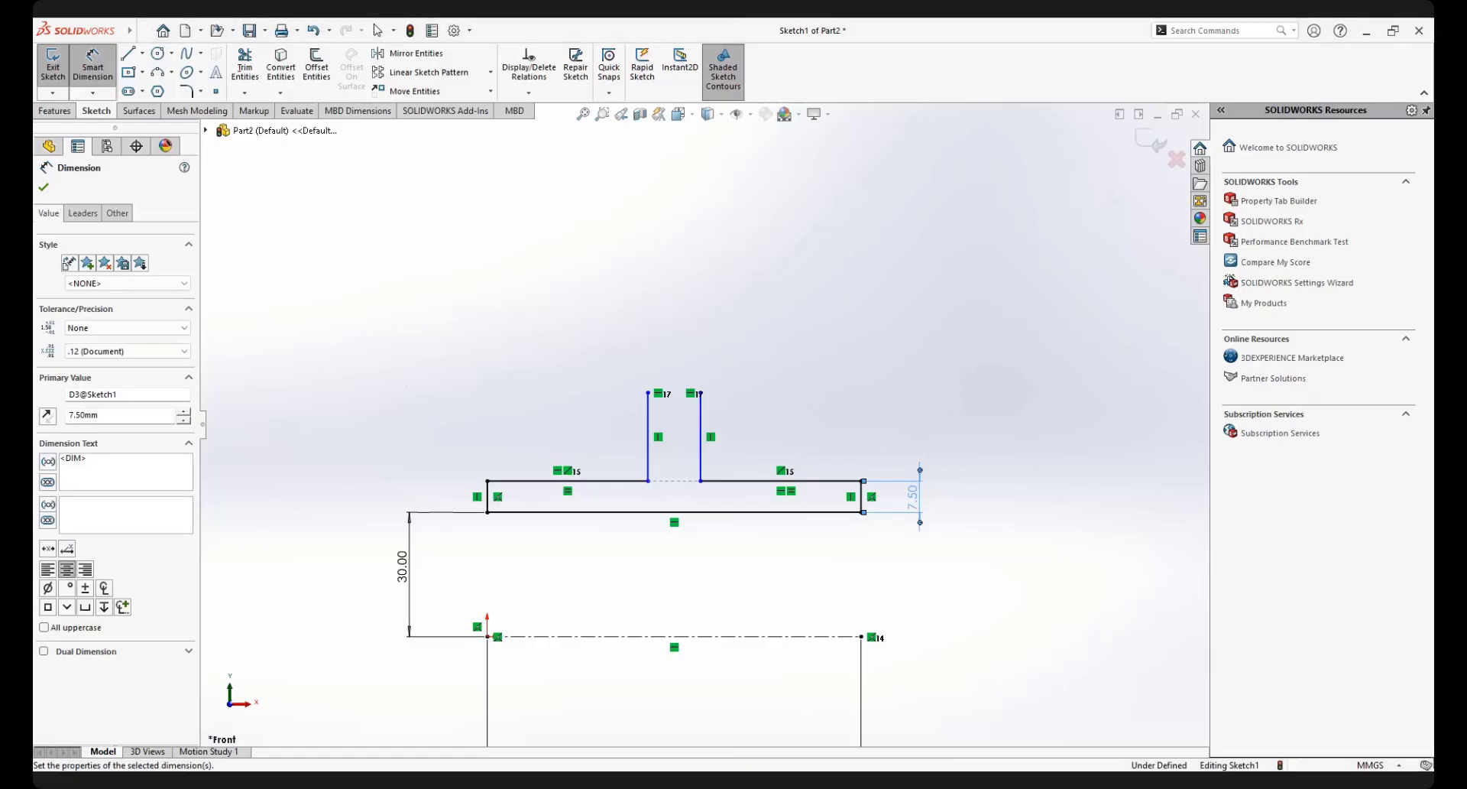
# Dimension the spacing between the two upper vertical lines as 15 mm
pyautogui.scroll(-4, 650, 436)
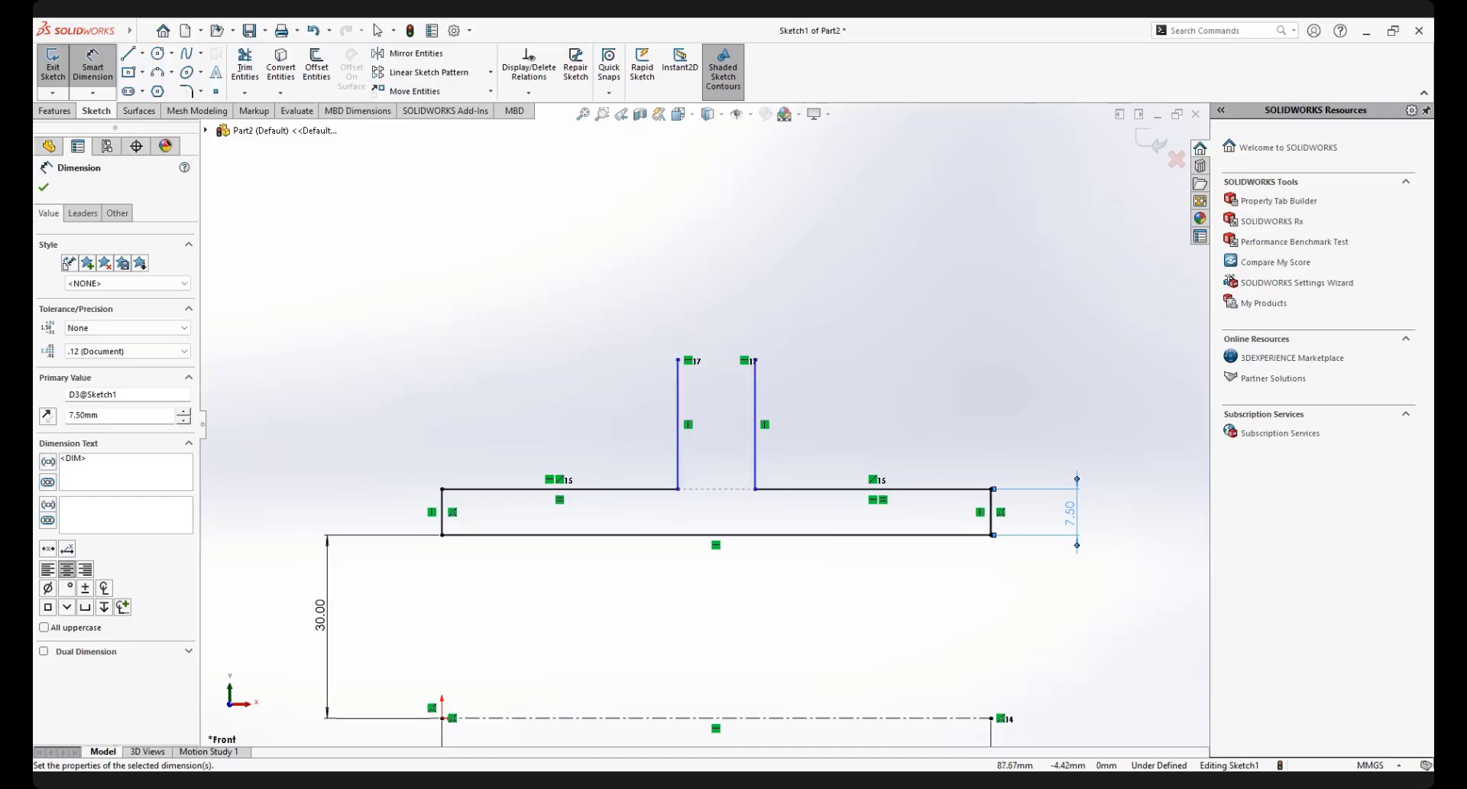
pyautogui.click(677, 409)
pyautogui.click(756, 417)
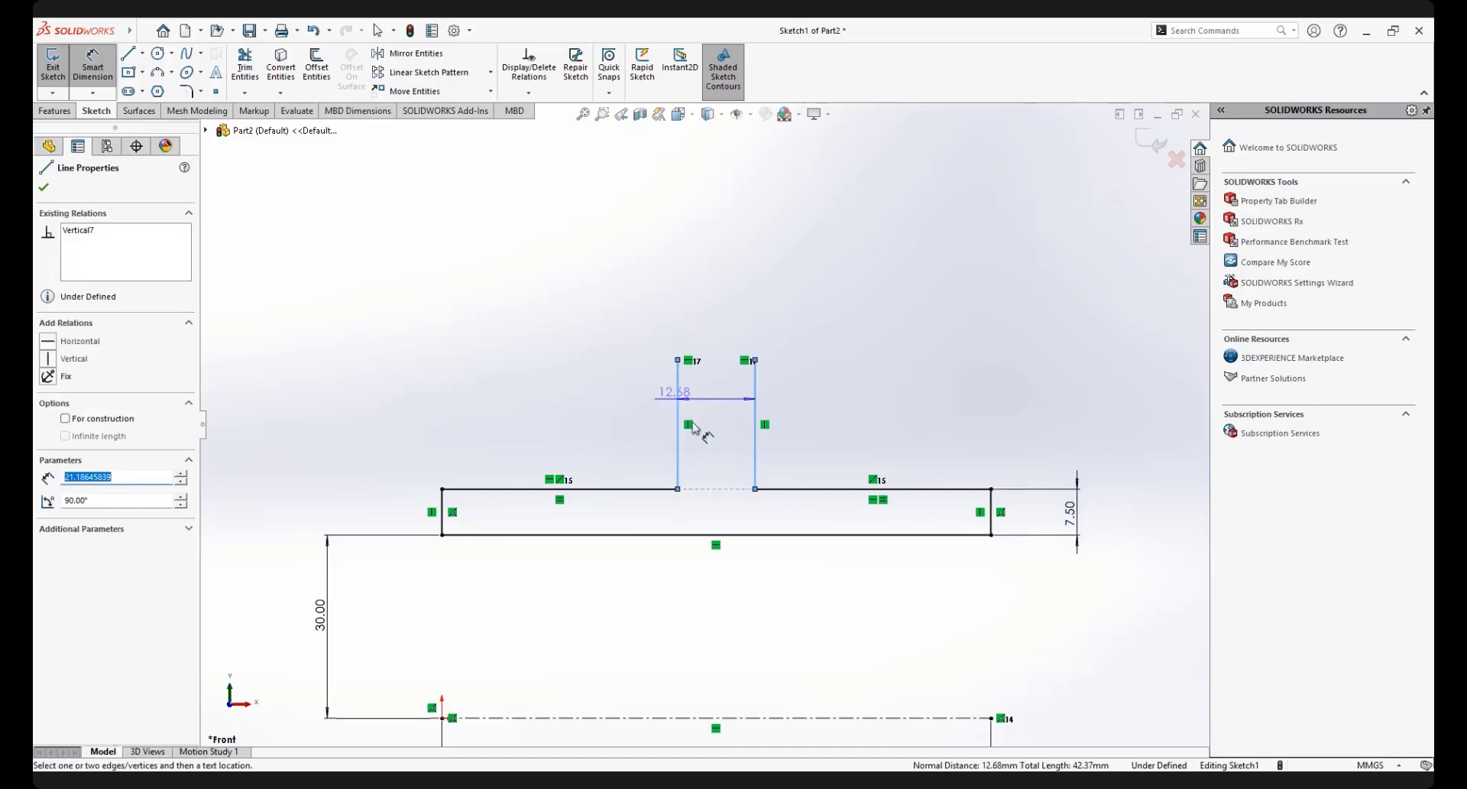
pyautogui.click(721, 468)
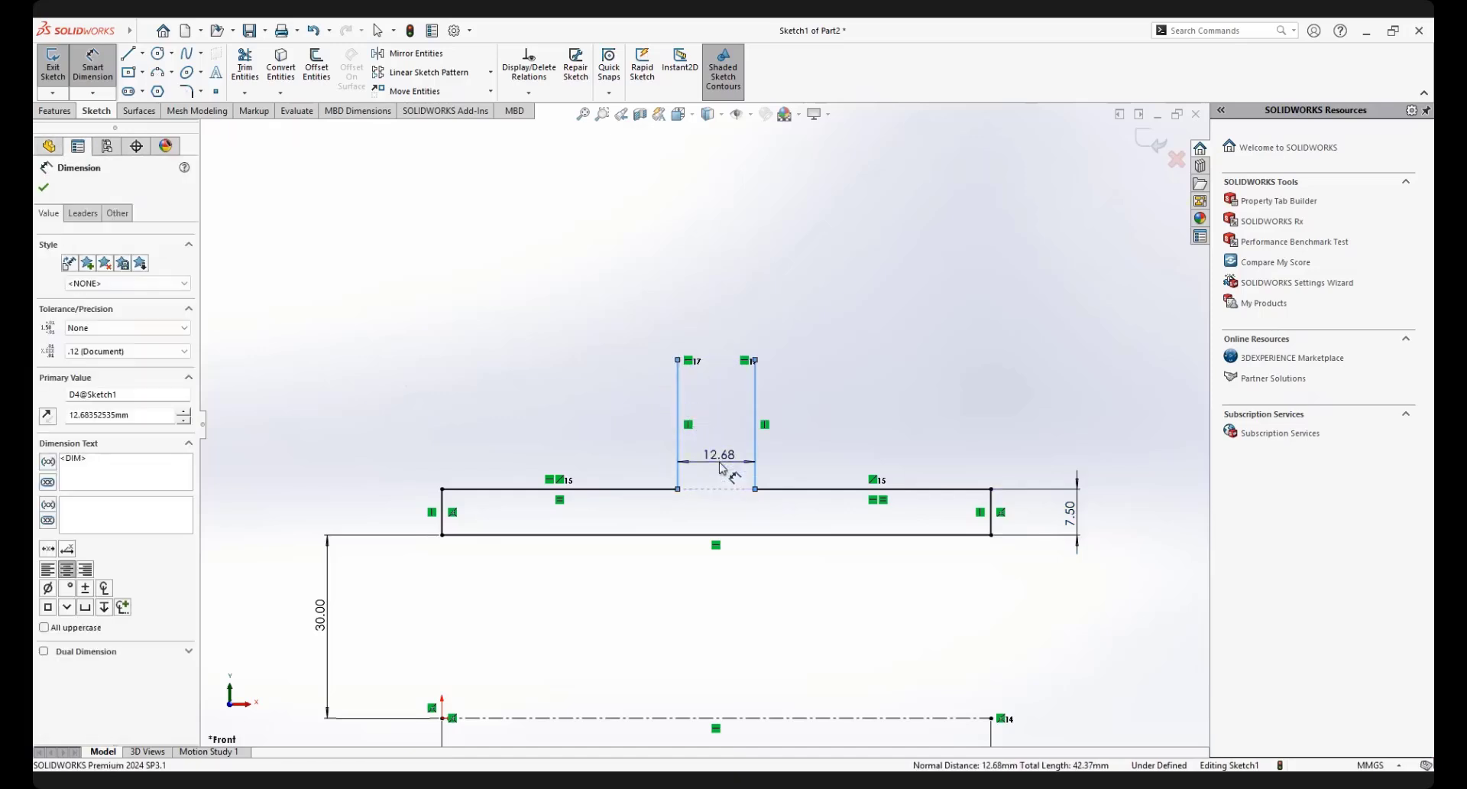
pyautogui.write('15')
pyautogui.press('Escape')
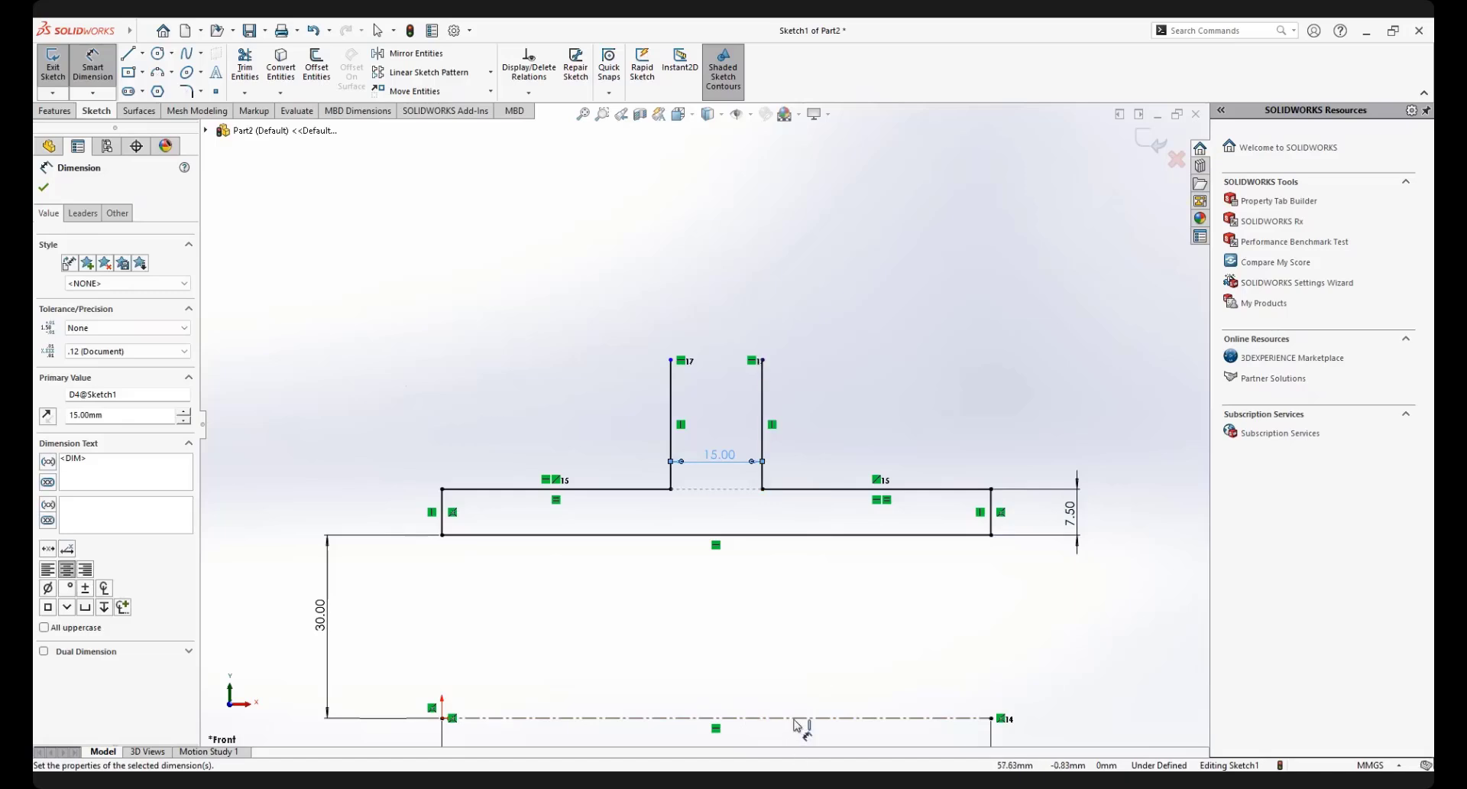
pyautogui.press('f')
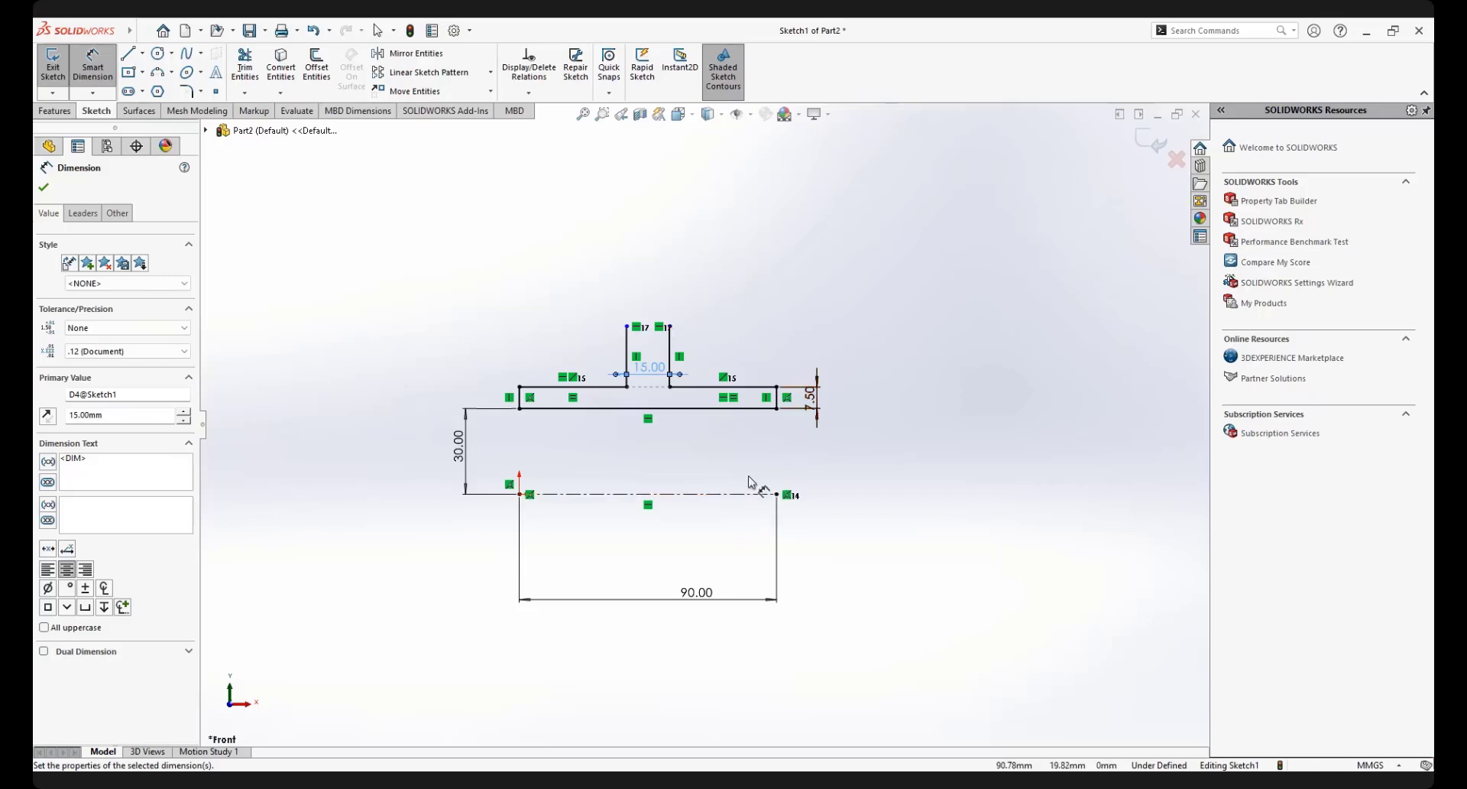
pyautogui.click(729, 495)
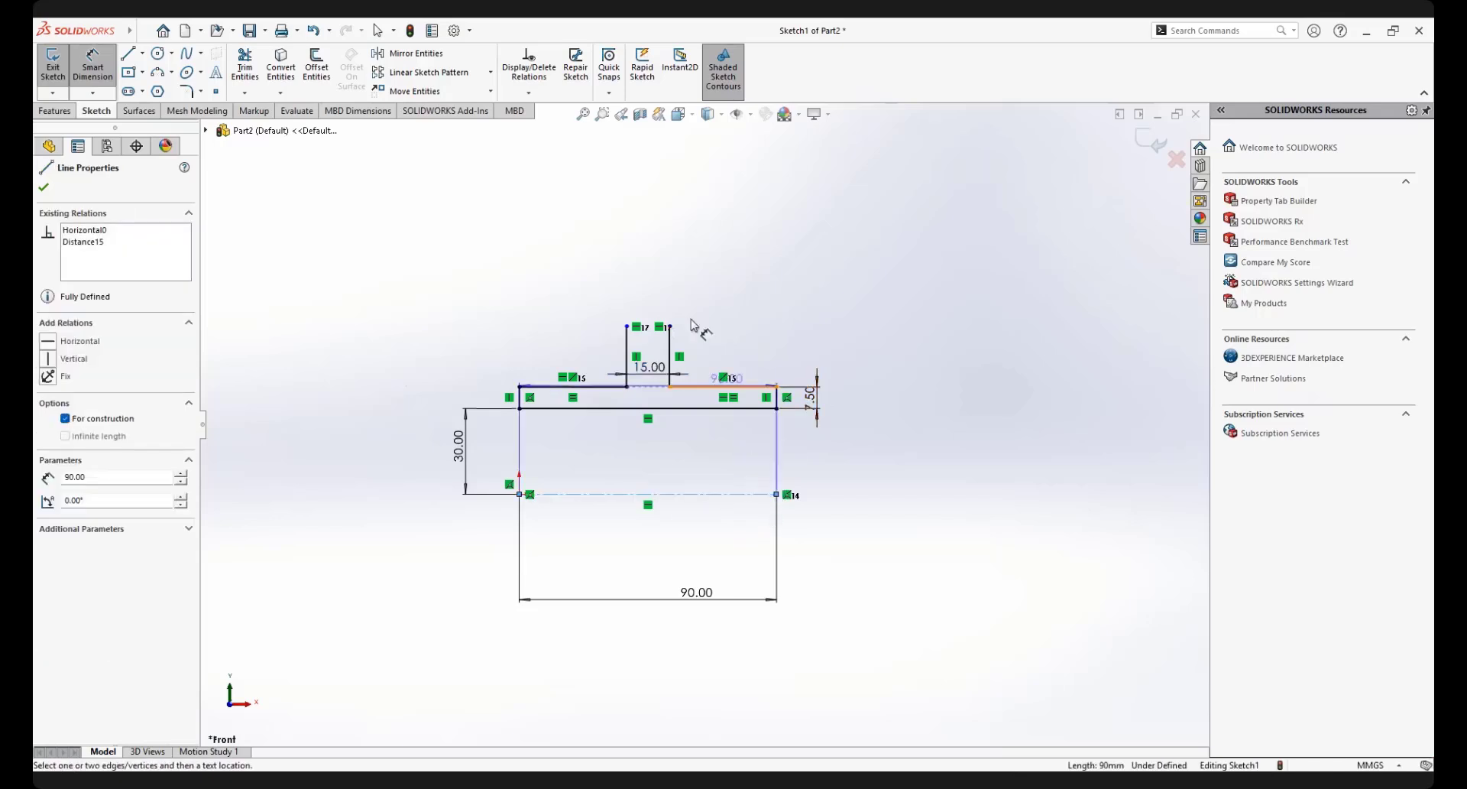
pyautogui.click(669, 327)
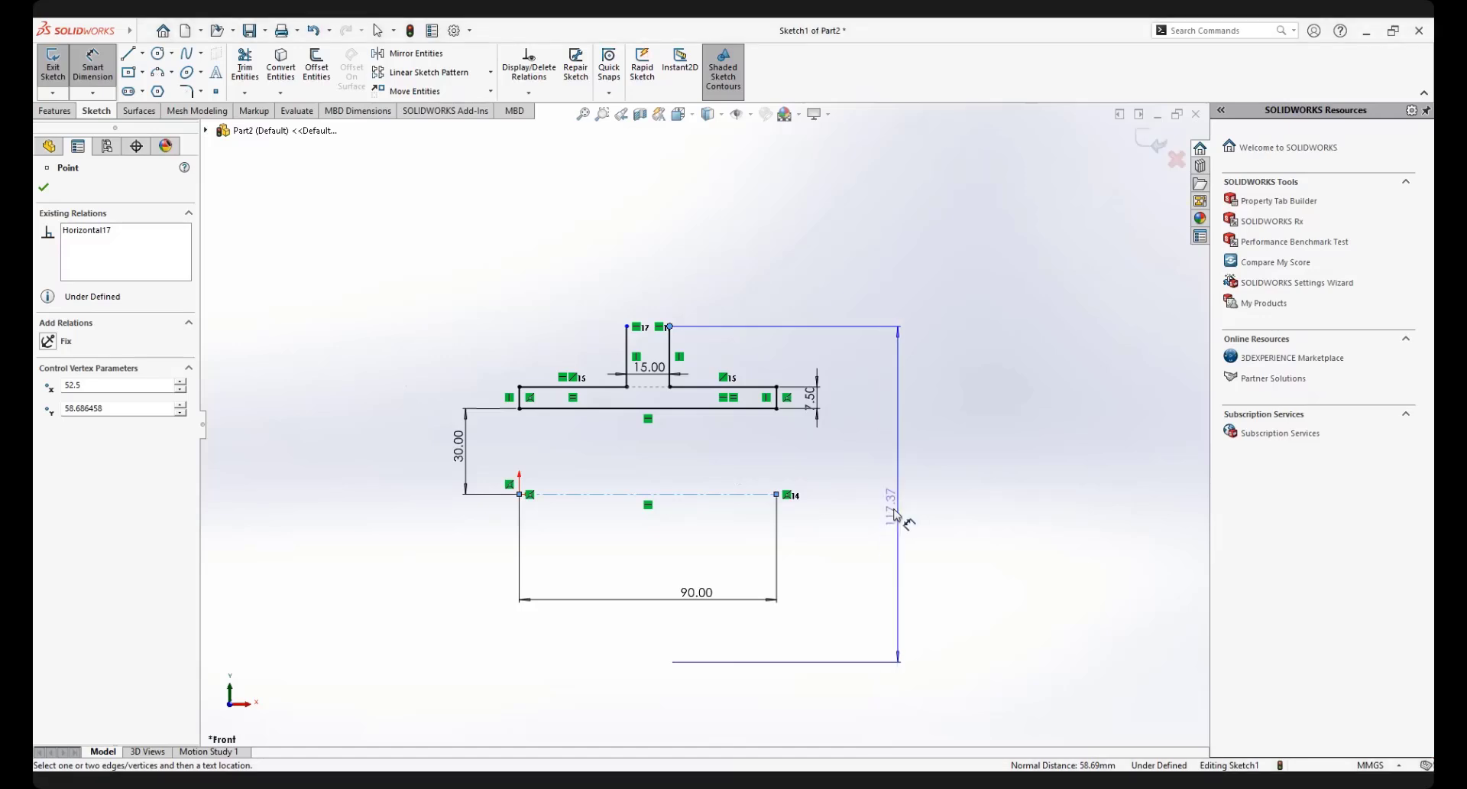
pyautogui.press('Escape')
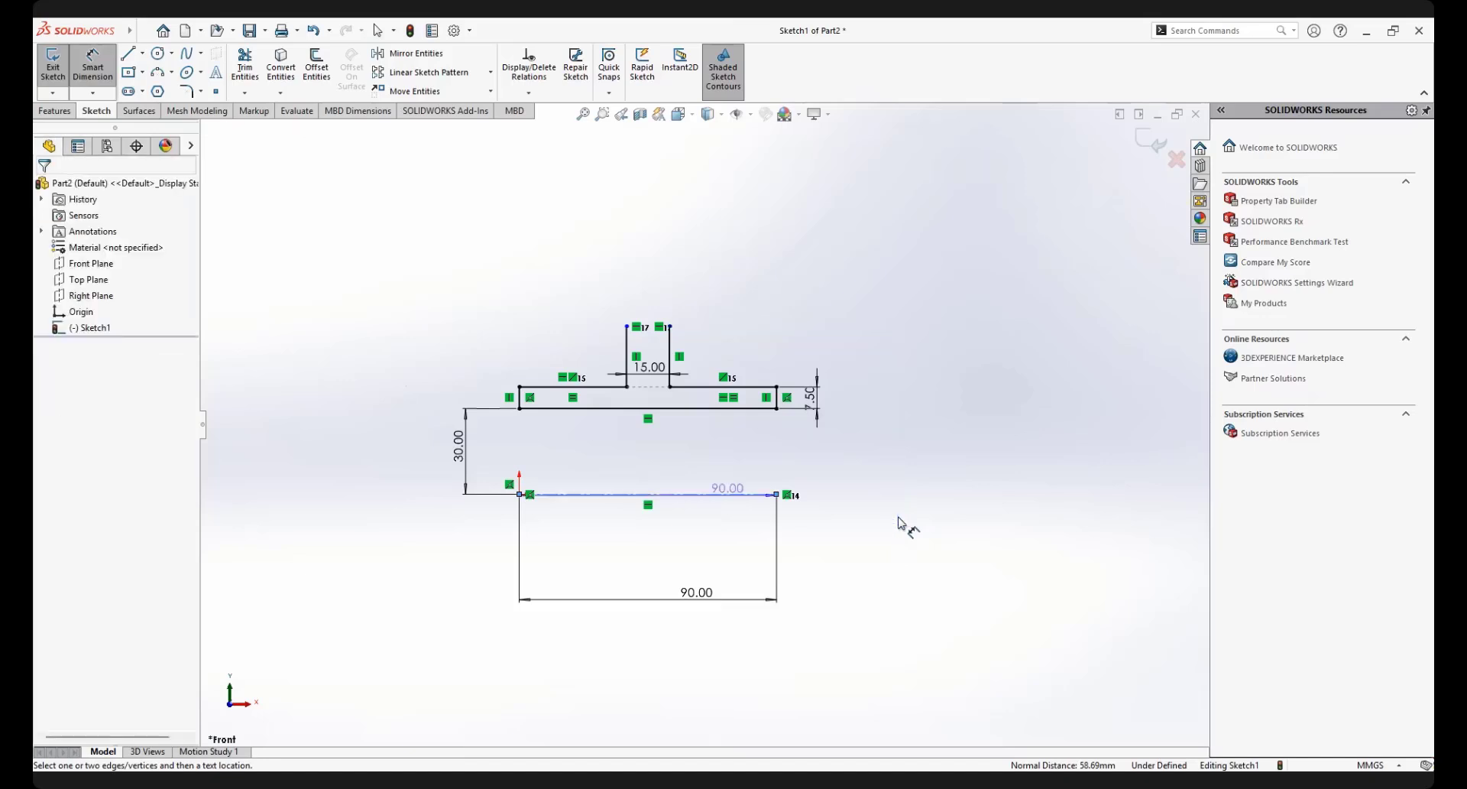
pyautogui.press('Escape')
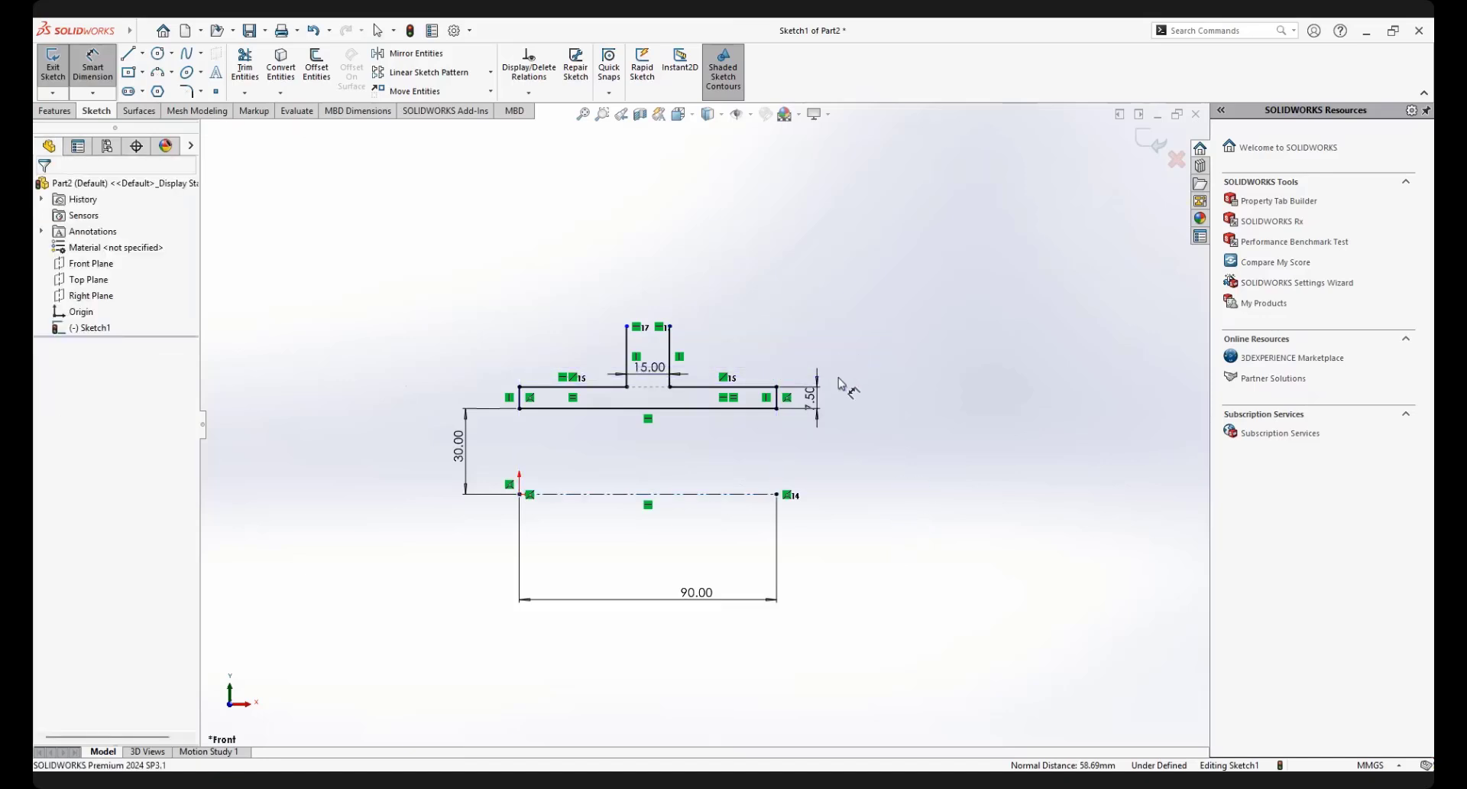
# Dimension the distance from the right vertical line's upper endpoint to the centerline as 95 mm and leave the dimension tool
pyautogui.click(671, 327)
pyautogui.rightClick(872, 287)
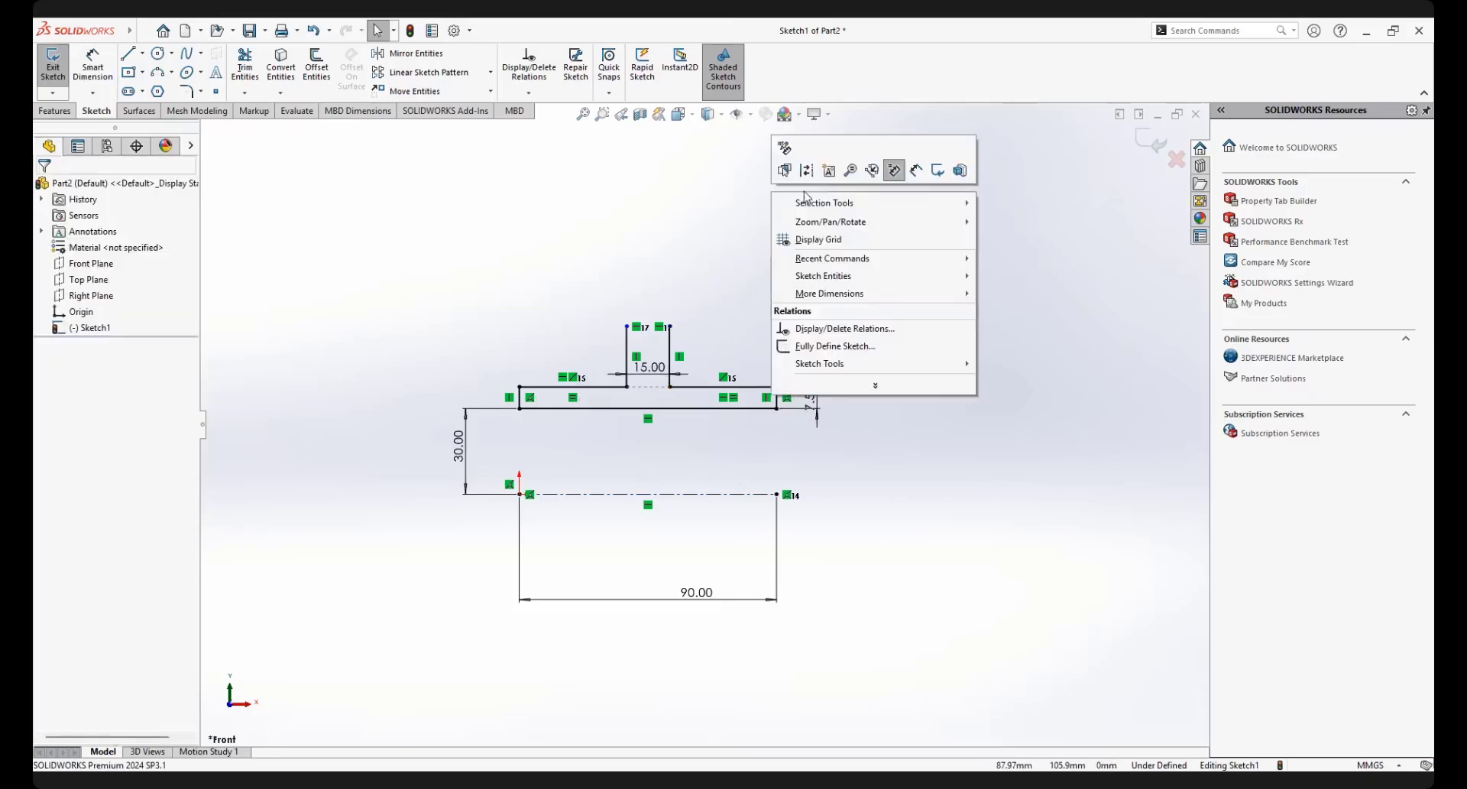
pyautogui.click(918, 174)
pyautogui.click(669, 328)
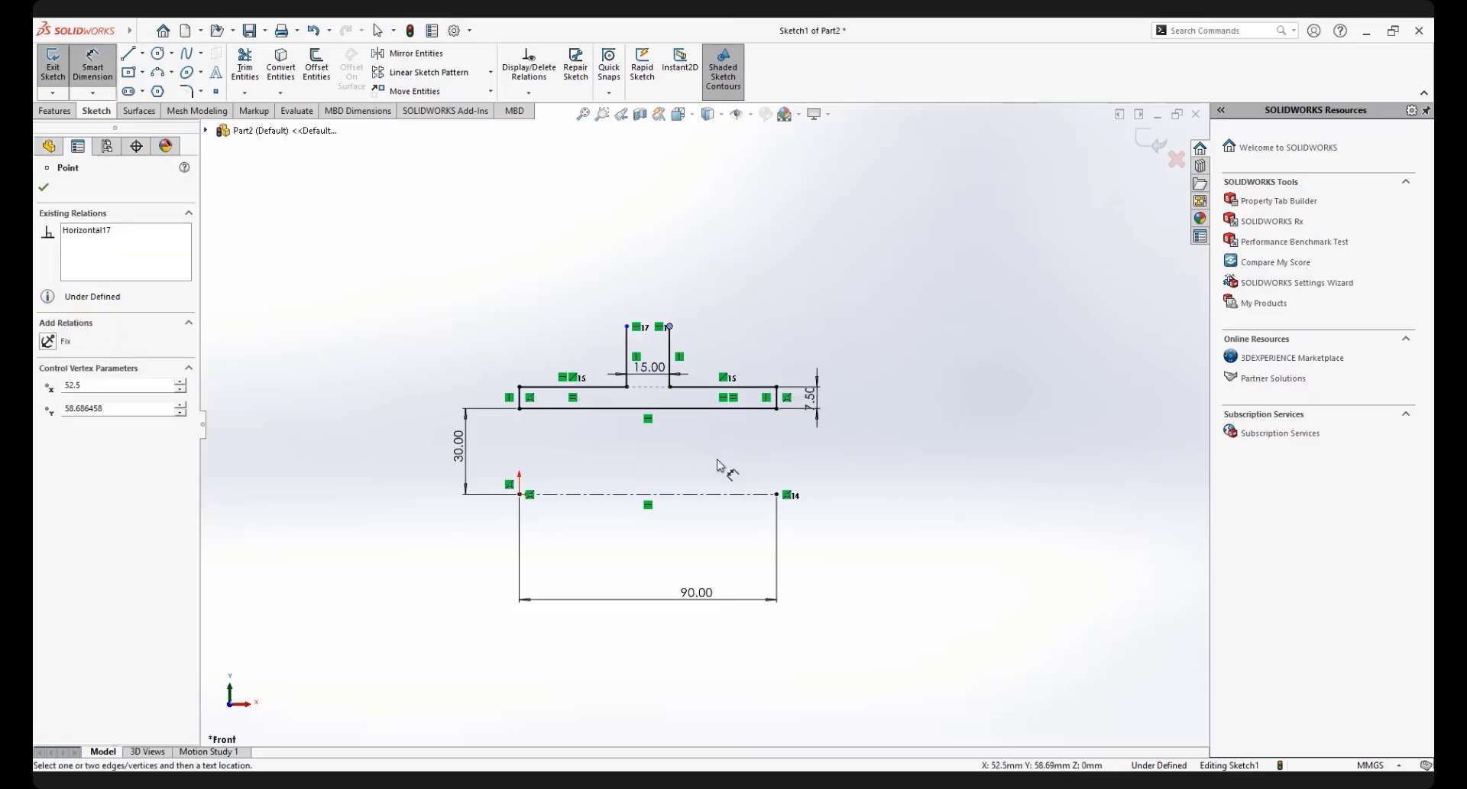
pyautogui.click(718, 502)
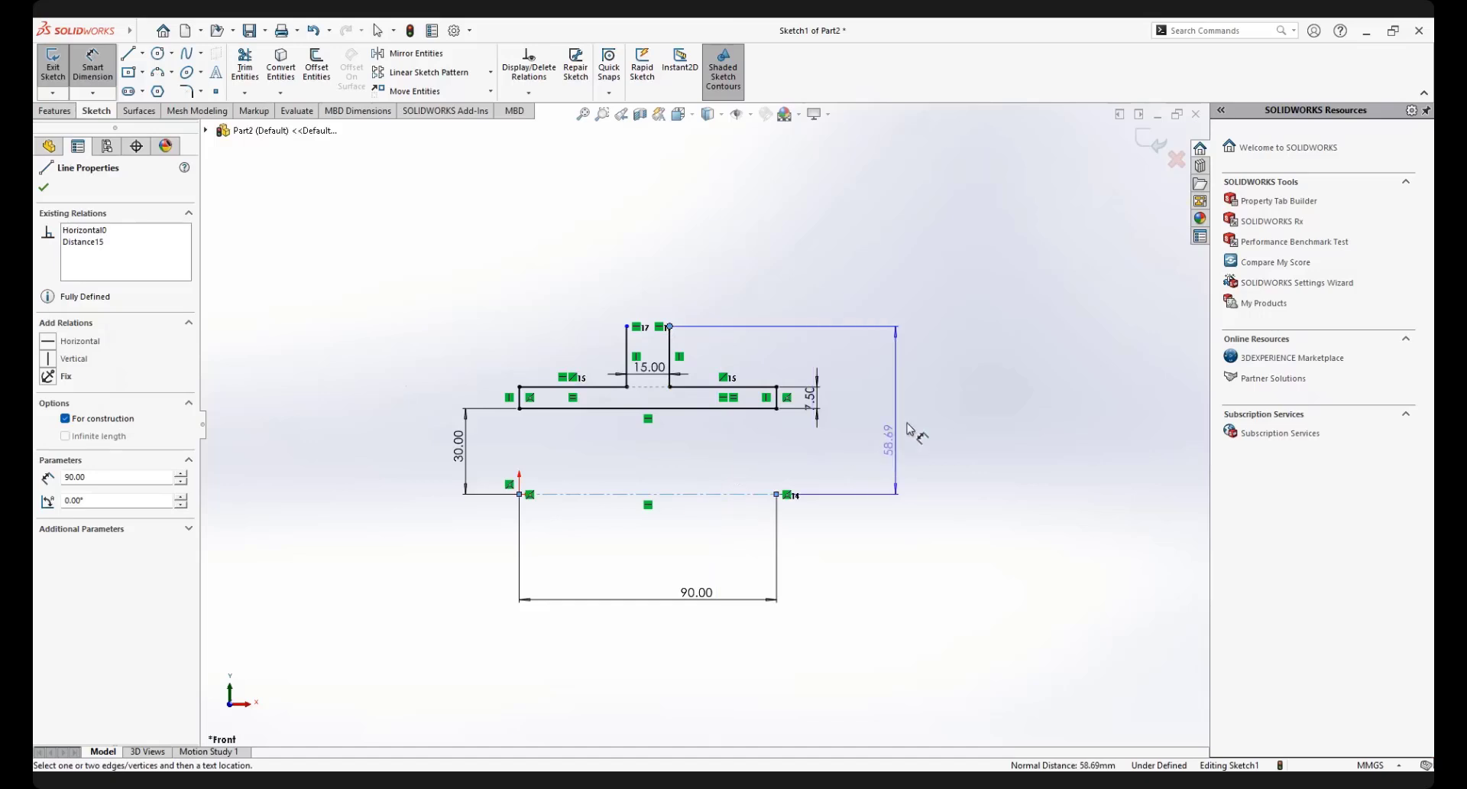
pyautogui.click(914, 429)
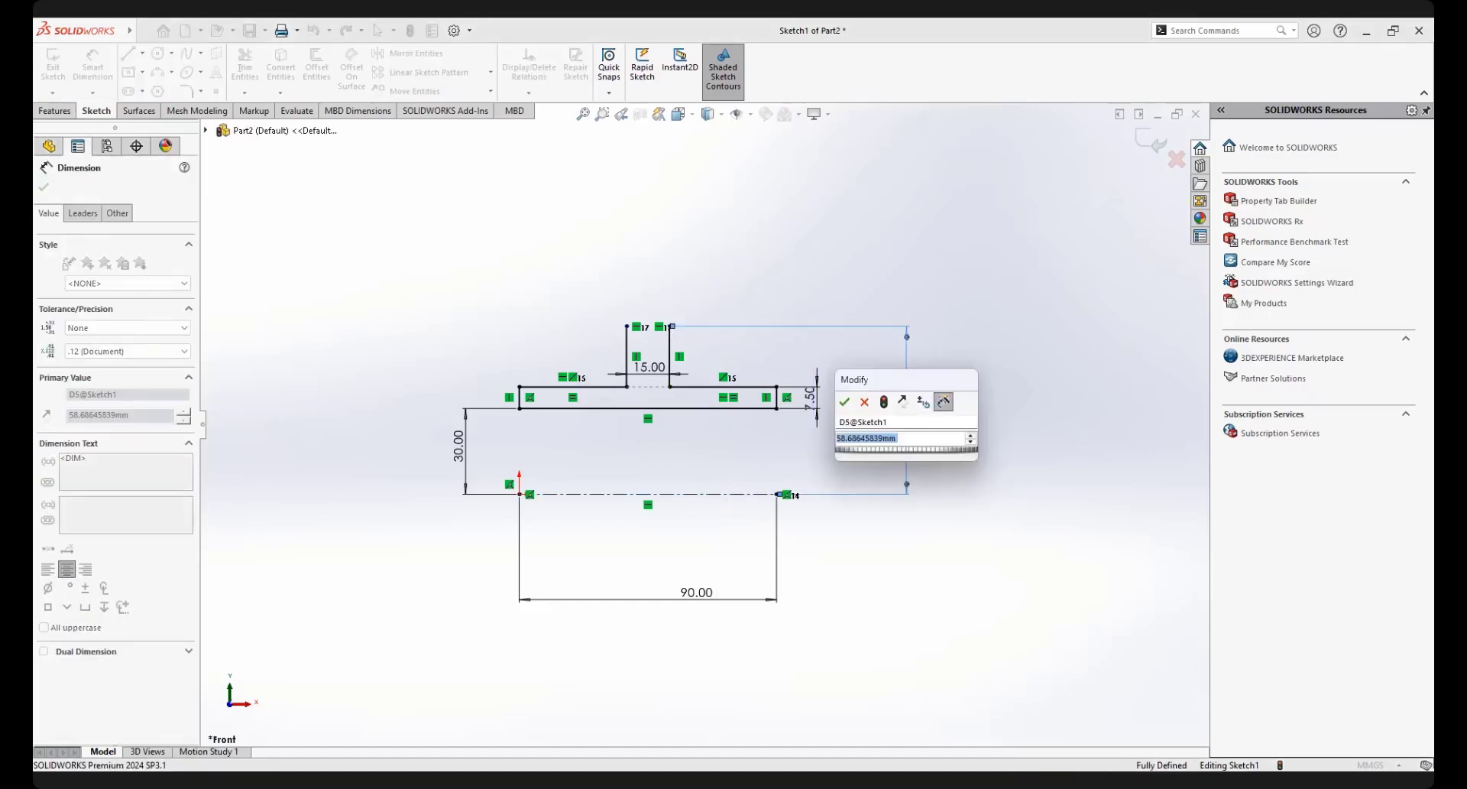
pyautogui.press('Return')
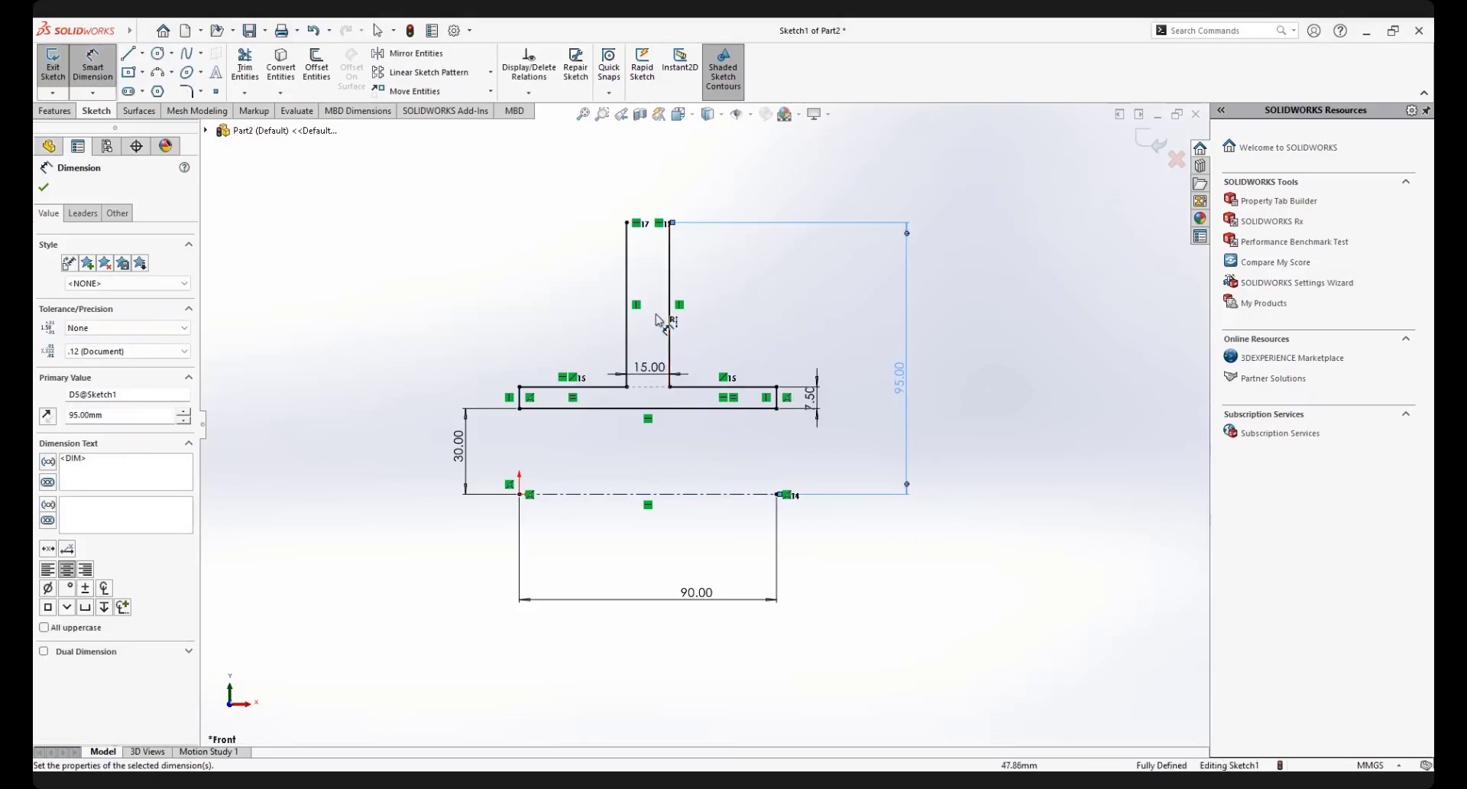
pyautogui.scroll(3, 659, 315)
pyautogui.scroll(-4, 646, 256)
pyautogui.rightClick(815, 289)
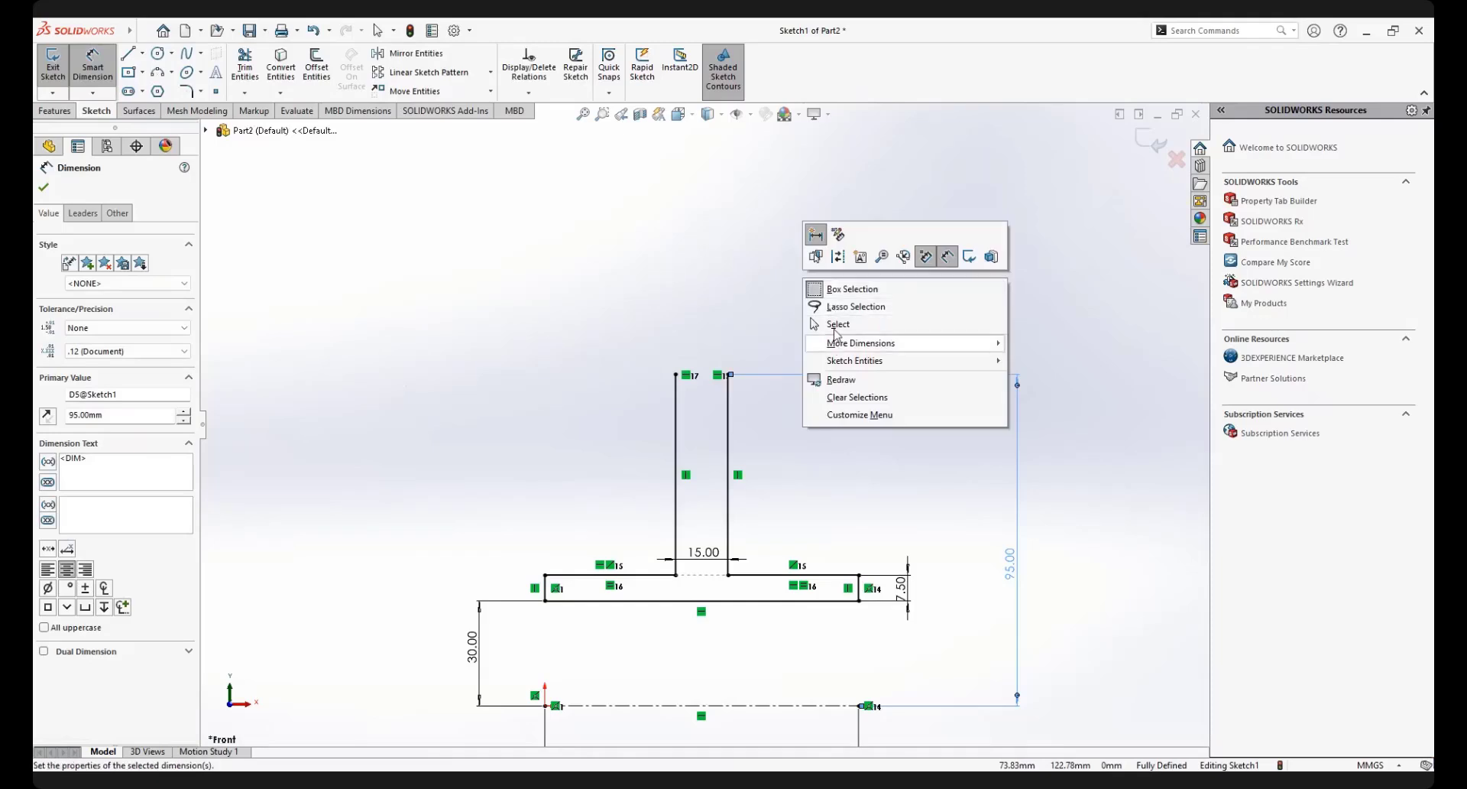
pyautogui.click(835, 324)
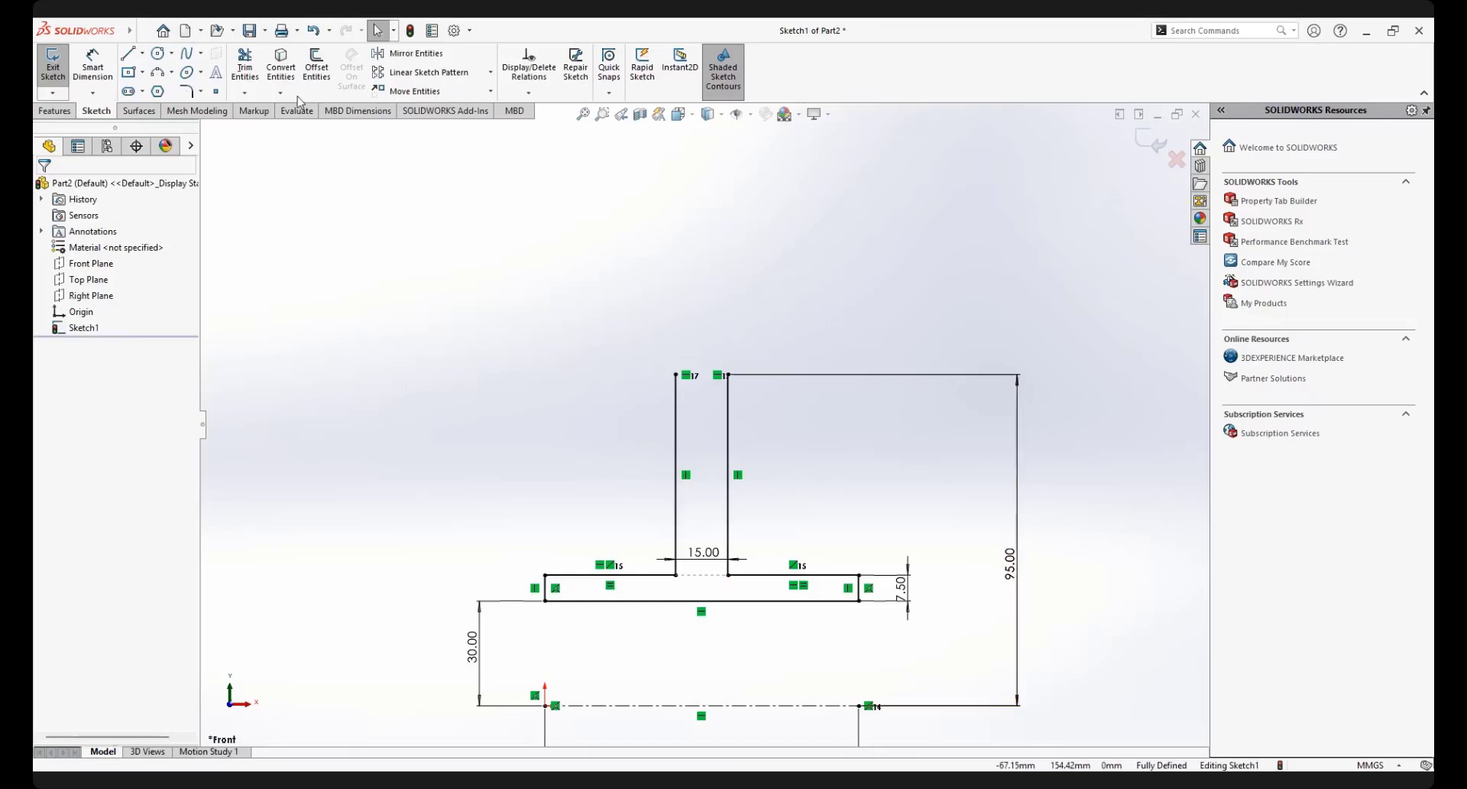
# Start saving the part and browse to the folder Desktop > courses > sem 1 2025-2026 > semm1503 sek04
pyautogui.click(249, 31)
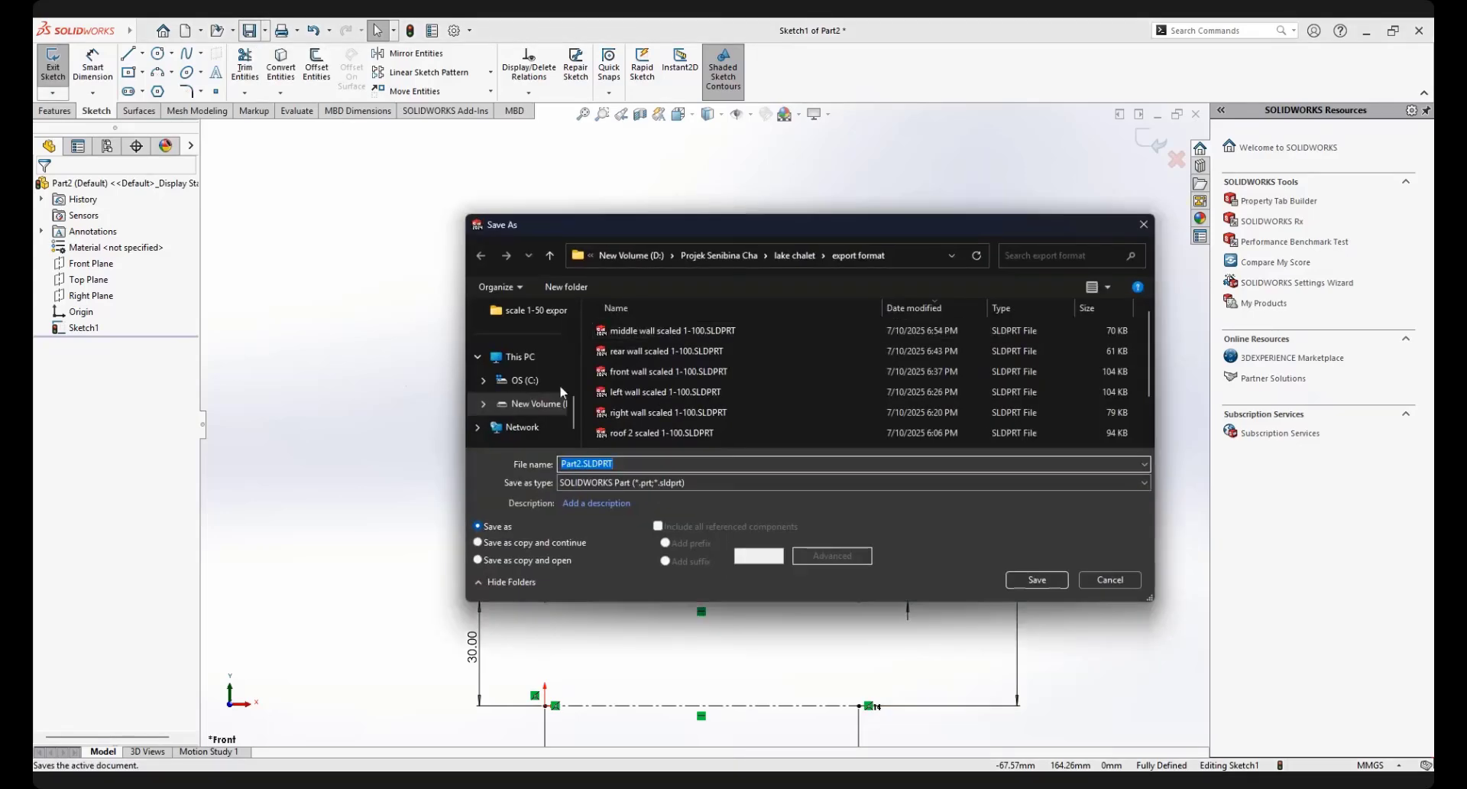
pyautogui.scroll(3, 576, 356)
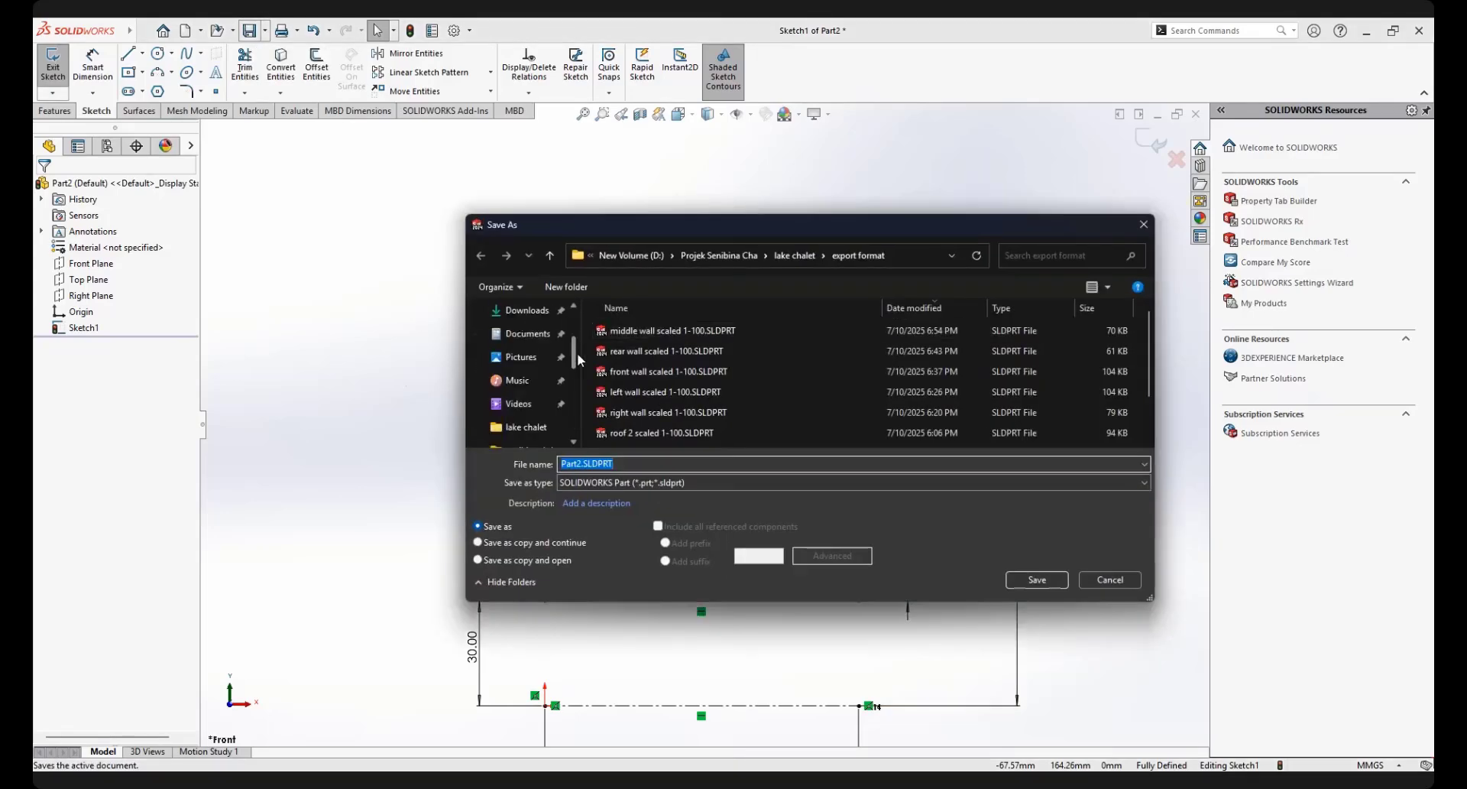
pyautogui.scroll(1, 576, 352)
pyautogui.click(522, 357)
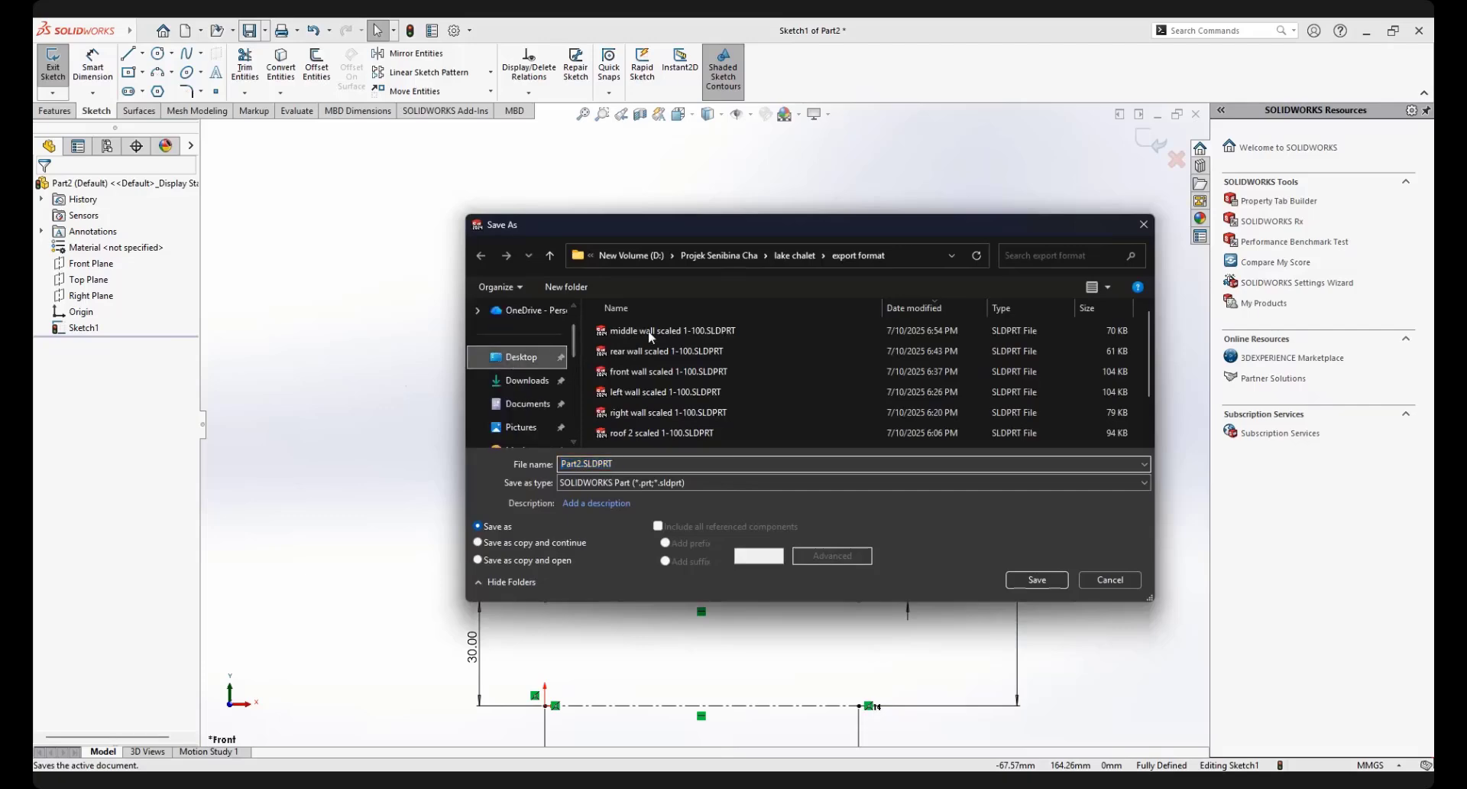
pyautogui.doubleClick(625, 351)
pyautogui.scroll(-3, 715, 383)
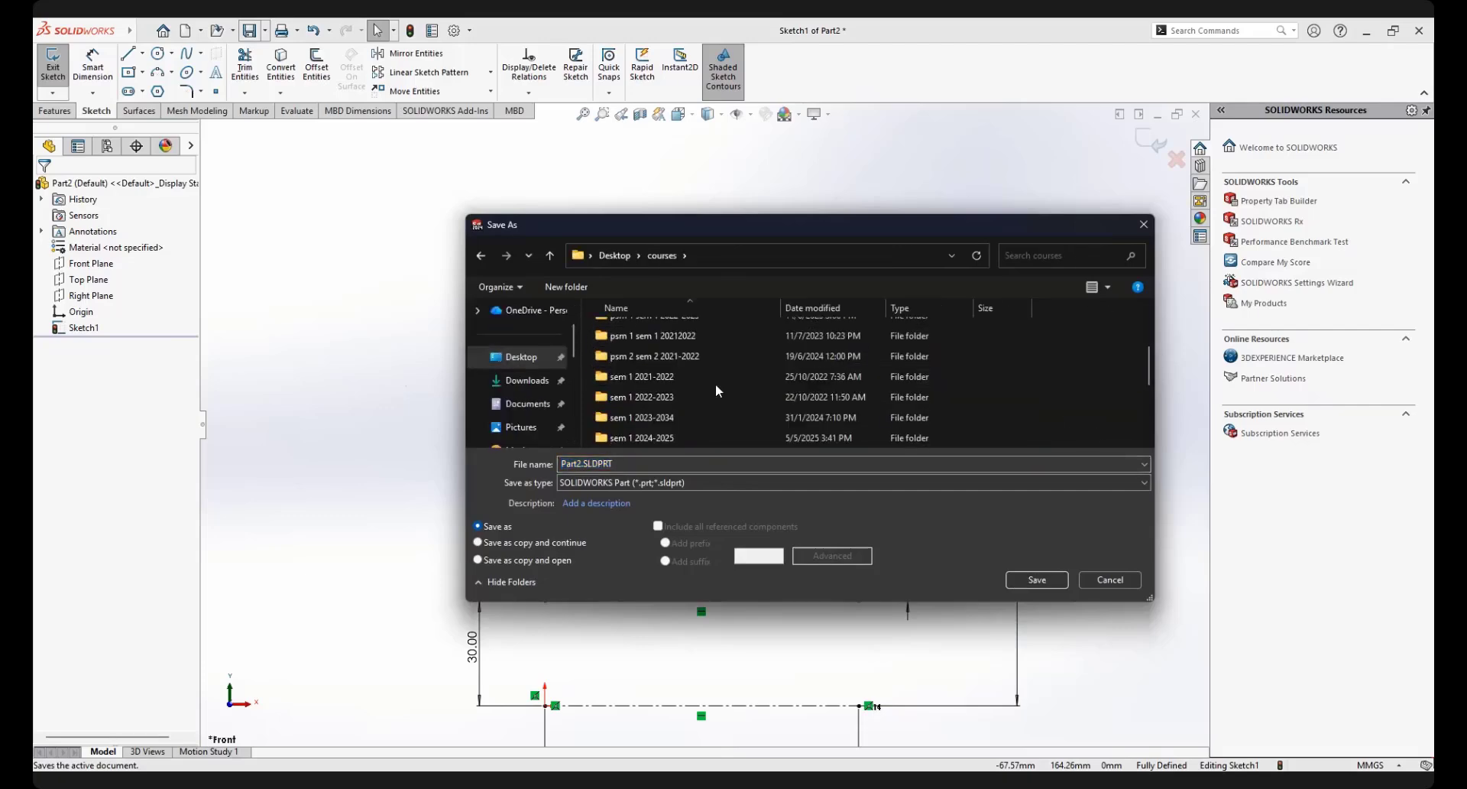
pyautogui.scroll(-2, 715, 383)
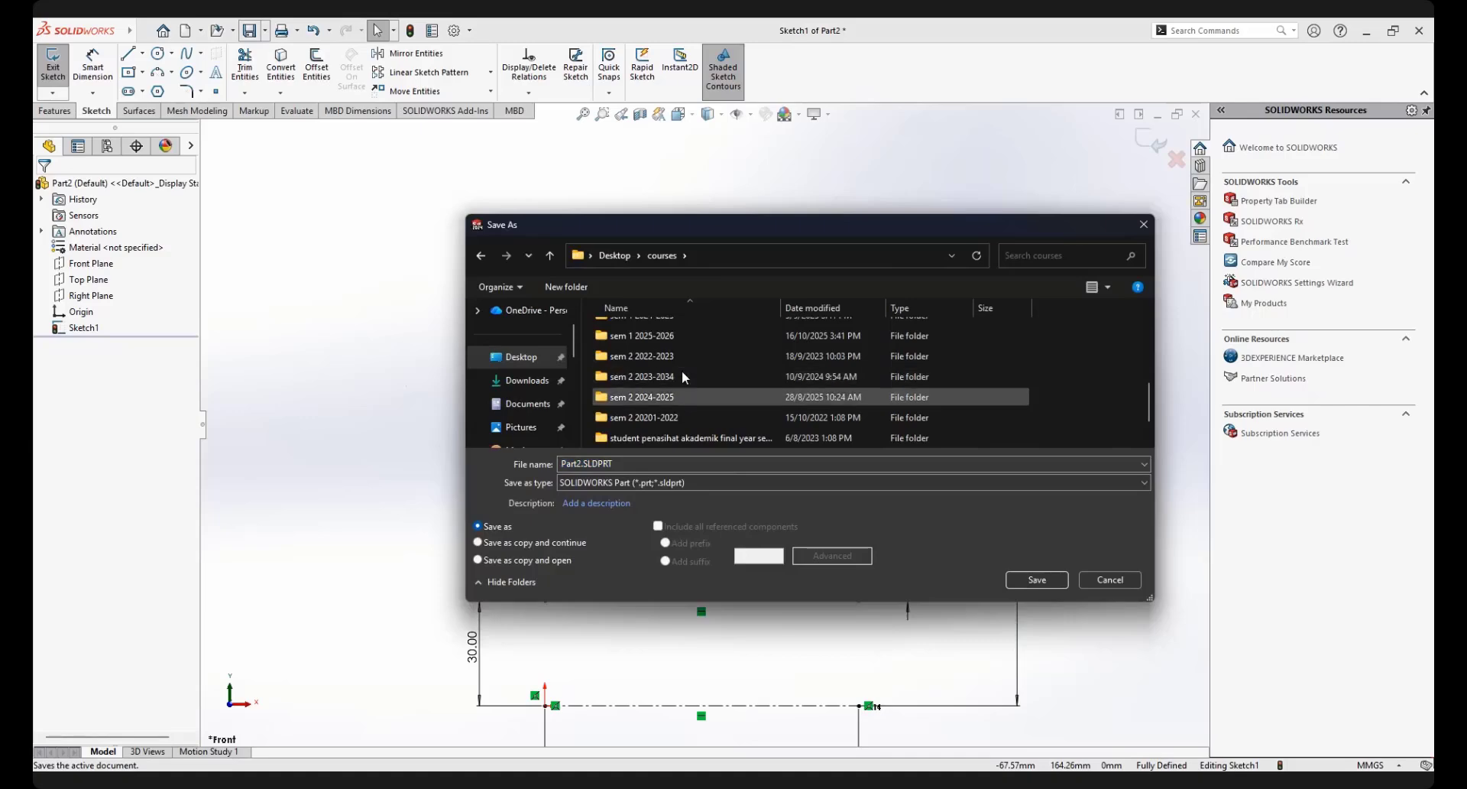
pyautogui.doubleClick(669, 336)
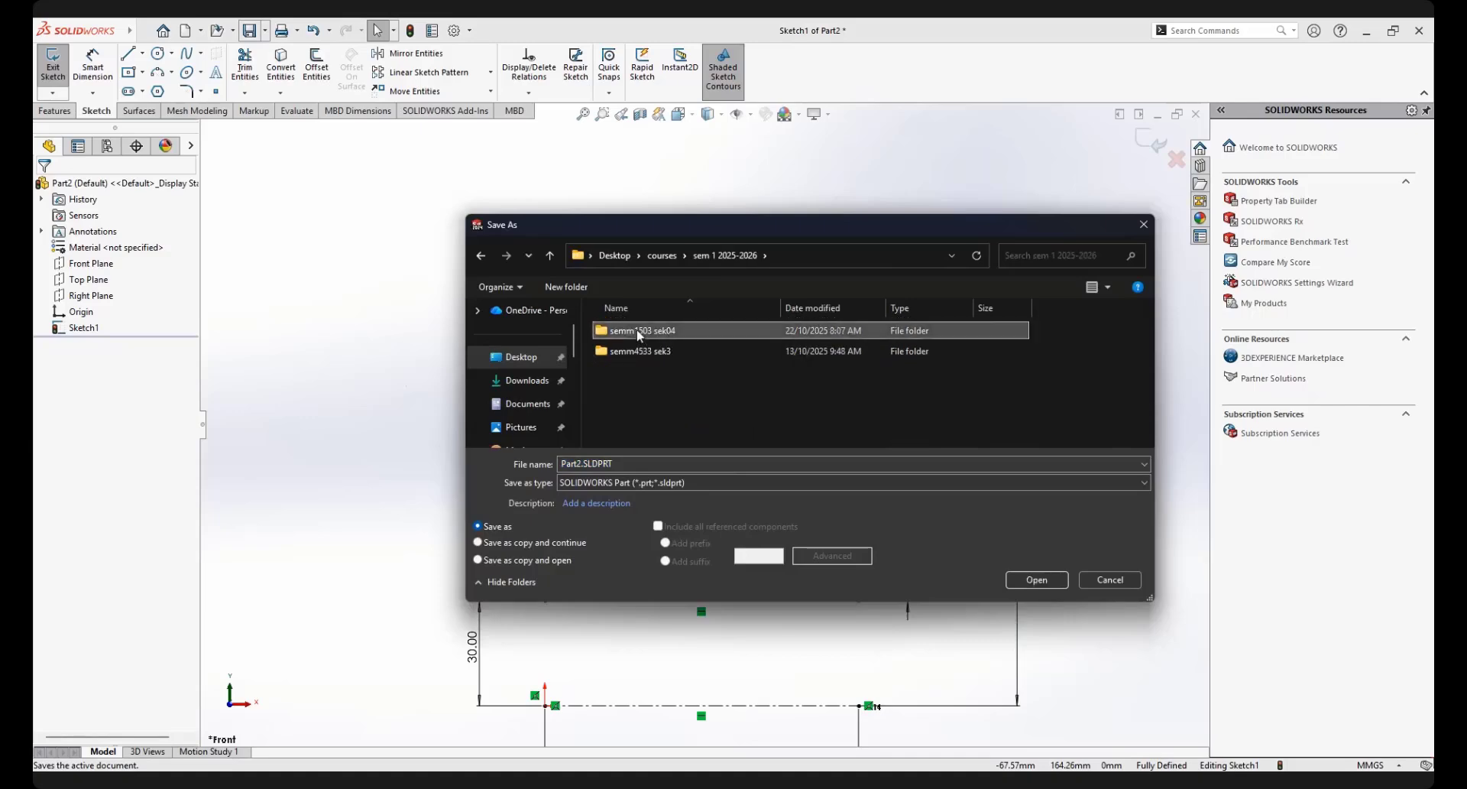
pyautogui.doubleClick(636, 335)
# Name the part file pulley and save it in the current folder
pyautogui.doubleClick(635, 458)
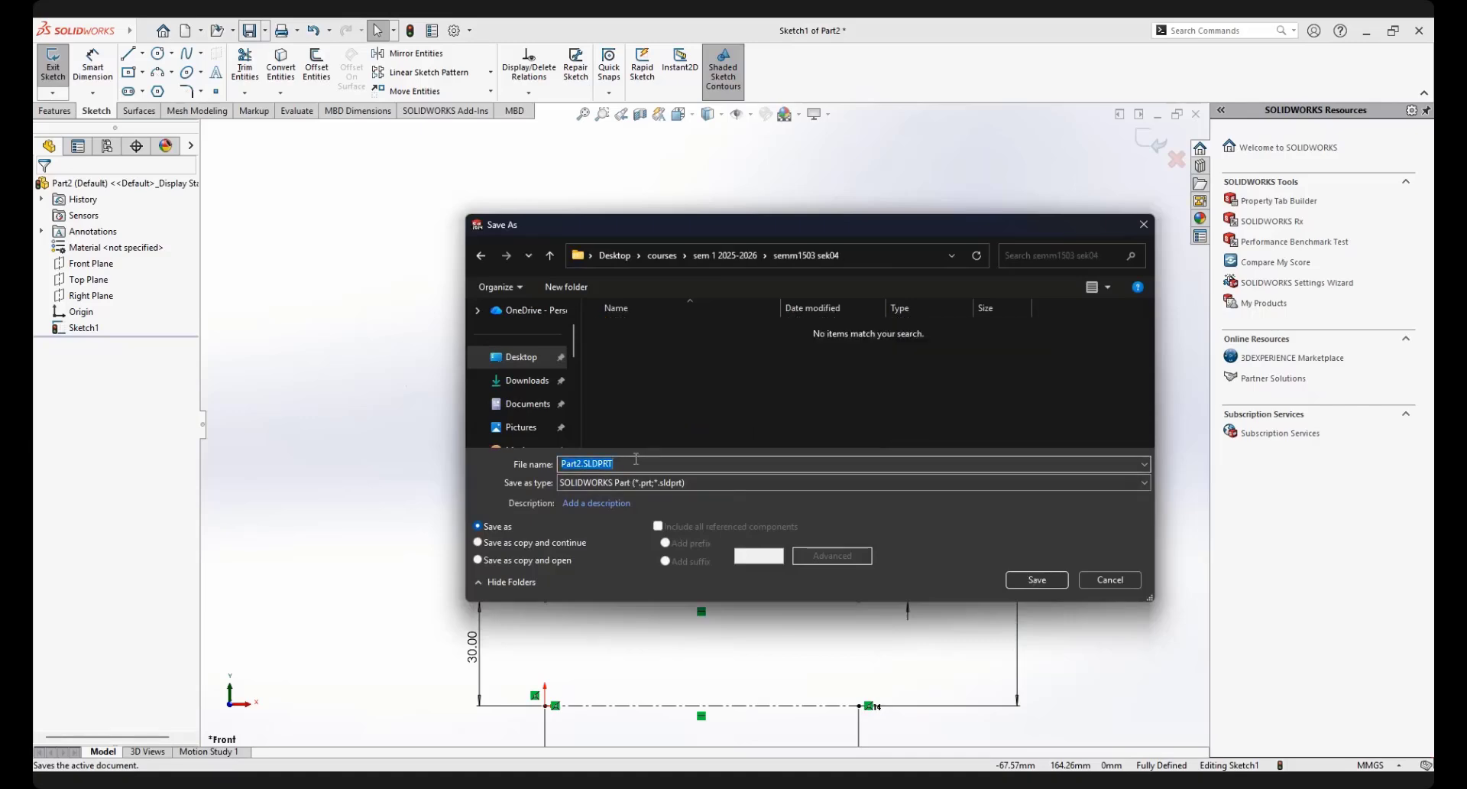
pyautogui.write('pulley')
pyautogui.press('Return')
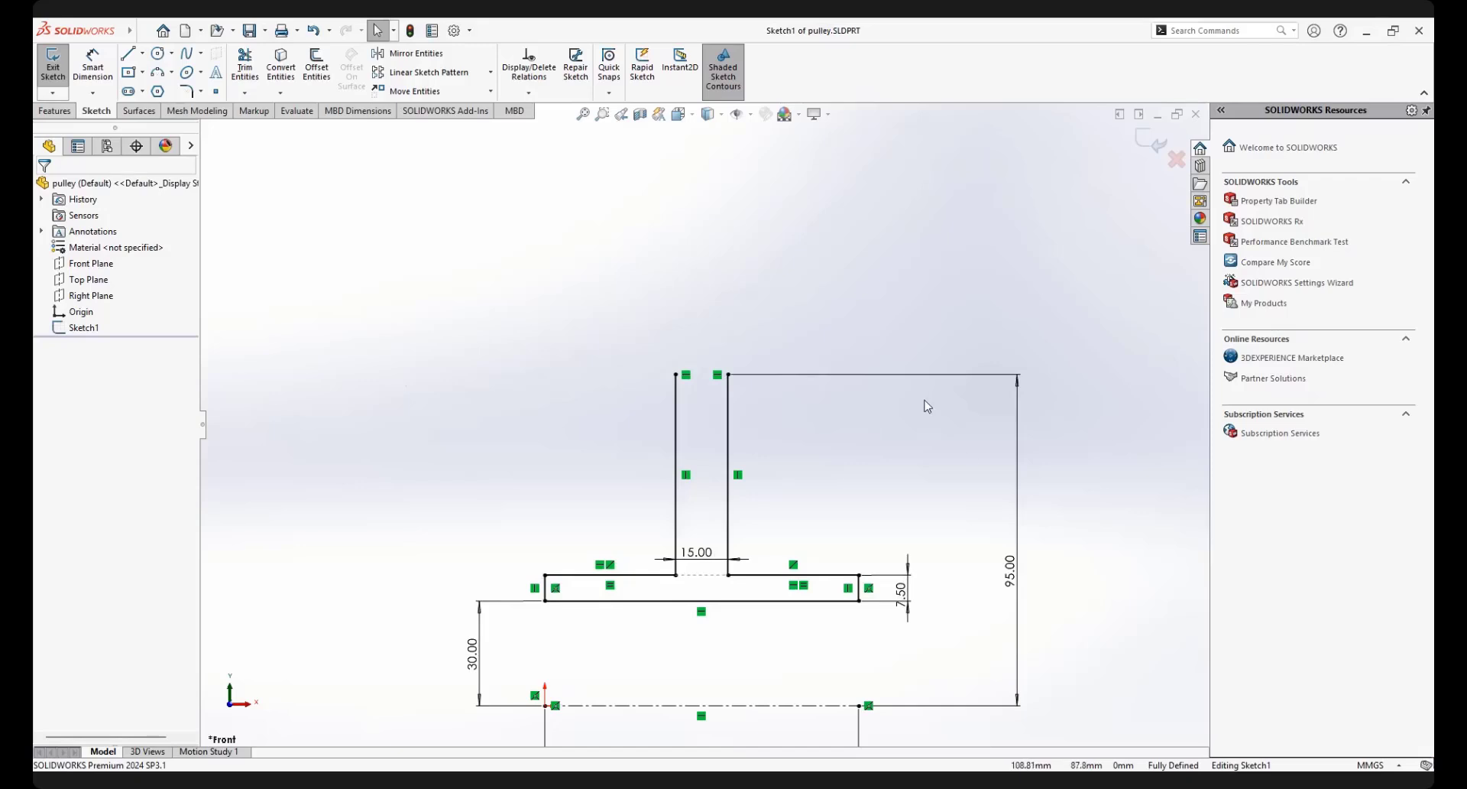
pyautogui.scroll(2, 795, 366)
pyautogui.scroll(-4, 677, 534)
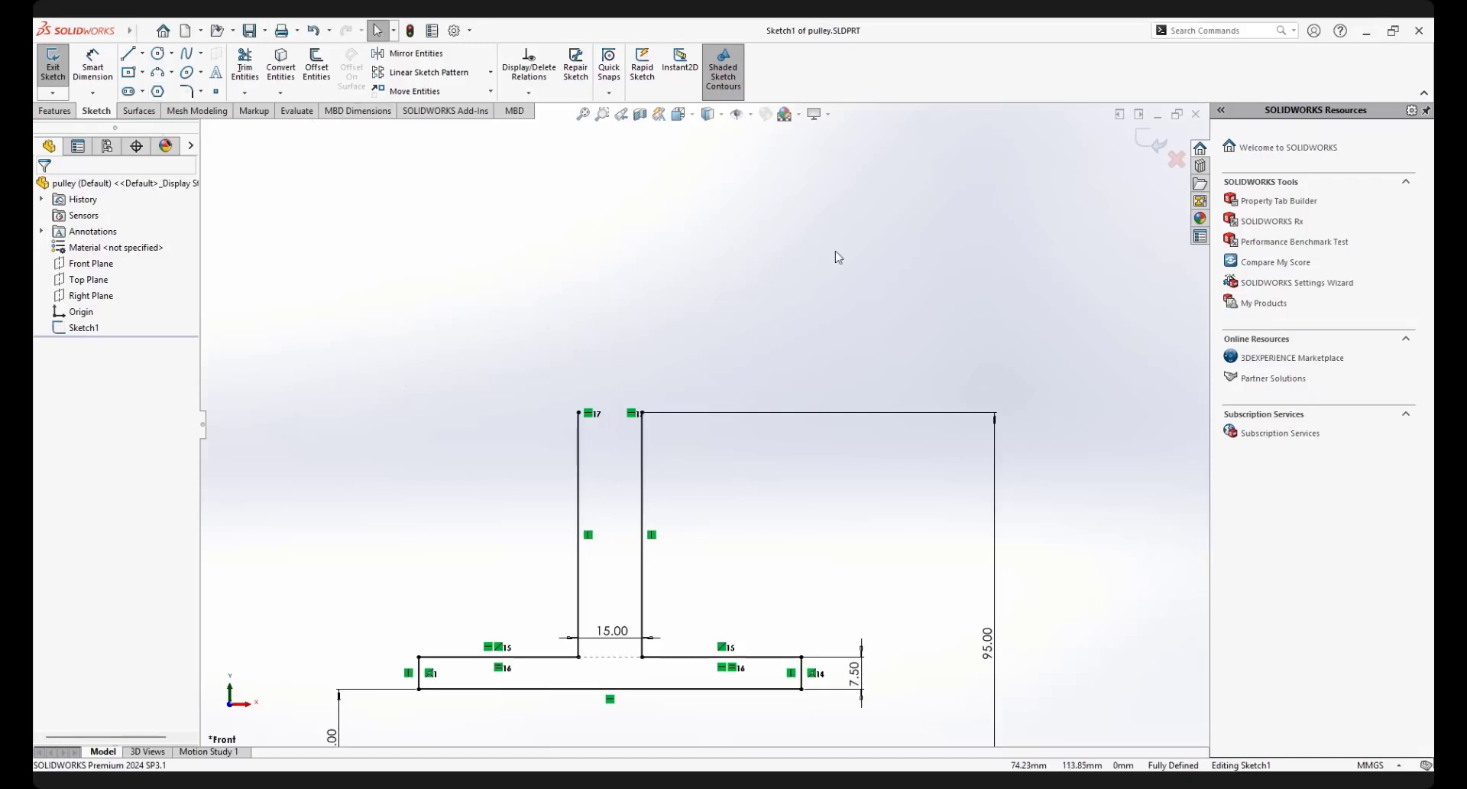
pyautogui.scroll(2, 946, 282)
pyautogui.scroll(-2, 655, 593)
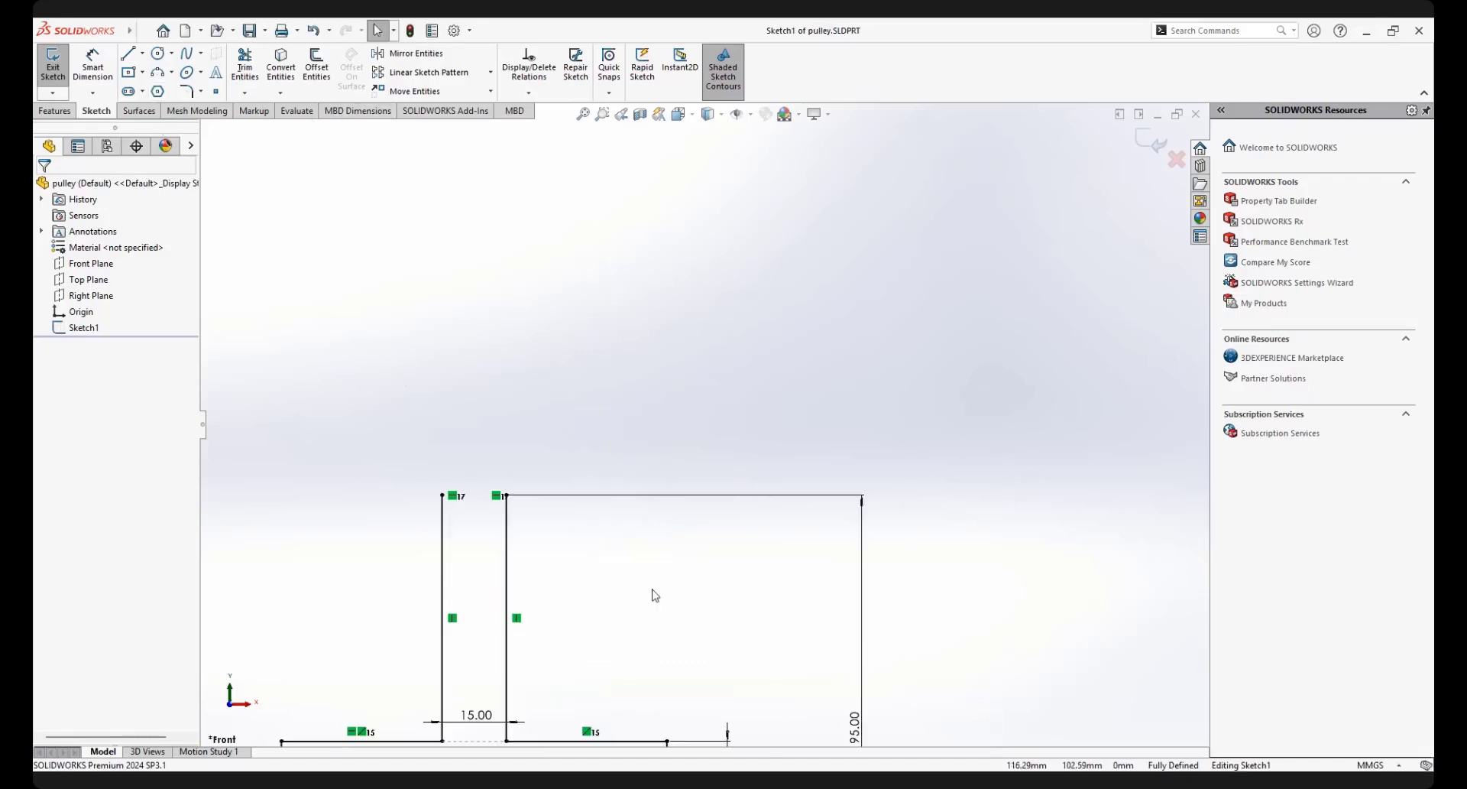
pyautogui.scroll(2, 639, 501)
pyautogui.scroll(-2, 670, 358)
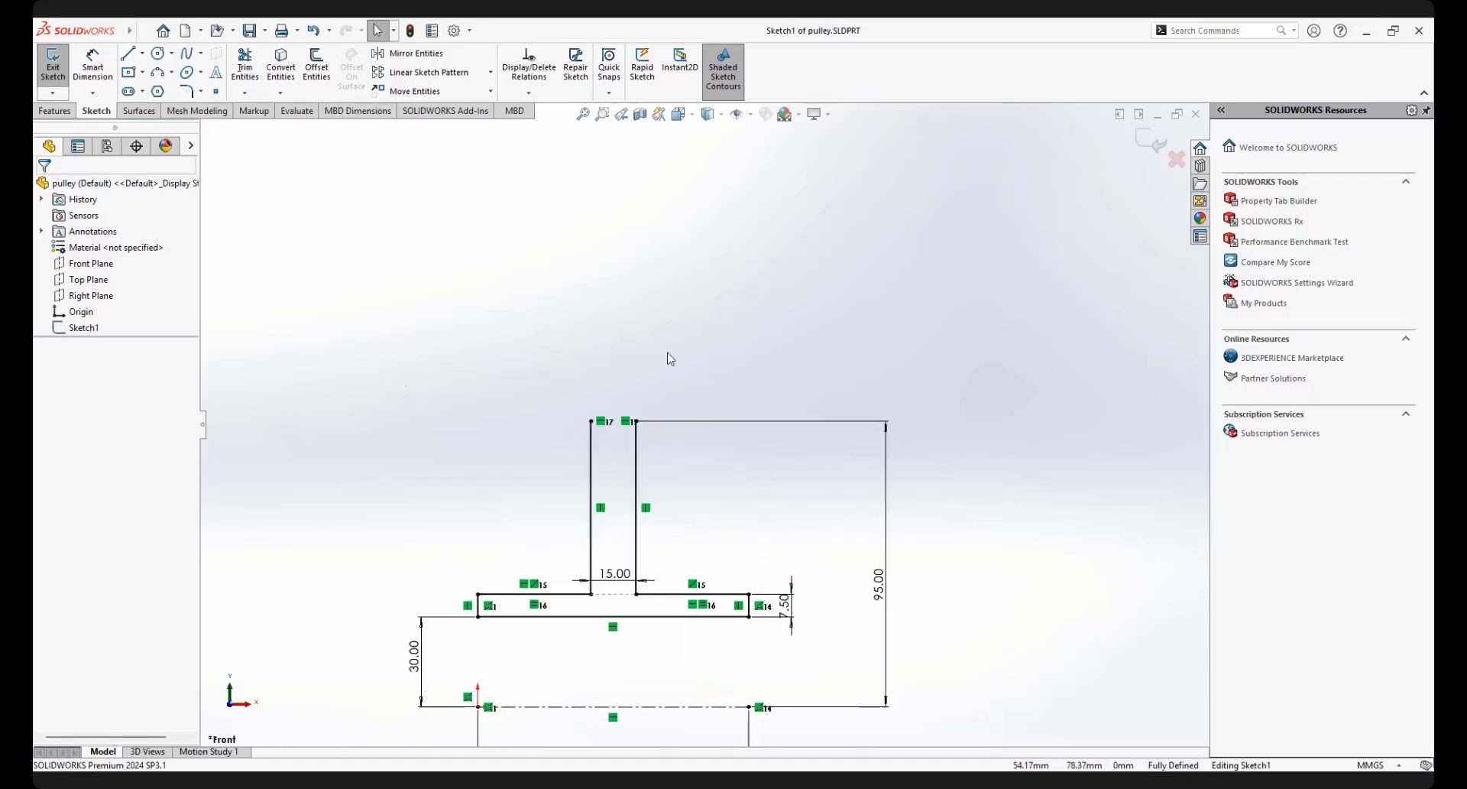
# Sketch the right flange from the right vertical line's upper endpoint: horizontal base about 27 mm, outward slant, horizontal top about 15 mm, inward slant down
pyautogui.click(127, 53)
pyautogui.scroll(-5, 642, 441)
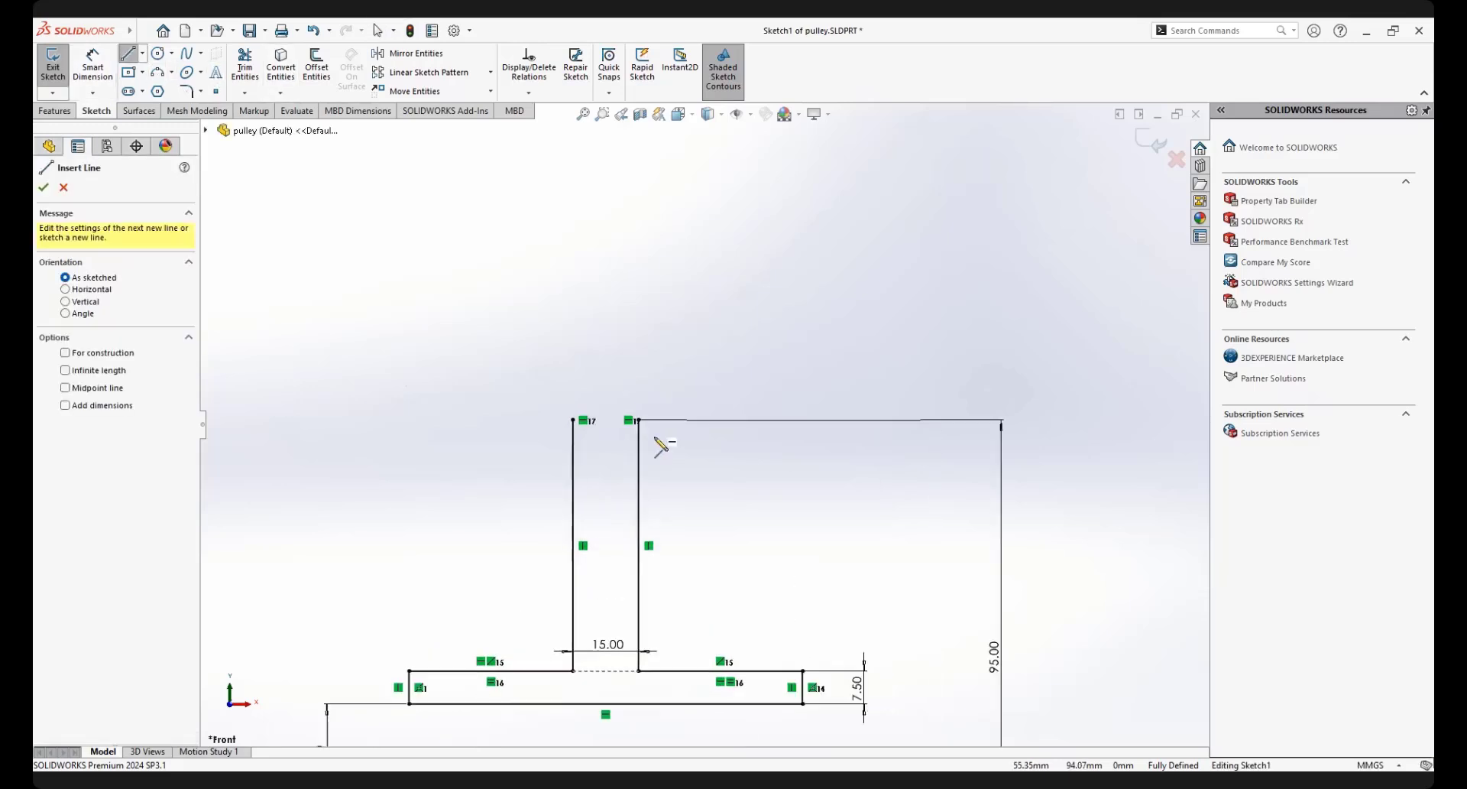
pyautogui.click(629, 412)
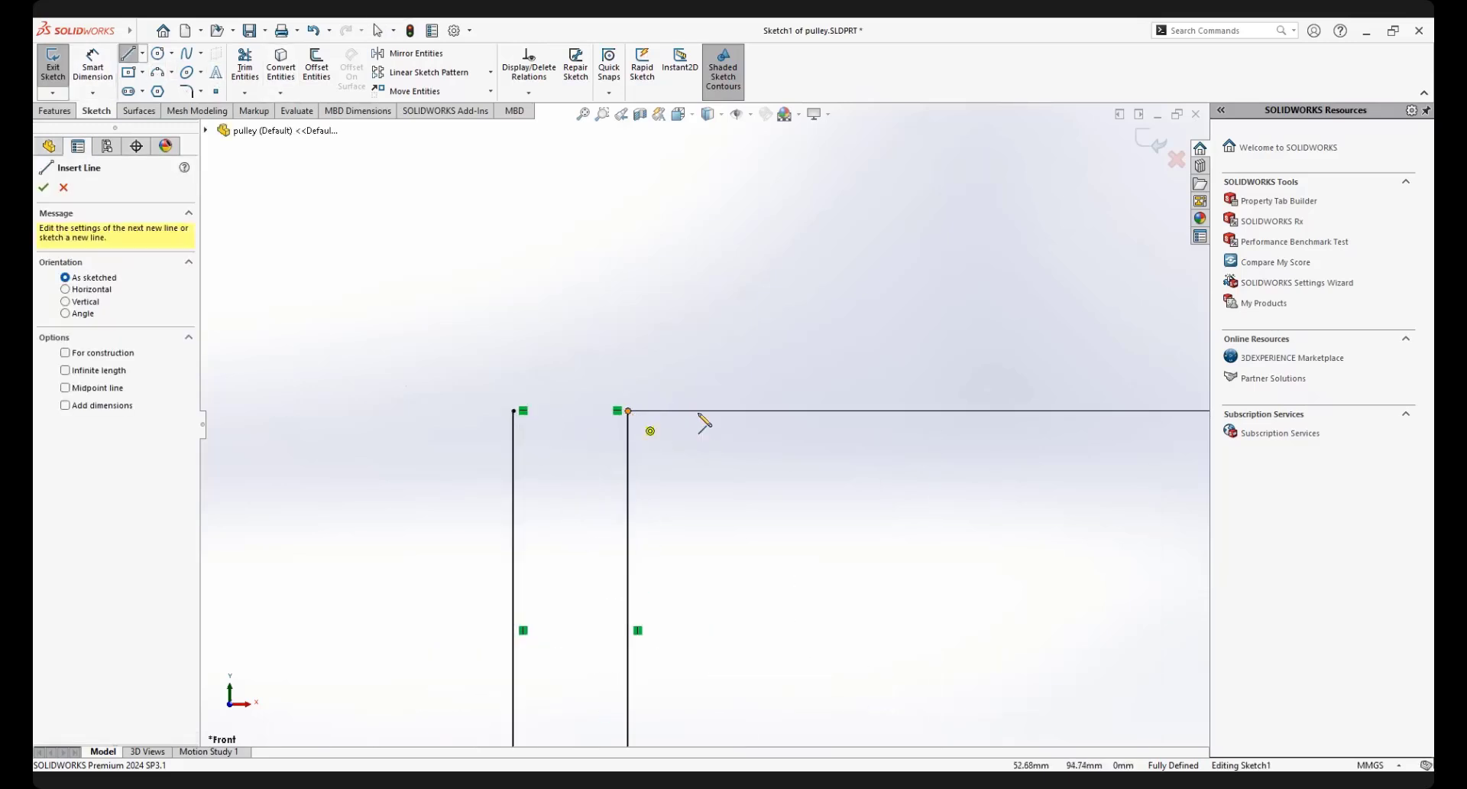
pyautogui.click(831, 412)
pyautogui.scroll(5, 902, 260)
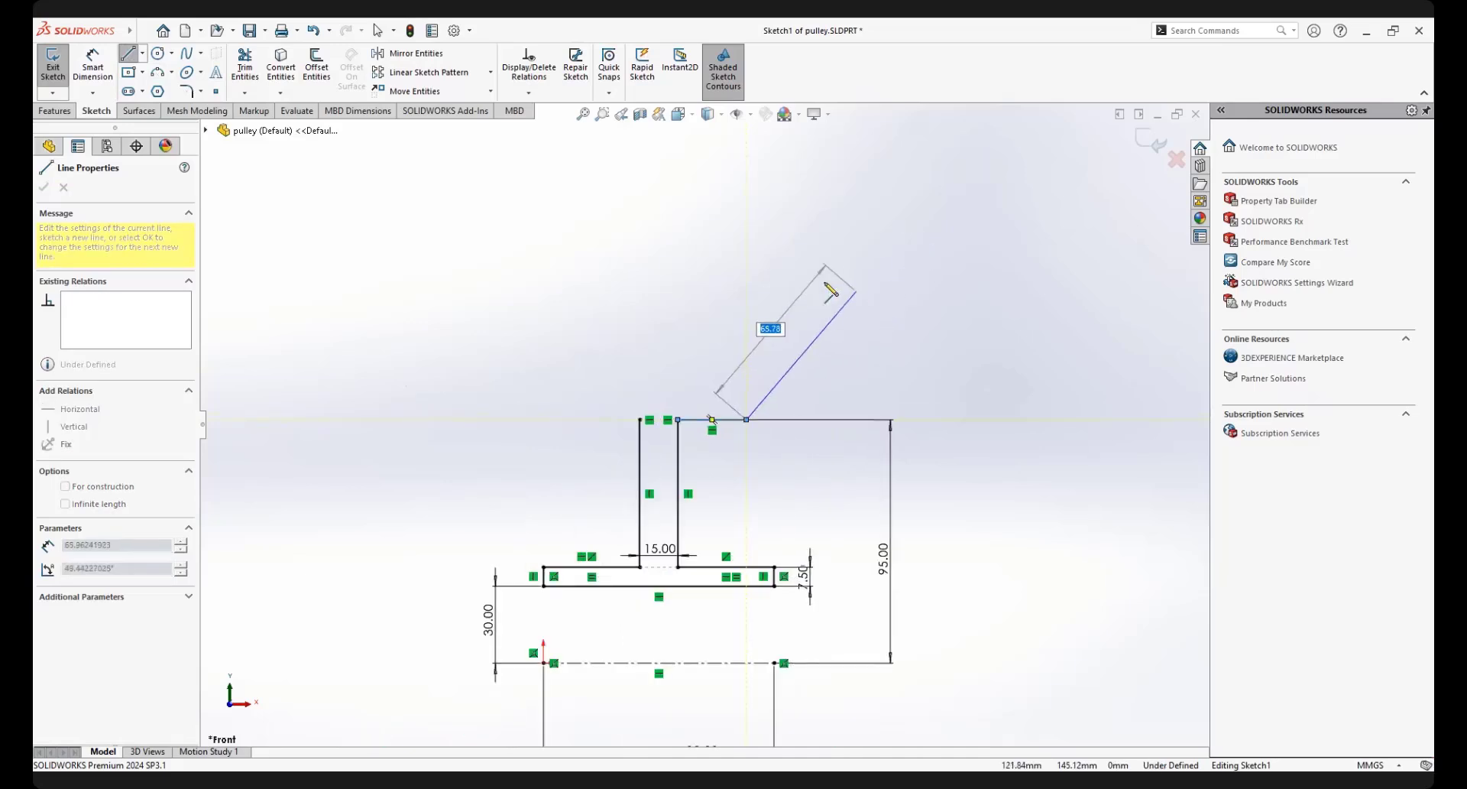
pyautogui.click(826, 271)
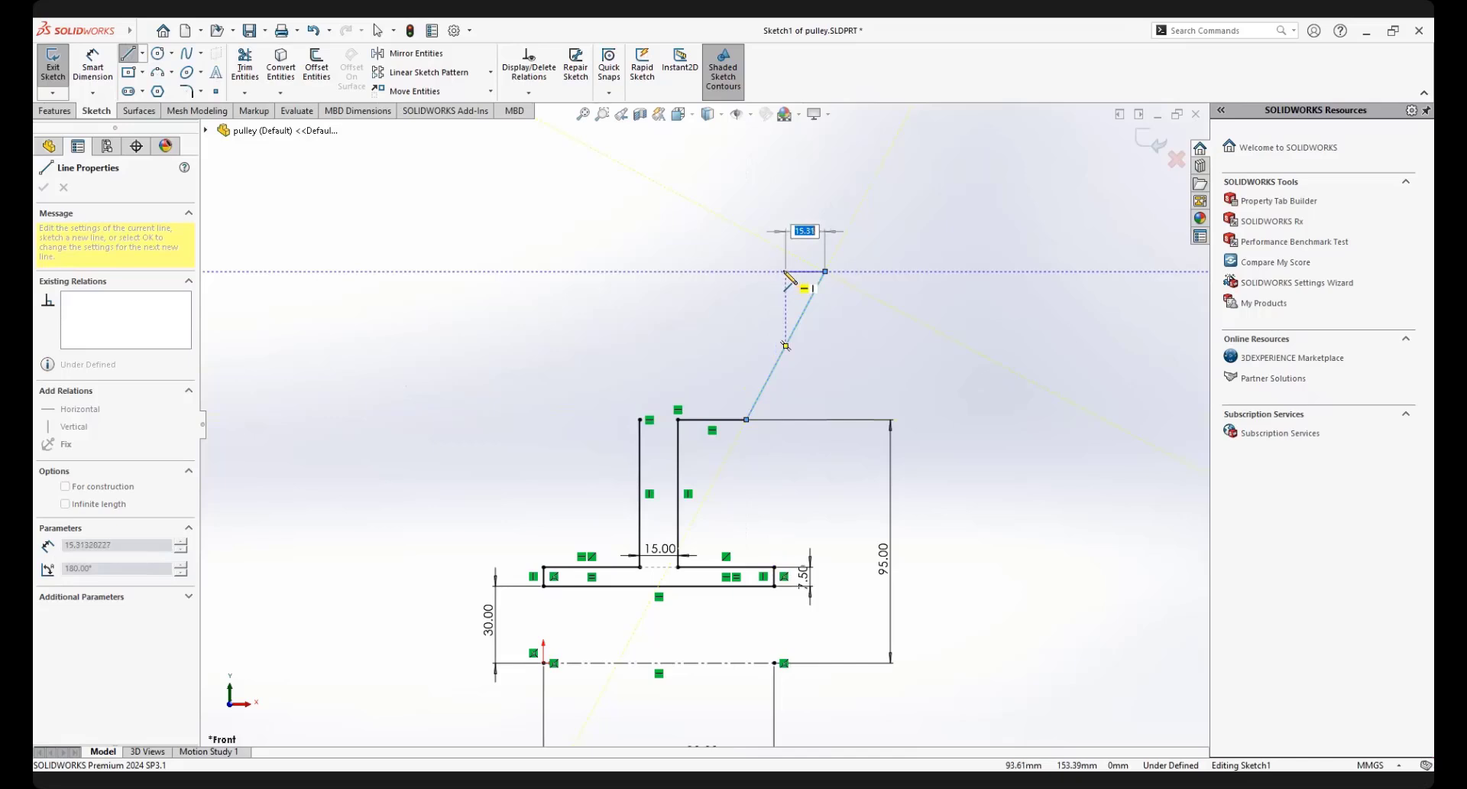
pyautogui.click(785, 271)
pyautogui.click(729, 360)
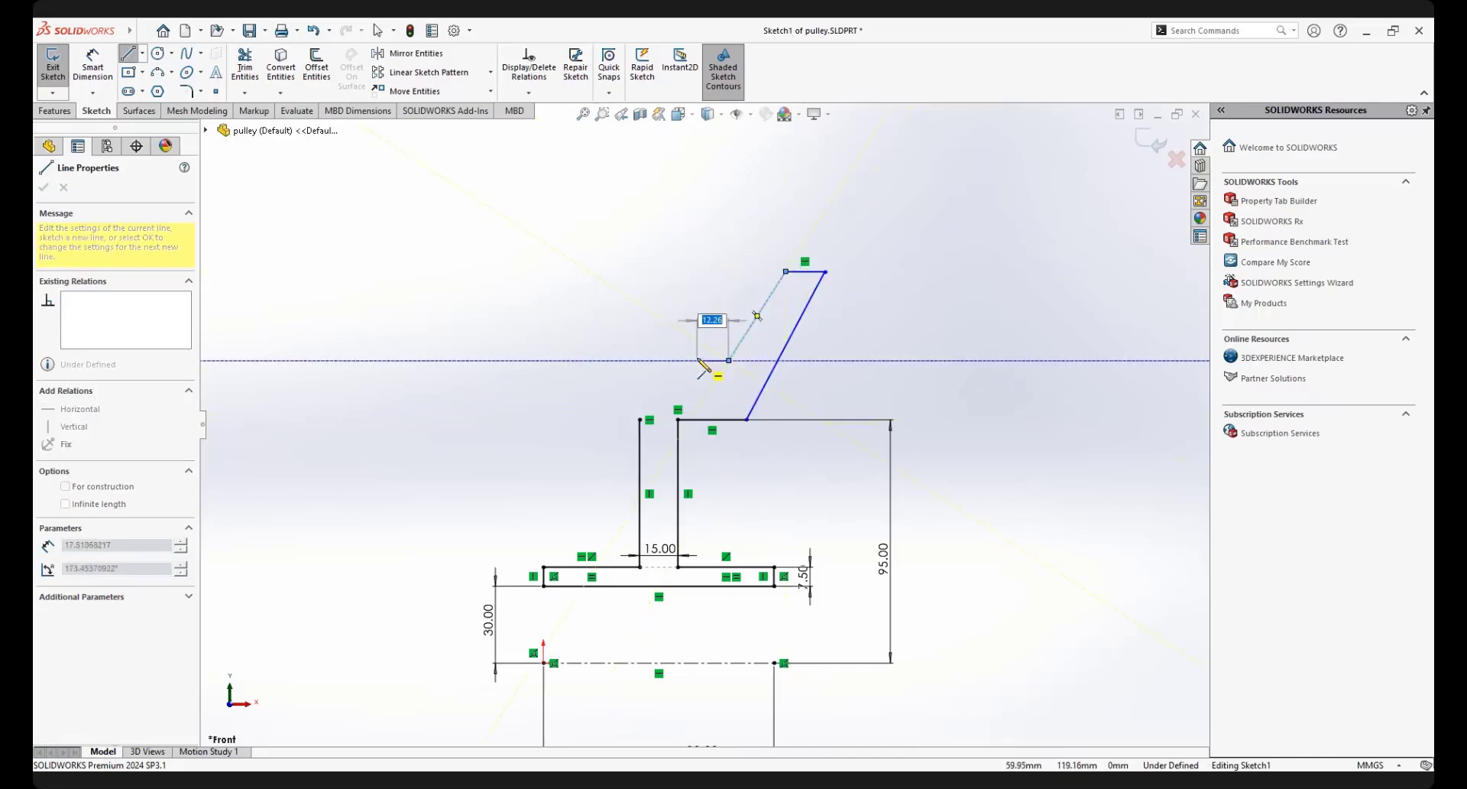
# Continue the line chain leftward with a horizontal groove bottom, a flat-topped central ridge with slanted sides, and a second horizontal groove bottom
pyautogui.click(697, 360)
pyautogui.click(678, 300)
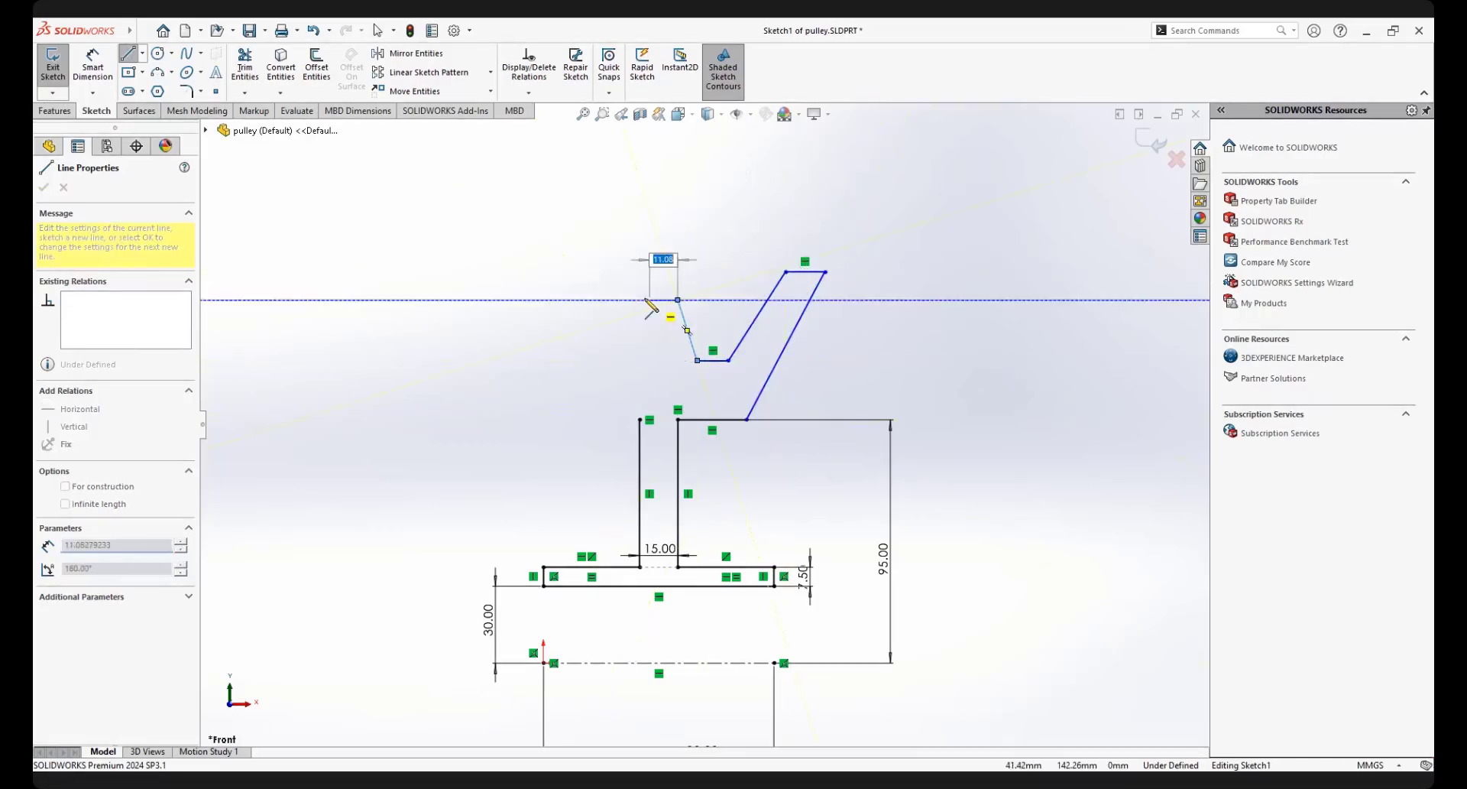
pyautogui.click(645, 300)
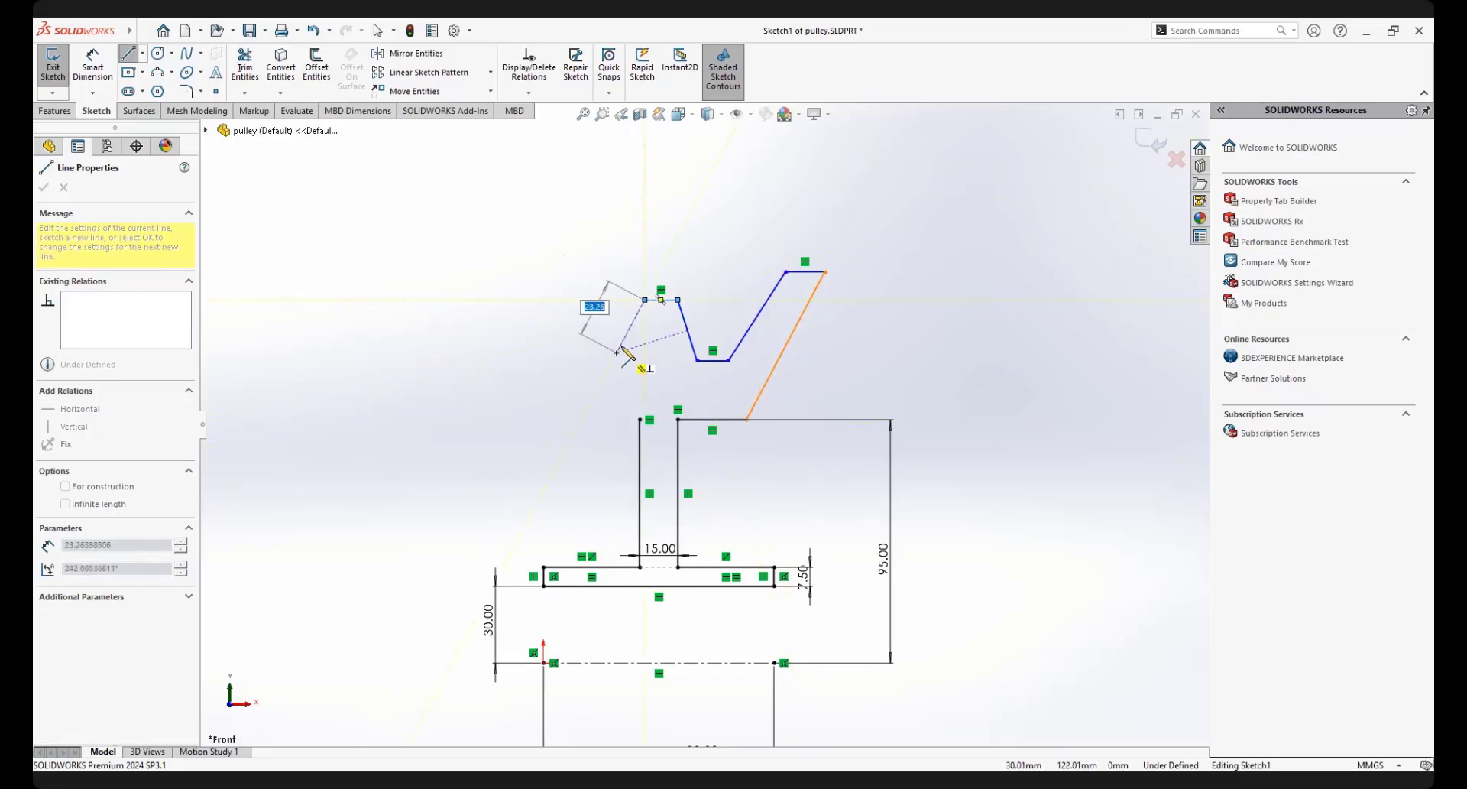
pyautogui.click(620, 345)
pyautogui.click(597, 345)
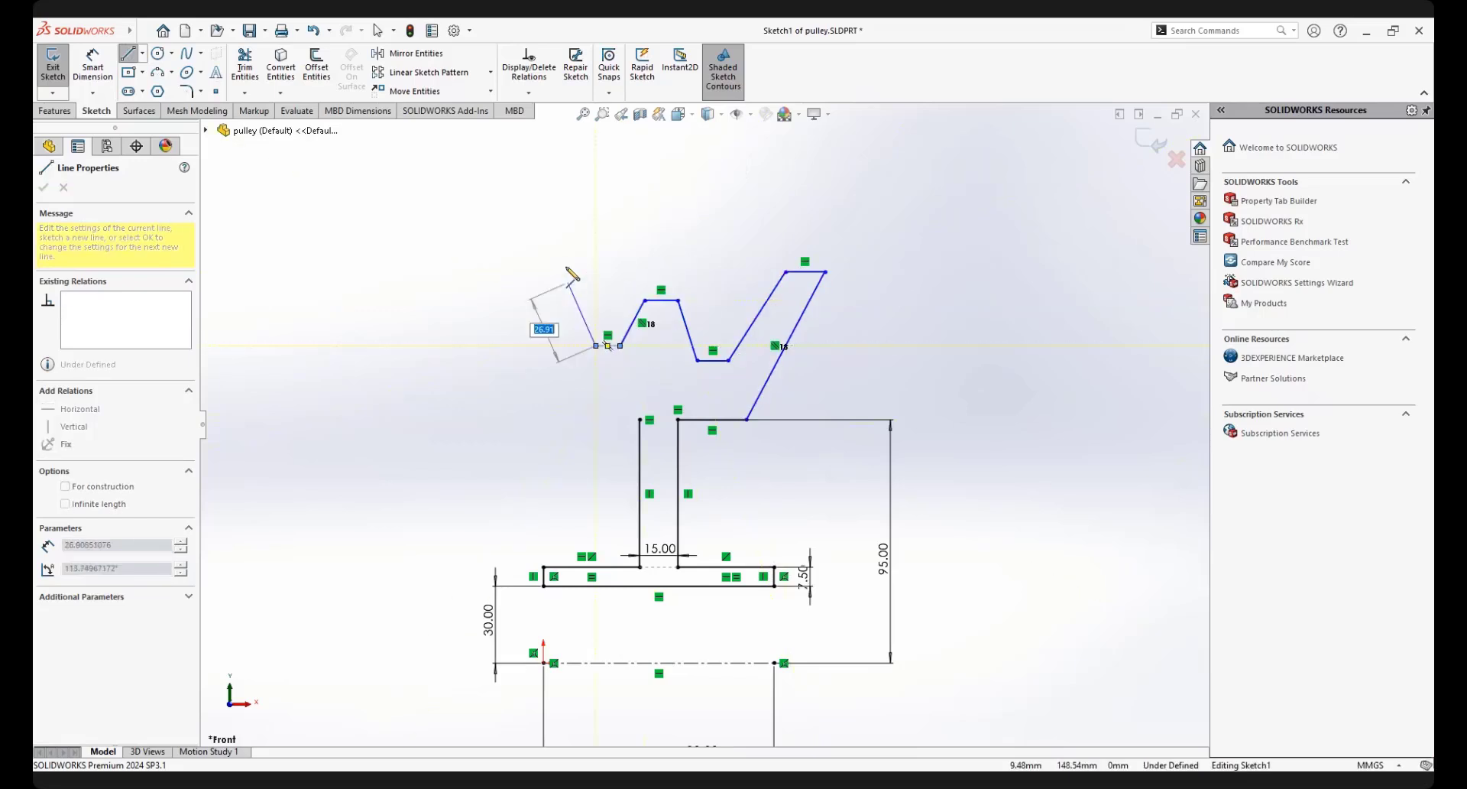
# Sketch the left flange with a horizontal top about 14 mm, closing the profile at the left vertical line's upper endpoint with a base about 24 mm
pyautogui.click(549, 238)
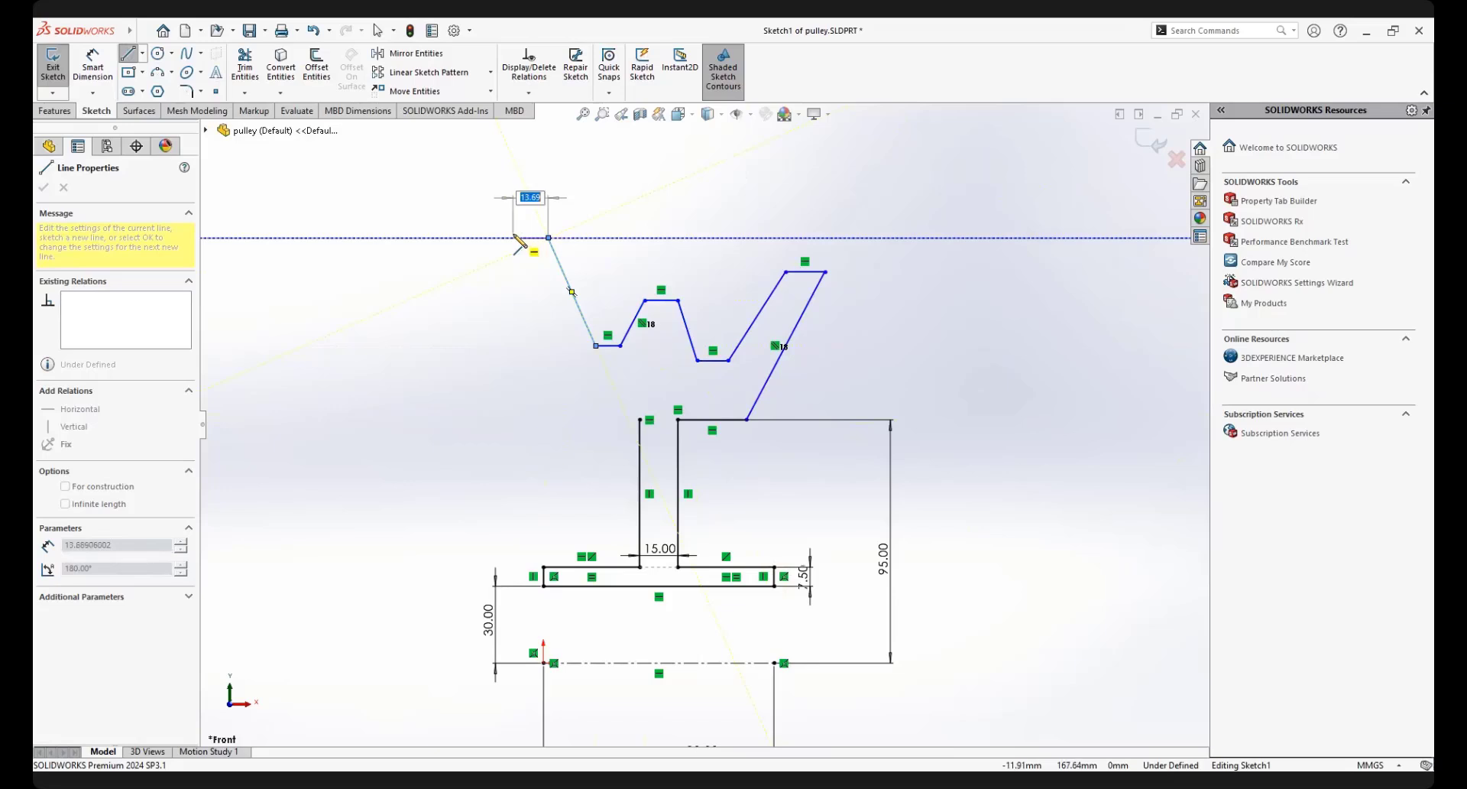
pyautogui.click(513, 237)
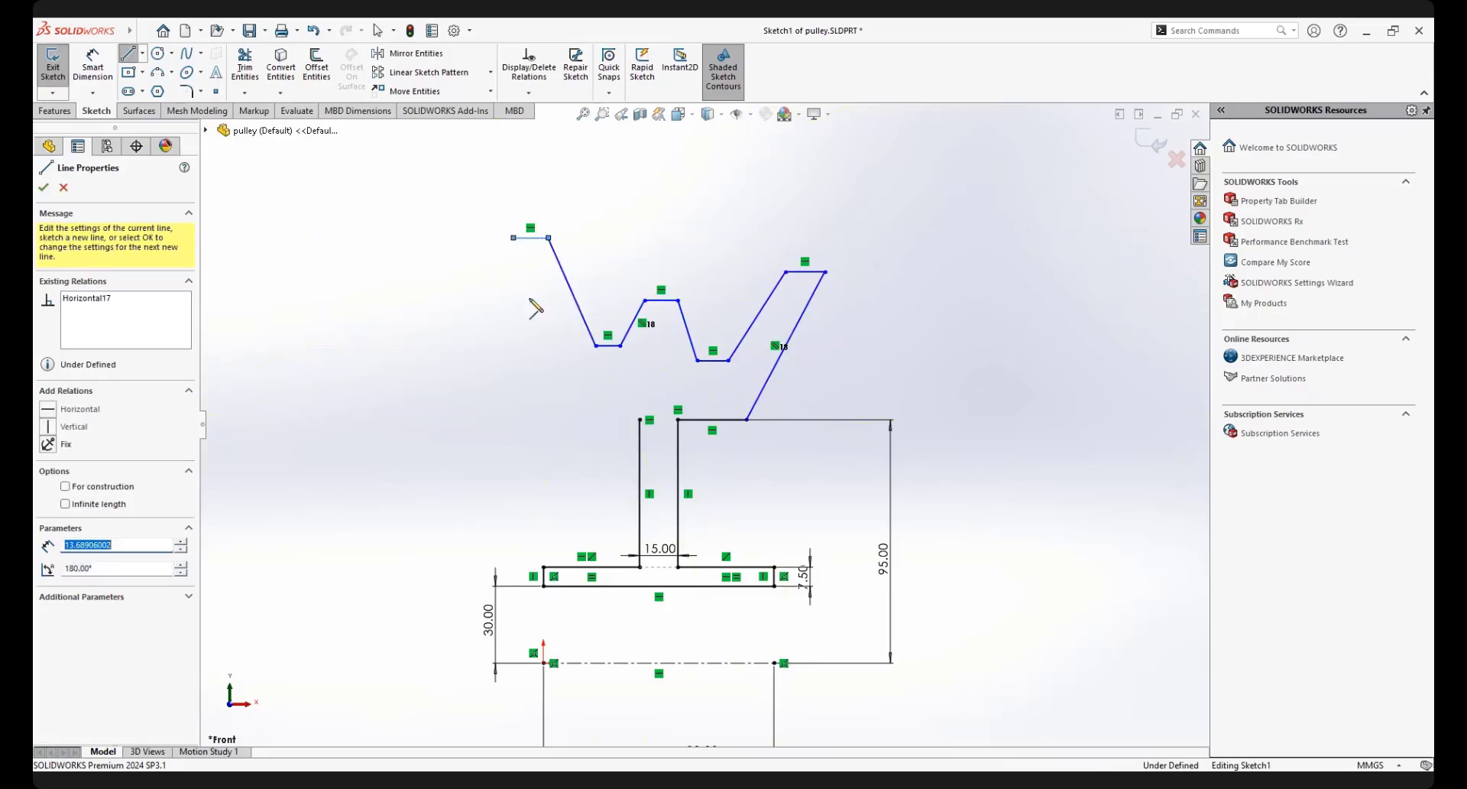
pyautogui.click(579, 419)
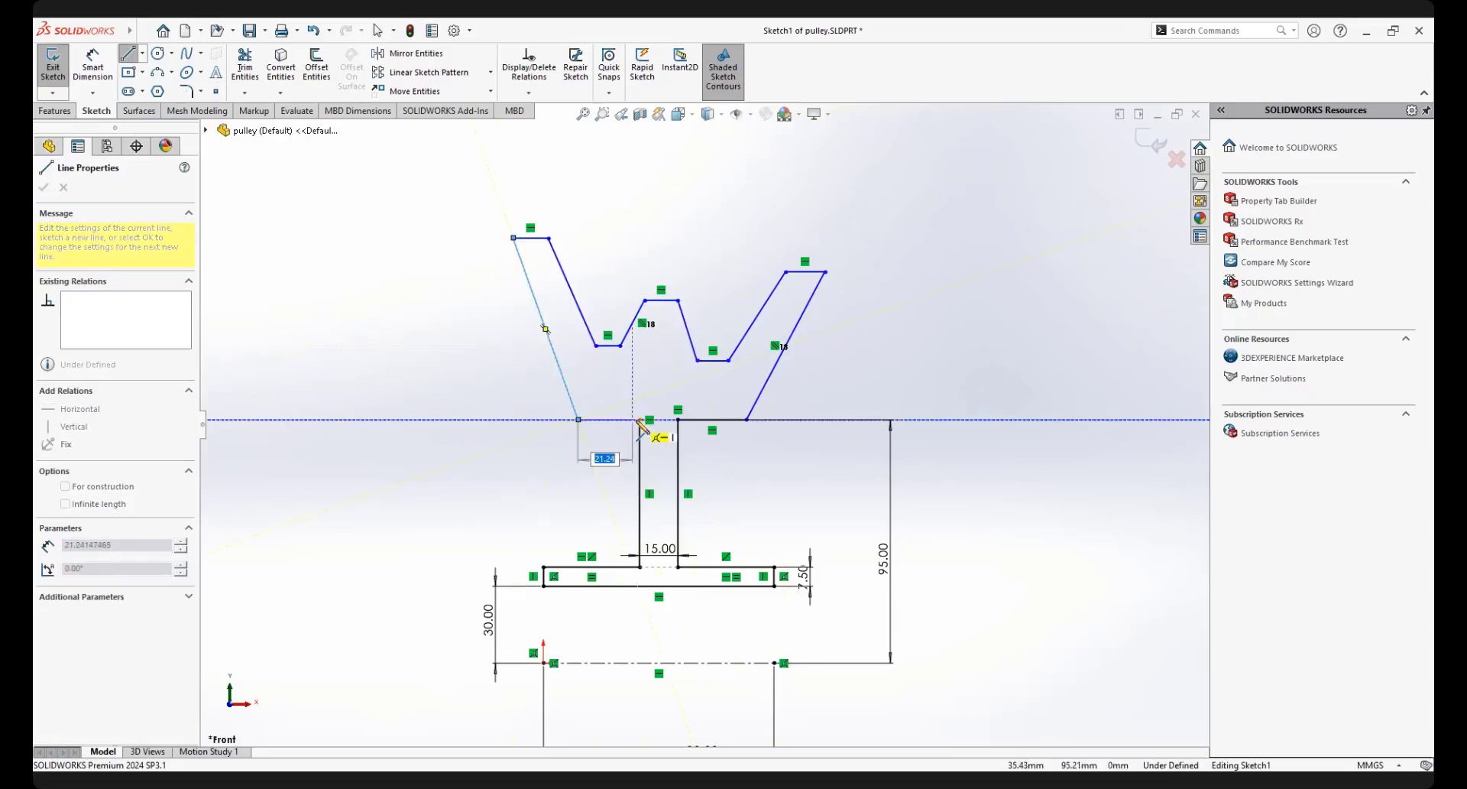
pyautogui.click(641, 419)
pyautogui.rightClick(951, 300)
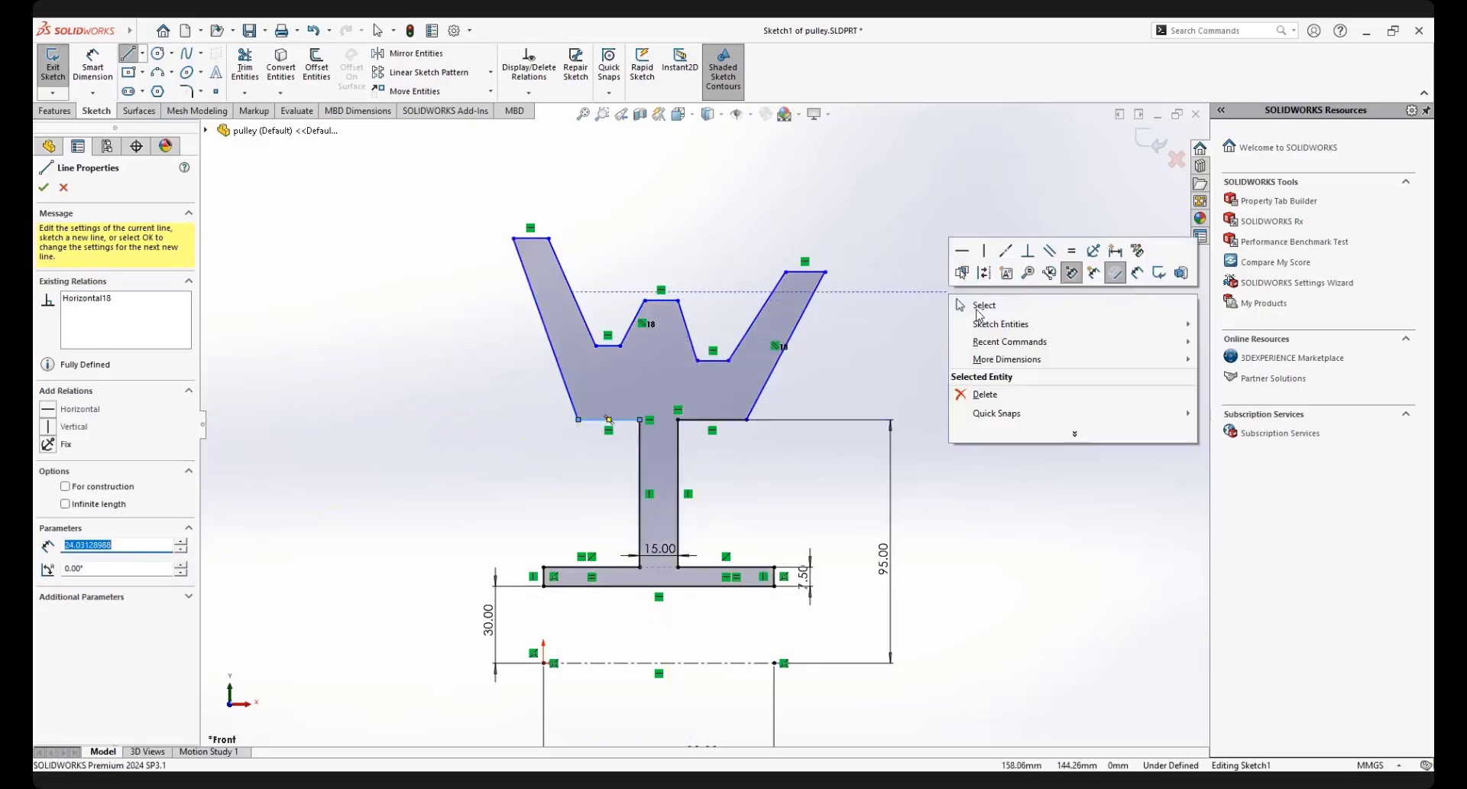
pyautogui.click(975, 304)
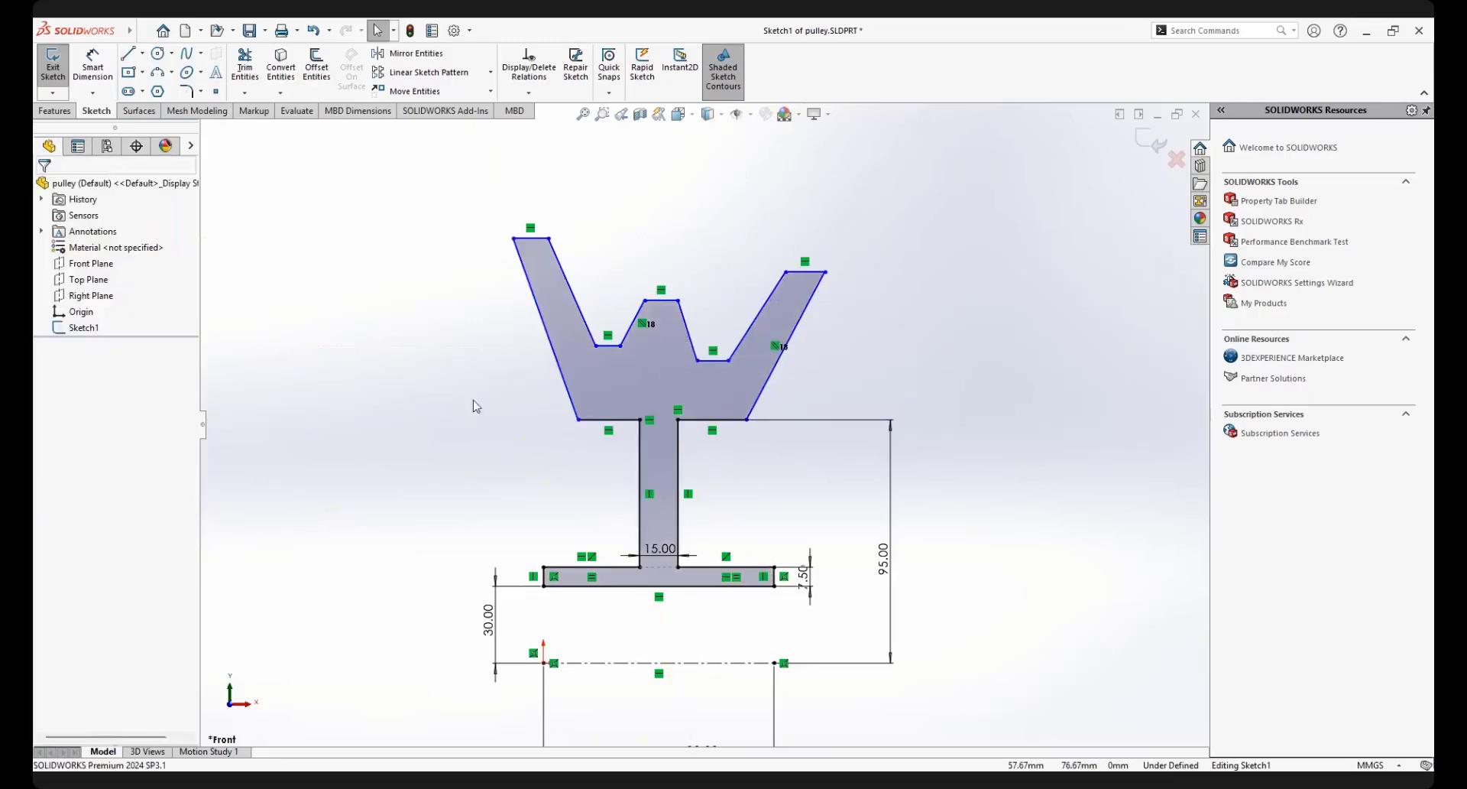
# Make the two horizontal base lines on either side of the upper web ends equal in length
pyautogui.scroll(-4, 610, 456)
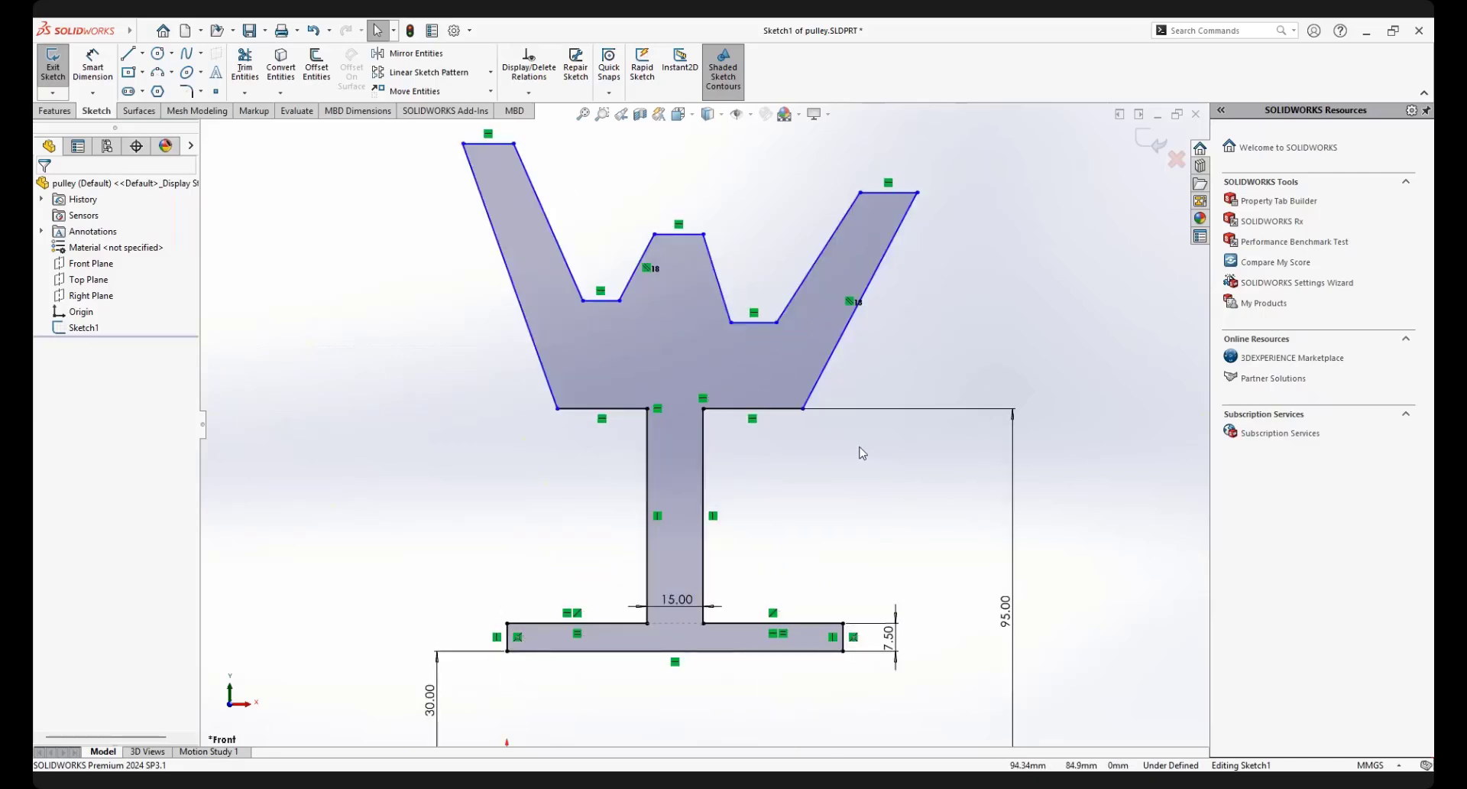
pyautogui.scroll(-2, 764, 367)
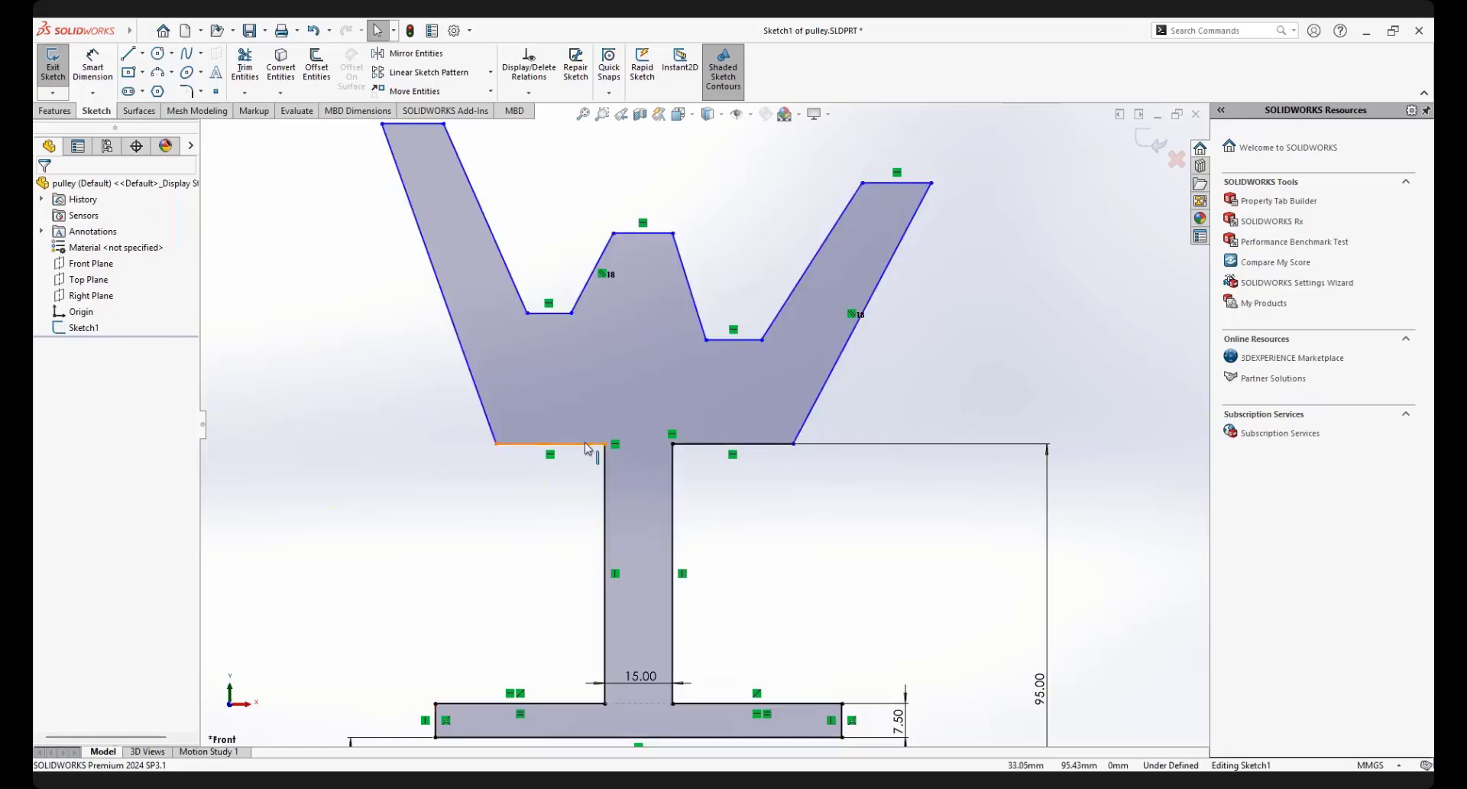
pyautogui.click(781, 449)
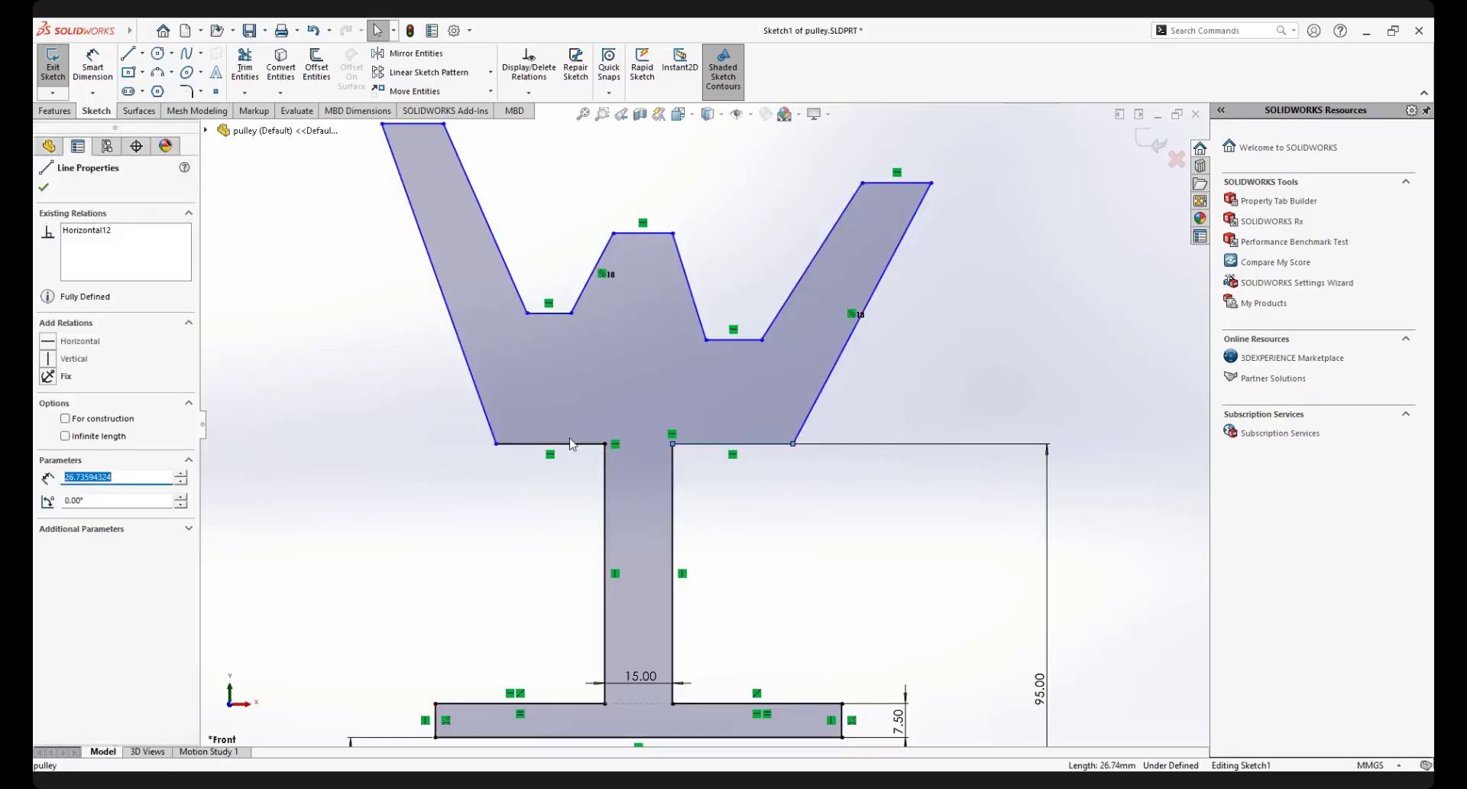
pyautogui.click(798, 538)
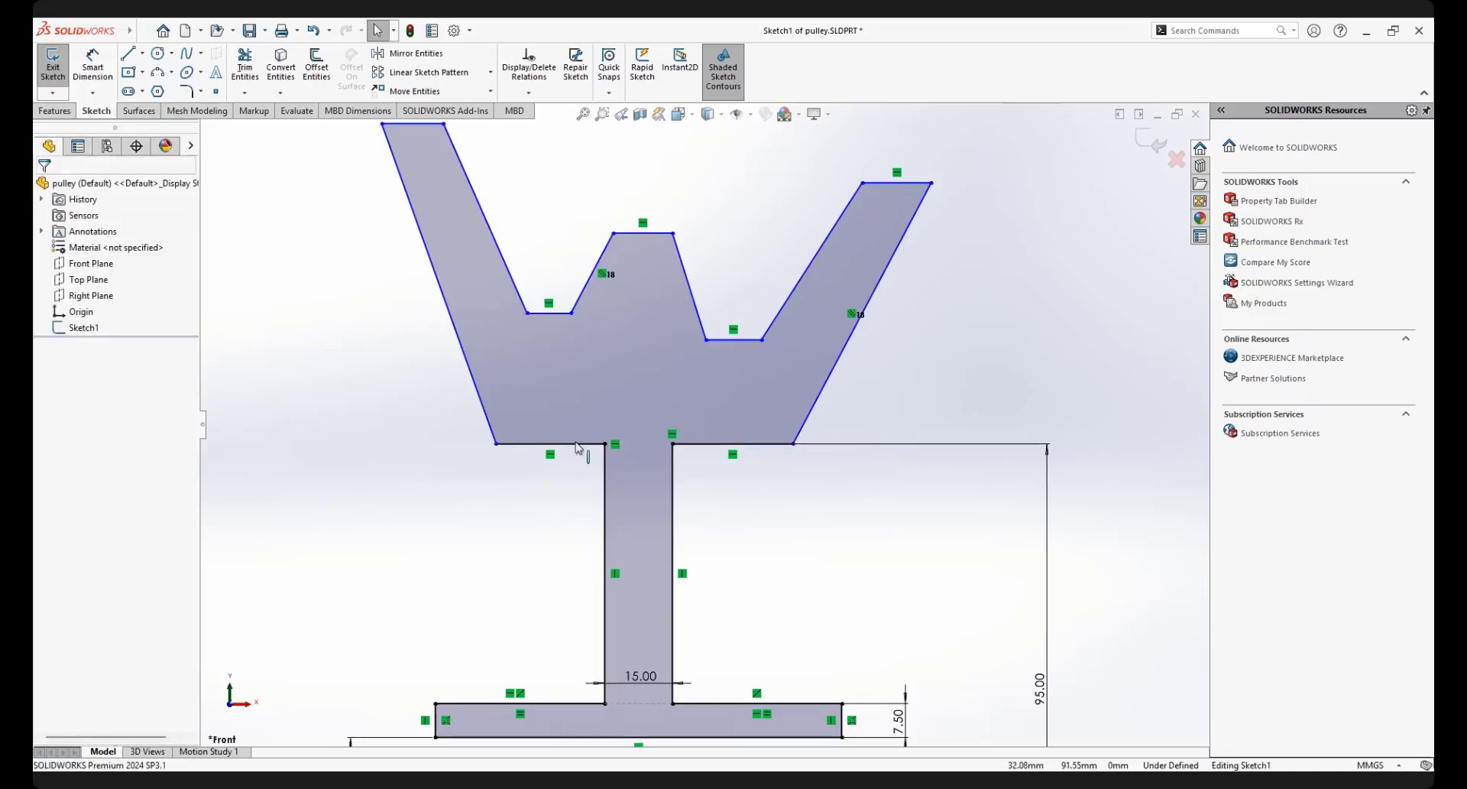
pyautogui.click(764, 450)
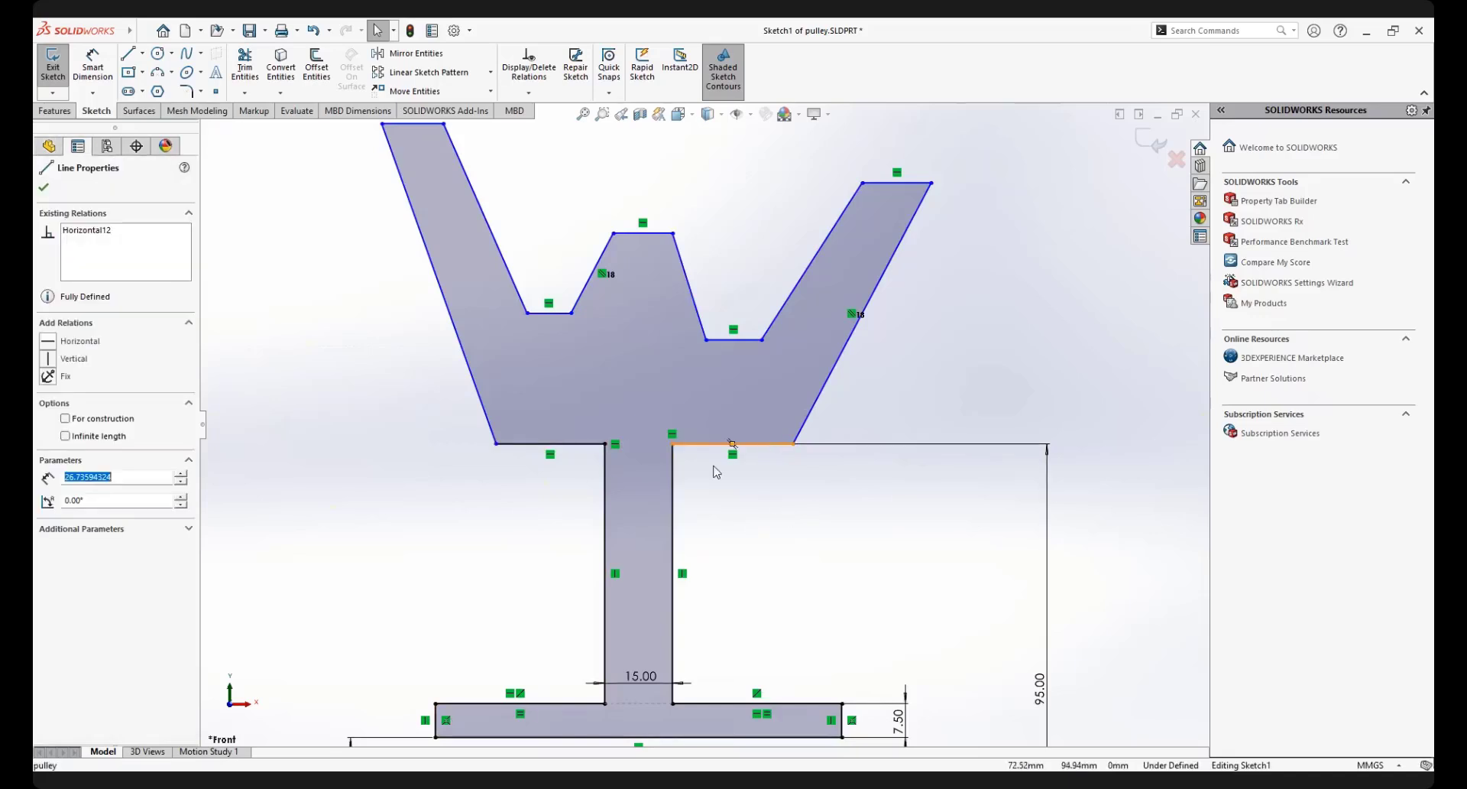
pyautogui.keyDown('ctrl'); pyautogui.click(579, 449); pyautogui.keyUp('ctrl')
pyautogui.click(727, 378)
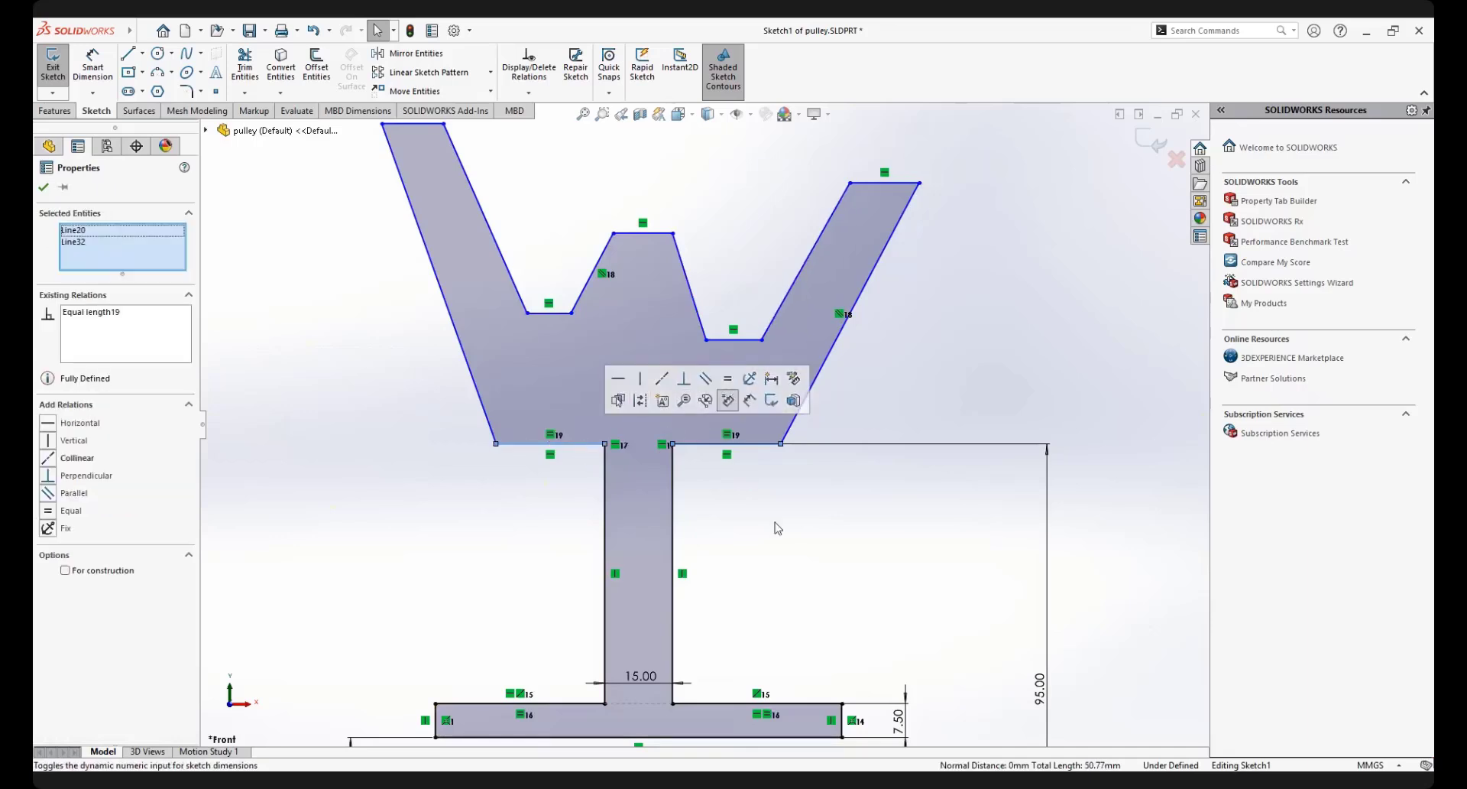
pyautogui.press('Escape')
pyautogui.press('f')
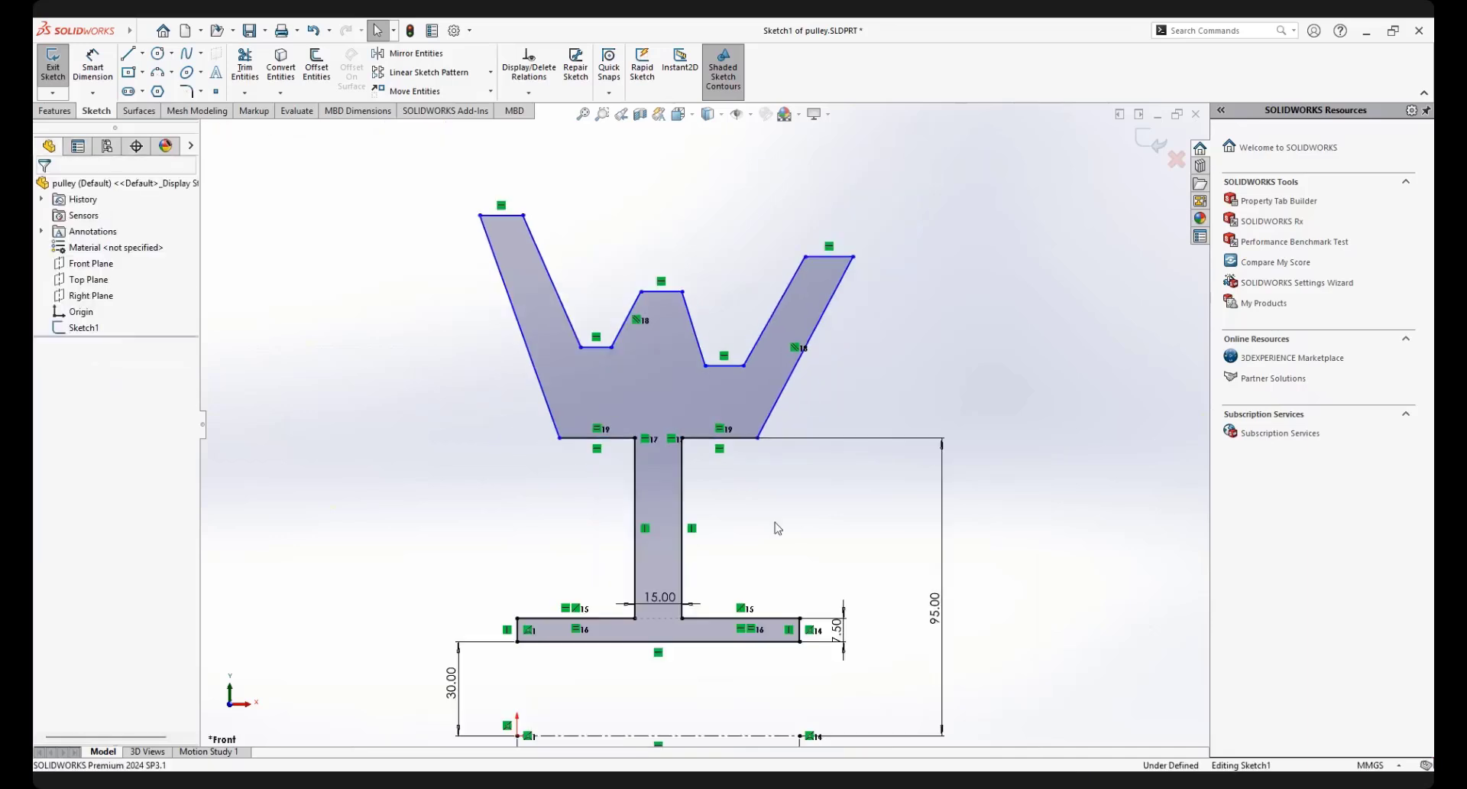
pyautogui.scroll(-3, 757, 451)
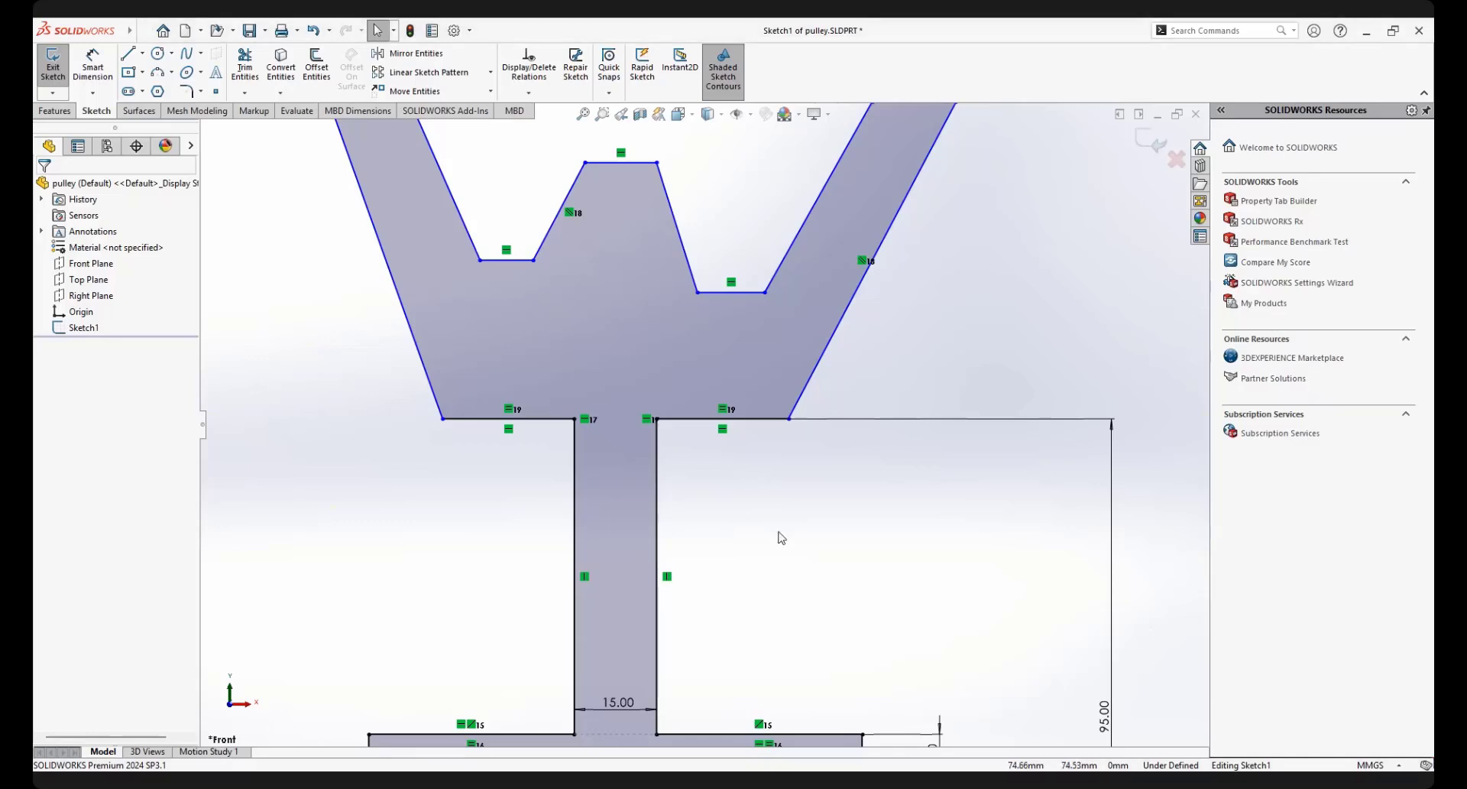
pyautogui.scroll(3, 704, 398)
pyautogui.scroll(-2, 708, 401)
pyautogui.scroll(2, 741, 448)
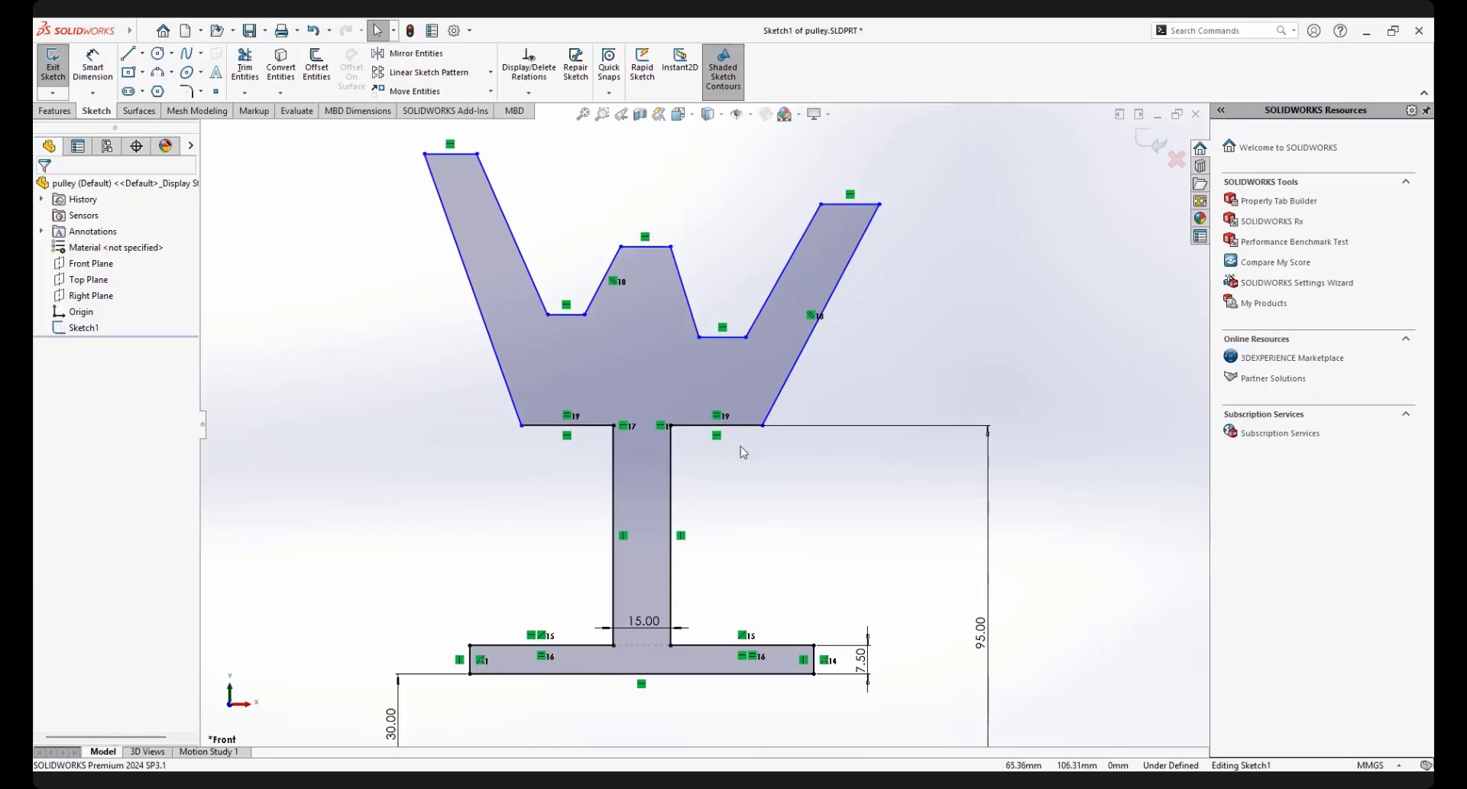
pyautogui.scroll(-1, 759, 436)
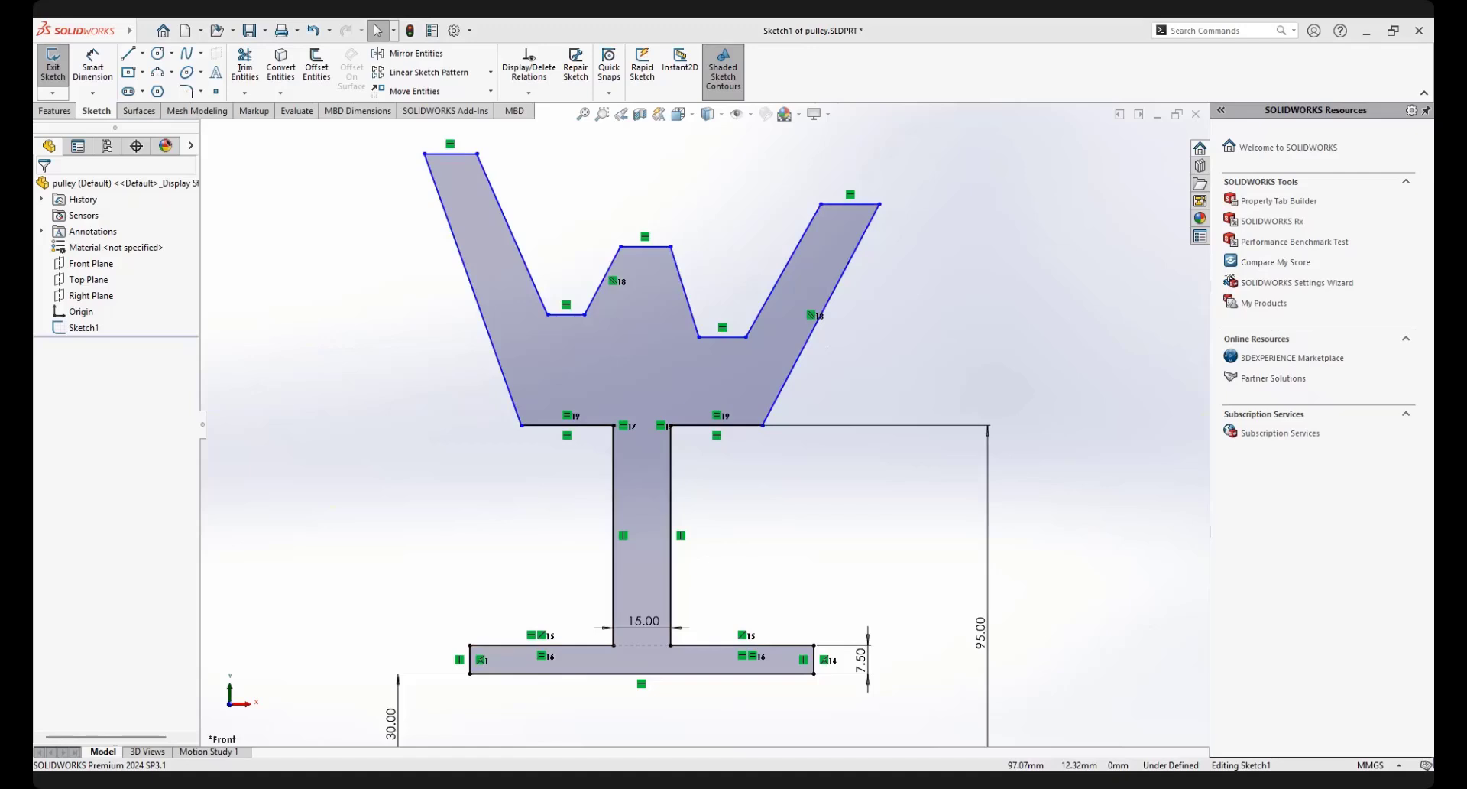
pyautogui.scroll(-1, 731, 322)
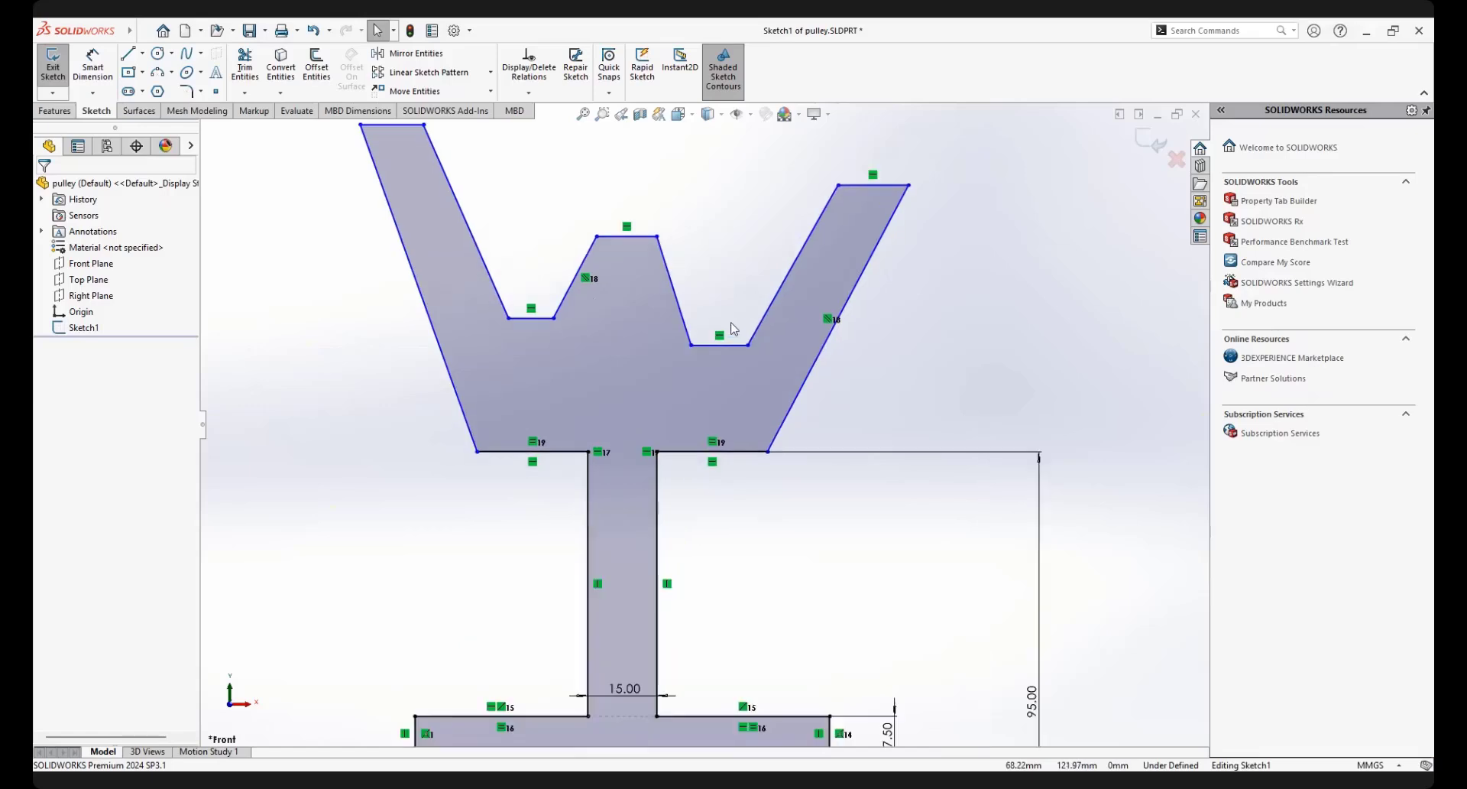
# Make the horizontal top lines of the right flange, central ridge and left flange collinear
pyautogui.scroll(3, 717, 341)
pyautogui.scroll(-2, 600, 411)
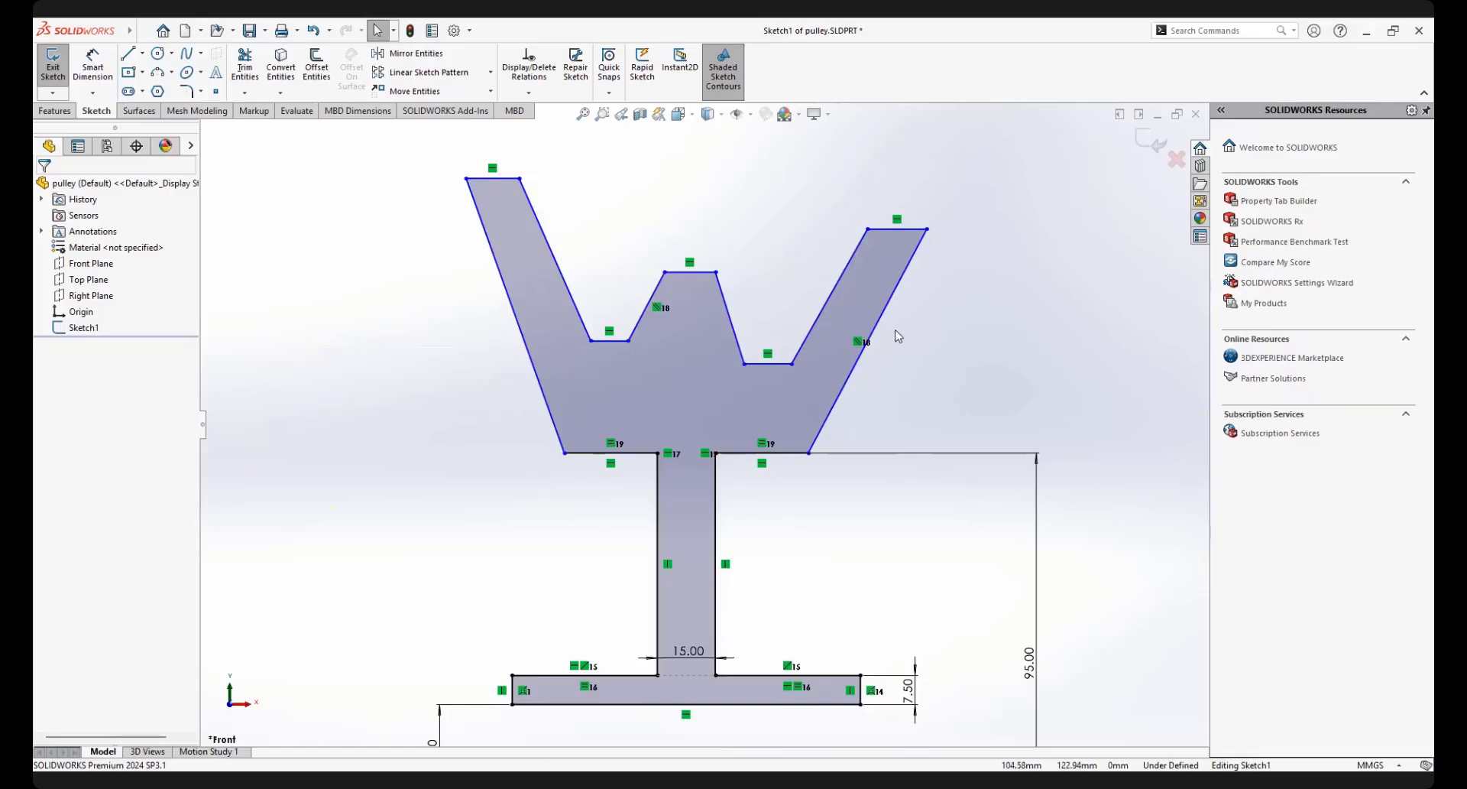
pyautogui.scroll(2, 822, 301)
pyautogui.scroll(-2, 819, 304)
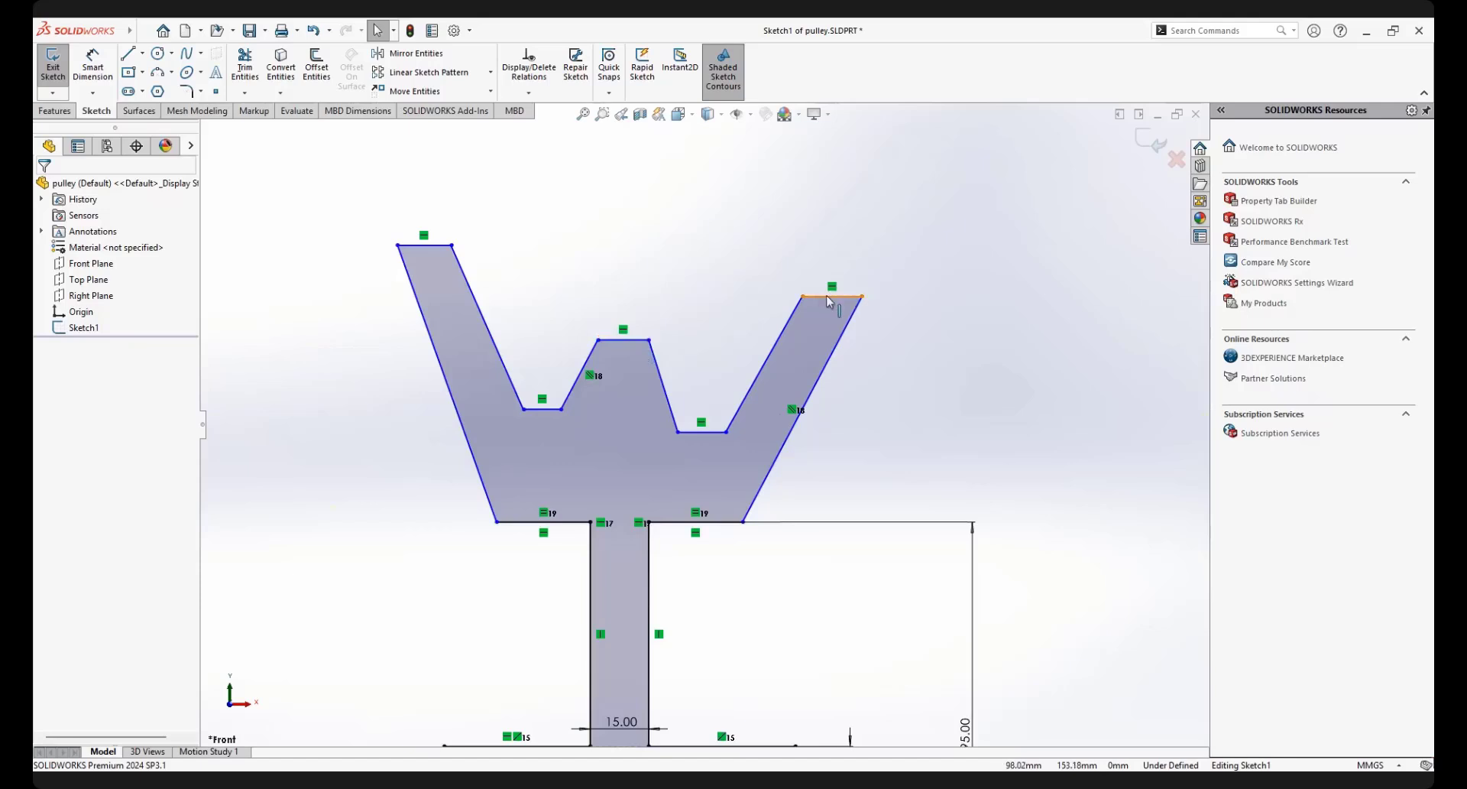
pyautogui.click(828, 299)
pyautogui.keyDown('ctrl'); pyautogui.click(642, 341); pyautogui.keyUp('ctrl')
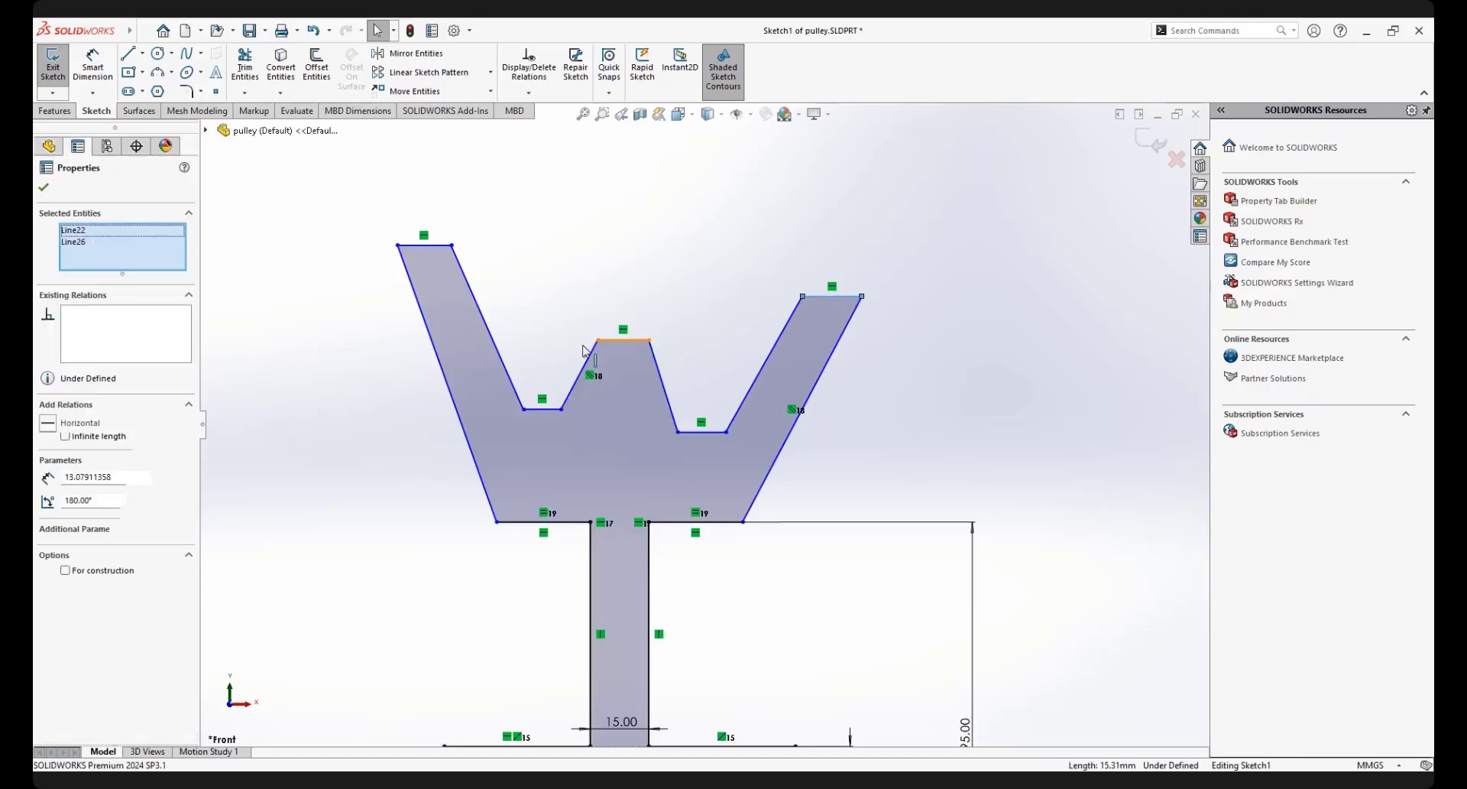
pyautogui.keyDown('ctrl'); pyautogui.click(434, 248); pyautogui.keyUp('ctrl')
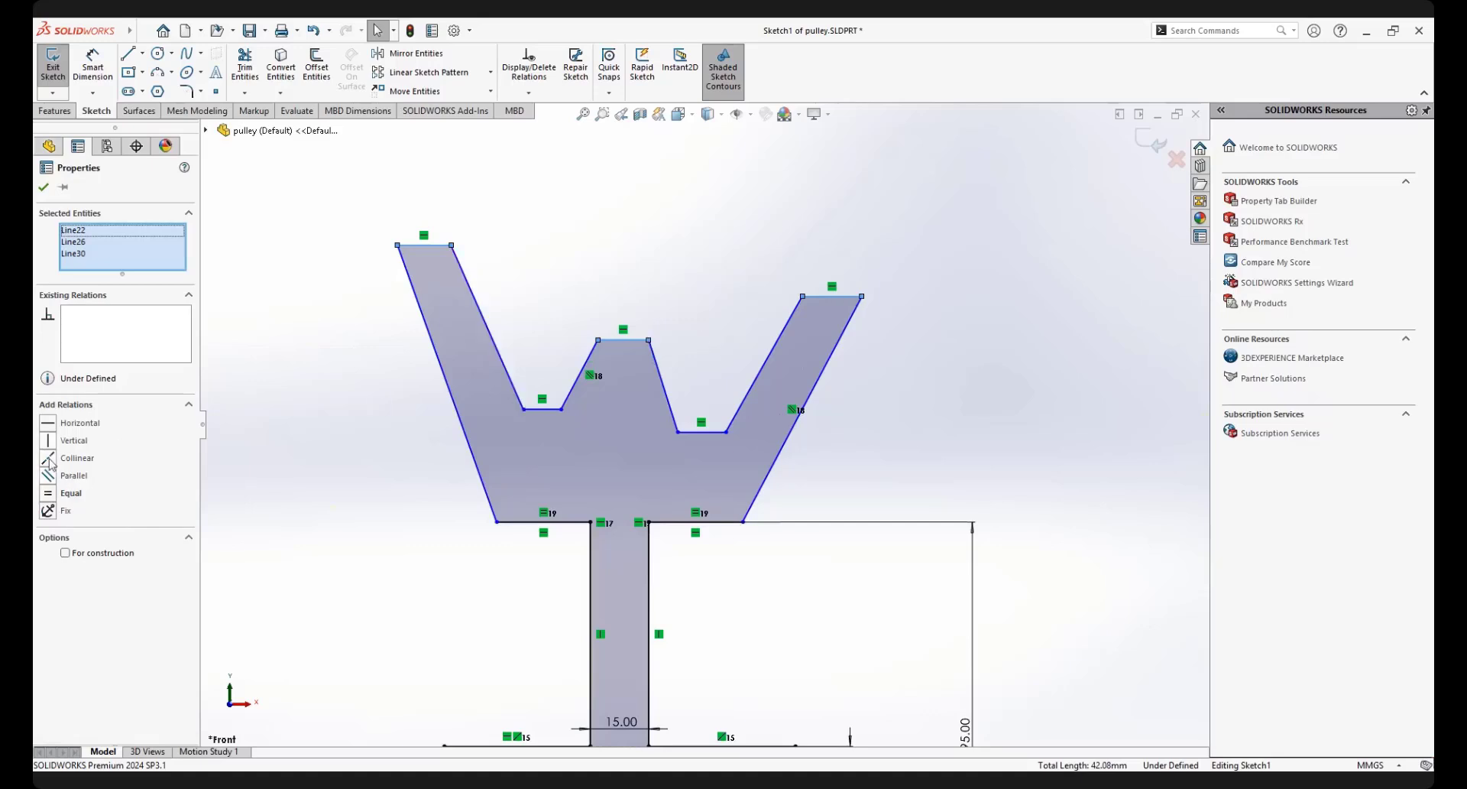
pyautogui.click(48, 459)
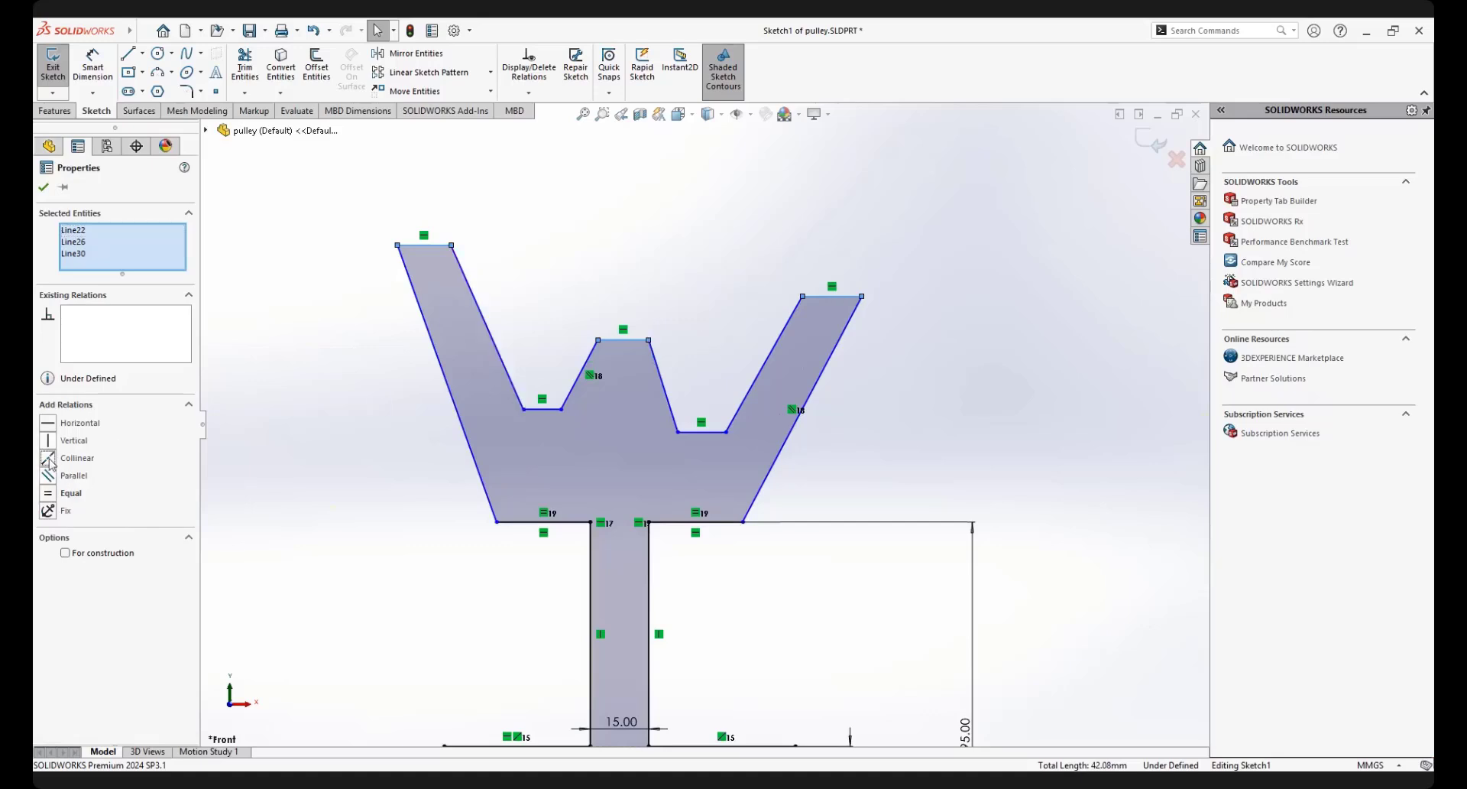
pyautogui.click(878, 335)
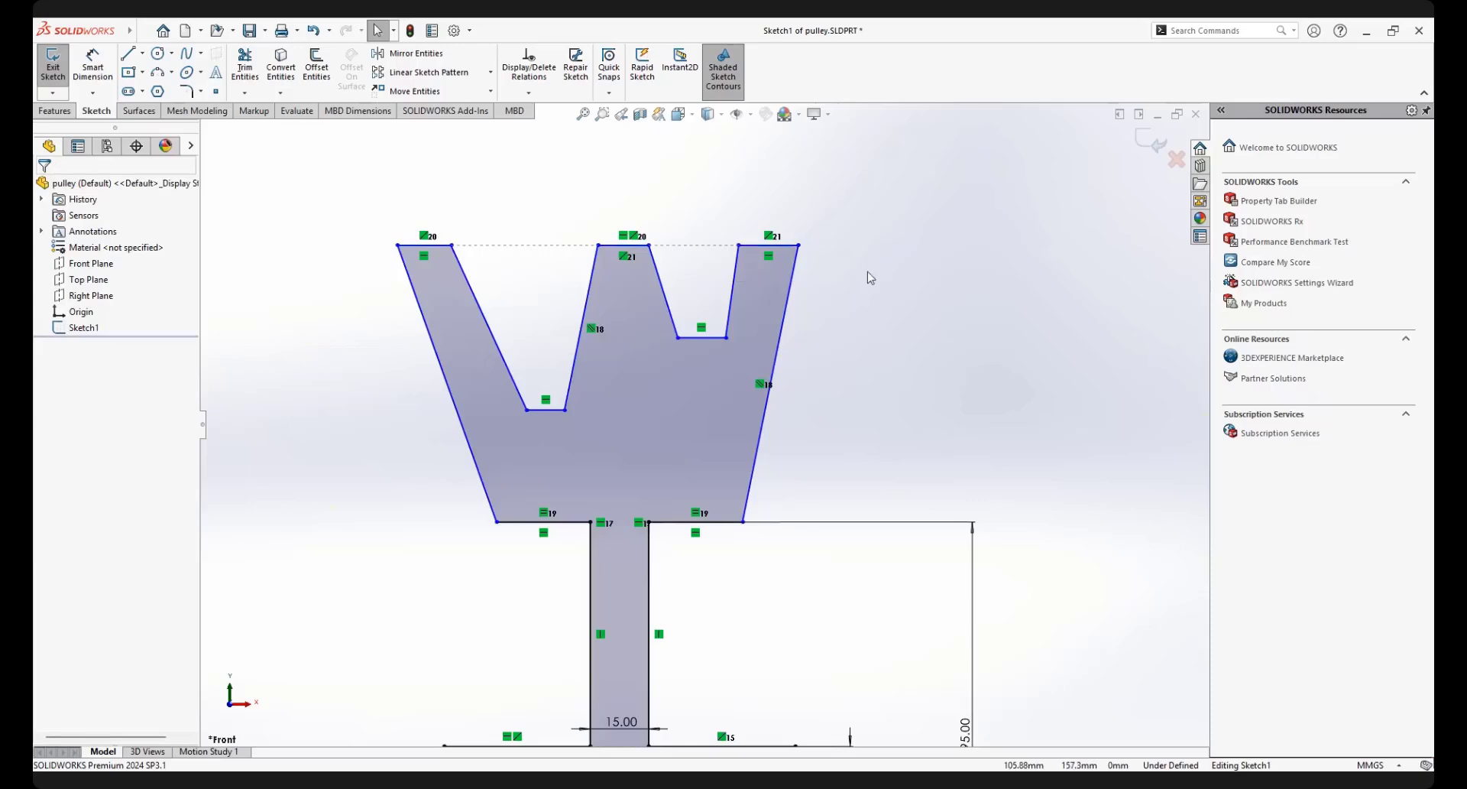
# Move the right flange's outer top corner outward to about X 104 mm, Y 167 mm
pyautogui.moveTo(790, 251)
pyautogui.mouseDown()
pyautogui.moveTo(1007, 263)
pyautogui.moveTo(842, 252)
pyautogui.moveTo(855, 245)
pyautogui.mouseUp()
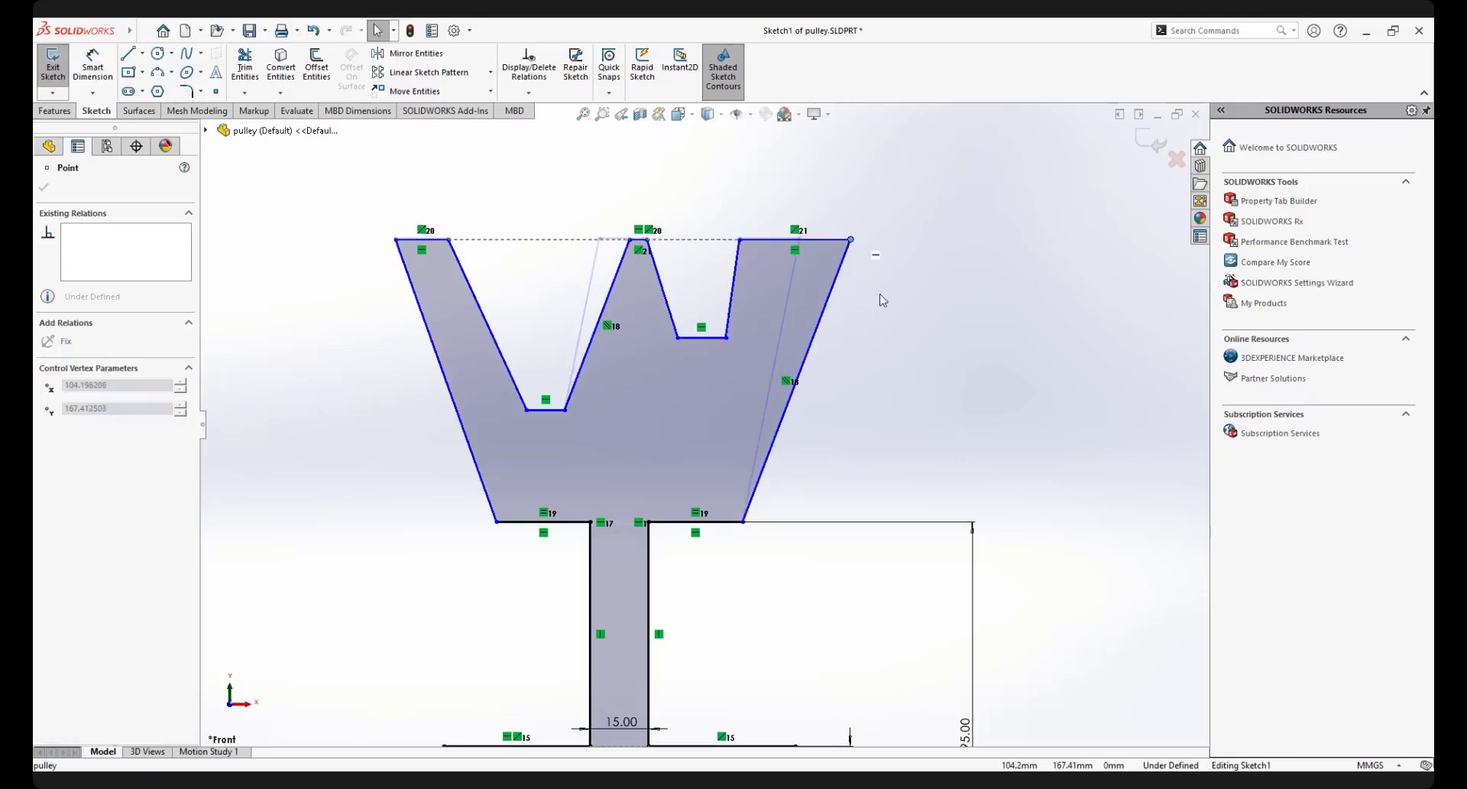
pyautogui.click(892, 312)
pyautogui.scroll(-3, 683, 239)
pyautogui.scroll(3, 703, 422)
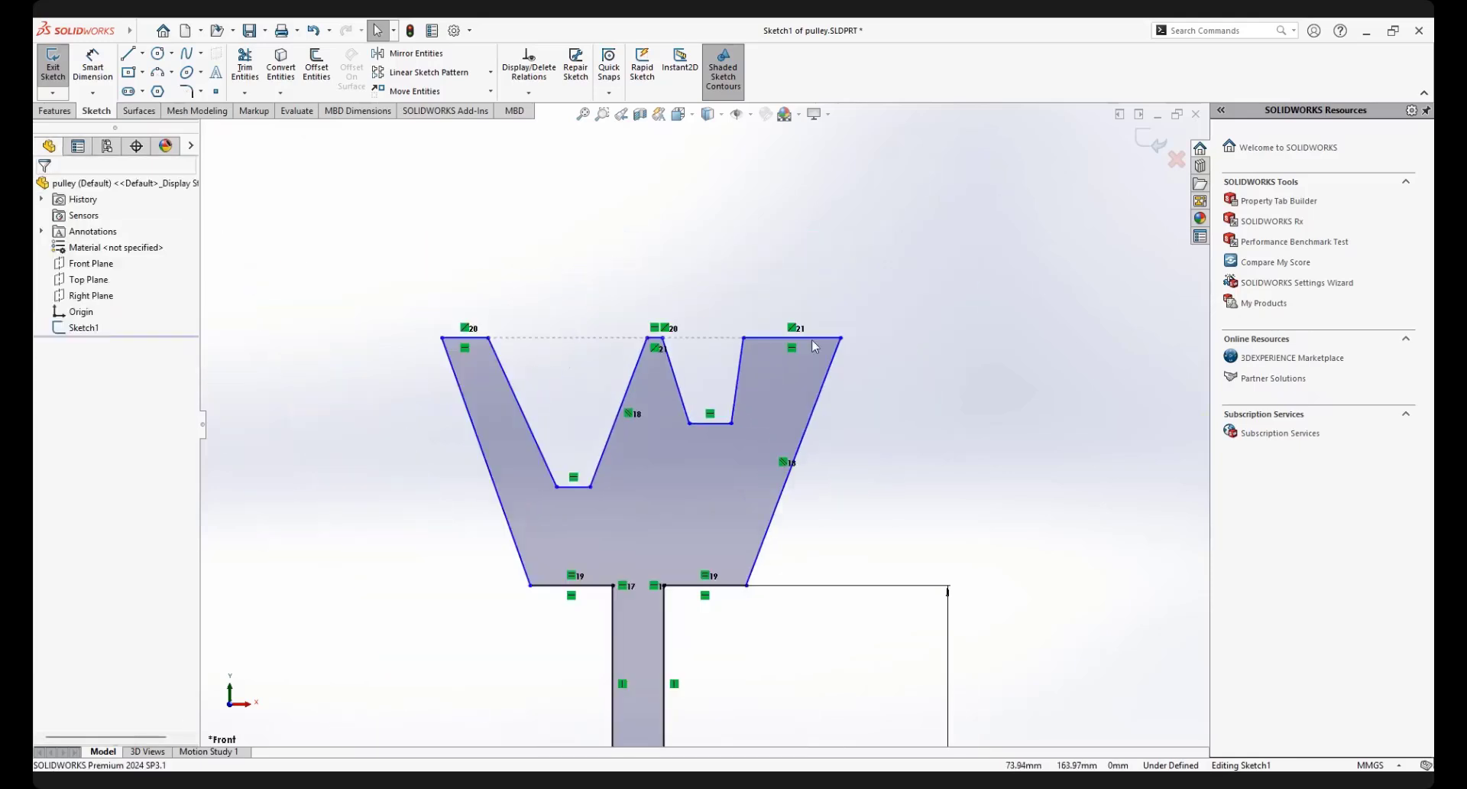
# Shift the right flange's inner top corner outward and reposition its outer top corner at about X 104 mm
pyautogui.moveTo(744, 337); pyautogui.dragTo(788, 335)
pyautogui.moveTo(647, 335); pyautogui.dragTo(626, 333)
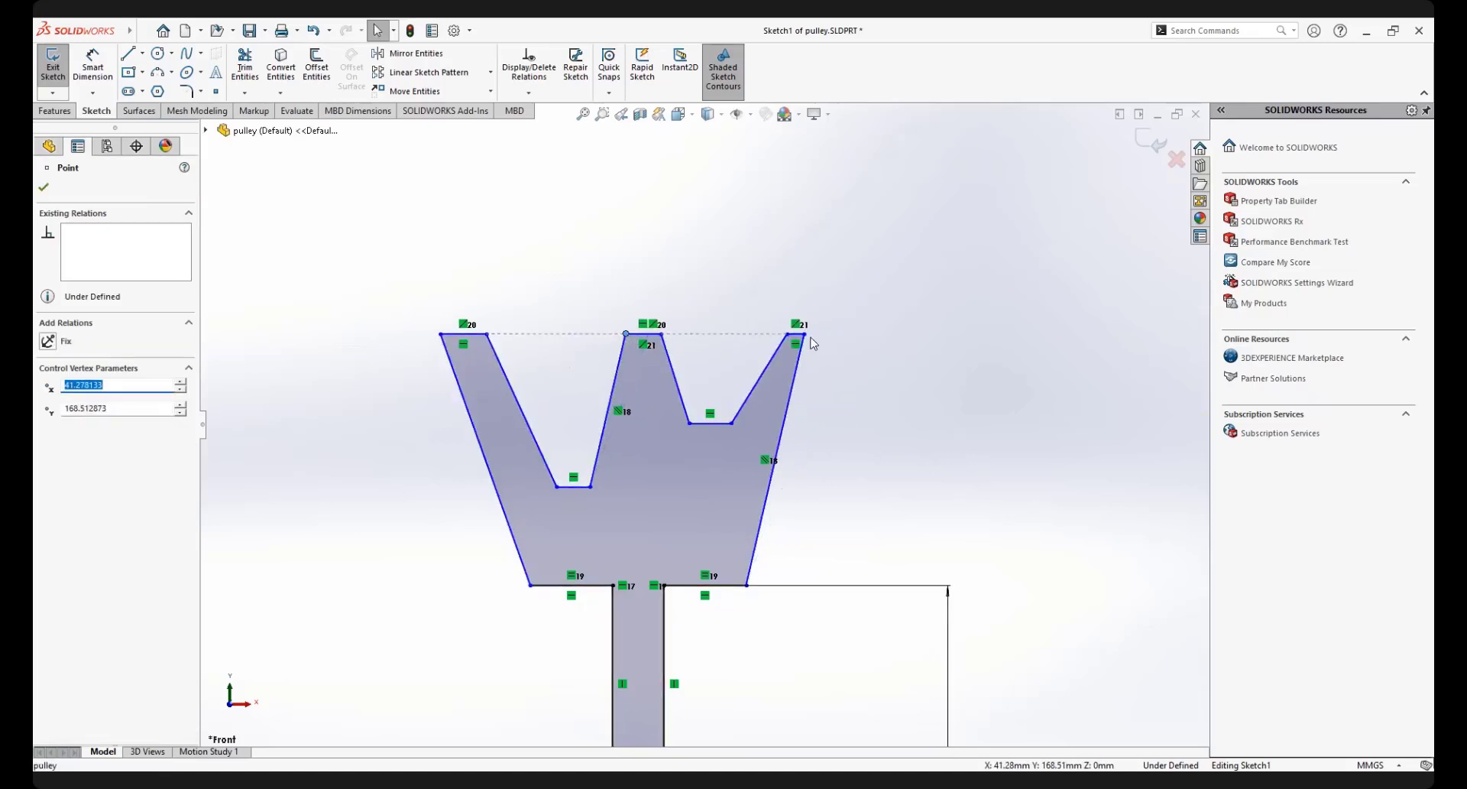
pyautogui.moveTo(806, 337); pyautogui.dragTo(842, 335)
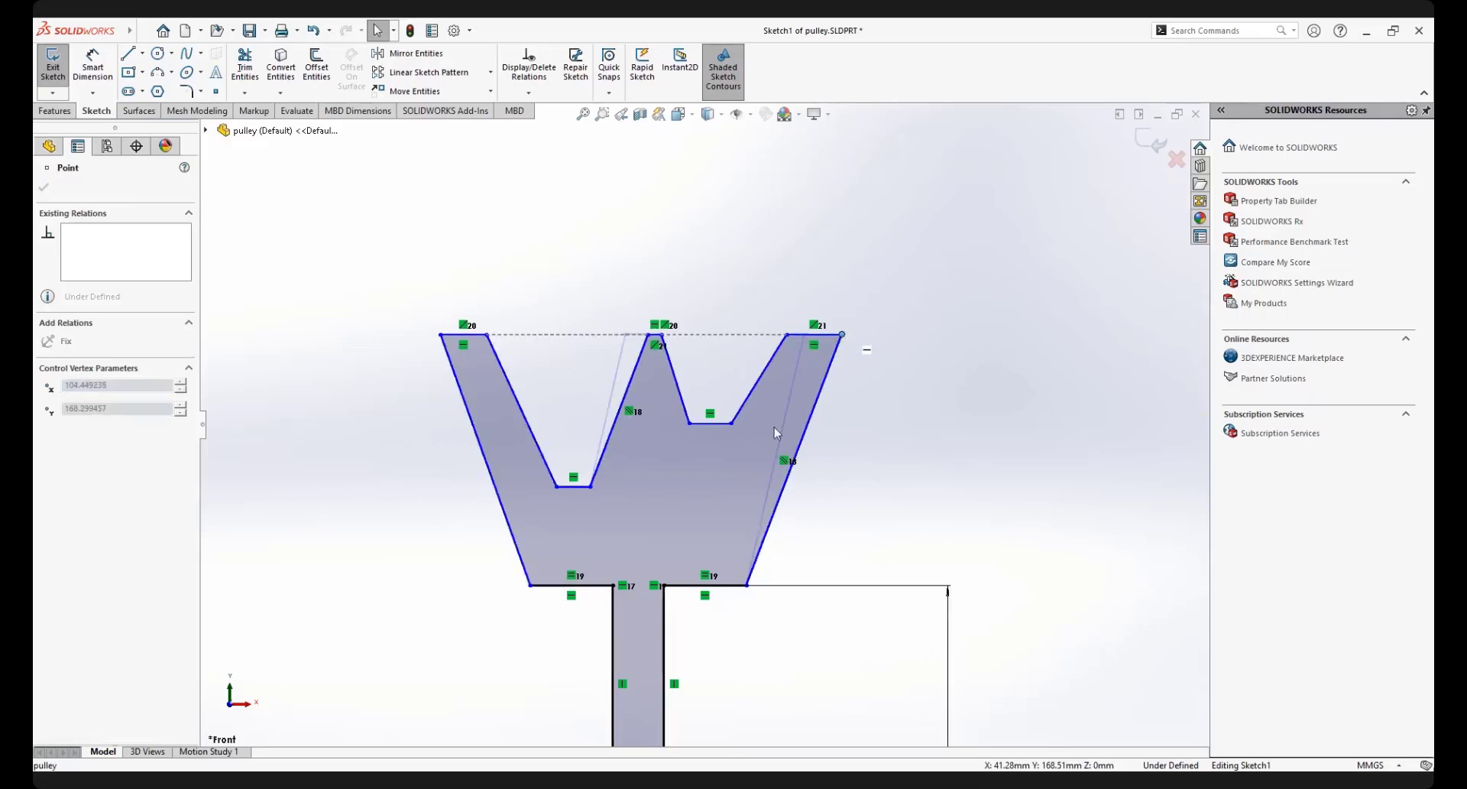
pyautogui.click(678, 456)
pyautogui.scroll(-2, 672, 456)
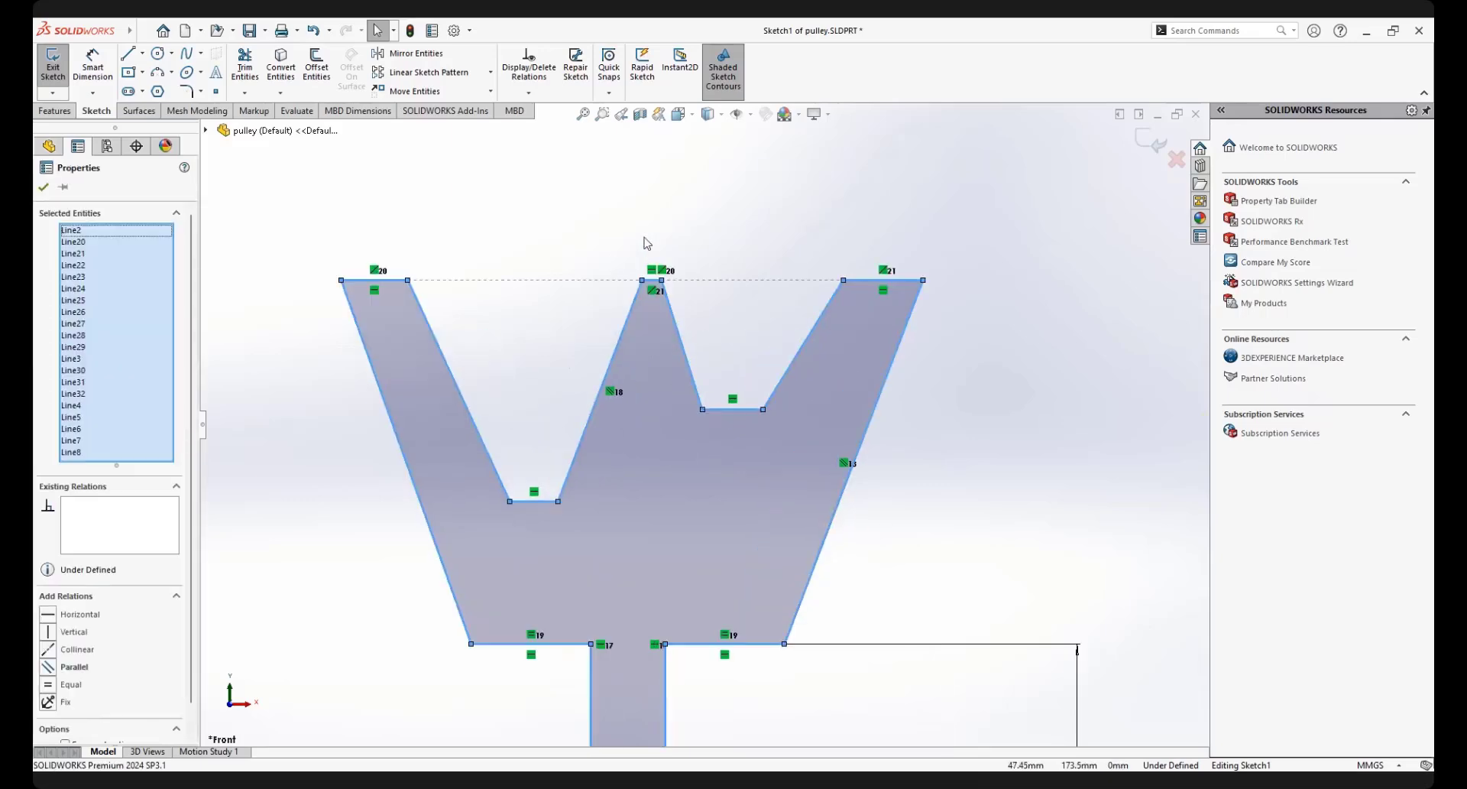
# Widen the central ridge's top by moving its left corner outward to about X 42 mm
pyautogui.click(645, 238)
pyautogui.moveTo(643, 281); pyautogui.dragTo(611, 278)
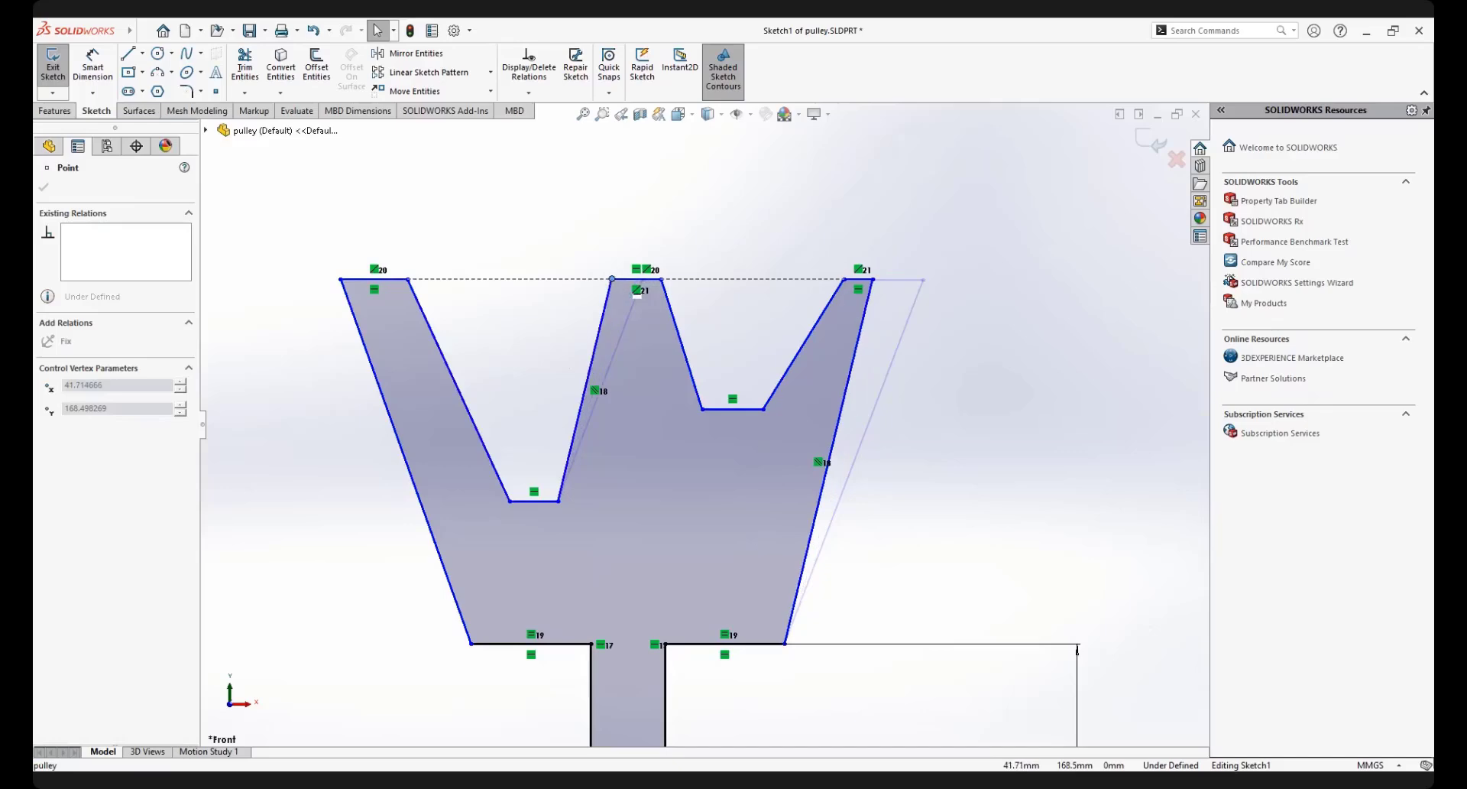
pyautogui.scroll(3, 658, 474)
pyautogui.scroll(-2, 658, 474)
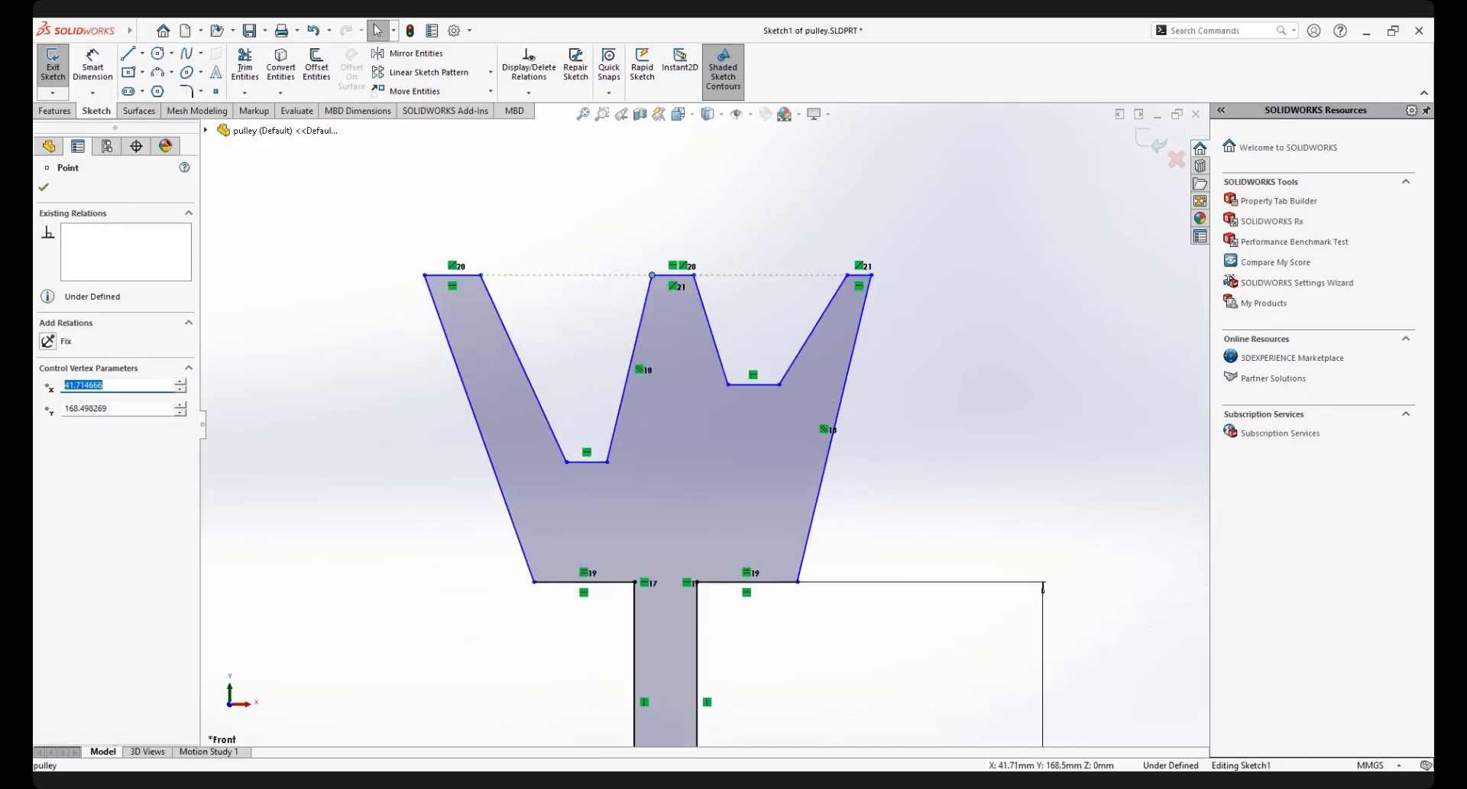
pyautogui.click(726, 438)
pyautogui.click(964, 356)
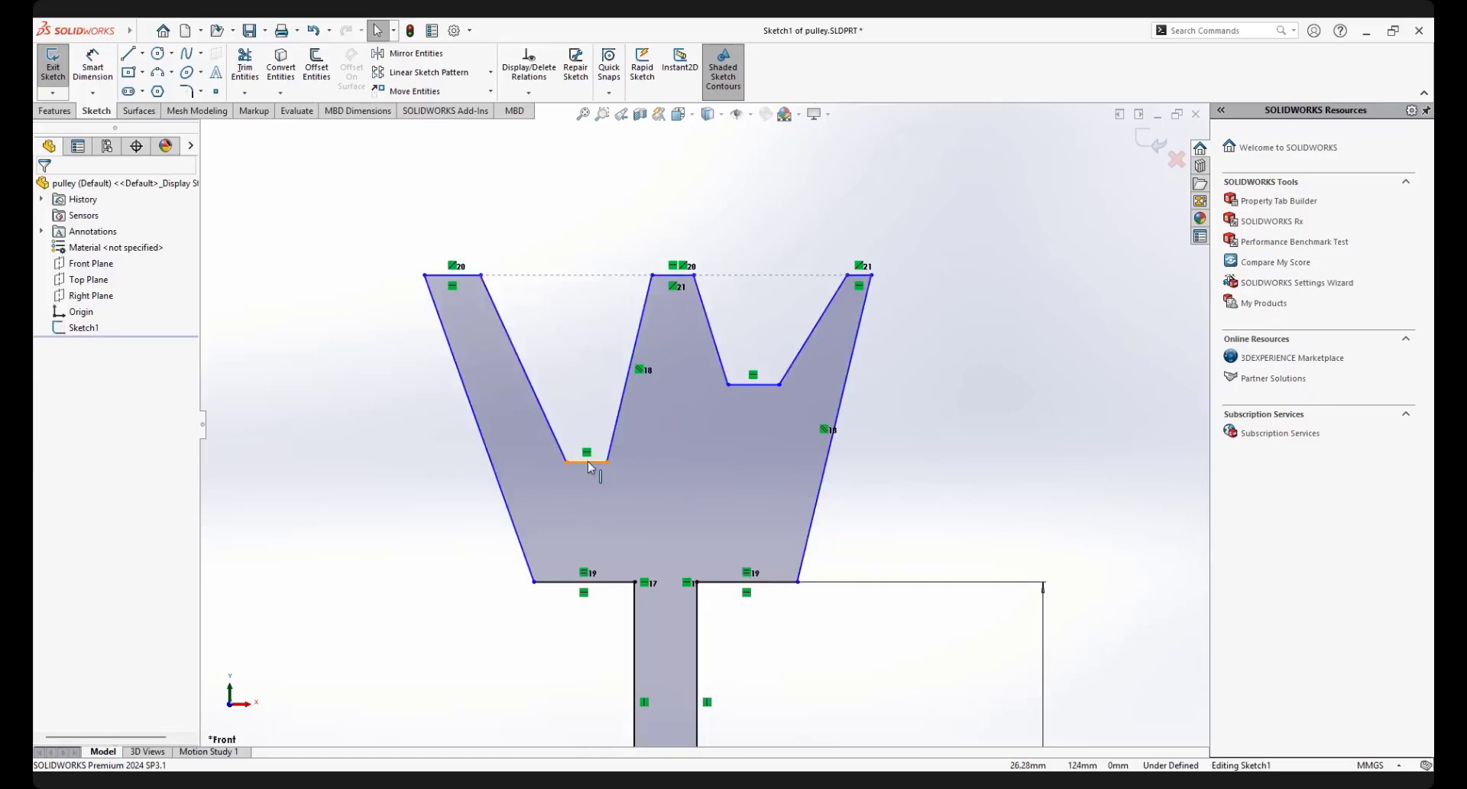
# Make the horizontal bottom lines of the two grooves collinear
pyautogui.click(755, 384)
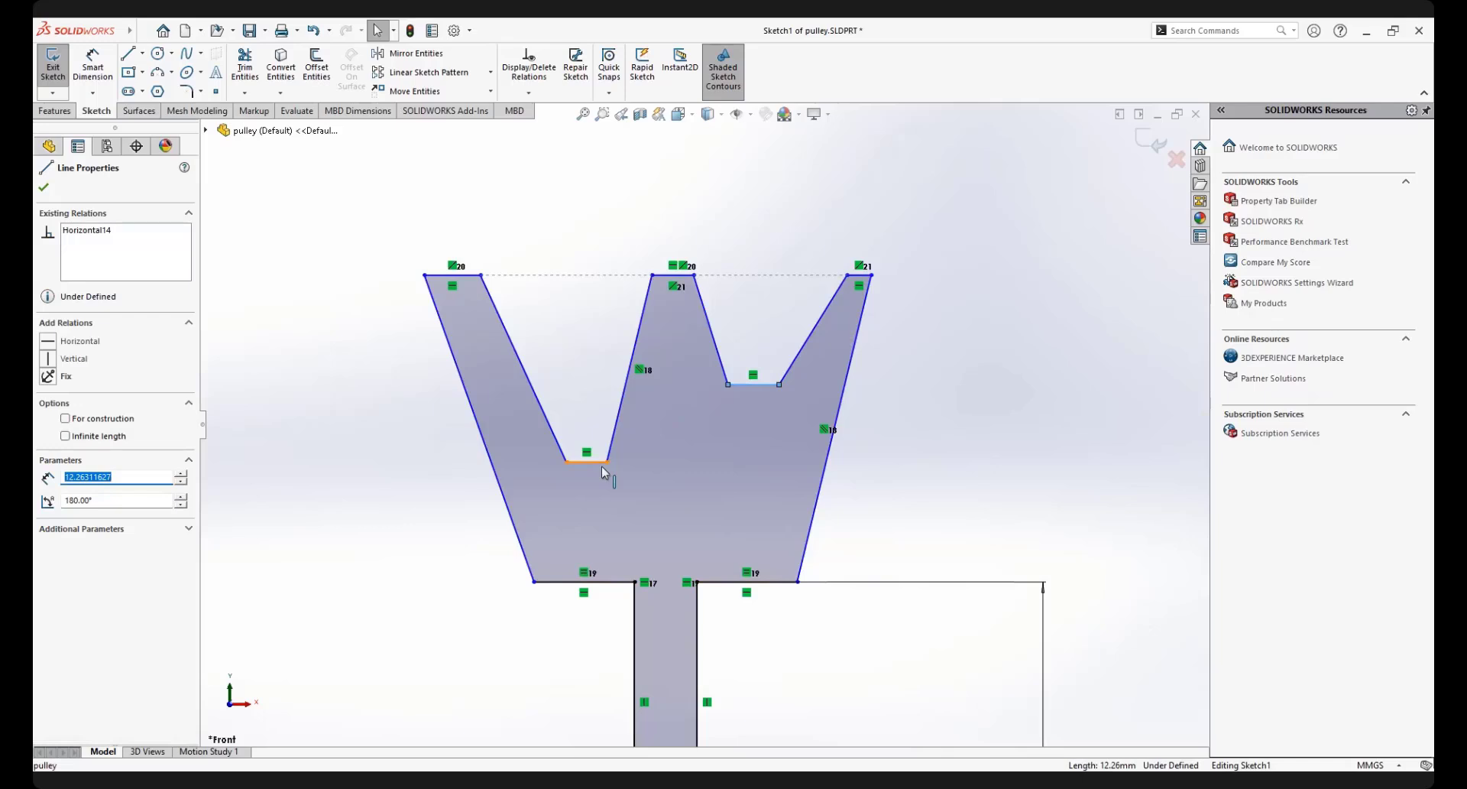
pyautogui.keyDown('ctrl'); pyautogui.click(602, 468); pyautogui.keyUp('ctrl')
pyautogui.click(718, 423)
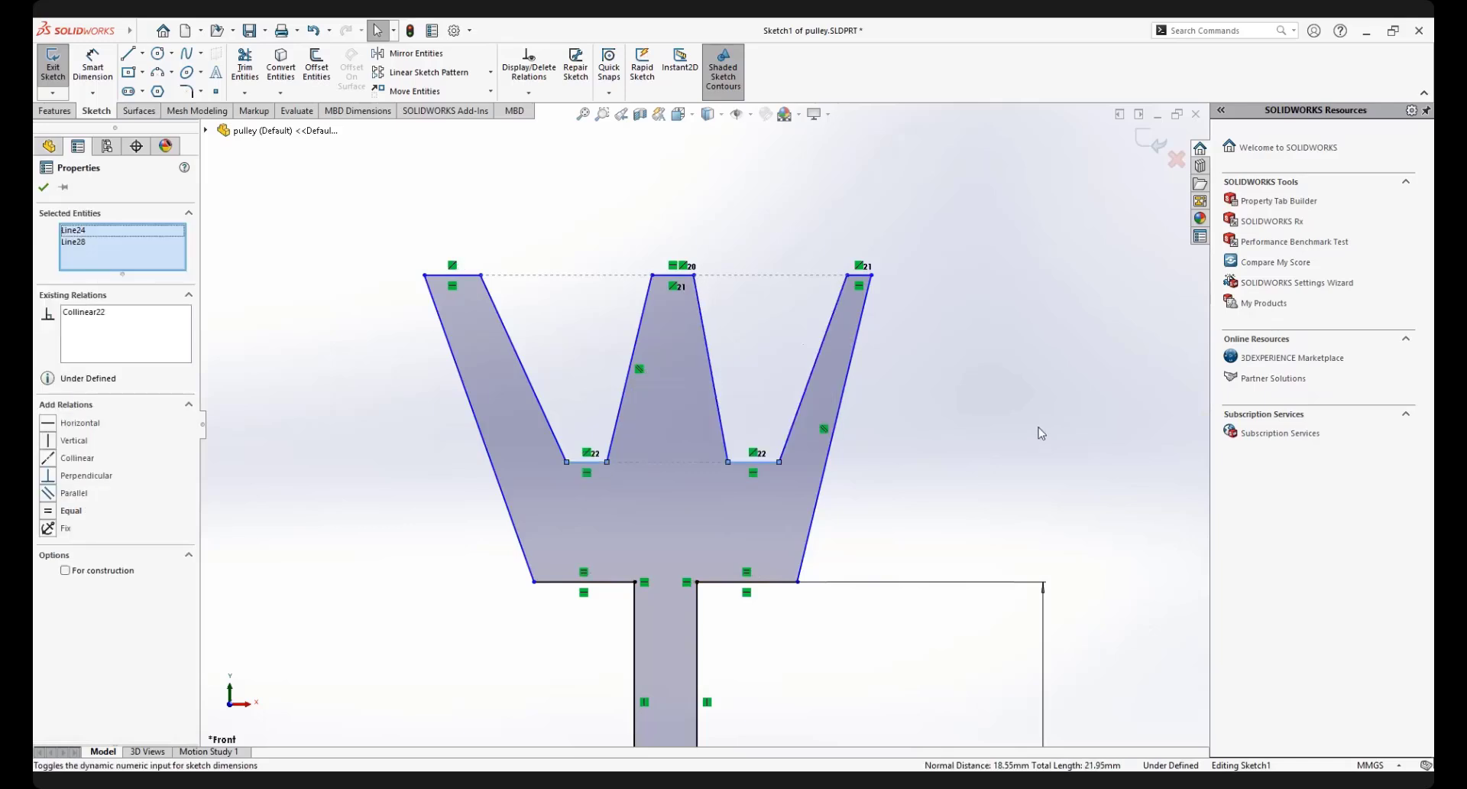
pyautogui.press('Escape')
# Make the right flange's outer and inner slanted sides parallel
pyautogui.scroll(2, 1002, 429)
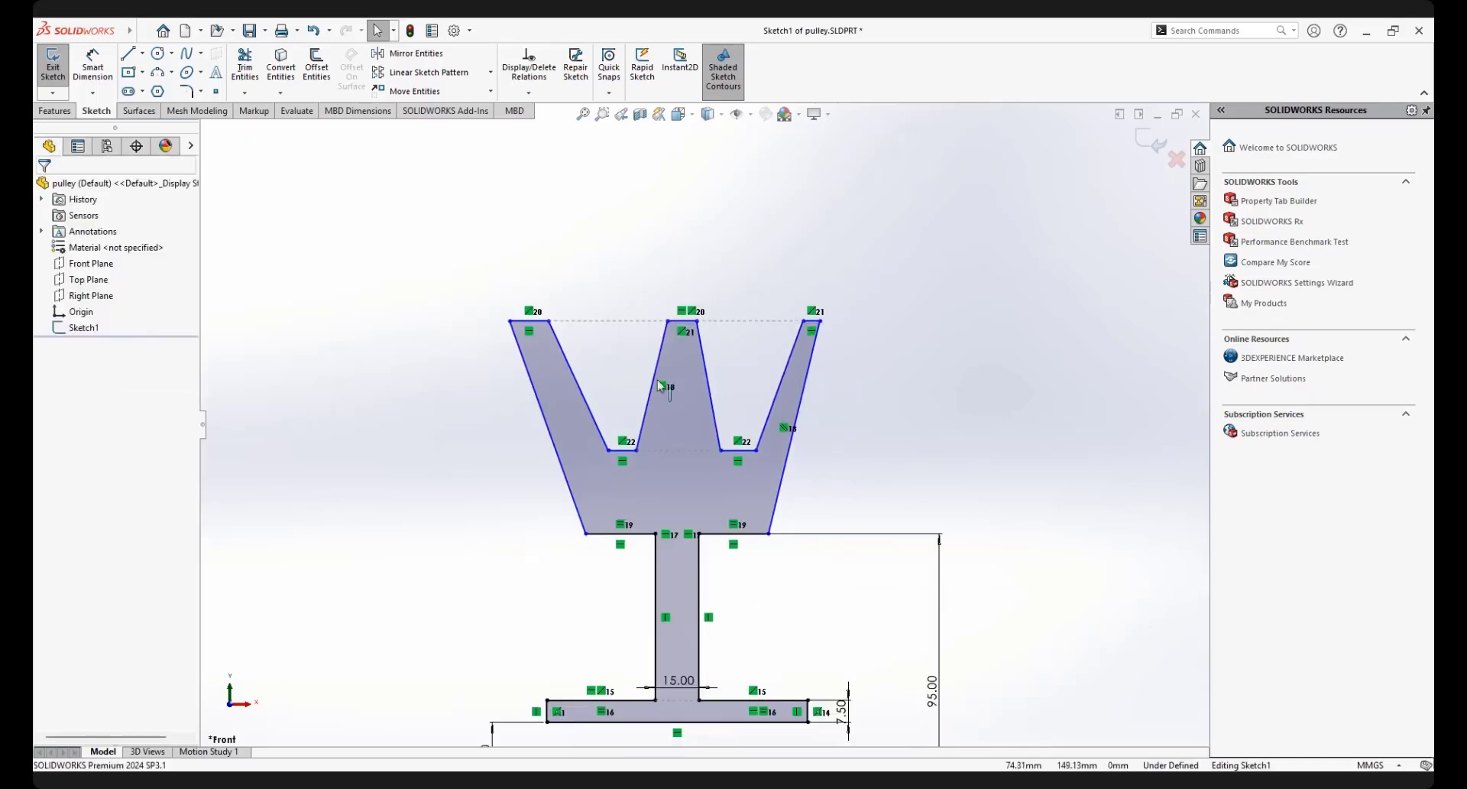
pyautogui.scroll(-2, 658, 386)
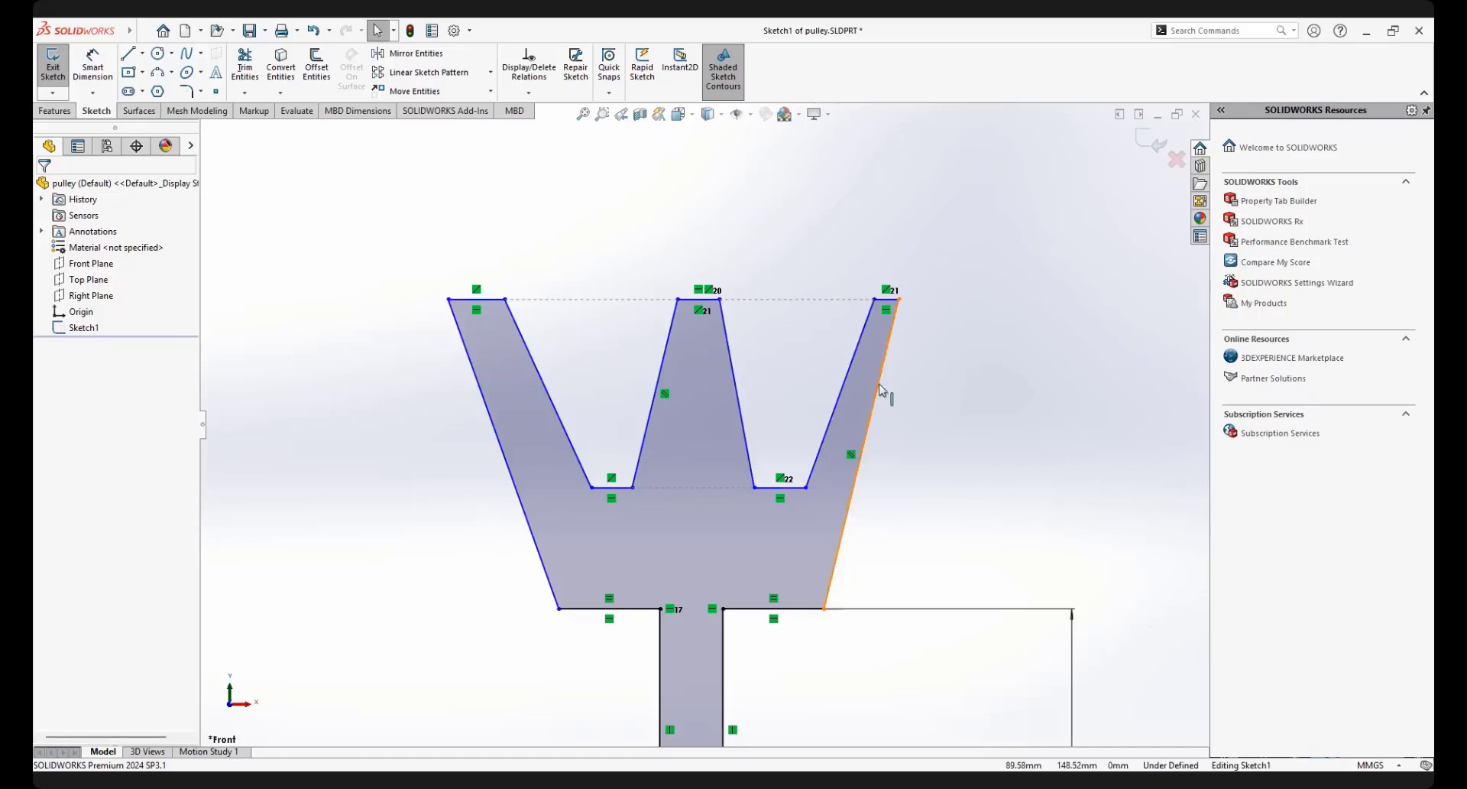
pyautogui.click(880, 388)
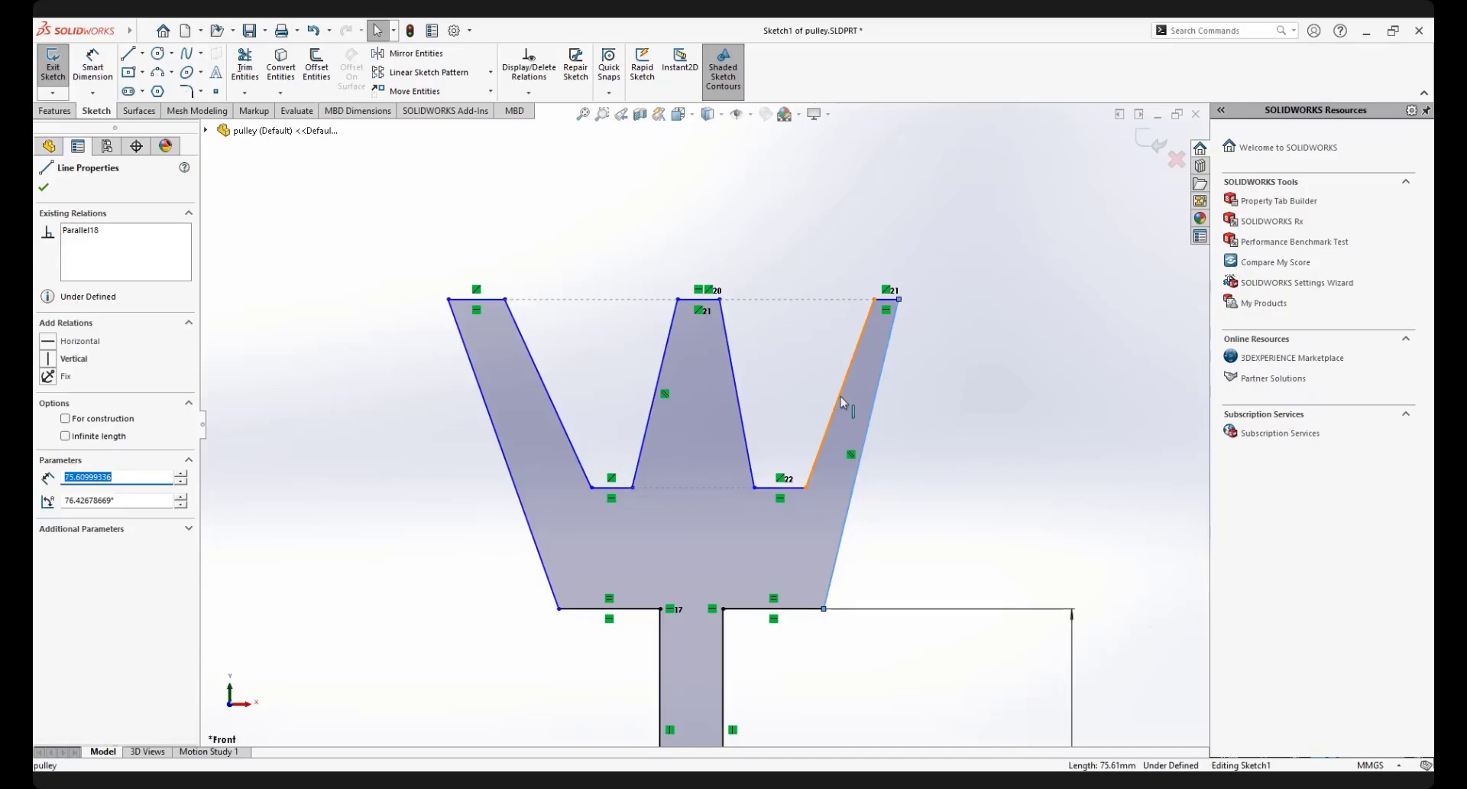
pyautogui.keyDown('ctrl'); pyautogui.click(849, 373); pyautogui.keyUp('ctrl')
pyautogui.click(970, 331)
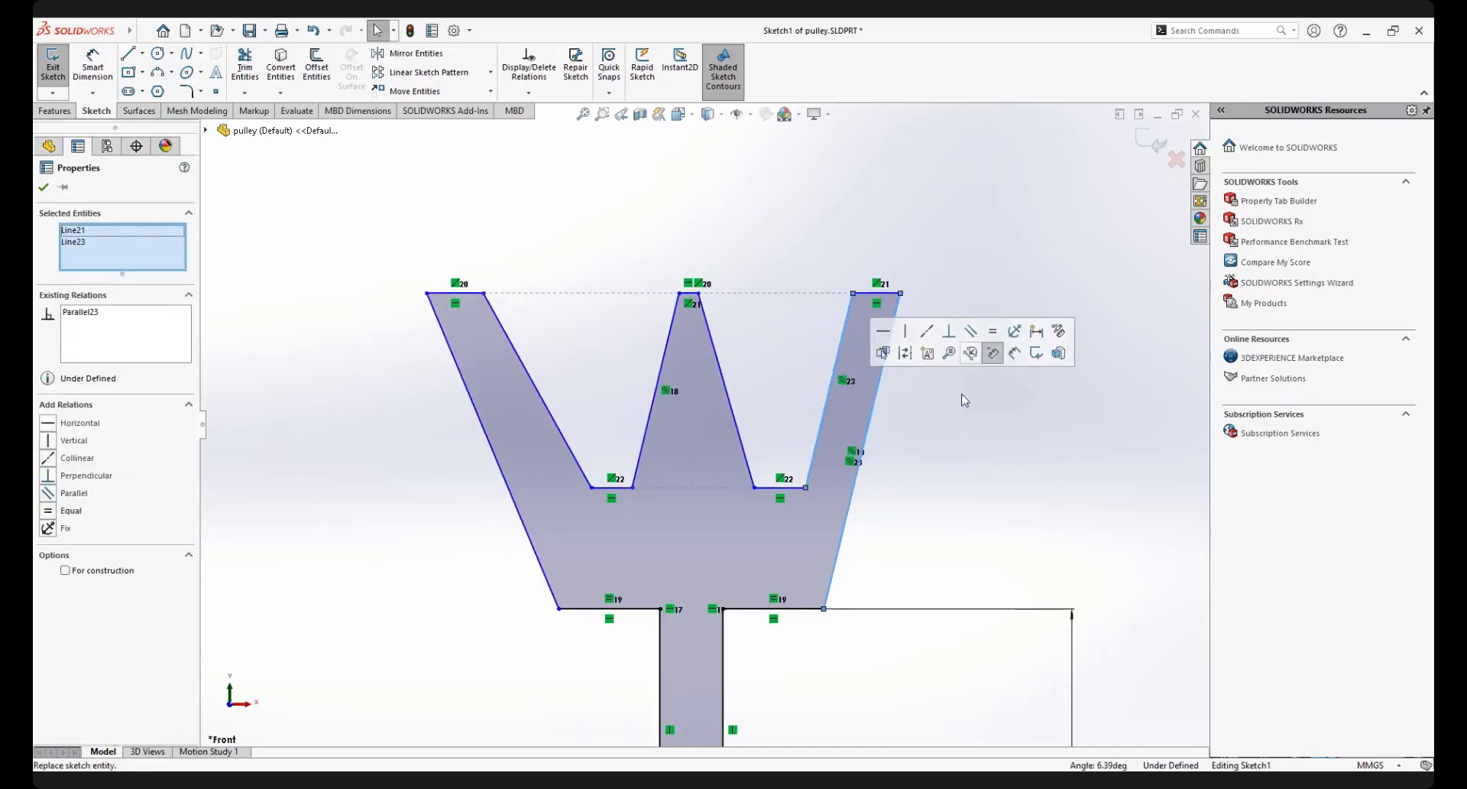
pyautogui.click(972, 440)
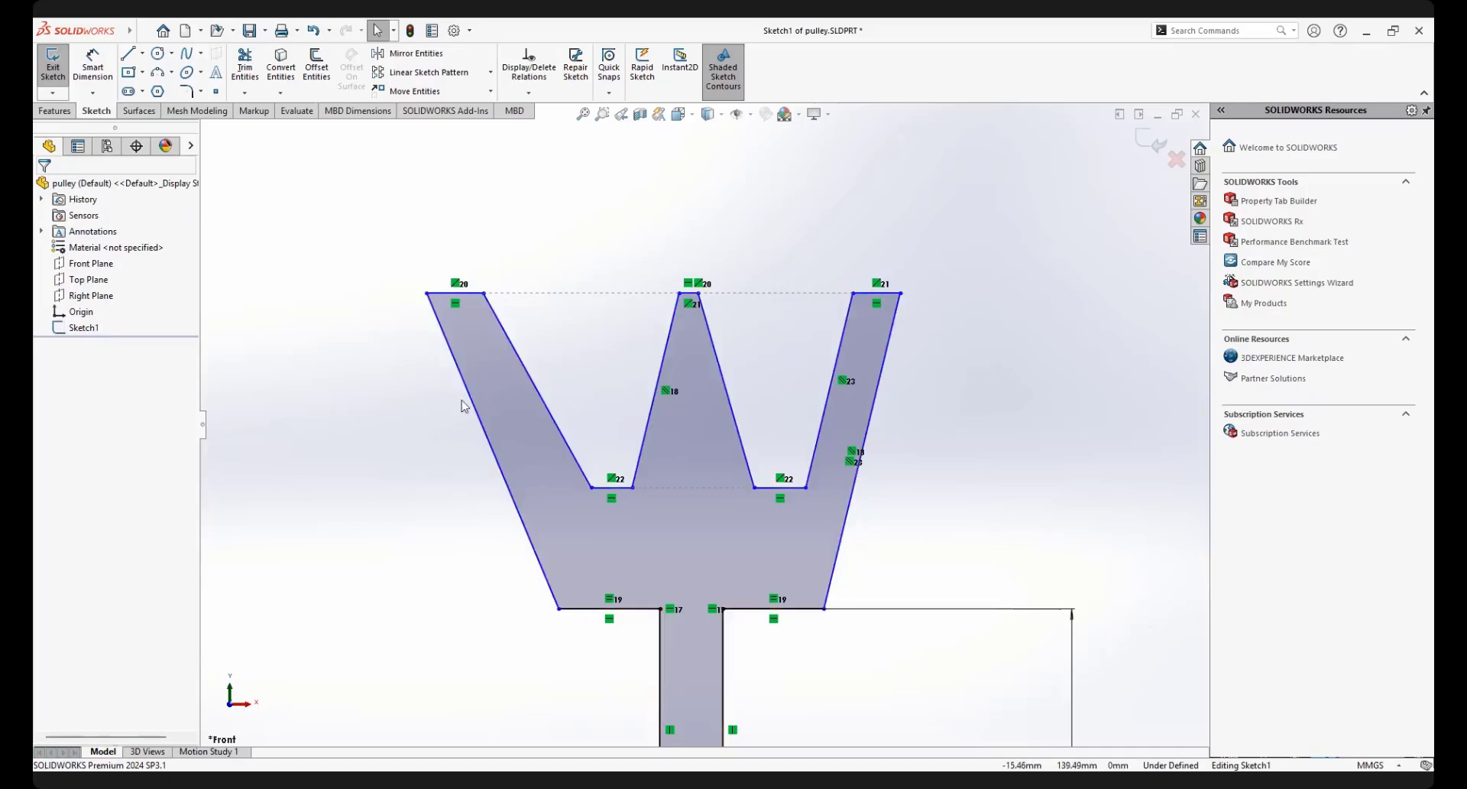
# Make the left flange's outer and inner slanted sides parallel
pyautogui.click(469, 399)
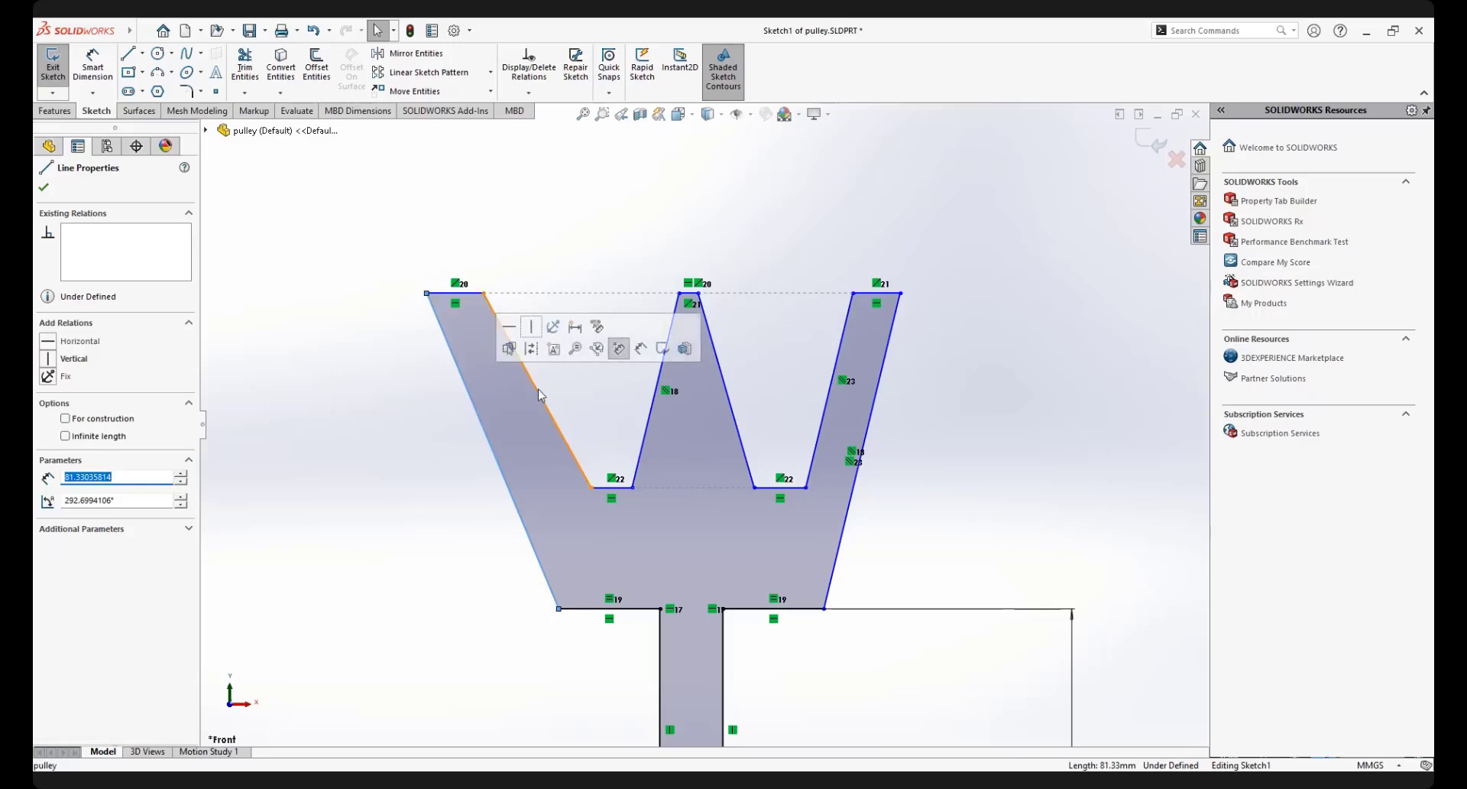
pyautogui.keyDown('ctrl'); pyautogui.click(539, 394); pyautogui.keyUp('ctrl')
pyautogui.click(691, 347)
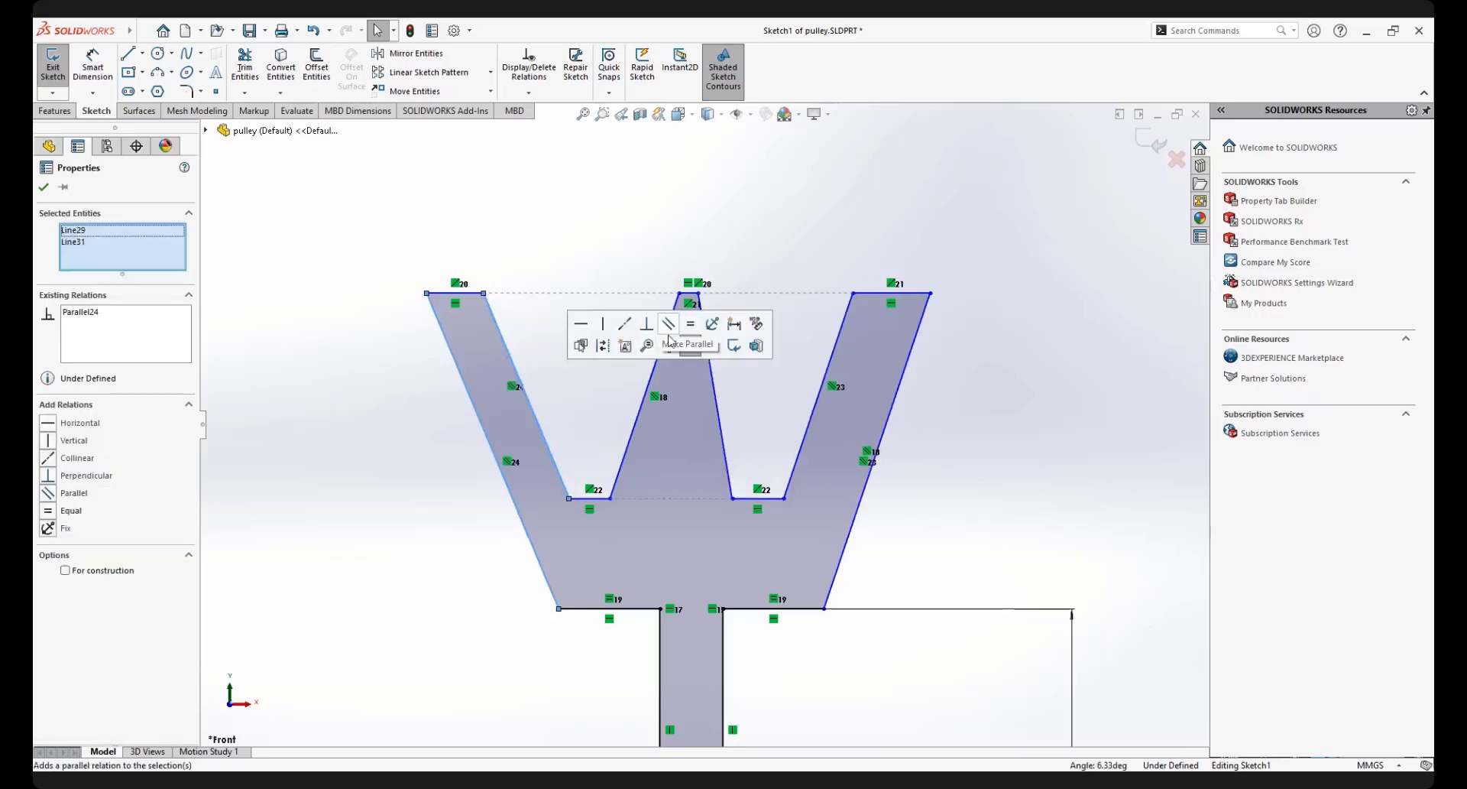
pyautogui.click(971, 412)
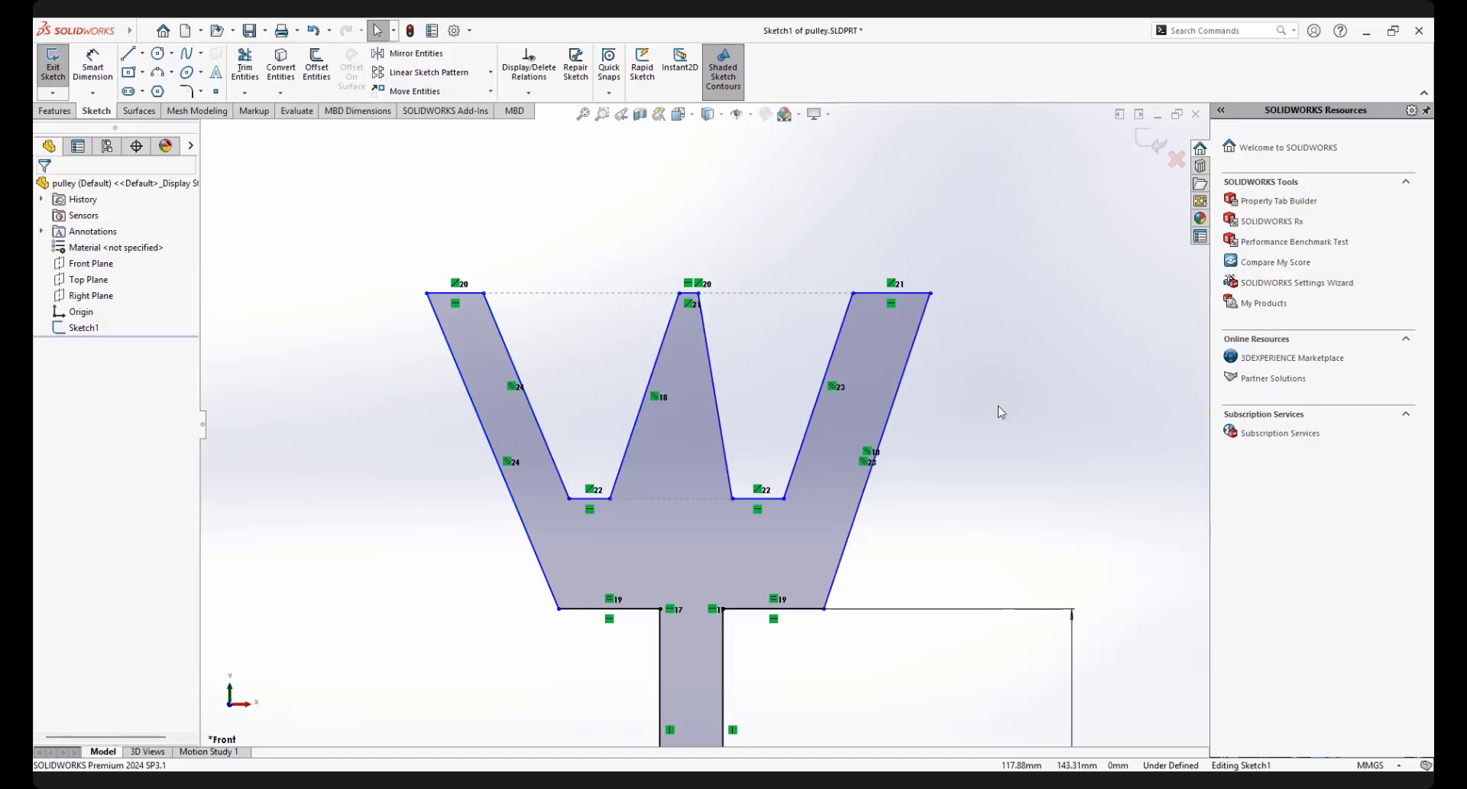
# Try to make the outer slanted sides of the left and right flanges equal in length
pyautogui.scroll(3, 704, 426)
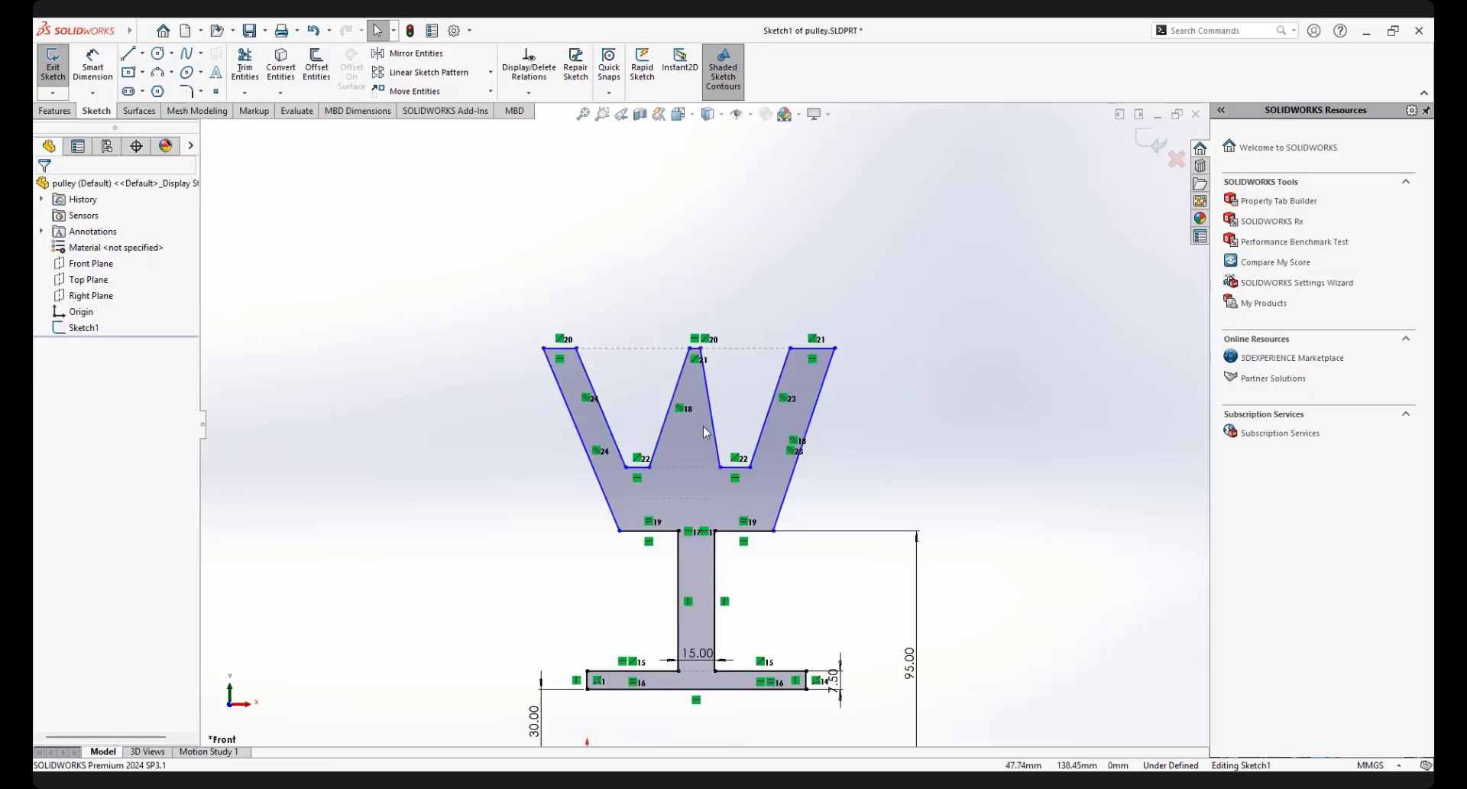
pyautogui.scroll(-3, 704, 426)
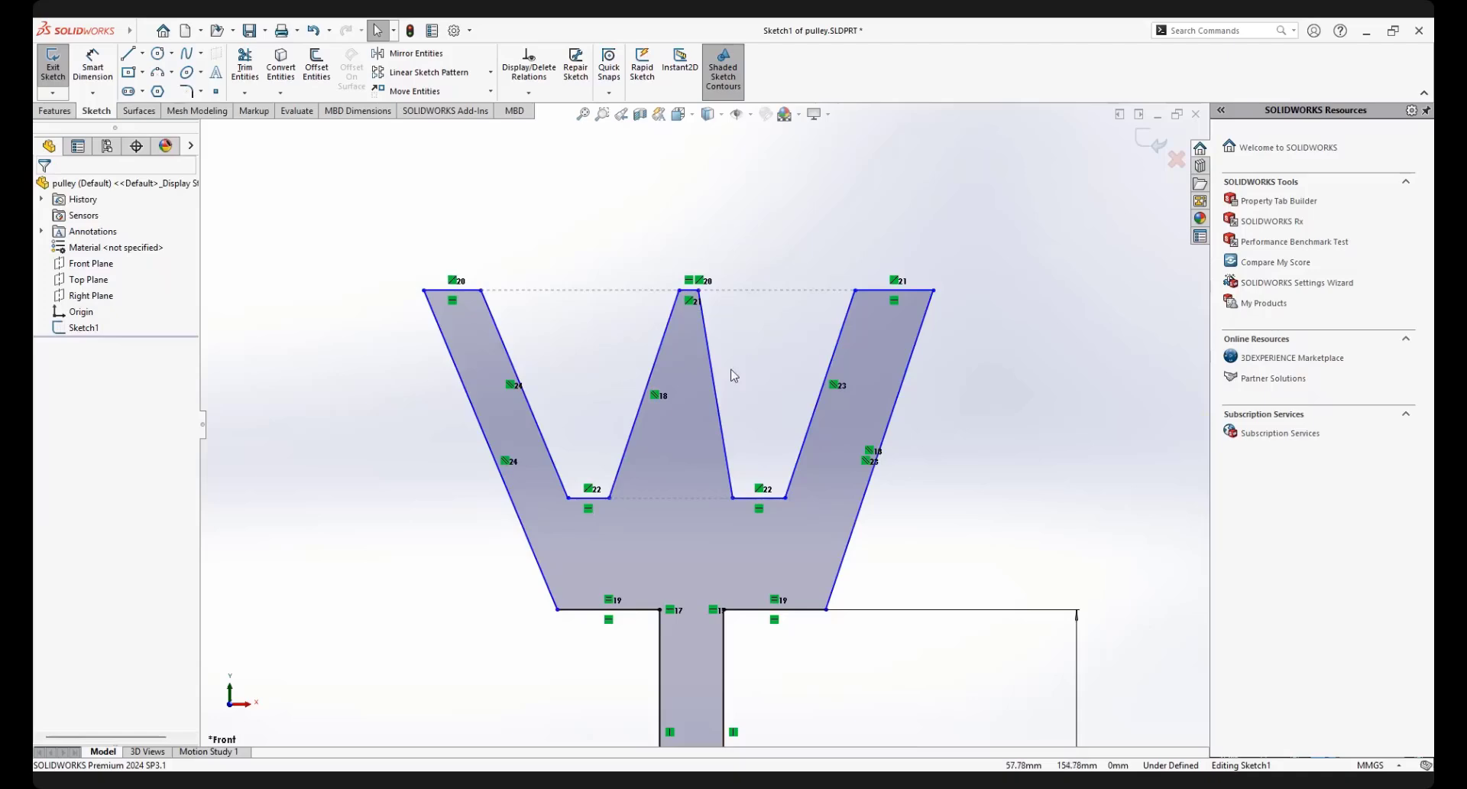
pyautogui.scroll(-2, 696, 418)
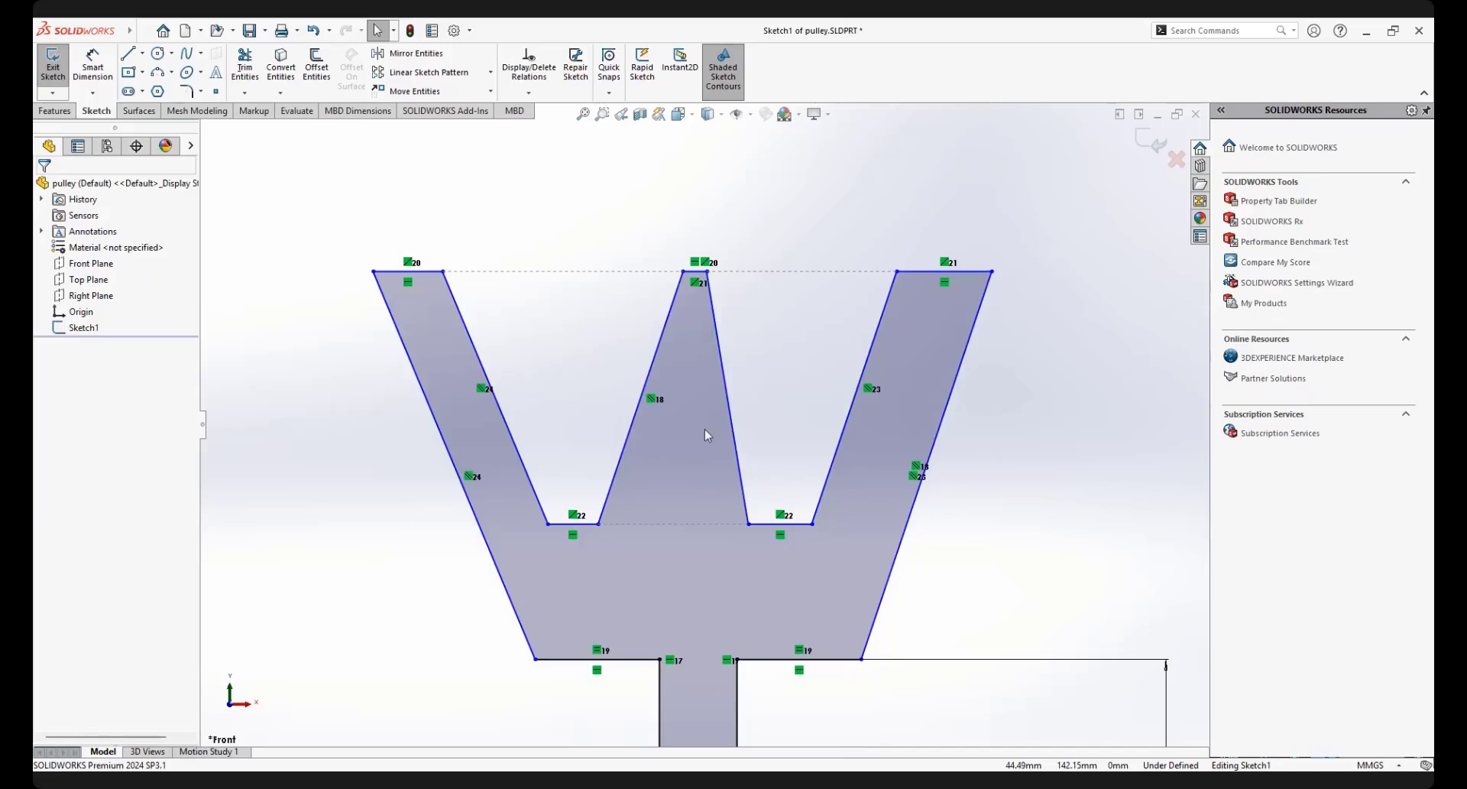
pyautogui.scroll(3, 738, 493)
pyautogui.scroll(-4, 735, 487)
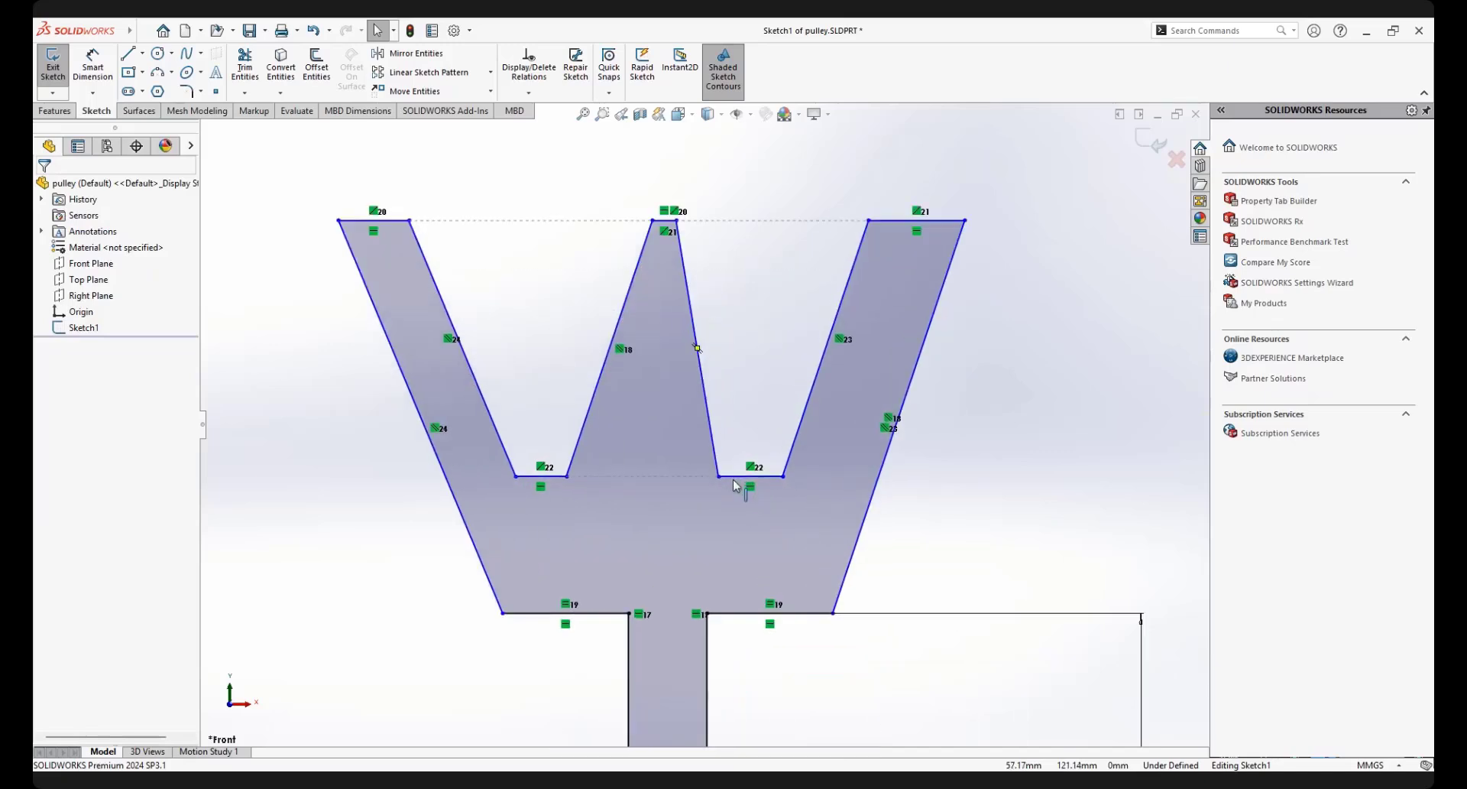
pyautogui.scroll(3, 735, 487)
pyautogui.scroll(-3, 856, 386)
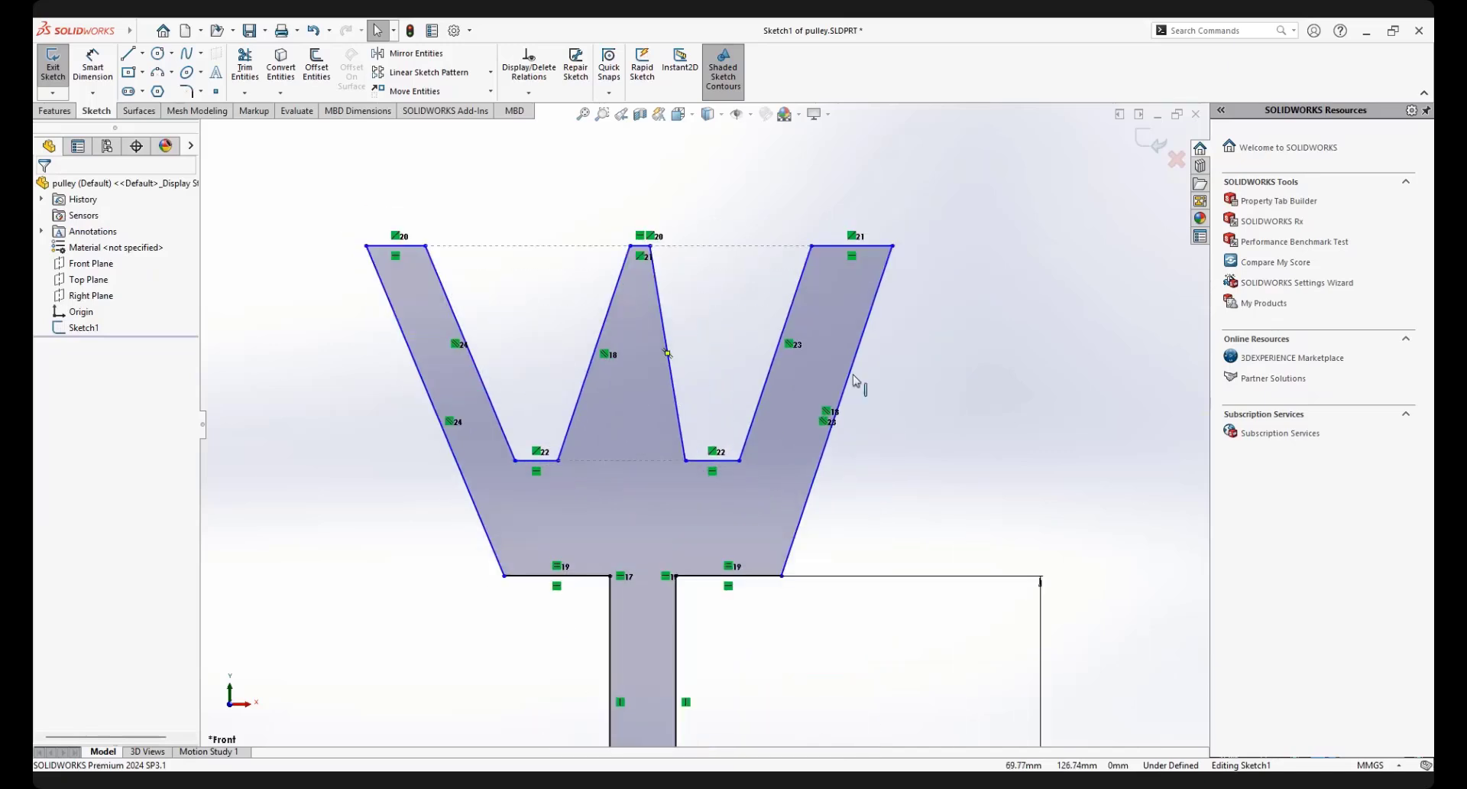
pyautogui.click(866, 335)
pyautogui.keyDown('ctrl'); pyautogui.click(418, 375); pyautogui.keyUp('ctrl')
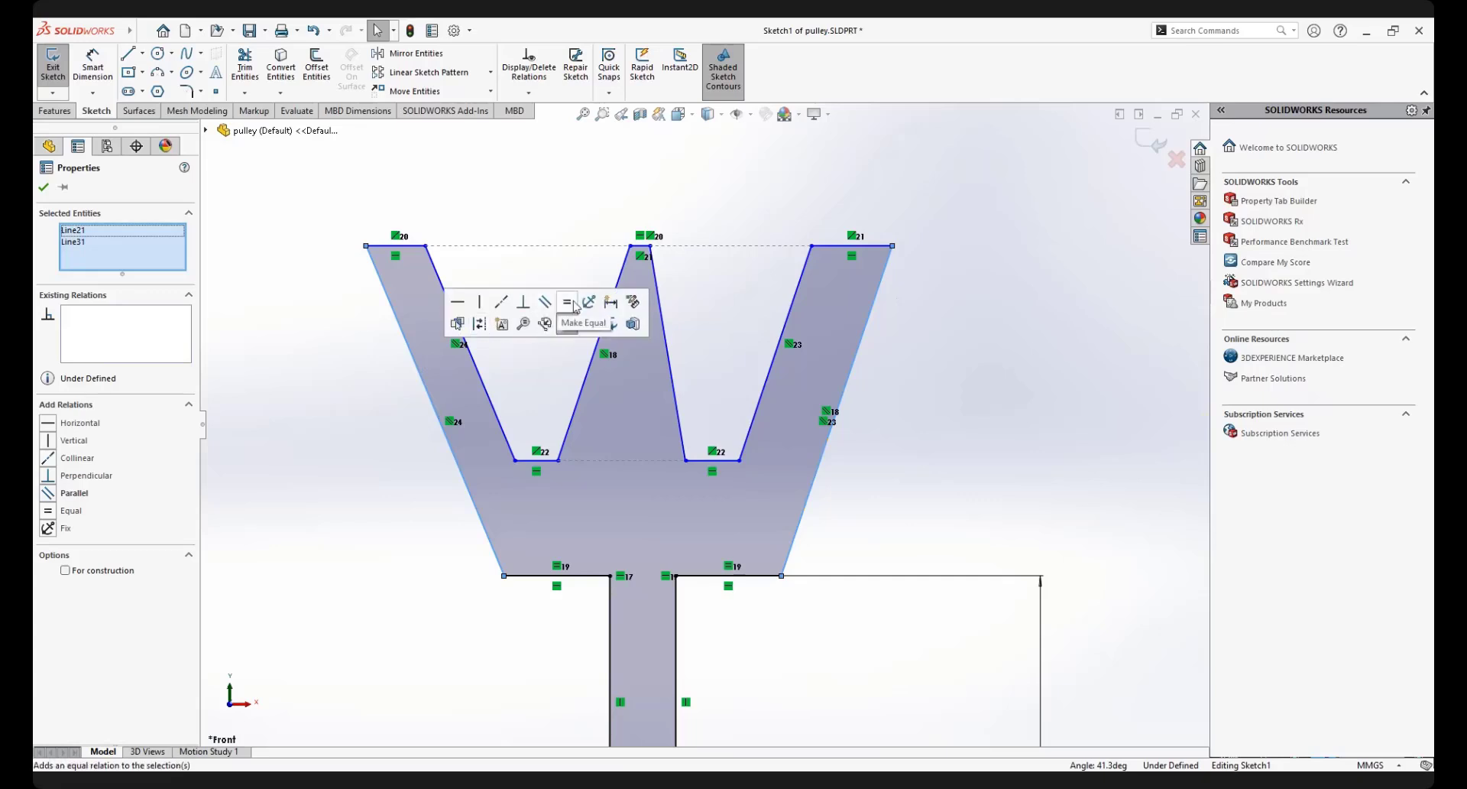
pyautogui.click(995, 353)
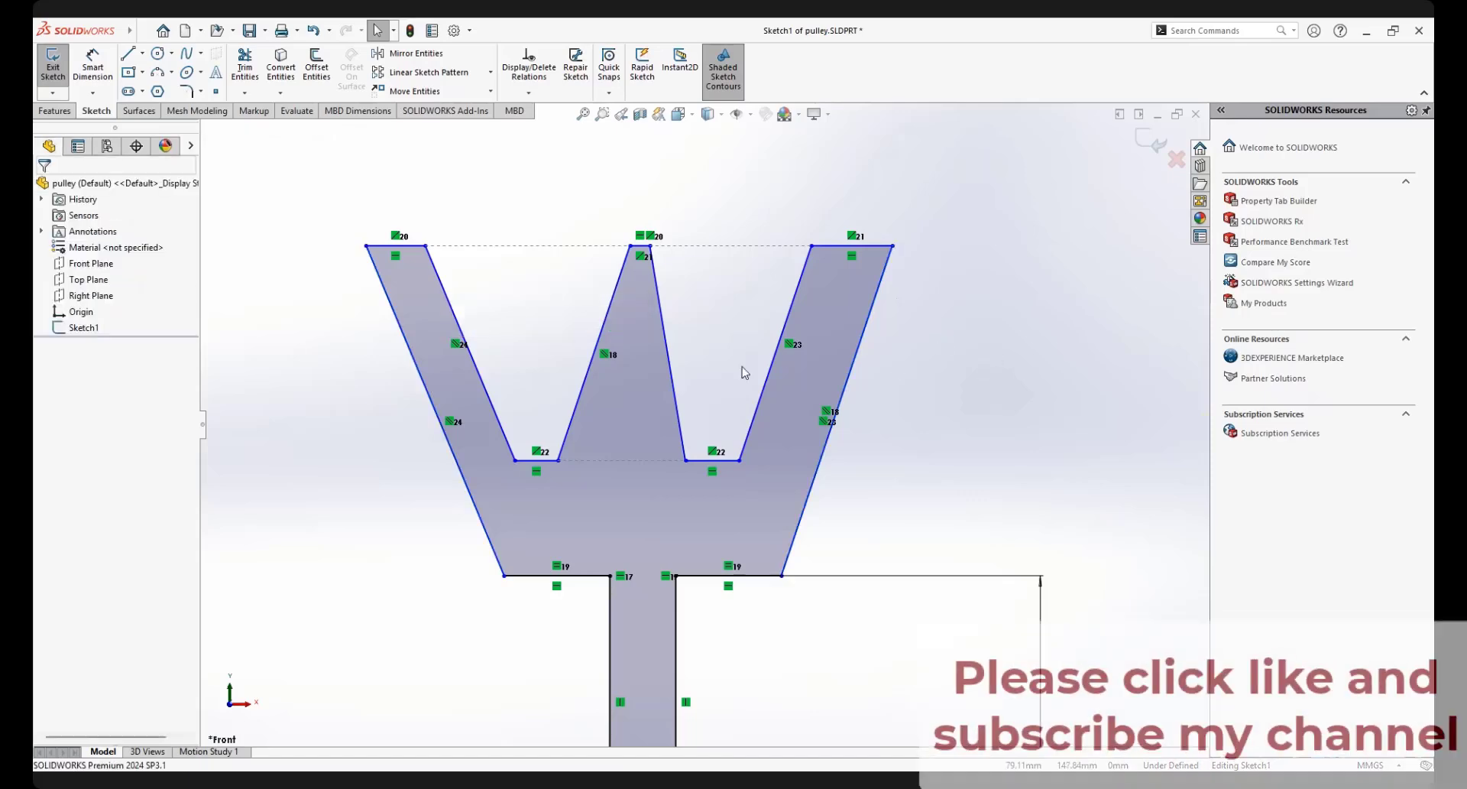
pyautogui.scroll(2, 744, 372)
pyautogui.scroll(-2, 745, 369)
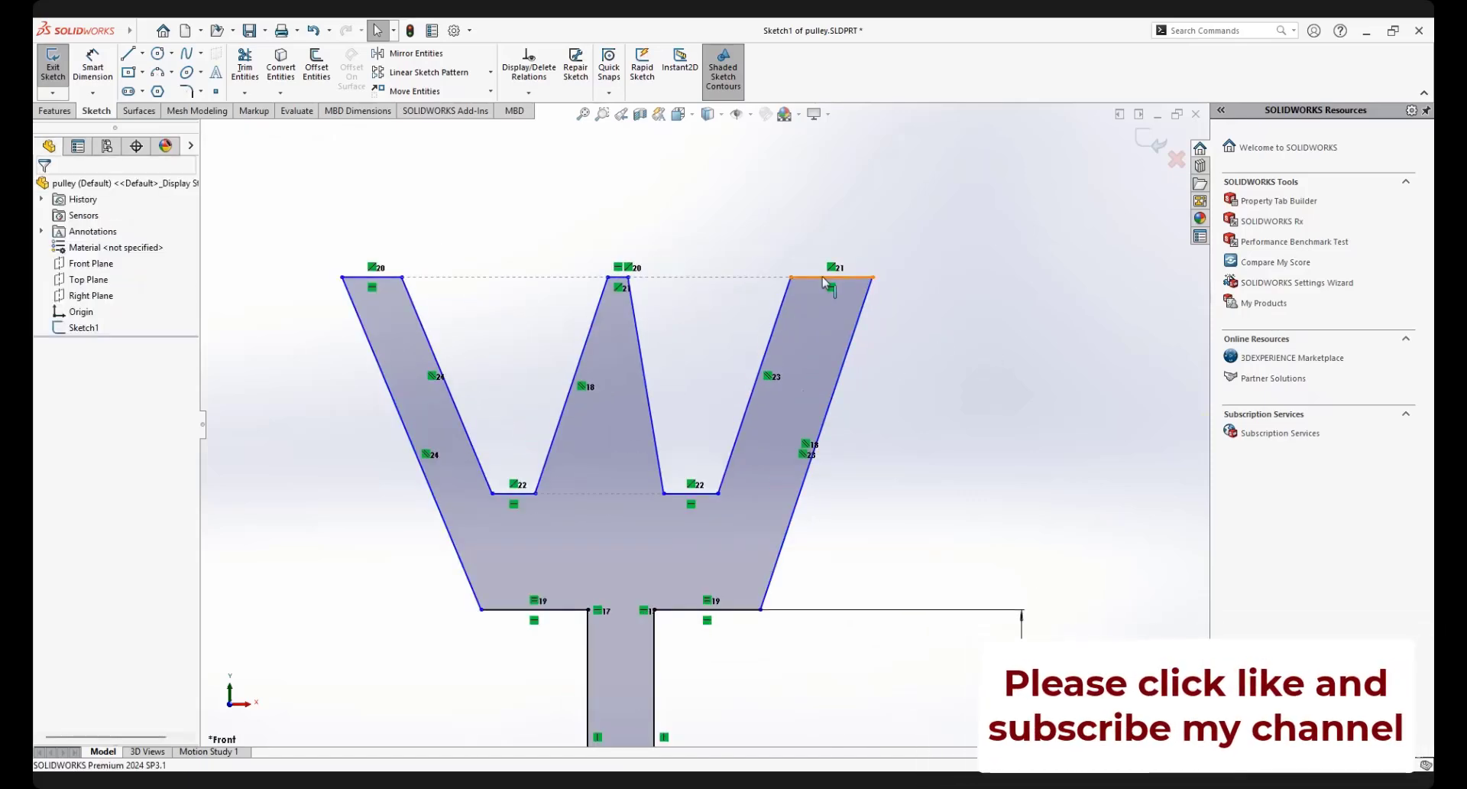
pyautogui.scroll(-2, 539, 245)
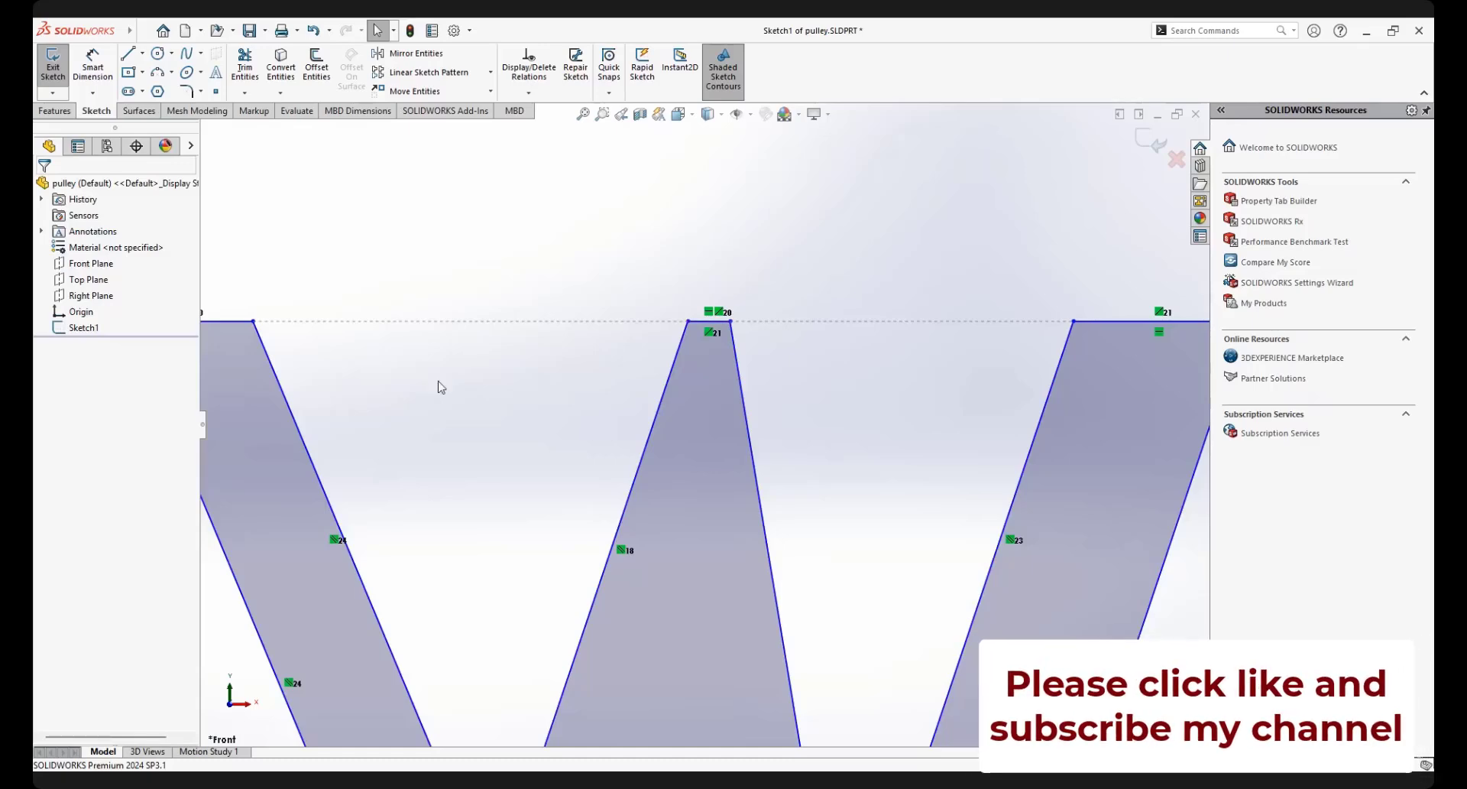
pyautogui.scroll(2, 441, 387)
pyautogui.scroll(-2, 439, 387)
pyautogui.scroll(2, 673, 412)
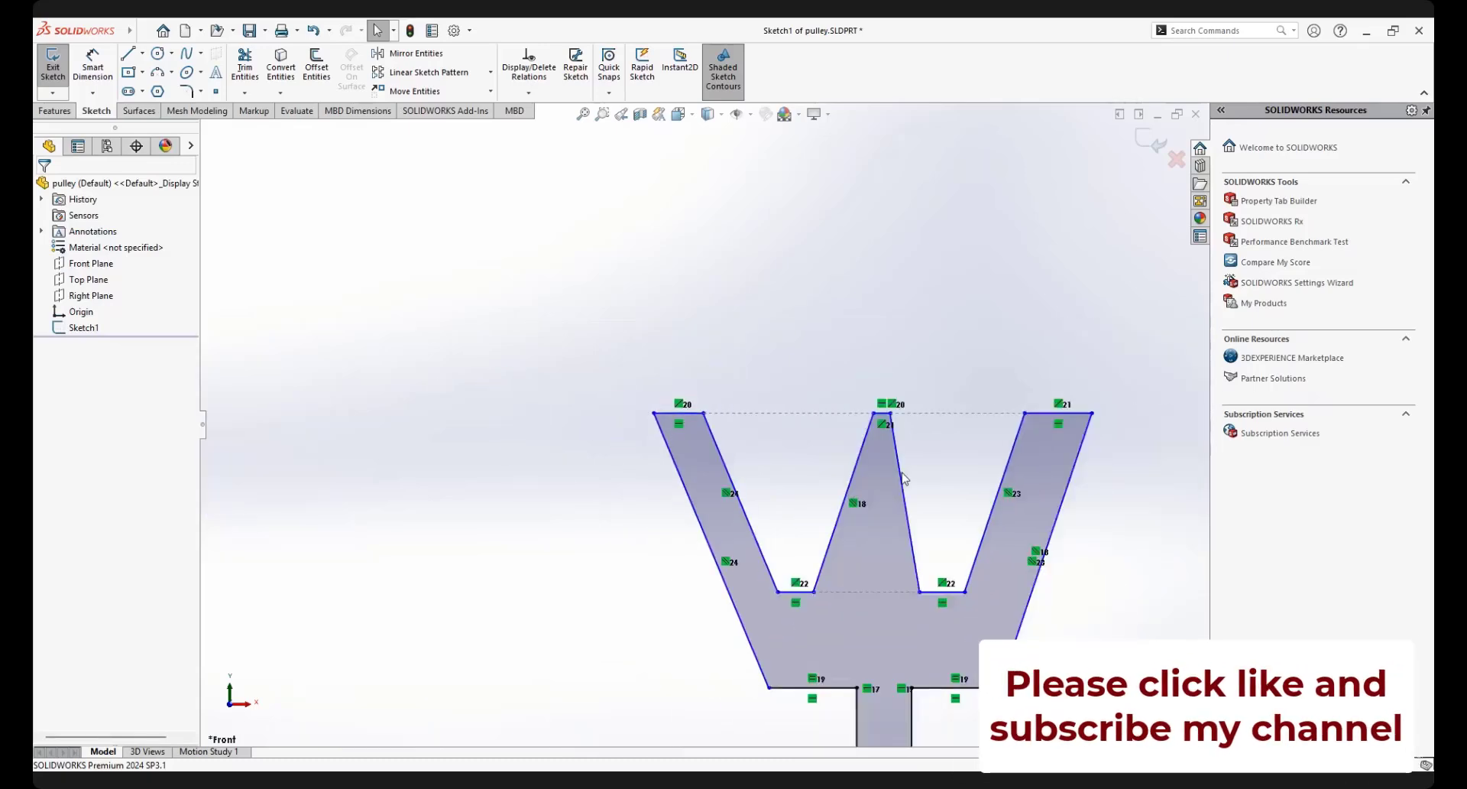
pyautogui.scroll(2, 905, 478)
pyautogui.scroll(-3, 910, 479)
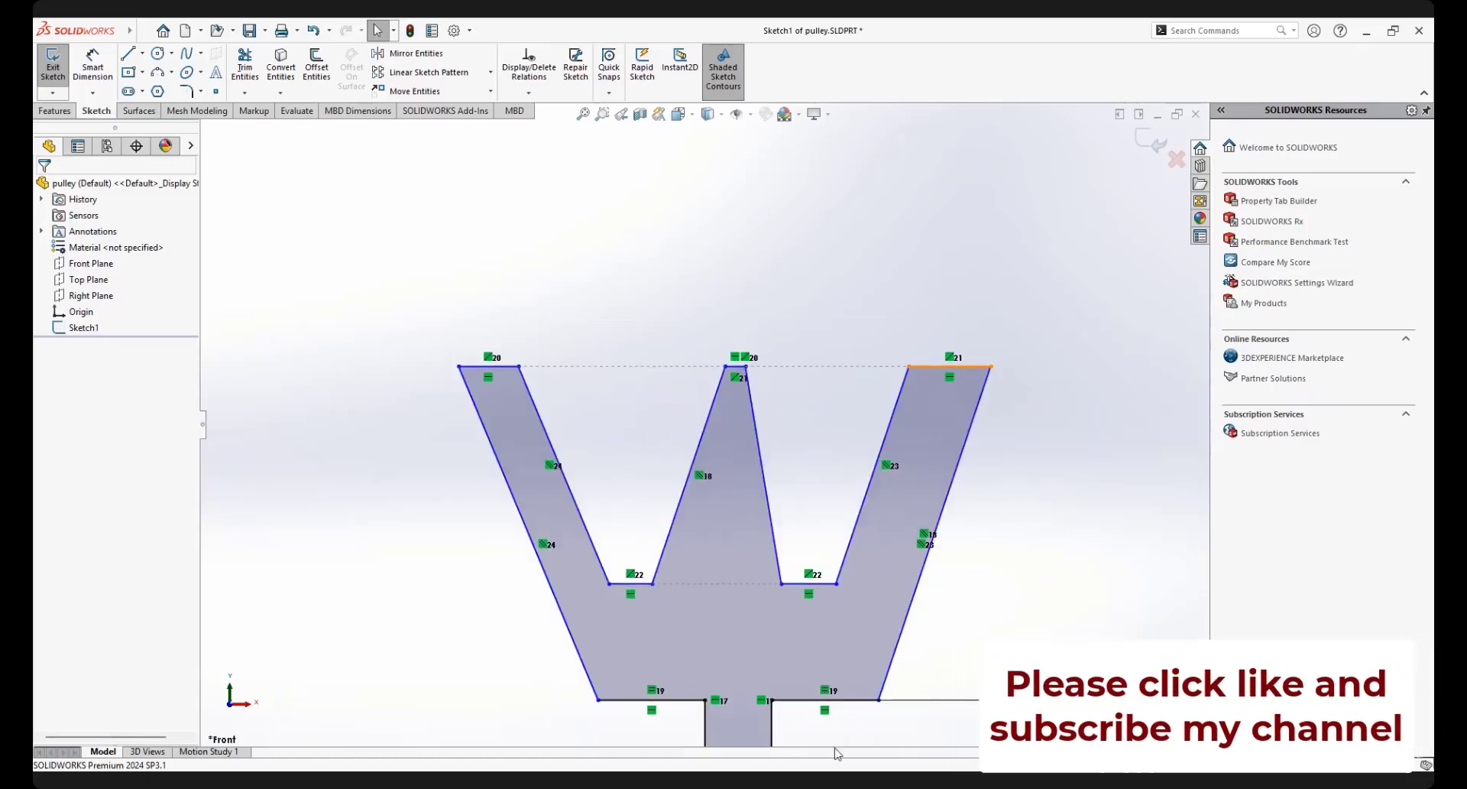
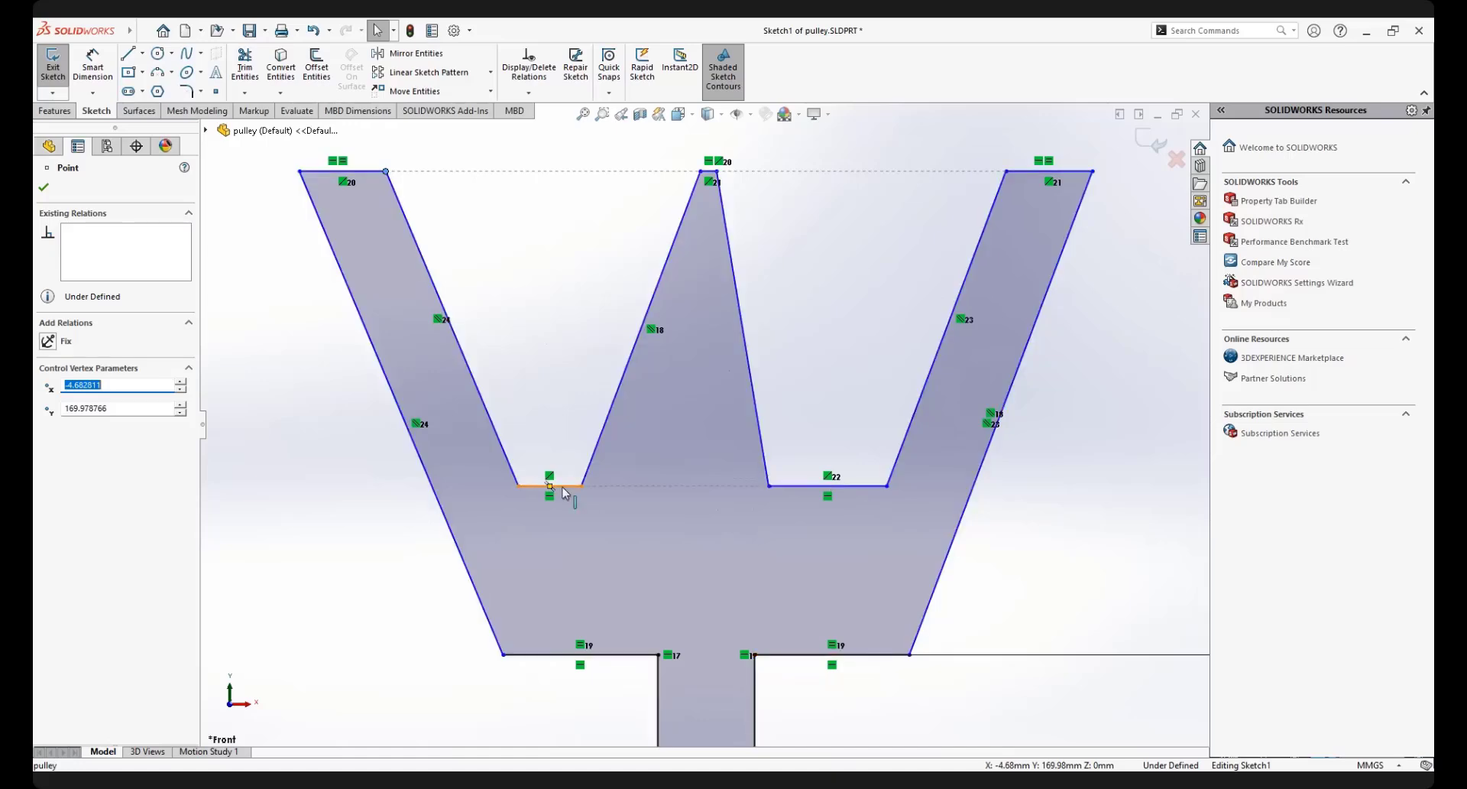
# Make the horizontal bottom lines of the left and right grooves equal in length
pyautogui.click(870, 487)
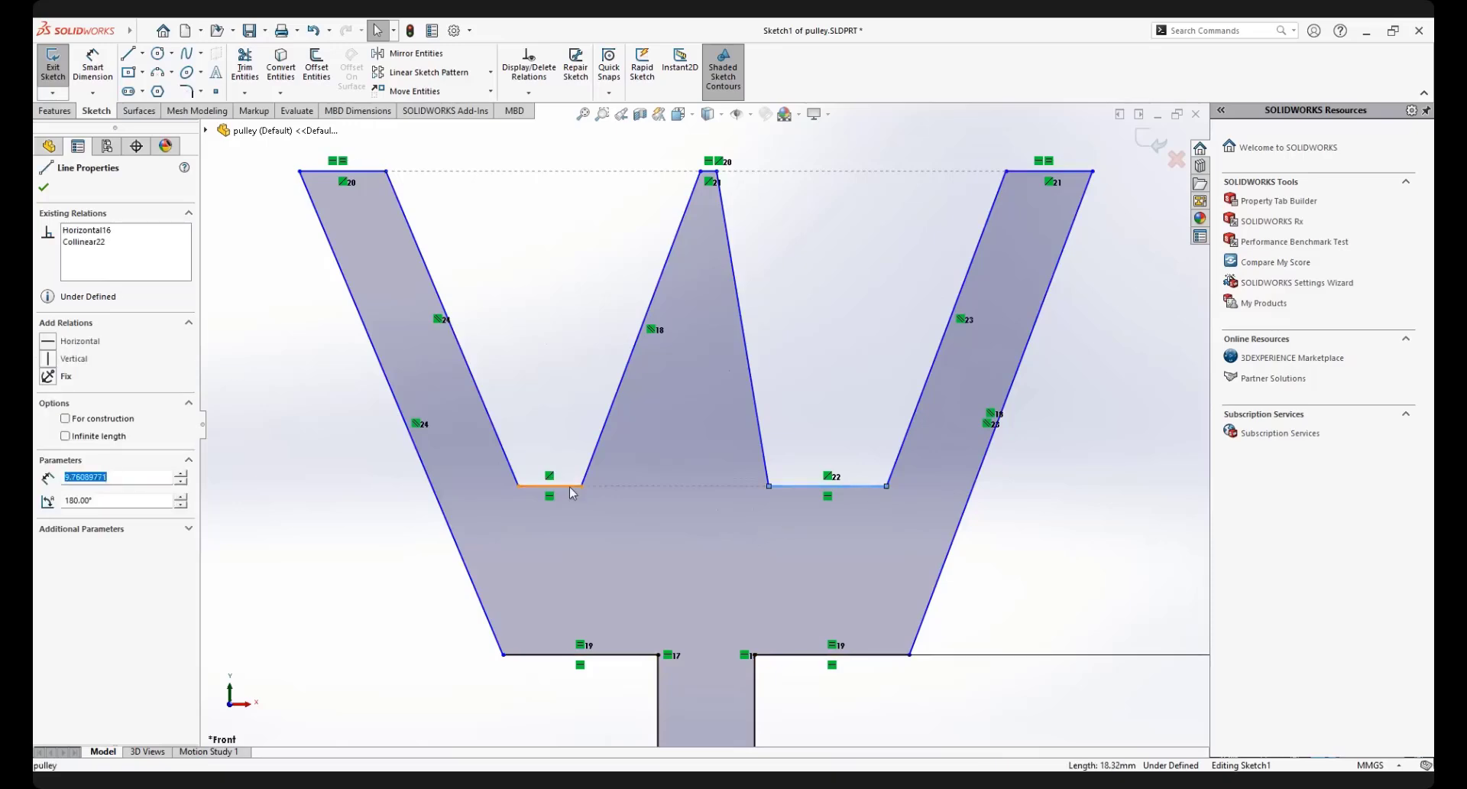
pyautogui.keyDown('ctrl'); pyautogui.click(574, 490); pyautogui.keyUp('ctrl')
pyautogui.click(721, 421)
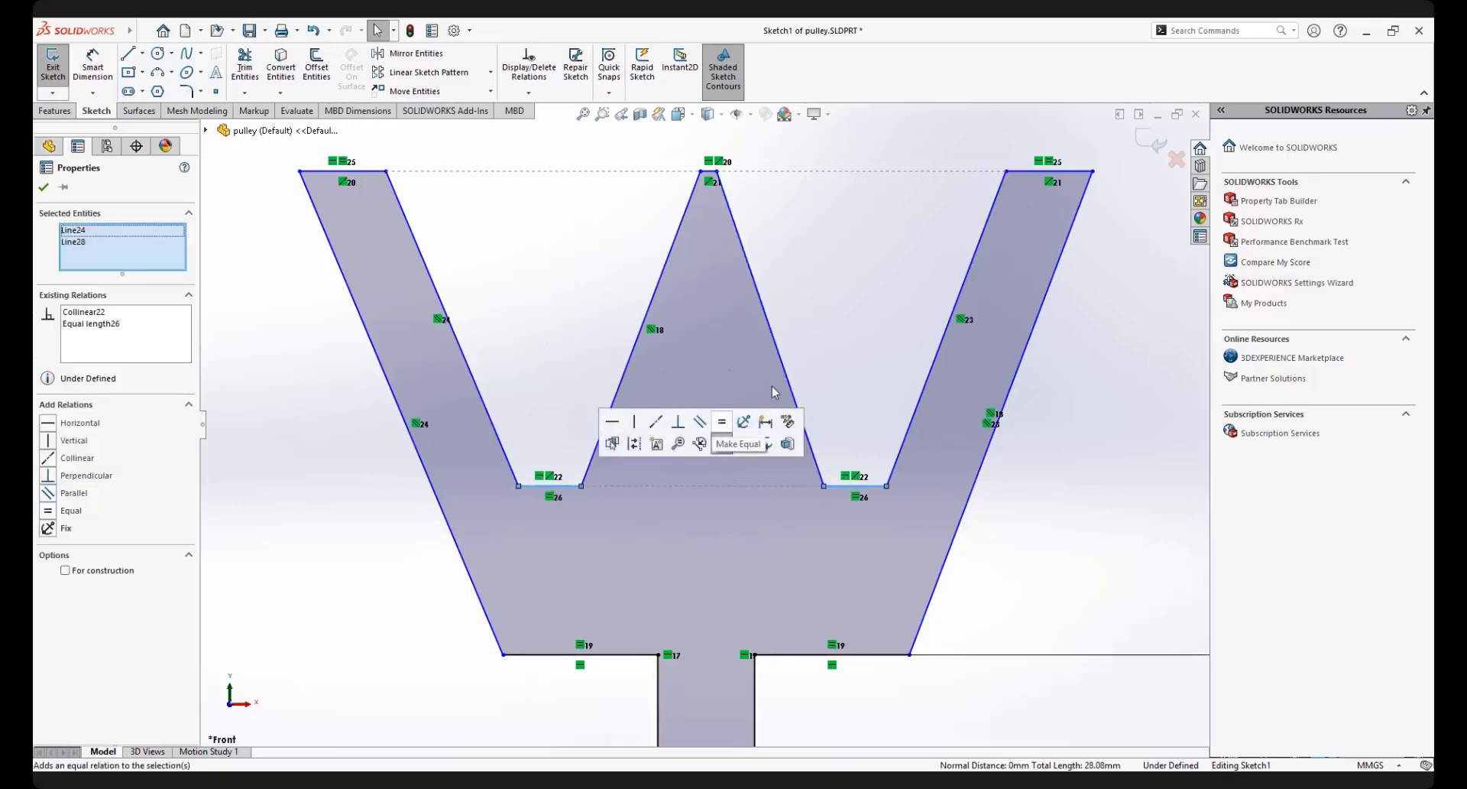
pyautogui.click(826, 296)
pyautogui.scroll(3, 760, 492)
pyautogui.scroll(-2, 760, 491)
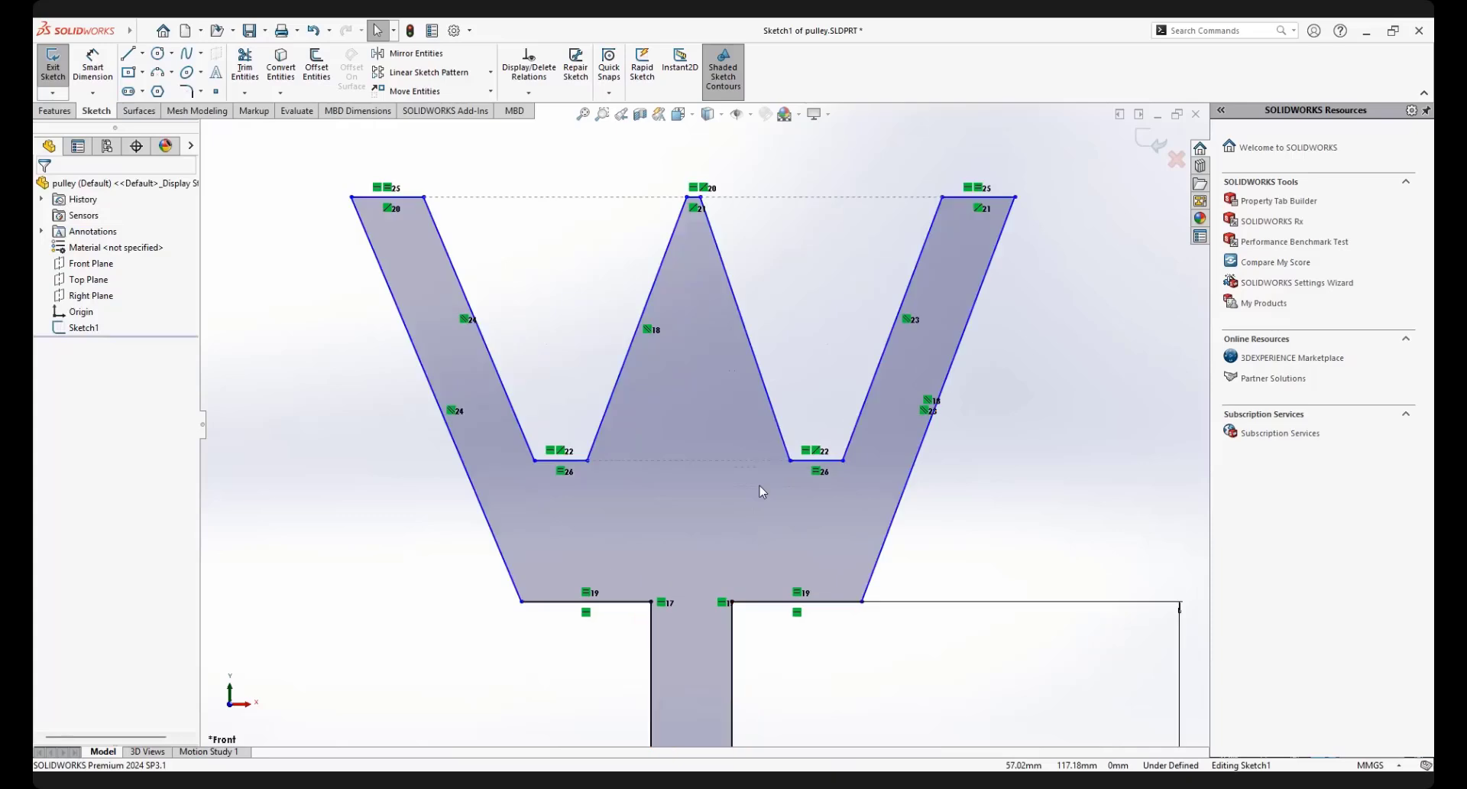
# Pull the inner bottom corner of the right groove down to about X 66.5, Y 116.3 mm to deepen and narrow both grooves
pyautogui.scroll(2, 760, 491)
pyautogui.scroll(-2, 762, 469)
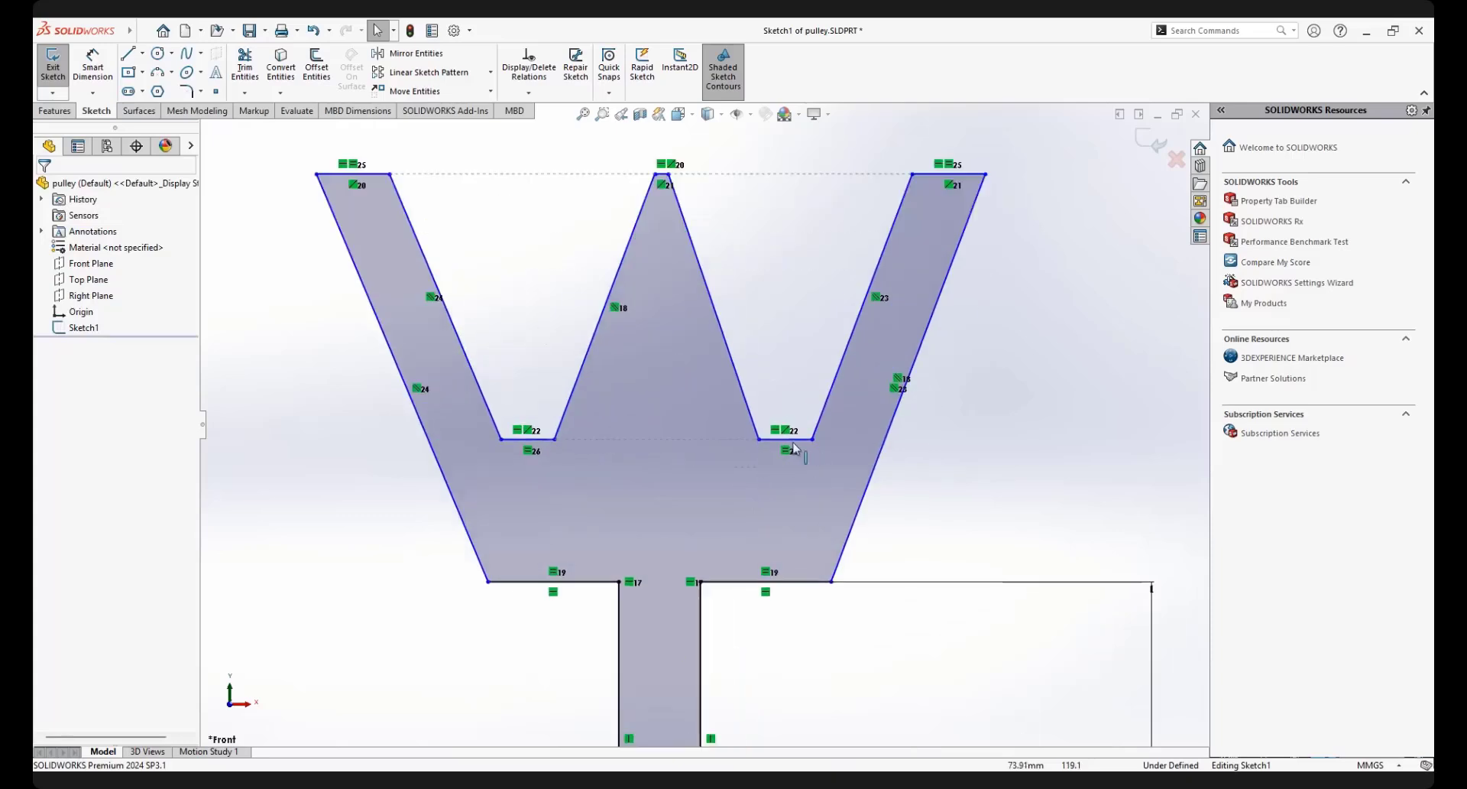
pyautogui.moveTo(760, 439); pyautogui.dragTo(778, 471)
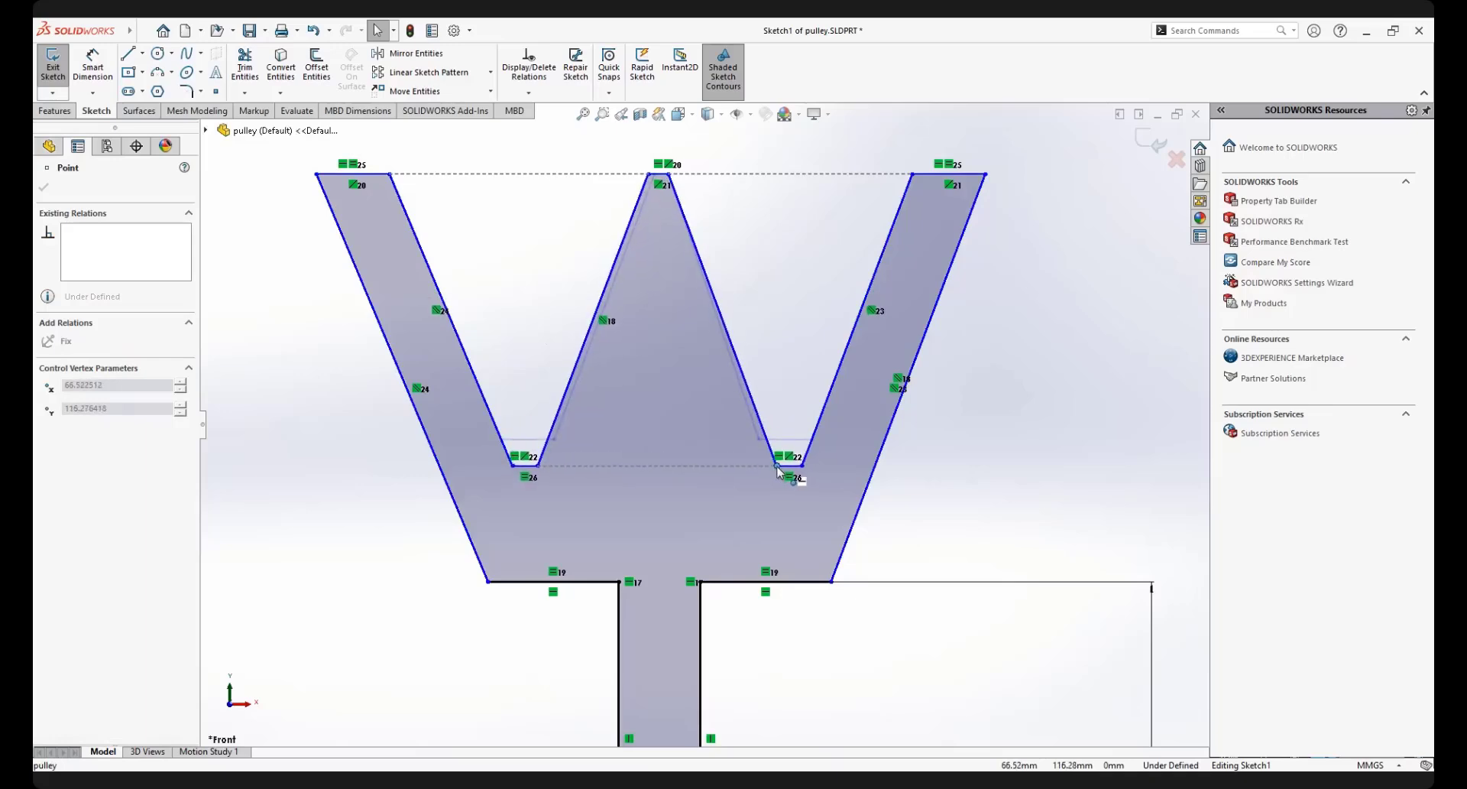
pyautogui.click(929, 513)
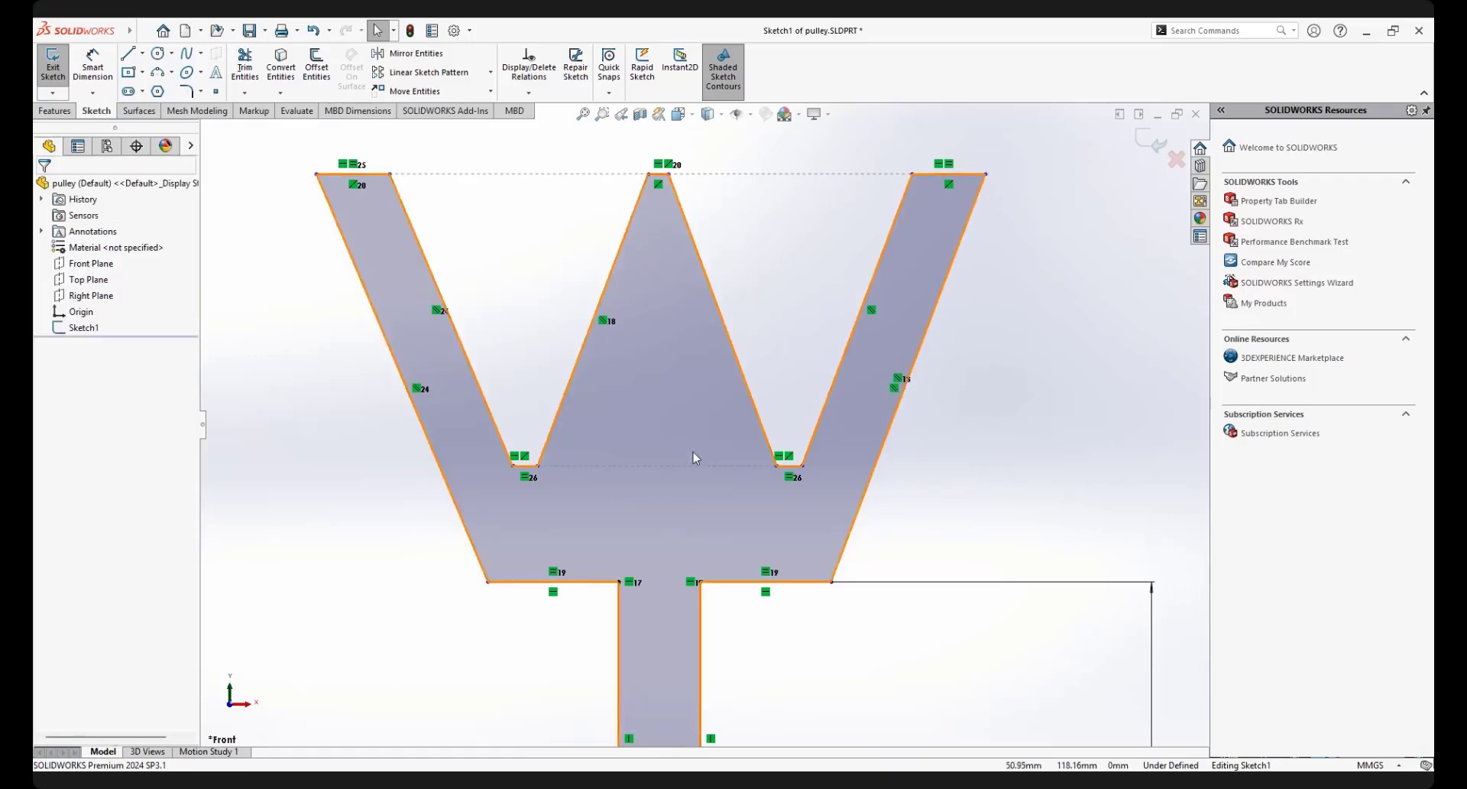
pyautogui.scroll(2, 701, 434)
pyautogui.scroll(-2, 707, 431)
pyautogui.scroll(2, 818, 409)
pyautogui.scroll(-2, 749, 417)
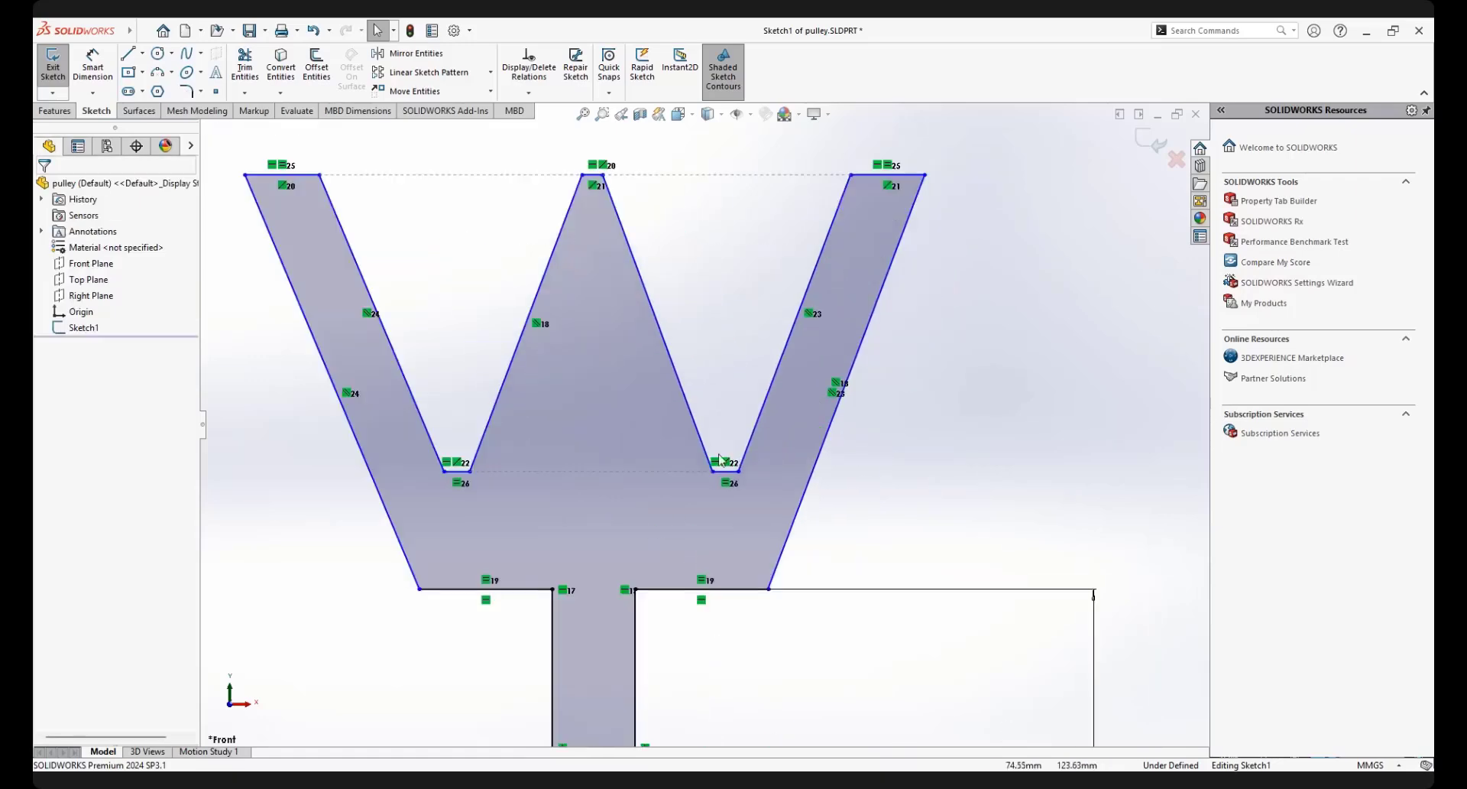
pyautogui.scroll(3, 680, 424)
pyautogui.scroll(-1, 684, 440)
pyautogui.scroll(-1, 679, 422)
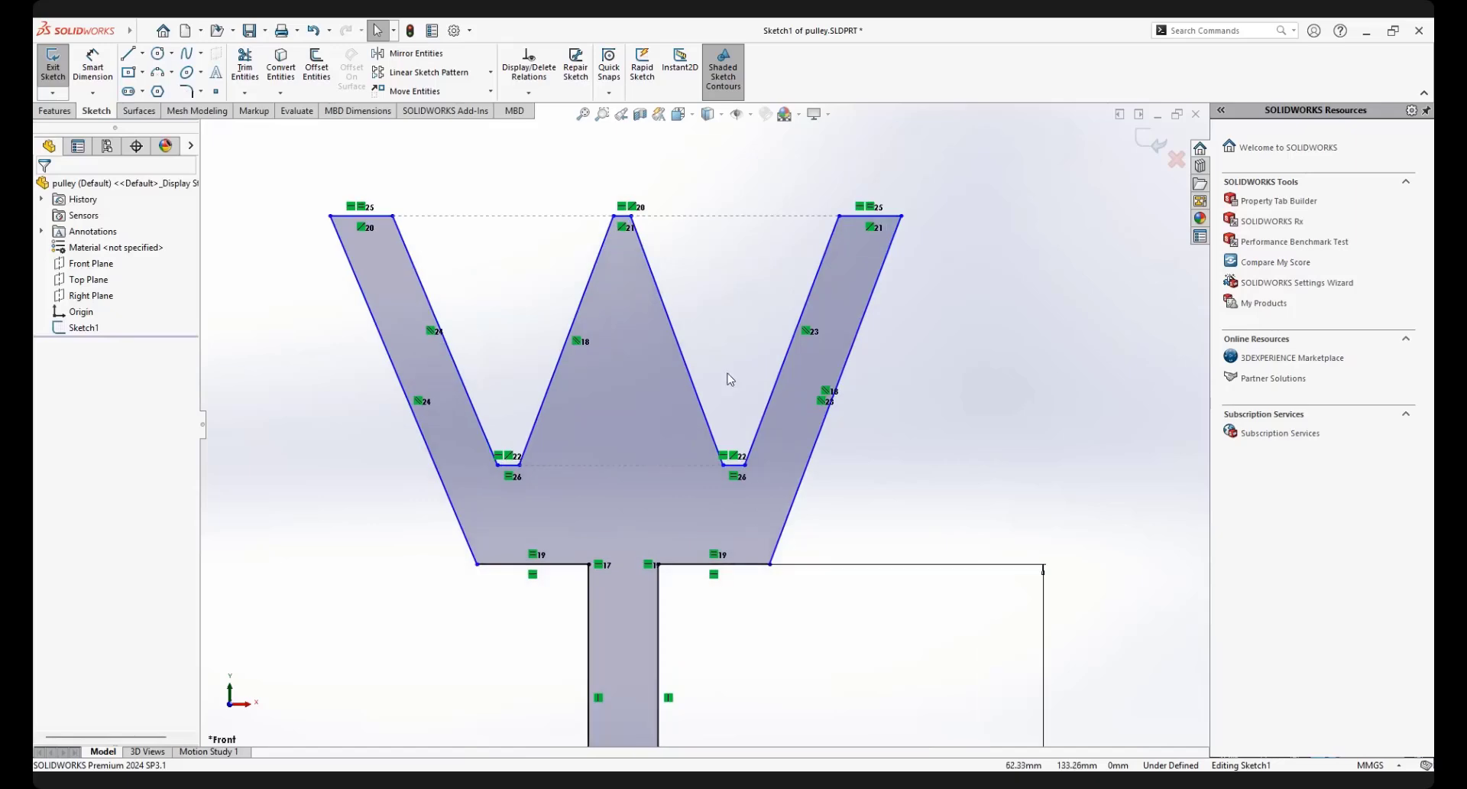
pyautogui.scroll(-1, 682, 424)
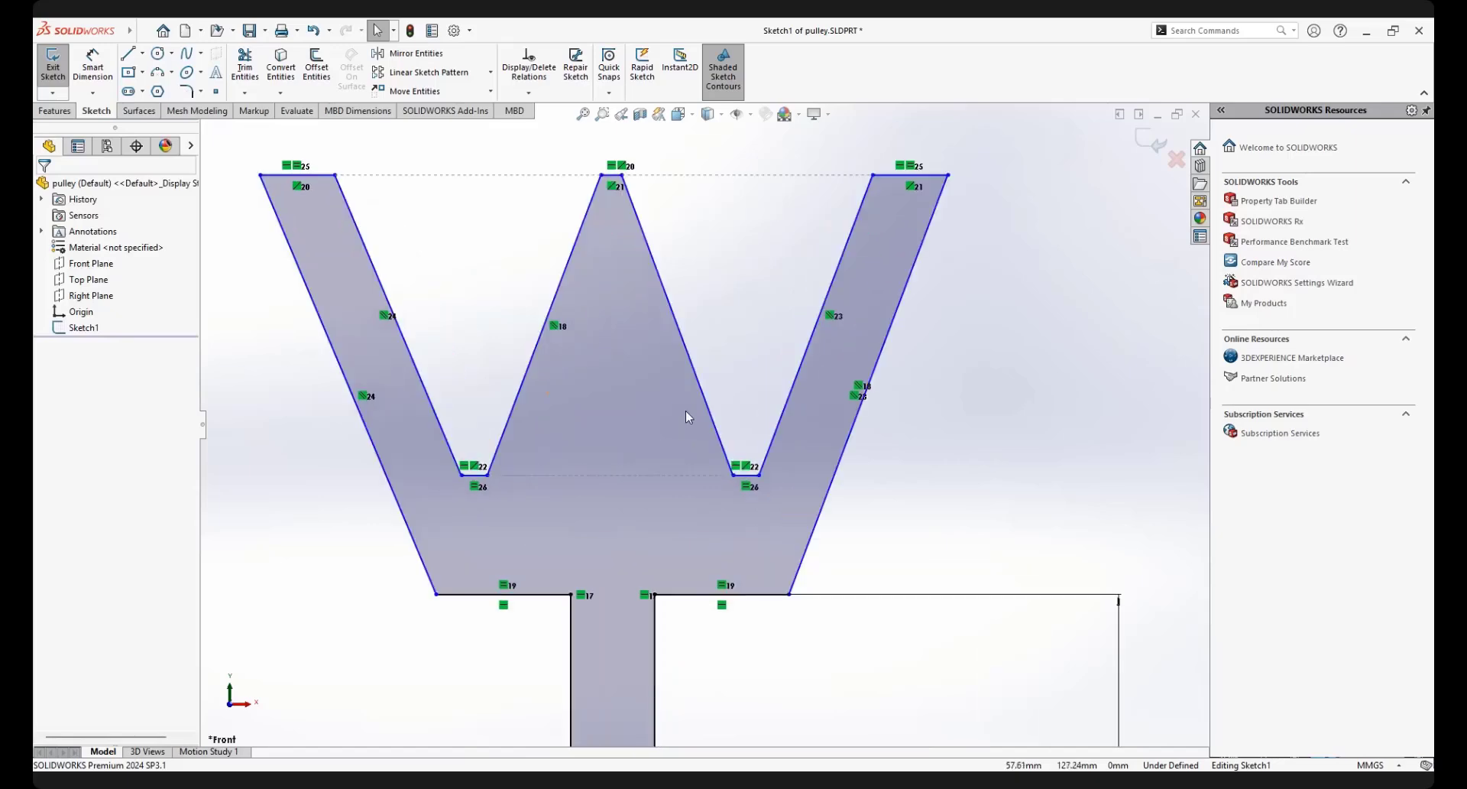
pyautogui.scroll(2, 705, 420)
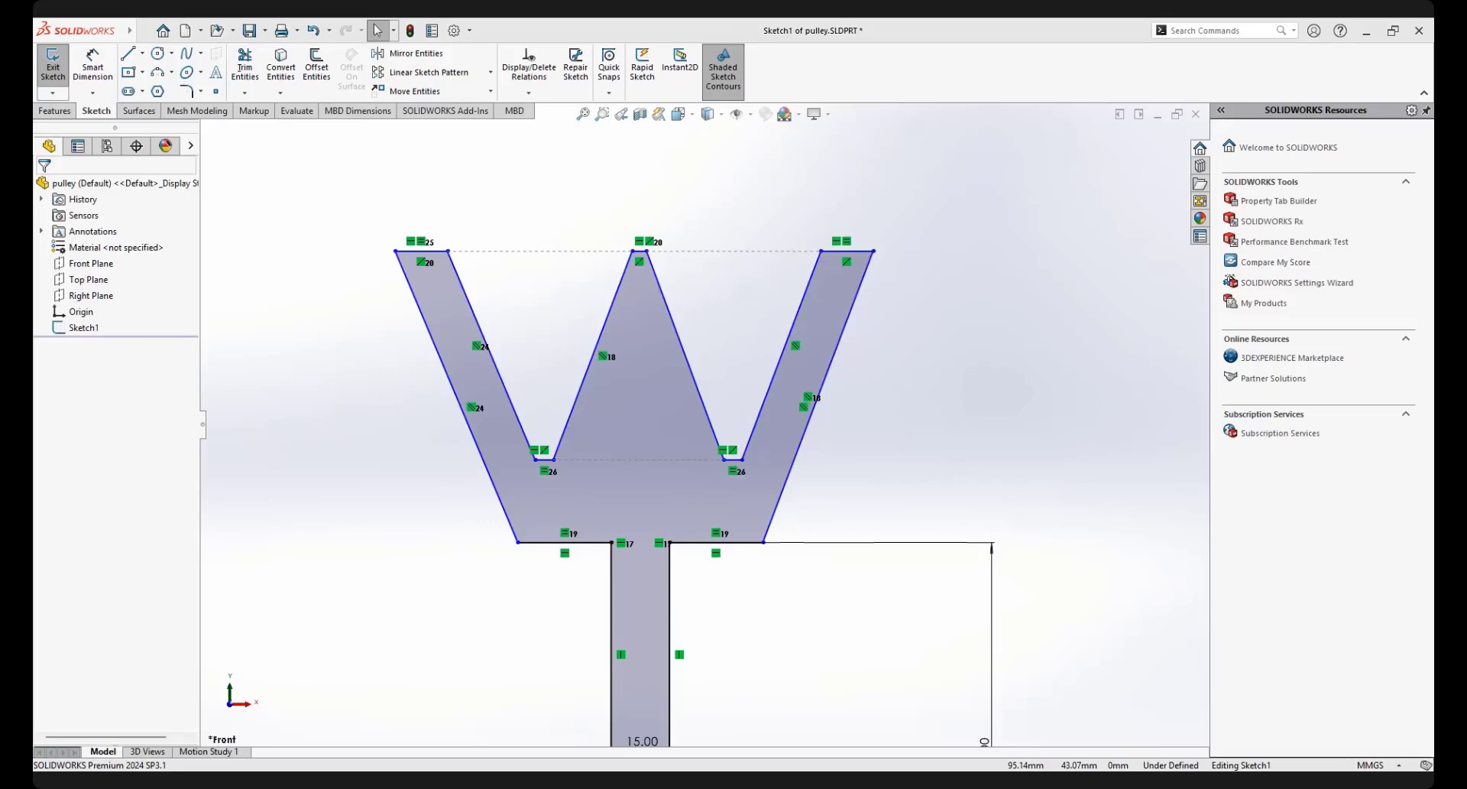
# Dimension the distance from the horizontal centerline to the left flange's top line as 140 mm and leave the dimension tool
pyautogui.scroll(6, 688, 521)
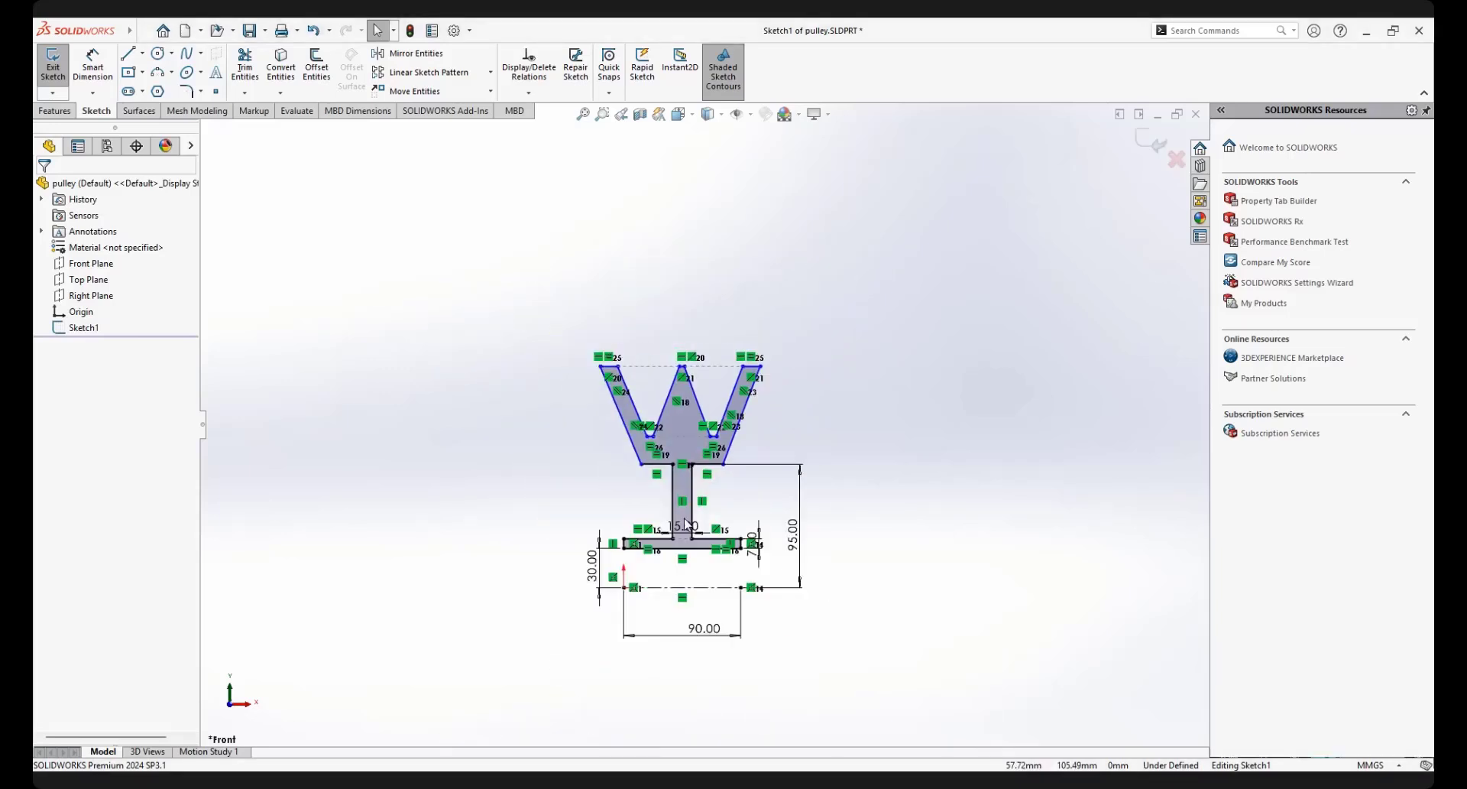
pyautogui.scroll(-1, 687, 520)
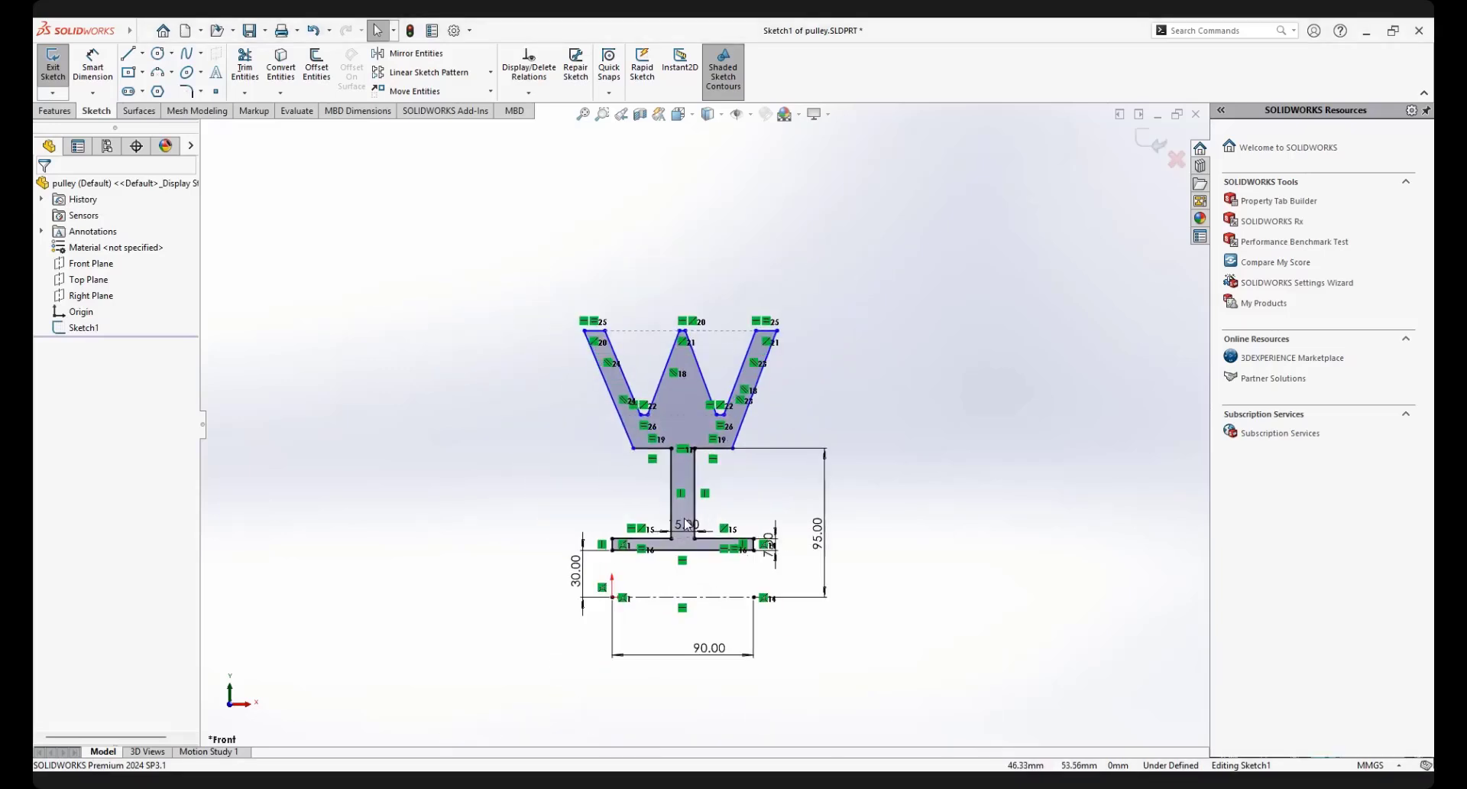
pyautogui.click(93, 68)
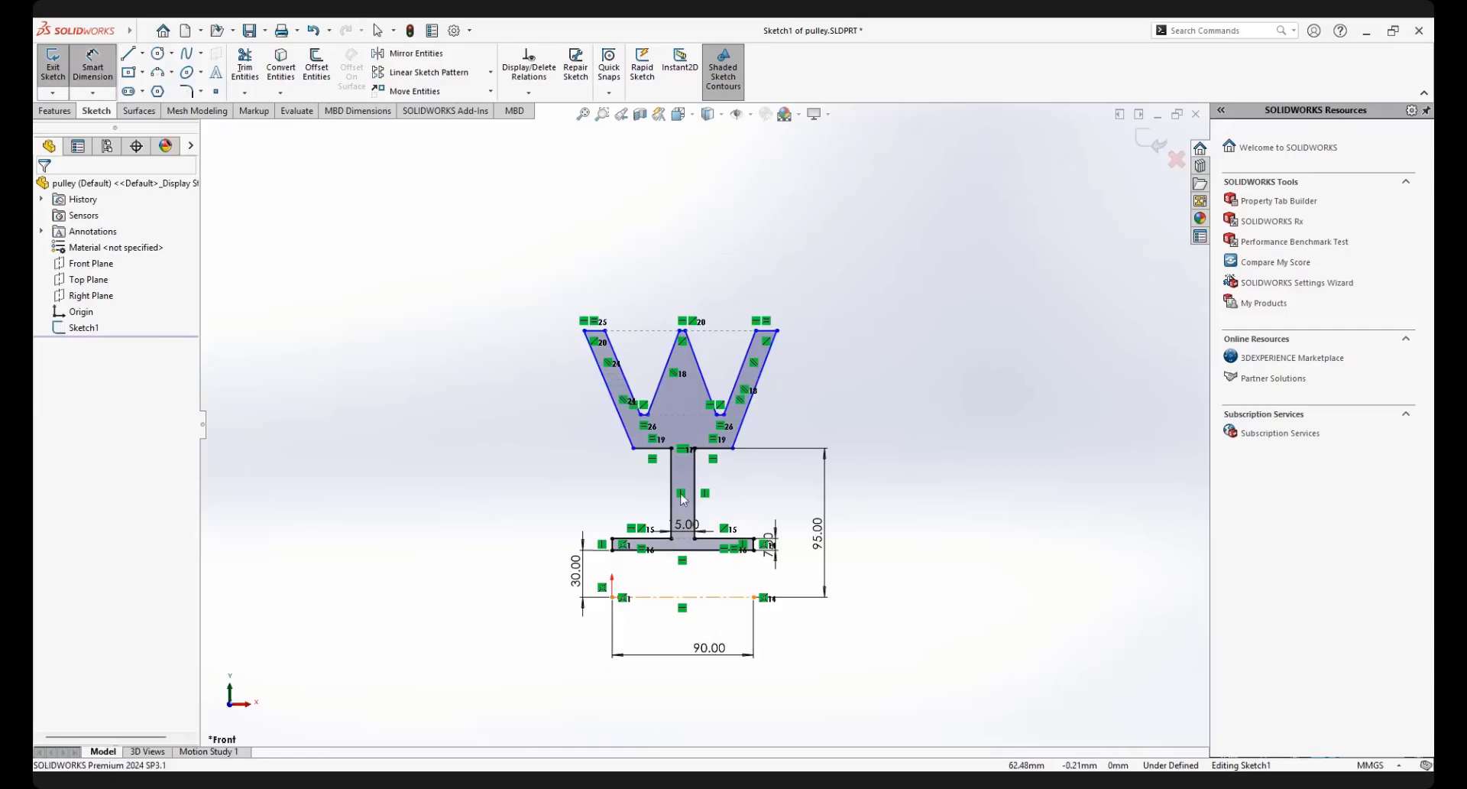
pyautogui.click(710, 596)
pyautogui.scroll(-3, 604, 386)
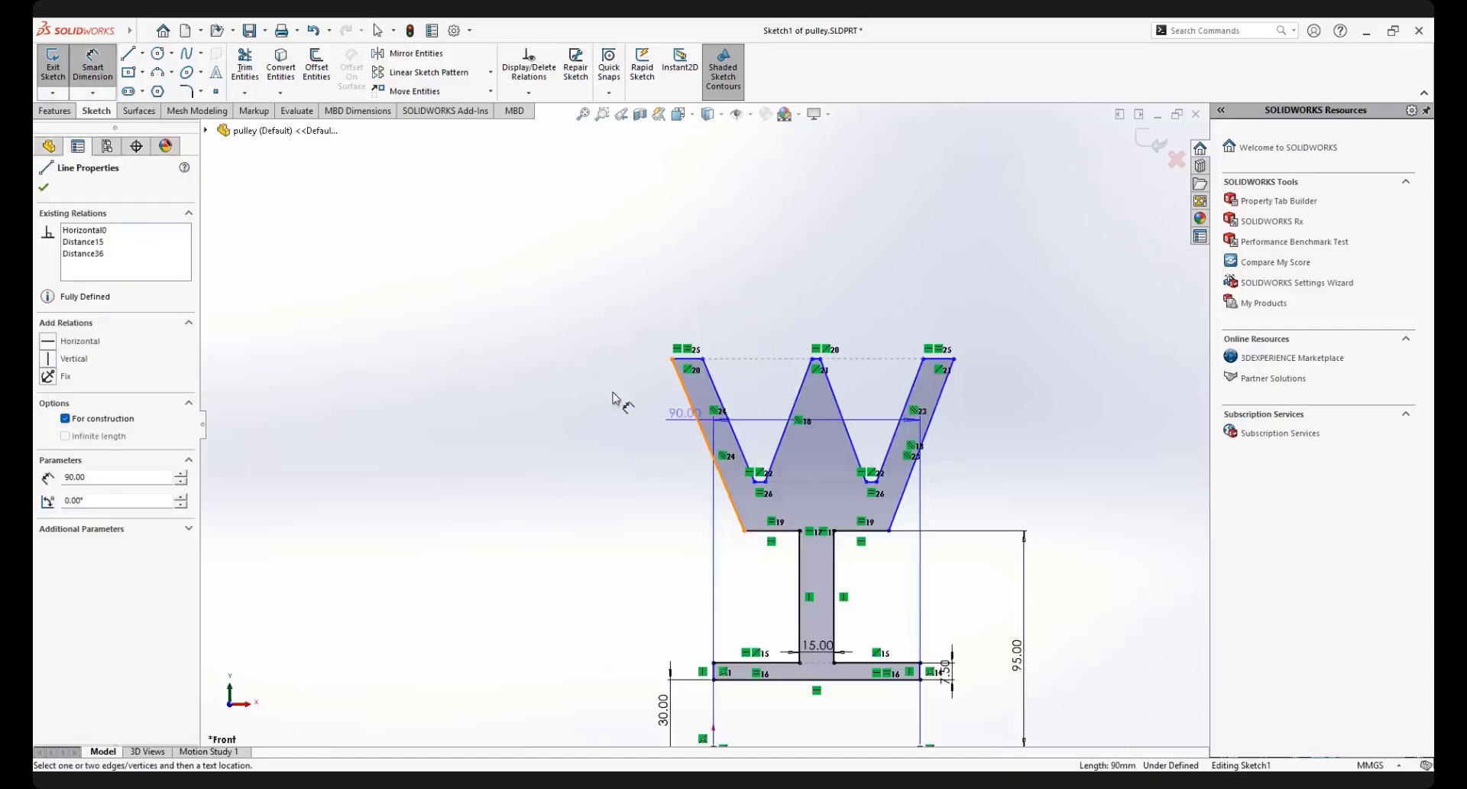
pyautogui.click(691, 359)
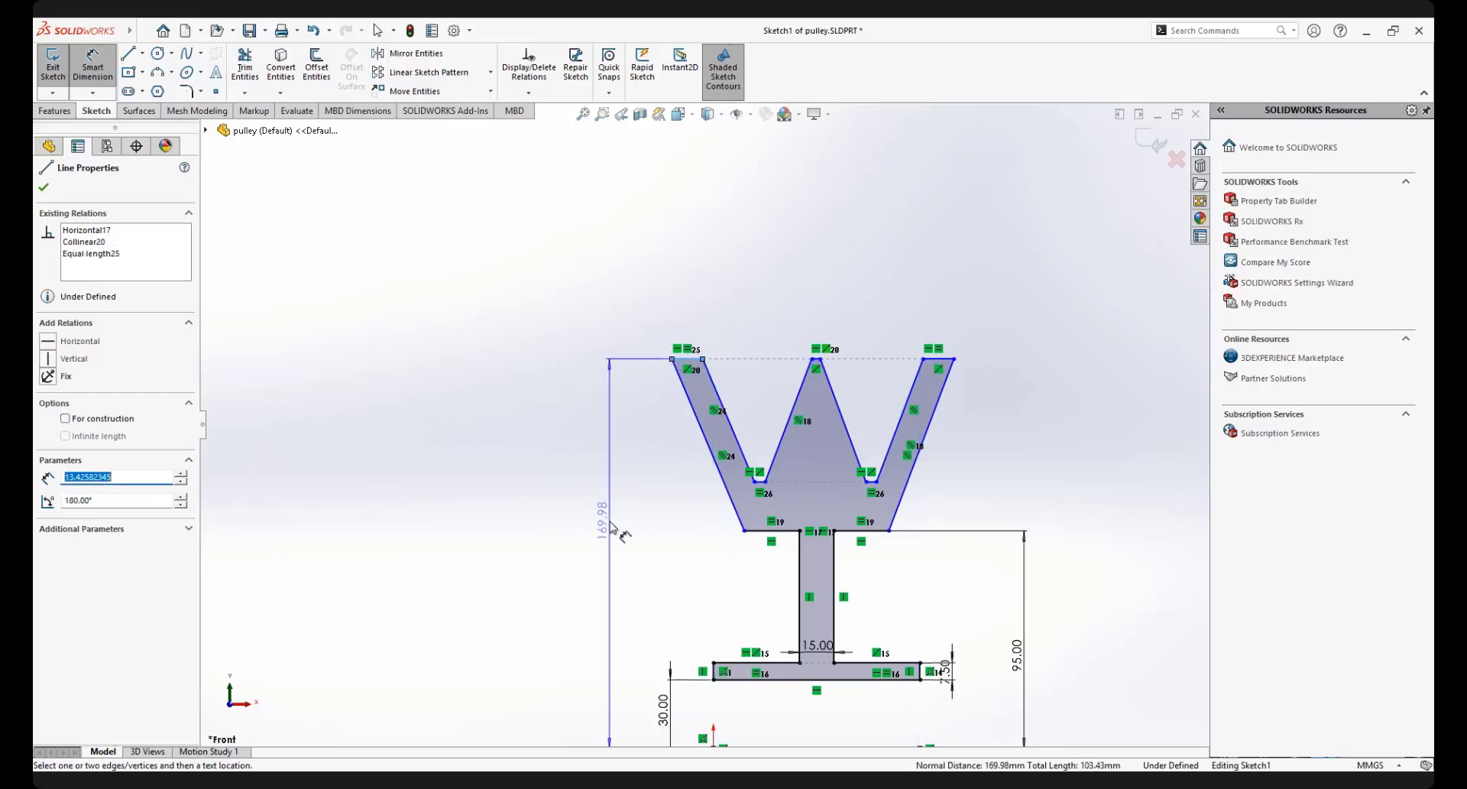
pyautogui.scroll(1, 612, 526)
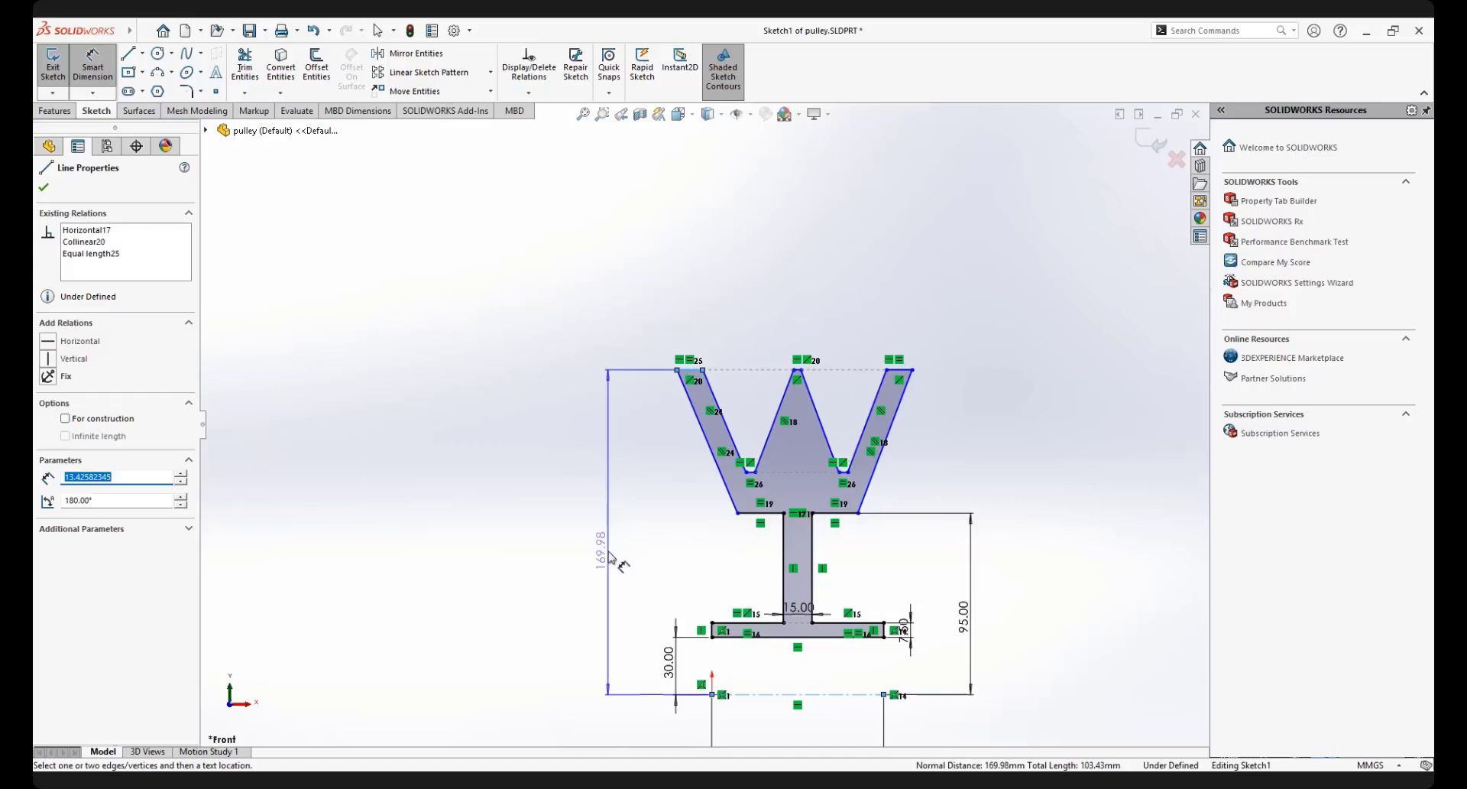
pyautogui.click(723, 713)
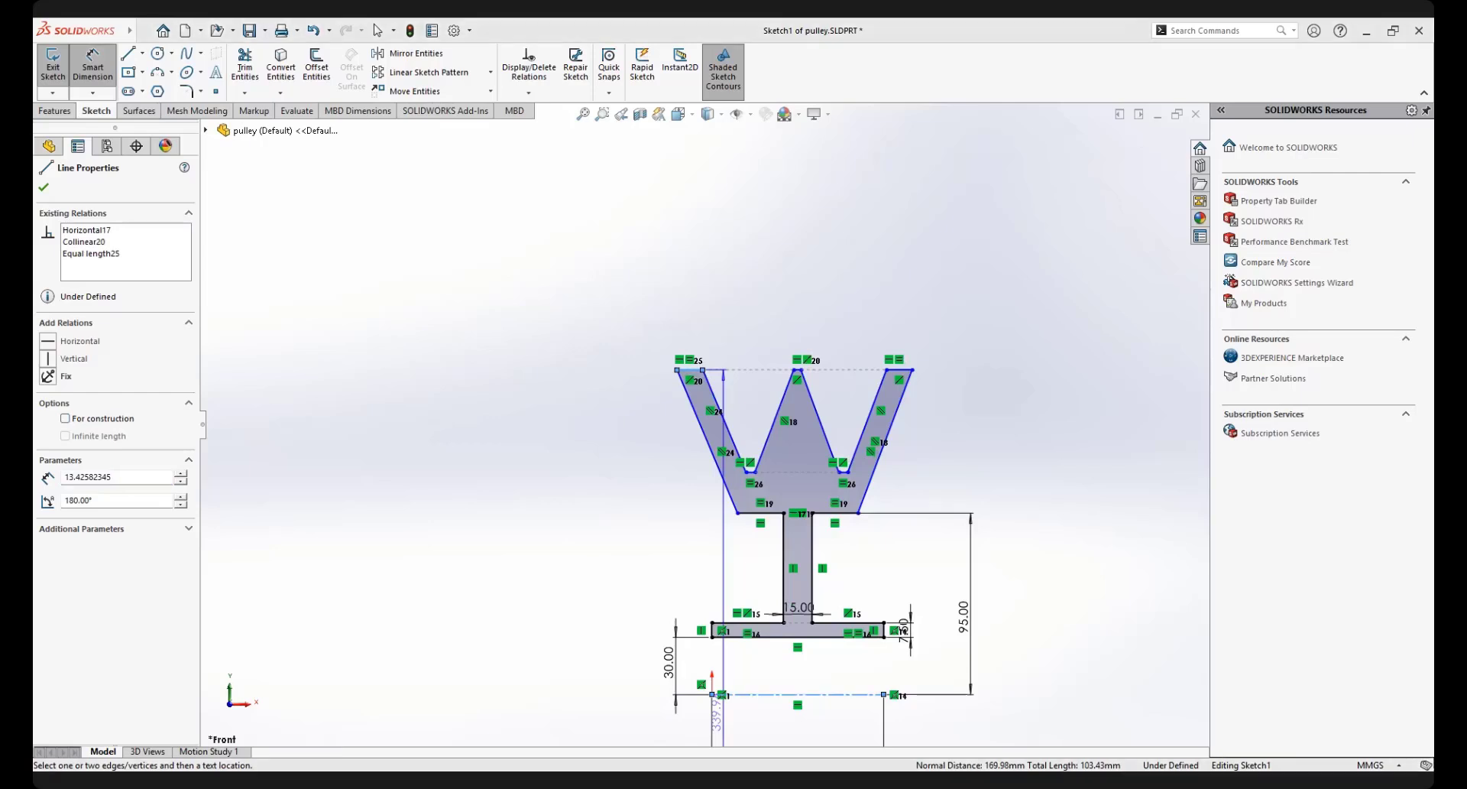
pyautogui.click(637, 535)
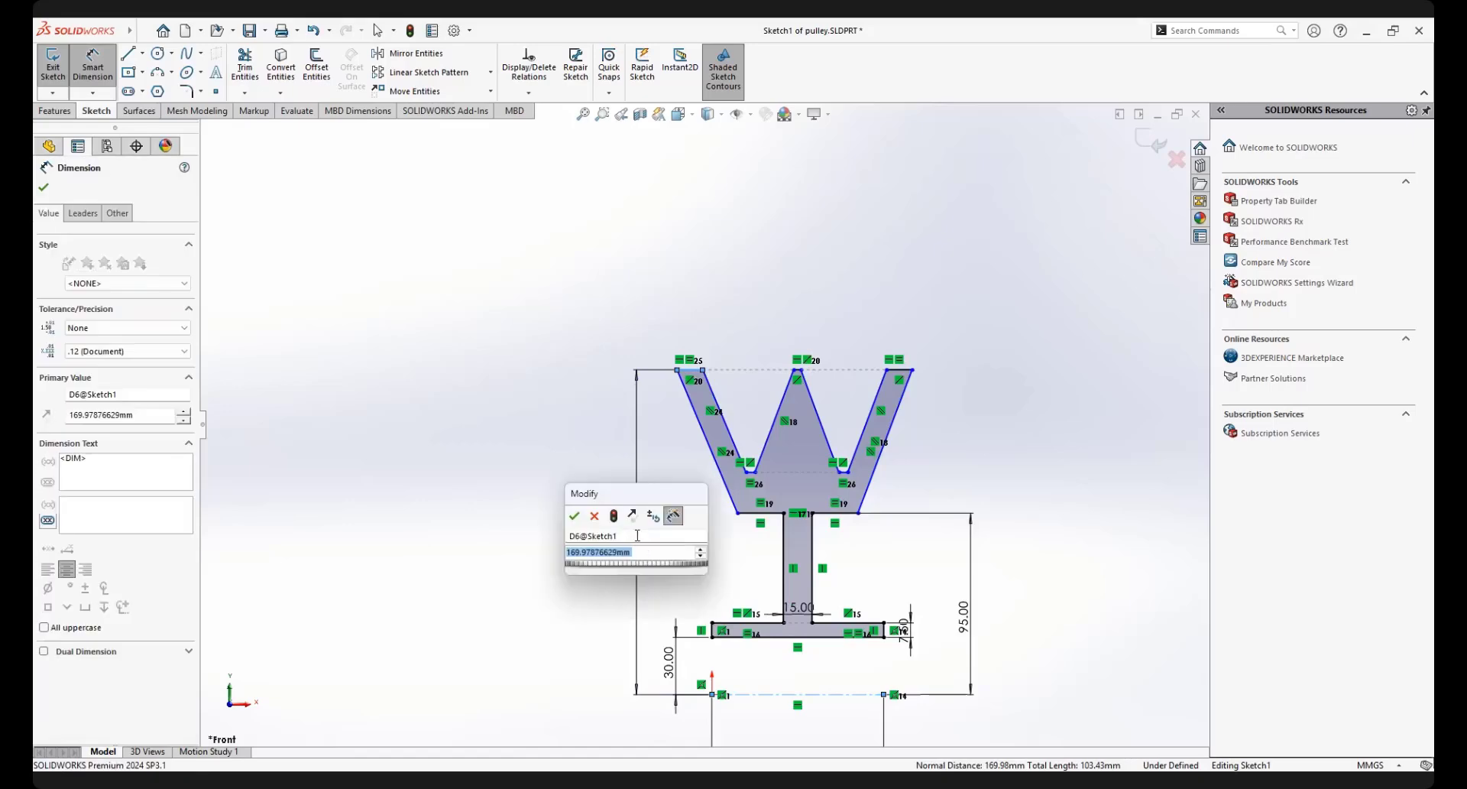
pyautogui.write('1')
pyautogui.write('140')
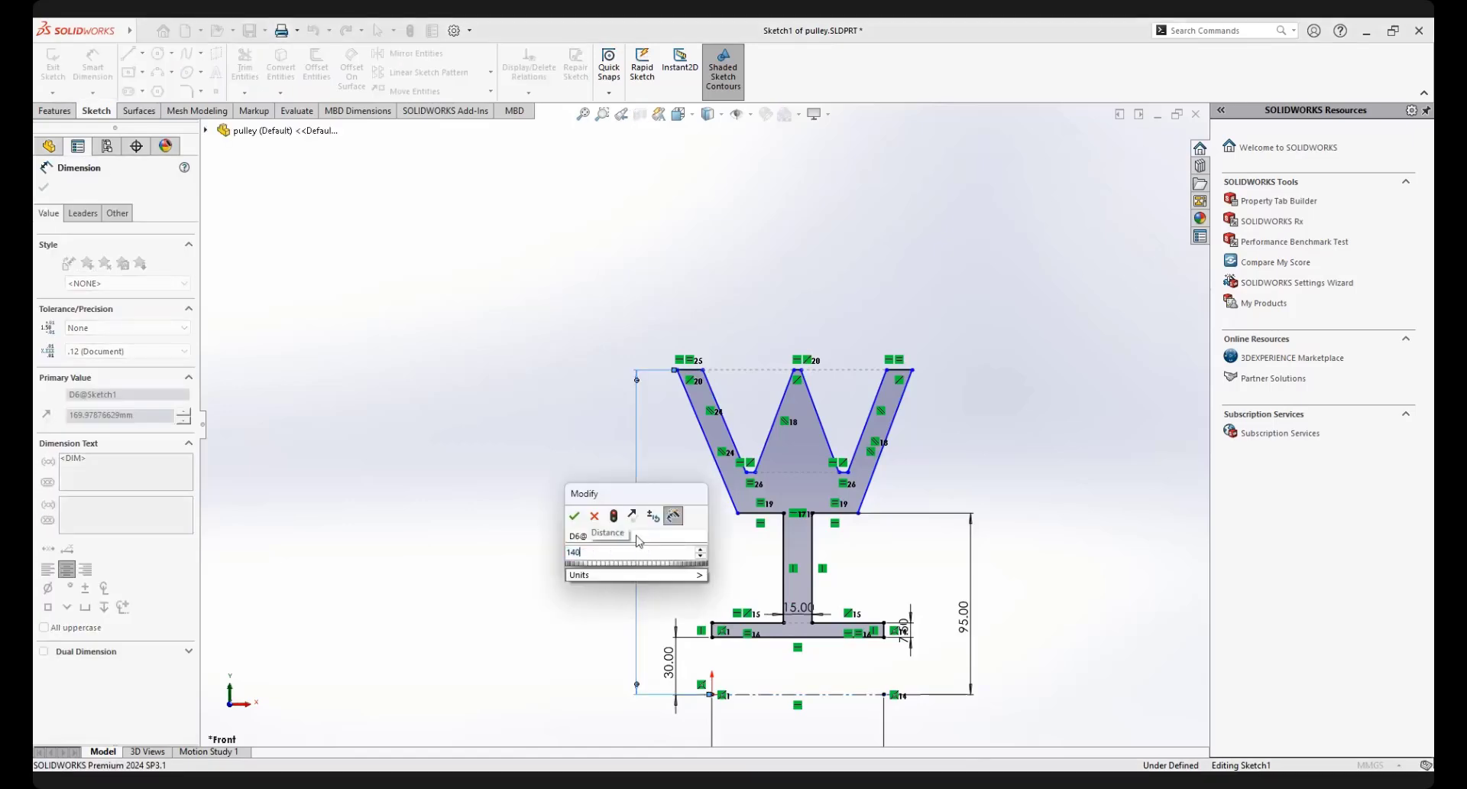
pyautogui.press('Return')
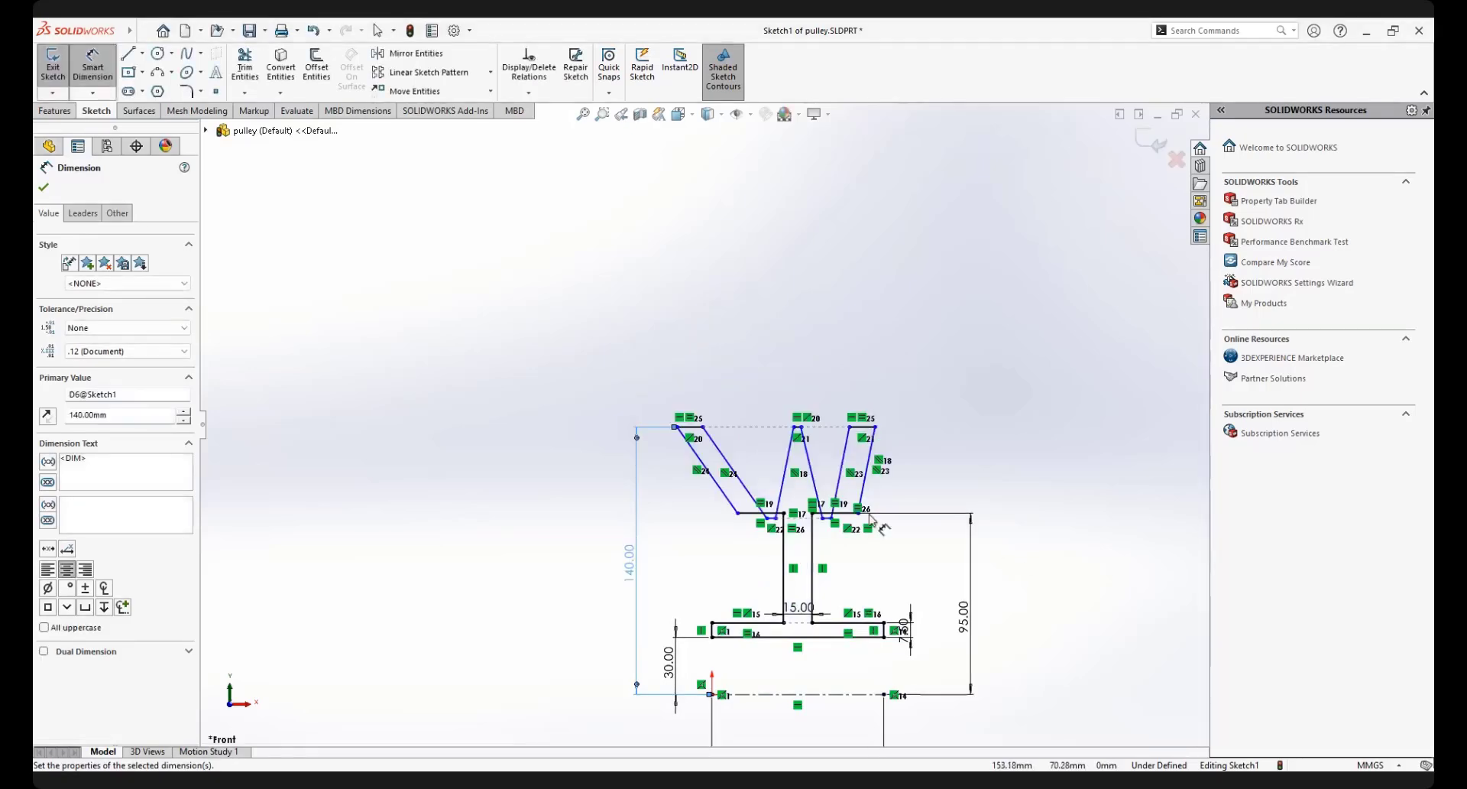
pyautogui.scroll(-5, 840, 531)
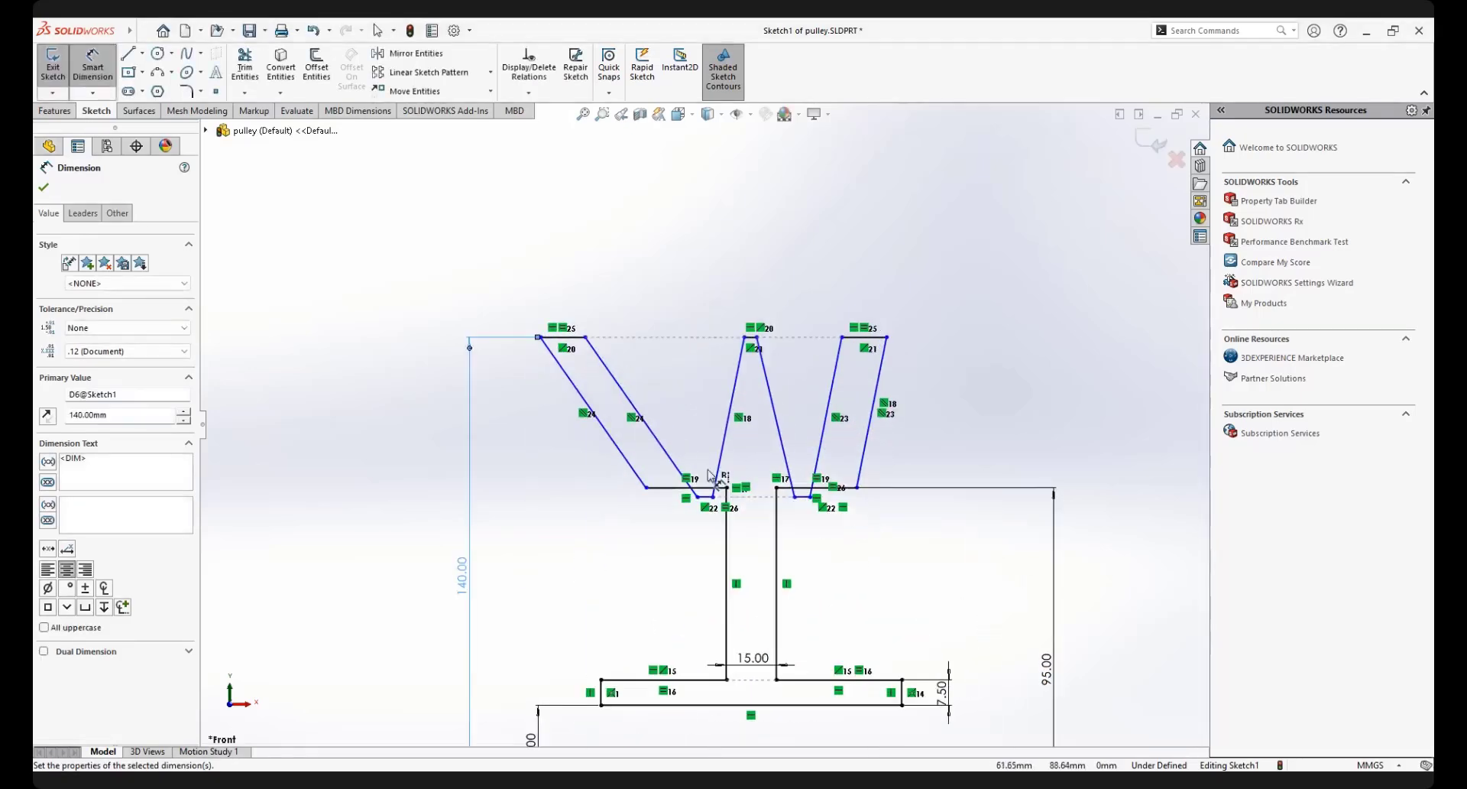
pyautogui.rightClick(680, 336)
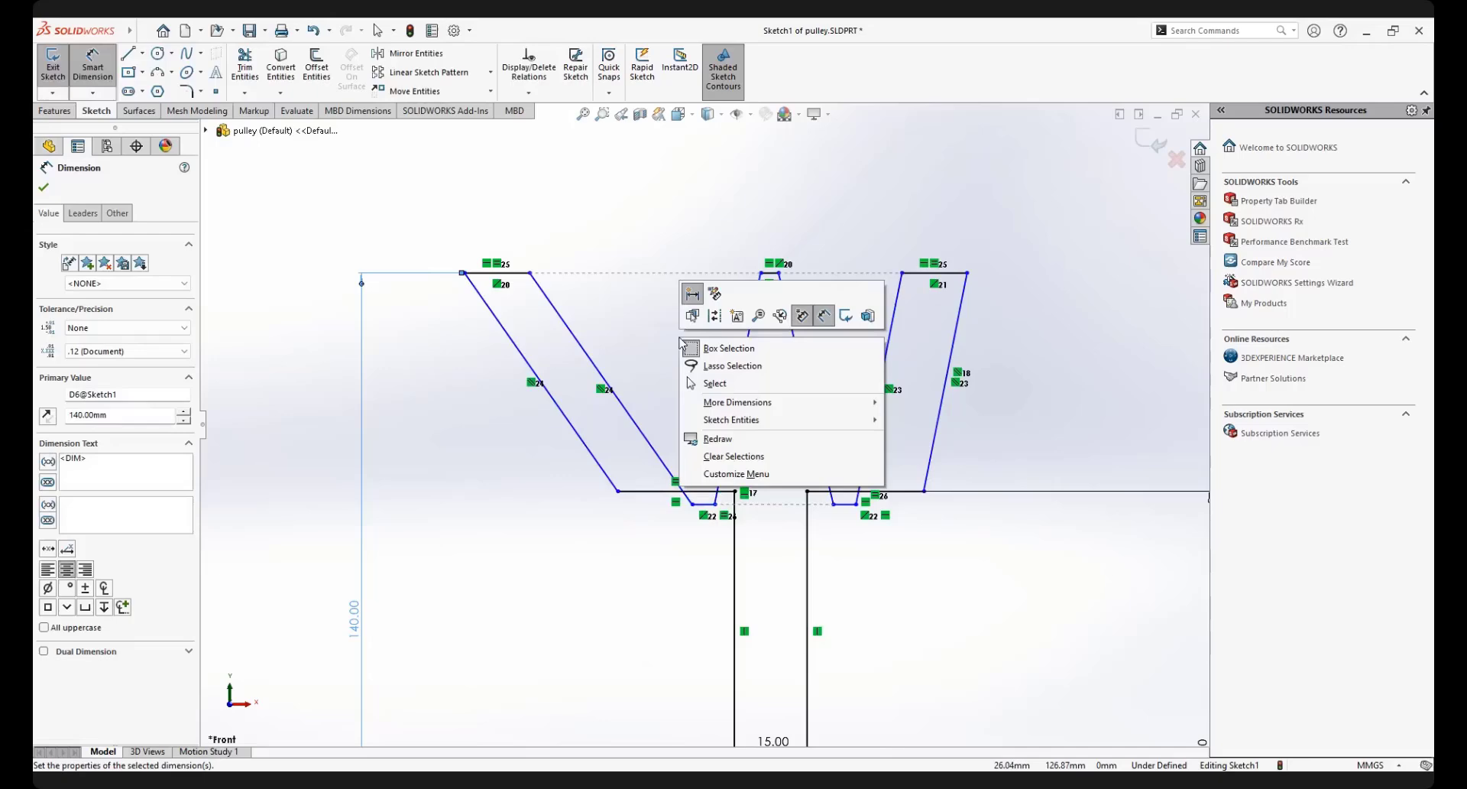
pyautogui.click(712, 384)
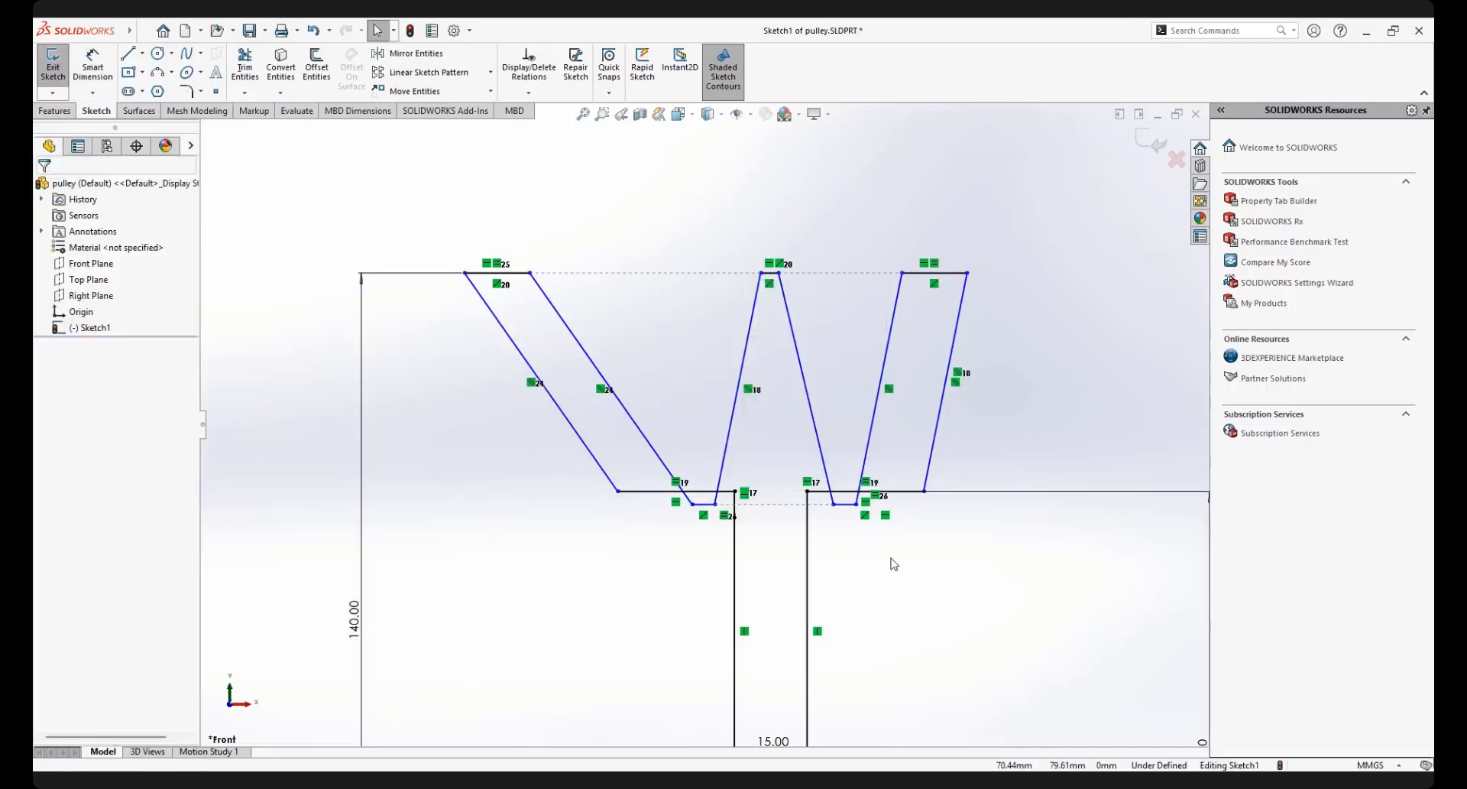
# Pull the right groove's bottom line up above the rim's lower edge, giving it a length of about 14.6 mm
pyautogui.scroll(5, 749, 506)
pyautogui.scroll(-2, 711, 500)
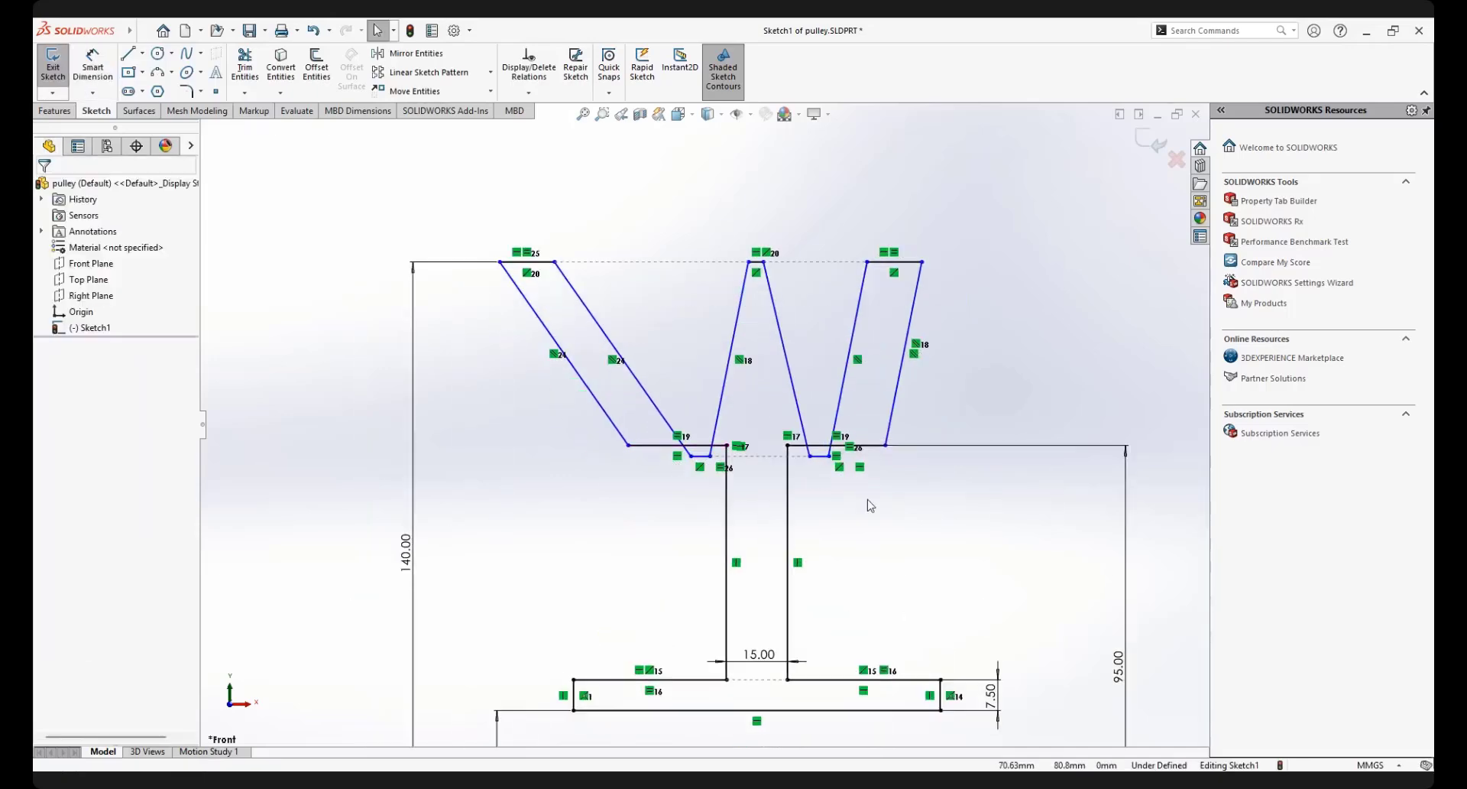
pyautogui.scroll(-5, 809, 481)
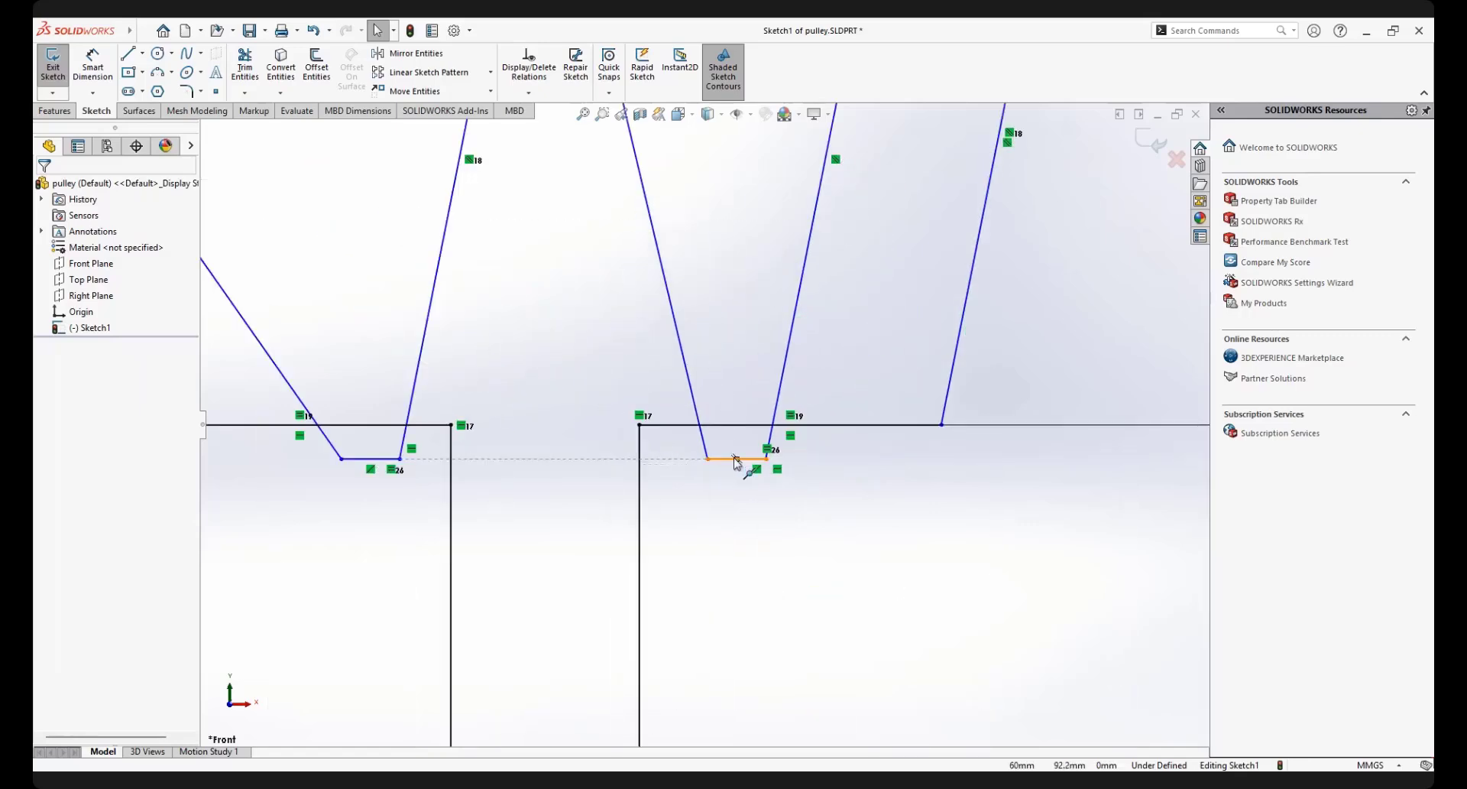
pyautogui.moveTo(728, 462); pyautogui.dragTo(717, 328)
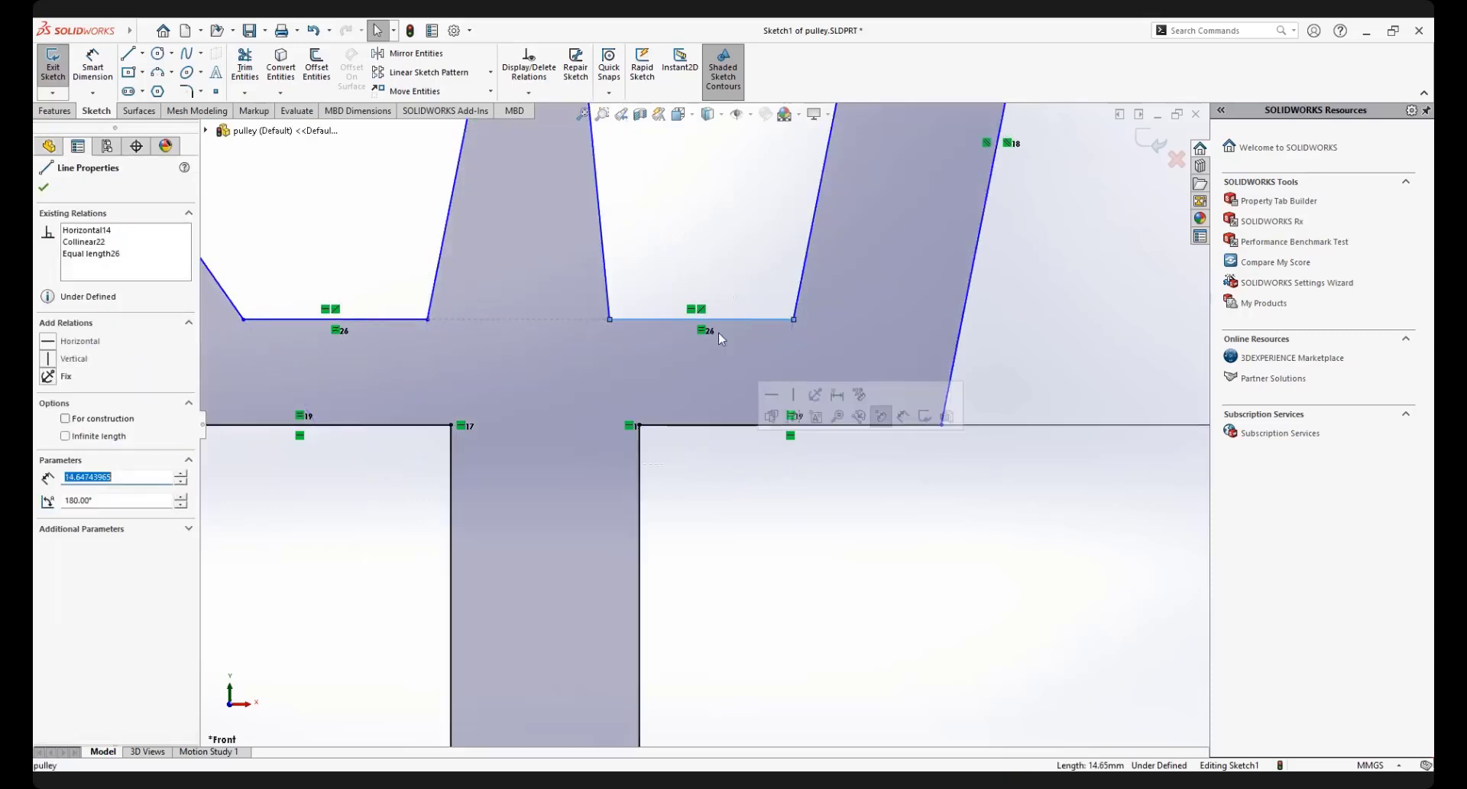
pyautogui.scroll(-6, 618, 379)
pyautogui.scroll(8, 617, 379)
pyautogui.scroll(4, 689, 353)
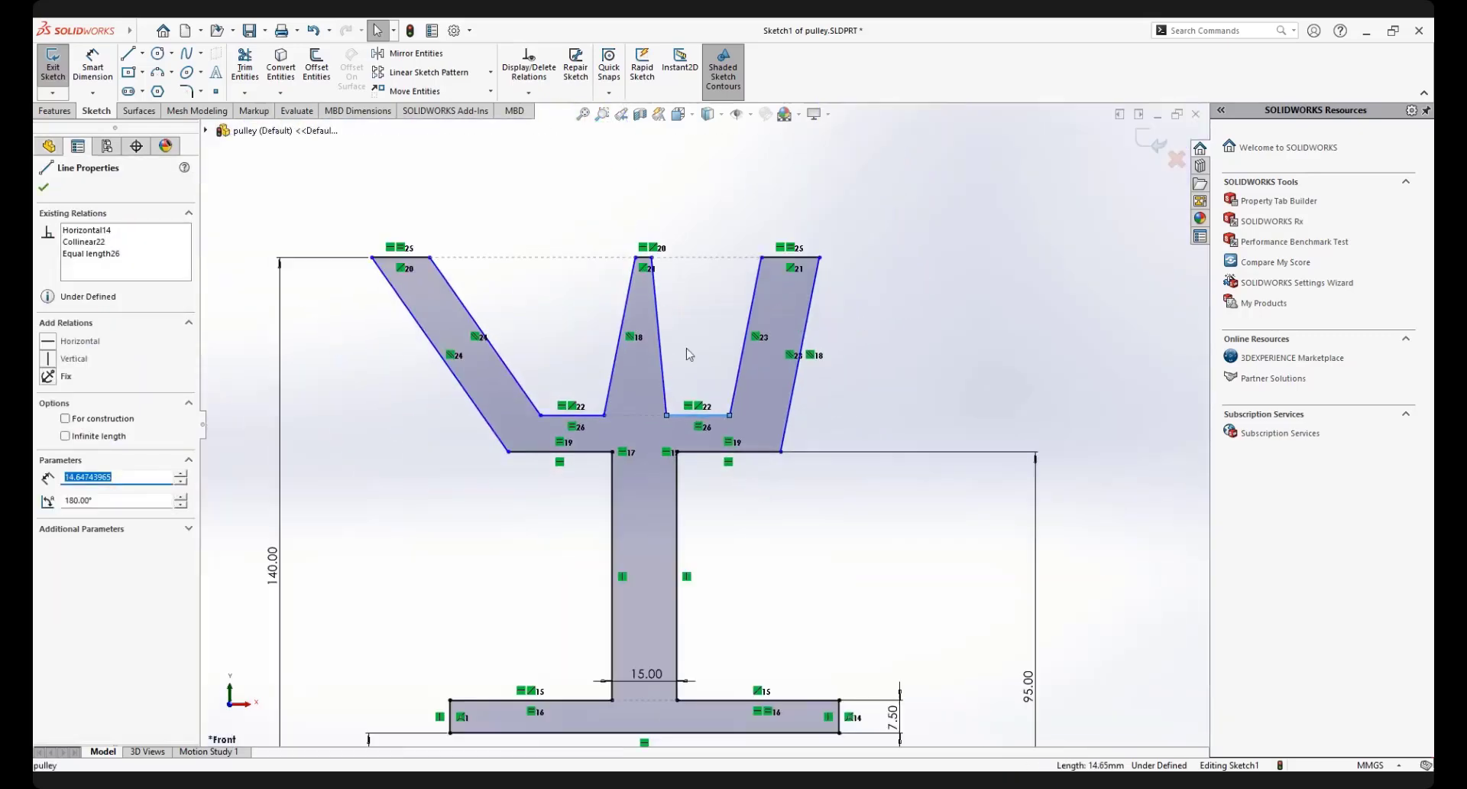
pyautogui.click(697, 333)
# Shift the left flange's inner top corner inward to about X 1.1 mm so the flange stands steeper
pyautogui.scroll(-3, 620, 395)
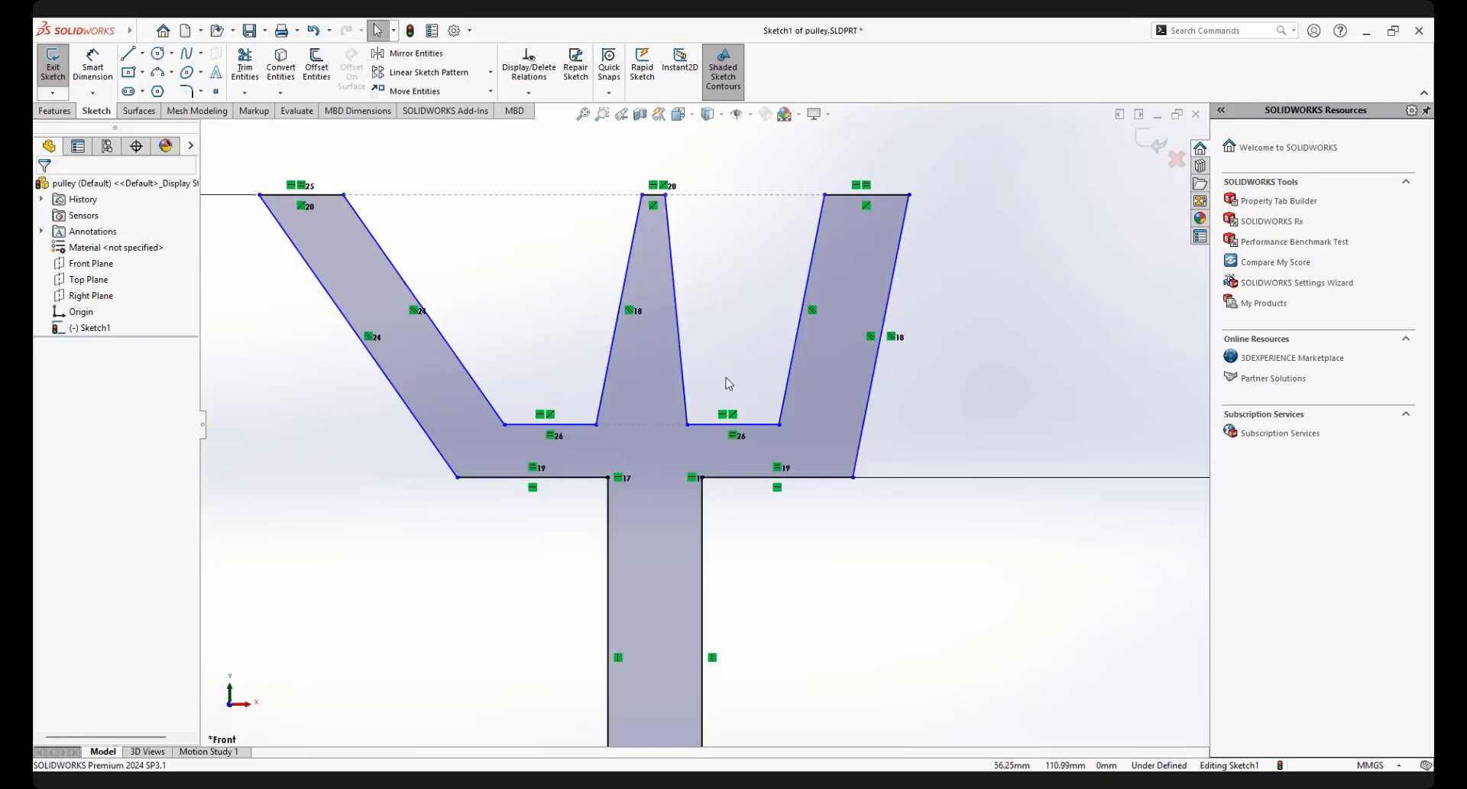
pyautogui.scroll(3, 729, 383)
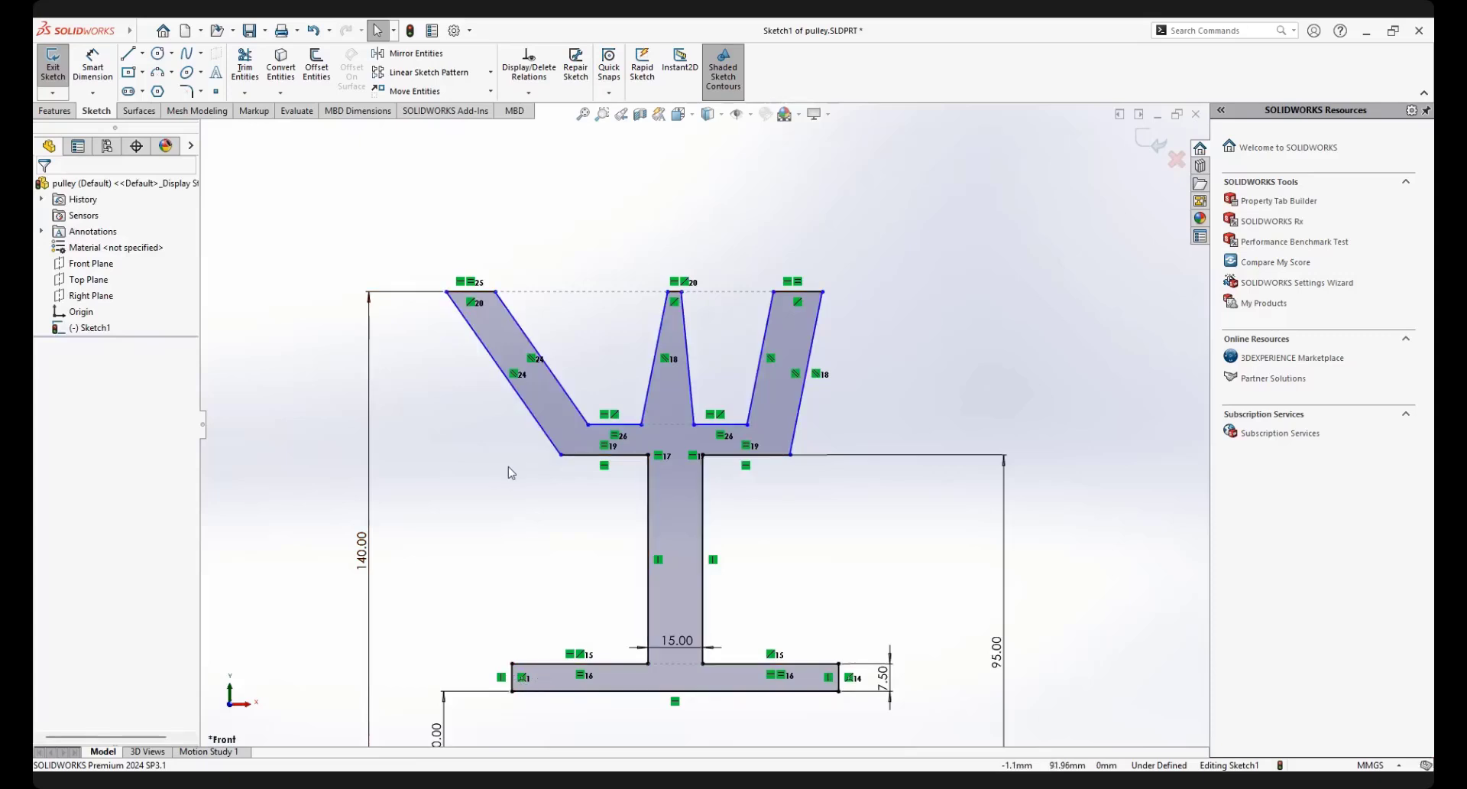
pyautogui.scroll(1, 511, 472)
pyautogui.scroll(-2, 502, 372)
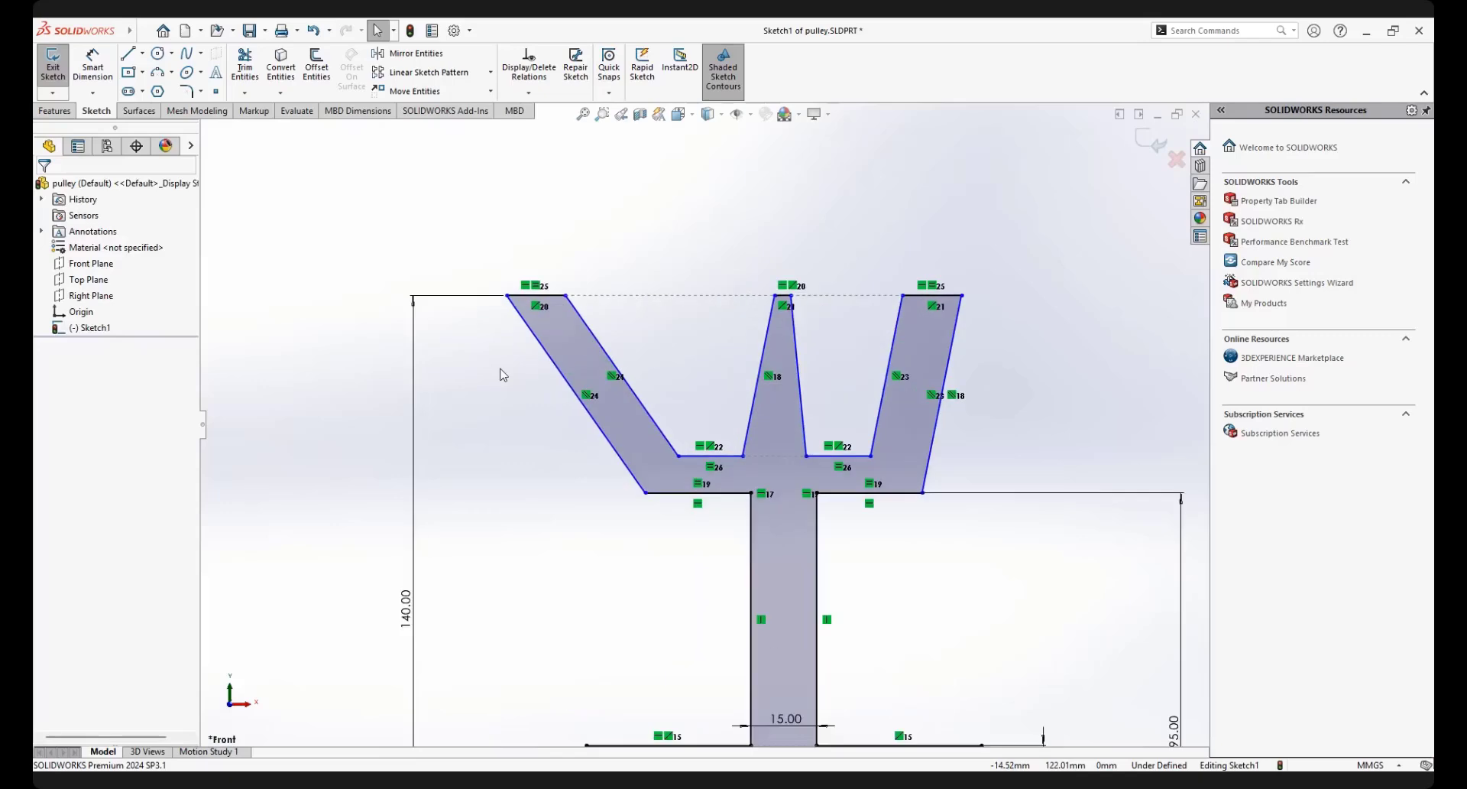
pyautogui.scroll(-2, 502, 375)
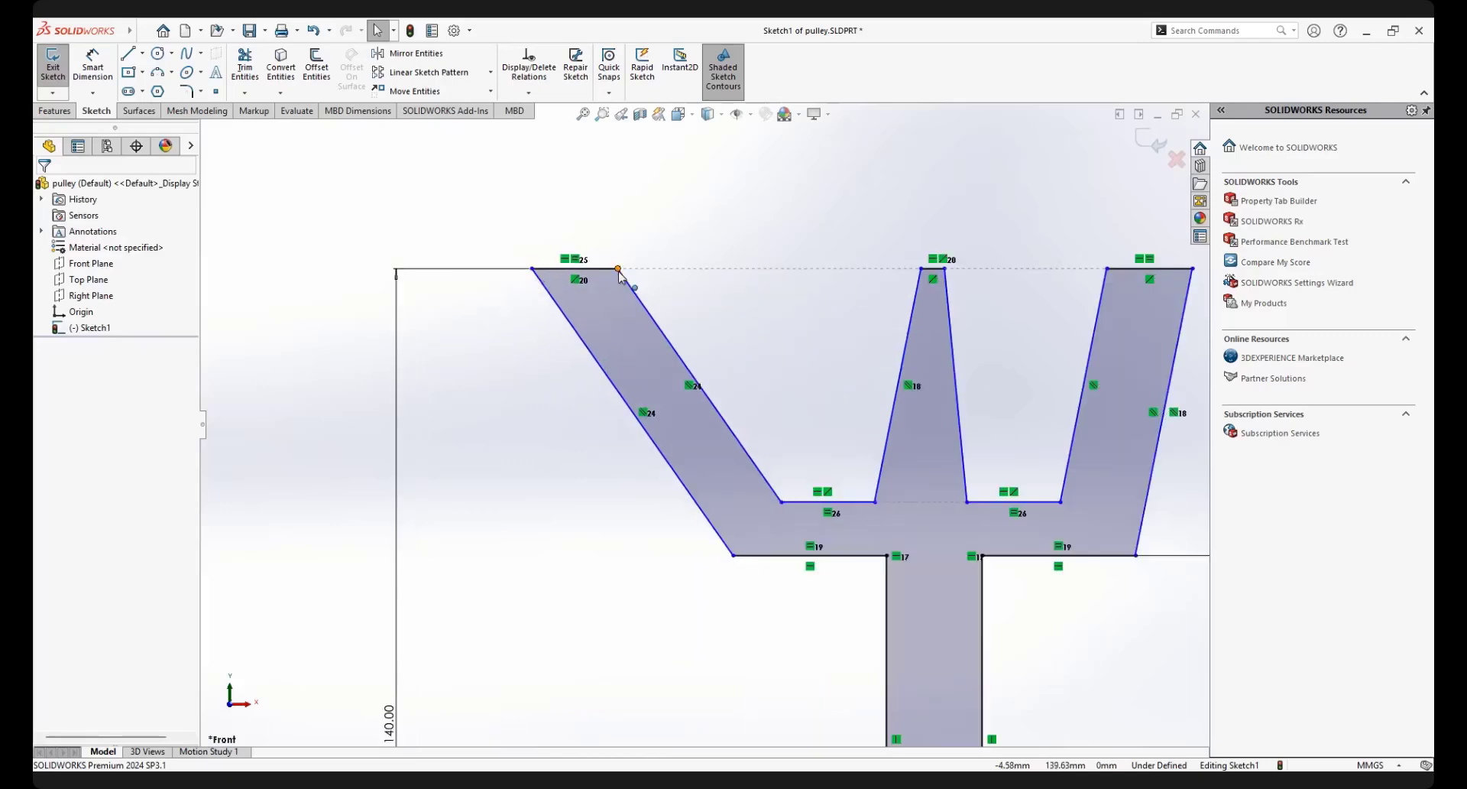
pyautogui.moveTo(619, 269); pyautogui.dragTo(753, 319)
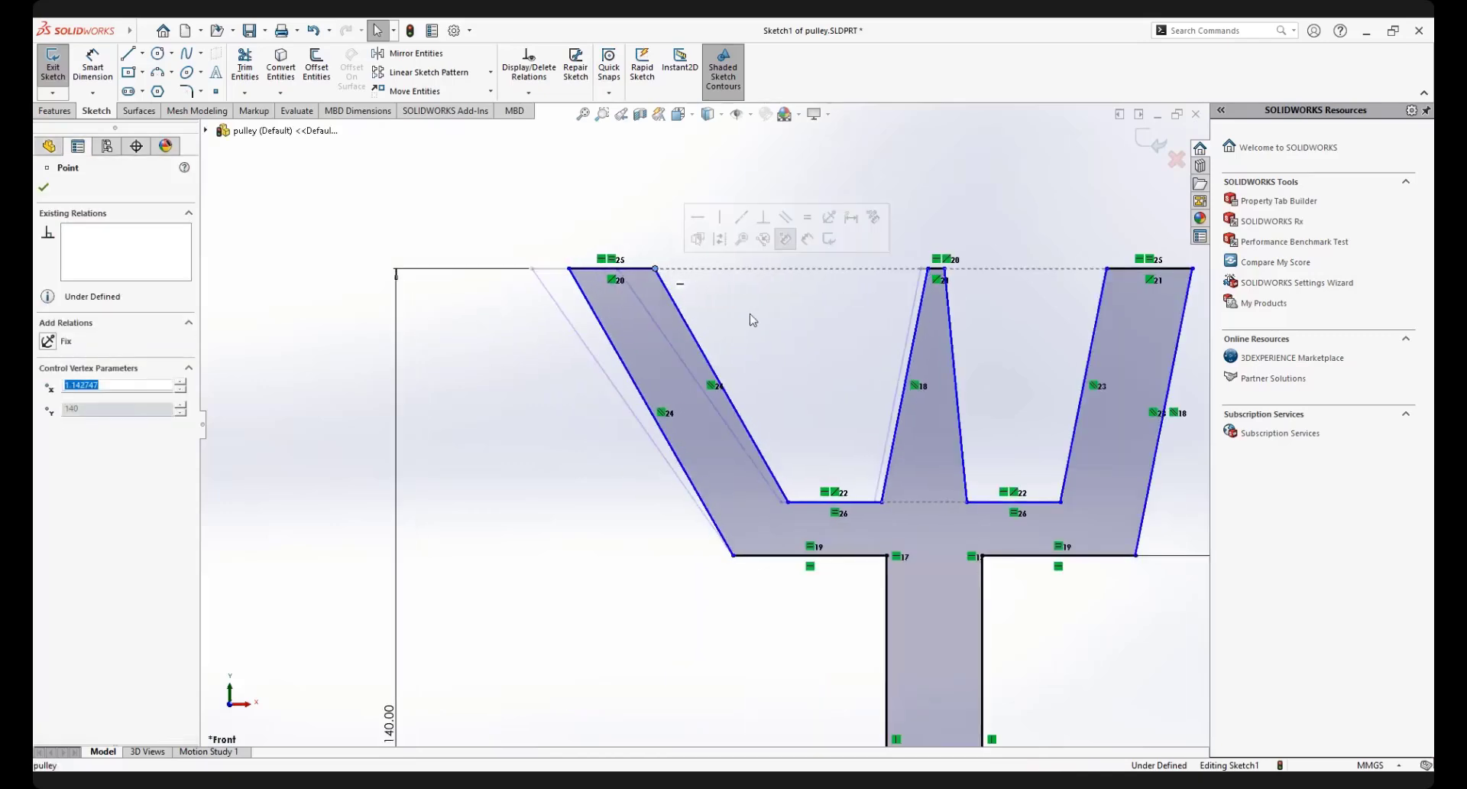
pyautogui.click(828, 436)
pyautogui.scroll(3, 760, 507)
pyautogui.scroll(-2, 746, 518)
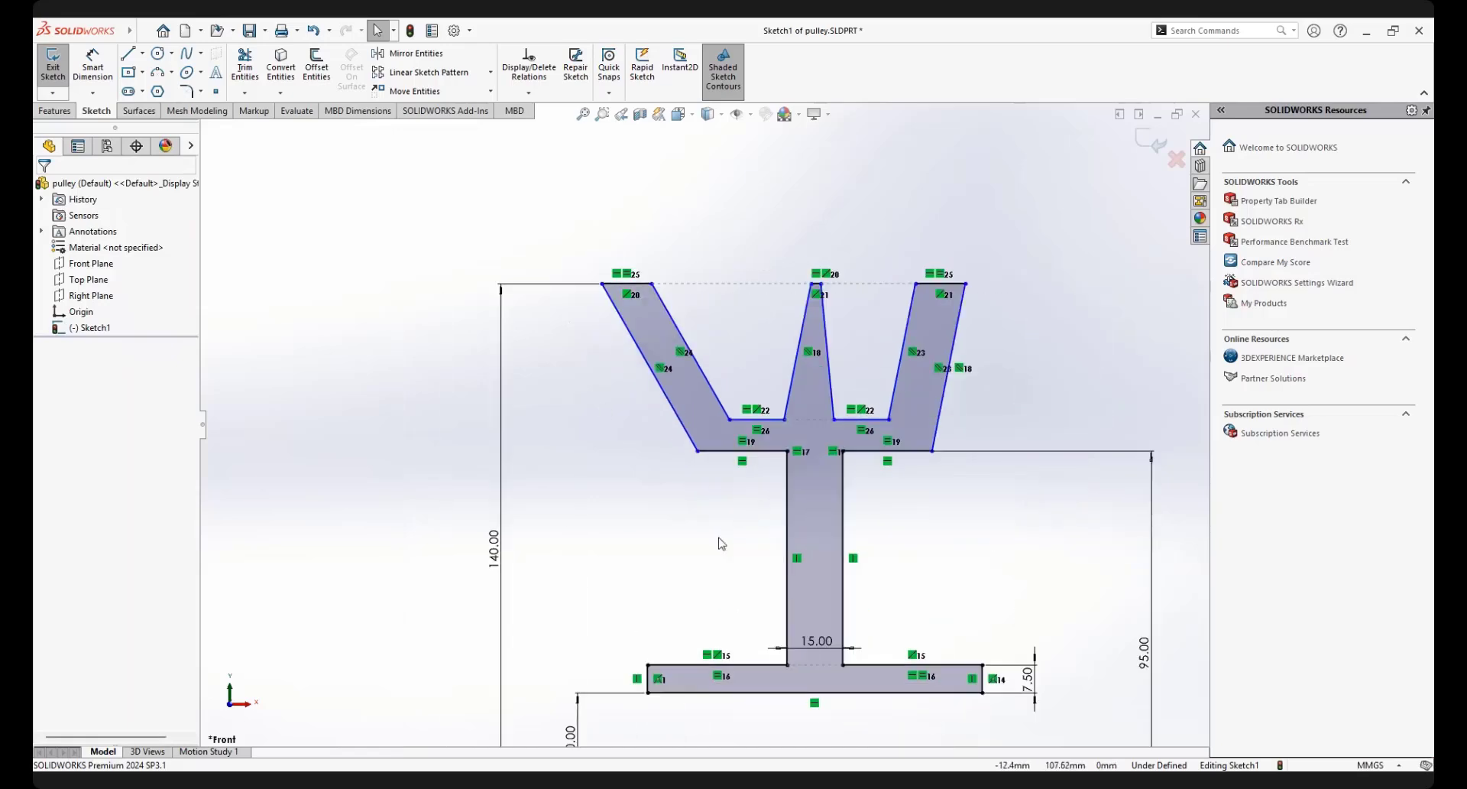
pyautogui.scroll(1, 669, 541)
pyautogui.scroll(-1, 645, 436)
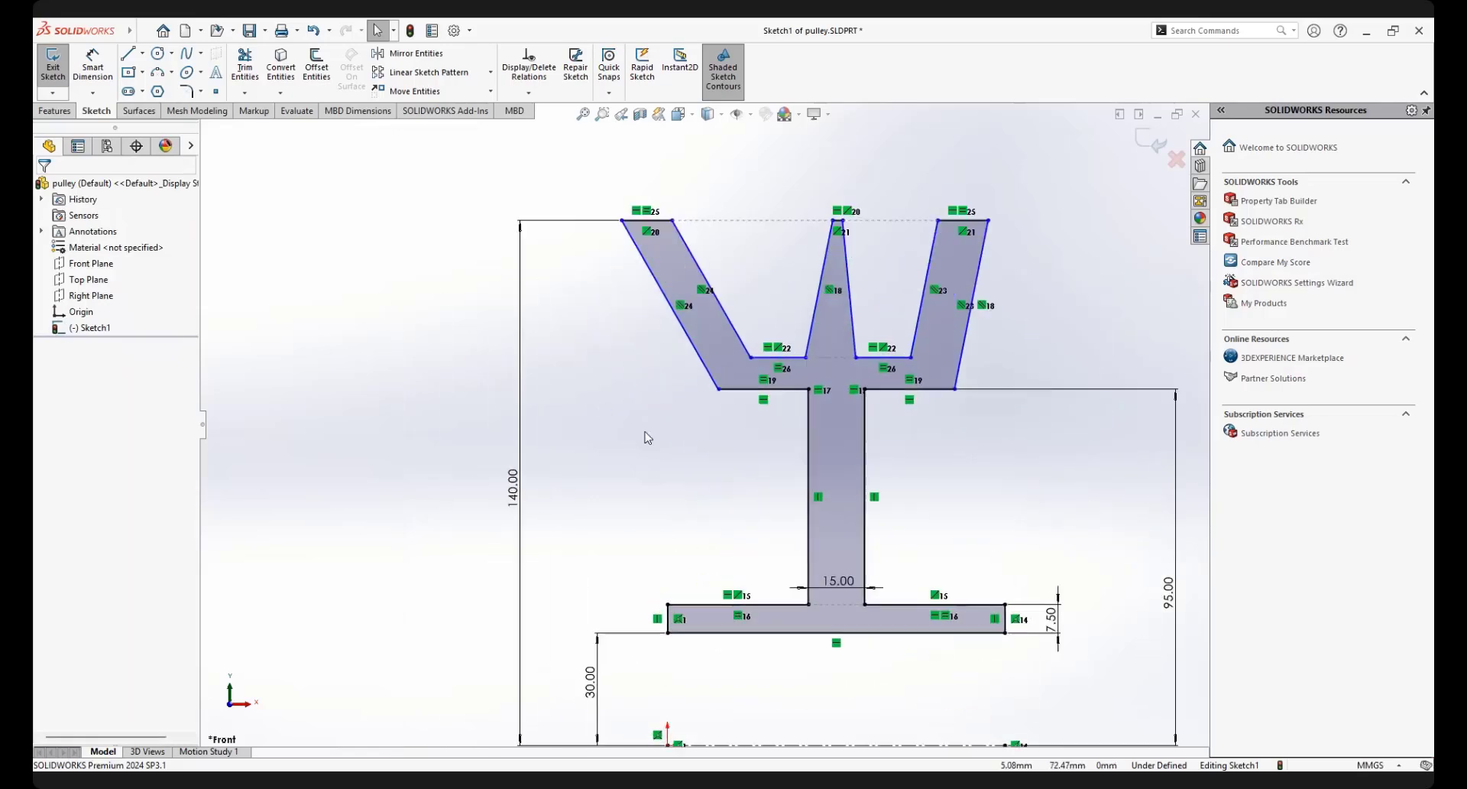
# Make the left flange's outer top corner coincident with the hub's left end line
pyautogui.click(621, 221)
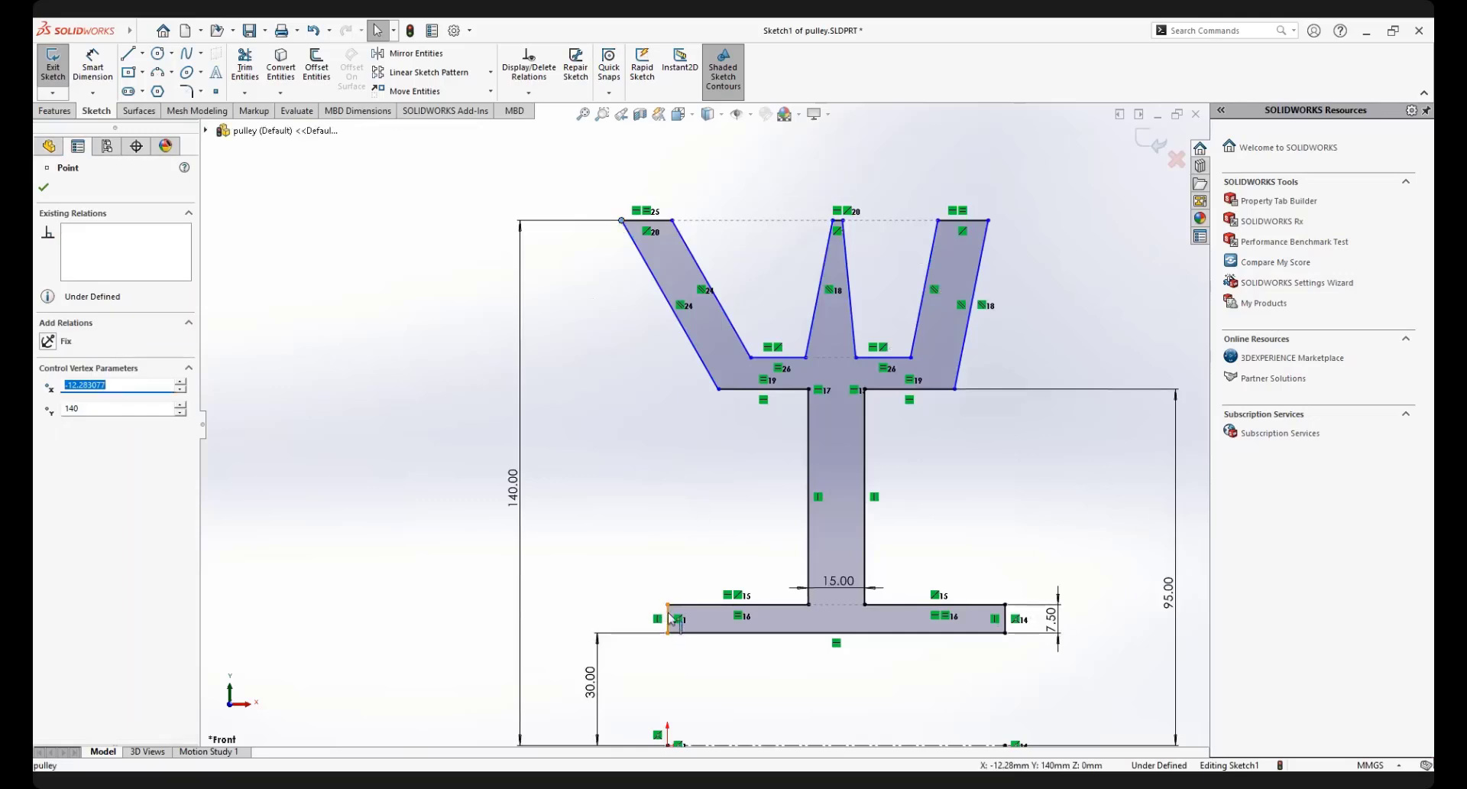
pyautogui.click(704, 467)
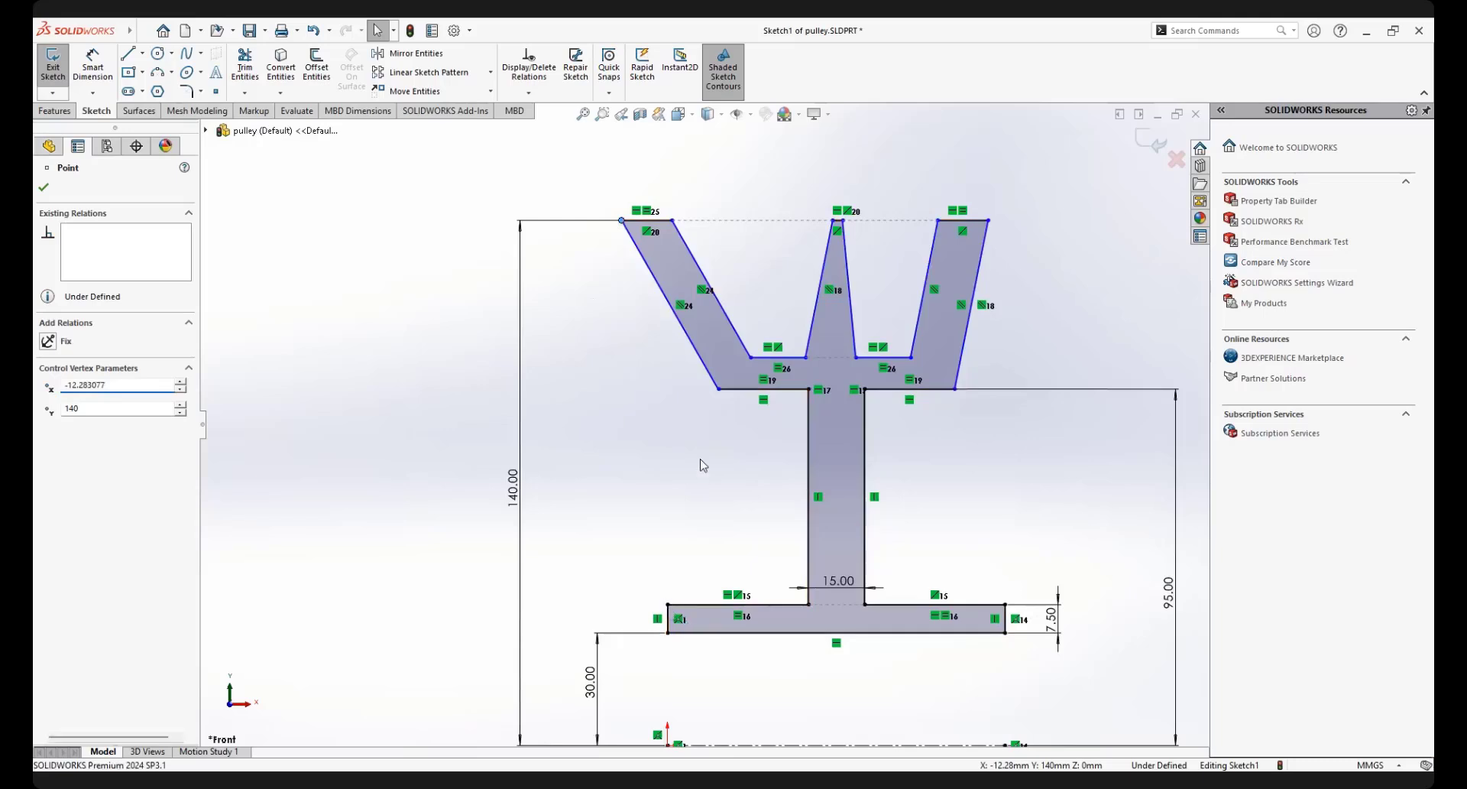
pyautogui.click(621, 221)
pyautogui.scroll(-3, 669, 484)
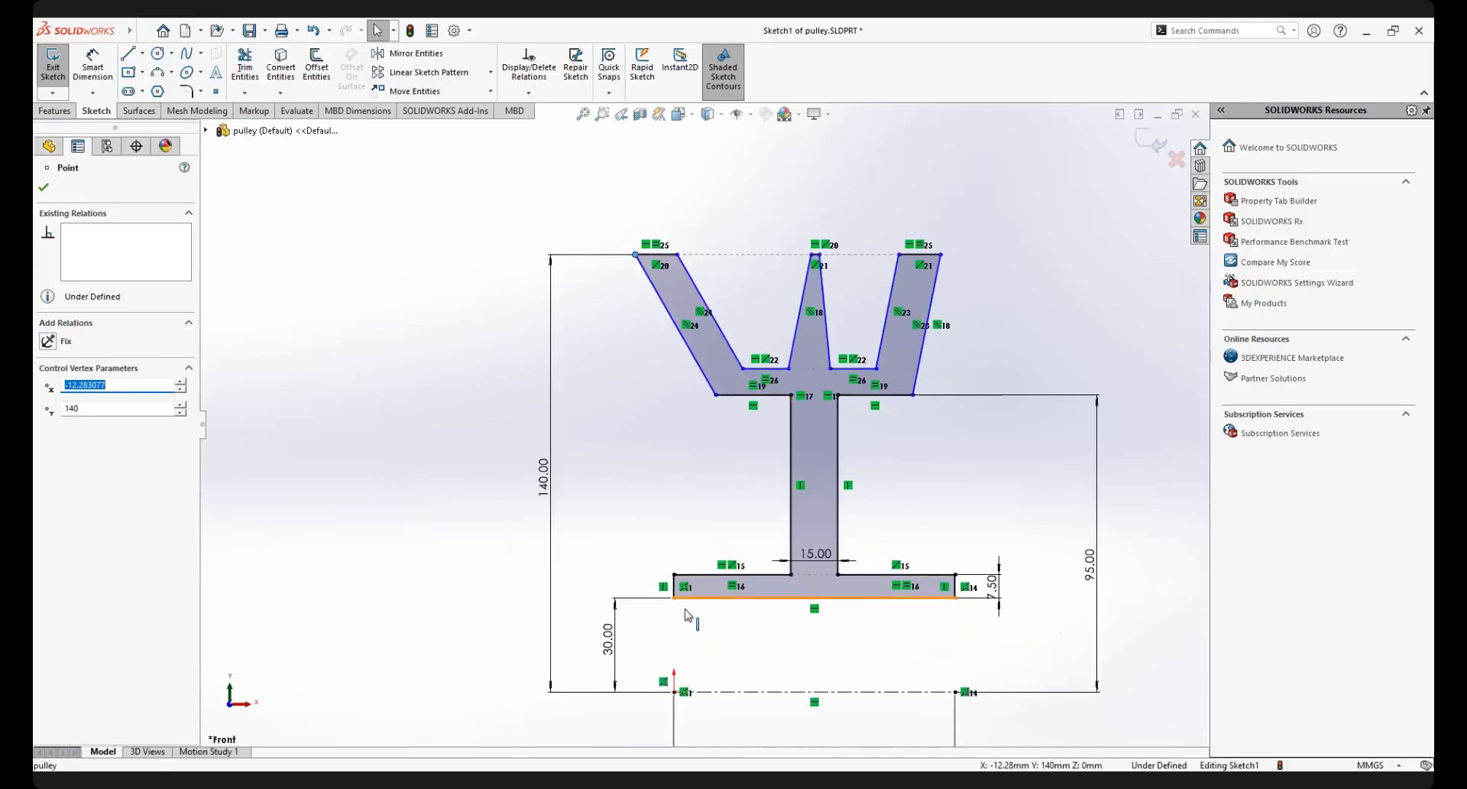
pyautogui.keyDown('ctrl'); pyautogui.click(667, 484); pyautogui.keyUp('ctrl')
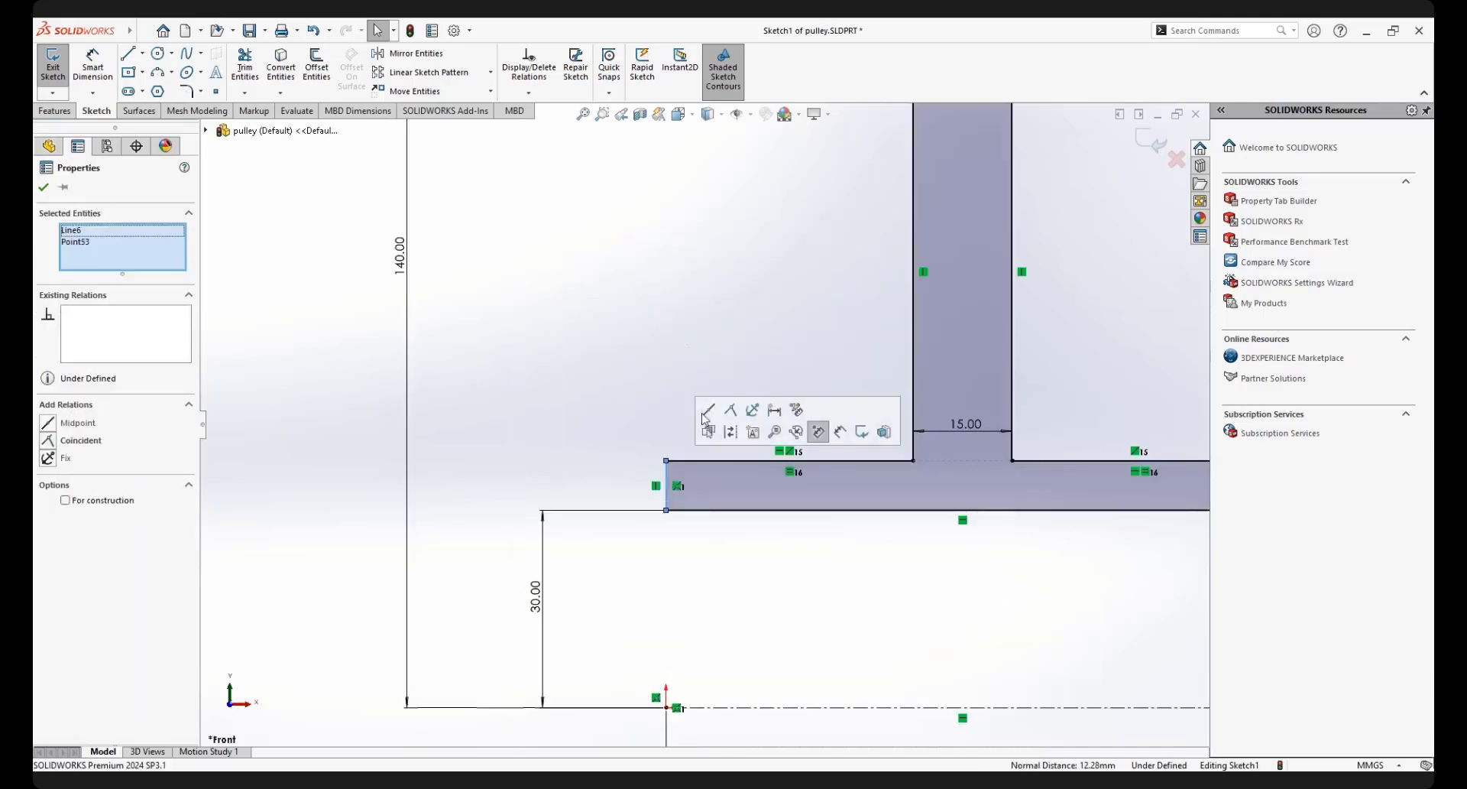
pyautogui.click(731, 411)
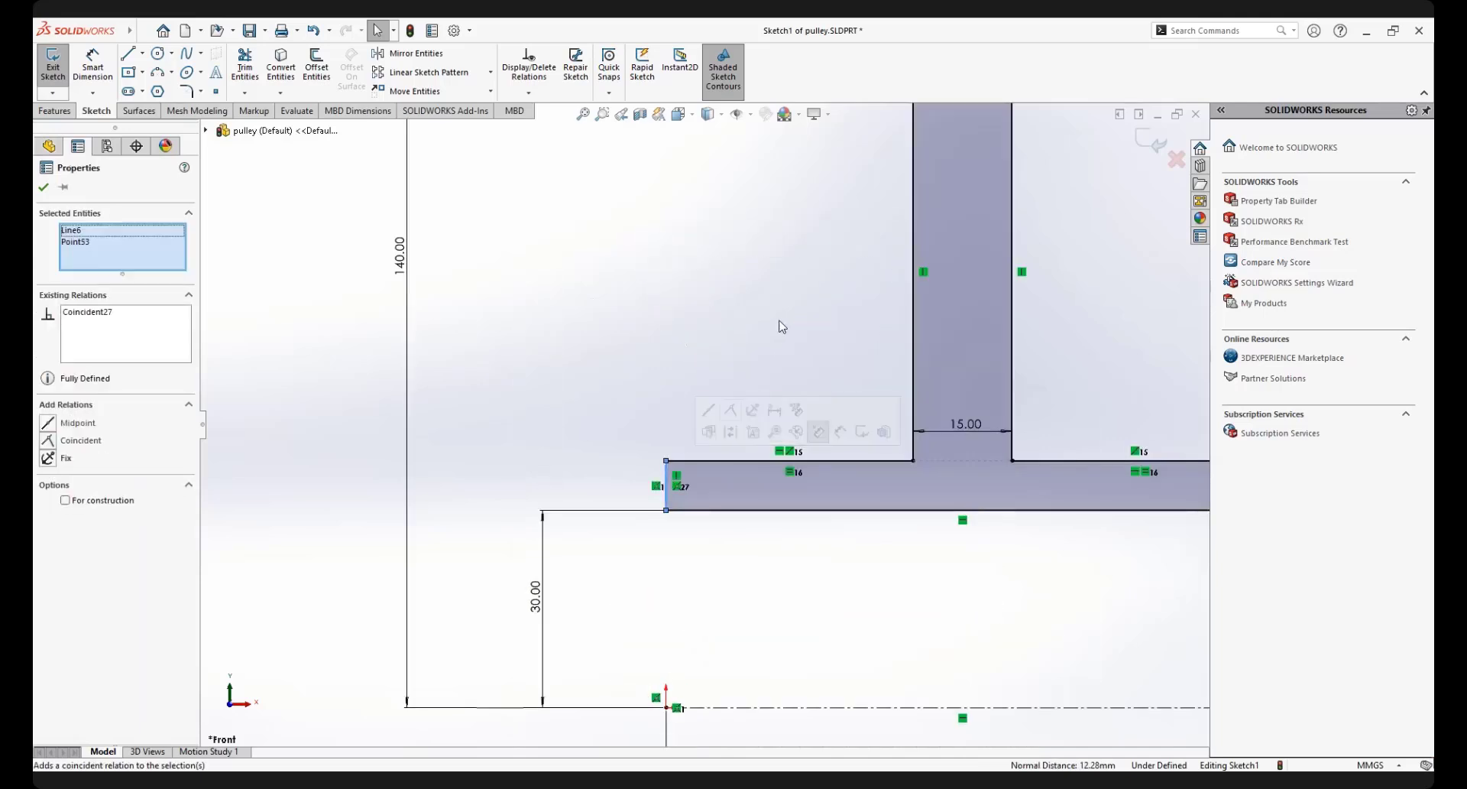
pyautogui.click(781, 322)
pyautogui.scroll(6, 779, 321)
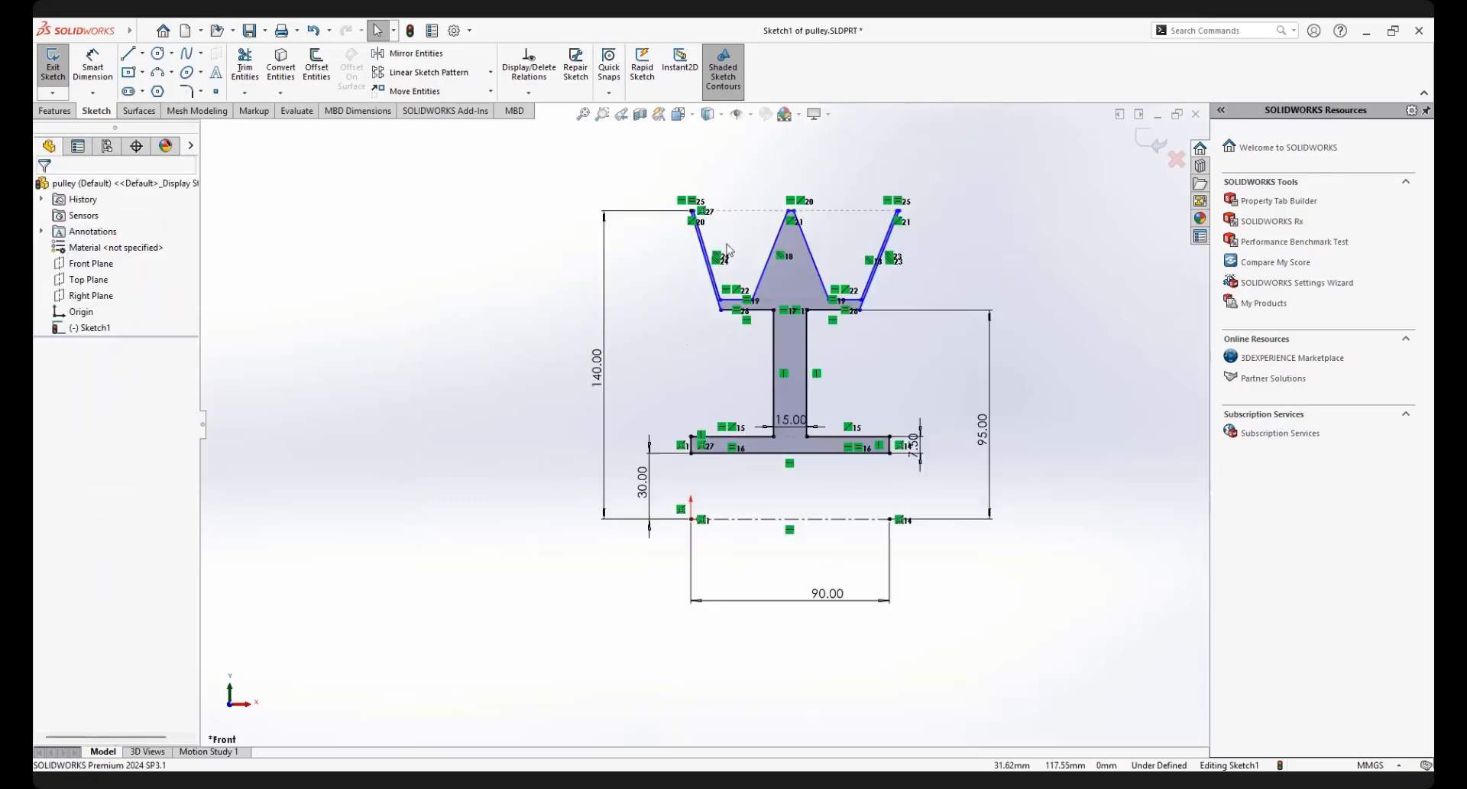
# Pull the left flange's inner top corner inward to about X 7.8 mm to thicken both flanges
pyautogui.scroll(-3, 712, 255)
pyautogui.scroll(-5, 667, 316)
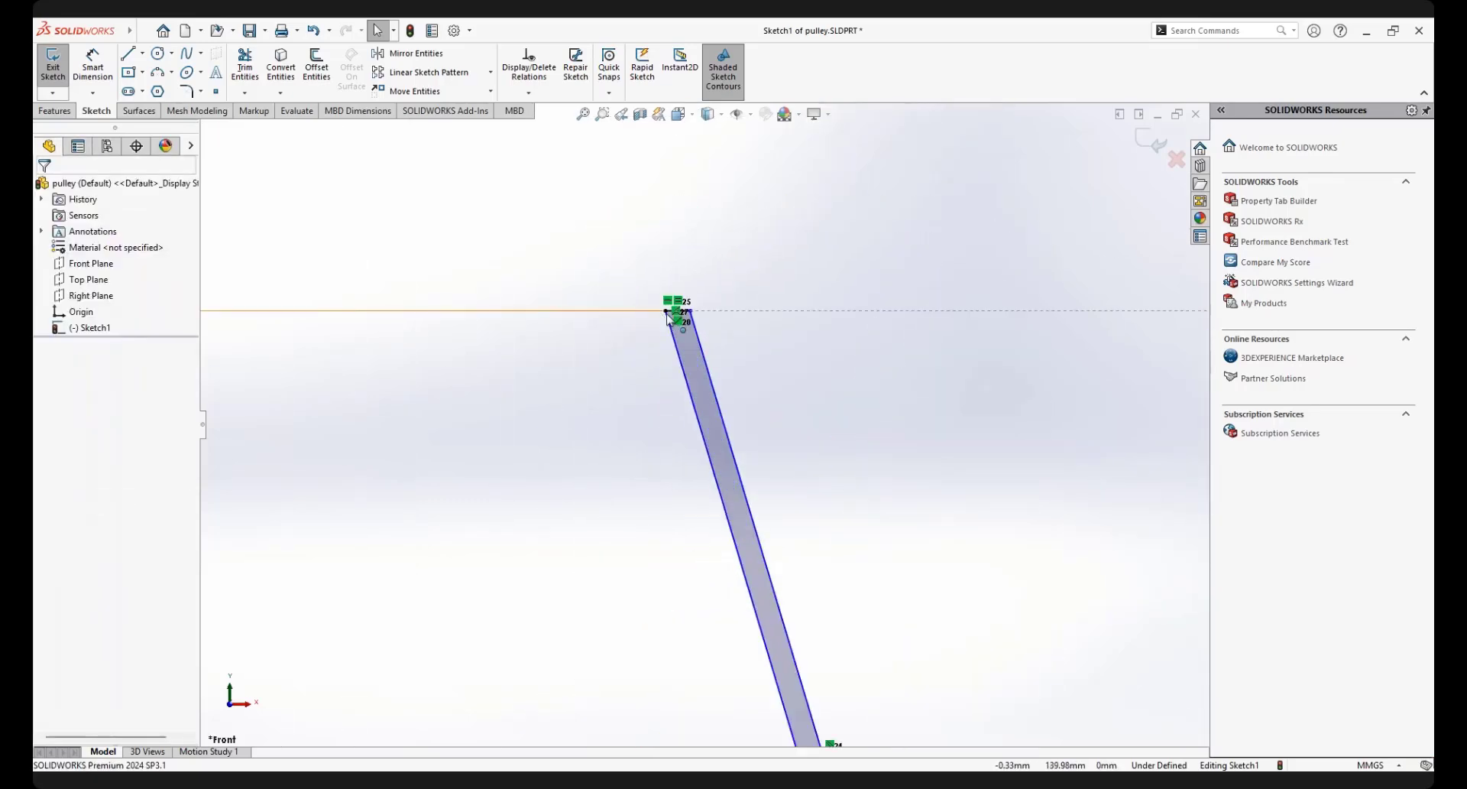
pyautogui.scroll(5, 719, 444)
pyautogui.scroll(-5, 678, 393)
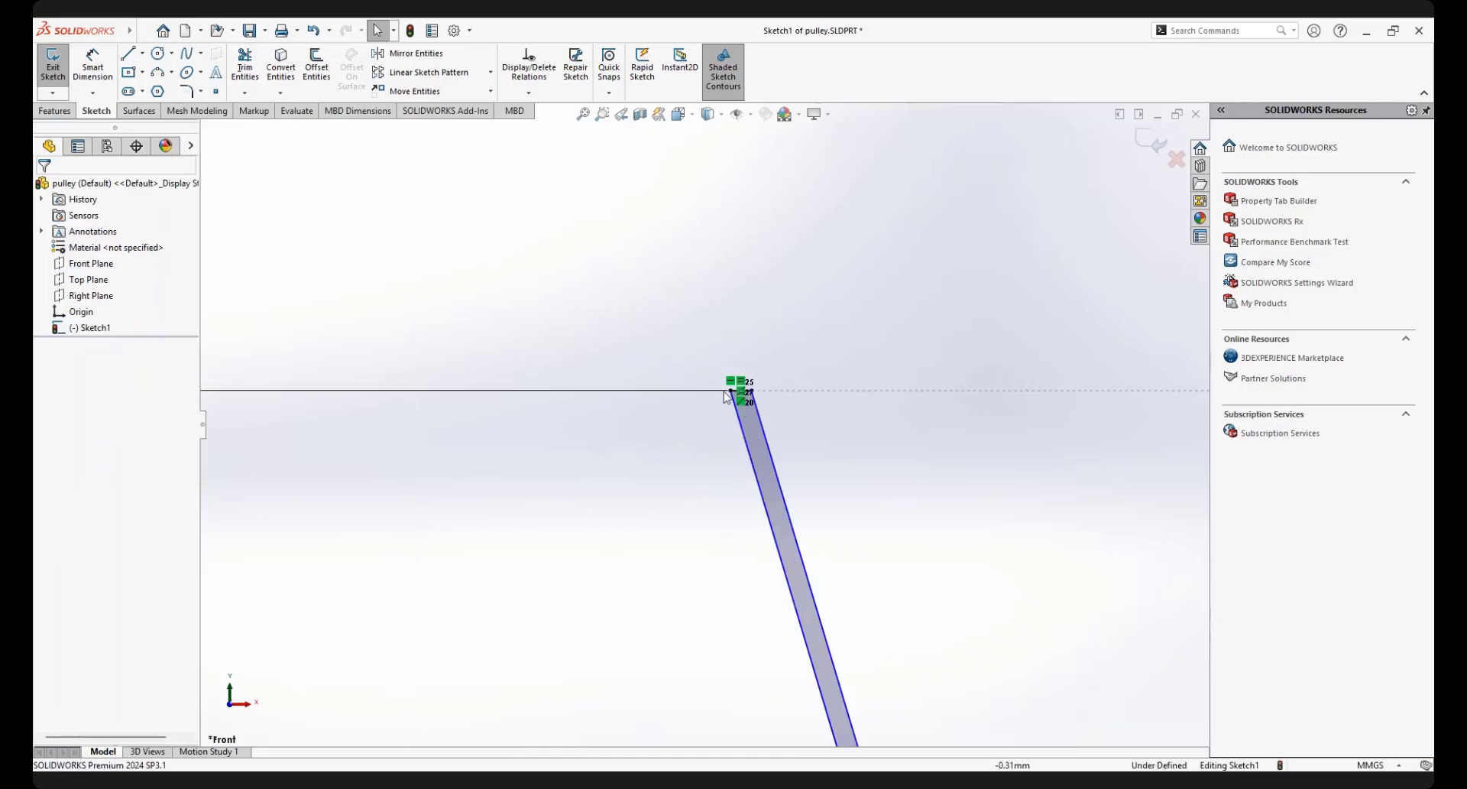
pyautogui.click(730, 392)
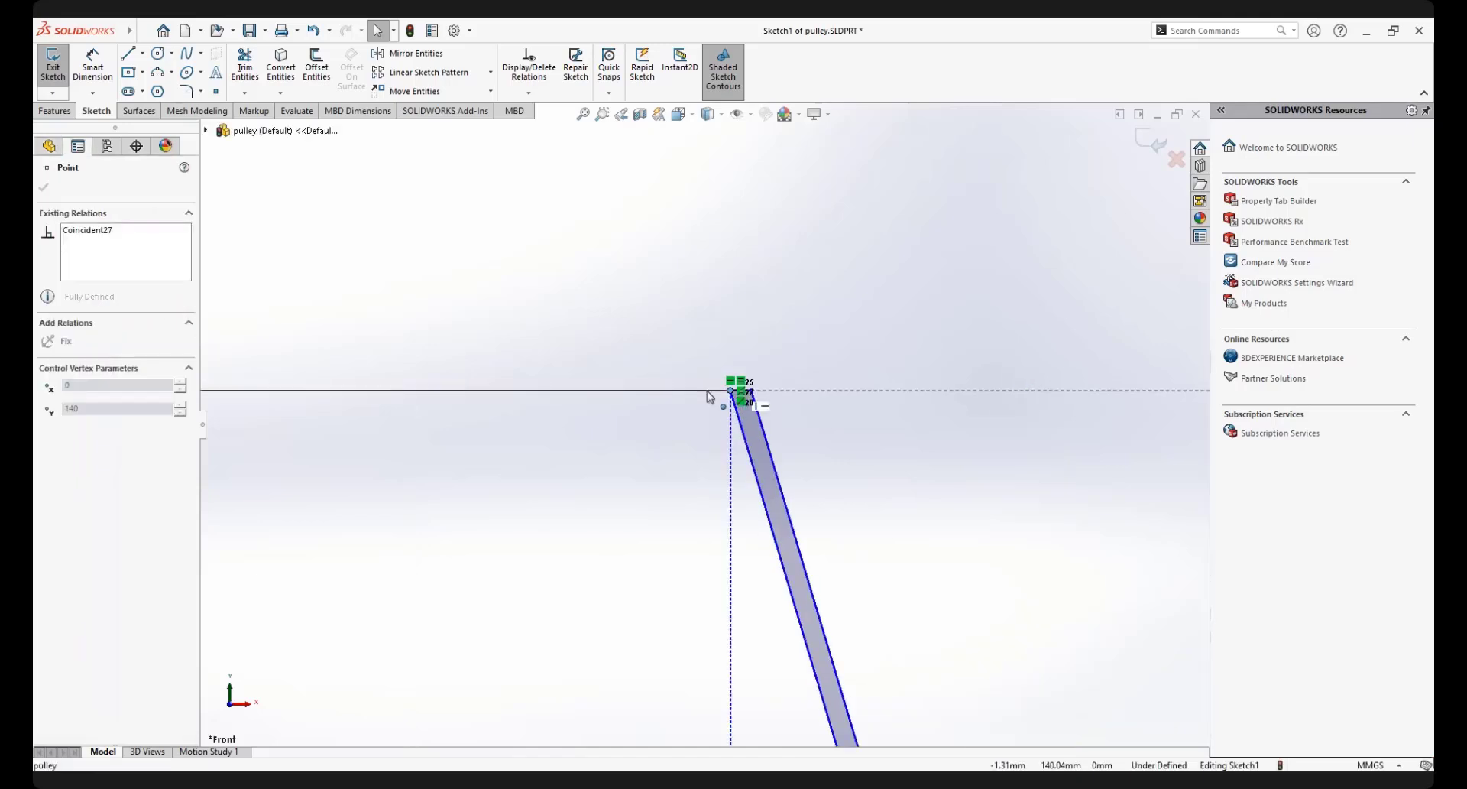
pyautogui.click(833, 444)
pyautogui.moveTo(753, 391); pyautogui.dragTo(873, 392)
pyautogui.scroll(5, 856, 565)
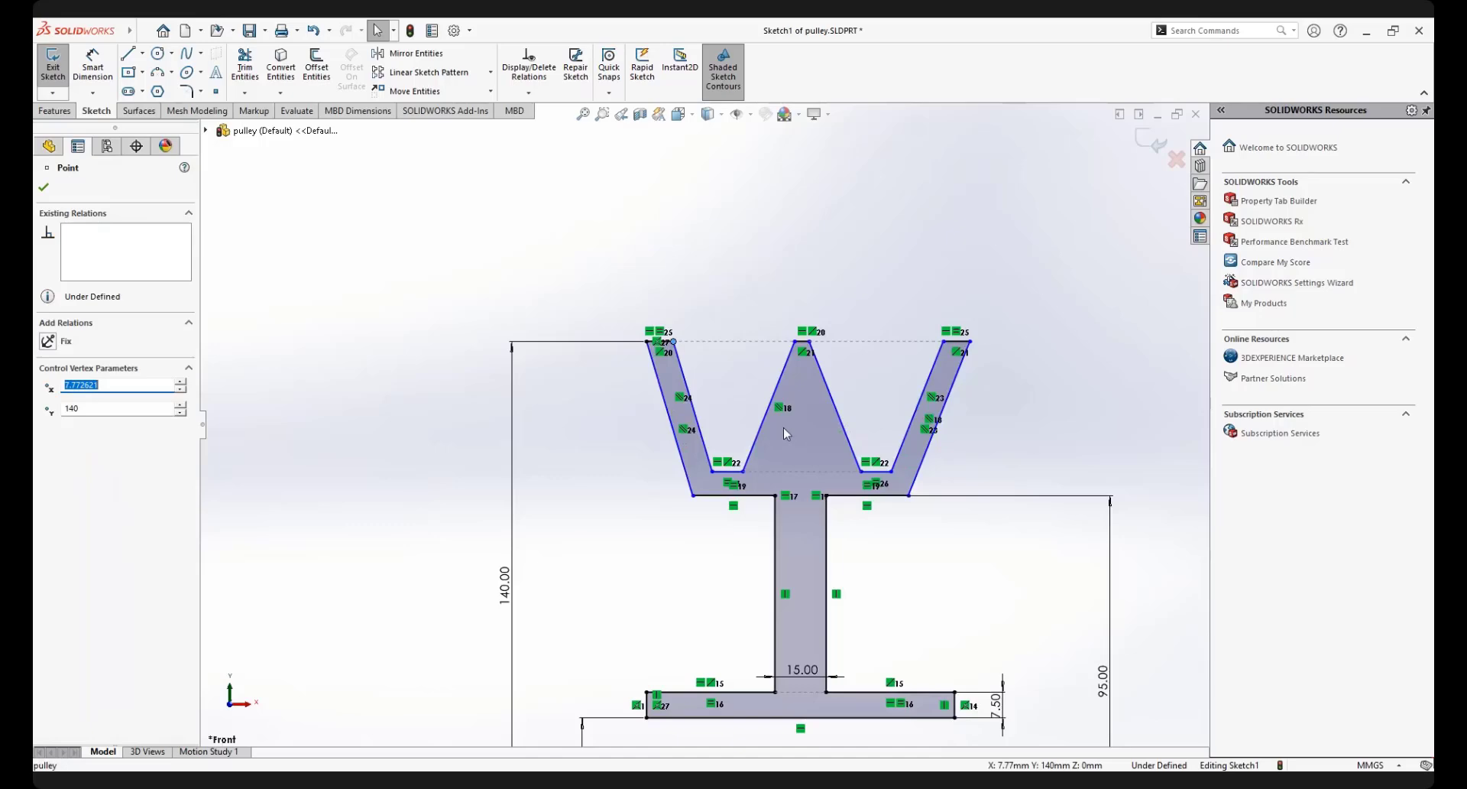
# Make the right flange's outer top corner coincident with the hub's right end line
pyautogui.scroll(-2, 783, 428)
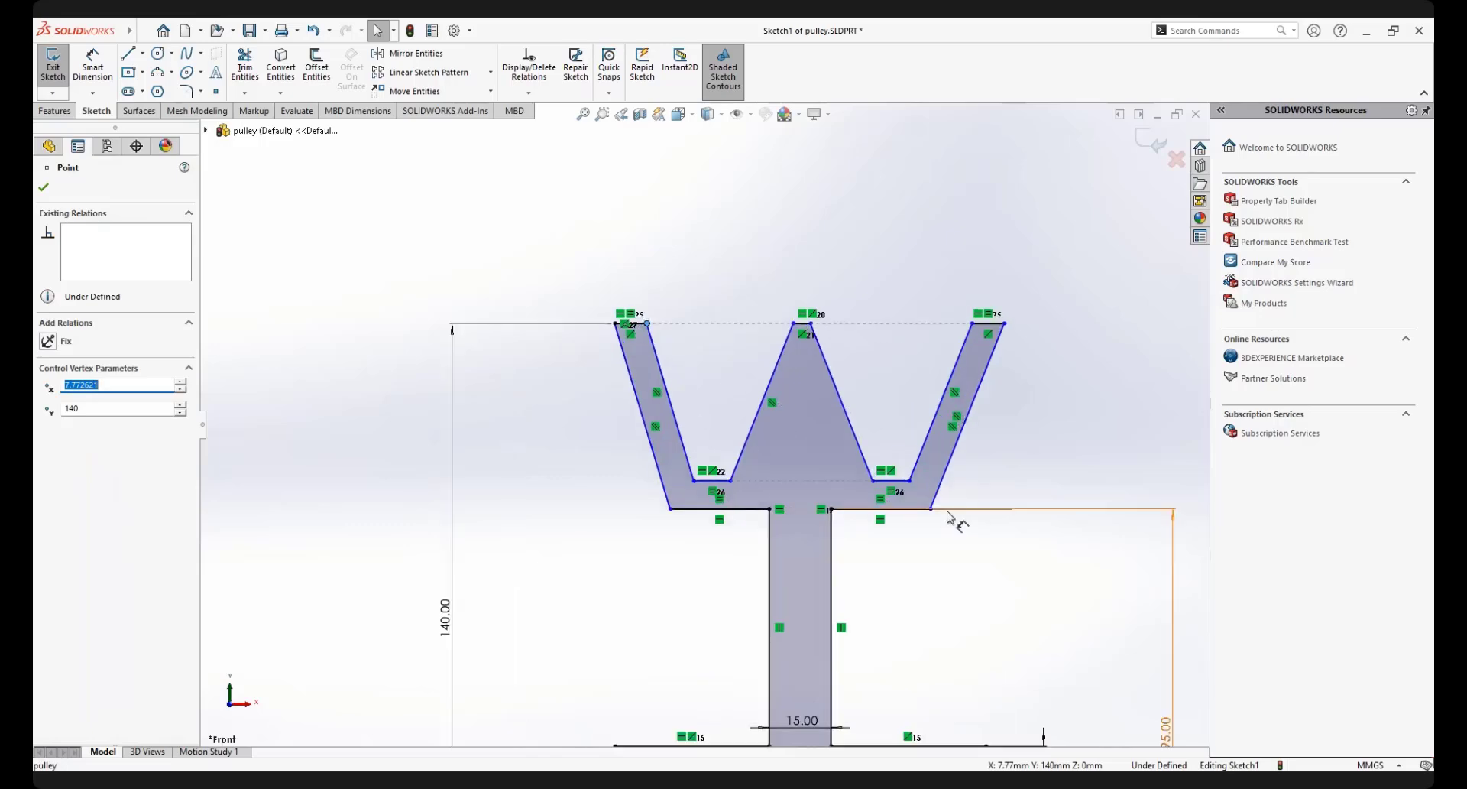
pyautogui.scroll(5, 918, 504)
pyautogui.scroll(-2, 780, 327)
pyautogui.press('Escape')
pyautogui.scroll(-2, 719, 364)
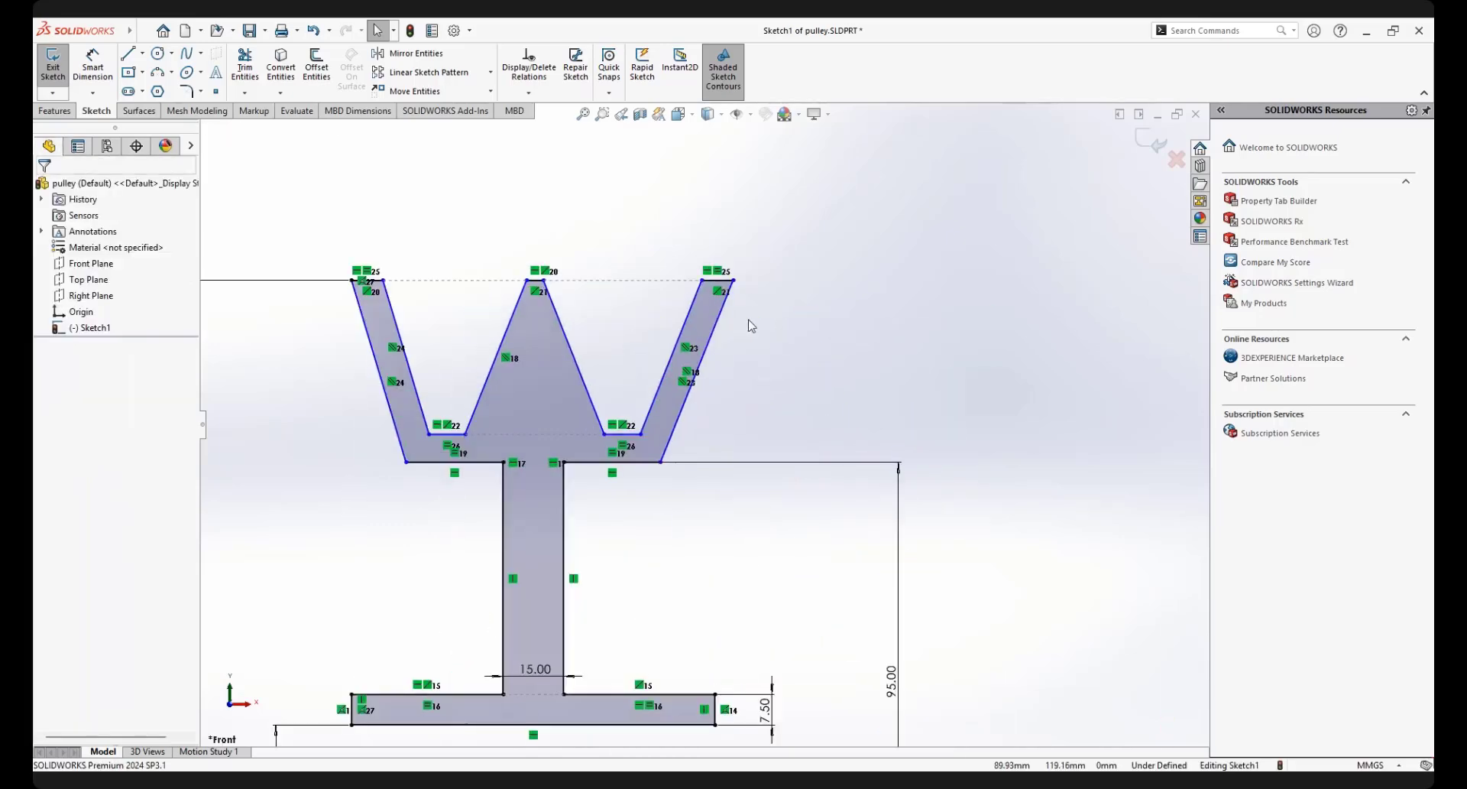
pyautogui.click(736, 282)
pyautogui.scroll(4, 684, 633)
pyautogui.scroll(-3, 684, 632)
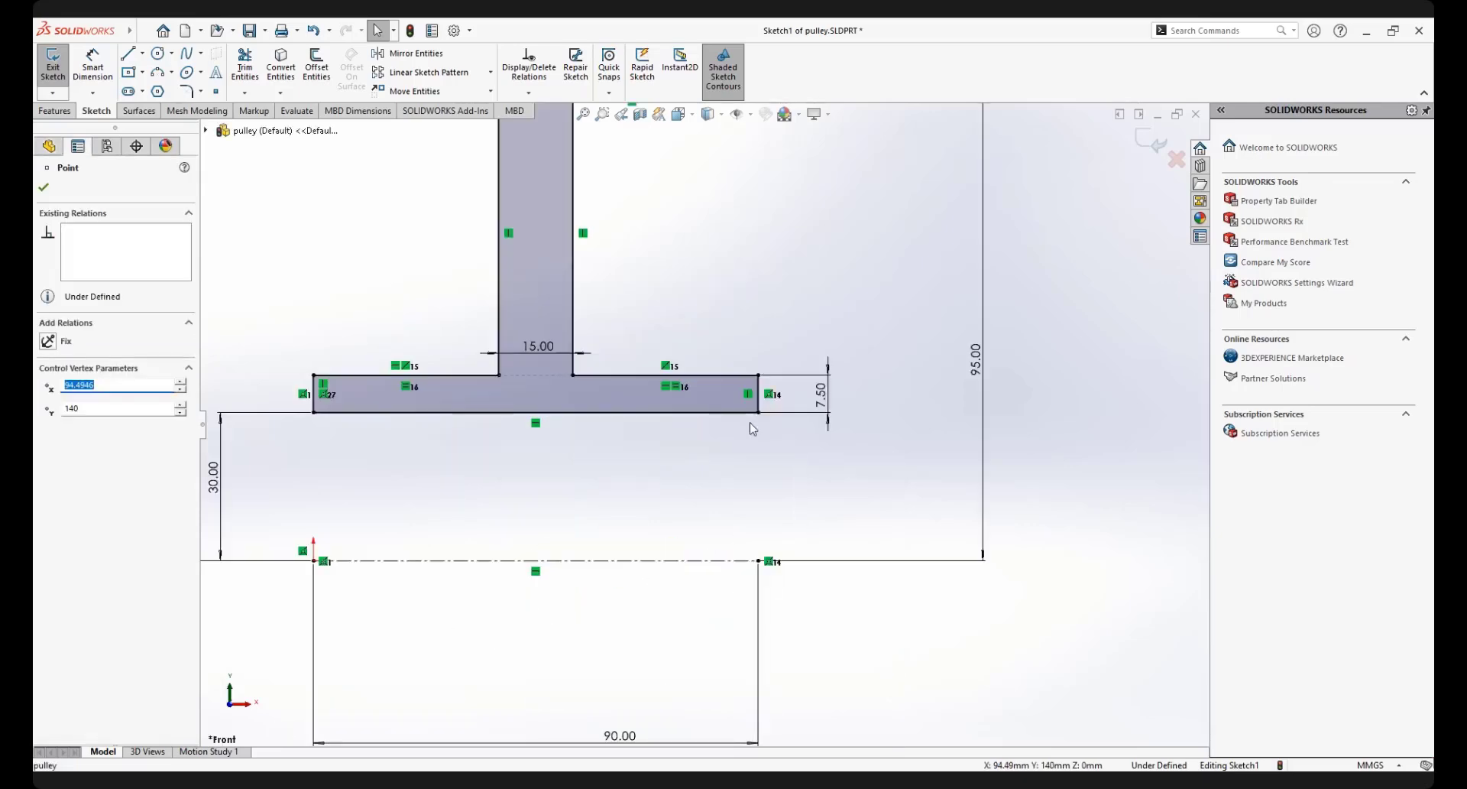
pyautogui.keyDown('ctrl'); pyautogui.click(709, 563); pyautogui.keyUp('ctrl')
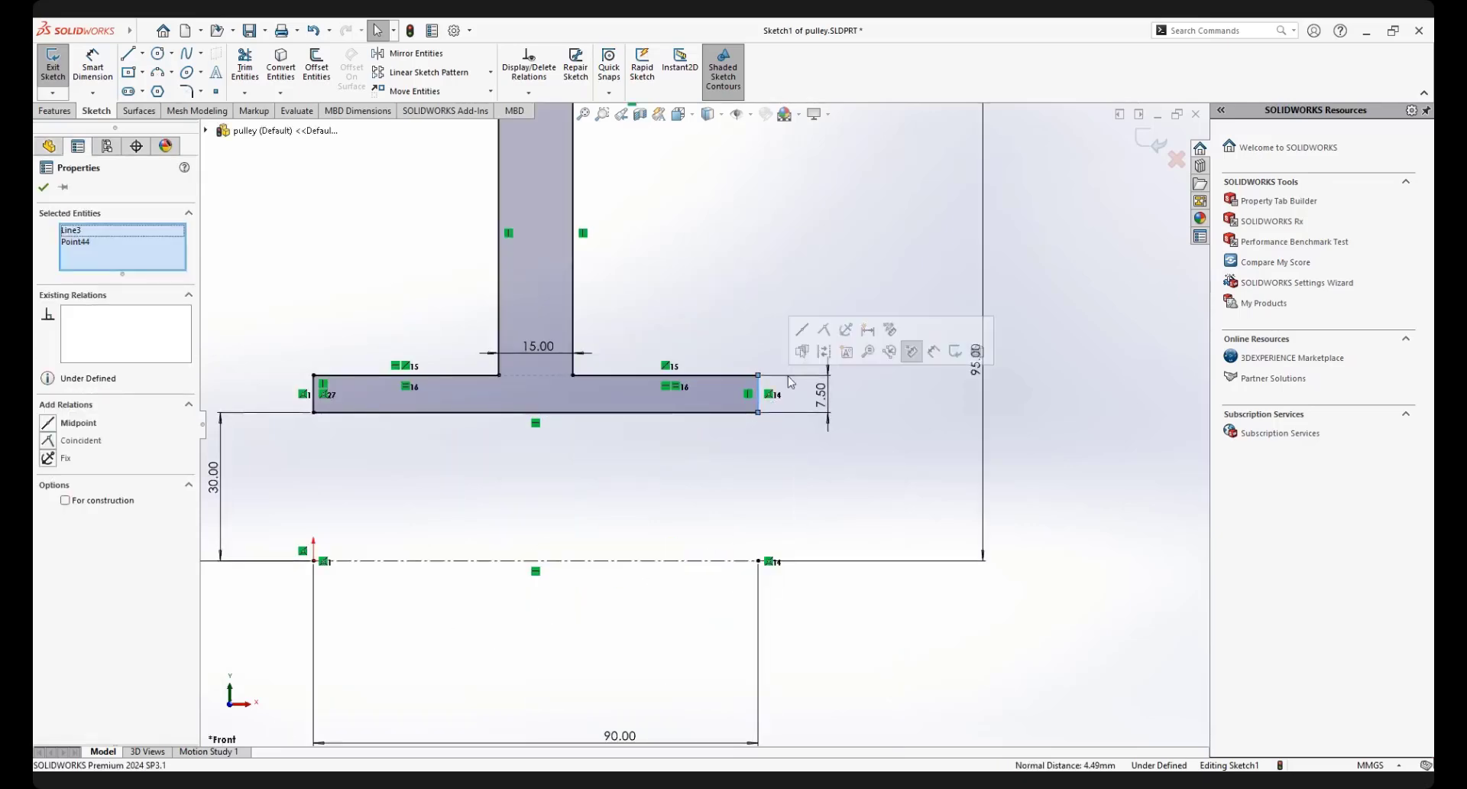
pyautogui.click(822, 327)
pyautogui.click(809, 252)
pyautogui.scroll(3, 787, 236)
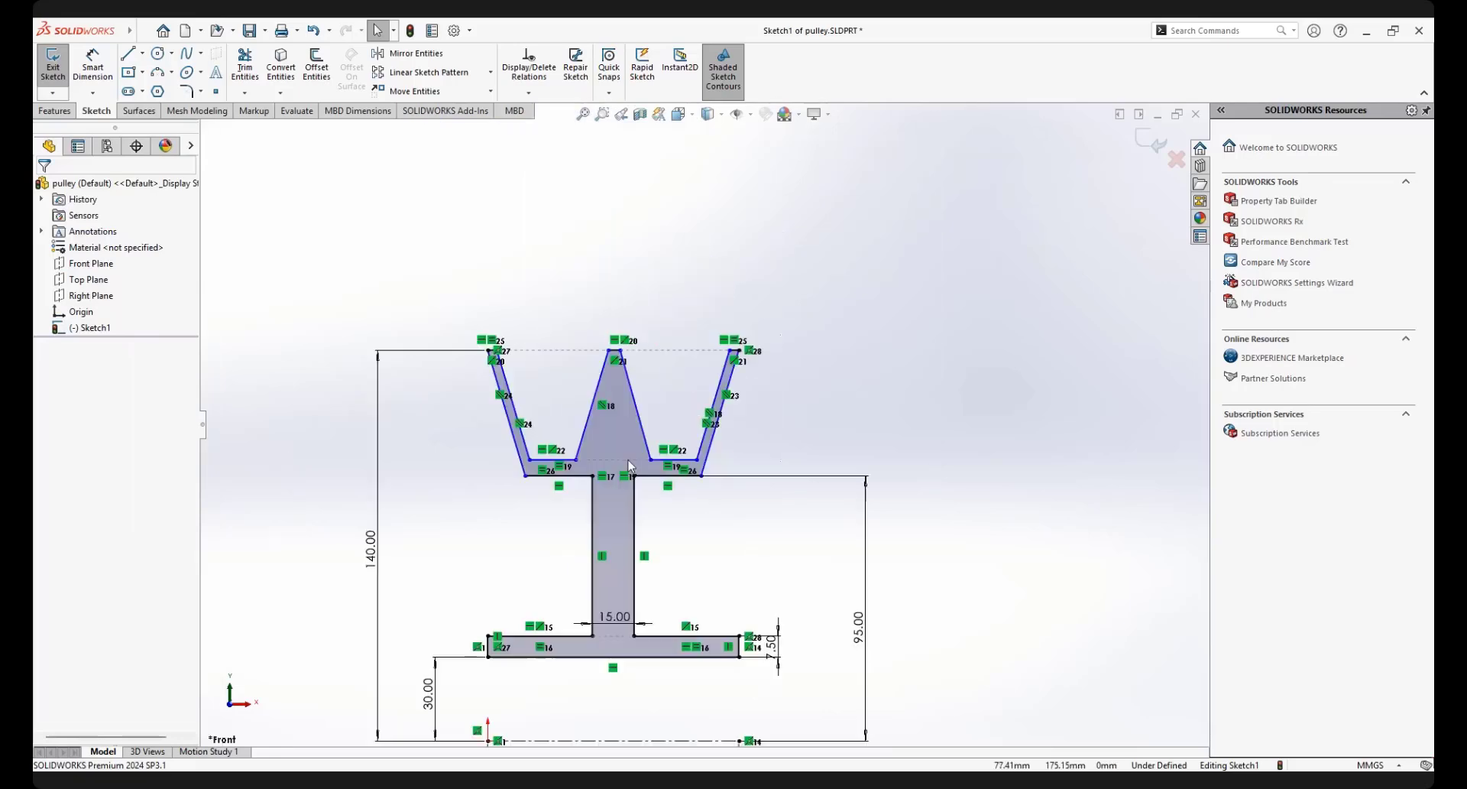
# Pull the right flange's inner top corner inward to about X 80.6 mm to thicken the flanges
pyautogui.scroll(-4, 685, 397)
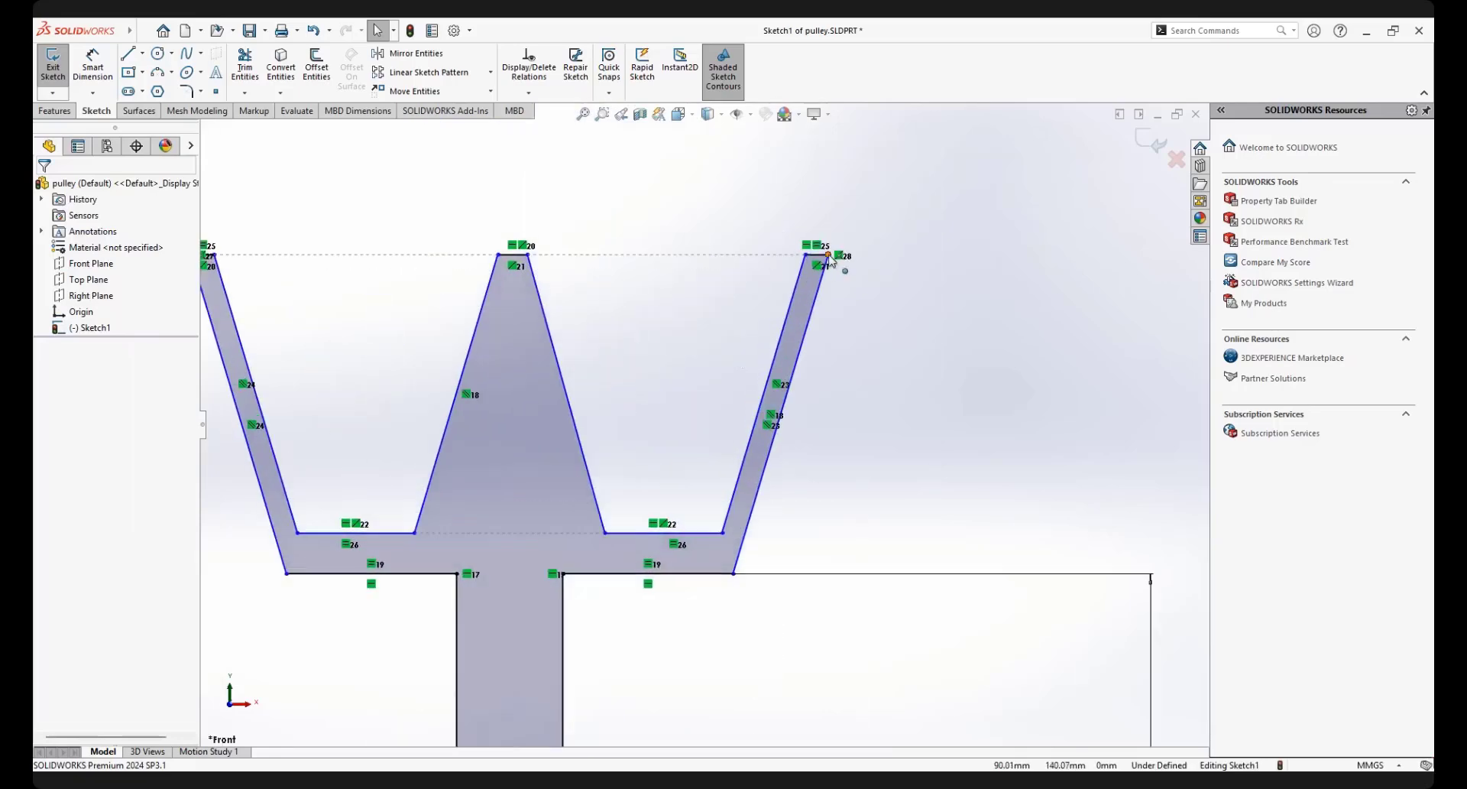
pyautogui.scroll(-4, 831, 260)
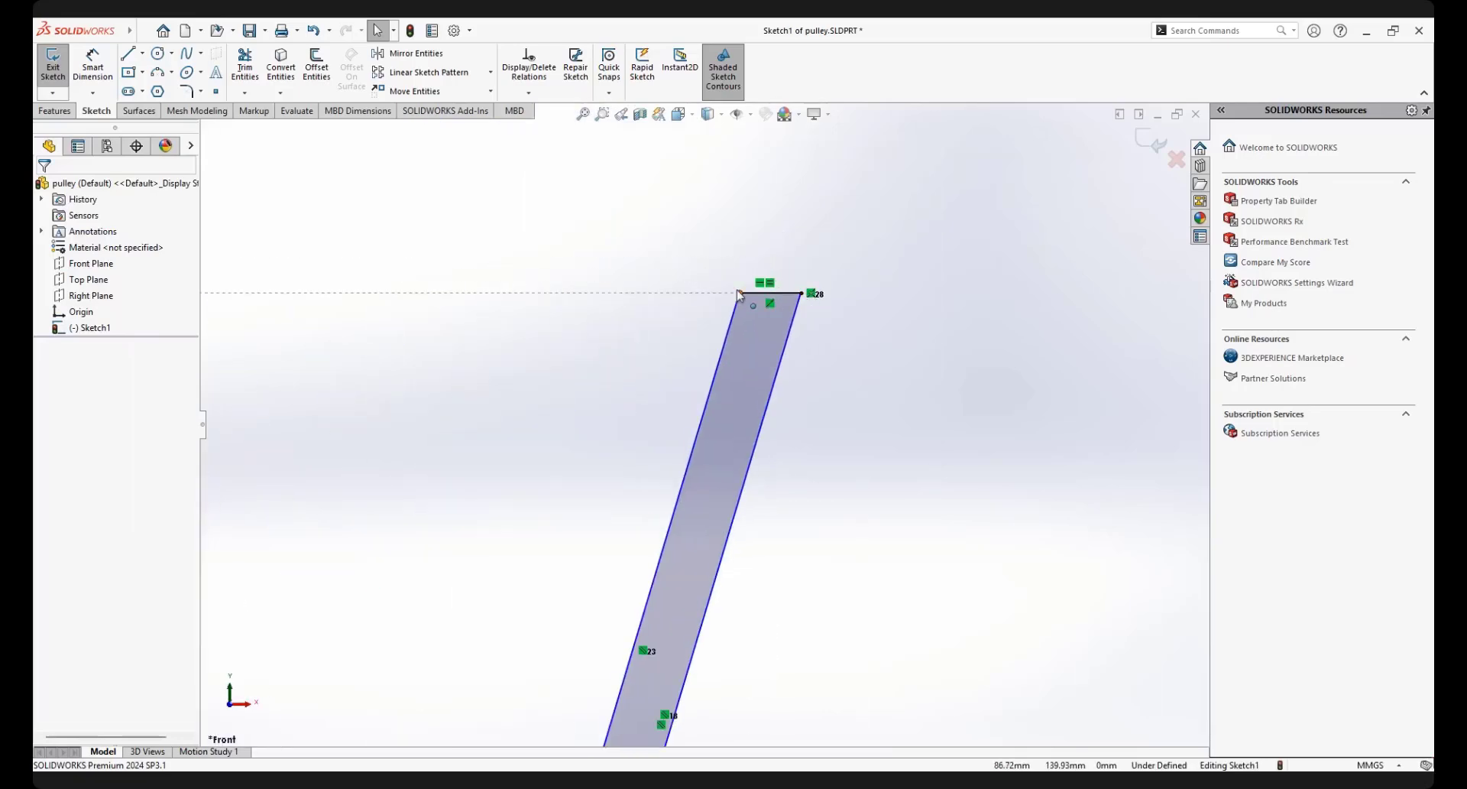
pyautogui.moveTo(738, 292); pyautogui.dragTo(681, 295)
pyautogui.scroll(6, 600, 408)
pyautogui.scroll(-3, 599, 413)
pyautogui.press('Escape')
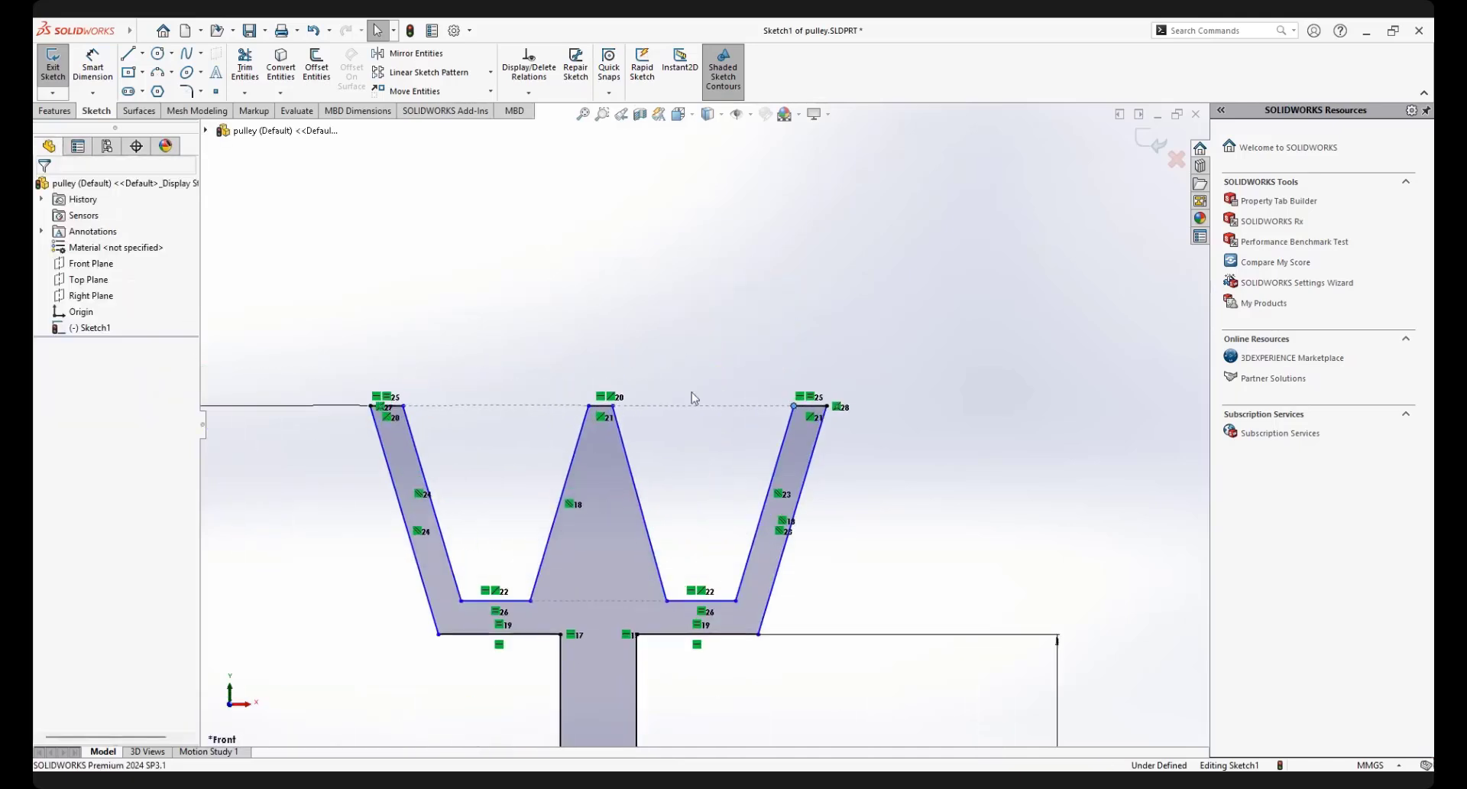
pyautogui.moveTo(792, 411)
pyautogui.mouseDown()
pyautogui.moveTo(761, 422)
pyautogui.moveTo(781, 430)
pyautogui.mouseUp()
pyautogui.scroll(3, 731, 511)
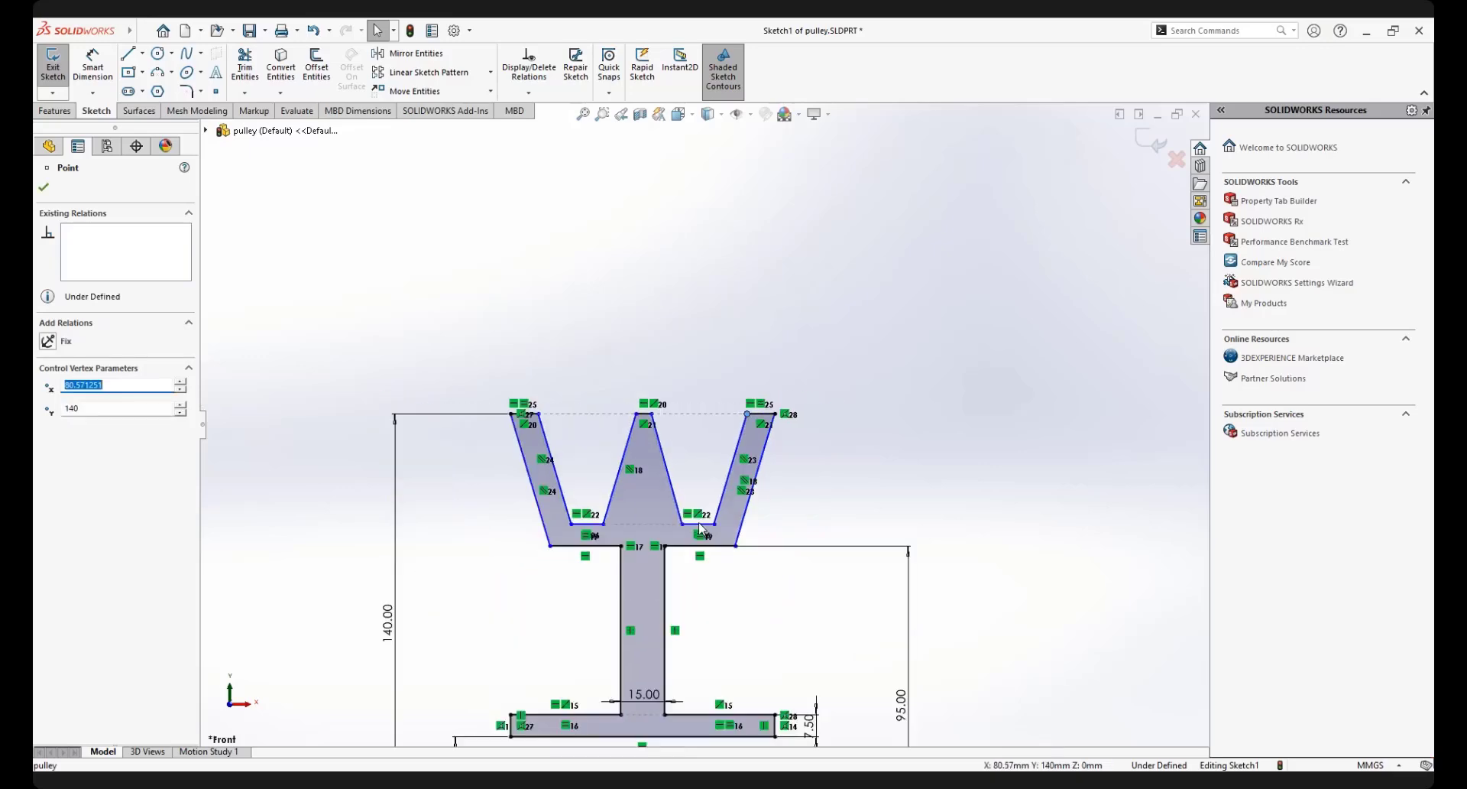
# Examine the proportions of the grooved rim relative to the web and hub, and clear the selection
pyautogui.scroll(-2, 719, 539)
pyautogui.scroll(3, 701, 528)
pyautogui.scroll(-3, 702, 529)
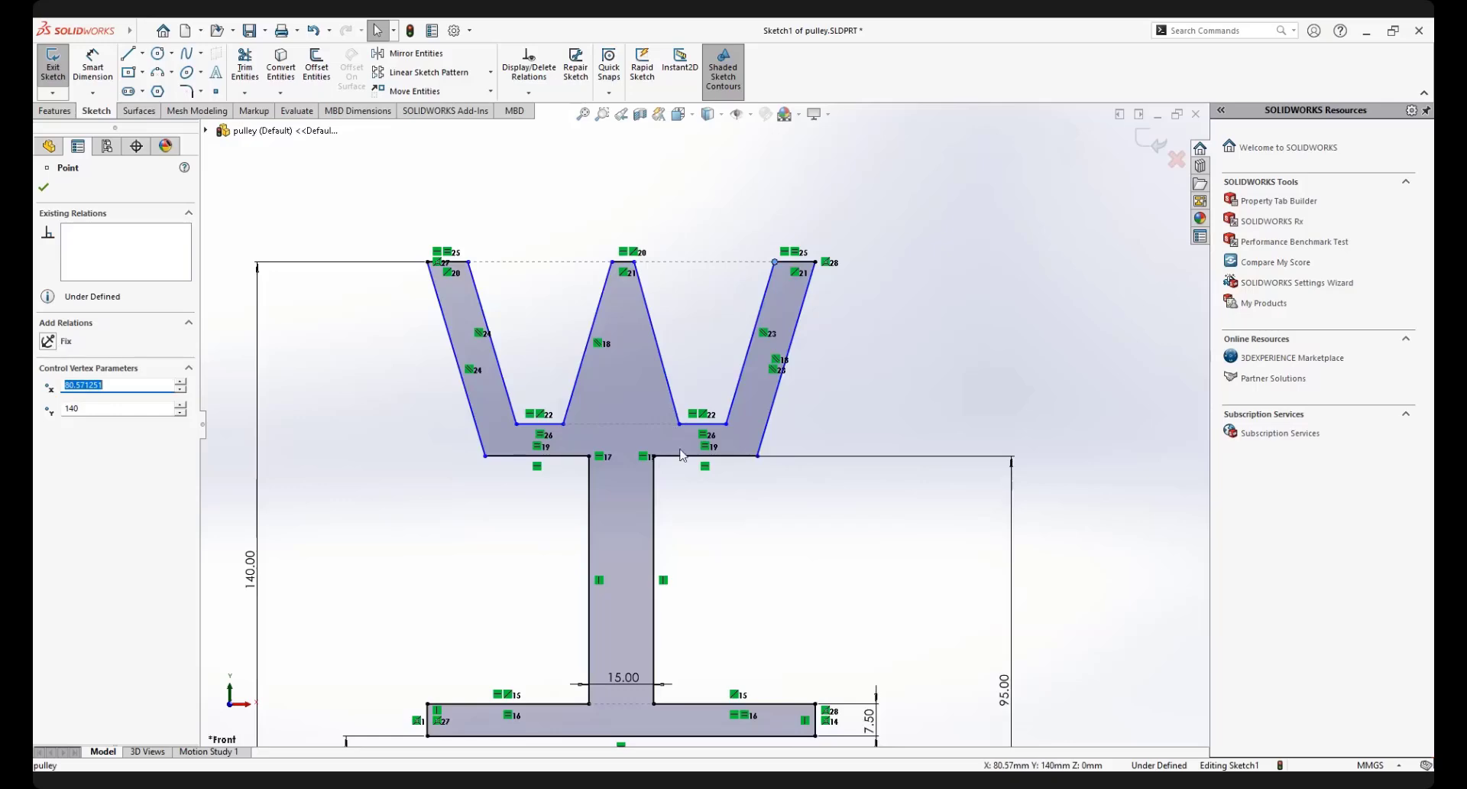
pyautogui.scroll(3, 677, 434)
pyautogui.scroll(-2, 754, 452)
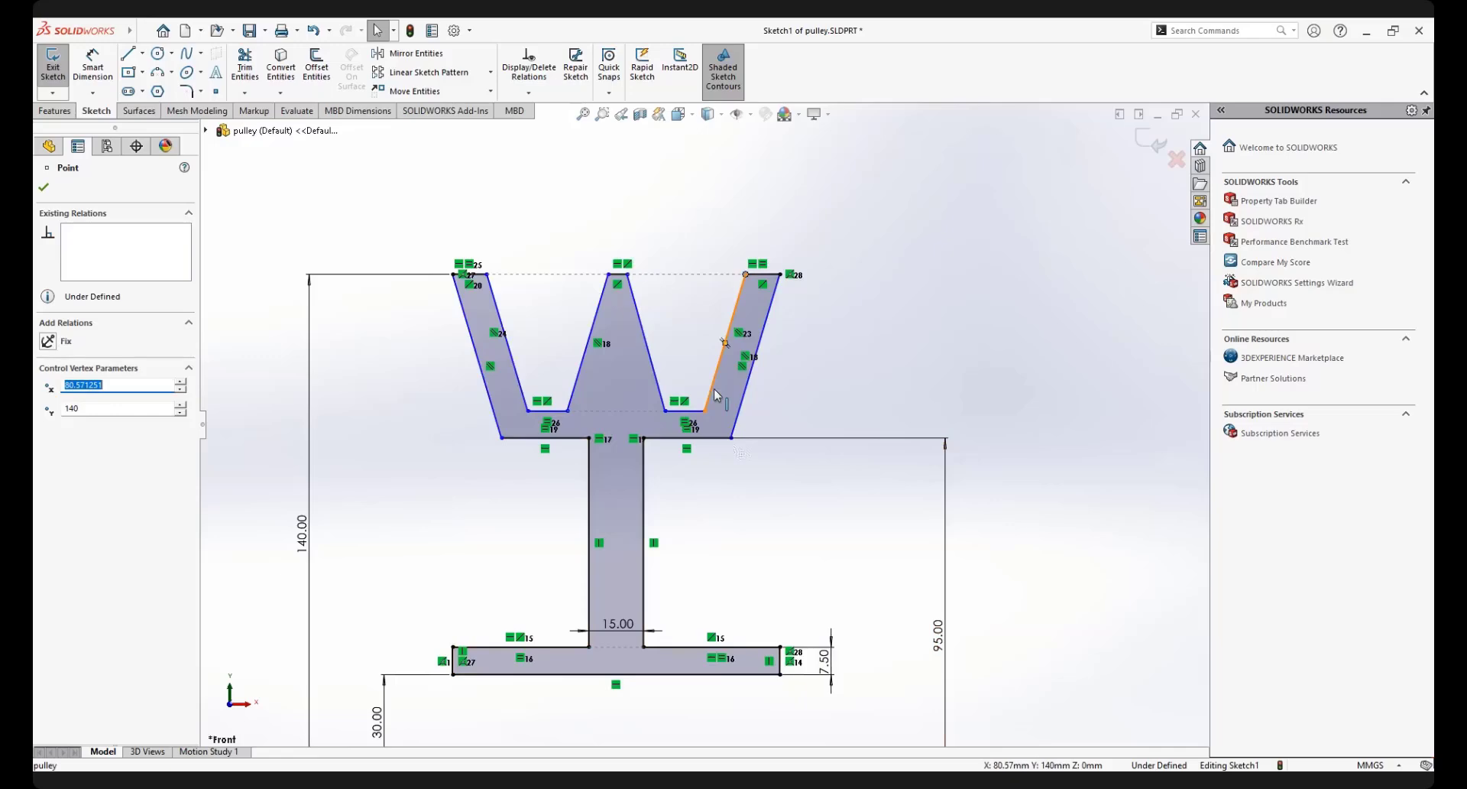
pyautogui.scroll(2, 679, 569)
pyautogui.scroll(-2, 679, 569)
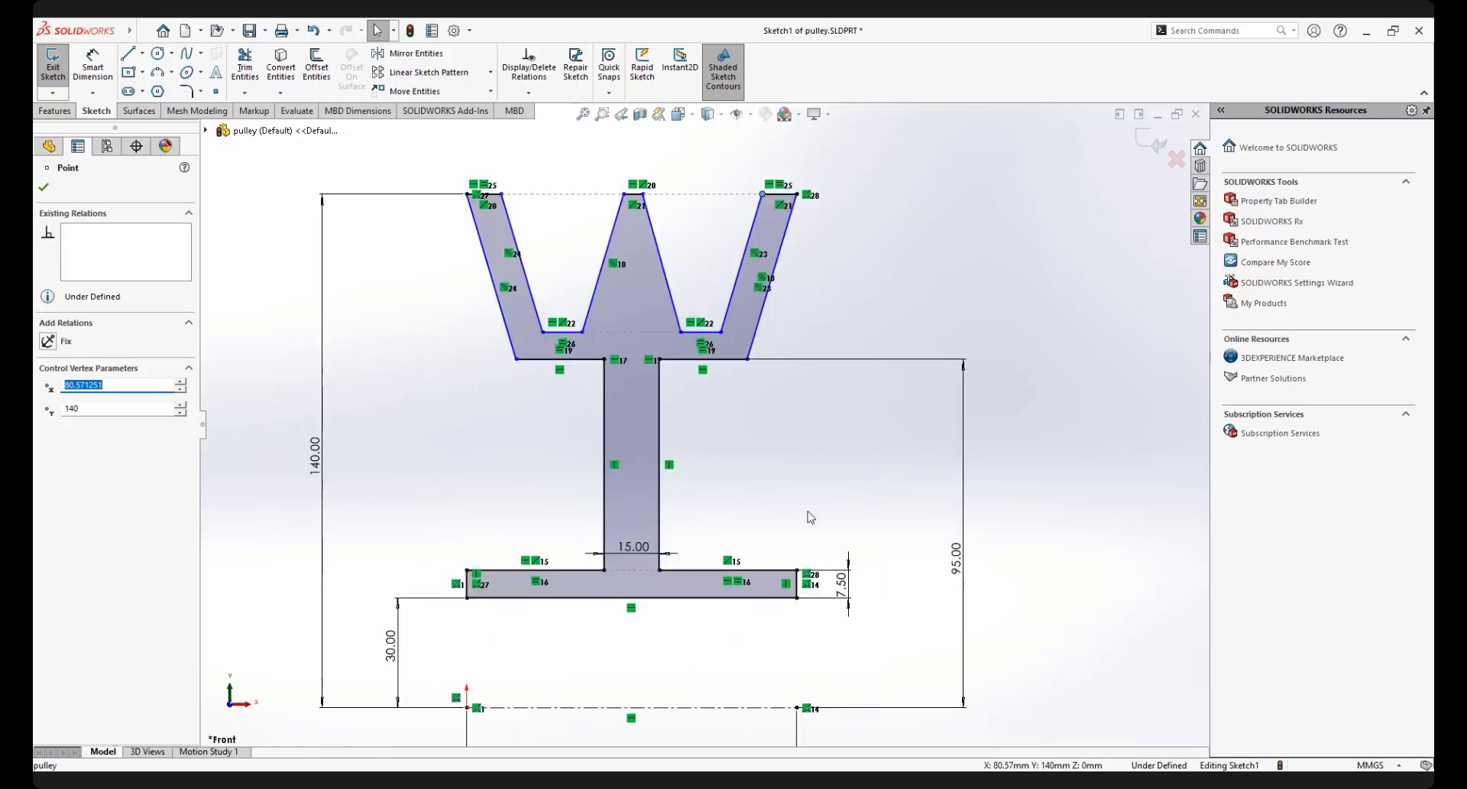
pyautogui.scroll(2, 672, 306)
pyautogui.scroll(-3, 555, 326)
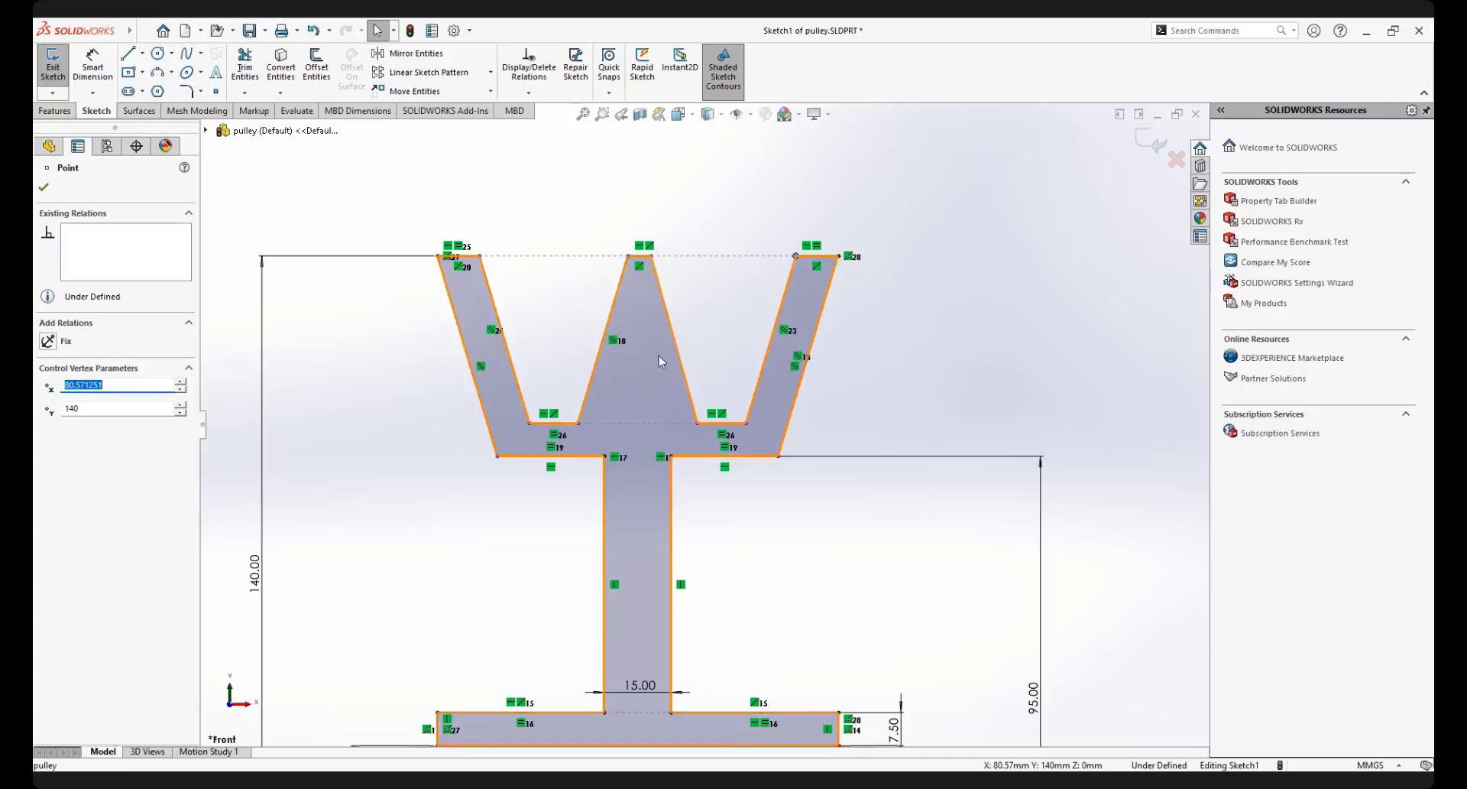
pyautogui.scroll(-1, 655, 327)
pyautogui.press('Escape')
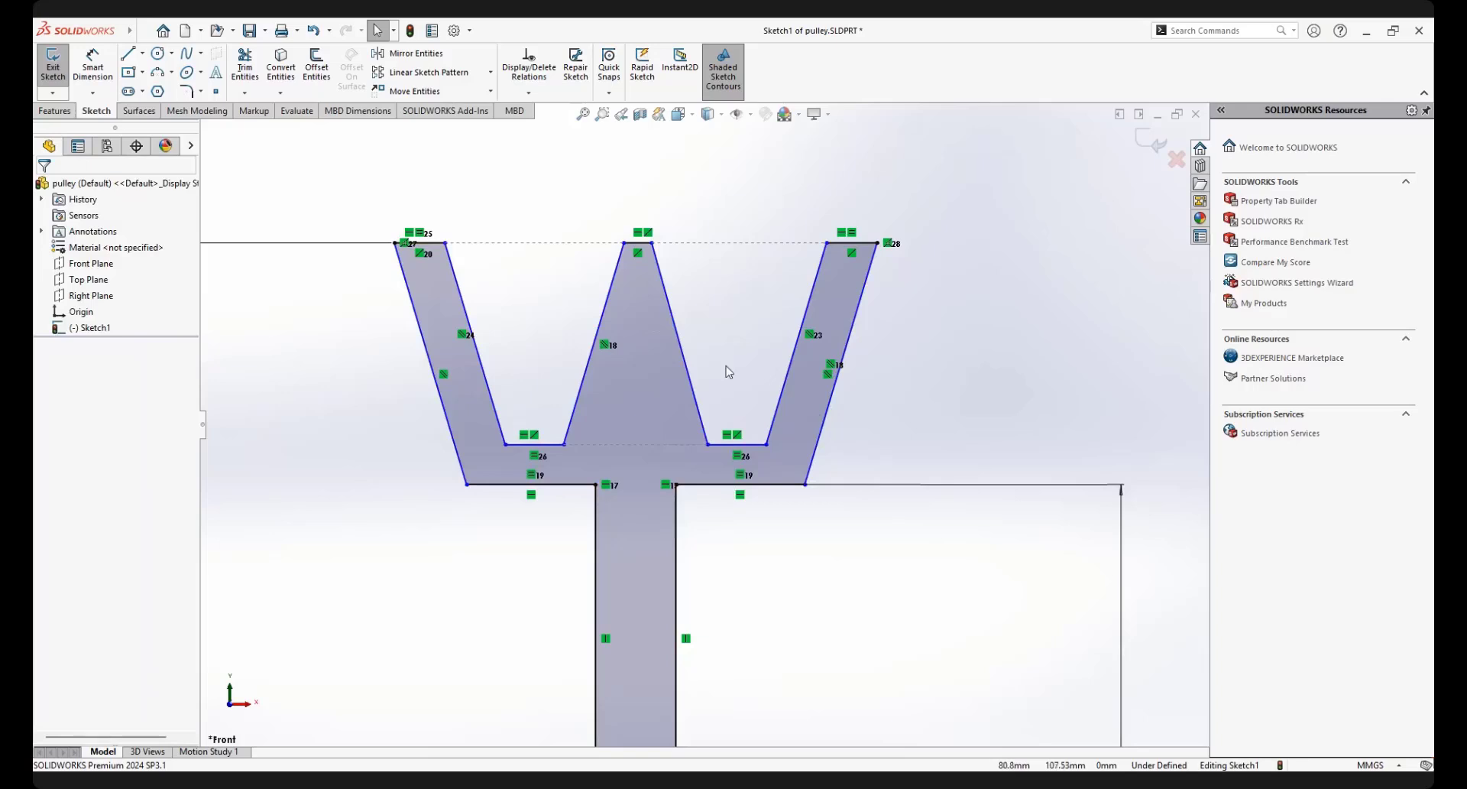
# Pull the center rib's right top corner outward to about X 54.4 mm to test the rib's symmetry
pyautogui.scroll(2, 728, 371)
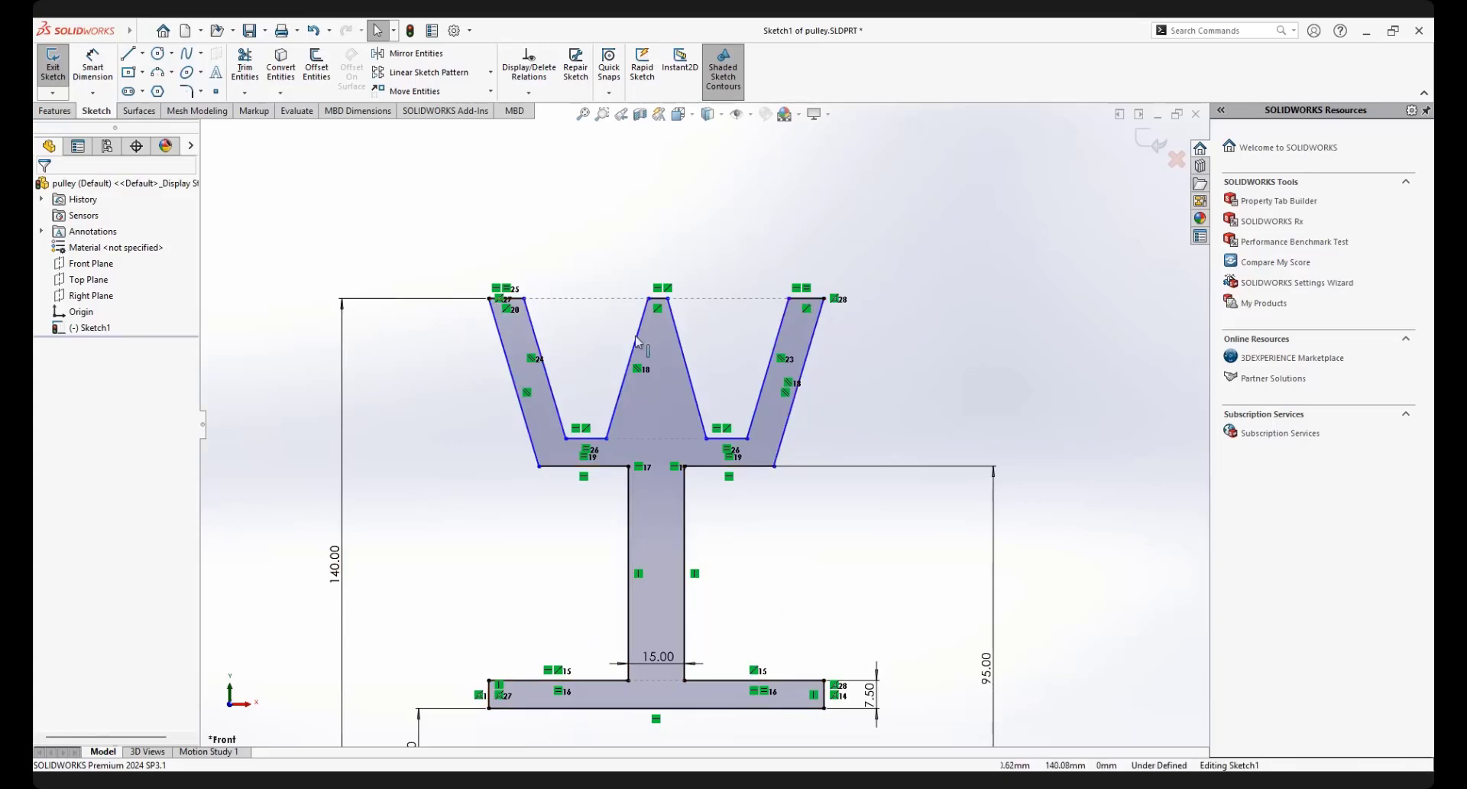
pyautogui.scroll(-2, 646, 341)
pyautogui.scroll(2, 646, 342)
pyautogui.scroll(-4, 795, 419)
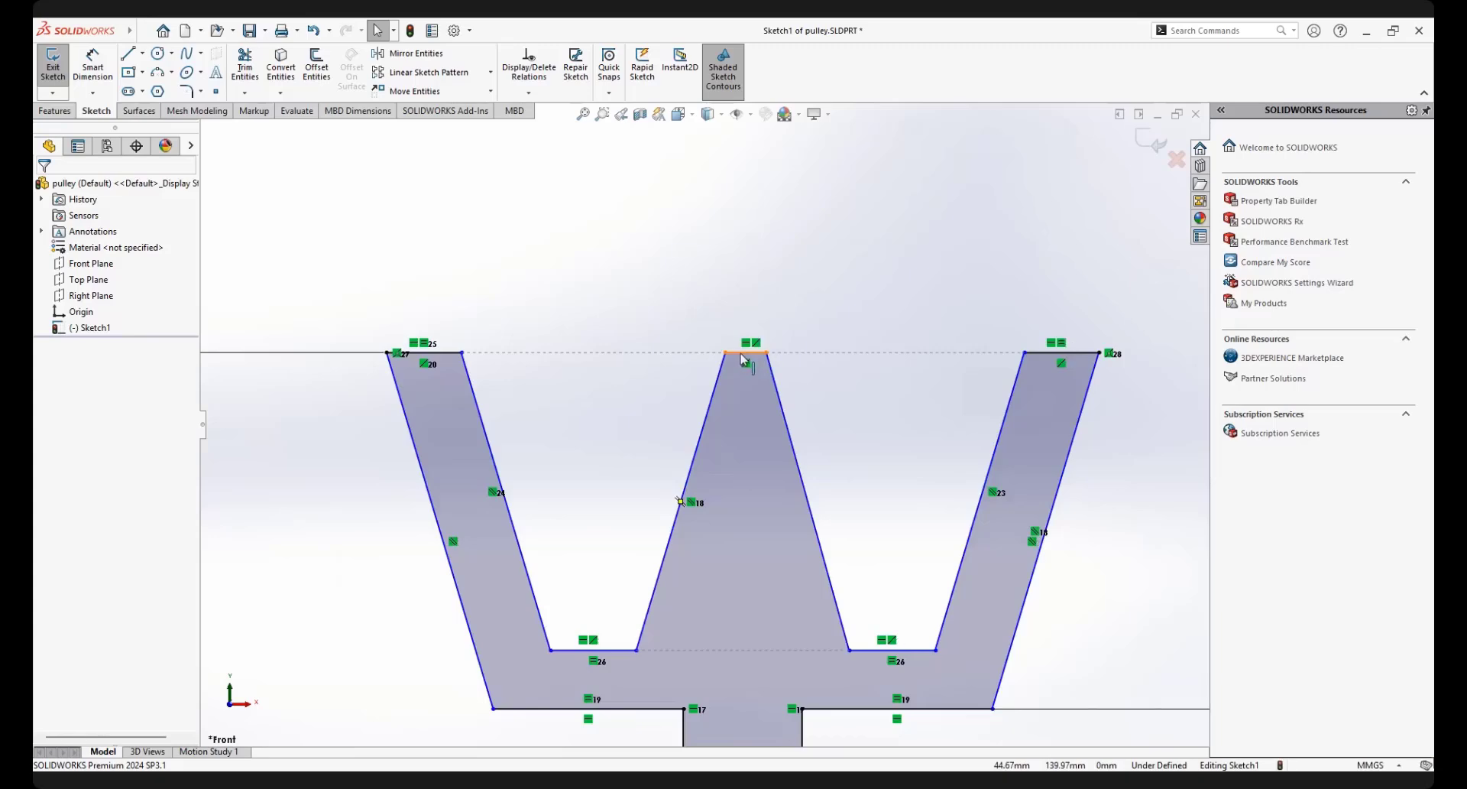
pyautogui.scroll(2, 803, 423)
pyautogui.scroll(-2, 779, 419)
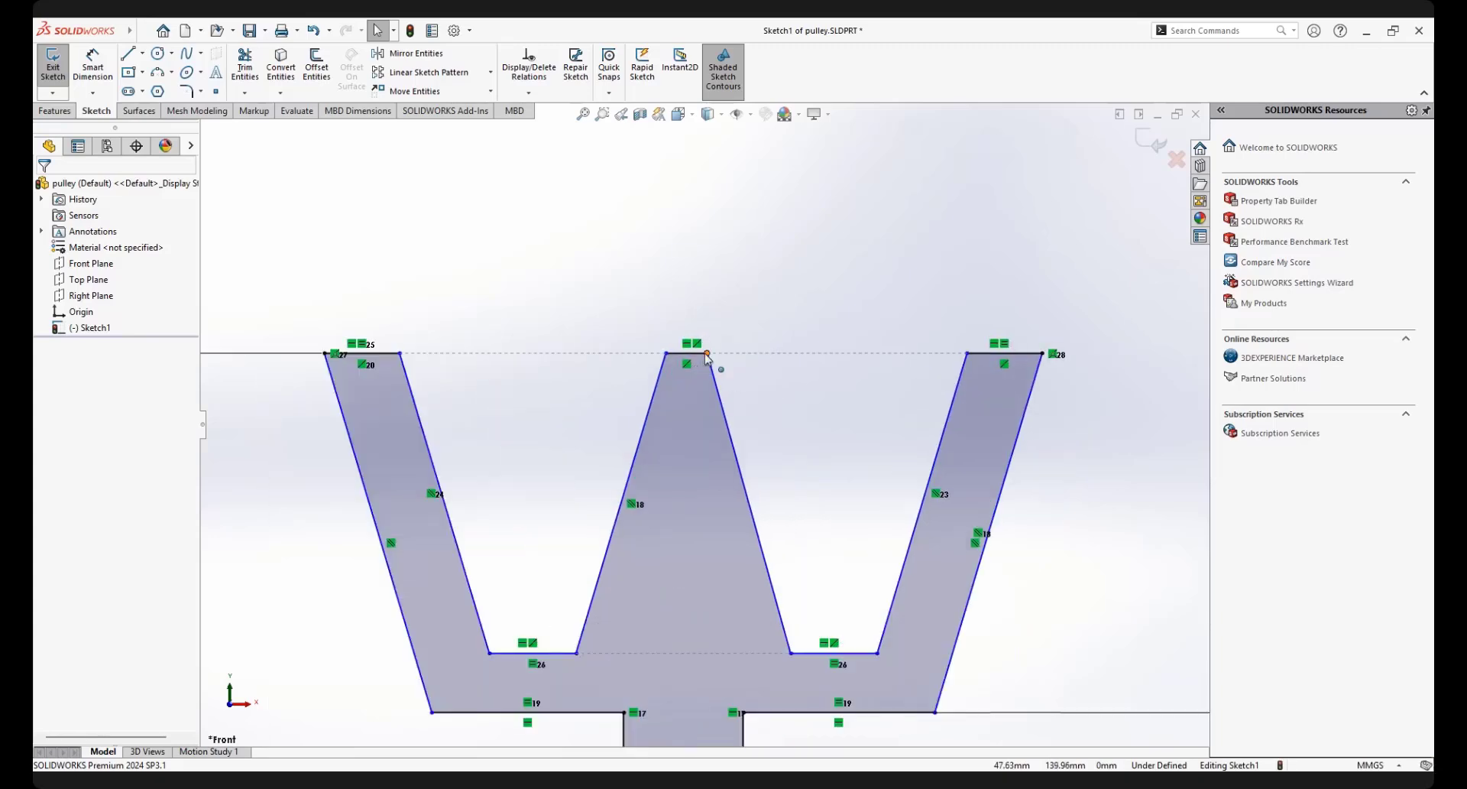
pyautogui.moveTo(732, 357); pyautogui.dragTo(762, 371)
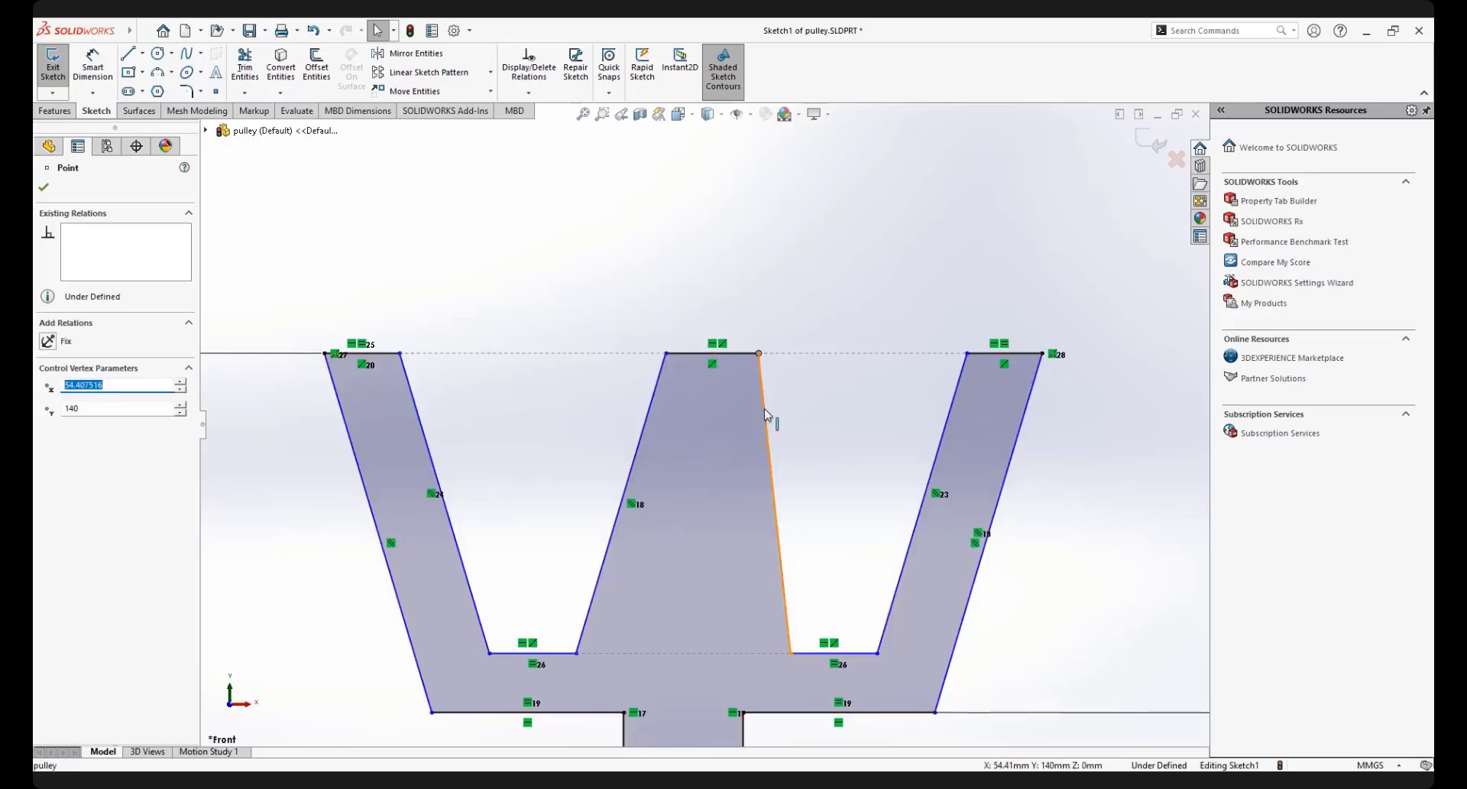
pyautogui.click(821, 410)
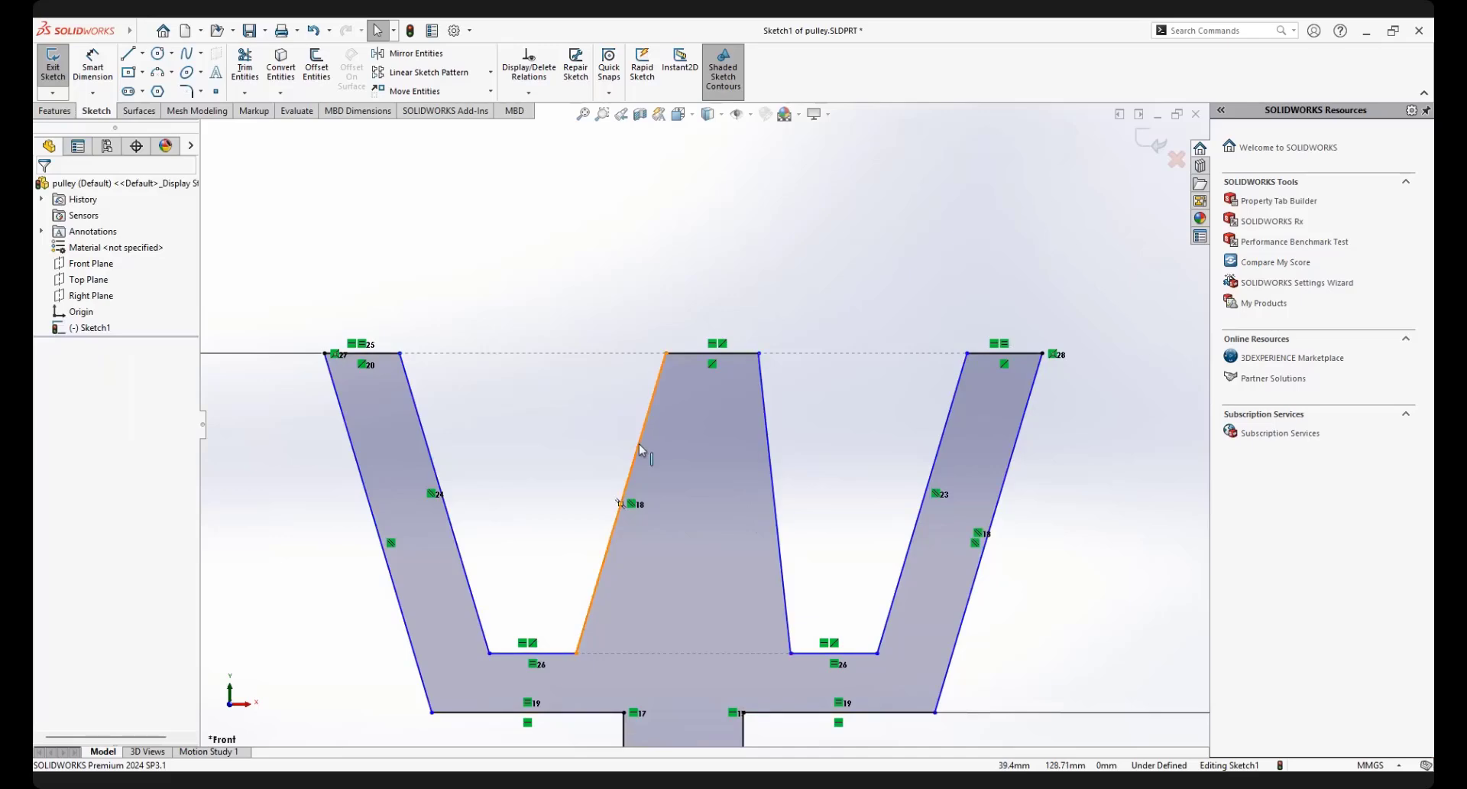
# Apply an Equal relation between the center rib's two sloping sides so the rib is symmetrical
pyautogui.click(771, 451)
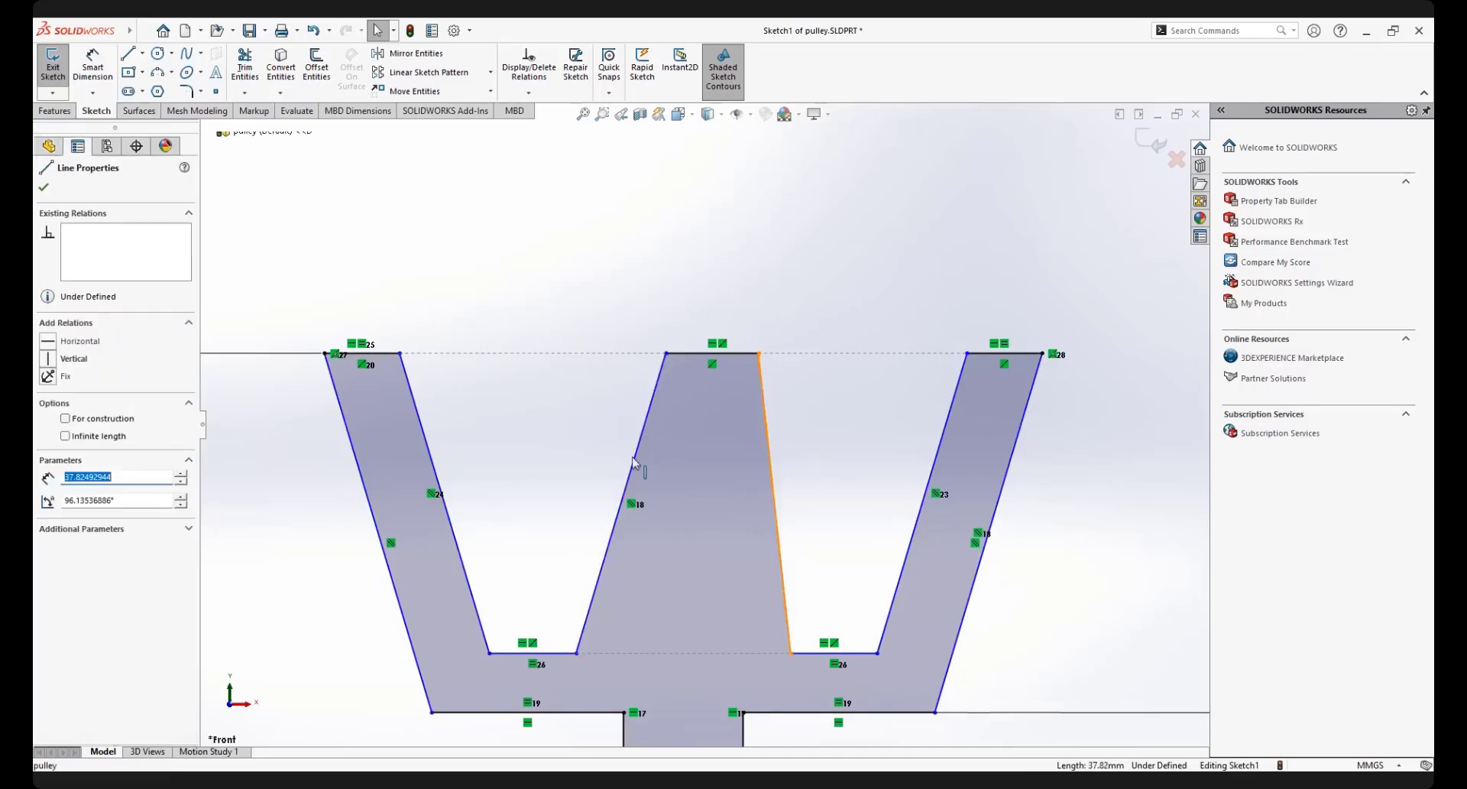
pyautogui.keyDown('ctrl'); pyautogui.click(640, 450); pyautogui.keyUp('ctrl')
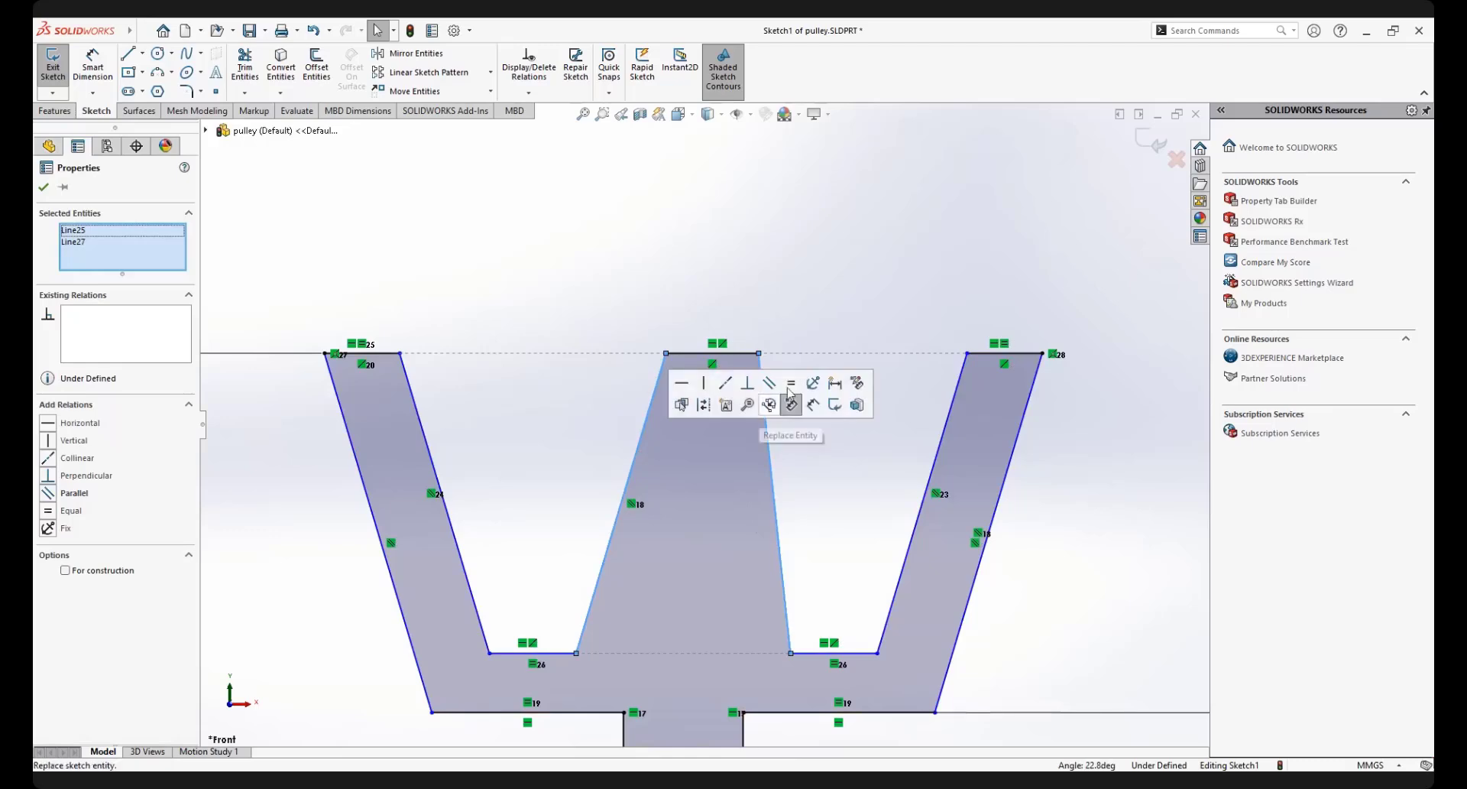
pyautogui.click(791, 388)
pyautogui.click(818, 481)
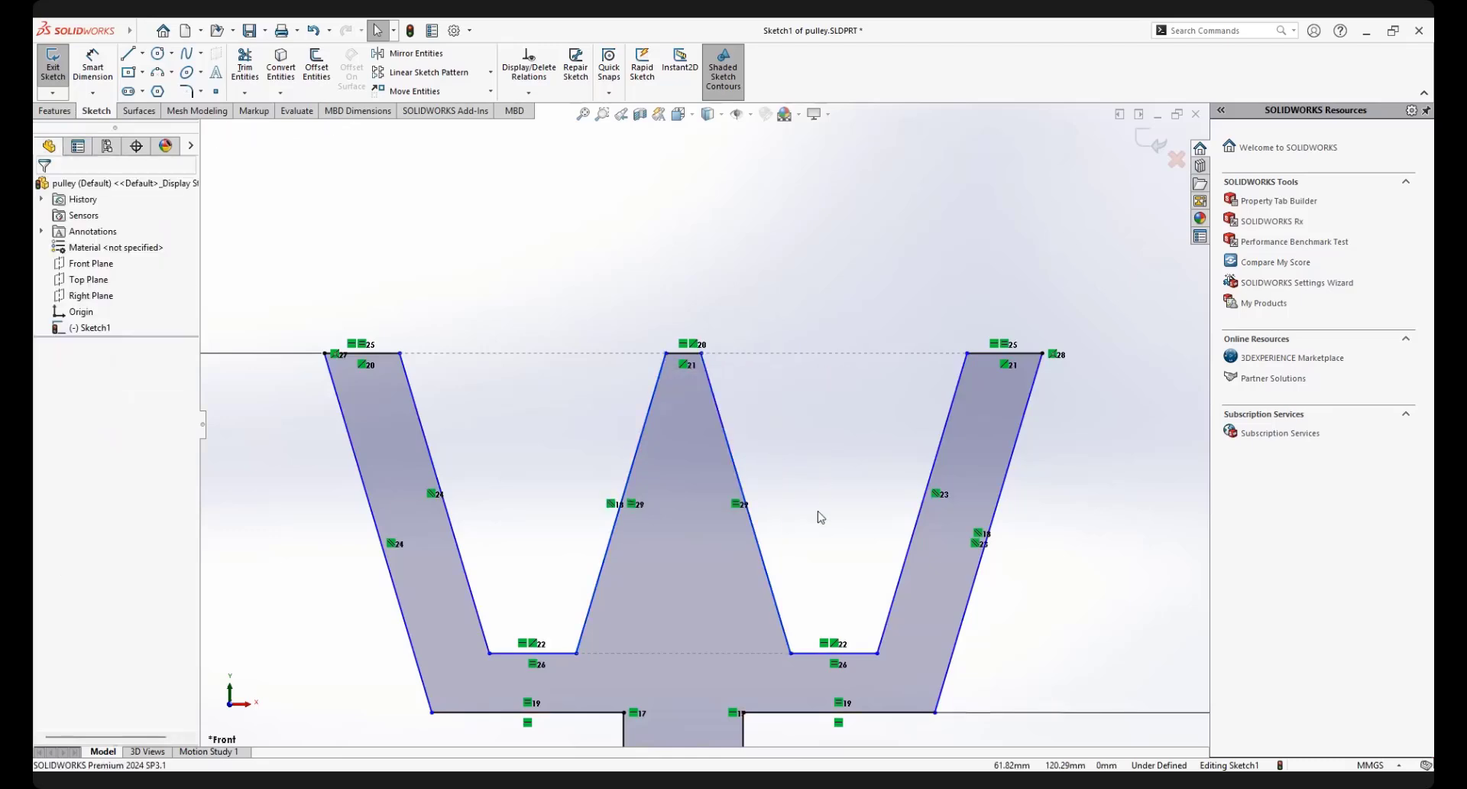
pyautogui.press('f')
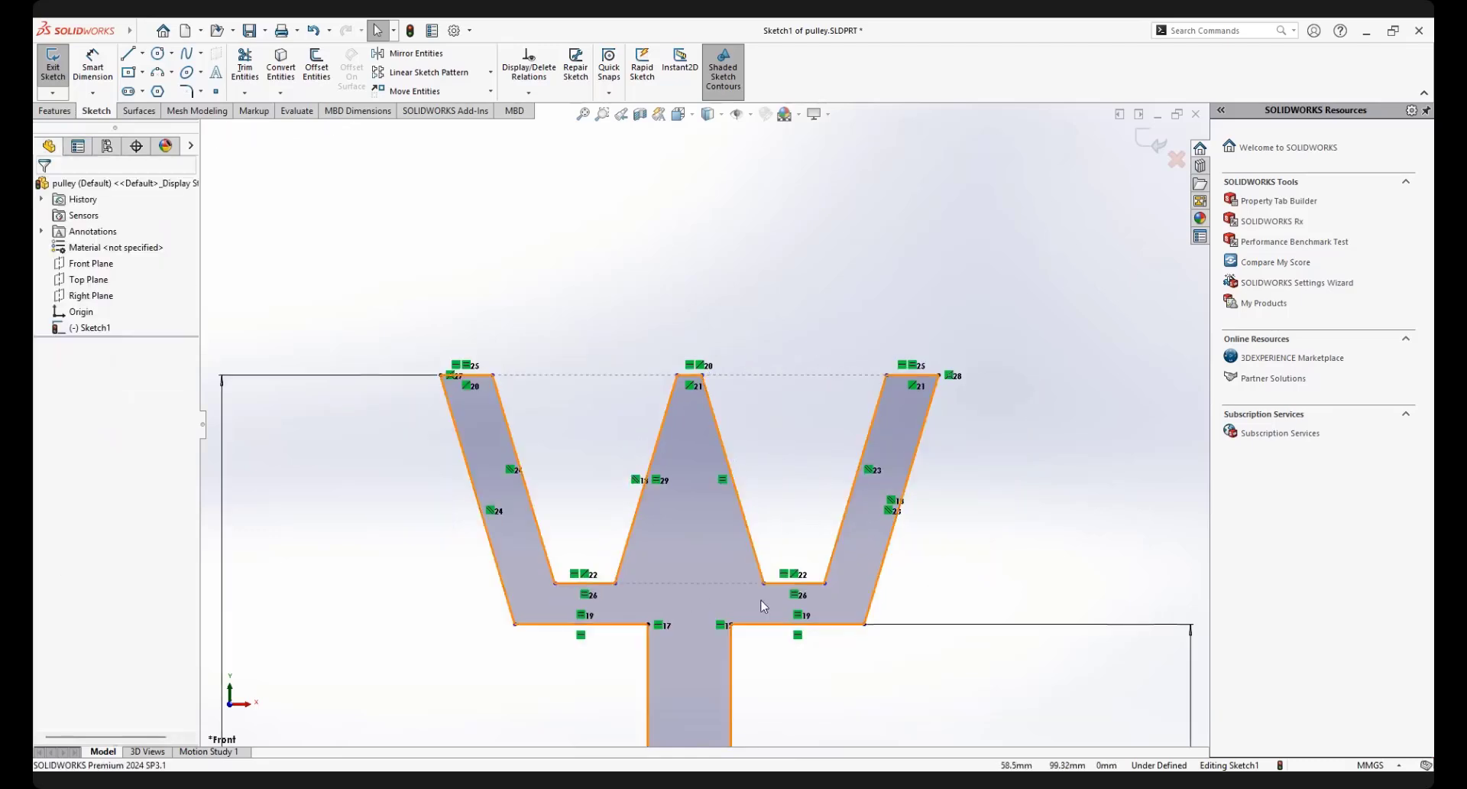
# Pull the right groove's inner bottom corner to about X 60.1, Y 101.6 mm to narrow and deepen the grooves
pyautogui.scroll(2, 779, 508)
pyautogui.moveTo(763, 575)
pyautogui.mouseDown()
pyautogui.moveTo(722, 581)
pyautogui.moveTo(774, 577)
pyautogui.mouseUp()
pyautogui.scroll(-5, 813, 628)
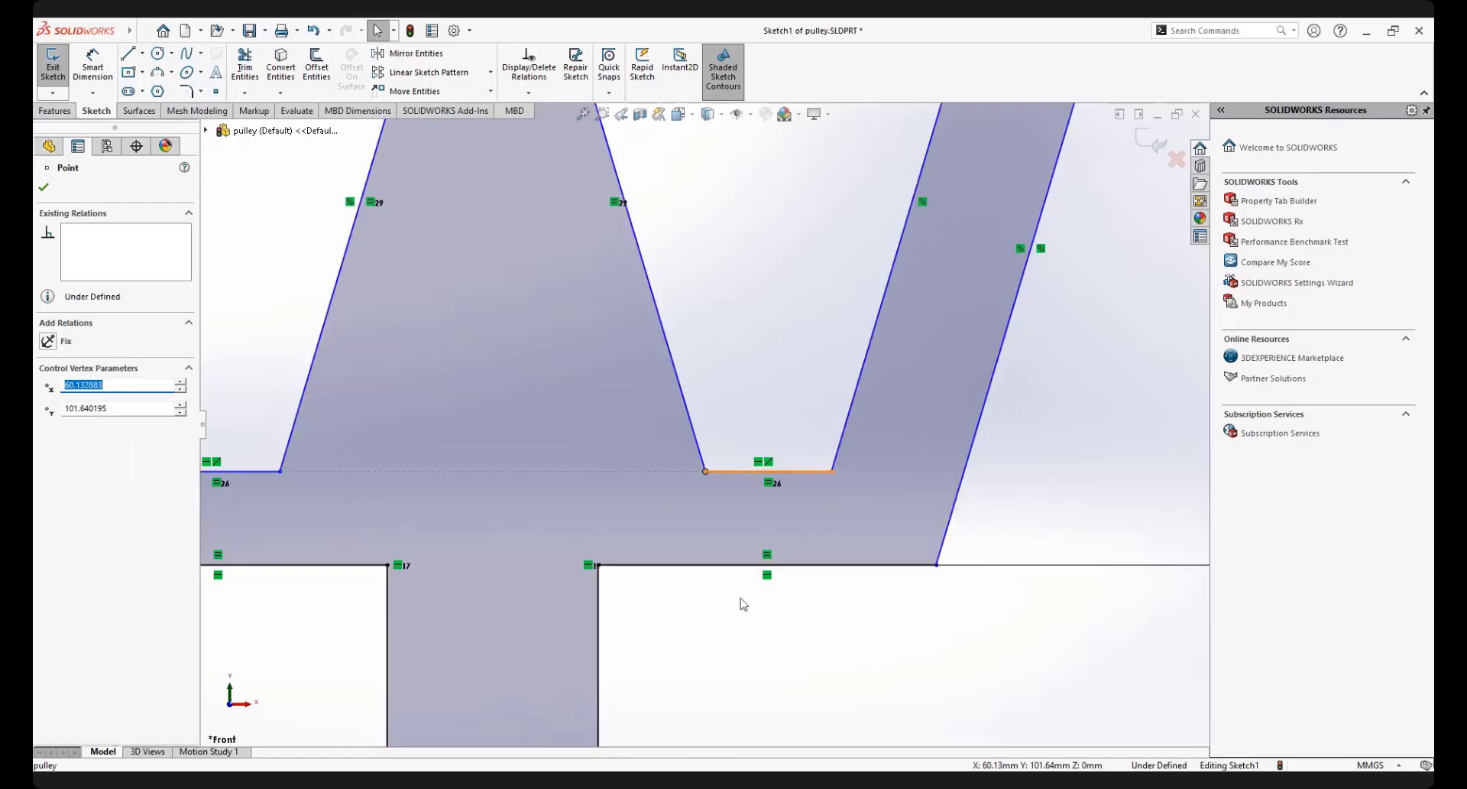
pyautogui.scroll(5, 737, 608)
pyautogui.scroll(5, 723, 634)
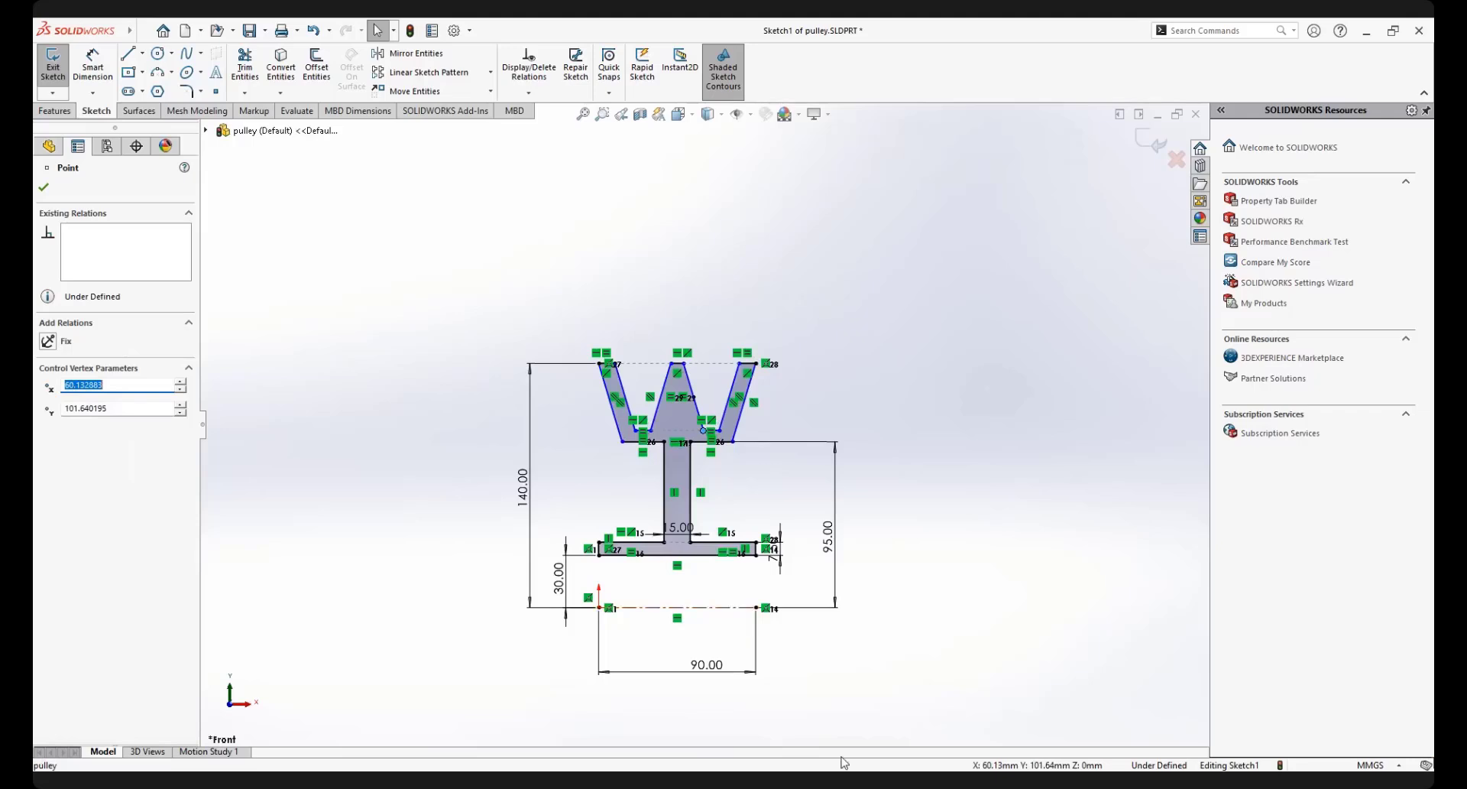
# Examine the rim's narrowed grooves and center rib against the web and hub, and clear the point selection
pyautogui.scroll(-2, 737, 475)
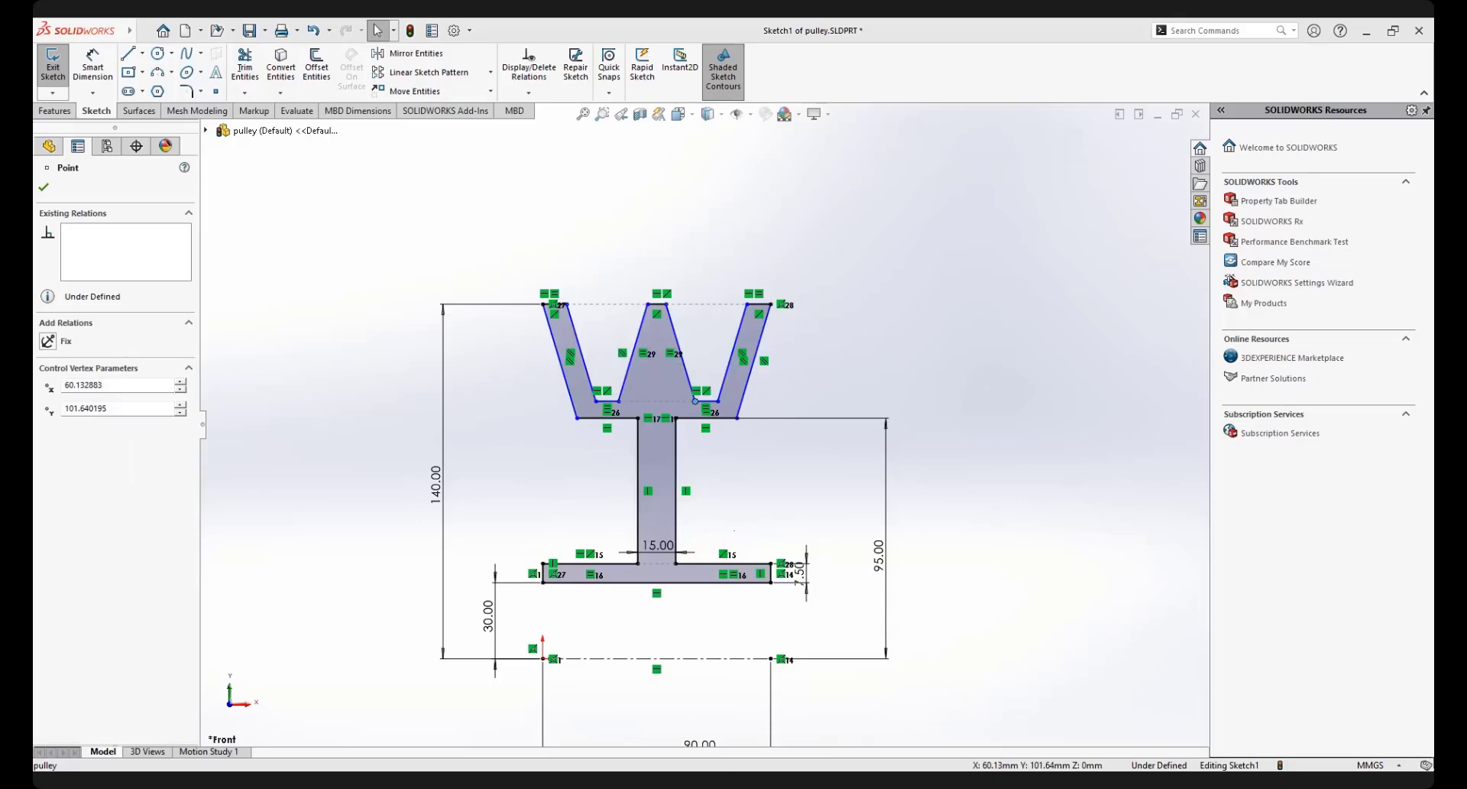
pyautogui.scroll(-1, 714, 400)
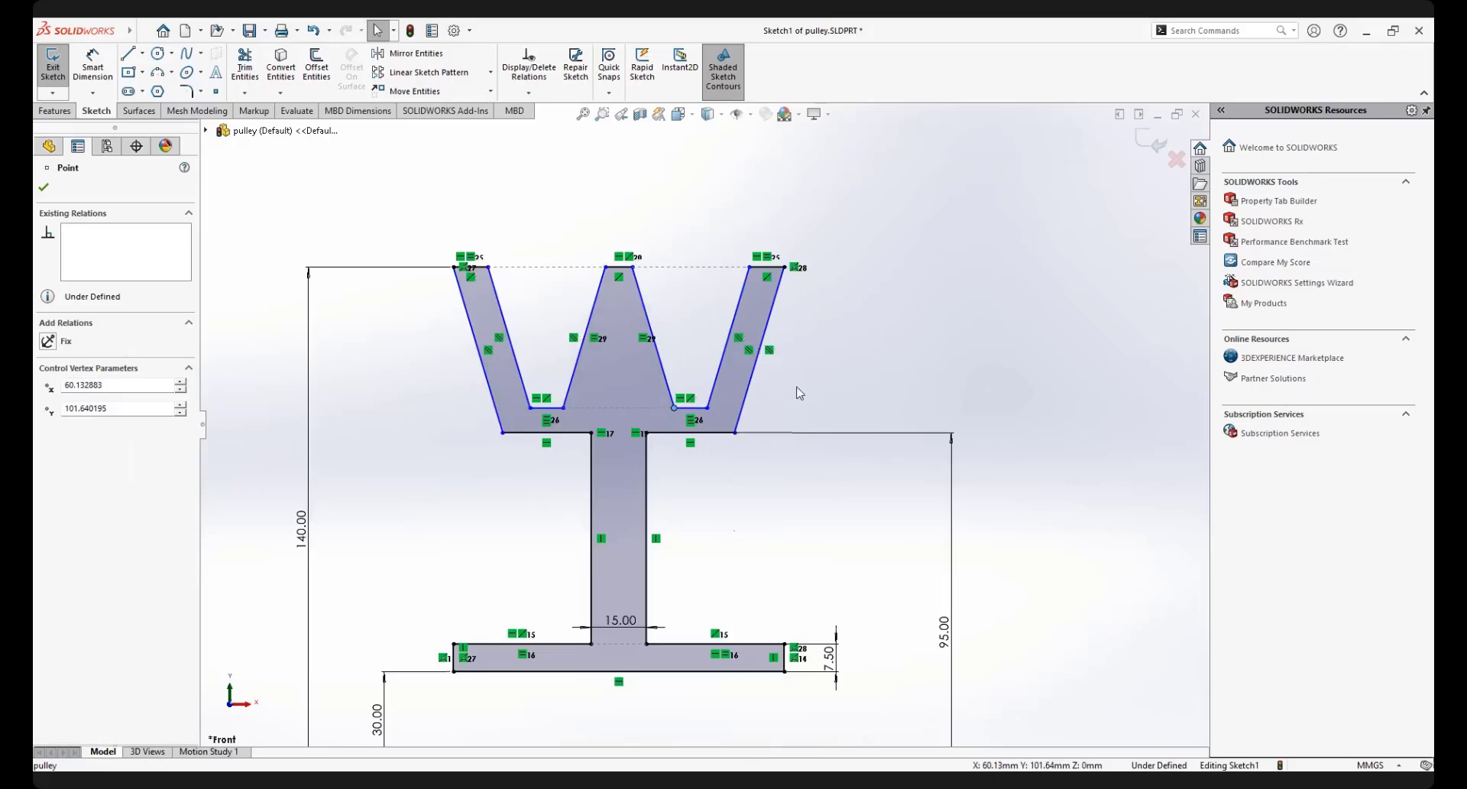
pyautogui.press('Escape')
pyautogui.scroll(-4, 713, 401)
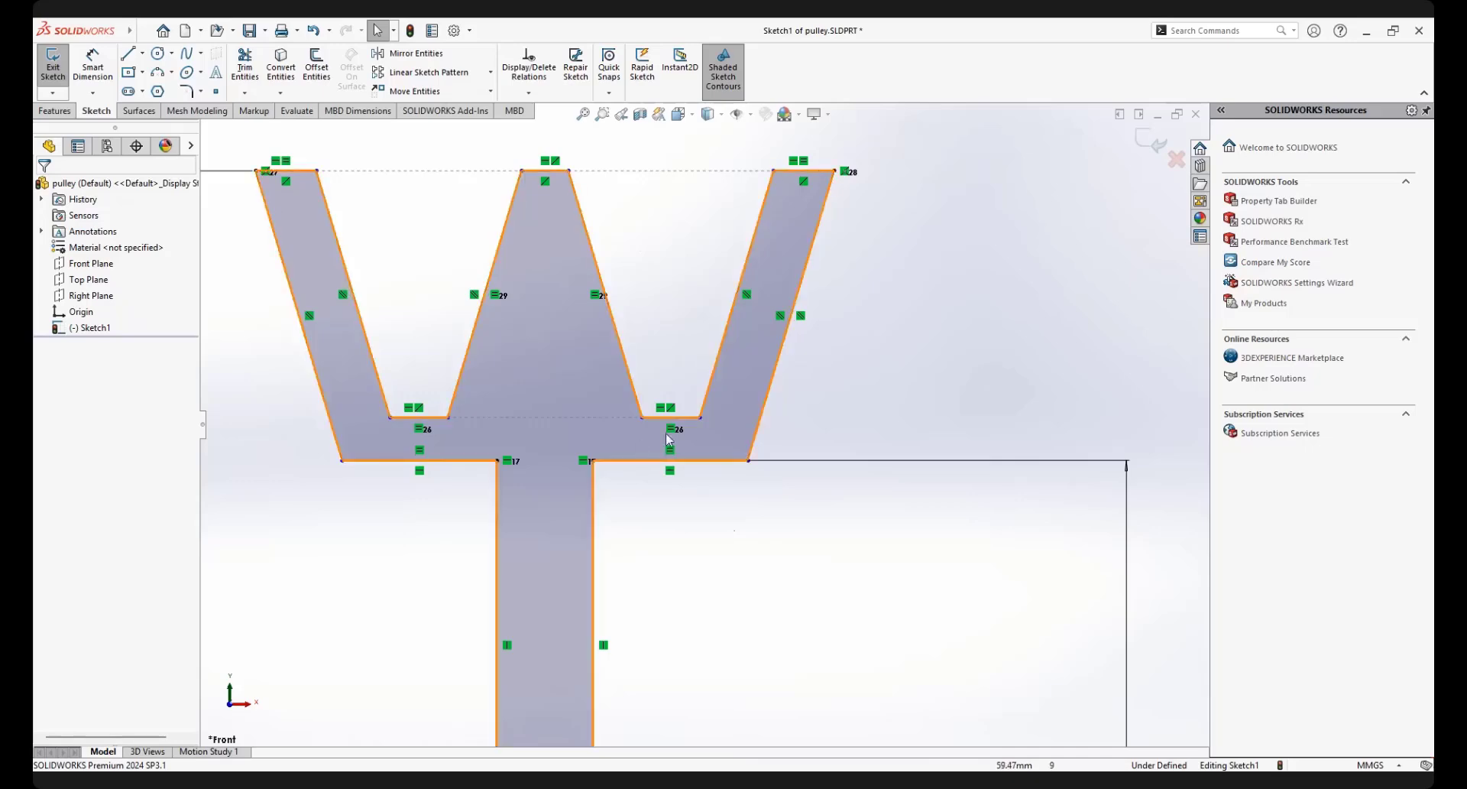
pyautogui.scroll(5, 671, 566)
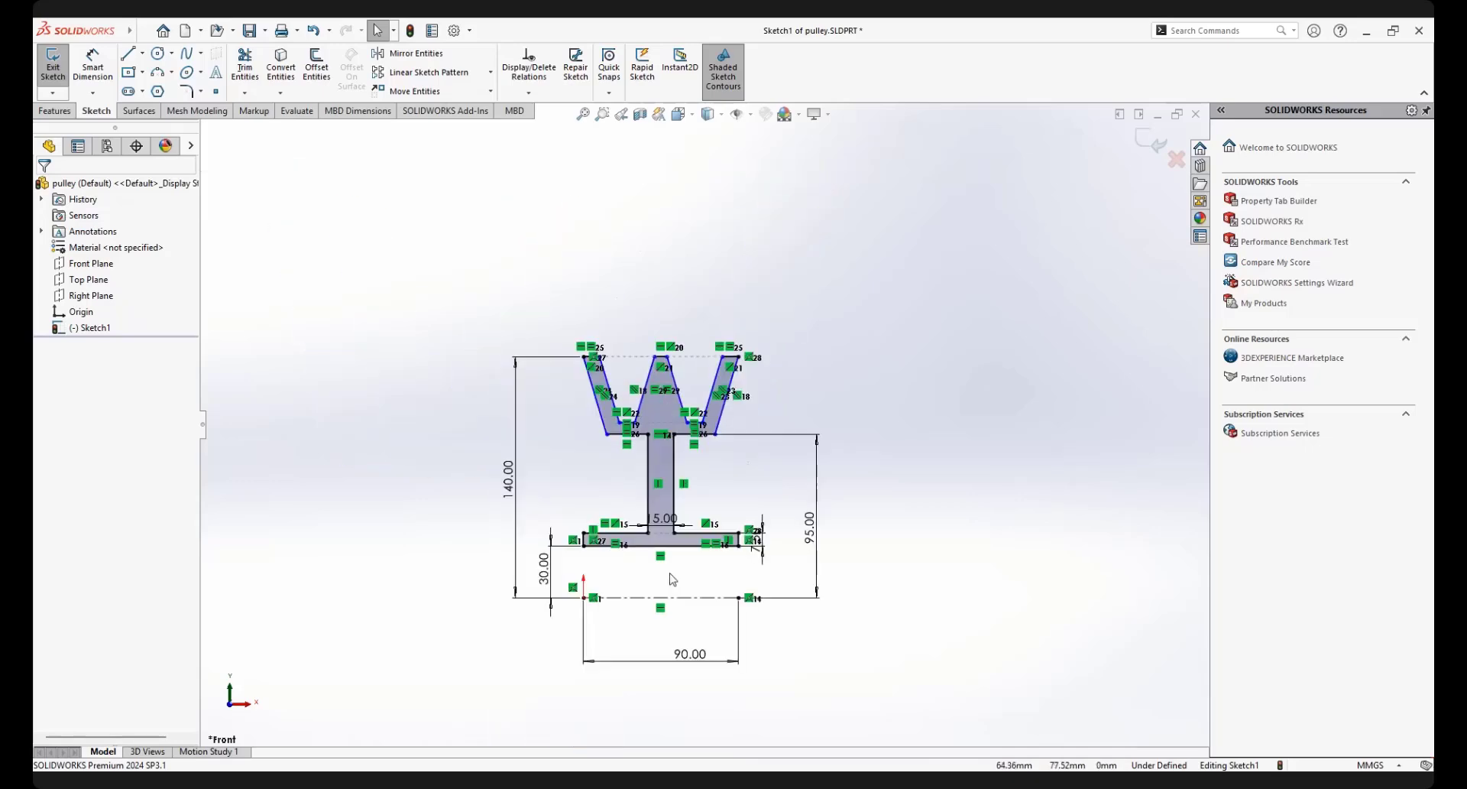
pyautogui.scroll(-2, 671, 567)
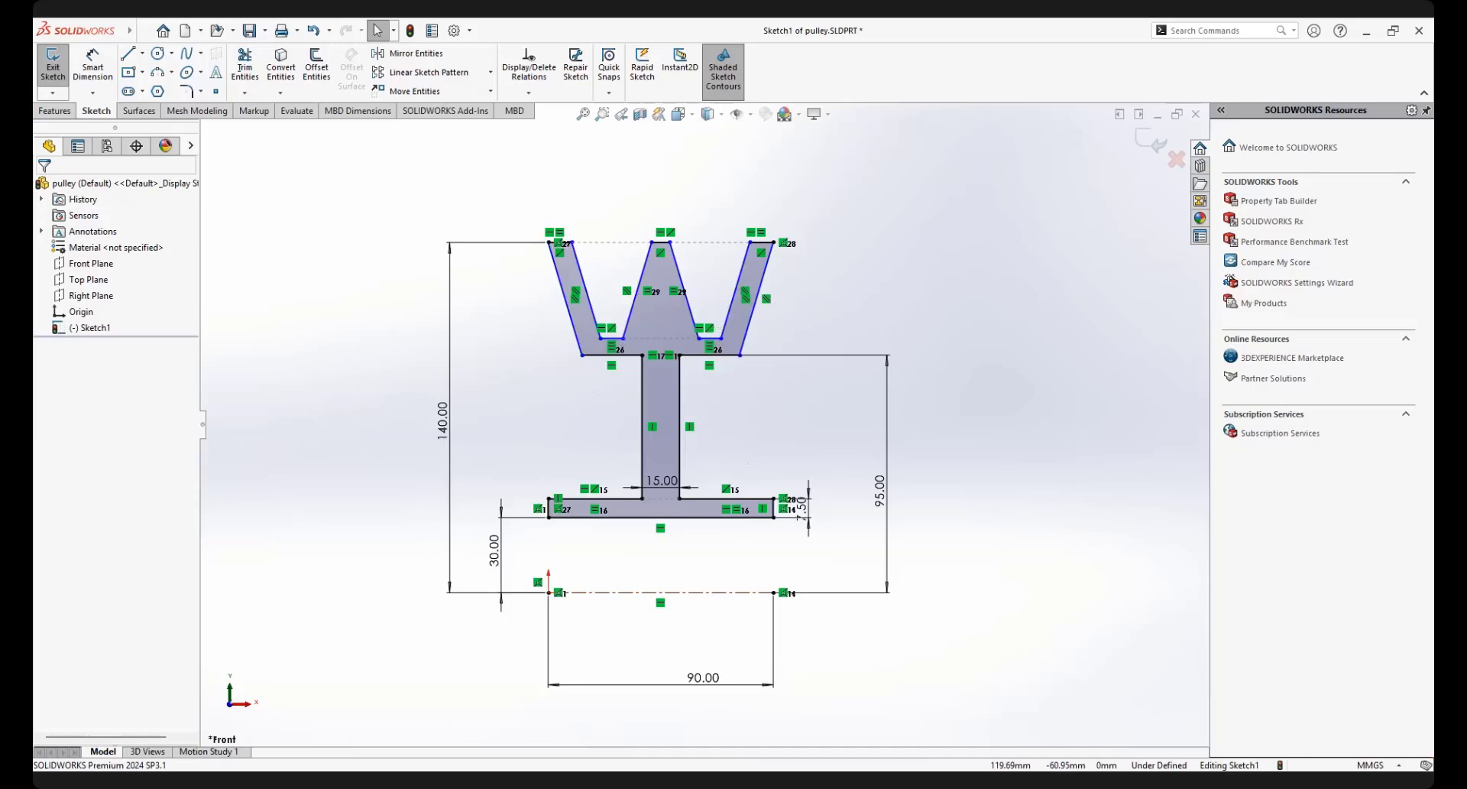
pyautogui.scroll(-2, 753, 252)
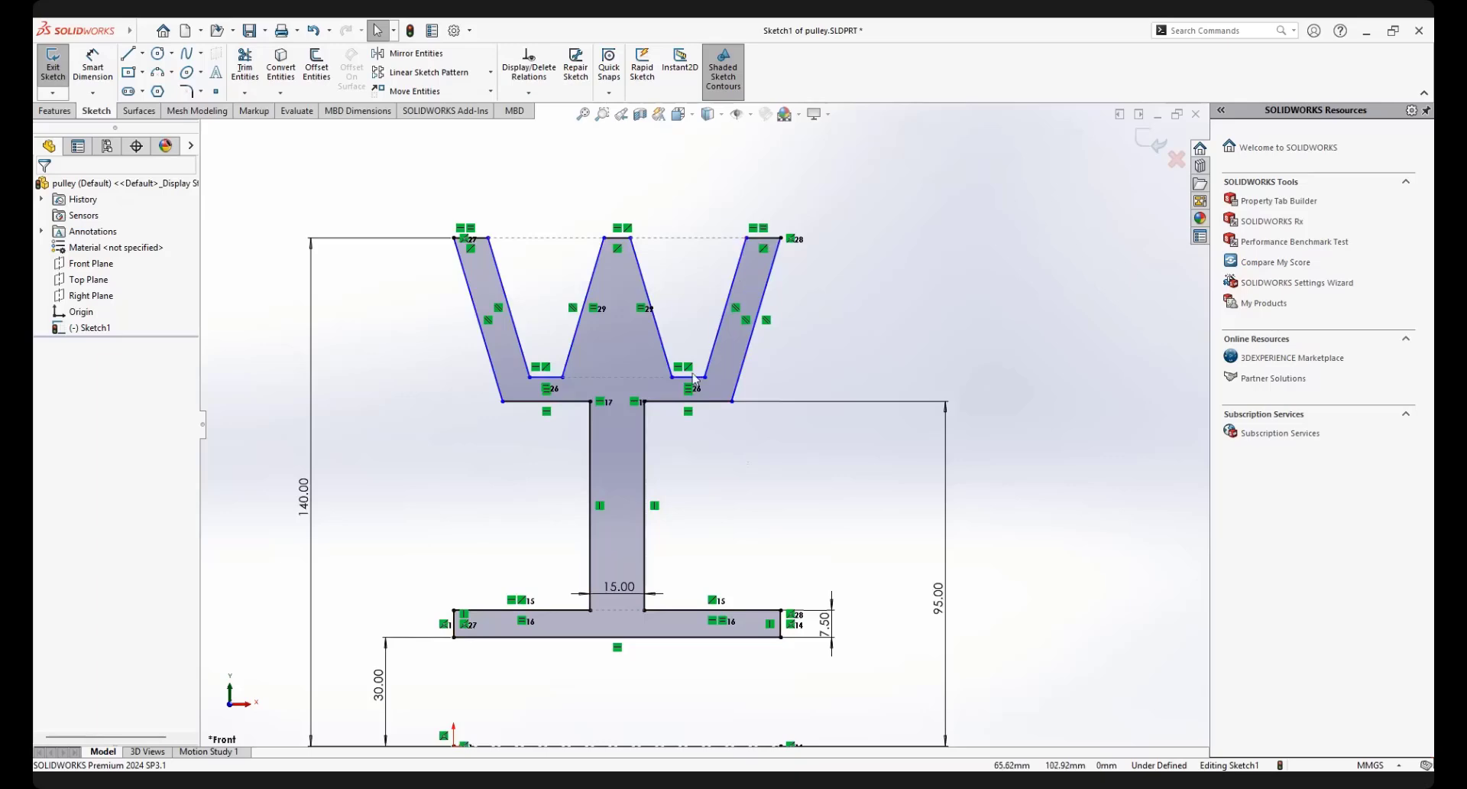
pyautogui.scroll(2, 701, 381)
pyautogui.scroll(-4, 701, 381)
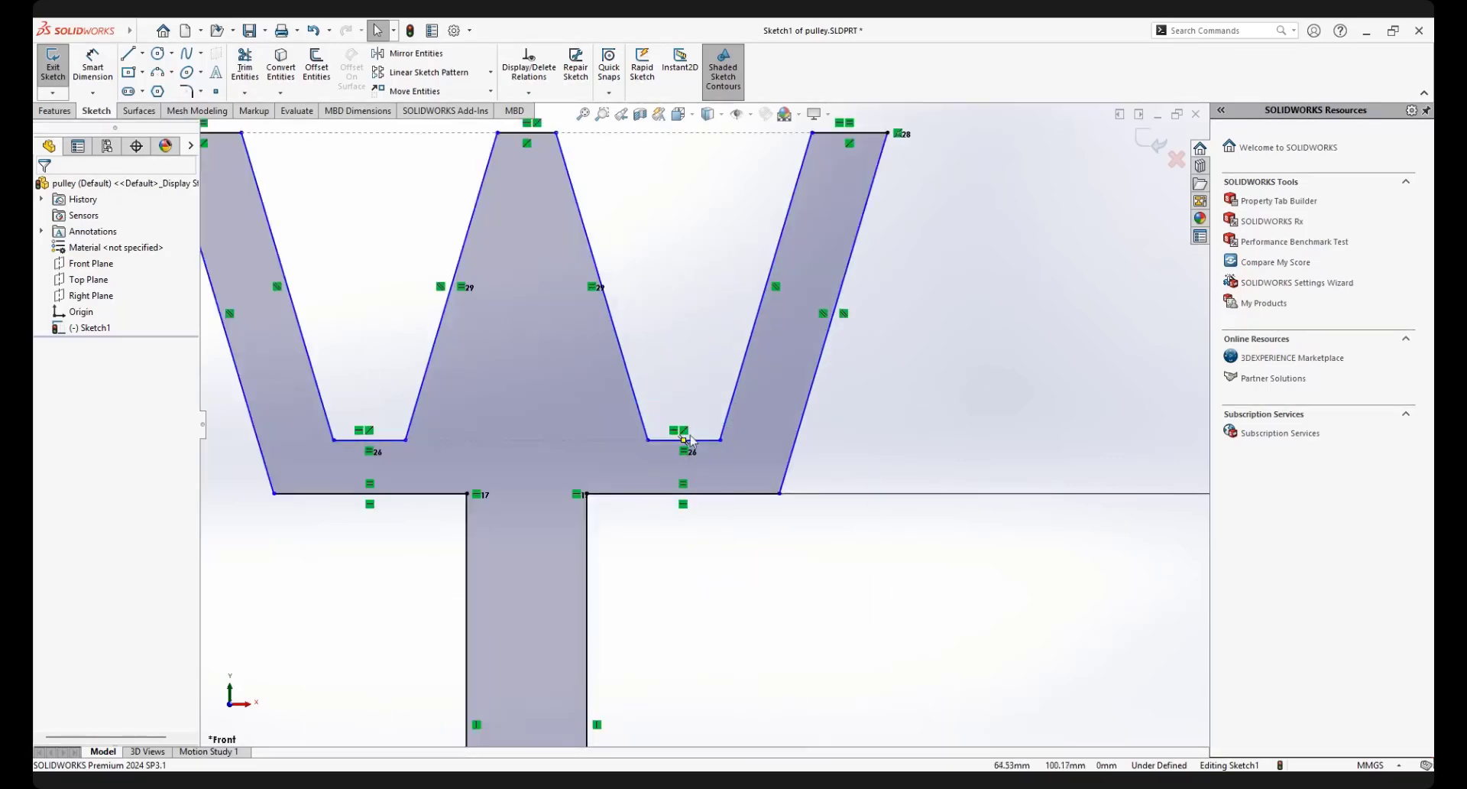
pyautogui.scroll(1, 701, 445)
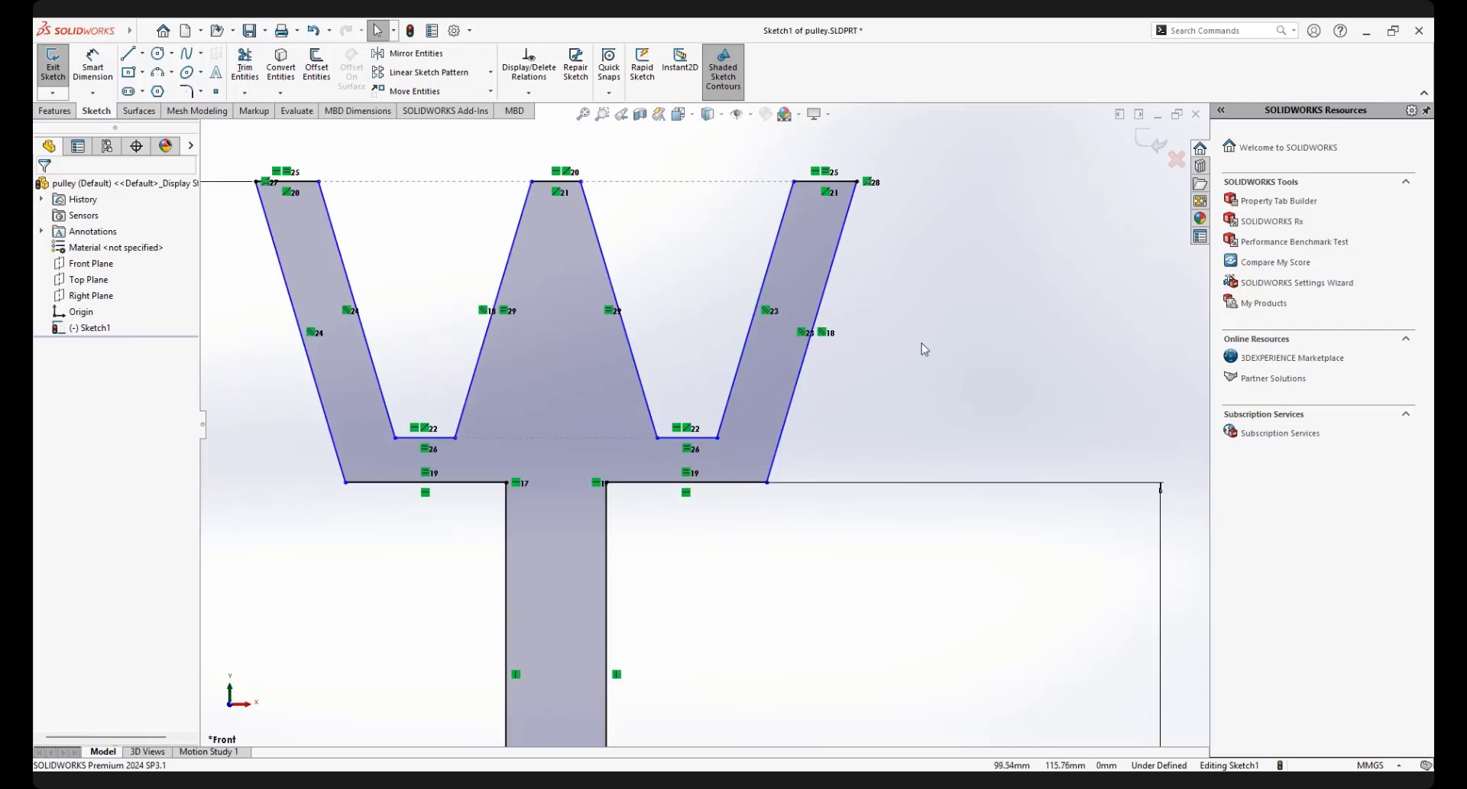
# Dimension the right groove's depth from the rim top to the groove floor as 30 mm, and save the part
pyautogui.click(93, 67)
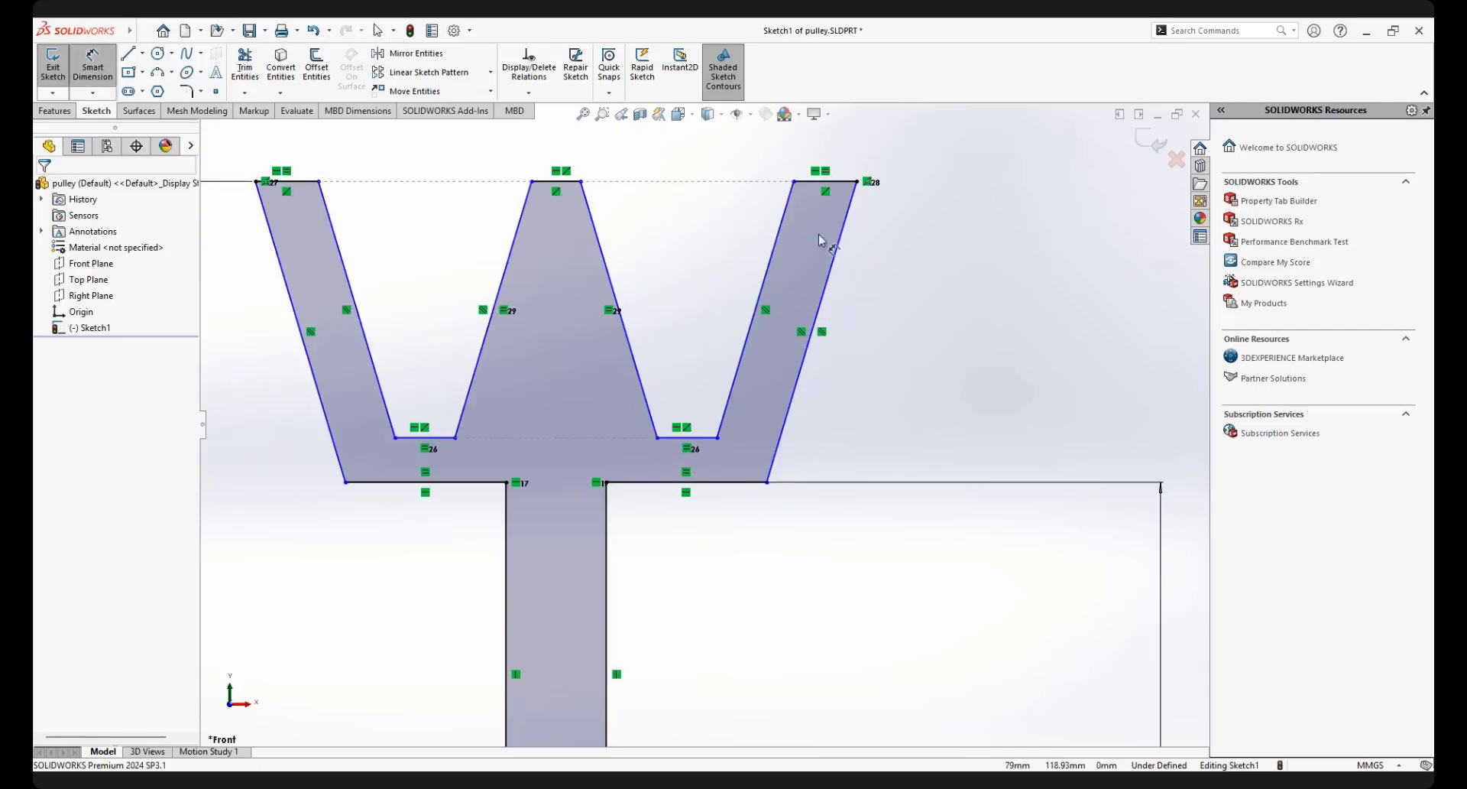
pyautogui.click(833, 182)
pyautogui.click(710, 438)
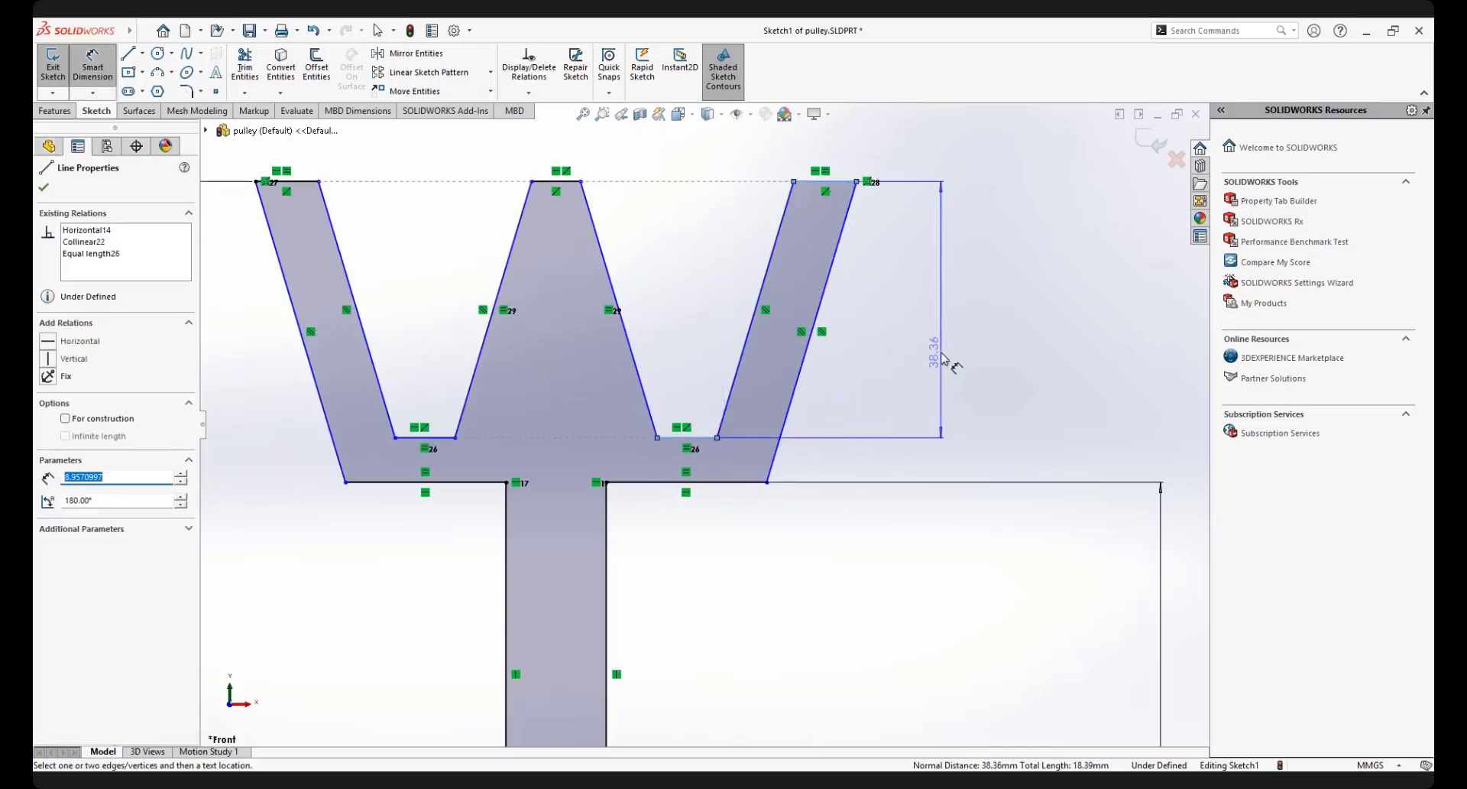
pyautogui.click(940, 355)
pyautogui.write('35')
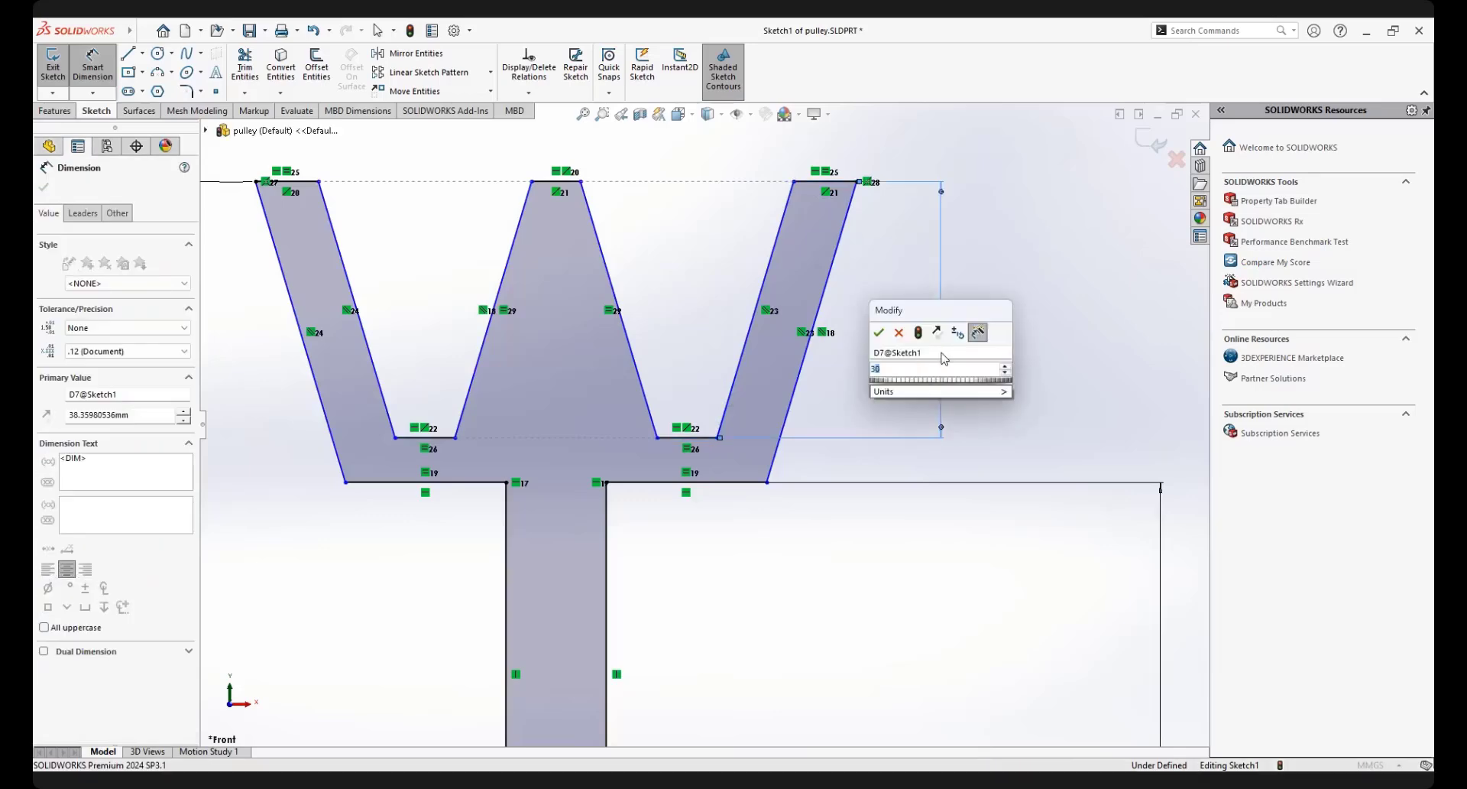
pyautogui.press('Return')
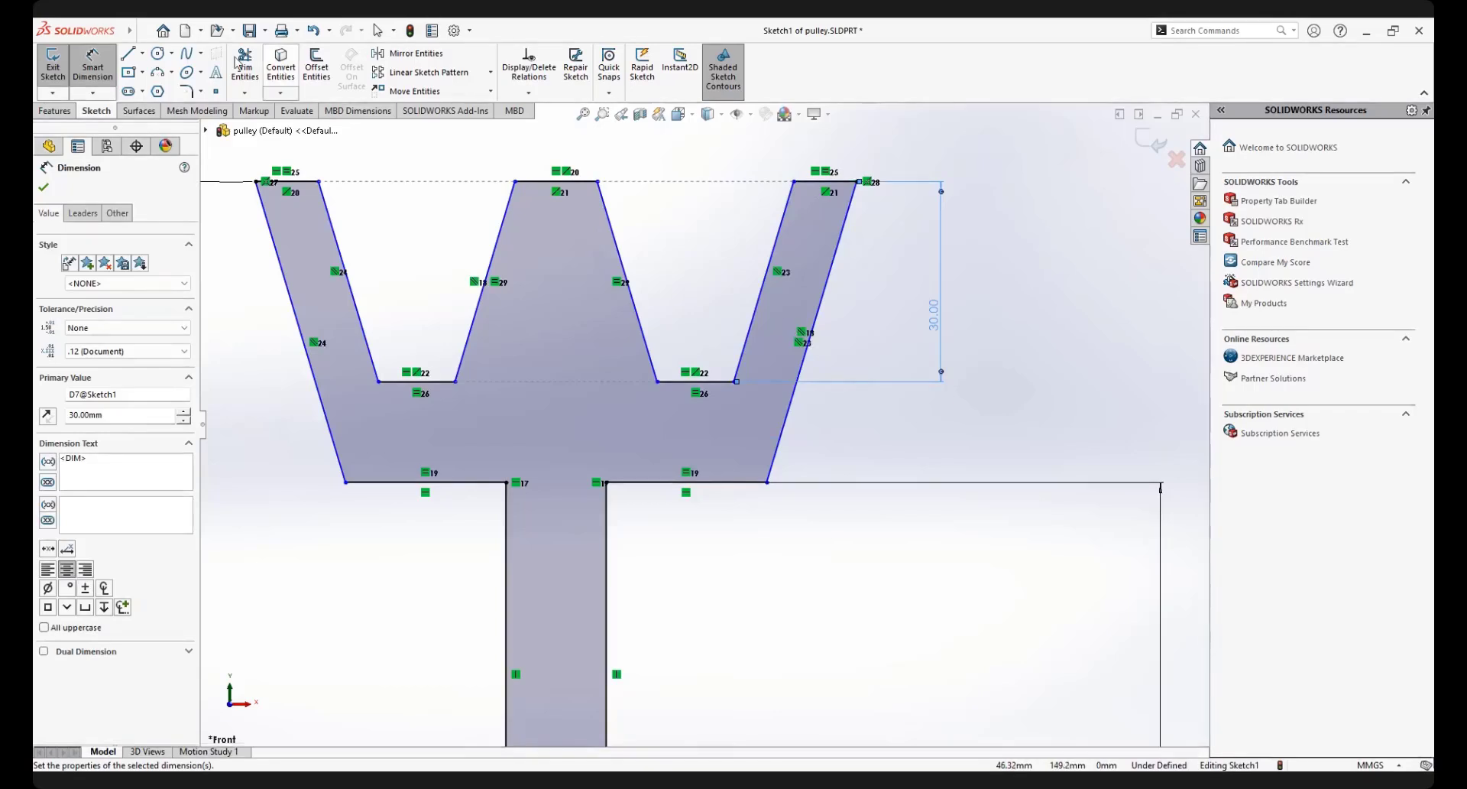
pyautogui.click(249, 30)
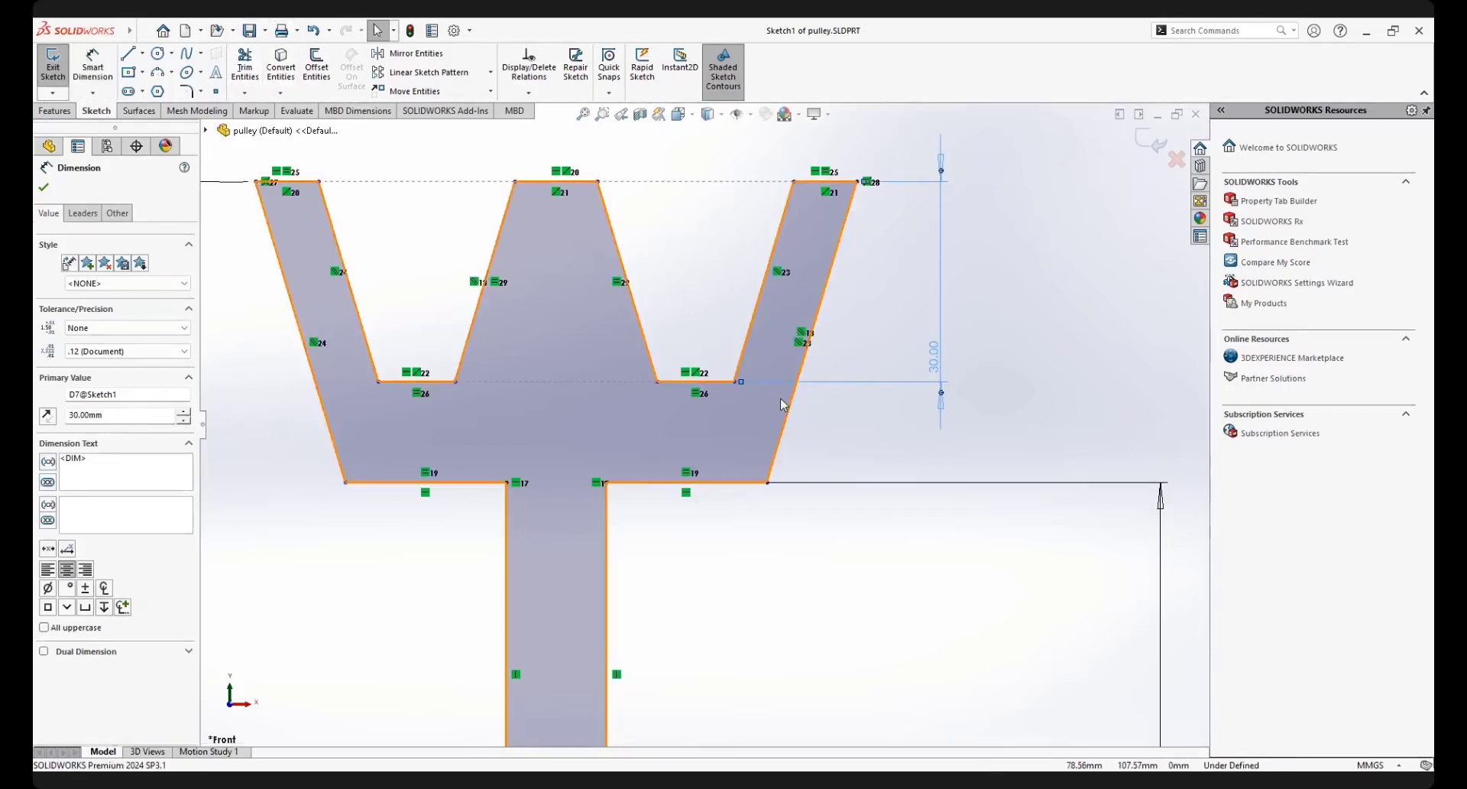
# Add a 40° angle dimension between the two sloping sides of the right groove
pyautogui.scroll(1, 840, 433)
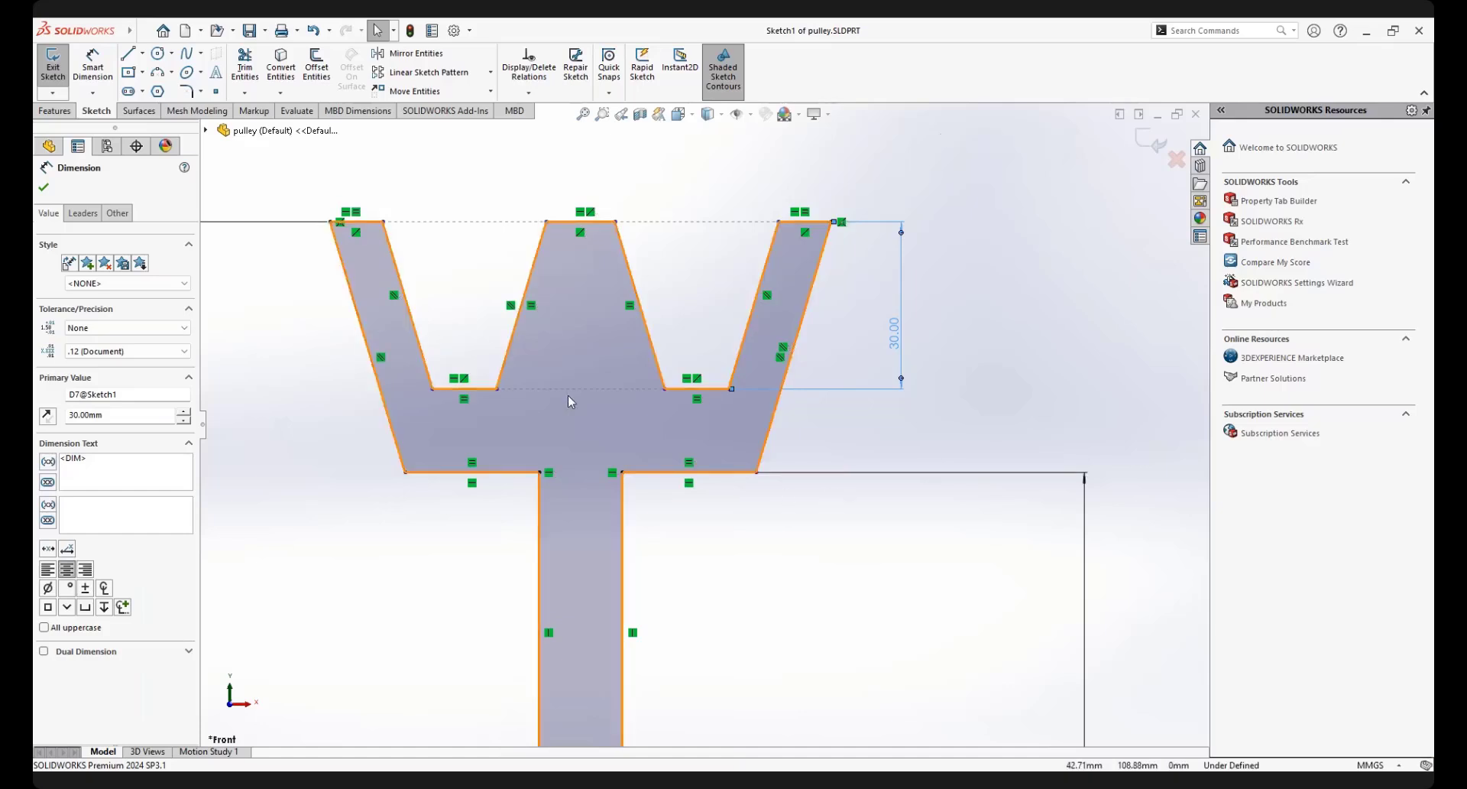
pyautogui.click(815, 532)
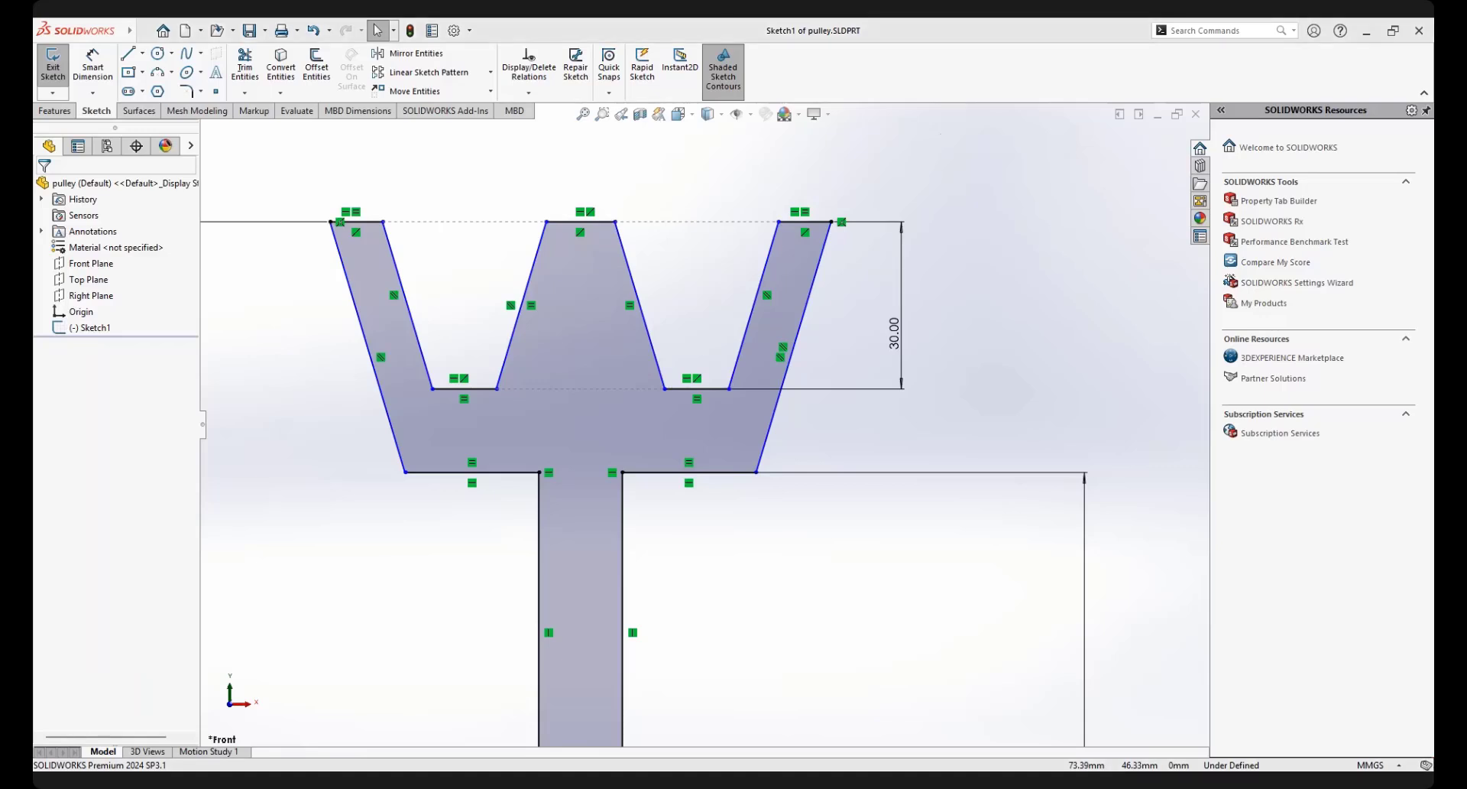
pyautogui.click(93, 65)
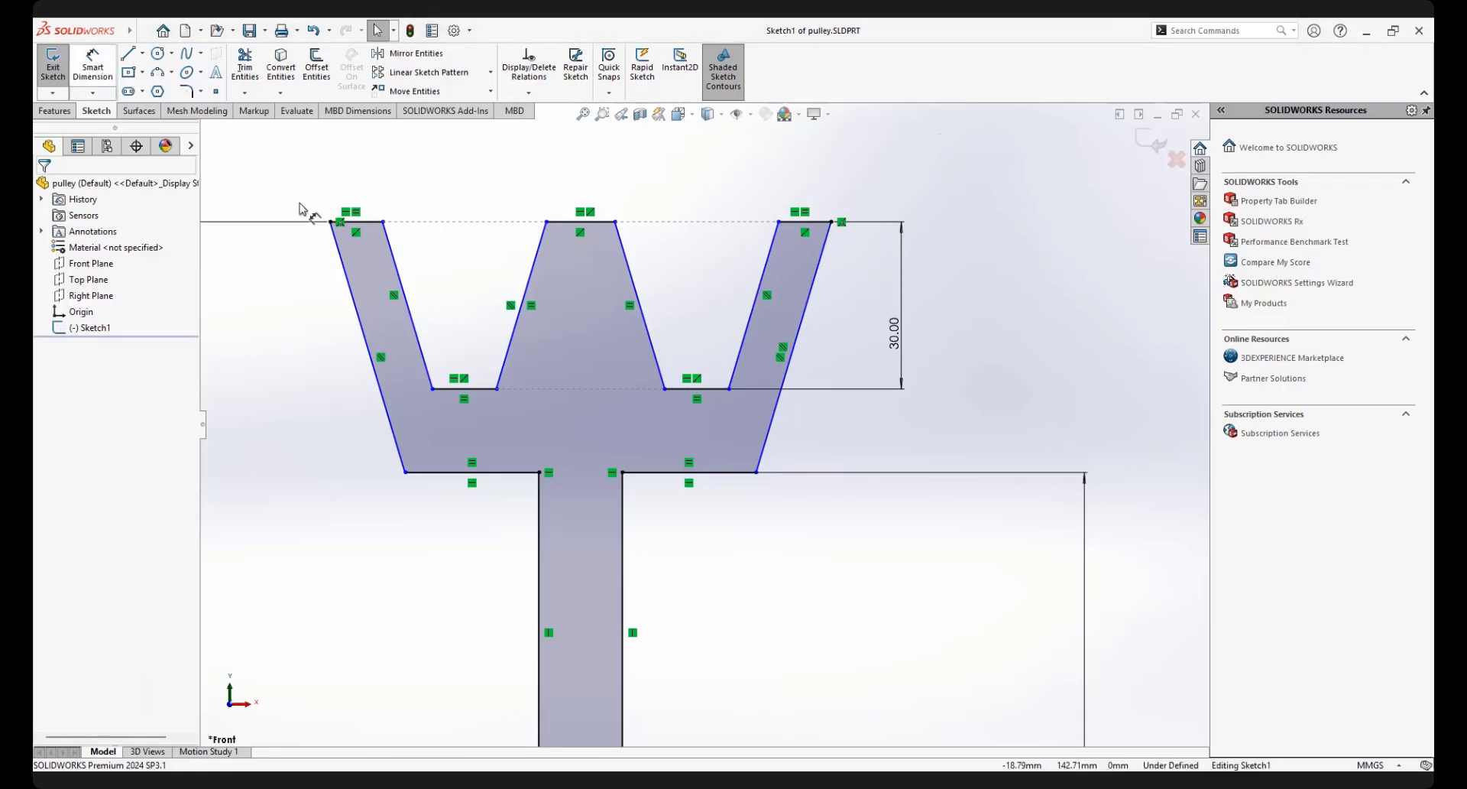
pyautogui.click(648, 336)
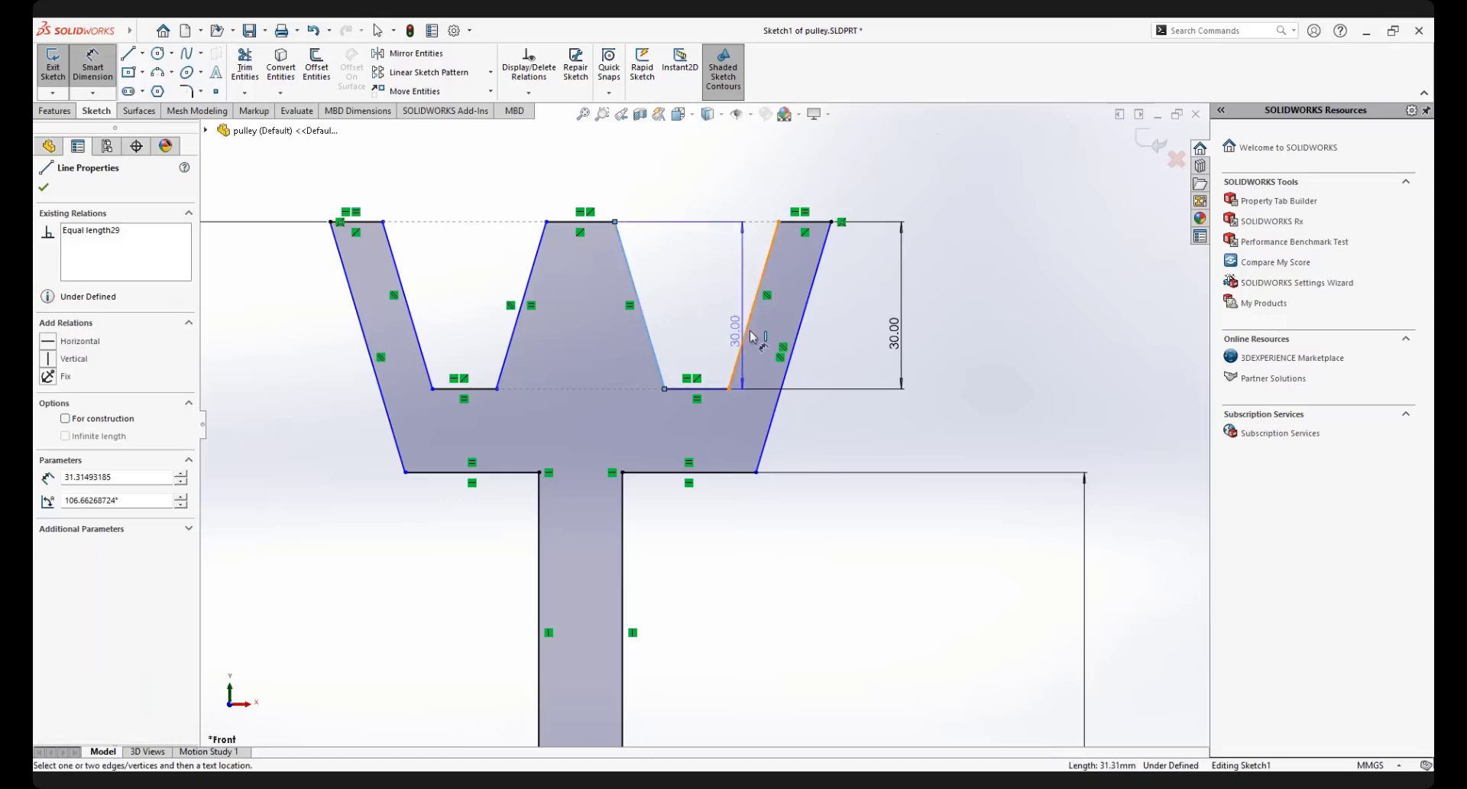
pyautogui.click(745, 330)
pyautogui.click(697, 305)
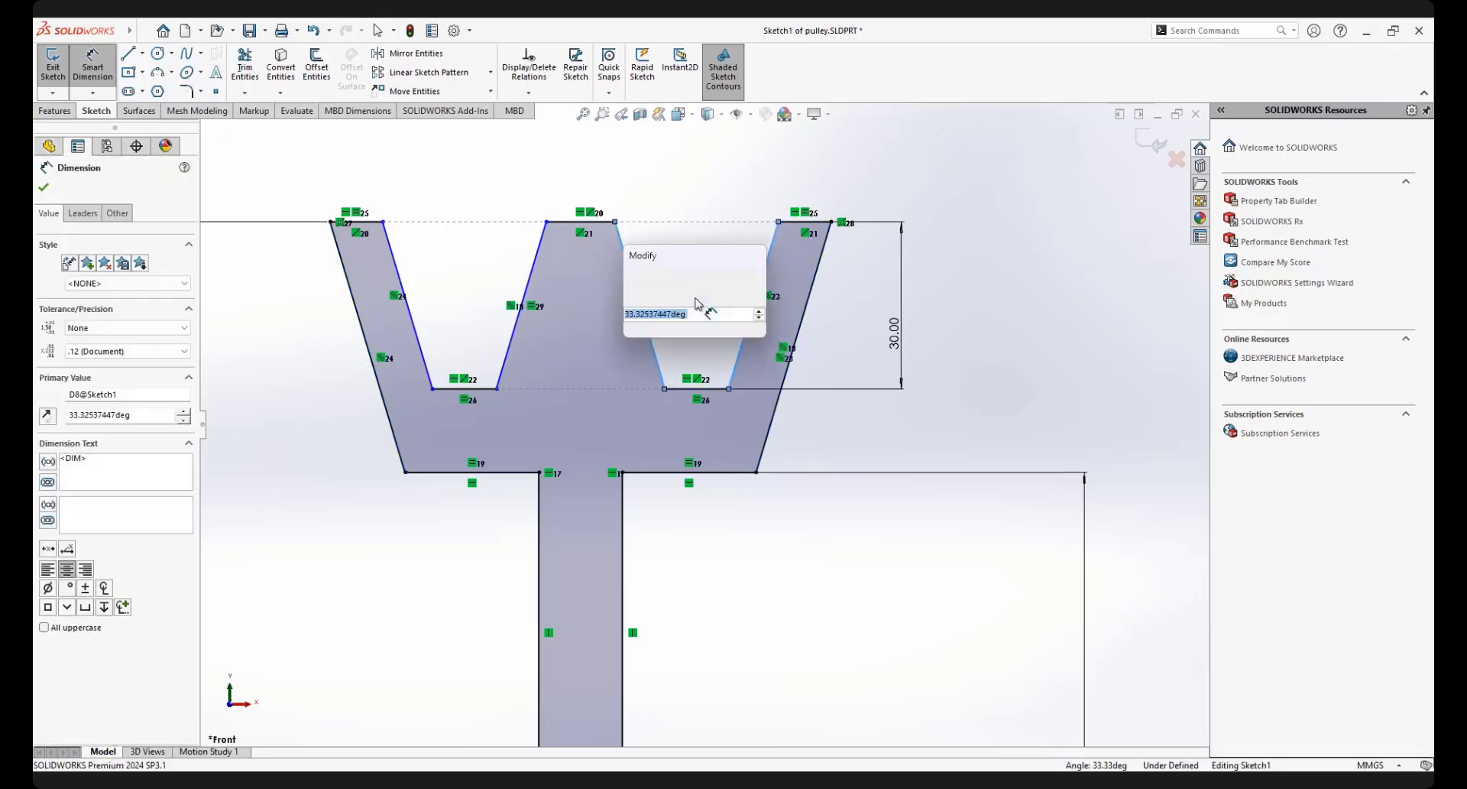
pyautogui.write('40')
pyautogui.press('Escape')
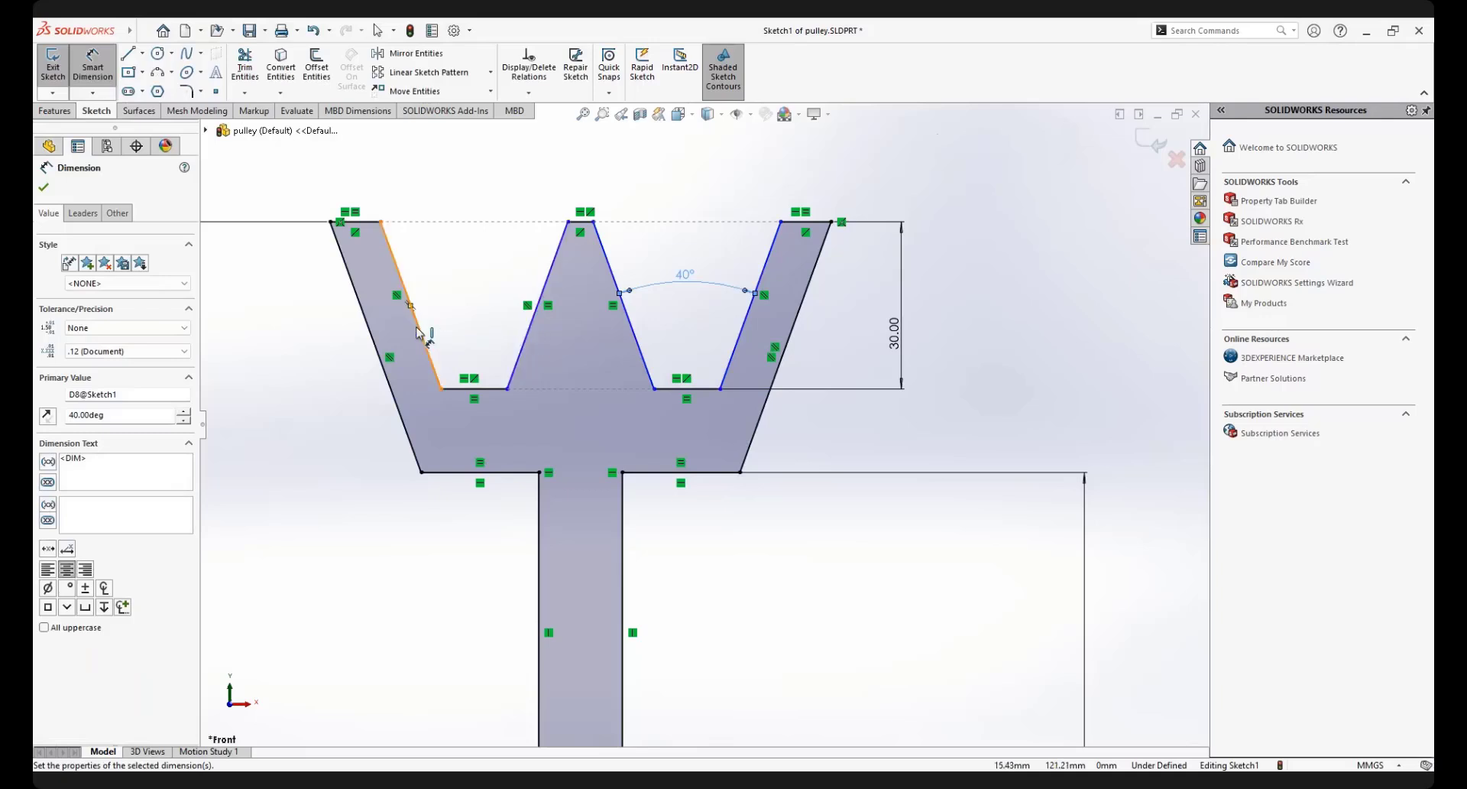
# Try to add an angle dimension between the two sloping sides of the left groove
pyautogui.click(532, 328)
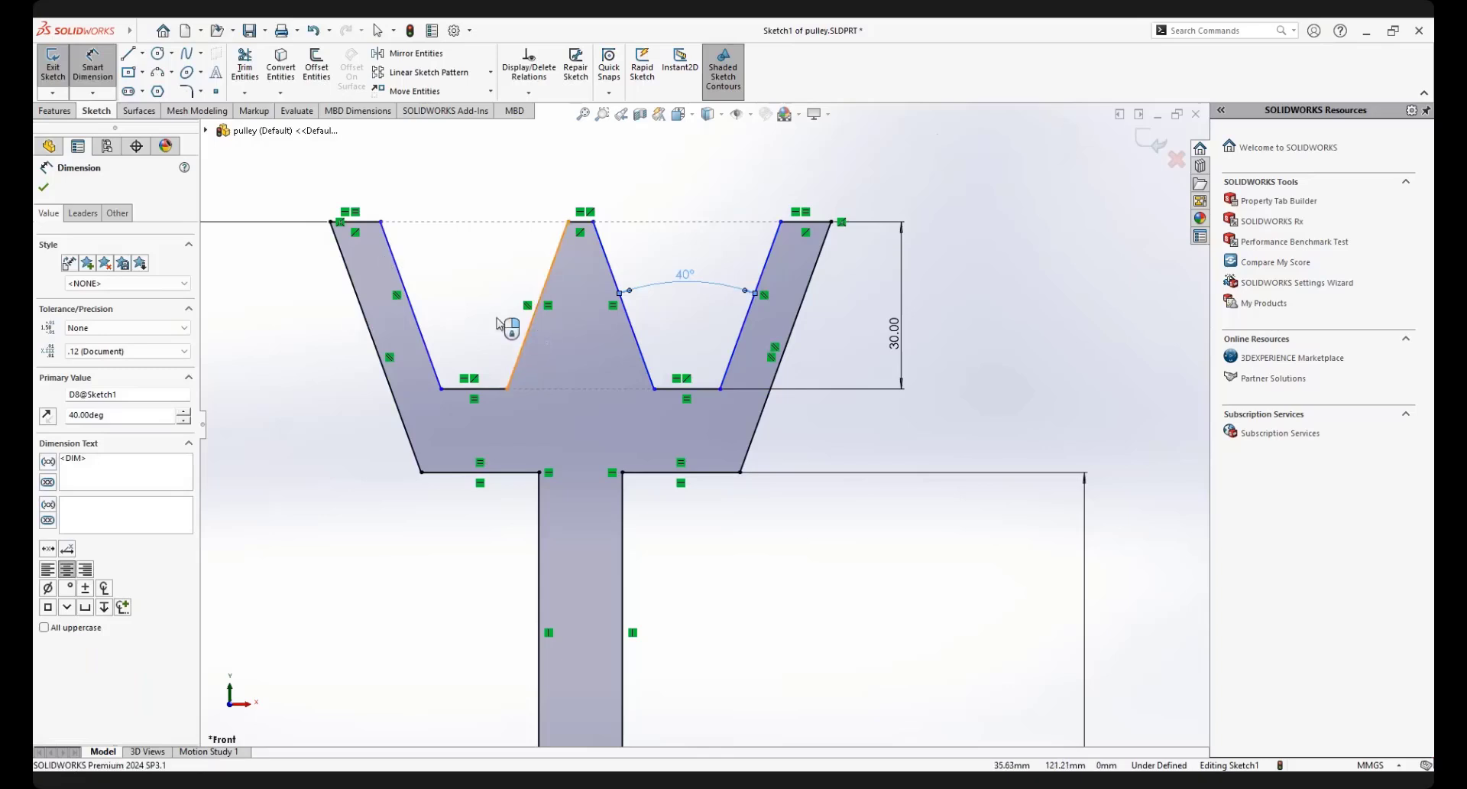
pyautogui.click(422, 336)
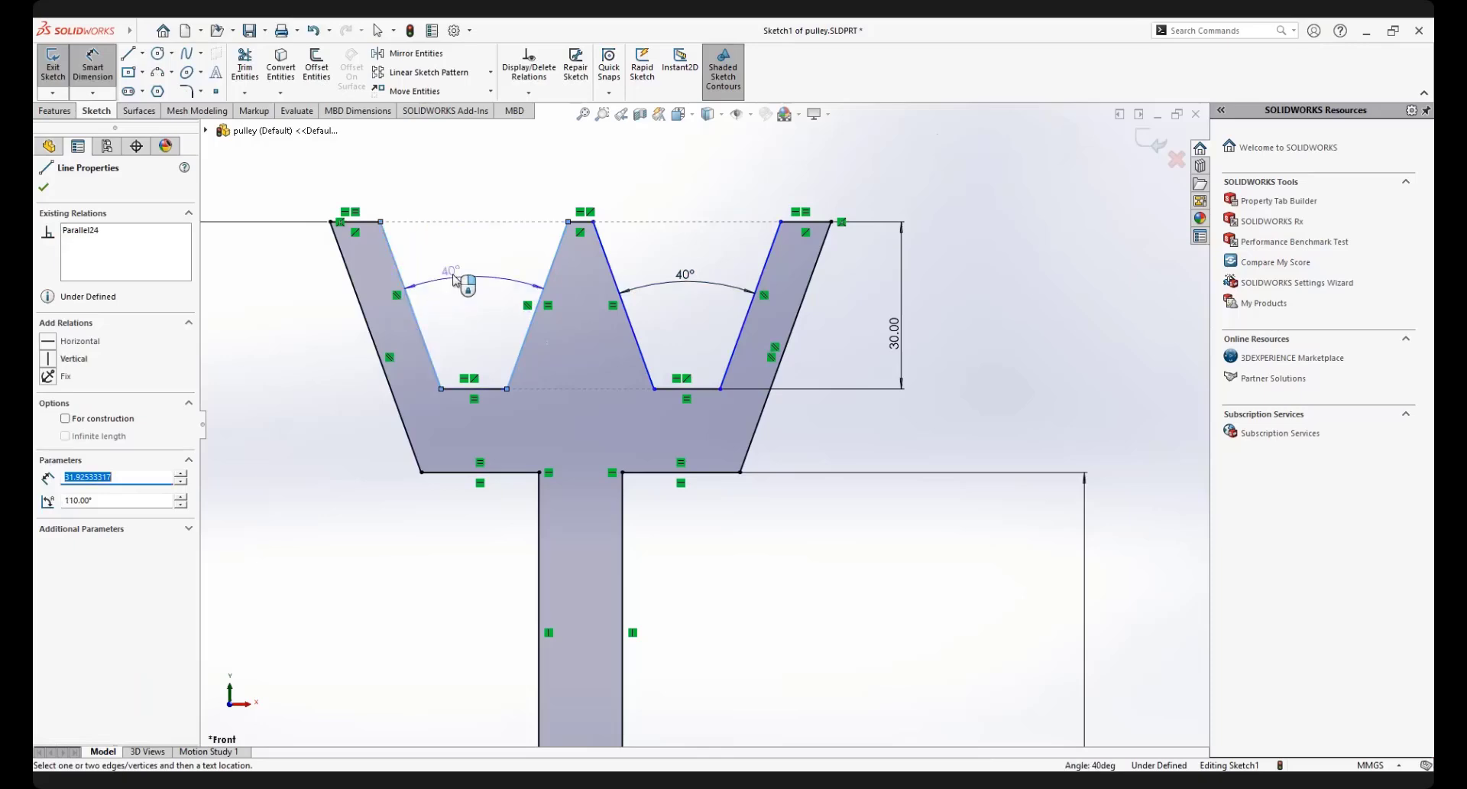
pyautogui.click(456, 280)
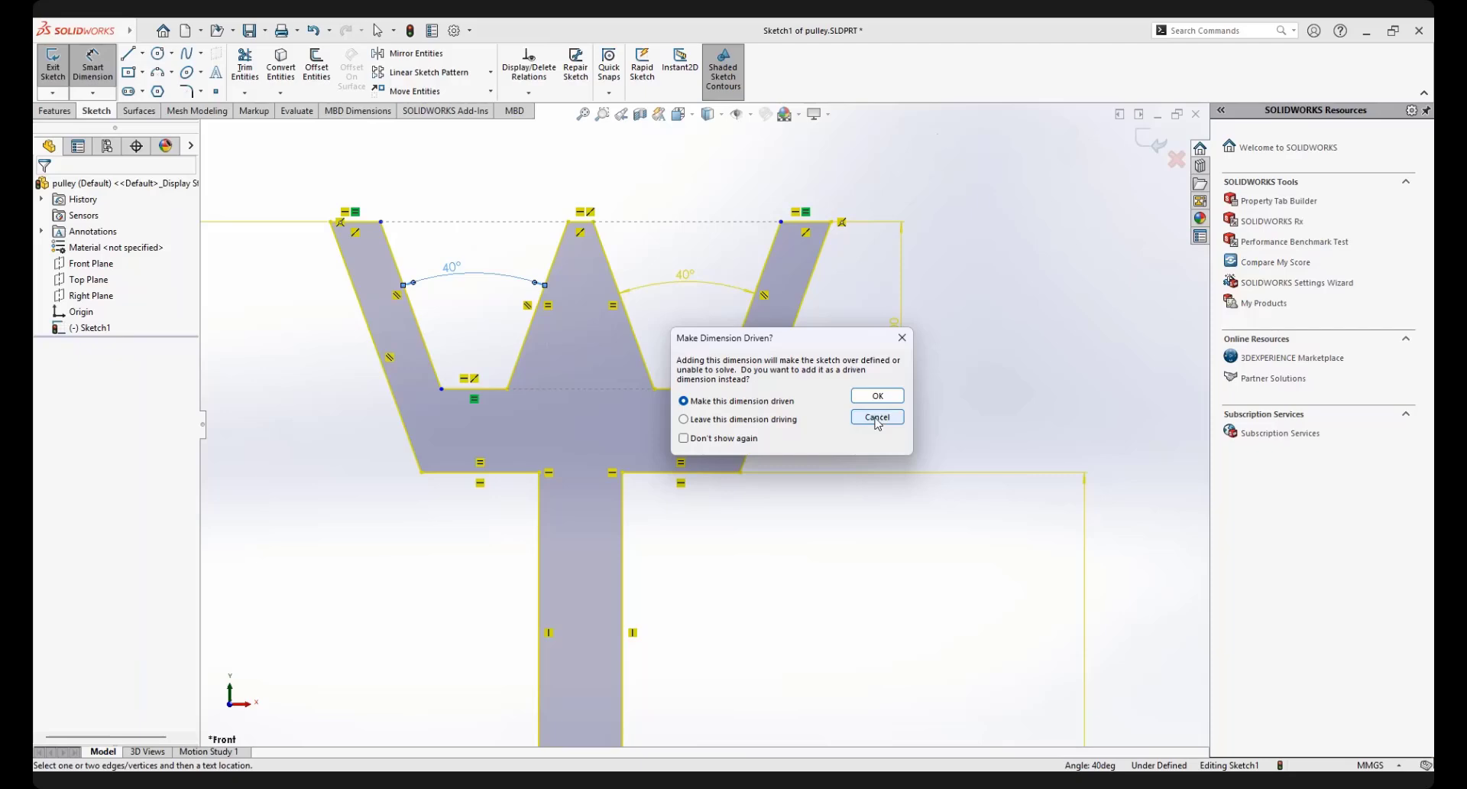
pyautogui.click(877, 417)
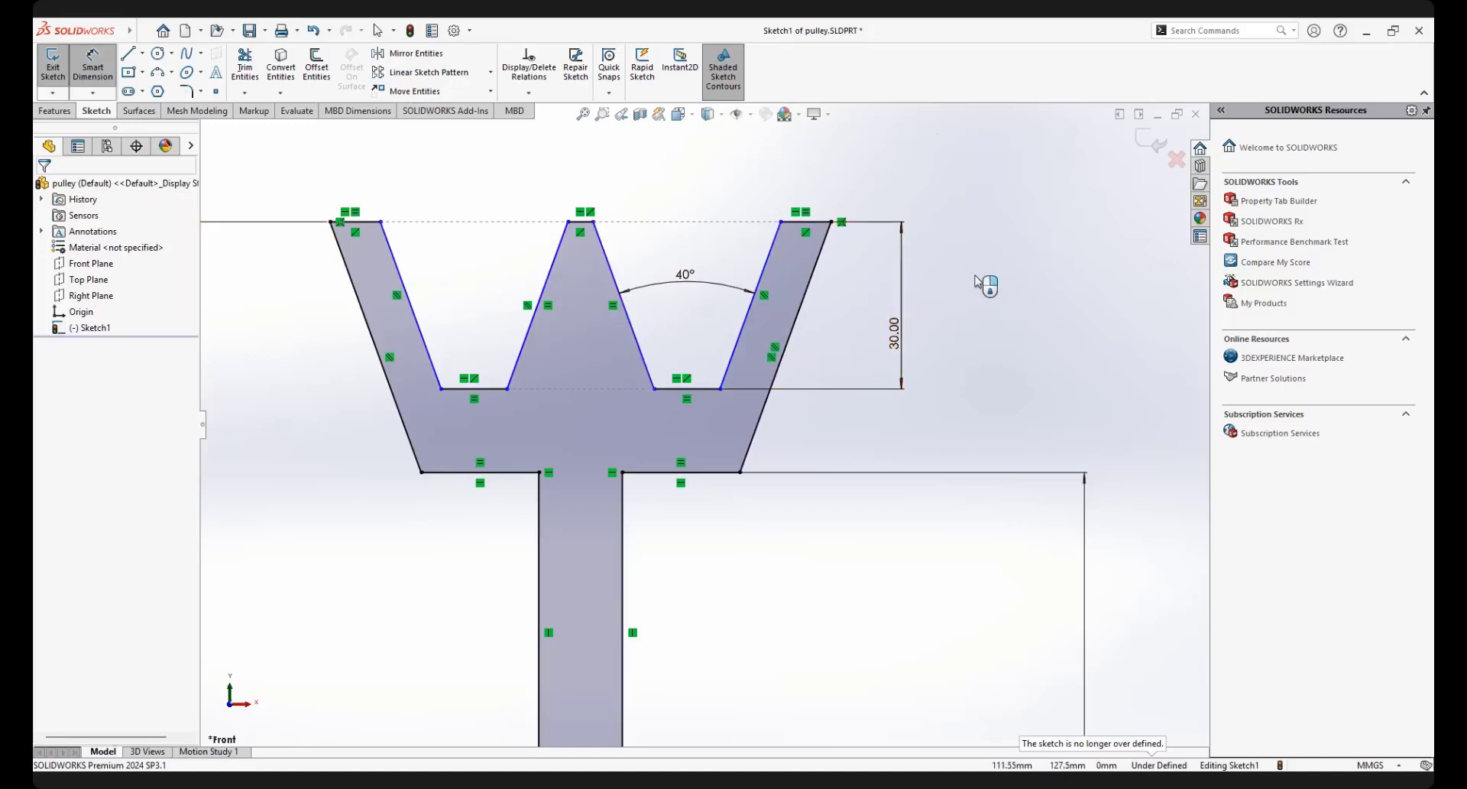
# Pull the right outer wall's inner top corner outward so its top edge is about 7.8 mm long
pyautogui.rightClick(1009, 242)
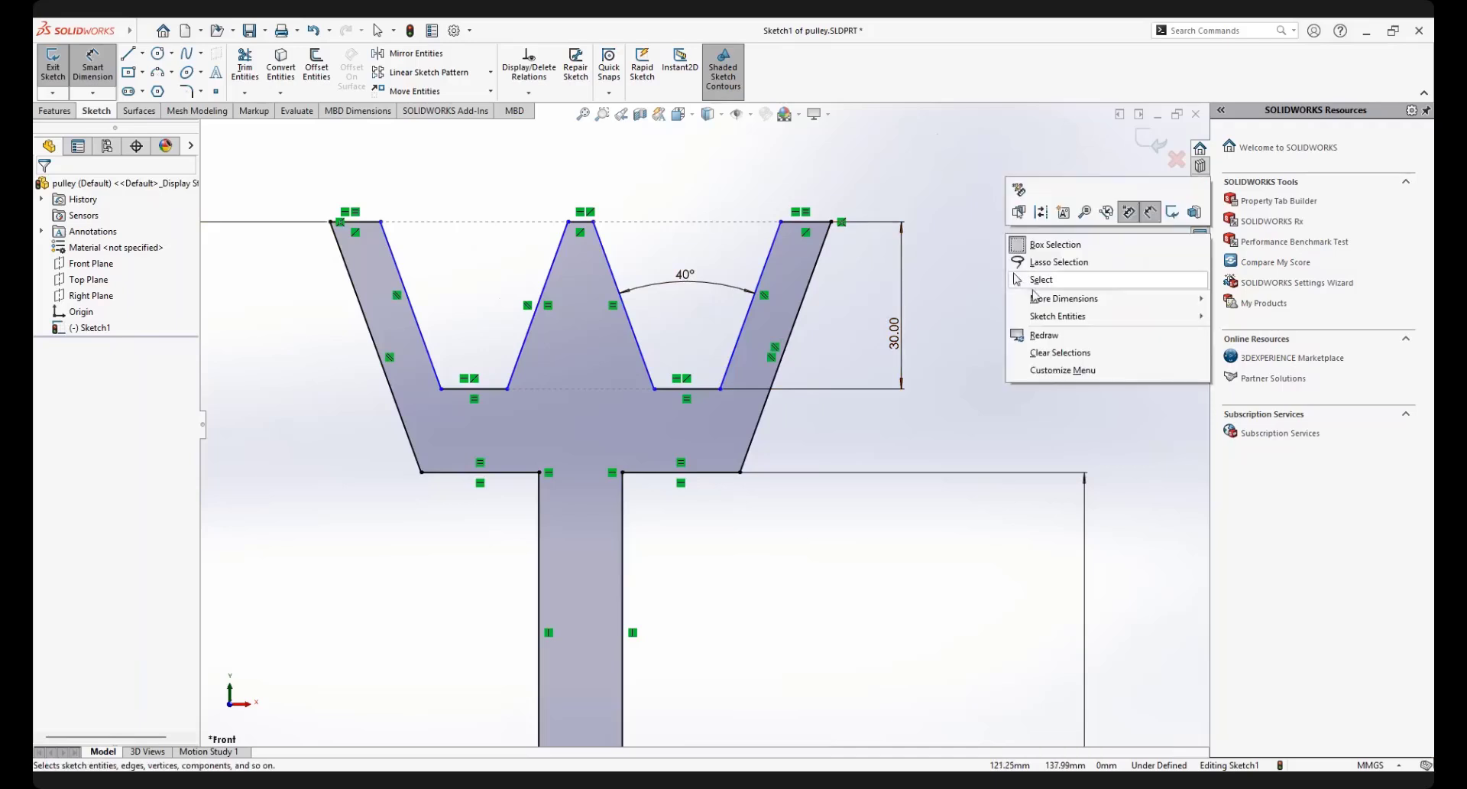
pyautogui.click(1038, 281)
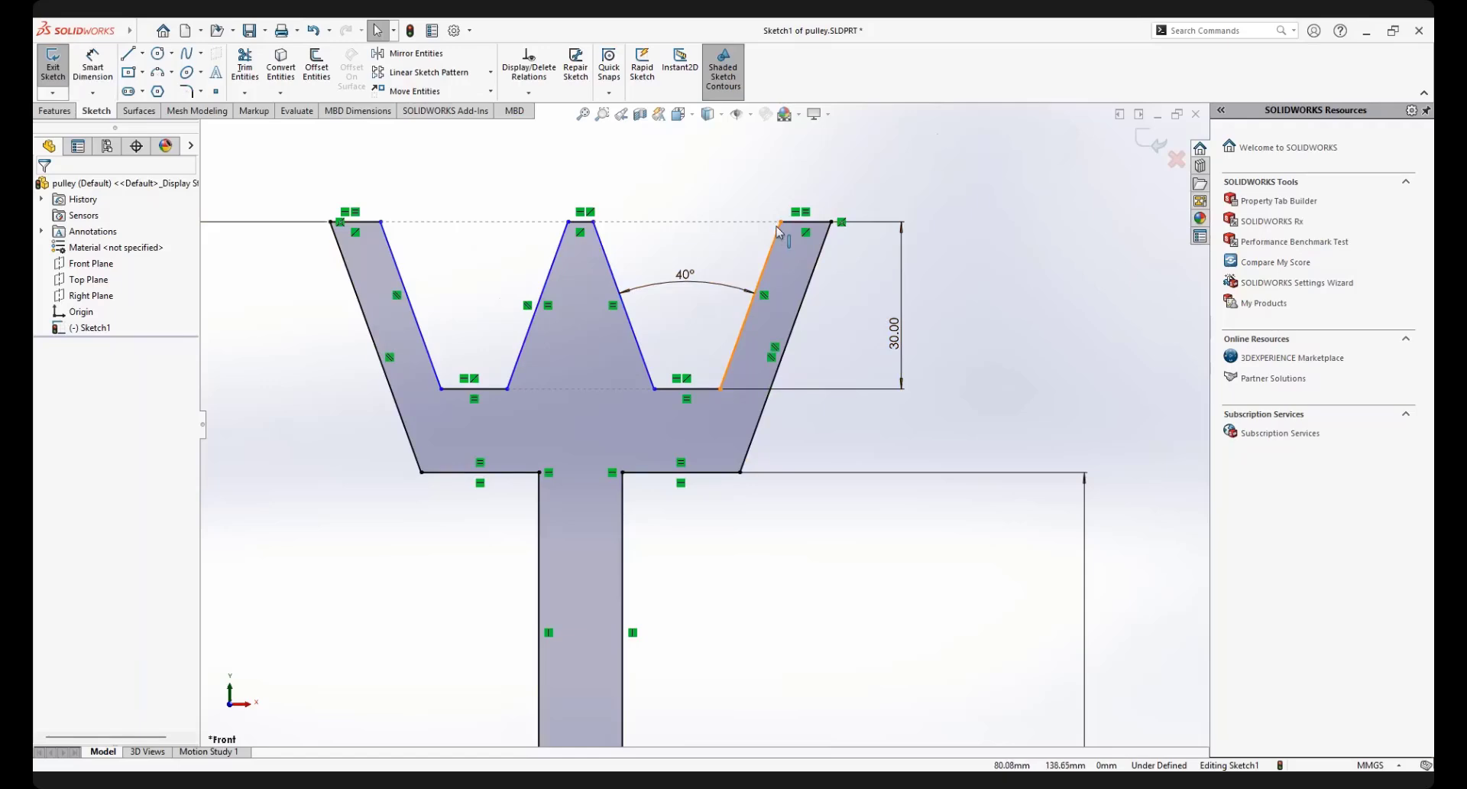
pyautogui.moveTo(781, 224); pyautogui.dragTo(791, 242)
pyautogui.click(996, 278)
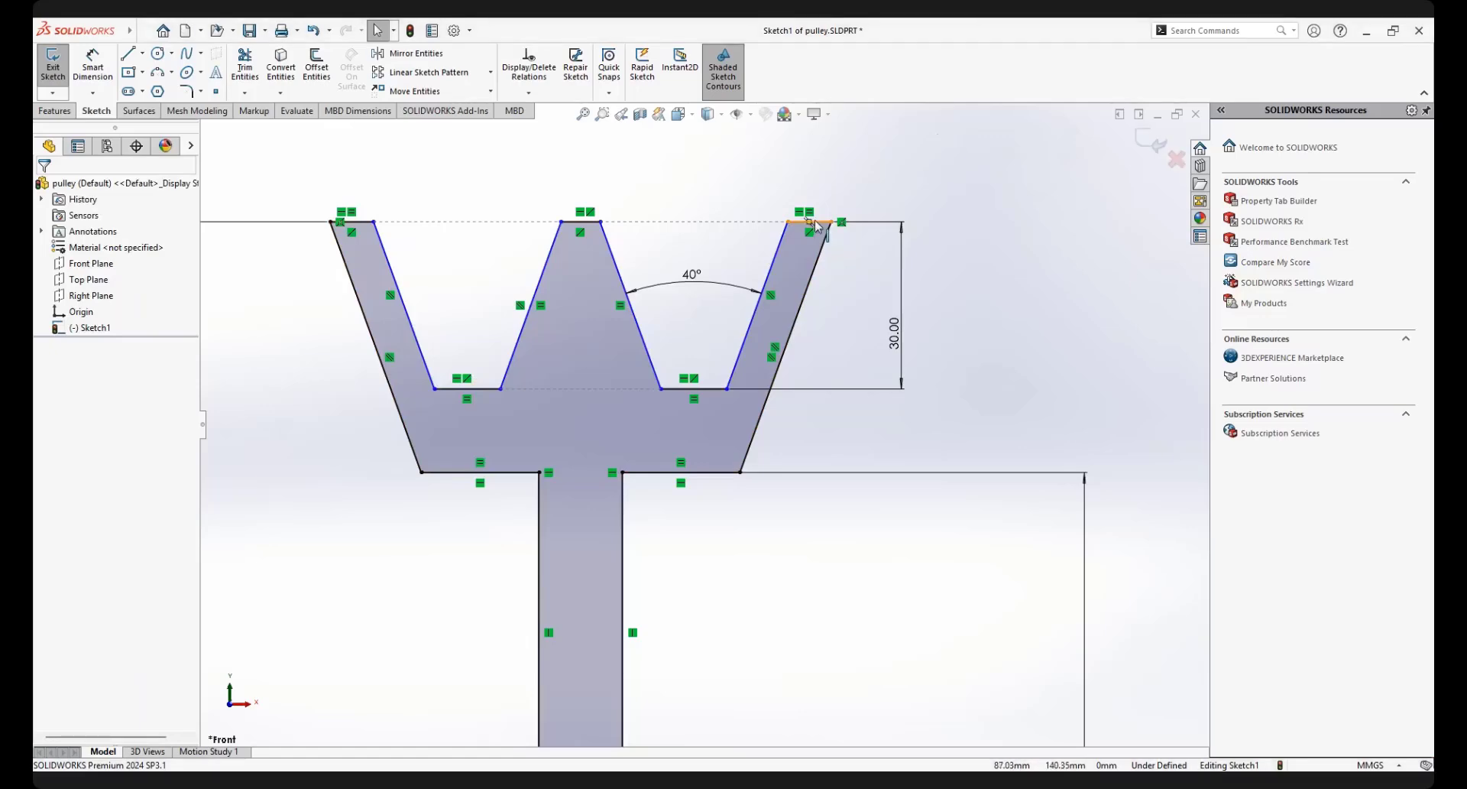
# Dimension the right outer wall's top edge as 10 mm long
pyautogui.rightClick(977, 203)
pyautogui.click(1124, 176)
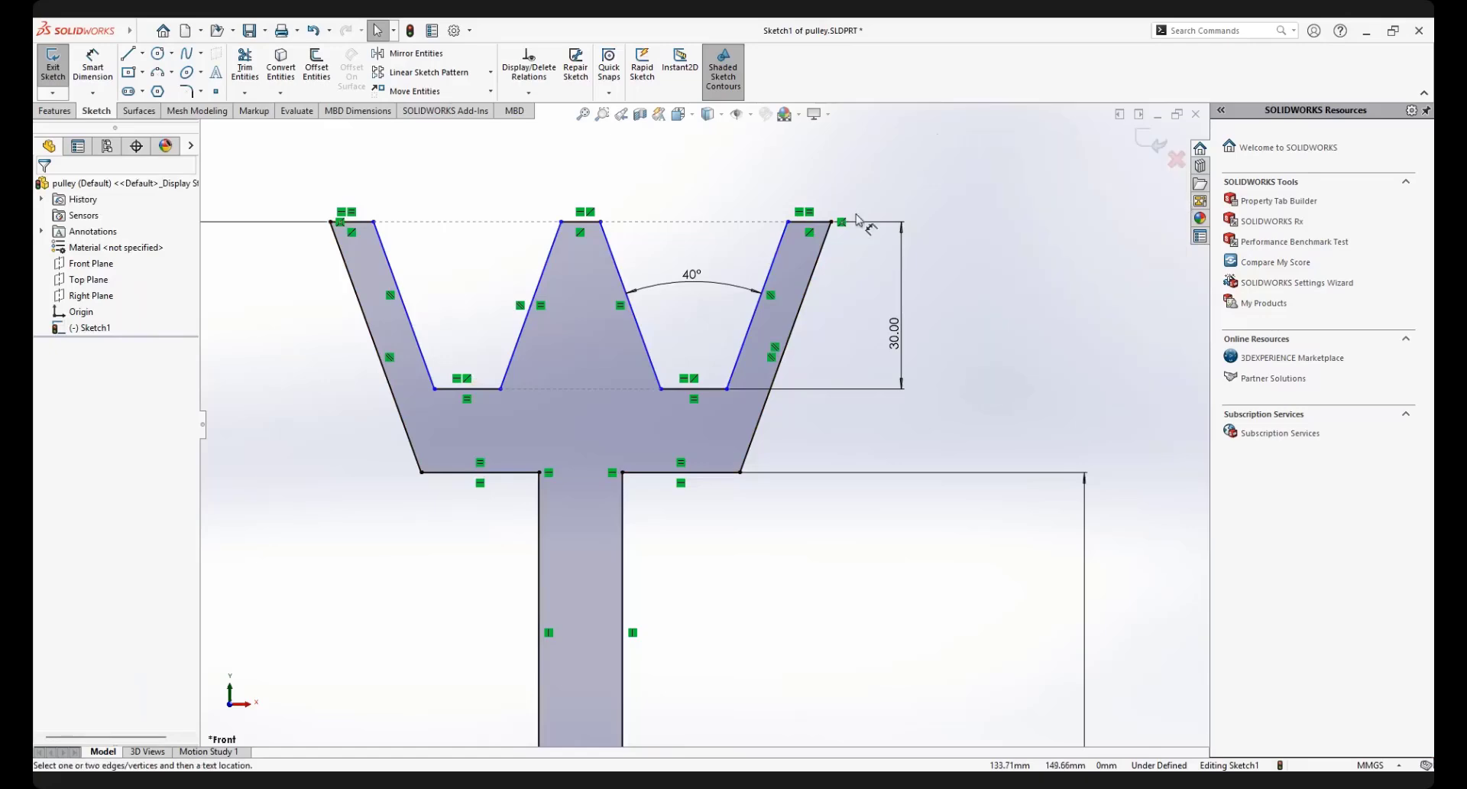
pyautogui.click(810, 222)
pyautogui.click(824, 168)
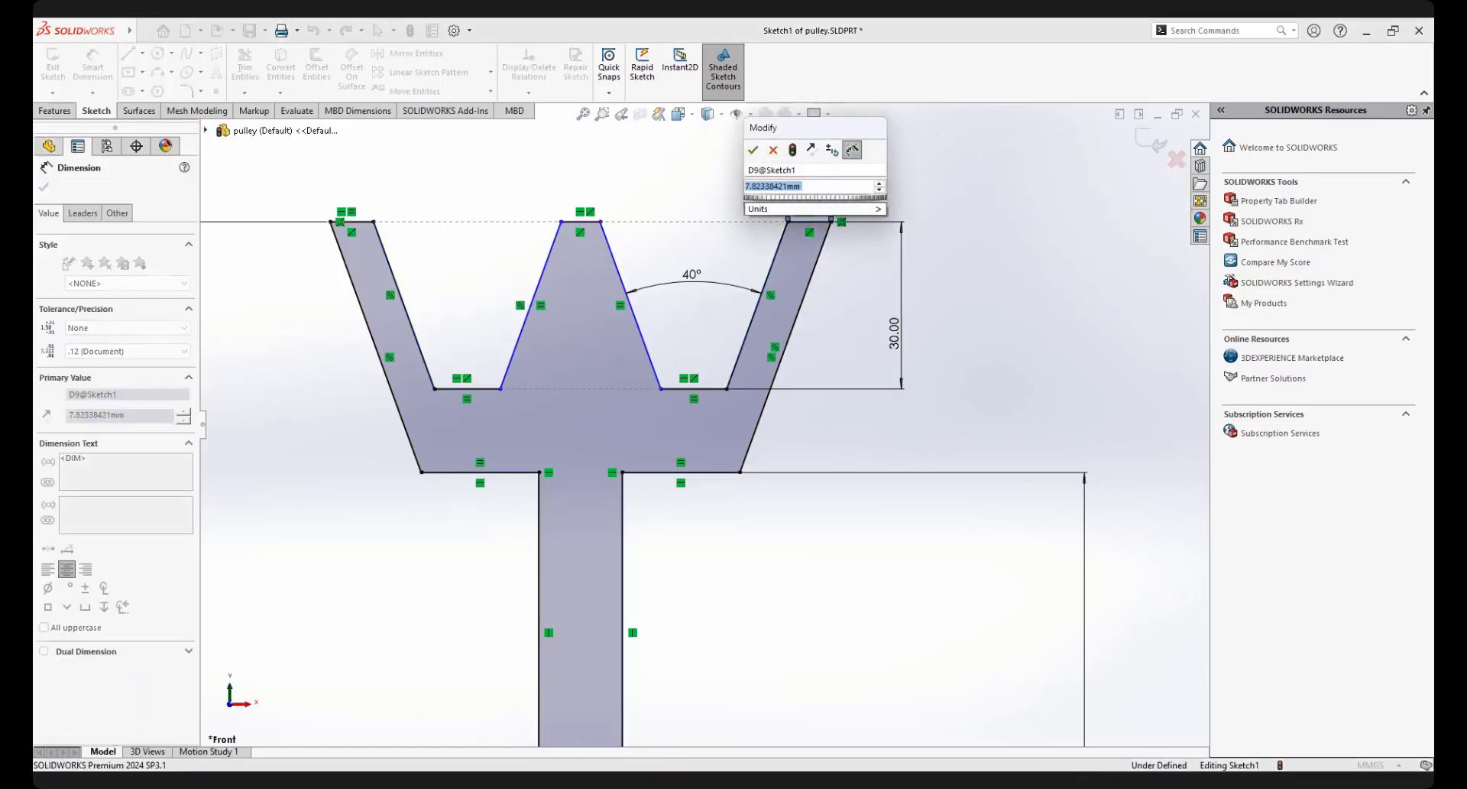
pyautogui.write('10')
pyautogui.press('Return')
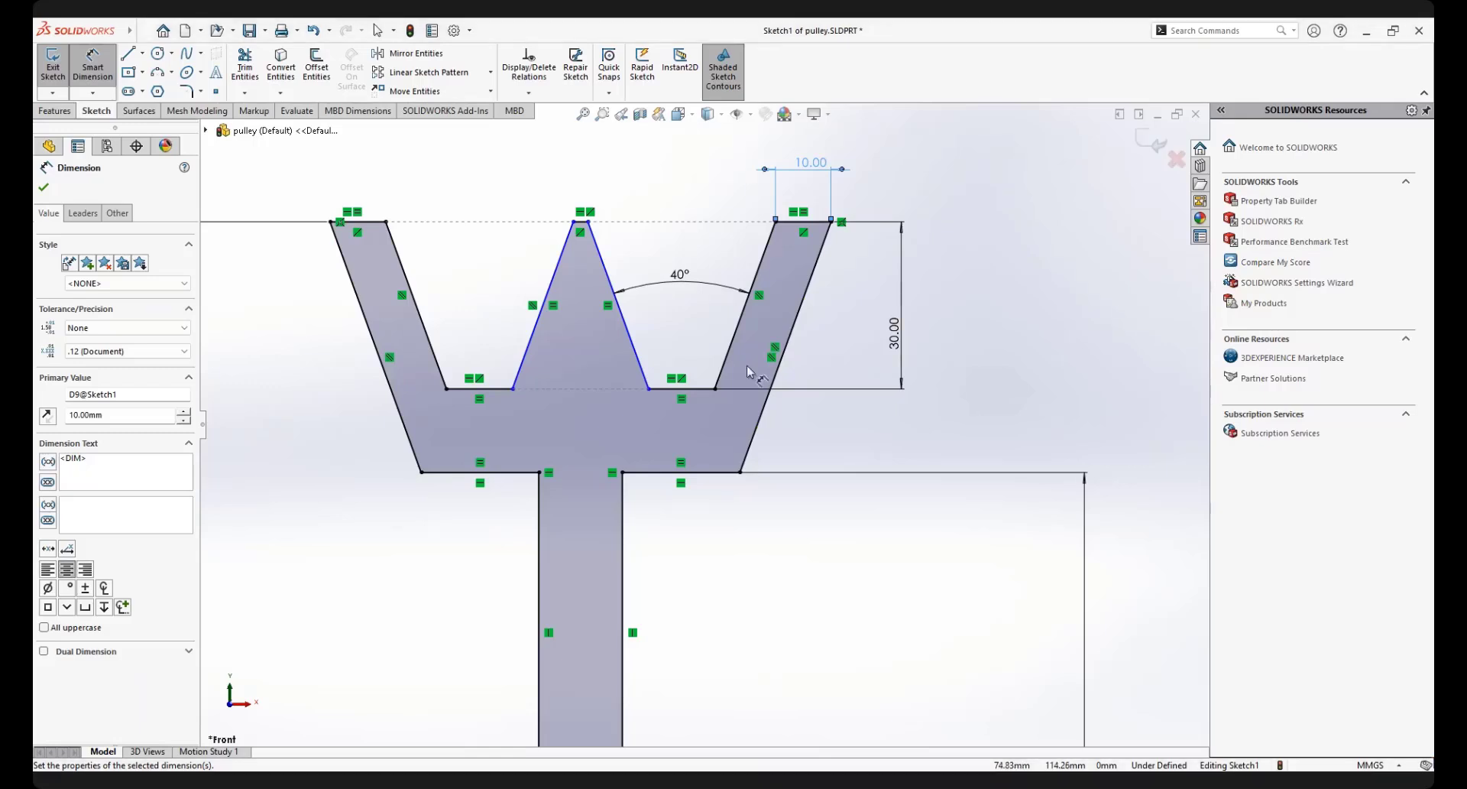
pyautogui.rightClick(949, 261)
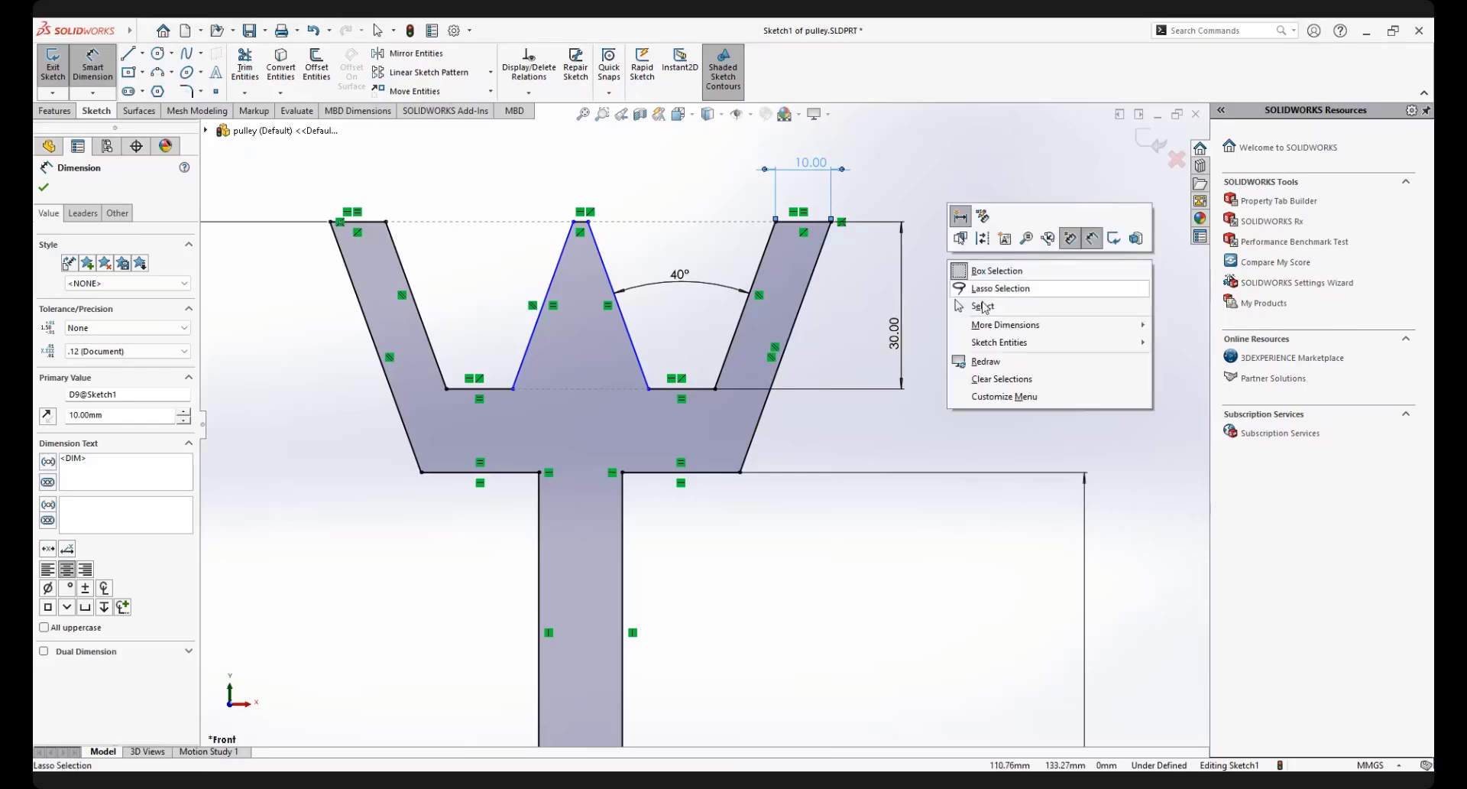
pyautogui.click(983, 303)
# Pull the center rib's right top corner outward to about 29.8 mm from the right outer wall's inner top corner
pyautogui.scroll(-2, 684, 289)
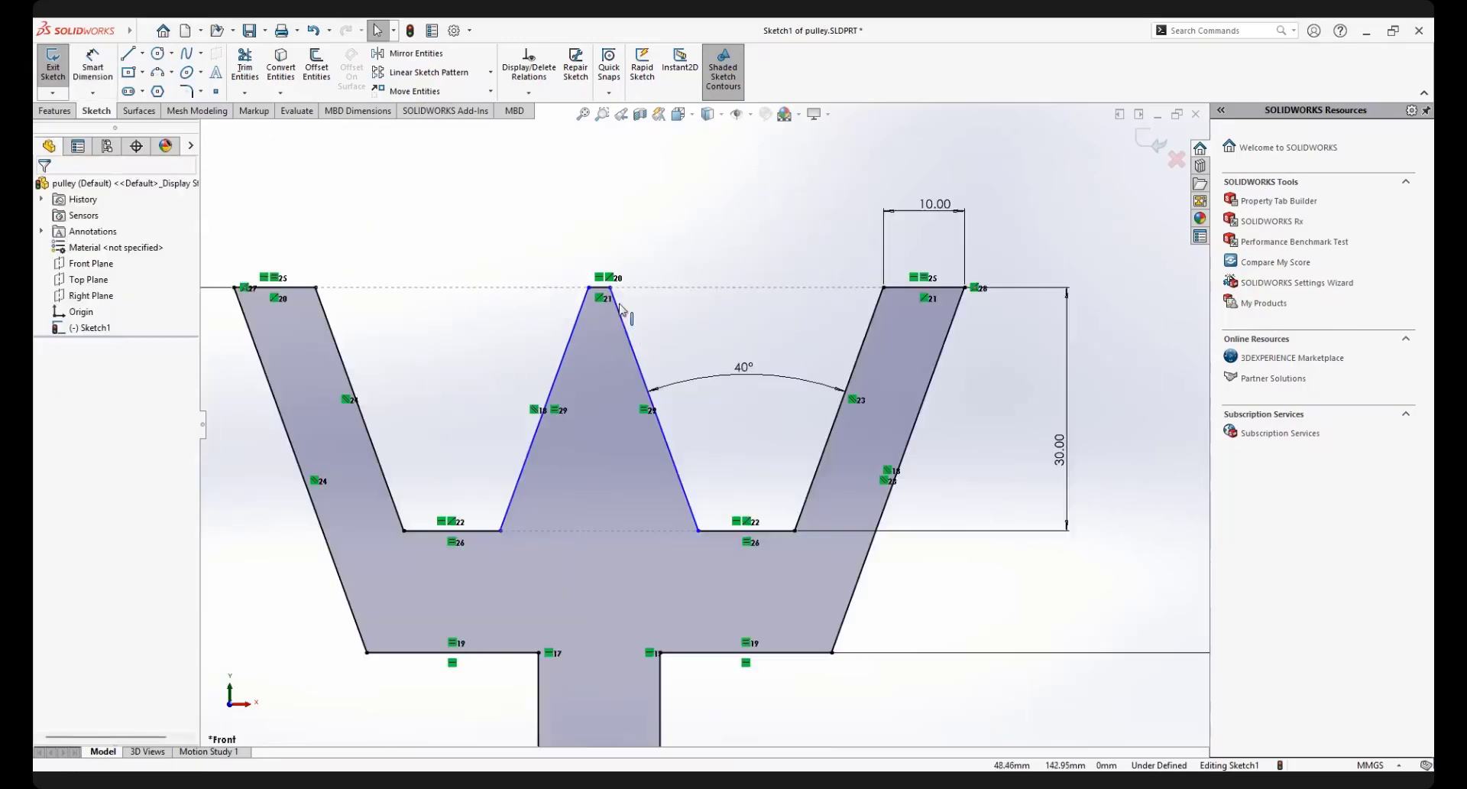
pyautogui.scroll(-1, 746, 350)
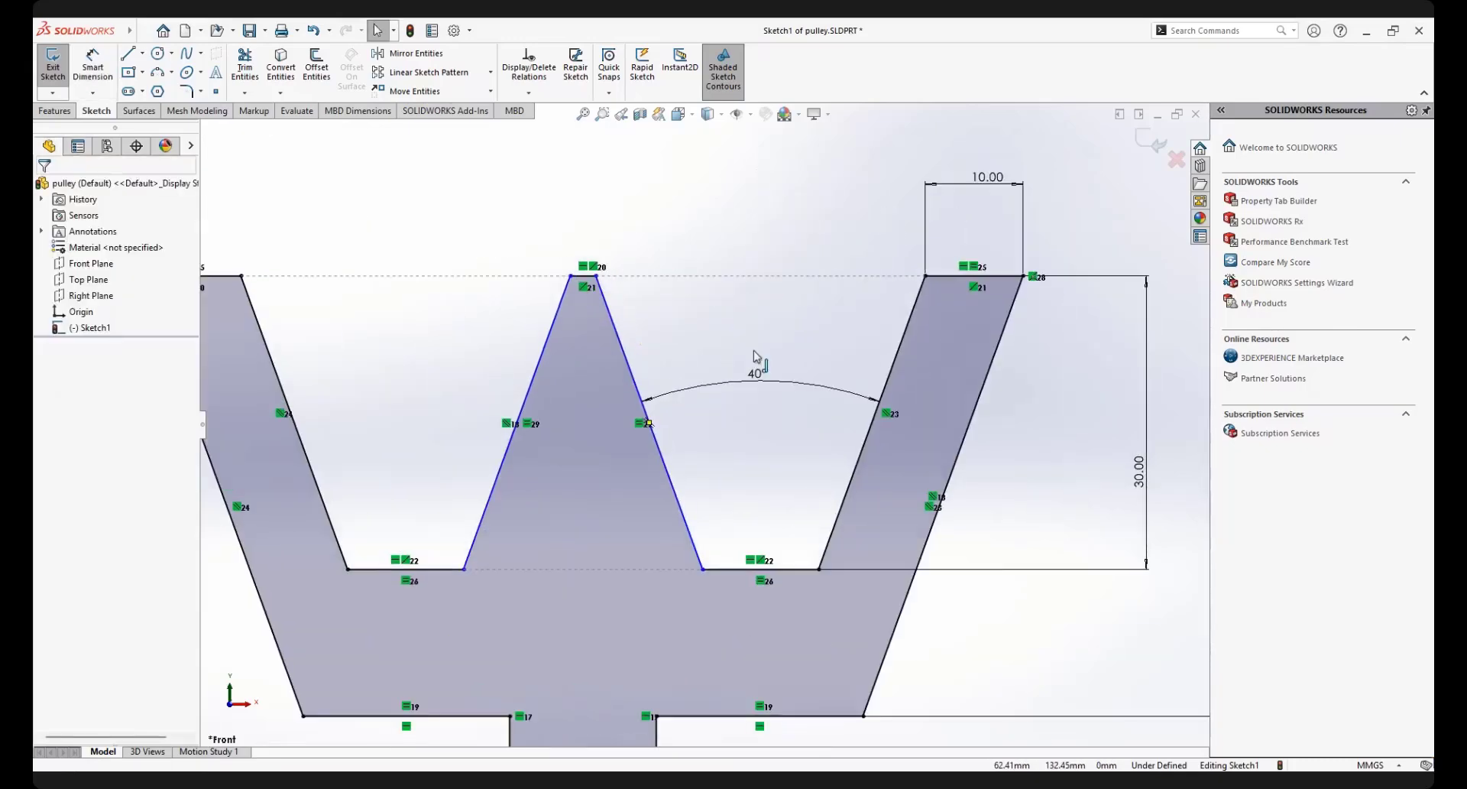
pyautogui.click(596, 275)
pyautogui.moveTo(596, 275); pyautogui.dragTo(635, 300)
pyautogui.click(726, 394)
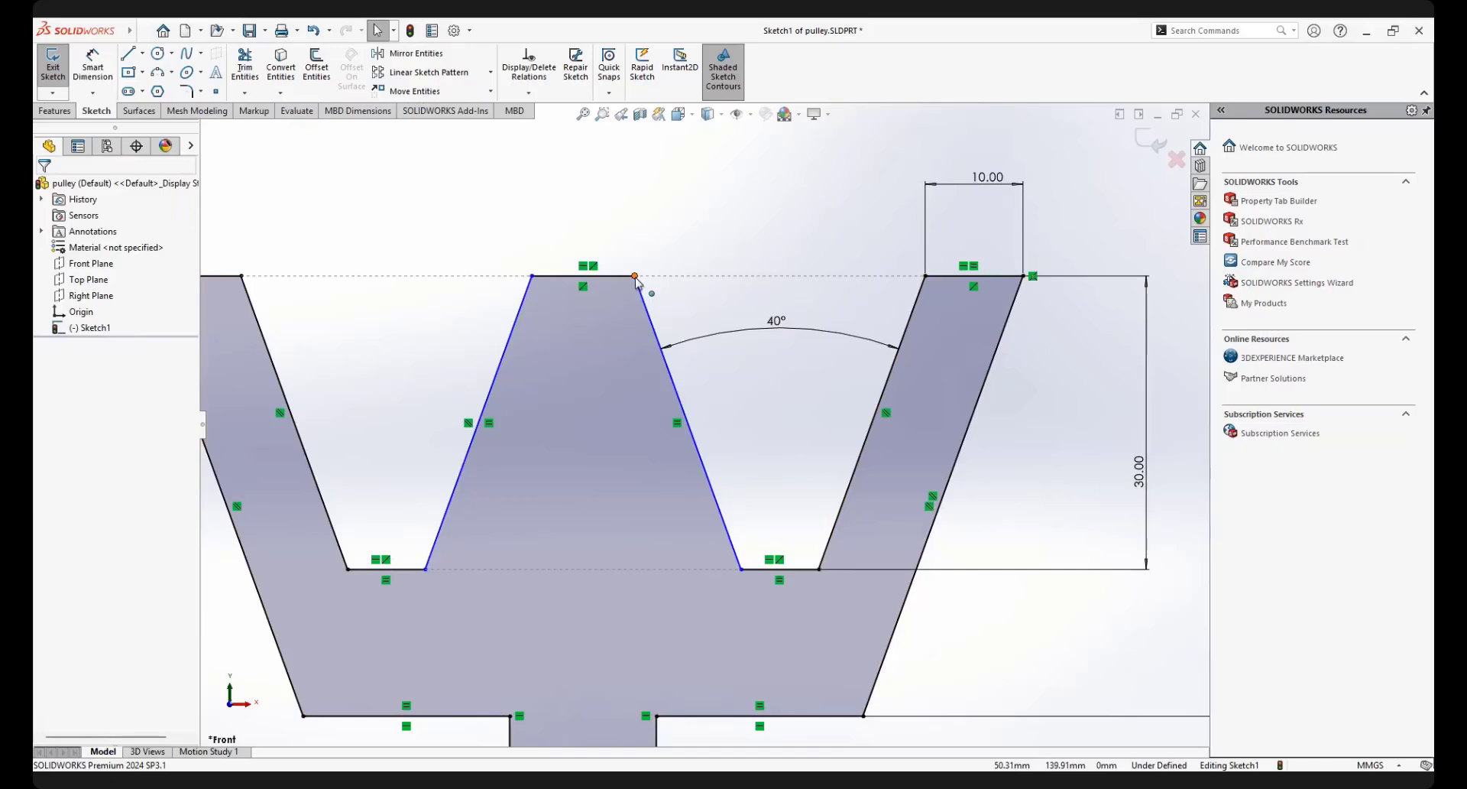
# Dimension the right groove's top opening, from the center rib's corner to the outer wall's inner corner, as 30 mm wide
pyautogui.click(93, 63)
pyautogui.click(926, 276)
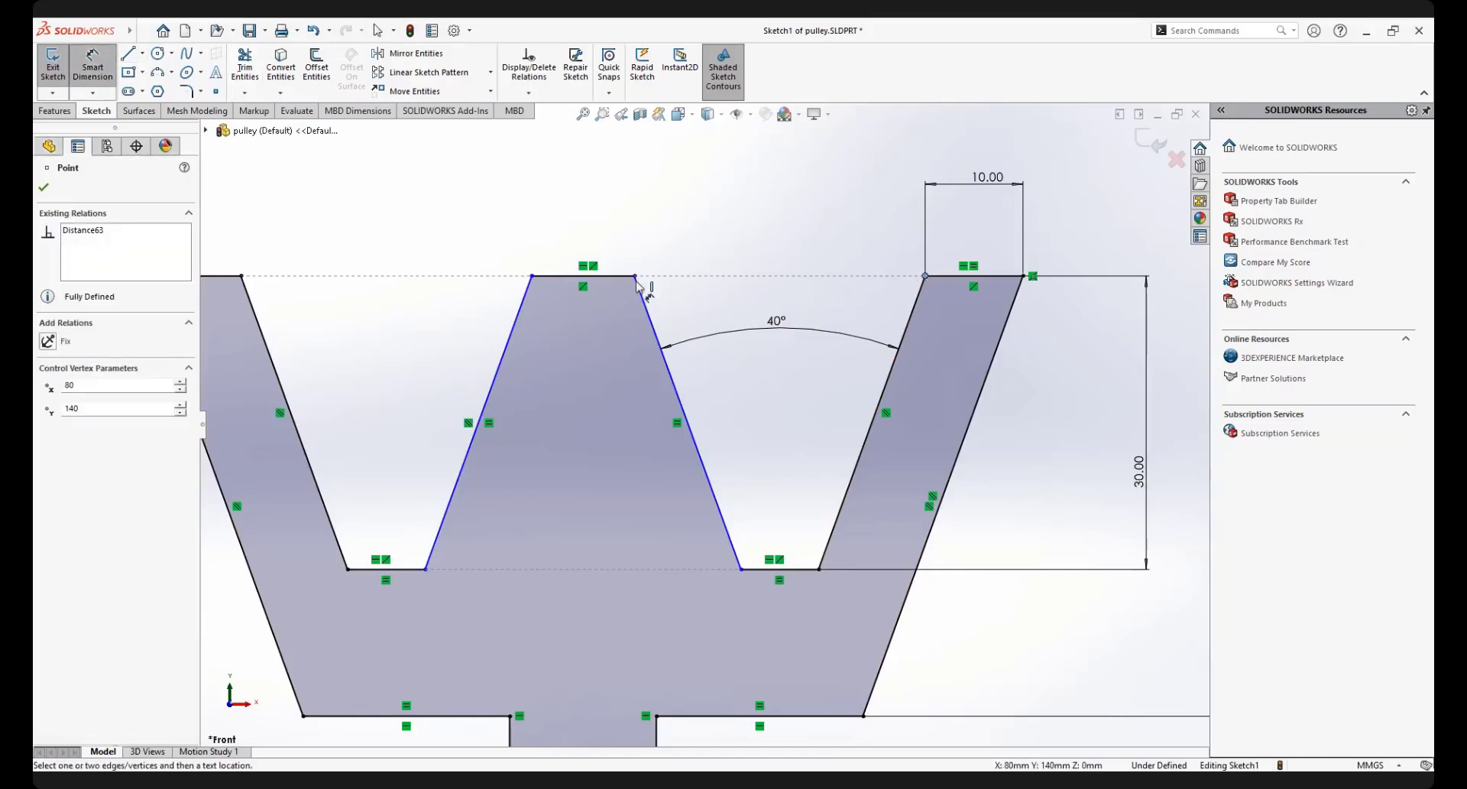
pyautogui.click(635, 275)
pyautogui.click(755, 207)
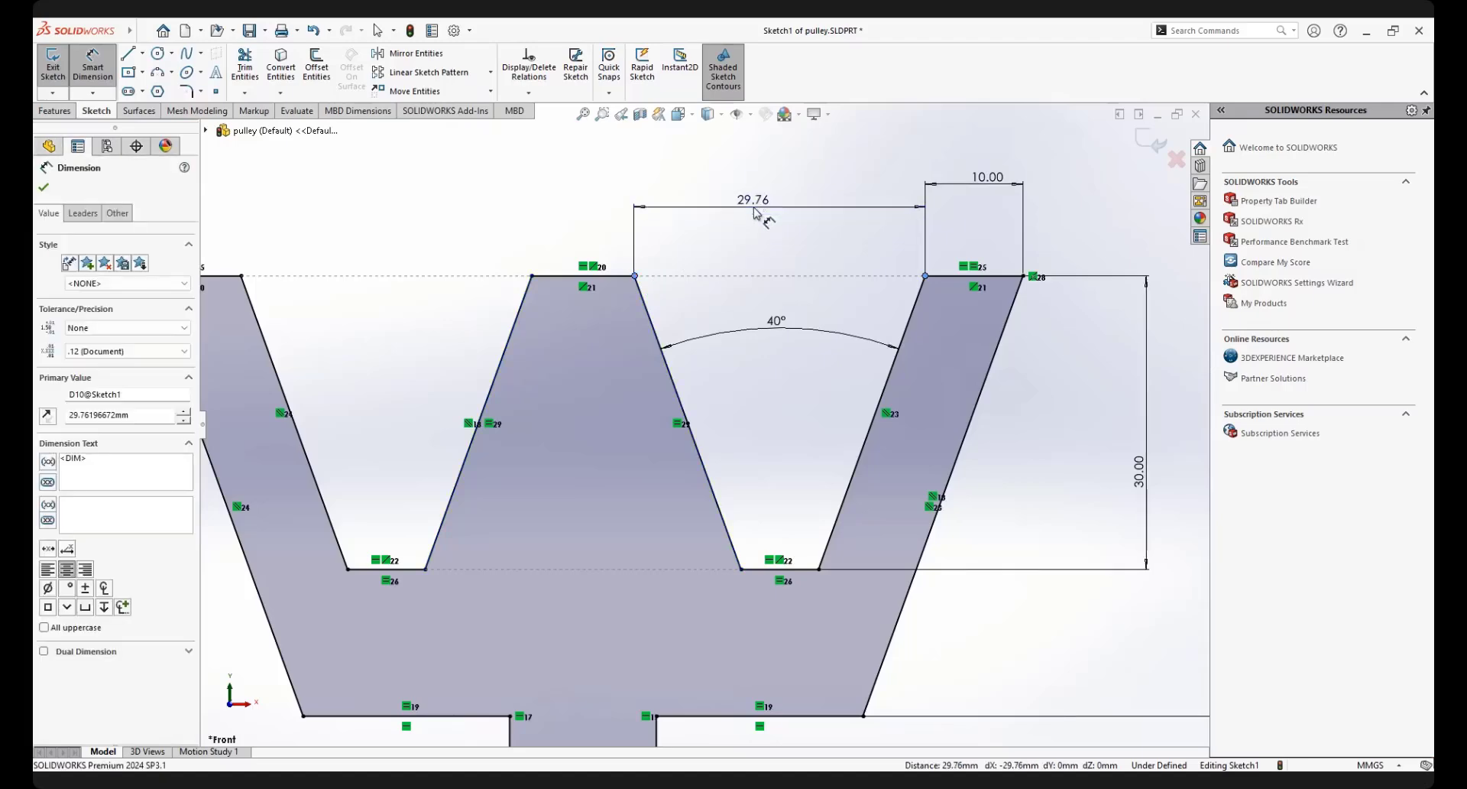
pyautogui.write('30')
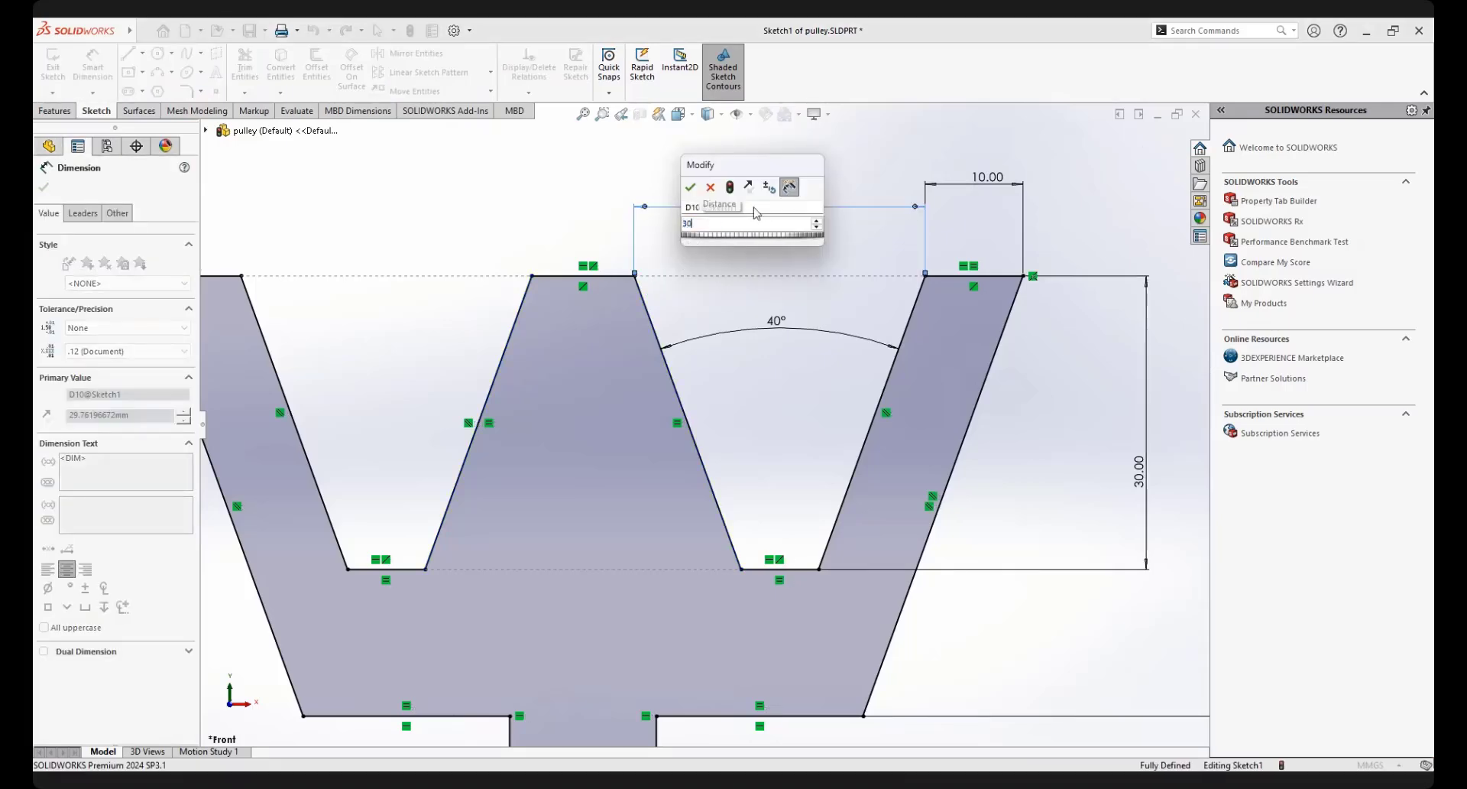
pyautogui.press('Escape')
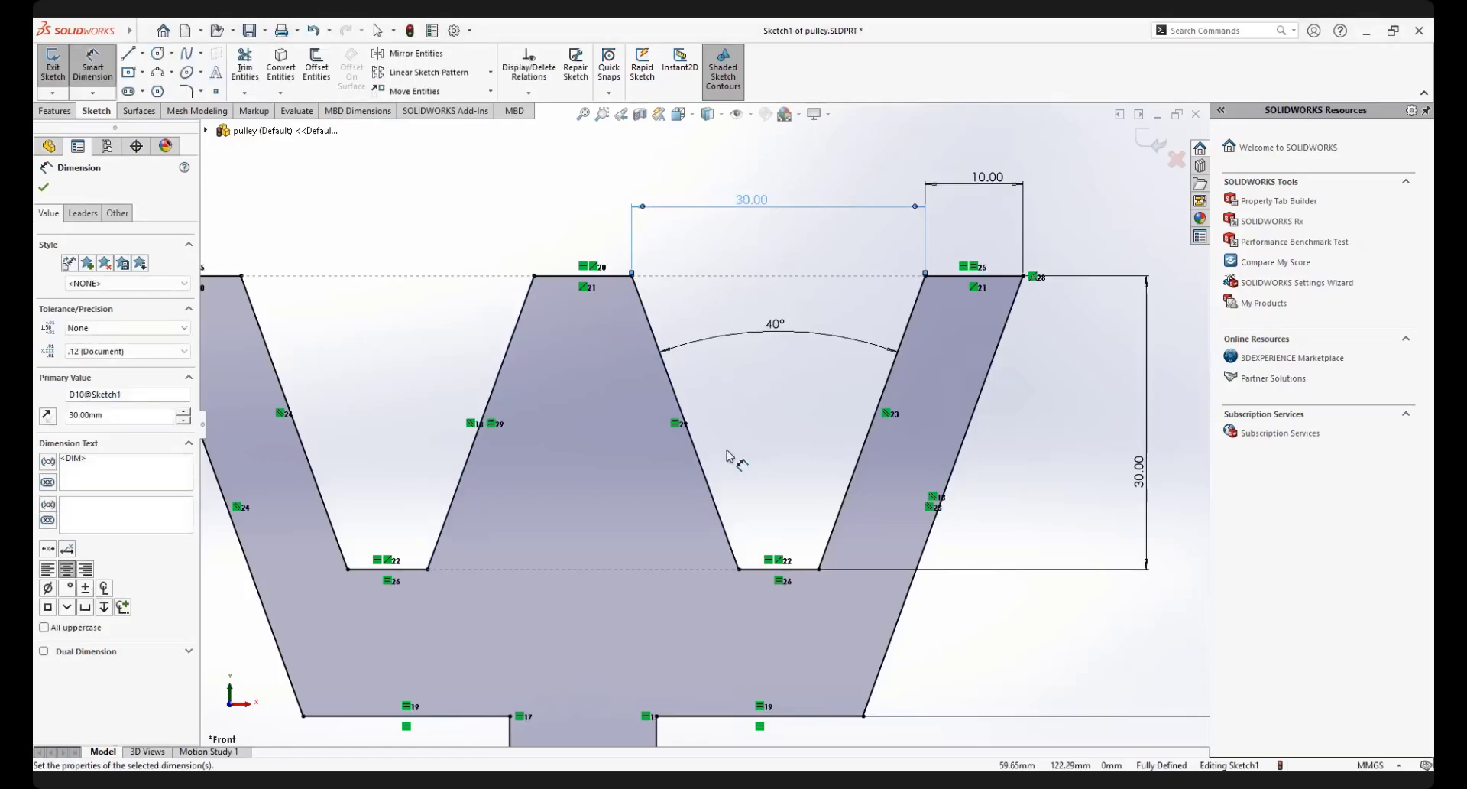
# End dimensioning of the pulley cross-section sketch and save the part
pyautogui.scroll(3, 728, 456)
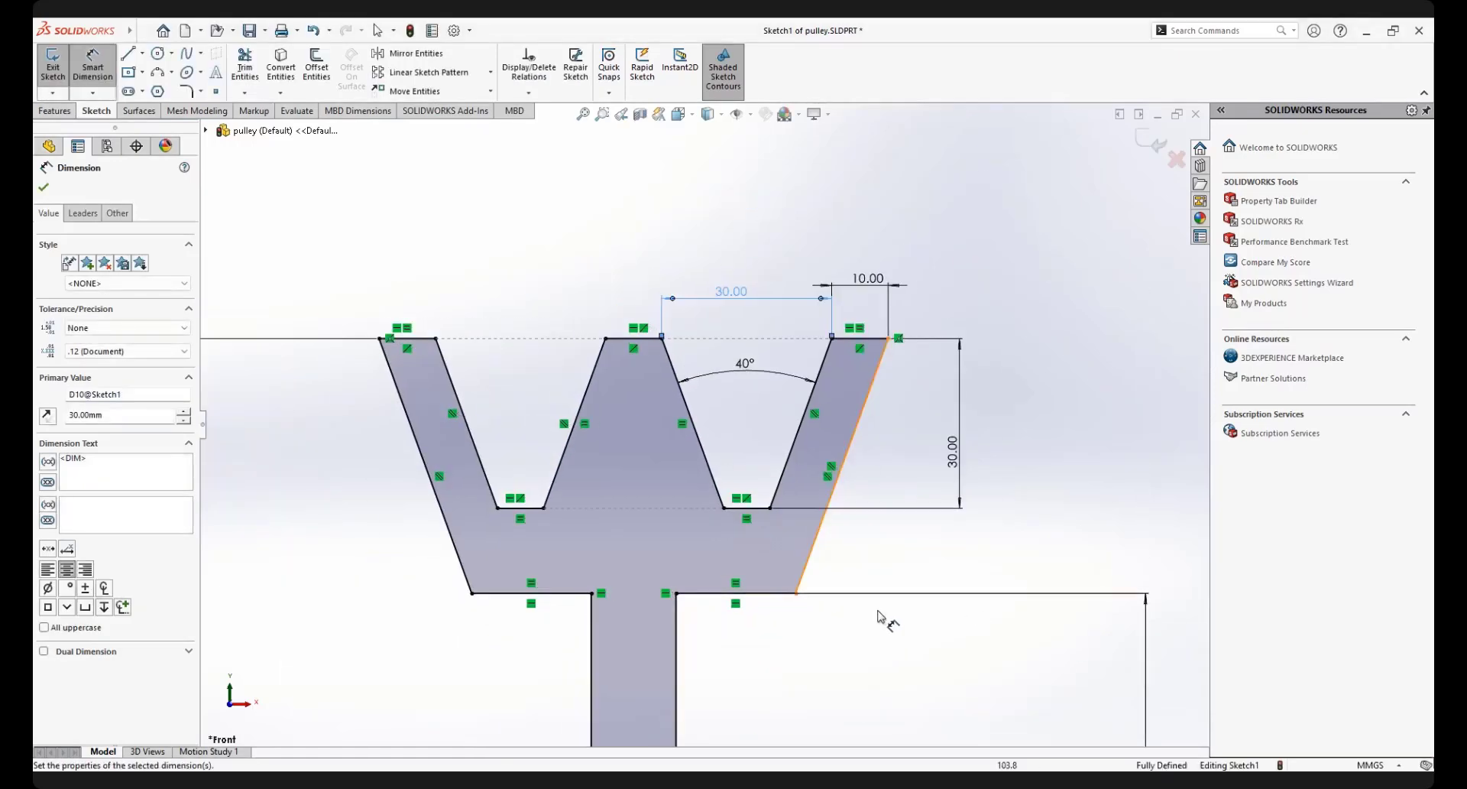
pyautogui.scroll(4, 863, 634)
pyautogui.scroll(2, 698, 622)
pyautogui.scroll(-2, 697, 613)
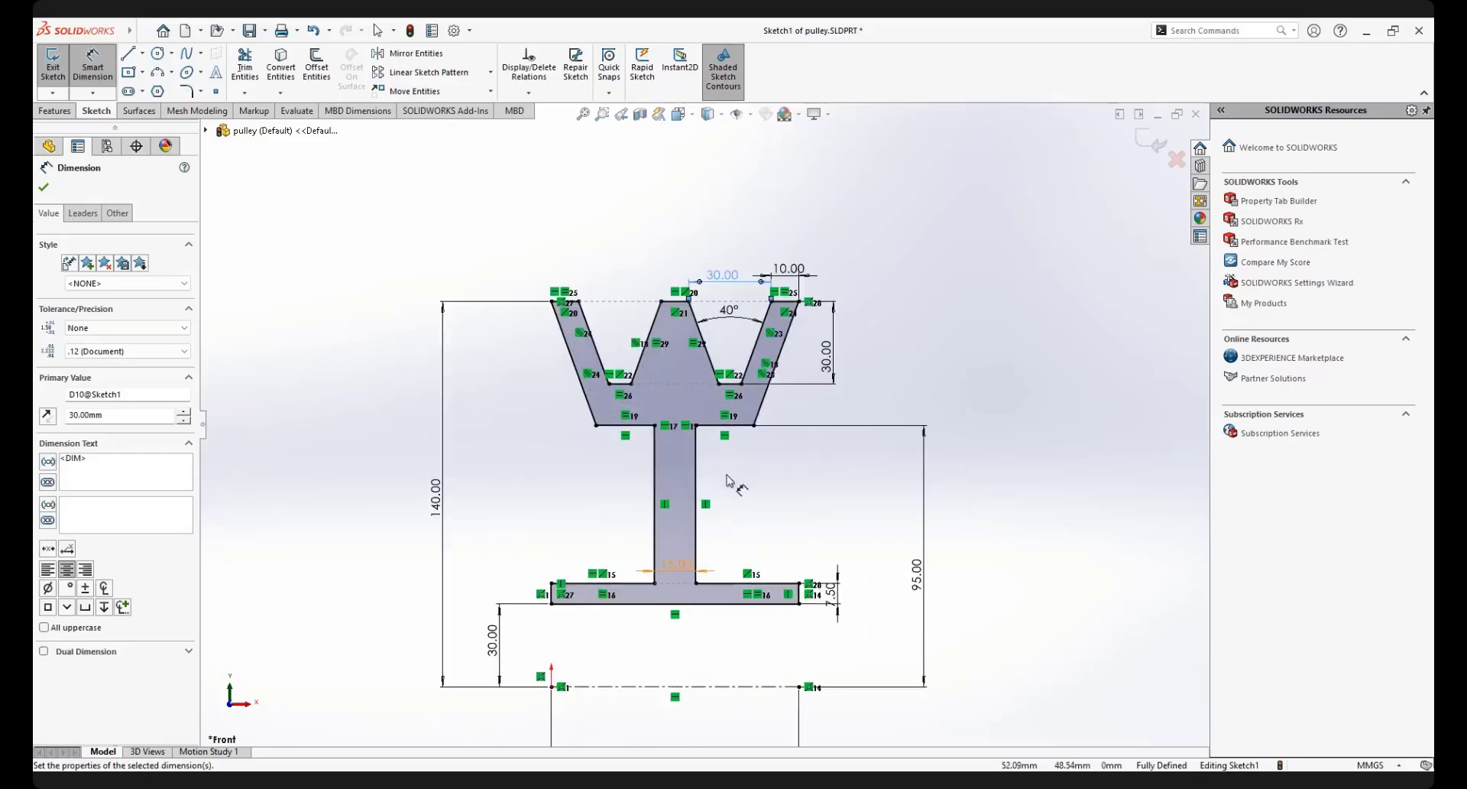
pyautogui.scroll(-2, 734, 478)
pyautogui.rightClick(915, 314)
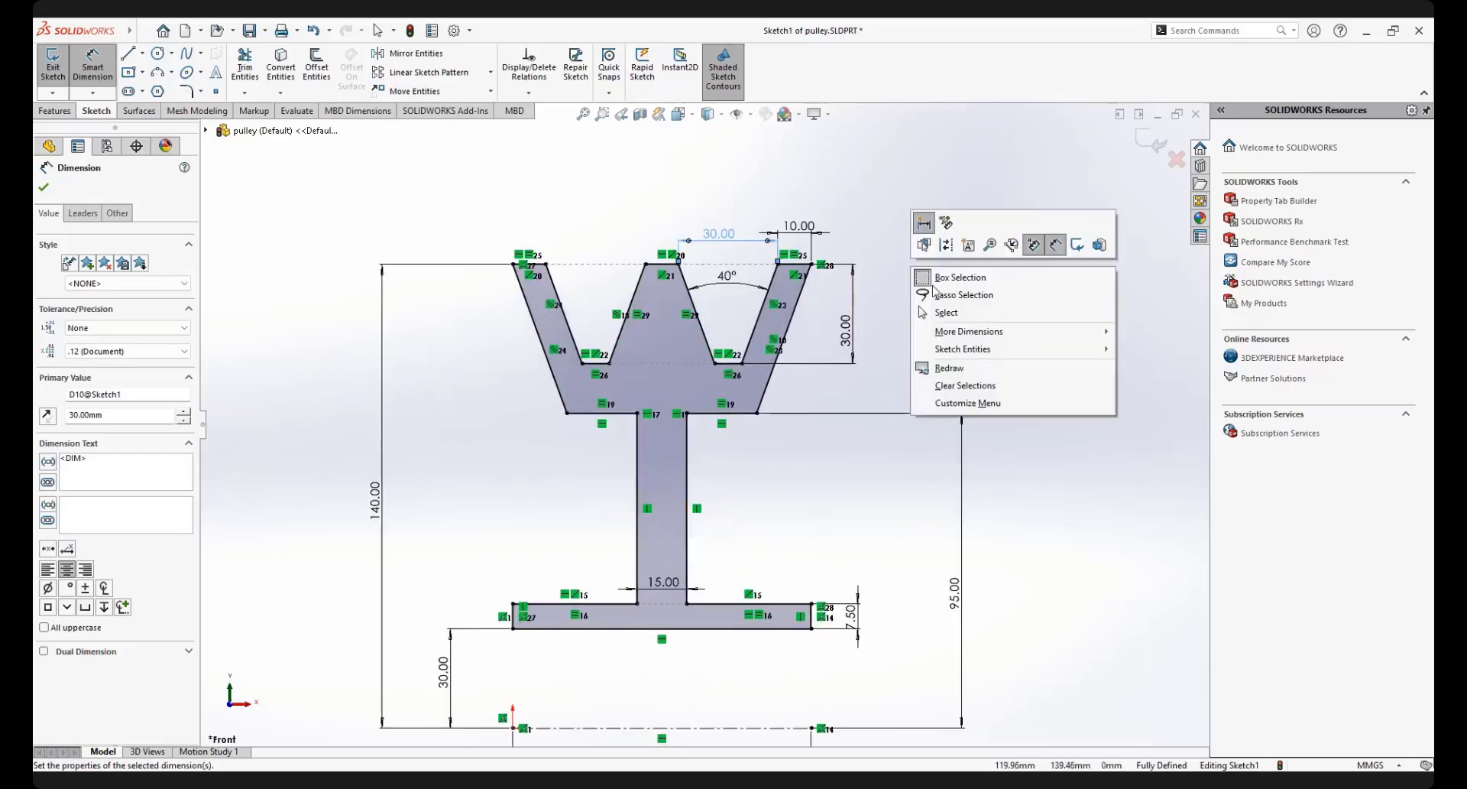
pyautogui.click(945, 313)
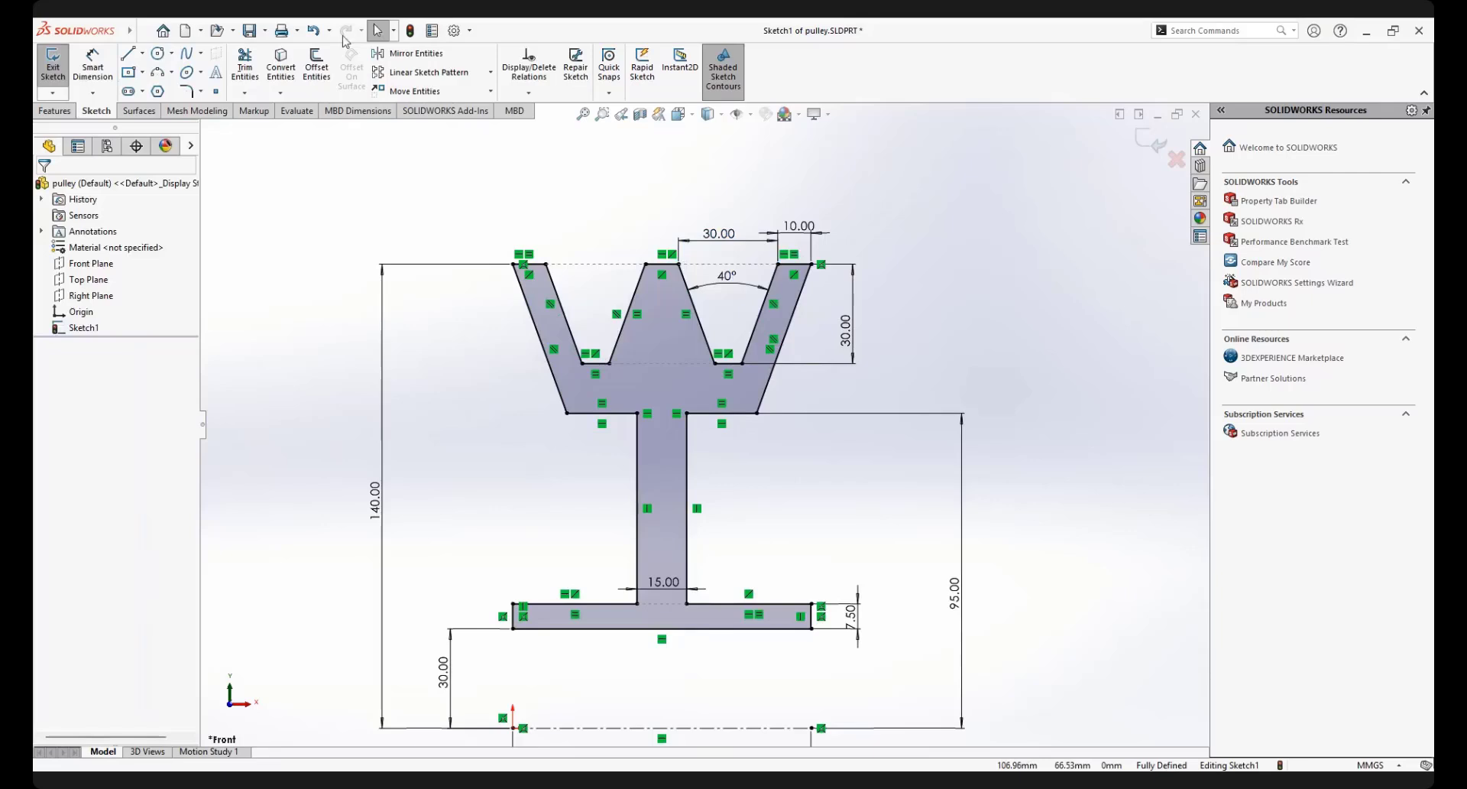
pyautogui.click(250, 29)
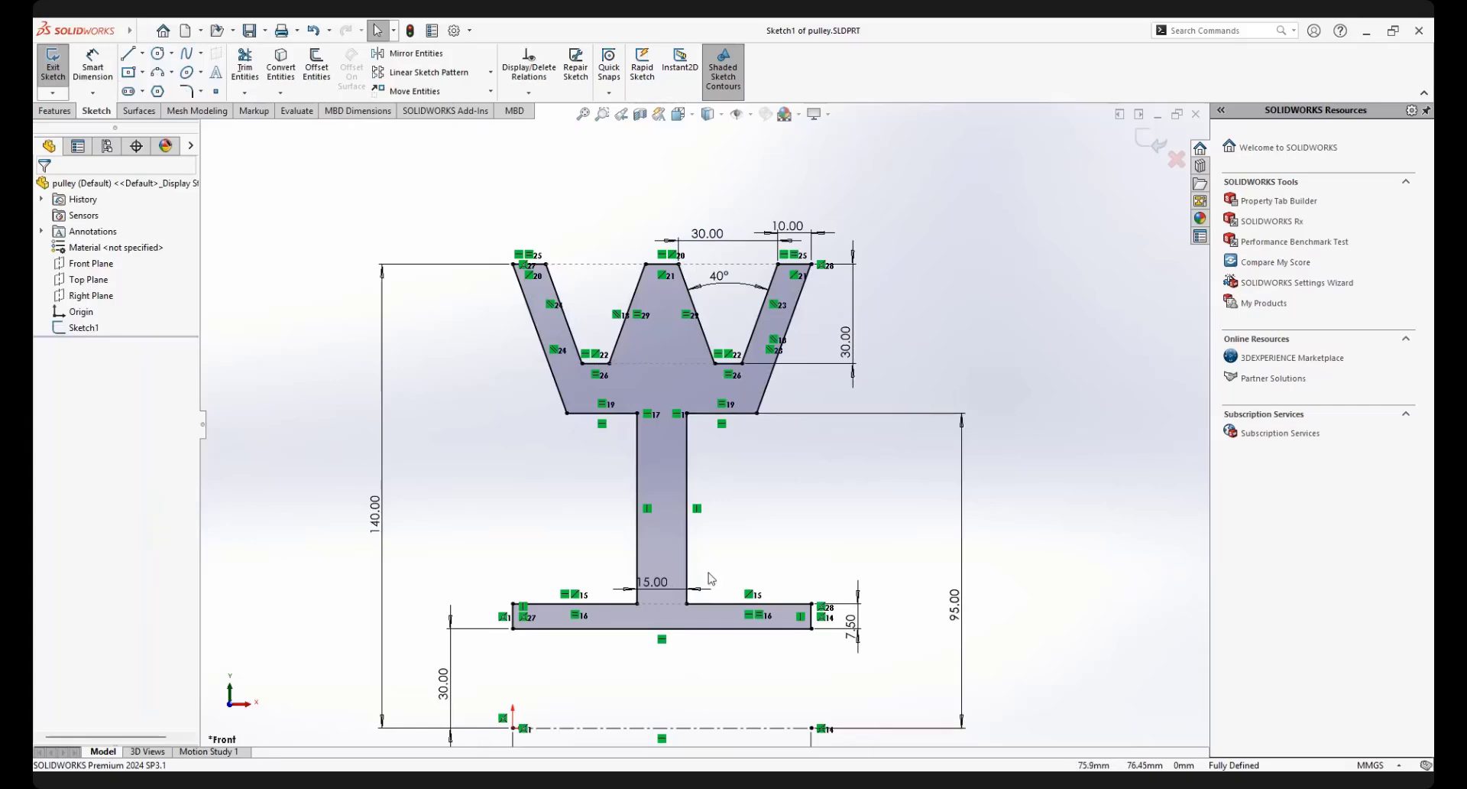
# Display the finished cross-section sketch in isometric orientation
pyautogui.scroll(2, 764, 459)
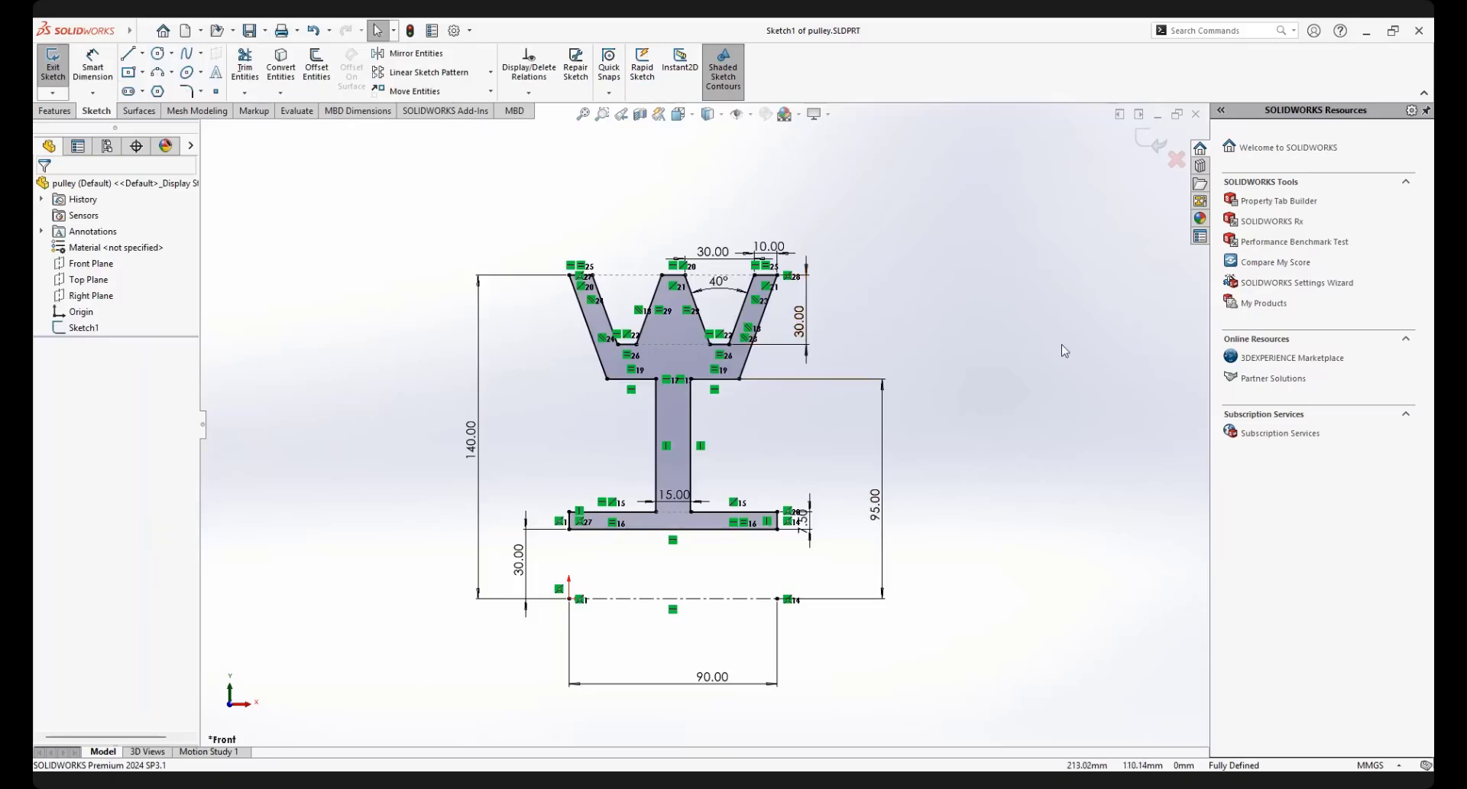
pyautogui.moveTo(929, 380)
pyautogui.mouseDown(button='middle')
pyautogui.moveTo(920, 406)
pyautogui.moveTo(1012, 396)
pyautogui.moveTo(984, 302)
pyautogui.moveTo(961, 337)
pyautogui.mouseUp(button='middle')
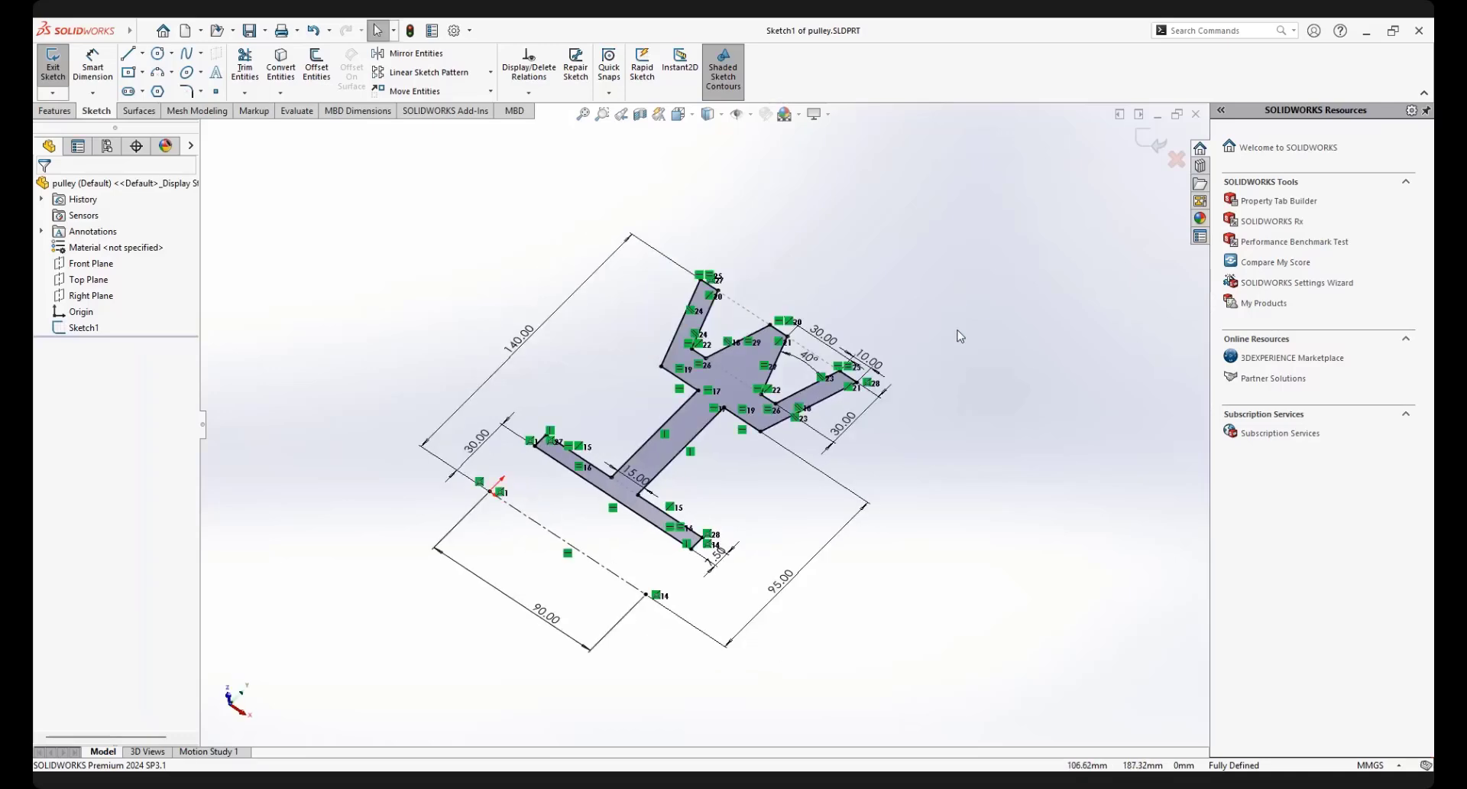
pyautogui.press('space')
pyautogui.click(1016, 287)
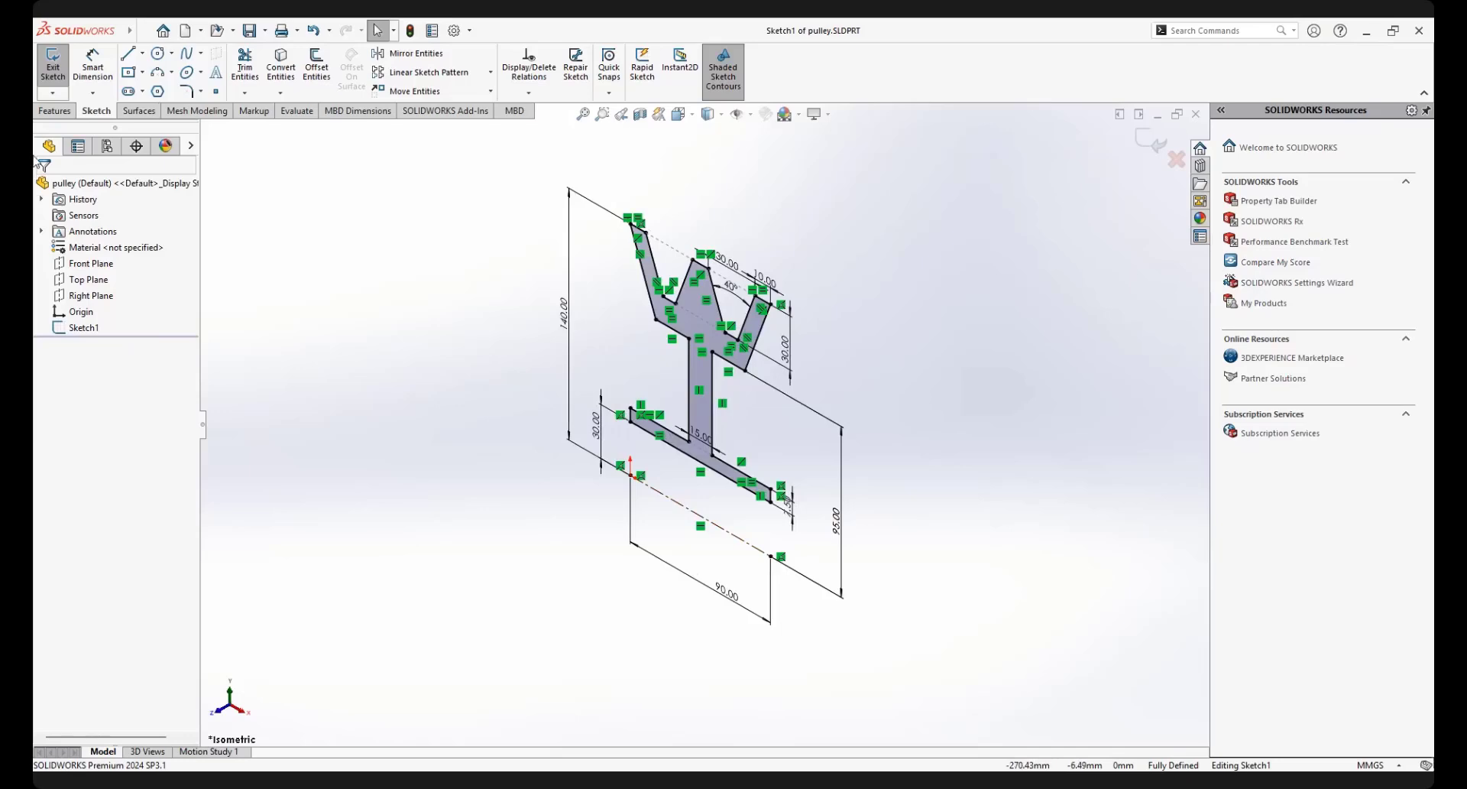
pyautogui.click(56, 111)
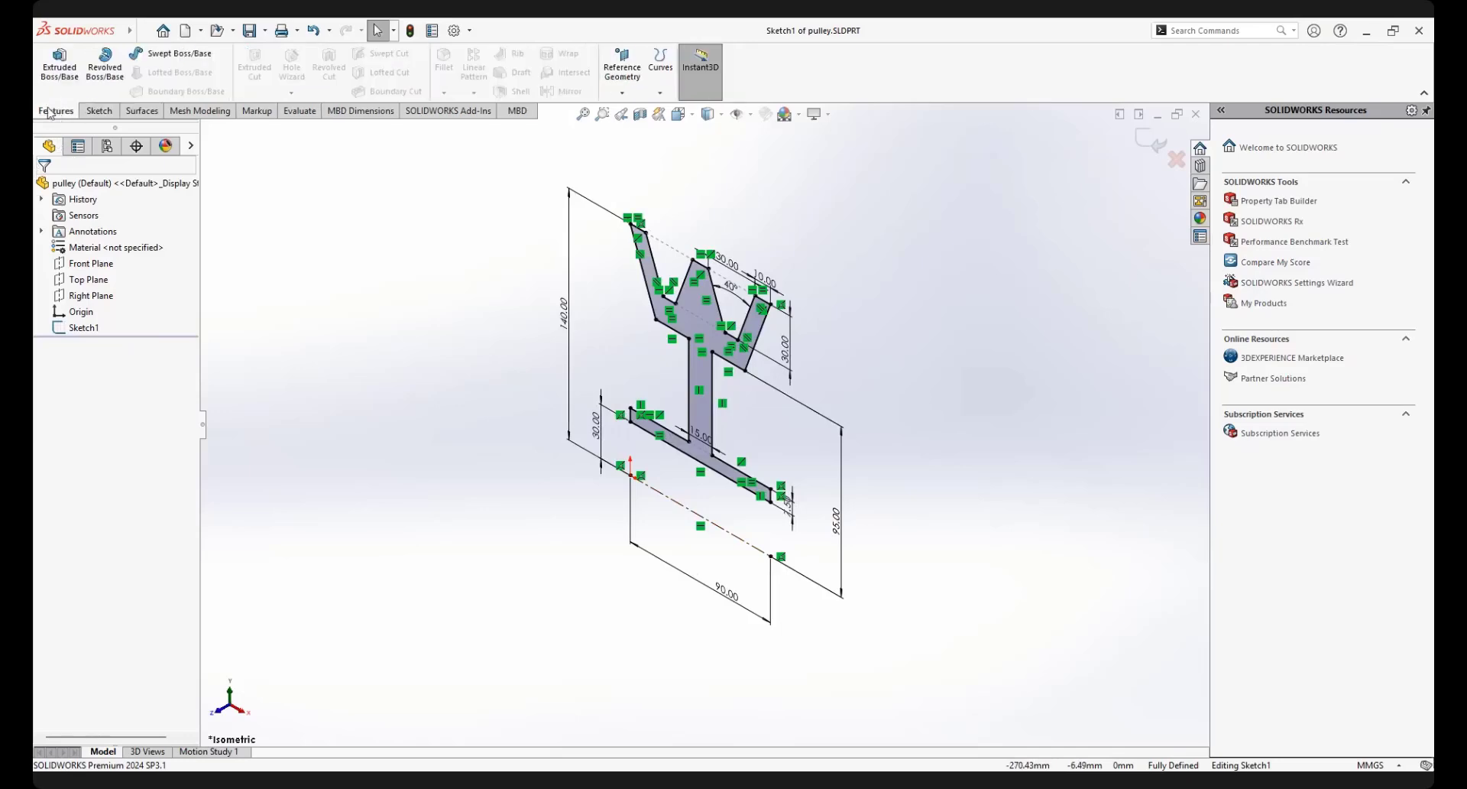
pyautogui.click(104, 66)
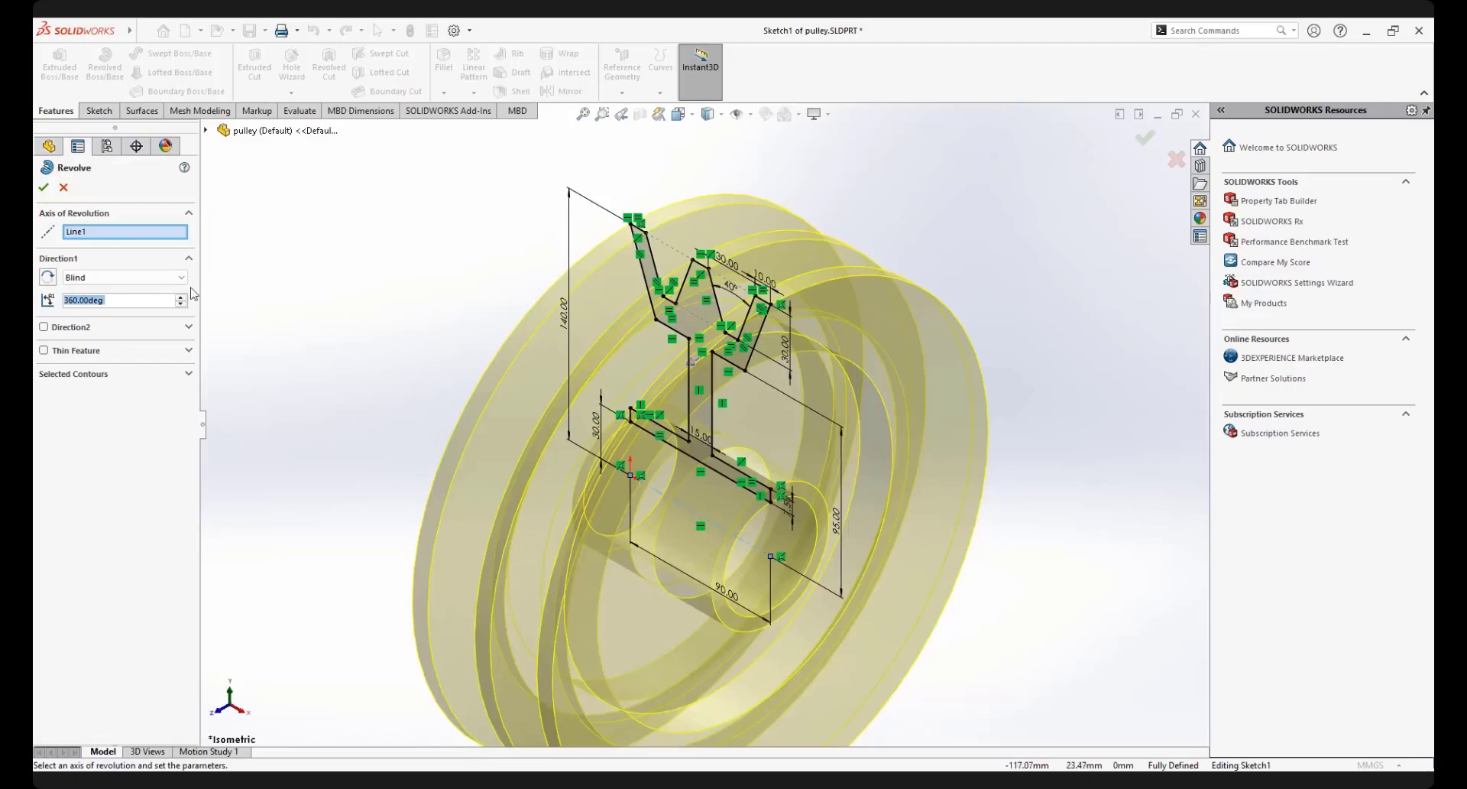
pyautogui.click(64, 187)
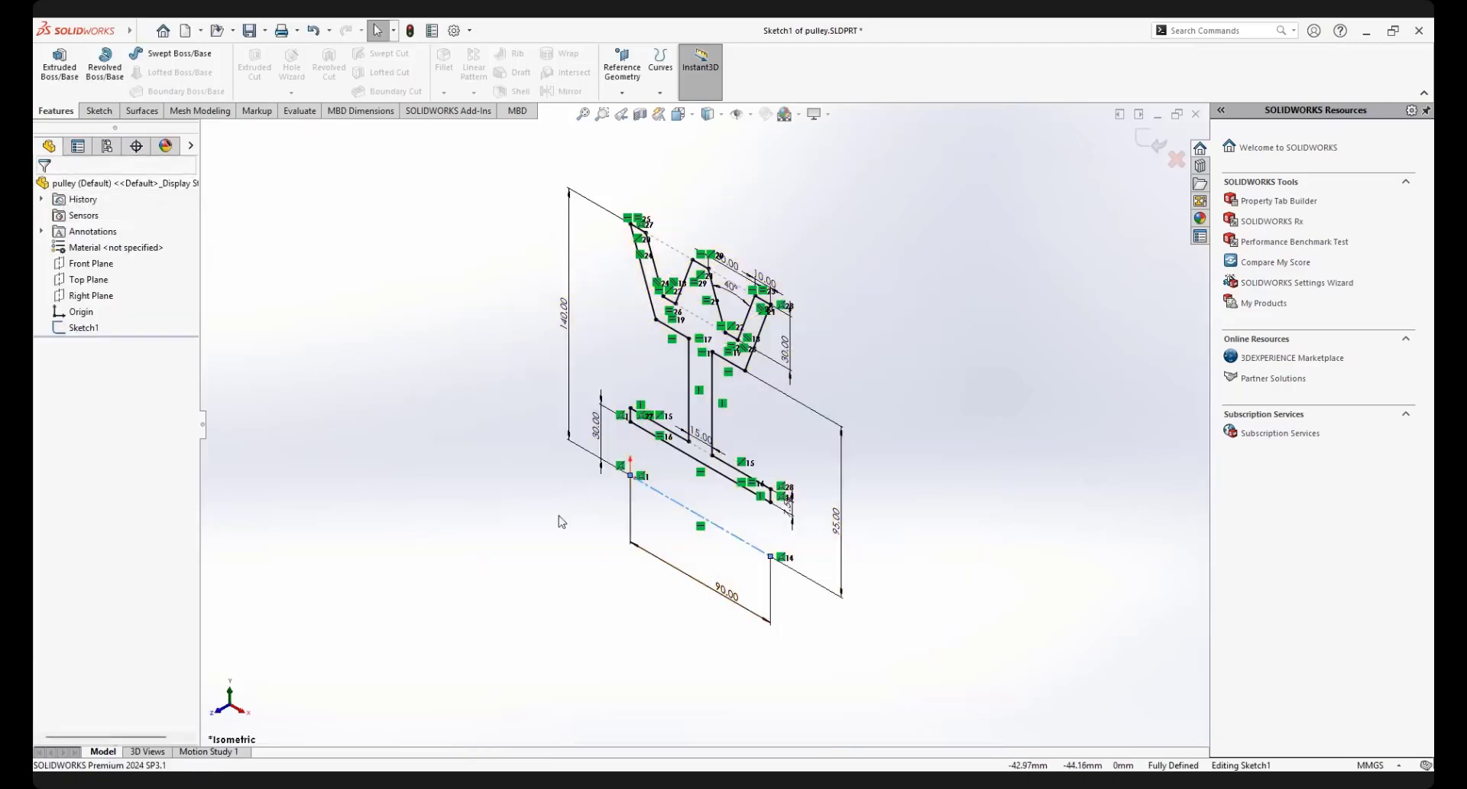
# Convert the 90 mm axis line below the hub to solid geometry and back to construction geometry
pyautogui.click(680, 506)
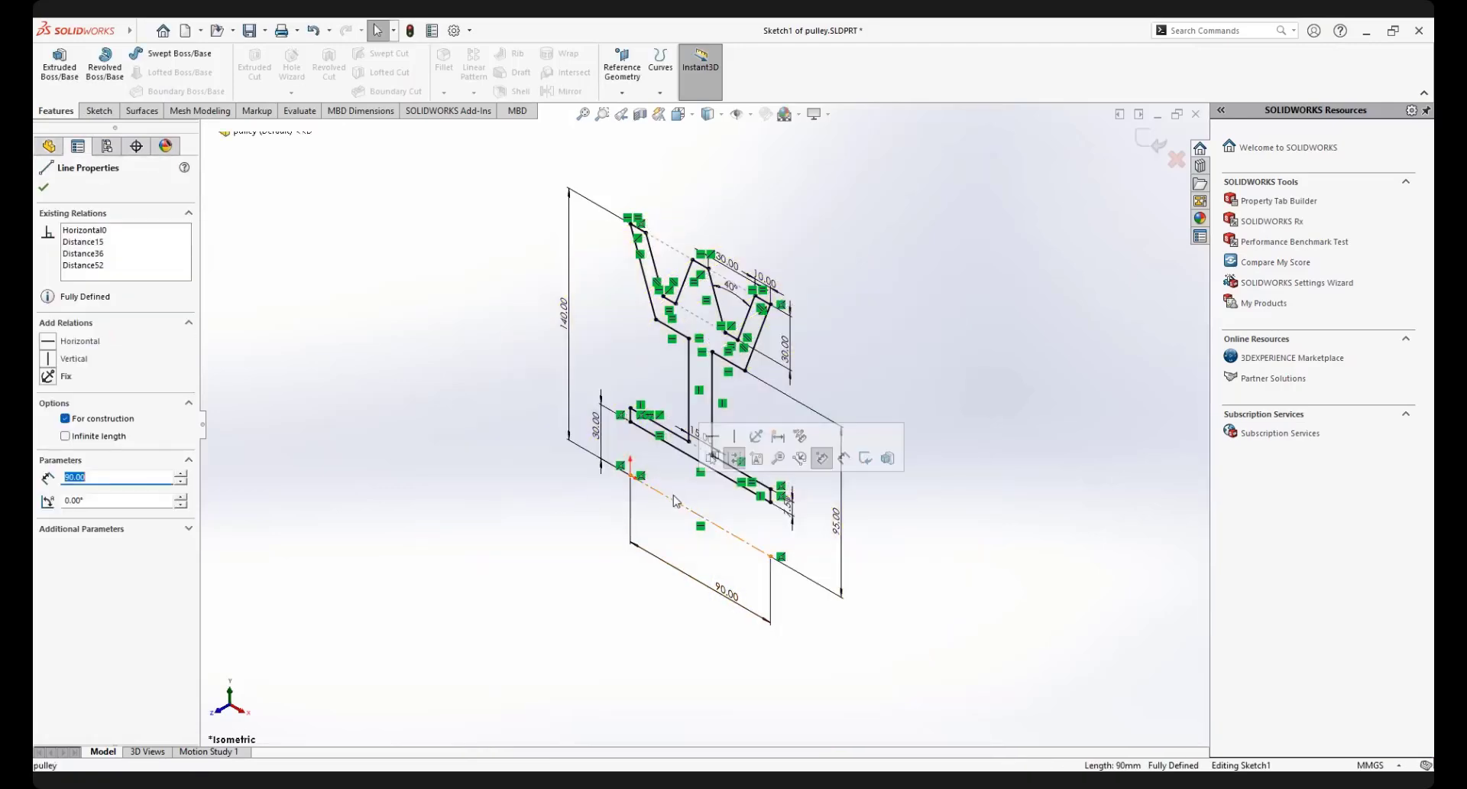
pyautogui.click(734, 459)
pyautogui.scroll(-3, 722, 547)
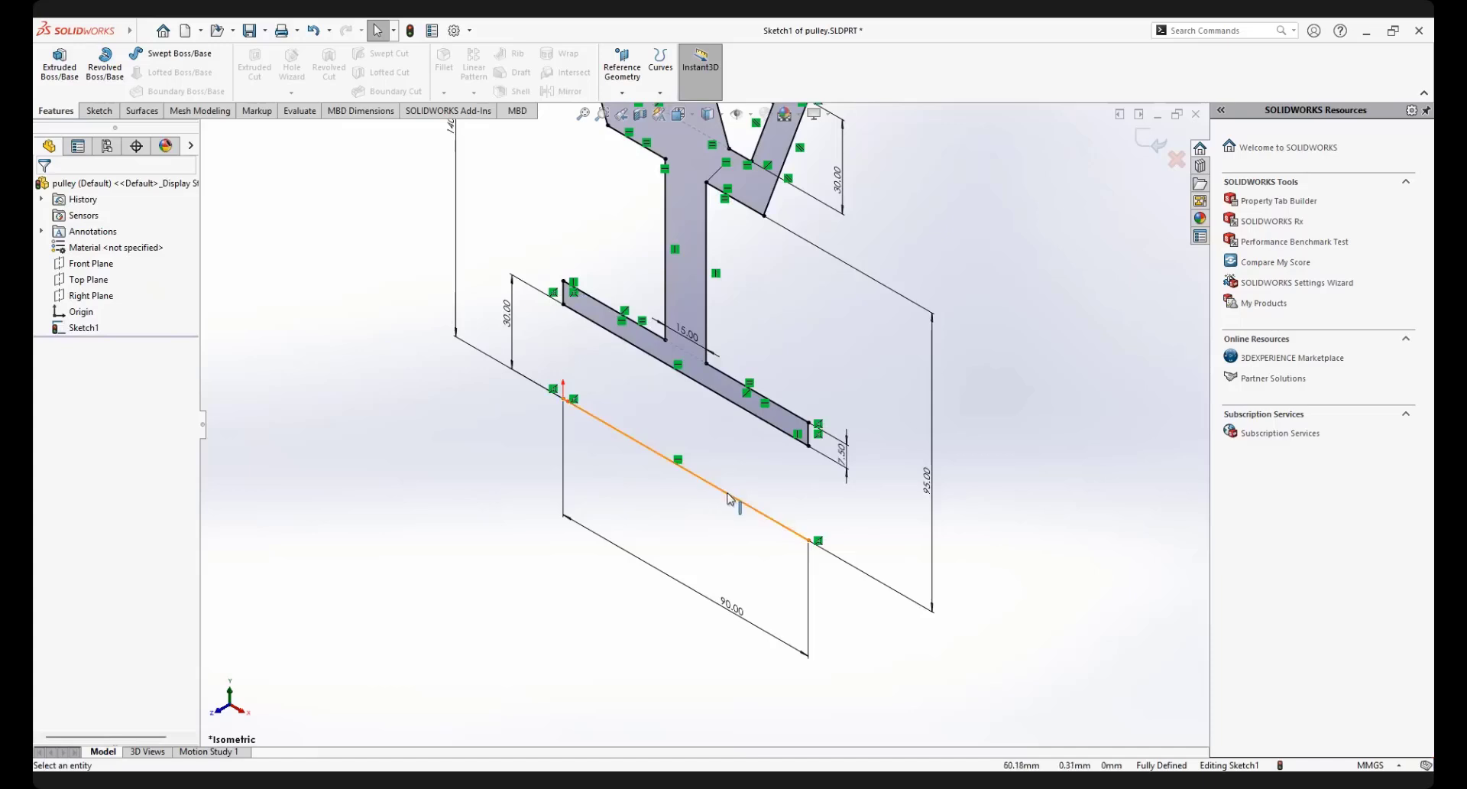
pyautogui.click(729, 499)
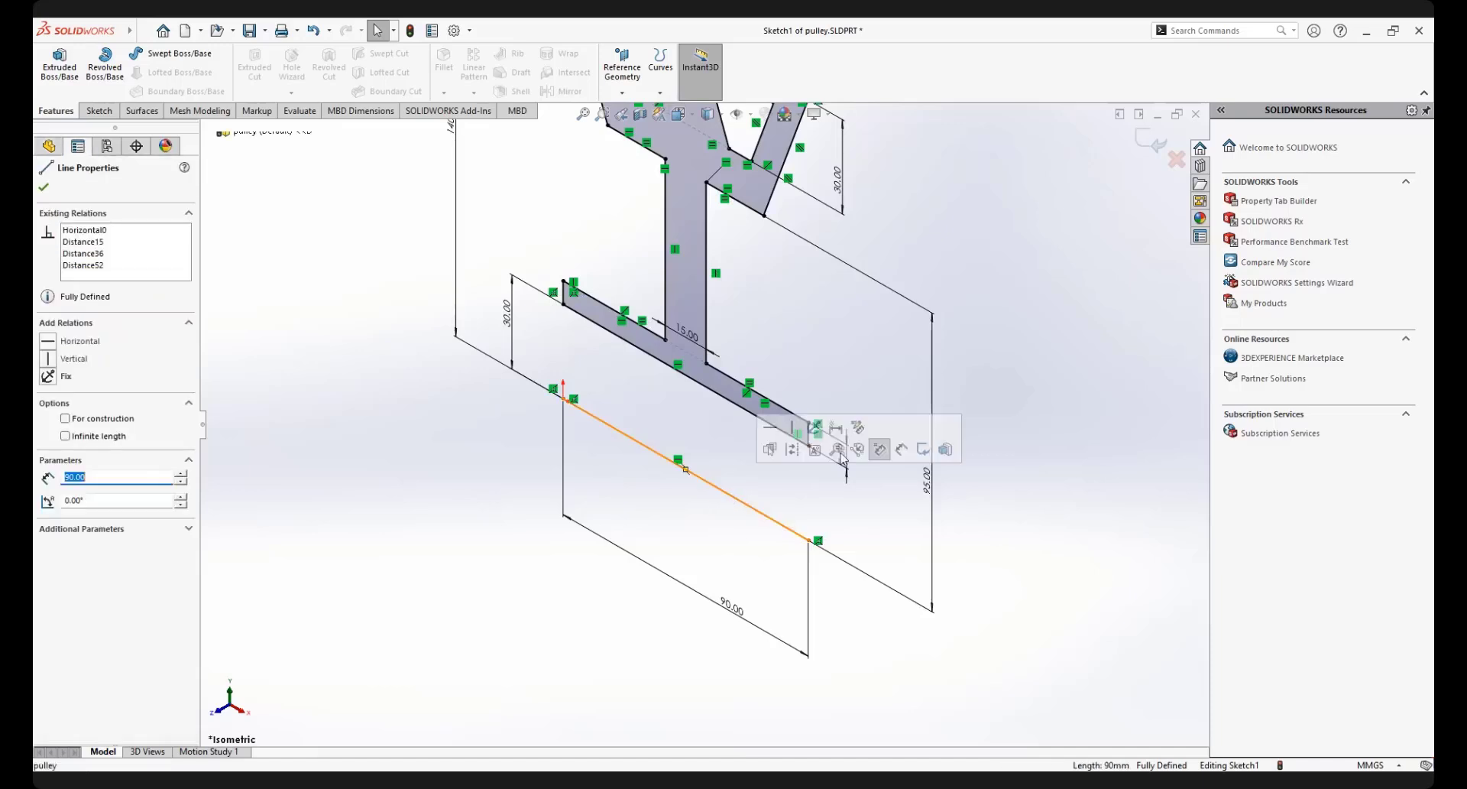
pyautogui.click(793, 451)
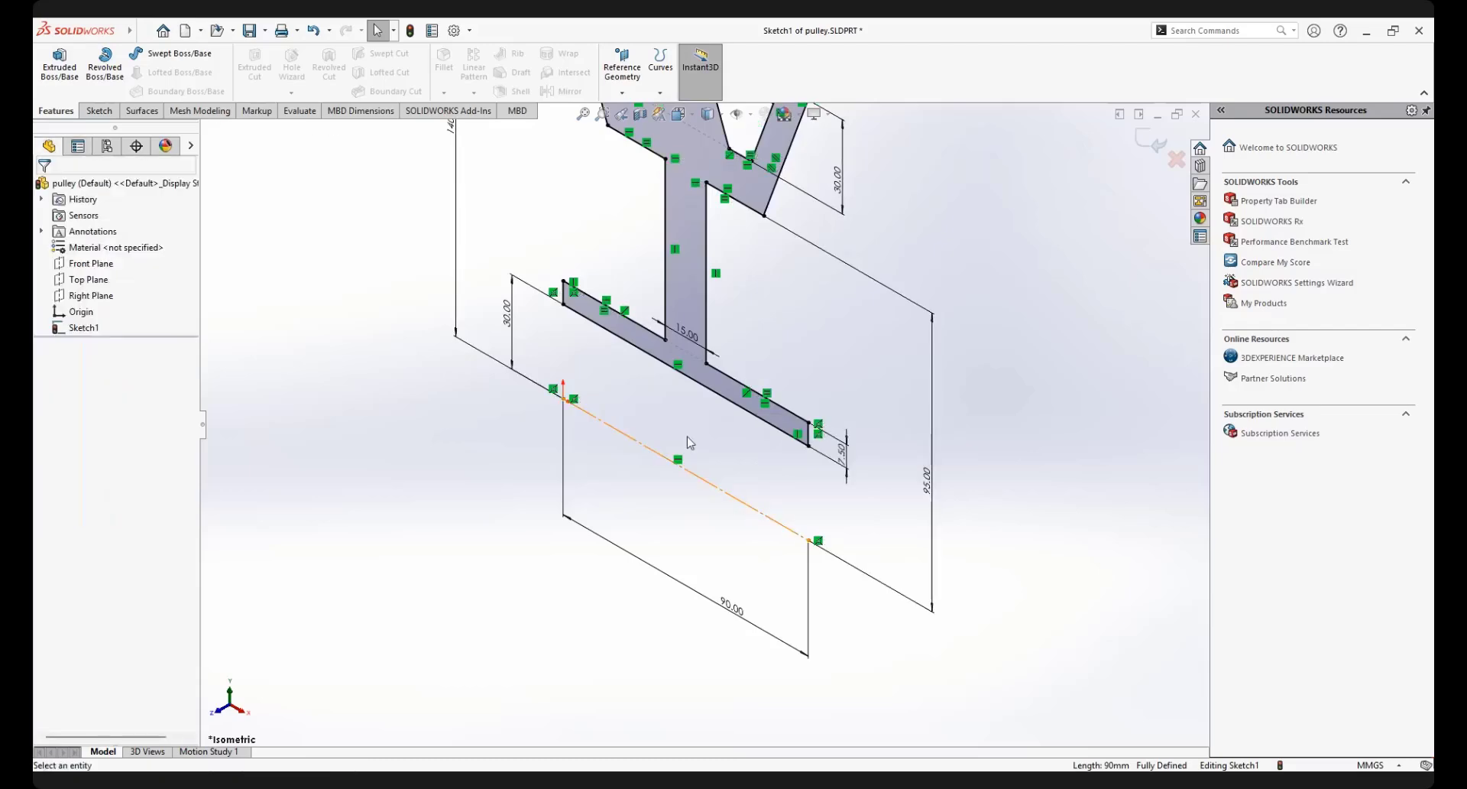
# Start a Revolved Boss/Base of the profile and reassign the construction line below the hub as its axis
pyautogui.scroll(5, 706, 468)
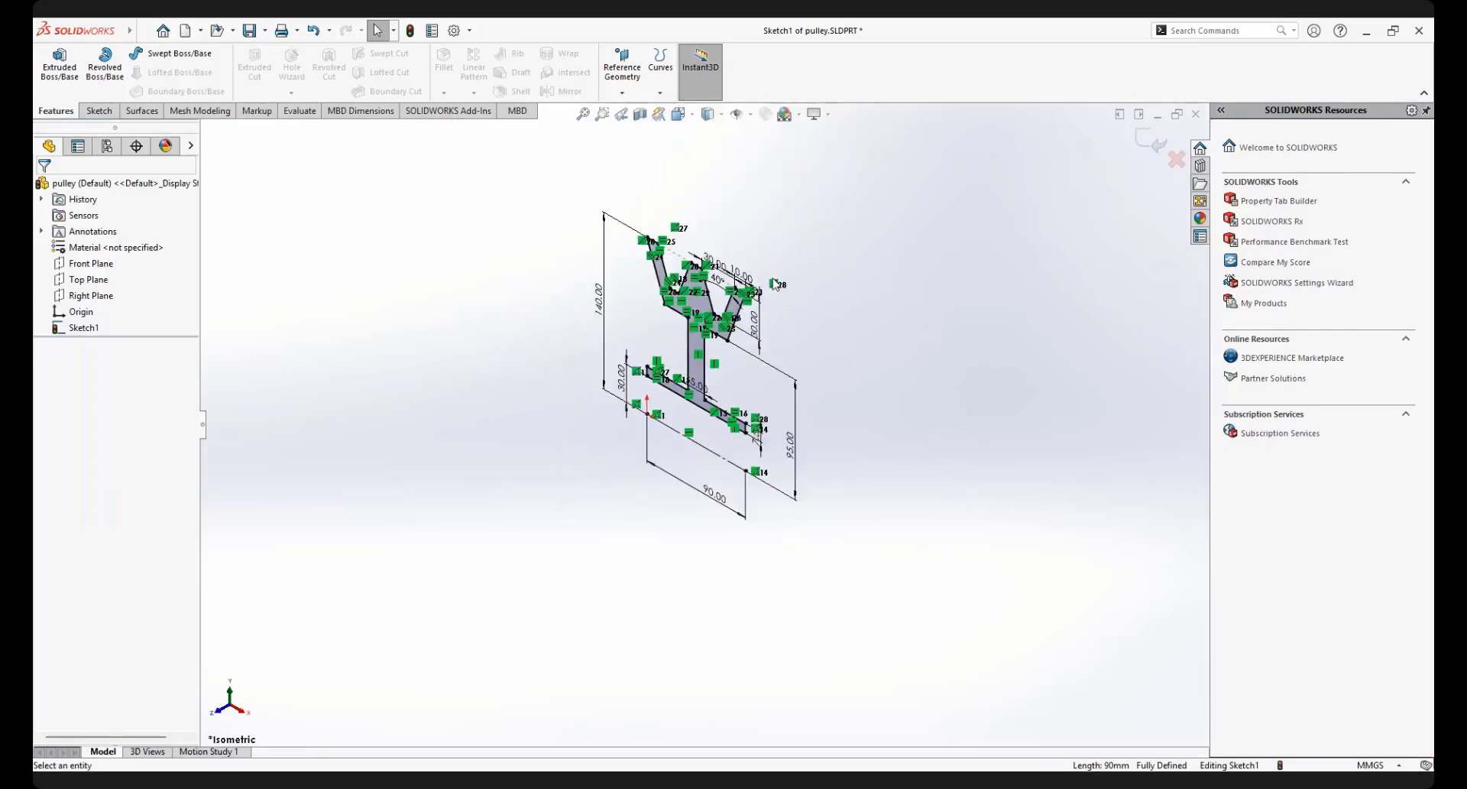
pyautogui.scroll(-2, 794, 269)
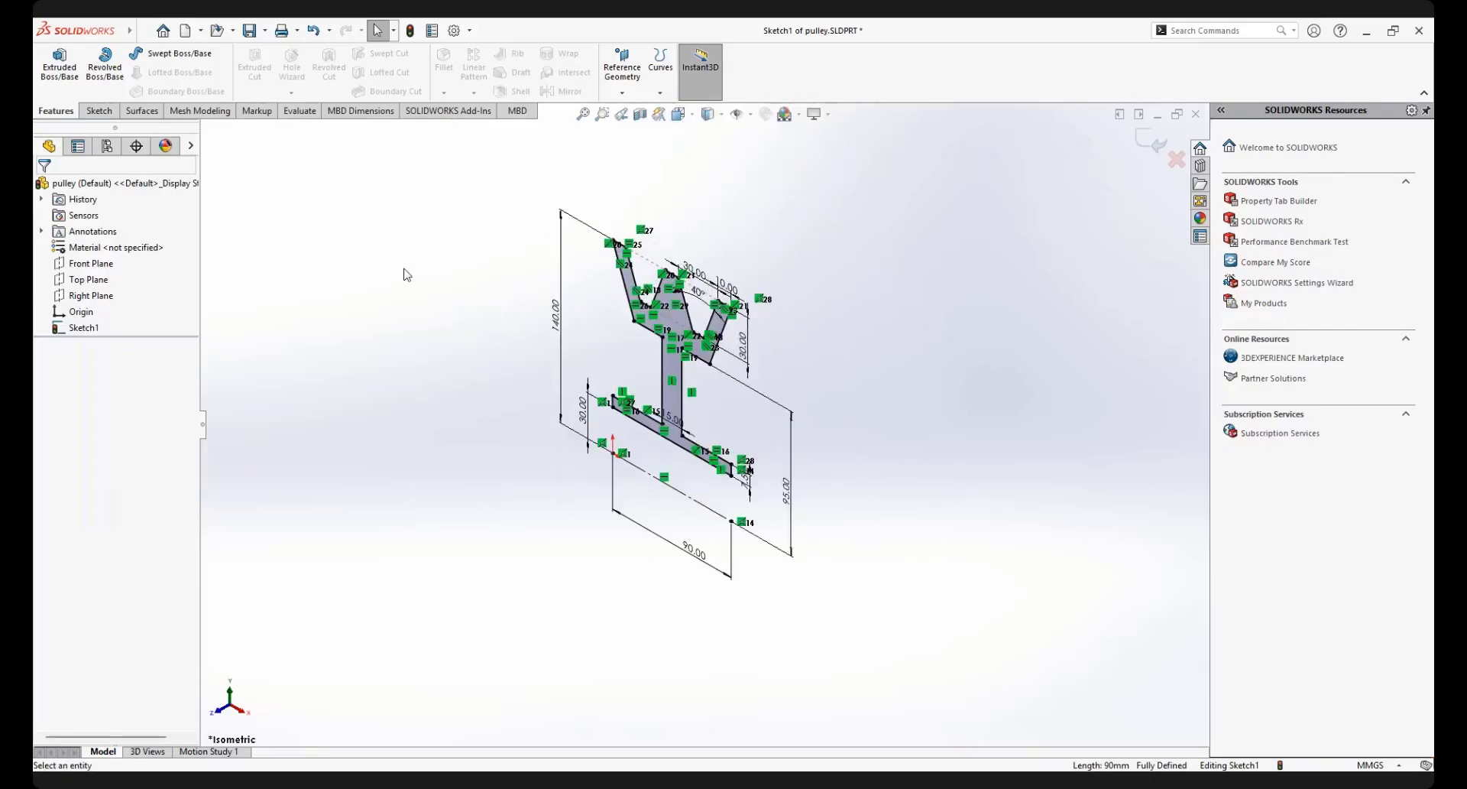
pyautogui.click(105, 65)
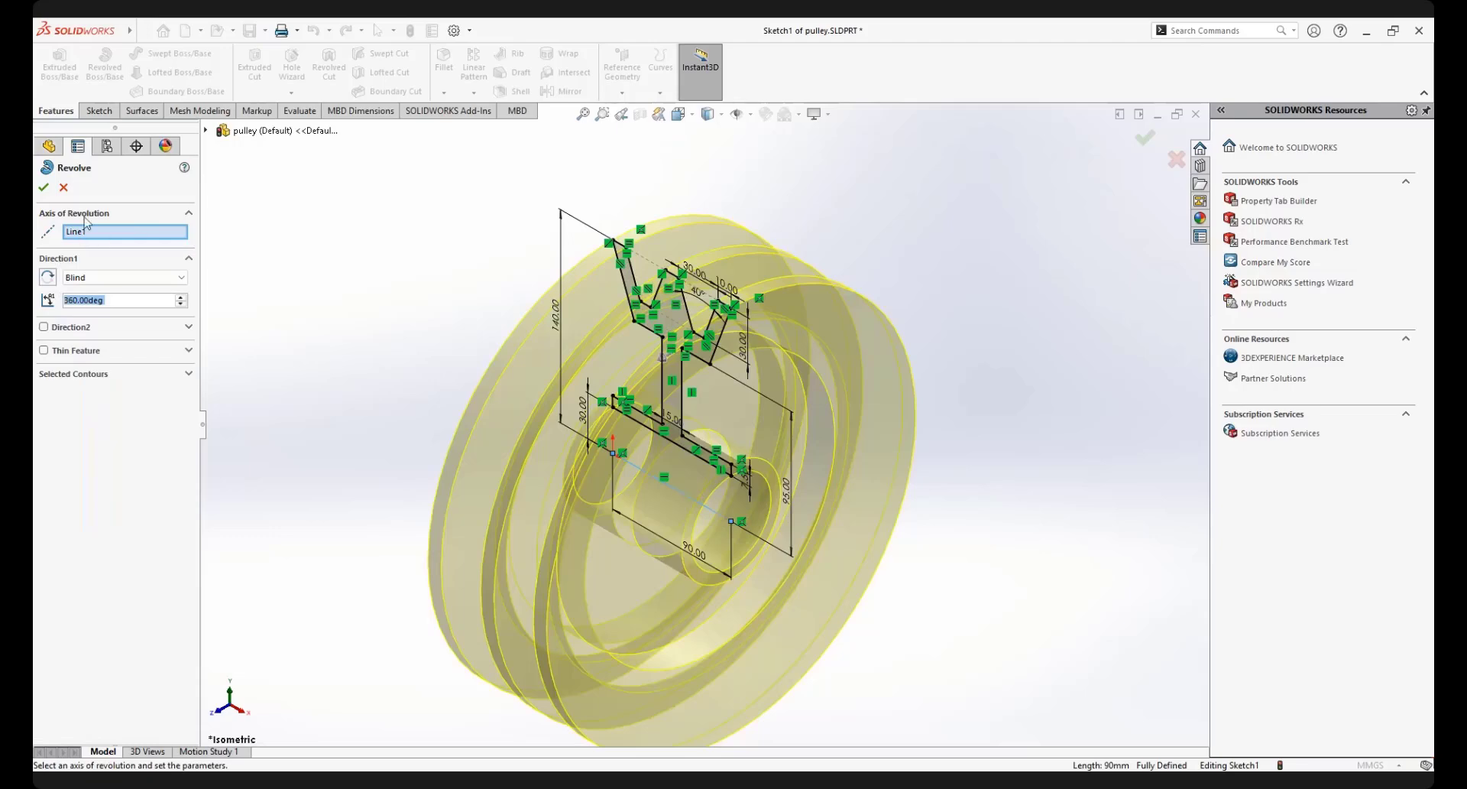
pyautogui.rightClick(110, 238)
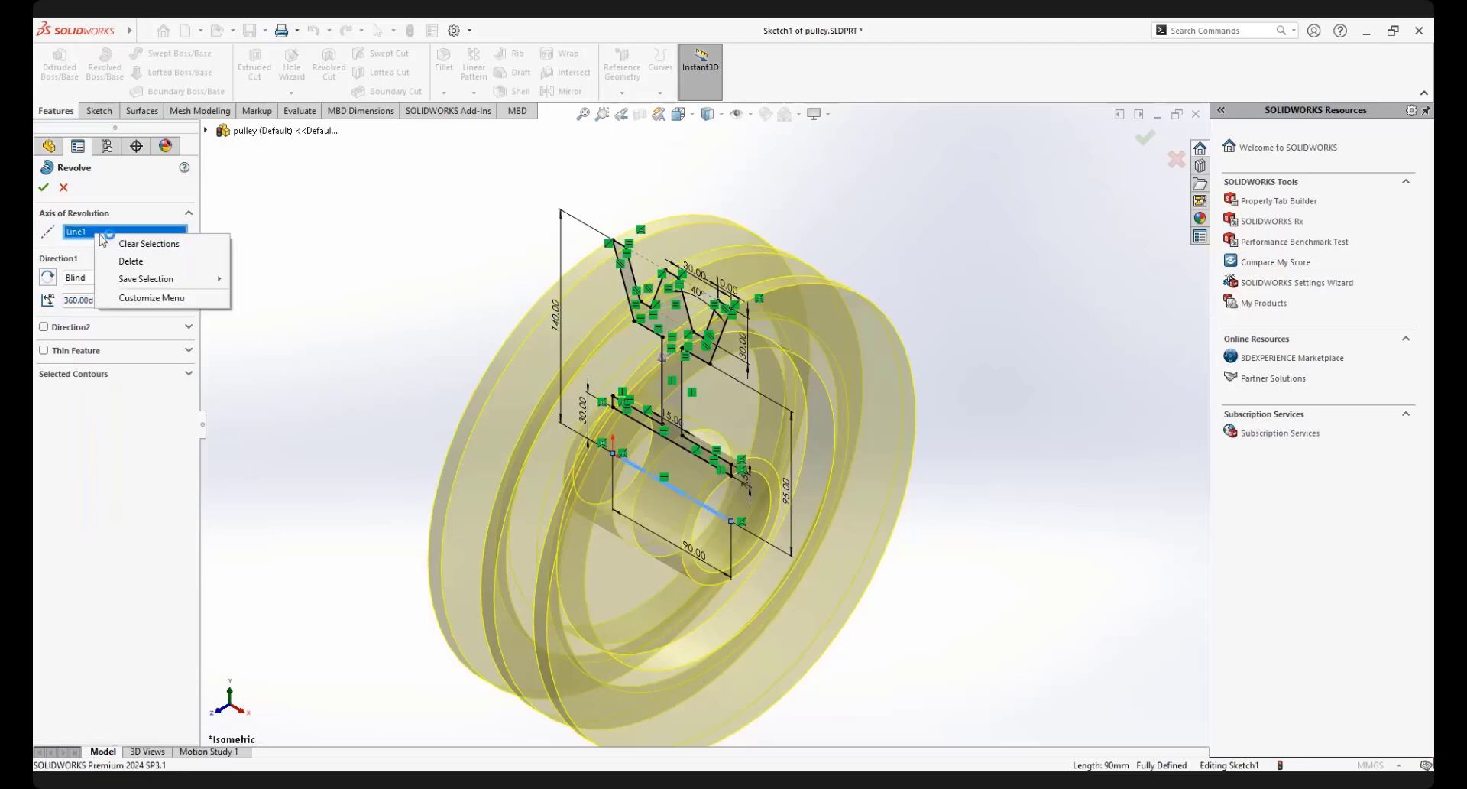
pyautogui.click(123, 243)
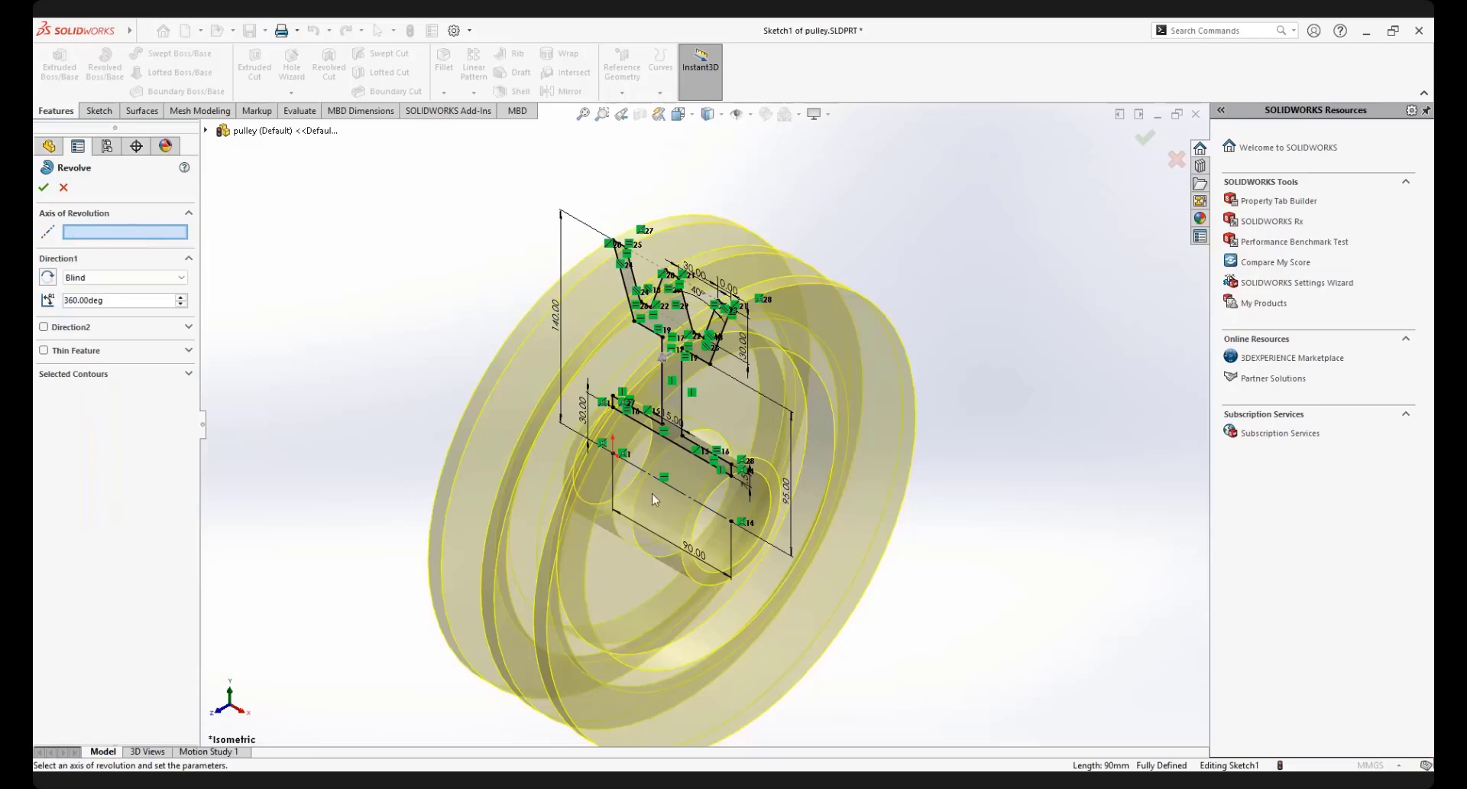
pyautogui.click(673, 490)
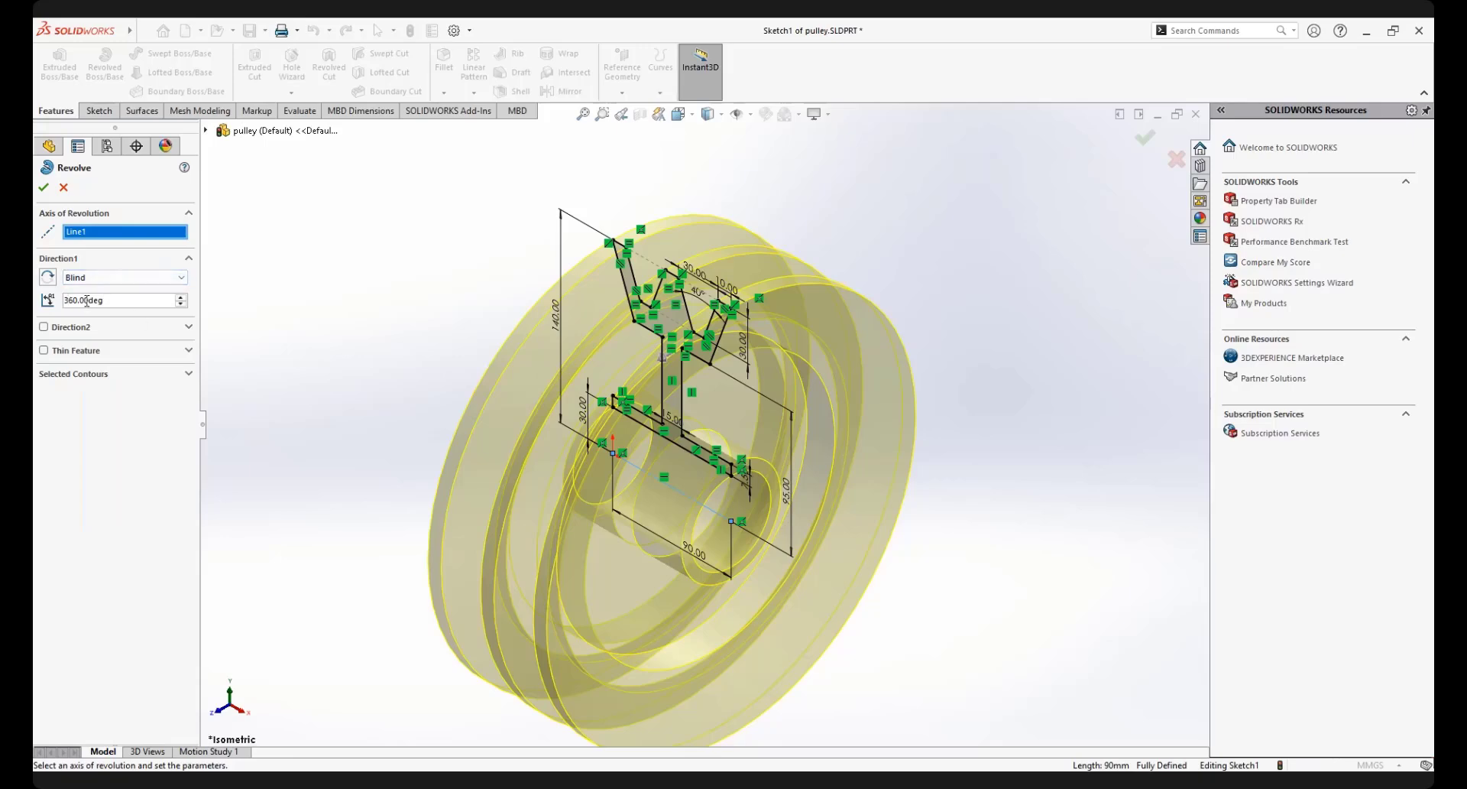
# Set the revolve angle to 90° and reverse the direction of revolution
pyautogui.doubleClick(117, 300)
pyautogui.write('90')
pyautogui.press('Return')
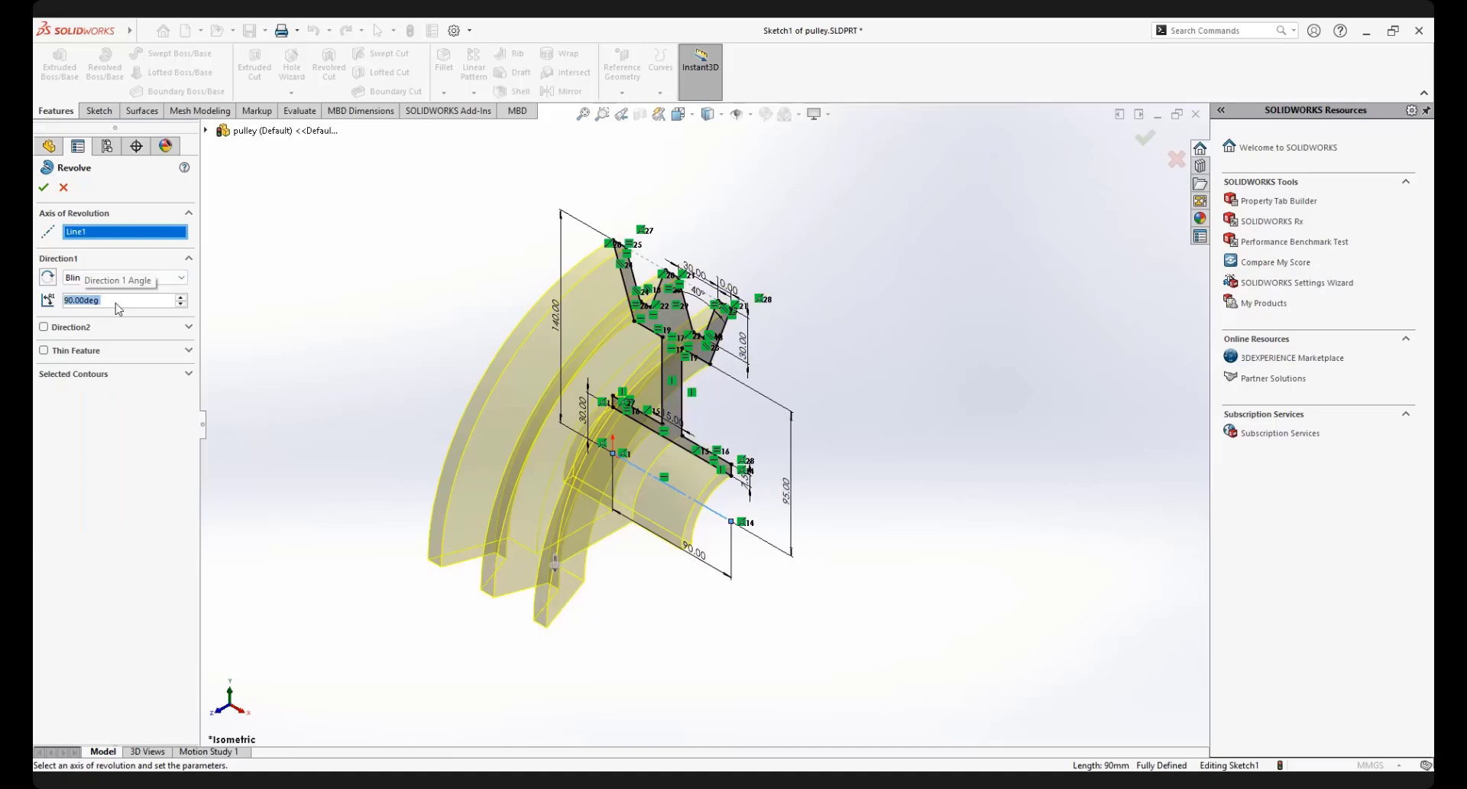
pyautogui.click(48, 278)
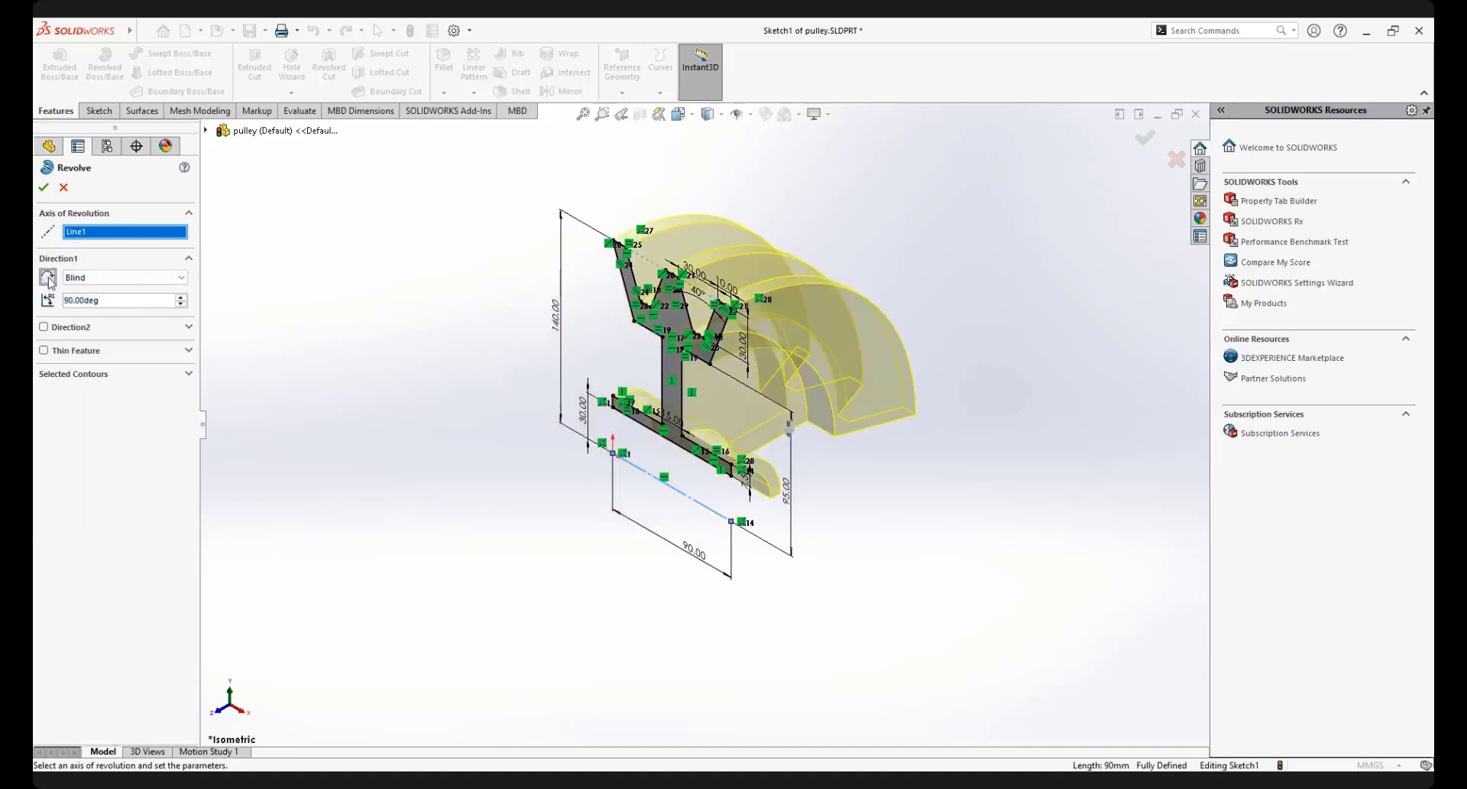
# Set the revolve angle to 360° and create the solid pulley body
pyautogui.doubleClick(118, 301)
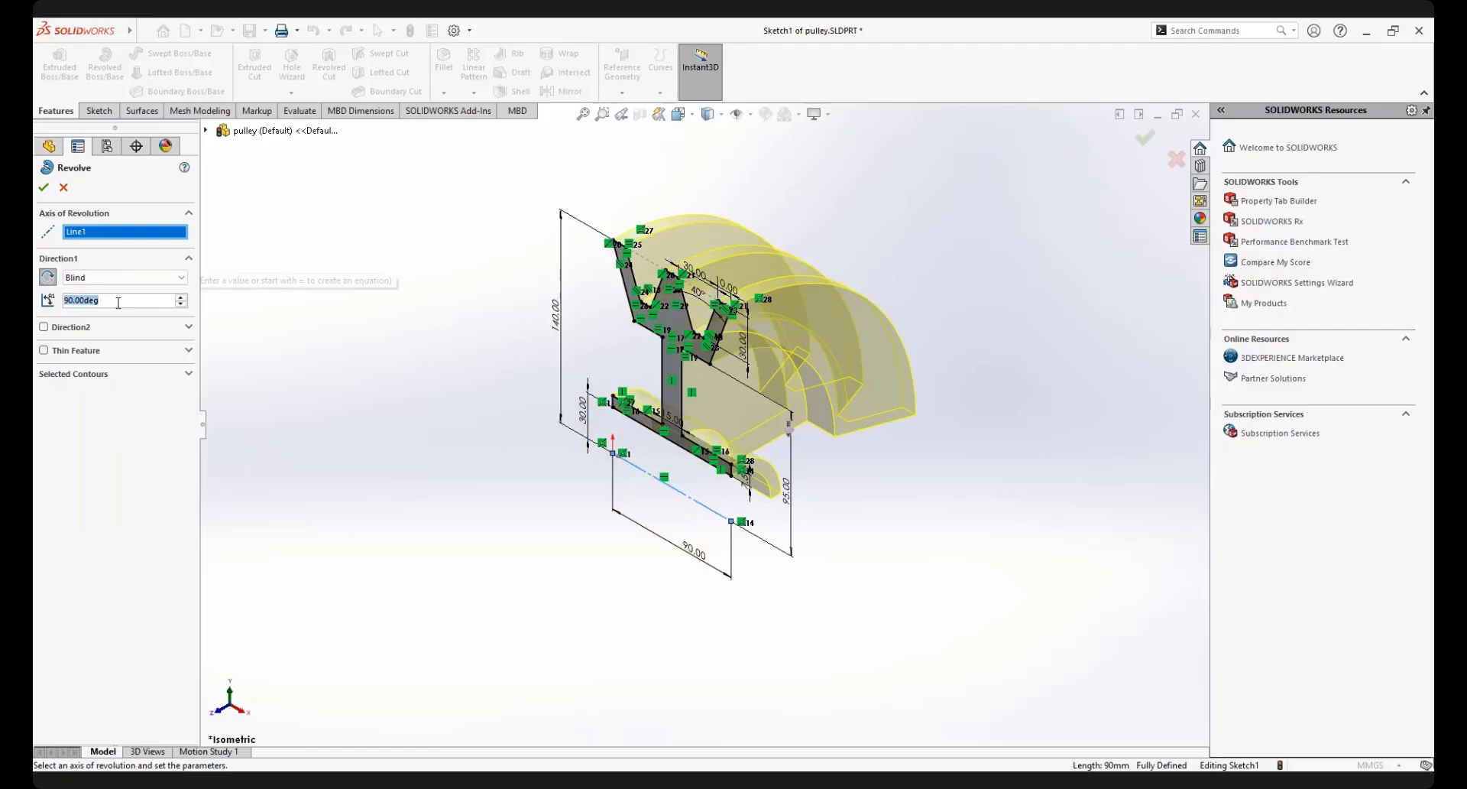
pyautogui.write('360')
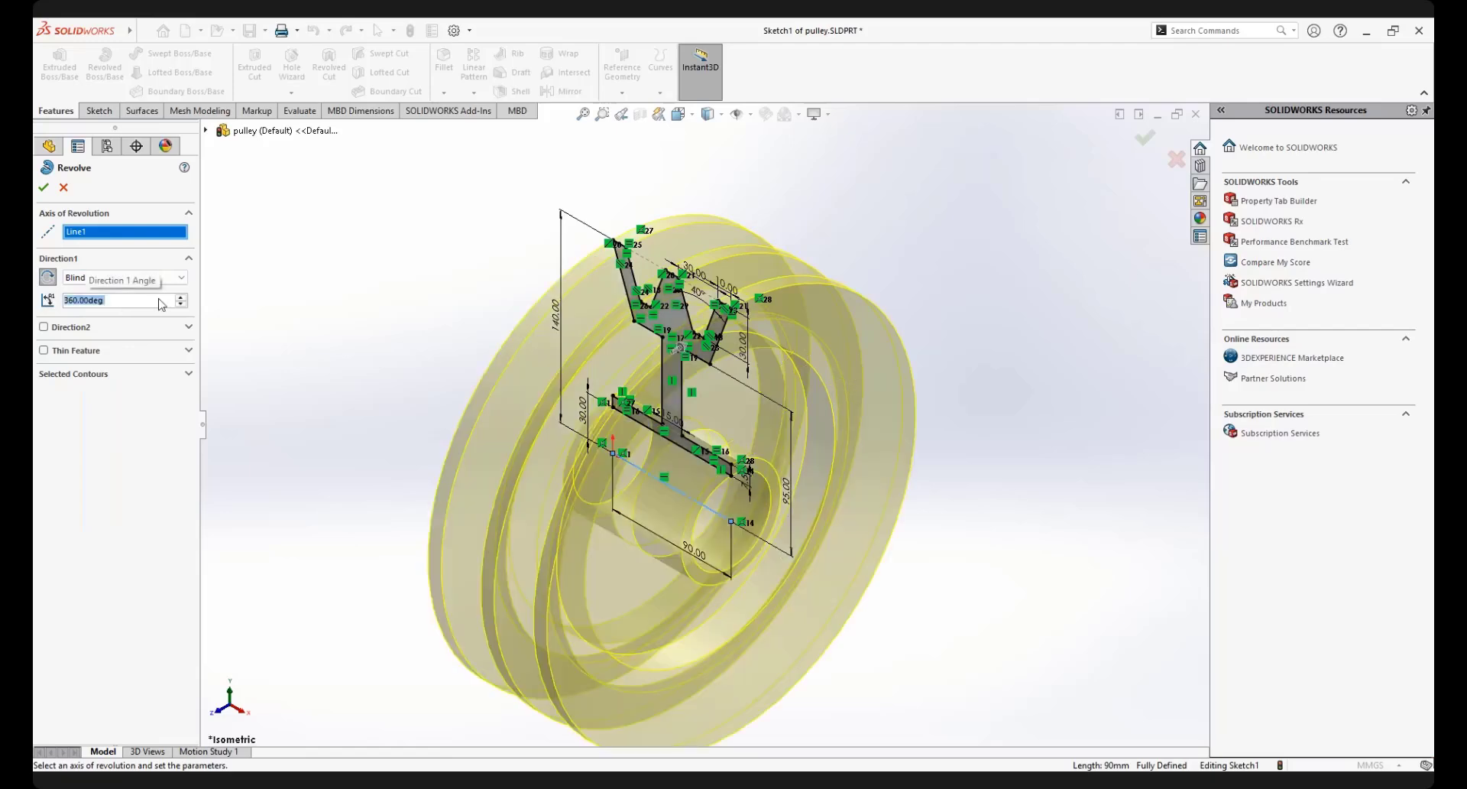
pyautogui.click(43, 185)
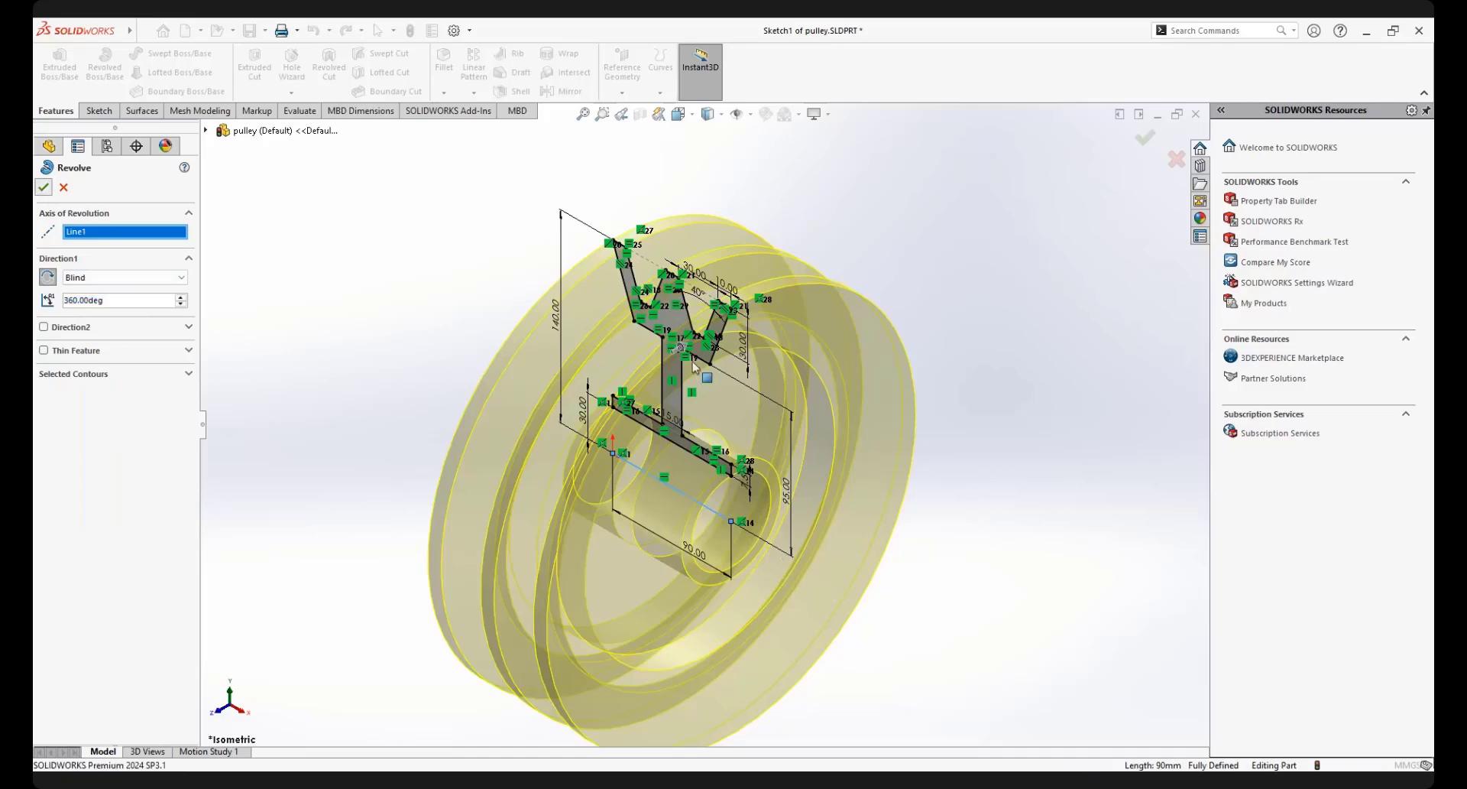
pyautogui.click(975, 313)
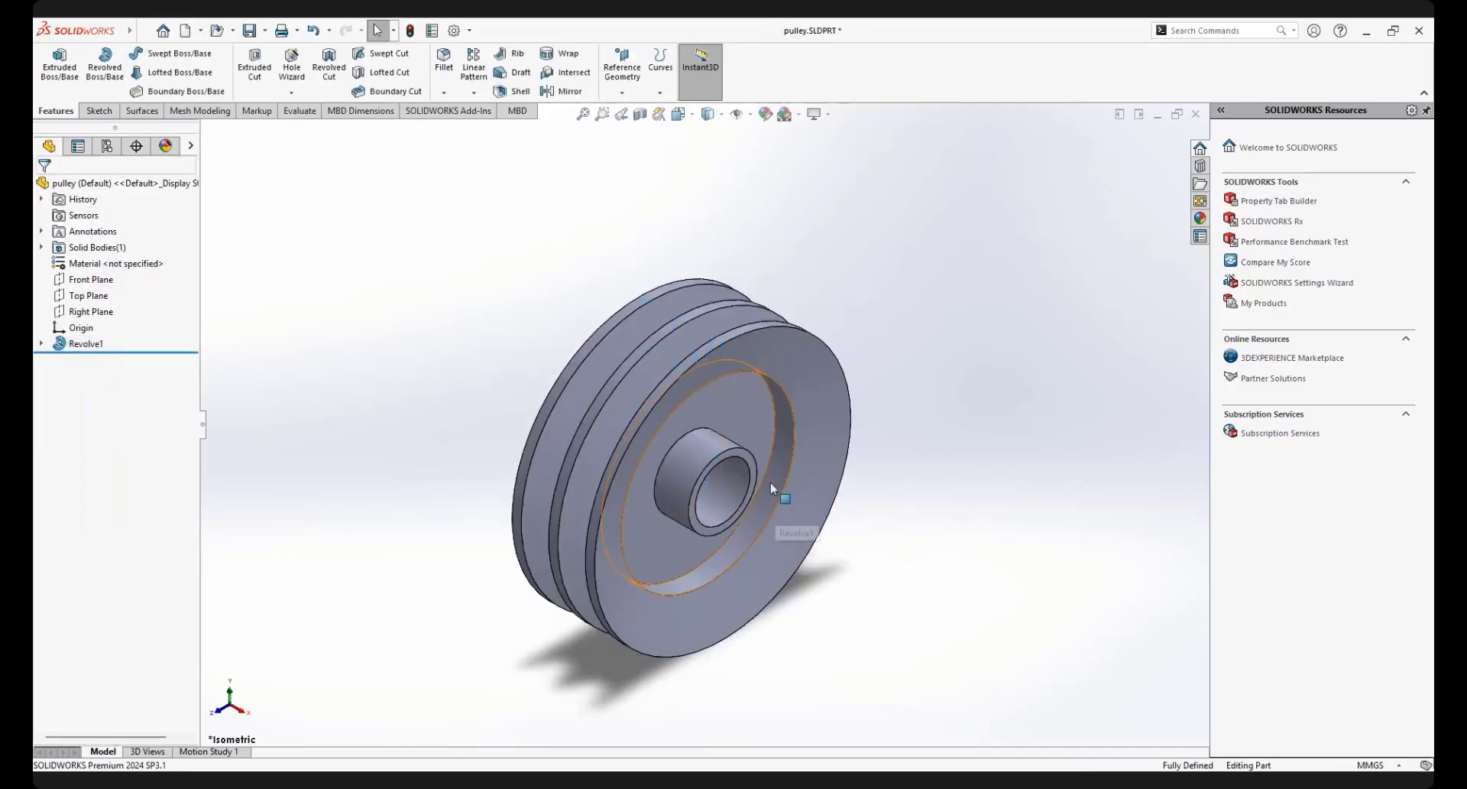
# Inspect the pulley's interior with a section view on the Front Plane, then restore and examine the full body
pyautogui.click(639, 117)
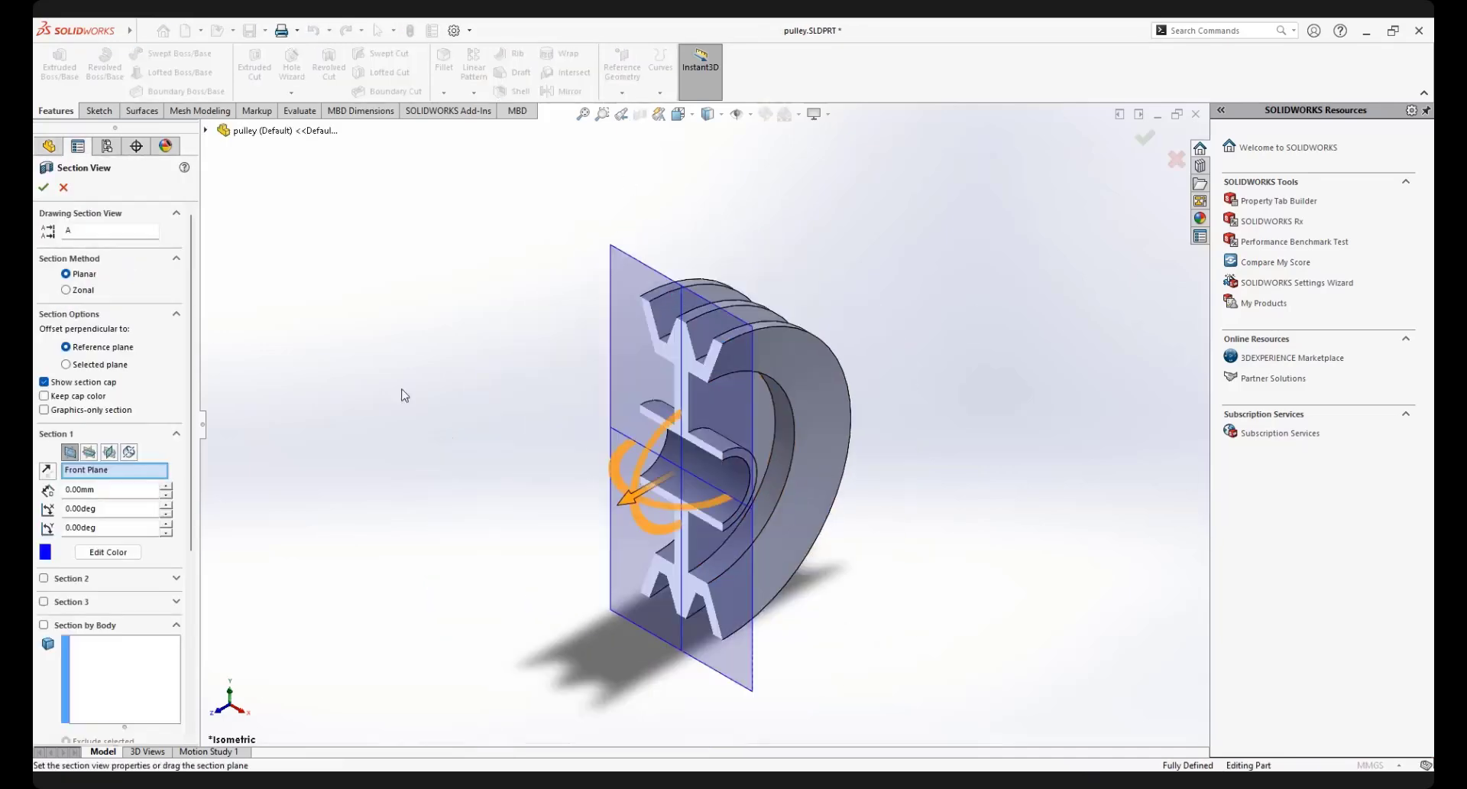
pyautogui.click(43, 188)
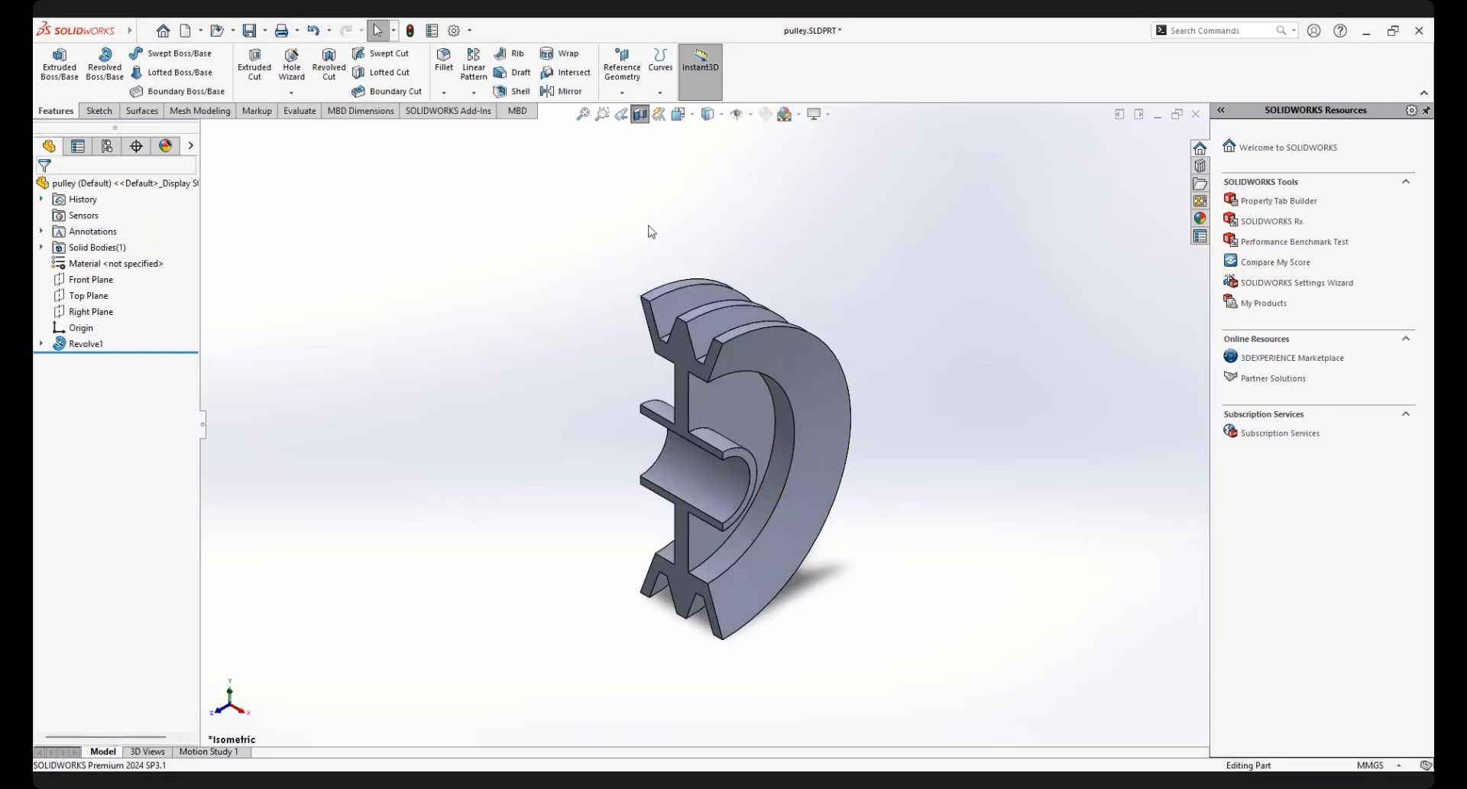
pyautogui.click(640, 115)
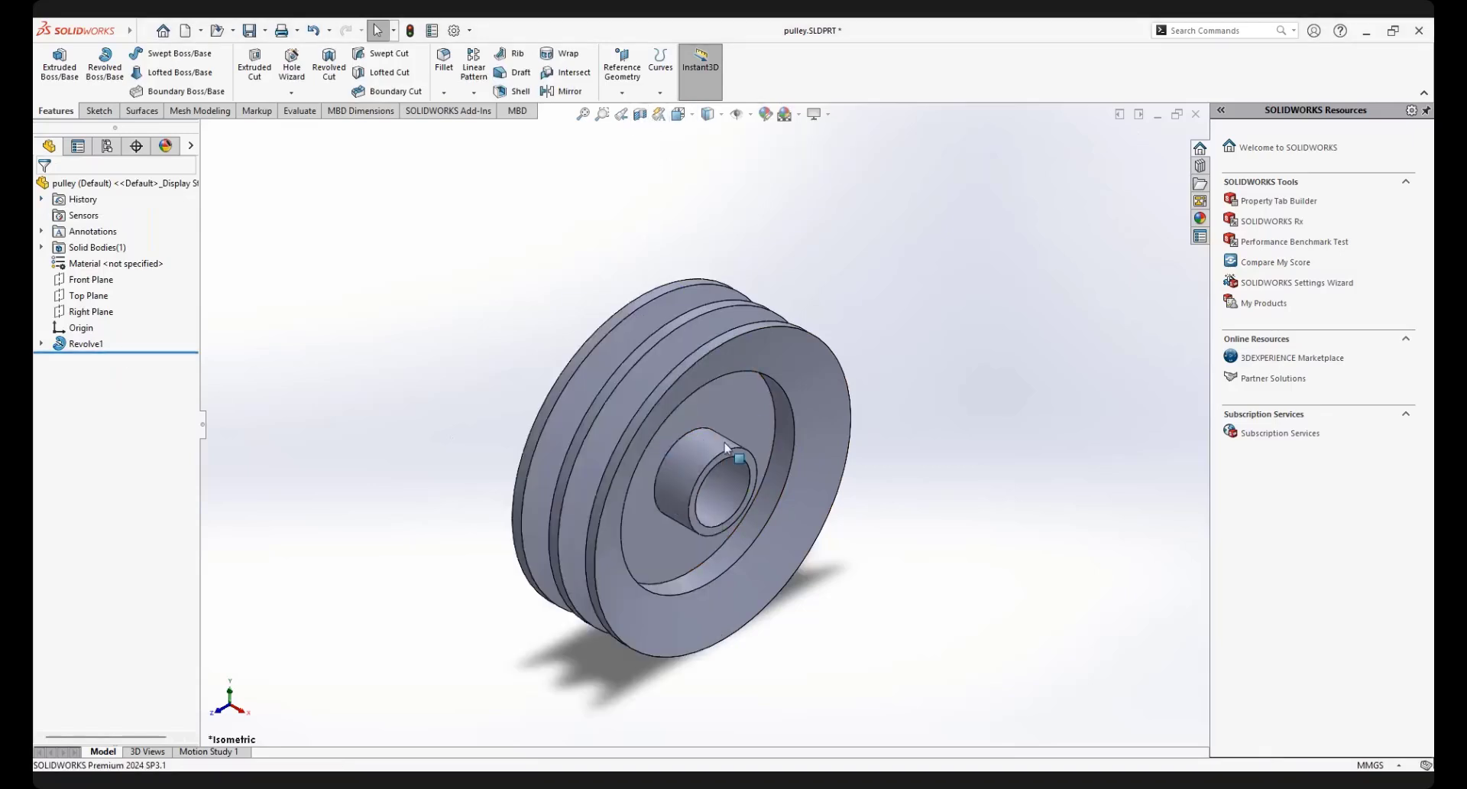
pyautogui.moveTo(635, 390); pyautogui.dragTo(663, 422, button='middle')
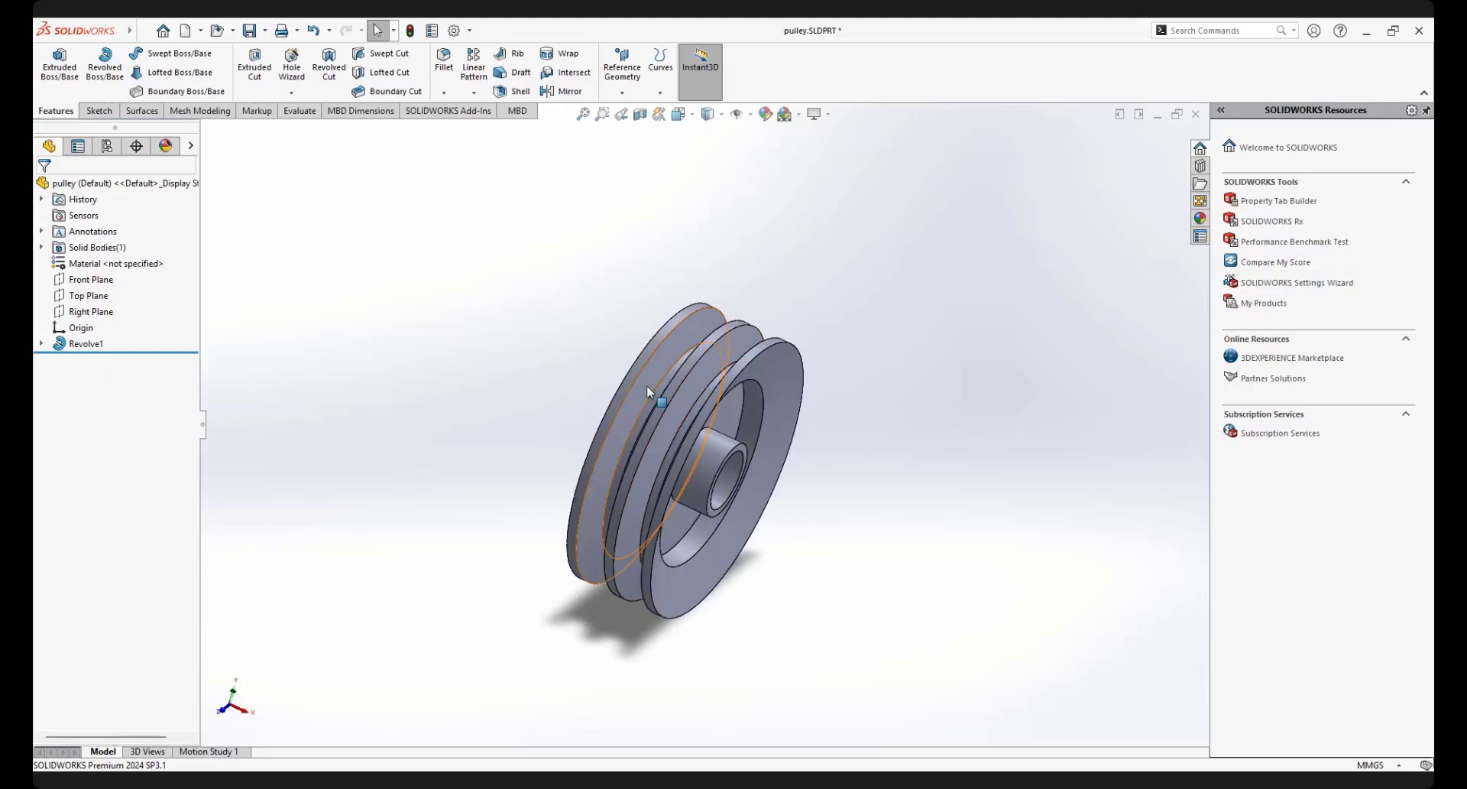
pyautogui.moveTo(647, 385); pyautogui.dragTo(666, 431, button='middle')
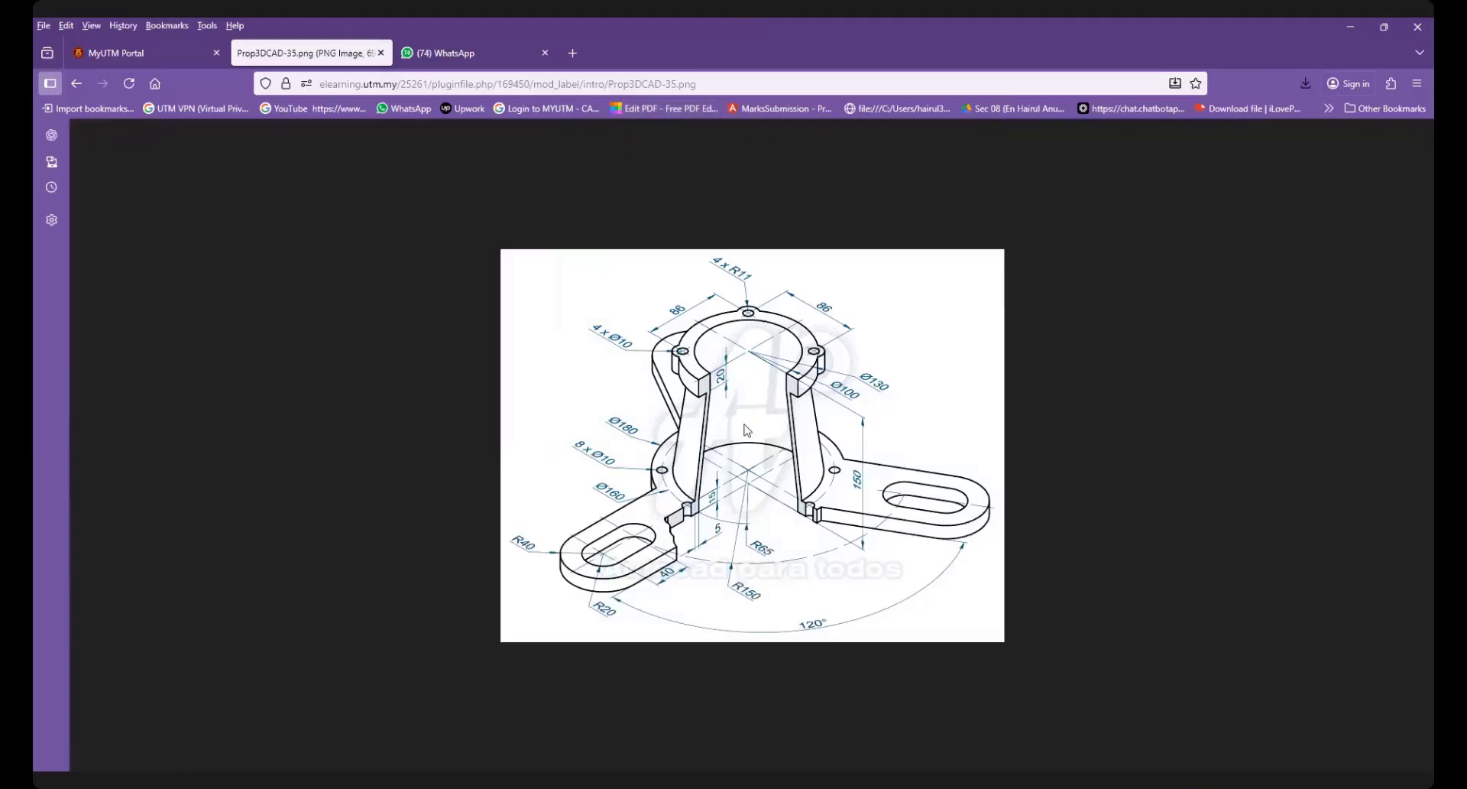
# Return from the Prop3DCAD-35 image to the course page and look over the Solidworks mixed modeling practice
pyautogui.click(74, 82)
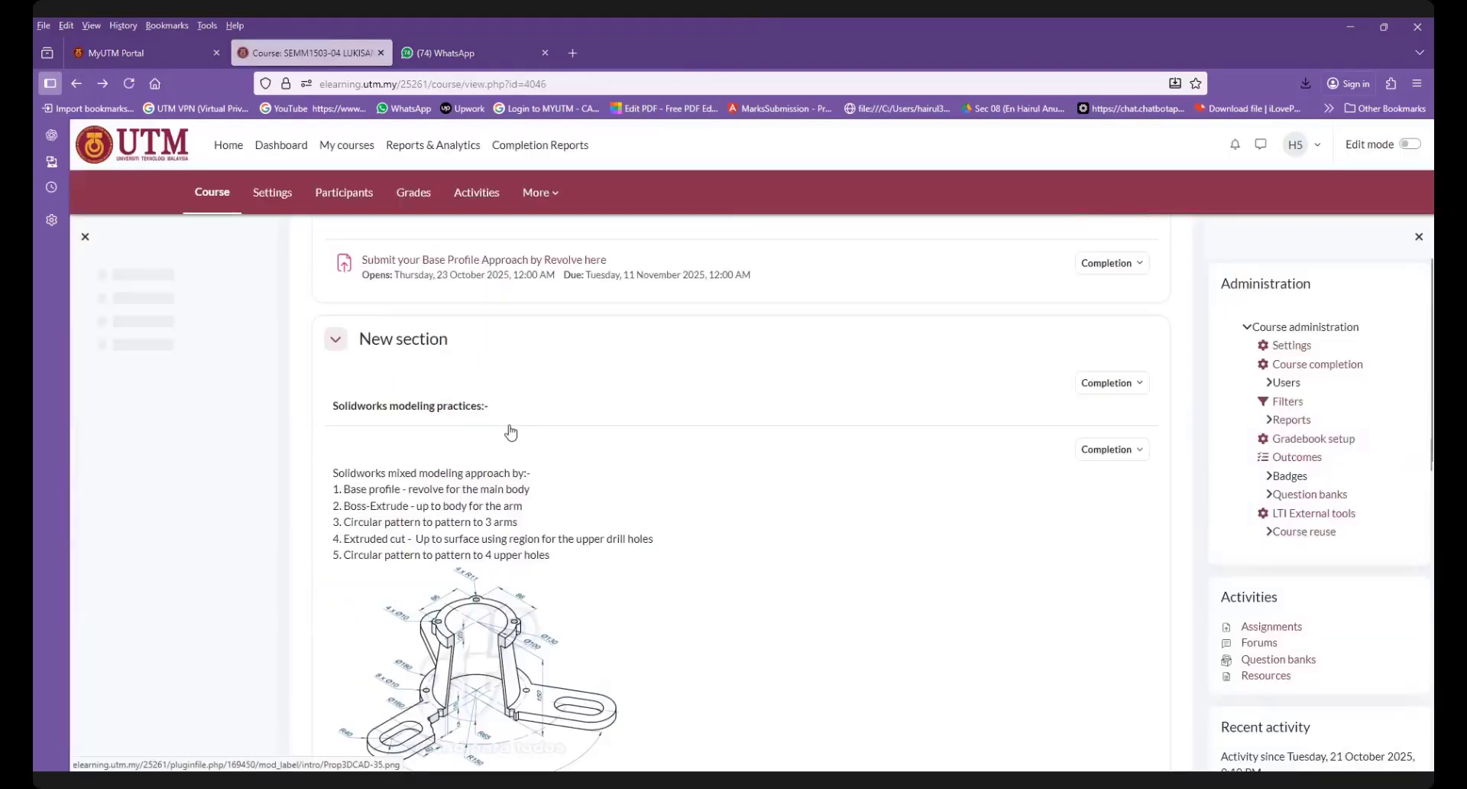
pyautogui.scroll(-5, 510, 383)
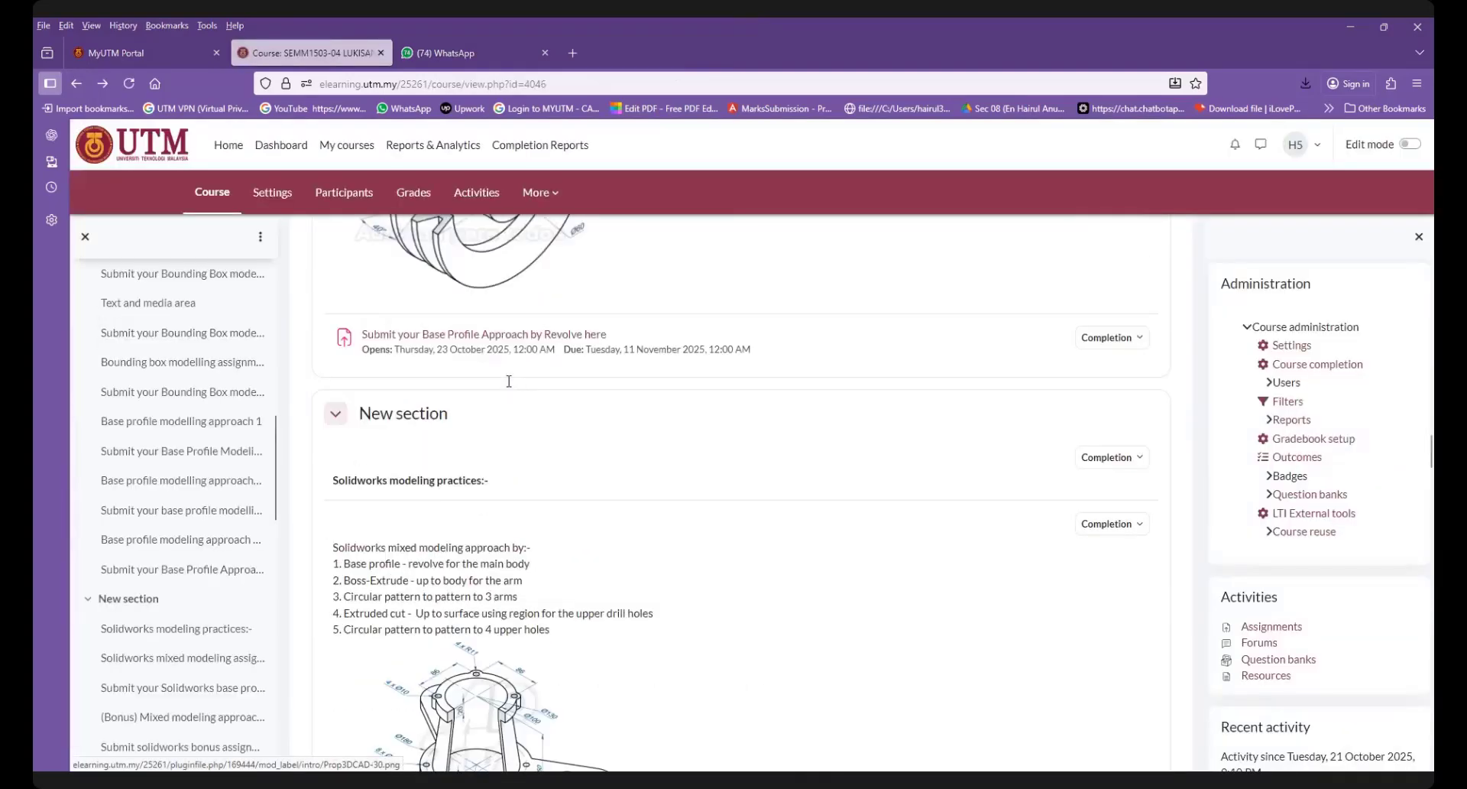
pyautogui.click(491, 430)
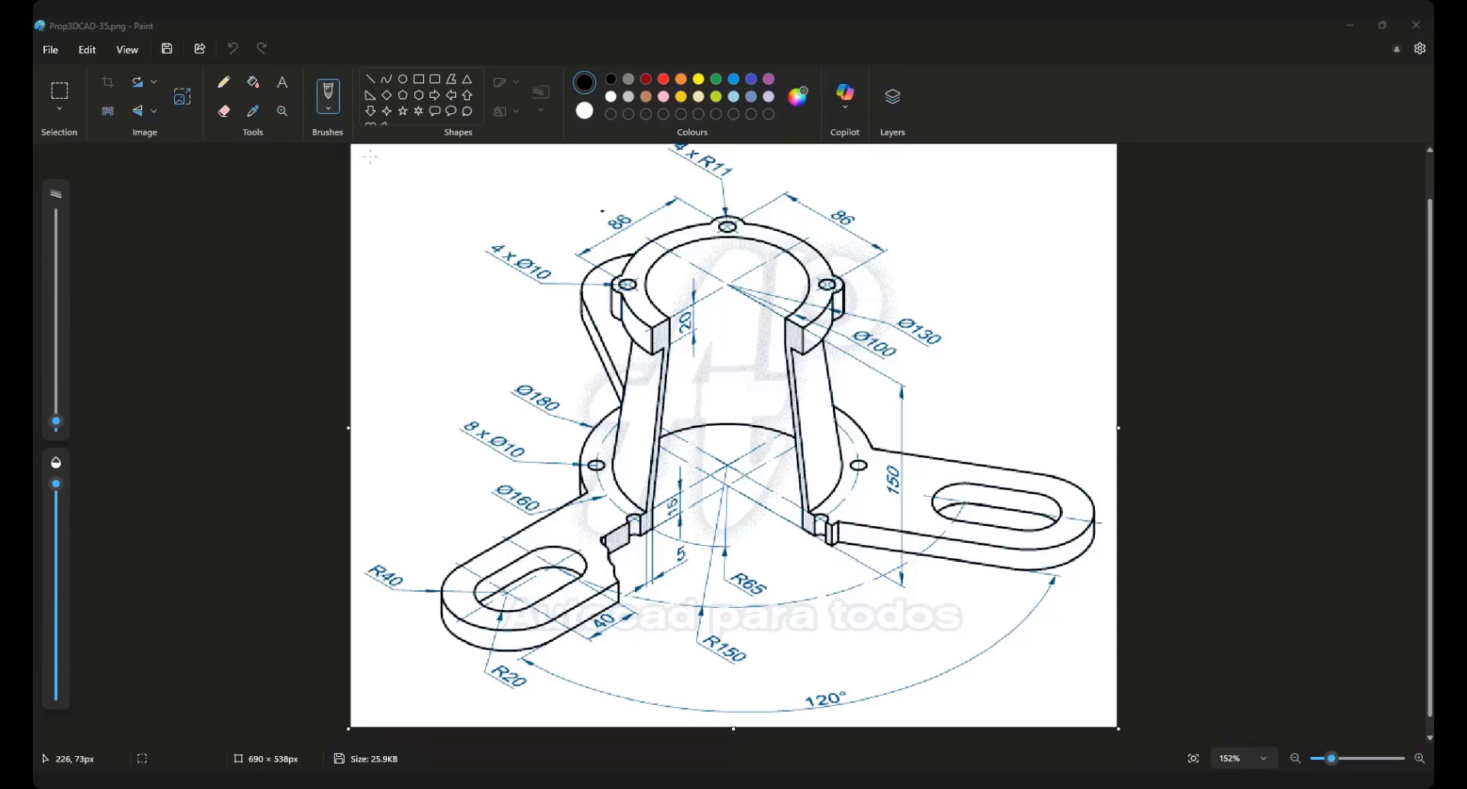
# In Paint, circle the central body of the Prop3DCAD-35 drawing in red and mark its vertical axis with a dashed line
pyautogui.click(664, 79)
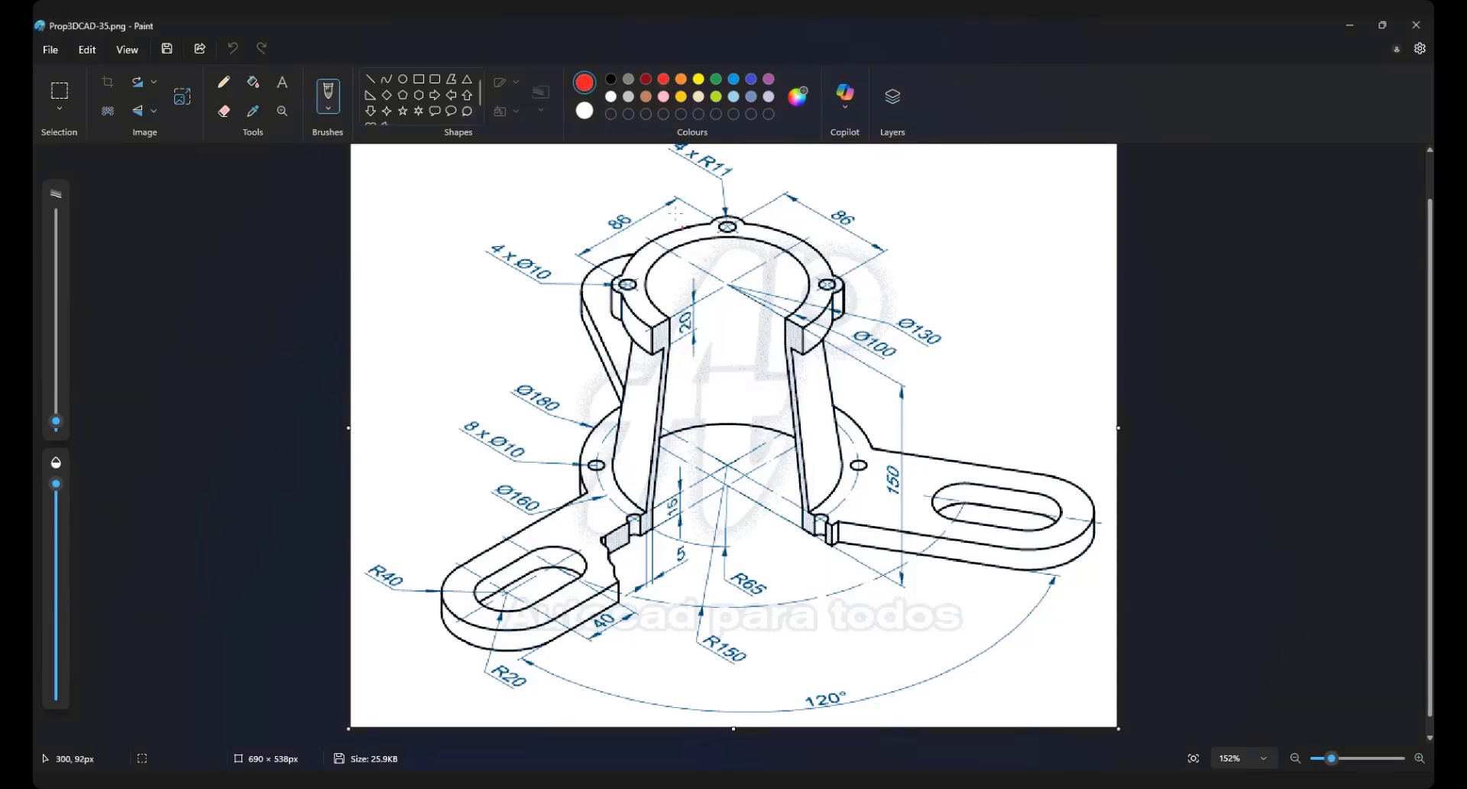
pyautogui.moveTo(676, 214)
pyautogui.mouseDown()
pyautogui.moveTo(646, 231)
pyautogui.moveTo(586, 336)
pyautogui.moveTo(603, 507)
pyautogui.moveTo(659, 544)
pyautogui.moveTo(764, 569)
pyautogui.moveTo(812, 553)
pyautogui.moveTo(906, 441)
pyautogui.moveTo(914, 336)
pyautogui.moveTo(838, 220)
pyautogui.moveTo(725, 195)
pyautogui.moveTo(676, 215)
pyautogui.mouseUp()
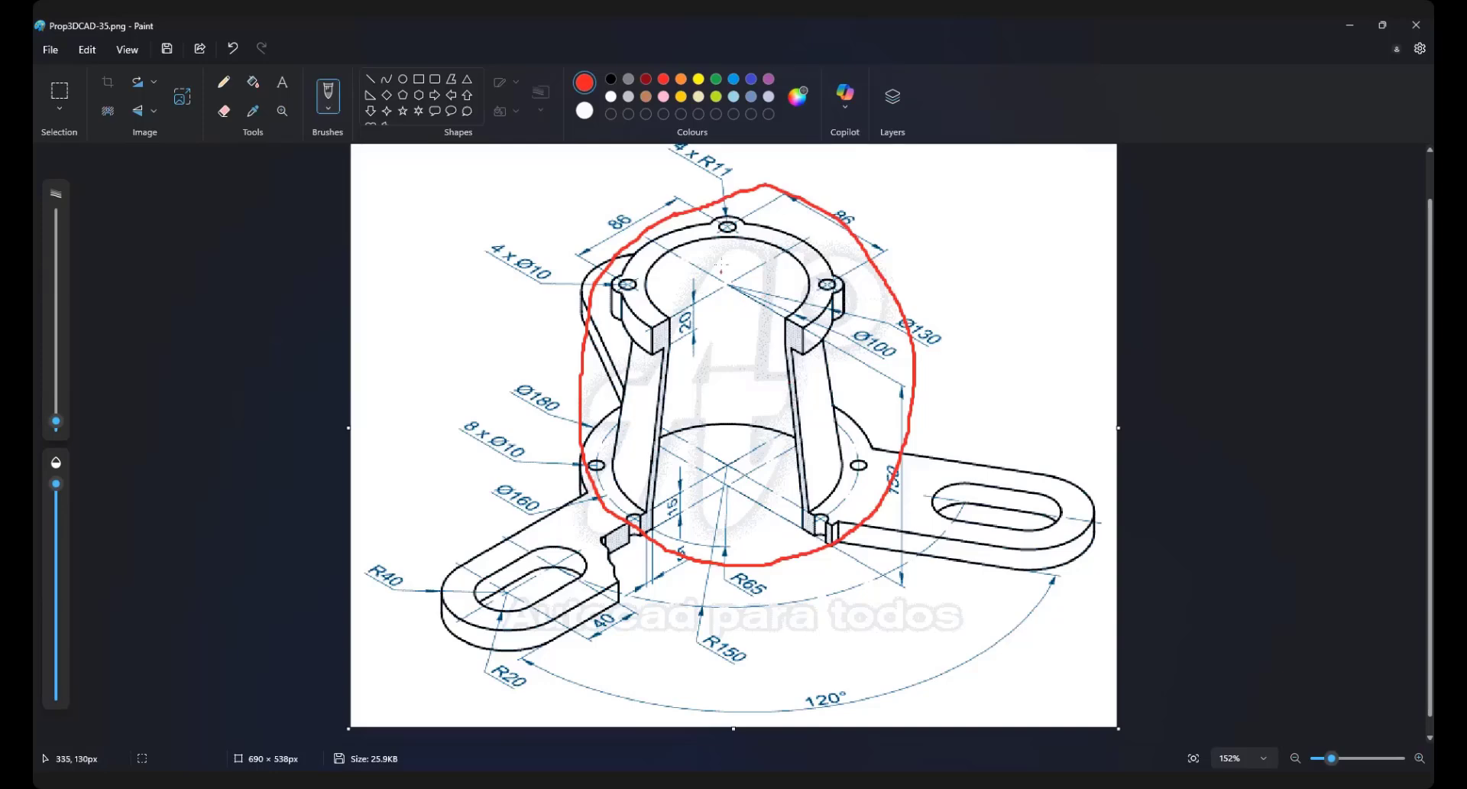
pyautogui.moveTo(722, 262); pyautogui.dragTo(731, 374)
pyautogui.moveTo(731, 384); pyautogui.dragTo(728, 500)
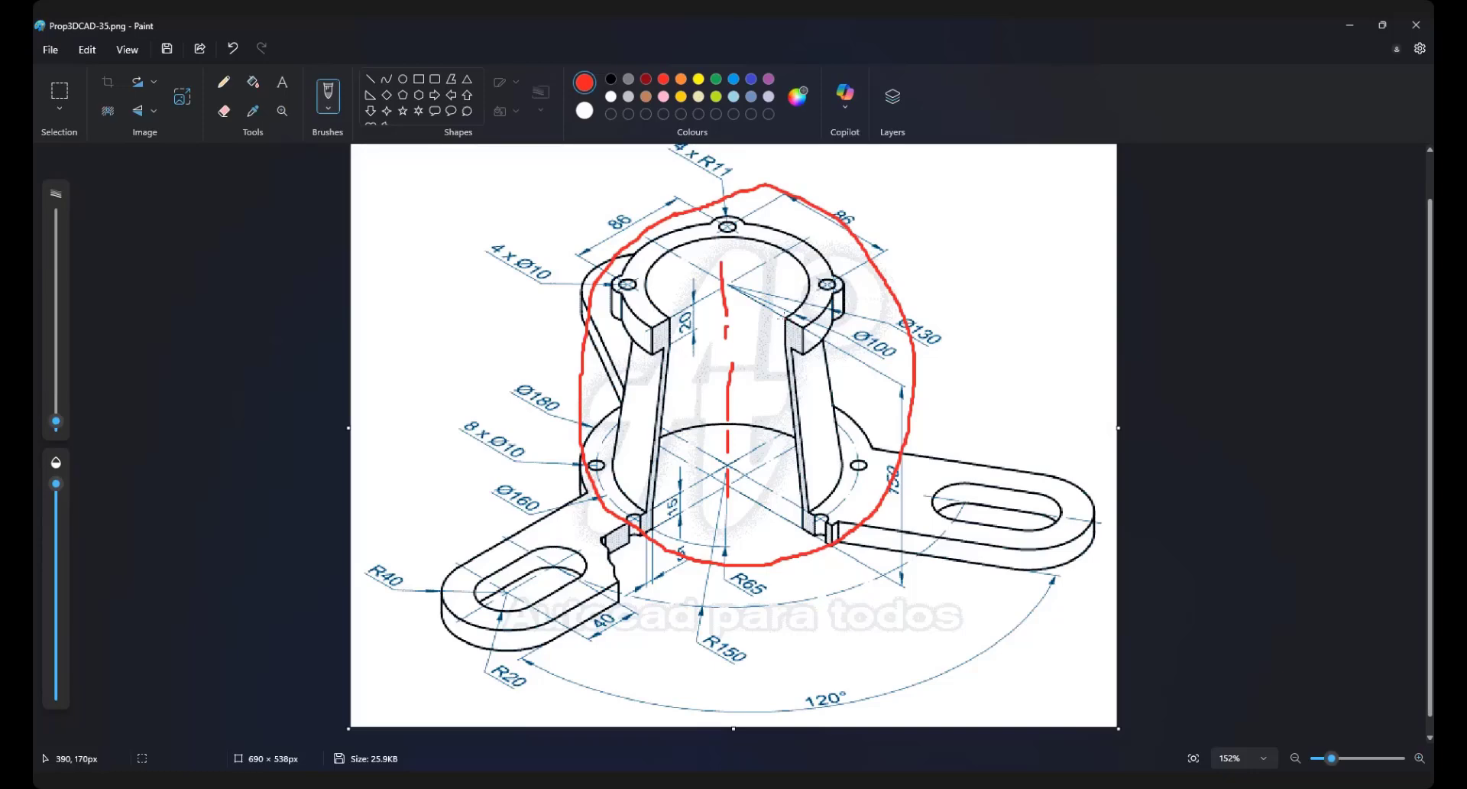
# Trace the cut wall section of the body in red, then redraw that profile beside the part with a dashed revolve axis
pyautogui.moveTo(791, 329)
pyautogui.mouseDown()
pyautogui.moveTo(804, 336)
pyautogui.moveTo(792, 372)
pyautogui.moveTo(810, 509)
pyautogui.mouseUp()
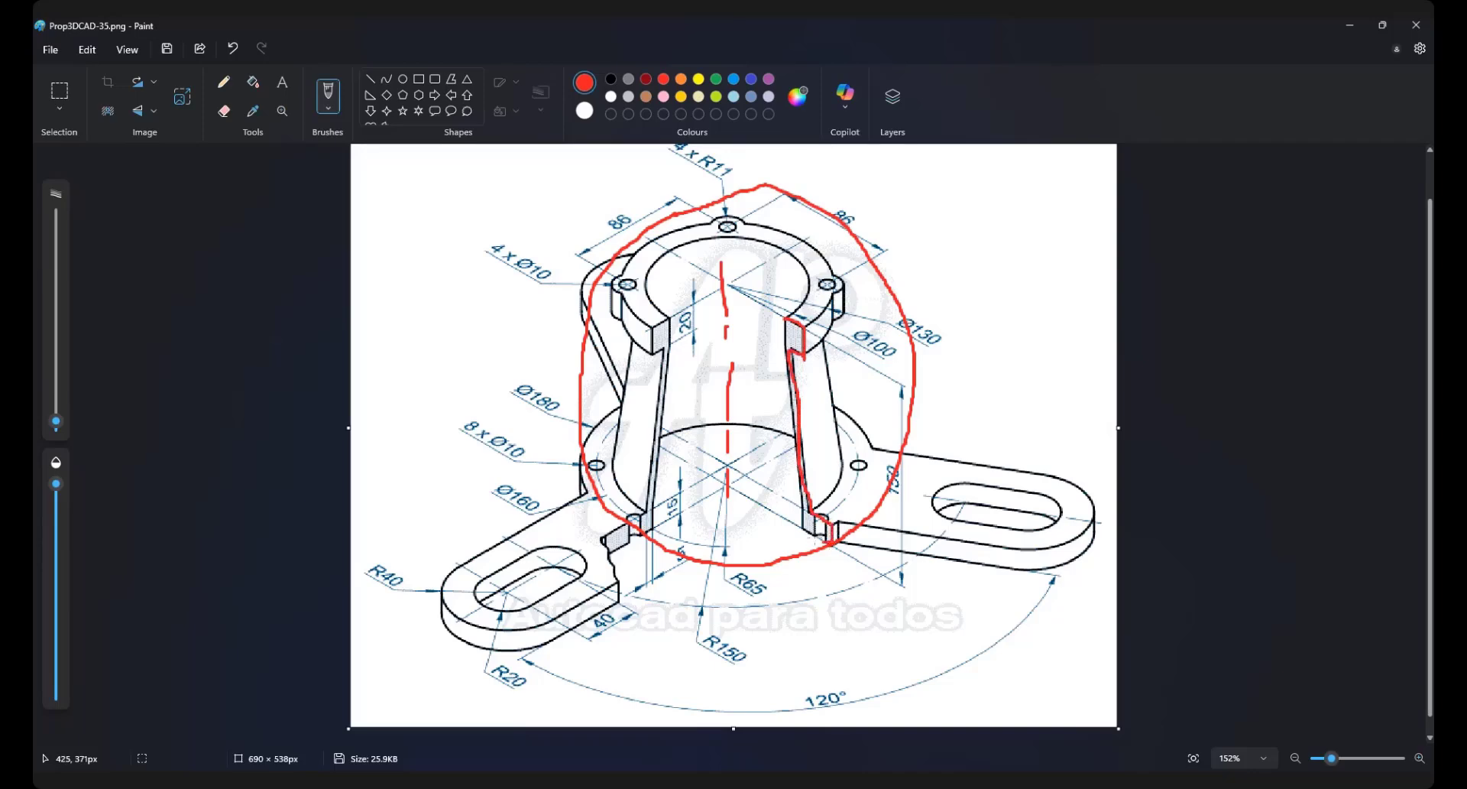
pyautogui.moveTo(797, 529); pyautogui.dragTo(781, 317)
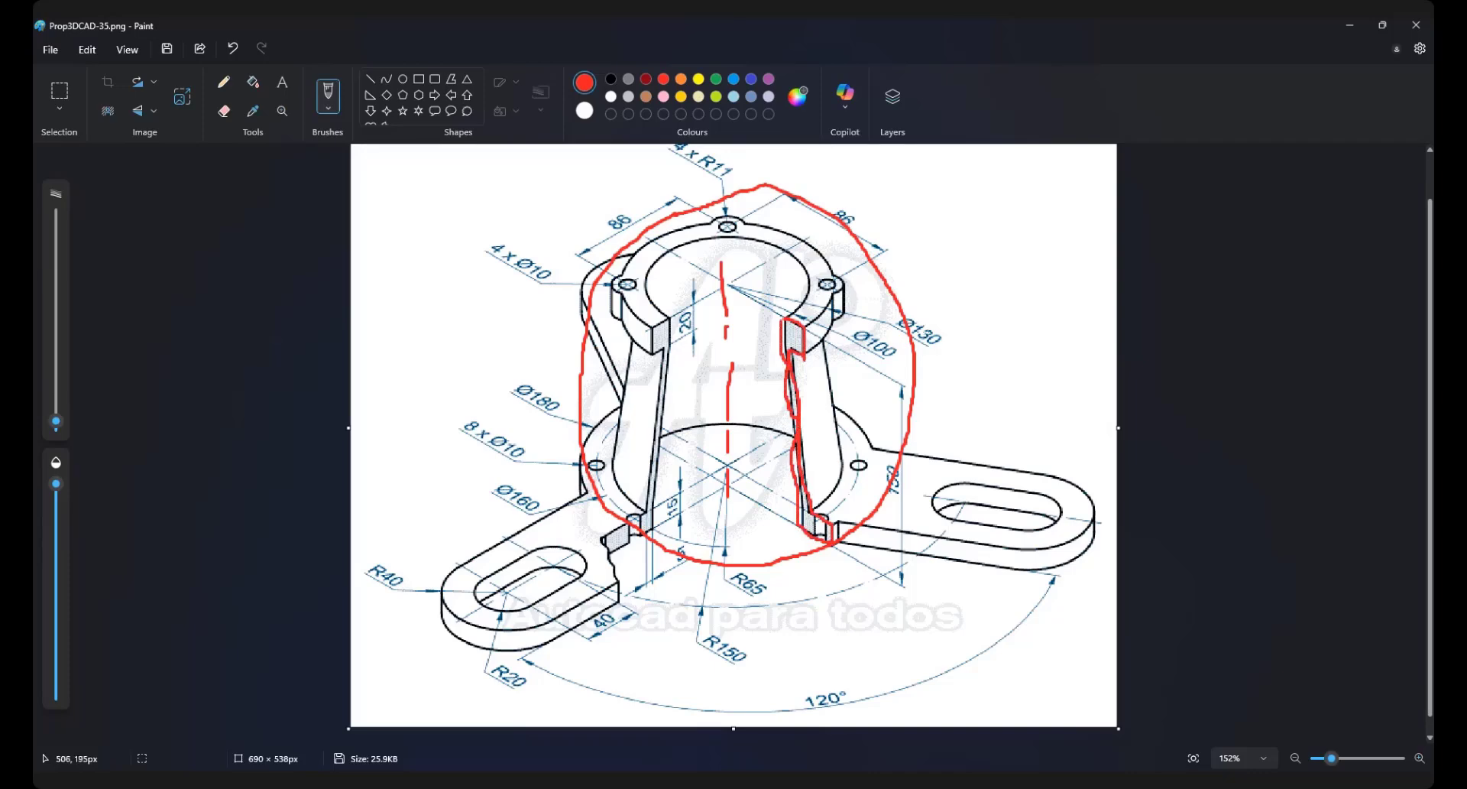
pyautogui.moveTo(1009, 201)
pyautogui.mouseDown()
pyautogui.moveTo(1039, 203)
pyautogui.moveTo(1040, 237)
pyautogui.moveTo(1010, 234)
pyautogui.moveTo(1015, 269)
pyautogui.moveTo(1062, 397)
pyautogui.moveTo(1093, 395)
pyautogui.moveTo(1094, 427)
pyautogui.moveTo(1050, 432)
pyautogui.moveTo(1029, 394)
pyautogui.moveTo(988, 229)
pyautogui.moveTo(1001, 202)
pyautogui.mouseUp()
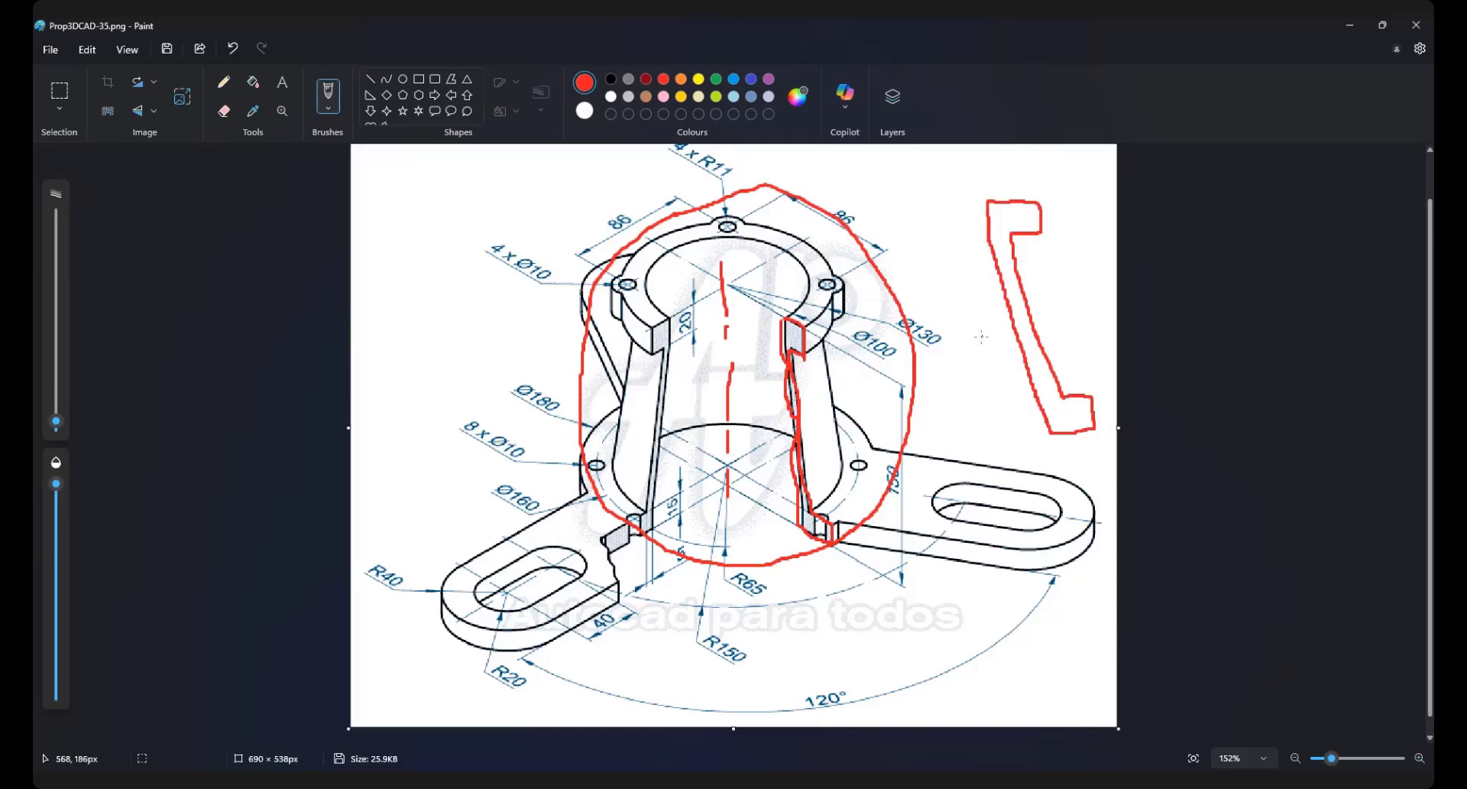
pyautogui.click(940, 217)
pyautogui.moveTo(932, 161); pyautogui.dragTo(929, 482)
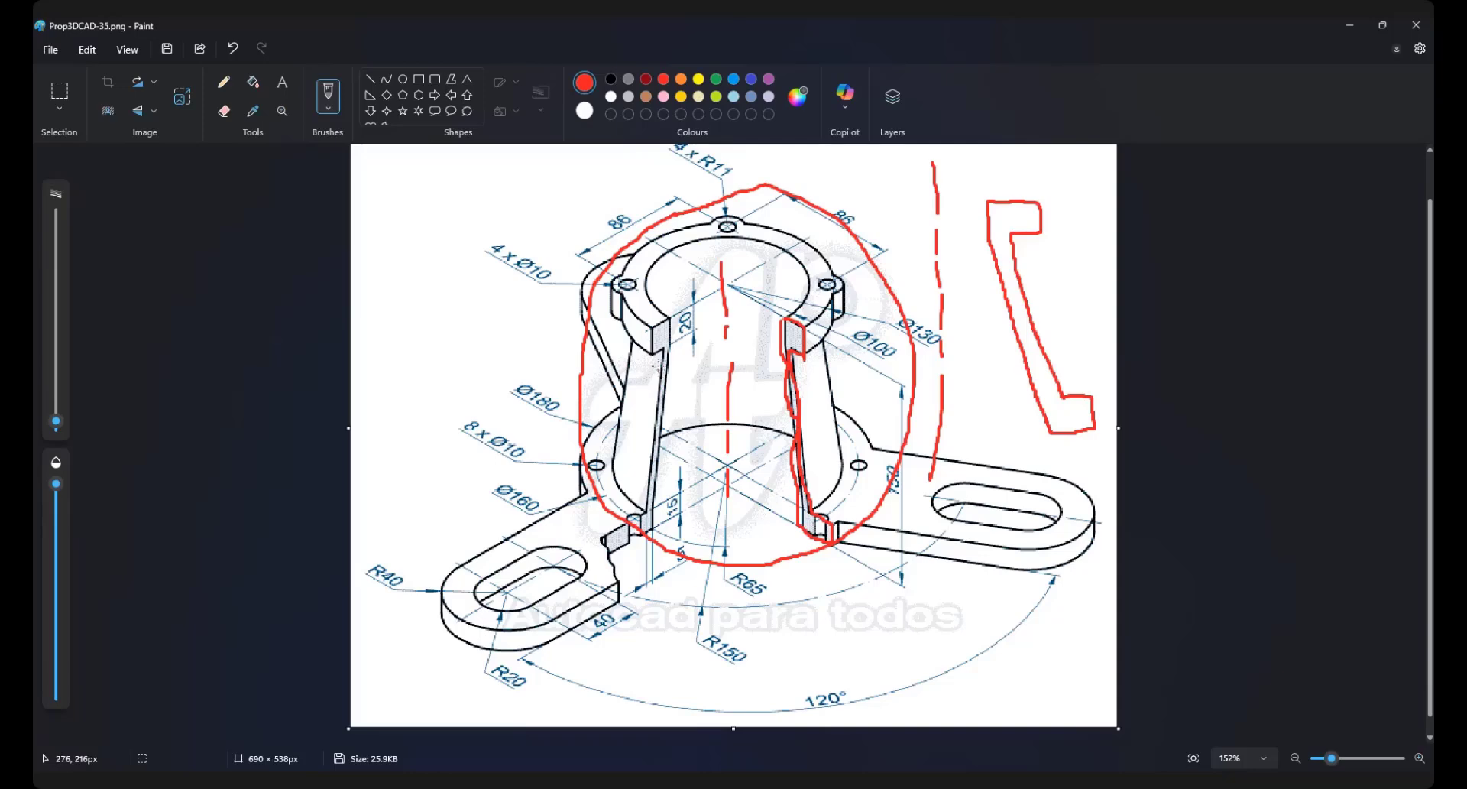
# Try erasing part of the red circle, then undo the erasure and every red marking on the drawing
pyautogui.click(224, 111)
pyautogui.moveTo(682, 213); pyautogui.dragTo(709, 272)
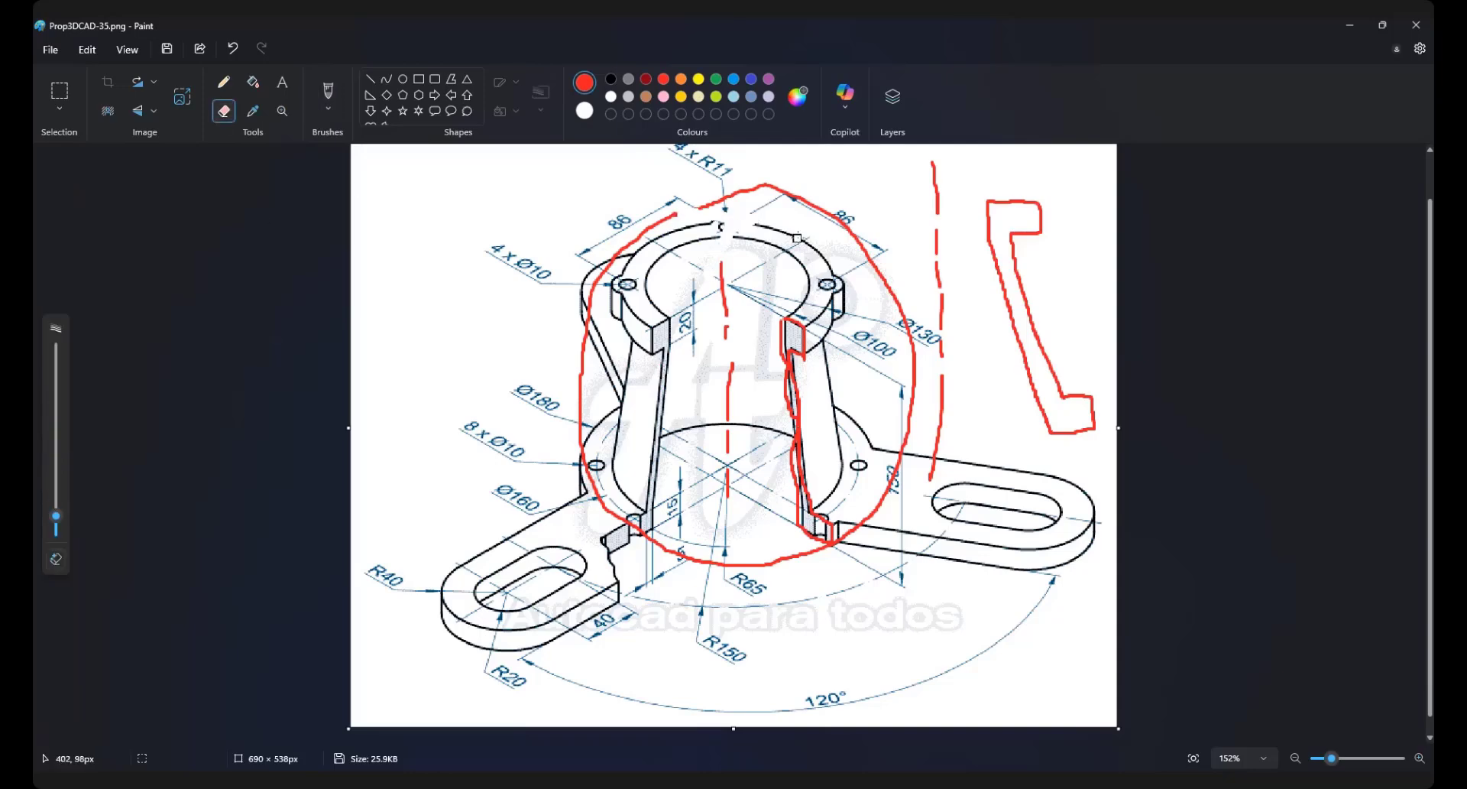
pyautogui.hotkey('ctrl', 'z')
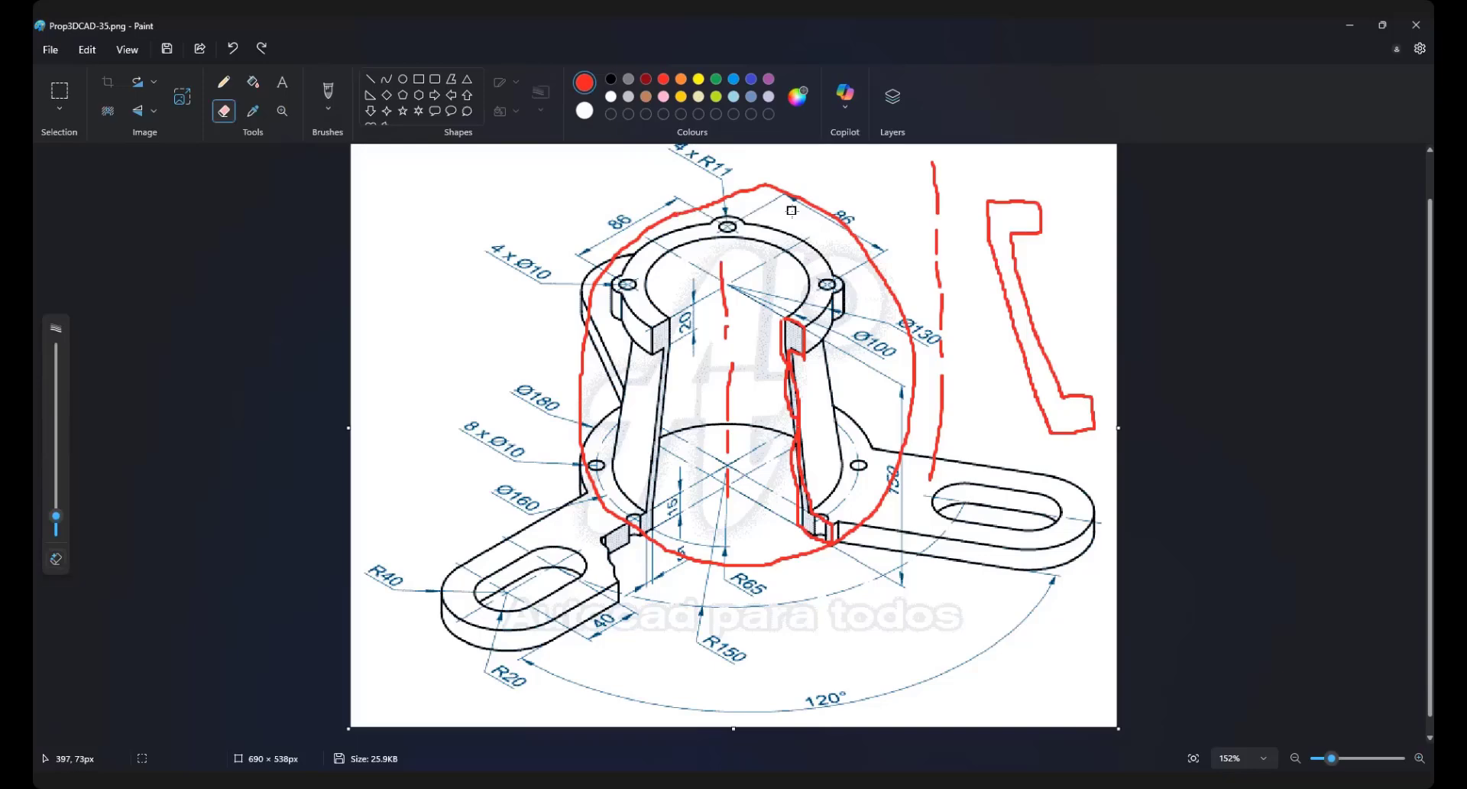
pyautogui.hotkey('ctrl', 'z')
pyautogui.hotkey('ctrl', 'z')
pyautogui.hotkey('ctrl', 'z')
pyautogui.hotkey('ctrl', 'z')
pyautogui.hotkey('ctrl', 'z')
pyautogui.hotkey('ctrl', 'z')
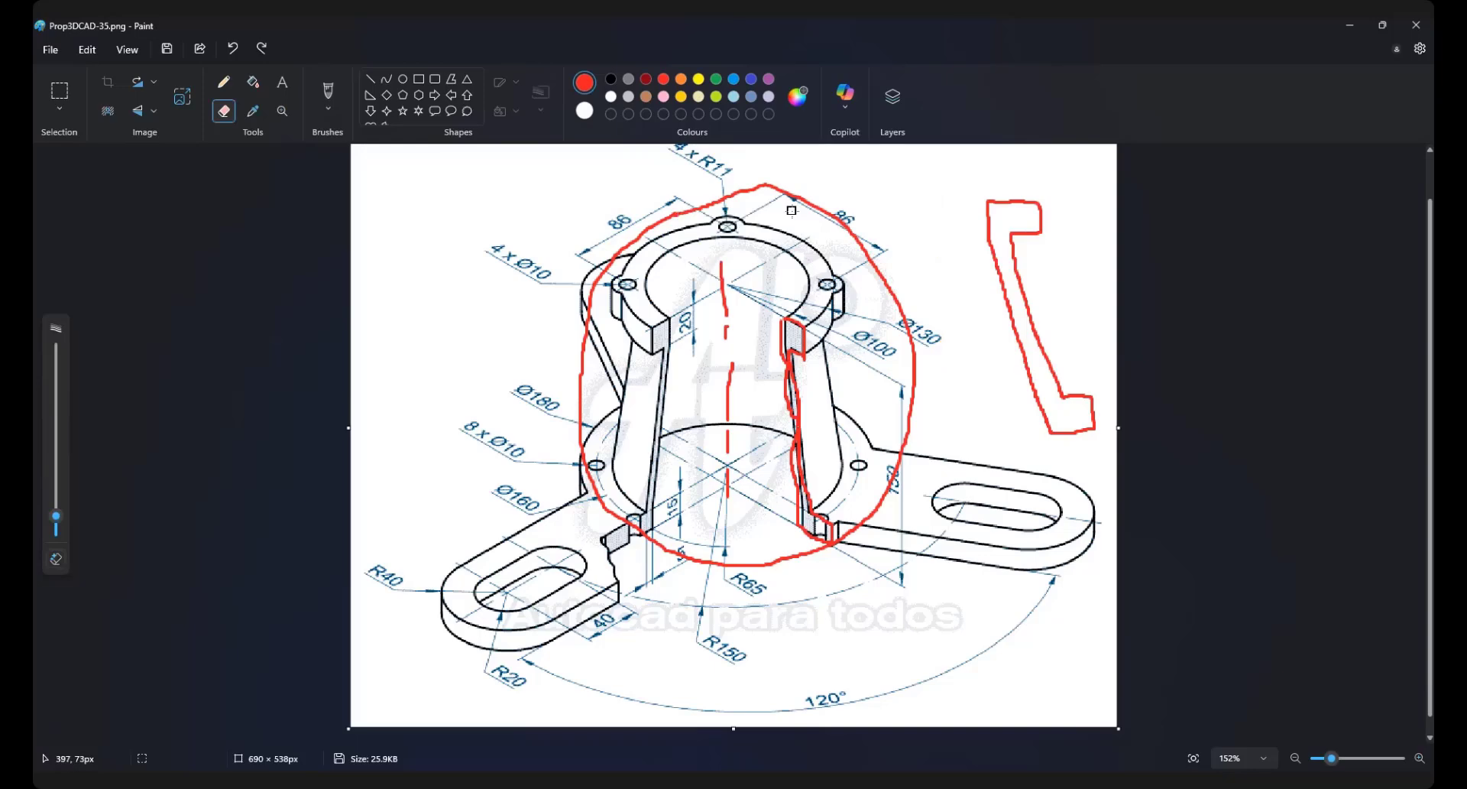
pyautogui.hotkey('ctrl', 'z')
pyautogui.hotkey('ctrl', 'z')
pyautogui.hotkey('ctrl', 'z')
pyautogui.hotkey('ctrl', 'z')
pyautogui.hotkey('ctrl', 'z')
pyautogui.hotkey('ctrl', 'z')
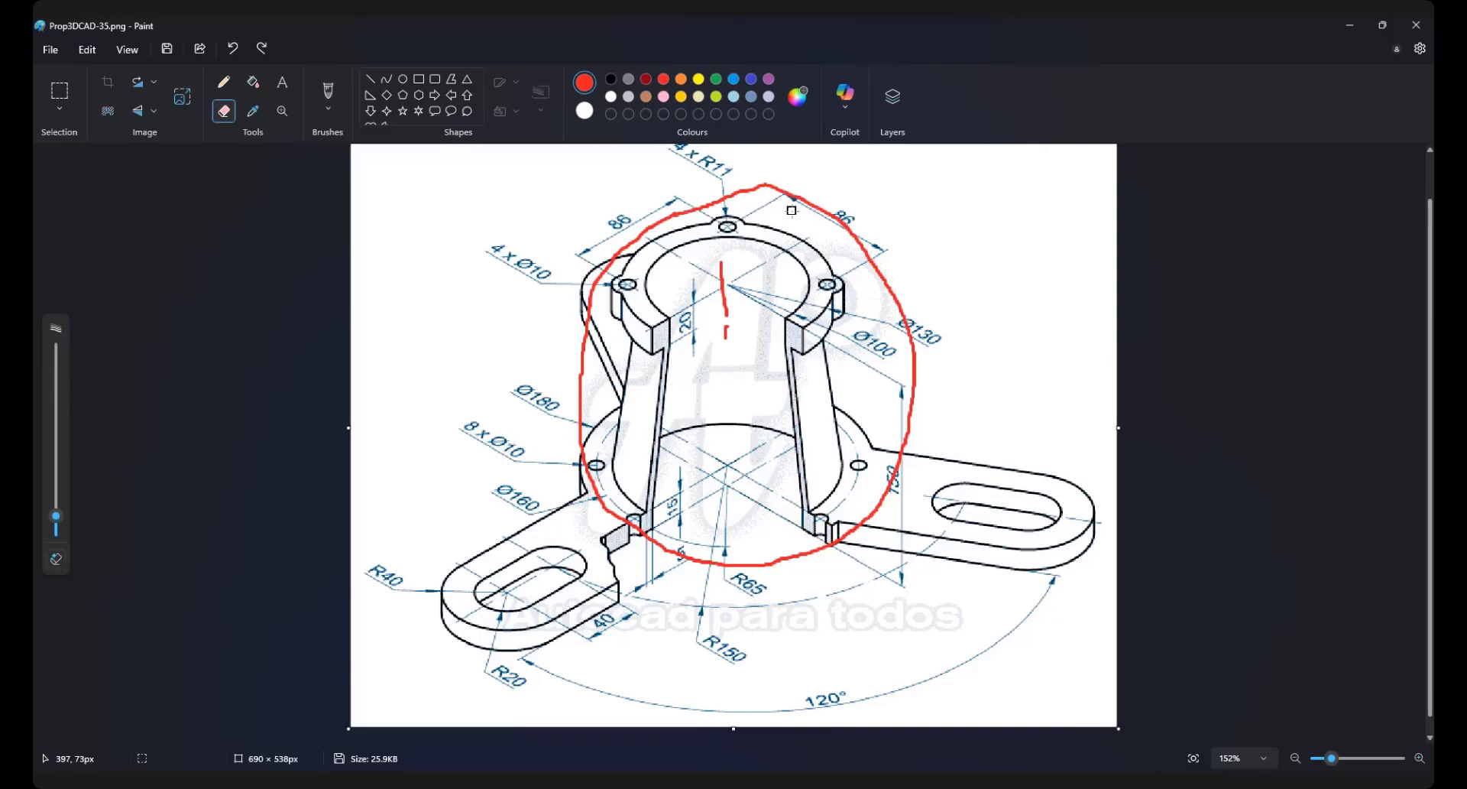
pyautogui.hotkey('ctrl', 'z')
pyautogui.hotkey('ctrl', 'z')
pyautogui.hotkey('ctrl', 'z')
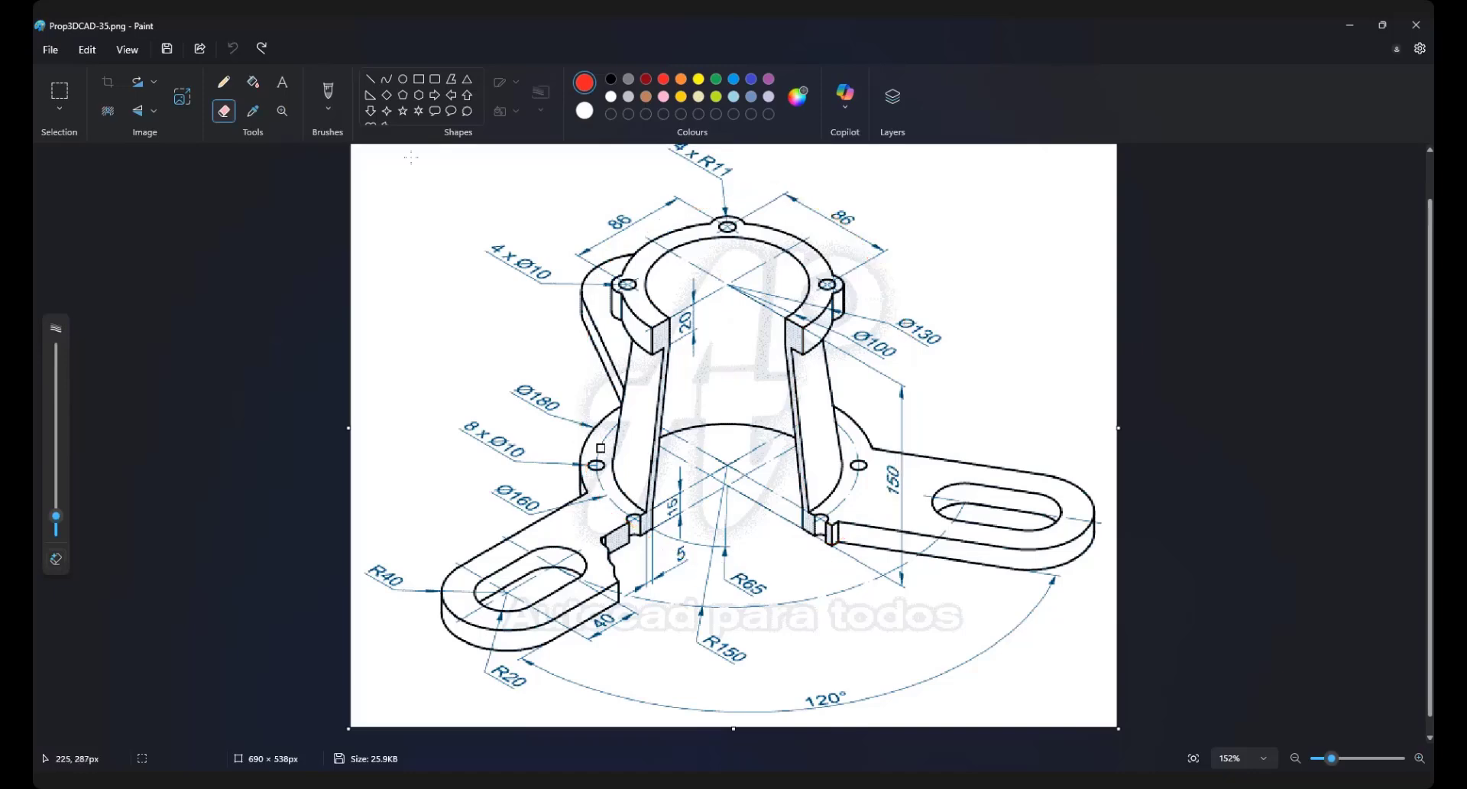
# Reselect the brush and trace the outline and slot of the broken-out front arm in red
pyautogui.click(328, 91)
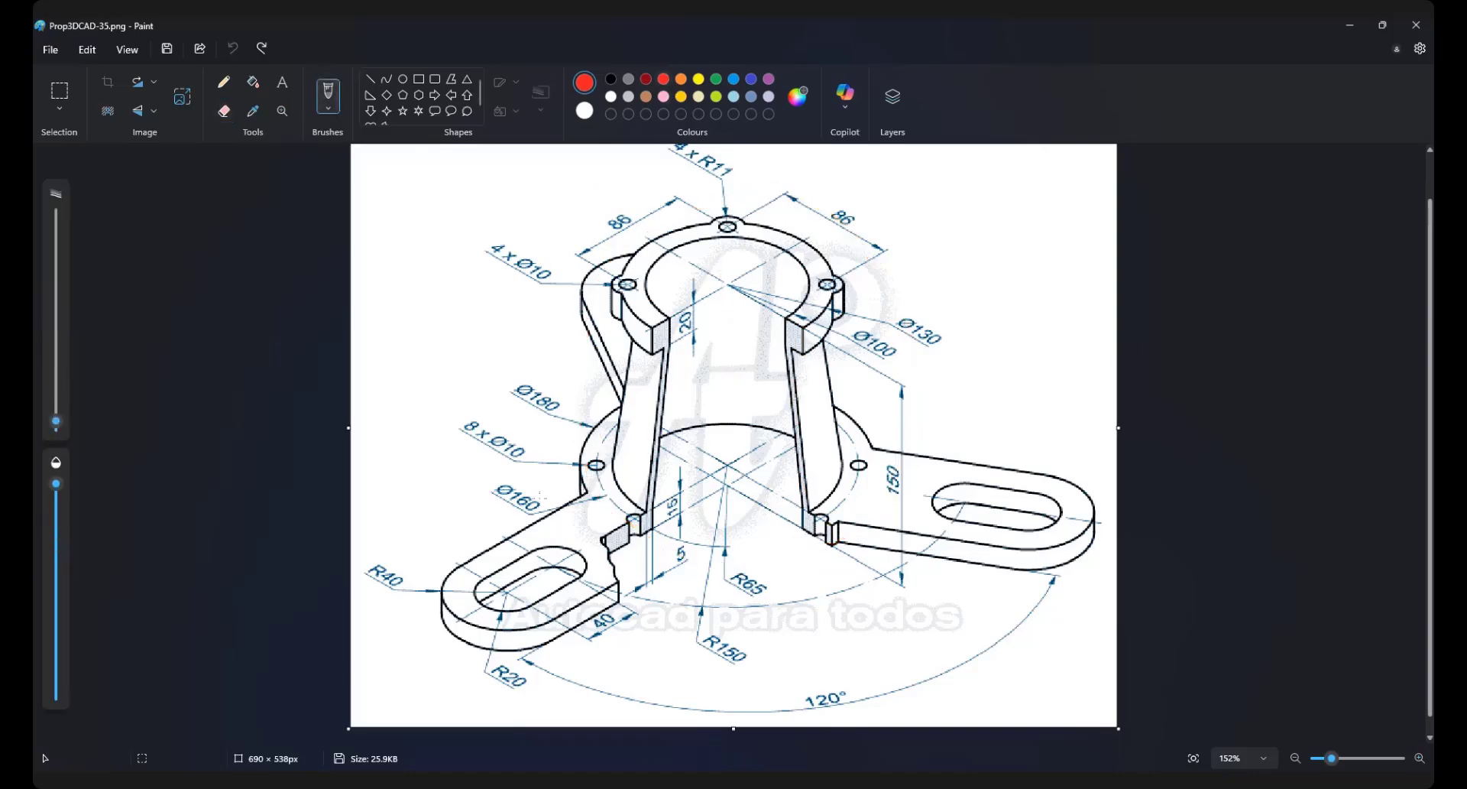
pyautogui.moveTo(579, 501)
pyautogui.mouseDown()
pyautogui.moveTo(485, 548)
pyautogui.moveTo(431, 602)
pyautogui.moveTo(444, 622)
pyautogui.moveTo(504, 635)
pyautogui.moveTo(673, 547)
pyautogui.mouseUp()
pyautogui.moveTo(551, 547)
pyautogui.mouseDown()
pyautogui.moveTo(485, 590)
pyautogui.moveTo(522, 605)
pyautogui.moveTo(572, 560)
pyautogui.moveTo(561, 548)
pyautogui.mouseUp()
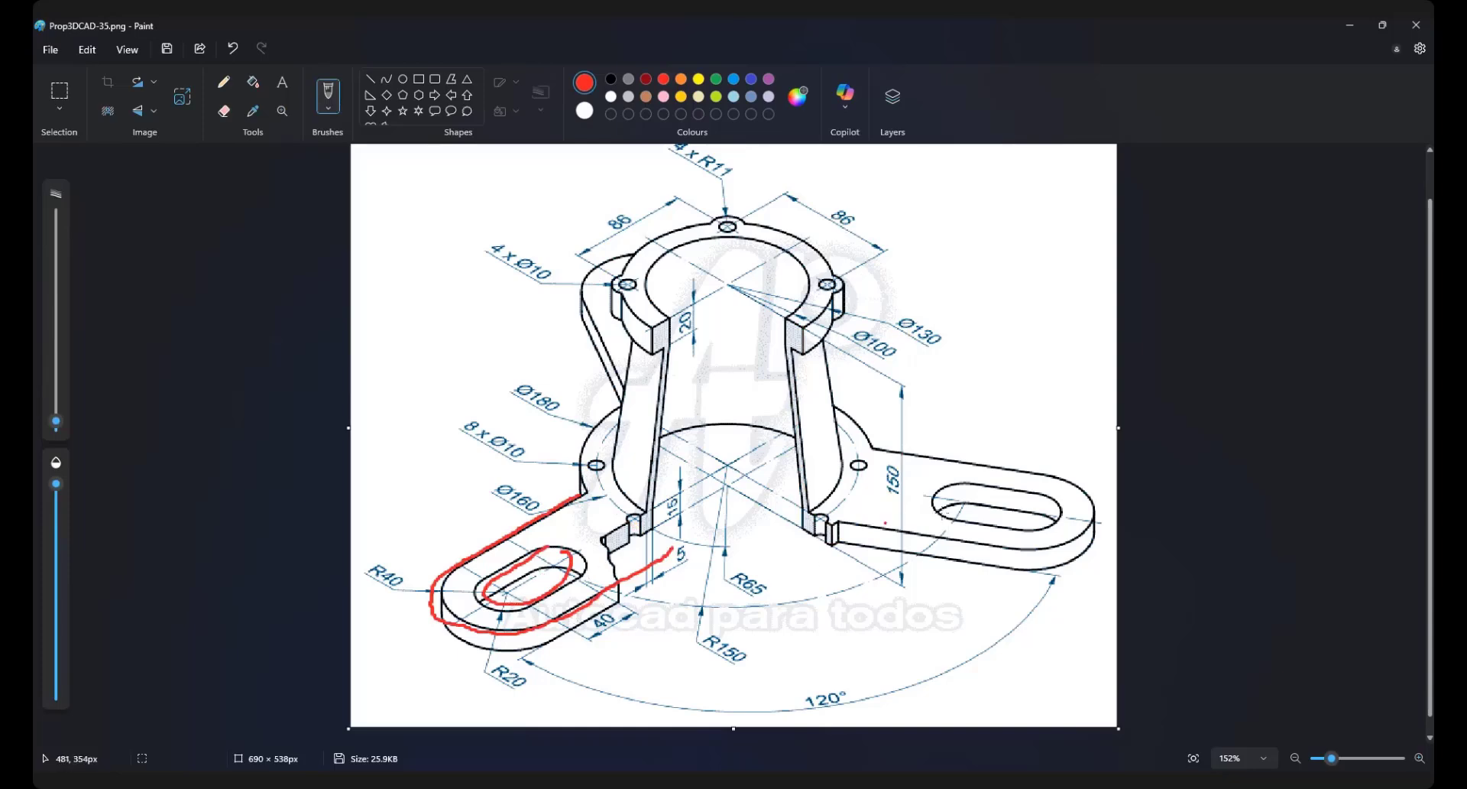
# Mark the other two arms with short red strokes and number the arms beside them
pyautogui.moveTo(939, 499)
pyautogui.mouseDown()
pyautogui.moveTo(956, 507)
pyautogui.moveTo(976, 474)
pyautogui.mouseUp()
pyautogui.click(560, 255)
pyautogui.moveTo(570, 313); pyautogui.dragTo(586, 277)
pyautogui.moveTo(480, 481); pyautogui.dragTo(491, 540)
pyautogui.moveTo(968, 410)
pyautogui.mouseDown()
pyautogui.moveTo(972, 432)
pyautogui.moveTo(1004, 433)
pyautogui.mouseUp()
pyautogui.click(635, 219)
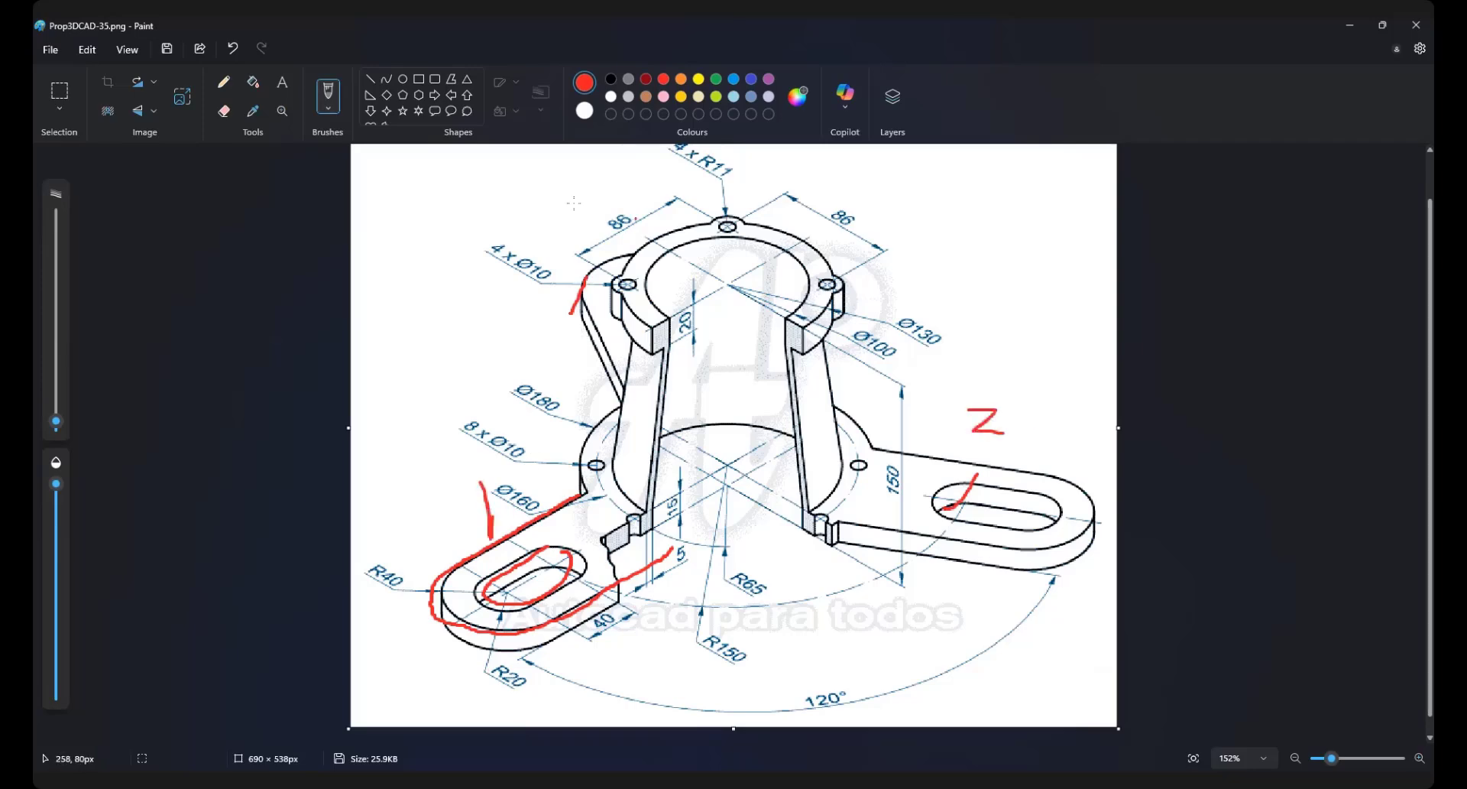
pyautogui.moveTo(551, 212)
pyautogui.mouseDown()
pyautogui.moveTo(583, 214)
pyautogui.moveTo(588, 238)
pyautogui.moveTo(556, 250)
pyautogui.mouseUp()
# Undo all the red arm outlines, strokes and numbers
pyautogui.hotkey('ctrl', 'z')
pyautogui.hotkey('ctrl', 'z')
pyautogui.hotkey('ctrl', 'z')
pyautogui.hotkey('ctrl', 'z')
pyautogui.hotkey('ctrl', 'z')
pyautogui.hotkey('ctrl', 'z')
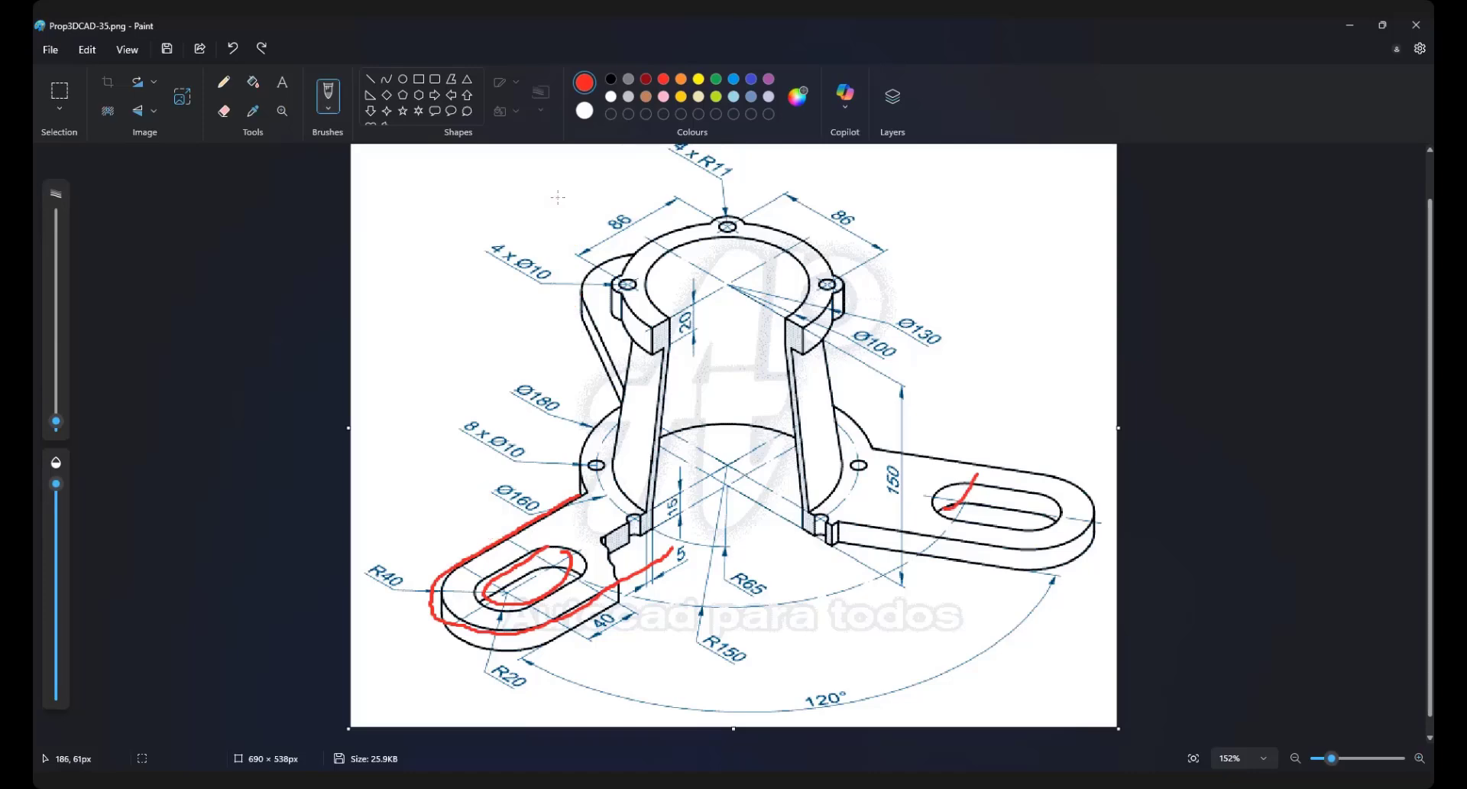
pyautogui.hotkey('ctrl', 'z')
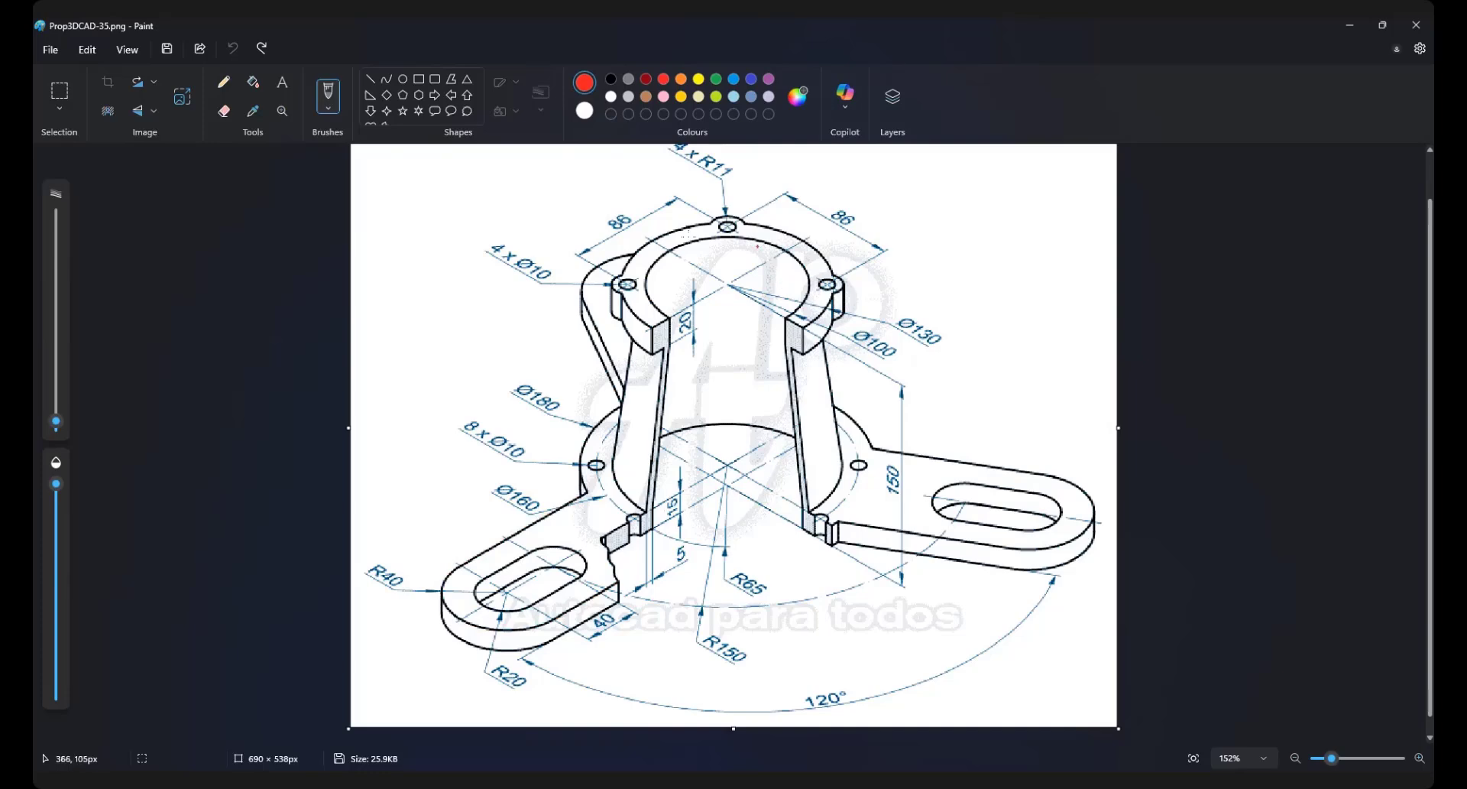
# Outline the broken-out front arm as a square-ended block with its thickness, then undo both strokes
pyautogui.moveTo(591, 495)
pyautogui.mouseDown()
pyautogui.moveTo(424, 579)
pyautogui.moveTo(490, 638)
pyautogui.moveTo(700, 539)
pyautogui.mouseUp()
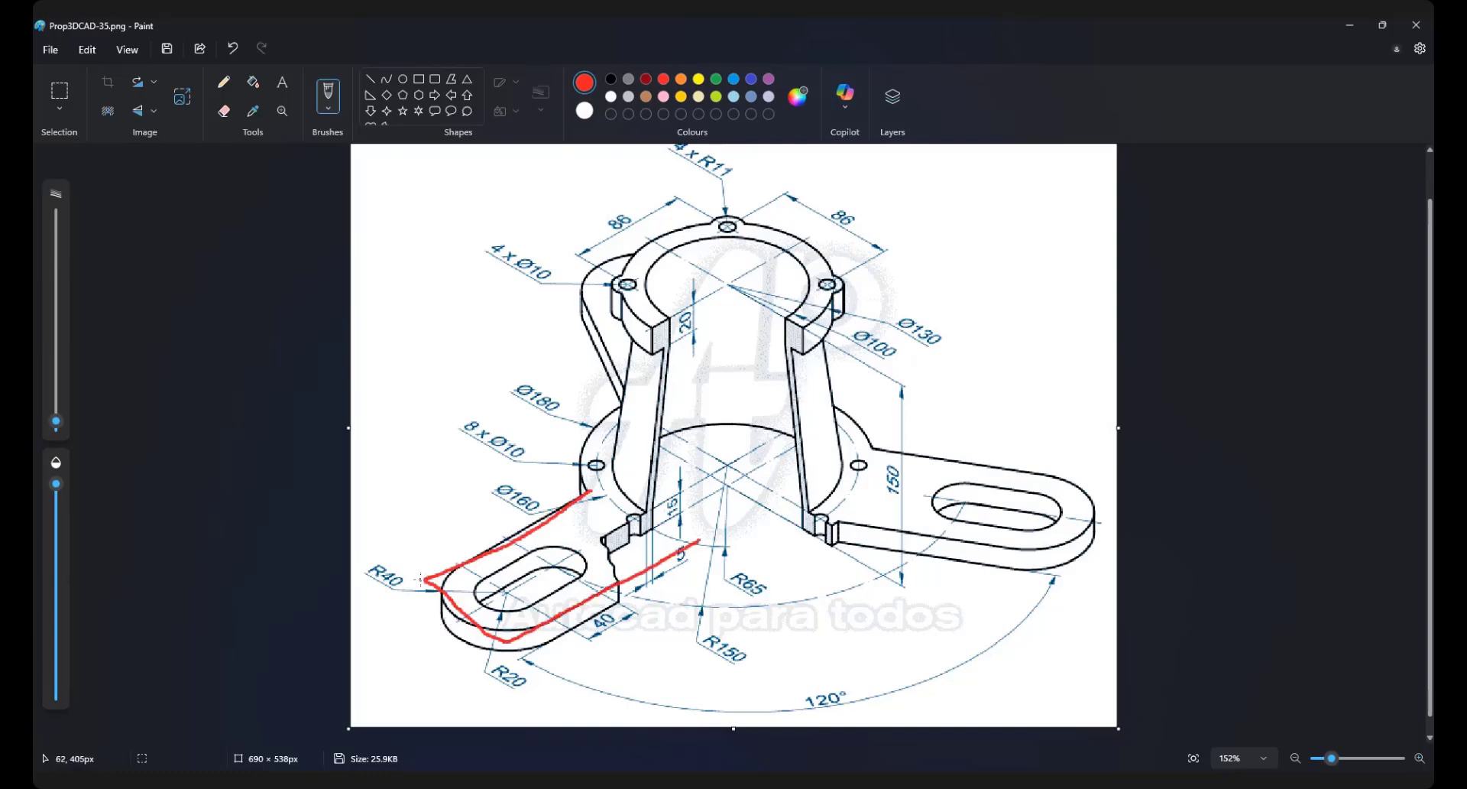
pyautogui.moveTo(421, 578)
pyautogui.mouseDown()
pyautogui.moveTo(431, 624)
pyautogui.moveTo(514, 682)
pyautogui.mouseUp()
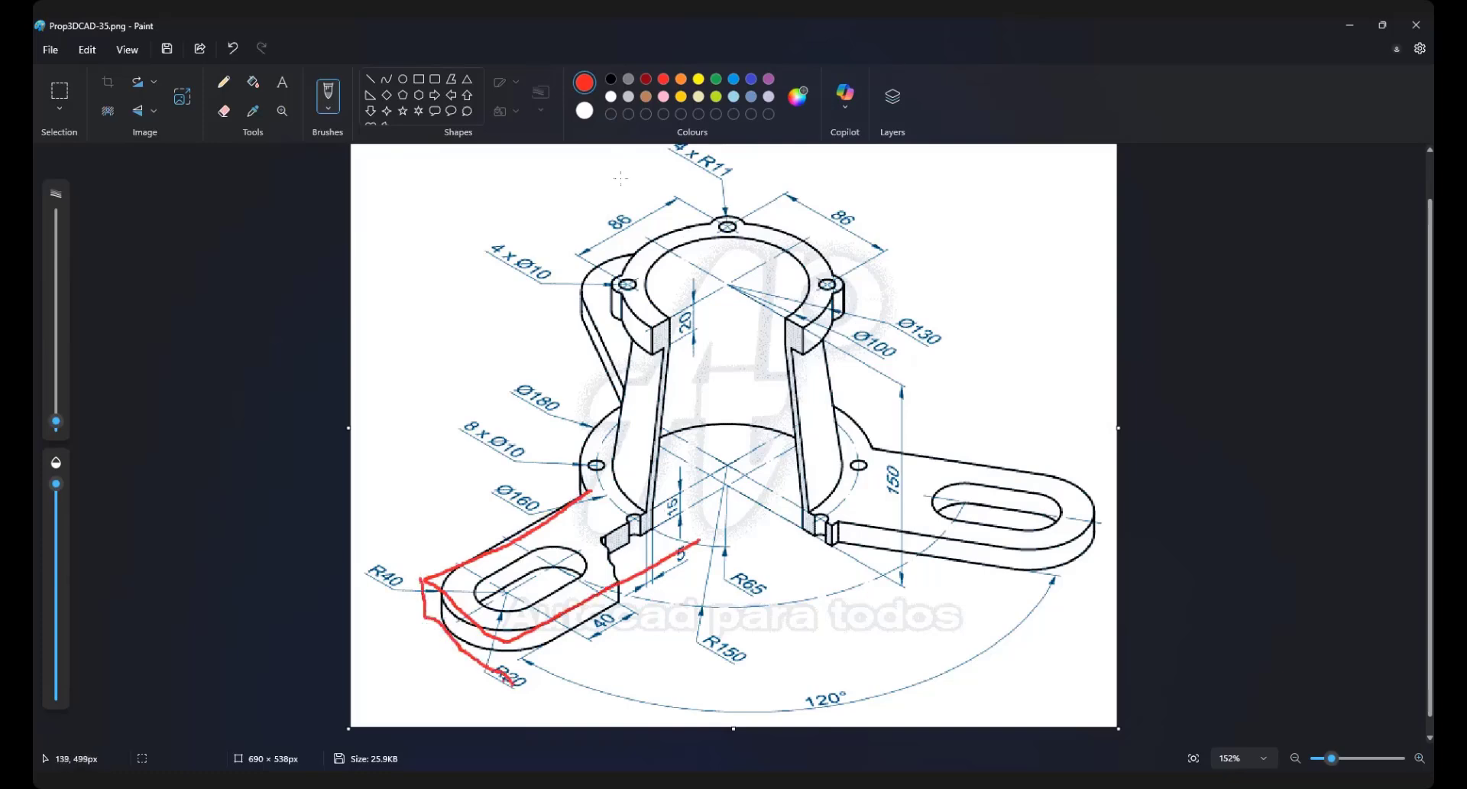
pyautogui.click(233, 49)
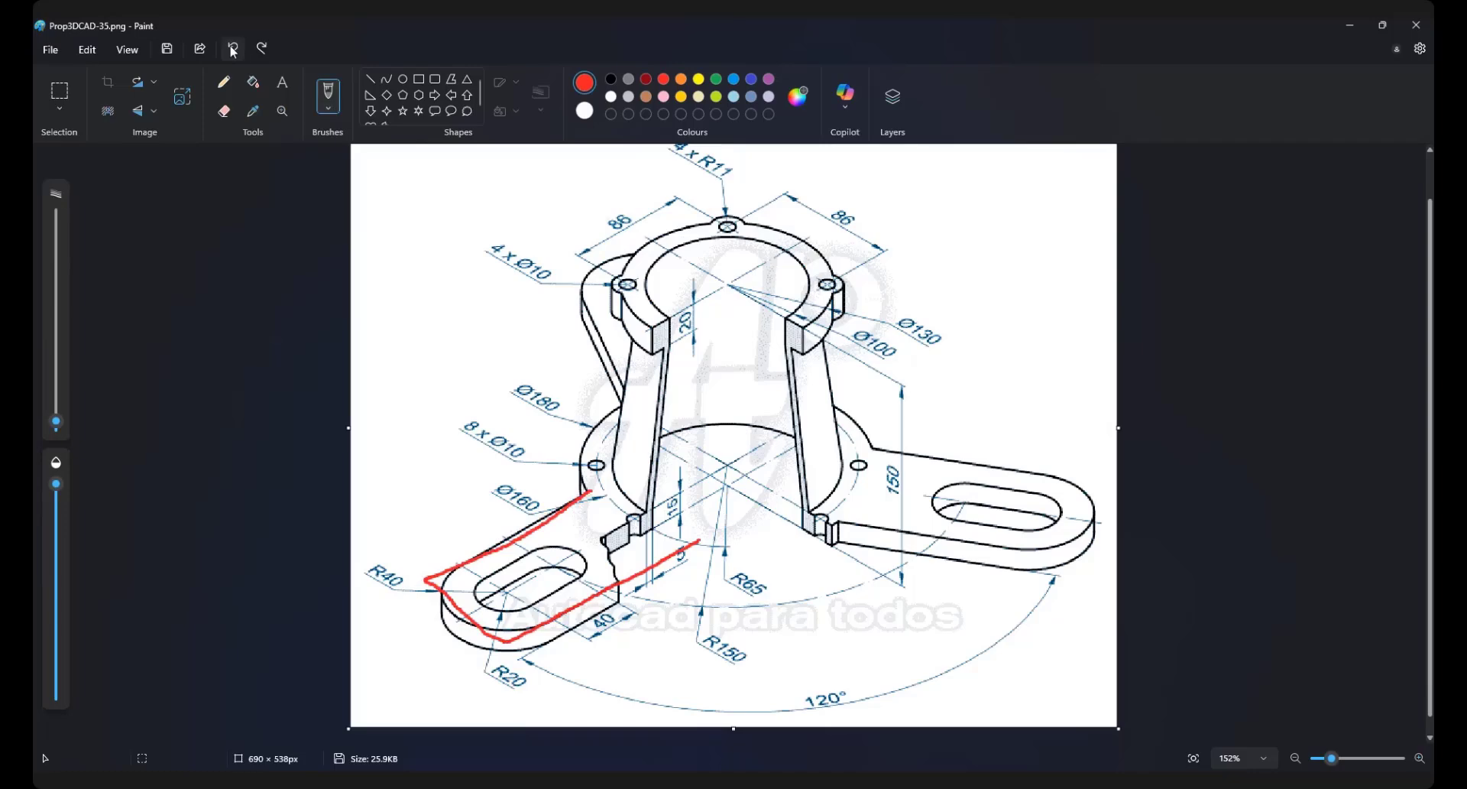
pyautogui.click(233, 49)
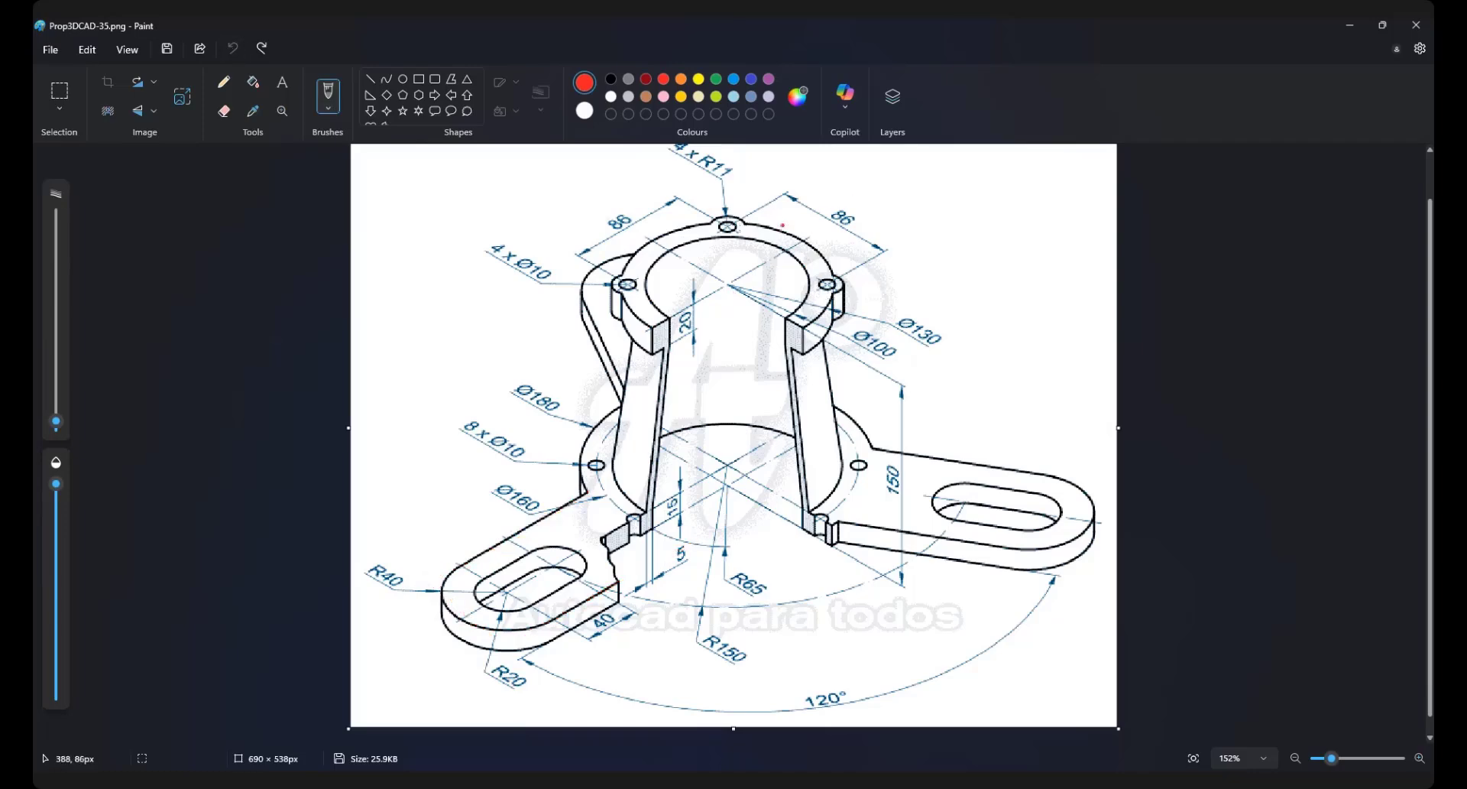
# Trace the main body in red: the upper flange with its thickness, the tapered wall, and the base flange with its thickness
pyautogui.moveTo(783, 226)
pyautogui.mouseDown()
pyautogui.moveTo(673, 239)
pyautogui.moveTo(627, 307)
pyautogui.moveTo(795, 338)
pyautogui.moveTo(845, 283)
pyautogui.moveTo(824, 262)
pyautogui.mouseUp()
pyautogui.moveTo(616, 282)
pyautogui.mouseDown()
pyautogui.moveTo(618, 323)
pyautogui.moveTo(648, 356)
pyautogui.moveTo(734, 376)
pyautogui.moveTo(818, 370)
pyautogui.moveTo(842, 314)
pyautogui.mouseUp()
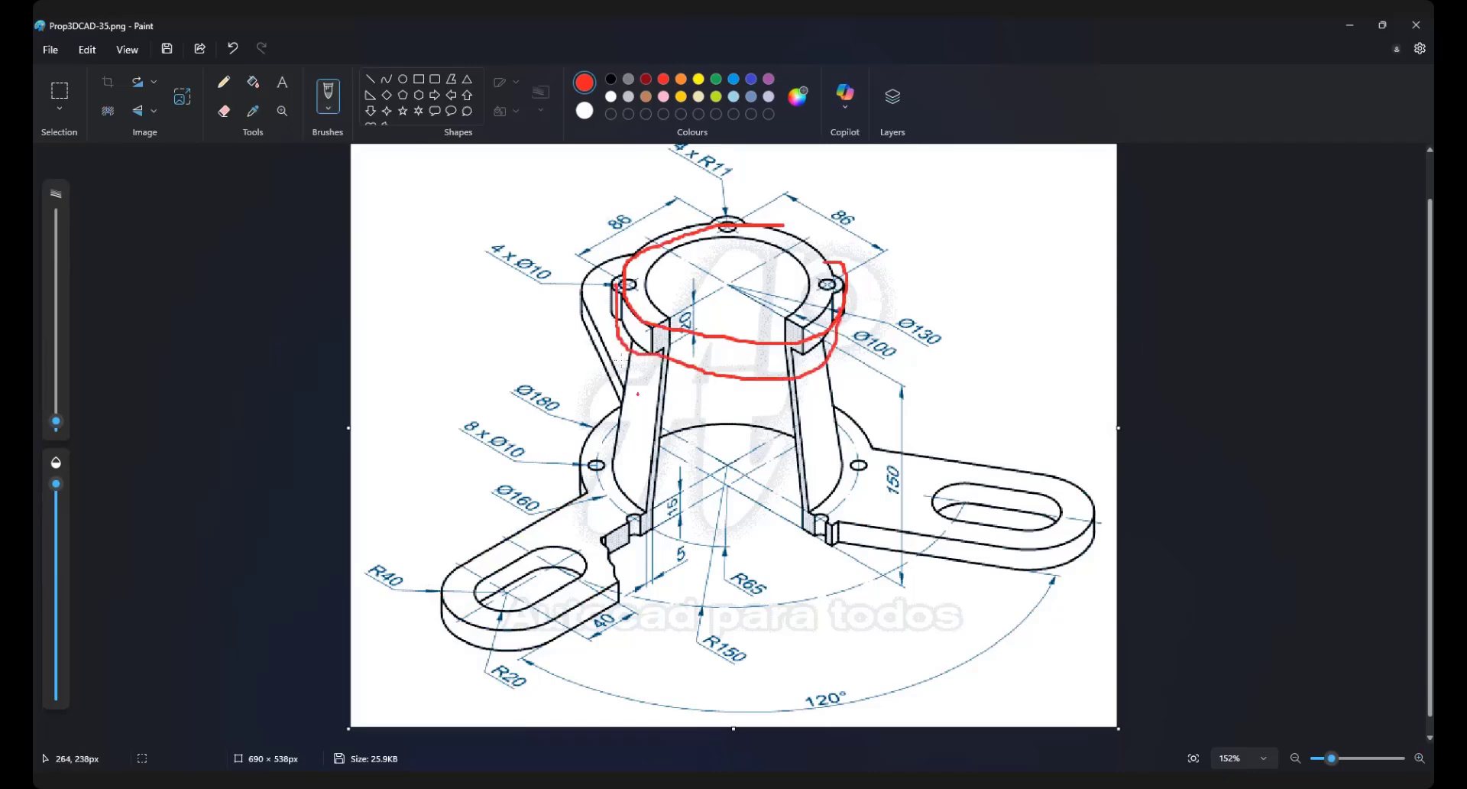
pyautogui.moveTo(642, 346)
pyautogui.mouseDown()
pyautogui.moveTo(618, 464)
pyautogui.moveTo(628, 506)
pyautogui.moveTo(757, 525)
pyautogui.moveTo(834, 473)
pyautogui.mouseUp()
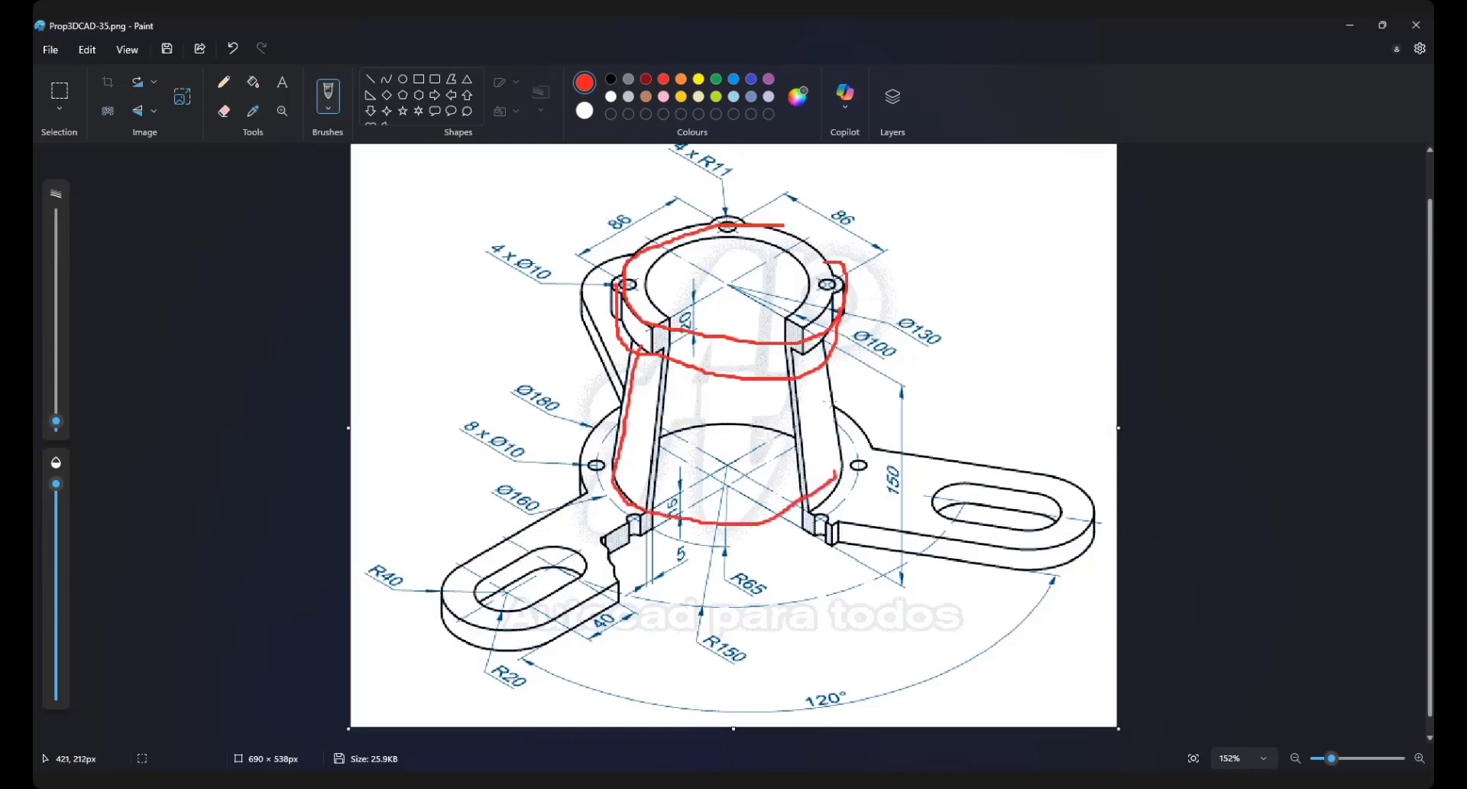
pyautogui.moveTo(819, 374); pyautogui.dragTo(840, 477)
pyautogui.moveTo(618, 418)
pyautogui.mouseDown()
pyautogui.moveTo(587, 433)
pyautogui.moveTo(587, 516)
pyautogui.moveTo(772, 539)
pyautogui.moveTo(879, 470)
pyautogui.moveTo(875, 416)
pyautogui.moveTo(804, 395)
pyautogui.mouseUp()
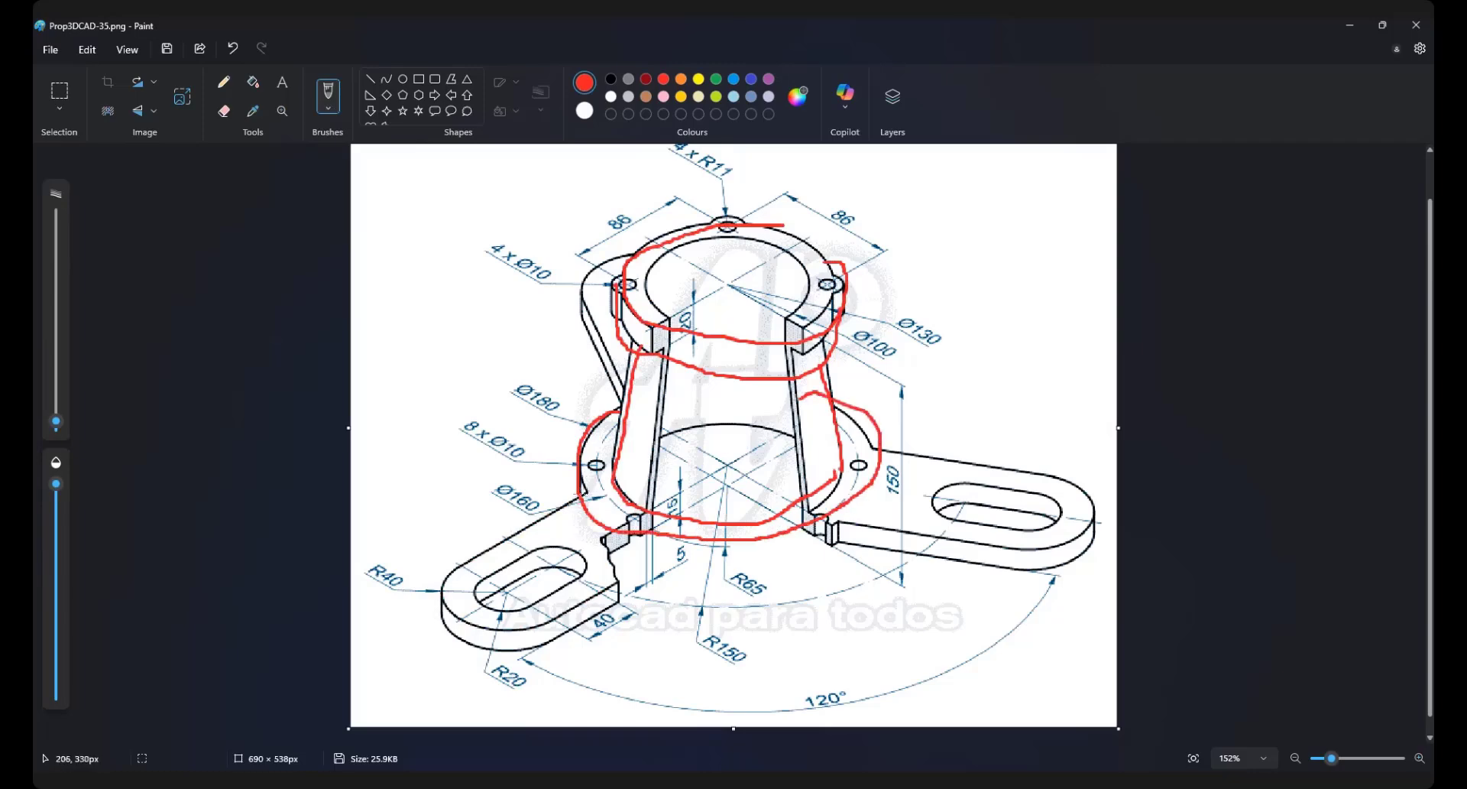
pyautogui.moveTo(582, 501)
pyautogui.mouseDown()
pyautogui.moveTo(607, 550)
pyautogui.moveTo(677, 573)
pyautogui.moveTo(844, 549)
pyautogui.moveTo(886, 475)
pyautogui.moveTo(885, 441)
pyautogui.mouseUp()
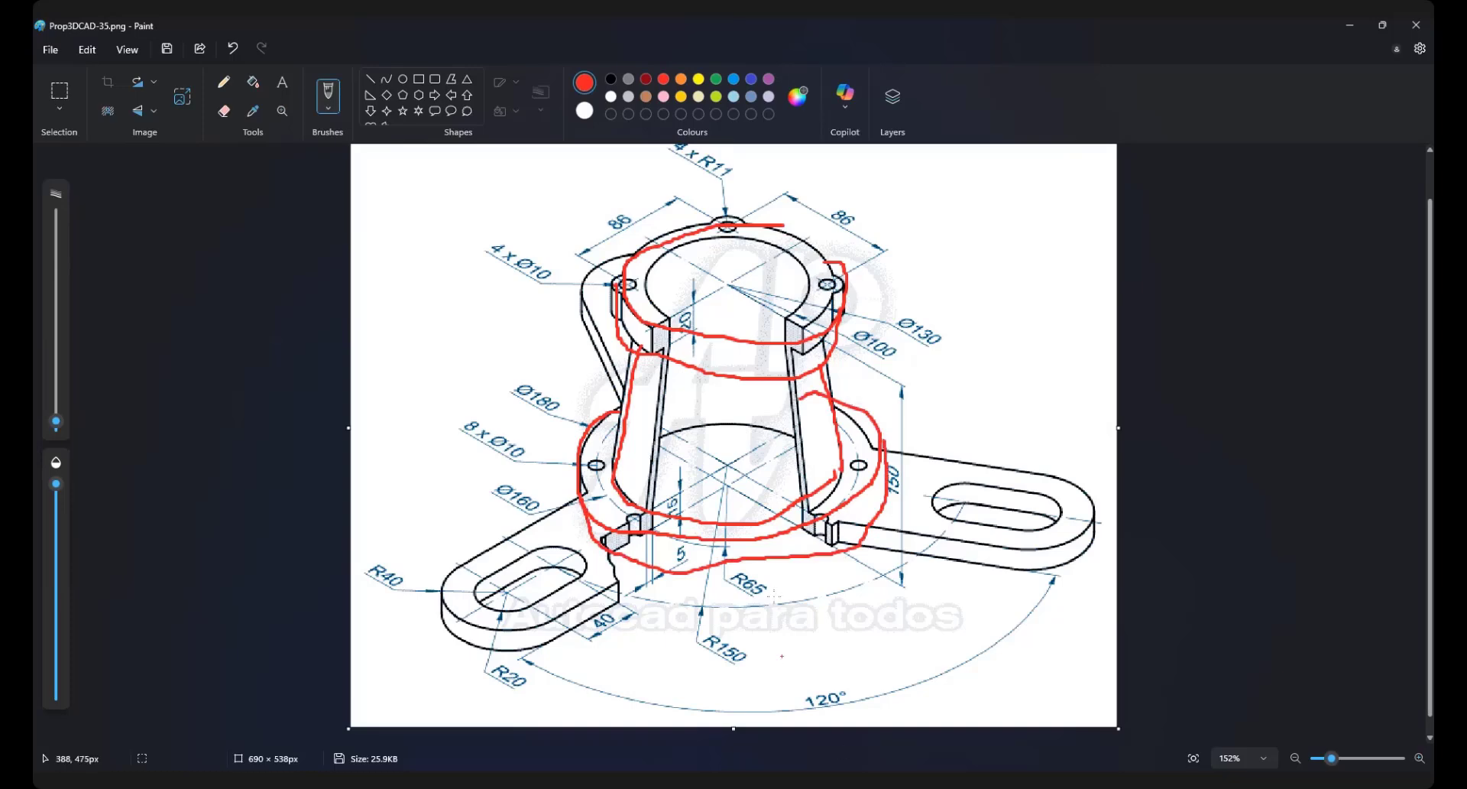
# Outline the broken-out front arm as a square-ended block reaching the base flange, and trace the central bore in the upper flange
pyautogui.moveTo(415, 578)
pyautogui.mouseDown()
pyautogui.moveTo(417, 612)
pyautogui.moveTo(424, 584)
pyautogui.moveTo(497, 634)
pyautogui.moveTo(499, 679)
pyautogui.mouseUp()
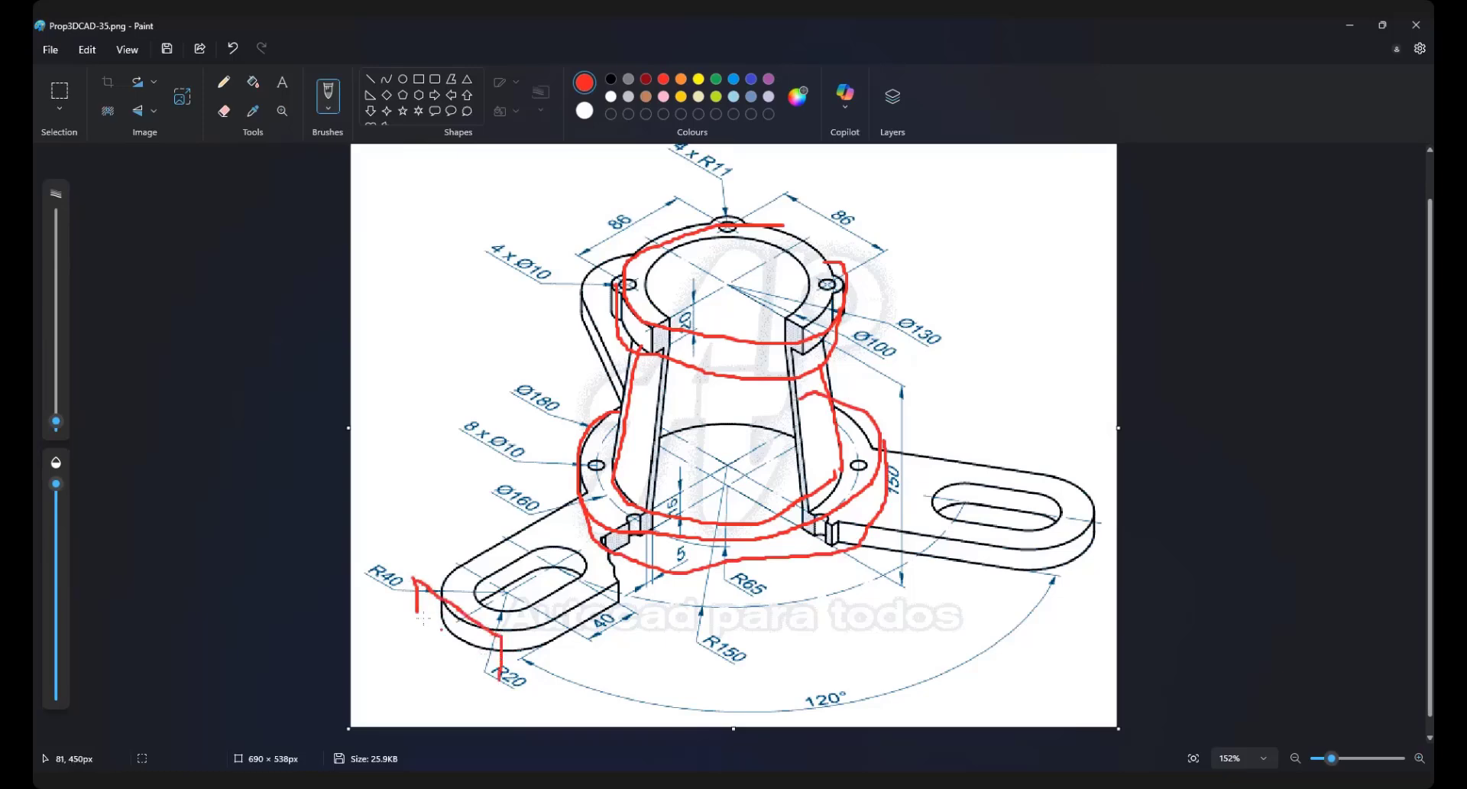
pyautogui.moveTo(419, 613); pyautogui.dragTo(500, 673)
pyautogui.moveTo(784, 226)
pyautogui.mouseDown()
pyautogui.moveTo(826, 257)
pyautogui.moveTo(736, 240)
pyautogui.moveTo(680, 254)
pyautogui.moveTo(663, 290)
pyautogui.moveTo(734, 320)
pyautogui.moveTo(784, 315)
pyautogui.moveTo(807, 269)
pyautogui.moveTo(761, 248)
pyautogui.mouseUp()
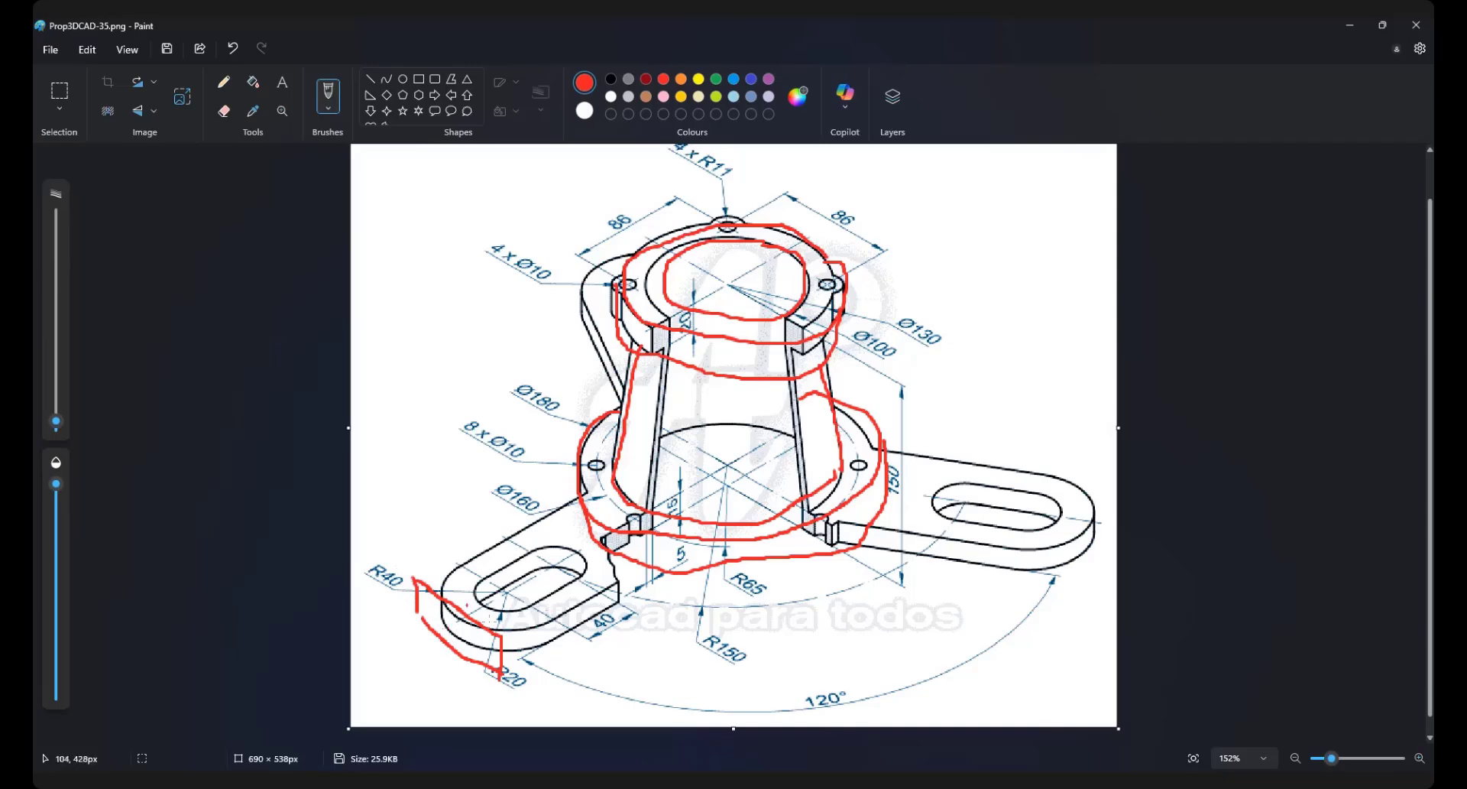
pyautogui.moveTo(501, 634); pyautogui.dragTo(642, 540)
pyautogui.moveTo(501, 672)
pyautogui.mouseDown()
pyautogui.moveTo(594, 619)
pyautogui.moveTo(649, 563)
pyautogui.mouseUp()
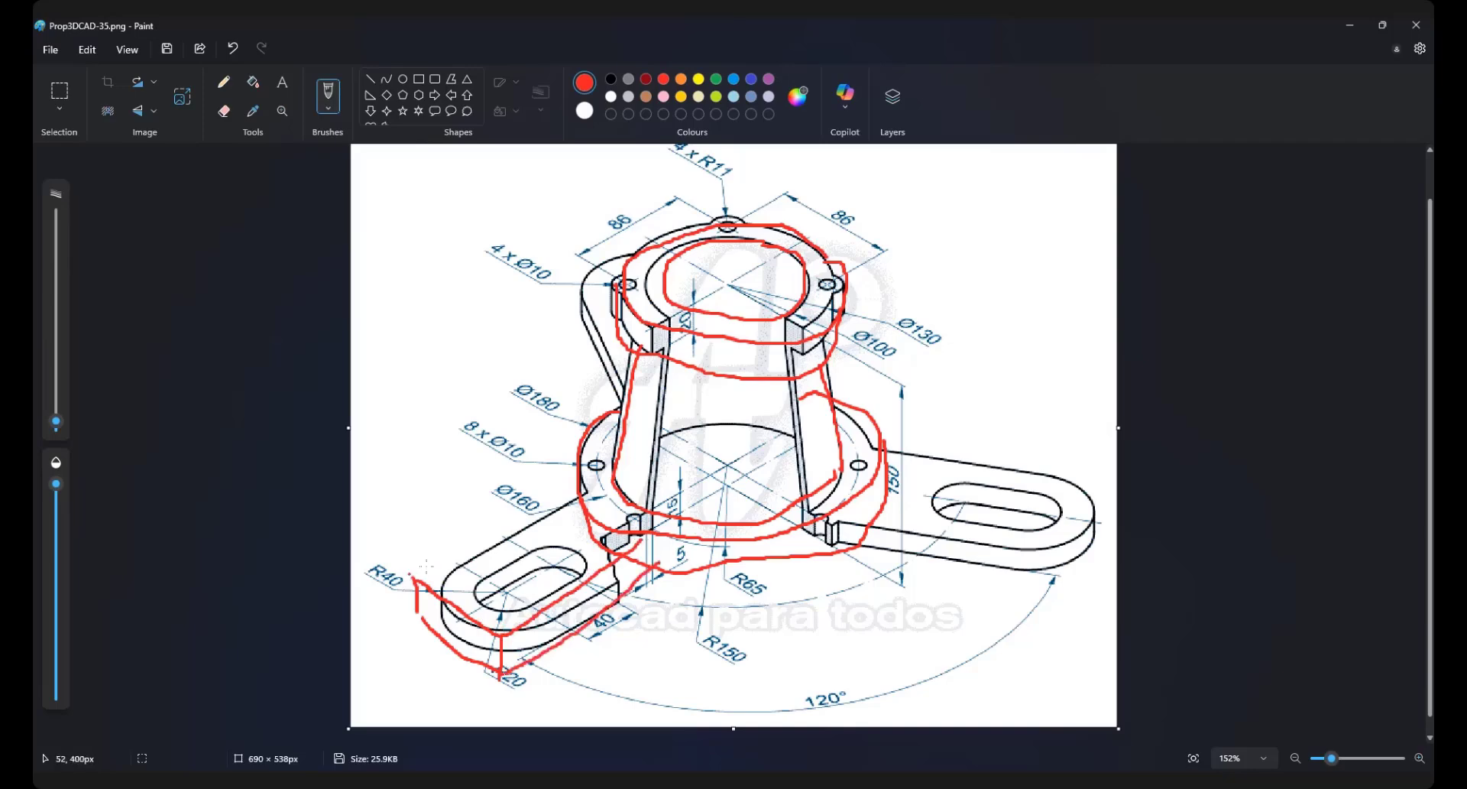
pyautogui.moveTo(411, 573); pyautogui.dragTo(578, 481)
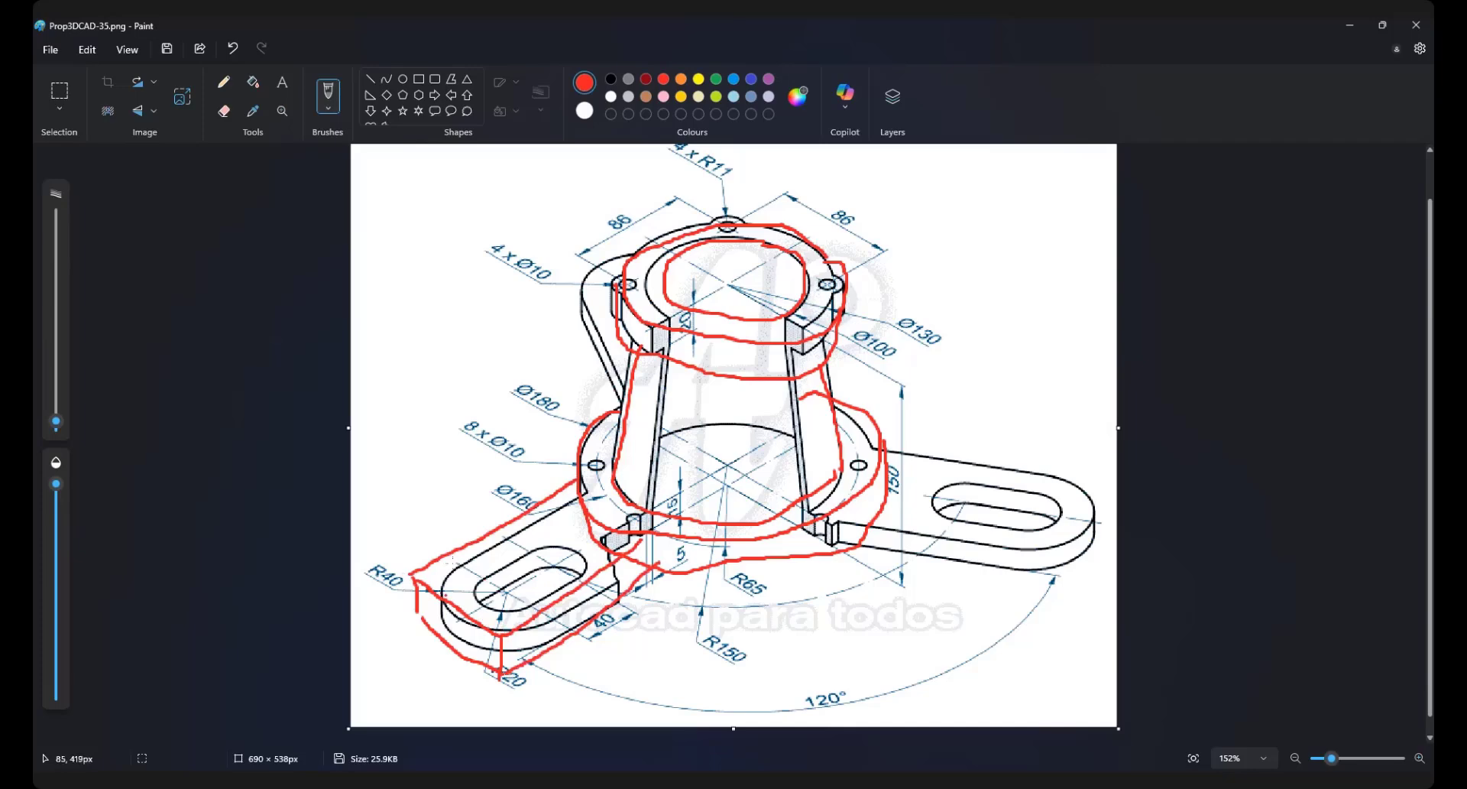
# Draw the rounded end and slot on the front arm's block, and outline the other two arms in red
pyautogui.moveTo(456, 555)
pyautogui.mouseDown()
pyautogui.moveTo(439, 584)
pyautogui.moveTo(479, 622)
pyautogui.moveTo(535, 614)
pyautogui.mouseUp()
pyautogui.moveTo(536, 548)
pyautogui.mouseDown()
pyautogui.moveTo(480, 590)
pyautogui.moveTo(522, 611)
pyautogui.moveTo(578, 573)
pyautogui.moveTo(565, 543)
pyautogui.moveTo(535, 545)
pyautogui.mouseUp()
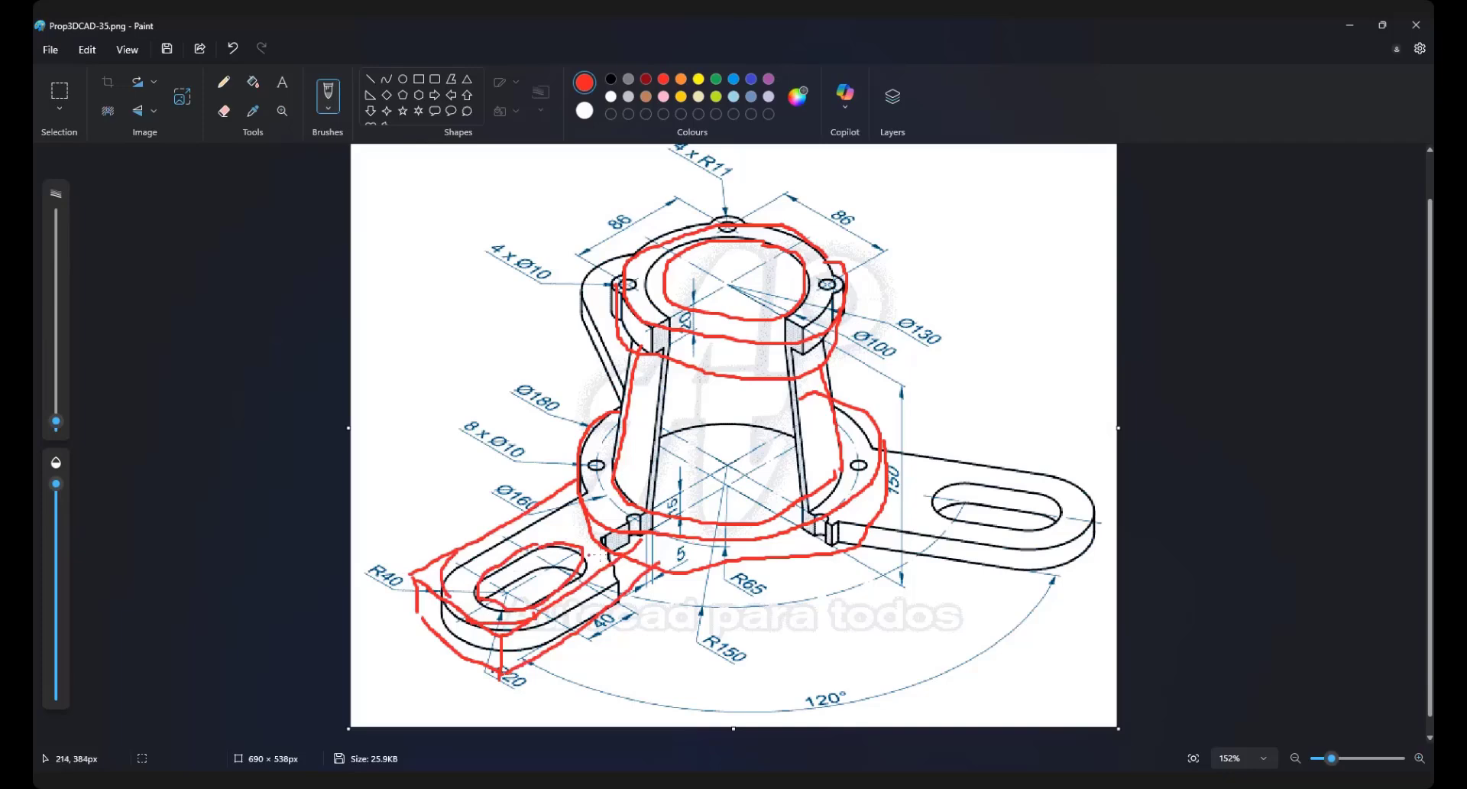
pyautogui.moveTo(916, 446)
pyautogui.mouseDown()
pyautogui.moveTo(1070, 508)
pyautogui.moveTo(981, 533)
pyautogui.mouseUp()
pyautogui.moveTo(600, 261)
pyautogui.mouseDown()
pyautogui.moveTo(567, 294)
pyautogui.moveTo(618, 335)
pyautogui.mouseUp()
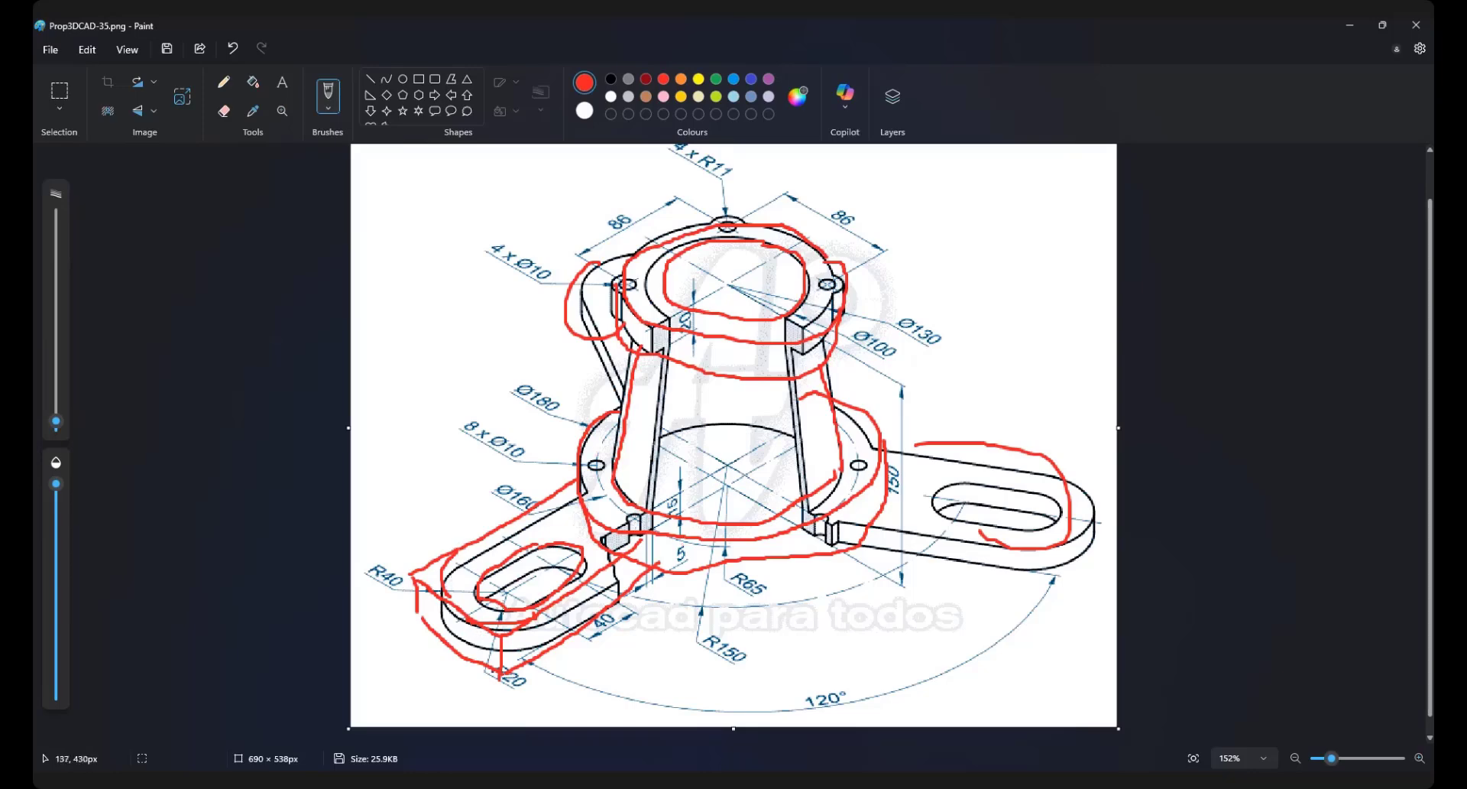
# Add two diagonal red strokes near the slotted arm and upper flange, and undo all the red markup on the drawing
pyautogui.moveTo(969, 505); pyautogui.dragTo(1043, 416)
pyautogui.moveTo(537, 281); pyautogui.dragTo(657, 191)
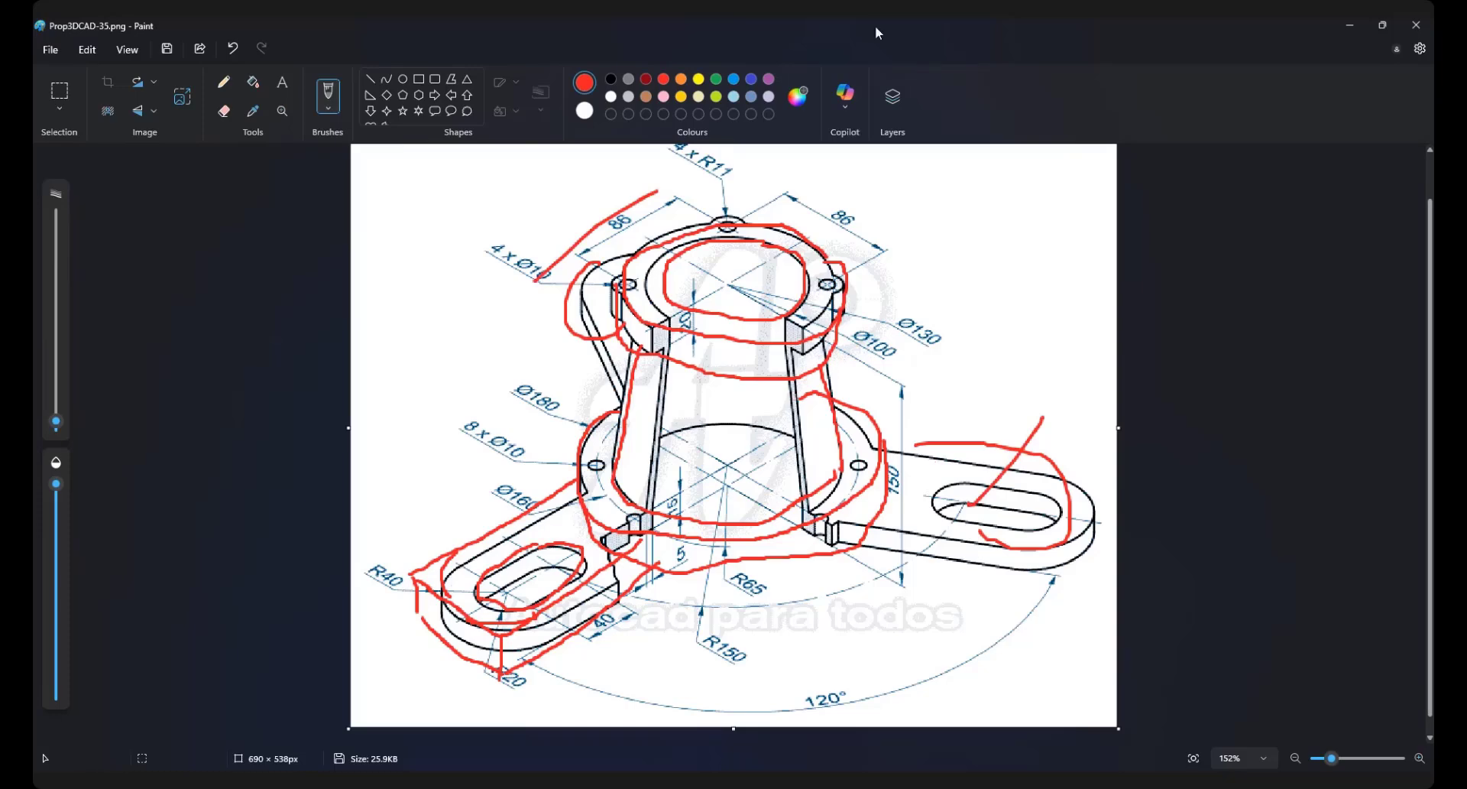
pyautogui.hotkey('ctrl', 'z')
pyautogui.hotkey('ctrl', 'z')
pyautogui.hotkey('ctrl', 'z')
pyautogui.hotkey('ctrl', 'z')
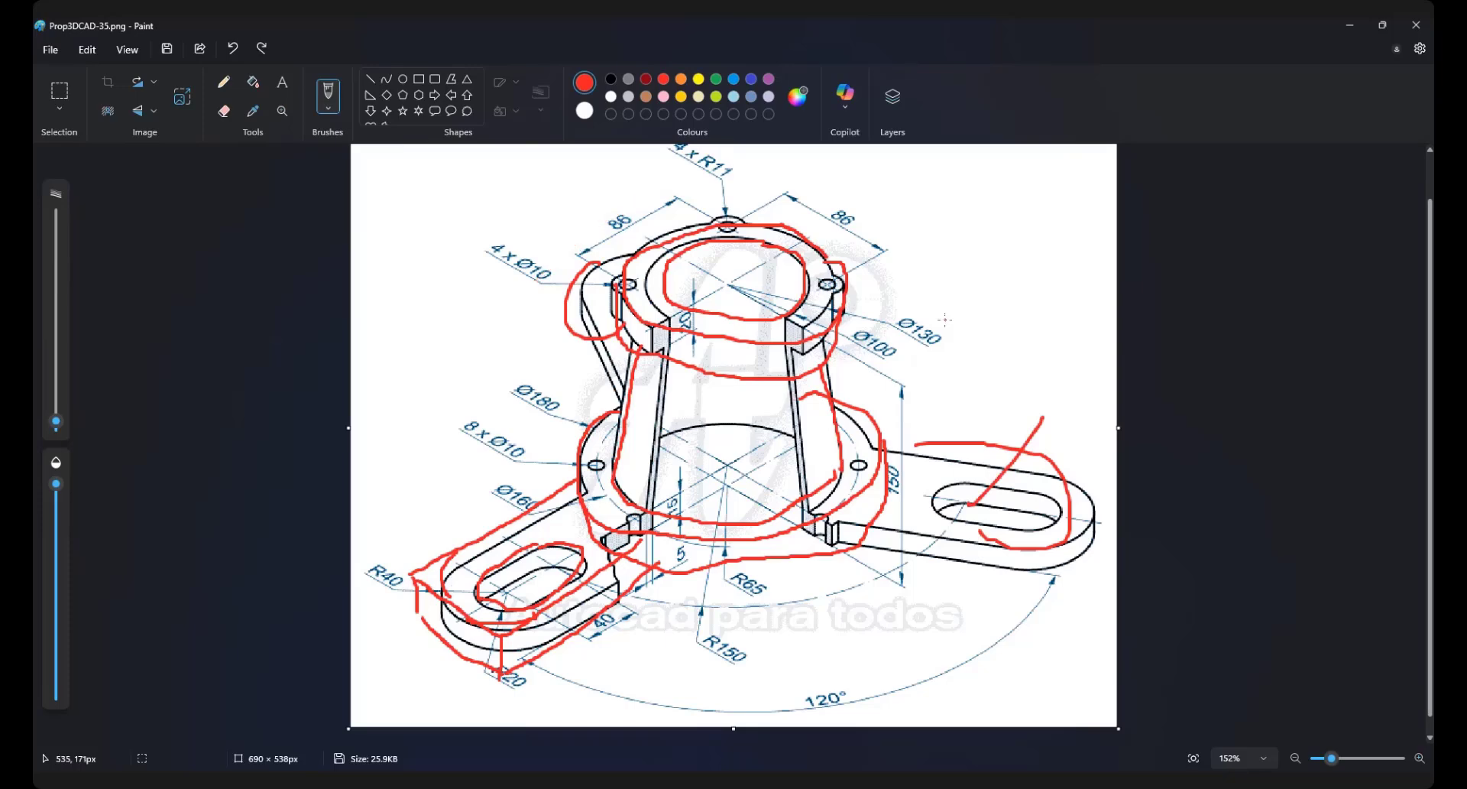
pyautogui.hotkey('ctrl', 'z')
pyautogui.hotkey('ctrl', 'z')
pyautogui.hotkey('ctrl', 'z')
pyautogui.hotkey('ctrl', 'z')
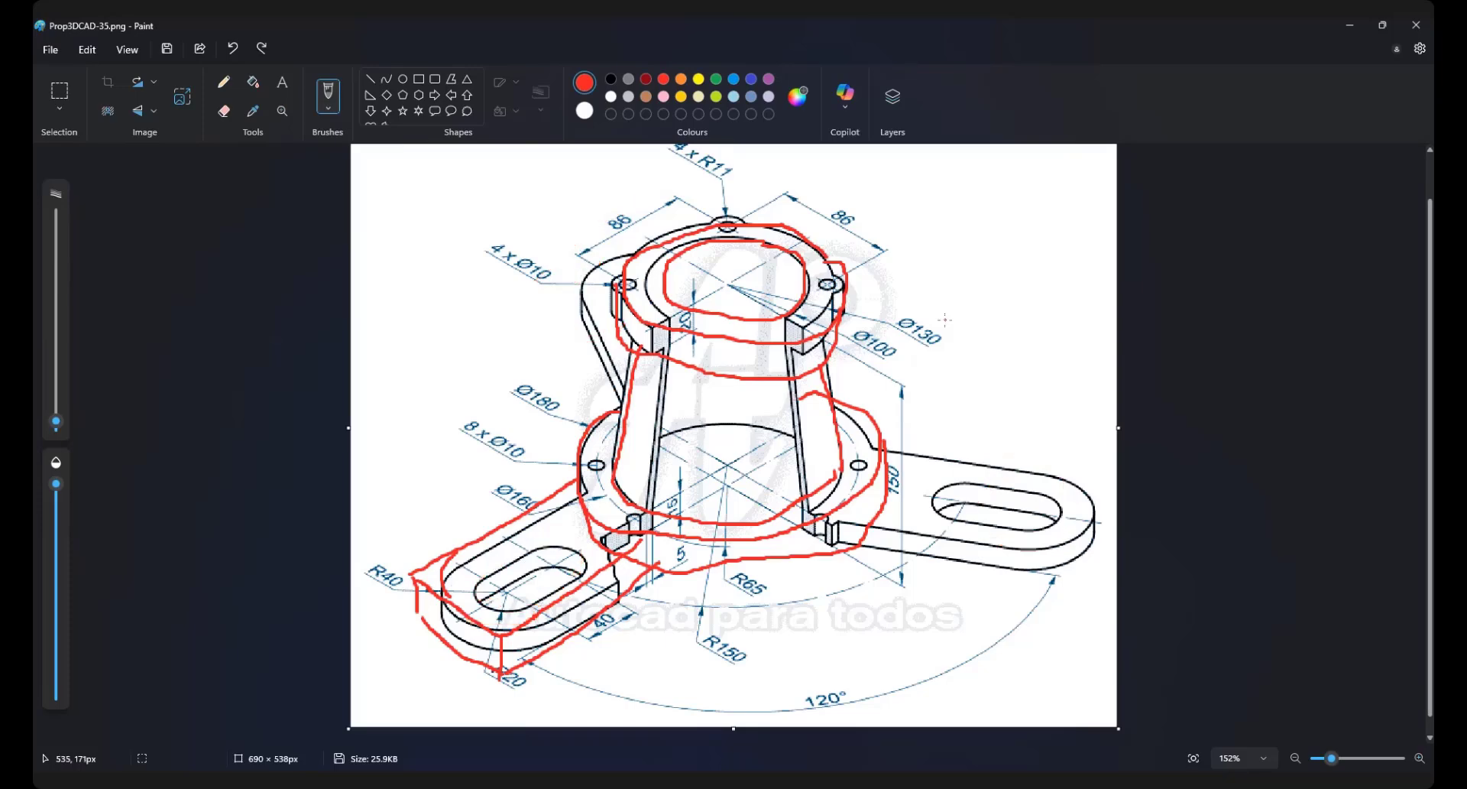
pyautogui.hotkey('ctrl', 'z')
pyautogui.hotkey('ctrl', 'z')
pyautogui.hotkey('ctrl', 'z')
pyautogui.hotkey('ctrl', 'z')
pyautogui.hotkey('ctrl', 'z')
pyautogui.hotkey('ctrl', 'z')
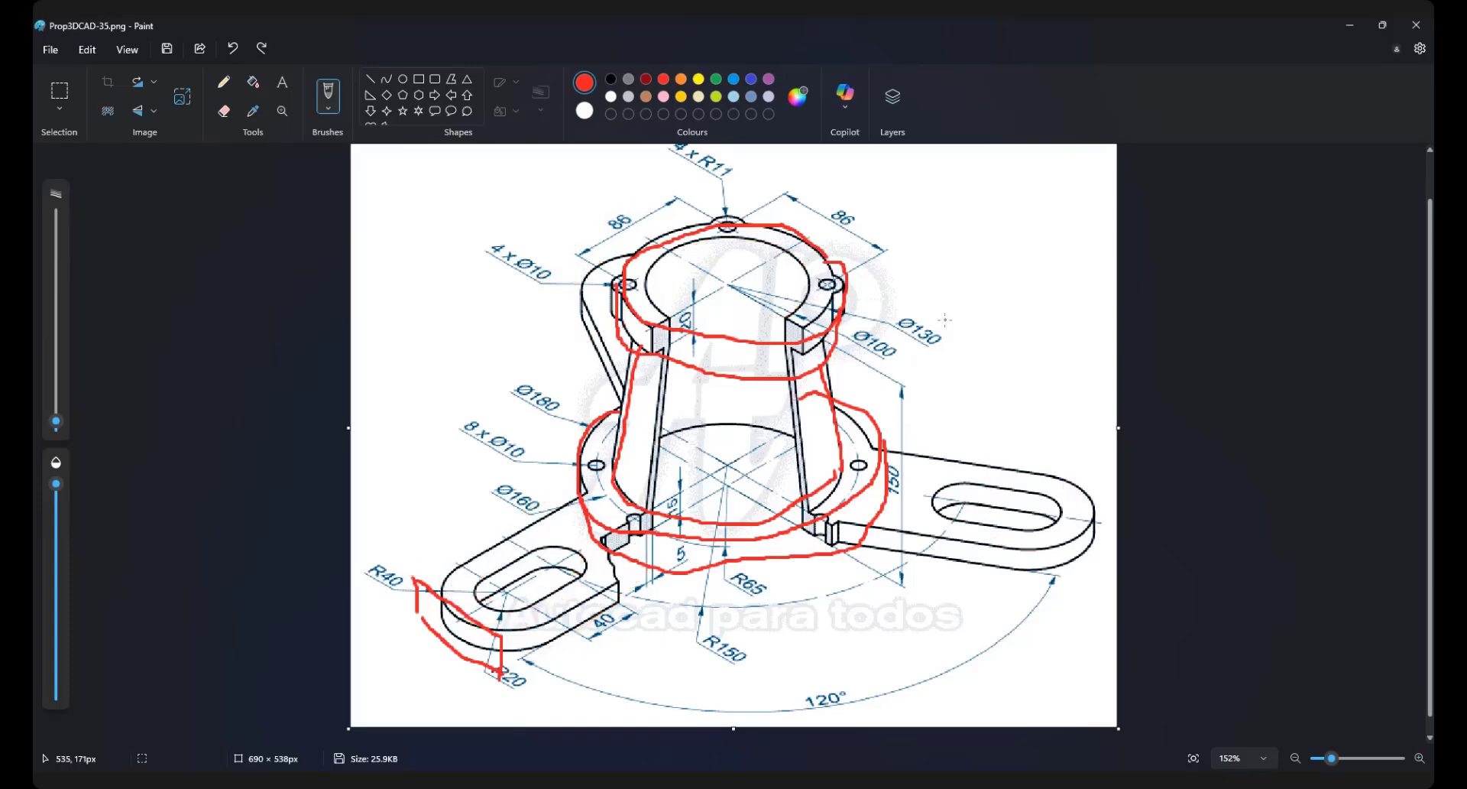
pyautogui.hotkey('ctrl', 'z')
pyautogui.hotkey('ctrl', 'z')
pyautogui.hotkey('ctrl', 'z')
pyautogui.hotkey('ctrl', 'z')
pyautogui.hotkey('ctrl', 'z')
pyautogui.hotkey('ctrl', 'z')
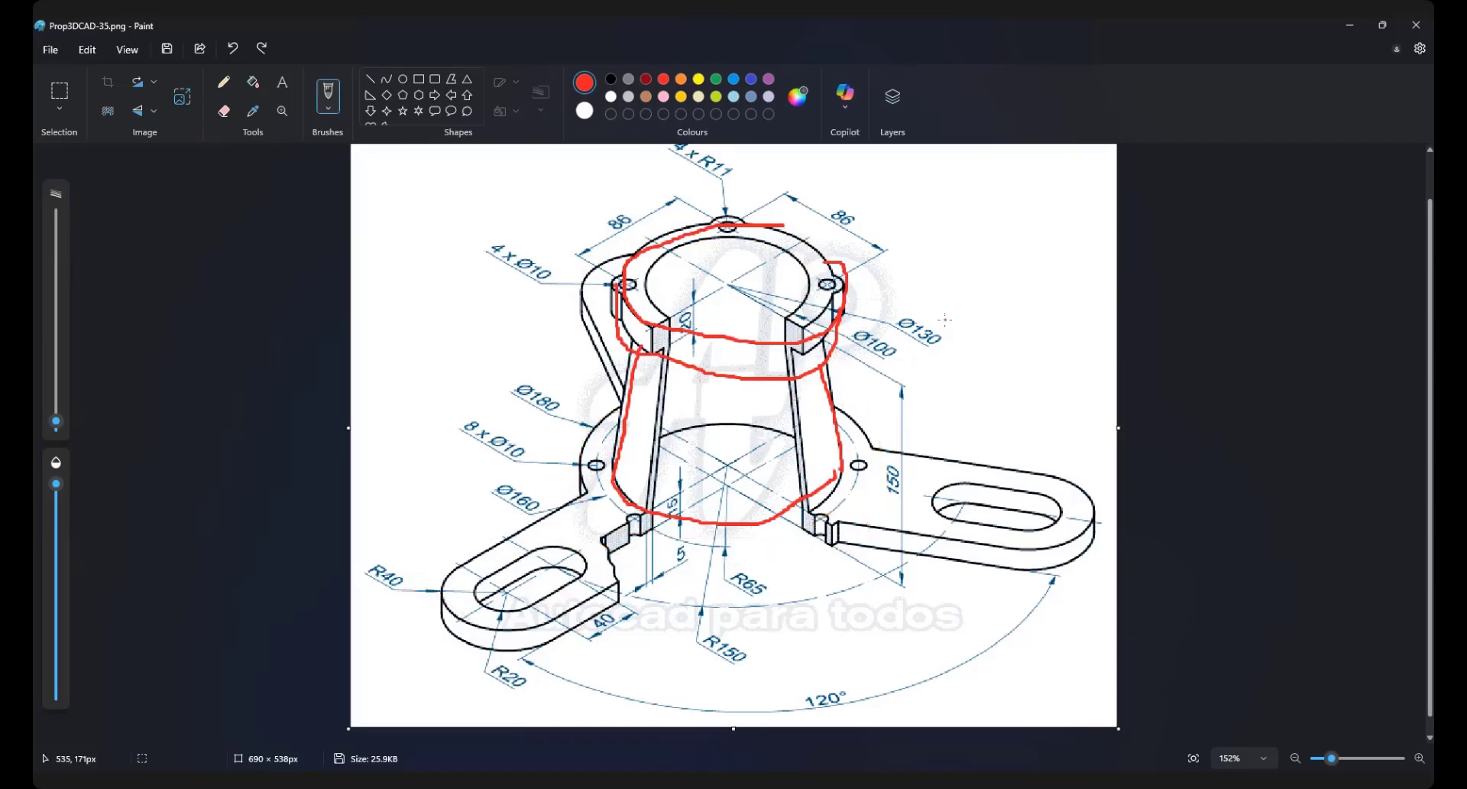
pyautogui.hotkey('ctrl', 'z')
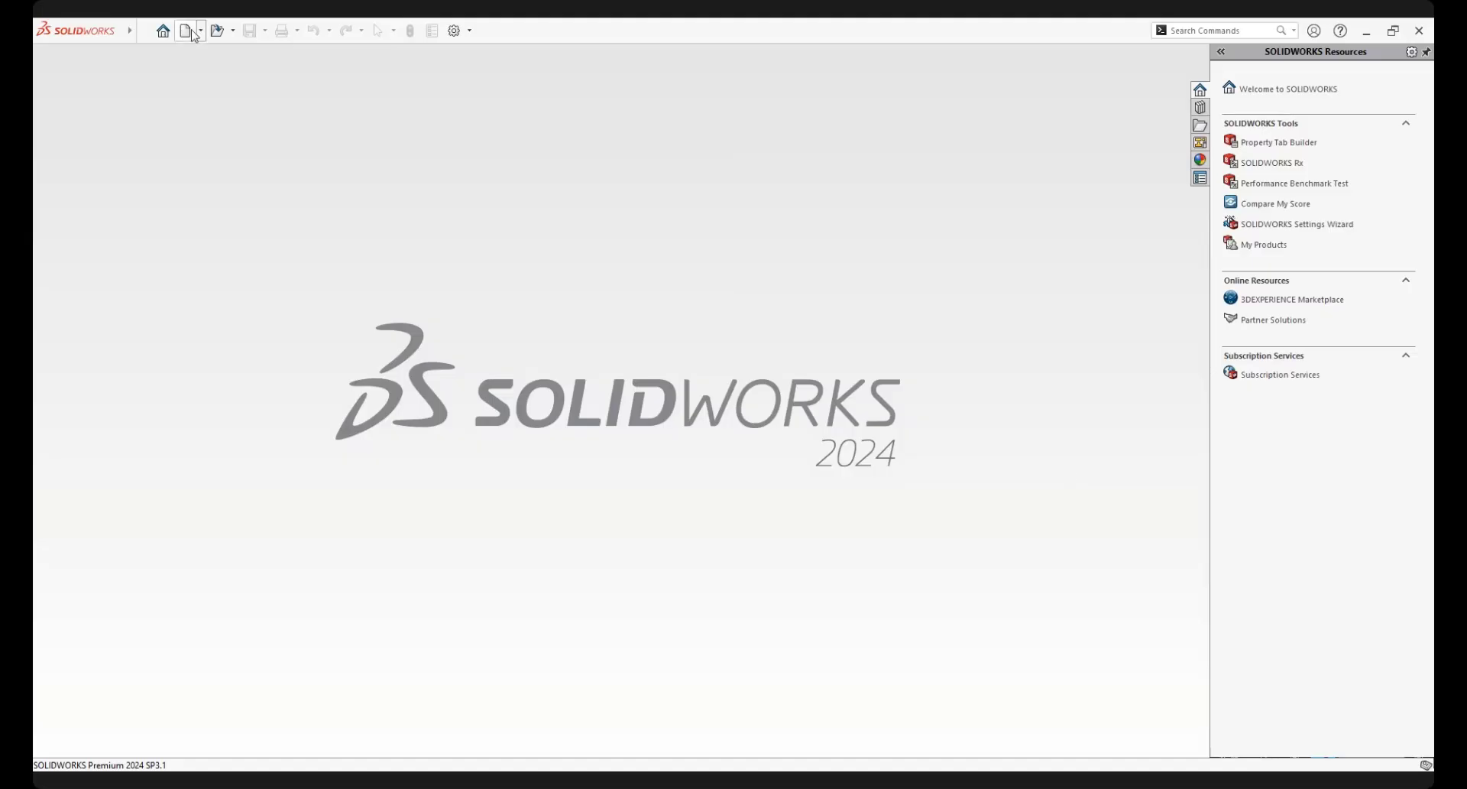
# Switch to SOLIDWORKS, create a new part, and set its units to MMGS (millimeter, gram, second)
pyautogui.click(191, 32)
pyautogui.click(803, 548)
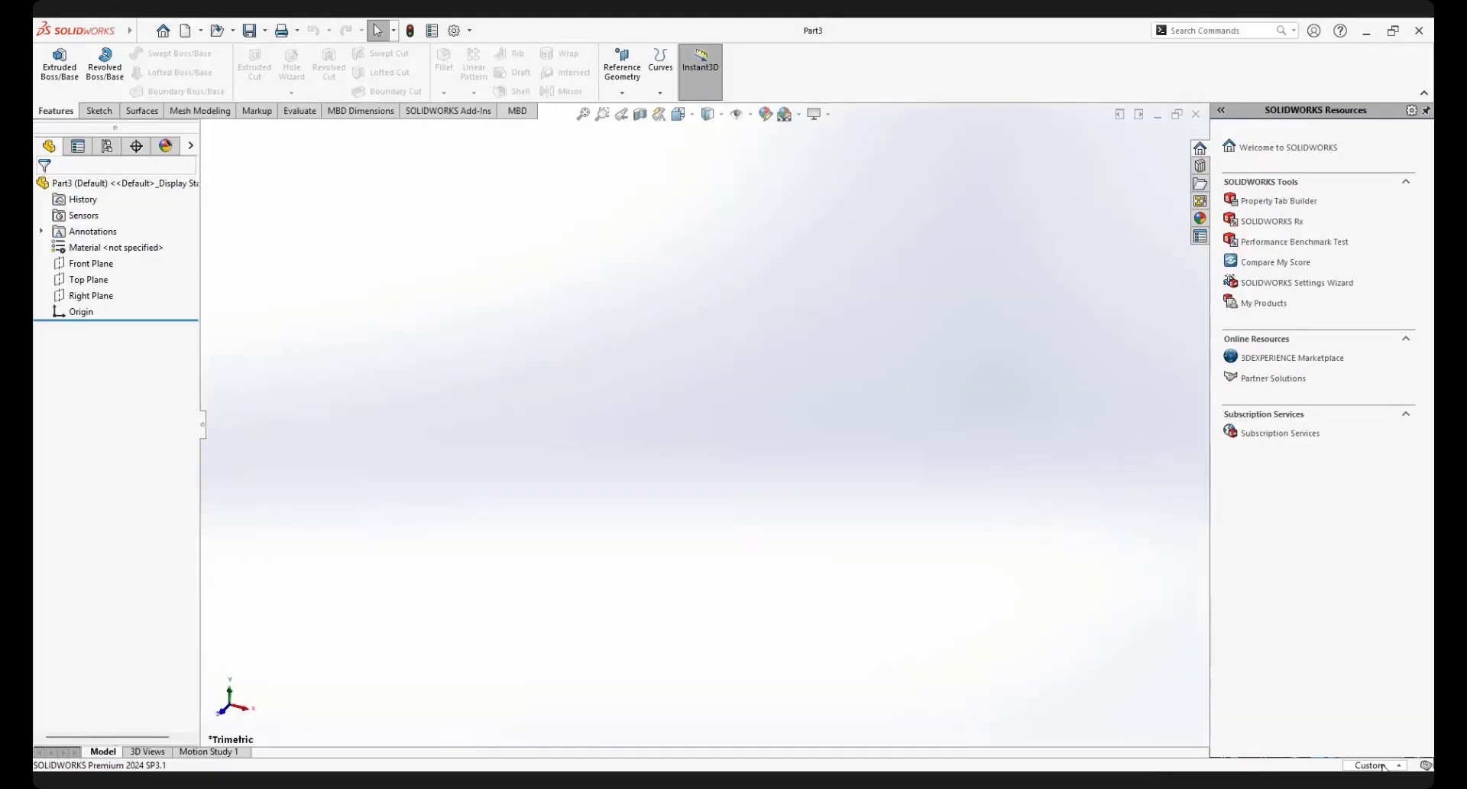
pyautogui.click(1384, 766)
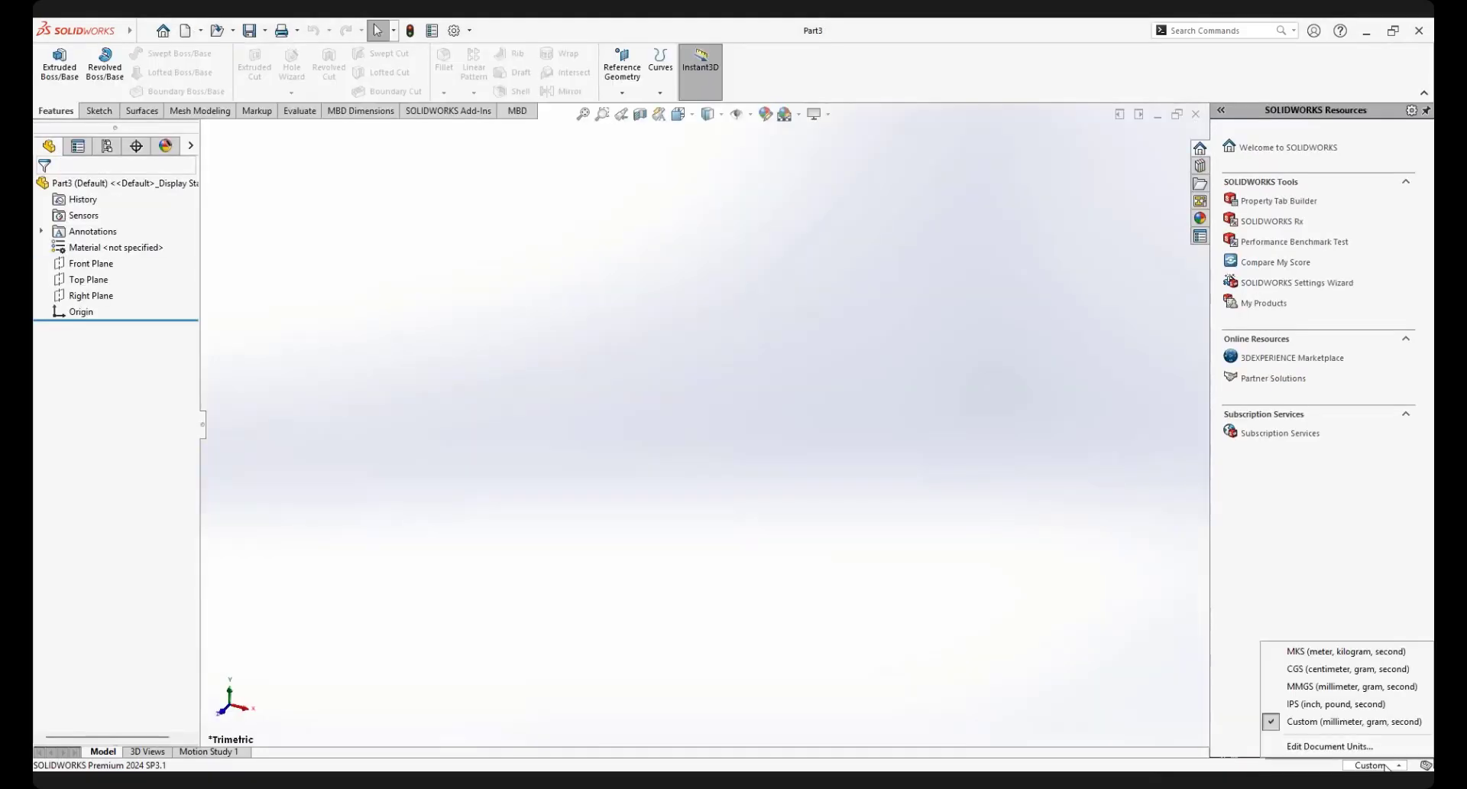
pyautogui.click(1349, 687)
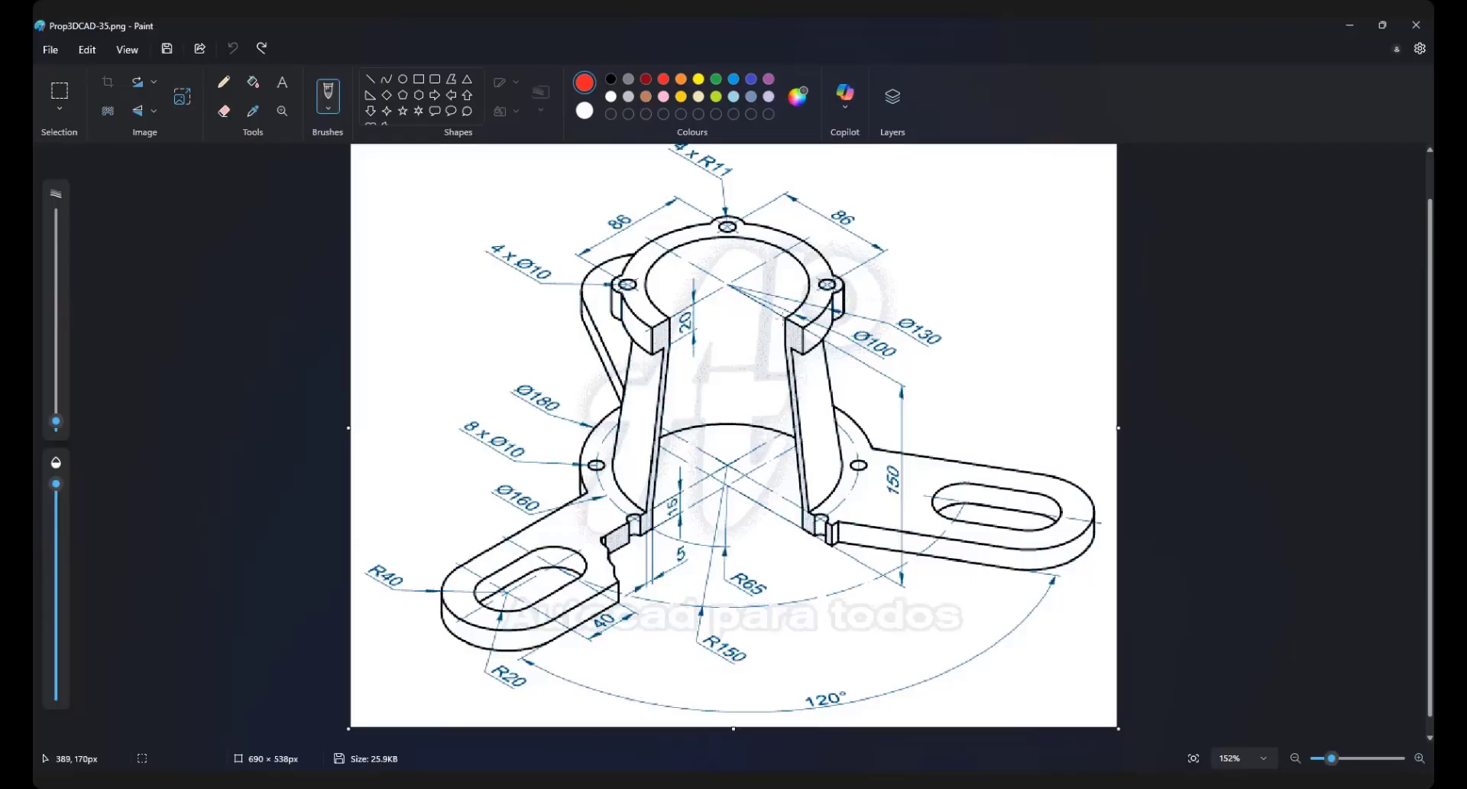
# Back in Paint, trace the broken-out wall section in red and redraw its profile beside a dashed vertical axis
pyautogui.moveTo(784, 318)
pyautogui.mouseDown()
pyautogui.moveTo(805, 331)
pyautogui.moveTo(818, 506)
pyautogui.moveTo(845, 523)
pyautogui.moveTo(835, 560)
pyautogui.moveTo(804, 526)
pyautogui.mouseUp()
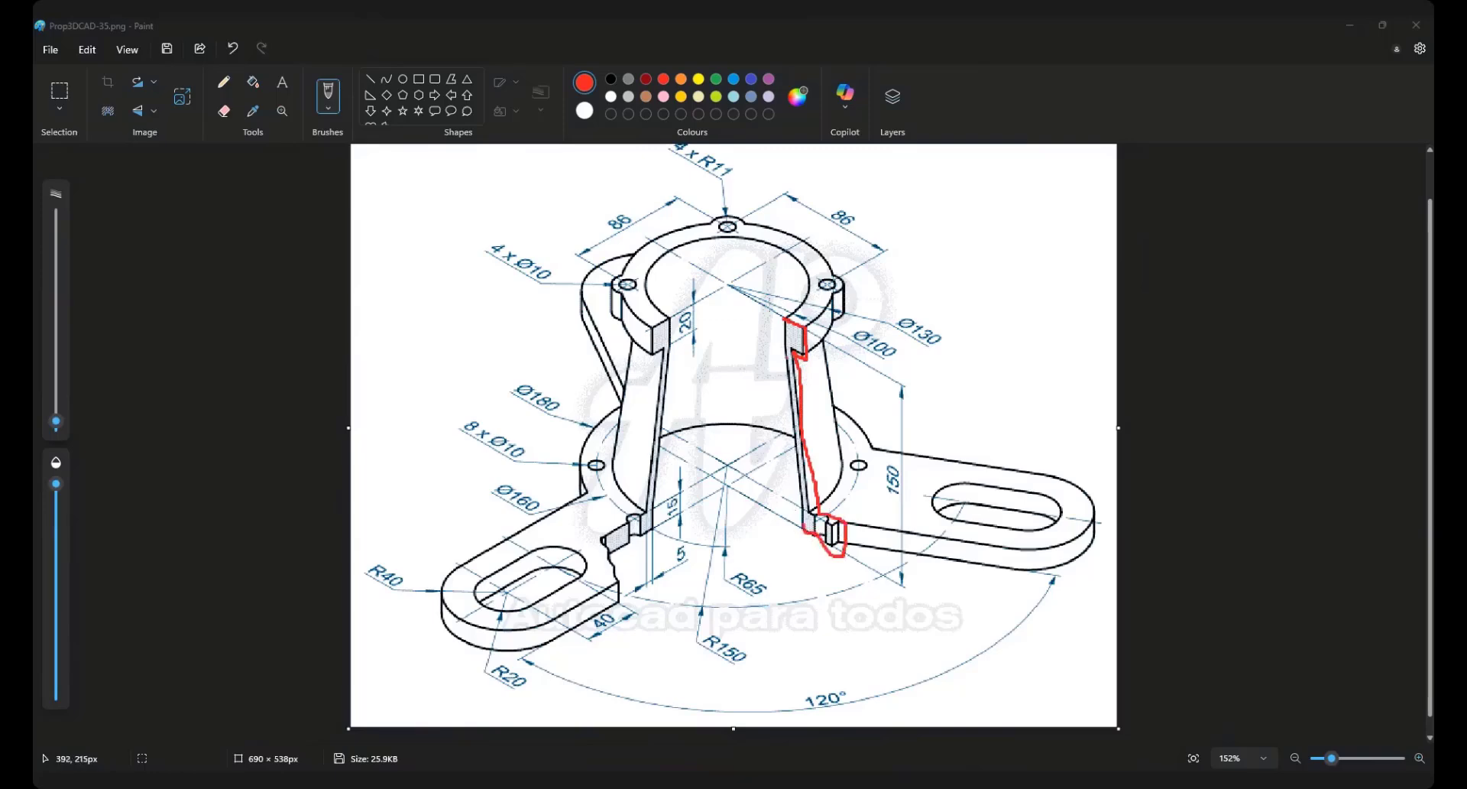
pyautogui.moveTo(785, 321); pyautogui.dragTo(805, 519)
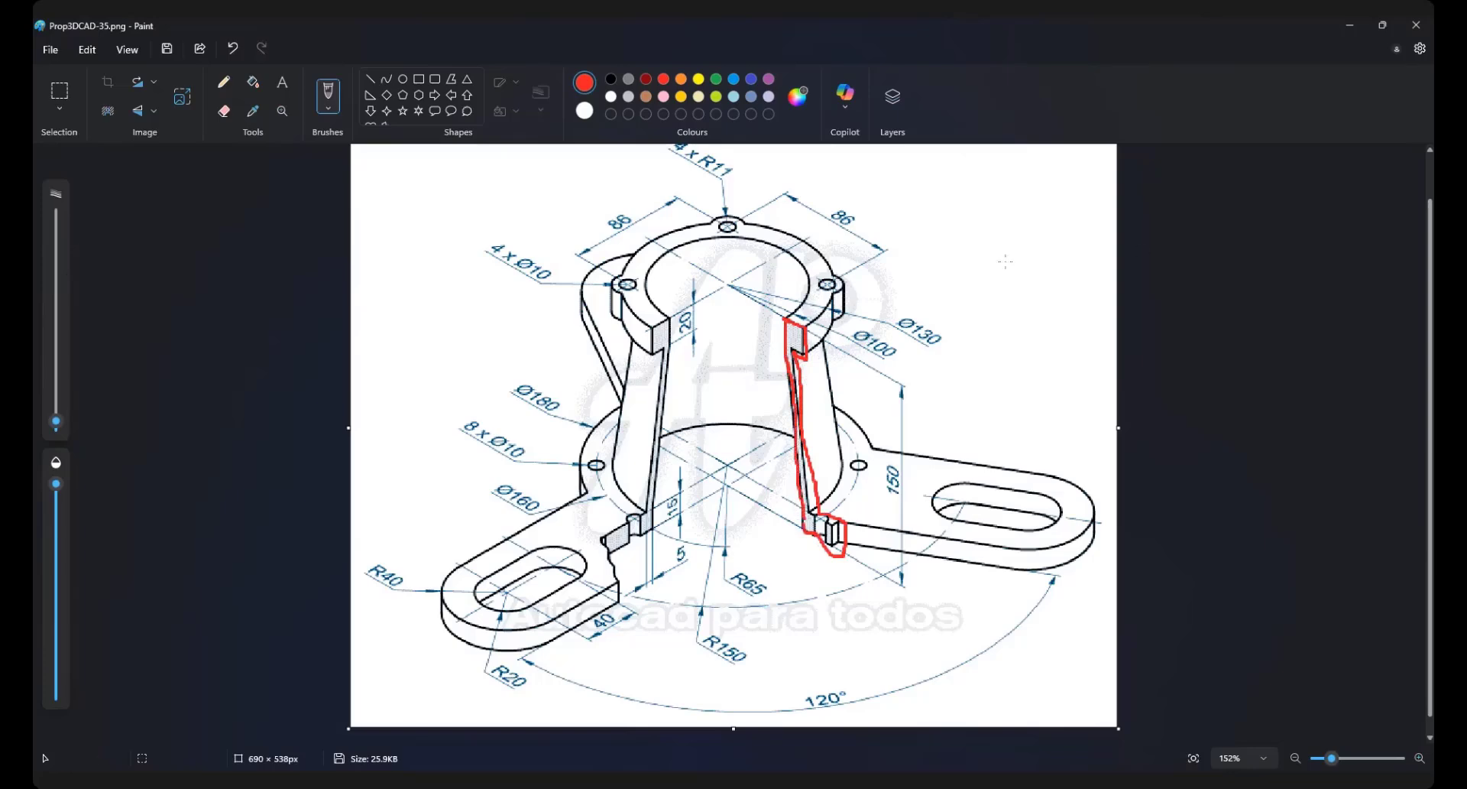
pyautogui.moveTo(1003, 197)
pyautogui.mouseDown()
pyautogui.moveTo(1034, 196)
pyautogui.moveTo(1037, 221)
pyautogui.moveTo(1001, 227)
pyautogui.moveTo(1045, 362)
pyautogui.moveTo(1062, 391)
pyautogui.moveTo(1090, 390)
pyautogui.moveTo(1093, 415)
pyautogui.moveTo(1044, 421)
pyautogui.moveTo(984, 227)
pyautogui.moveTo(980, 197)
pyautogui.moveTo(1004, 196)
pyautogui.mouseUp()
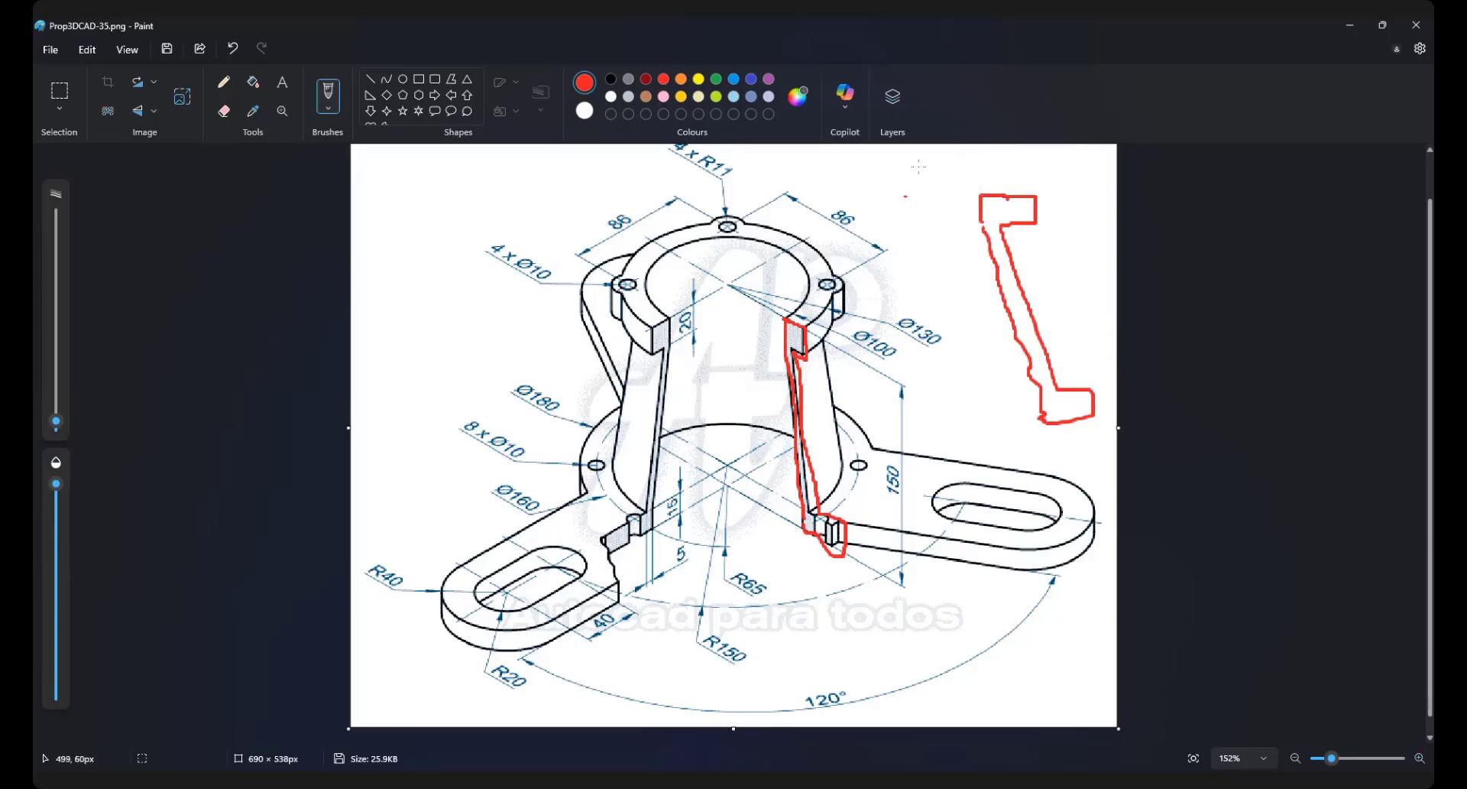
pyautogui.moveTo(932, 162); pyautogui.dragTo(939, 436)
pyautogui.click(938, 345)
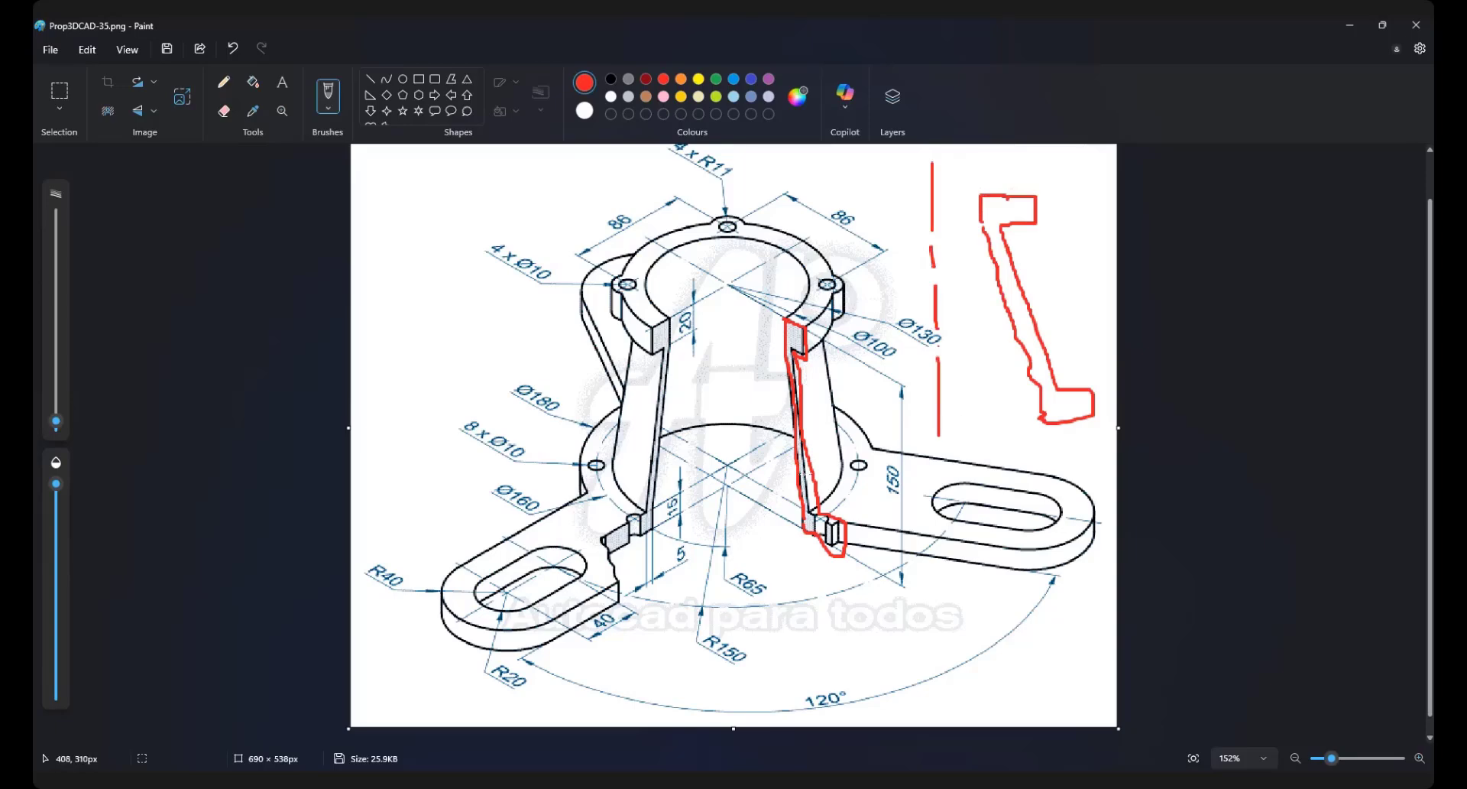
# Undo the dashed axis and the strokes of the redrawn section profile
pyautogui.hotkey('ctrl', 'z')
pyautogui.hotkey('ctrl', 'z')
pyautogui.hotkey('ctrl', 'z')
pyautogui.hotkey('ctrl', 'z')
pyautogui.hotkey('ctrl', 'z')
pyautogui.hotkey('ctrl', 'z')
pyautogui.hotkey('ctrl', 'z')
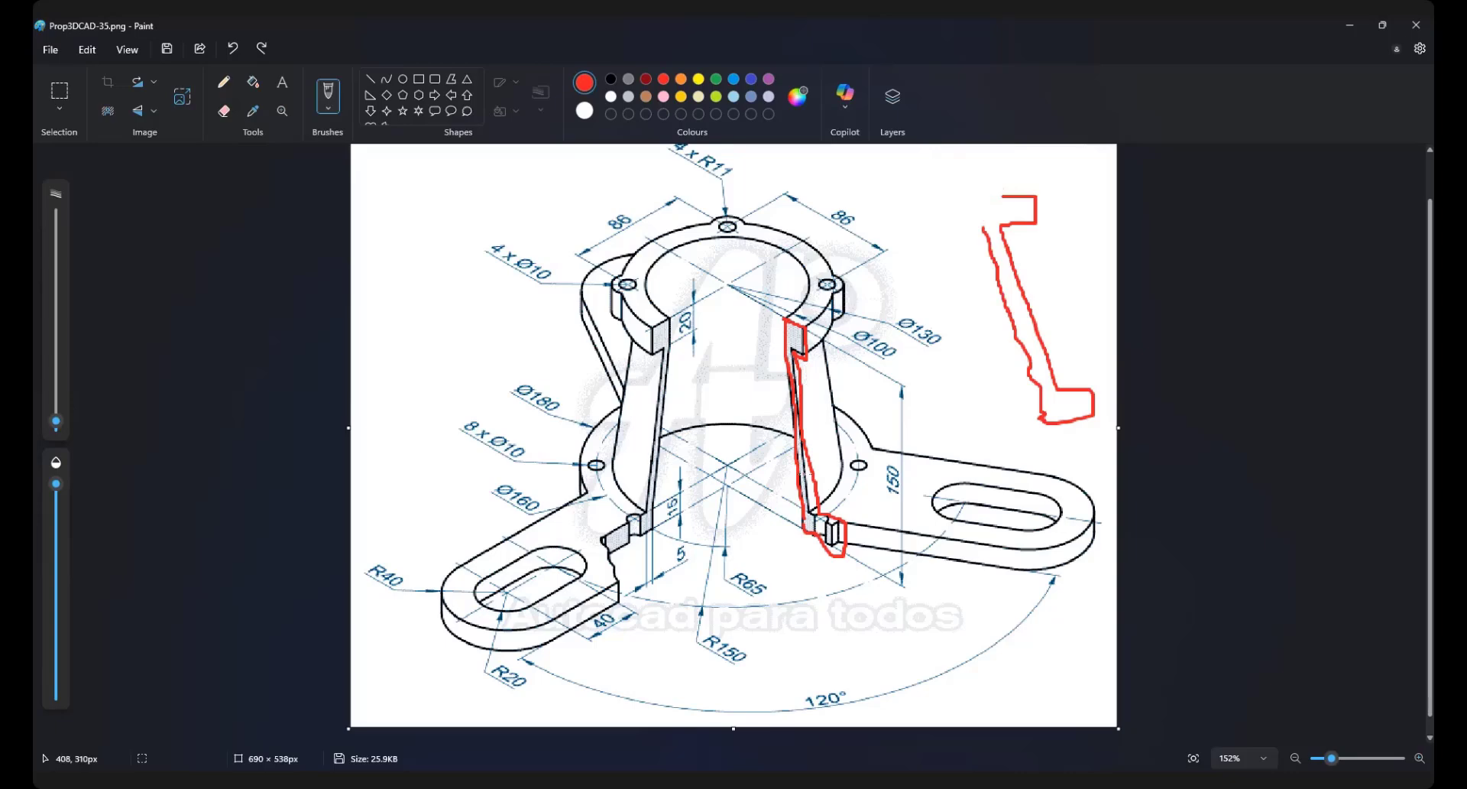
pyautogui.hotkey('ctrl', 'z')
pyautogui.hotkey('ctrl', 'z')
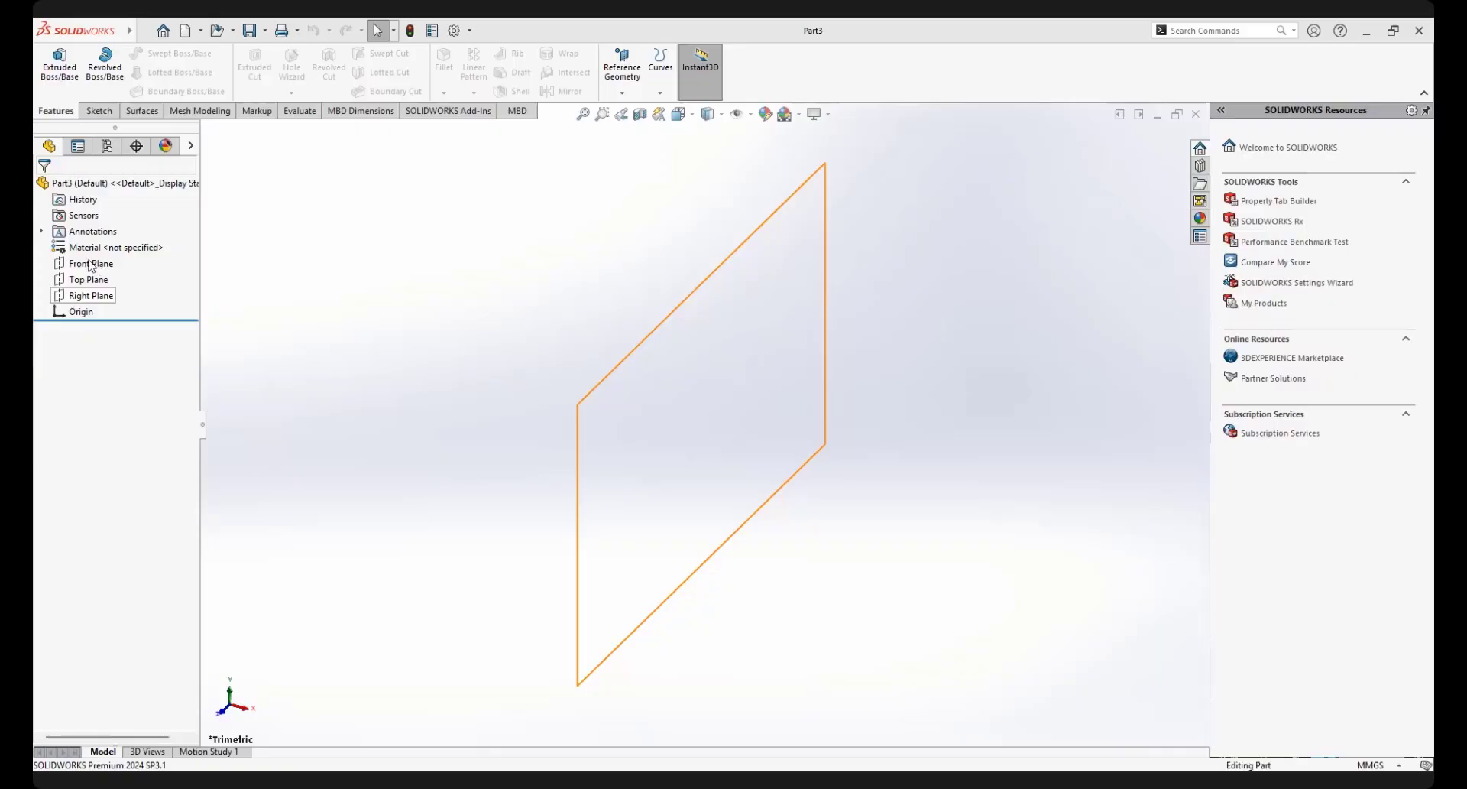
# Return to SOLIDWORKS and start a sketch on the Front Plane
pyautogui.click(90, 264)
pyautogui.click(118, 236)
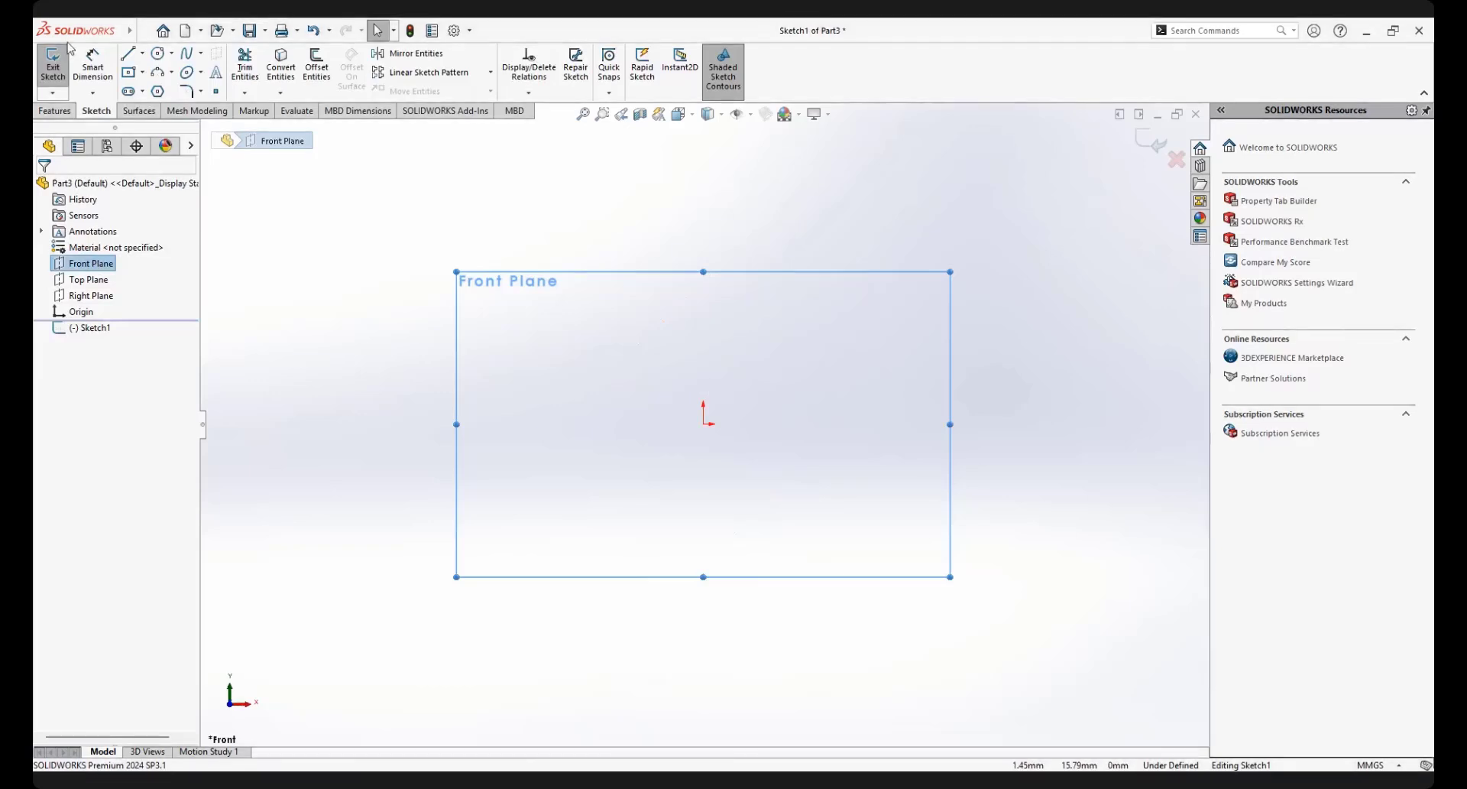
pyautogui.click(143, 53)
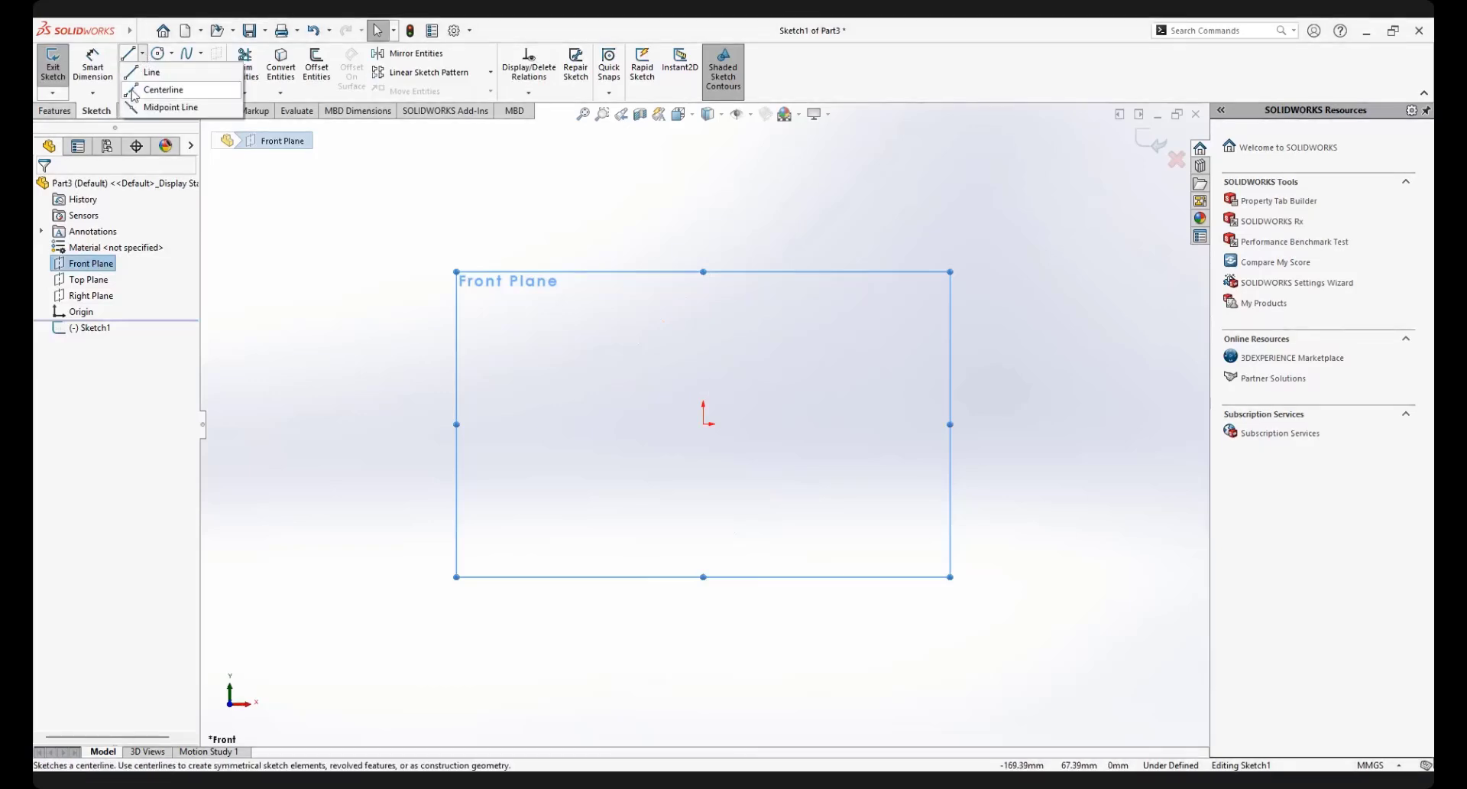
pyautogui.click(163, 89)
pyautogui.click(703, 425)
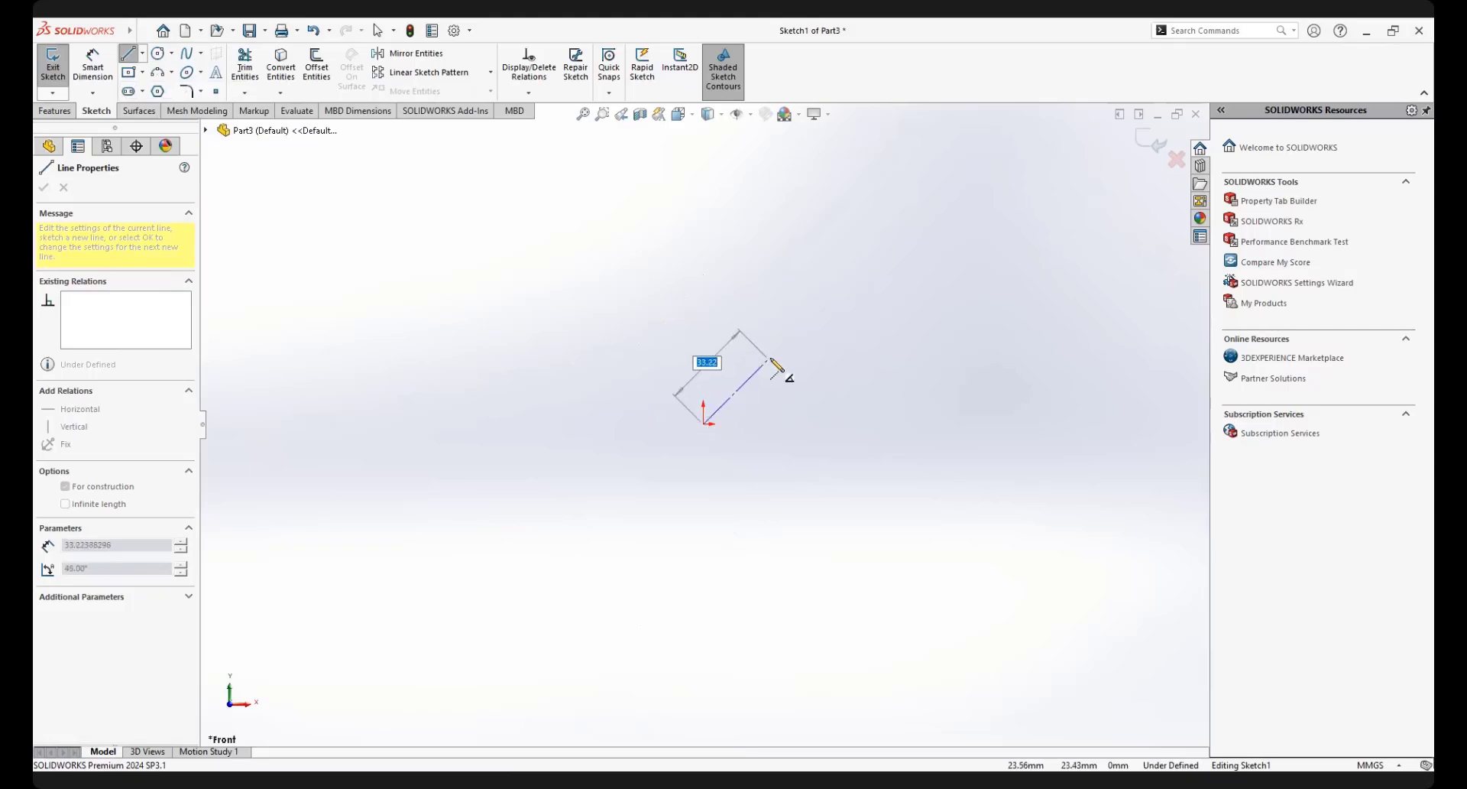
pyautogui.rightClick(820, 353)
pyautogui.click(872, 346)
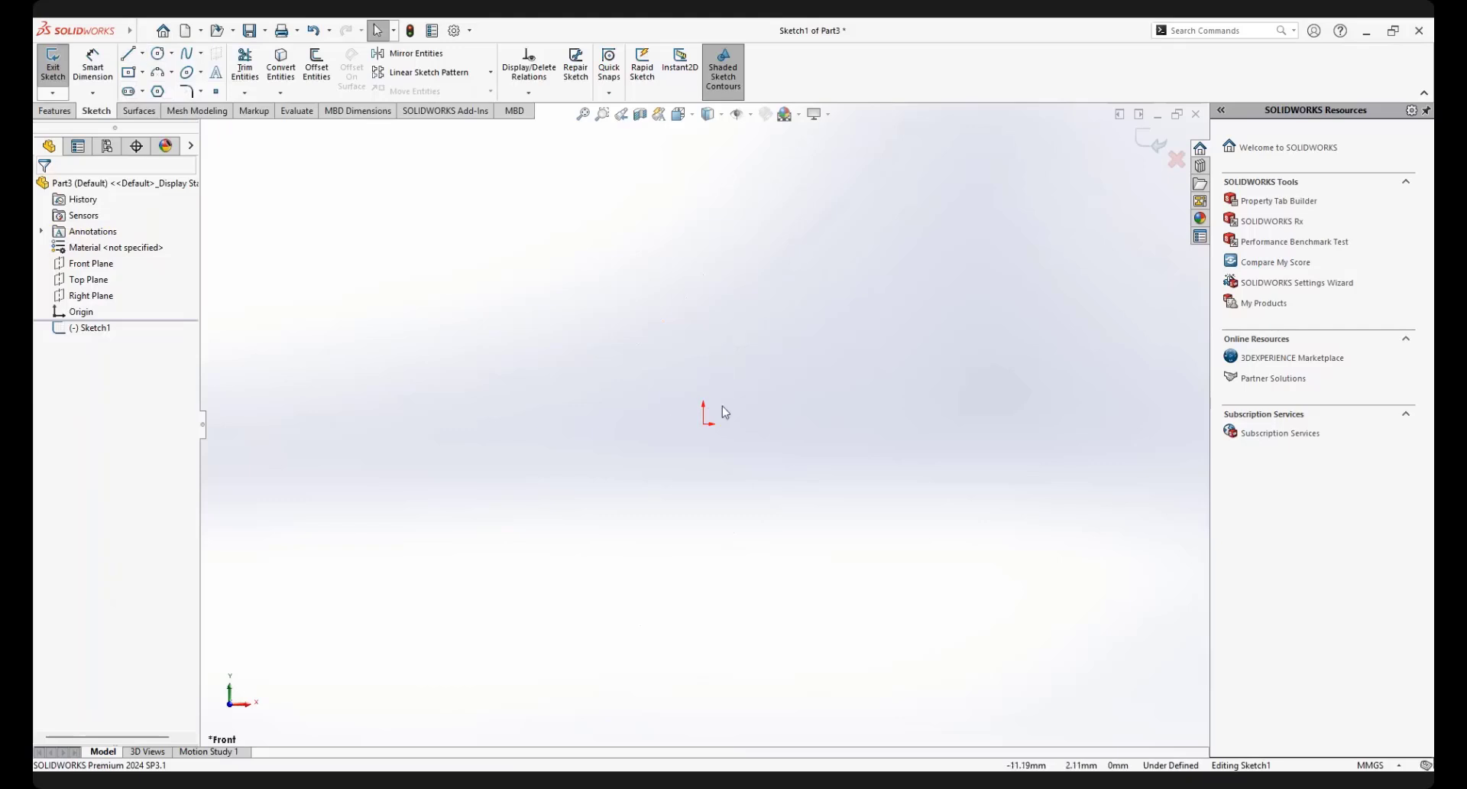
# Draw a vertical centerline about 73 mm long upward from the origin
pyautogui.click(142, 55)
pyautogui.click(160, 87)
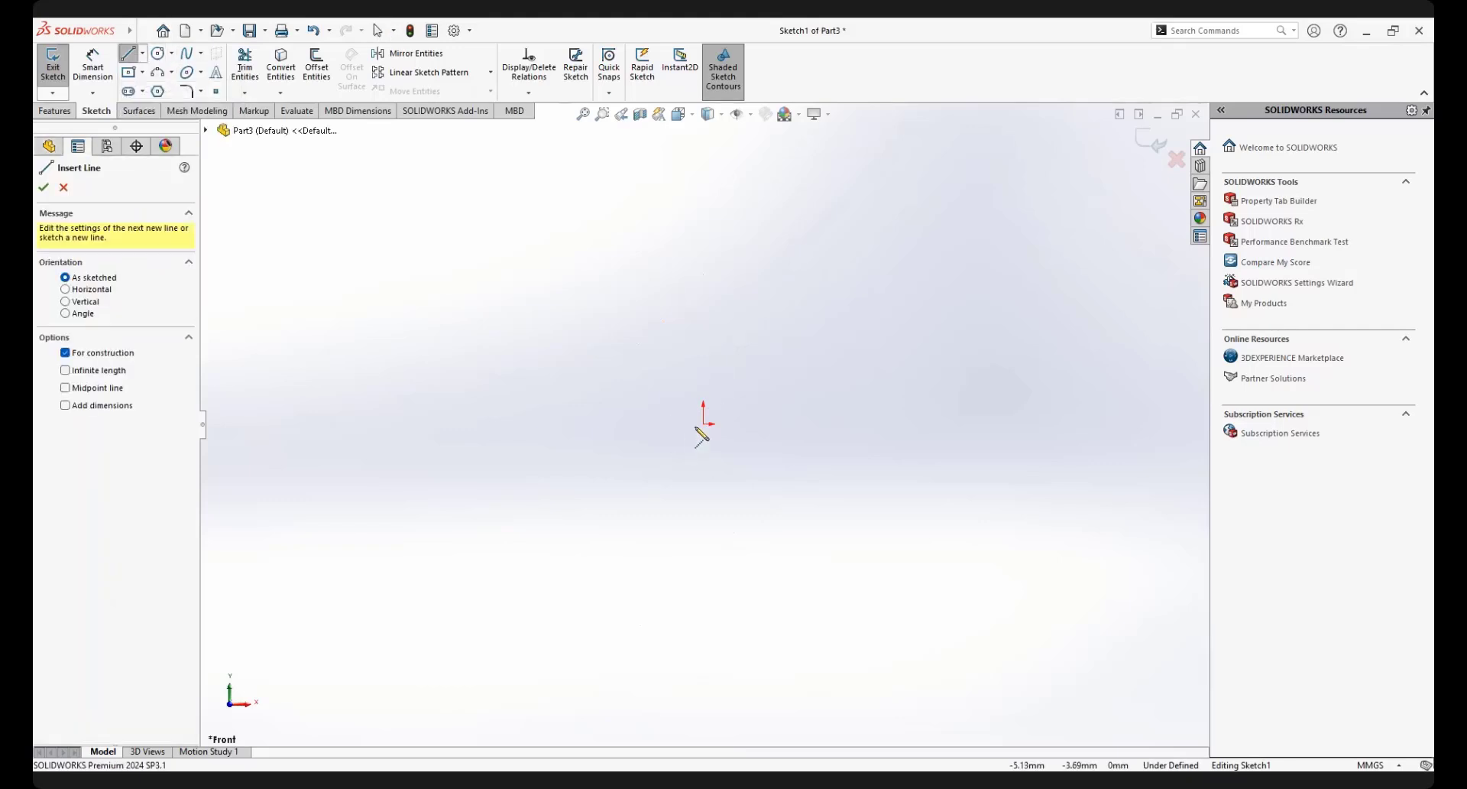
pyautogui.click(704, 424)
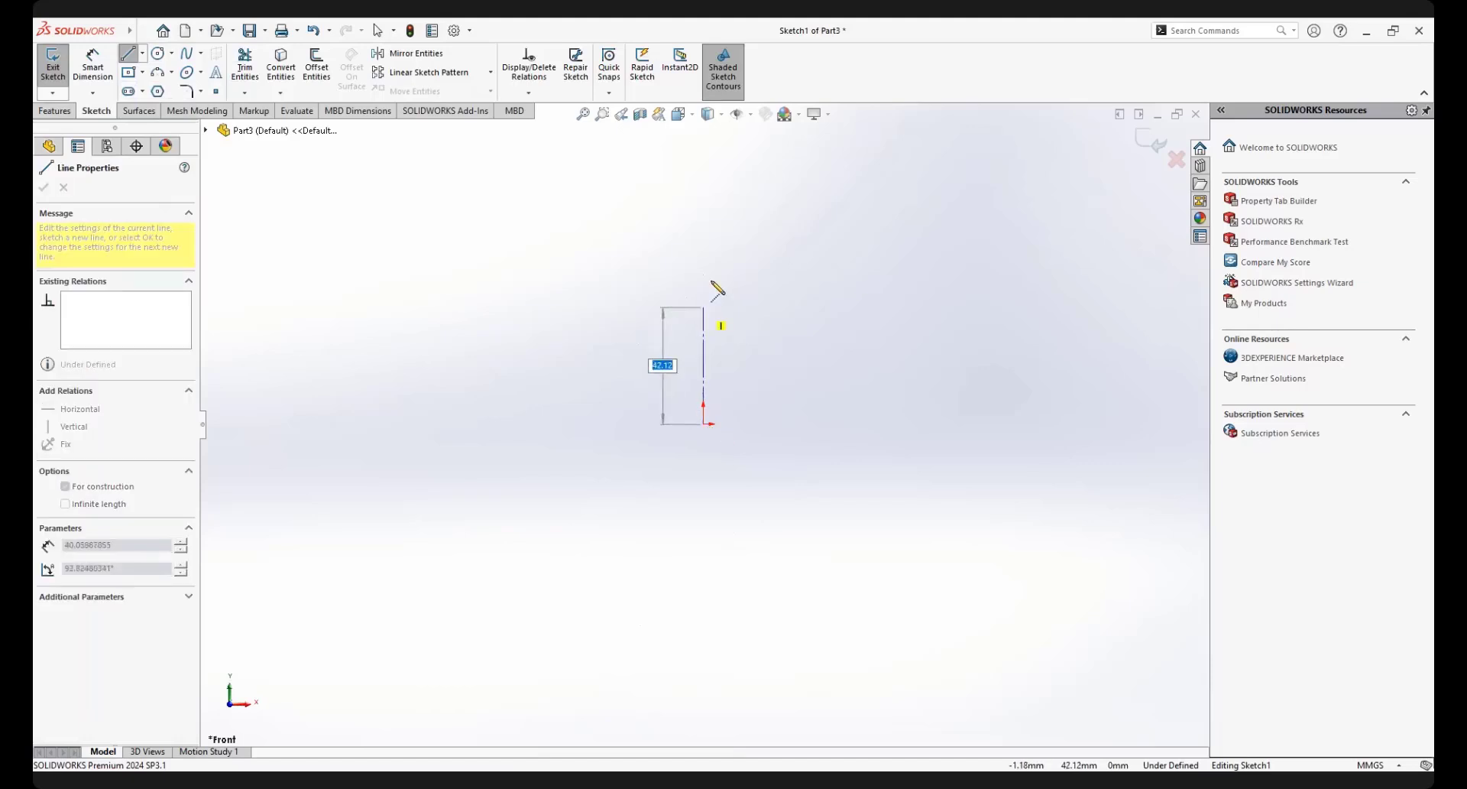
pyautogui.click(703, 220)
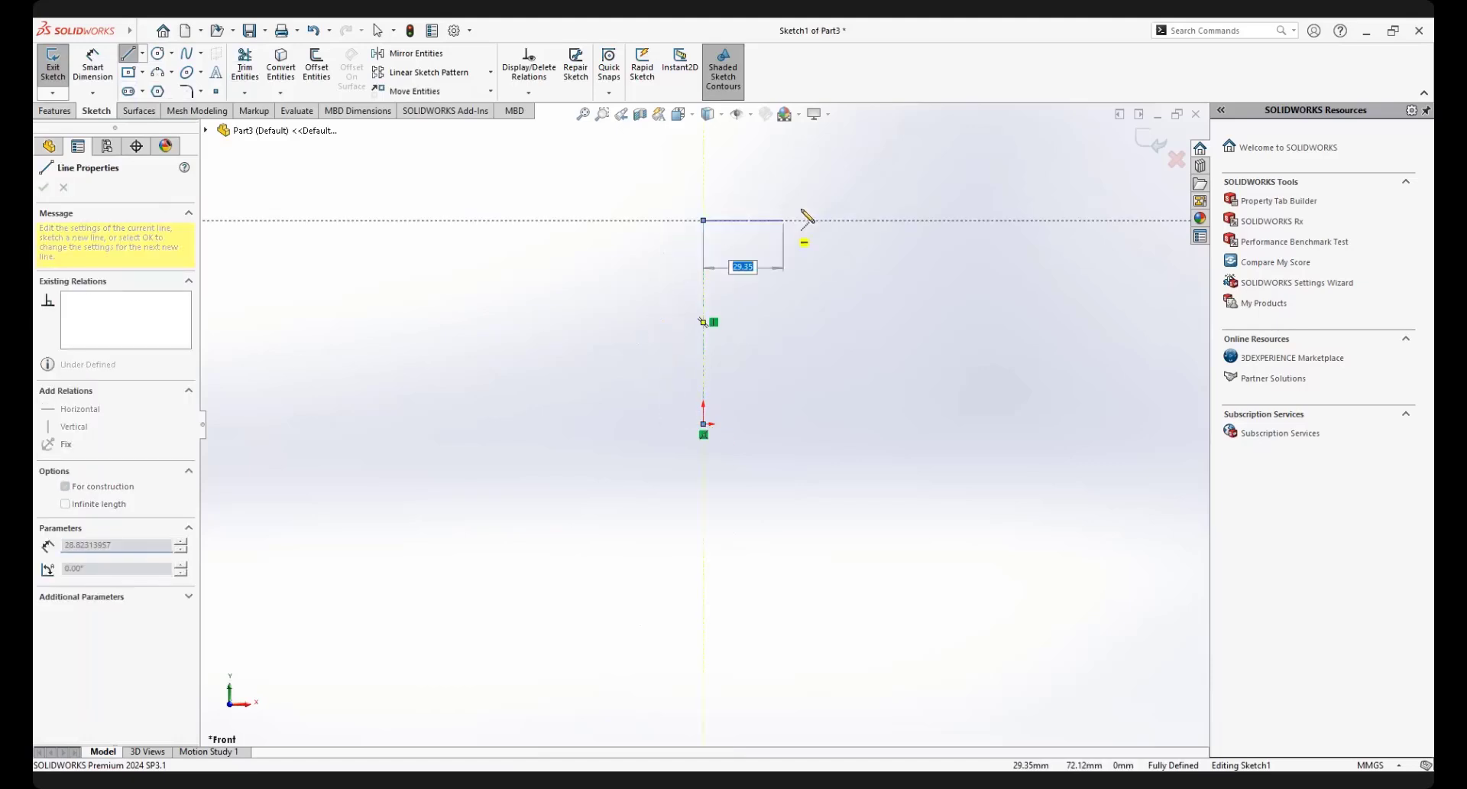
pyautogui.rightClick(804, 214)
pyautogui.click(838, 222)
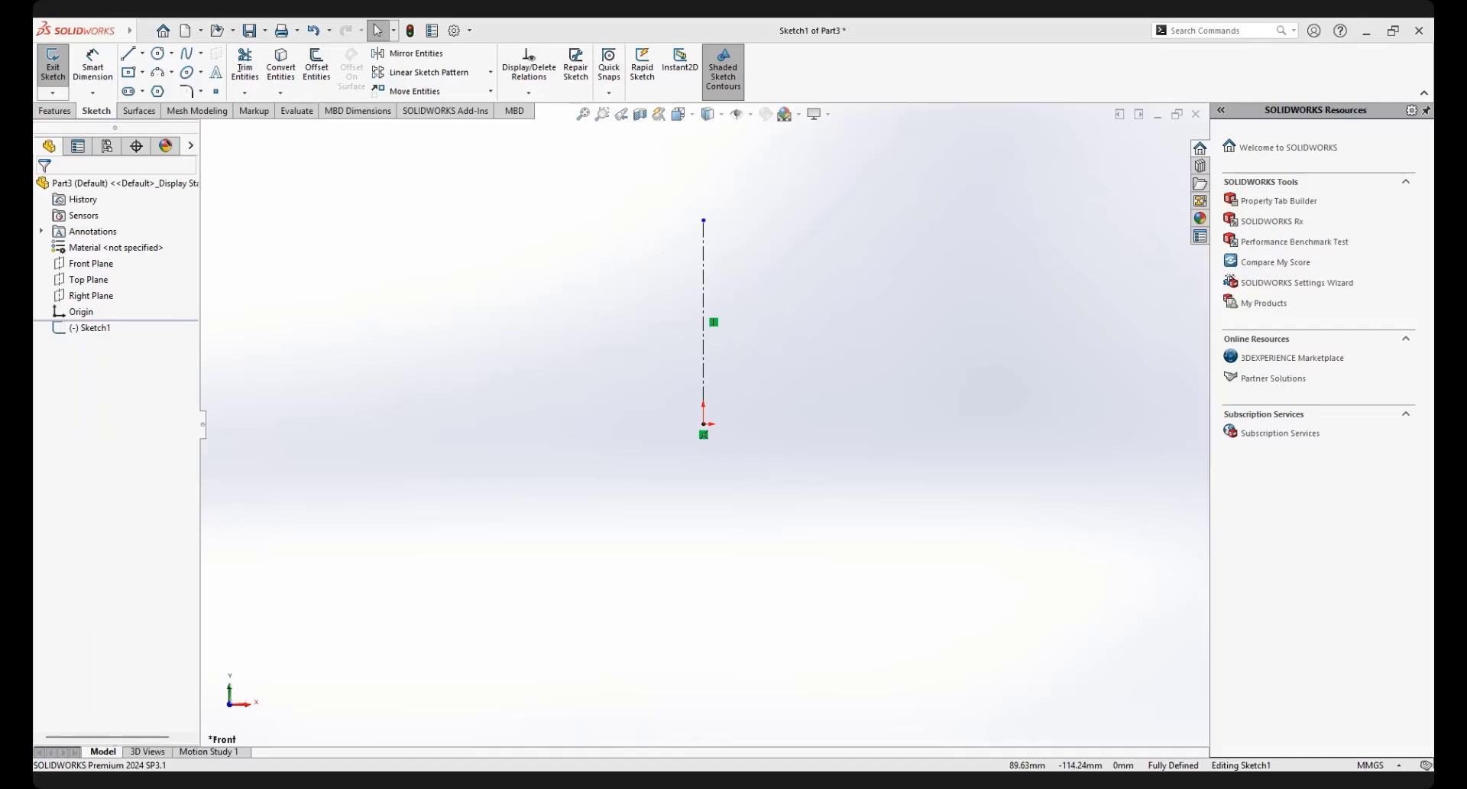
# Dimension the vertical centerline's length as 150 mm
pyautogui.rightClick(794, 243)
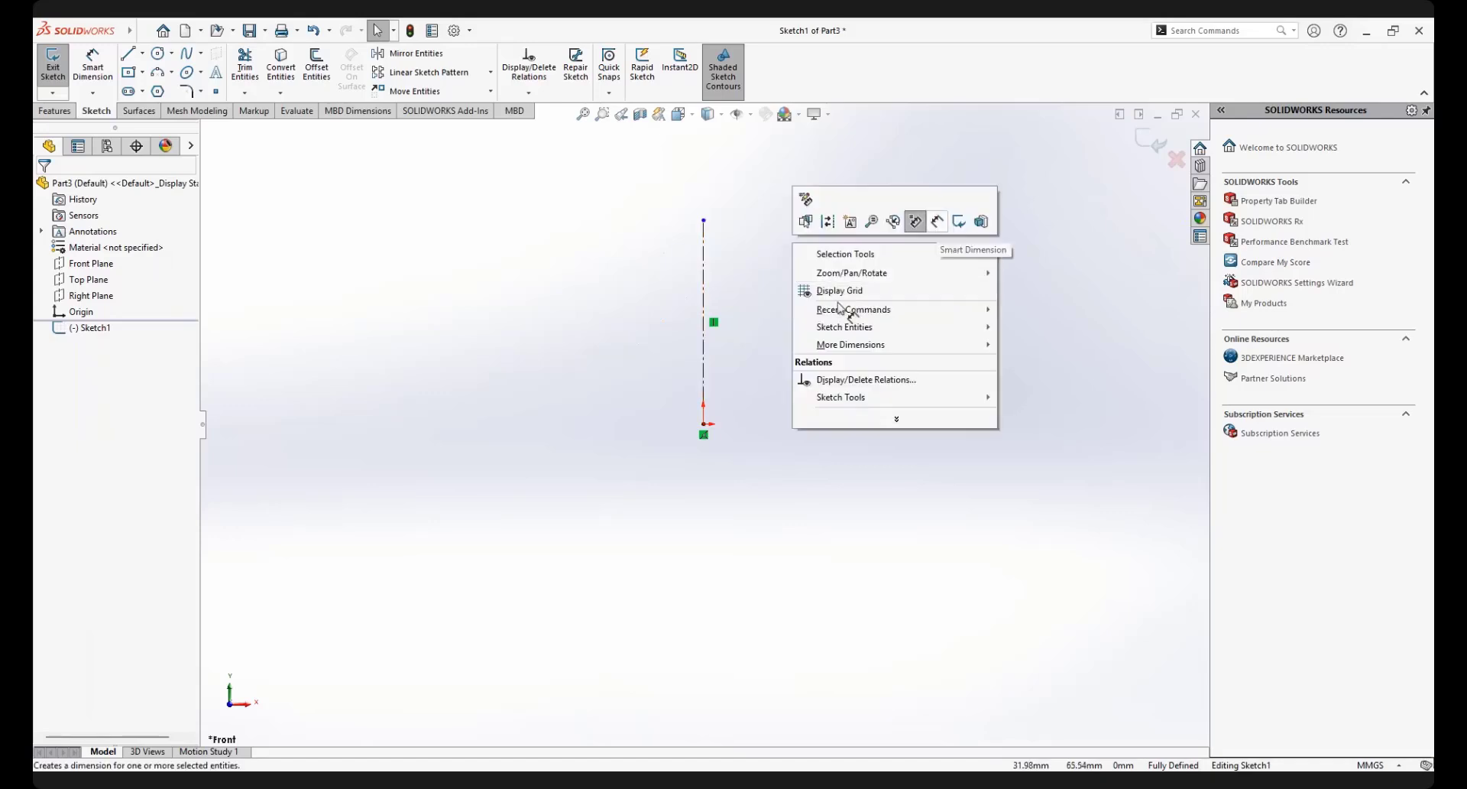
pyautogui.click(915, 221)
pyautogui.click(704, 291)
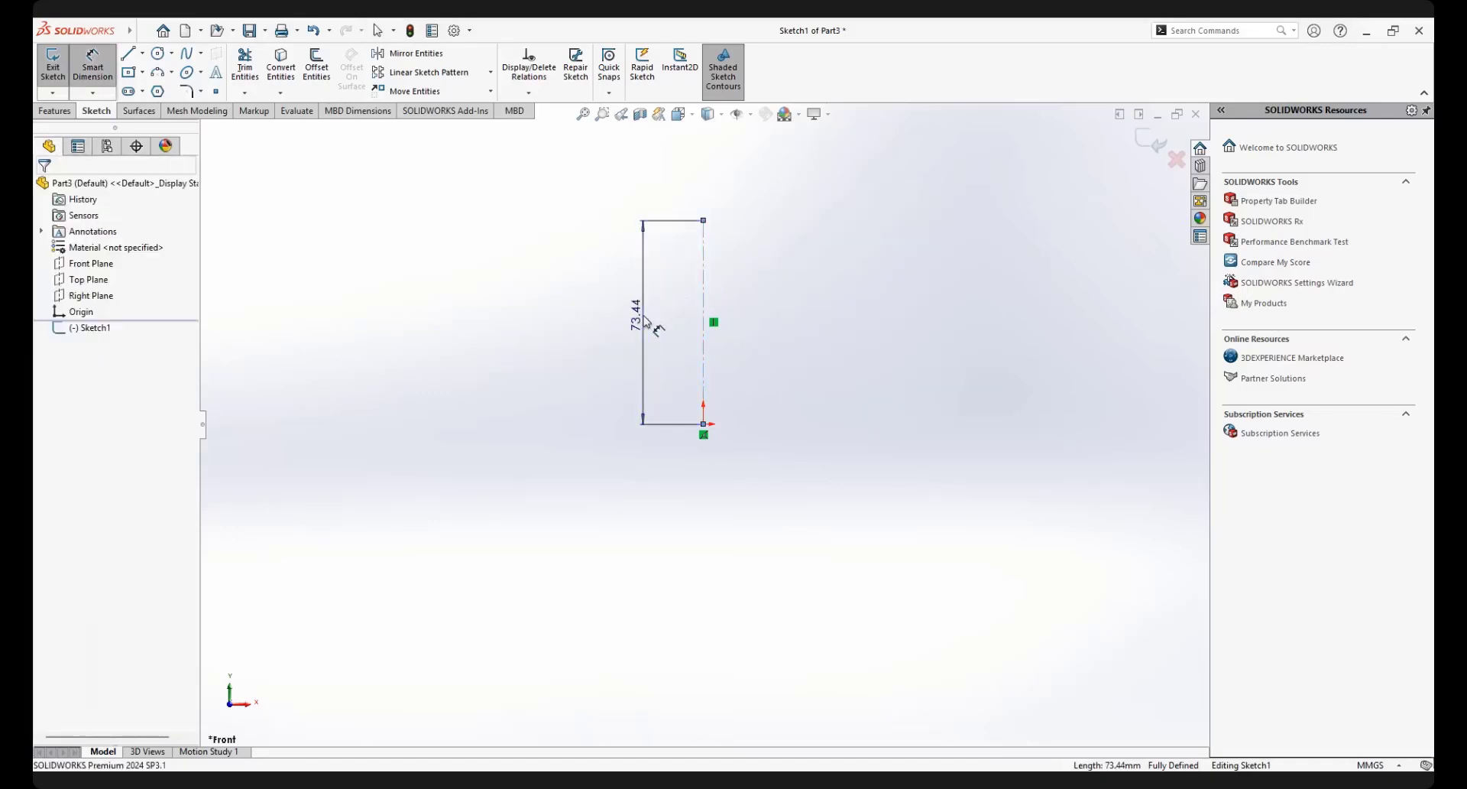
pyautogui.click(648, 323)
pyautogui.write('15')
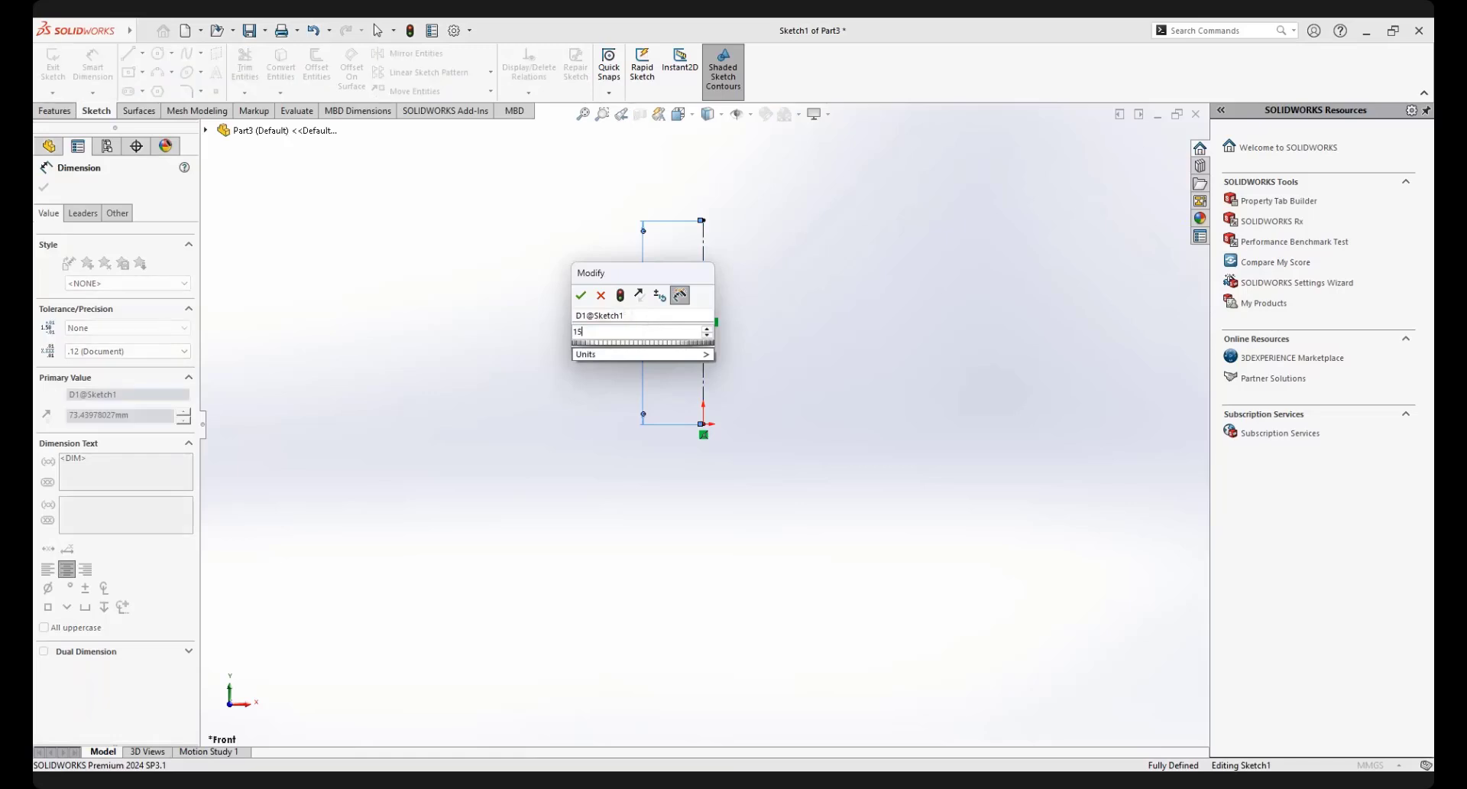
pyautogui.write('0')
pyautogui.click(582, 295)
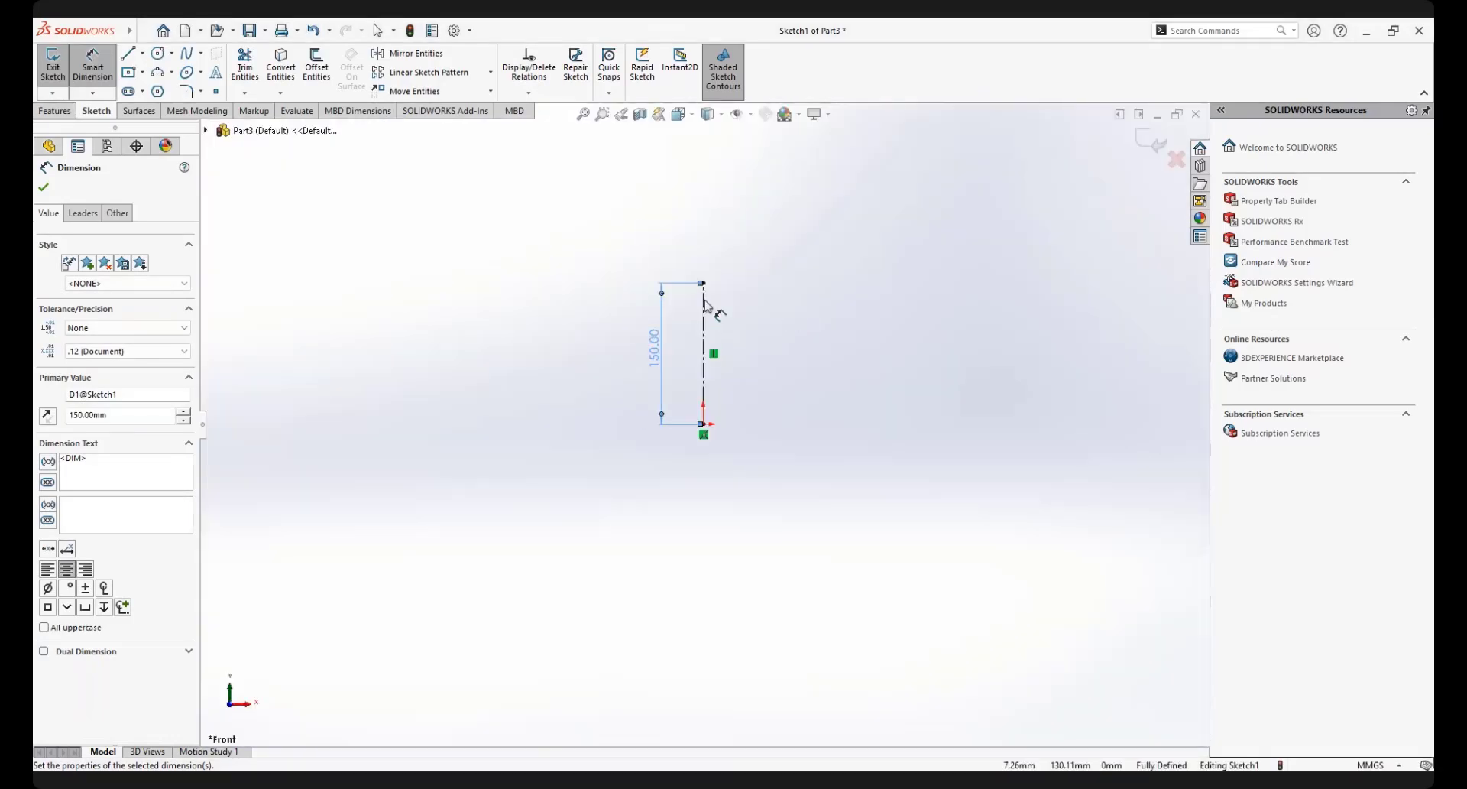
# Sketch the base flange's bottom, outer and top edges beside the centerline, level with the origin, the top edge about 12 mm long
pyautogui.click(128, 52)
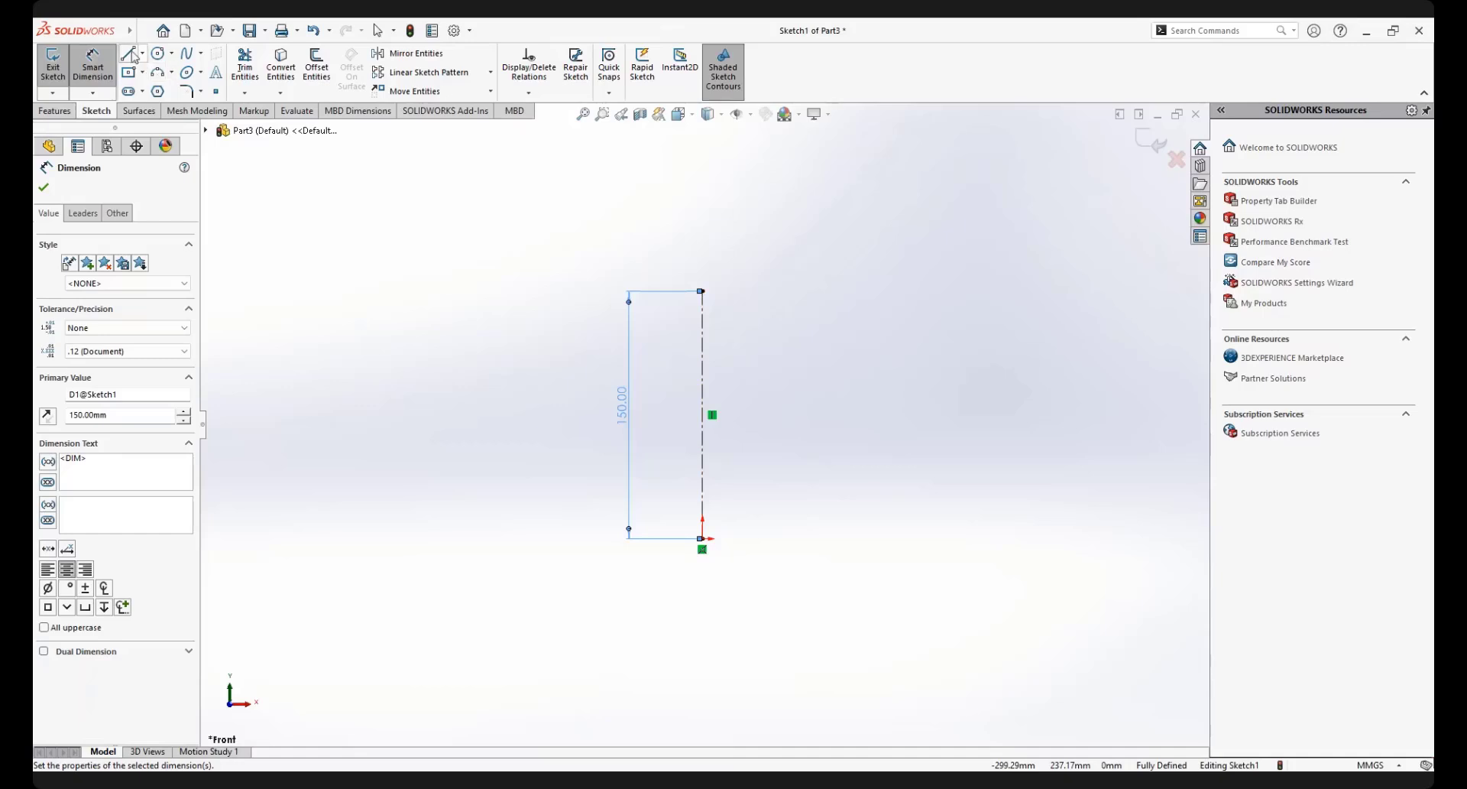
pyautogui.scroll(-4, 710, 492)
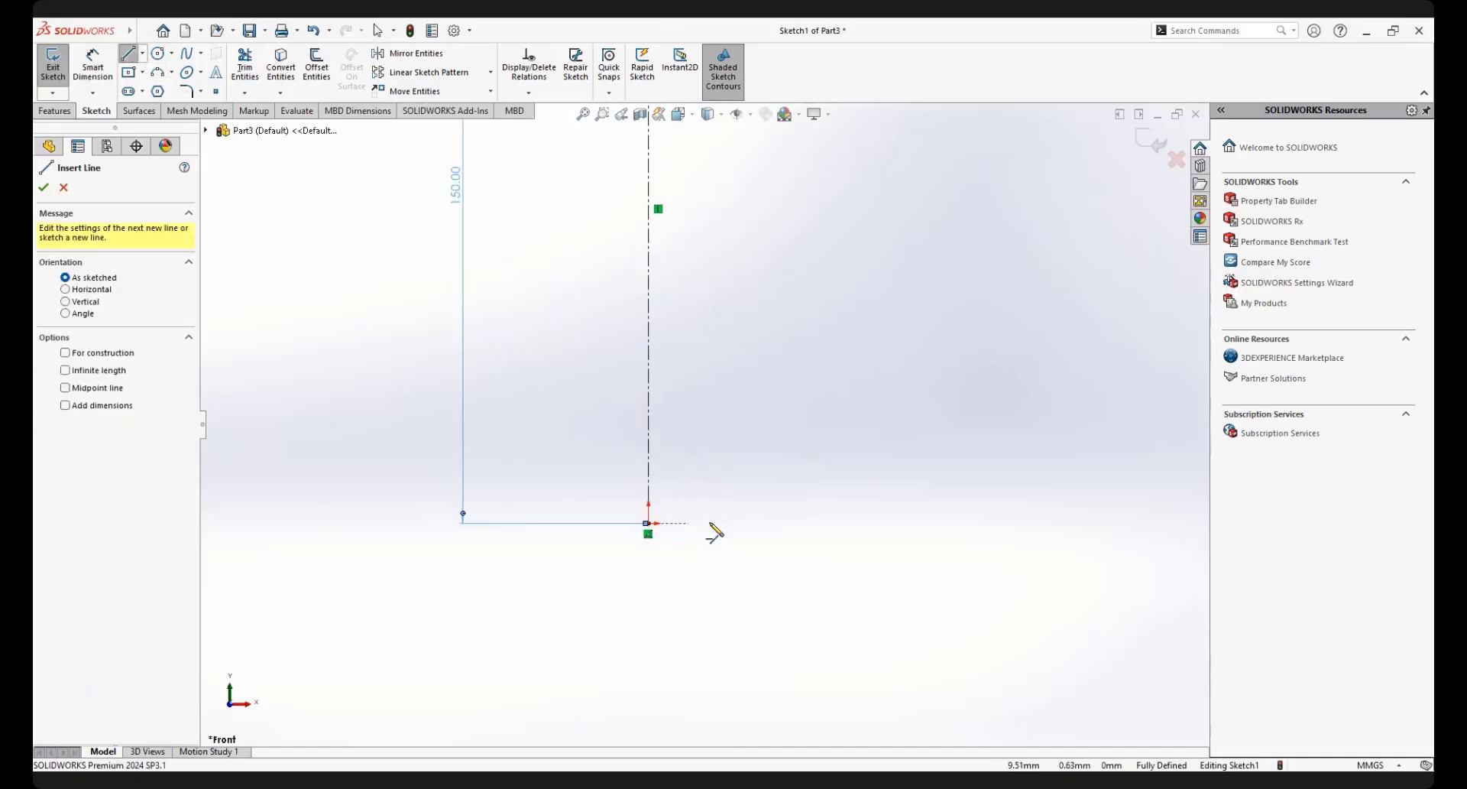
pyautogui.click(797, 524)
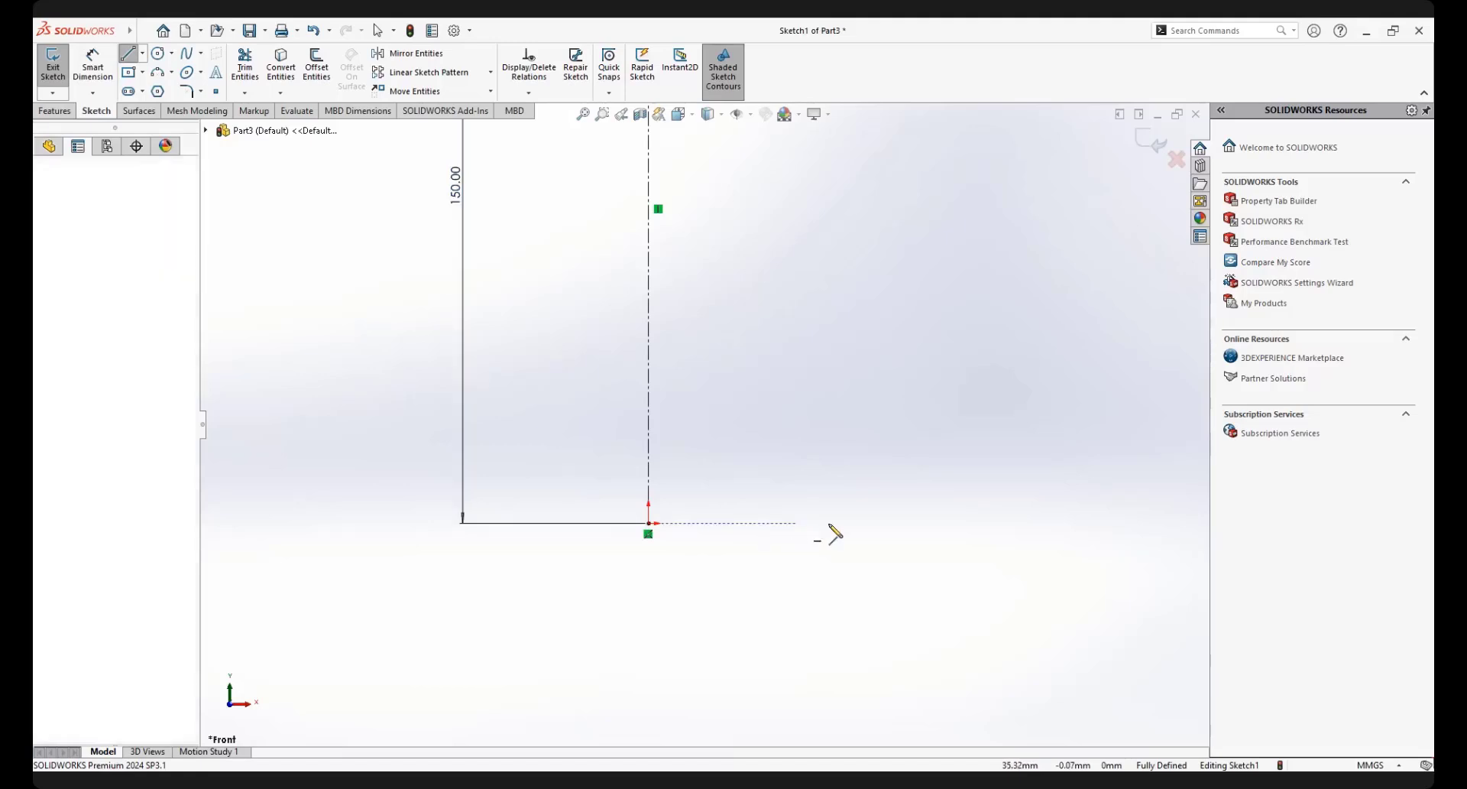
pyautogui.click(870, 490)
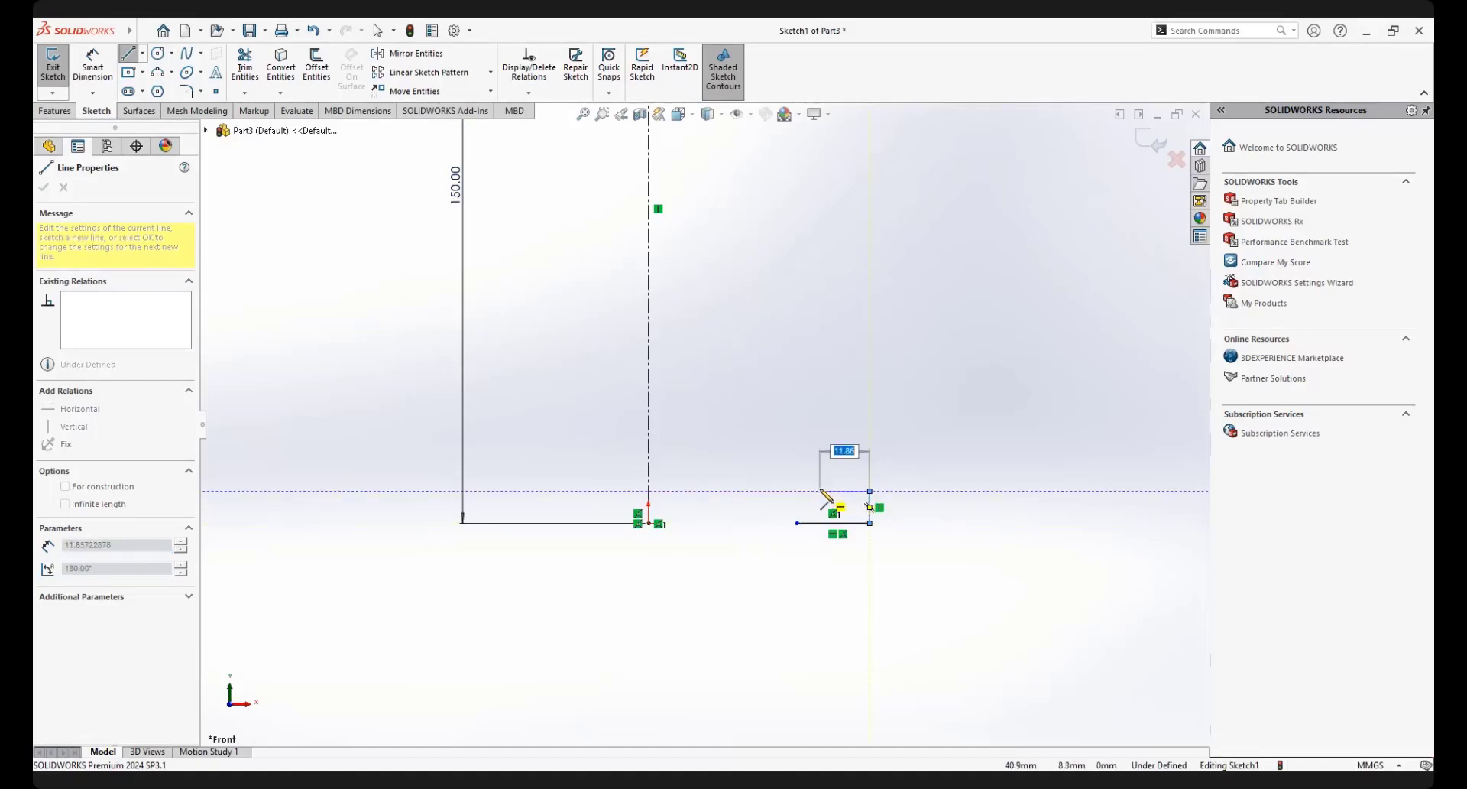
pyautogui.click(821, 491)
# Sketch the wall's outer slanted line about 133 mm long, from the base flange's top edge up toward the centerline's upper end
pyautogui.scroll(-2, 765, 302)
pyautogui.scroll(4, 740, 304)
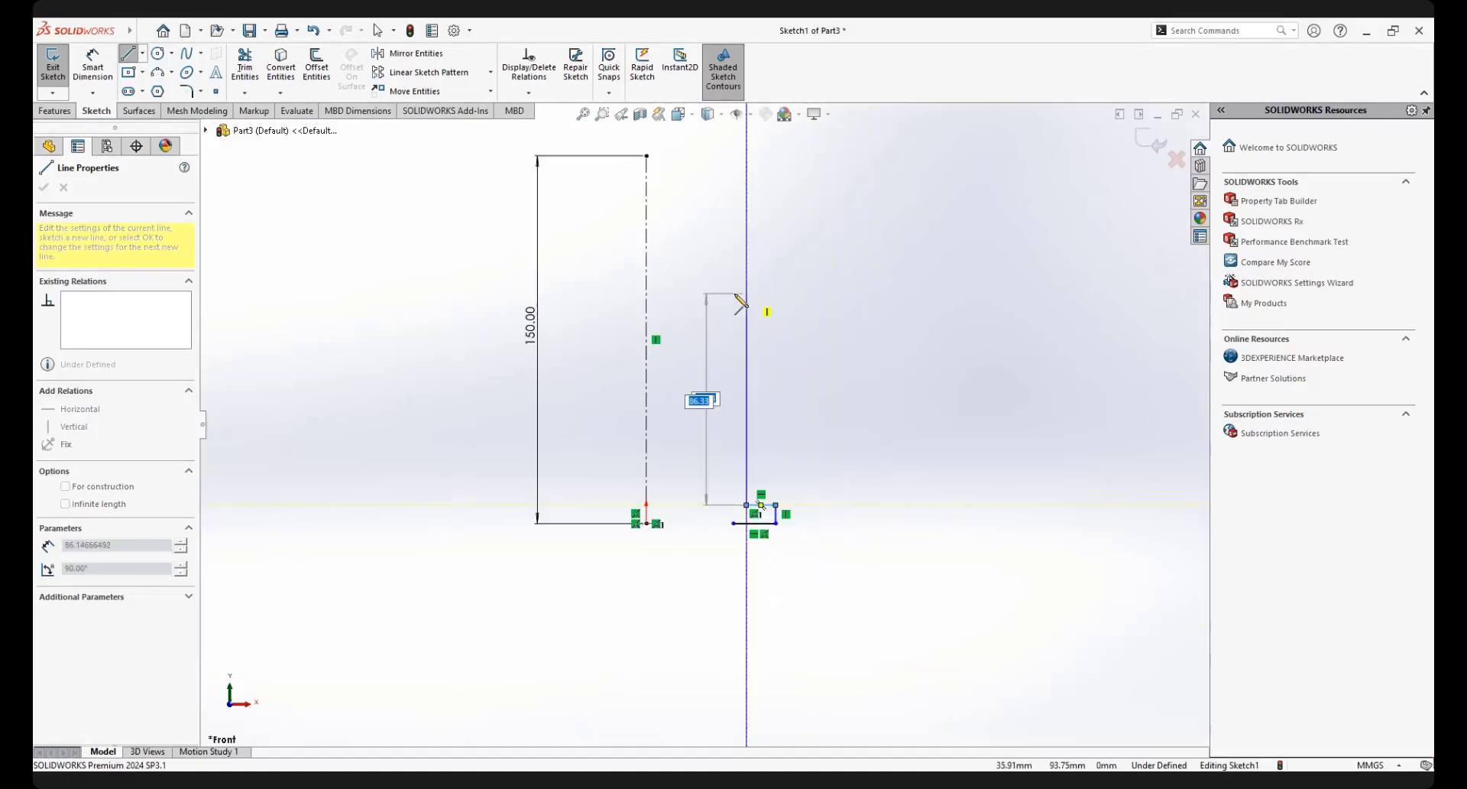
pyautogui.scroll(2, 740, 303)
pyautogui.scroll(-3, 714, 317)
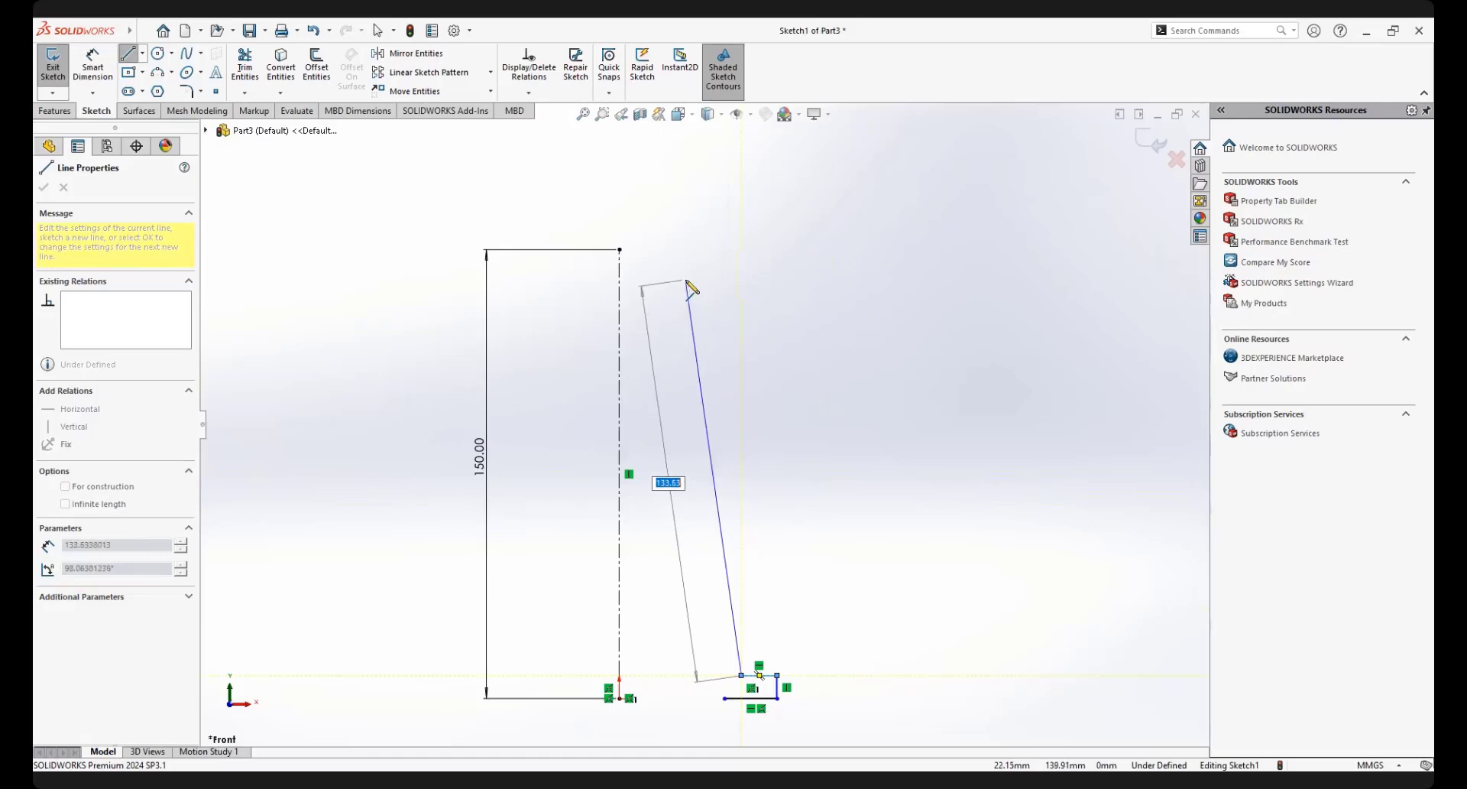
pyautogui.click(685, 280)
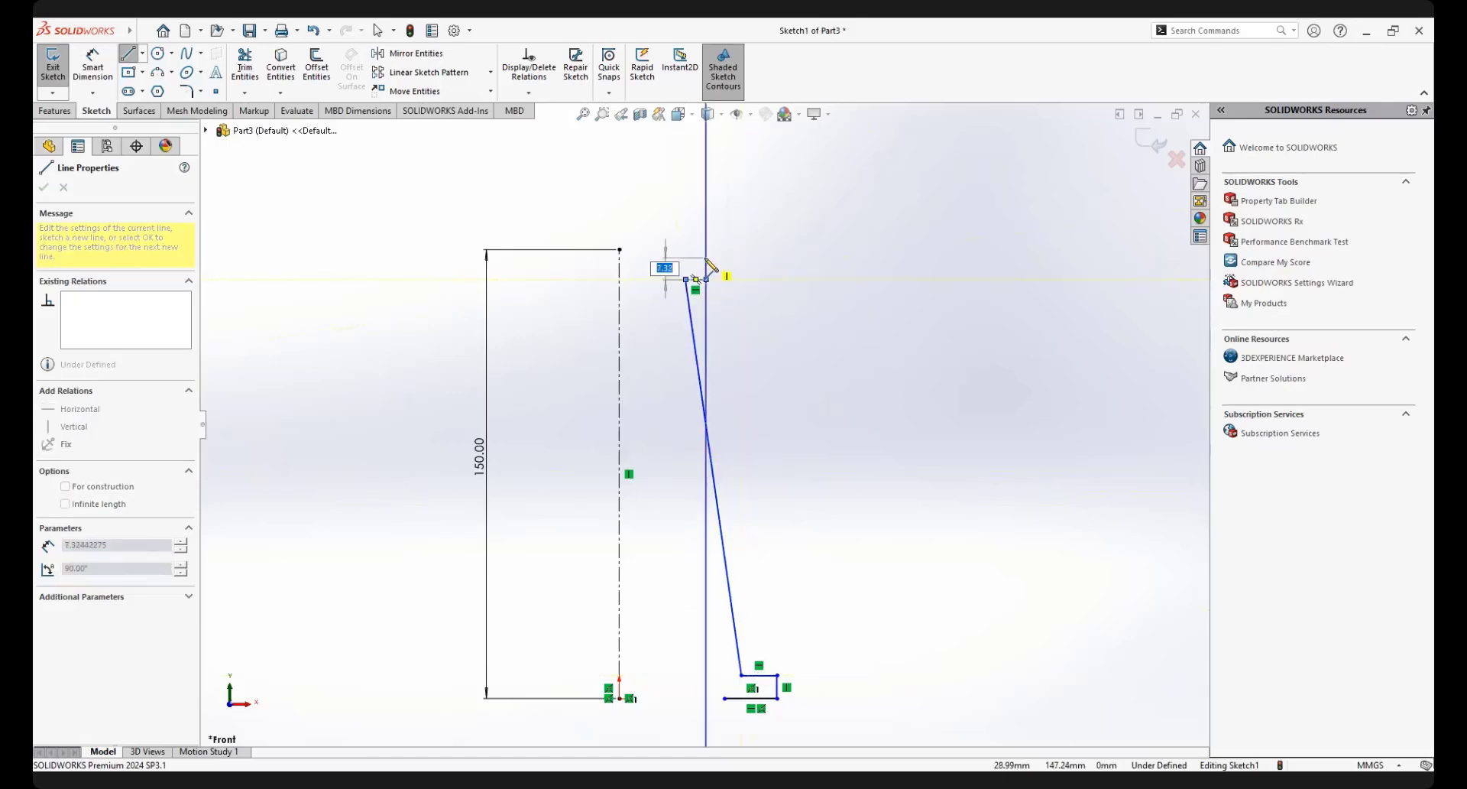
# Sketch the top flange's lower, outer, upper and inner edges at the slanted line's upper end, about 10 mm wide and 7 mm high
pyautogui.click(706, 259)
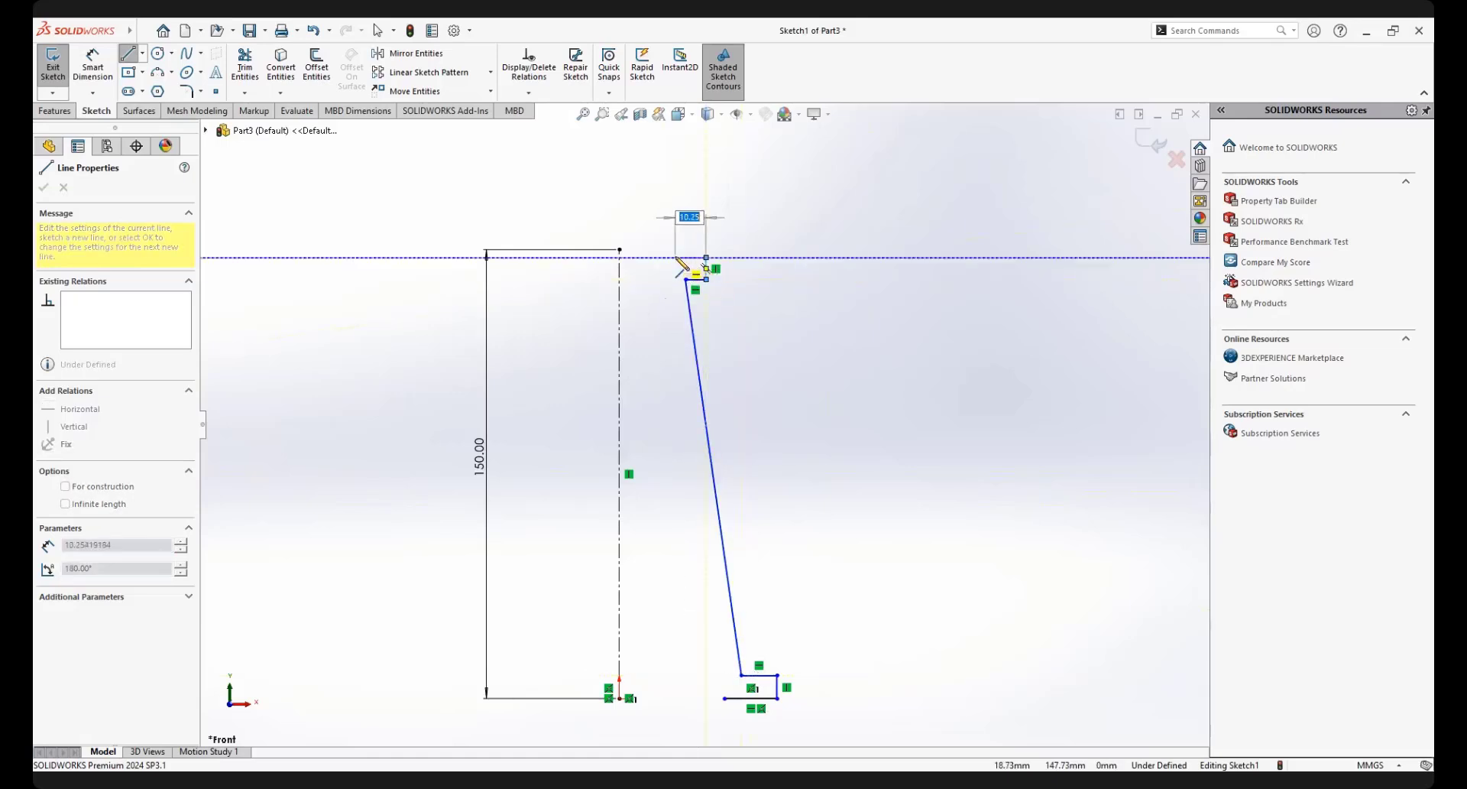
pyautogui.click(675, 258)
pyautogui.scroll(-6, 677, 260)
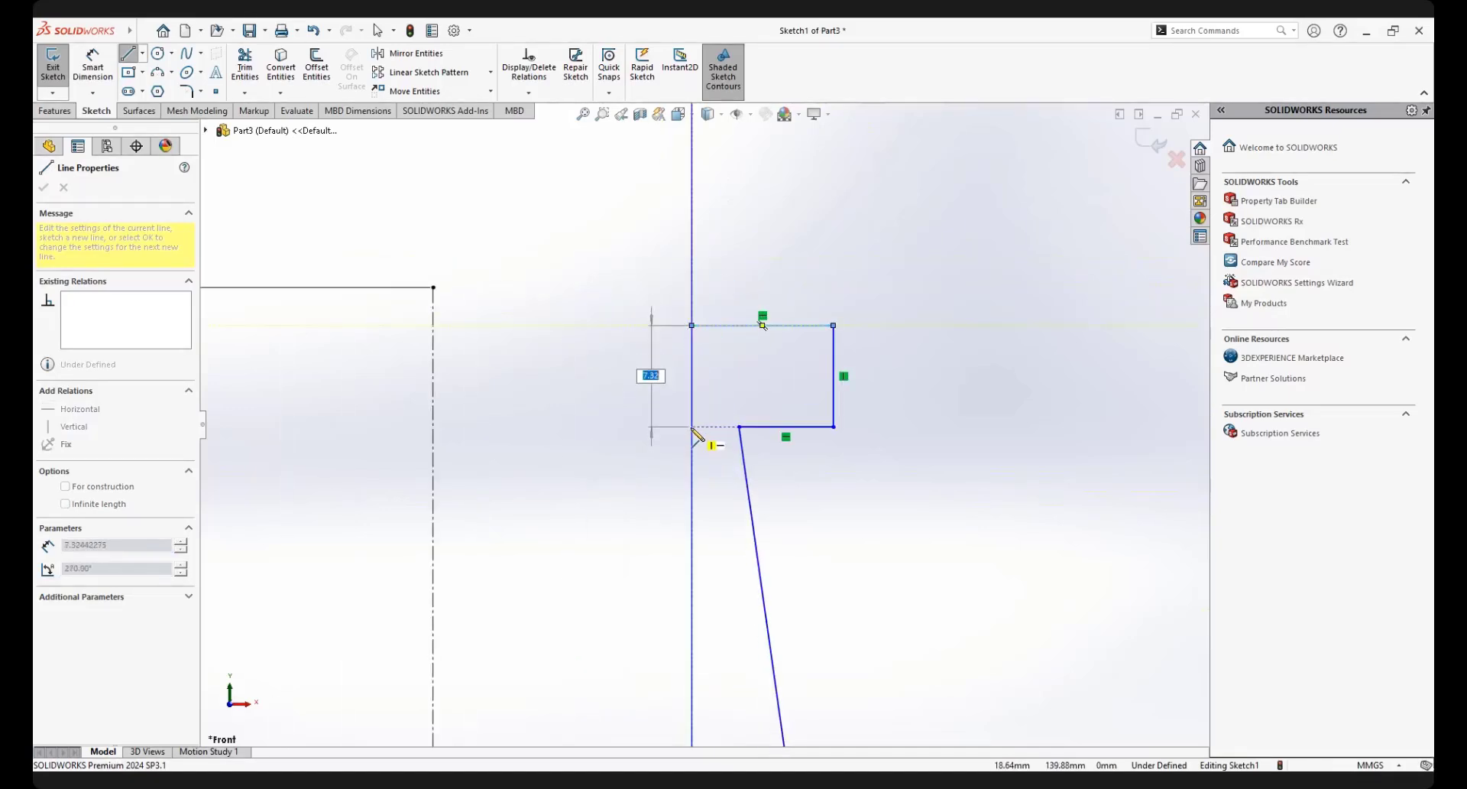
pyautogui.scroll(-3, 715, 567)
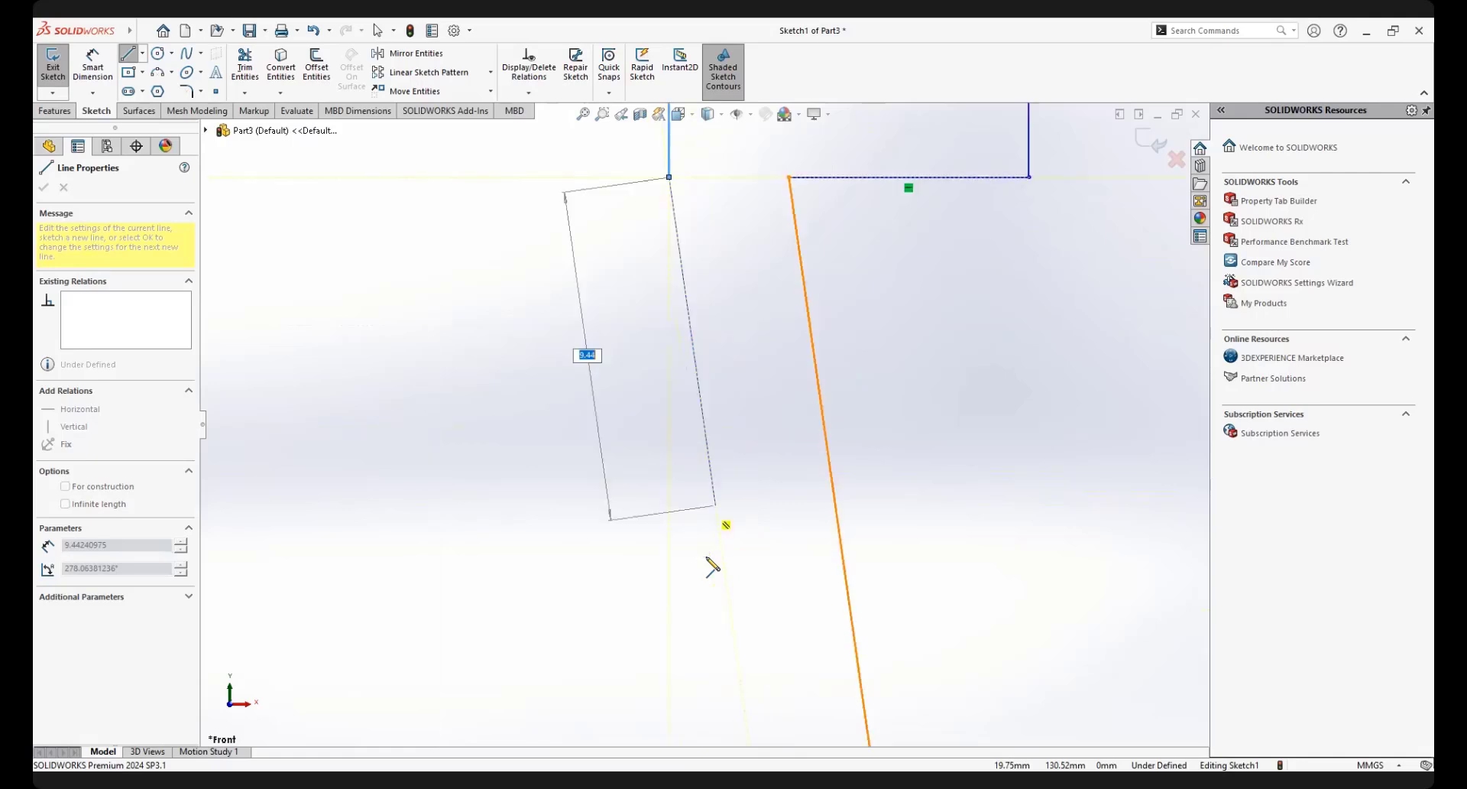
# Close the profile with an inner slanted line about 133 mm long and a vertical inner edge on the base flange
pyautogui.scroll(8, 711, 564)
pyautogui.scroll(4, 719, 582)
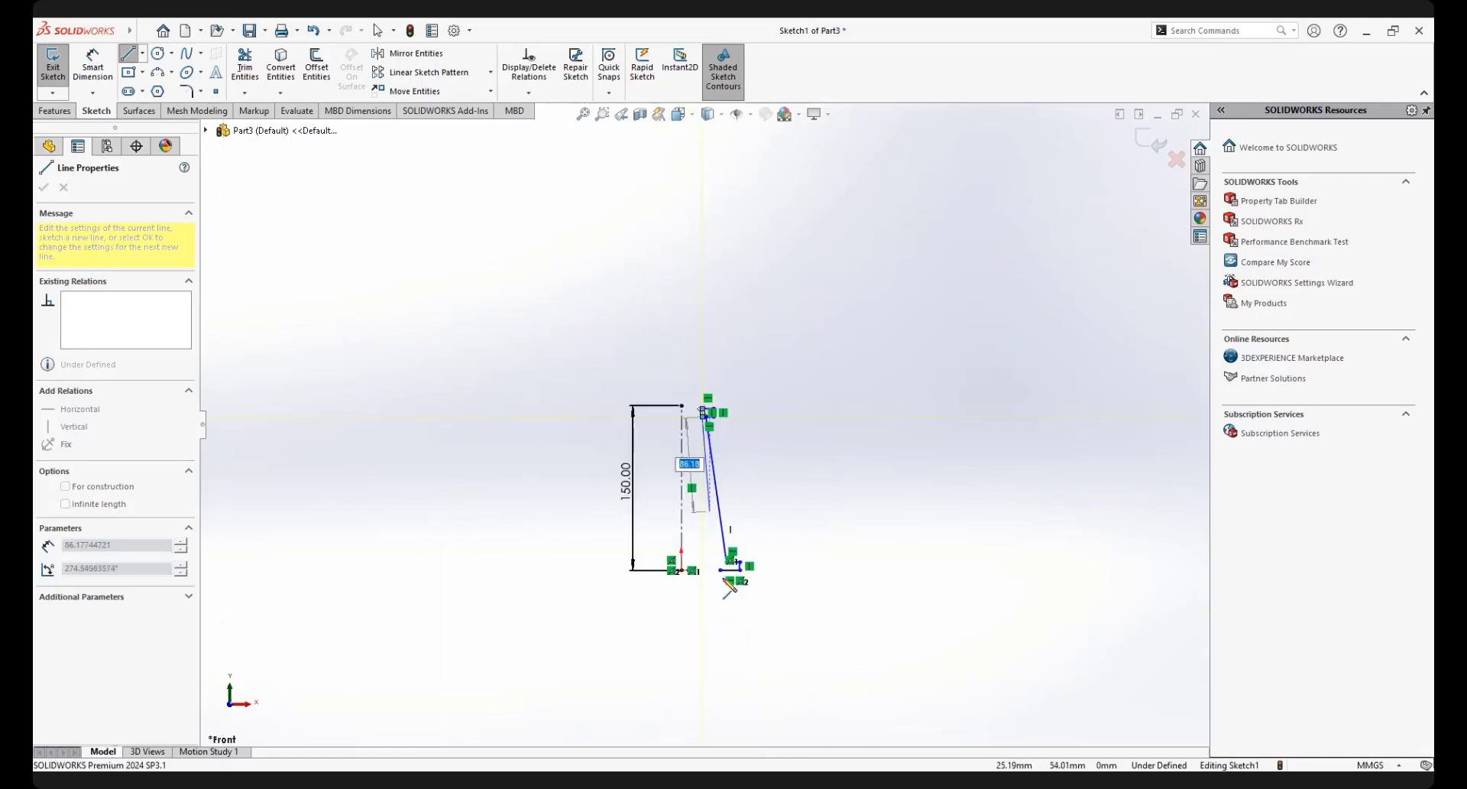
pyautogui.scroll(-6, 711, 535)
pyautogui.scroll(-2, 714, 497)
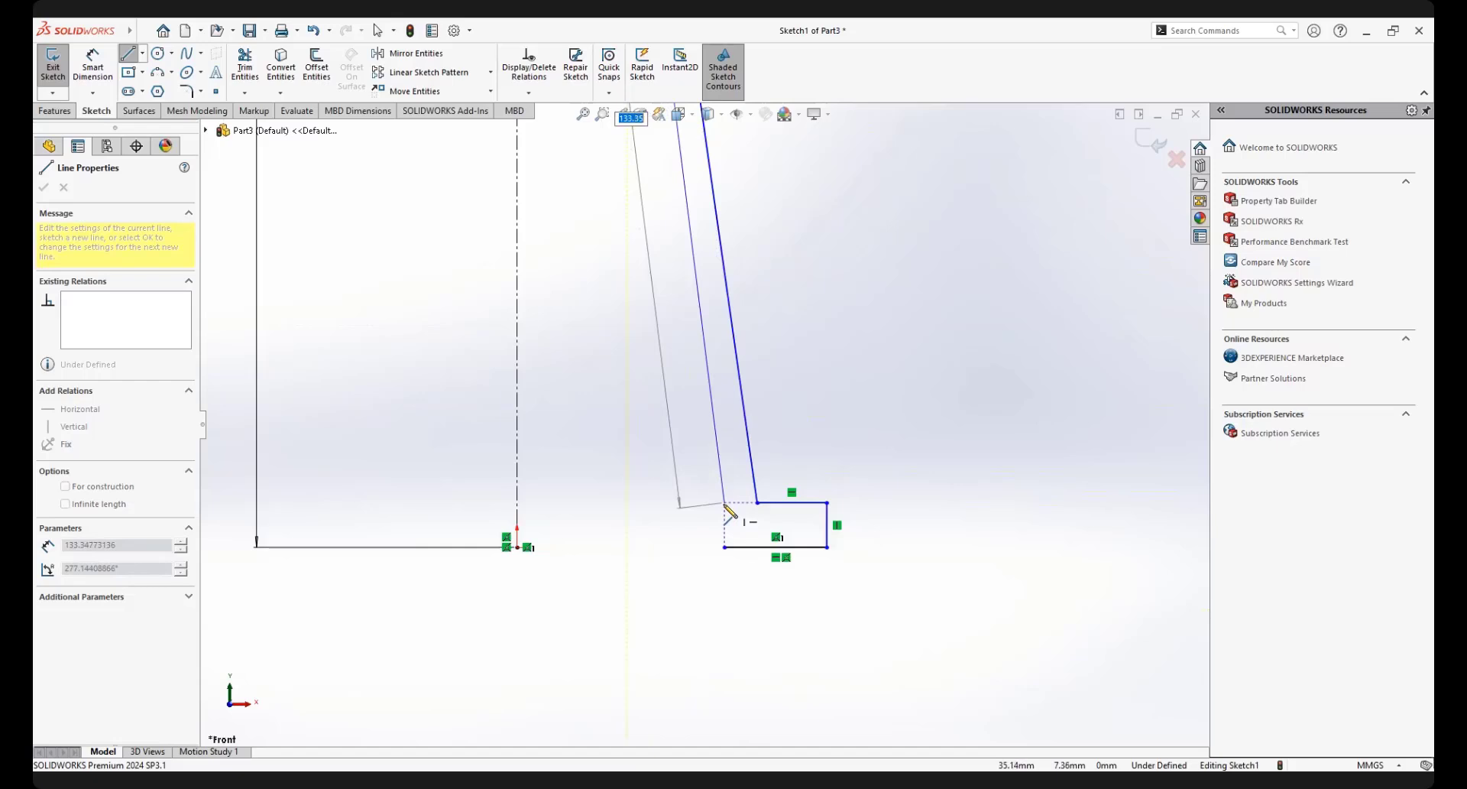
pyautogui.click(724, 503)
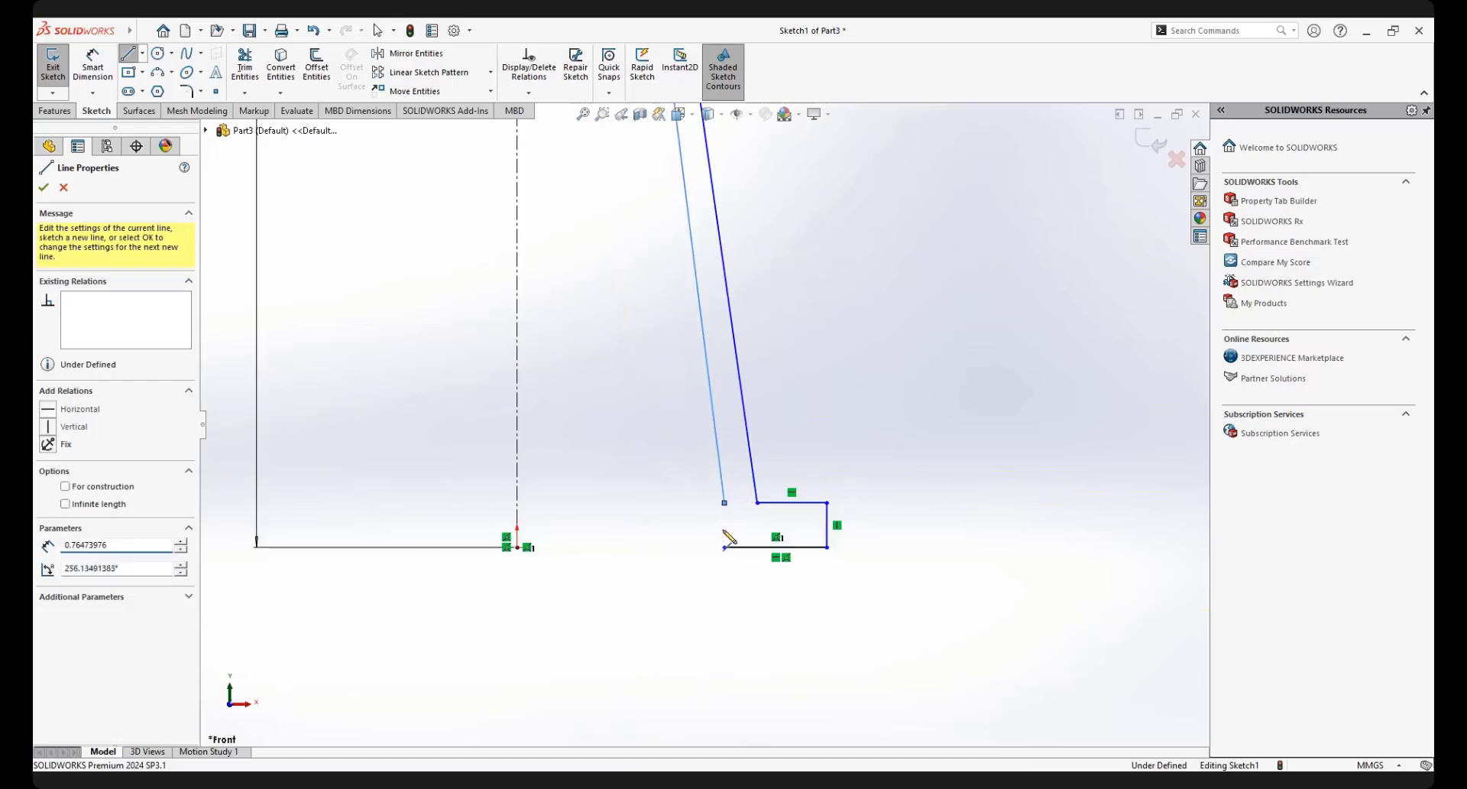
pyautogui.rightClick(865, 441)
pyautogui.click(899, 375)
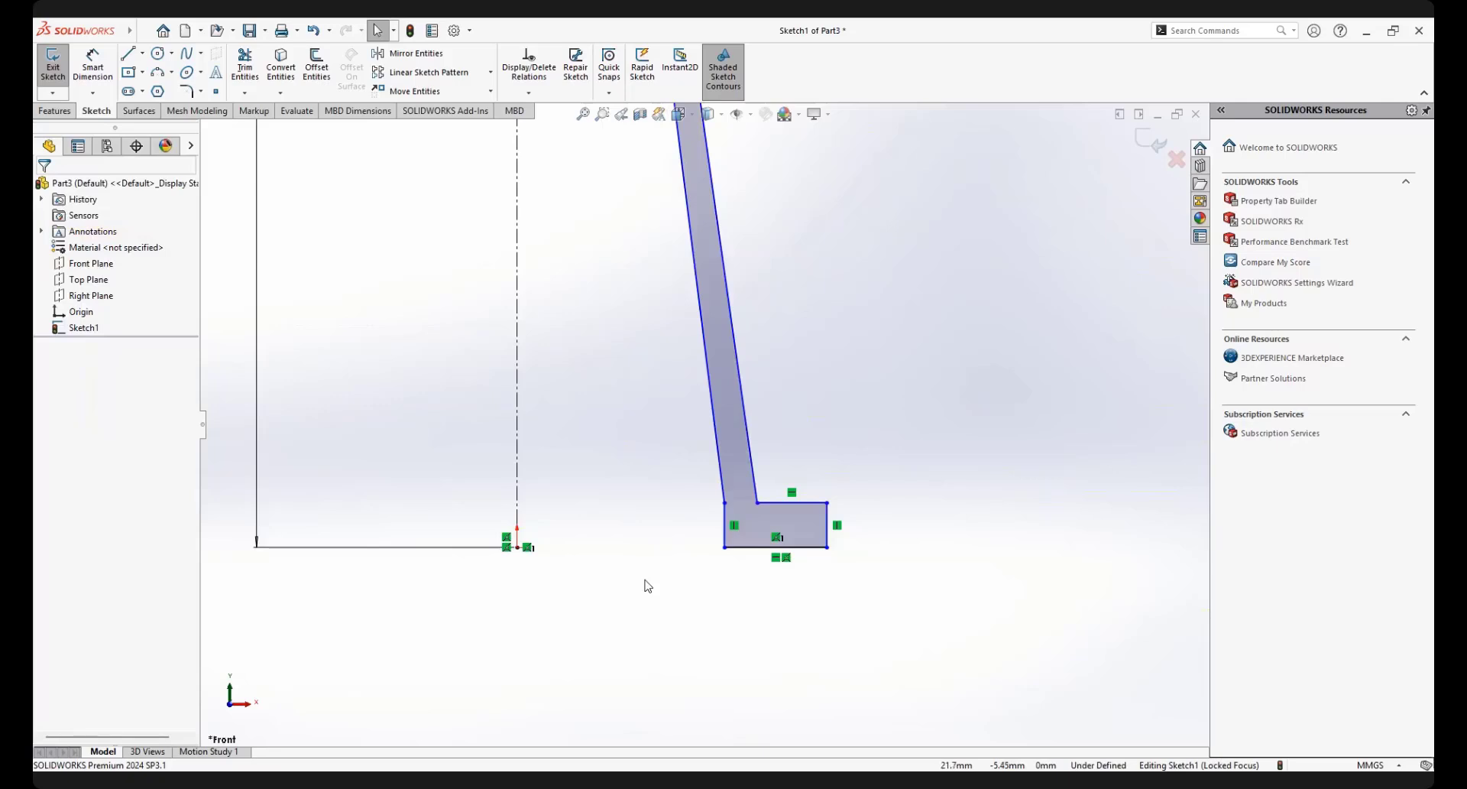
# Check the base flange's alignment with the origin by trying to pull its bottom edge downward
pyautogui.scroll(-2, 648, 585)
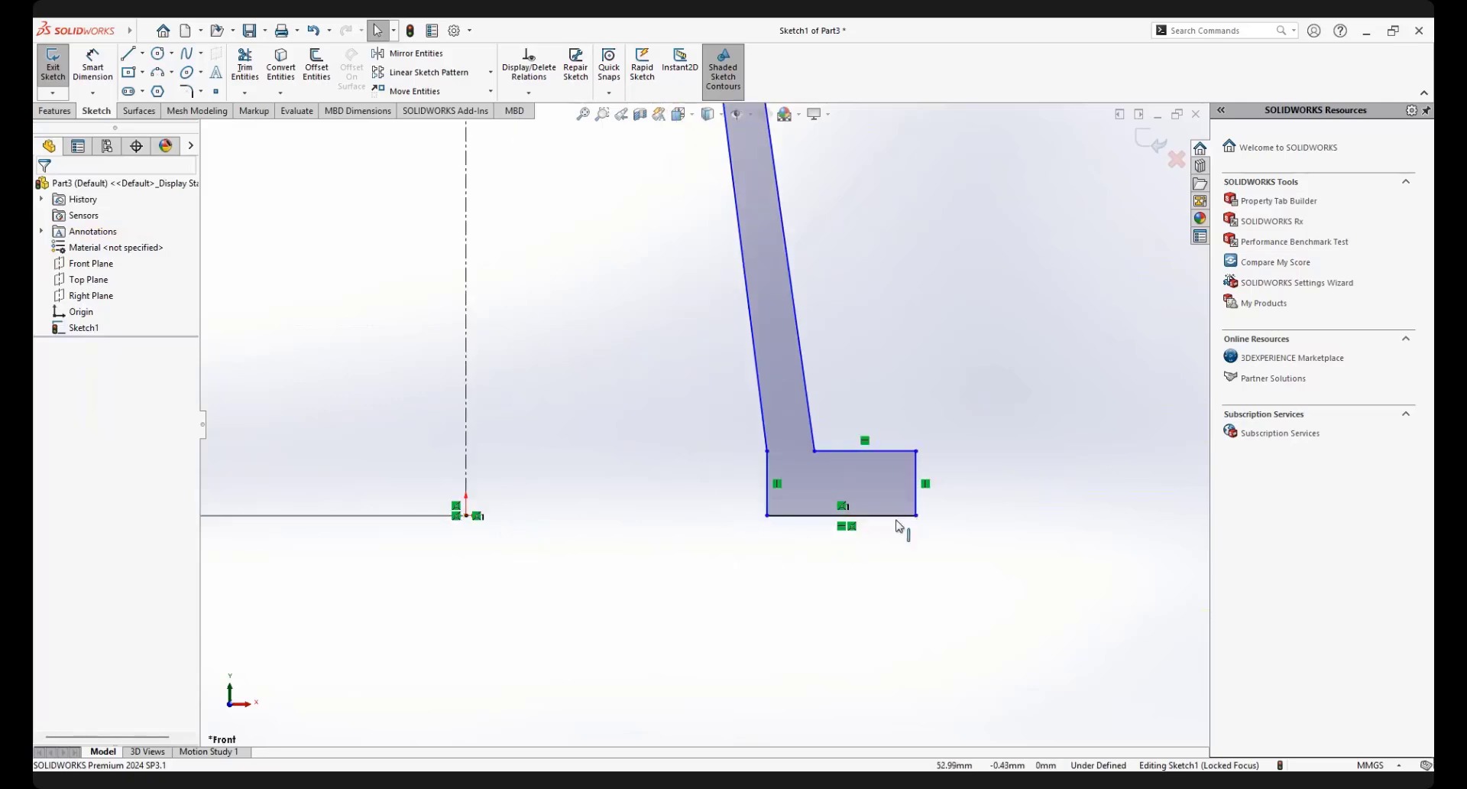
pyautogui.moveTo(896, 520); pyautogui.dragTo(892, 552)
pyautogui.click(707, 602)
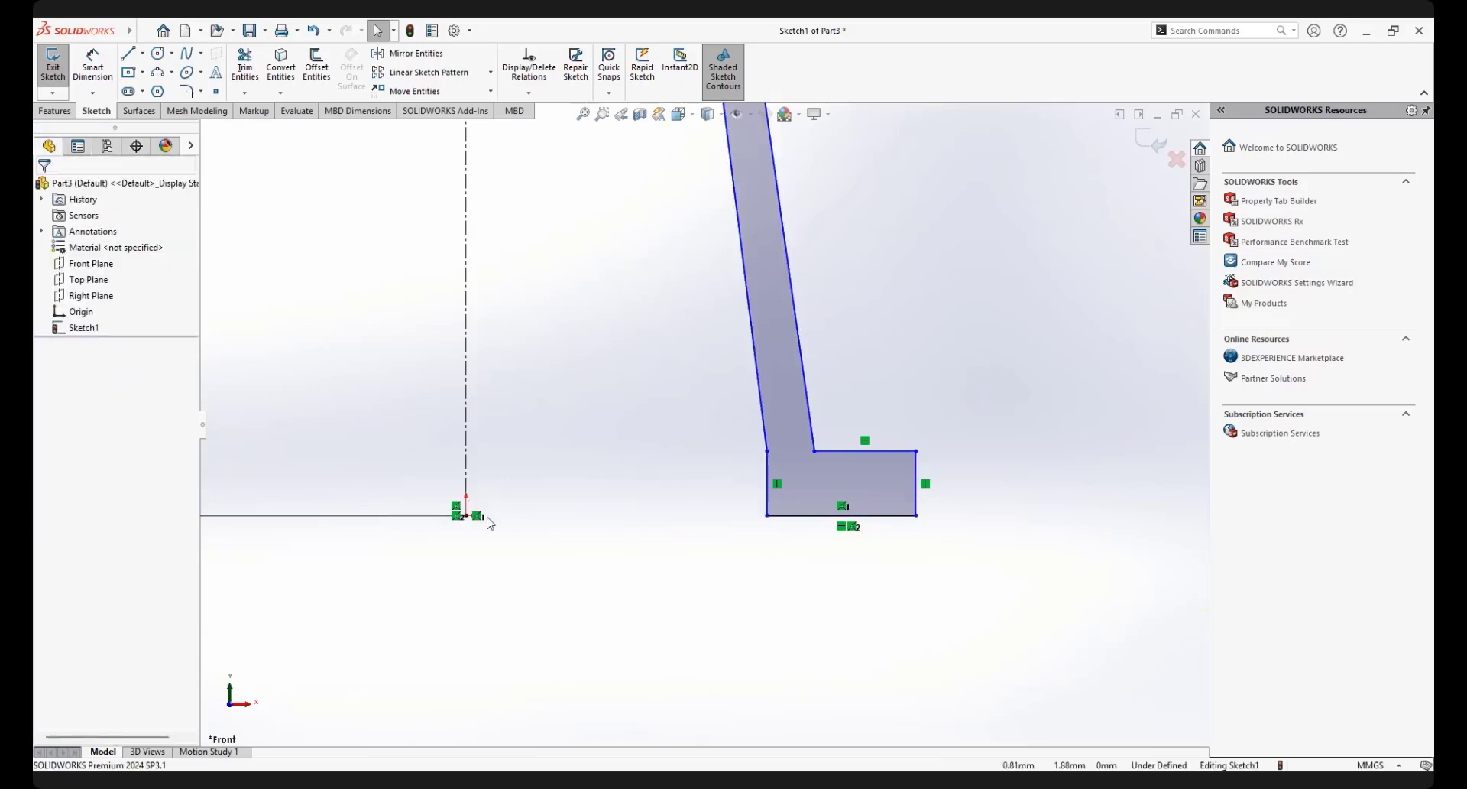
pyautogui.scroll(5, 880, 461)
pyautogui.scroll(-3, 783, 409)
pyautogui.scroll(5, 603, 345)
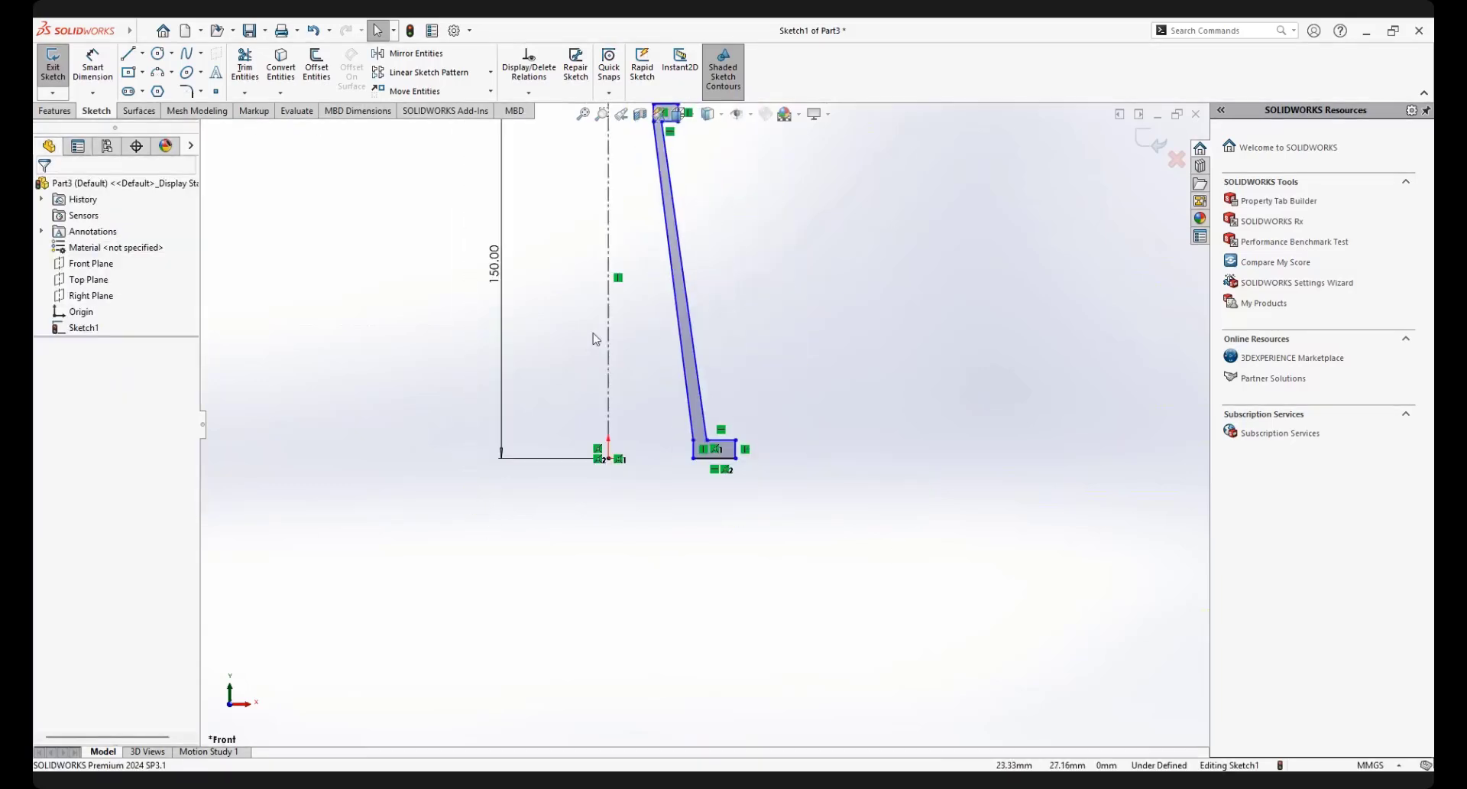
pyautogui.scroll(-4, 654, 449)
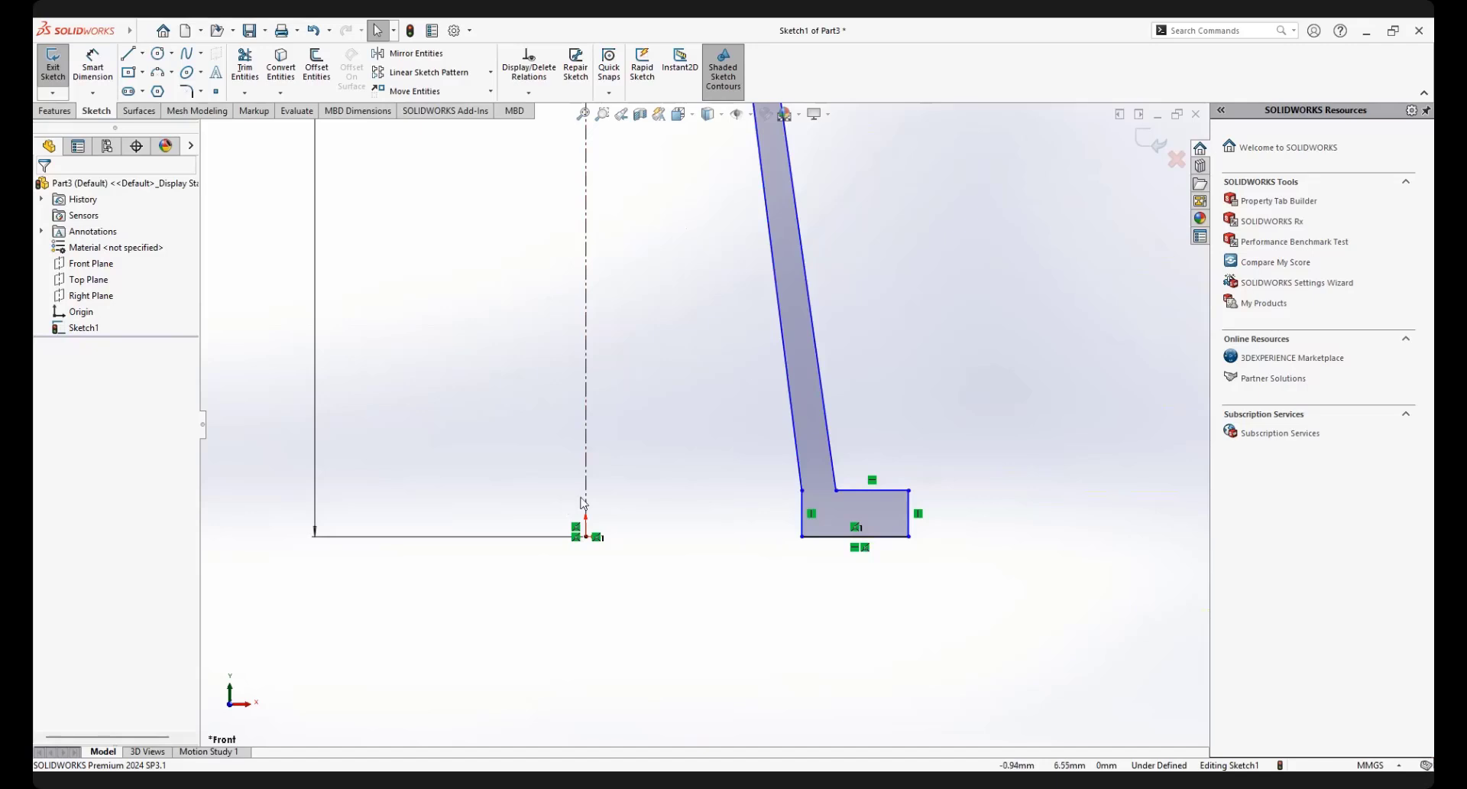
# Dimension the horizontal distance between the base flange's inner edge and the vertical centerline
pyautogui.rightClick(947, 212)
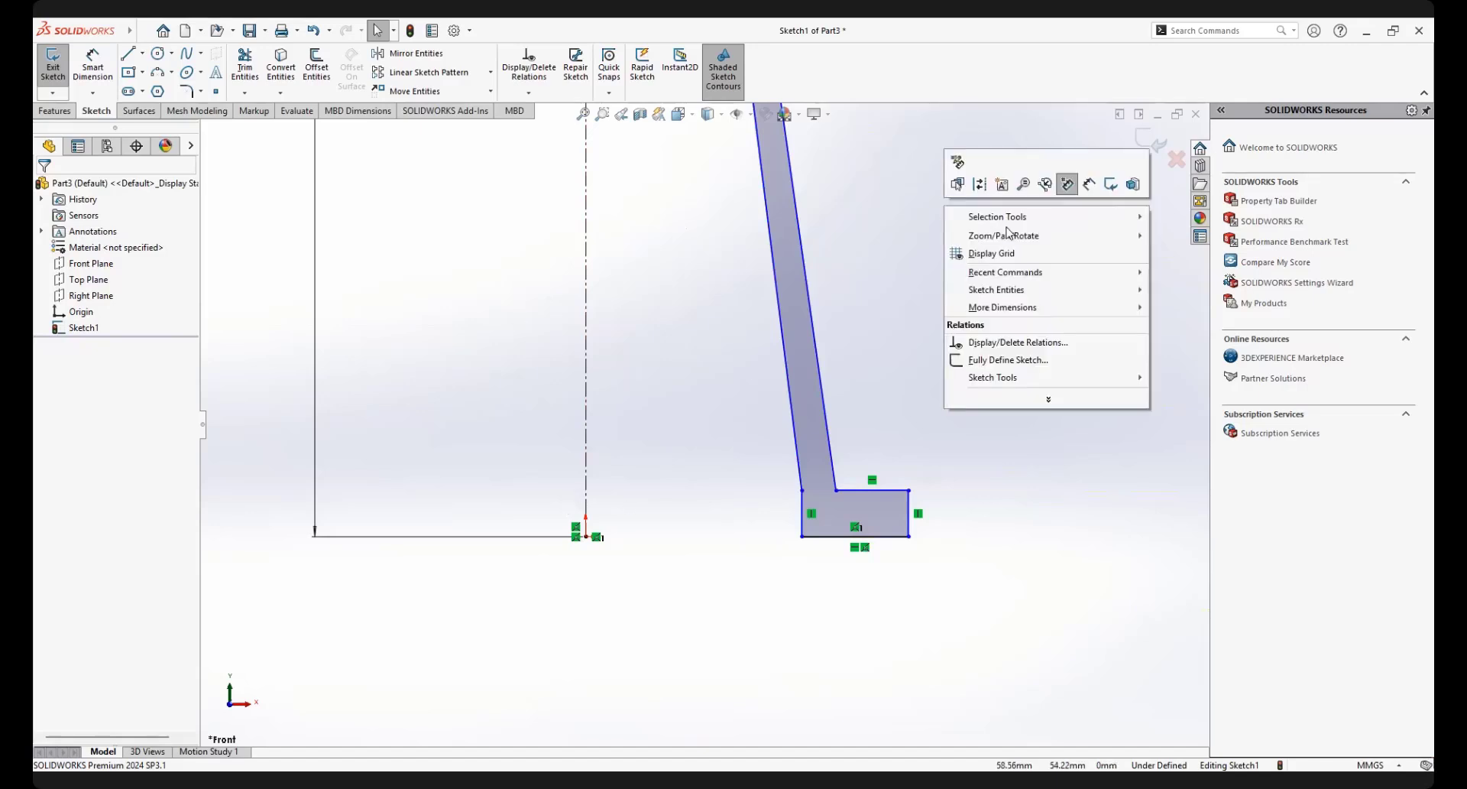
pyautogui.click(1068, 176)
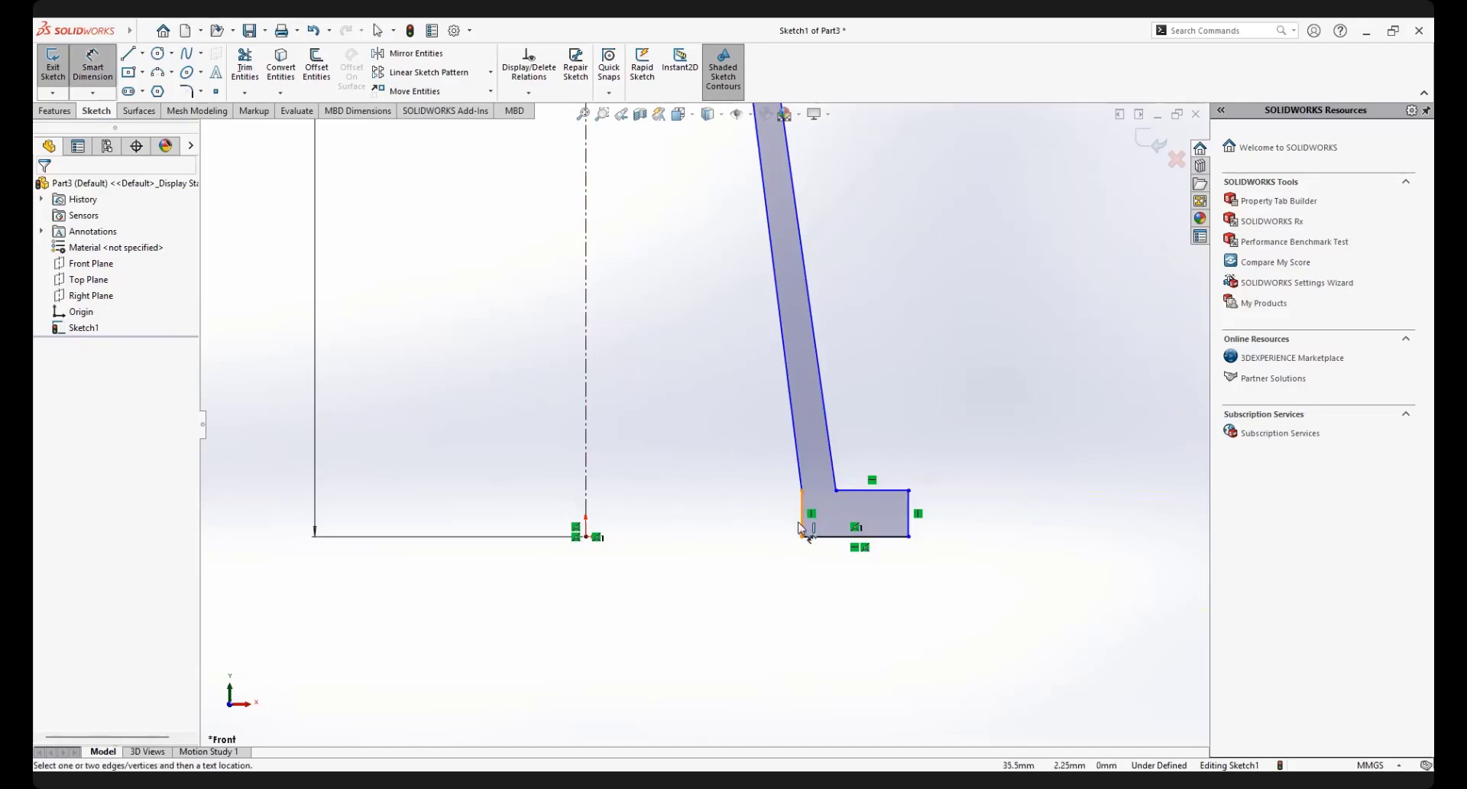
pyautogui.click(801, 526)
pyautogui.click(587, 498)
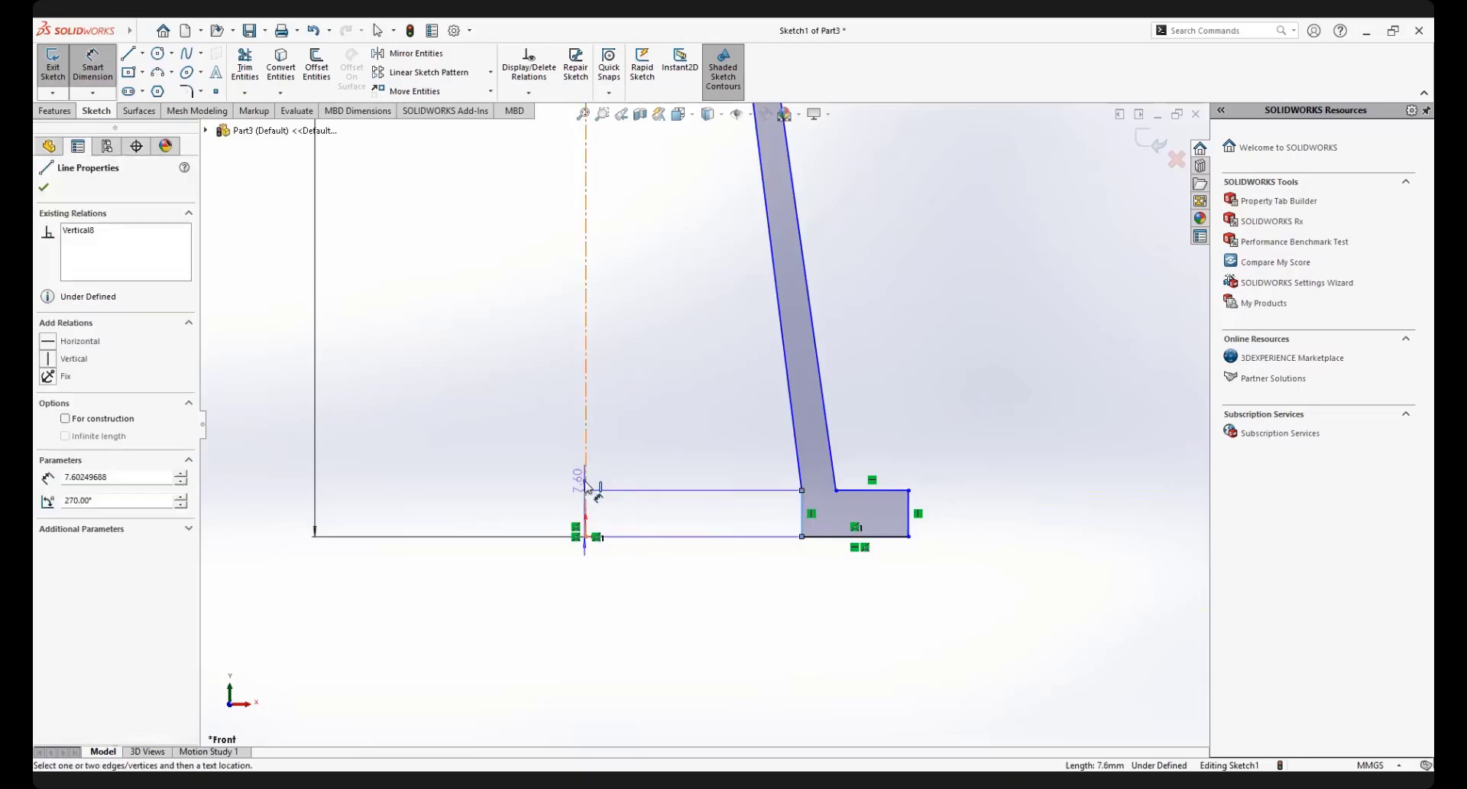
# Dimension the distance from the vertical centerline to the lower flange's inner vertical edge as 55 mm
pyautogui.click(682, 601)
pyautogui.write('40')
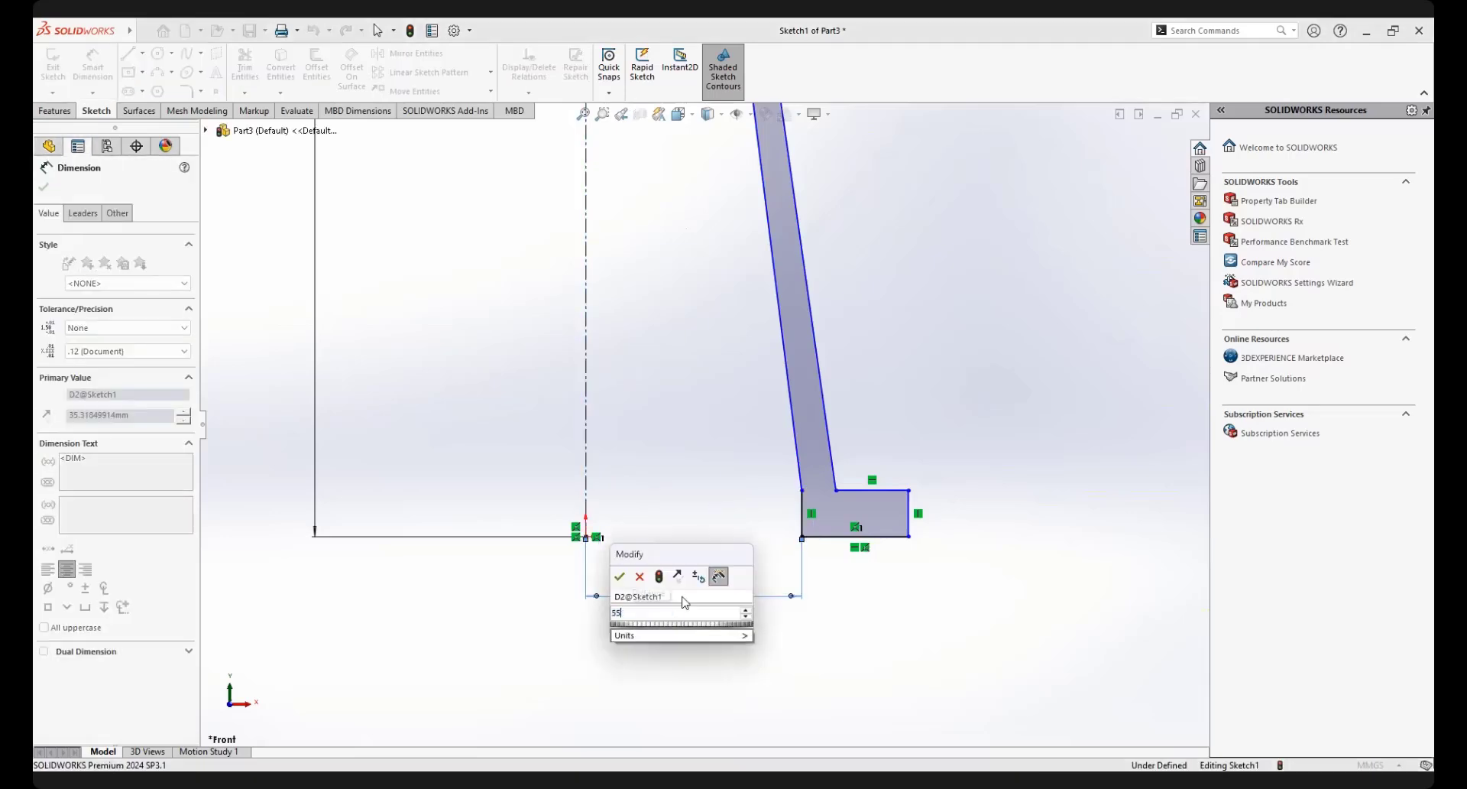
pyautogui.press('Return')
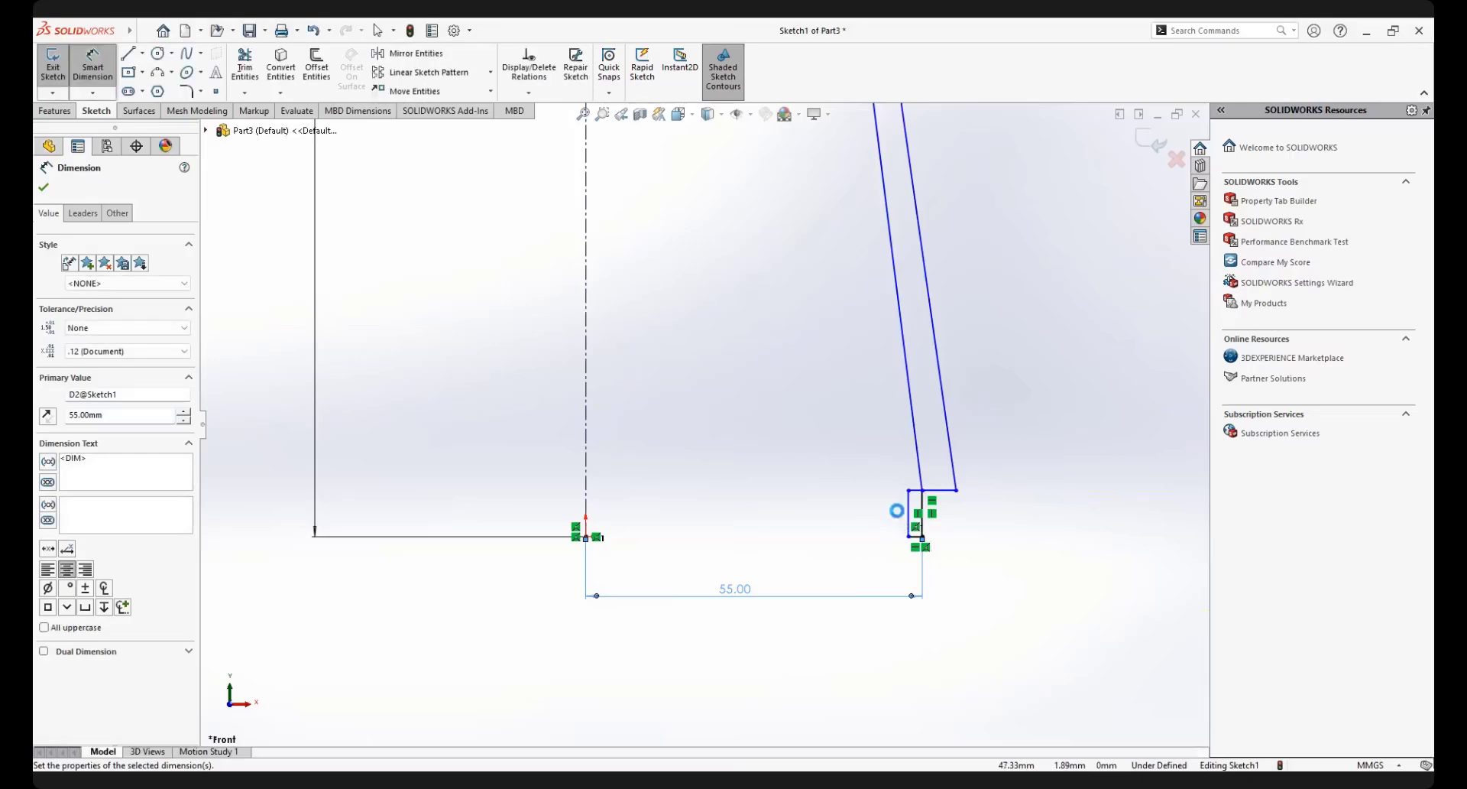
# Set the distance between the centerline and the lower flange's inner vertical edge to 65 mm
pyautogui.doubleClick(719, 561)
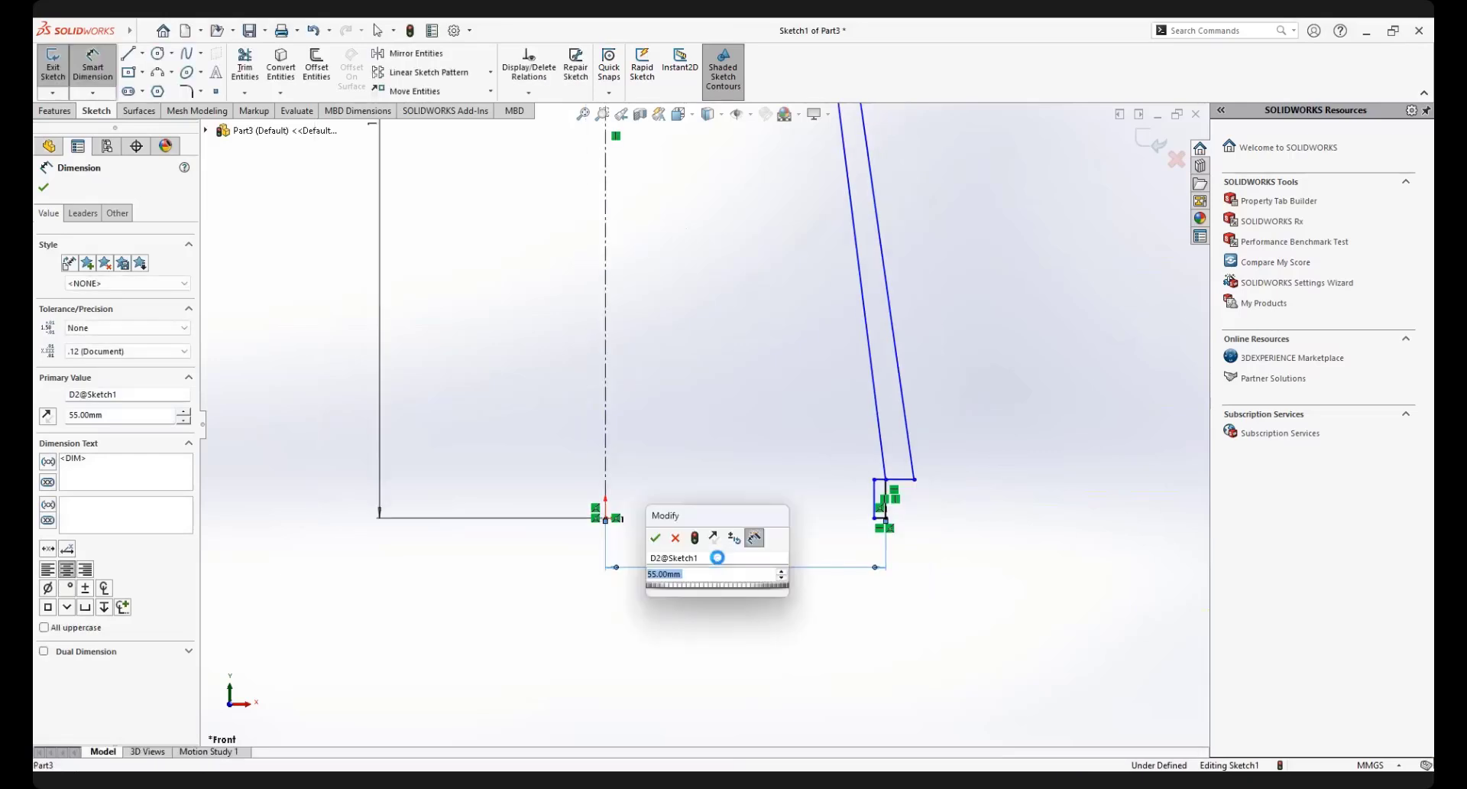
pyautogui.write('65')
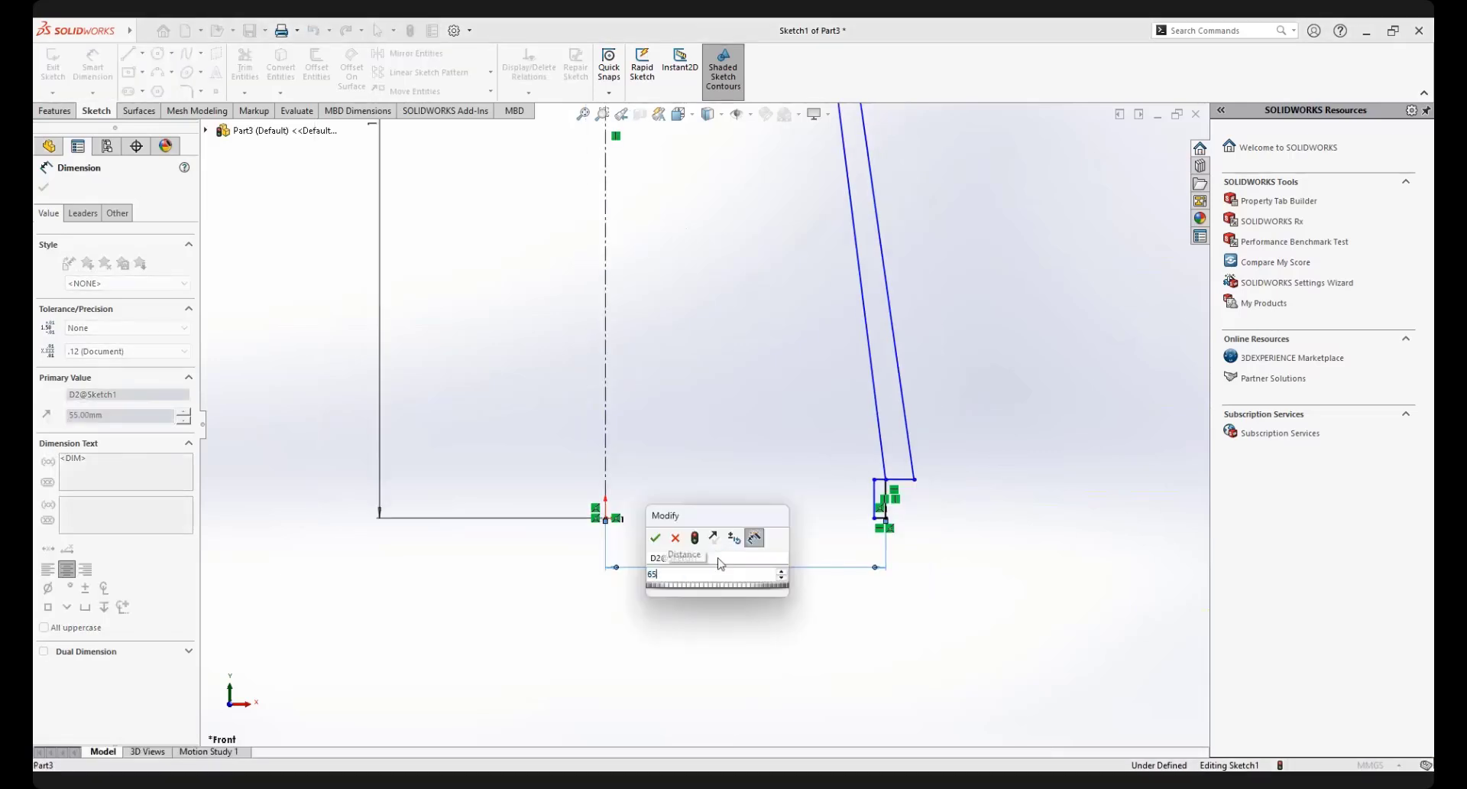
pyautogui.press('Return')
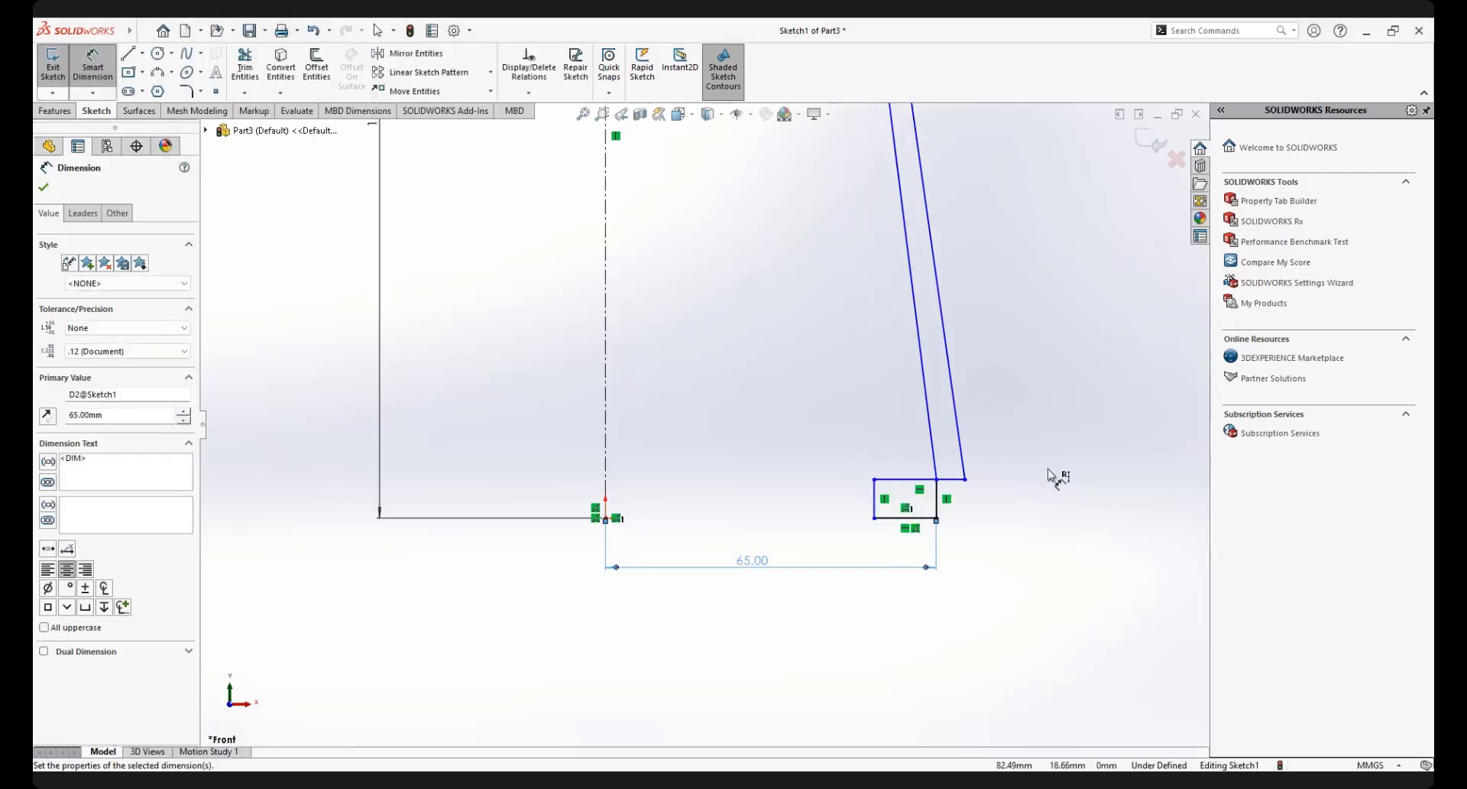
pyautogui.rightClick(1050, 468)
pyautogui.click(1053, 468)
# Move the lower flange's free vertical edge outward past the slanted wall, to about 80 mm from the centerline
pyautogui.scroll(-2, 961, 512)
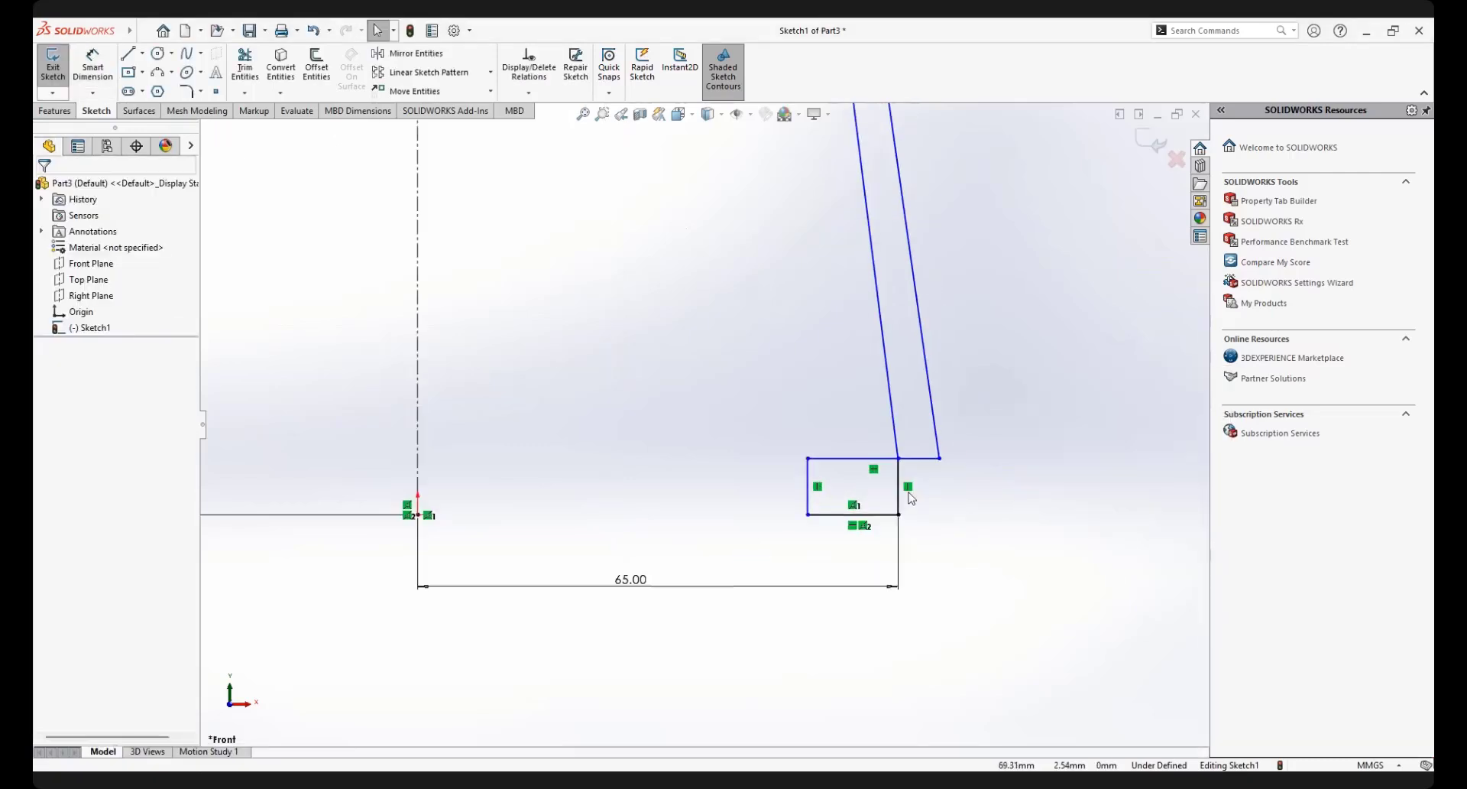
pyautogui.moveTo(814, 483); pyautogui.dragTo(1010, 485)
pyautogui.click(969, 575)
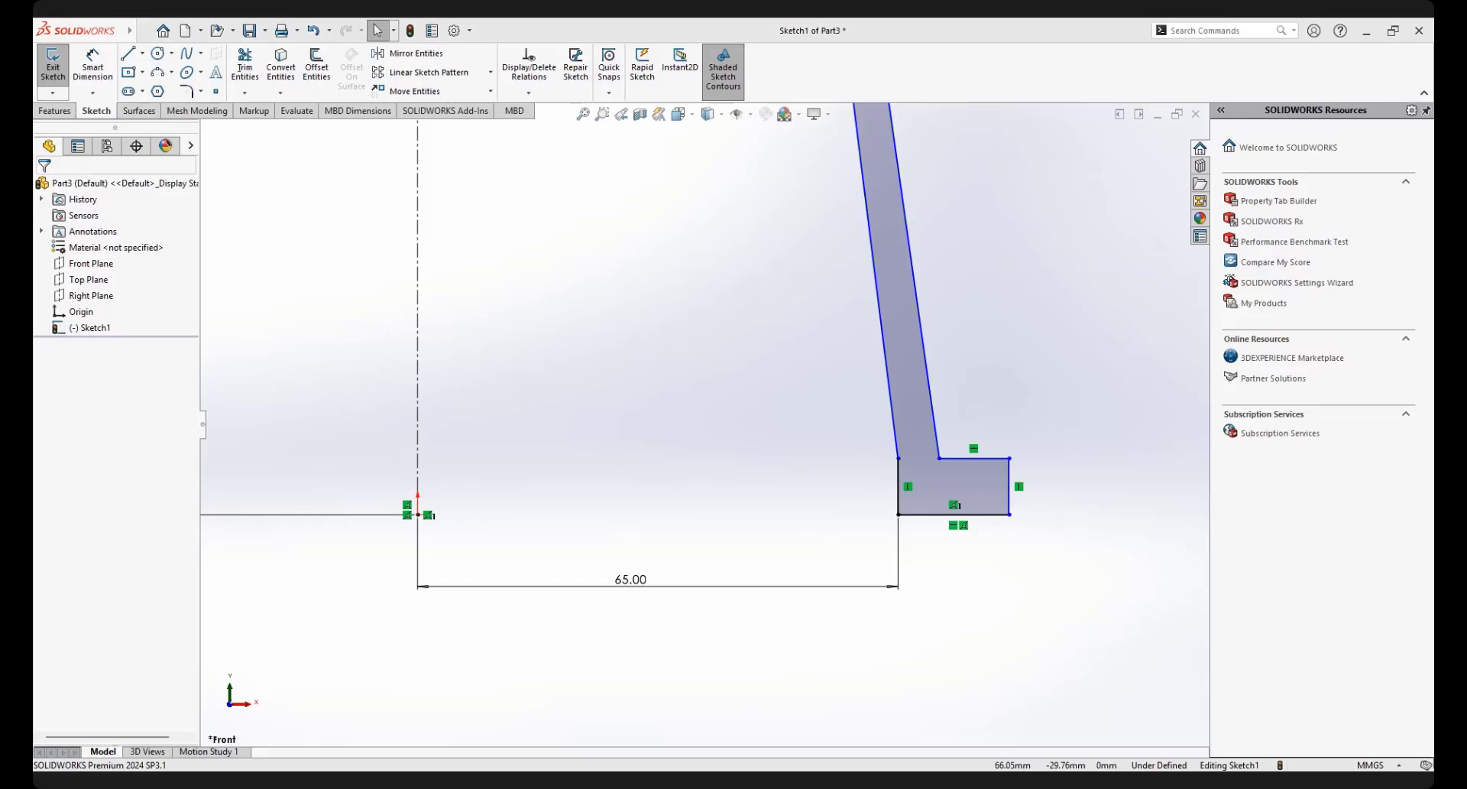
# Dimension the distance from the centerline to the lower flange's outer vertical edge as 90 mm
pyautogui.rightClick(979, 305)
pyautogui.click(1115, 285)
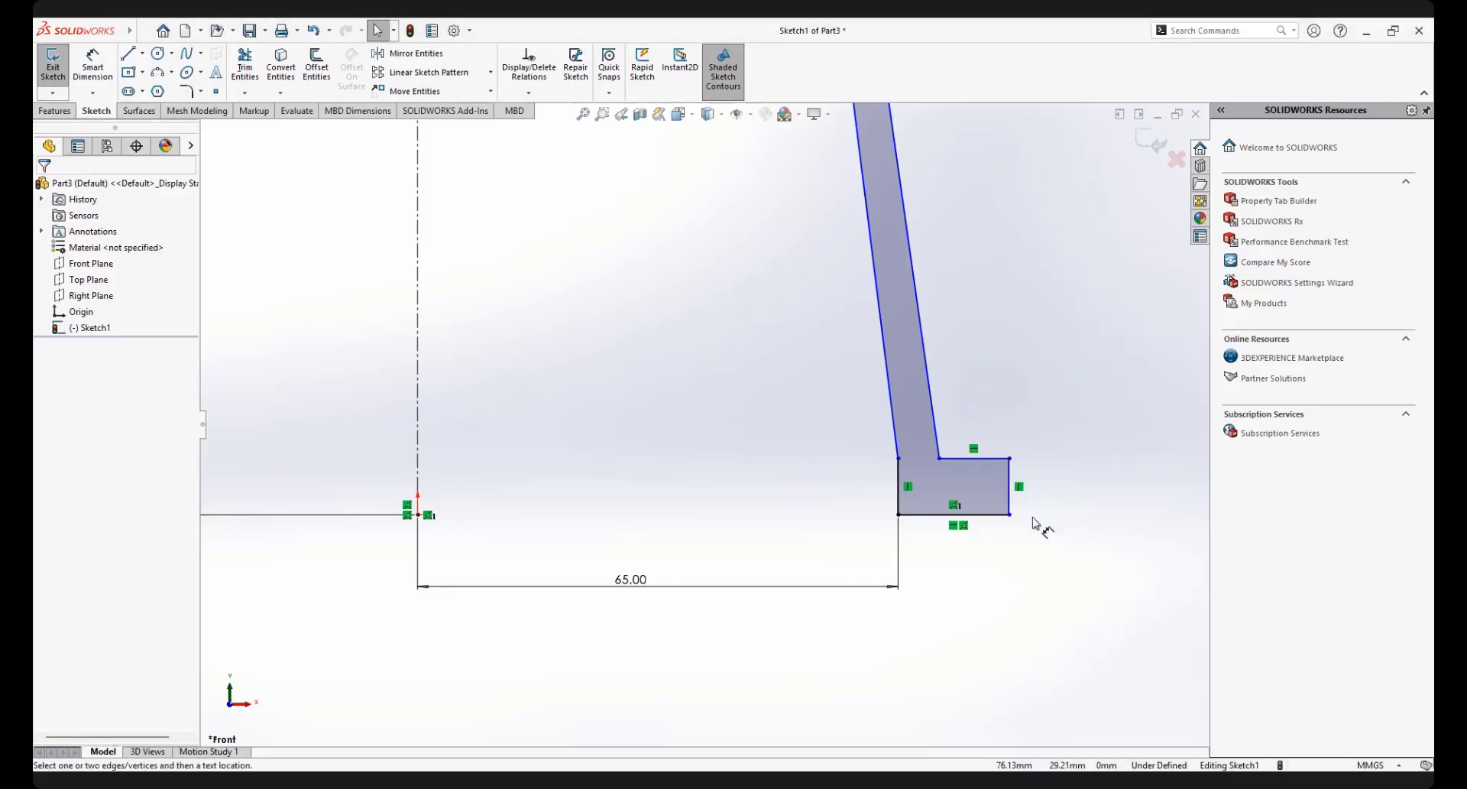
pyautogui.click(1010, 482)
pyautogui.click(419, 405)
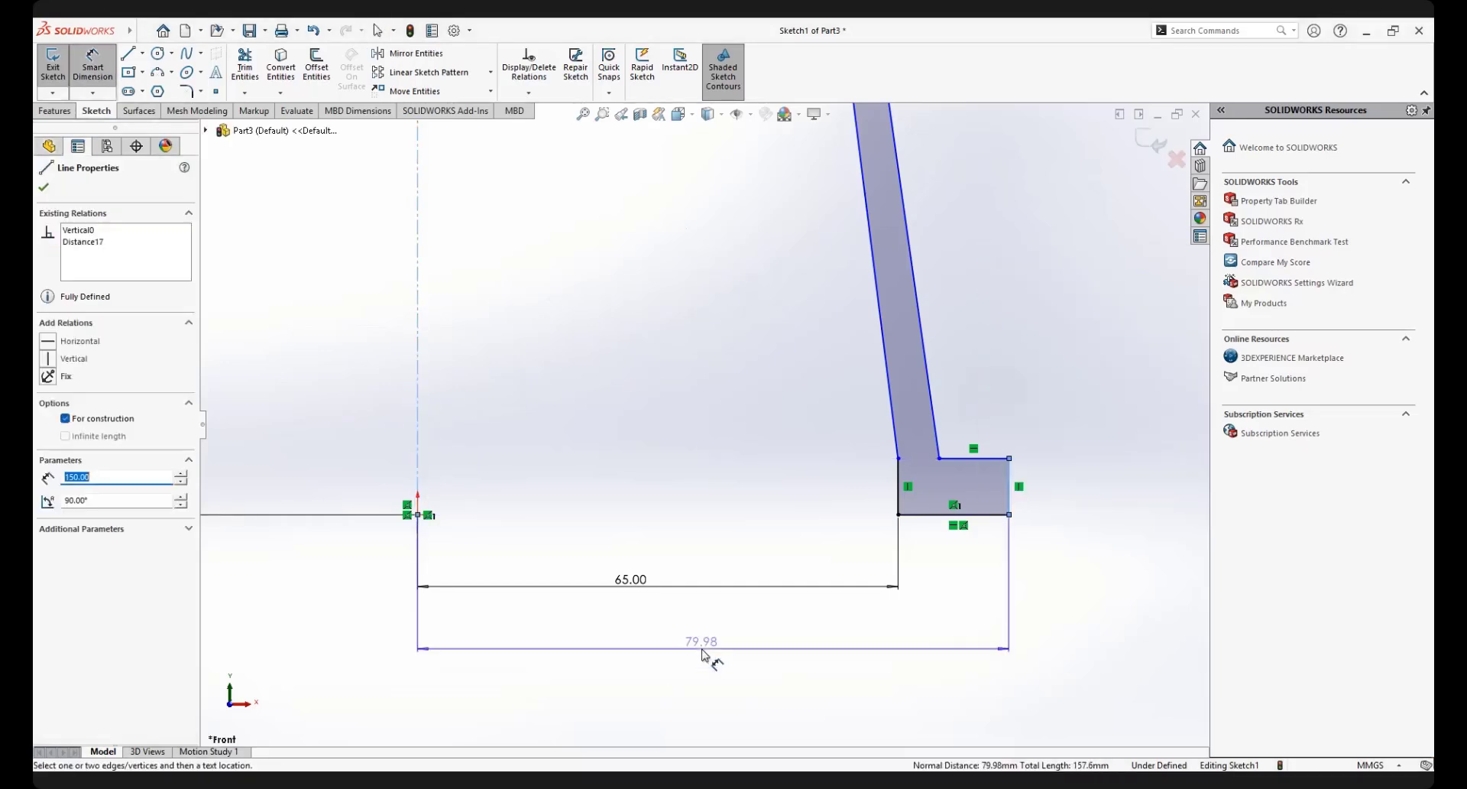
pyautogui.click(704, 654)
pyautogui.write('9')
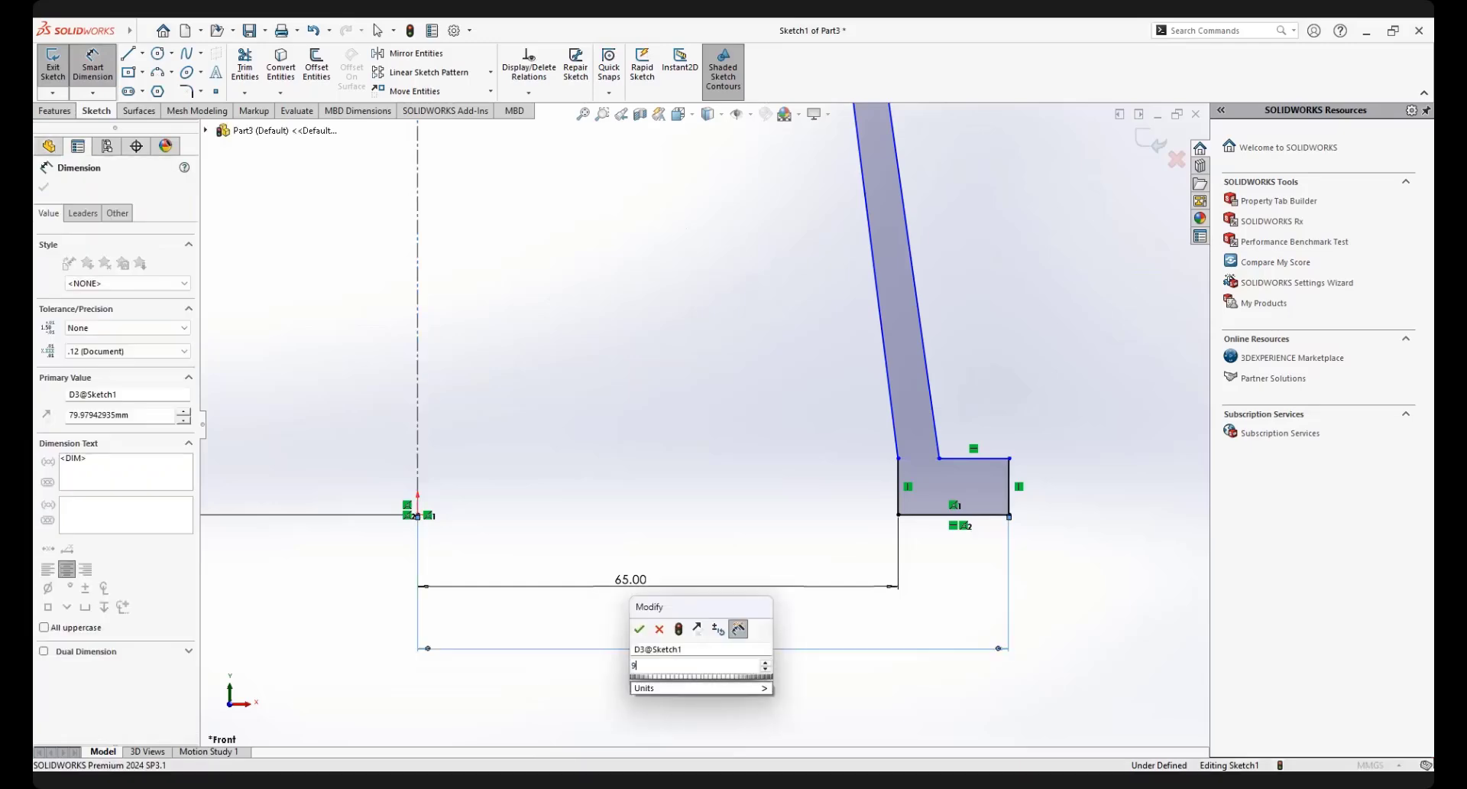
pyautogui.write('0')
pyautogui.press('Return')
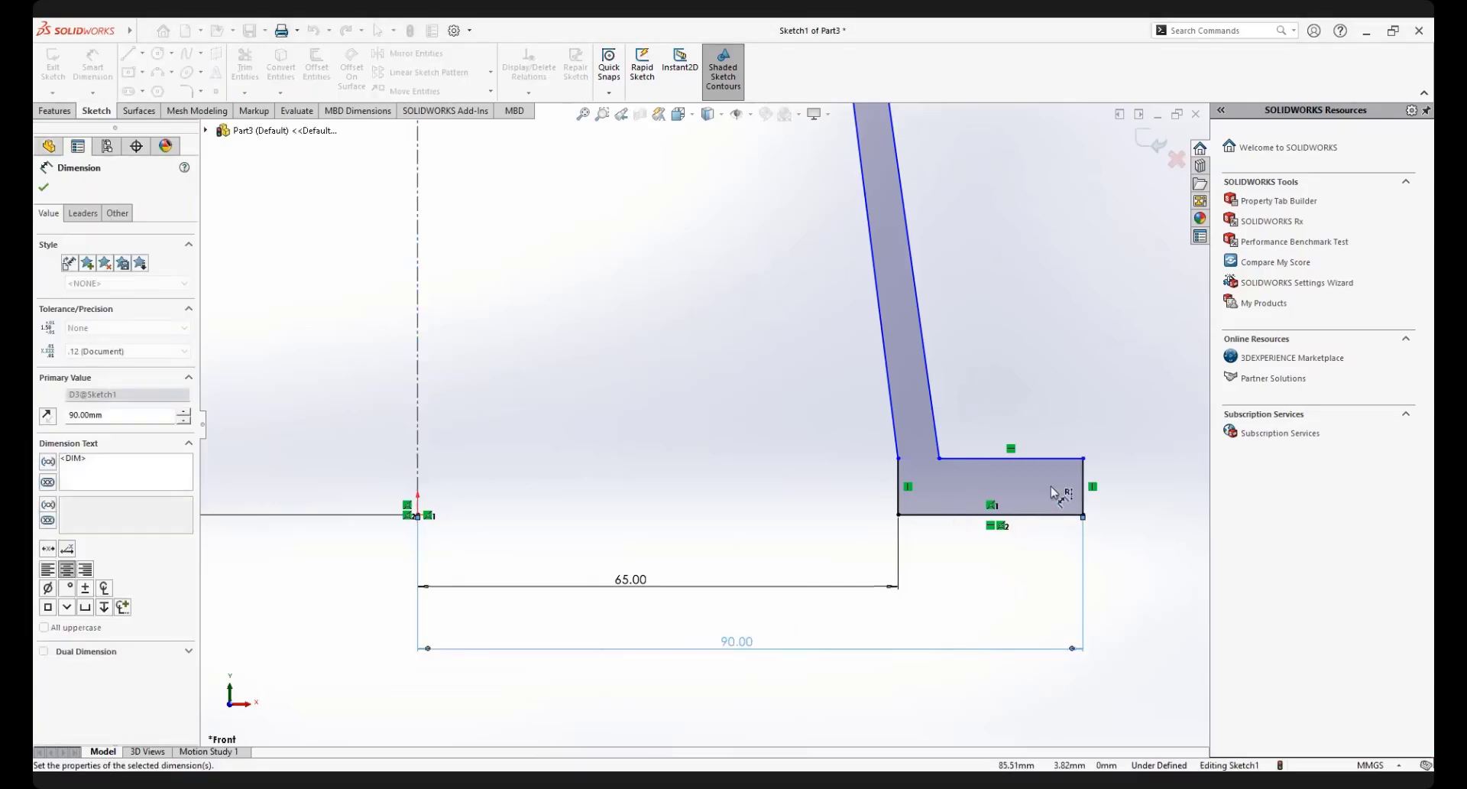
pyautogui.scroll(3, 923, 476)
pyautogui.scroll(-3, 854, 415)
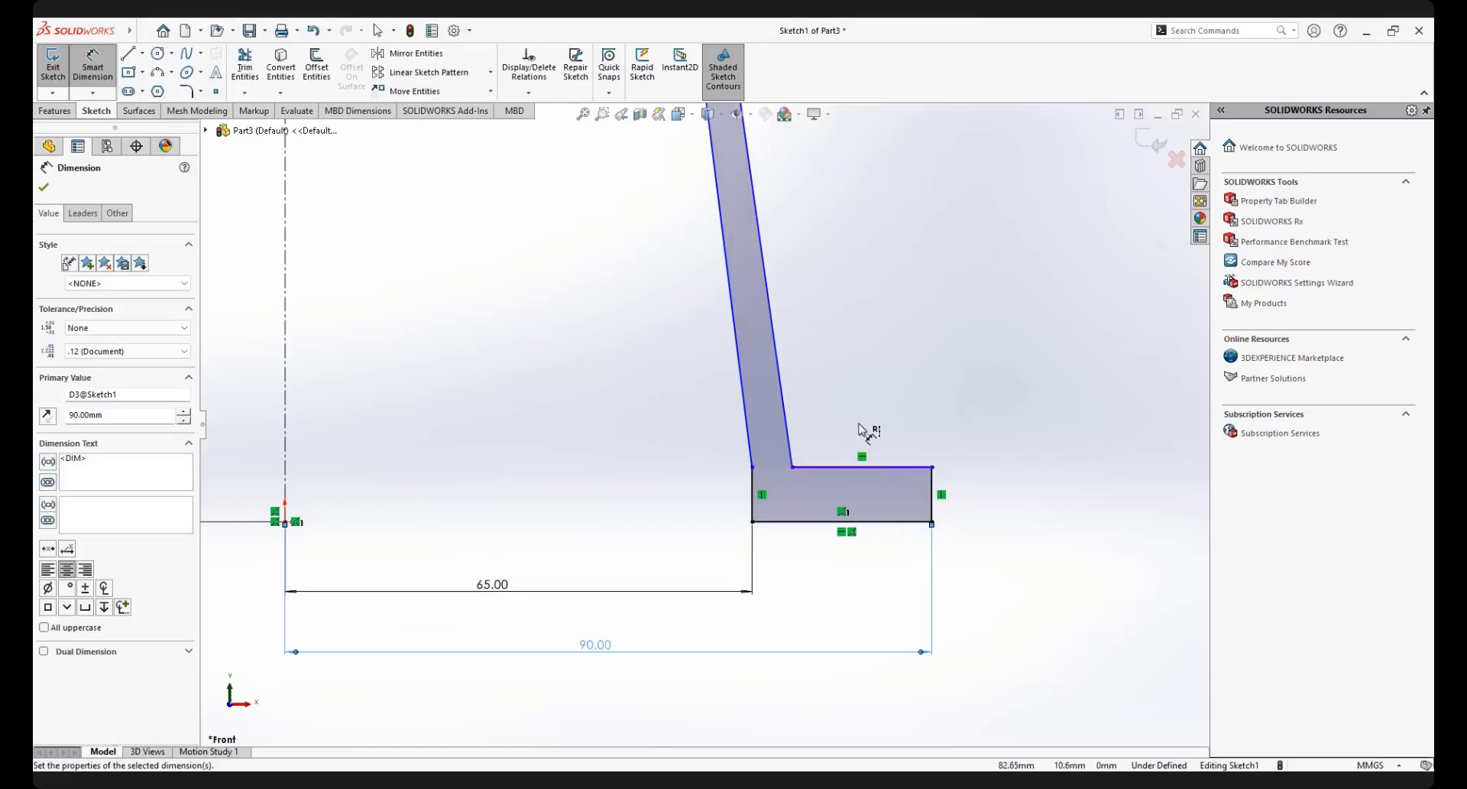
pyautogui.rightClick(885, 387)
pyautogui.click(923, 432)
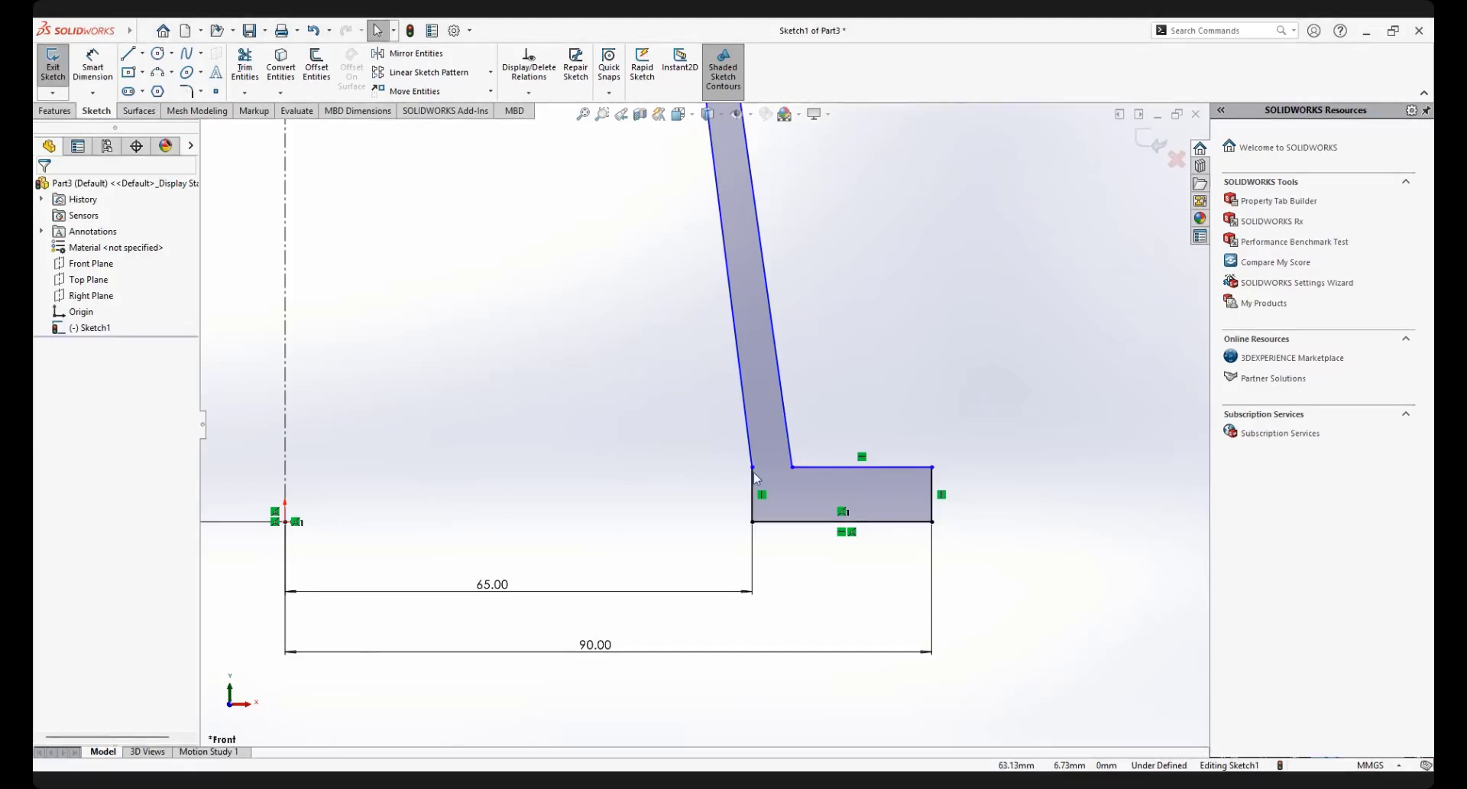
# Make the lower endpoint of the inner slanted line coincident with the lower flange's upper horizontal edge
pyautogui.scroll(-2, 775, 462)
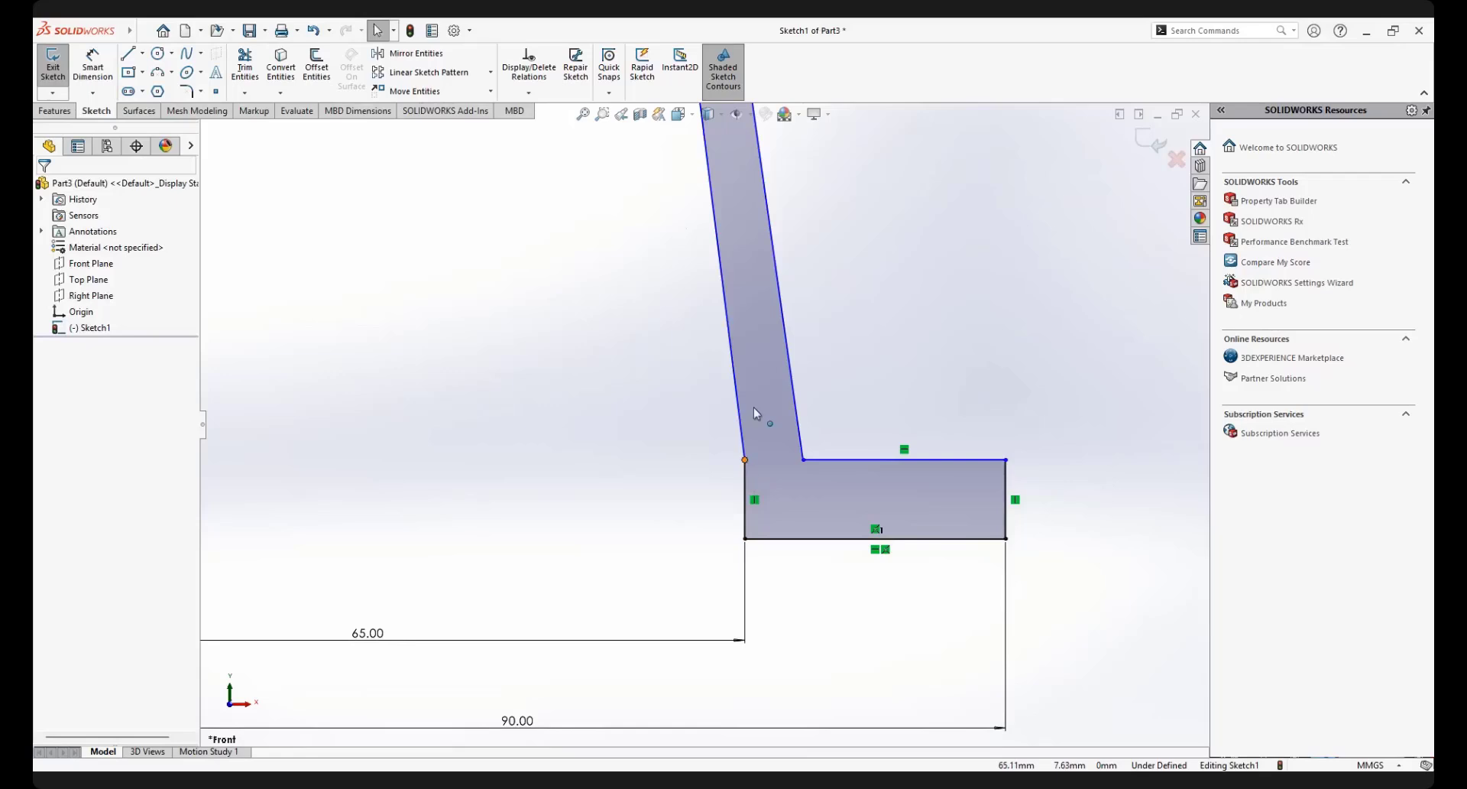
pyautogui.moveTo(754, 407); pyautogui.dragTo(756, 470)
pyautogui.click(887, 312)
pyautogui.scroll(-2, 765, 470)
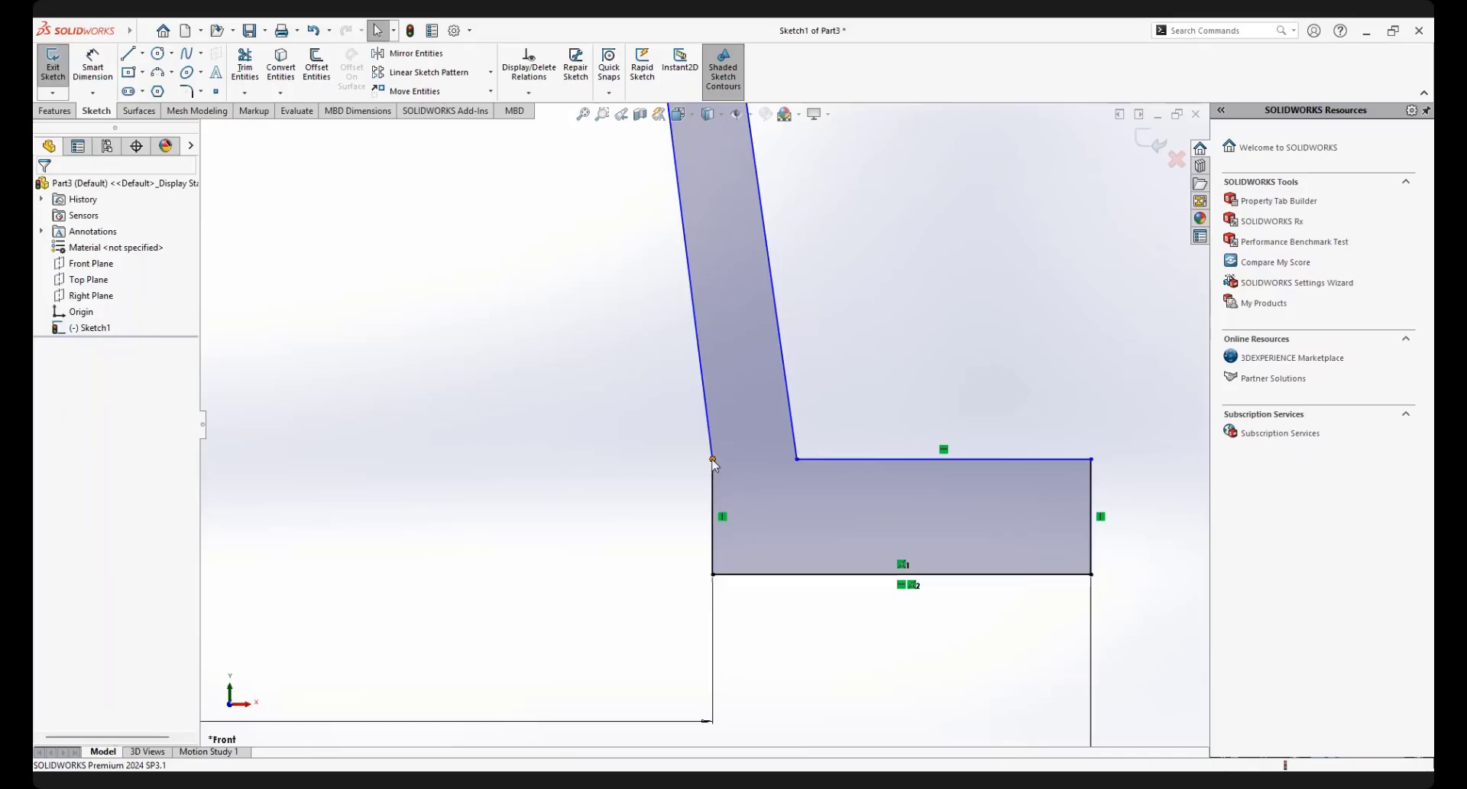
pyautogui.click(713, 459)
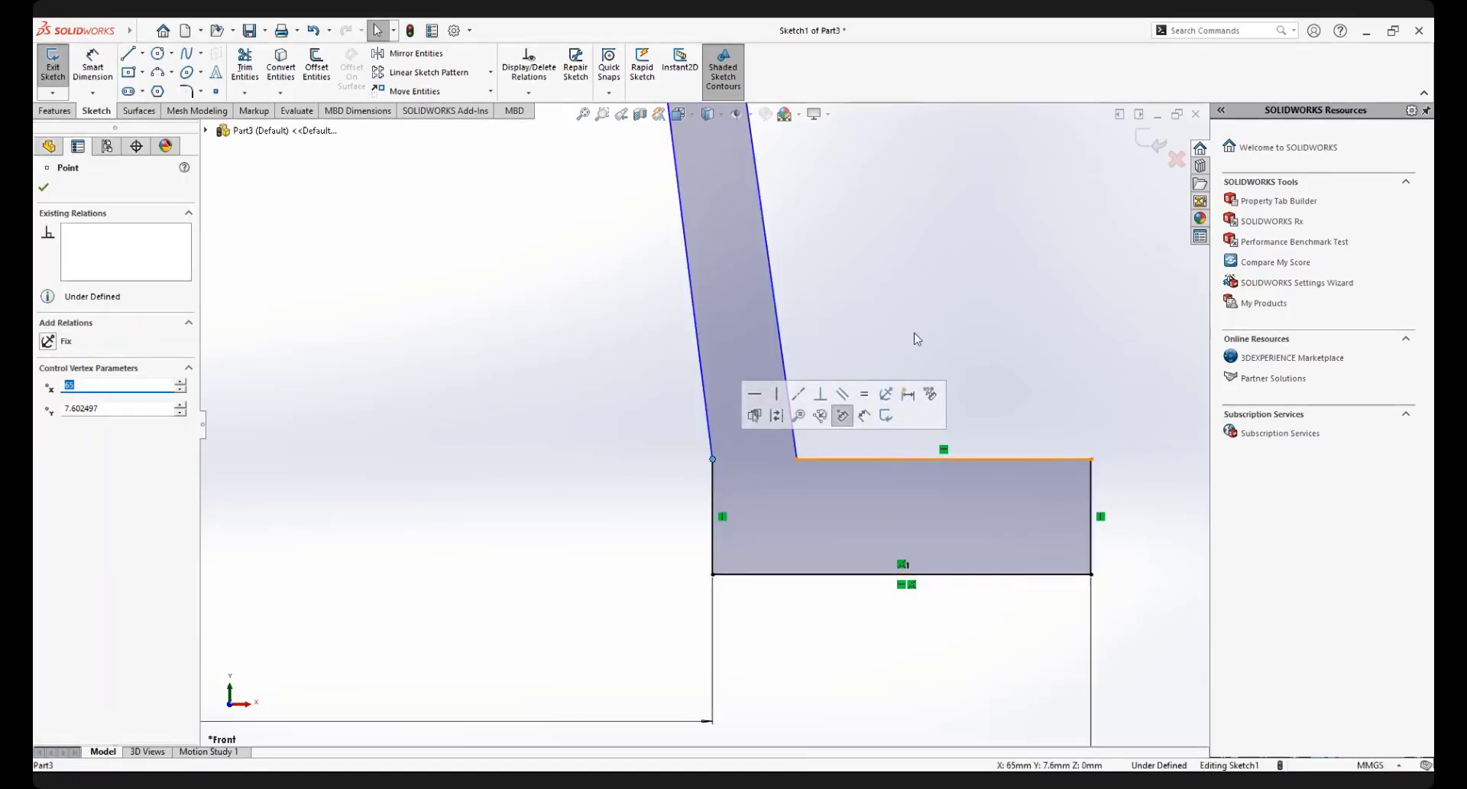
pyautogui.keyDown('ctrl'); pyautogui.click(899, 457); pyautogui.keyUp('ctrl')
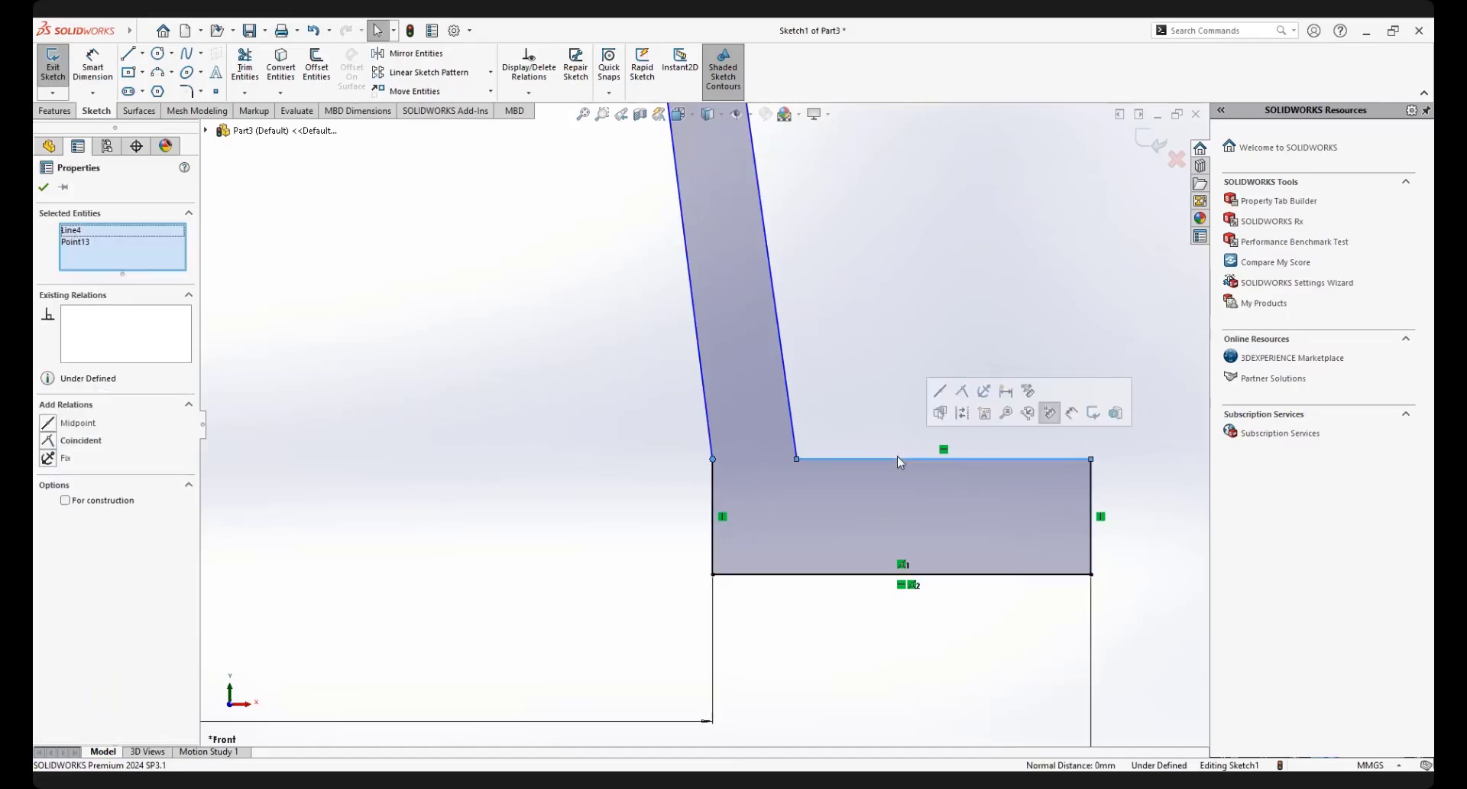
pyautogui.click(957, 394)
pyautogui.click(848, 367)
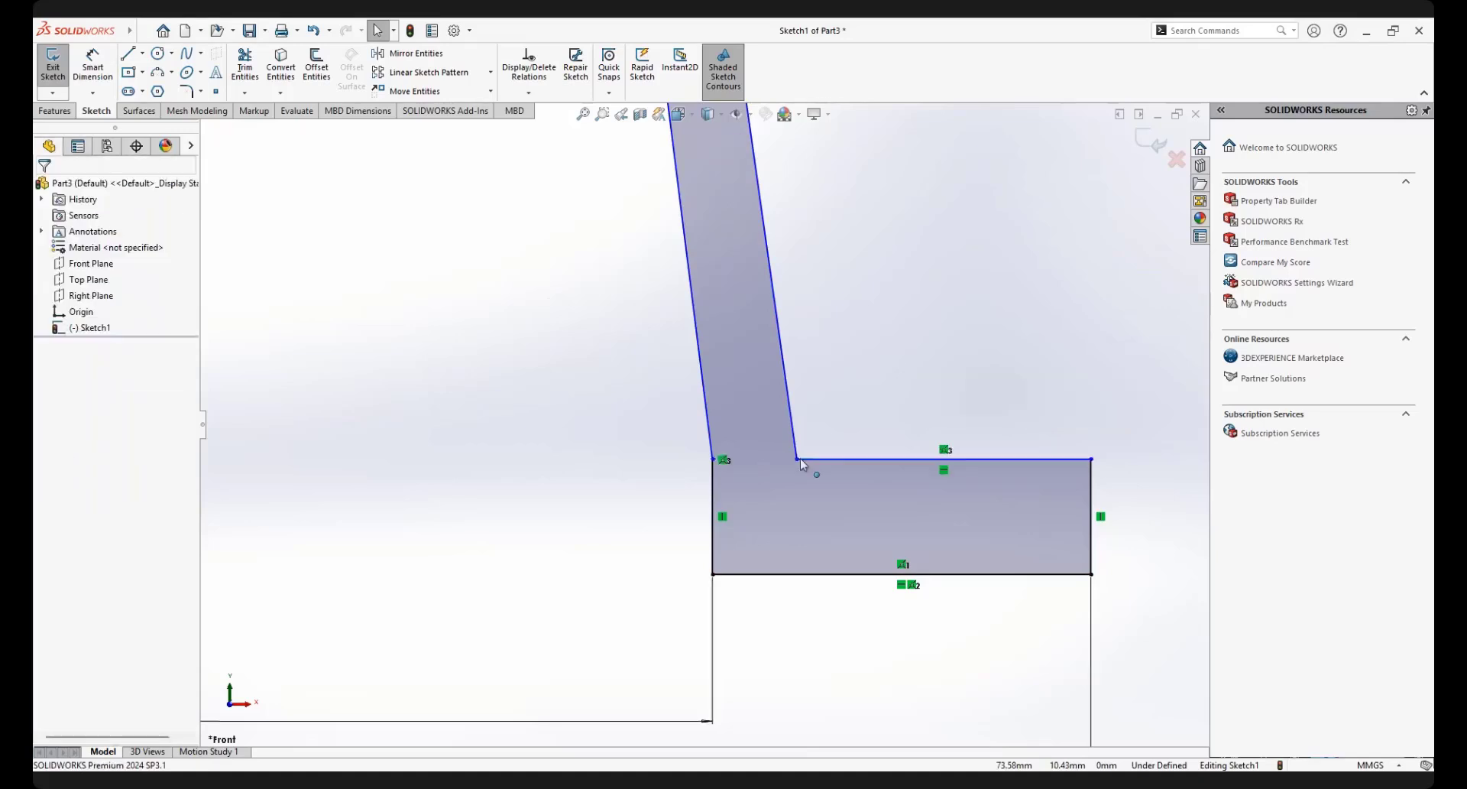
pyautogui.moveTo(798, 458)
pyautogui.mouseDown()
pyautogui.moveTo(806, 425)
pyautogui.moveTo(796, 464)
pyautogui.mouseUp()
pyautogui.click(846, 244)
# Add a parallel relation between the inner and outer slanted lines of the wall
pyautogui.scroll(1, 799, 324)
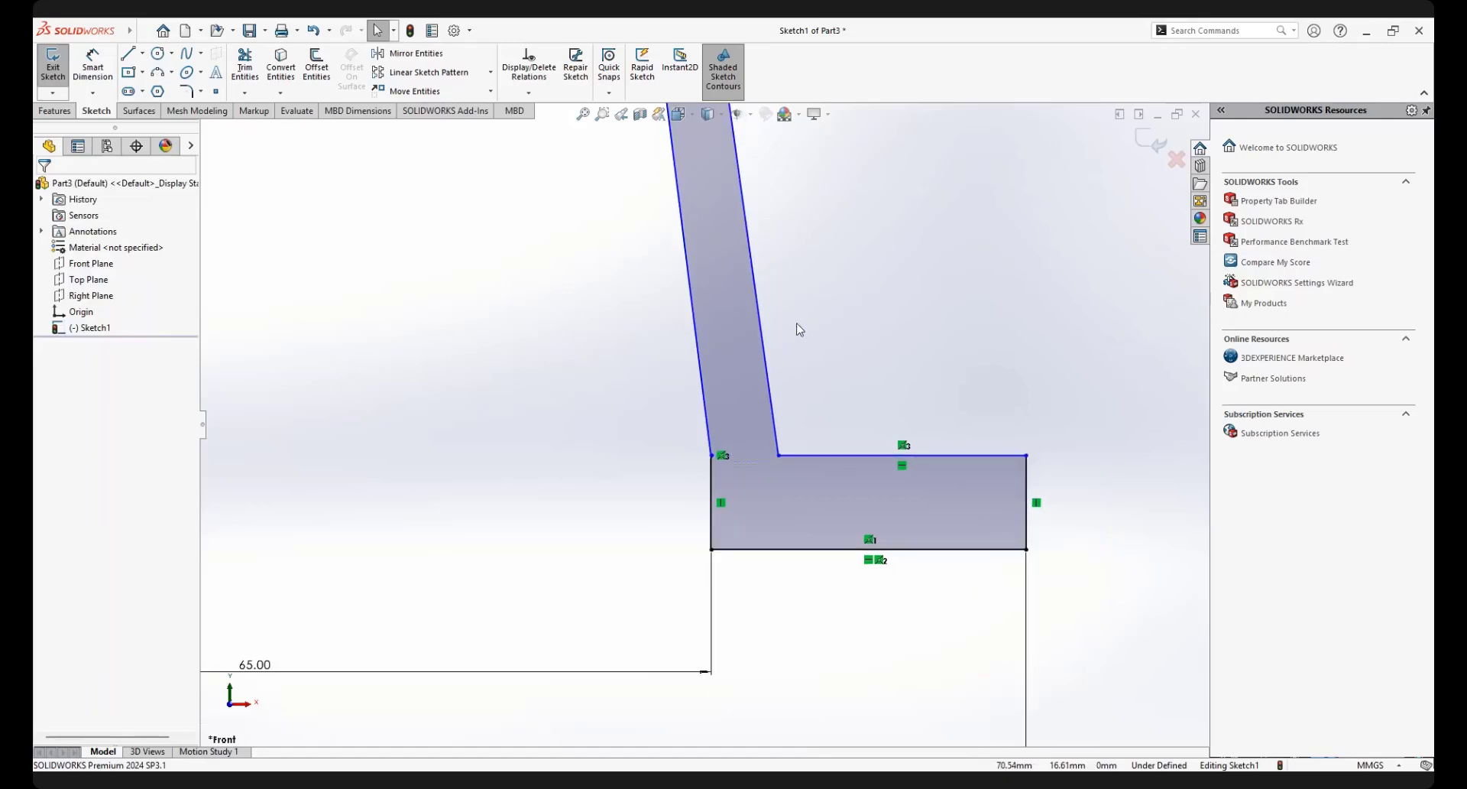
pyautogui.scroll(-2, 797, 324)
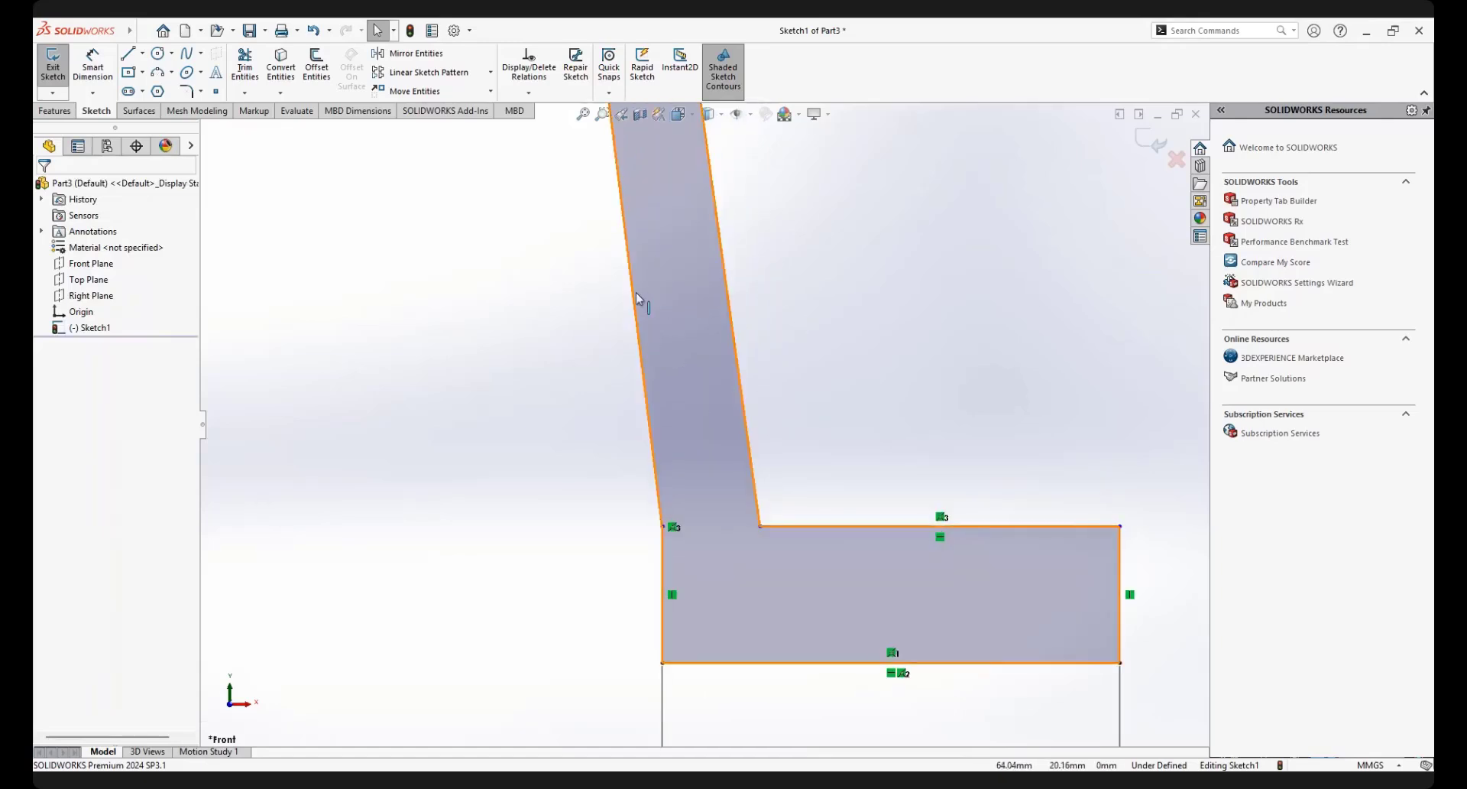
pyautogui.click(731, 295)
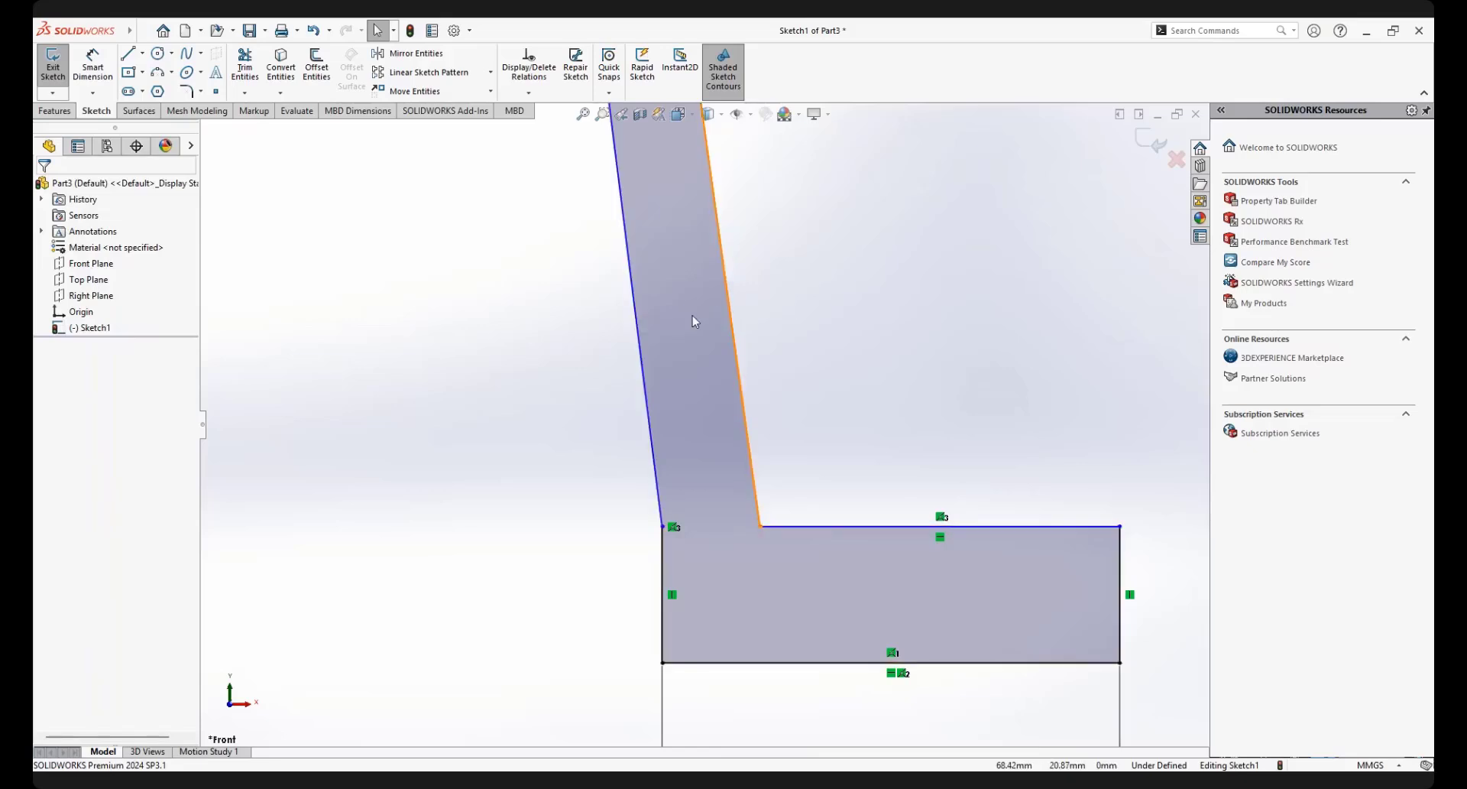
pyautogui.keyDown('ctrl'); pyautogui.click(638, 328); pyautogui.keyUp('ctrl')
pyautogui.click(767, 259)
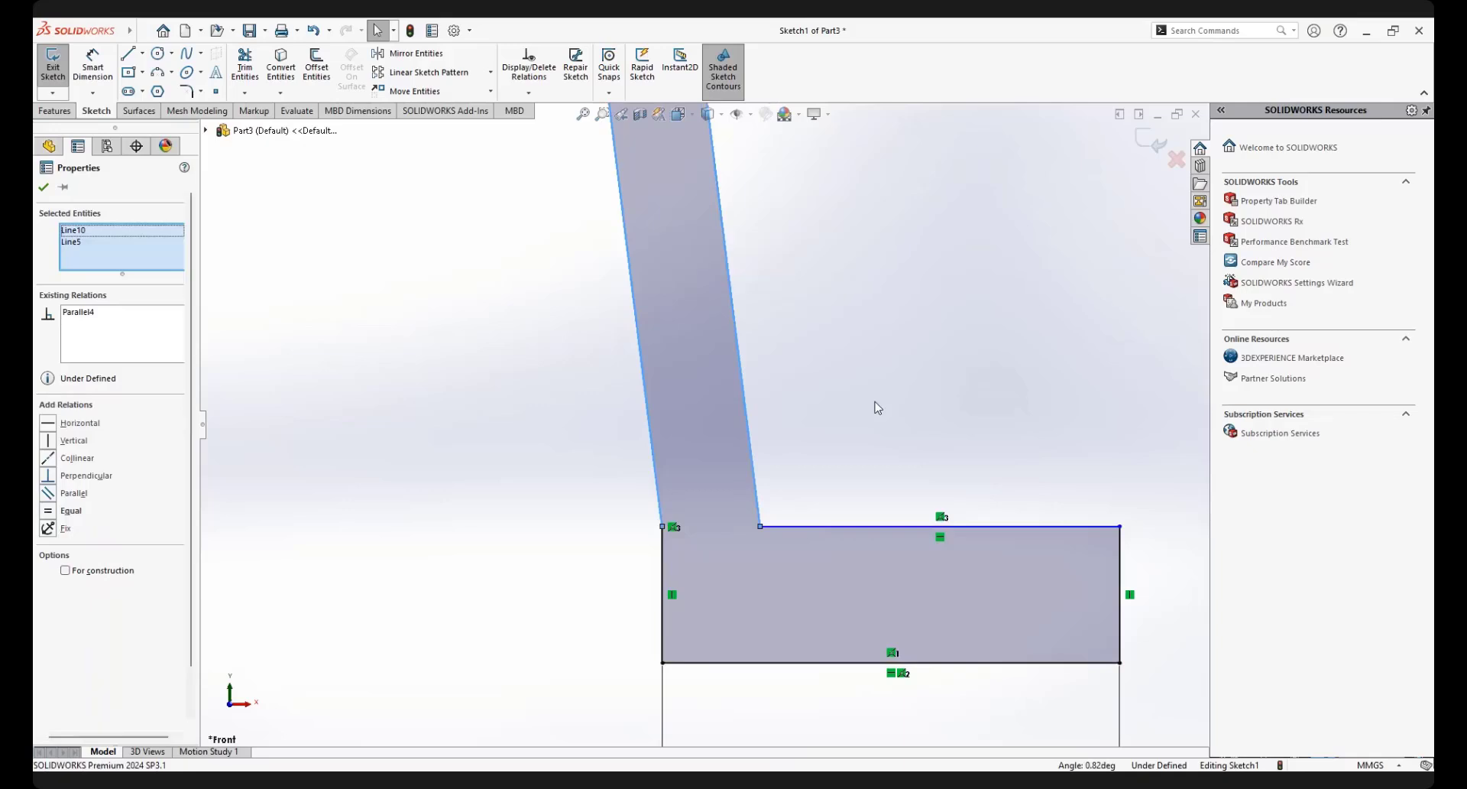
pyautogui.click(877, 405)
pyautogui.scroll(8, 692, 145)
pyautogui.scroll(-10, 698, 203)
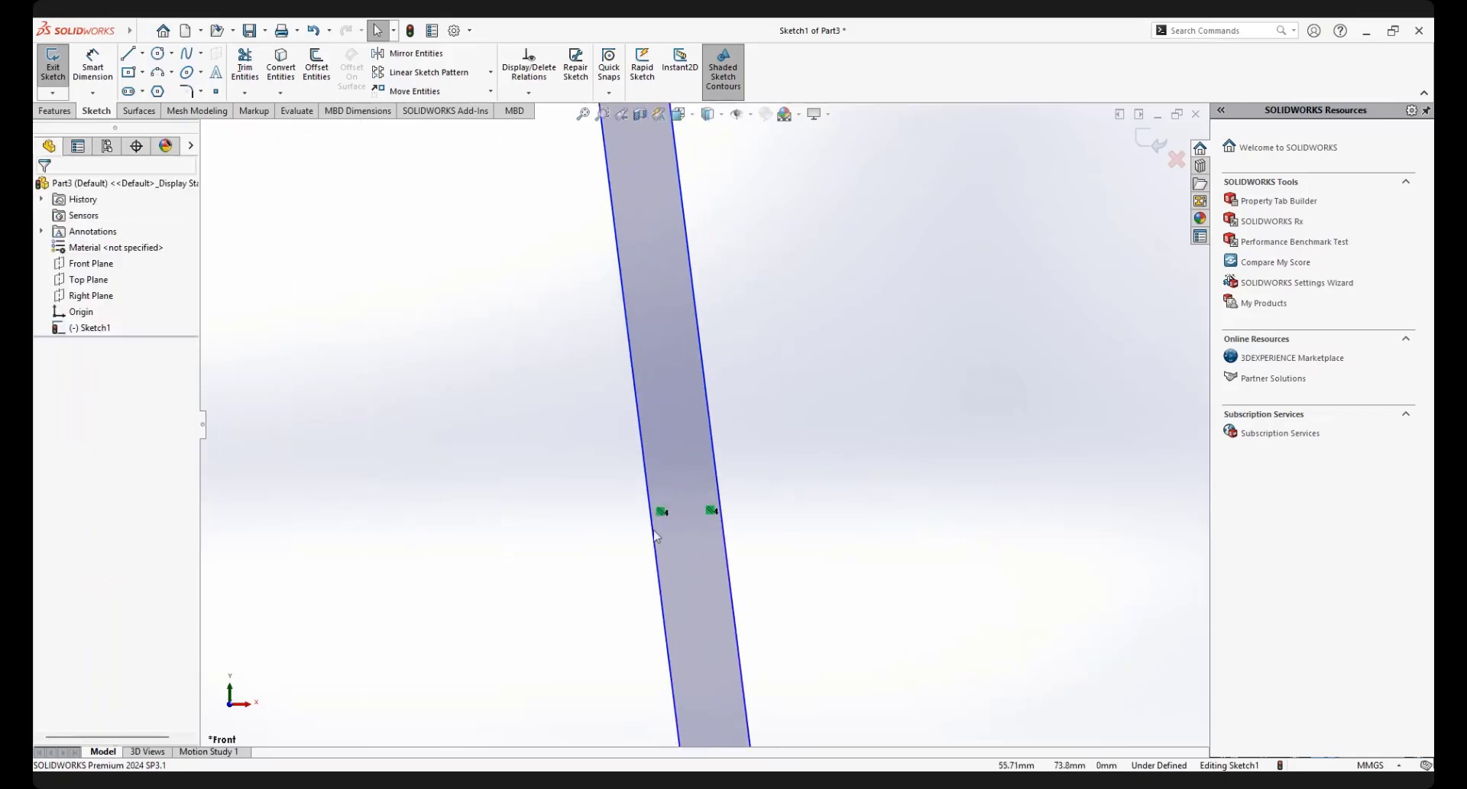
pyautogui.click(706, 515)
pyautogui.click(841, 577)
pyautogui.scroll(10, 838, 566)
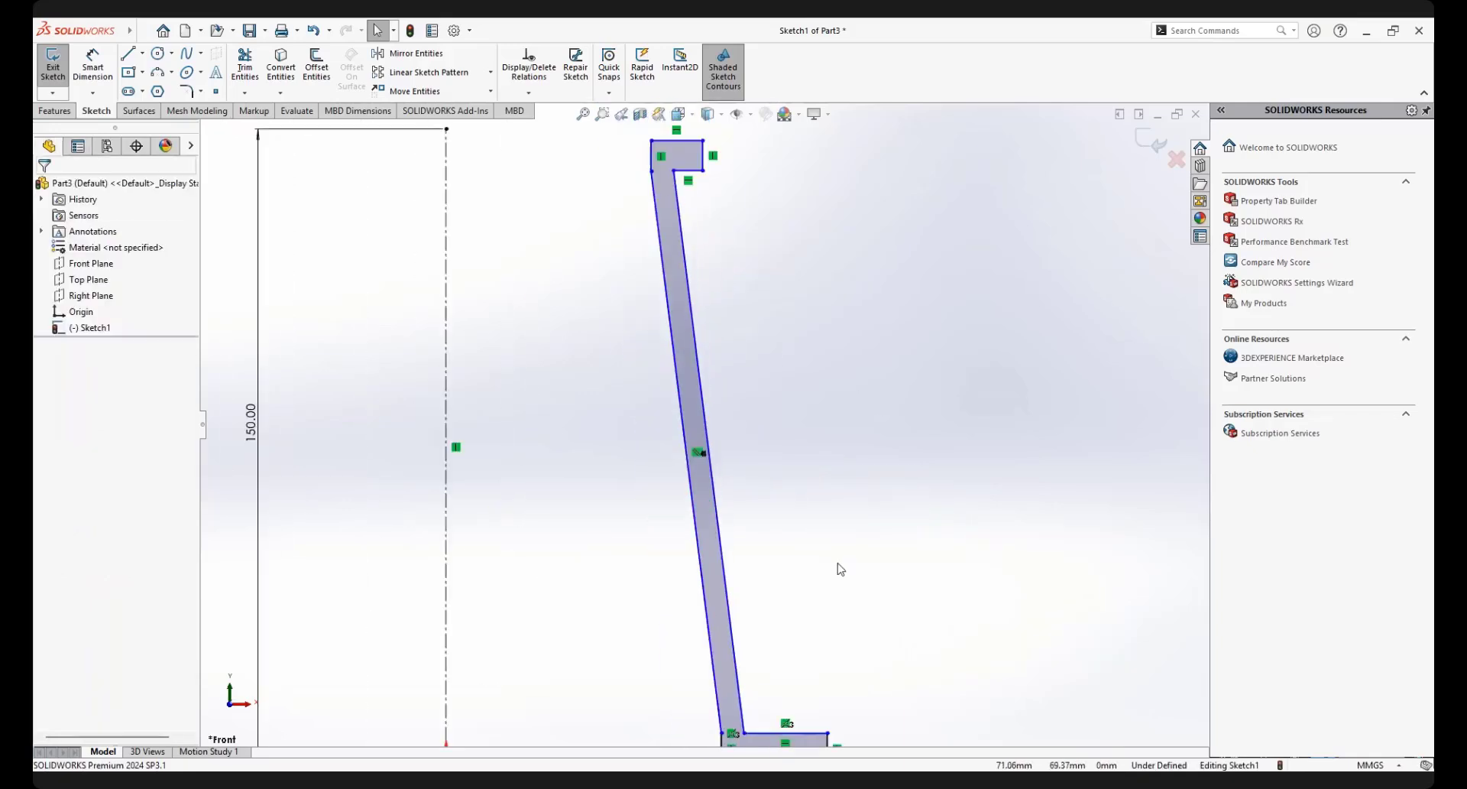
# Make the upper flange's top horizontal edge coincident with the upper endpoint of the centerline
pyautogui.scroll(-8, 673, 290)
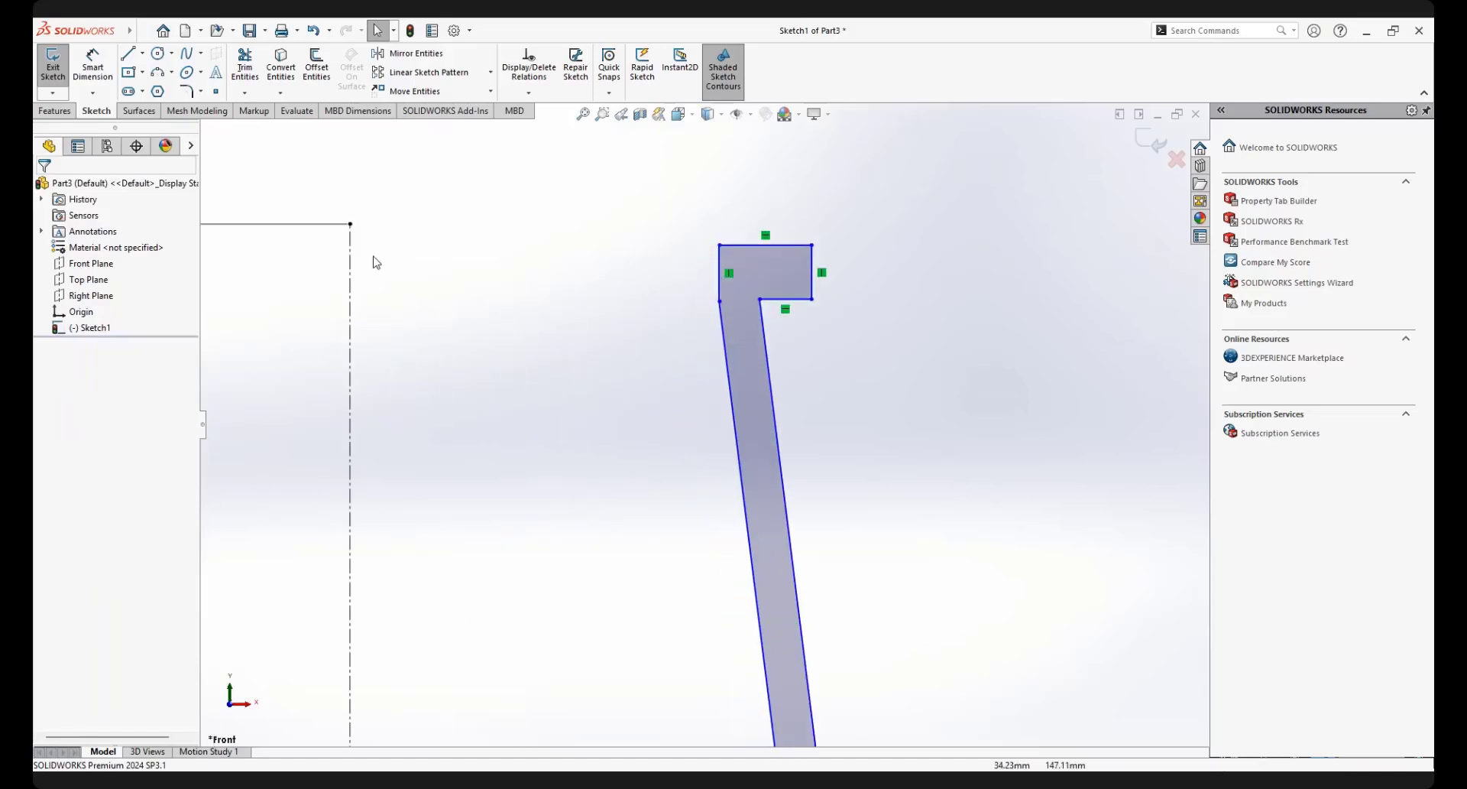
pyautogui.scroll(4, 703, 423)
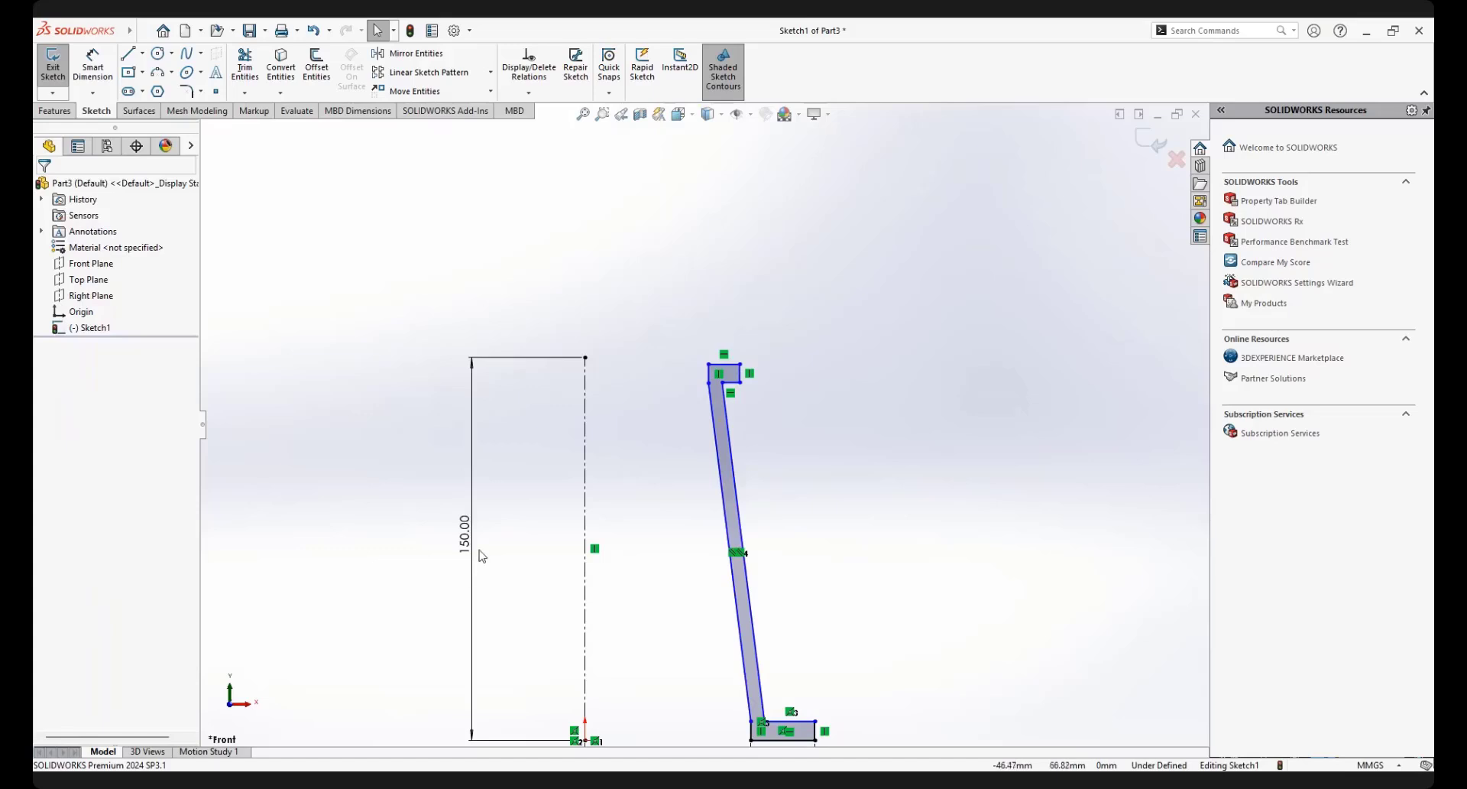
pyautogui.scroll(-4, 695, 402)
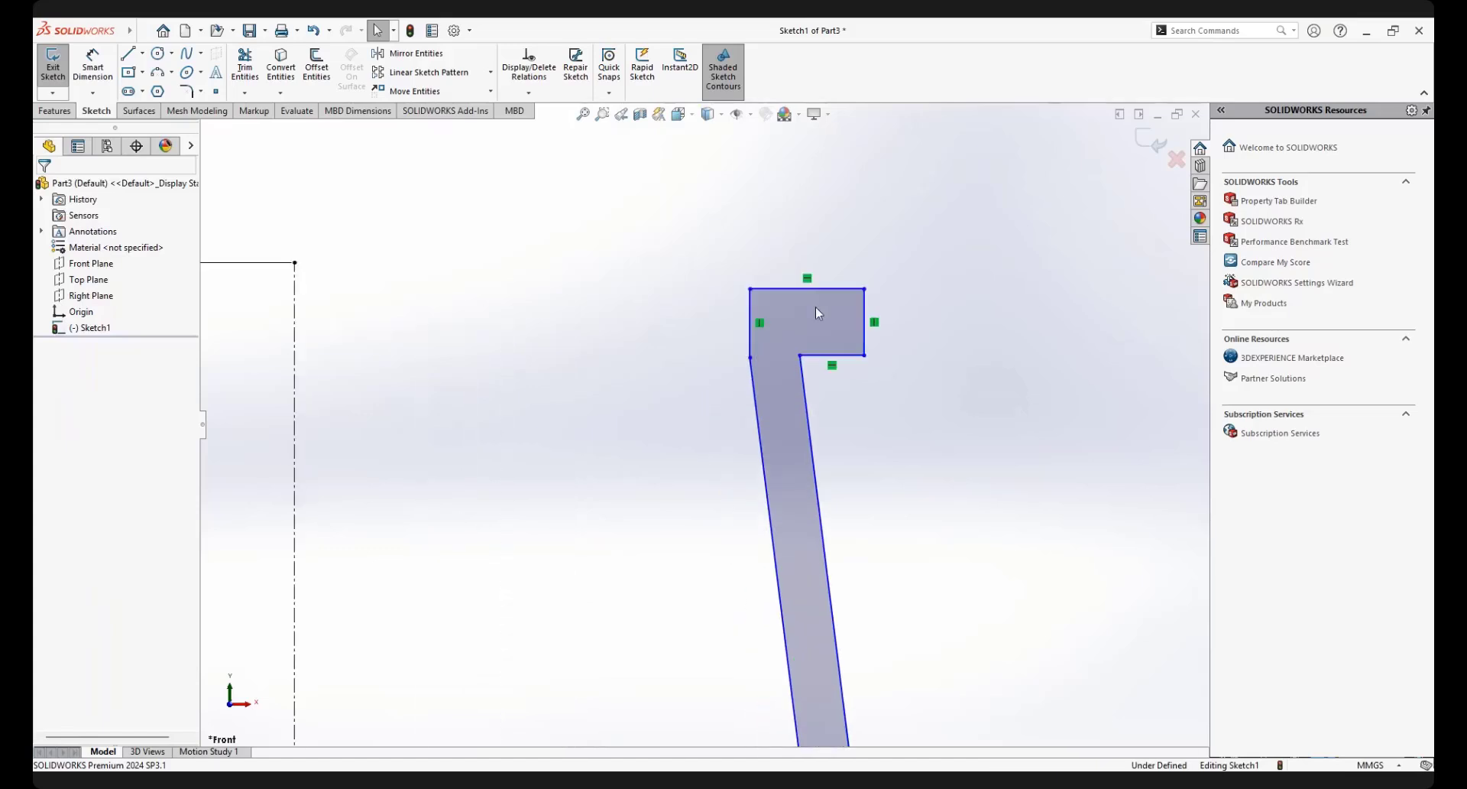
pyautogui.click(826, 291)
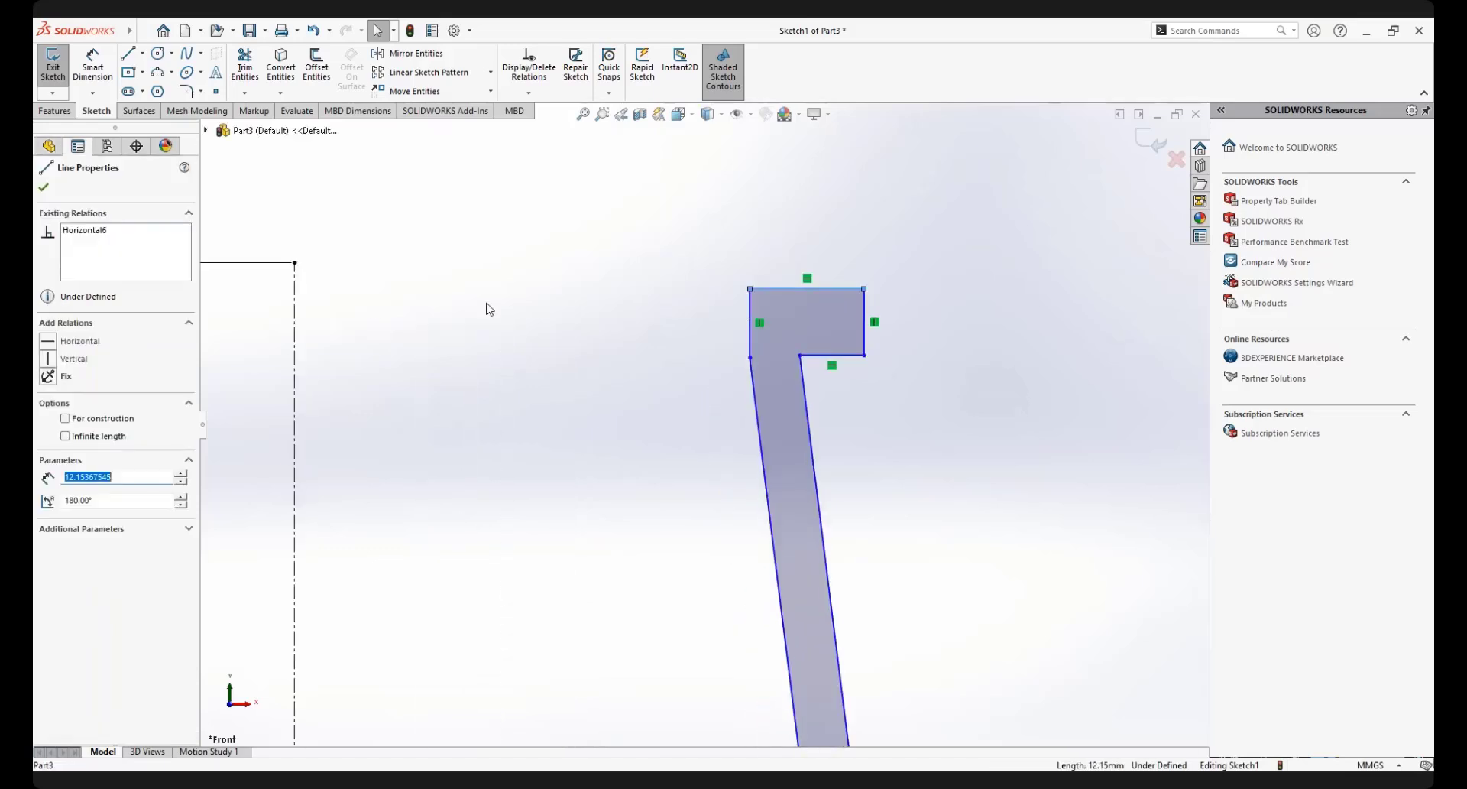
pyautogui.keyDown('ctrl'); pyautogui.click(295, 263); pyautogui.keyUp('ctrl')
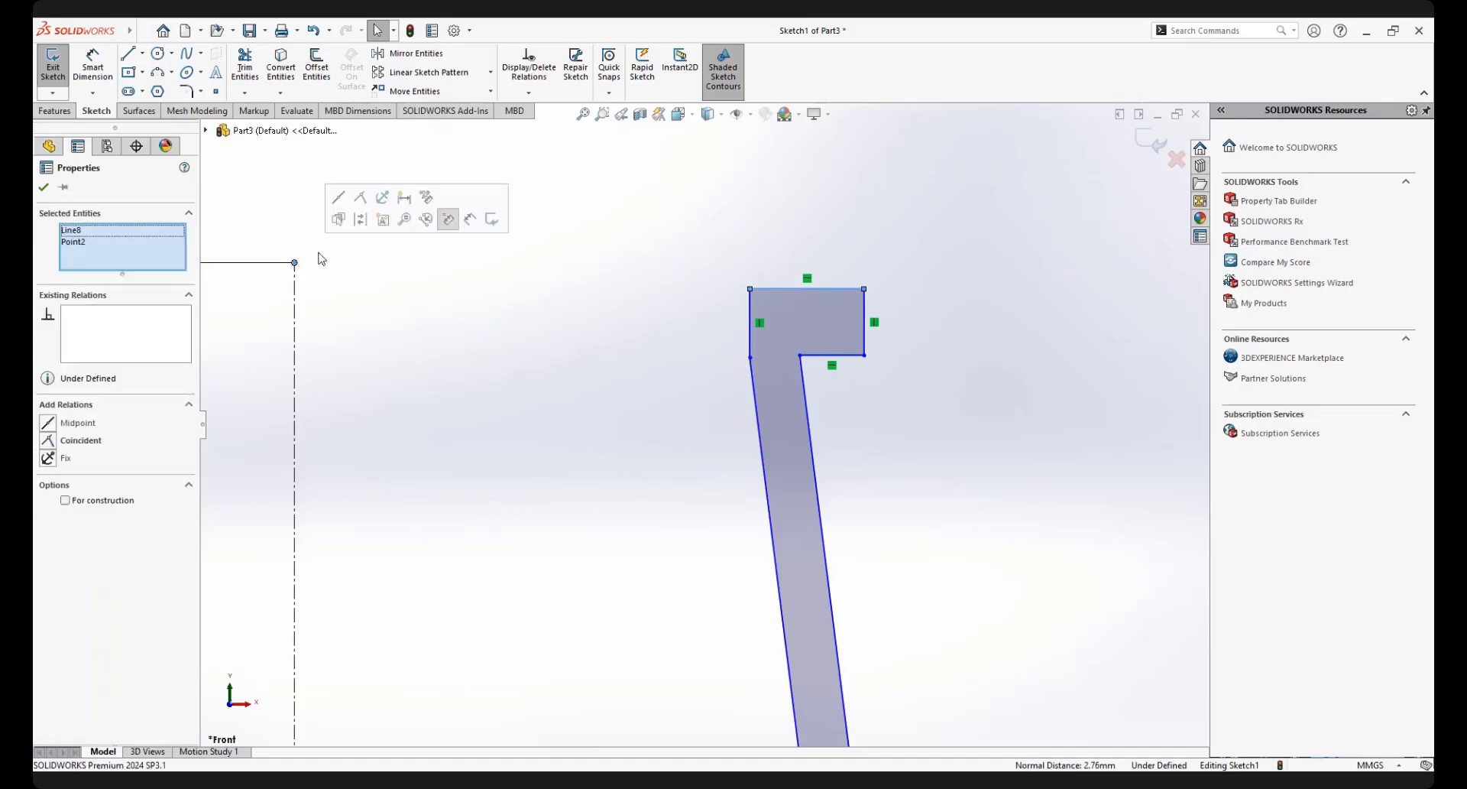
pyautogui.click(360, 200)
pyautogui.click(540, 386)
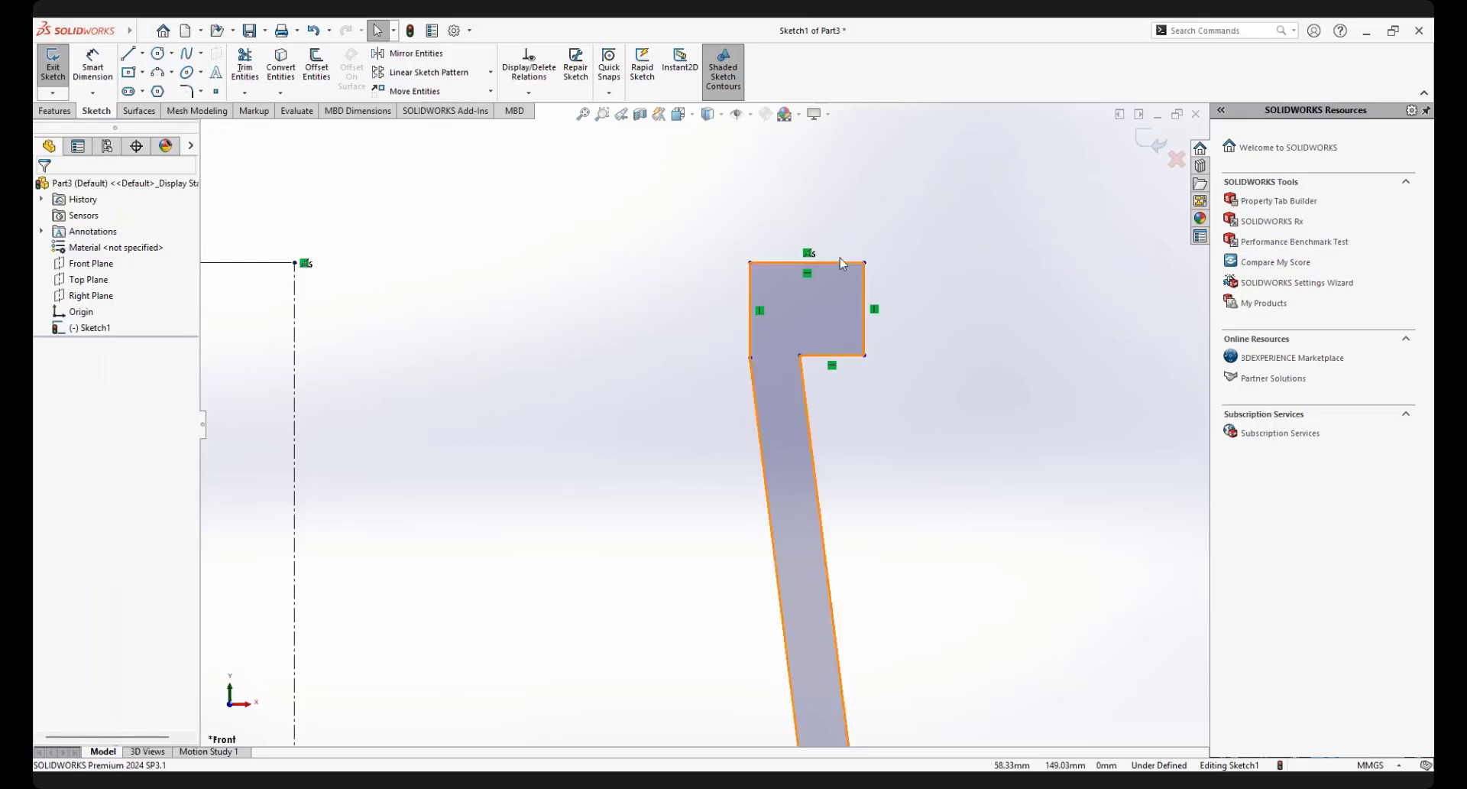
pyautogui.click(834, 262)
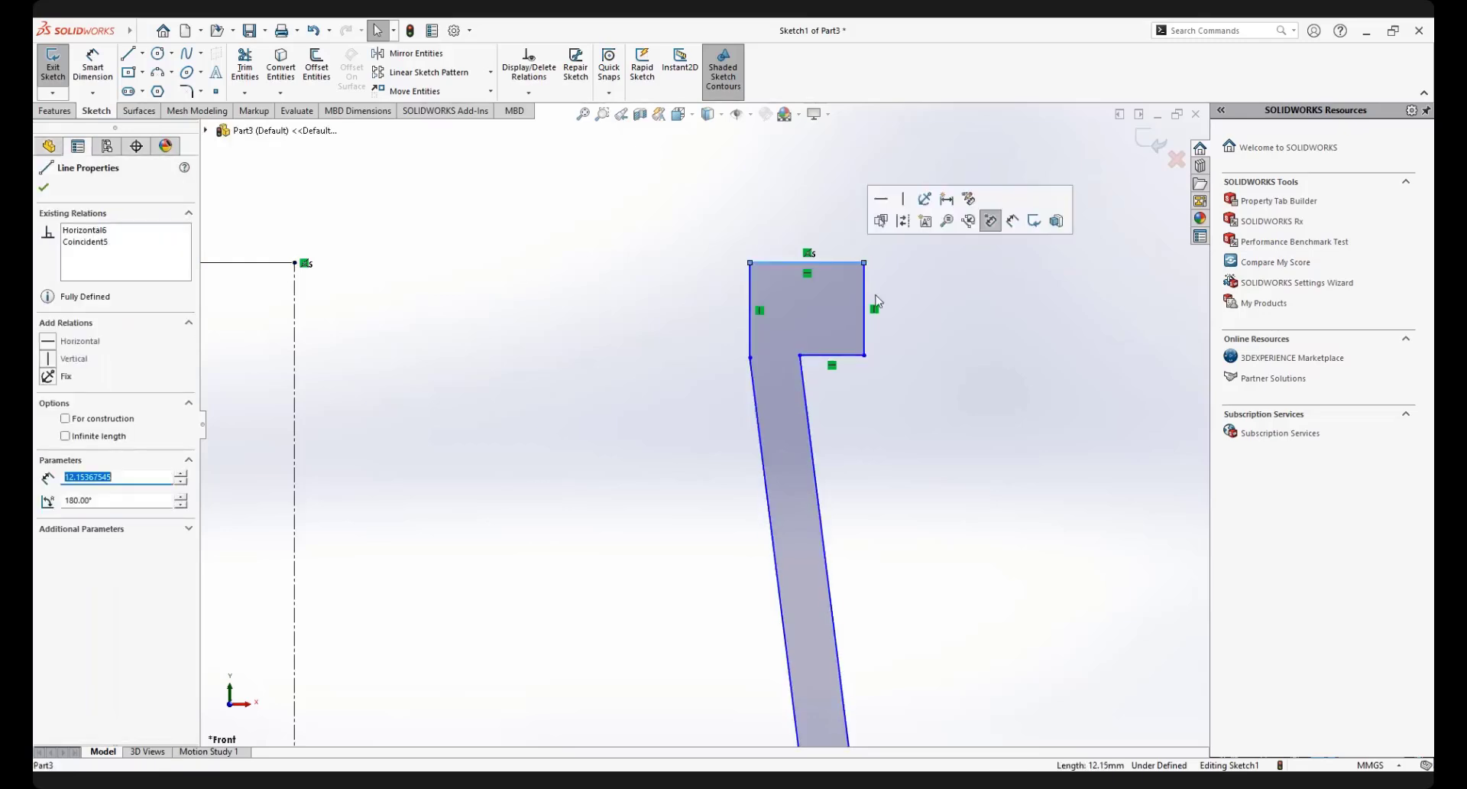
pyautogui.click(652, 239)
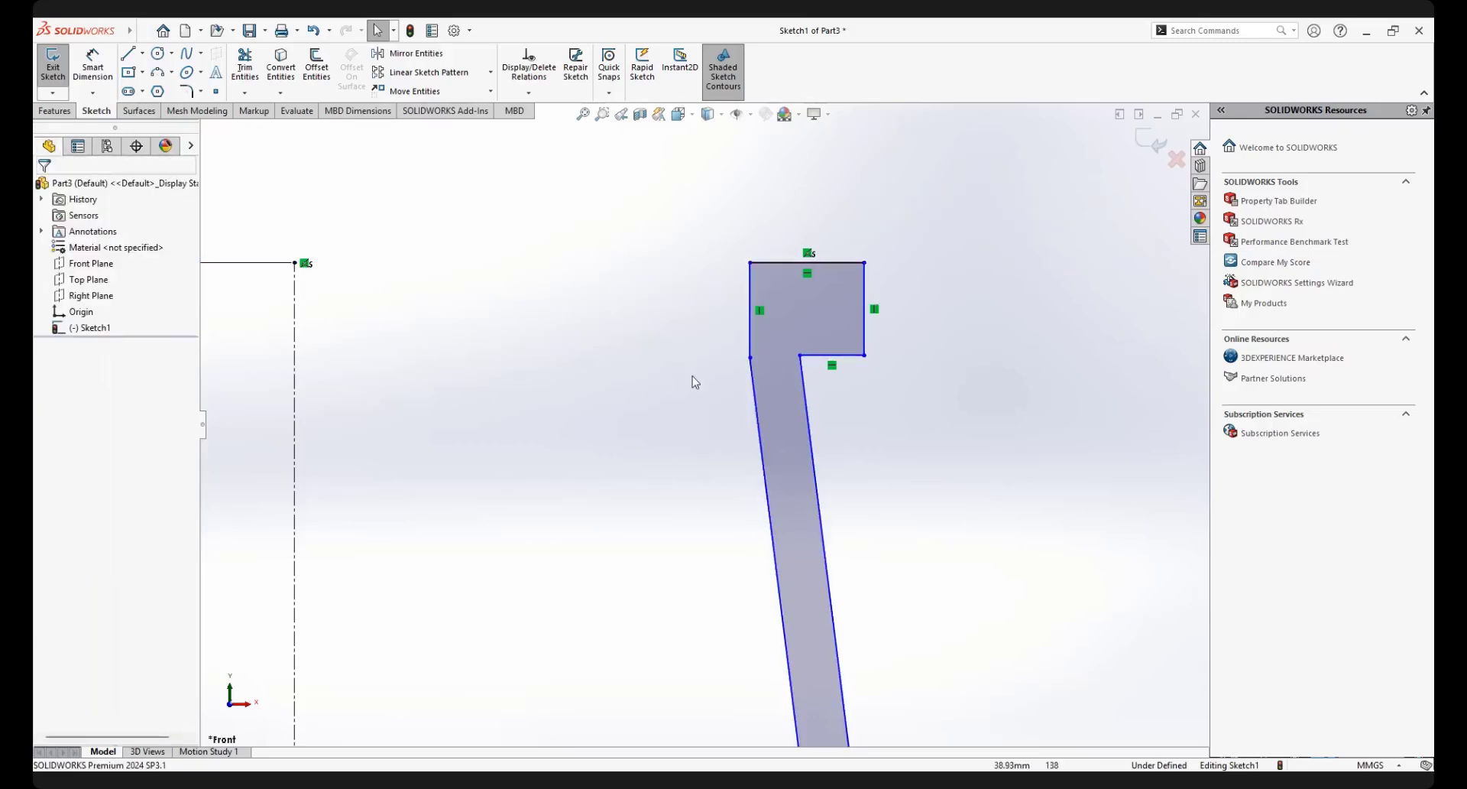
# Dimension the distance from the centerline to the upper flange's inner vertical edge as 50 mm
pyautogui.scroll(-4, 694, 380)
pyautogui.scroll(7, 879, 474)
pyautogui.scroll(2, 782, 495)
pyautogui.scroll(-5, 665, 419)
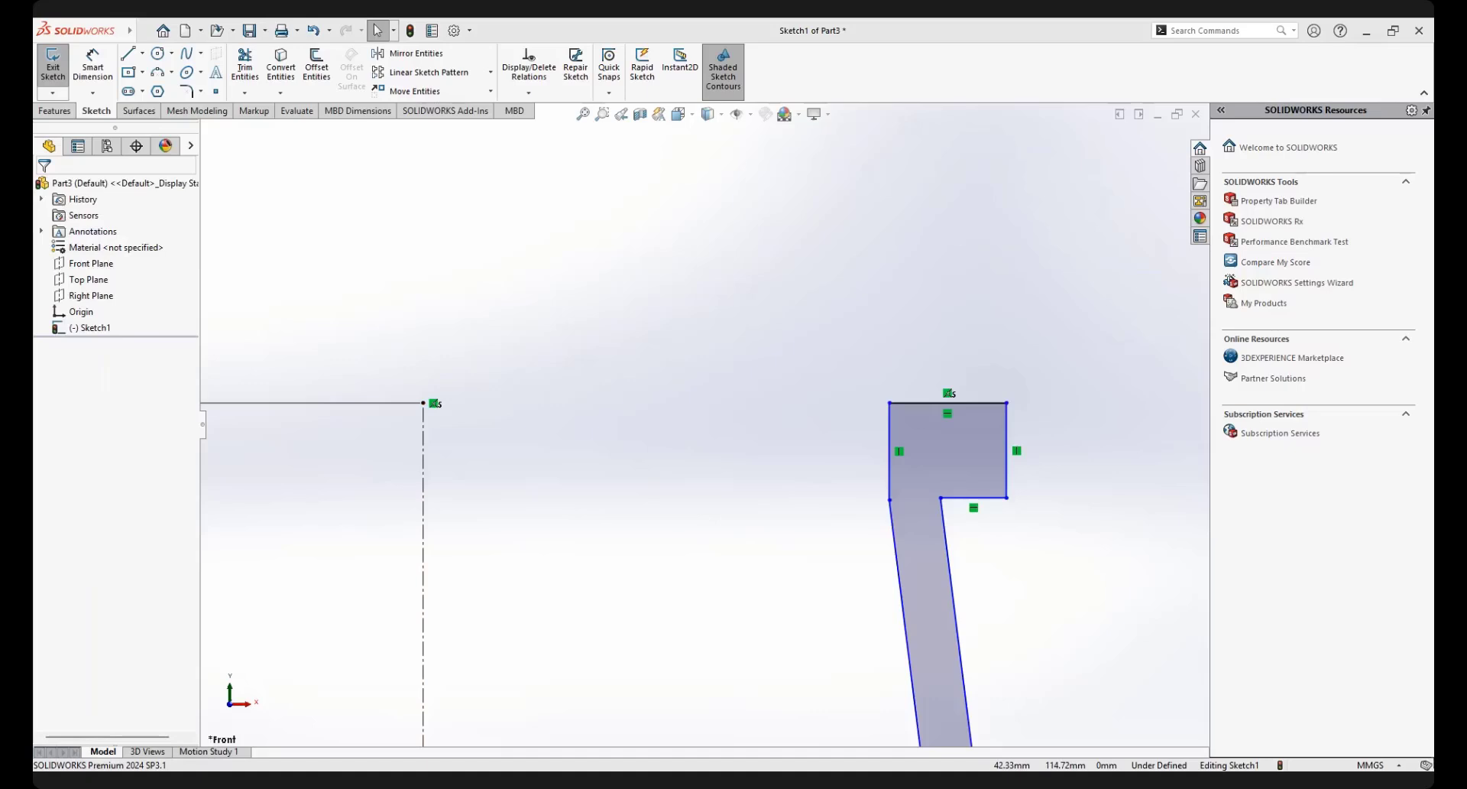
pyautogui.rightClick(493, 240)
pyautogui.click(634, 217)
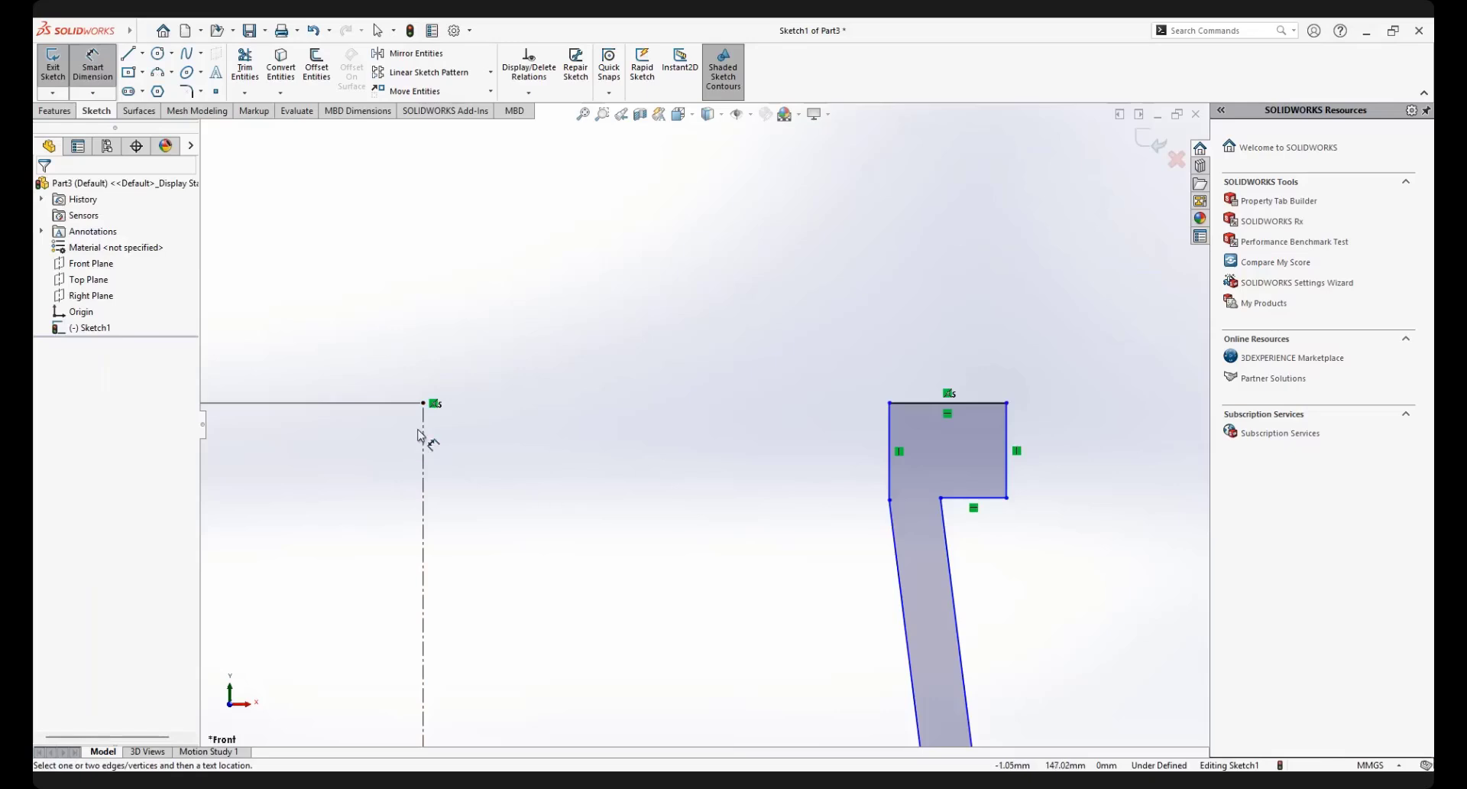
pyautogui.click(423, 431)
pyautogui.click(890, 437)
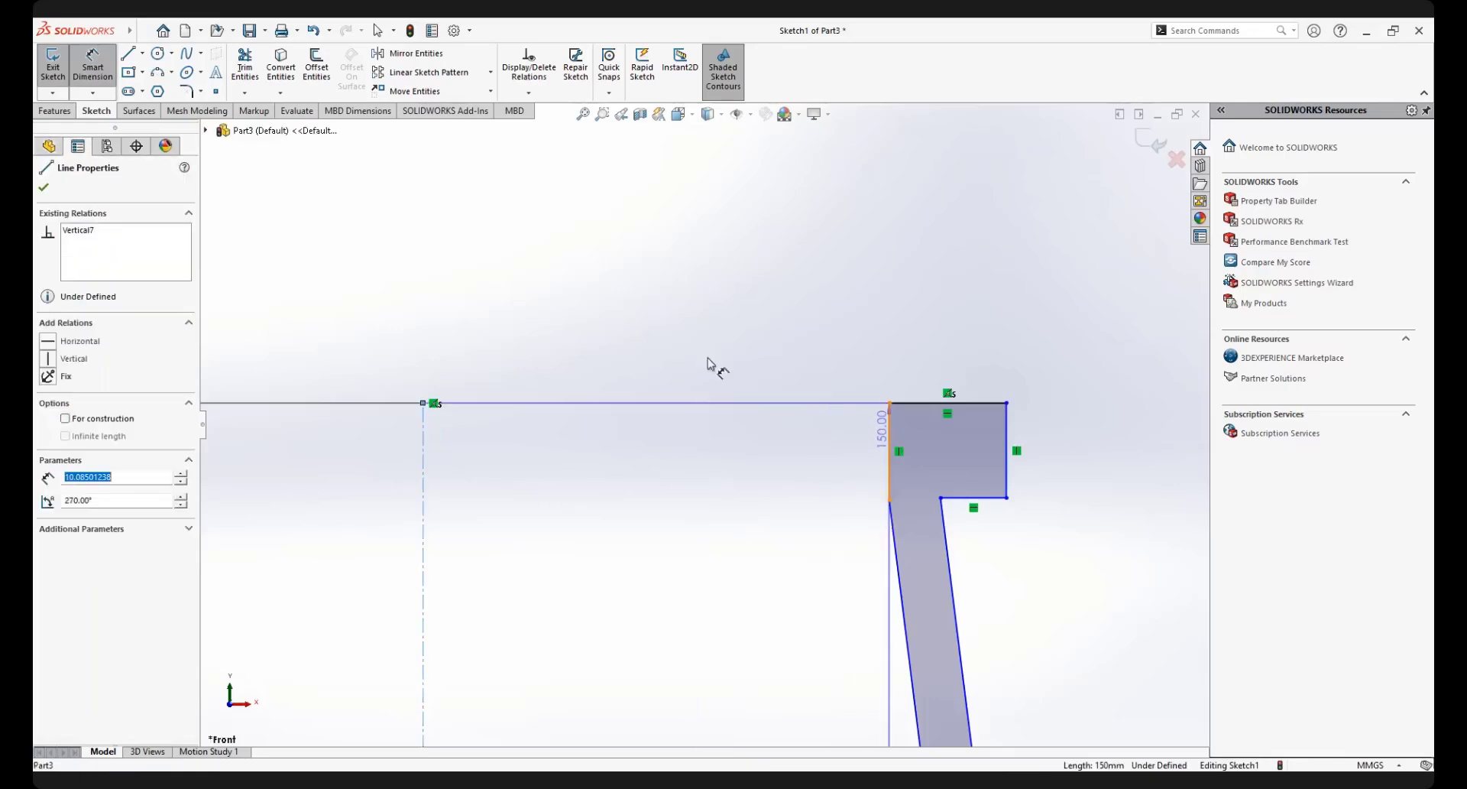
pyautogui.click(691, 347)
pyautogui.write('50')
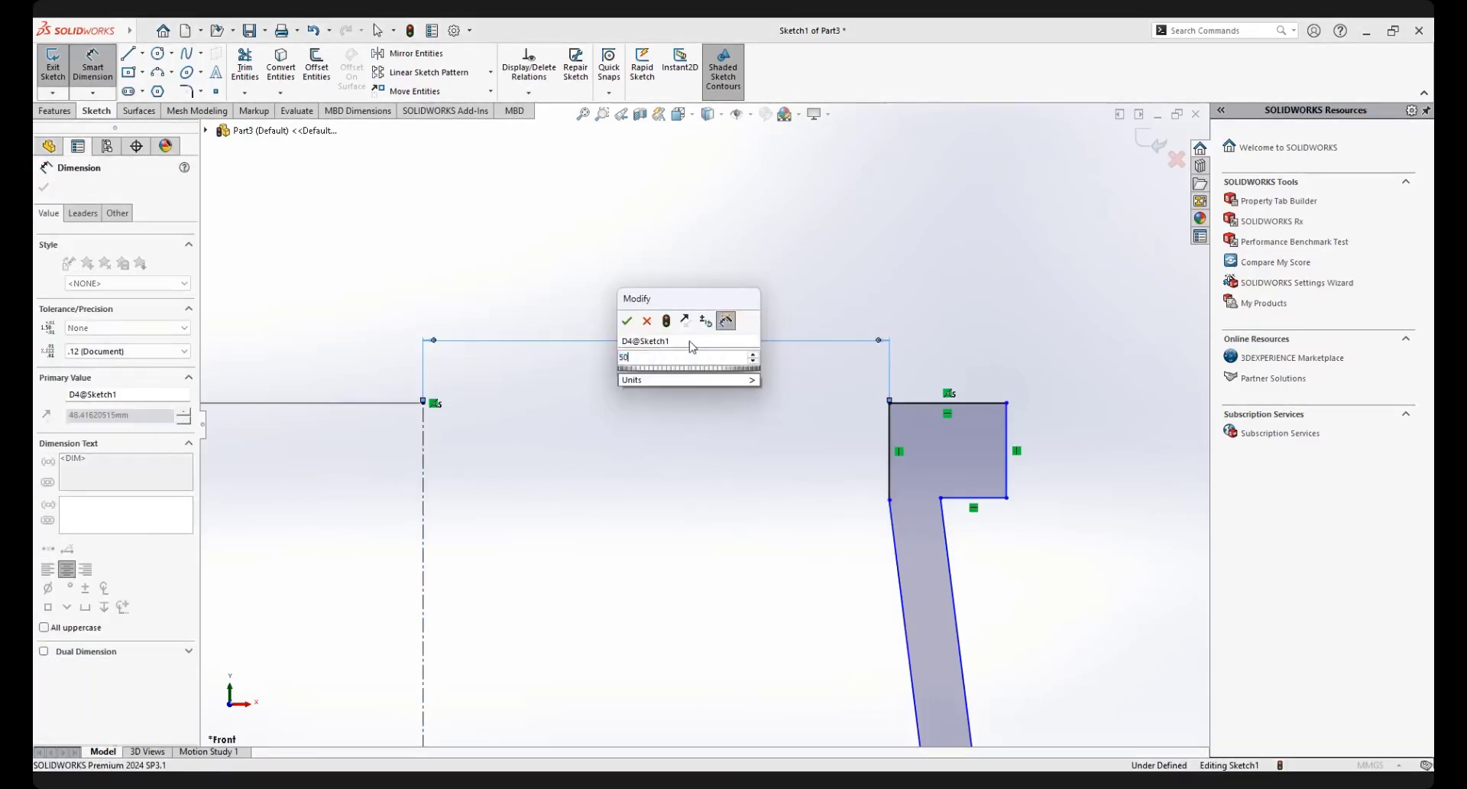
pyautogui.press('Return')
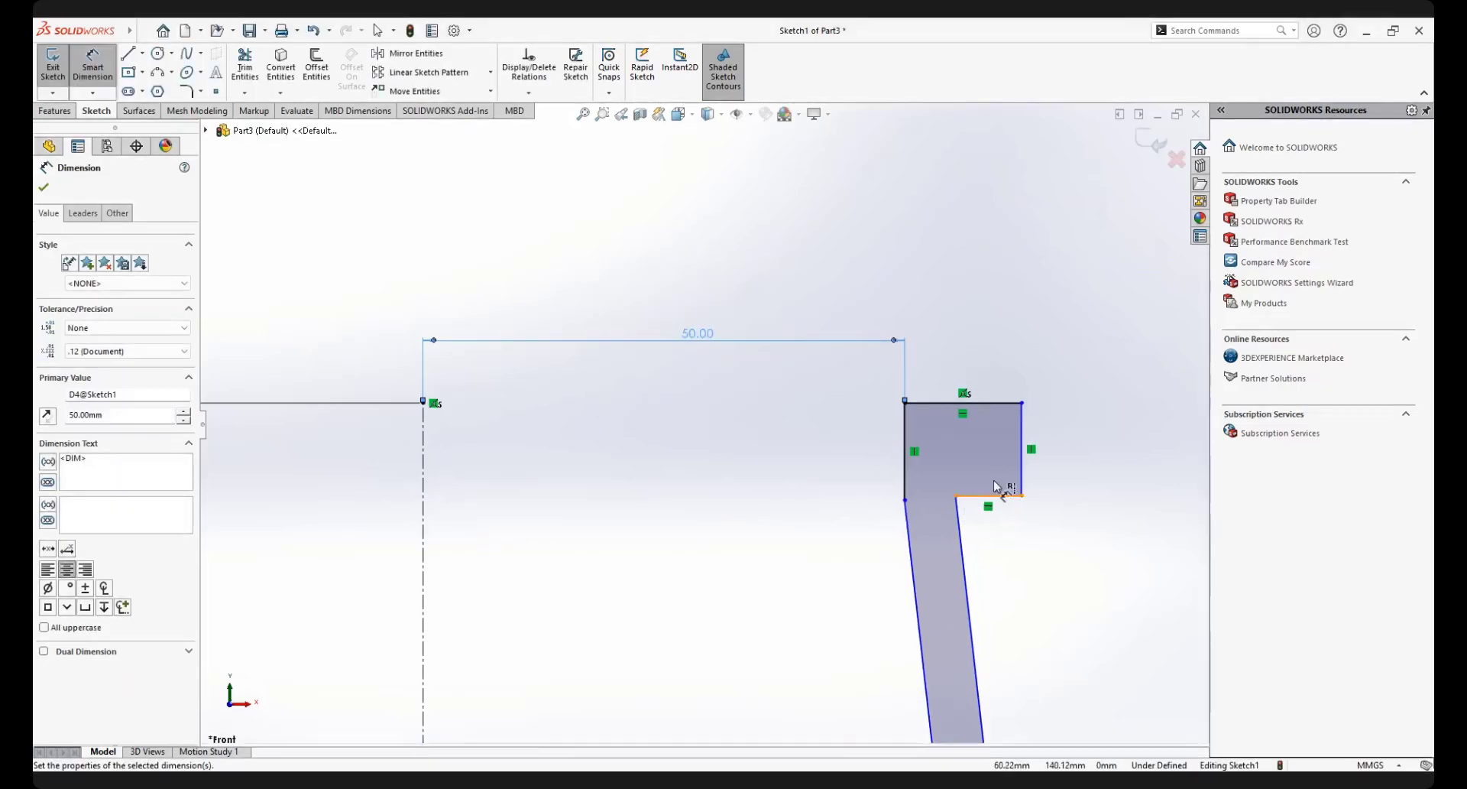
# Dimension the distance from the centerline to the upper flange's outer vertical edge as 65 mm
pyautogui.scroll(3, 885, 428)
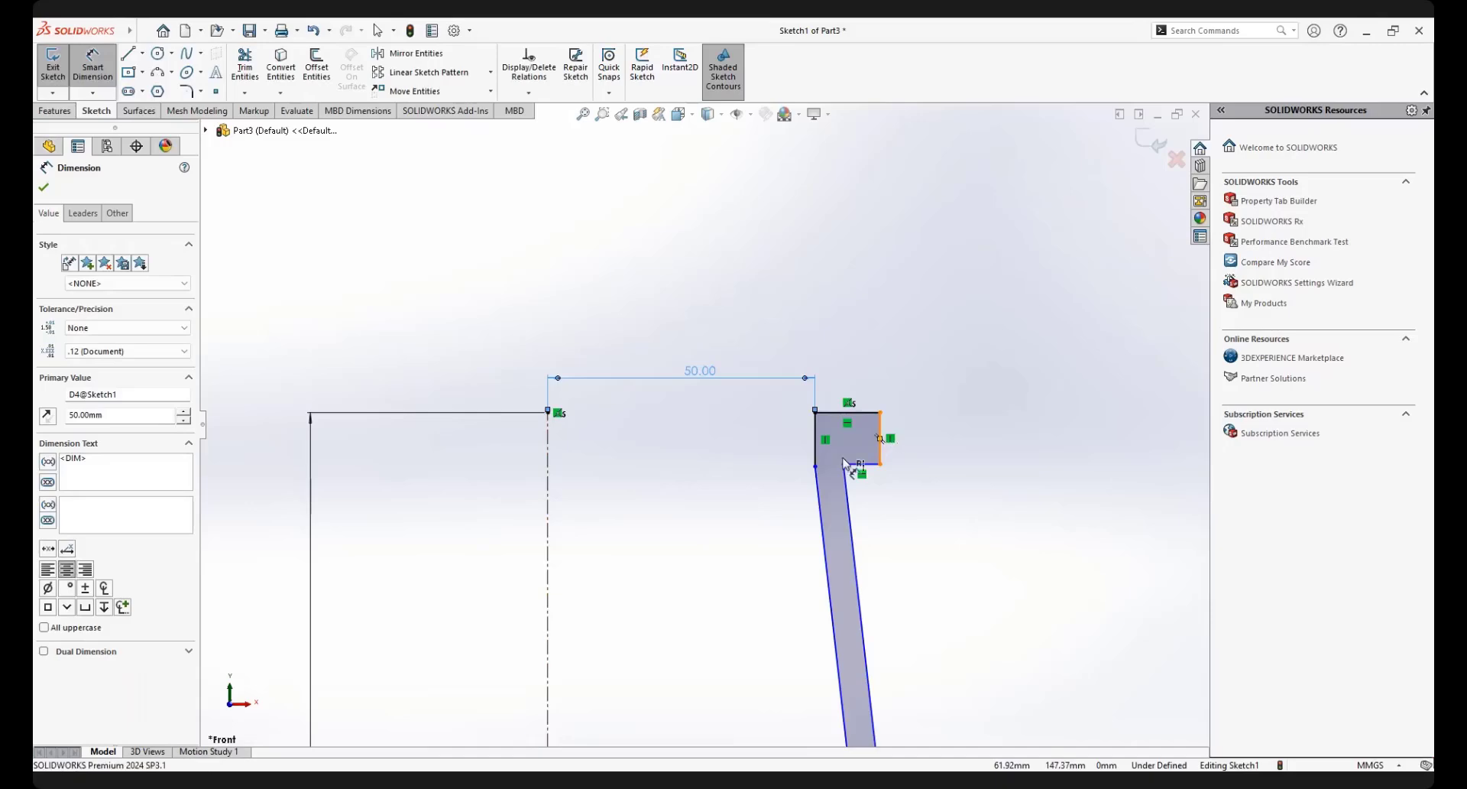
pyautogui.click(557, 447)
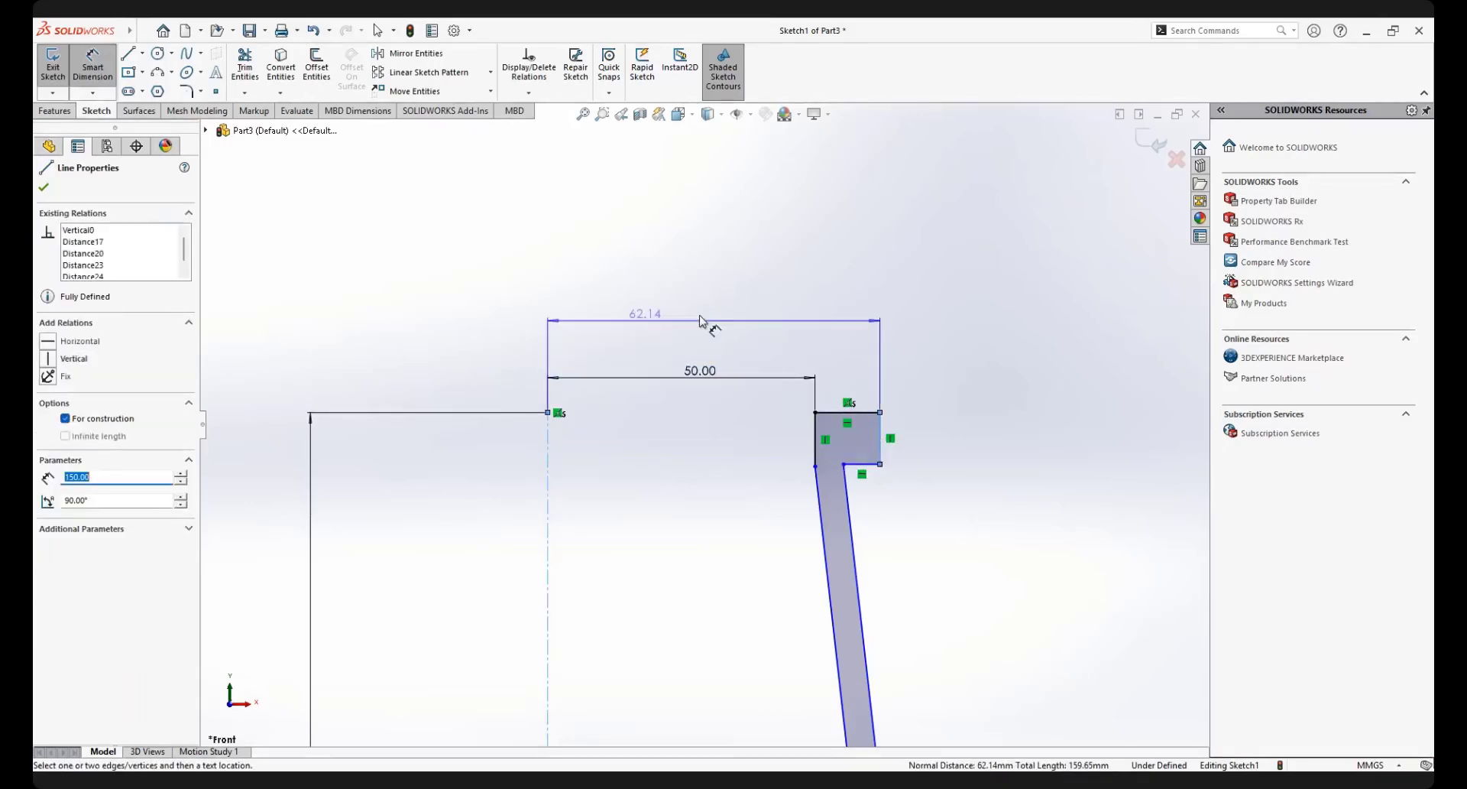
pyautogui.click(701, 315)
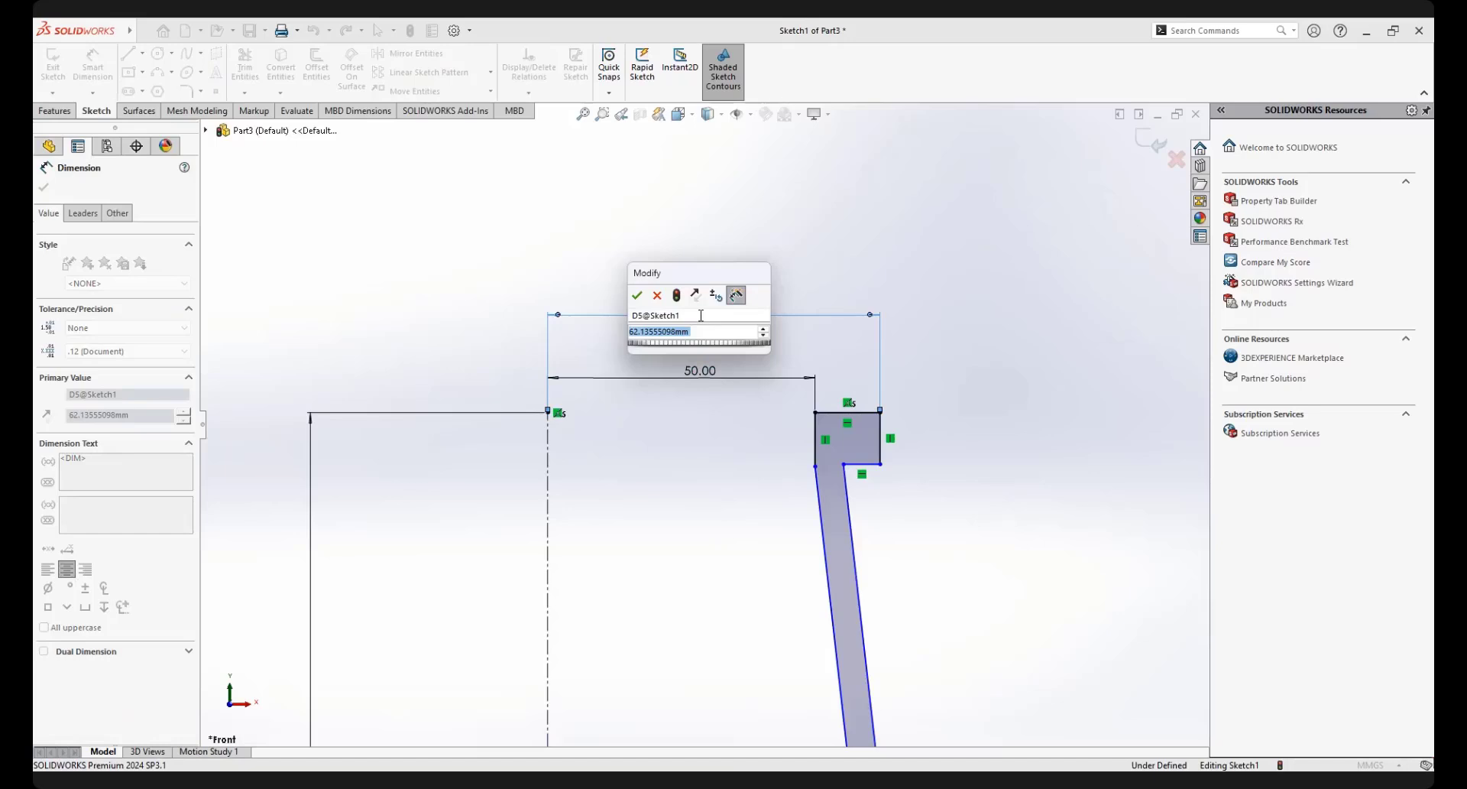
pyautogui.press('Return')
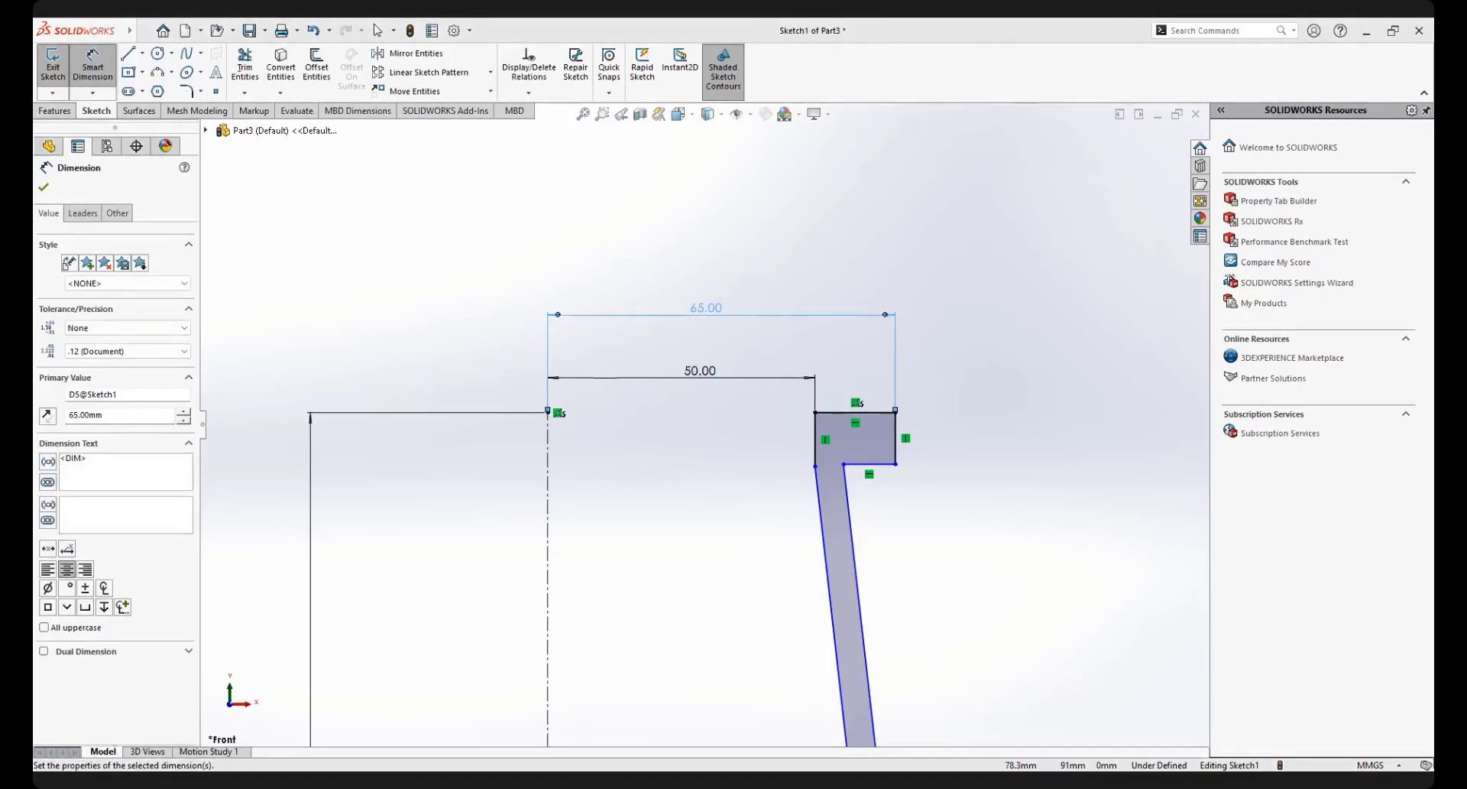
# Make the lower endpoint of the upper flange's inner vertical edge coincident with the flange's lower horizontal edge
pyautogui.scroll(3, 741, 524)
pyautogui.scroll(-6, 784, 382)
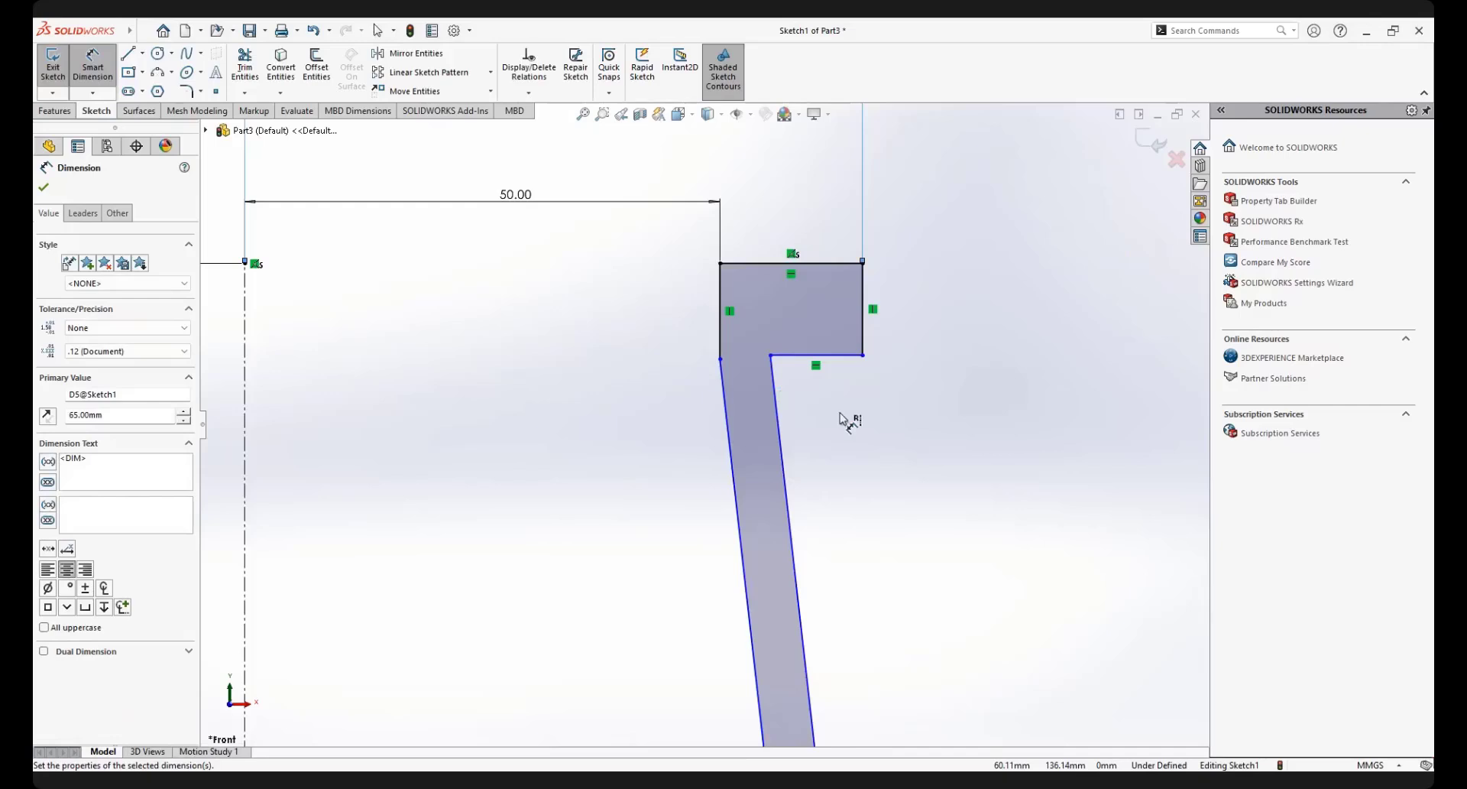
pyautogui.rightClick(913, 438)
pyautogui.click(943, 495)
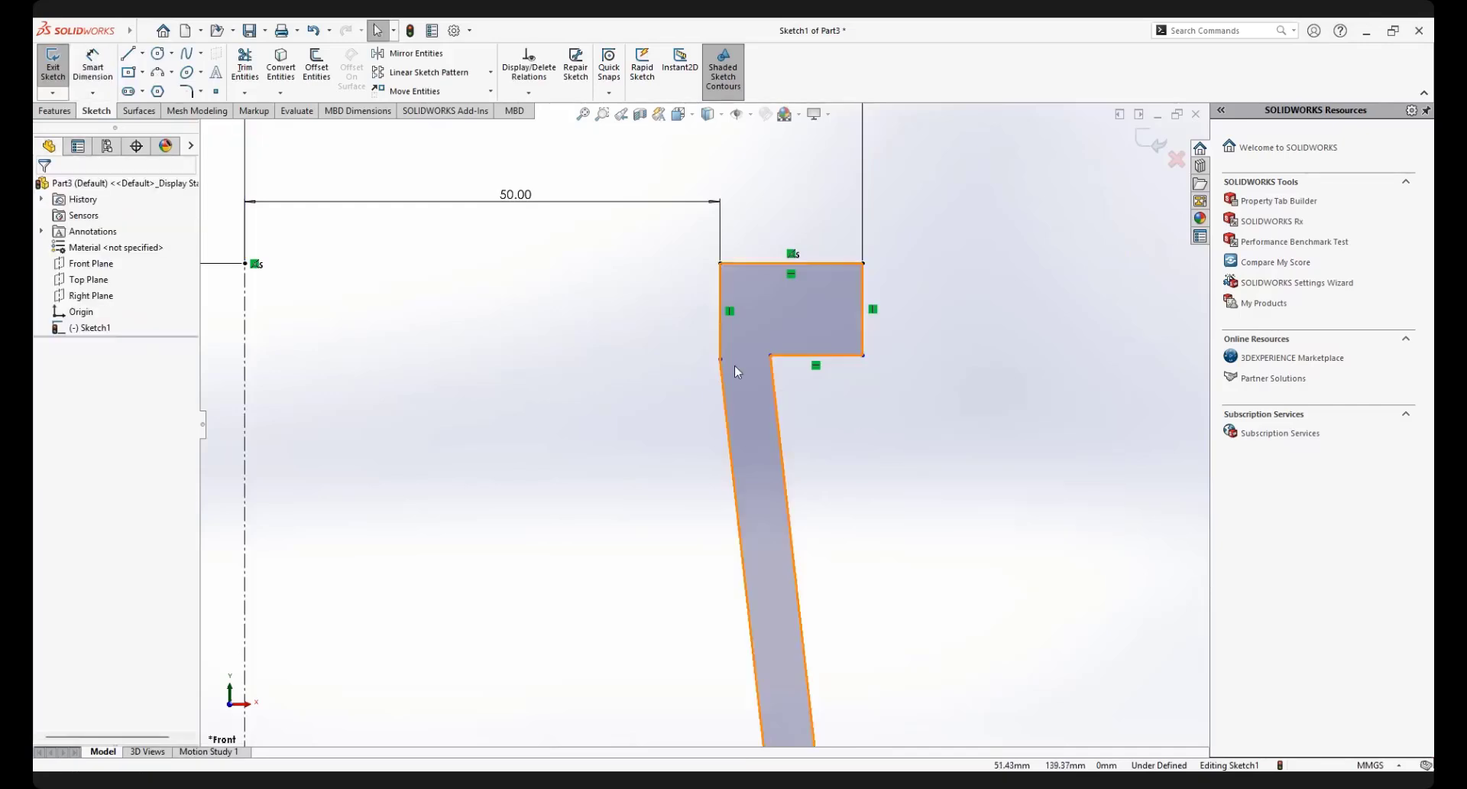
pyautogui.click(722, 358)
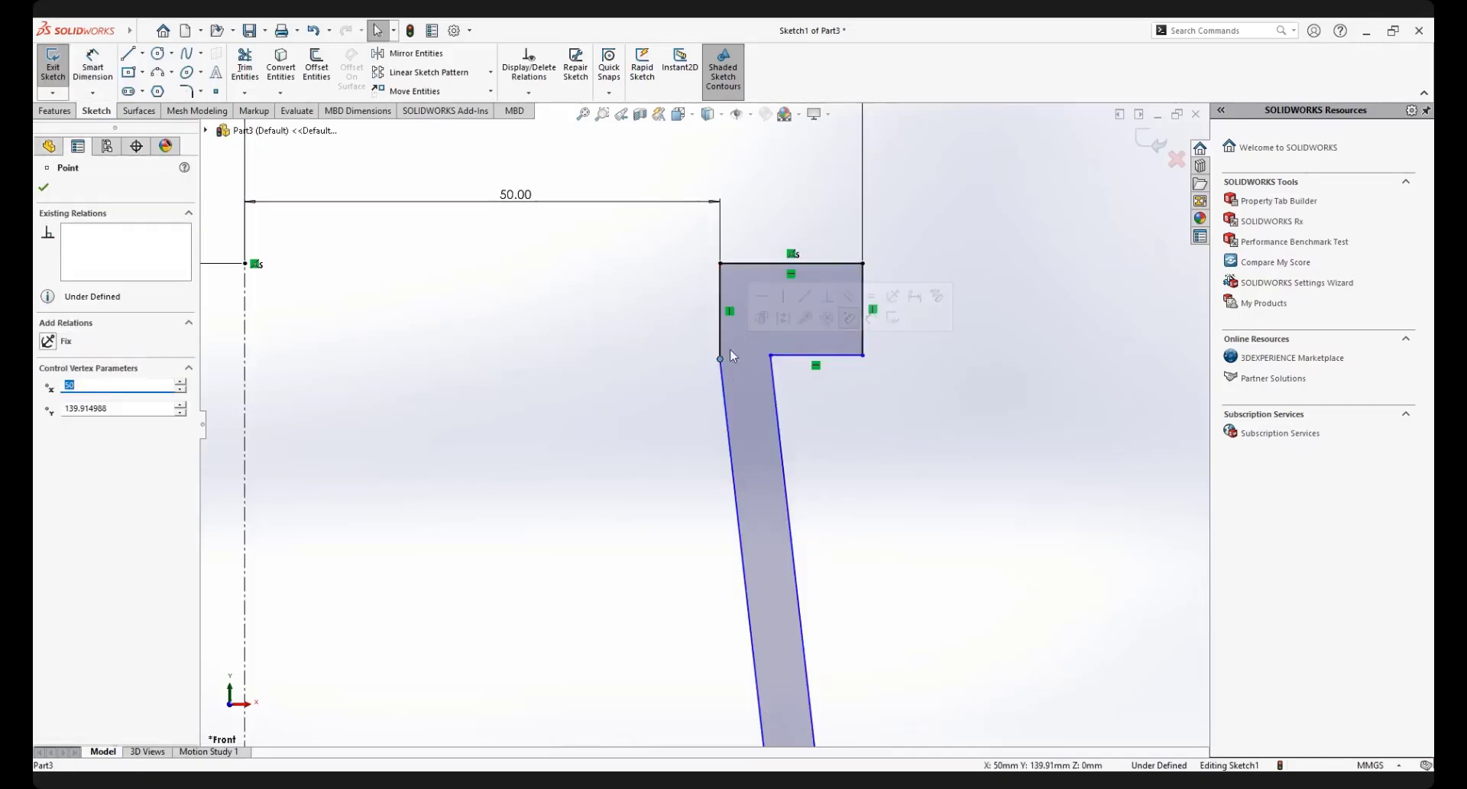
pyautogui.keyDown('ctrl'); pyautogui.click(811, 356); pyautogui.keyUp('ctrl')
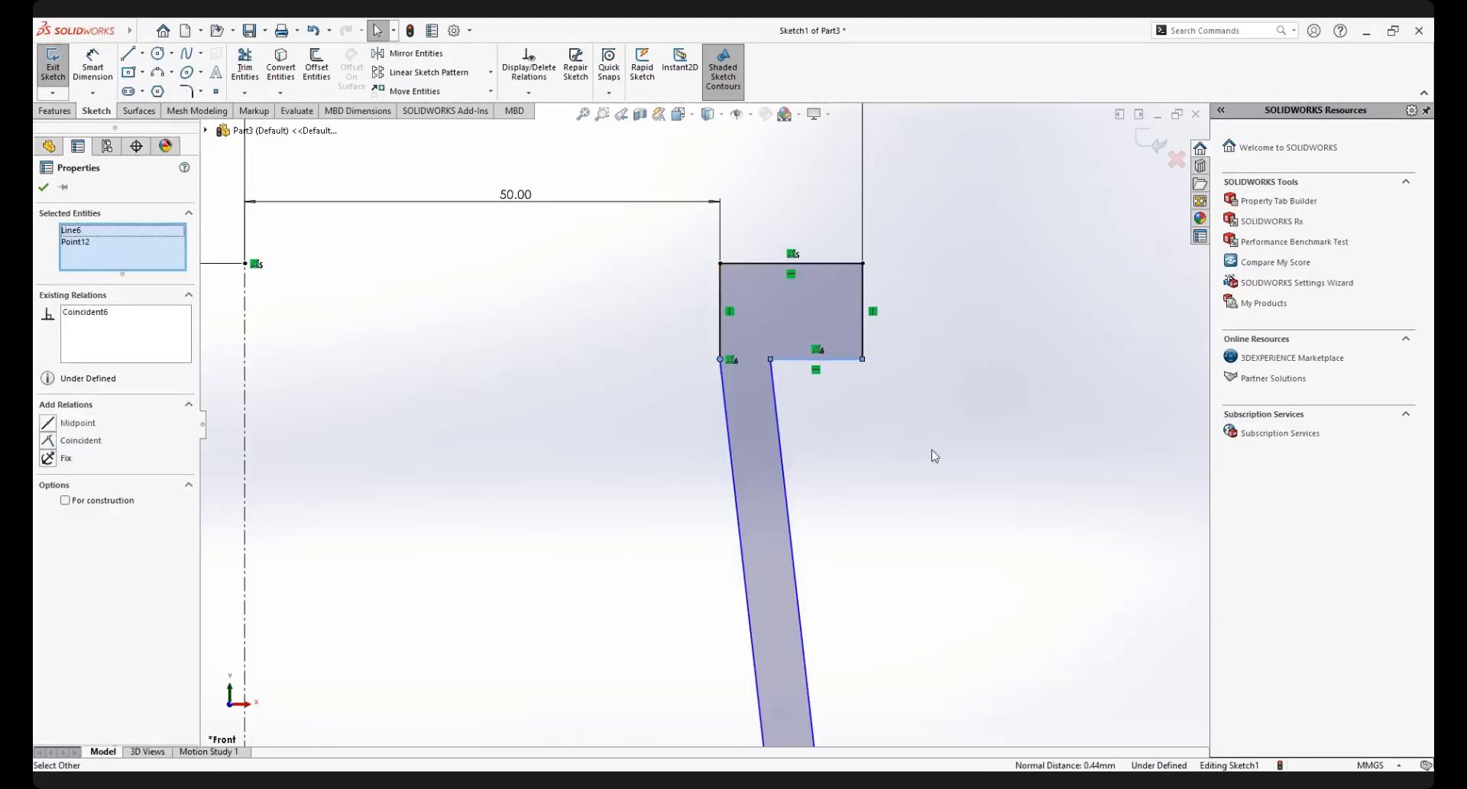
pyautogui.click(910, 468)
# Shift the upper flange's lower horizontal edge slightly downward to test the coincident relation
pyautogui.scroll(2, 710, 428)
pyautogui.scroll(-3, 710, 438)
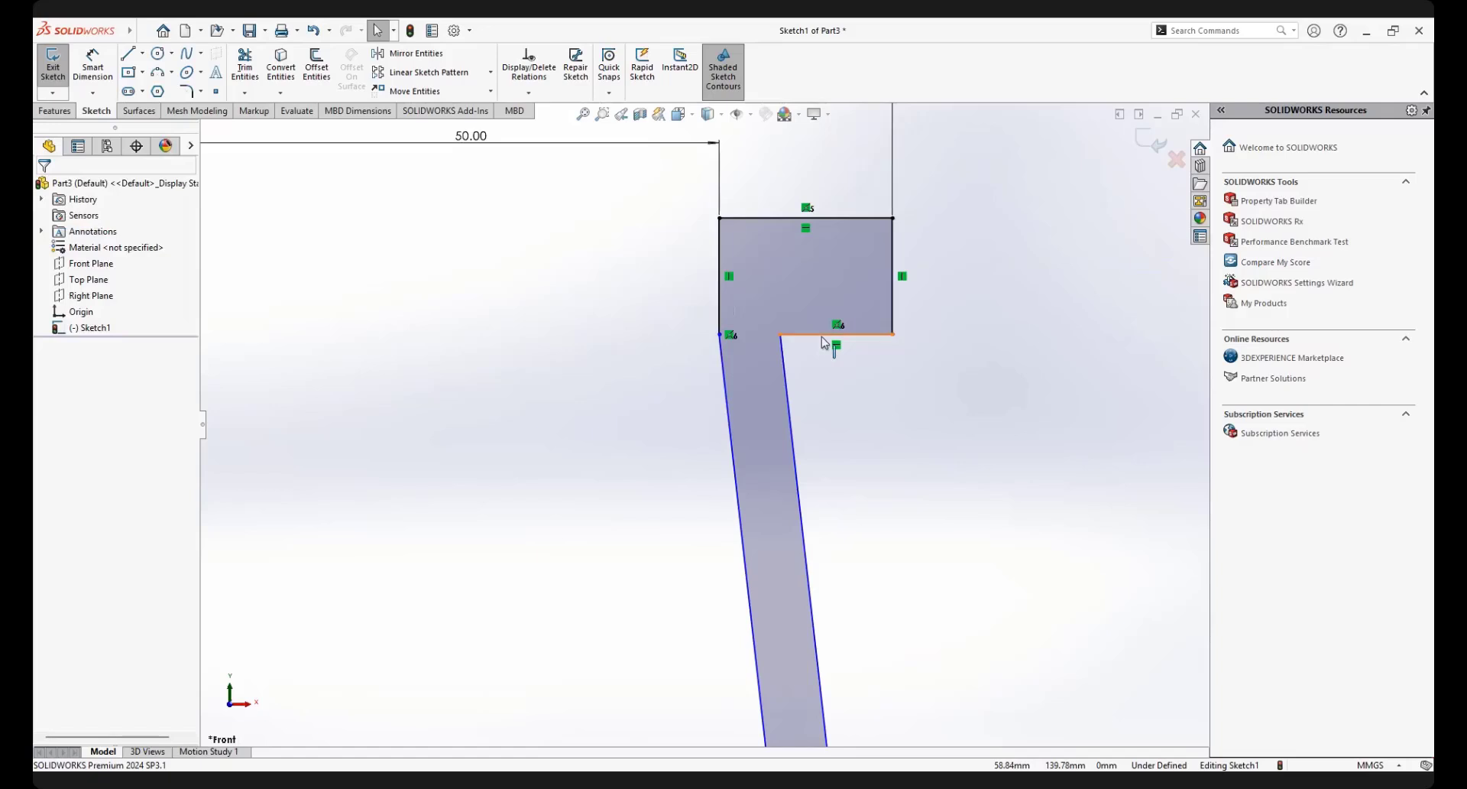
pyautogui.moveTo(824, 342)
pyautogui.mouseDown()
pyautogui.moveTo(818, 378)
pyautogui.moveTo(819, 334)
pyautogui.moveTo(808, 356)
pyautogui.mouseUp()
pyautogui.click(953, 332)
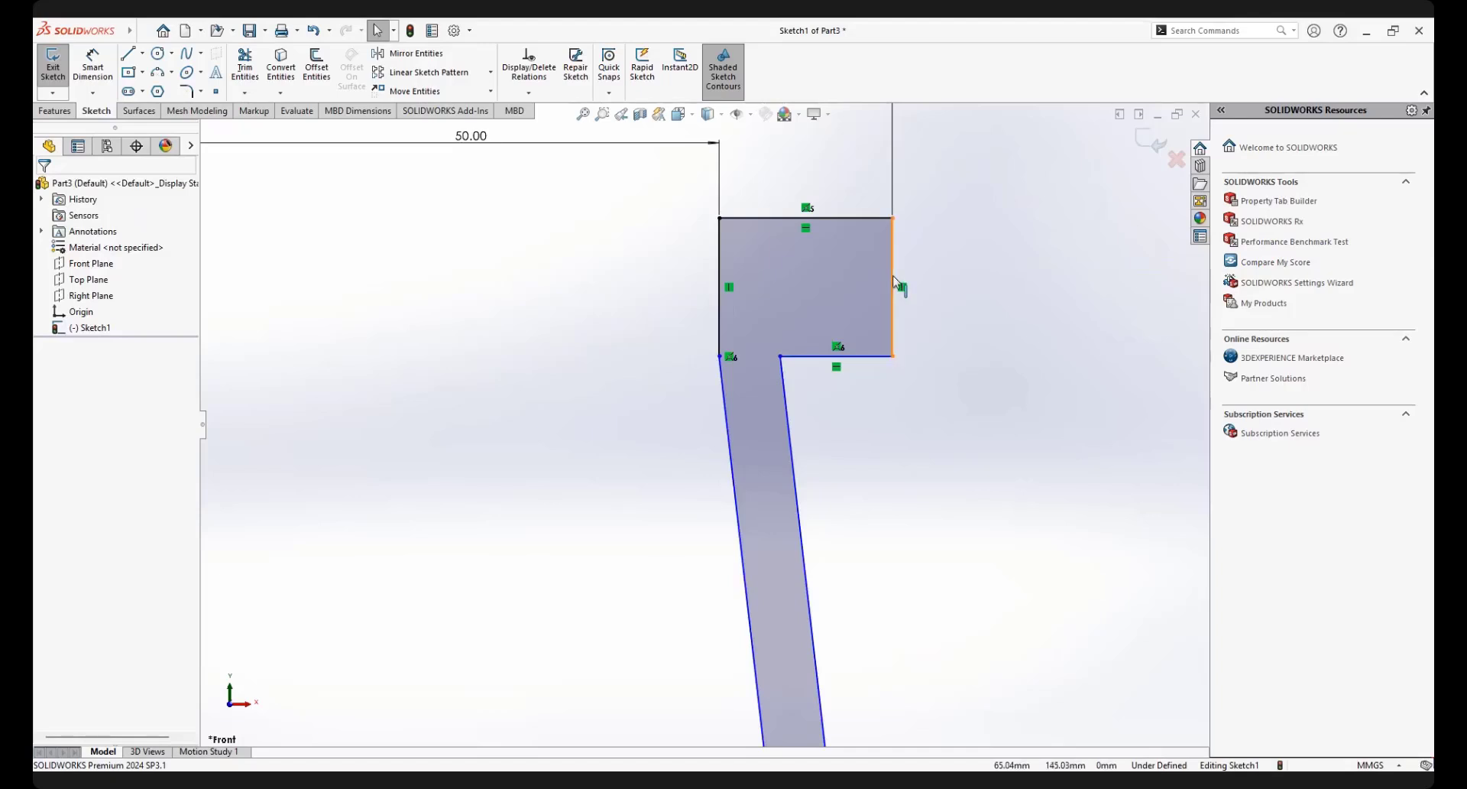
# Dimension the height of the upper flange's outer vertical edge as 20 mm
pyautogui.rightClick(1053, 267)
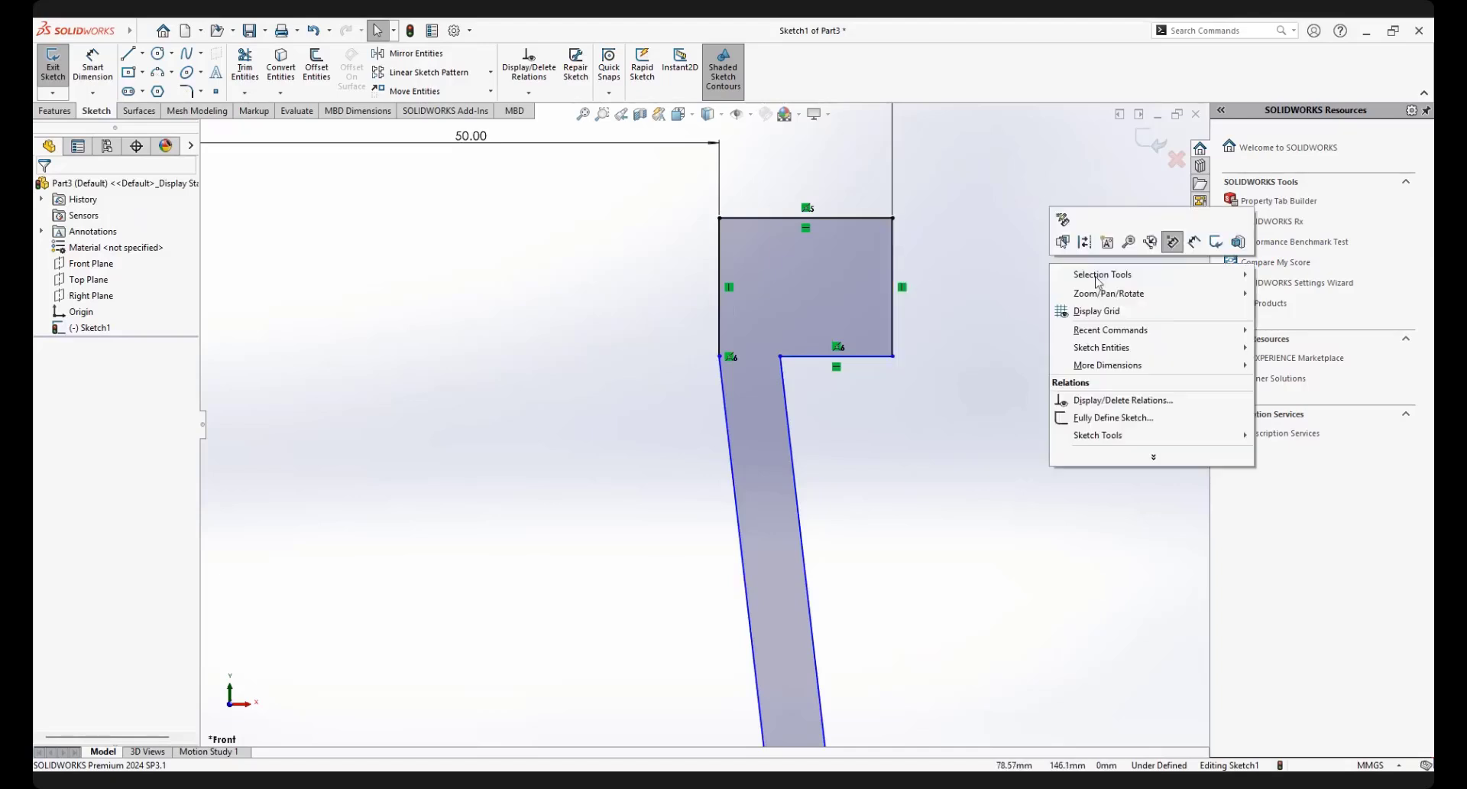
pyautogui.click(1173, 242)
pyautogui.click(892, 263)
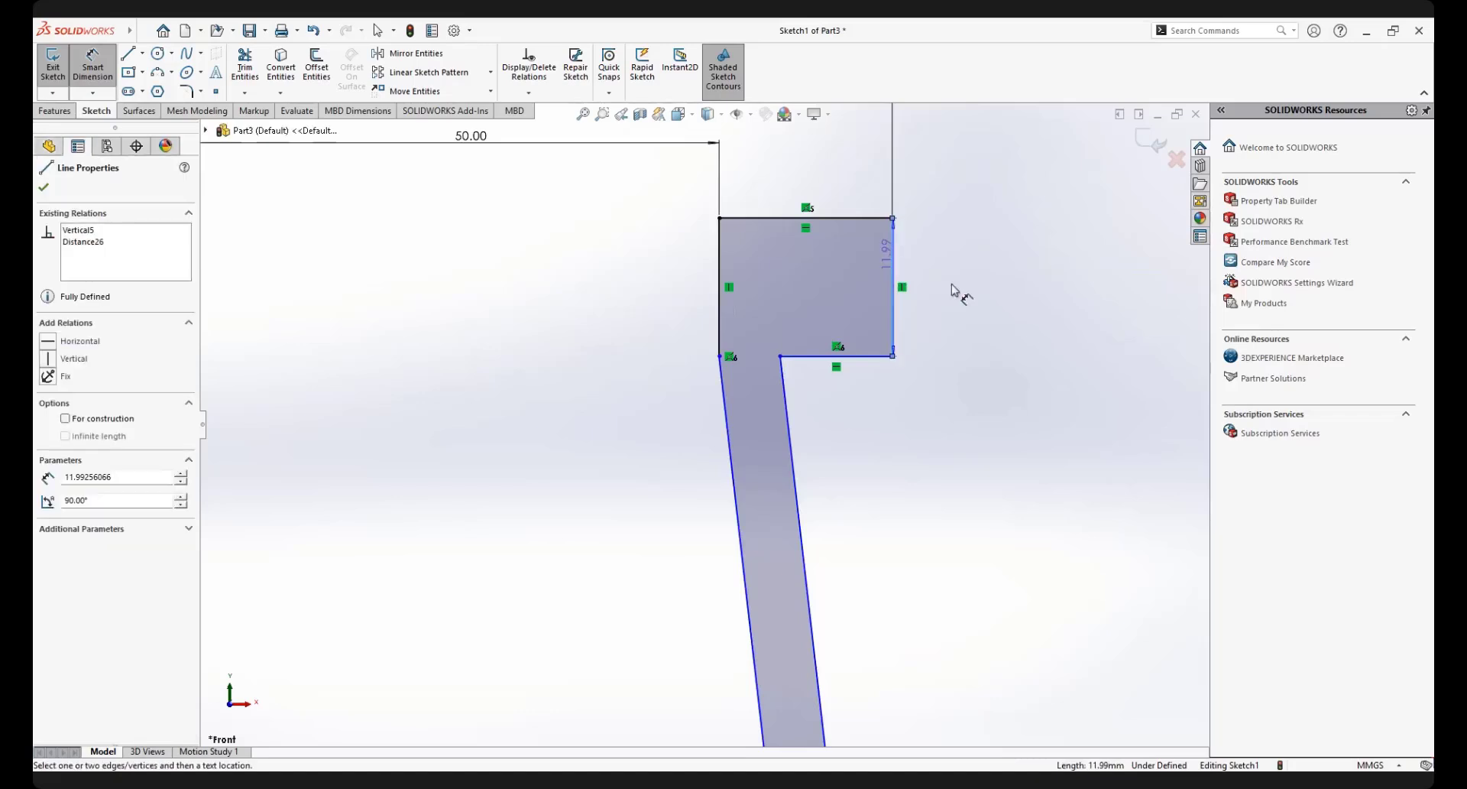
pyautogui.click(1004, 312)
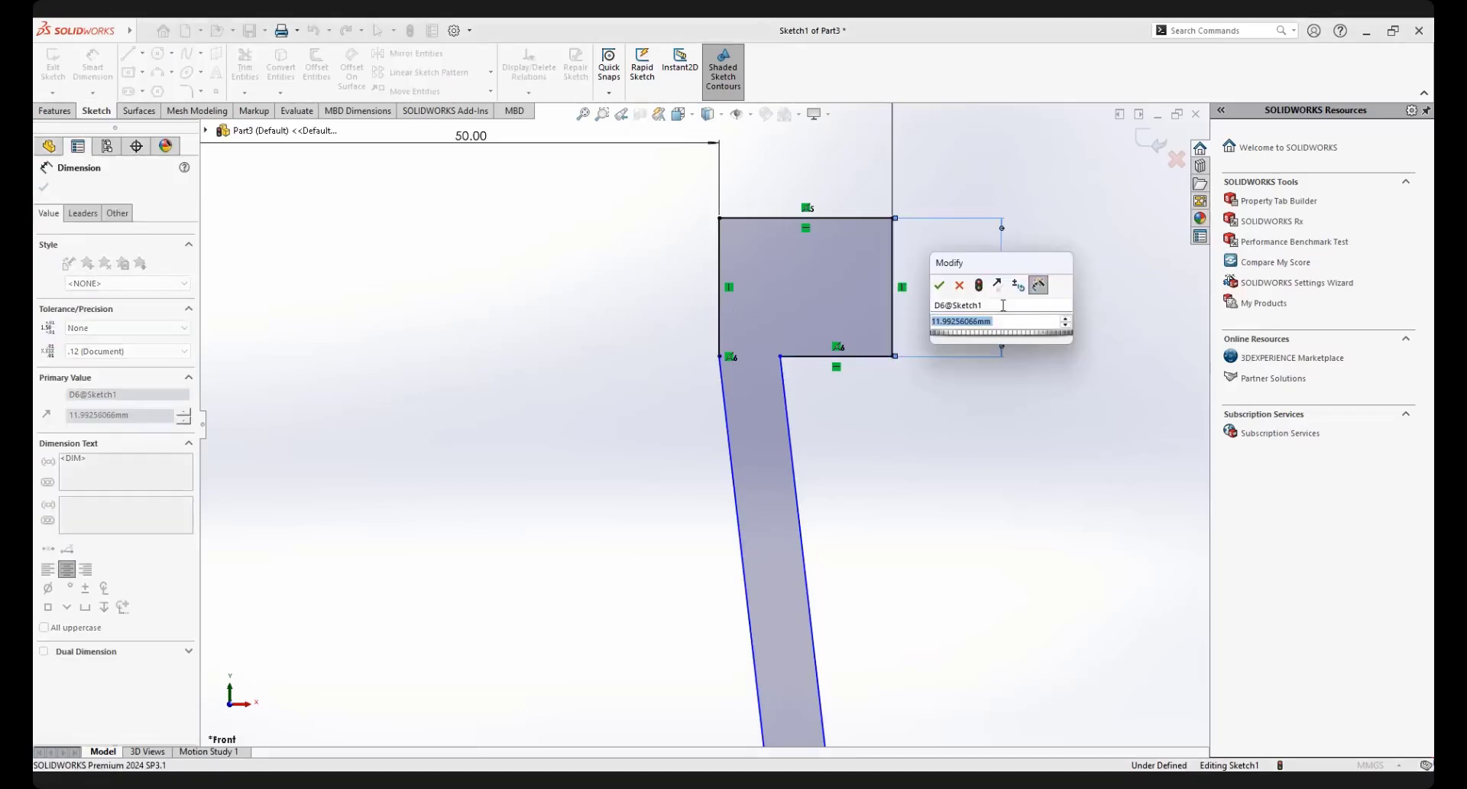
pyautogui.write('20')
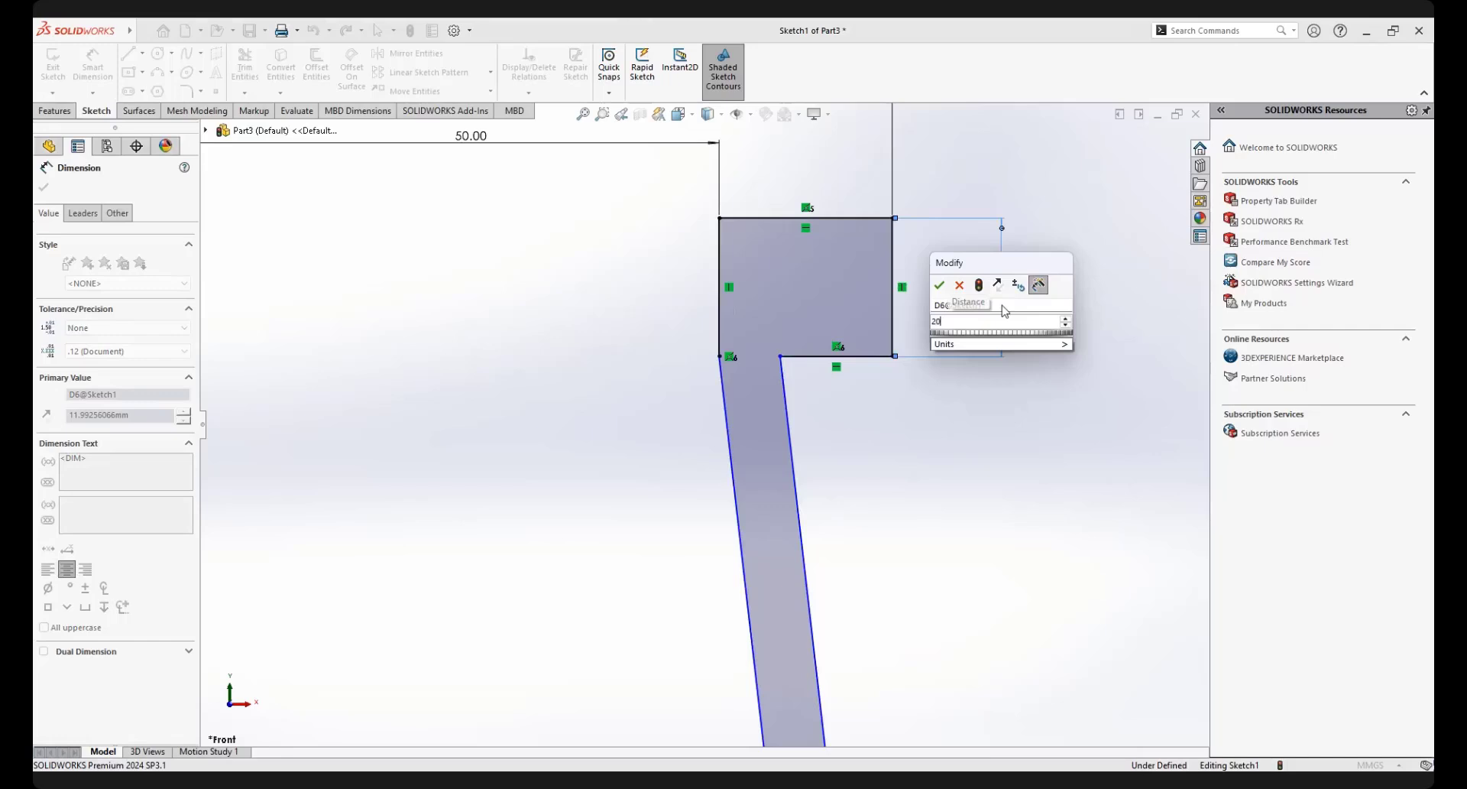
pyautogui.press('Return')
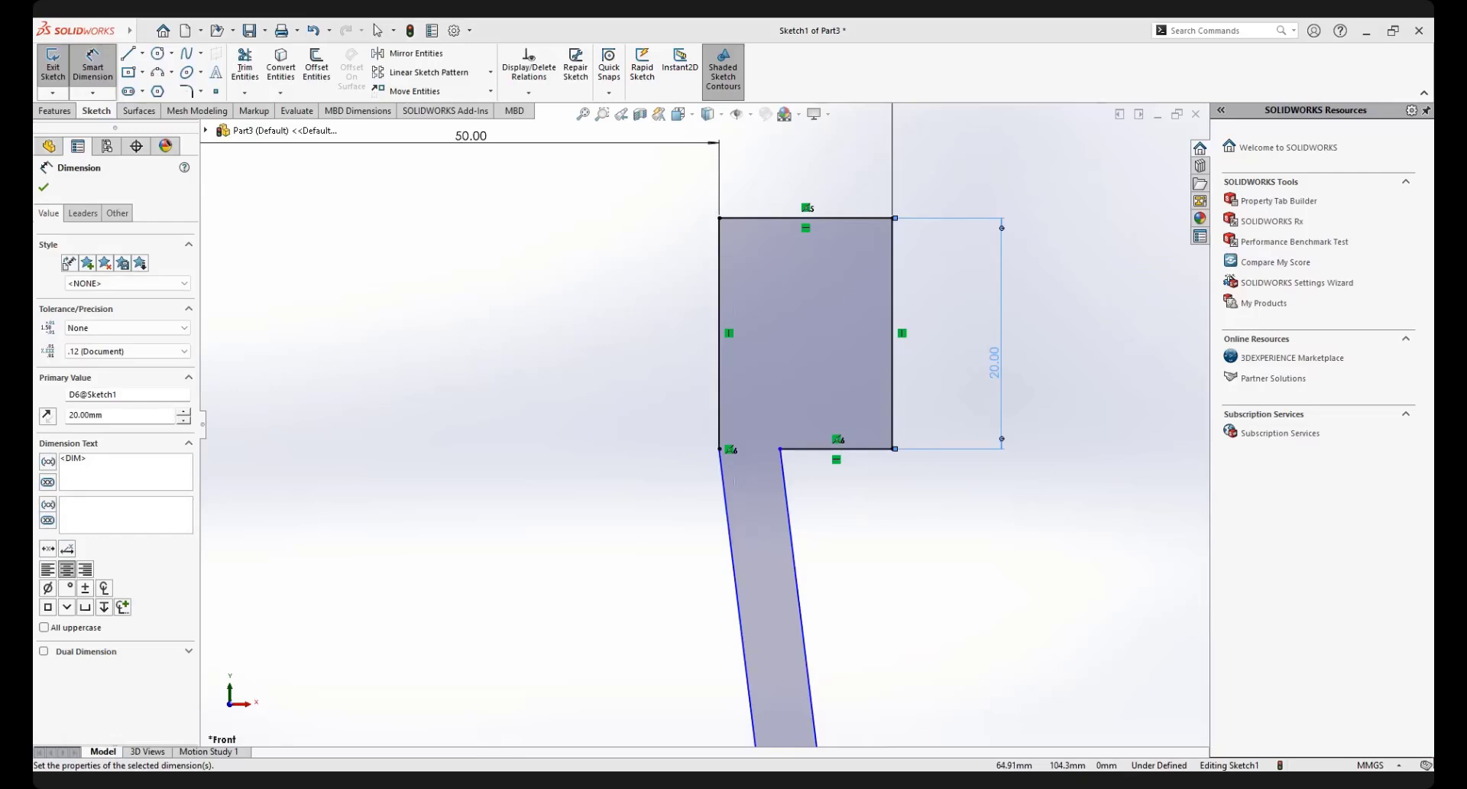
# Dimension the height of the lower flange's outer vertical edge as 15 mm
pyautogui.scroll(10, 727, 668)
pyautogui.scroll(-9, 728, 663)
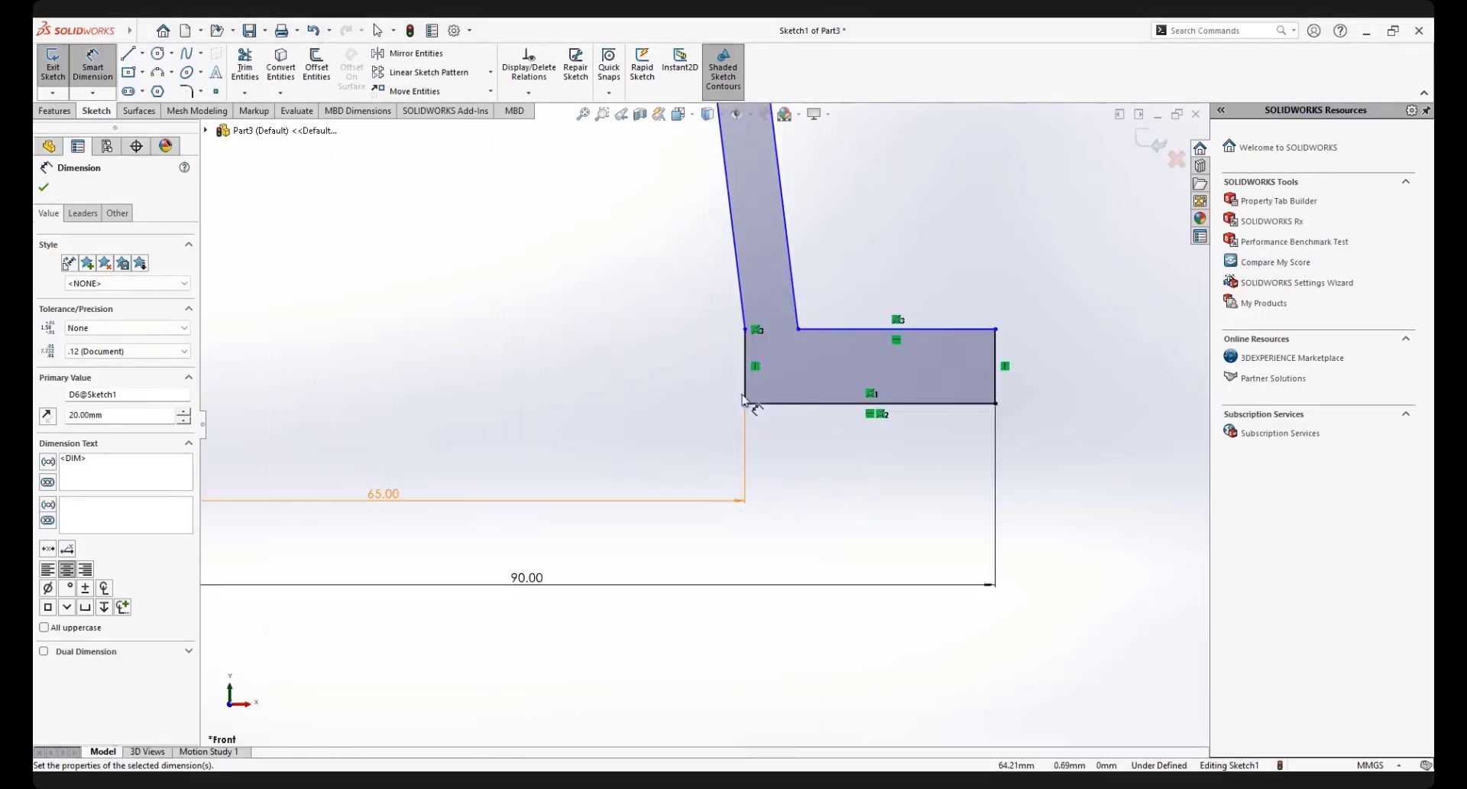
pyautogui.click(1002, 365)
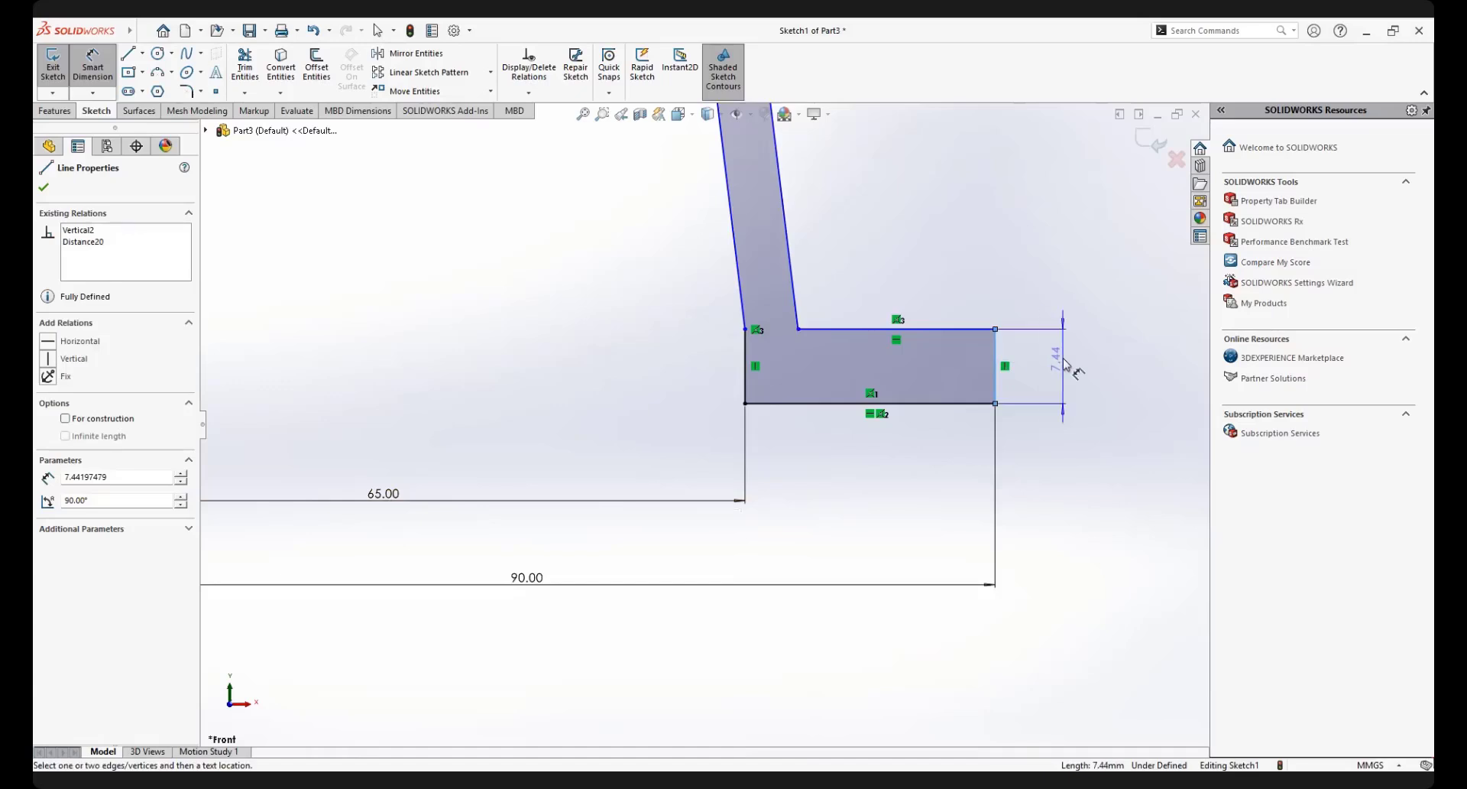
pyautogui.click(1065, 364)
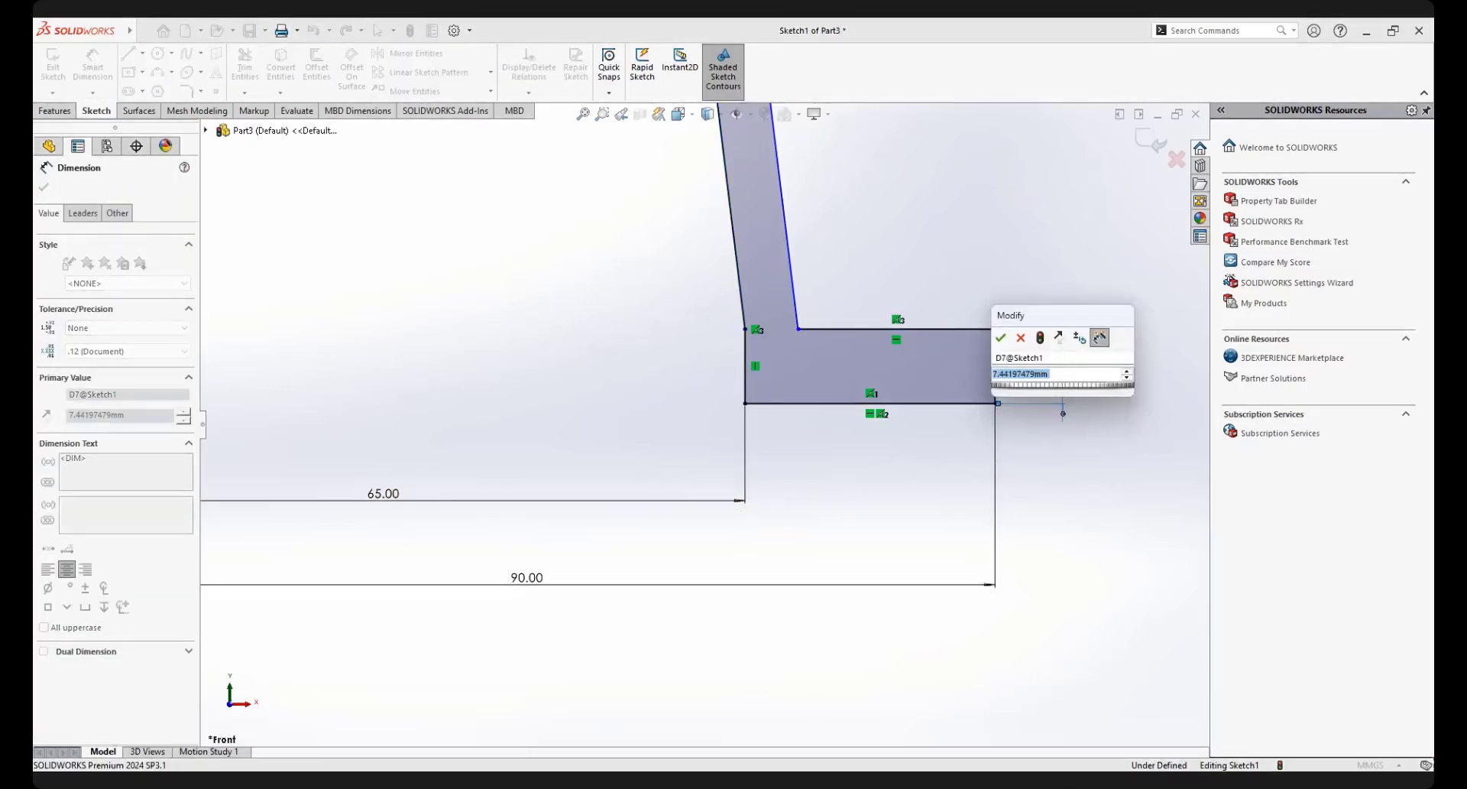
pyautogui.write('15')
pyautogui.press('Return')
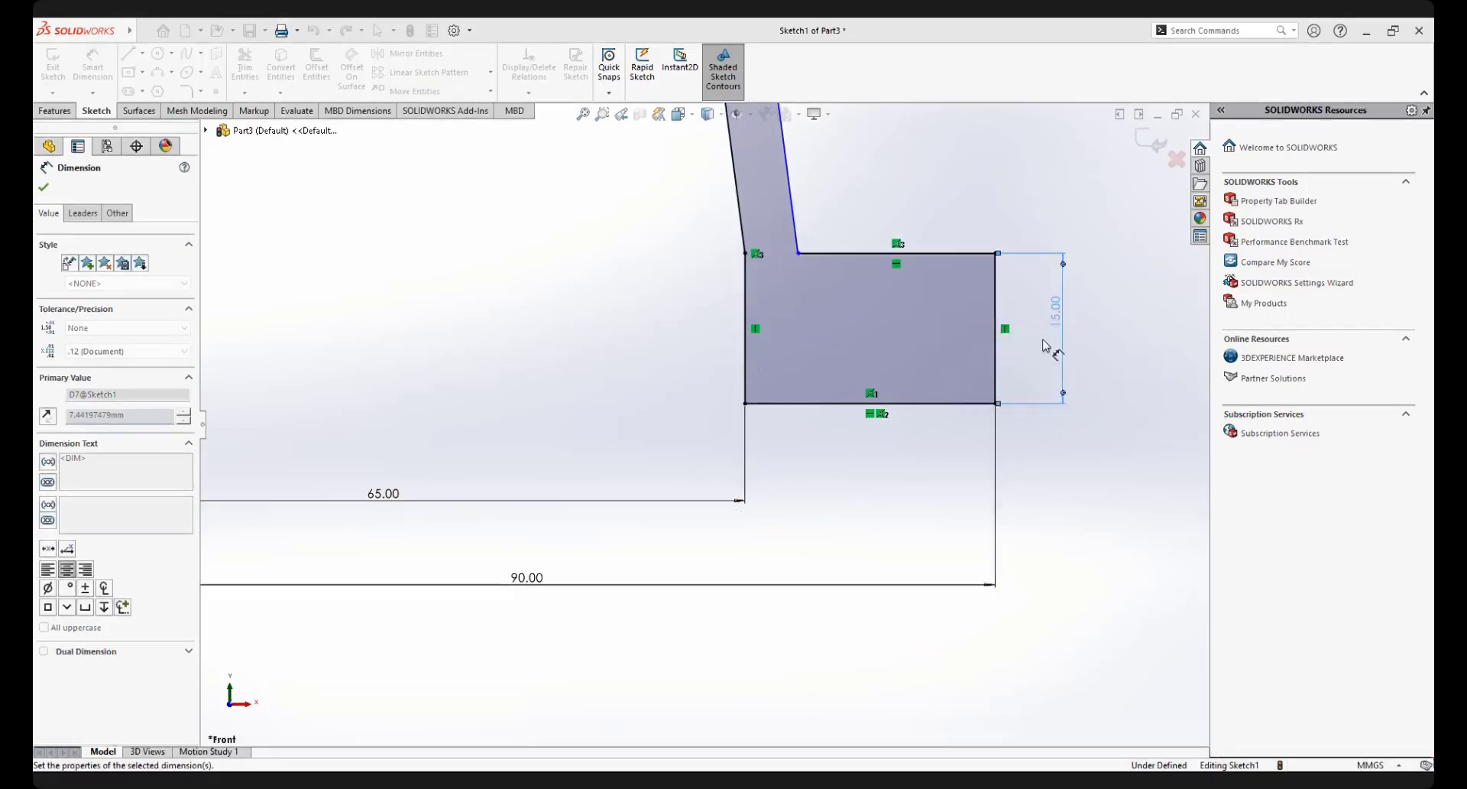
pyautogui.scroll(-3, 836, 239)
pyautogui.scroll(3, 760, 217)
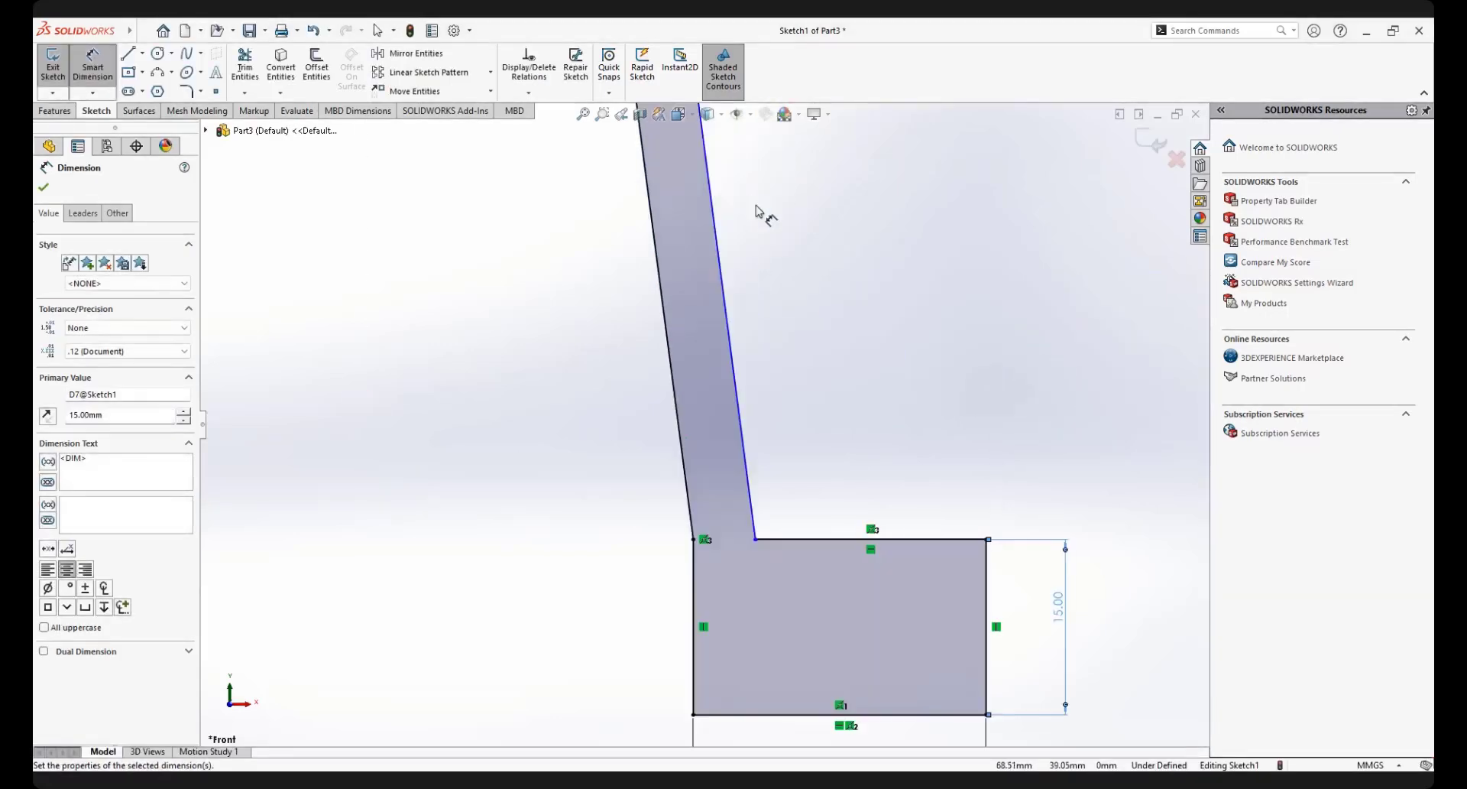
pyautogui.rightClick(825, 247)
pyautogui.click(837, 245)
# Shift the outer slanted line's upper endpoint along the upper flange's lower edge to test its remaining freedom
pyautogui.scroll(-3, 803, 355)
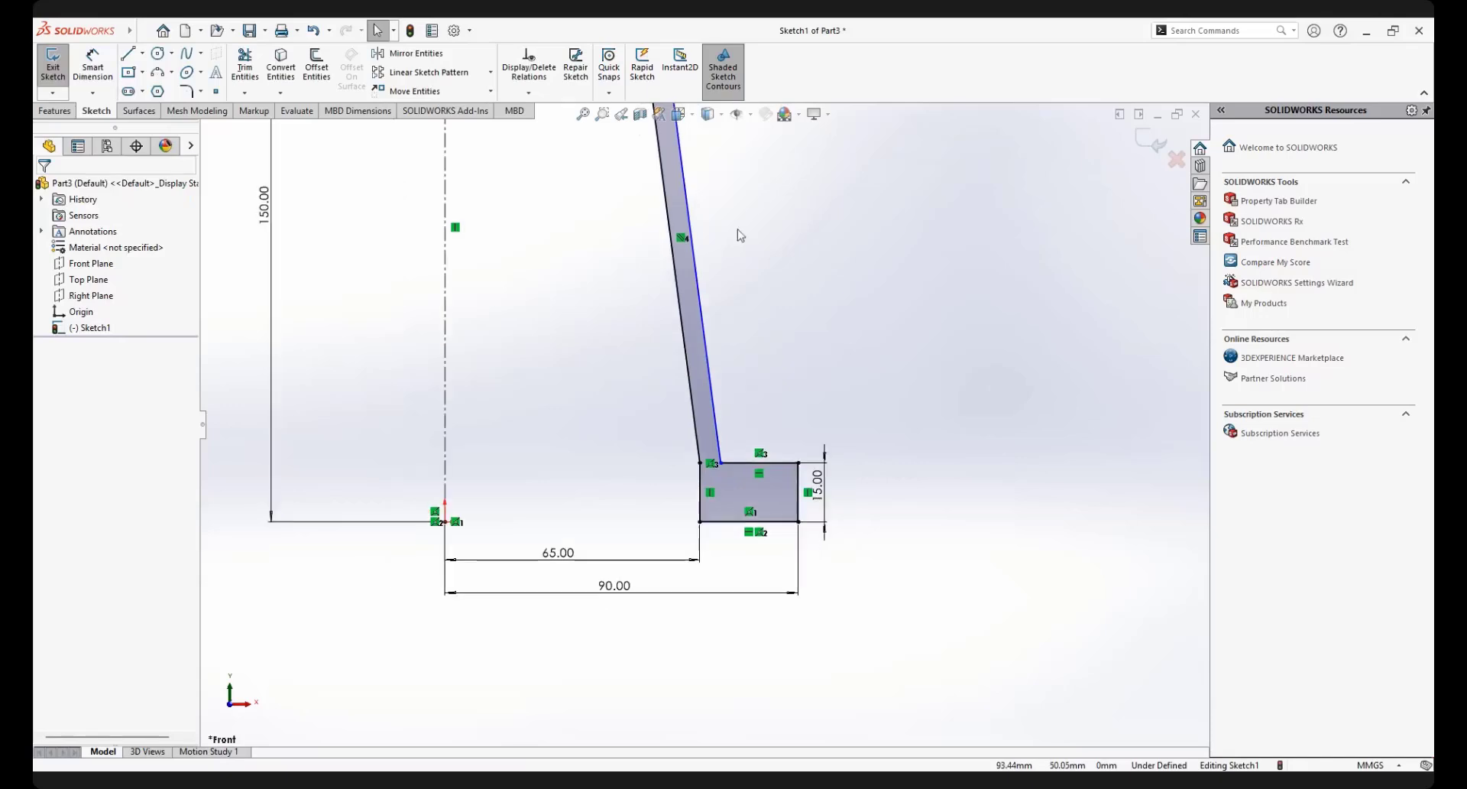
pyautogui.scroll(-4, 740, 236)
pyautogui.scroll(5, 665, 226)
pyautogui.scroll(8, 721, 247)
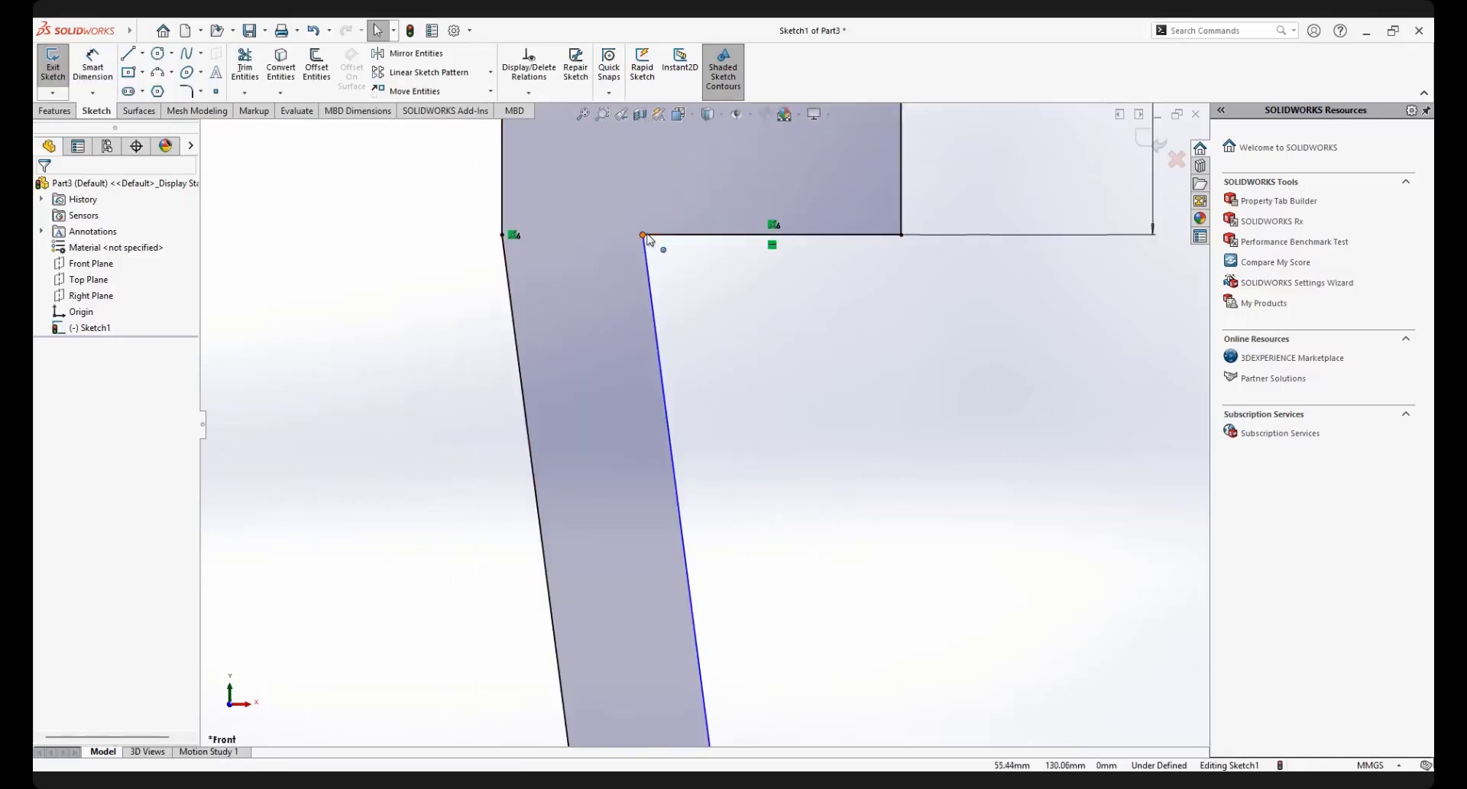
pyautogui.moveTo(647, 236)
pyautogui.mouseDown()
pyautogui.moveTo(680, 245)
pyautogui.moveTo(654, 253)
pyautogui.moveTo(676, 247)
pyautogui.mouseUp()
pyautogui.scroll(-3, 710, 449)
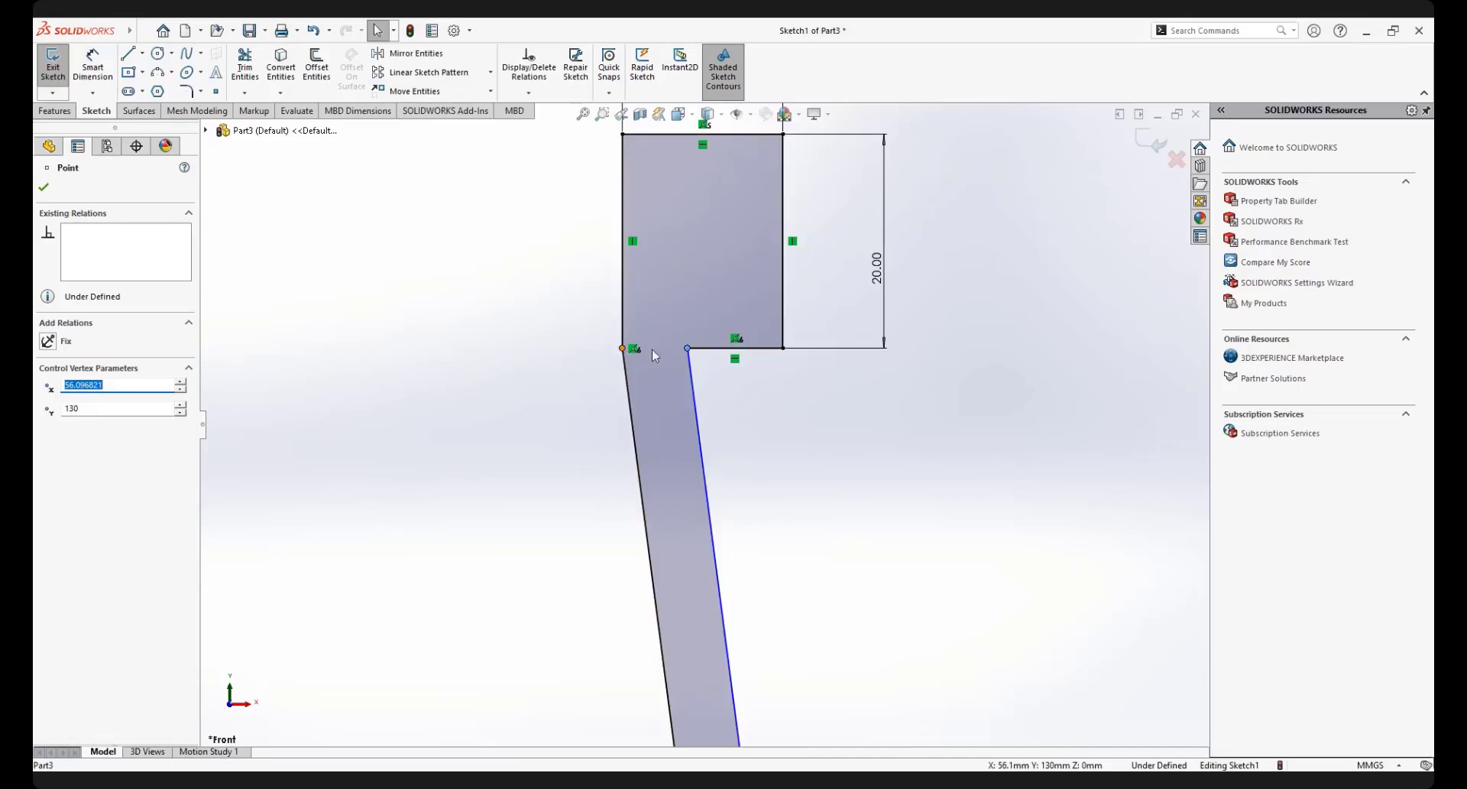
pyautogui.scroll(-3, 877, 592)
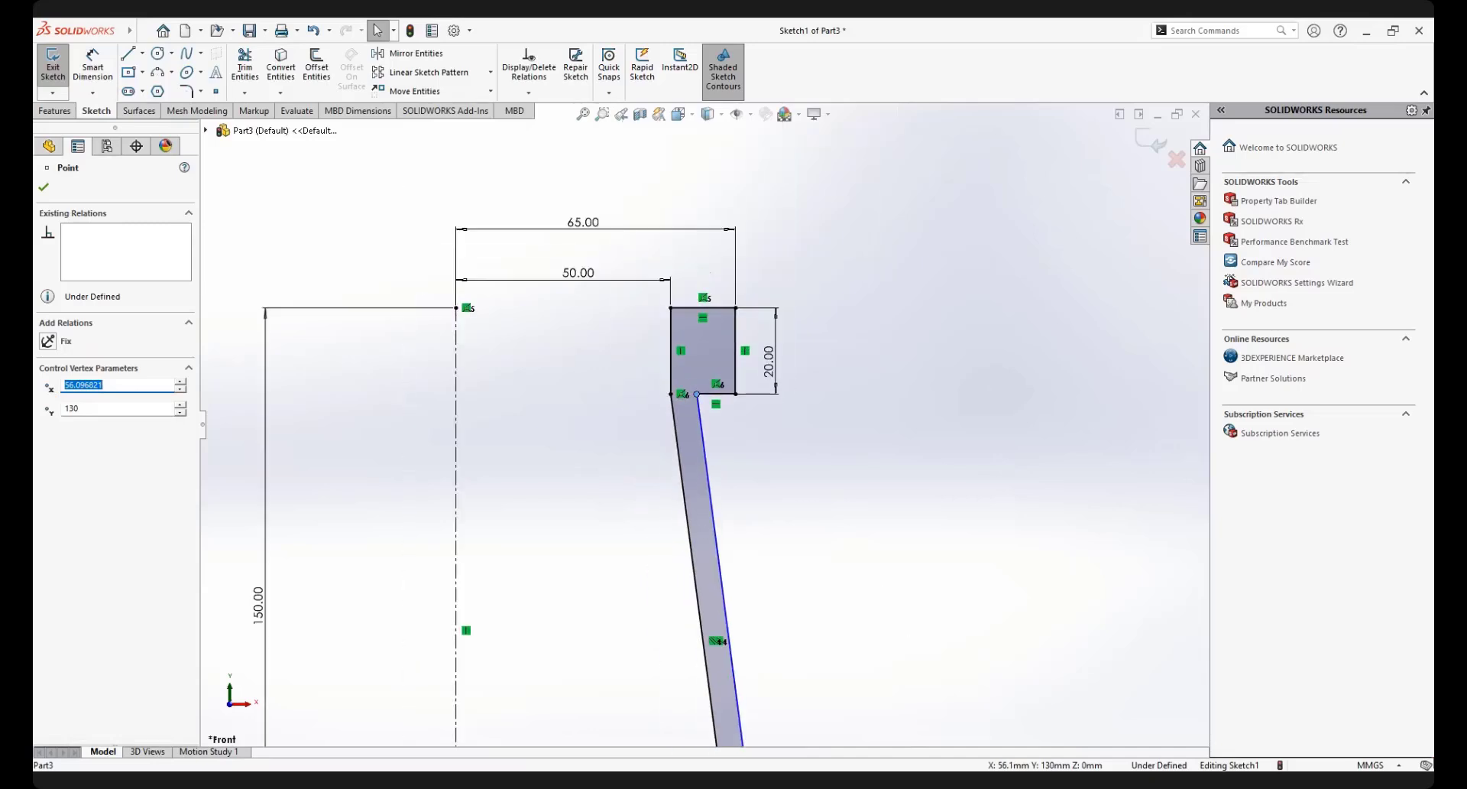
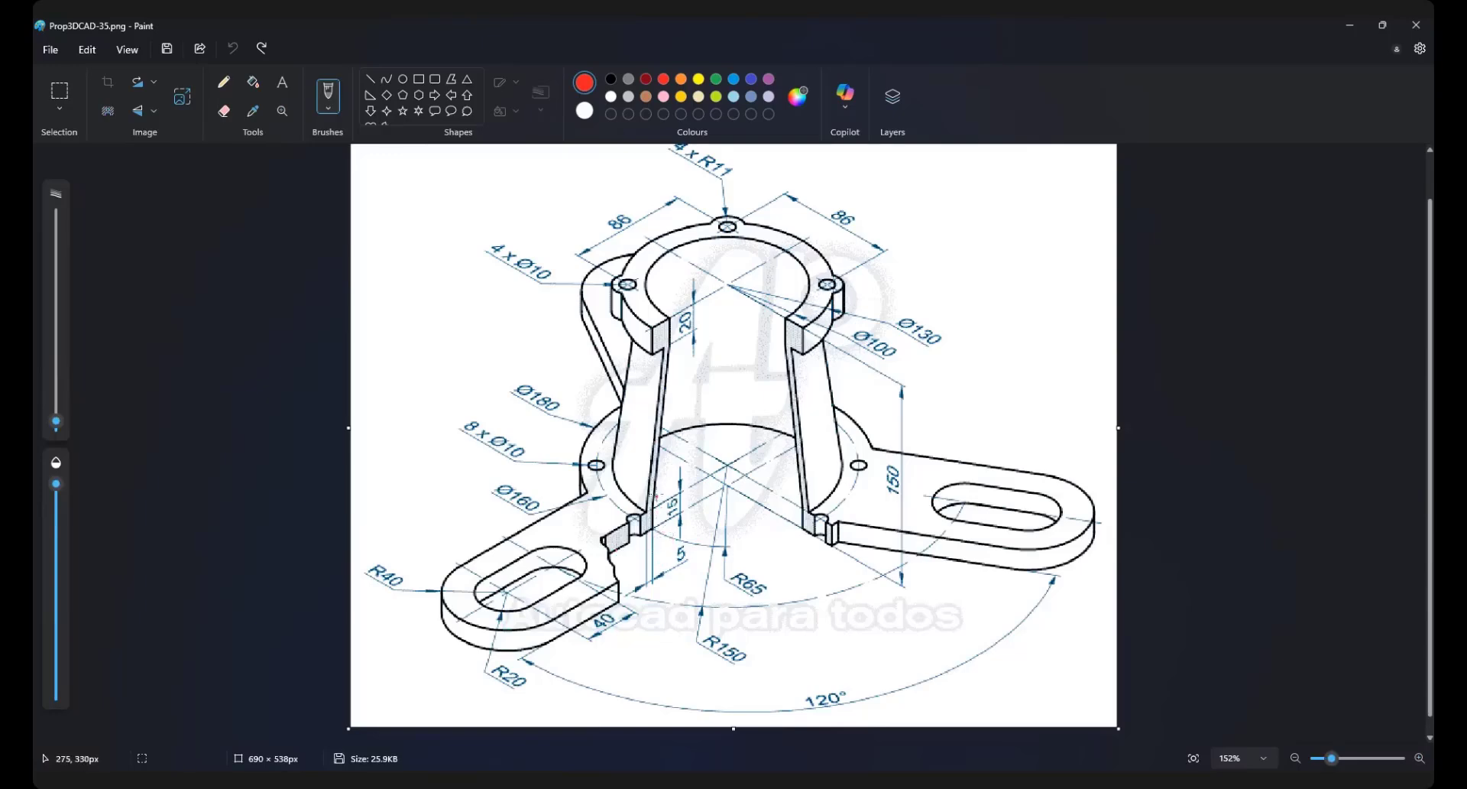
# Circle the 5 mm wall callout on the reference drawing, and in SOLIDWORKS dimension the slanted wall's horizontal width at its lower end as 5 mm
pyautogui.moveTo(655, 496)
pyautogui.mouseDown()
pyautogui.moveTo(604, 573)
pyautogui.moveTo(661, 619)
pyautogui.moveTo(697, 581)
pyautogui.moveTo(704, 527)
pyautogui.moveTo(655, 498)
pyautogui.mouseUp()
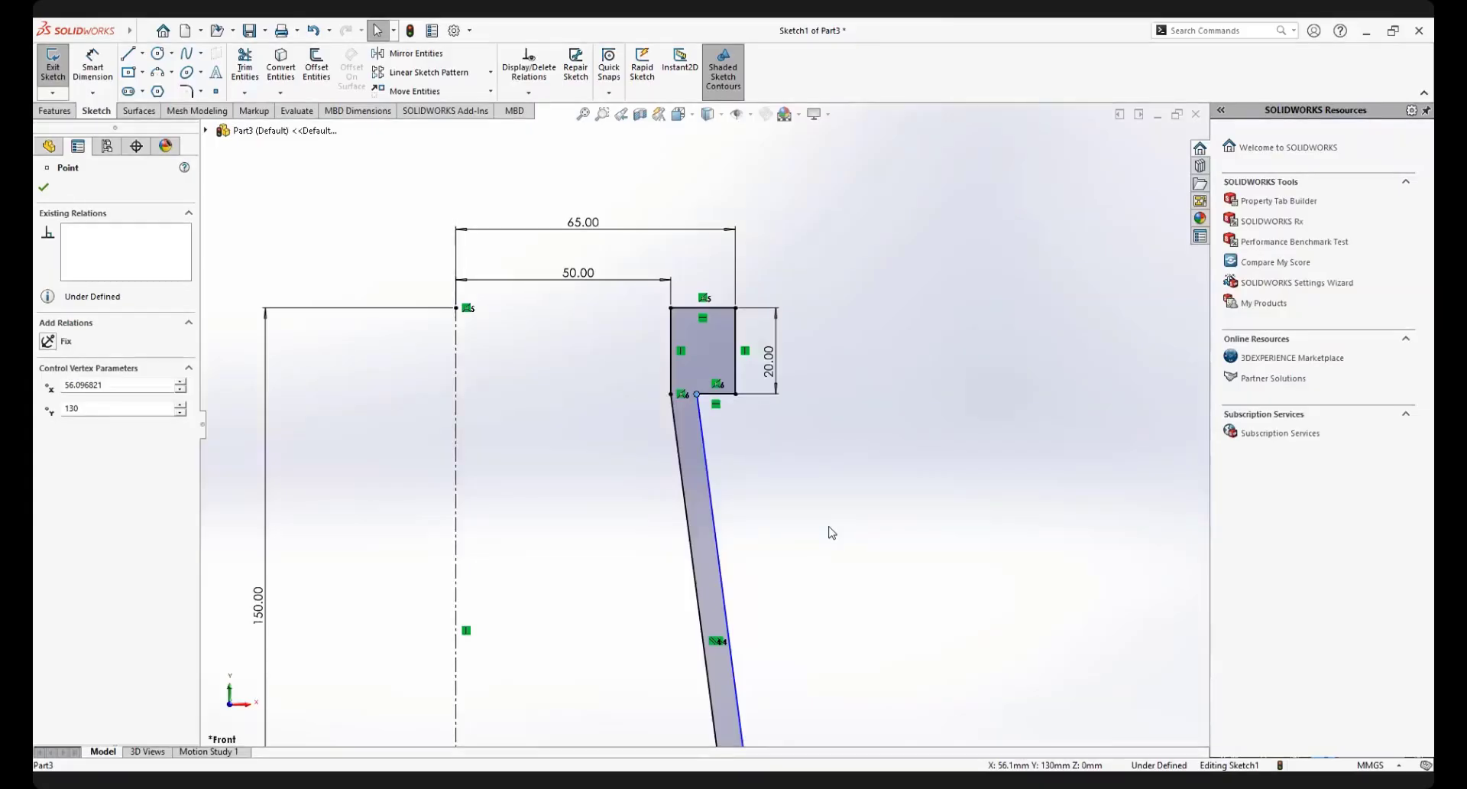
pyautogui.scroll(-2, 779, 631)
pyautogui.scroll(8, 662, 621)
pyautogui.scroll(-7, 662, 611)
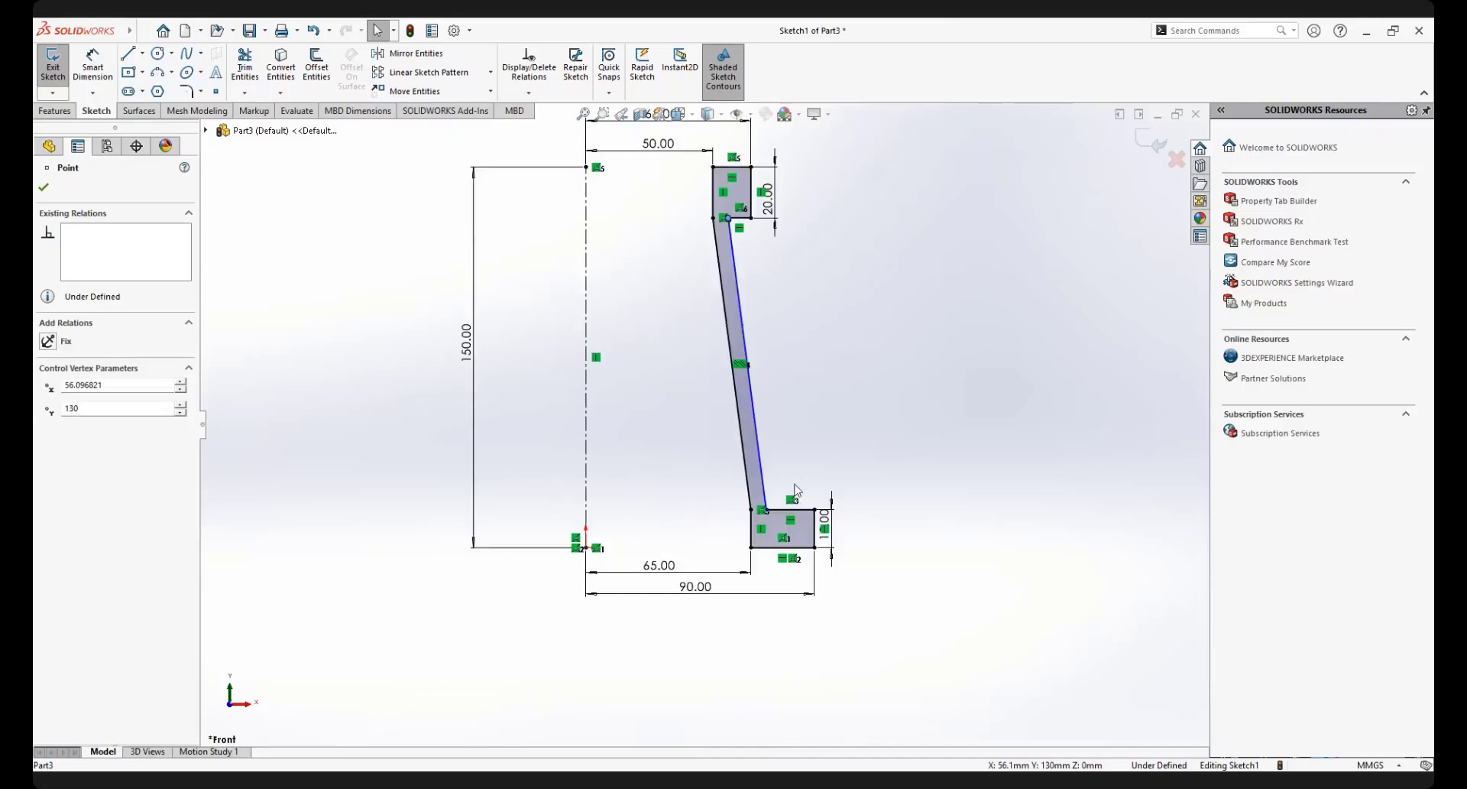
pyautogui.scroll(-3, 655, 489)
pyautogui.click(92, 61)
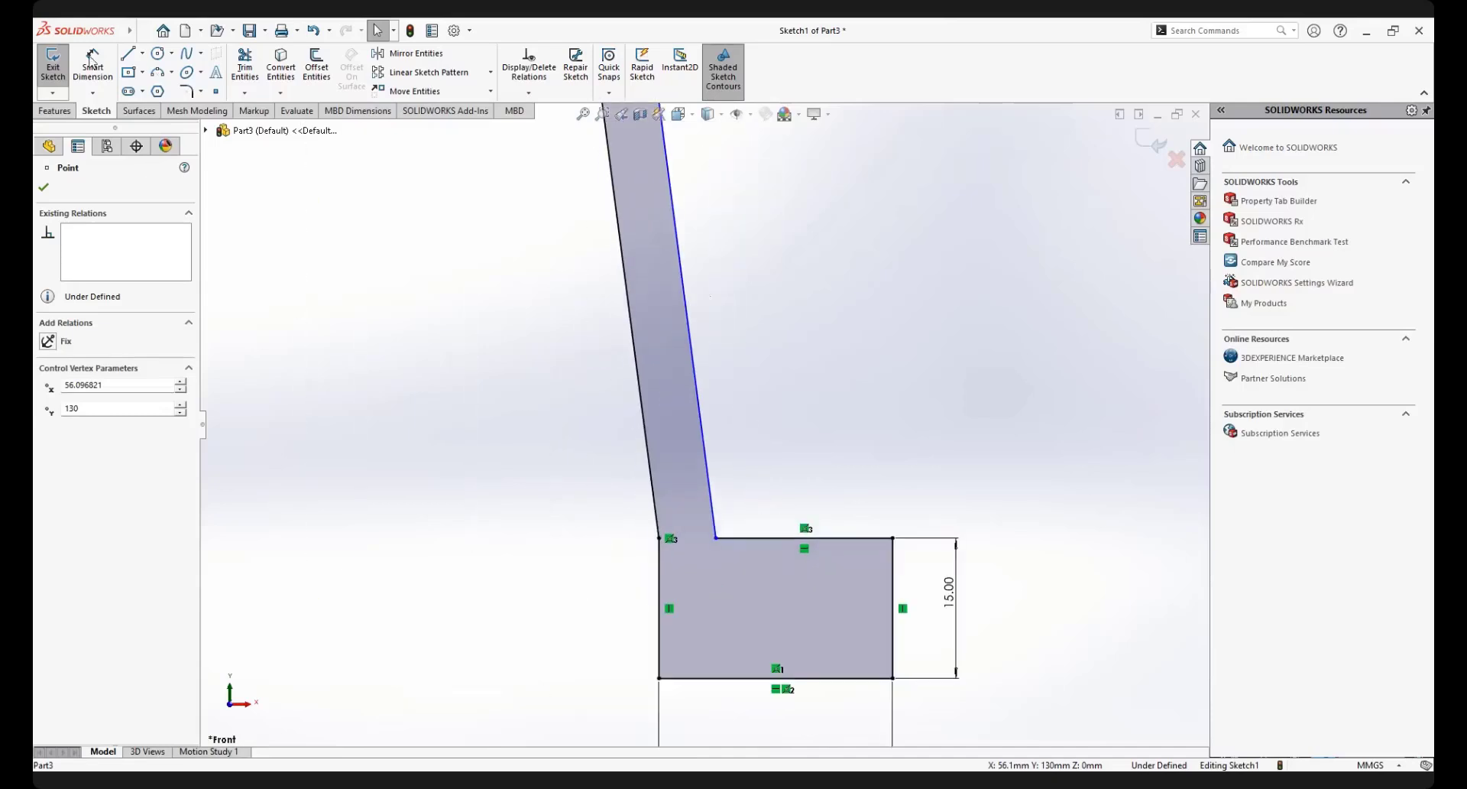
pyautogui.click(717, 538)
pyautogui.click(659, 539)
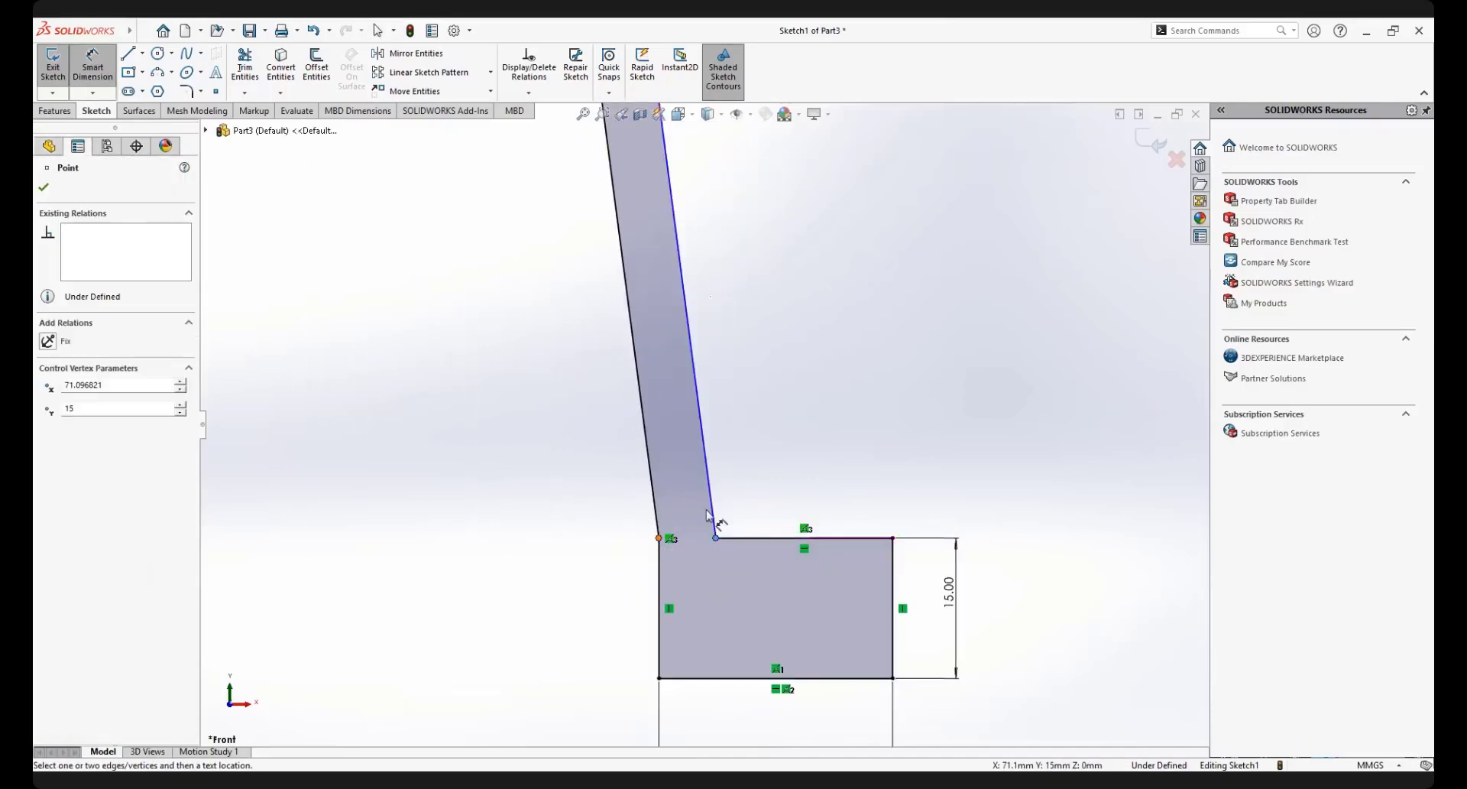
pyautogui.click(768, 418)
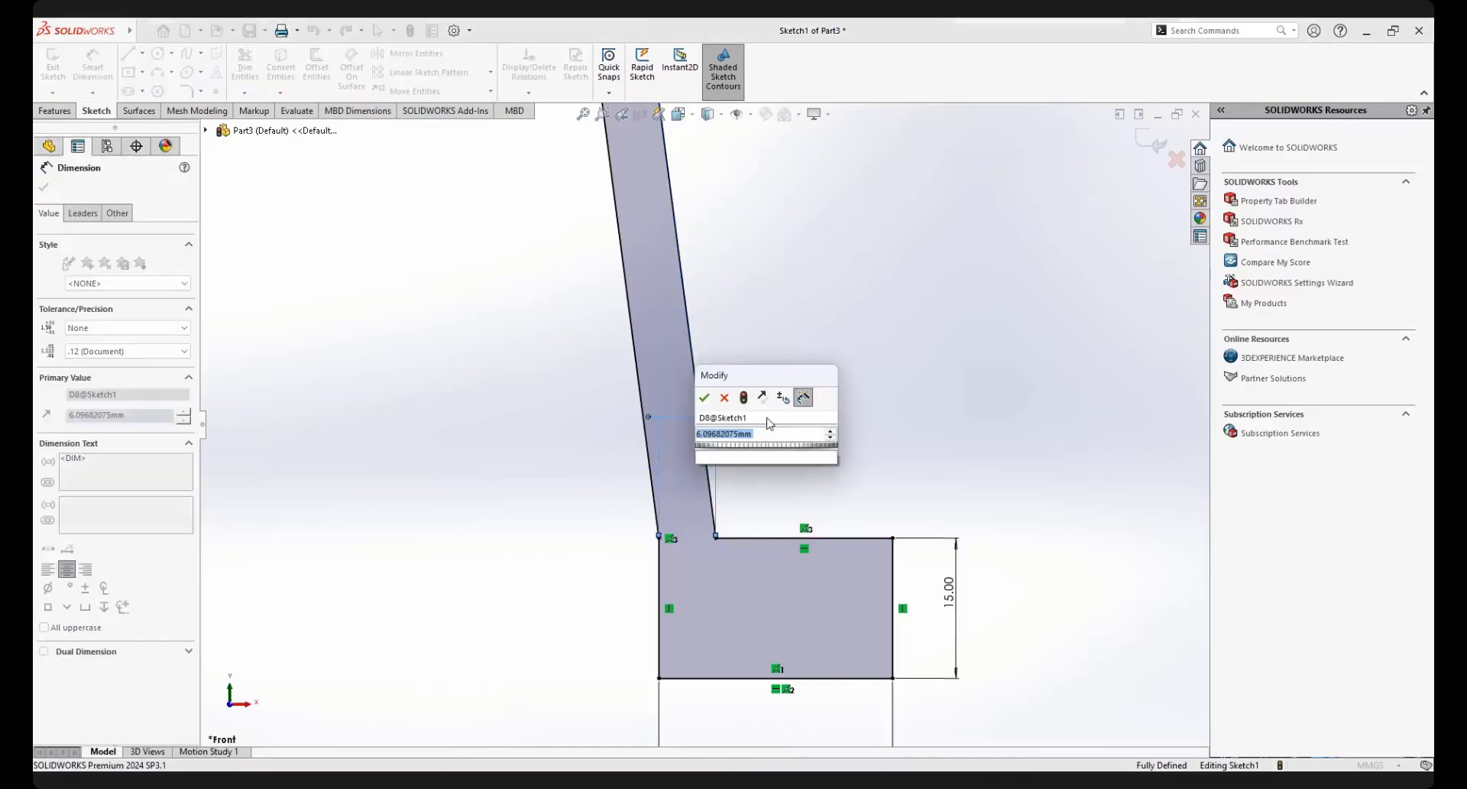
pyautogui.write('5')
pyautogui.press('Return')
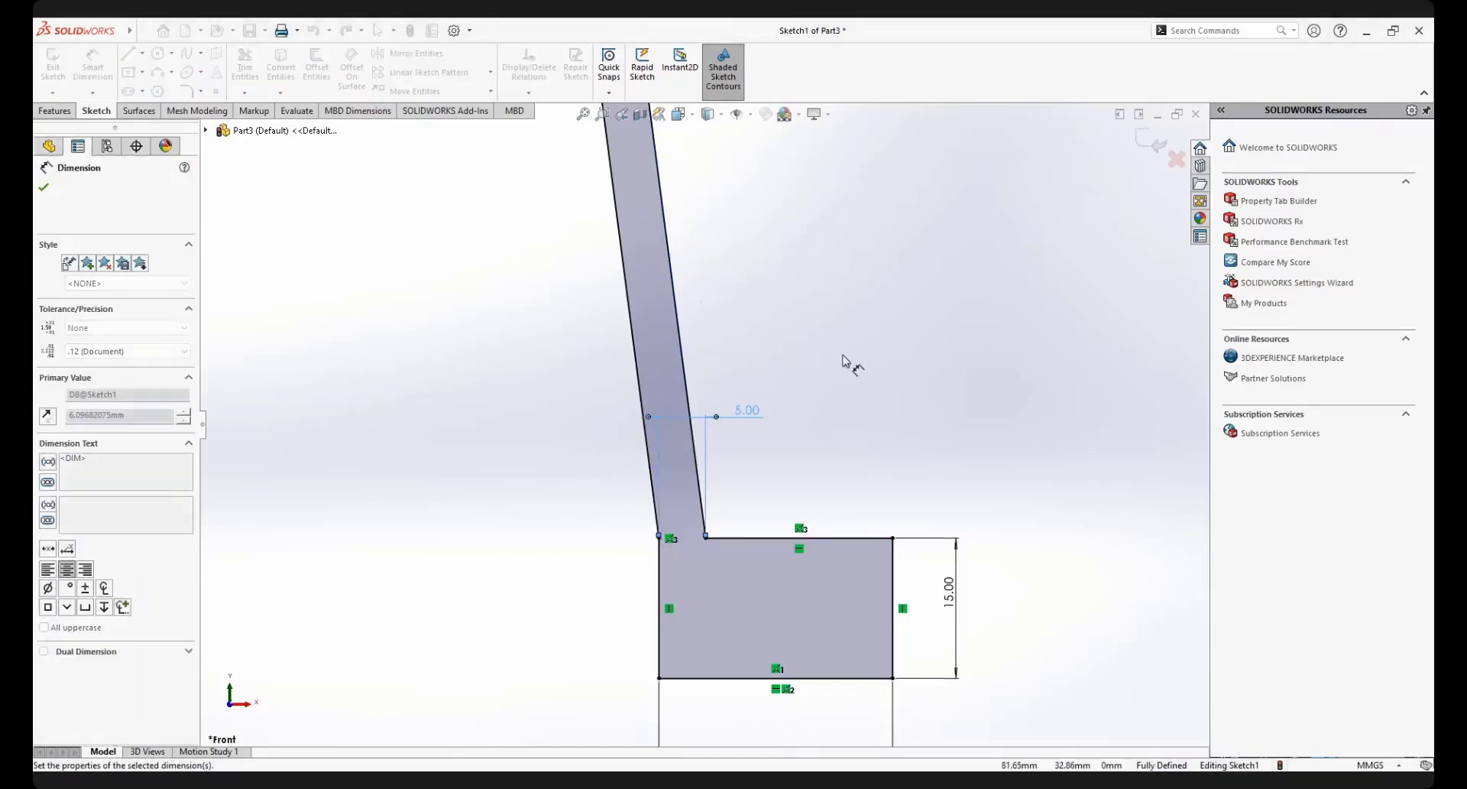
pyautogui.rightClick(846, 358)
pyautogui.click(889, 404)
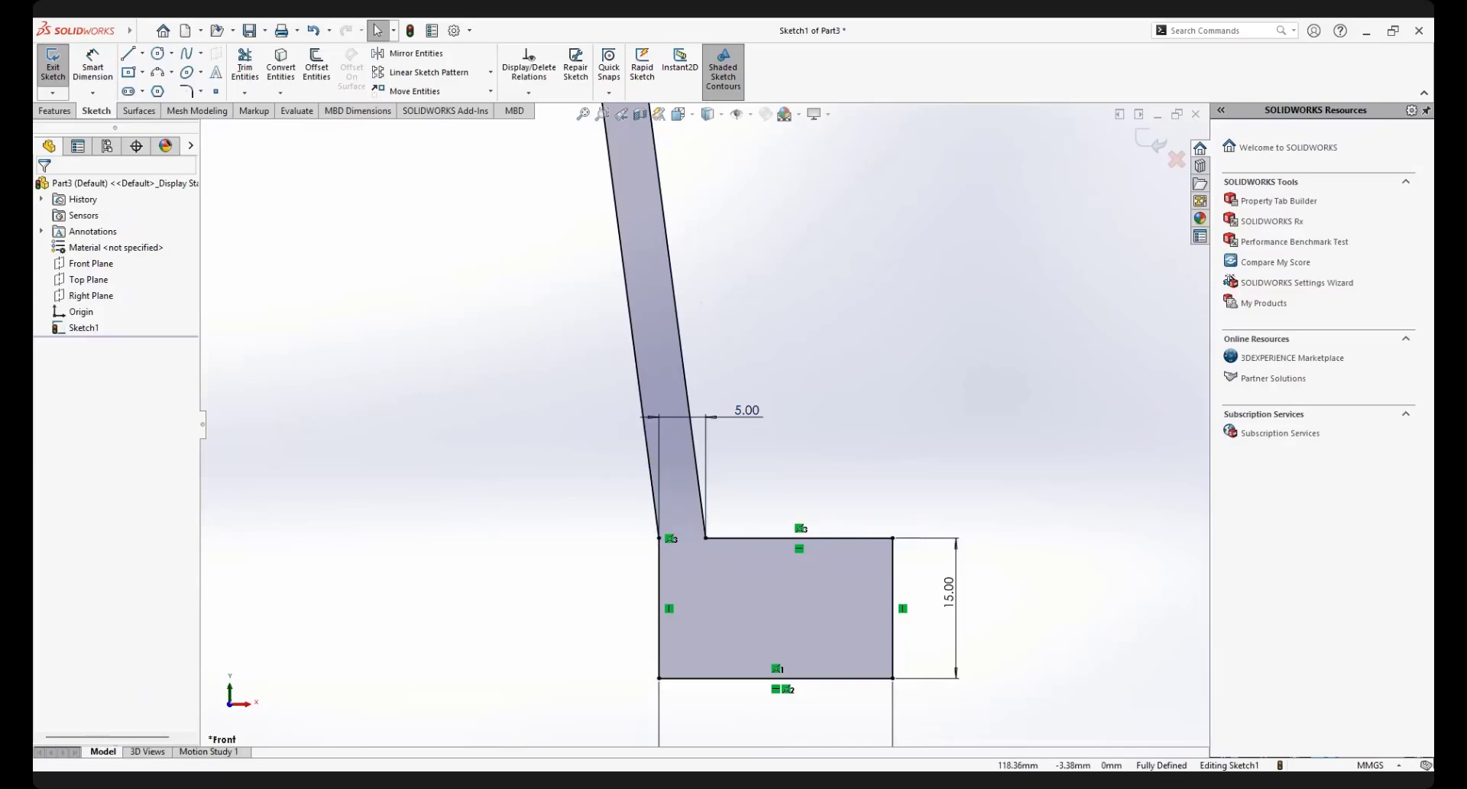
pyautogui.press('f')
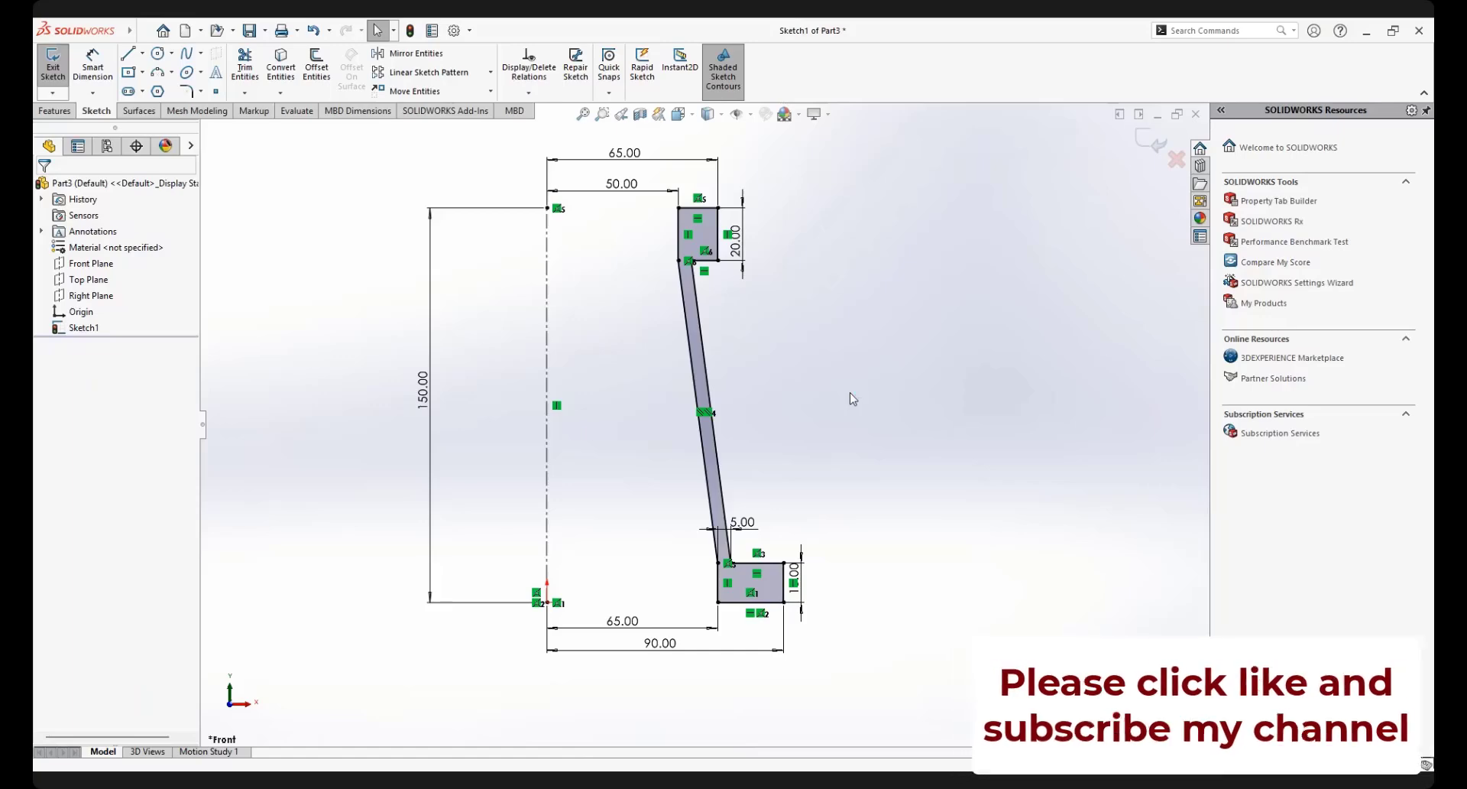
pyautogui.scroll(2, 702, 417)
pyautogui.scroll(-1, 704, 416)
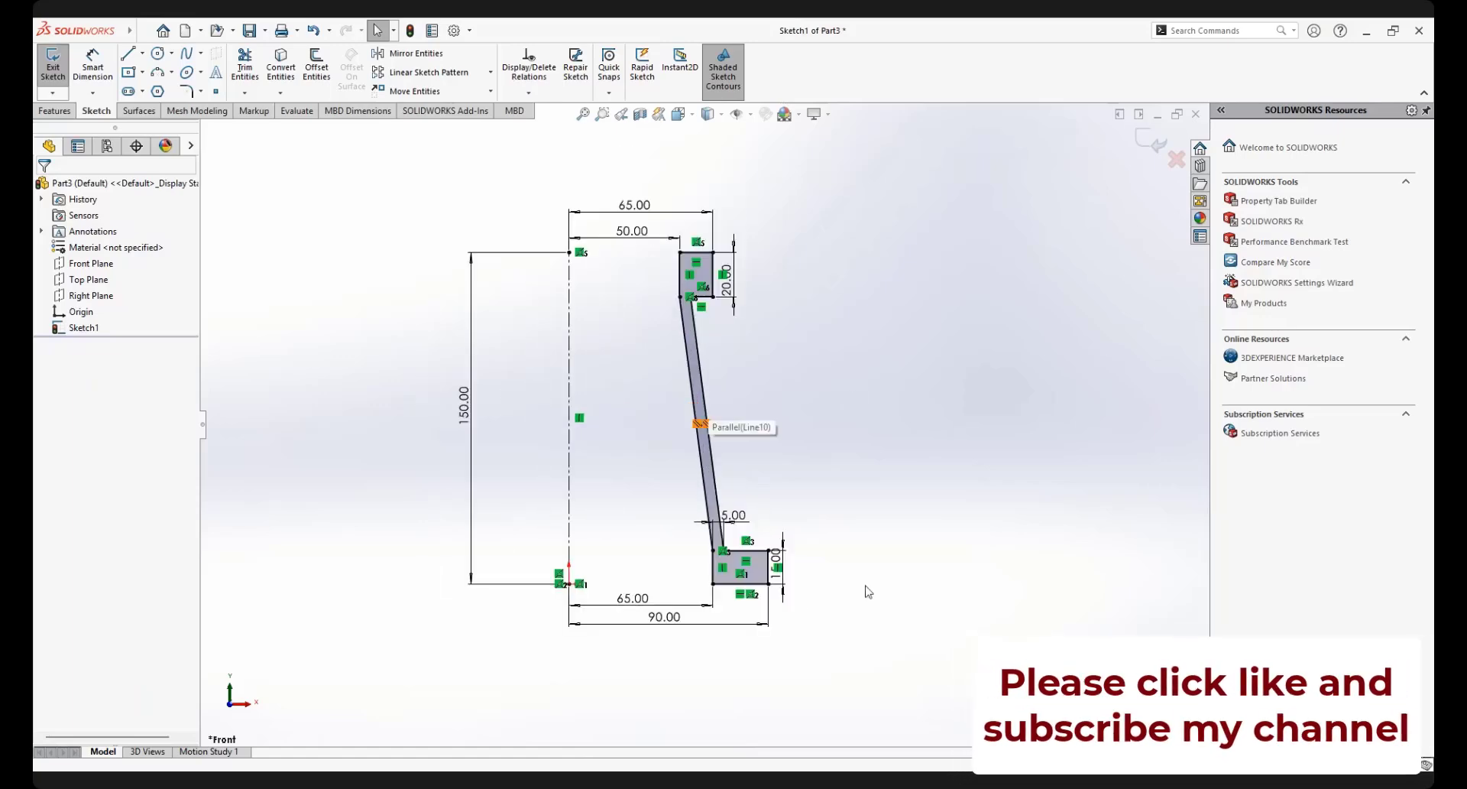
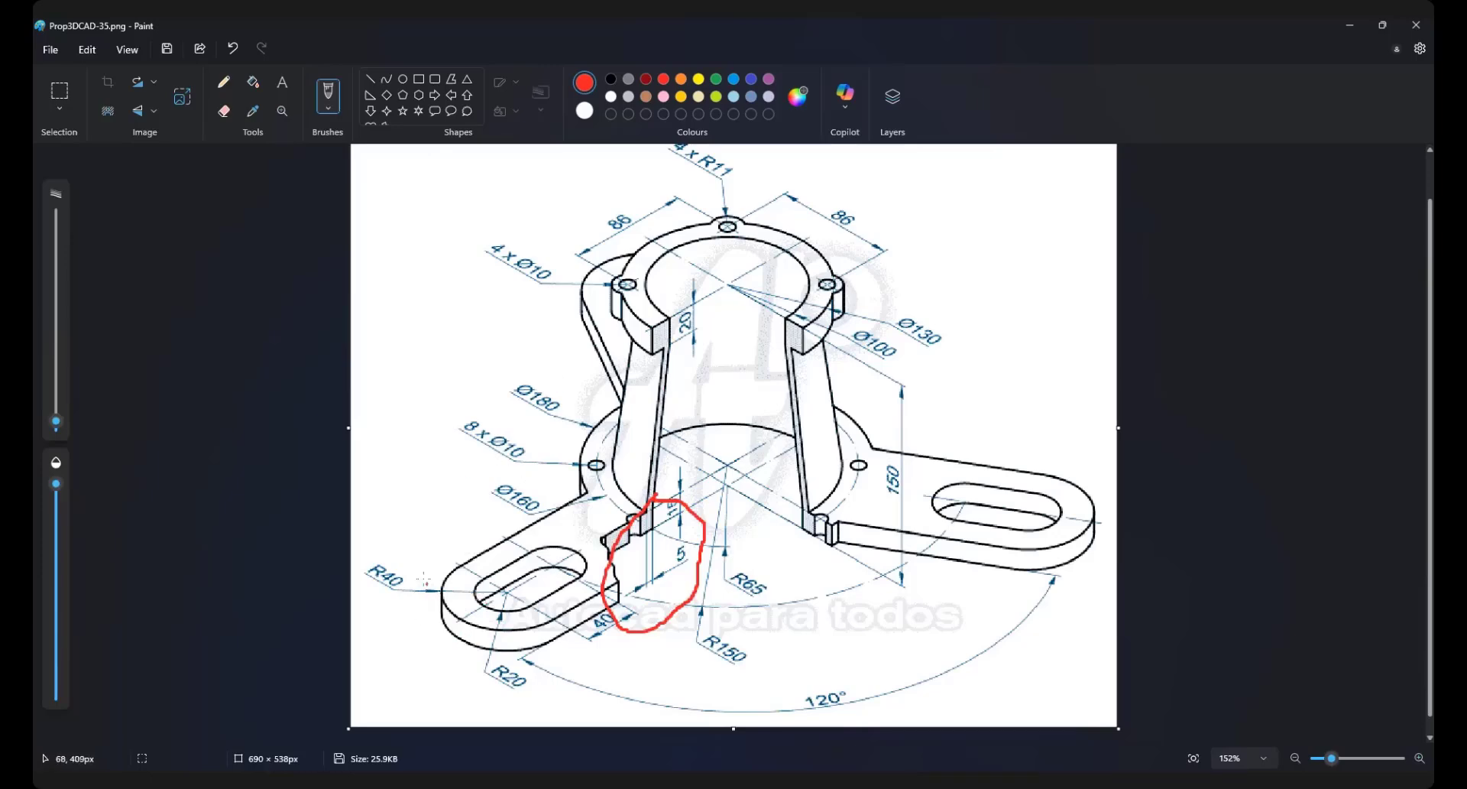
# In Paint, sketch in red the end face, extrusion direction and long edges of the slotted foot marked R40 over the reference drawing
pyautogui.moveTo(422, 571)
pyautogui.mouseDown()
pyautogui.moveTo(422, 598)
pyautogui.moveTo(438, 591)
pyautogui.moveTo(521, 635)
pyautogui.moveTo(519, 687)
pyautogui.mouseUp()
pyautogui.moveTo(422, 604); pyautogui.dragTo(519, 687)
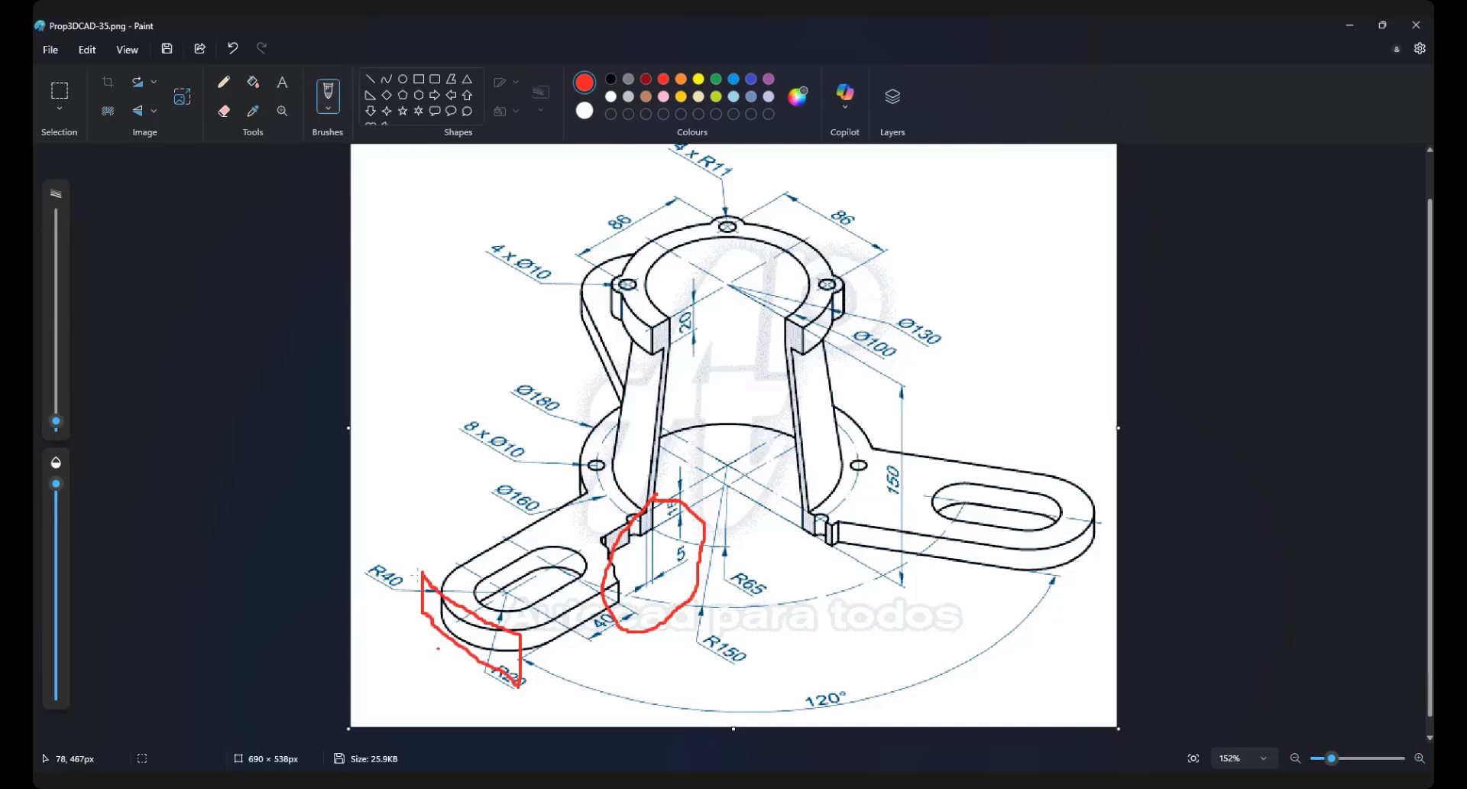
pyautogui.moveTo(503, 598)
pyautogui.mouseDown()
pyautogui.moveTo(580, 551)
pyautogui.moveTo(574, 567)
pyautogui.mouseUp()
pyautogui.moveTo(419, 574); pyautogui.dragTo(592, 481)
pyautogui.moveTo(524, 636); pyautogui.dragTo(692, 525)
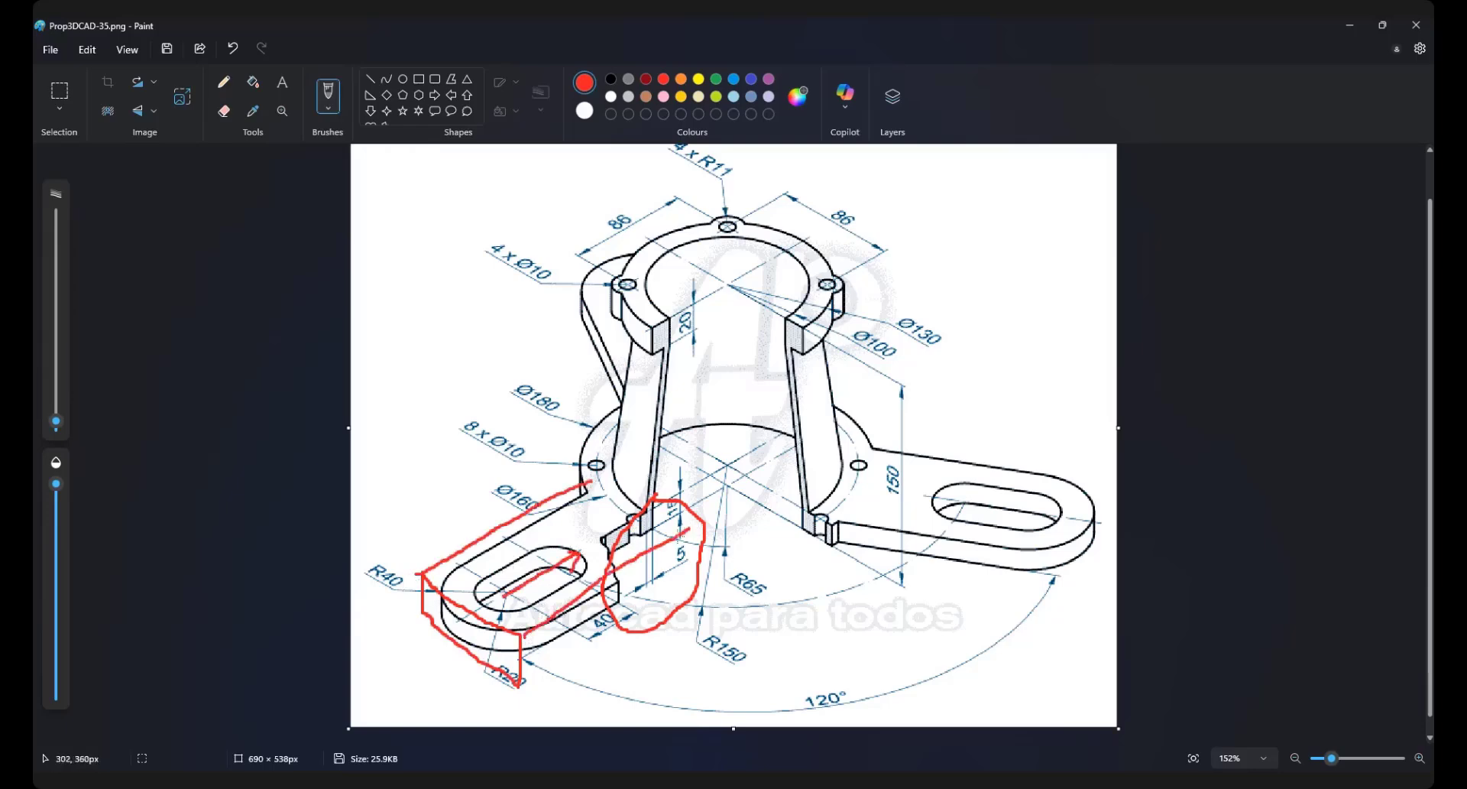
pyautogui.moveTo(518, 687); pyautogui.dragTo(724, 546)
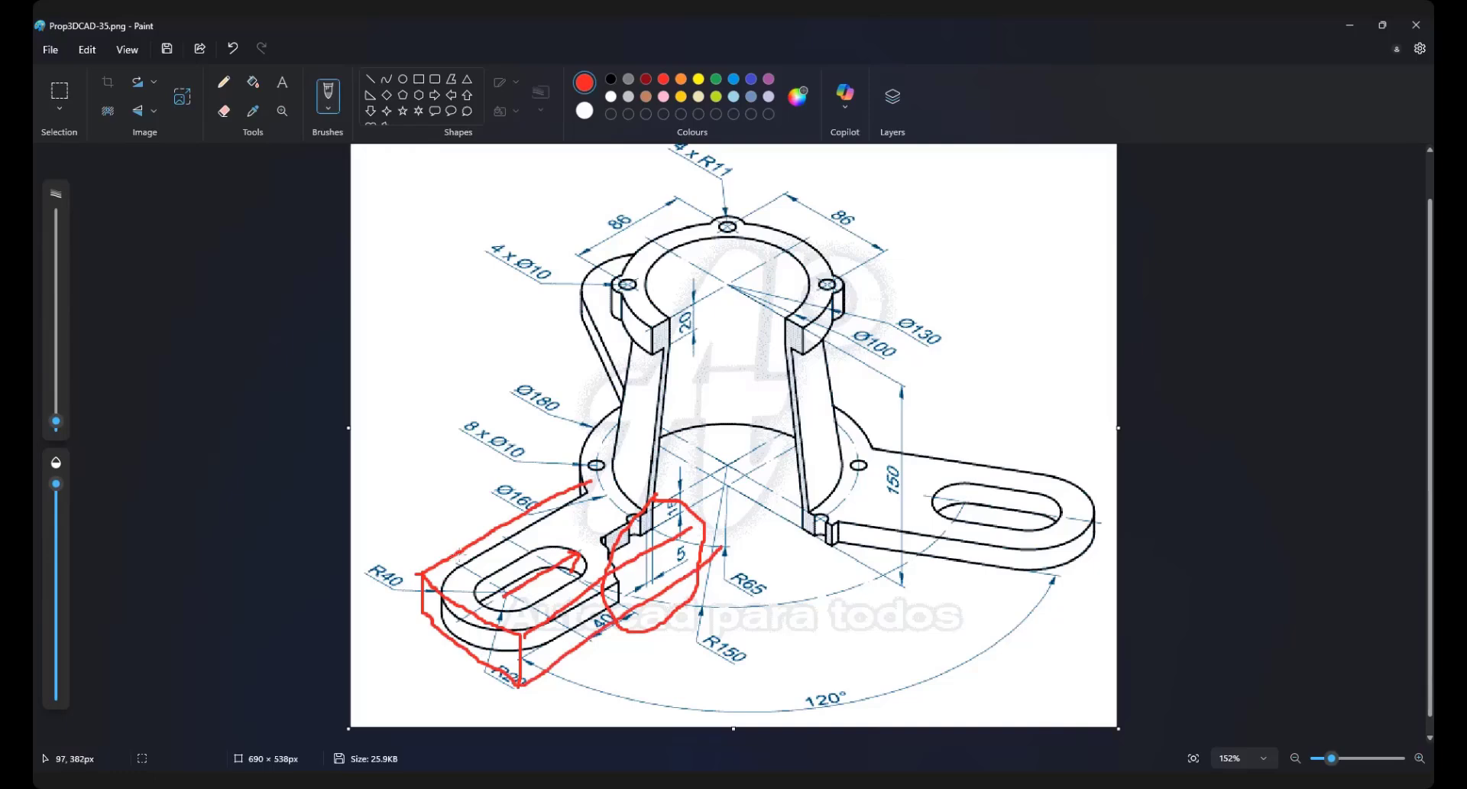
pyautogui.moveTo(452, 547)
pyautogui.mouseDown()
pyautogui.moveTo(451, 592)
pyautogui.moveTo(527, 634)
pyautogui.mouseUp()
# Undo the last pen strokes drawn around the slotted foot
pyautogui.hotkey('ctrl', 'z')
pyautogui.hotkey('ctrl', 'z')
pyautogui.hotkey('ctrl', 'z')
pyautogui.hotkey('ctrl', 'z')
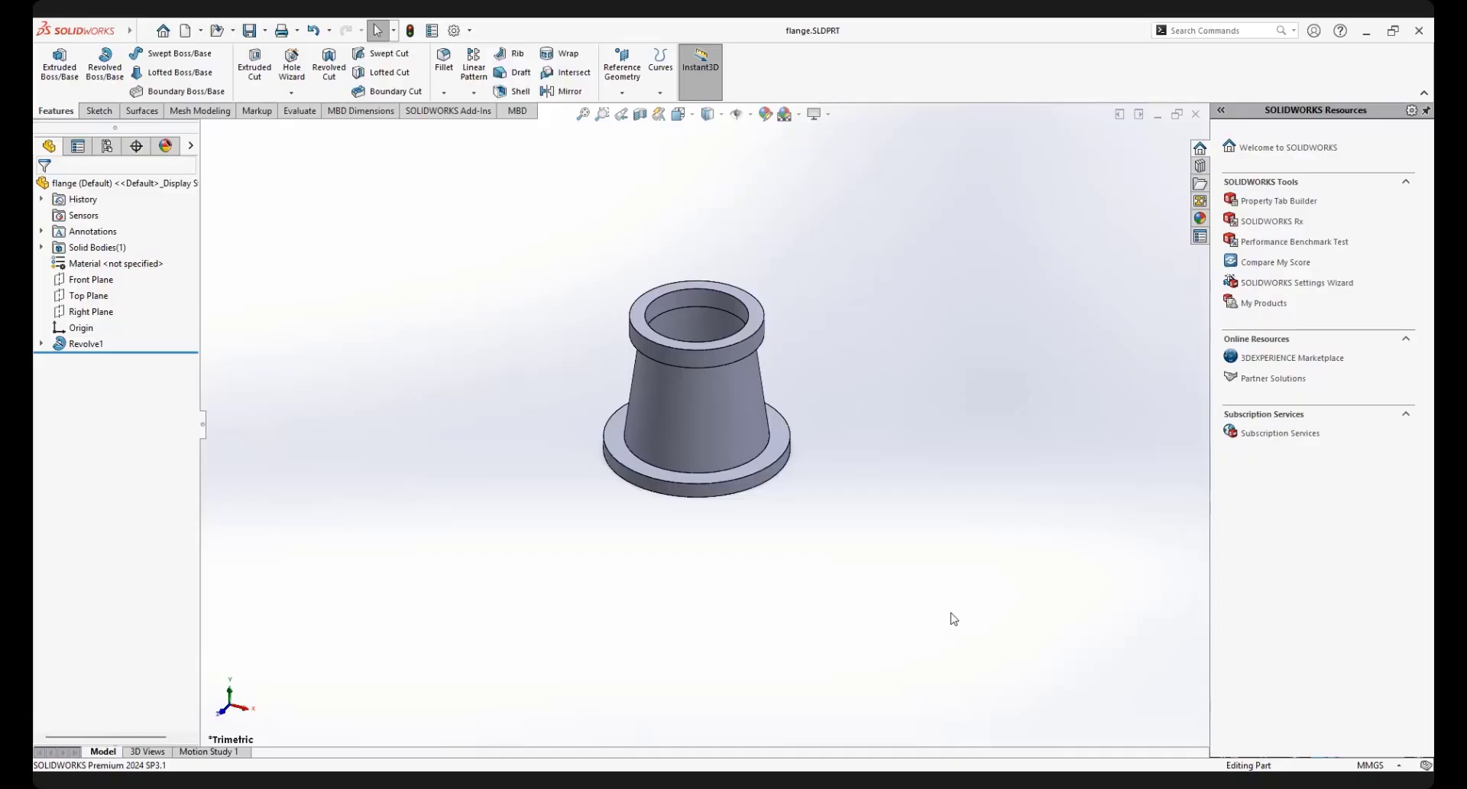
# In the SOLIDWORKS flange part, examine the revolved body and how the Front Plane passes through it
pyautogui.scroll(-2, 652, 382)
pyautogui.scroll(2, 828, 356)
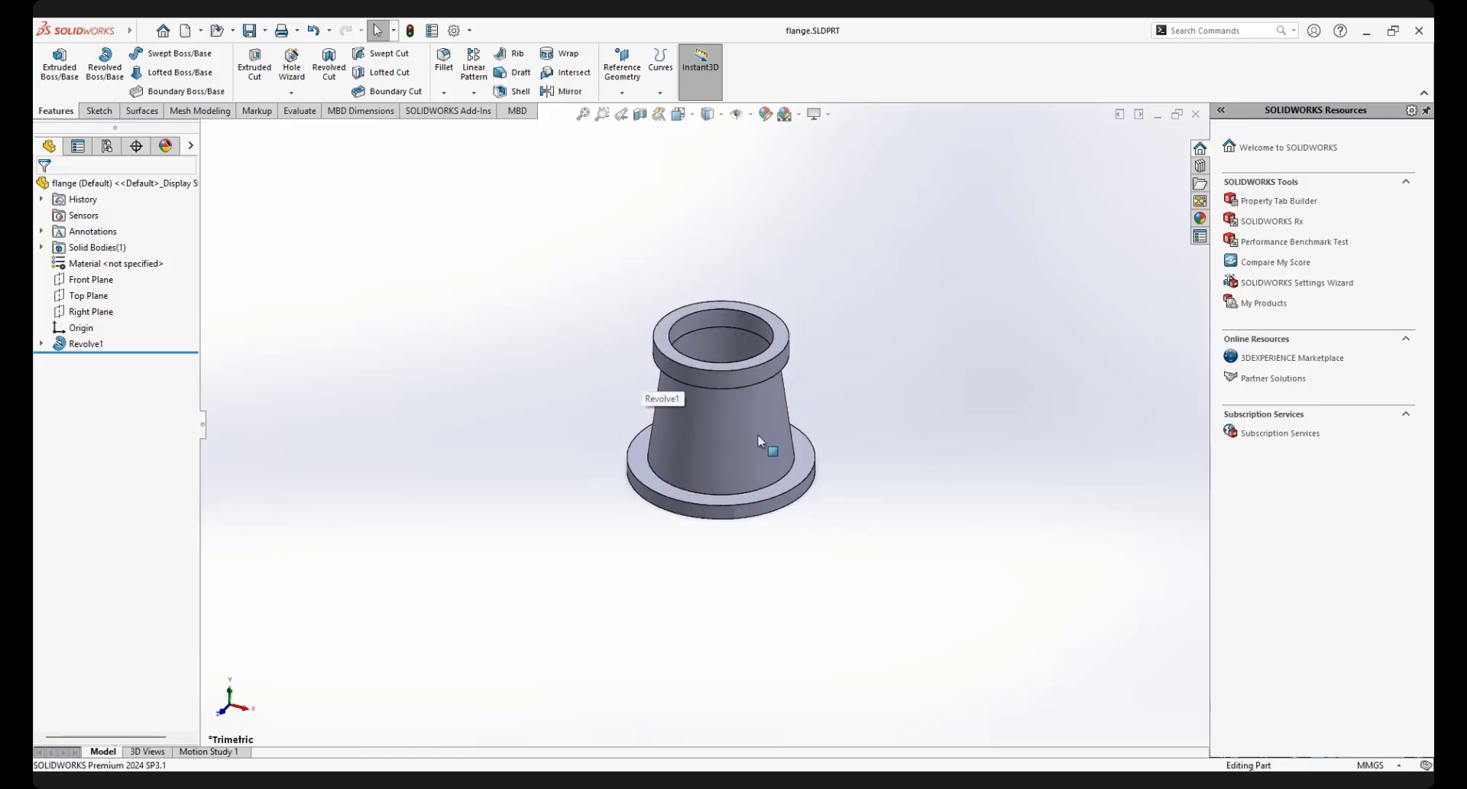
pyautogui.scroll(-3, 649, 599)
pyautogui.scroll(3, 632, 595)
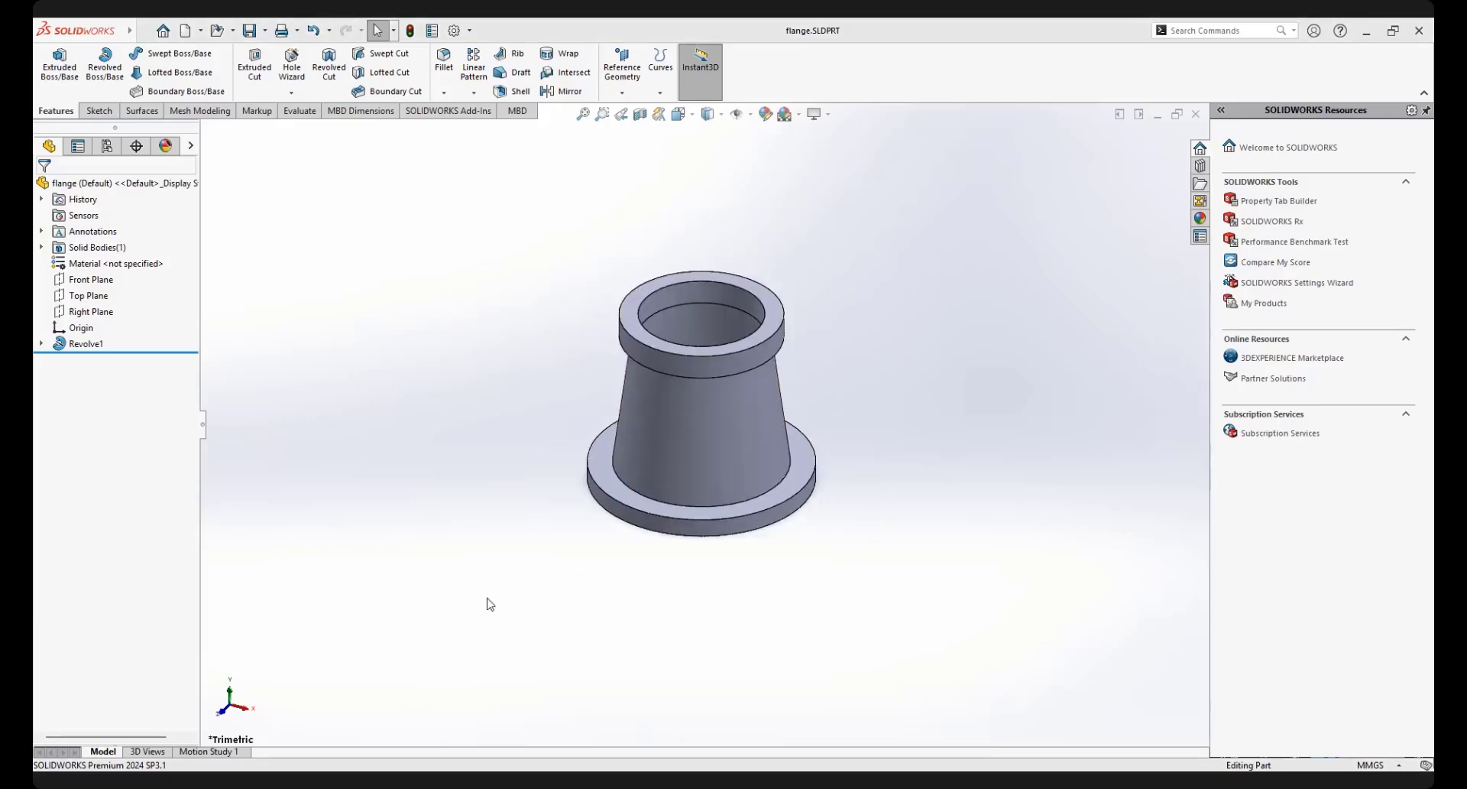
pyautogui.click(86, 281)
pyautogui.moveTo(612, 334); pyautogui.dragTo(637, 456, button='middle')
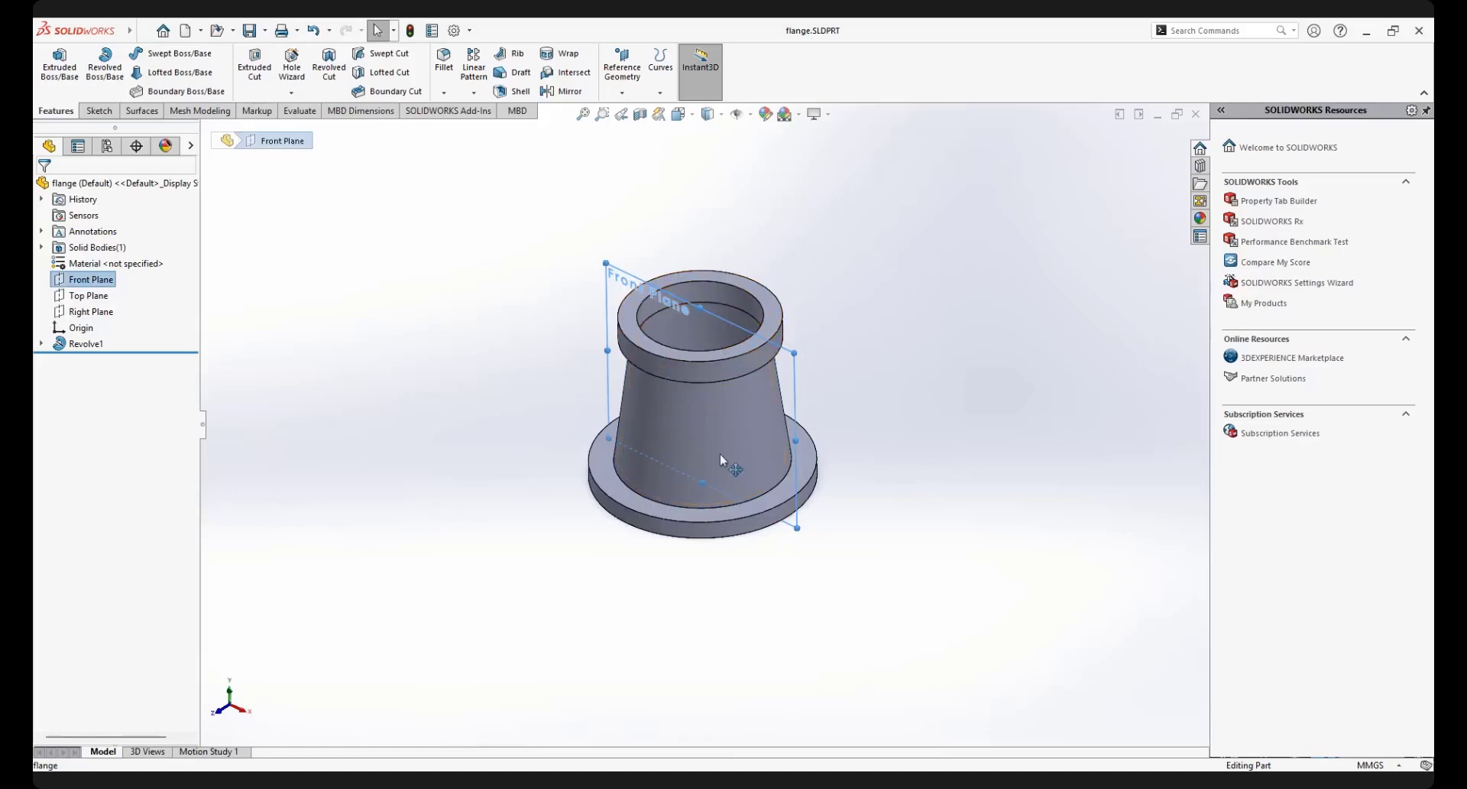
pyautogui.click(822, 239)
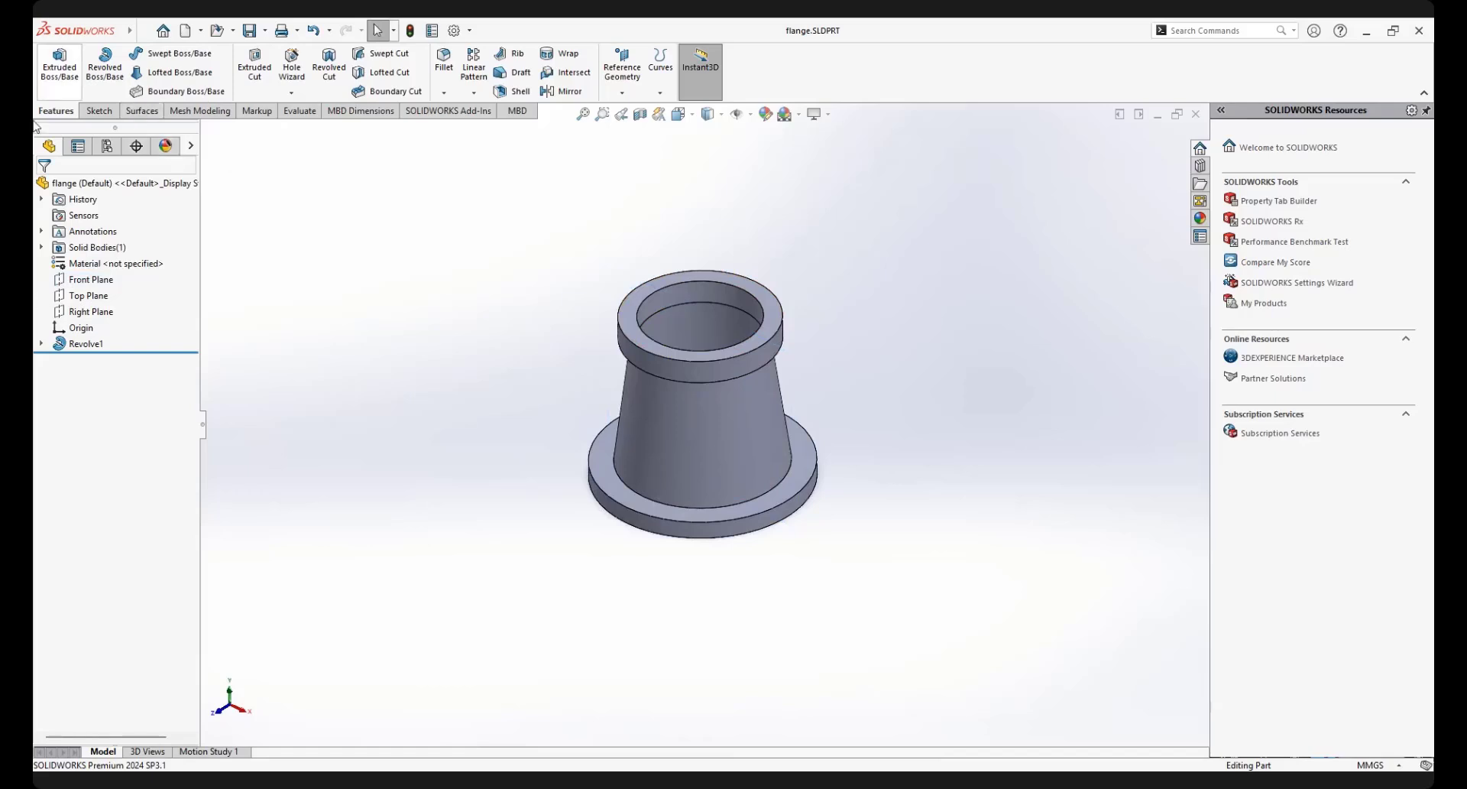
# Start a new reference plane offset from the Front Plane and open its offset distance for editing
pyautogui.click(622, 90)
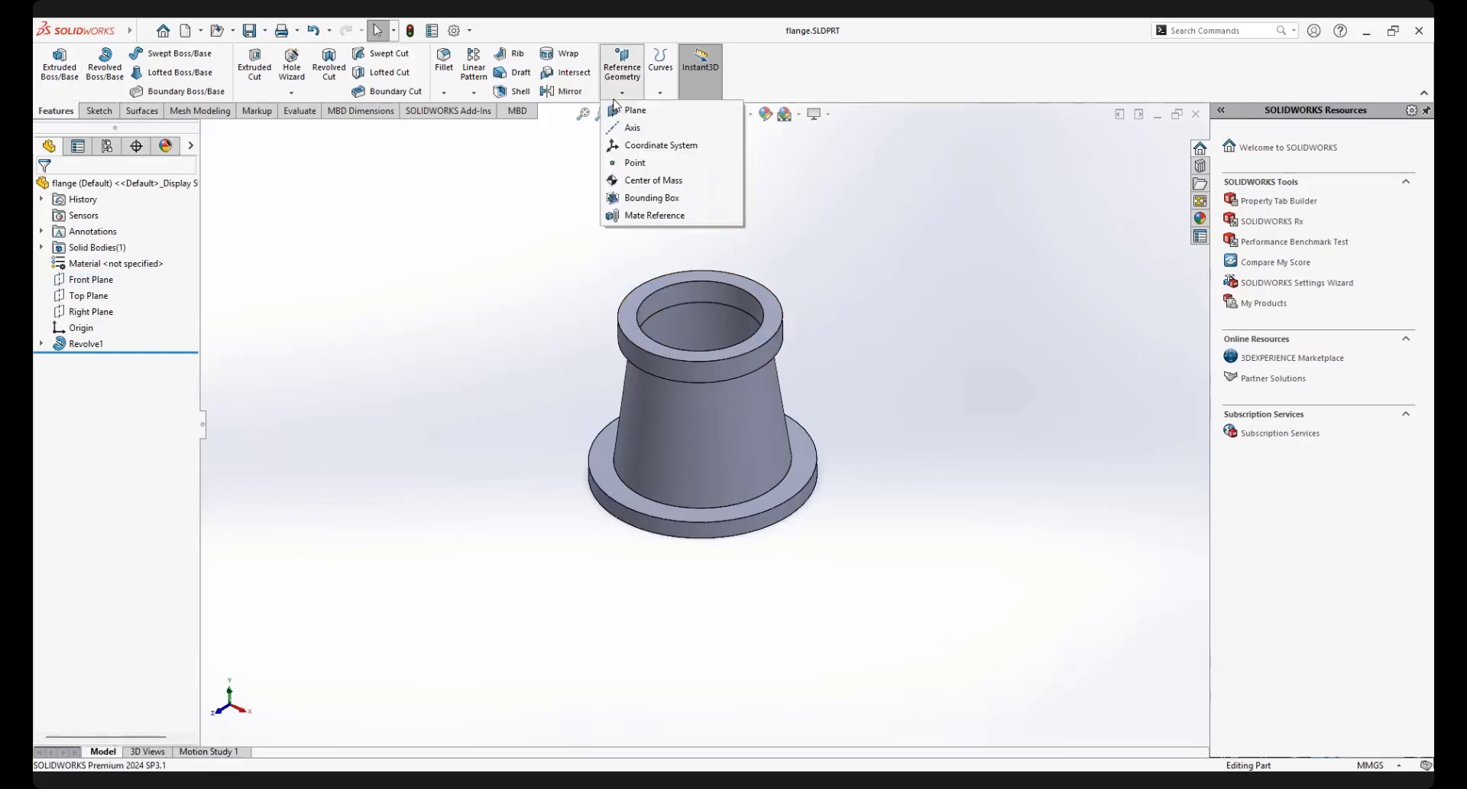
pyautogui.click(625, 111)
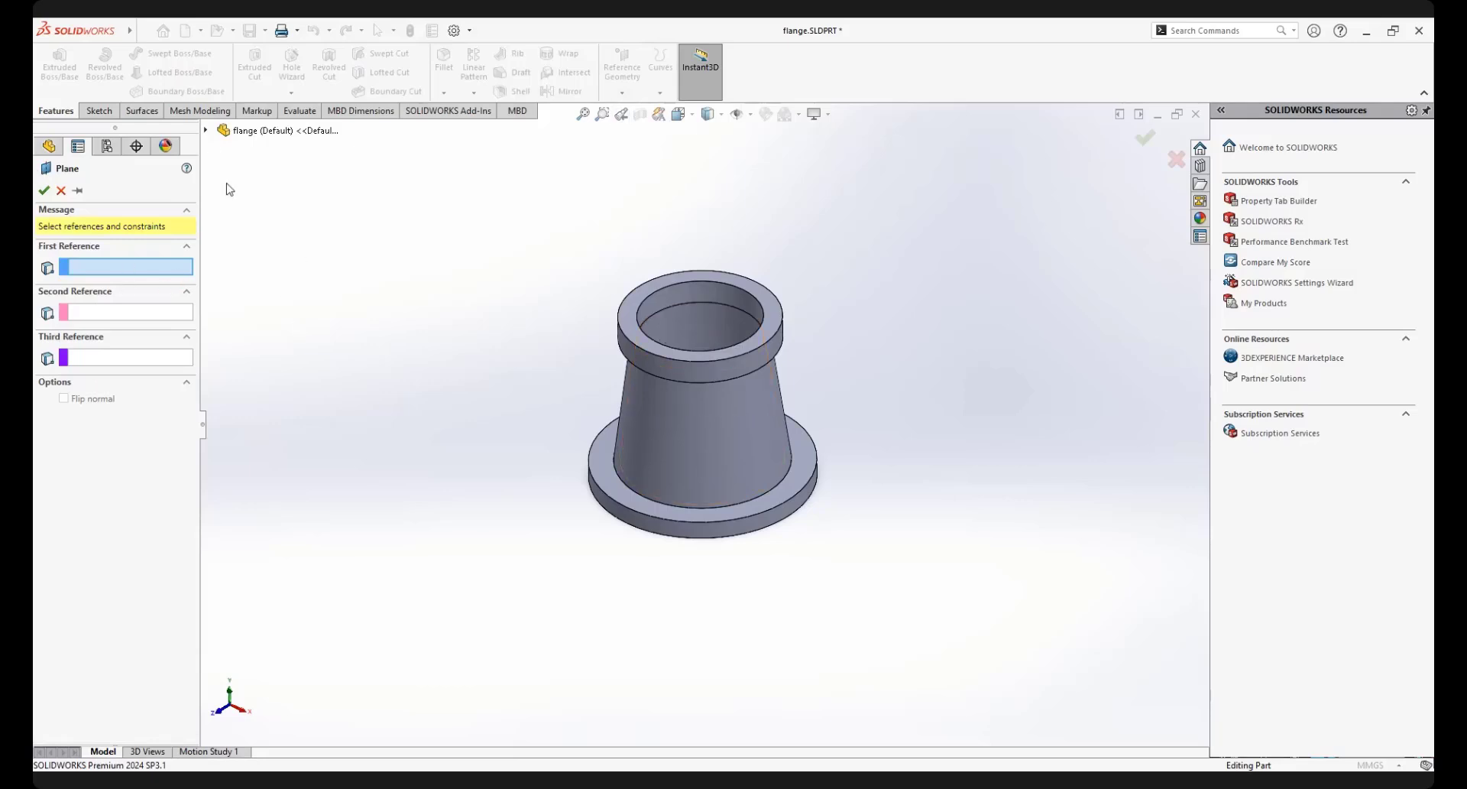
pyautogui.click(207, 130)
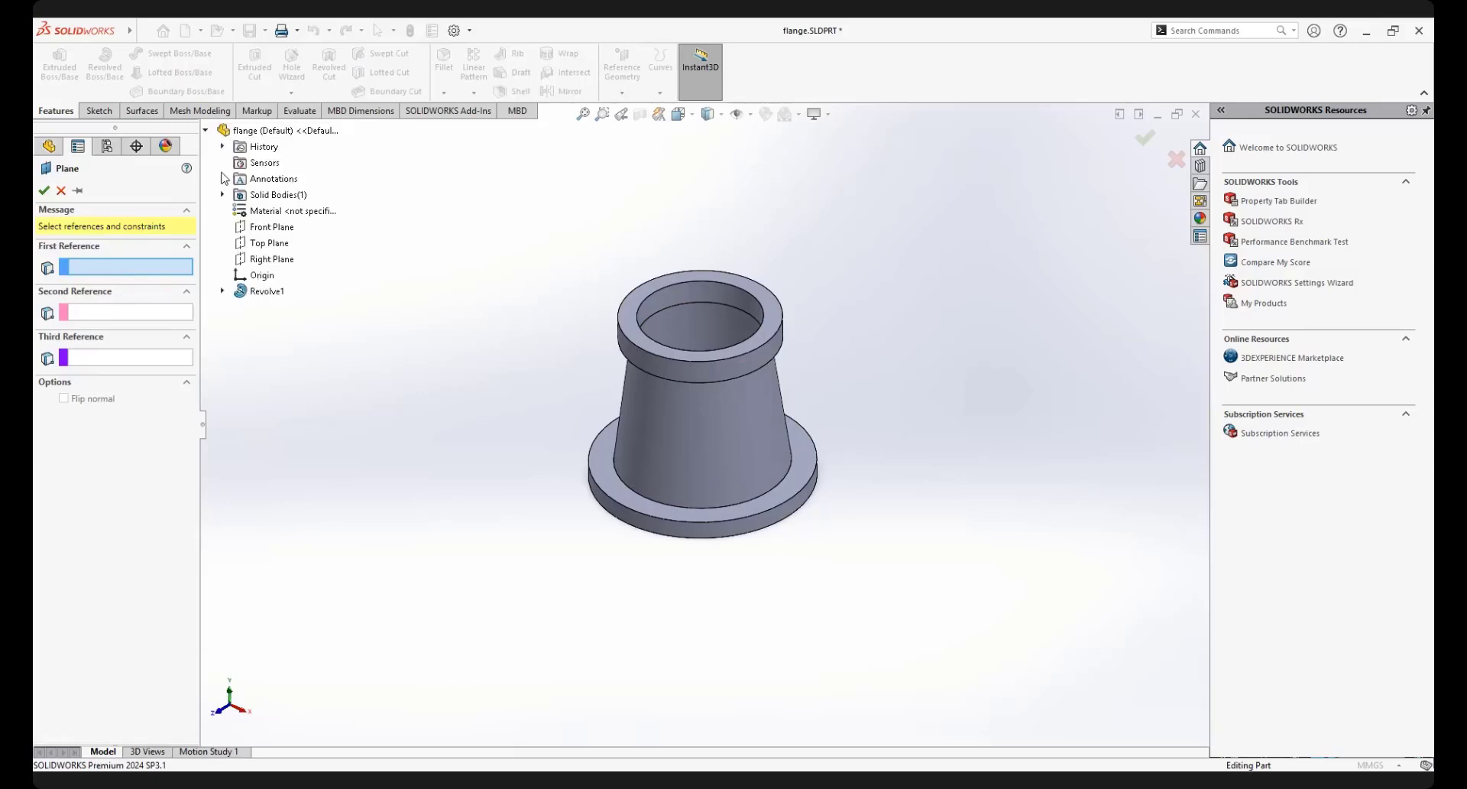
pyautogui.click(280, 229)
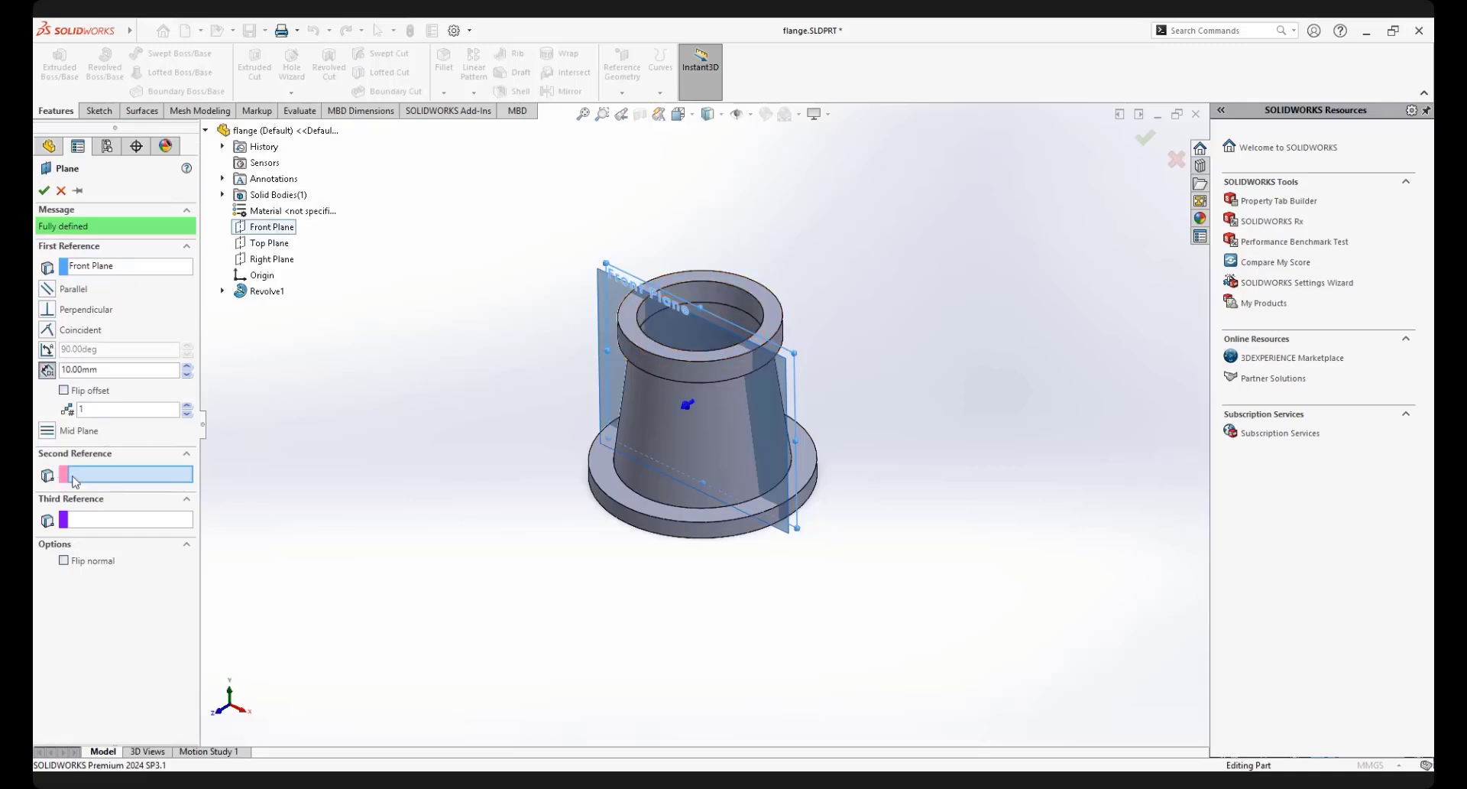
pyautogui.doubleClick(104, 372)
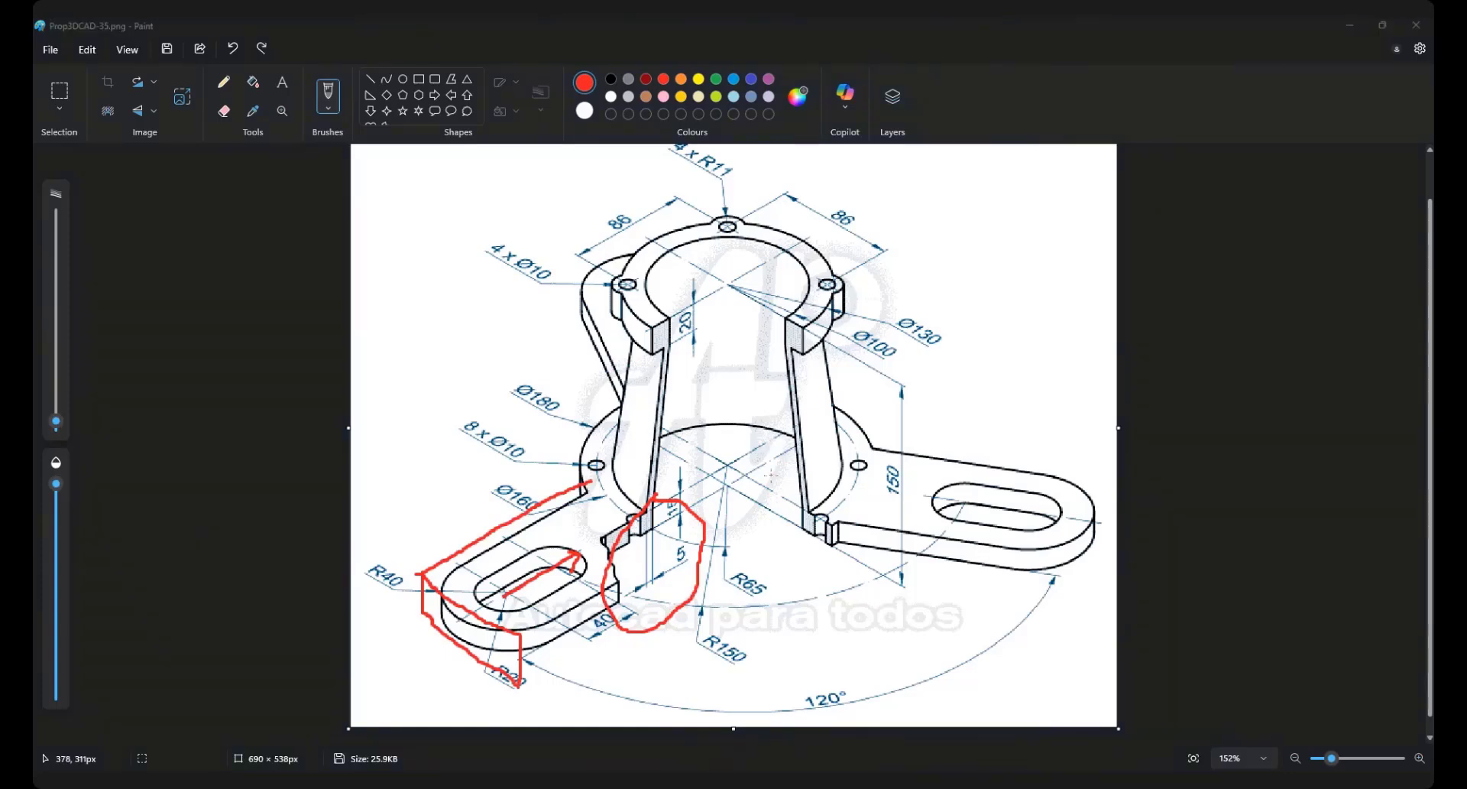
# Close the annotated drawing in Paint without saving, reopen Prop3DCAD-35.png enlarged to 149%, and set the drawing colour to red
pyautogui.click(1416, 24)
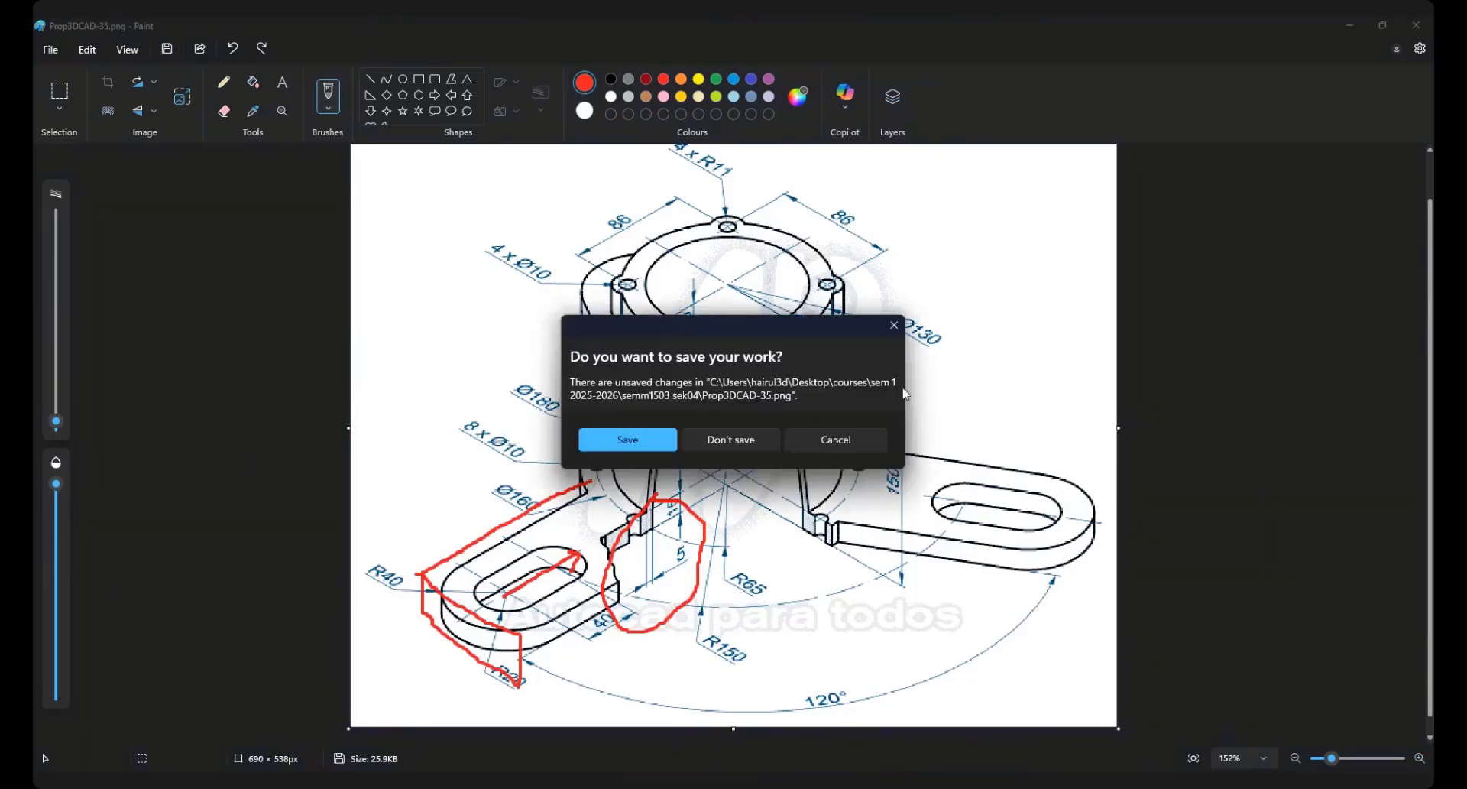
pyautogui.click(730, 439)
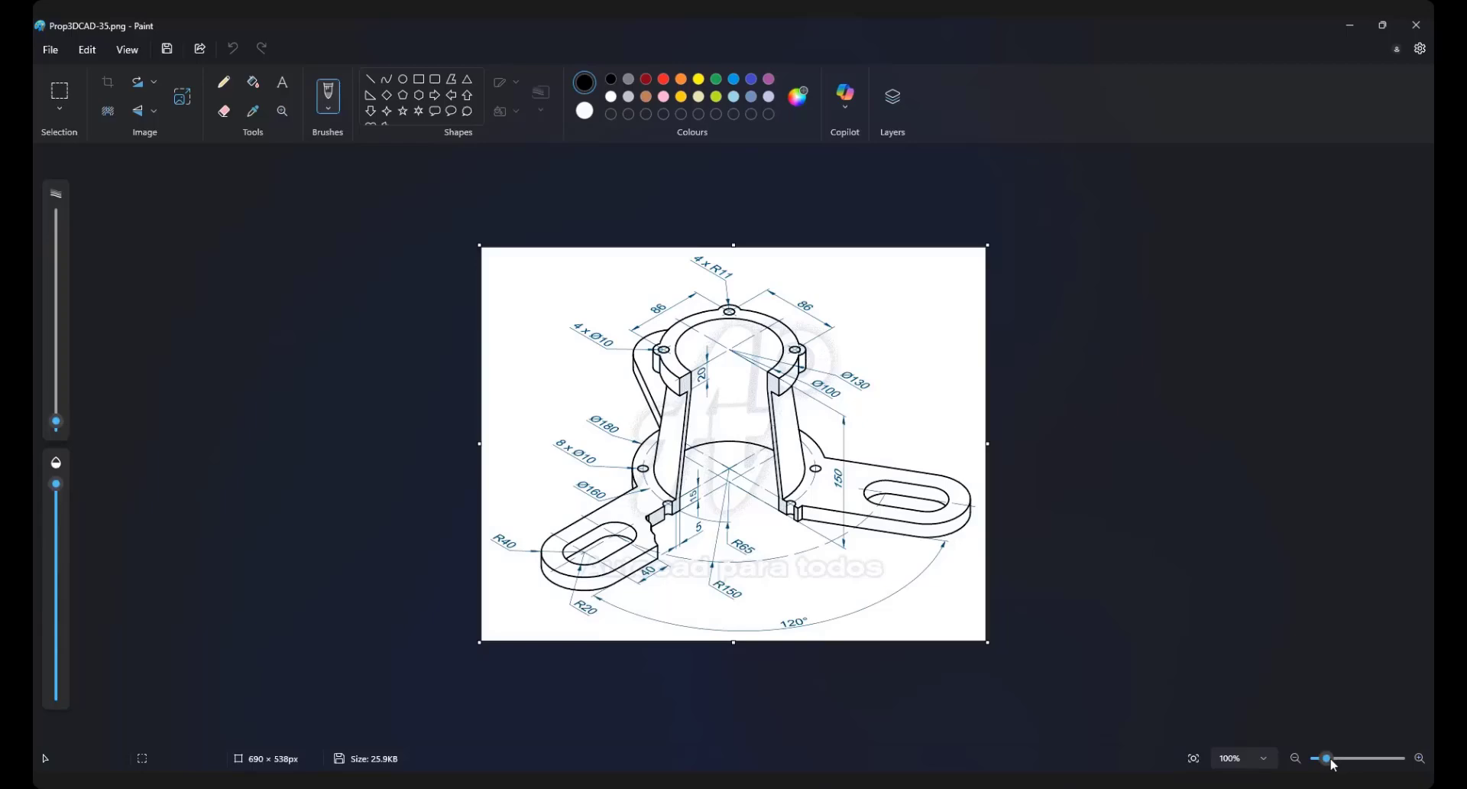
pyautogui.moveTo(1331, 759); pyautogui.dragTo(1338, 760)
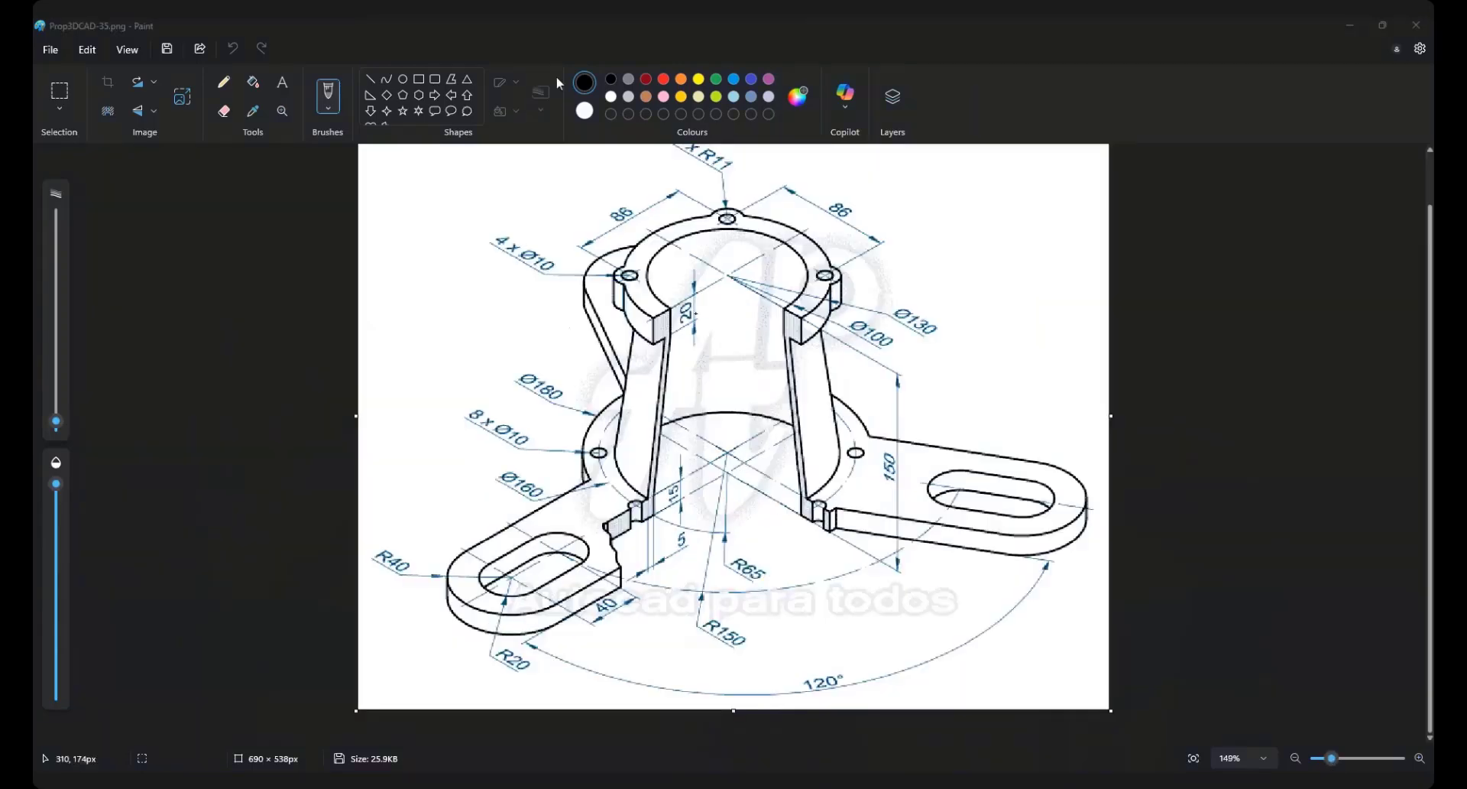
pyautogui.click(663, 79)
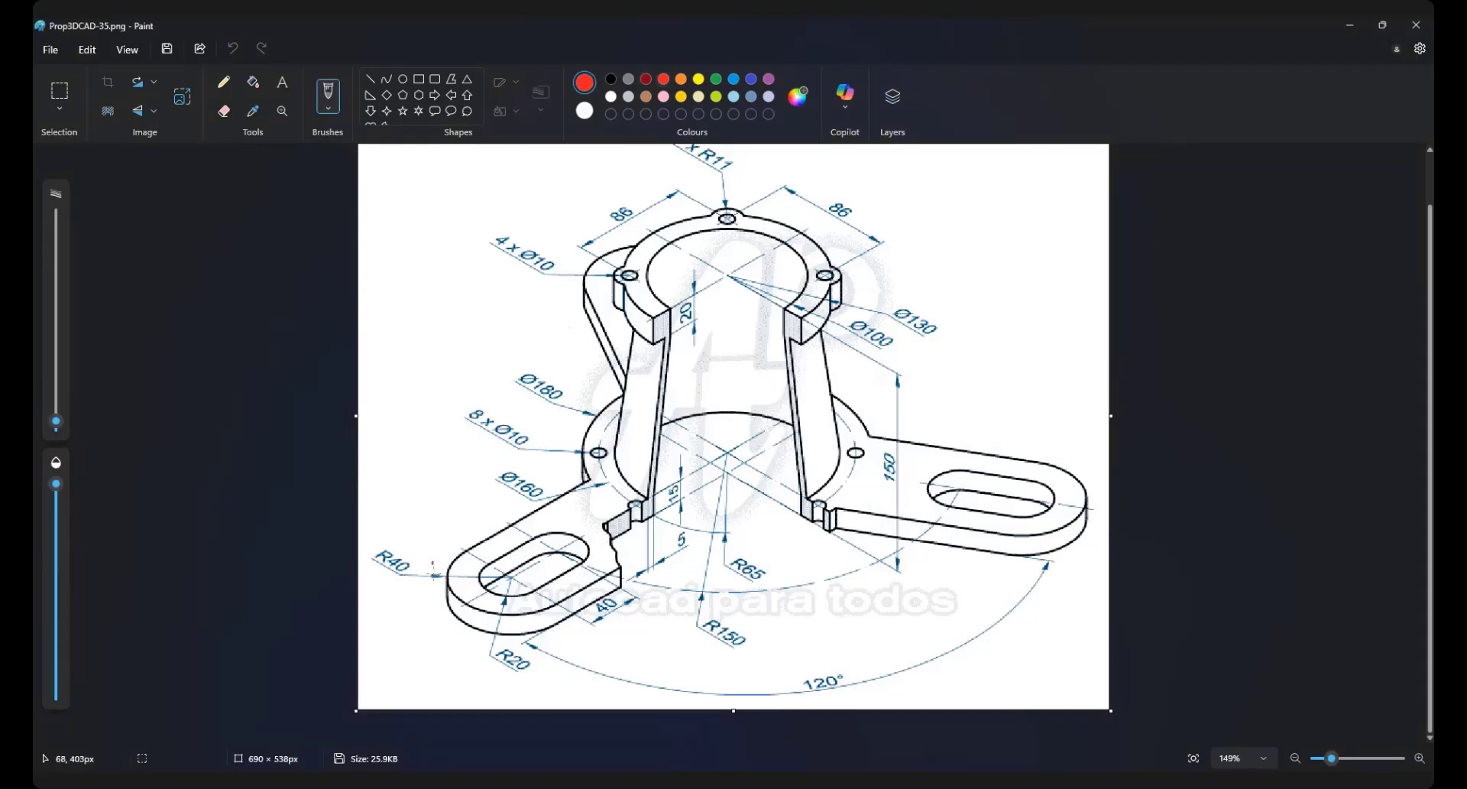
# Sketch in red the end face of the slotted foot marked R40 and a dashed vertical axis through the body's centre
pyautogui.moveTo(434, 563)
pyautogui.mouseDown()
pyautogui.moveTo(437, 602)
pyautogui.moveTo(518, 612)
pyautogui.moveTo(519, 659)
pyautogui.mouseUp()
pyautogui.moveTo(438, 606); pyautogui.dragTo(517, 659)
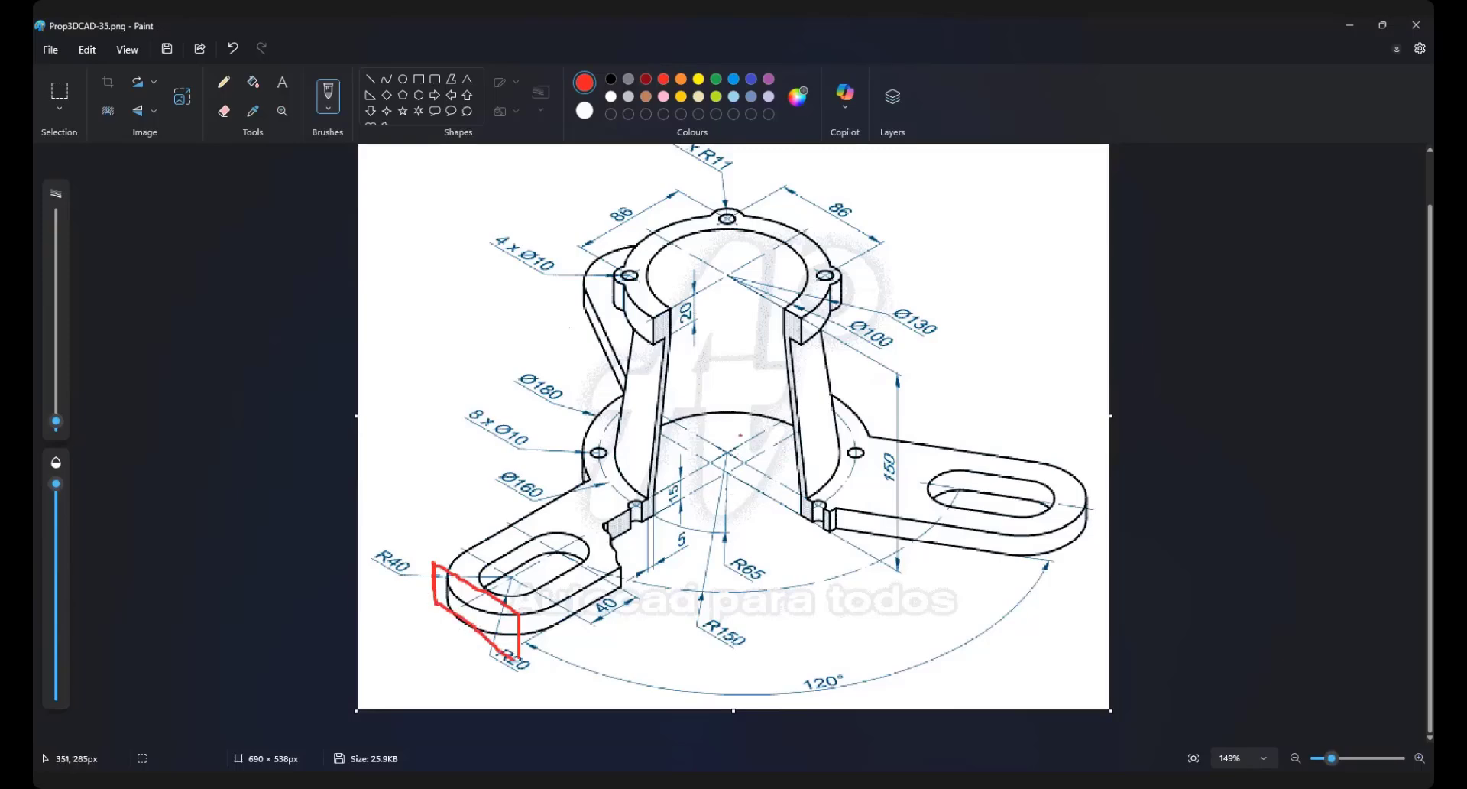
pyautogui.moveTo(729, 341); pyautogui.dragTo(727, 363)
pyautogui.moveTo(735, 413); pyautogui.dragTo(736, 426)
pyautogui.moveTo(738, 441); pyautogui.dragTo(736, 488)
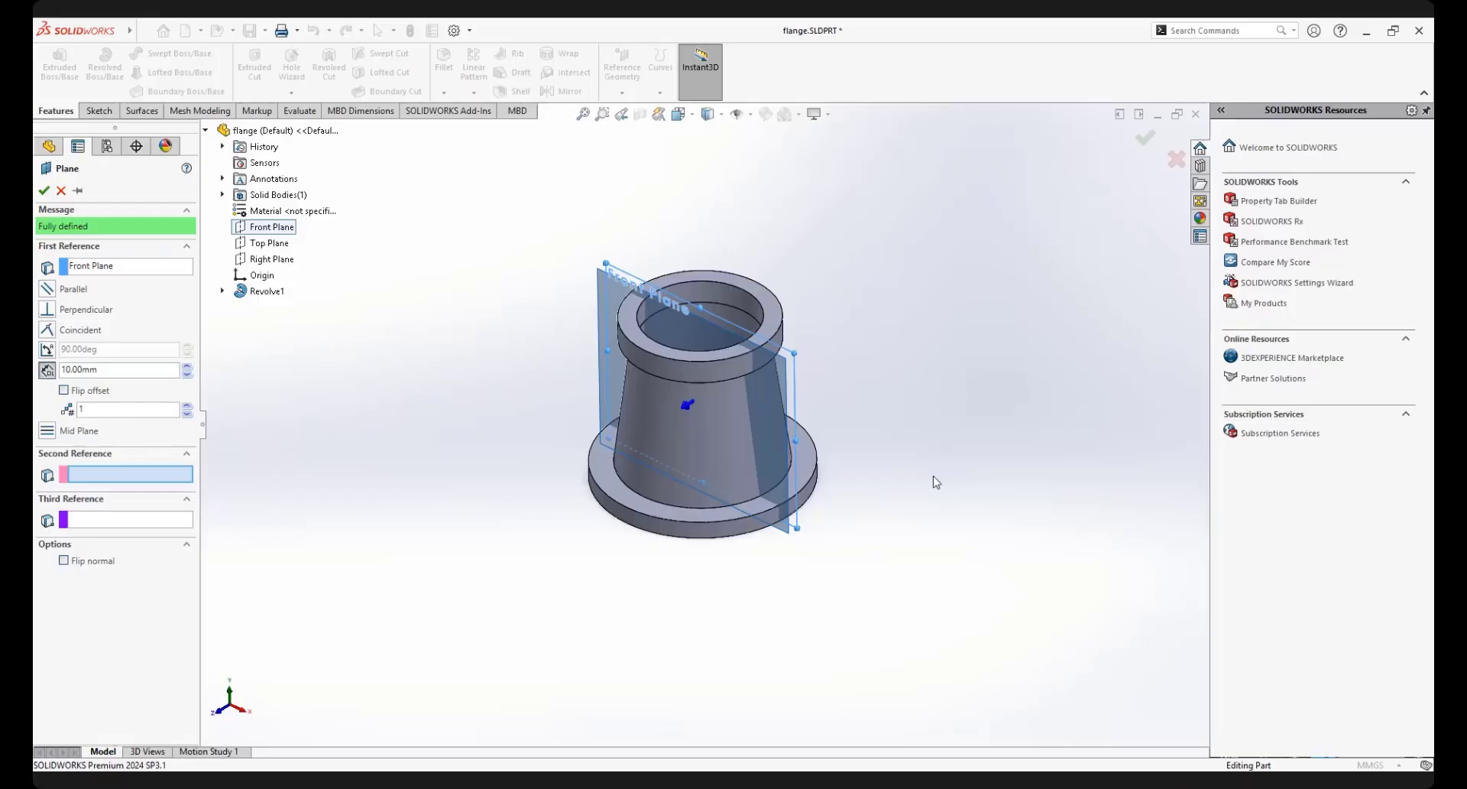
# In SOLIDWORKS, set the new plane's offset from the Front Plane to 230 mm, test the flipped direction, and create it on the unflipped side
pyautogui.doubleClick(103, 372)
pyautogui.write('230')
pyautogui.press('Return')
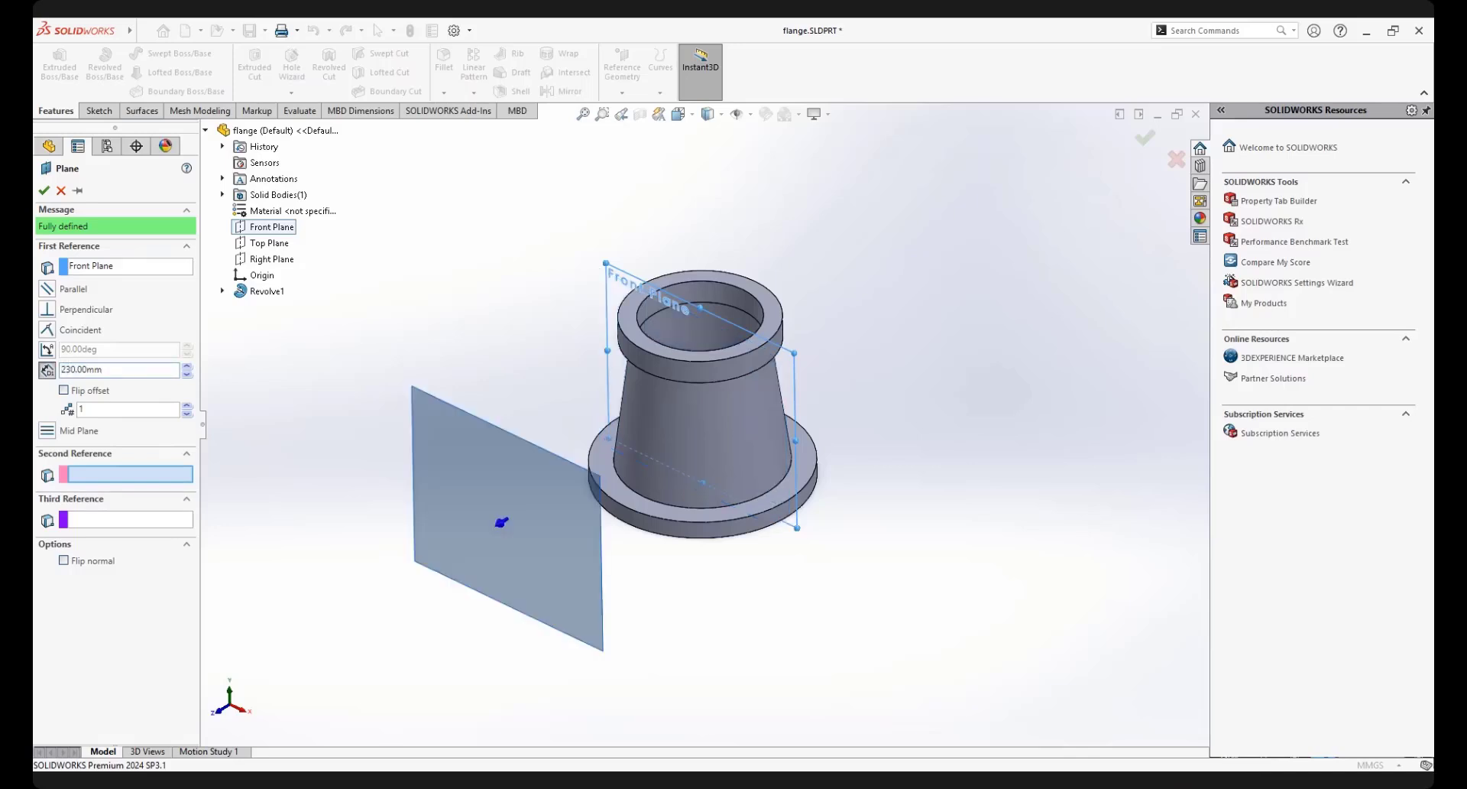
pyautogui.click(65, 390)
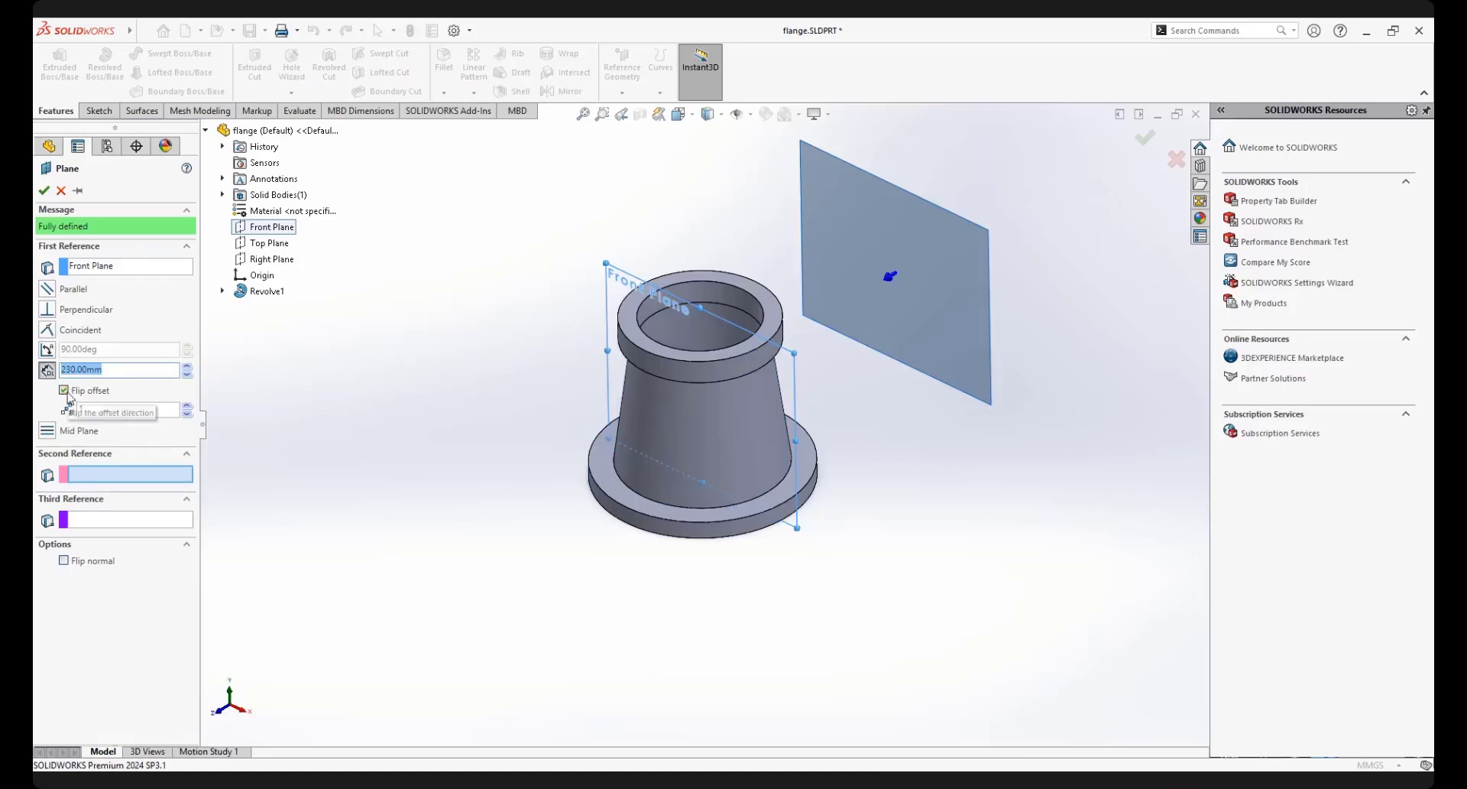
pyautogui.click(64, 391)
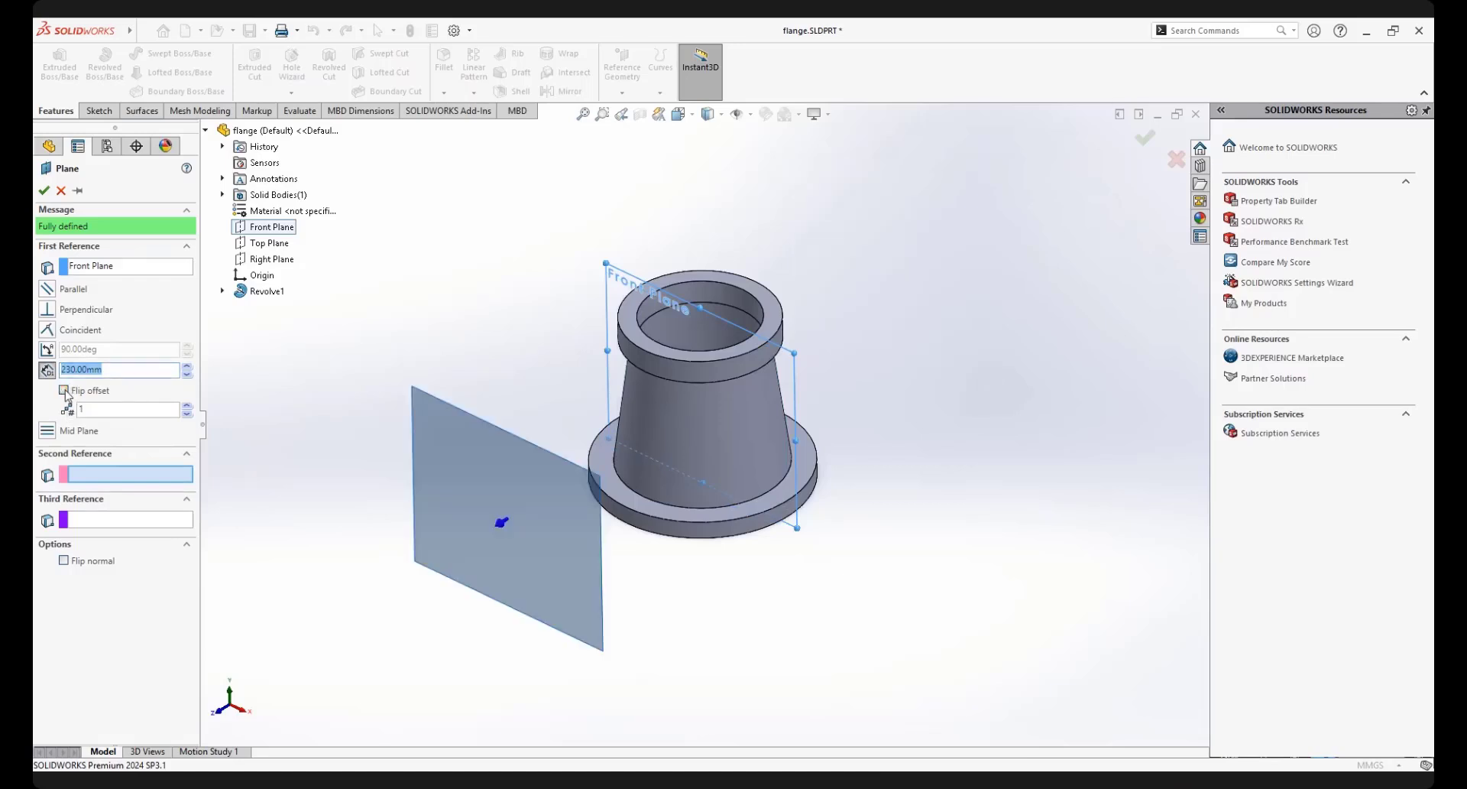
pyautogui.click(43, 189)
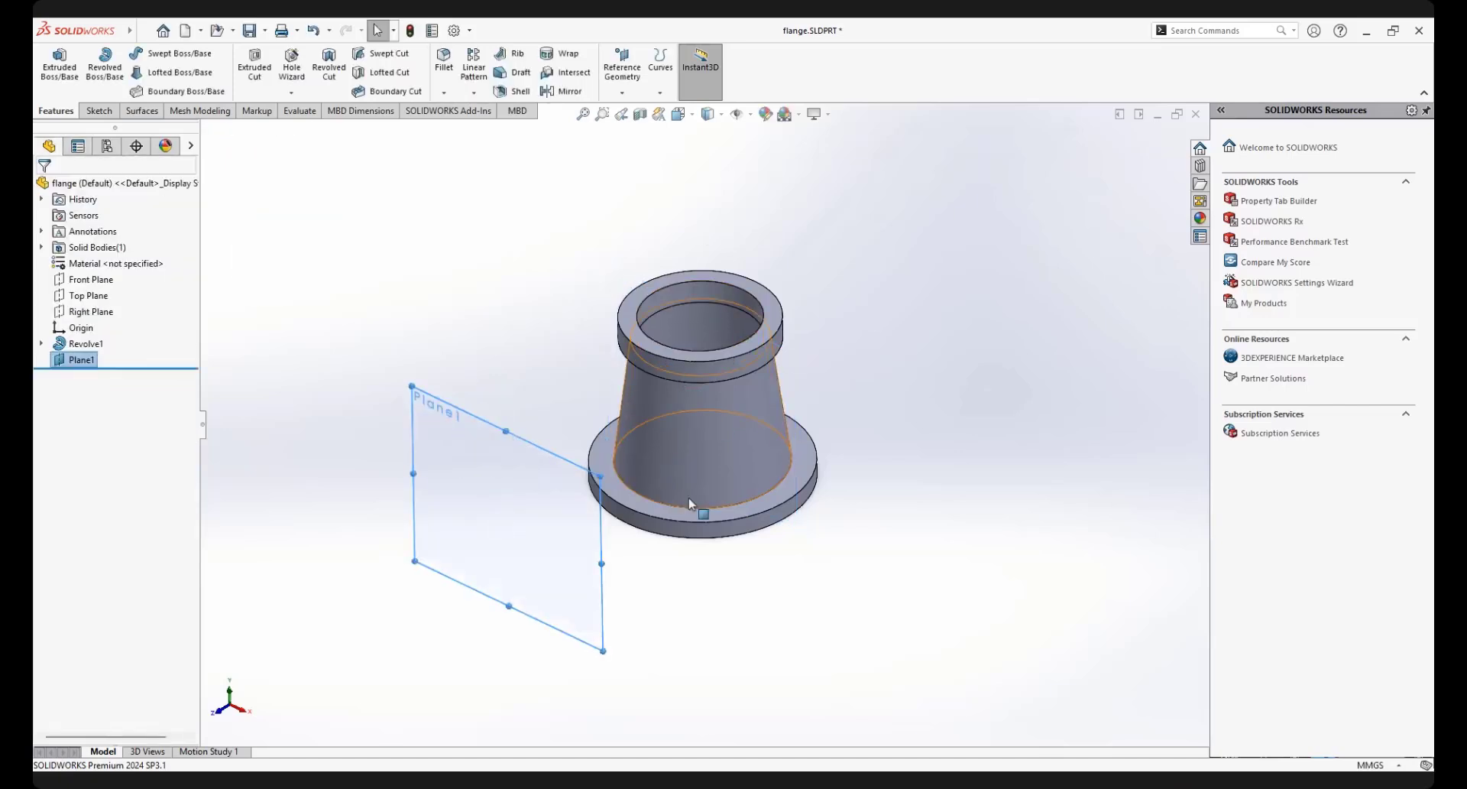
# Start a new sketch on the plane offset 230 mm from the Front Plane
pyautogui.click(541, 468)
pyautogui.click(599, 405)
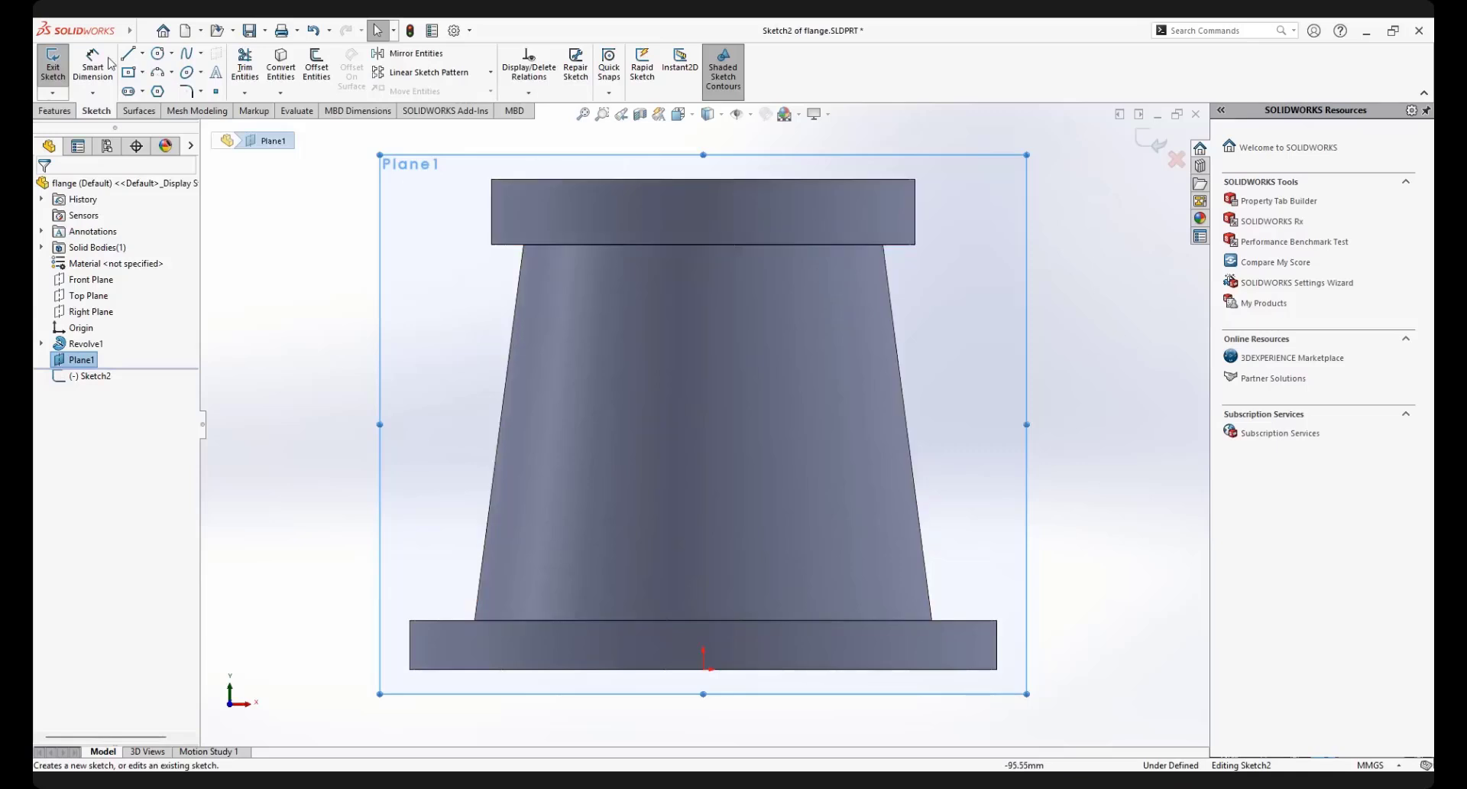
pyautogui.click(139, 33)
pyautogui.click(450, 24)
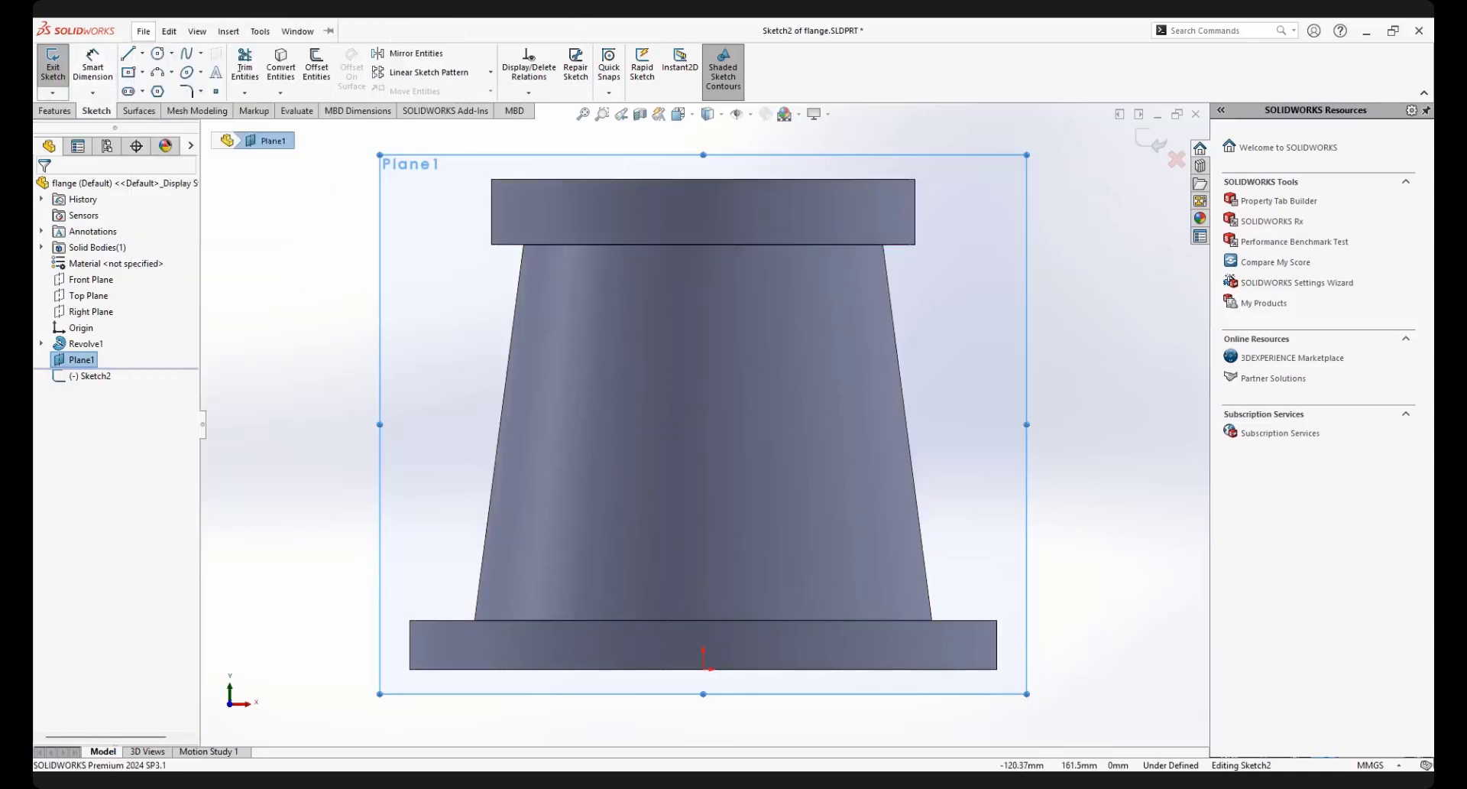
# Draw a vertical construction line from the origin up to the underside of the upper flange
pyautogui.click(454, 29)
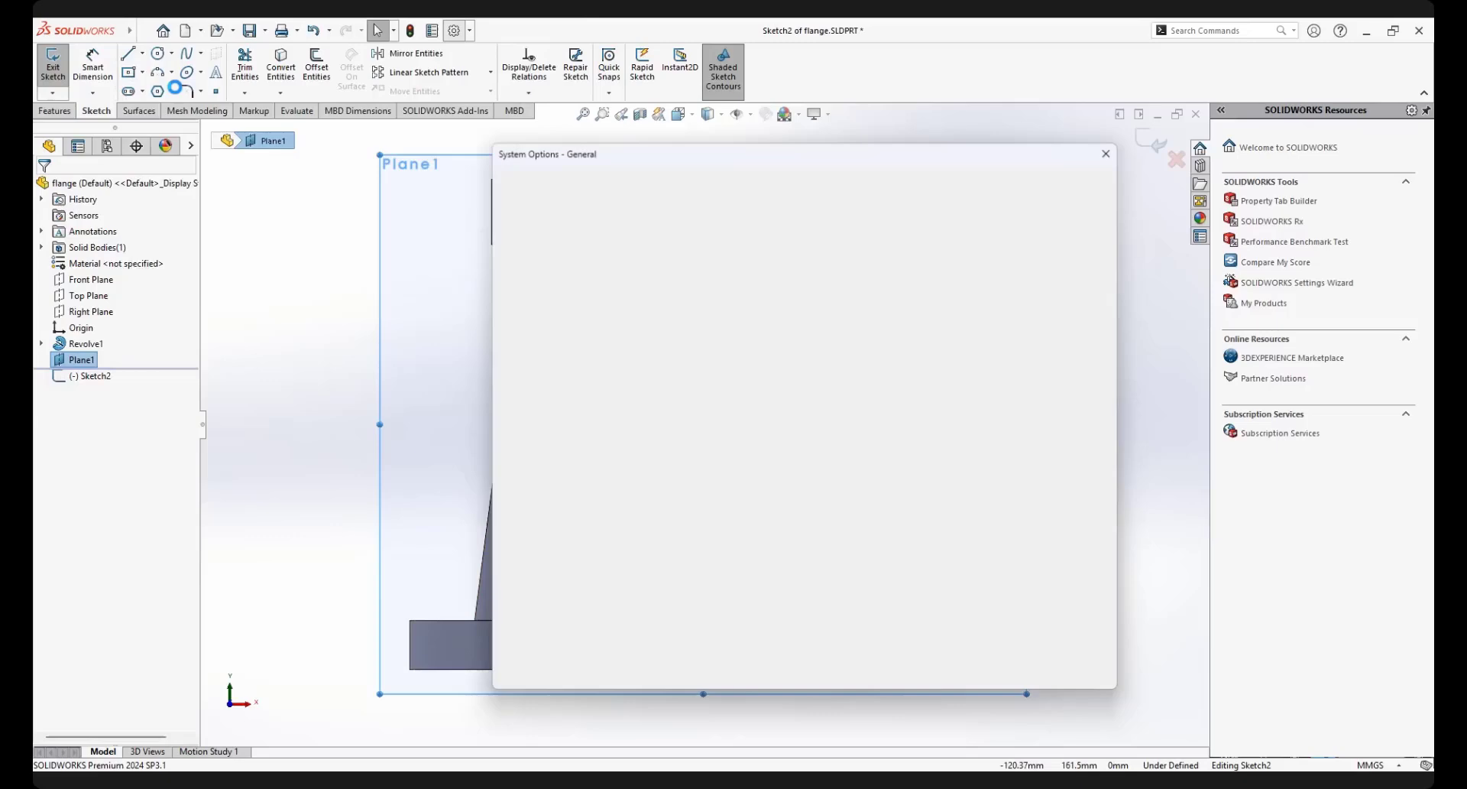
pyautogui.click(1109, 153)
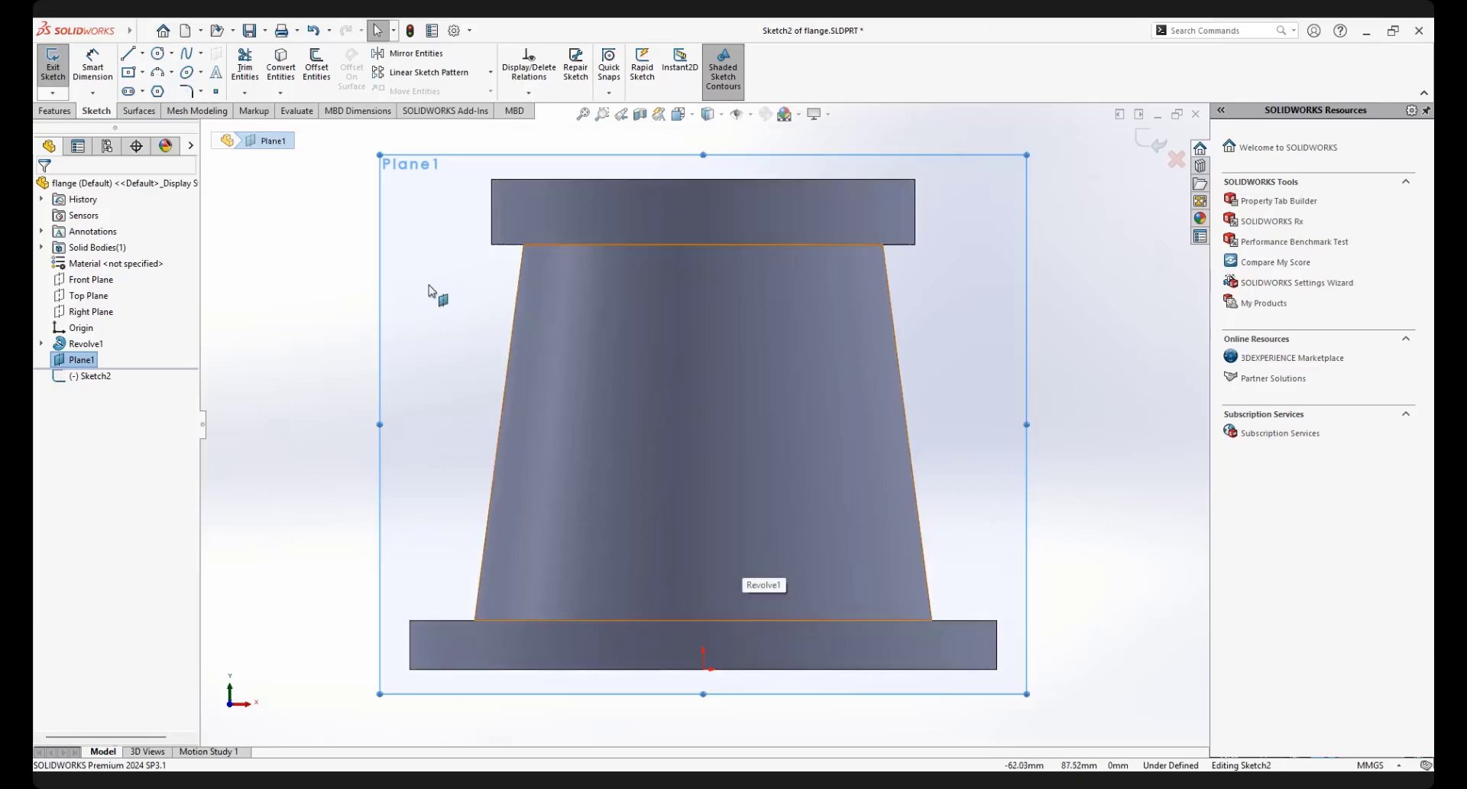
pyautogui.click(143, 54)
pyautogui.click(139, 92)
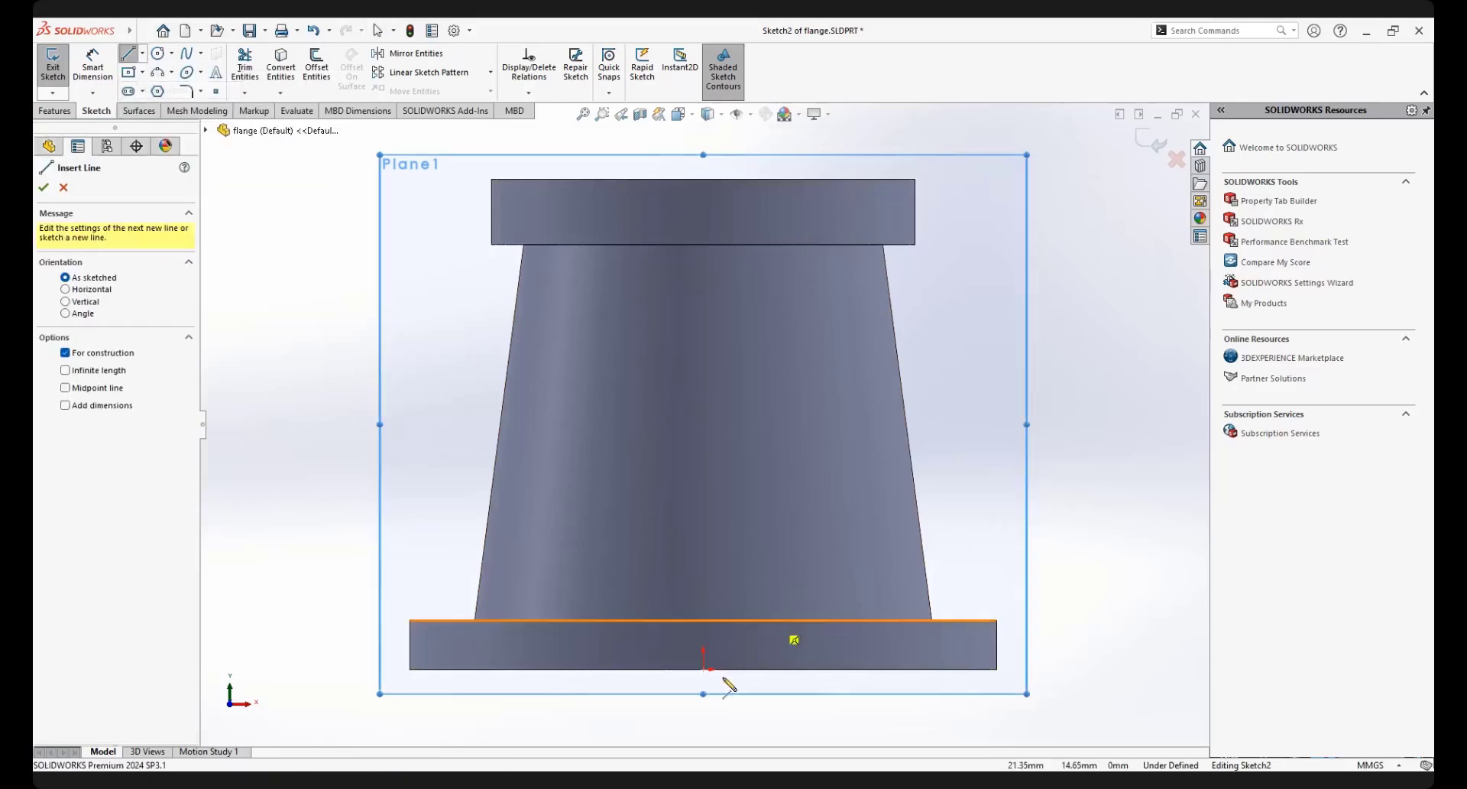
pyautogui.click(703, 670)
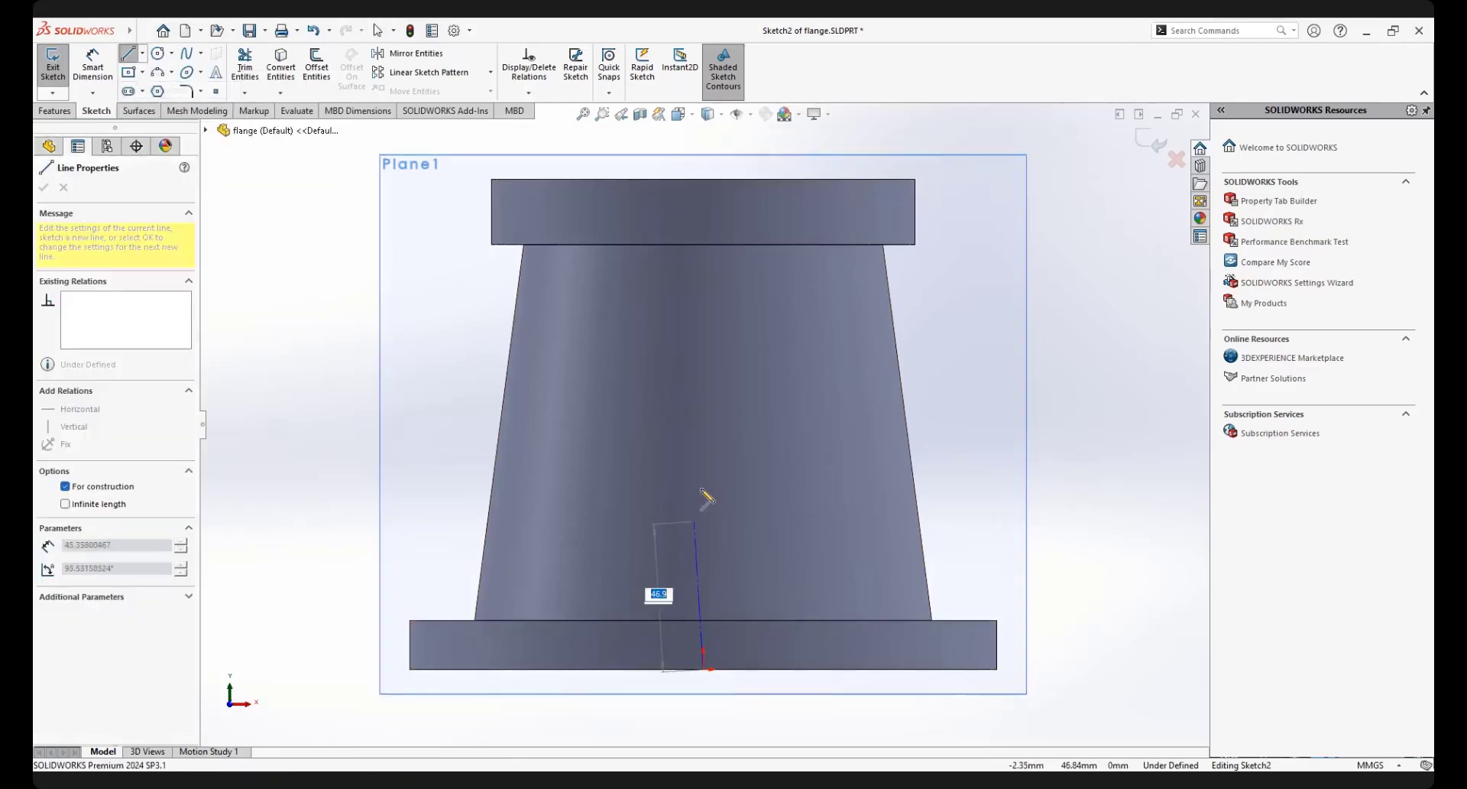
pyautogui.click(703, 245)
pyautogui.rightClick(736, 279)
pyautogui.click(771, 290)
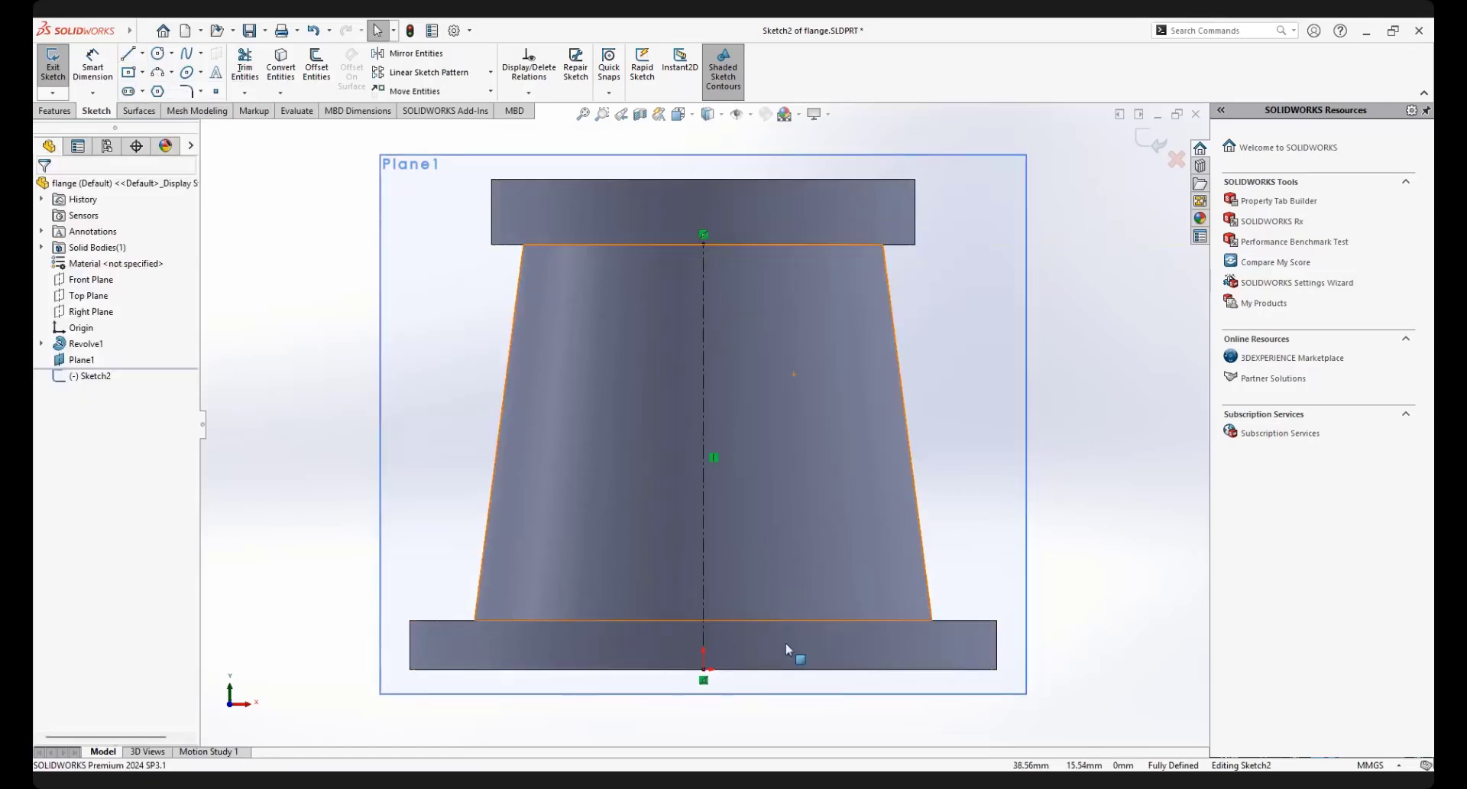
# Sketch a corner rectangle about 29 mm wide and 9 mm high beside the construction line, above the base flange
pyautogui.scroll(1, 785, 643)
pyautogui.scroll(-4, 715, 592)
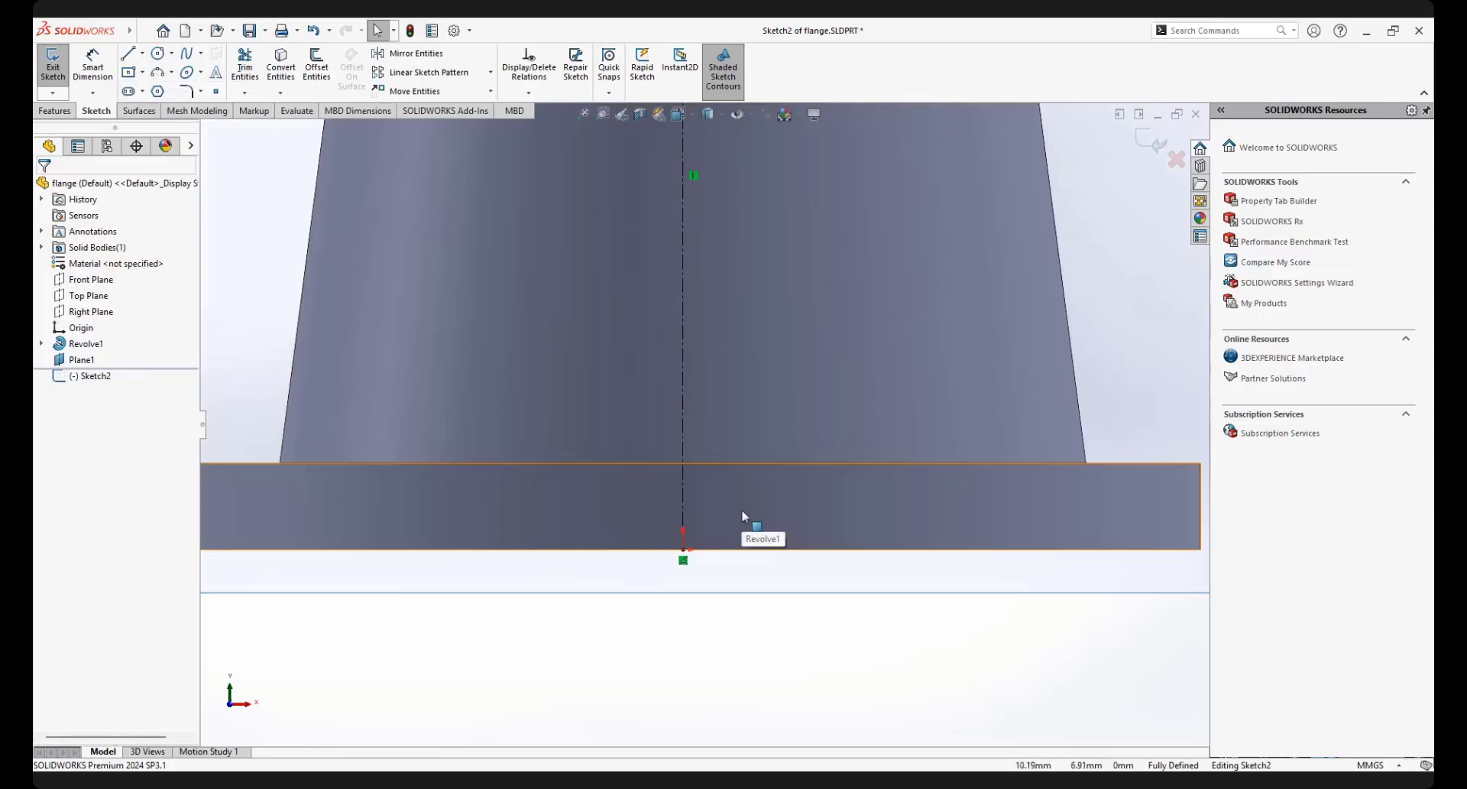
pyautogui.click(143, 78)
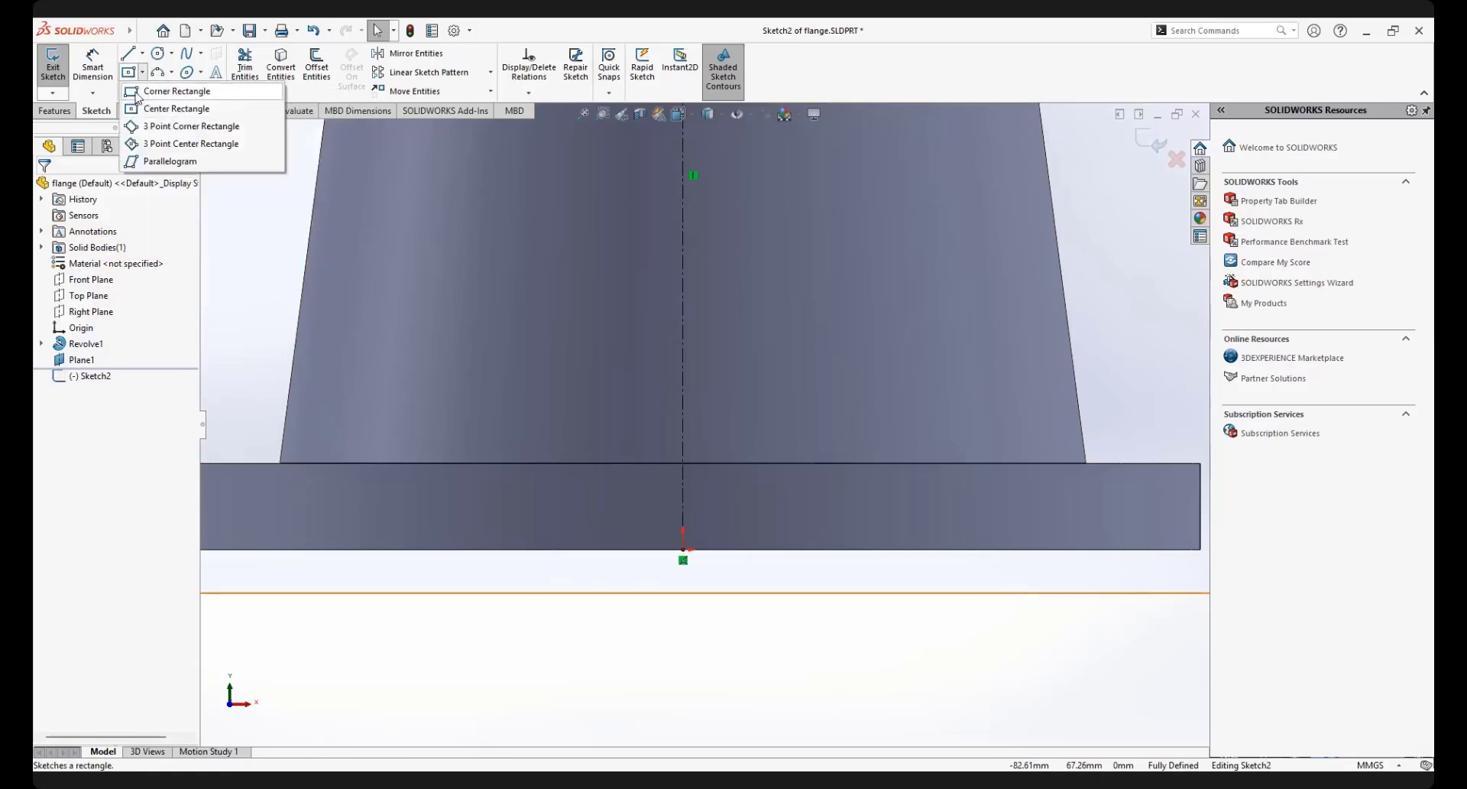
pyautogui.click(142, 92)
pyautogui.click(793, 381)
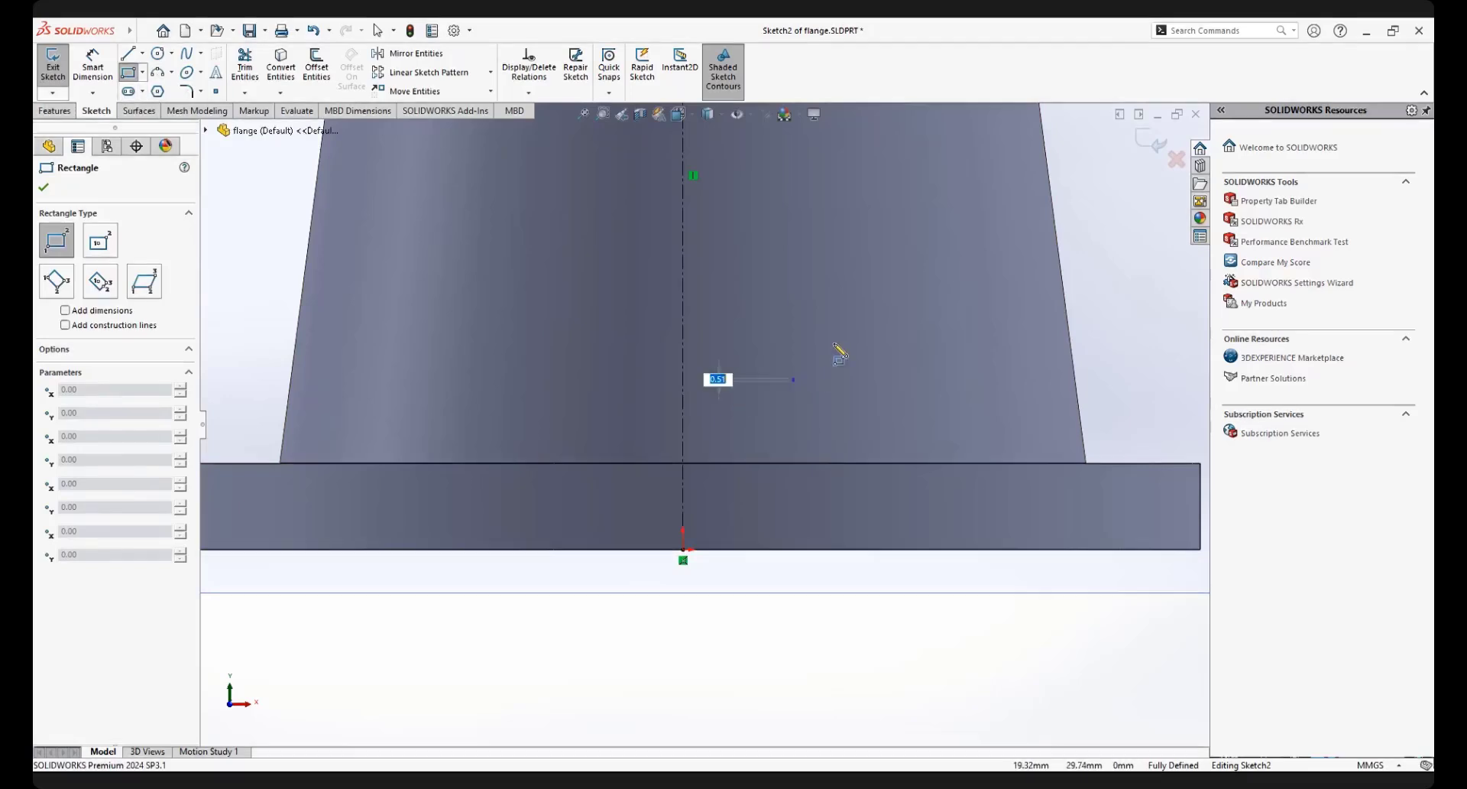
pyautogui.click(958, 328)
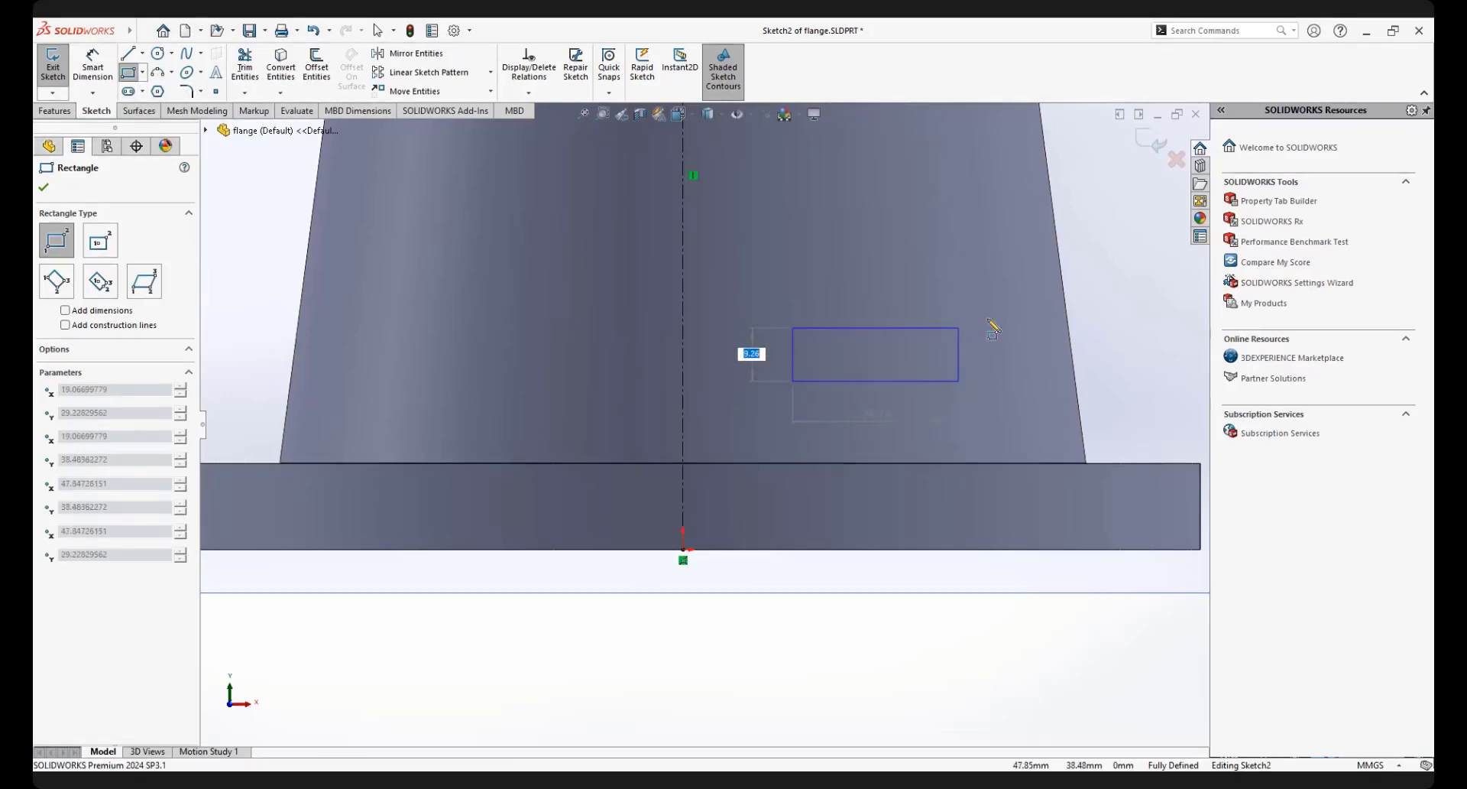
pyautogui.rightClick(1006, 243)
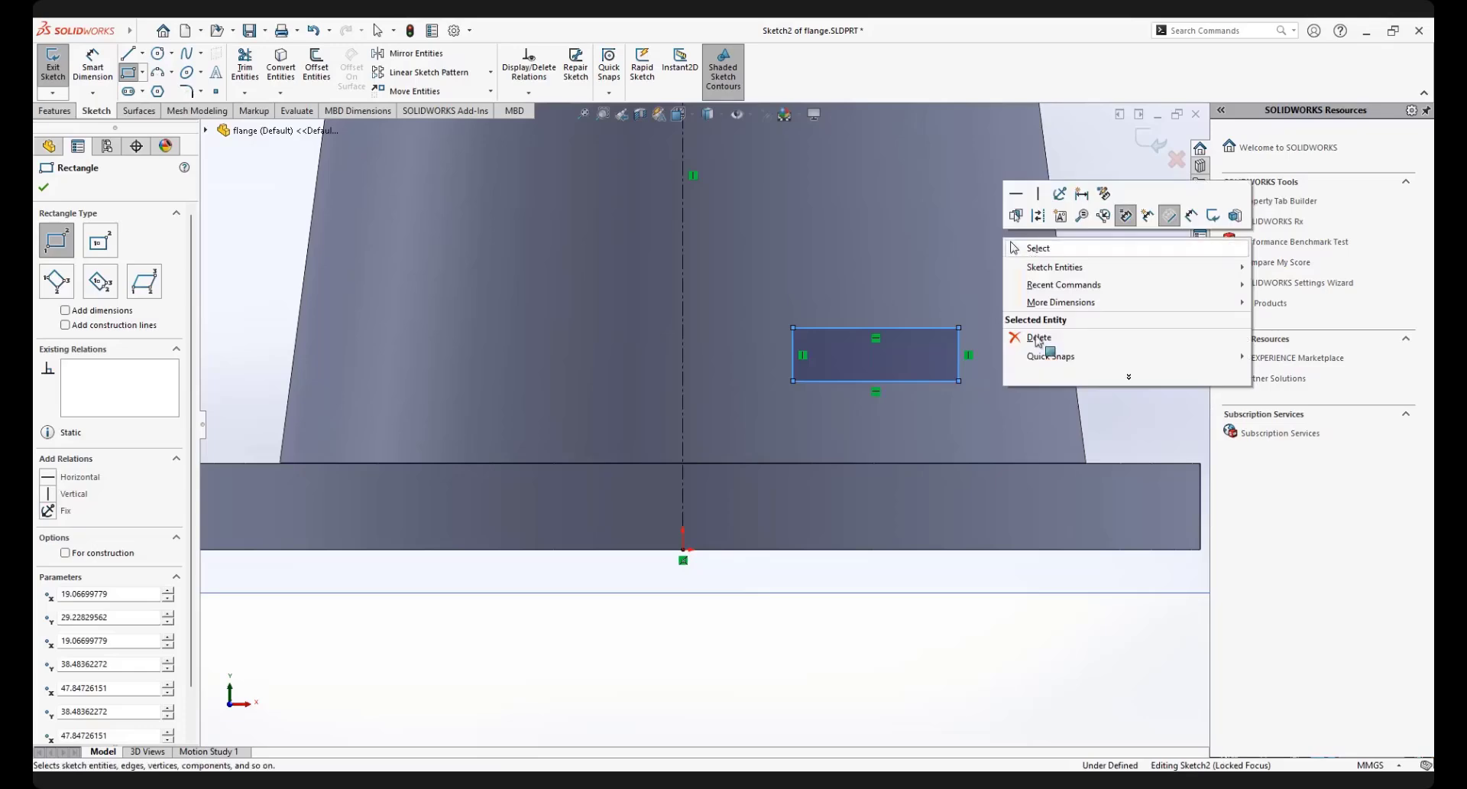
pyautogui.click(1044, 341)
# Make the midpoint of the rectangle's lower edge coincident with the origin
pyautogui.scroll(-2, 833, 424)
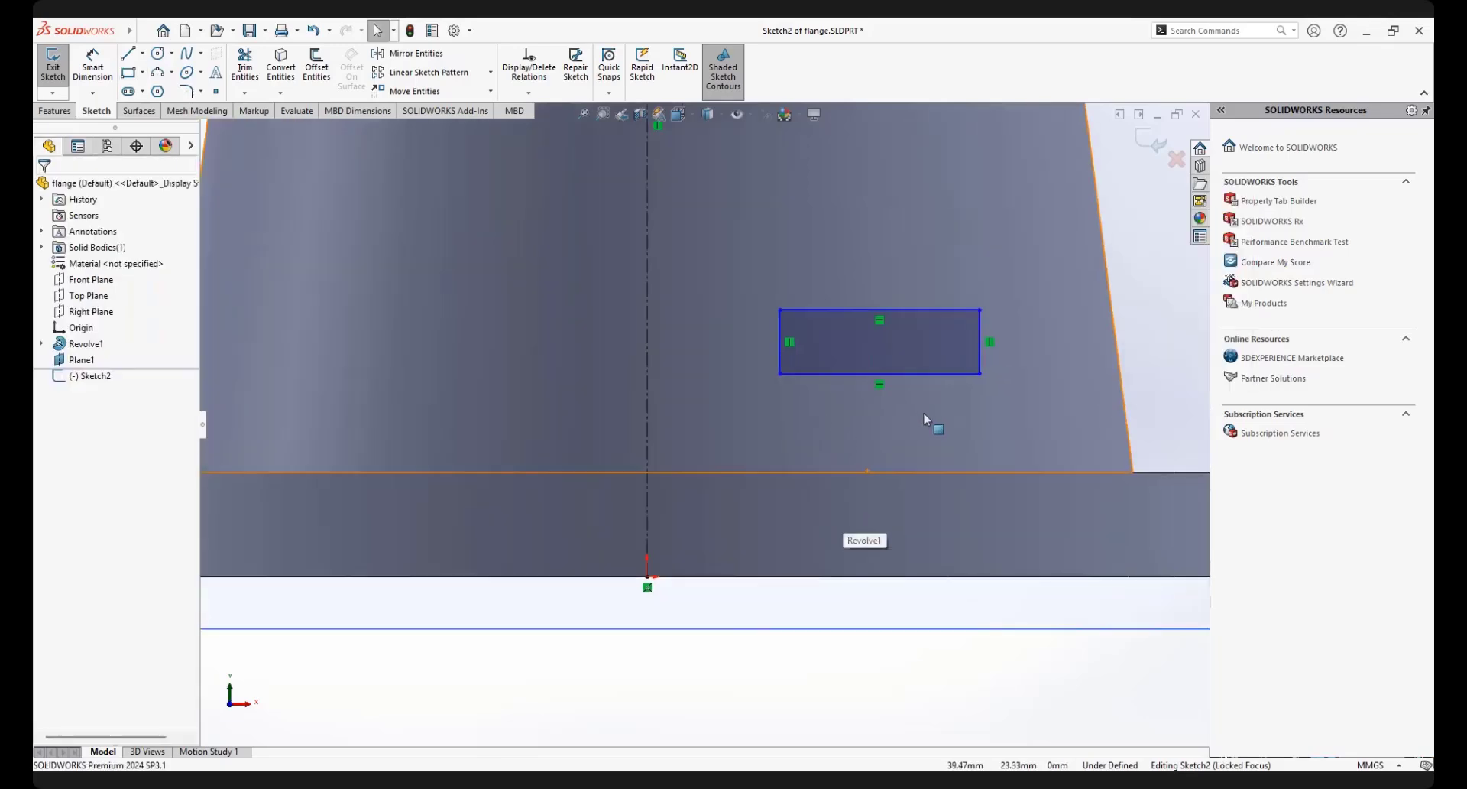
pyautogui.rightClick(911, 374)
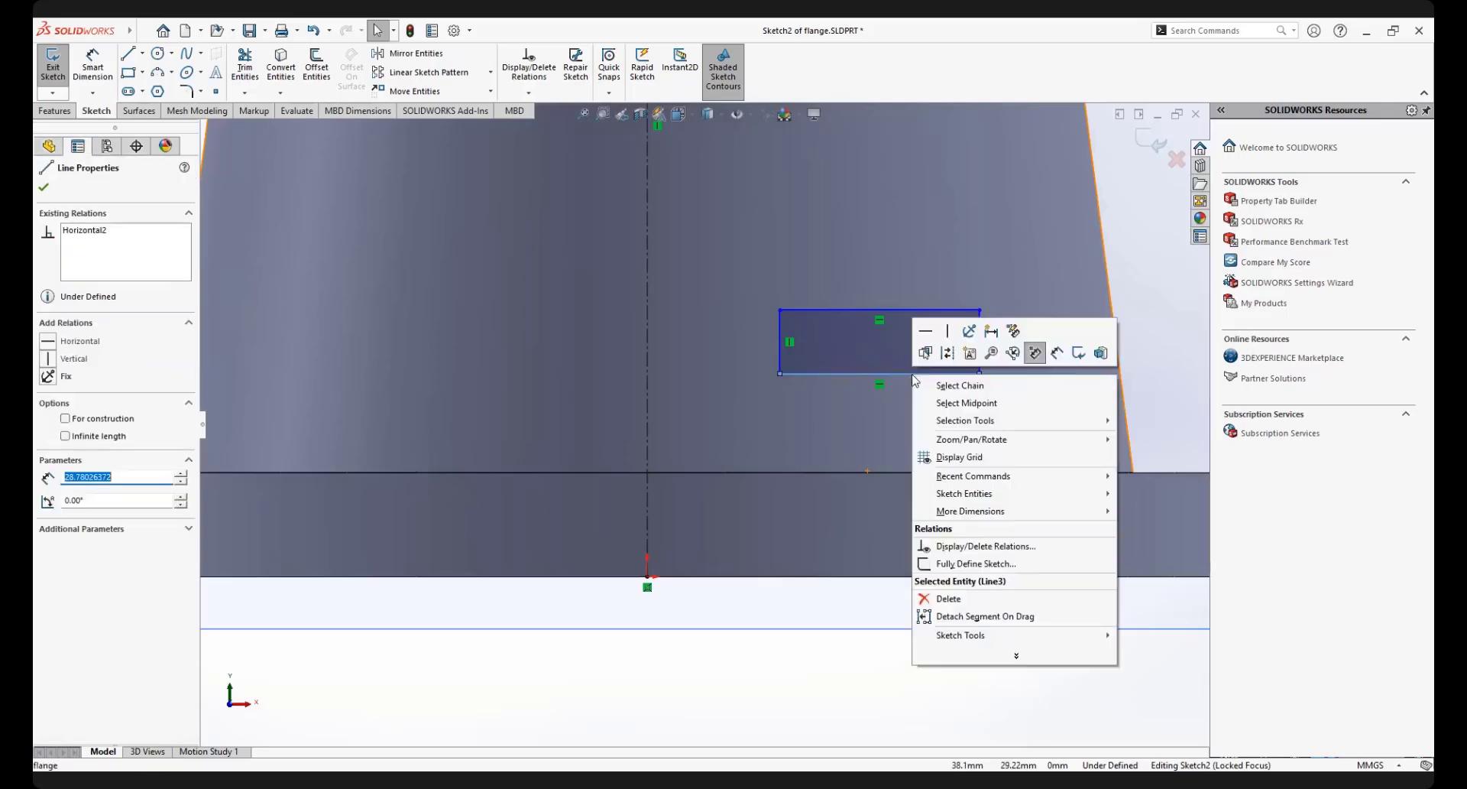
pyautogui.press('Escape')
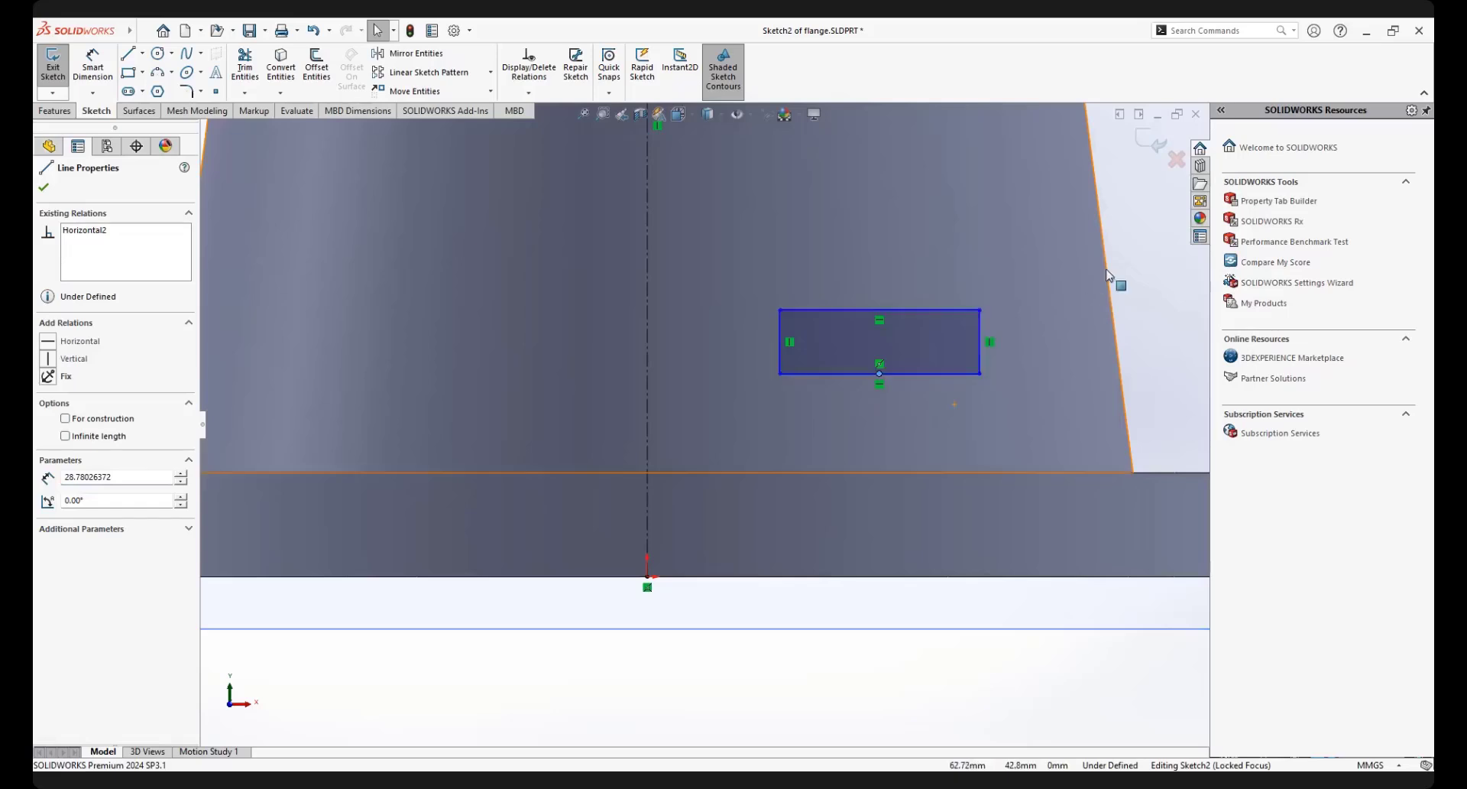
pyautogui.press('Escape')
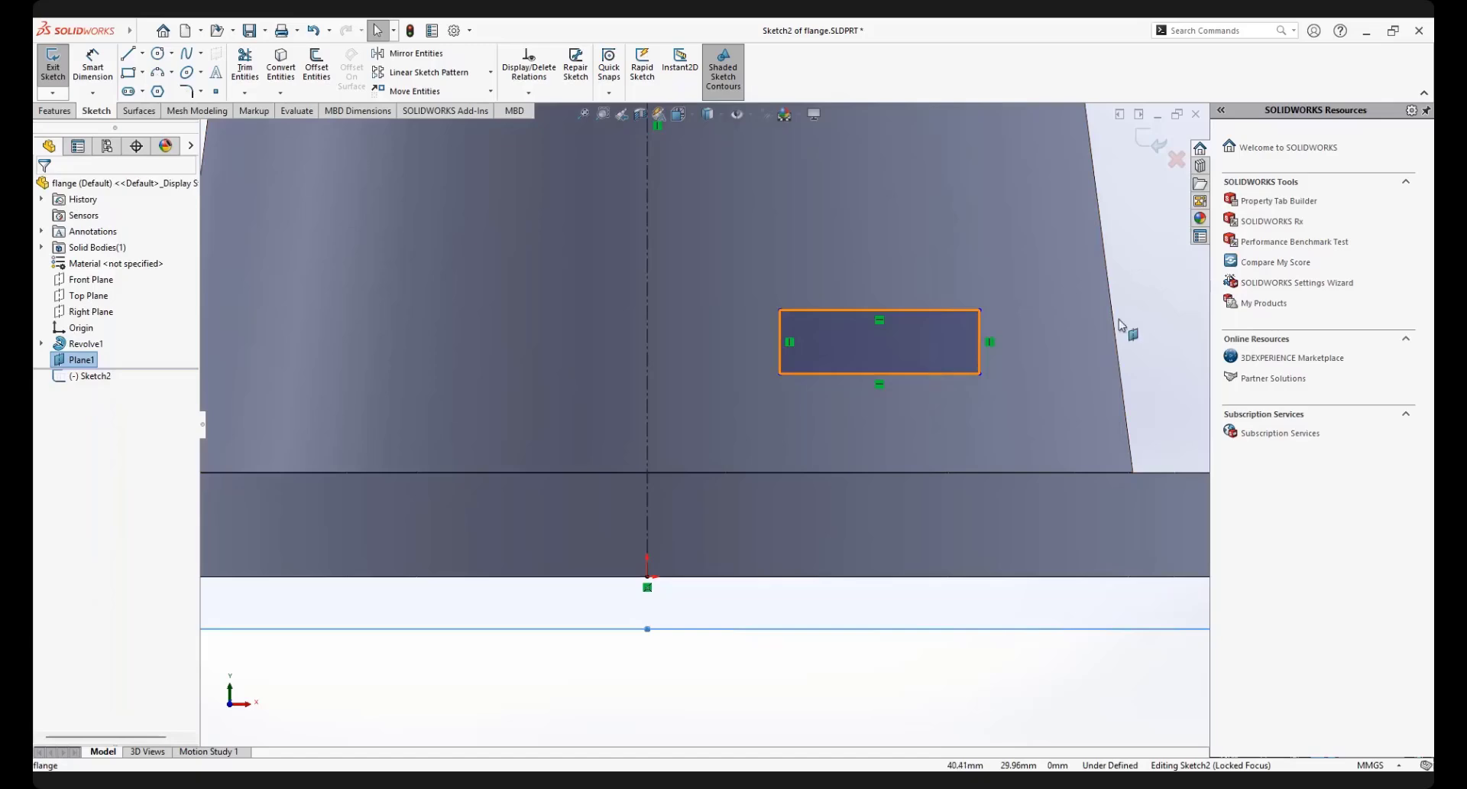
pyautogui.rightClick(939, 372)
pyautogui.press('Escape')
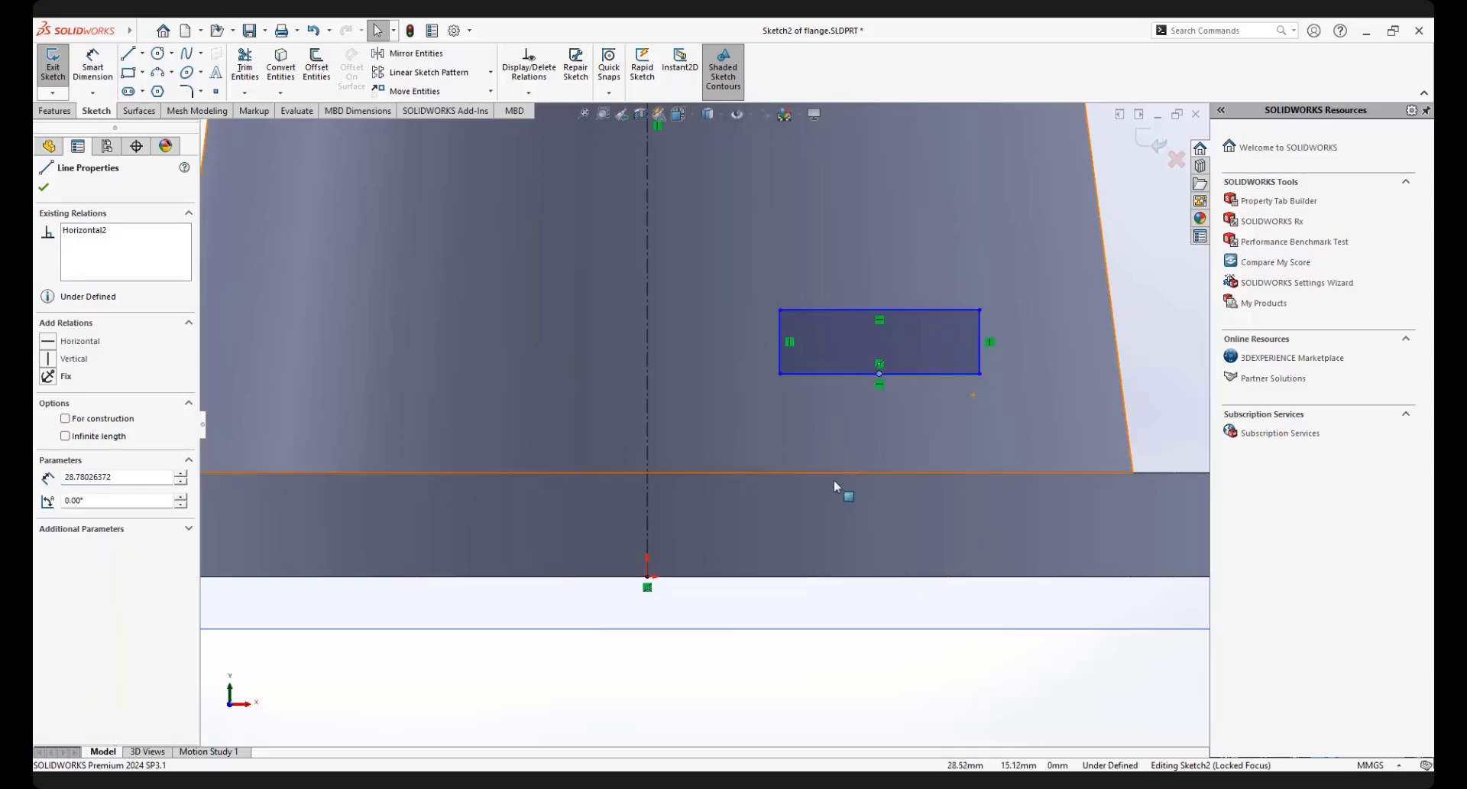
pyautogui.keyDown('ctrl'); pyautogui.click(648, 578); pyautogui.keyUp('ctrl')
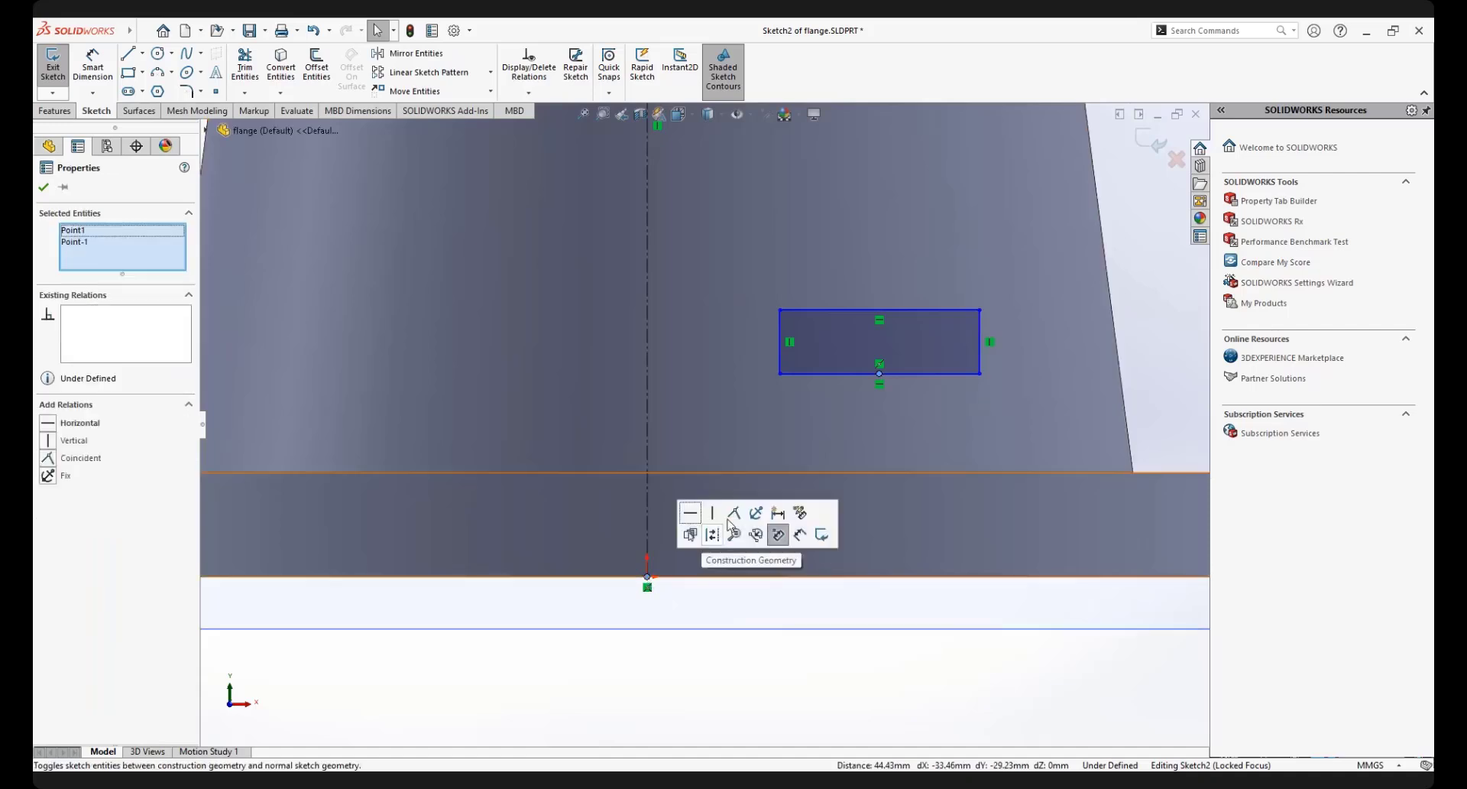
pyautogui.click(735, 514)
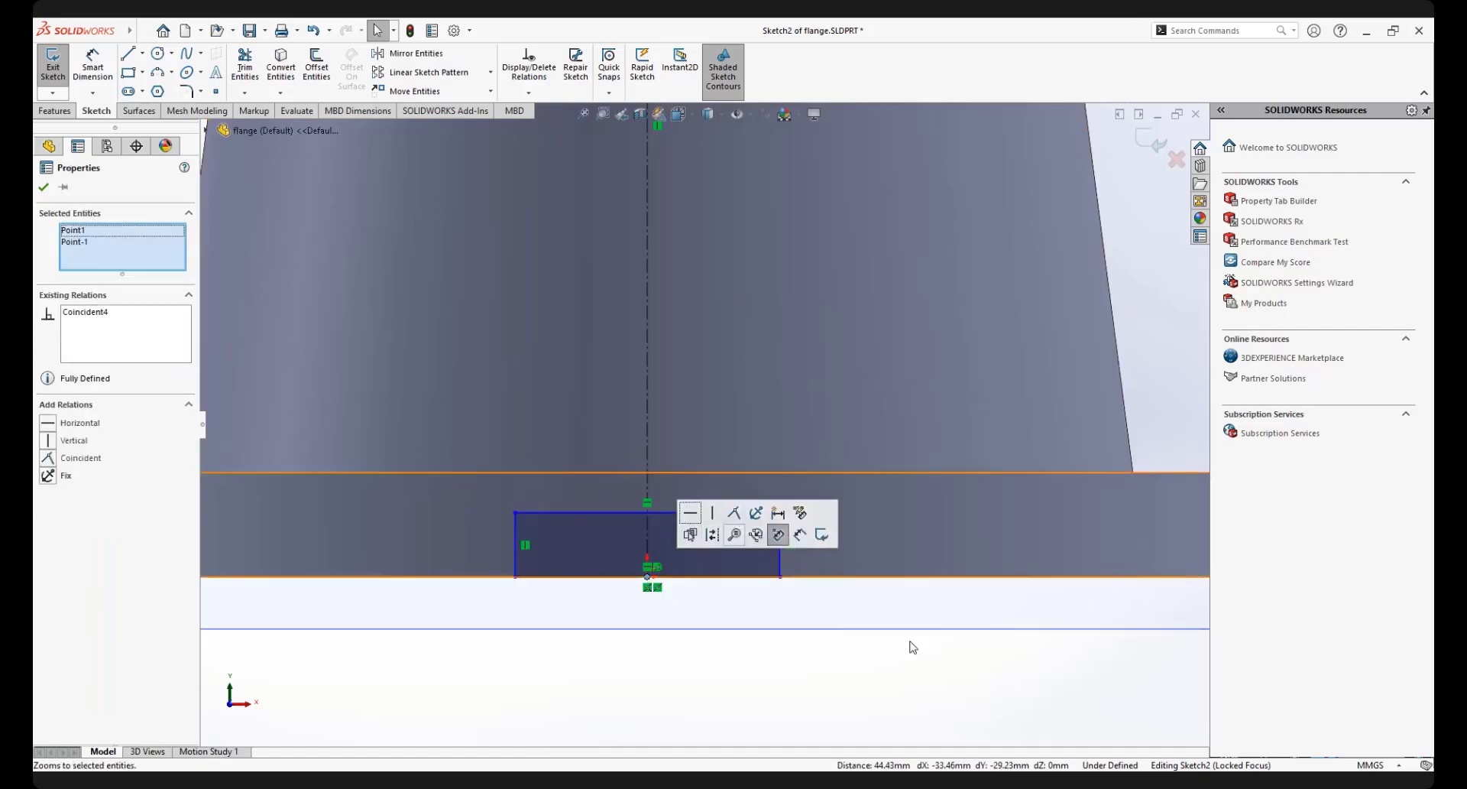
# Dimension the rectangle 80 mm wide and 15 mm high
pyautogui.press('f')
pyautogui.scroll(-2, 721, 544)
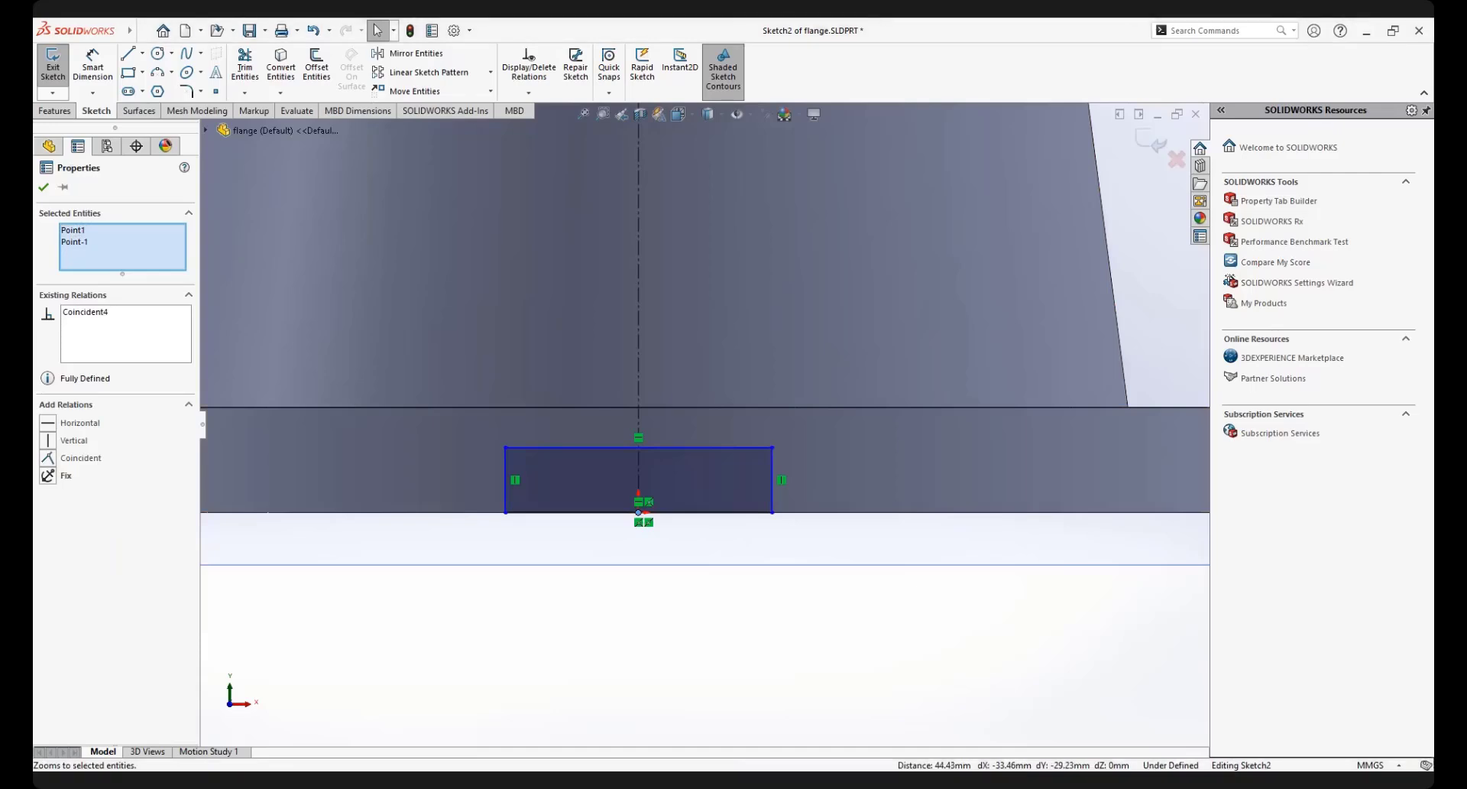
pyautogui.rightClick(853, 583)
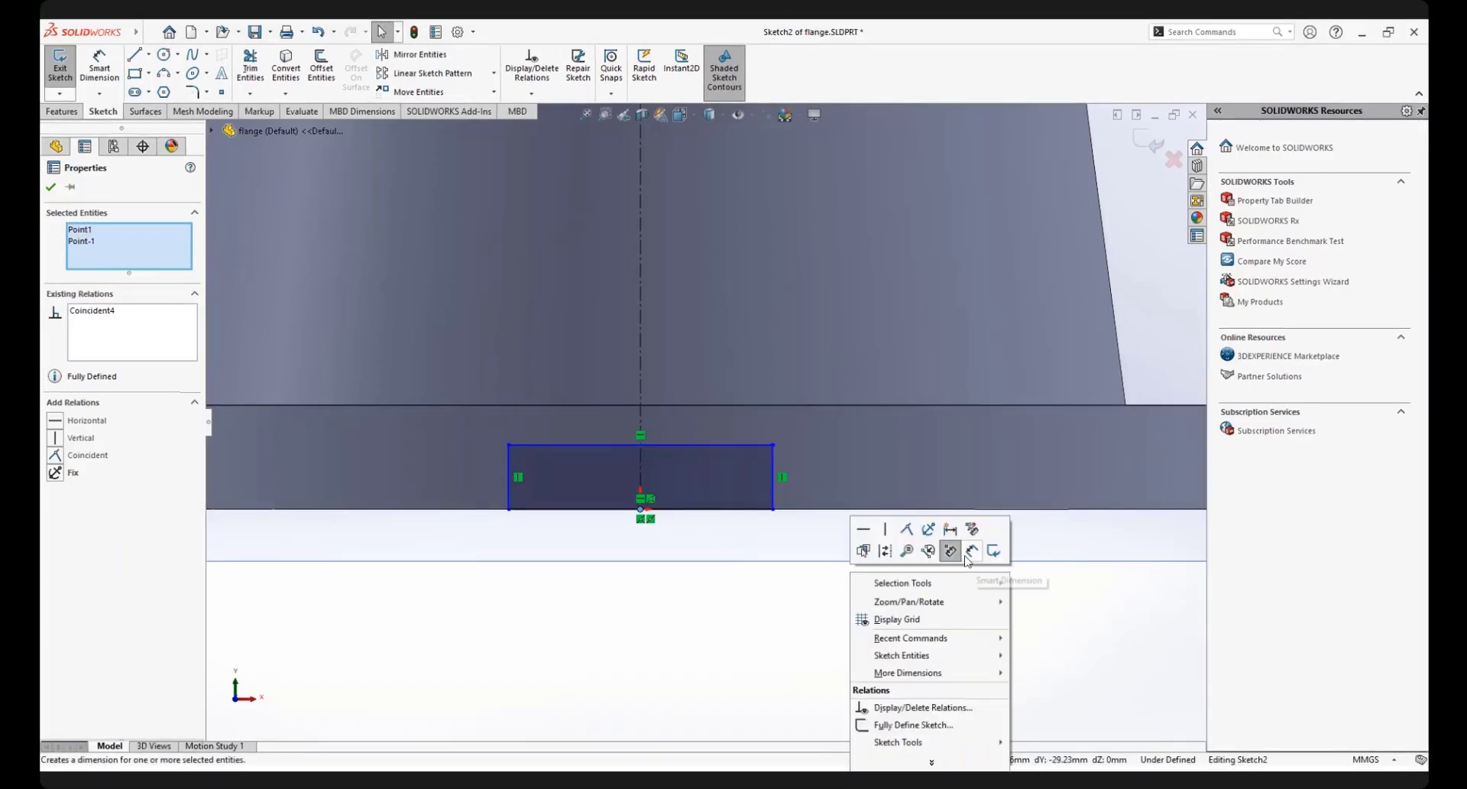
pyautogui.click(966, 558)
pyautogui.click(655, 596)
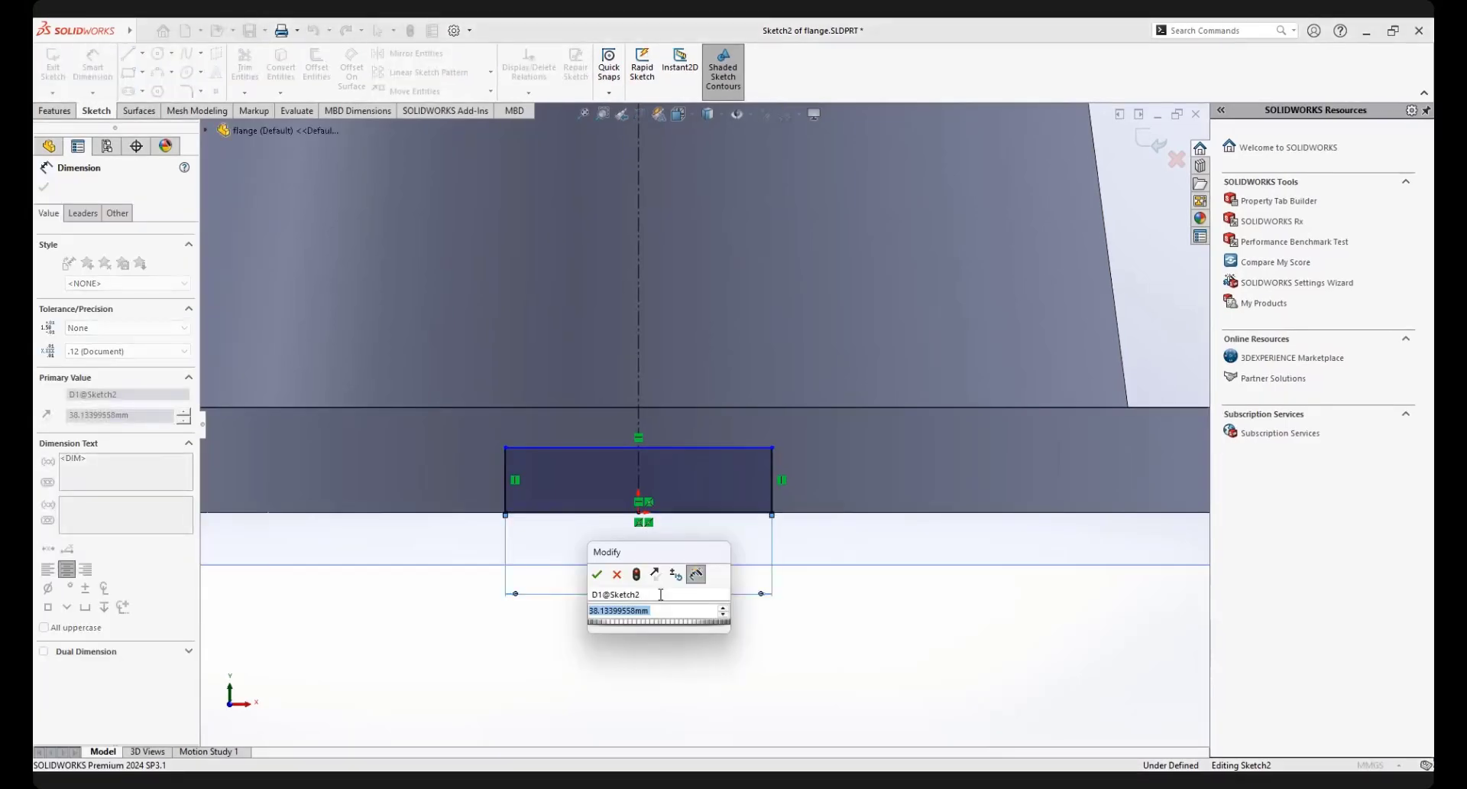
pyautogui.write('80')
pyautogui.press('Escape')
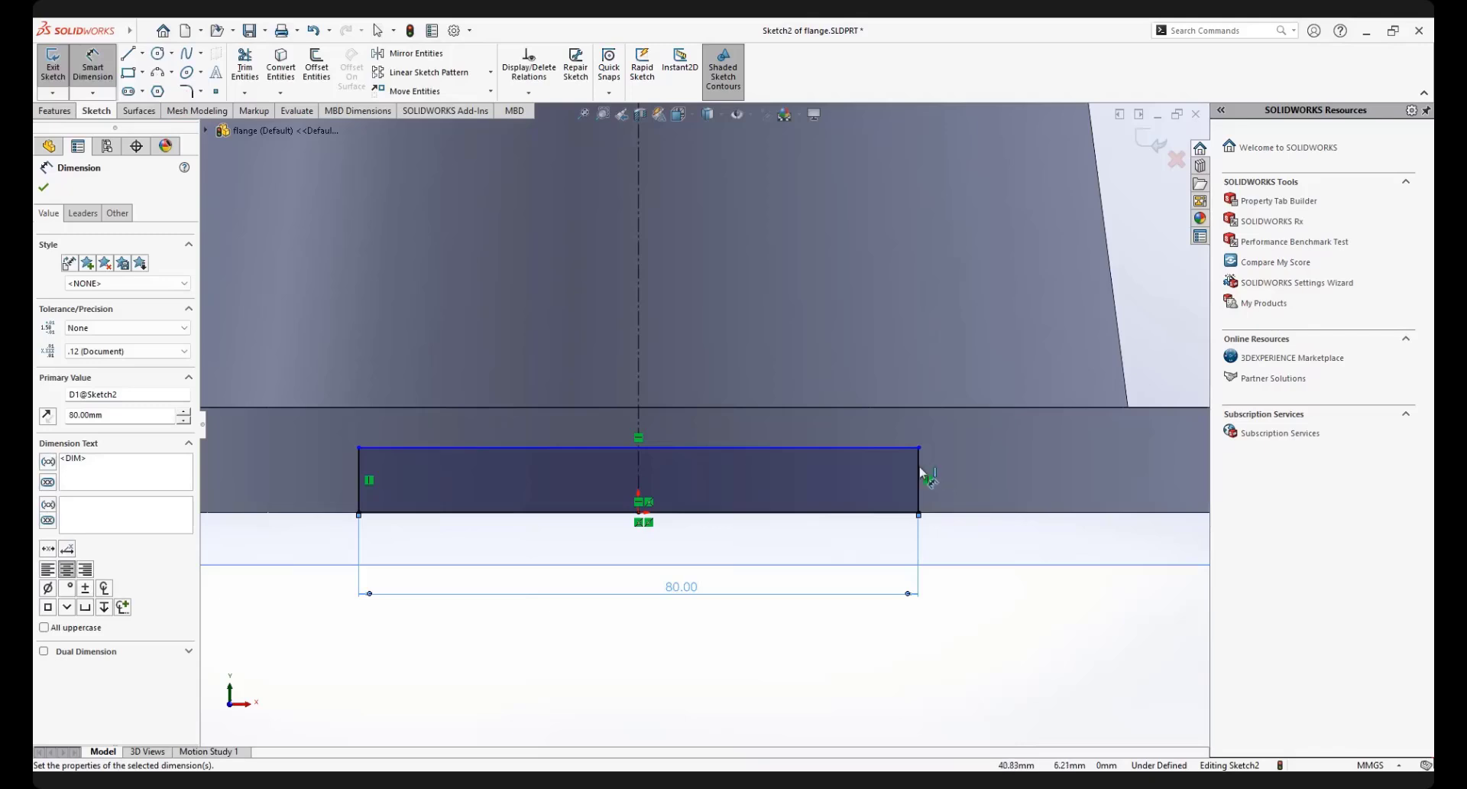
pyautogui.click(920, 480)
pyautogui.click(992, 478)
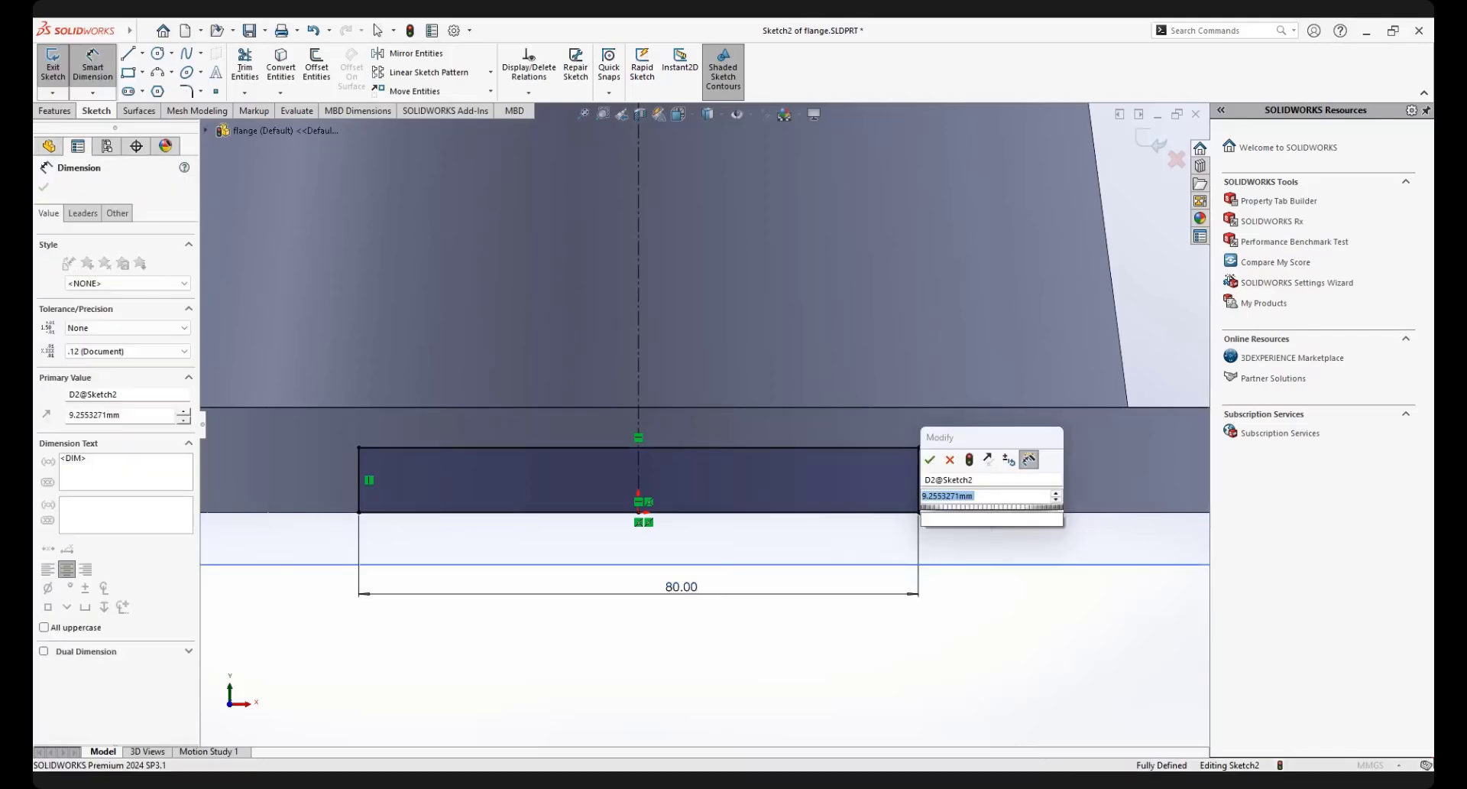
pyautogui.write('15')
pyautogui.press('Escape')
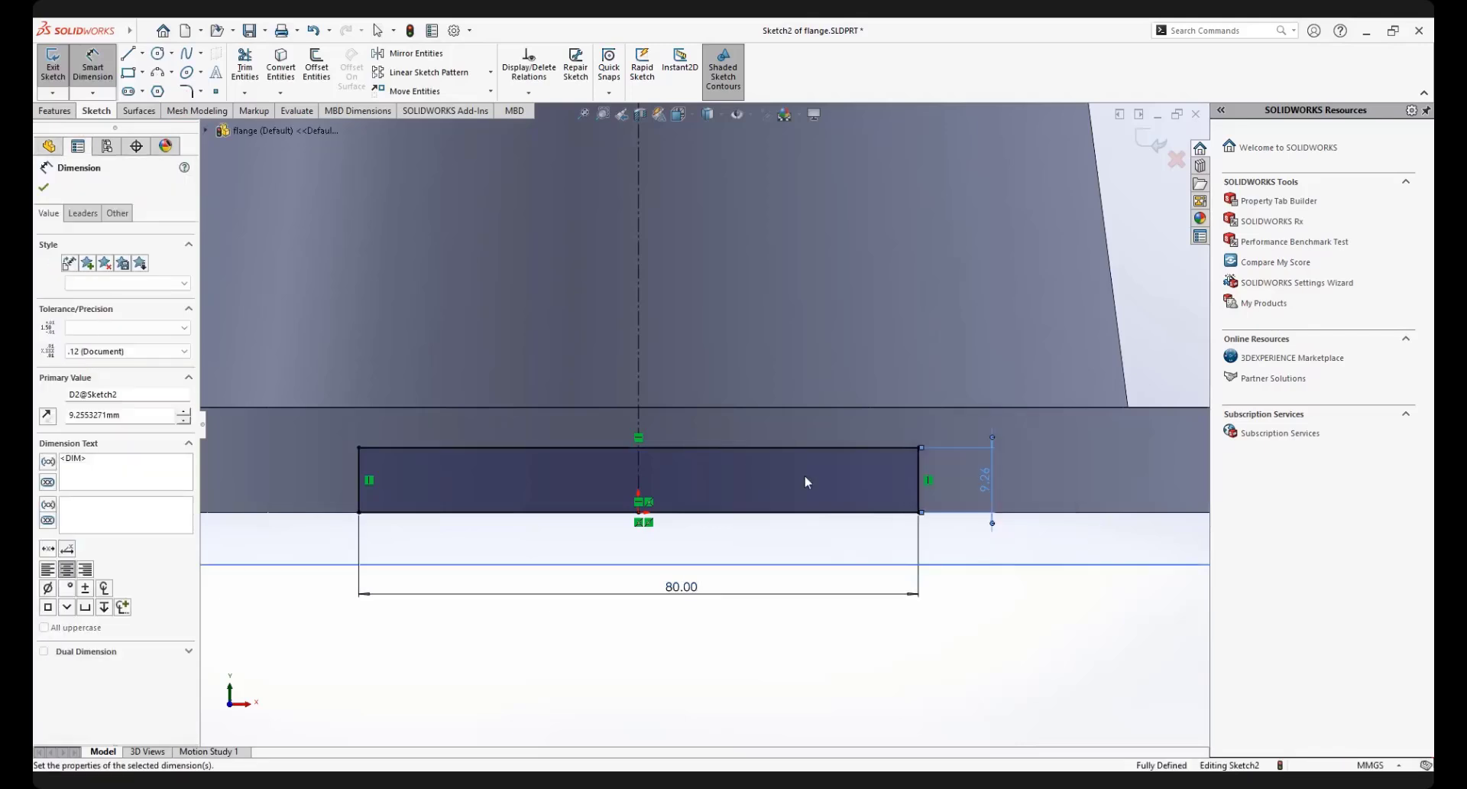
# Start a boss extrusion of the rectangle and reverse its direction so it runs toward the flanged body
pyautogui.scroll(8, 808, 483)
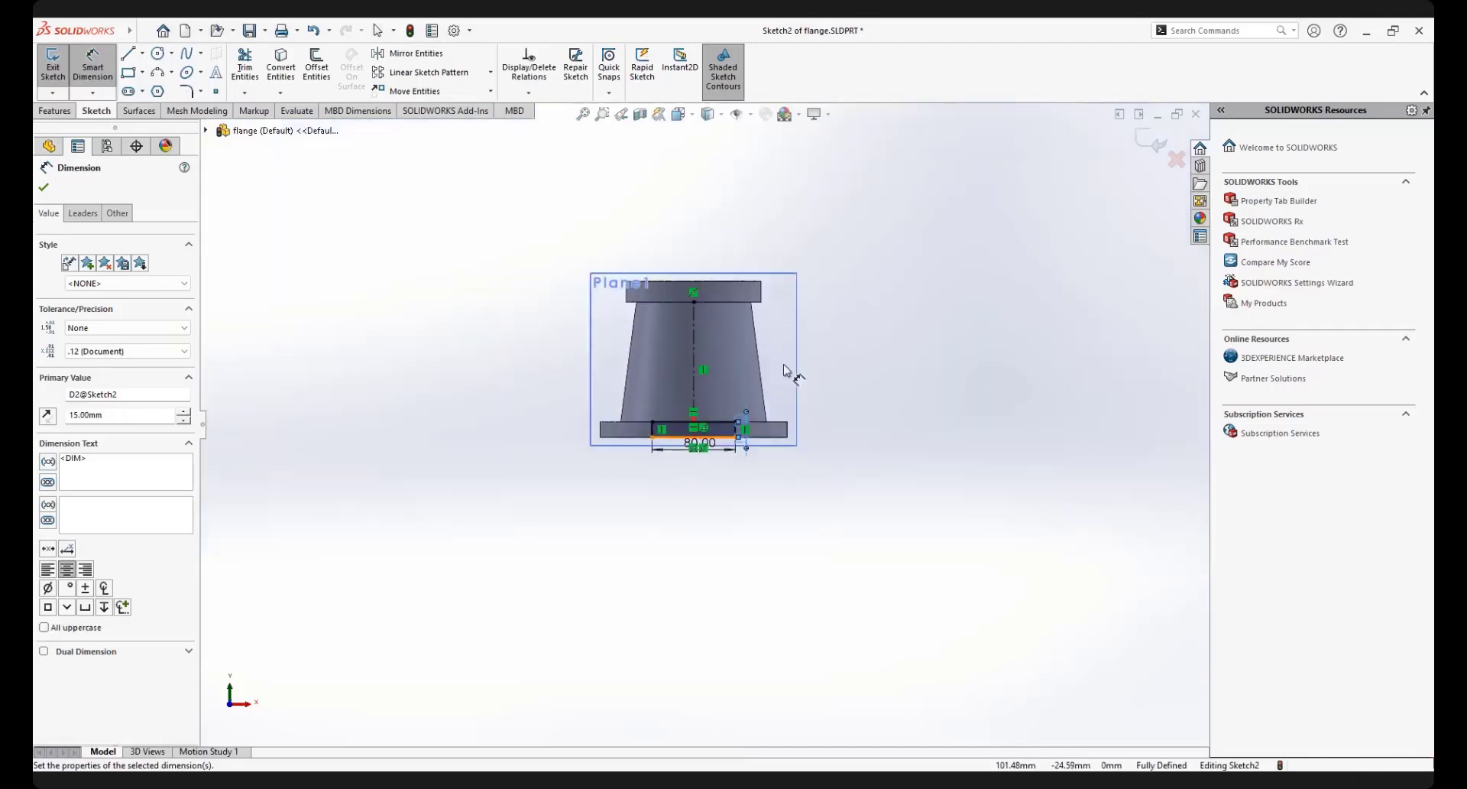
pyautogui.moveTo(701, 429)
pyautogui.mouseDown(button='middle')
pyautogui.moveTo(676, 423)
pyautogui.moveTo(491, 508)
pyautogui.moveTo(489, 528)
pyautogui.mouseUp(button='middle')
pyautogui.scroll(5, 486, 544)
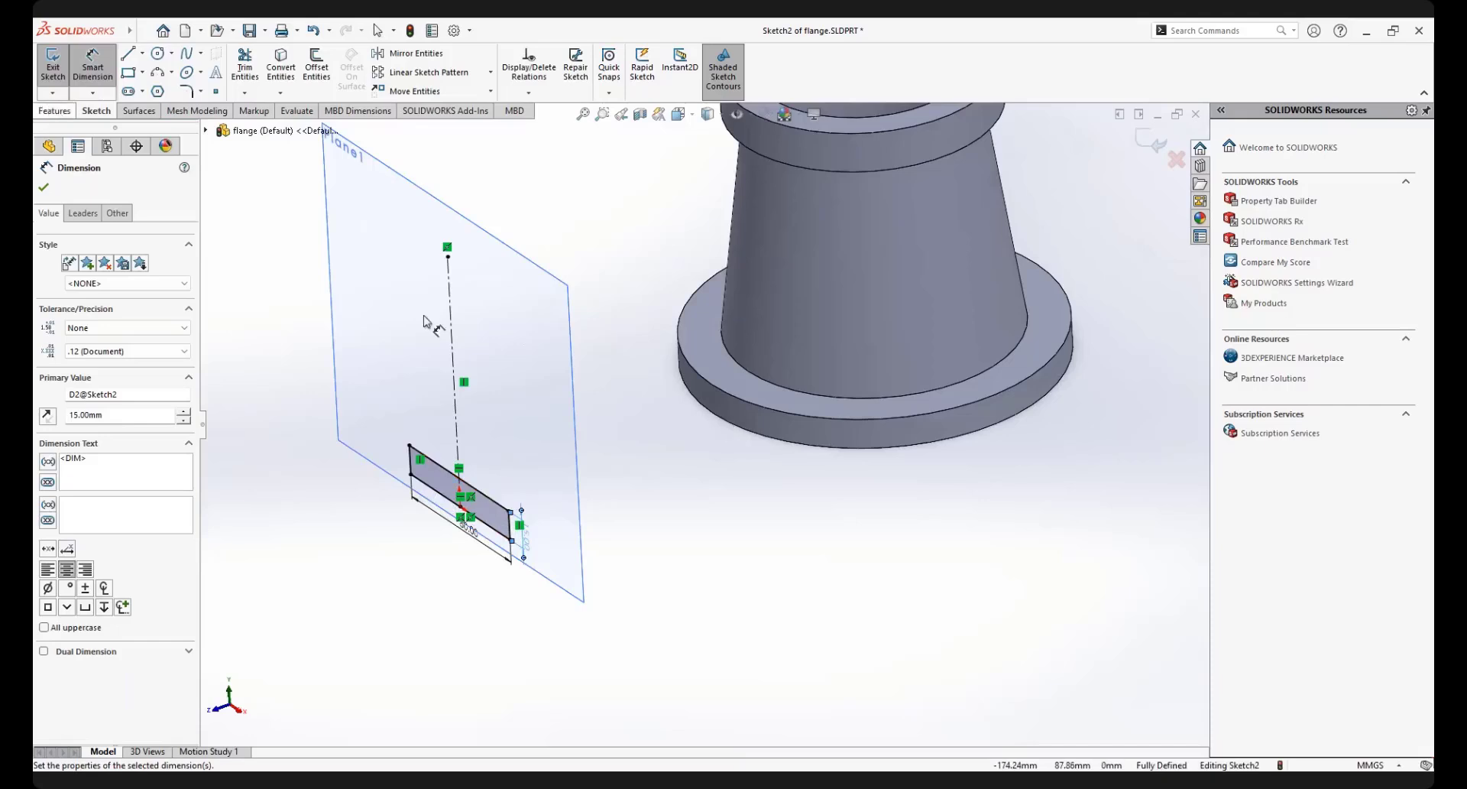
pyautogui.click(54, 112)
pyautogui.click(61, 71)
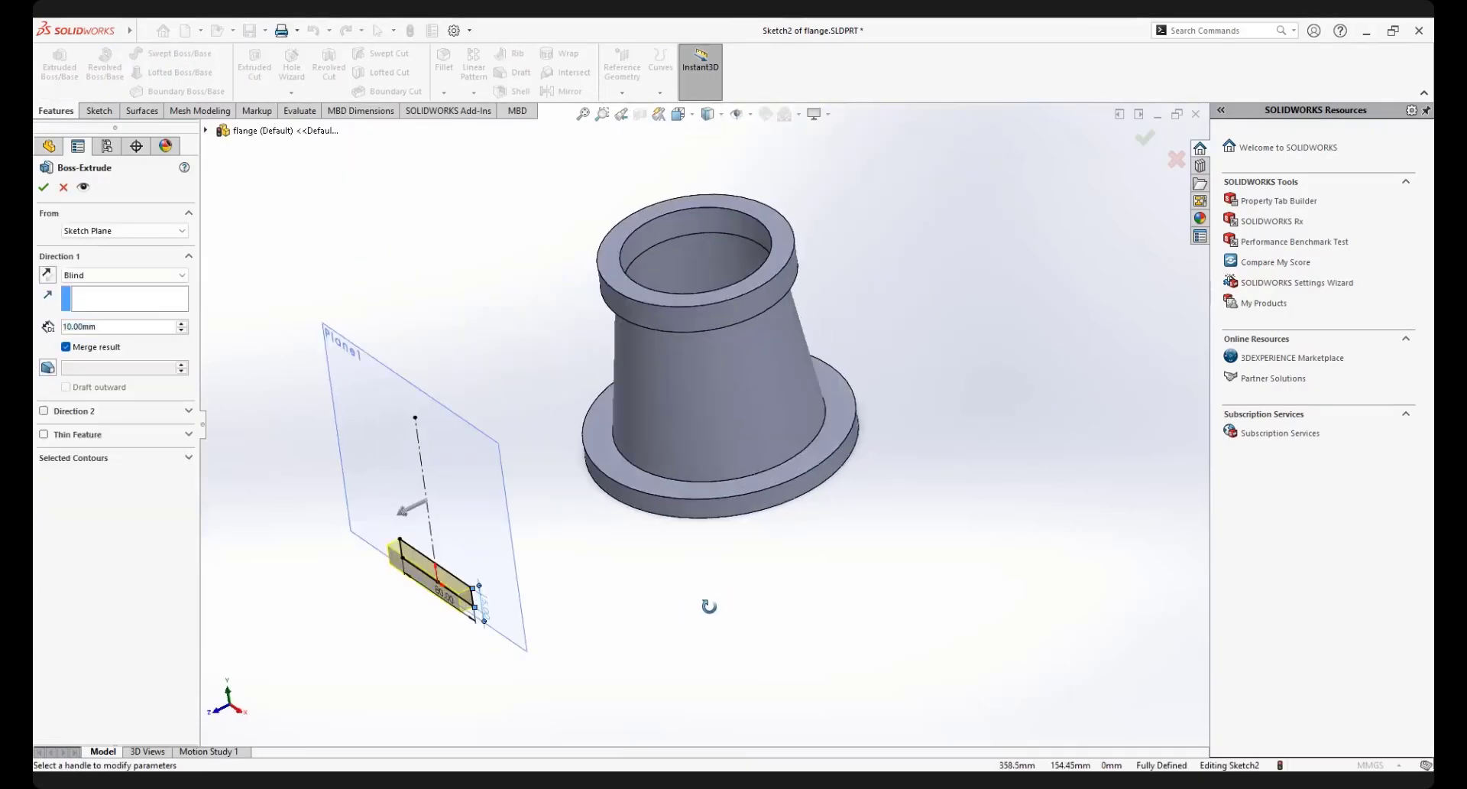
pyautogui.click(47, 275)
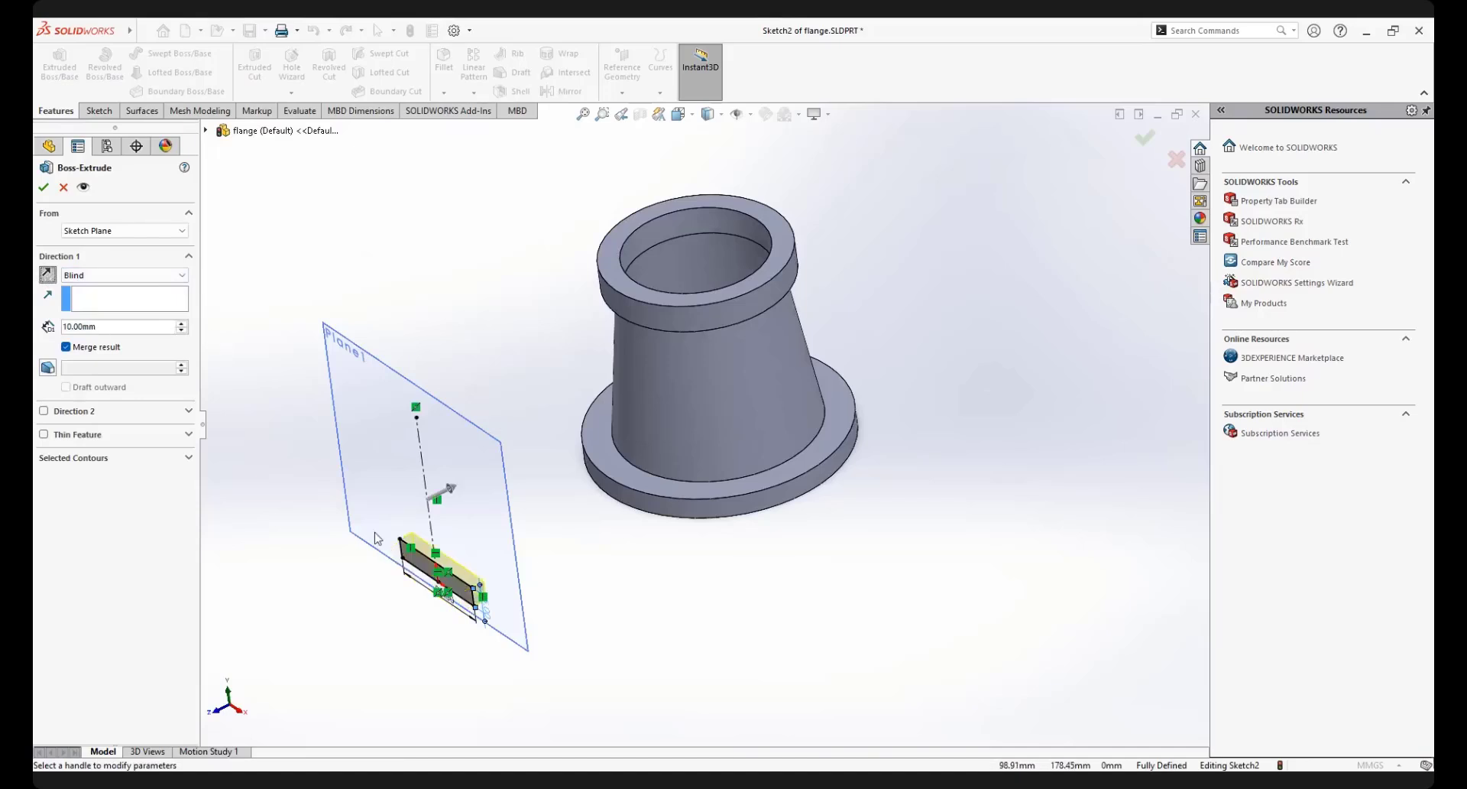
# Try a blind extrusion depth of 220 mm and inspect how the foot preview meets the base flange
pyautogui.click(180, 324)
pyautogui.click(180, 324)
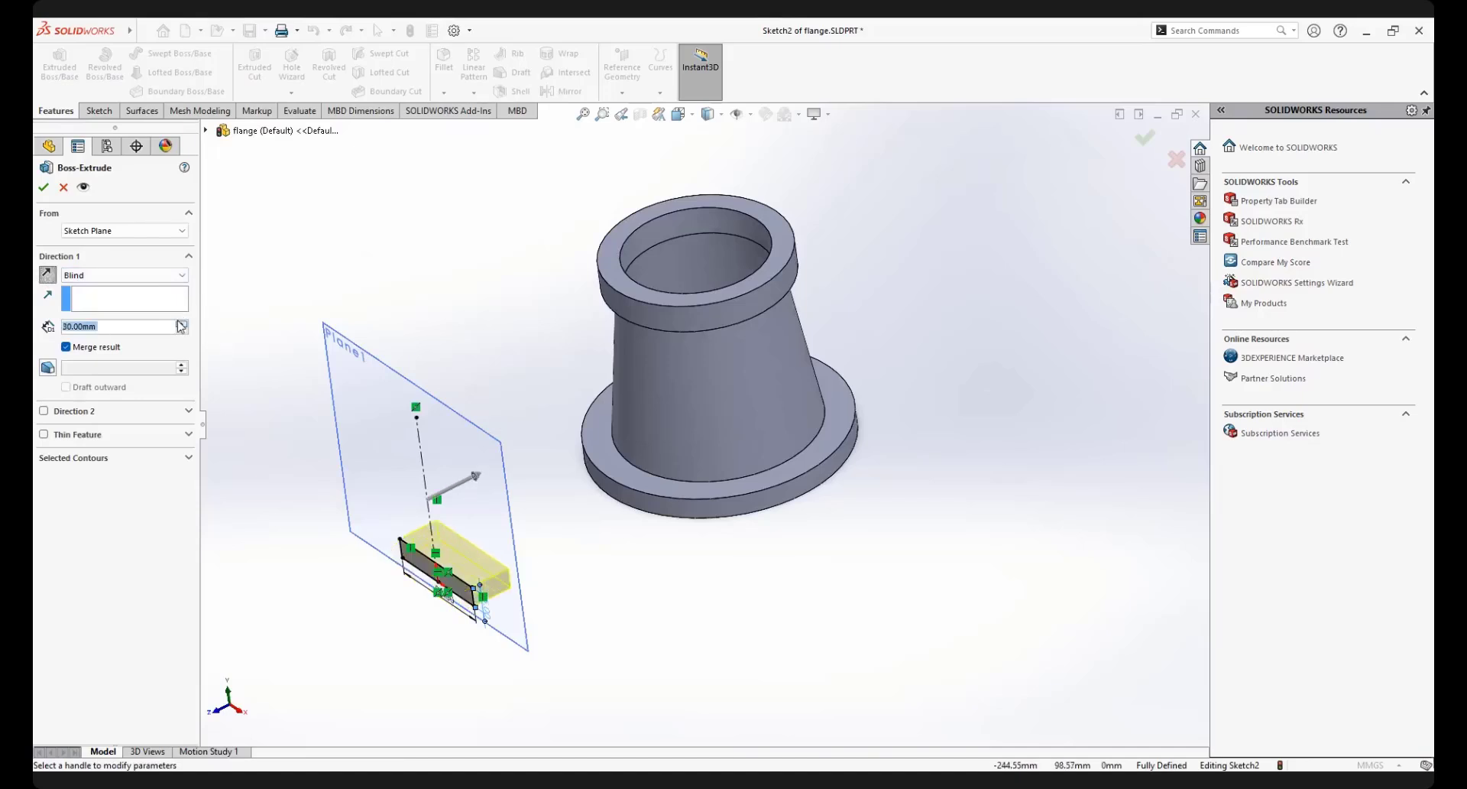
pyautogui.click(179, 323)
pyautogui.click(180, 324)
pyautogui.click(180, 323)
pyautogui.click(180, 323)
pyautogui.click(180, 324)
pyautogui.click(180, 324)
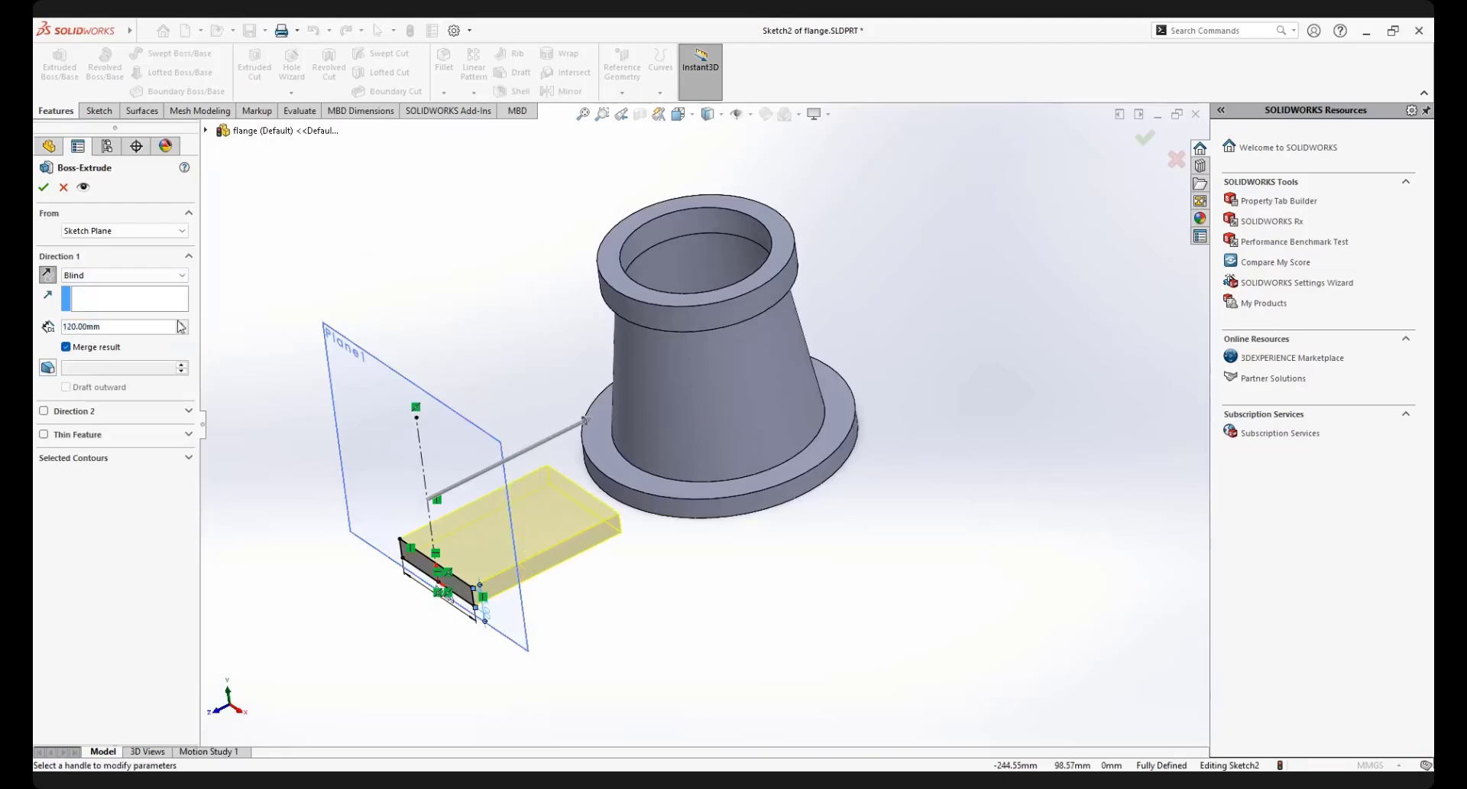
pyautogui.click(180, 323)
pyautogui.click(179, 323)
pyautogui.click(180, 323)
pyautogui.click(180, 323)
pyautogui.click(179, 323)
pyautogui.click(179, 324)
pyautogui.click(180, 323)
pyautogui.moveTo(535, 367)
pyautogui.mouseDown(button='middle')
pyautogui.moveTo(604, 247)
pyautogui.moveTo(615, 263)
pyautogui.mouseUp(button='middle')
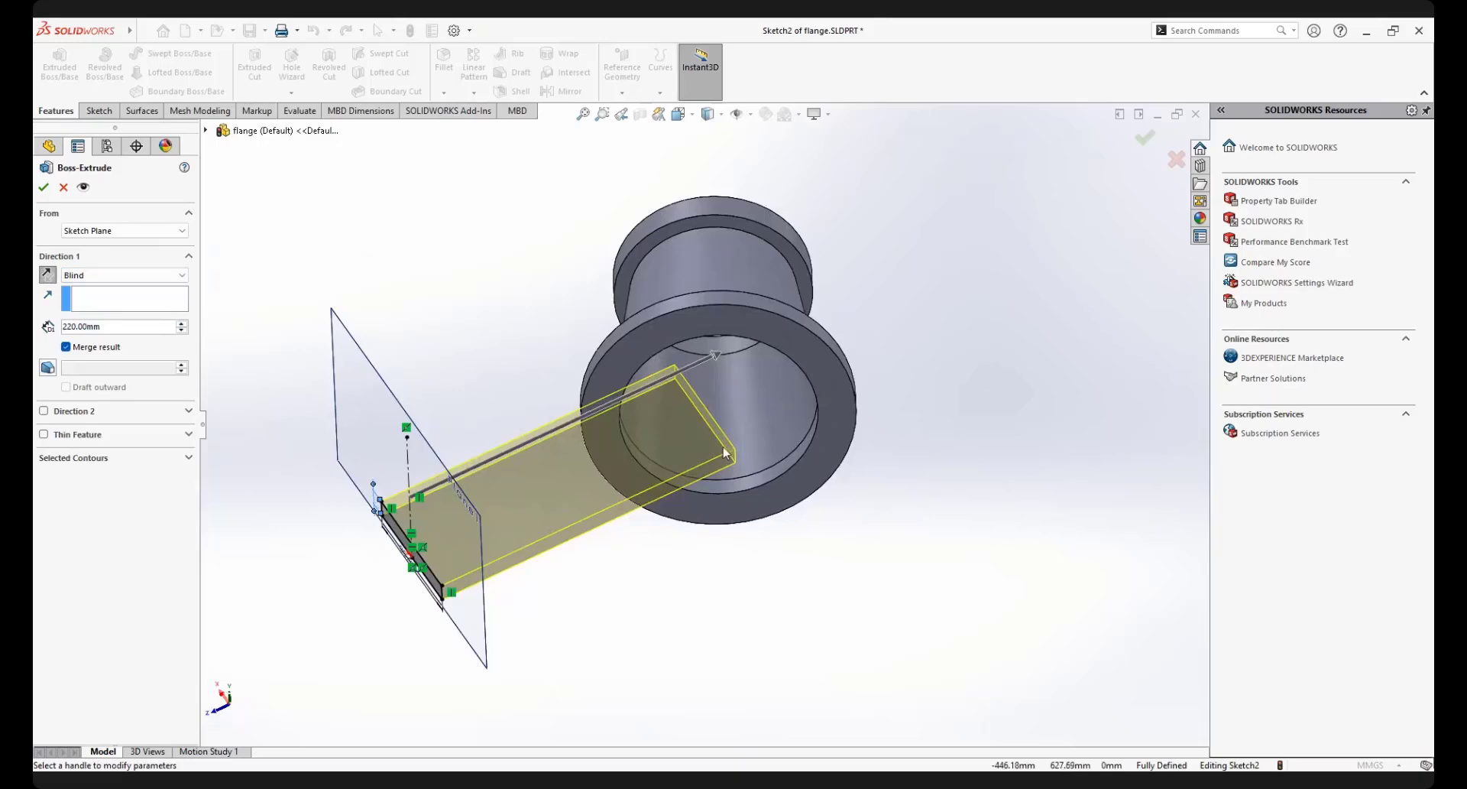
pyautogui.moveTo(725, 453)
pyautogui.mouseDown(button='middle')
pyautogui.moveTo(731, 440)
pyautogui.moveTo(674, 416)
pyautogui.moveTo(726, 447)
pyautogui.moveTo(700, 451)
pyautogui.moveTo(696, 395)
pyautogui.moveTo(809, 612)
pyautogui.moveTo(688, 534)
pyautogui.moveTo(737, 556)
pyautogui.moveTo(606, 321)
pyautogui.mouseUp(button='middle')
pyautogui.scroll(-1, 701, 402)
pyautogui.scroll(6, 812, 620)
pyautogui.scroll(-2, 606, 321)
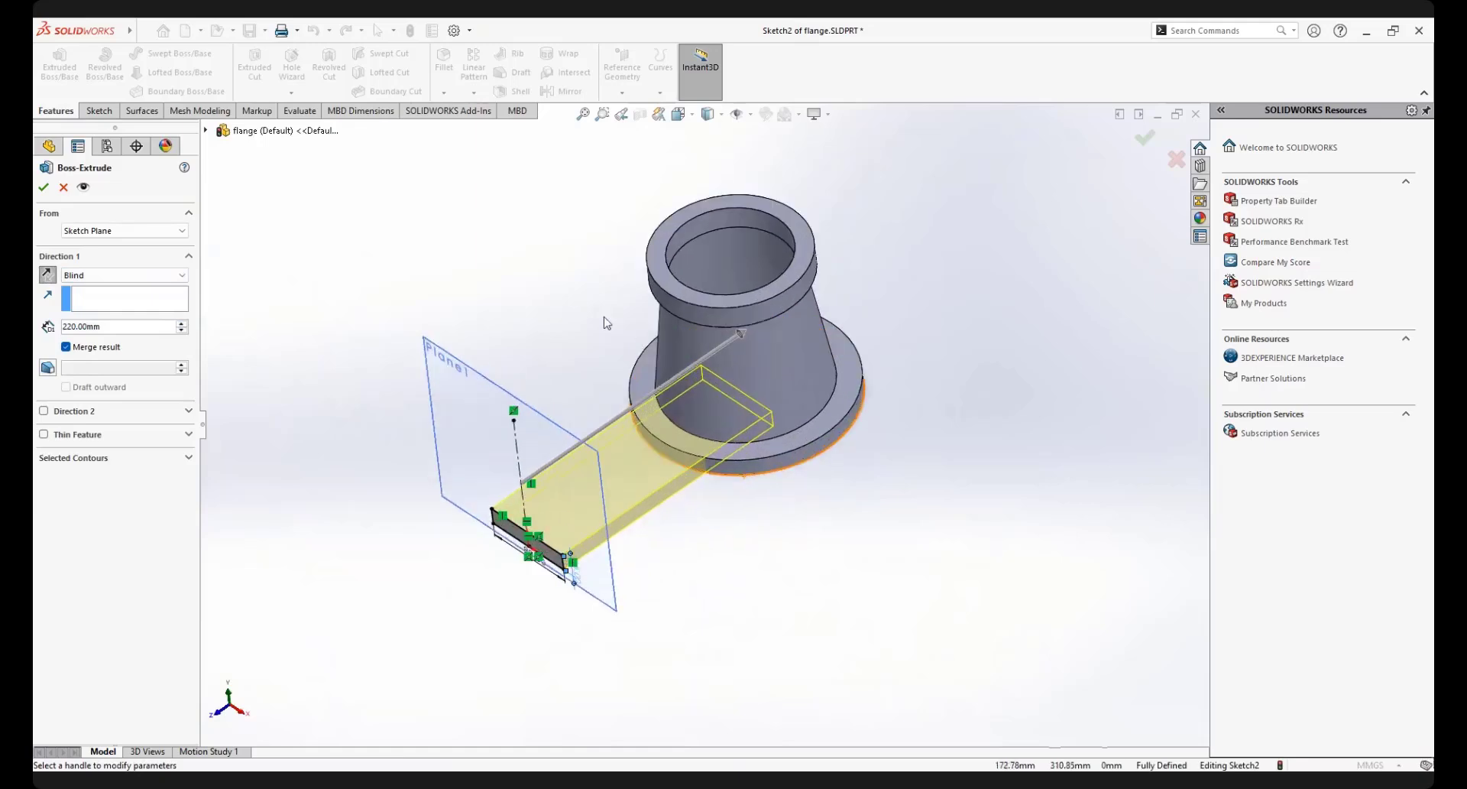
# Extrude the rectangle up to the outer cylindrical surface of the base flange, with the result merged
pyautogui.click(137, 277)
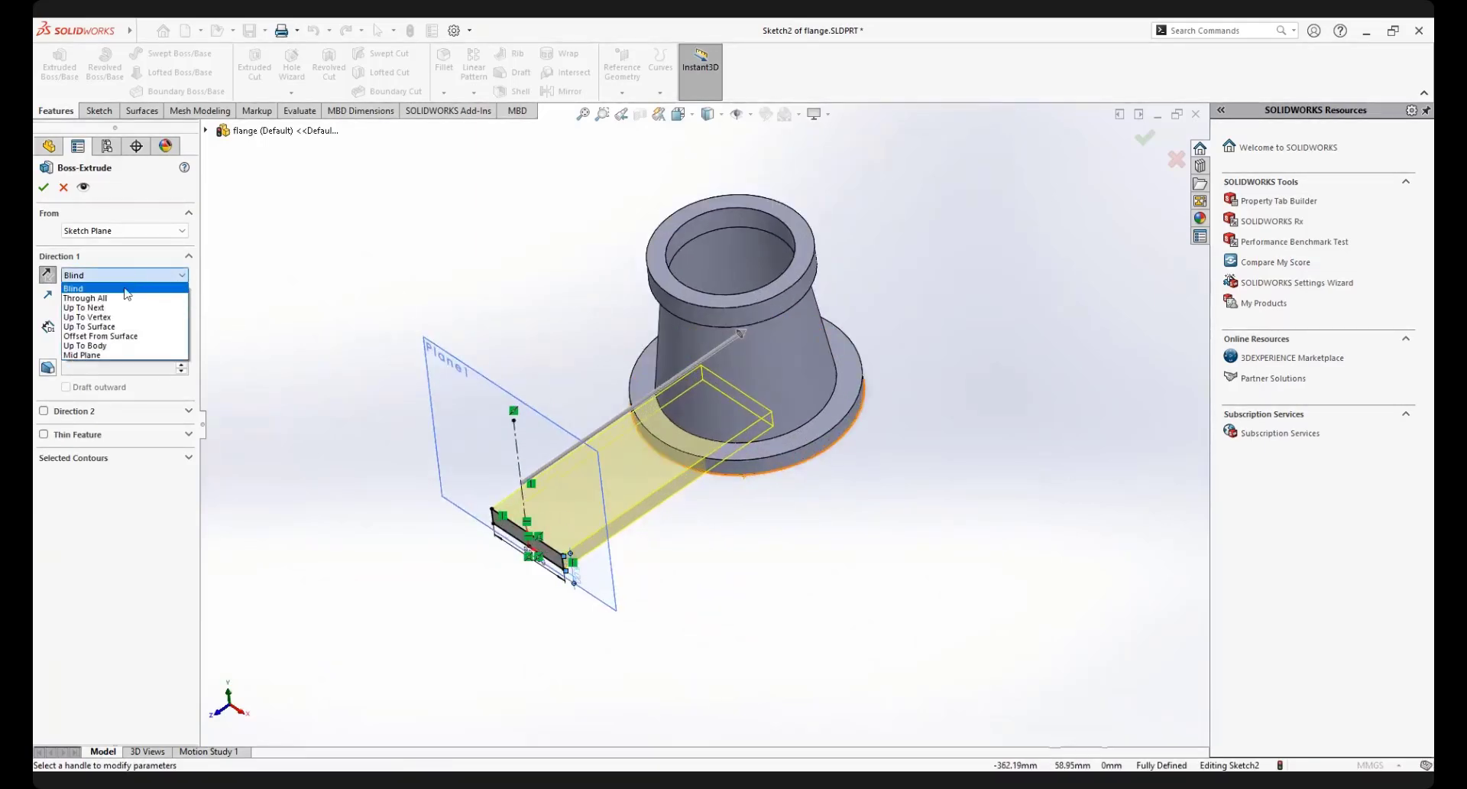
pyautogui.click(92, 327)
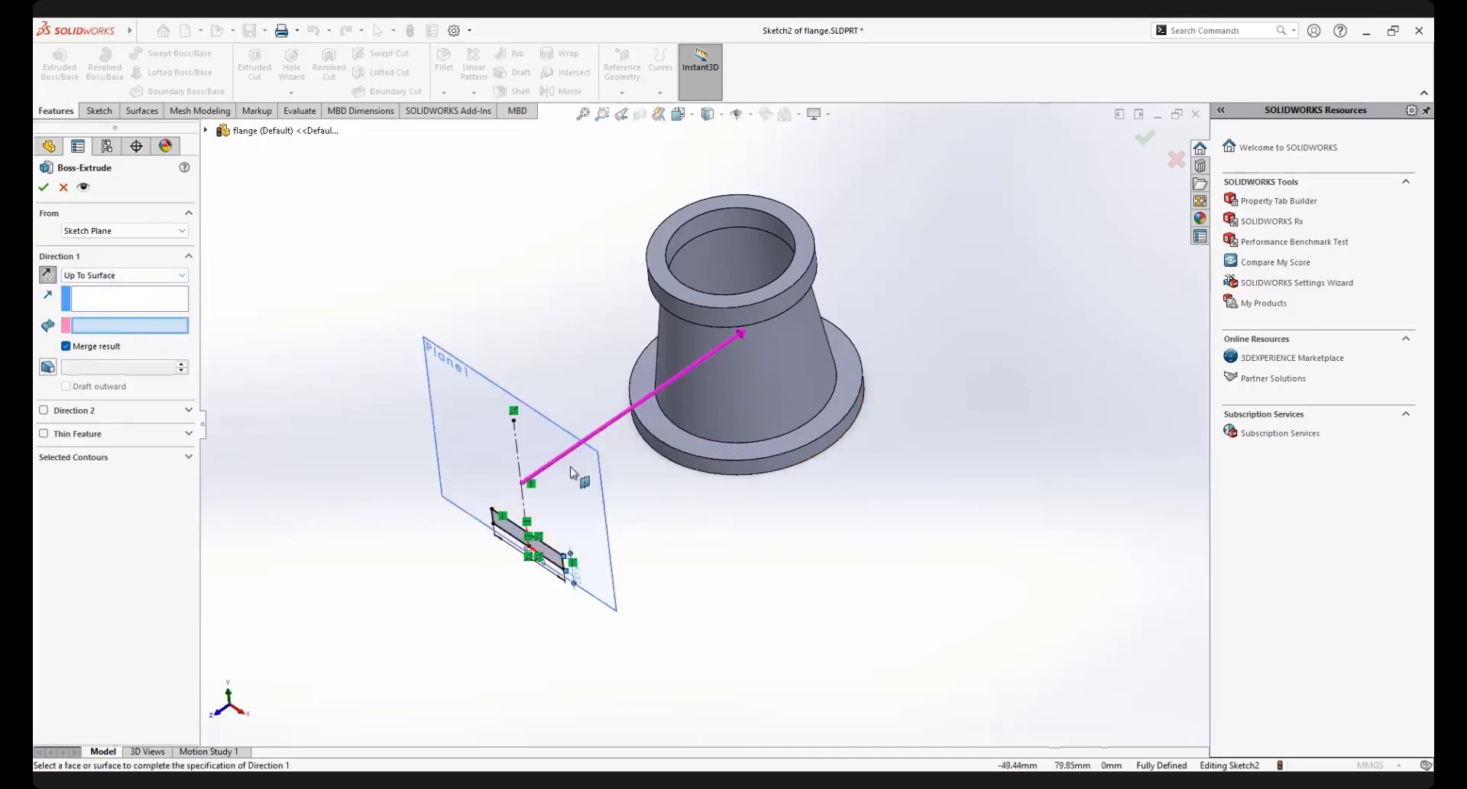
pyautogui.click(664, 455)
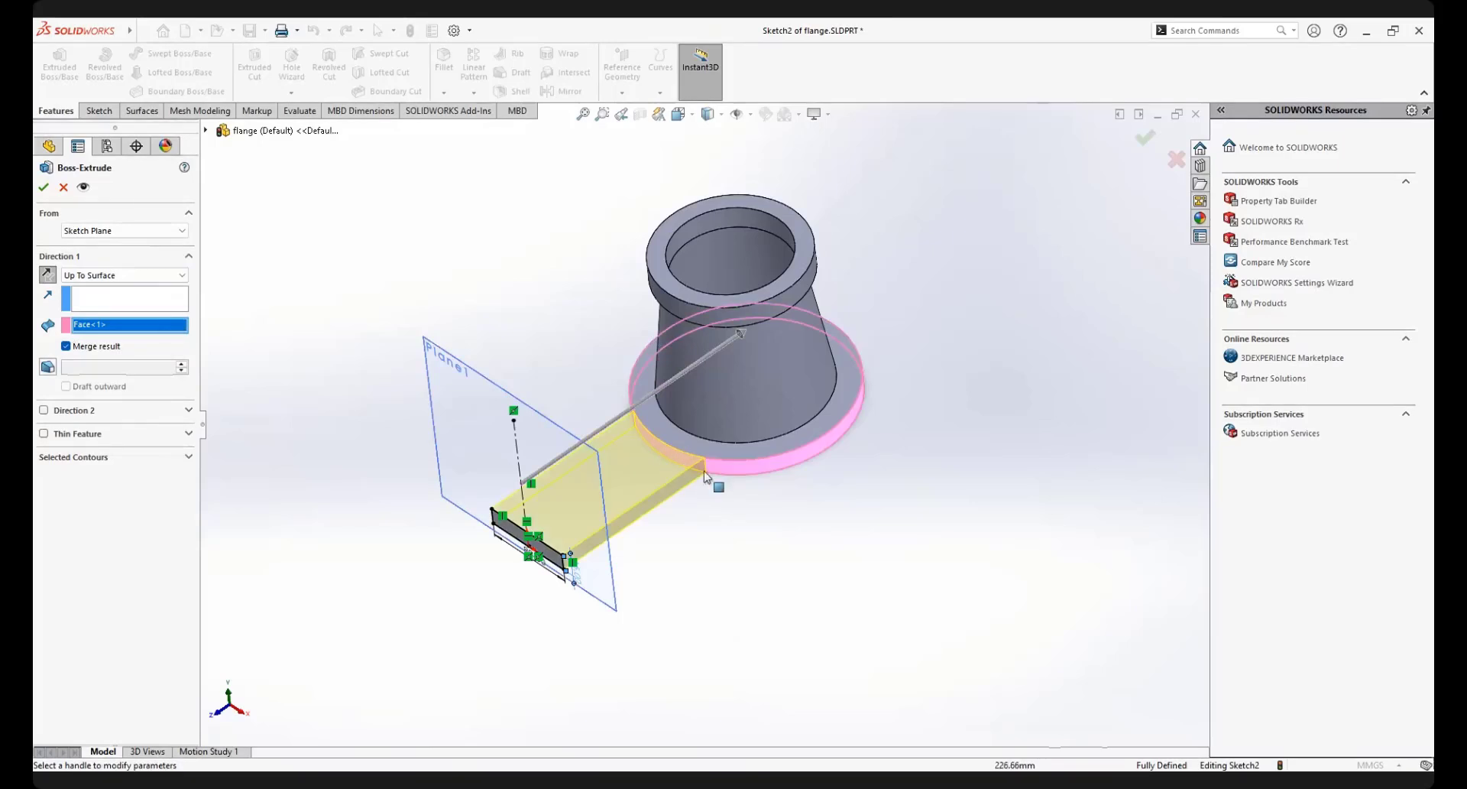
pyautogui.click(44, 187)
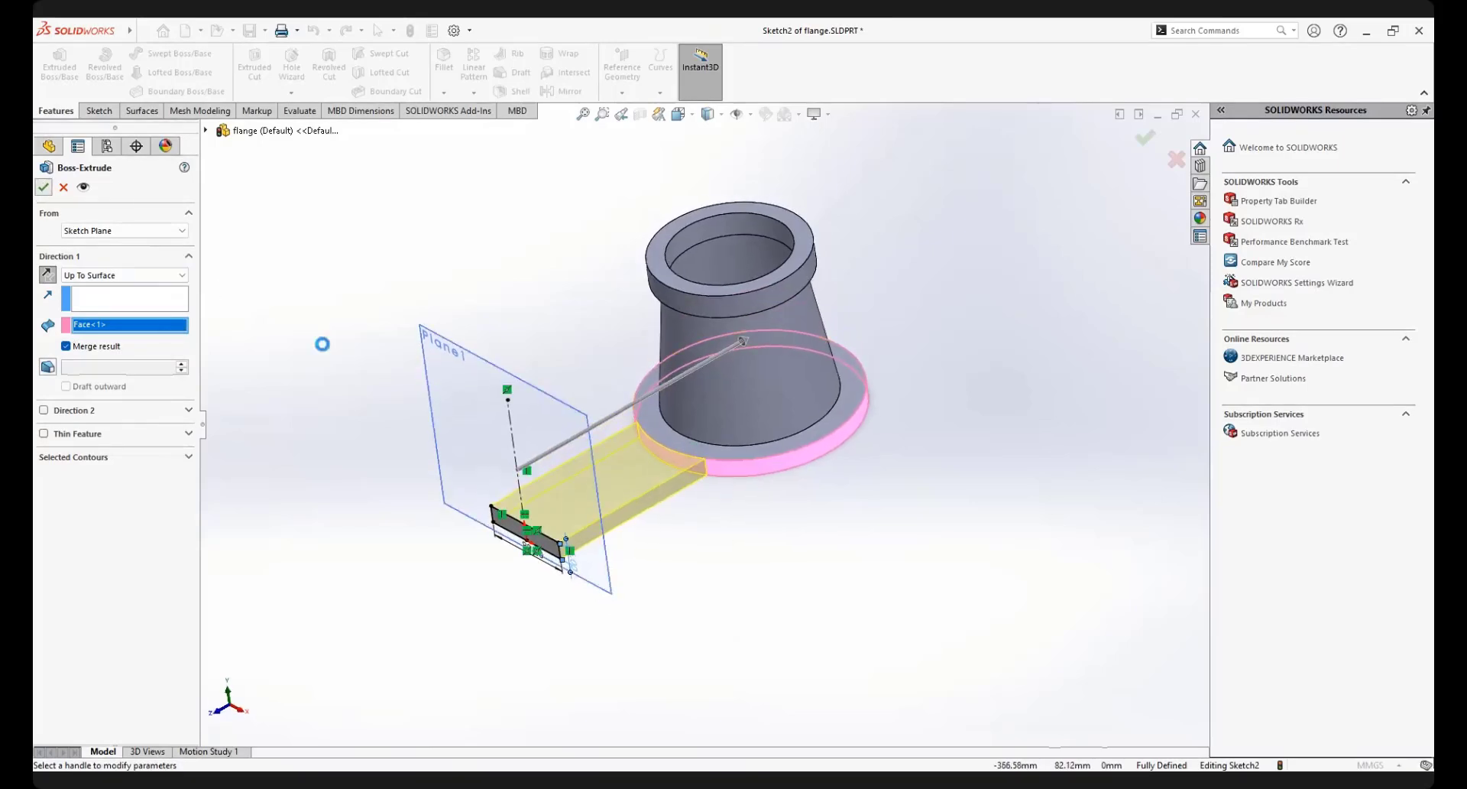
# Hide the offset reference plane at the outer end of the foot
pyautogui.click(863, 614)
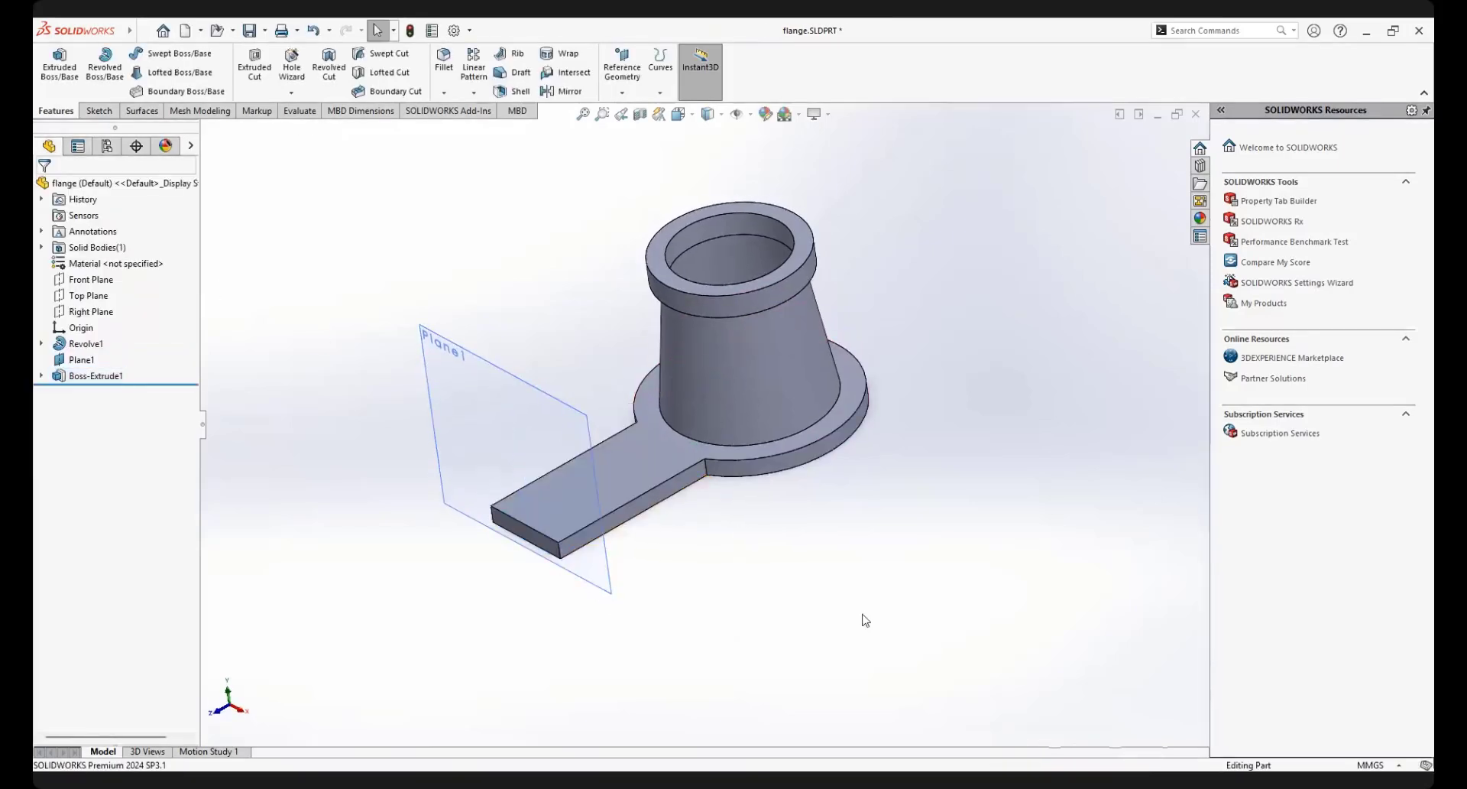
pyautogui.click(449, 348)
pyautogui.click(471, 361)
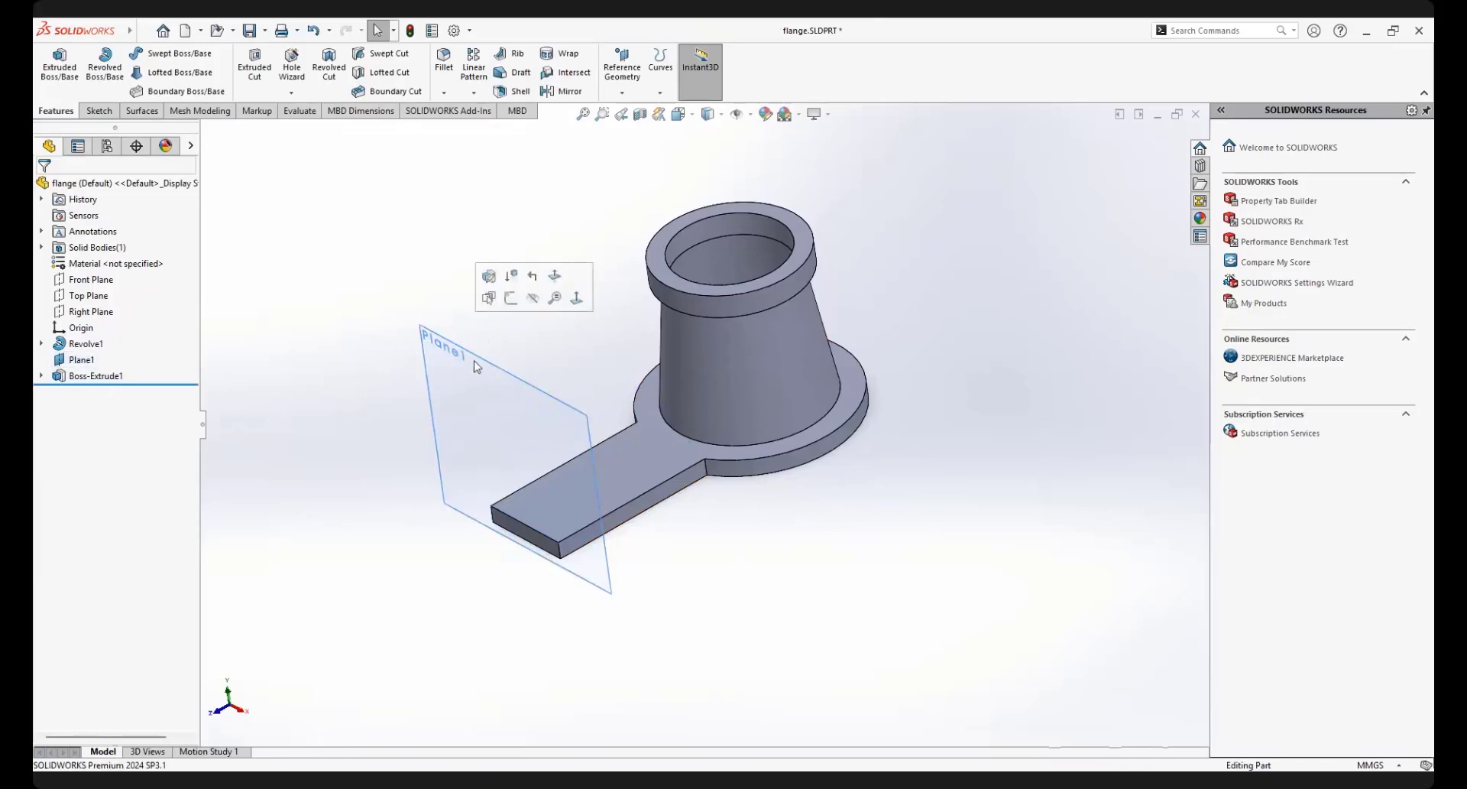
pyautogui.click(465, 351)
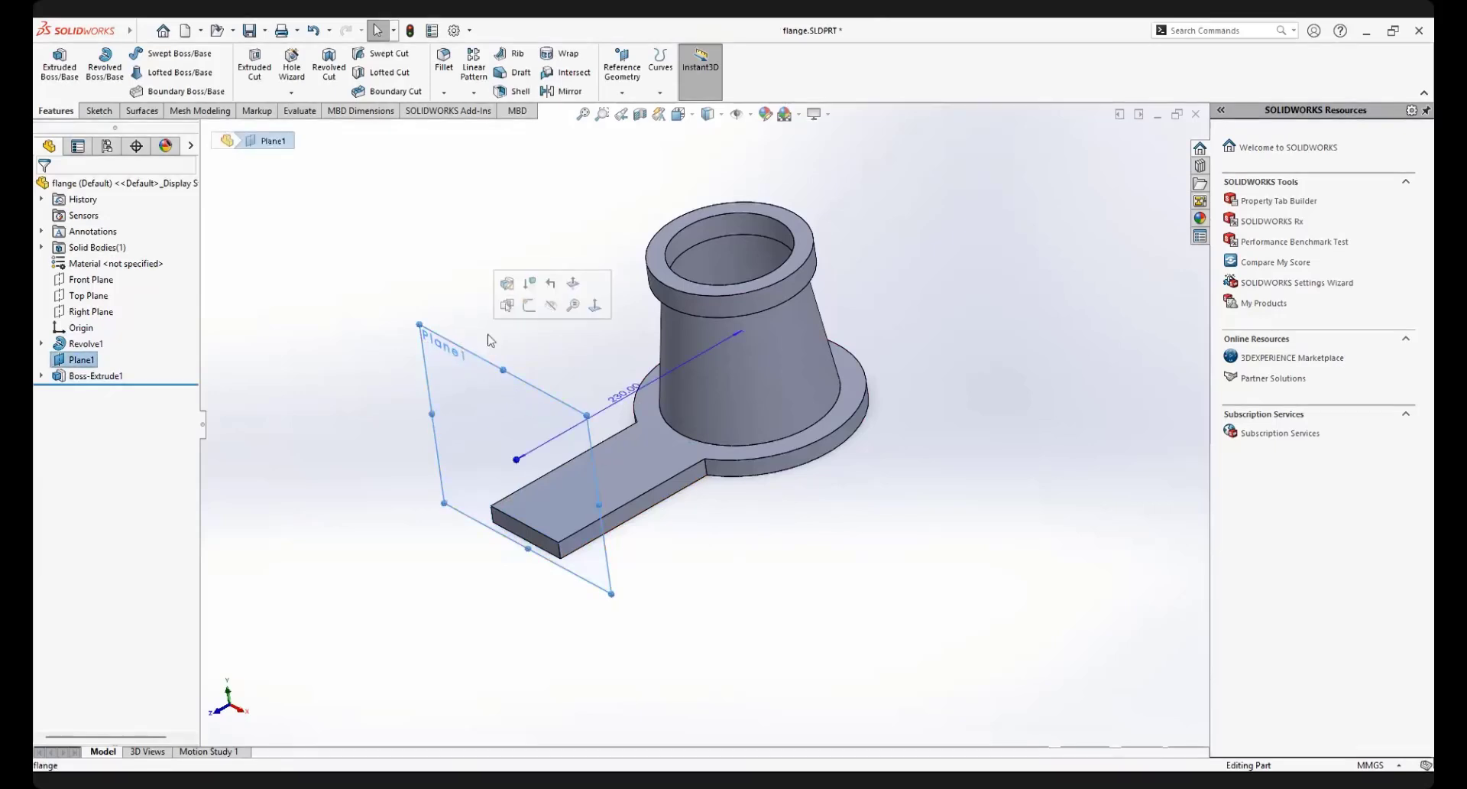
pyautogui.click(551, 306)
# Fillet the two vertical corner edges at the free end of the foot with a 40 mm symmetric radius
pyautogui.scroll(-2, 672, 577)
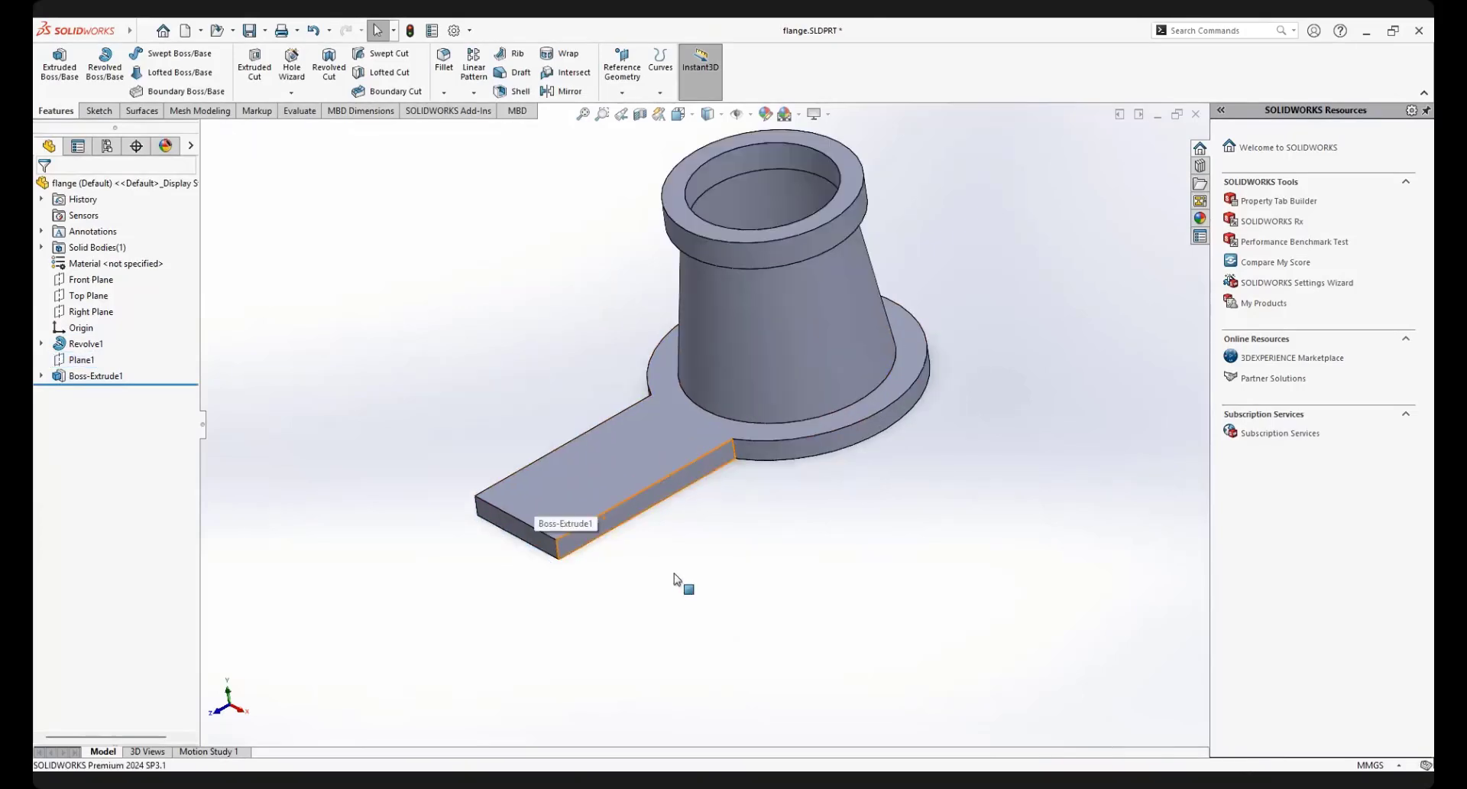
pyautogui.moveTo(682, 434); pyautogui.dragTo(689, 440, button='middle')
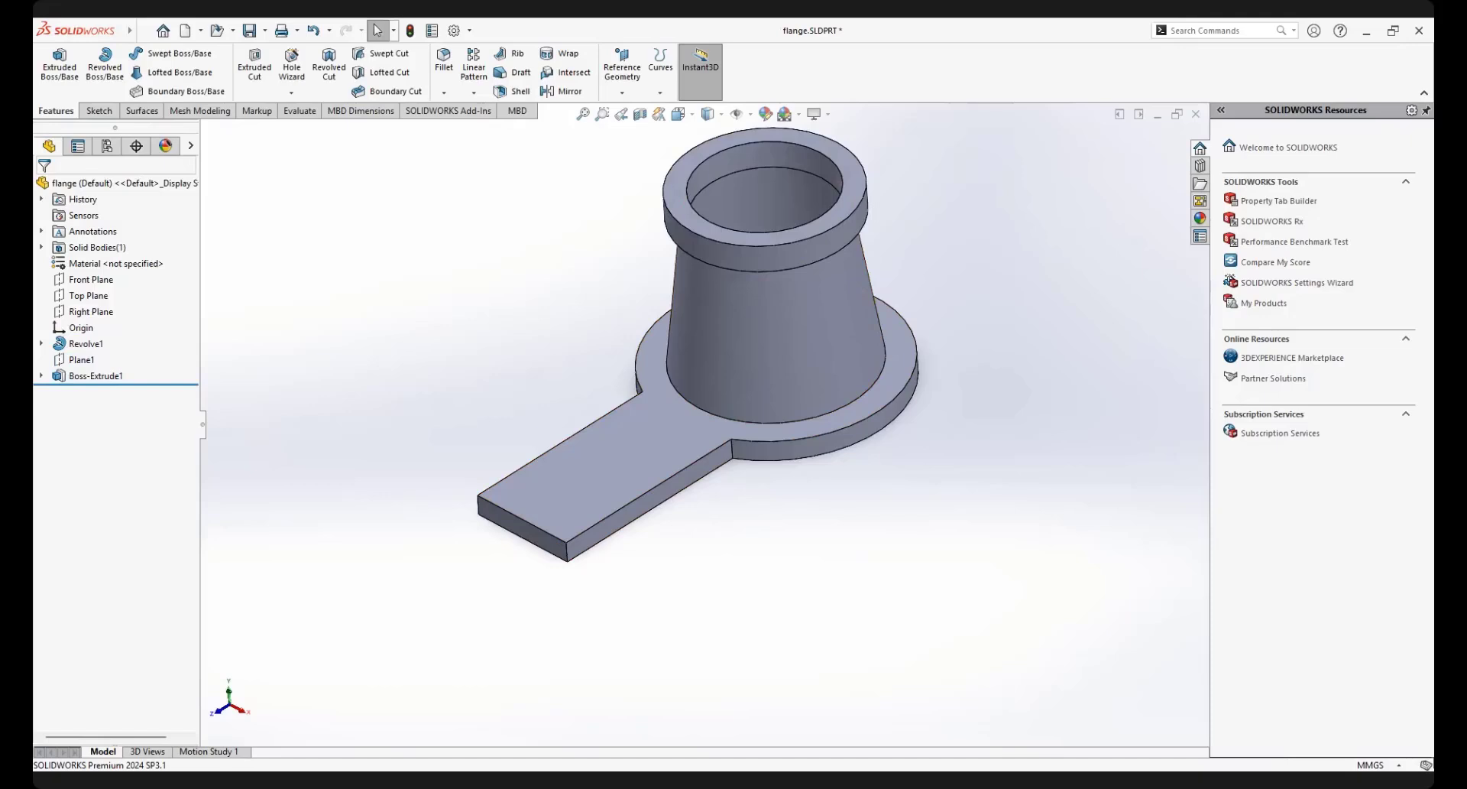
pyautogui.click(443, 70)
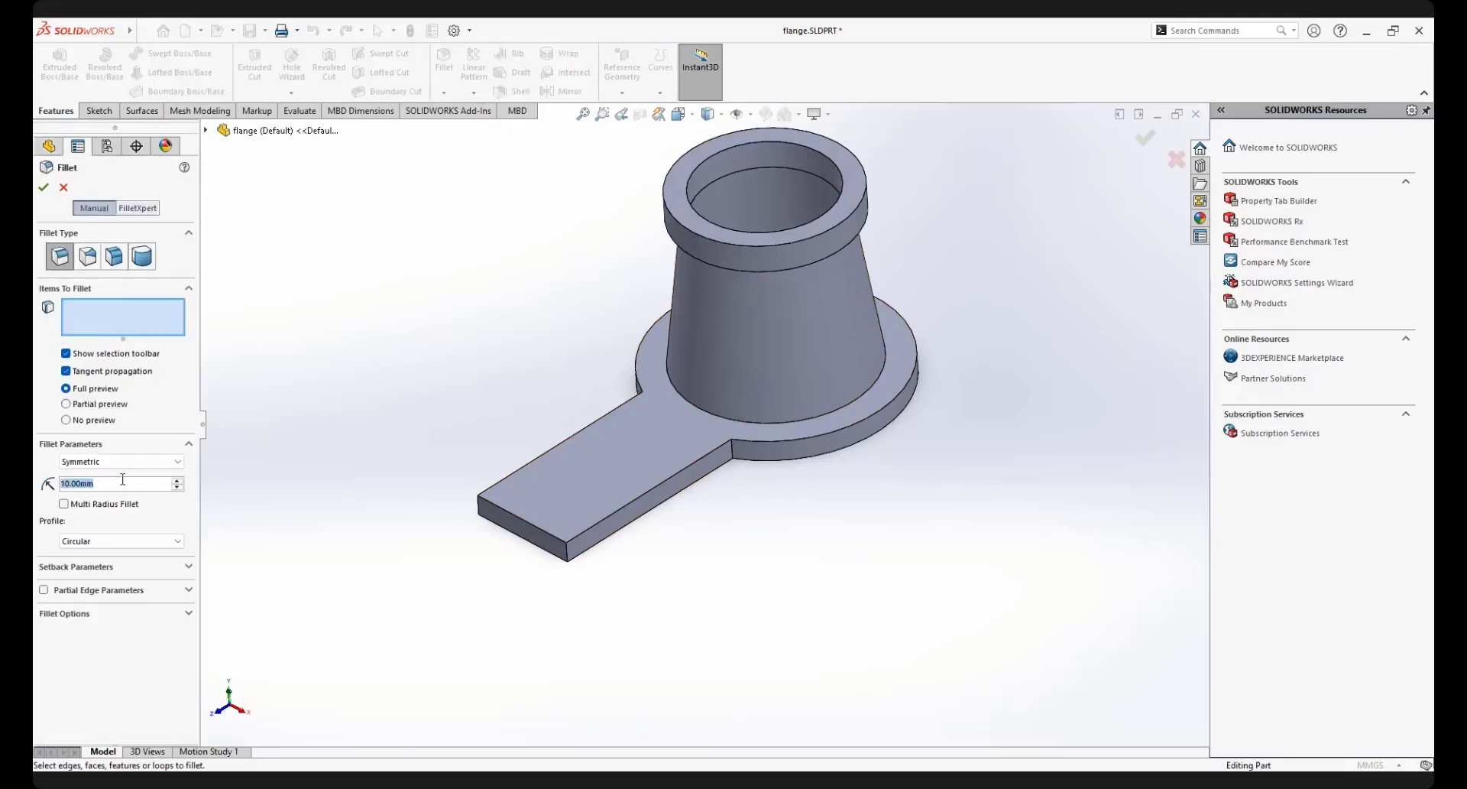
pyautogui.write('40')
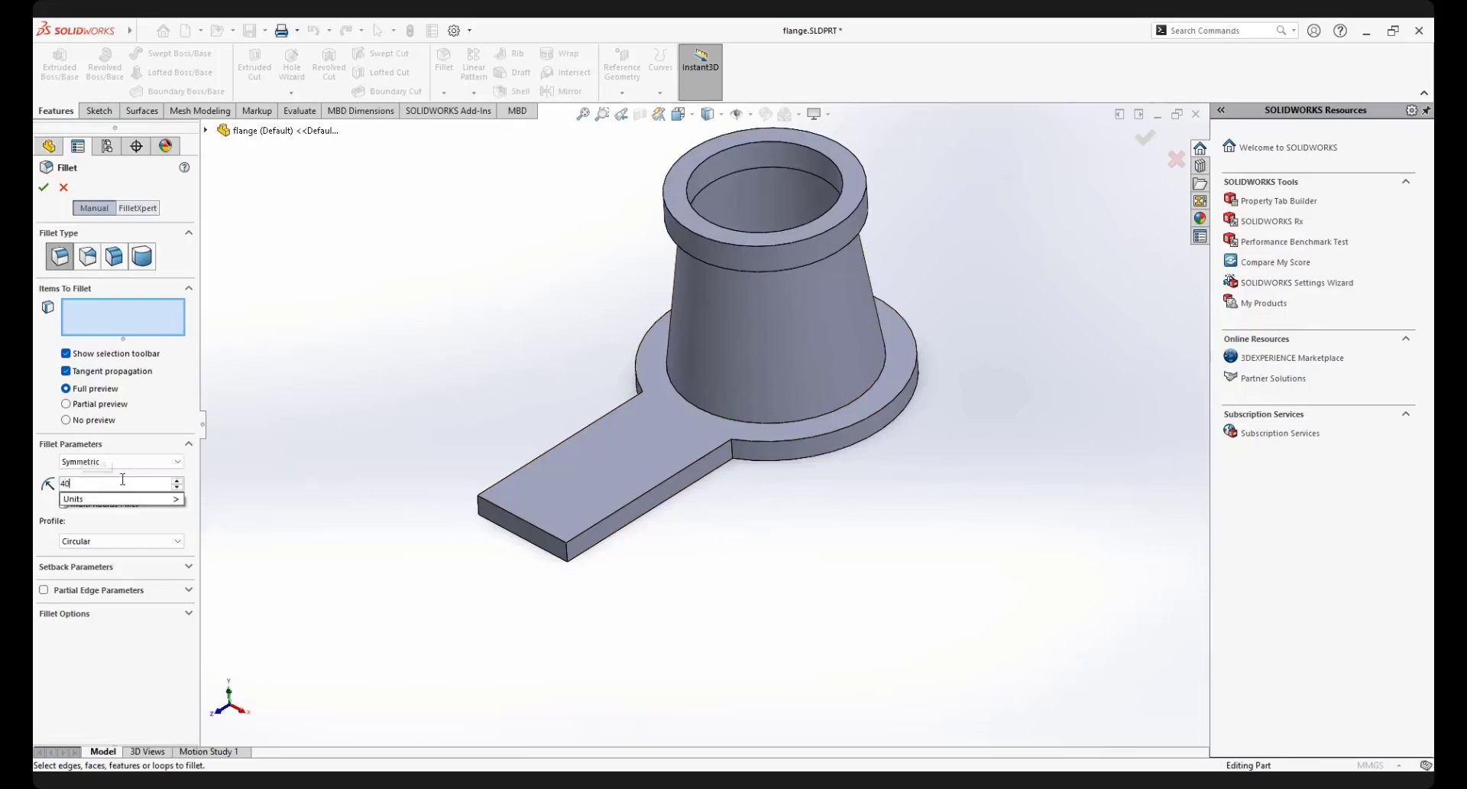
pyautogui.press('Return')
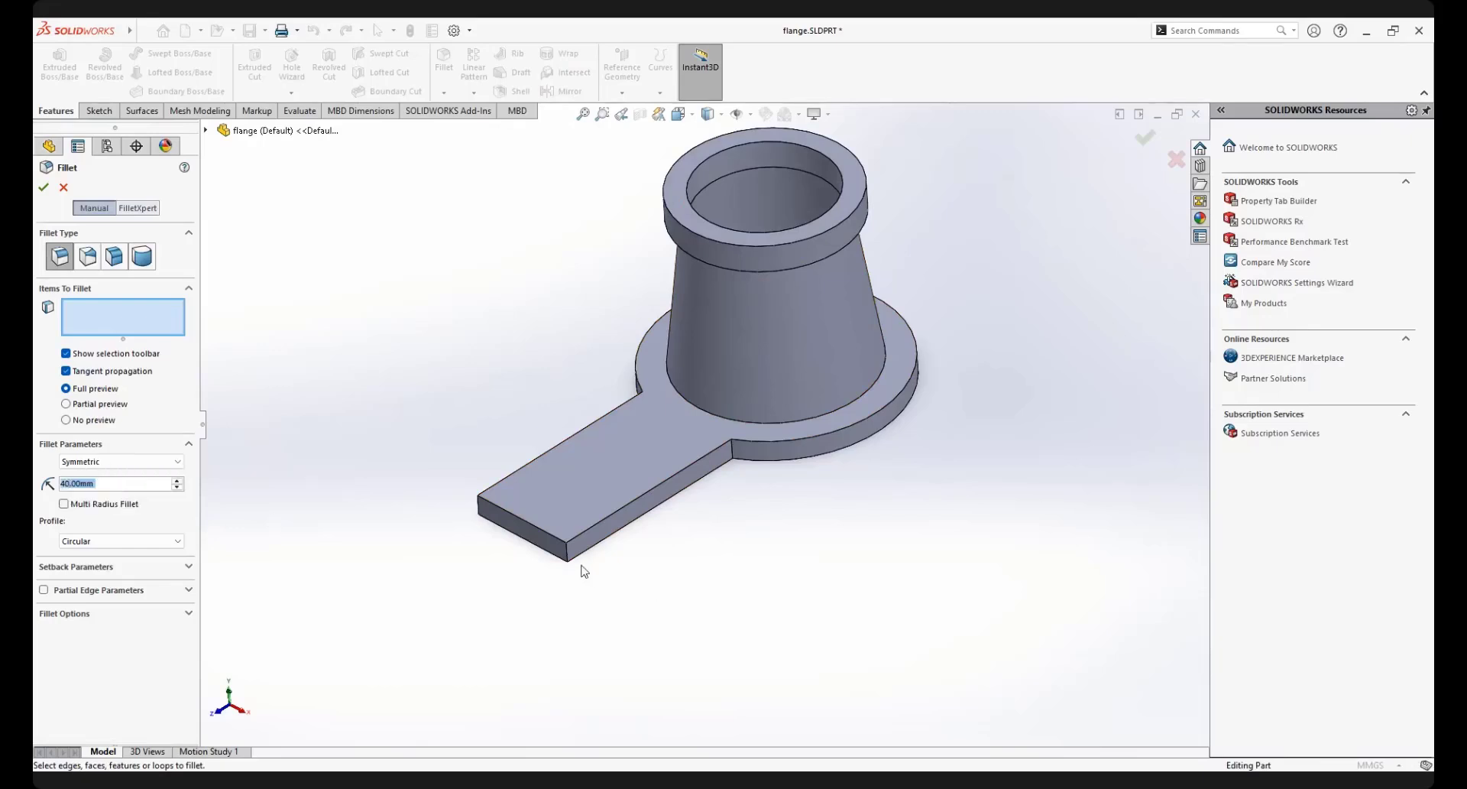
pyautogui.click(515, 535)
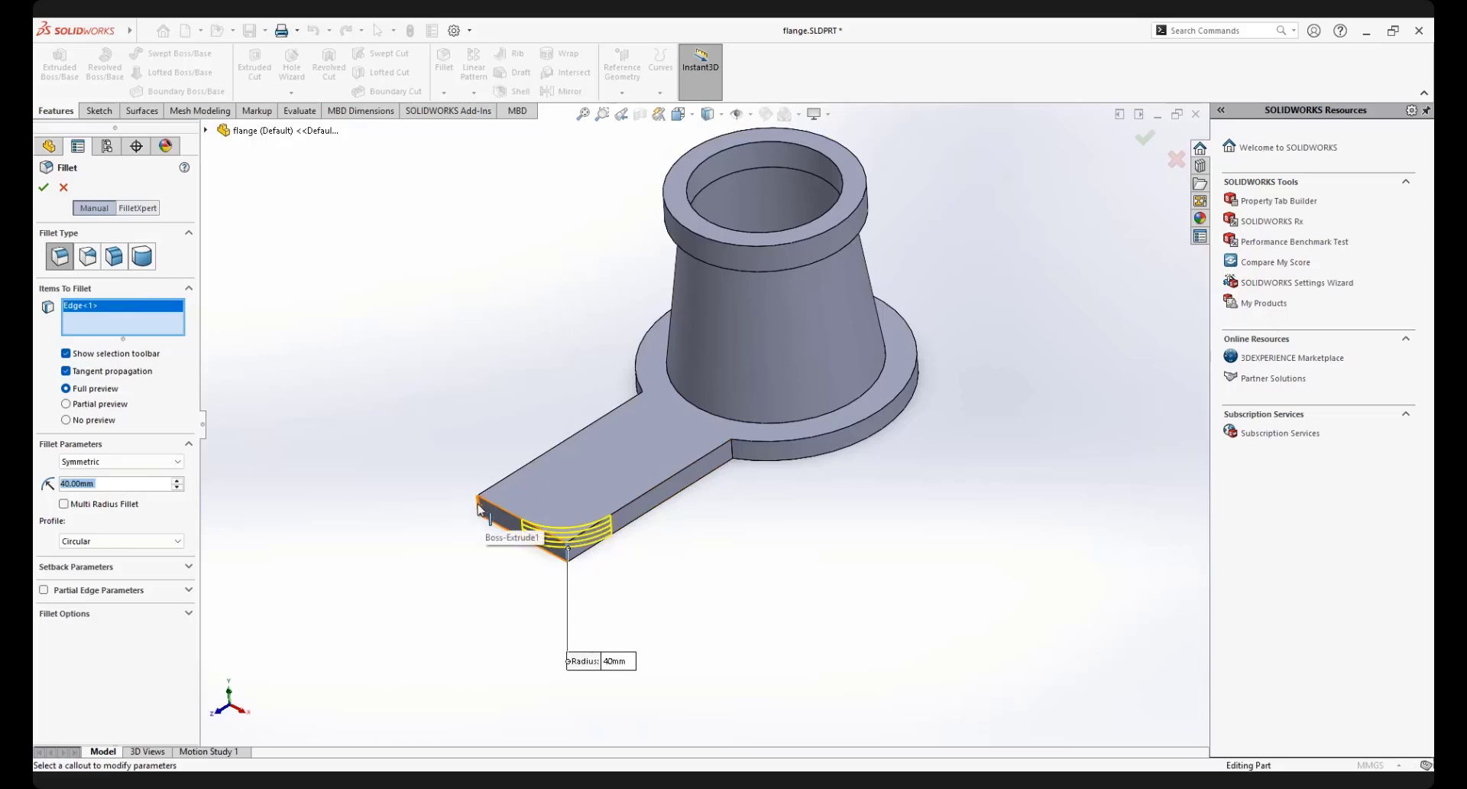
pyautogui.click(479, 509)
pyautogui.click(43, 187)
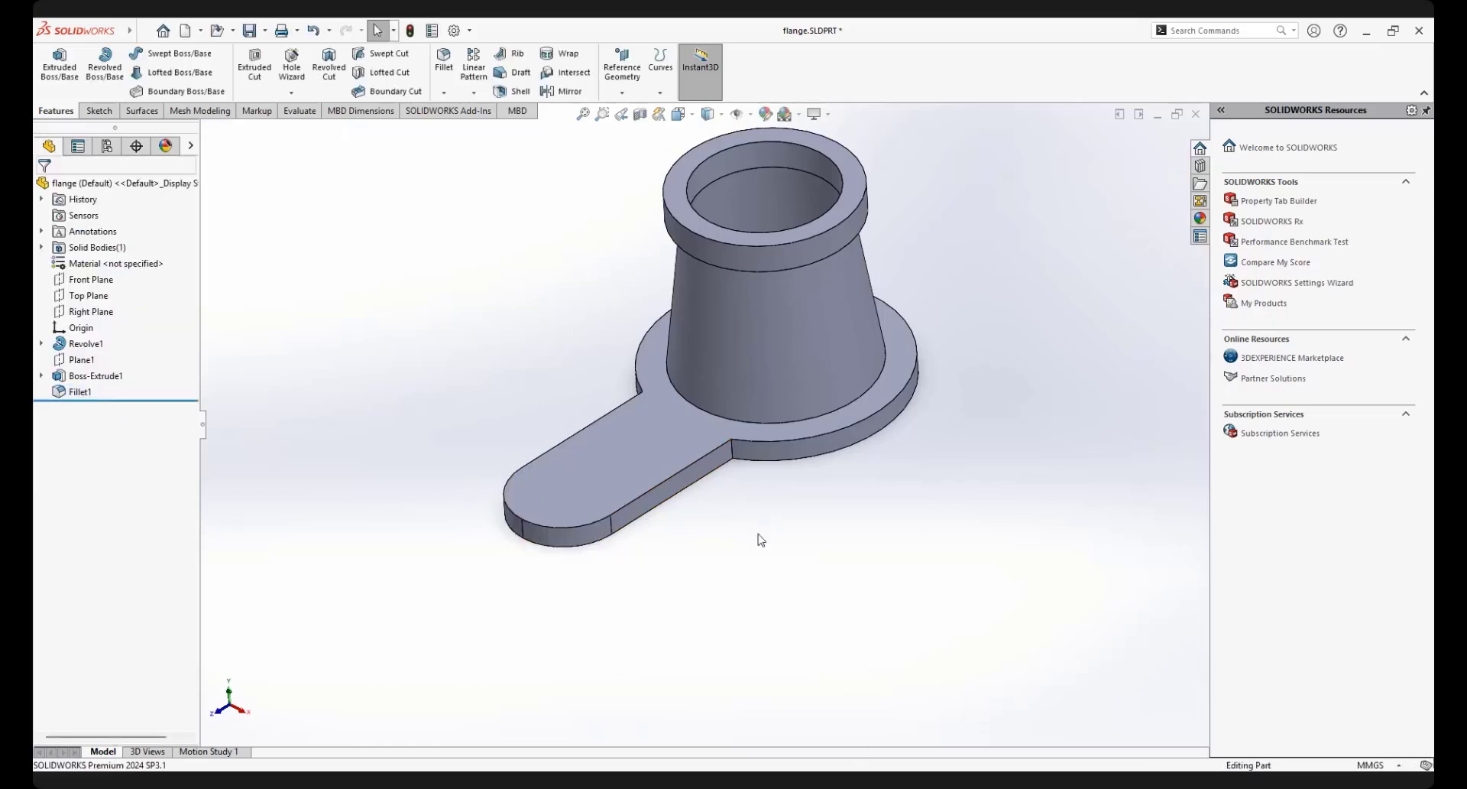
# Open a new sketch on the upper face of the foot and base flange
pyautogui.scroll(-3, 626, 457)
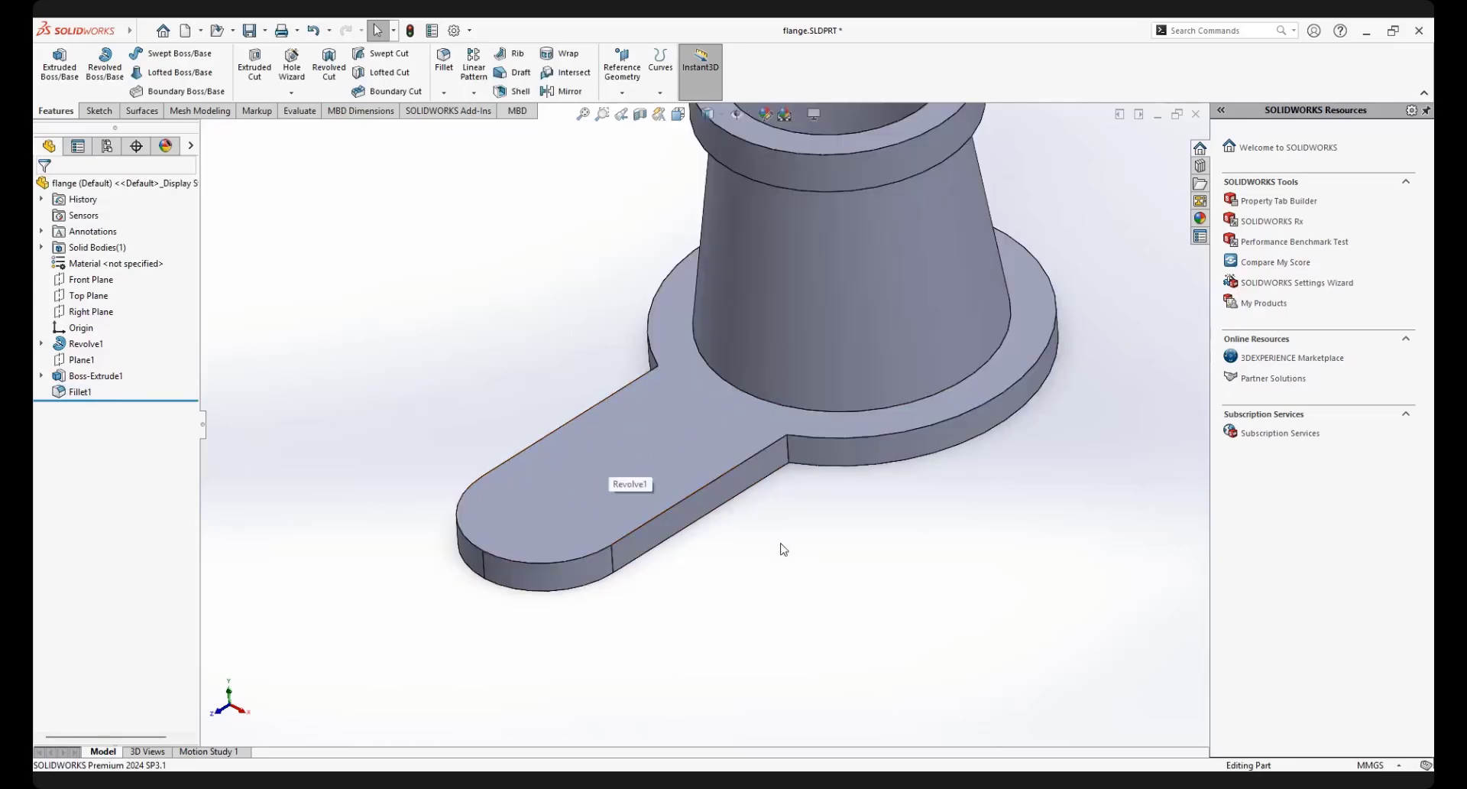
pyautogui.scroll(3, 783, 549)
pyautogui.scroll(-1, 884, 507)
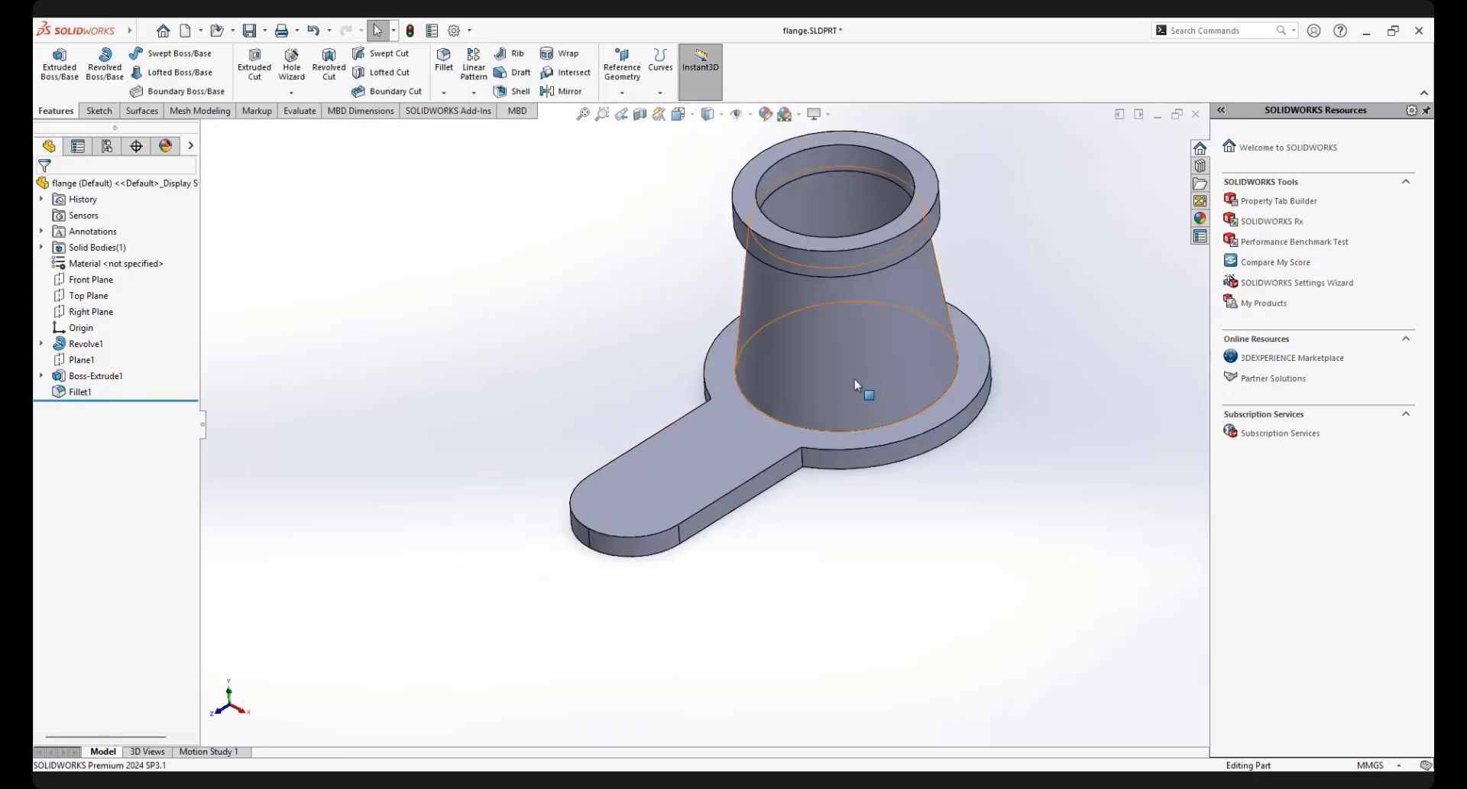
pyautogui.scroll(-2, 856, 385)
pyautogui.click(558, 543)
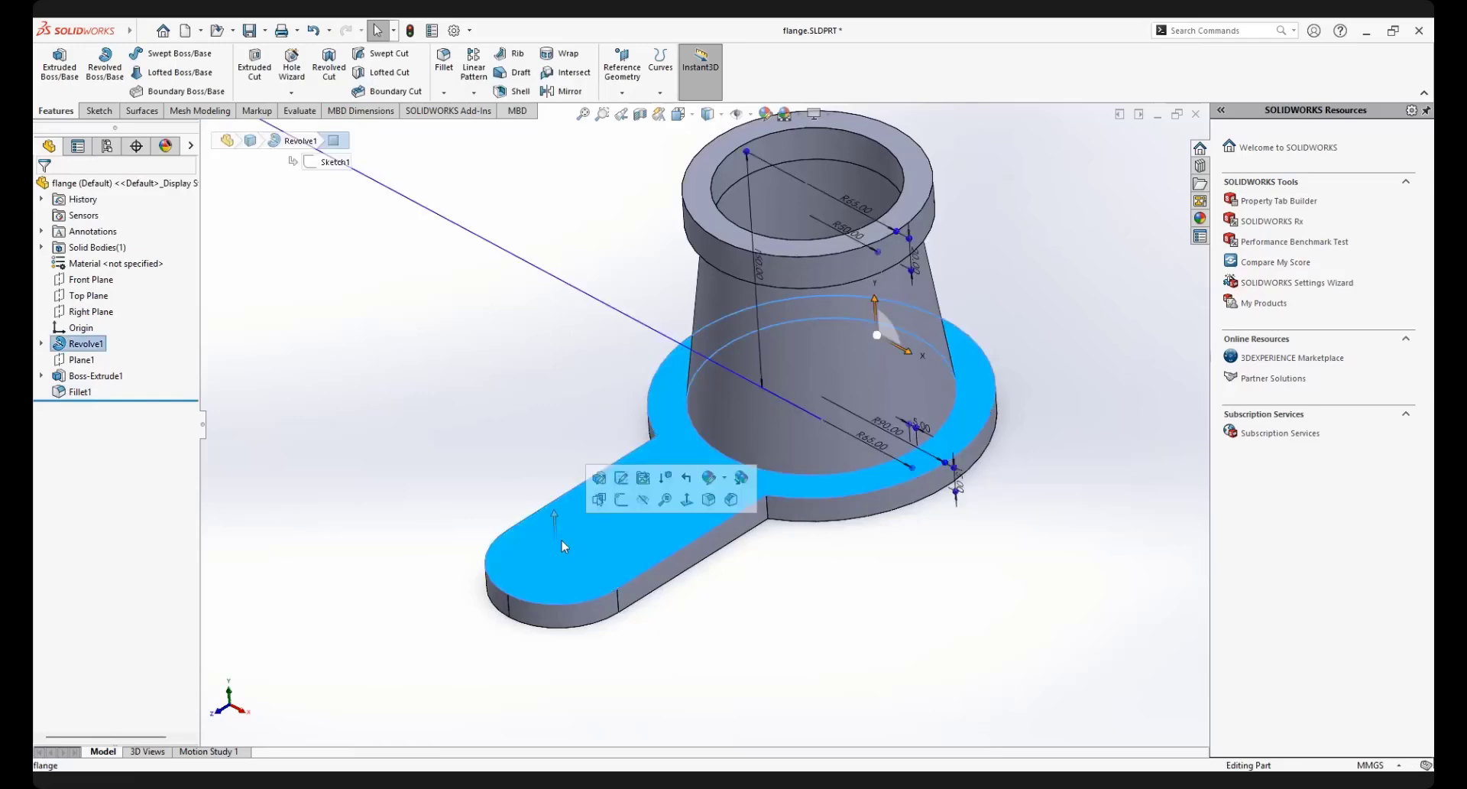
pyautogui.press('Escape')
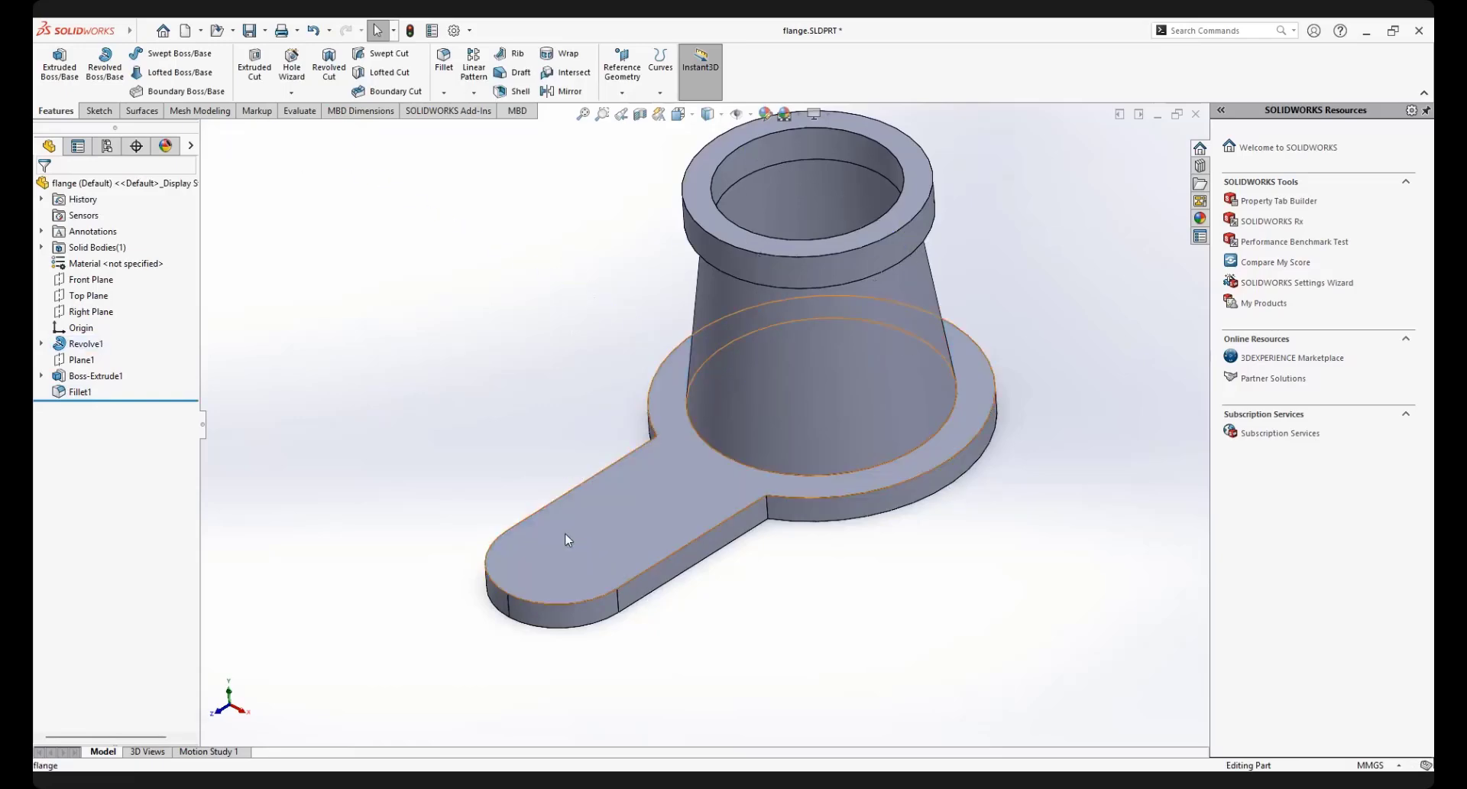
pyautogui.click(566, 540)
pyautogui.click(631, 502)
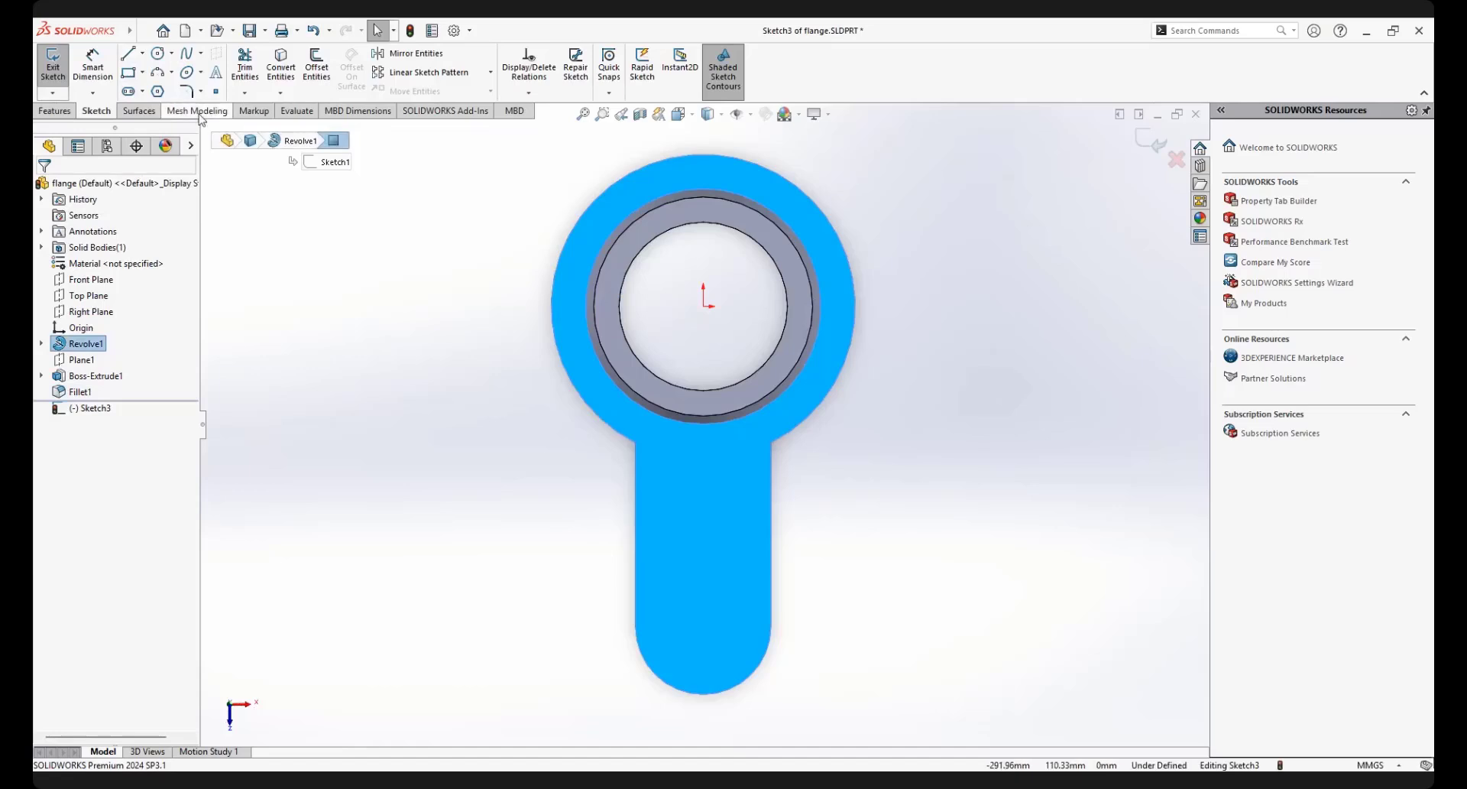
# Sketch a vertical construction centerline from the arc centre of the foot's rounded end to the origin
pyautogui.click(142, 53)
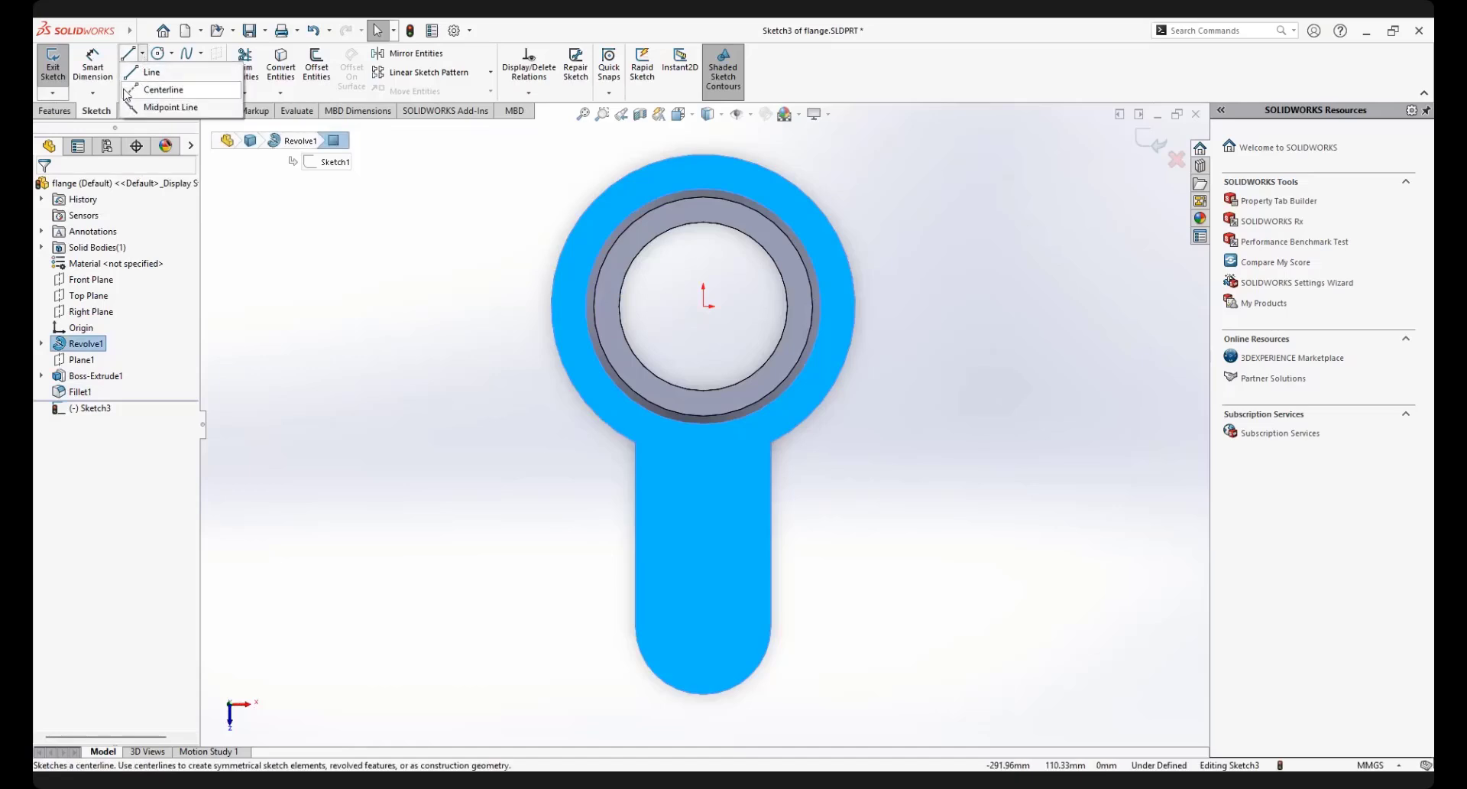
pyautogui.click(157, 92)
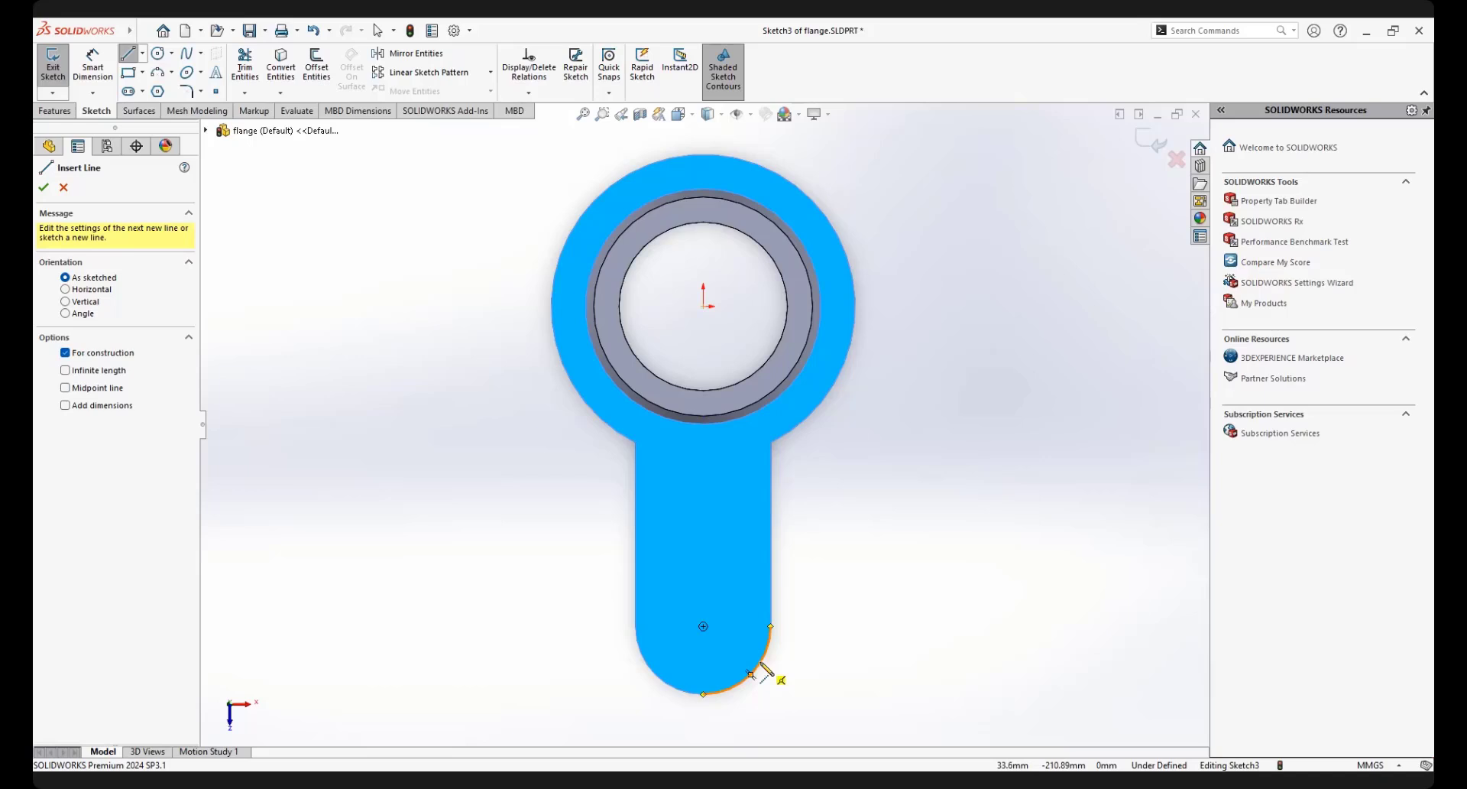
pyautogui.click(703, 626)
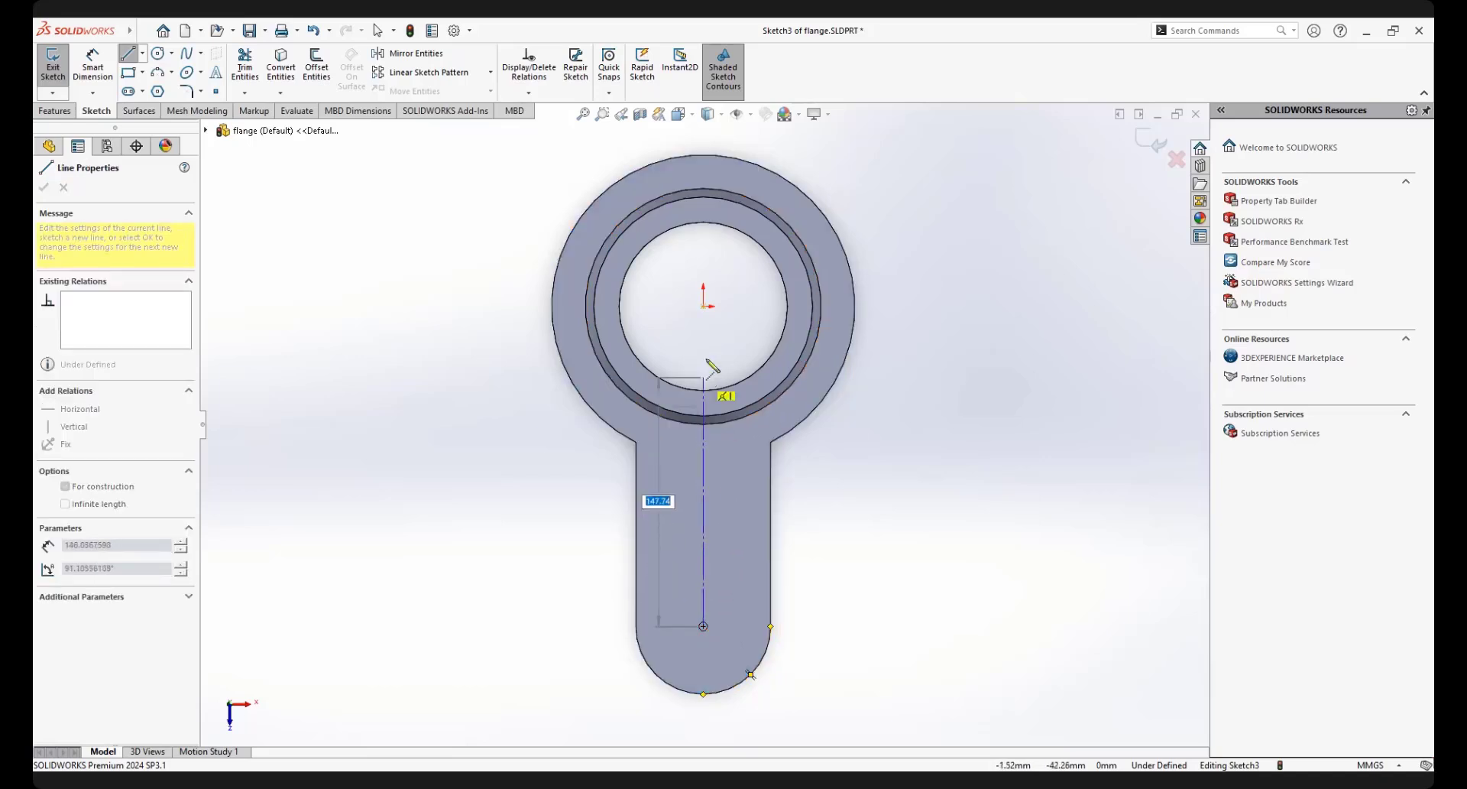
pyautogui.click(704, 306)
pyautogui.rightClick(910, 401)
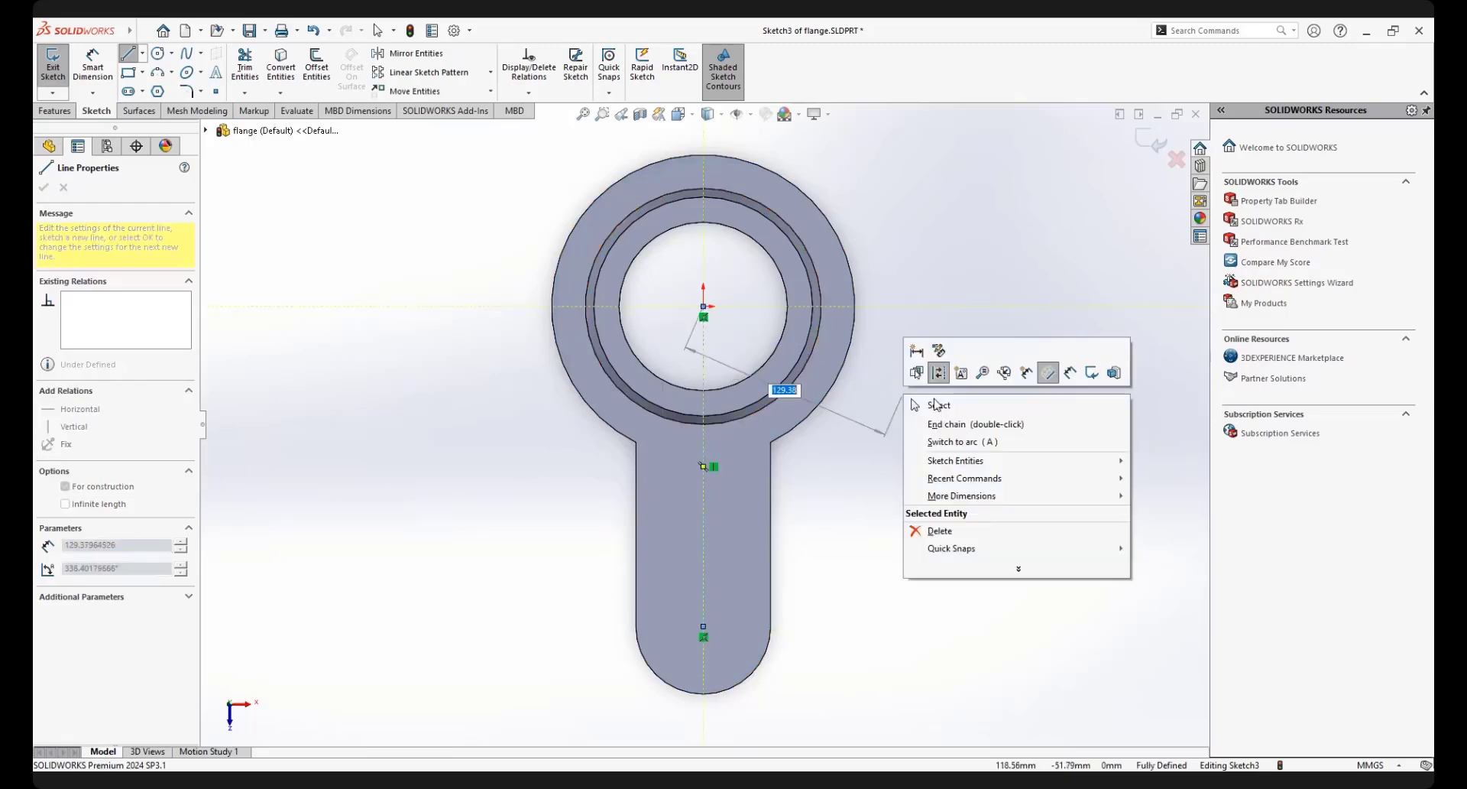
pyautogui.click(942, 406)
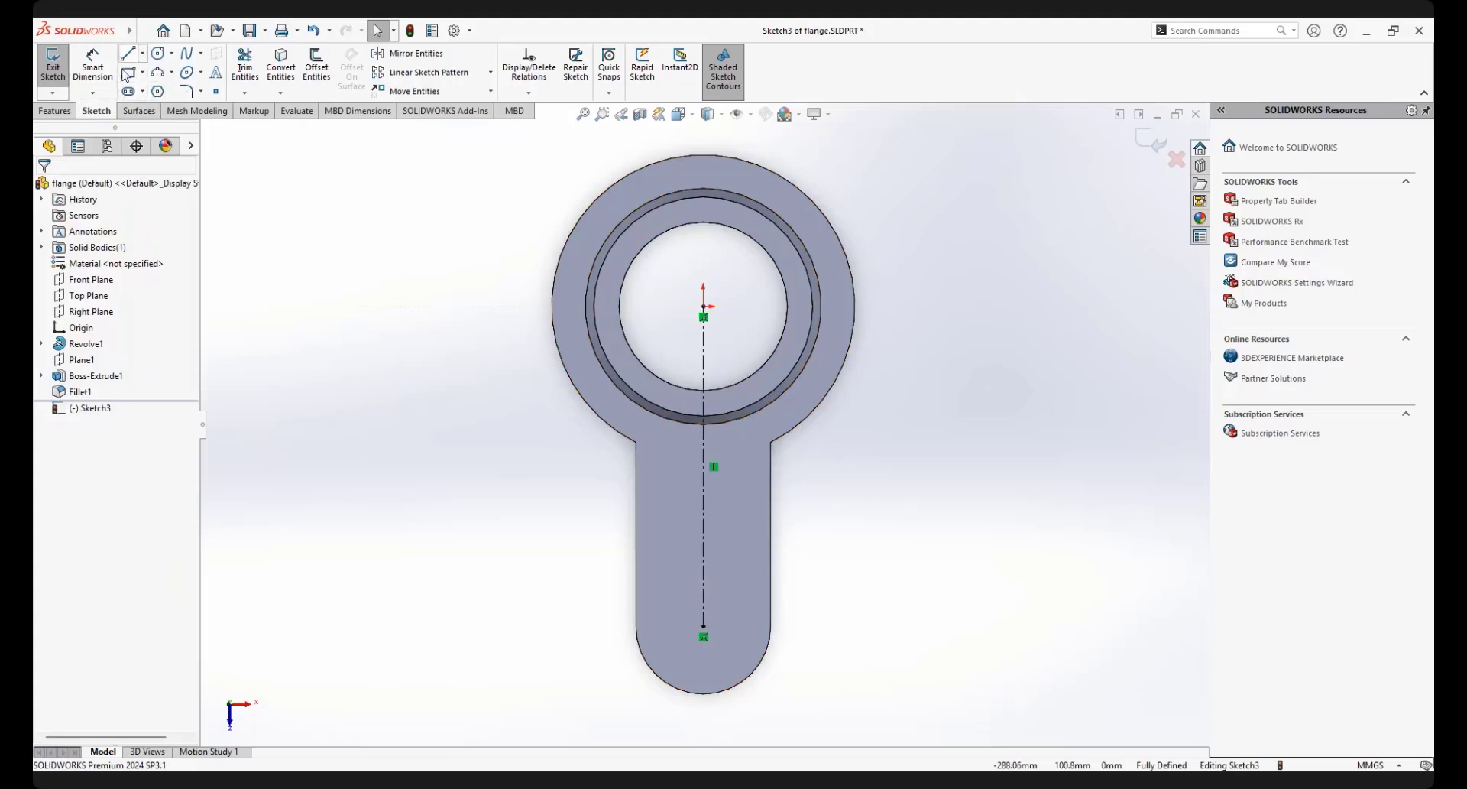
# Sketch a straight slot along the centerline from the foot's arc centre, about 33 mm wide and 61 mm between centres
pyautogui.click(129, 92)
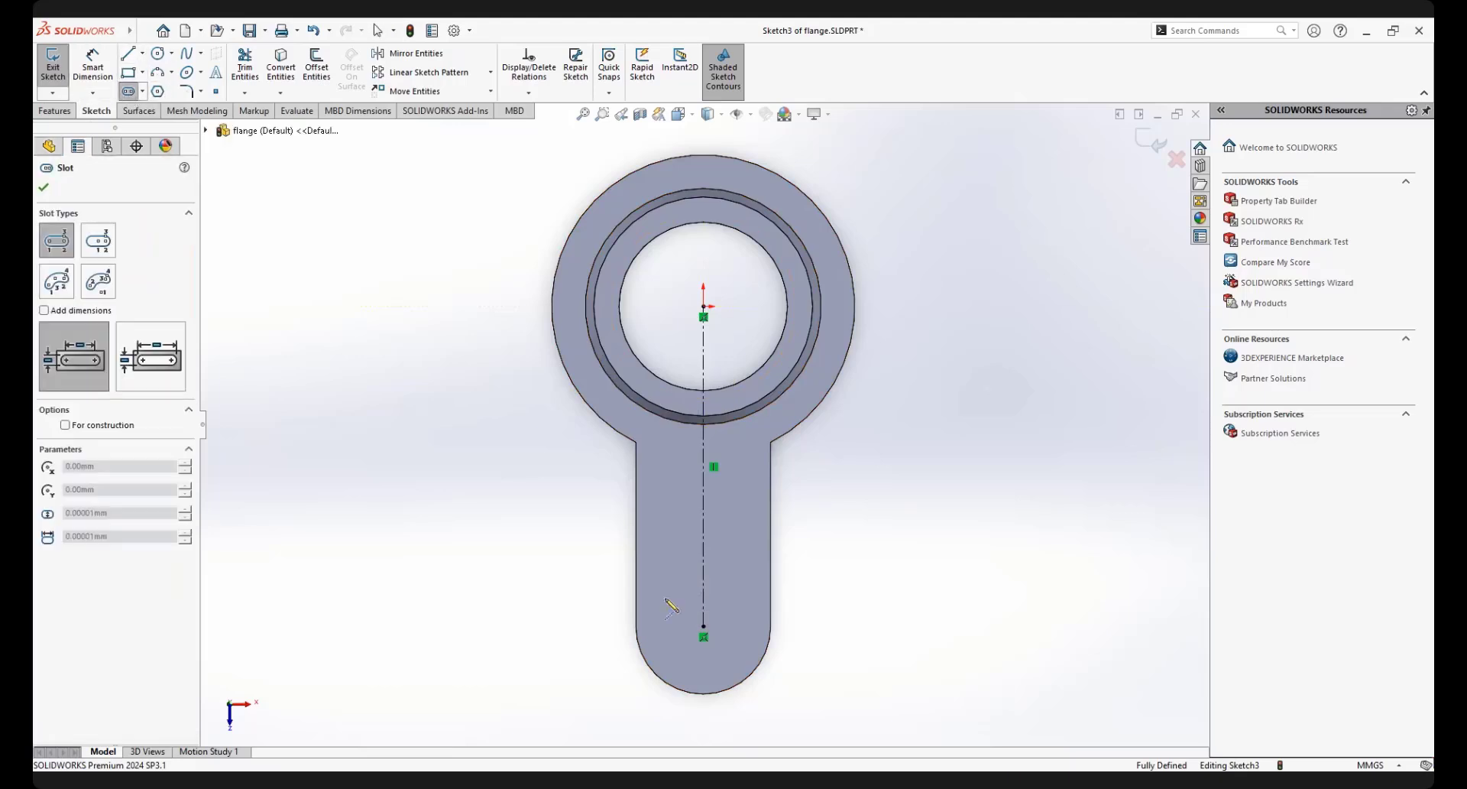
pyautogui.click(704, 627)
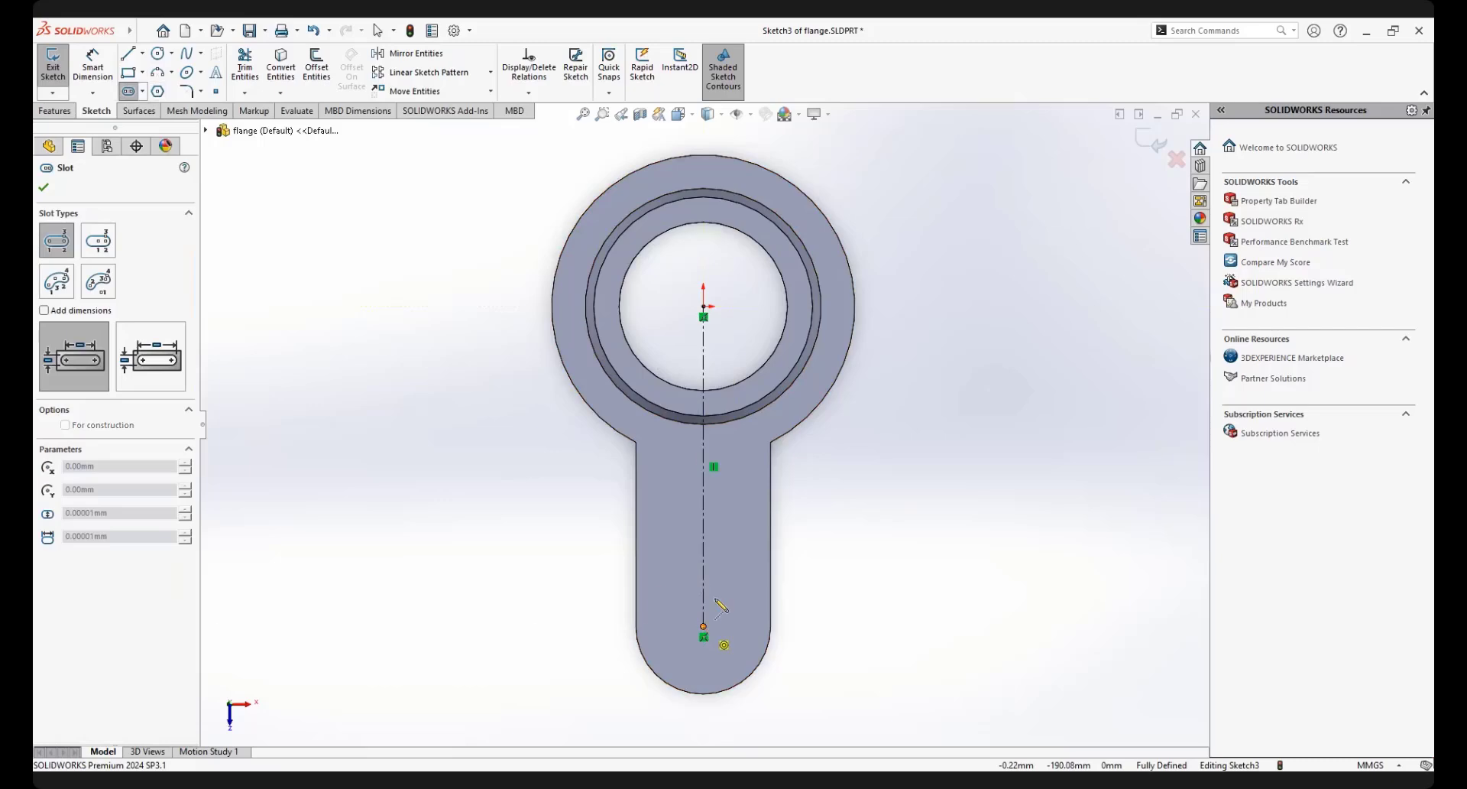
pyautogui.click(703, 523)
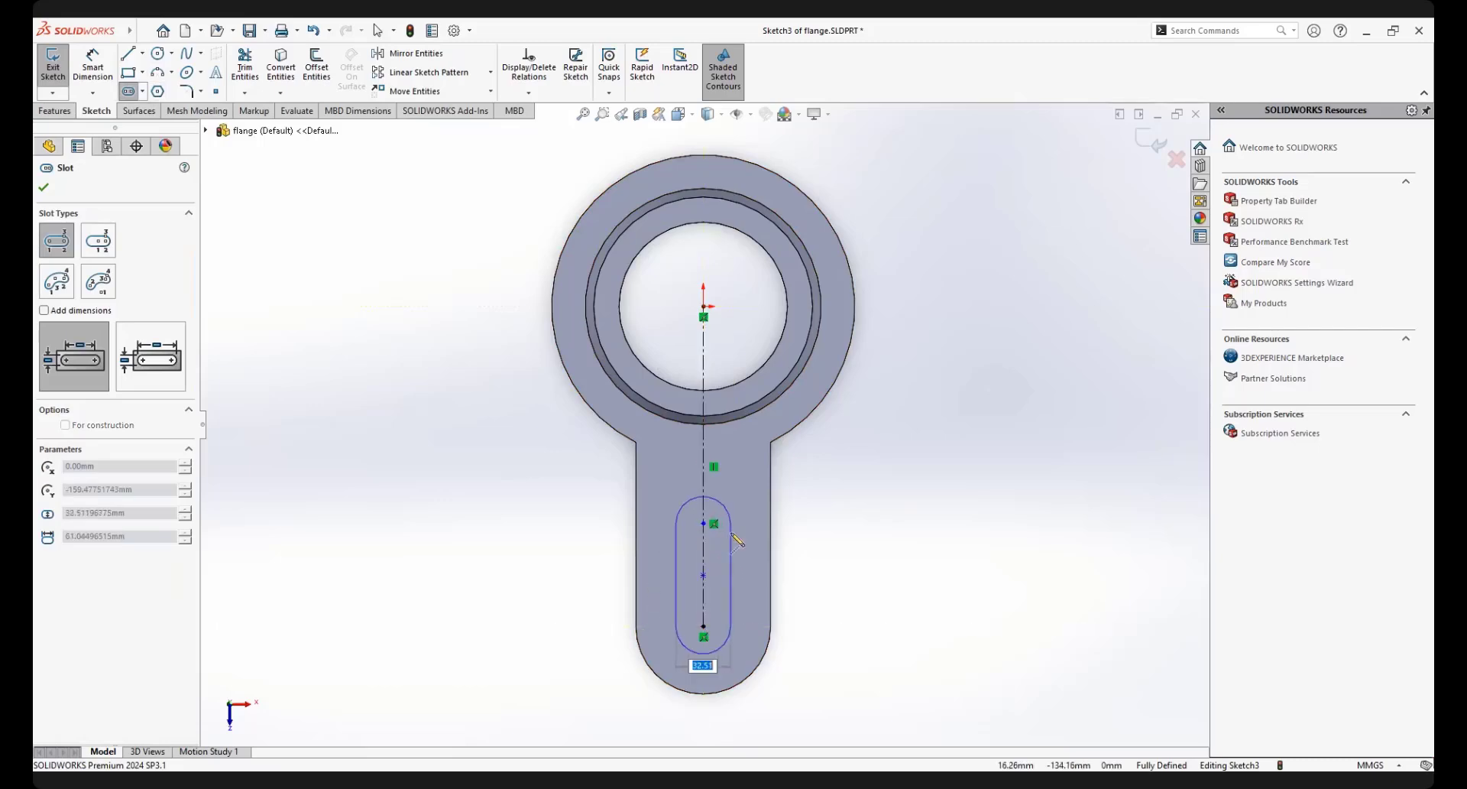
pyautogui.click(730, 531)
pyautogui.scroll(-5, 731, 655)
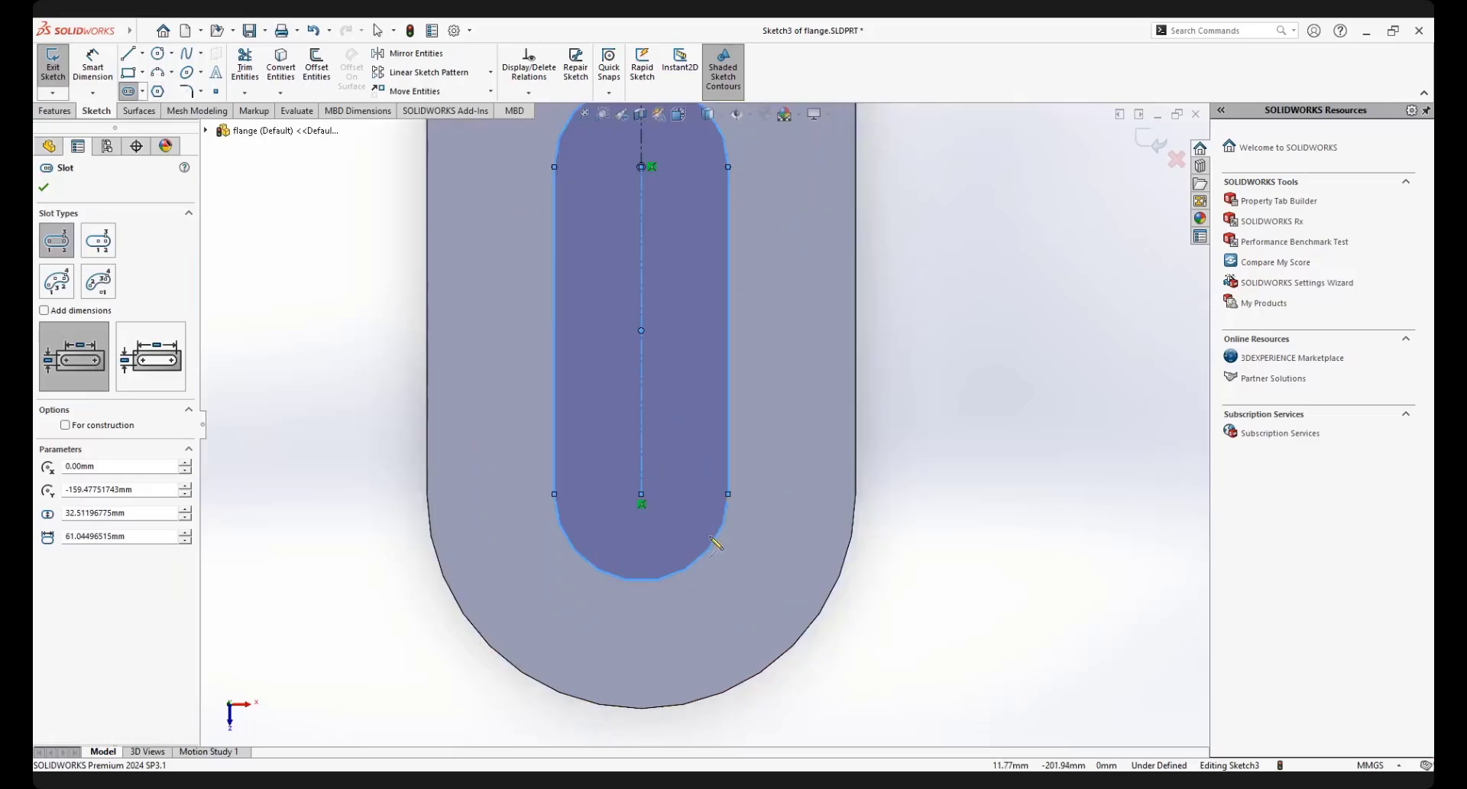
pyautogui.scroll(4, 707, 431)
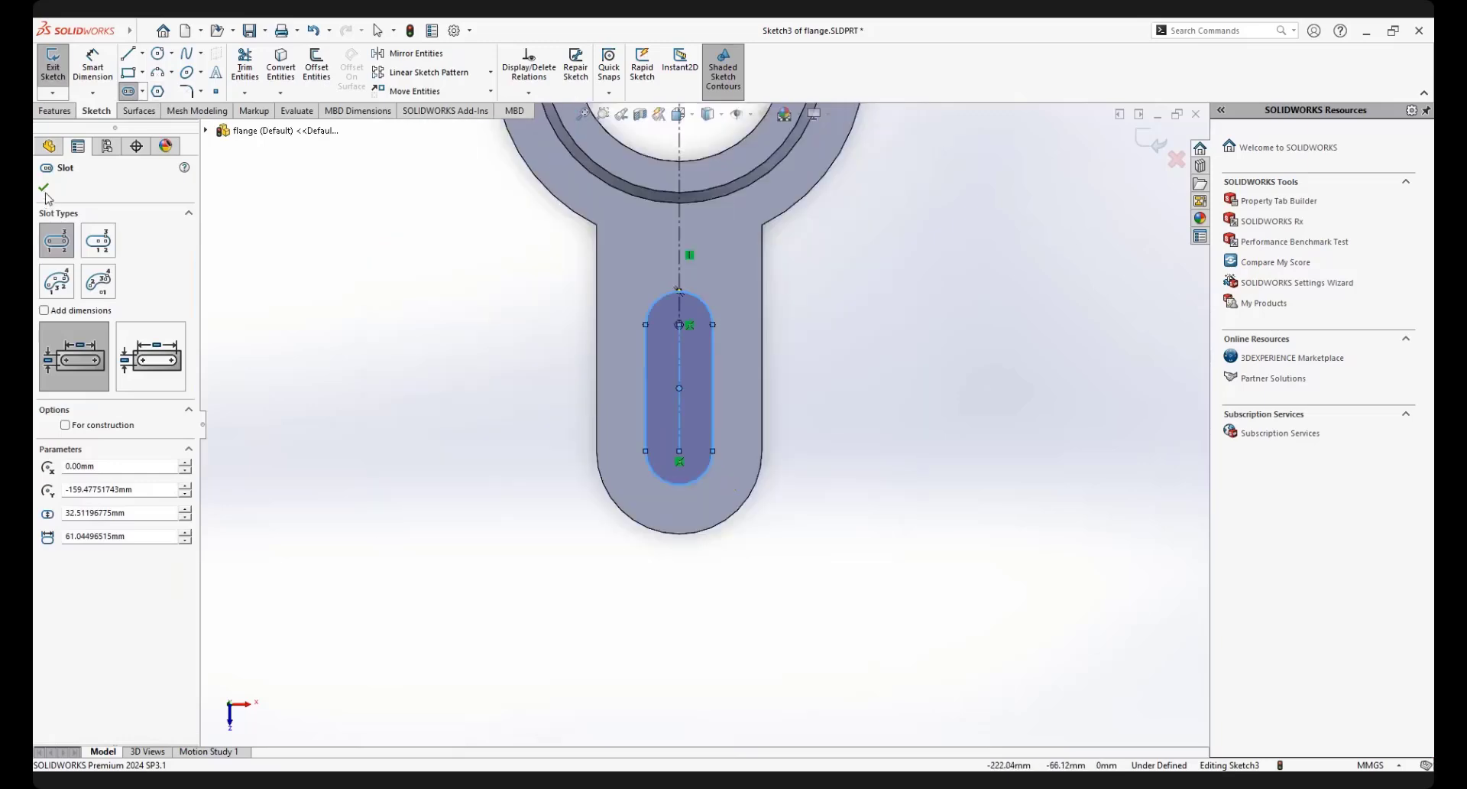
pyautogui.press('Escape')
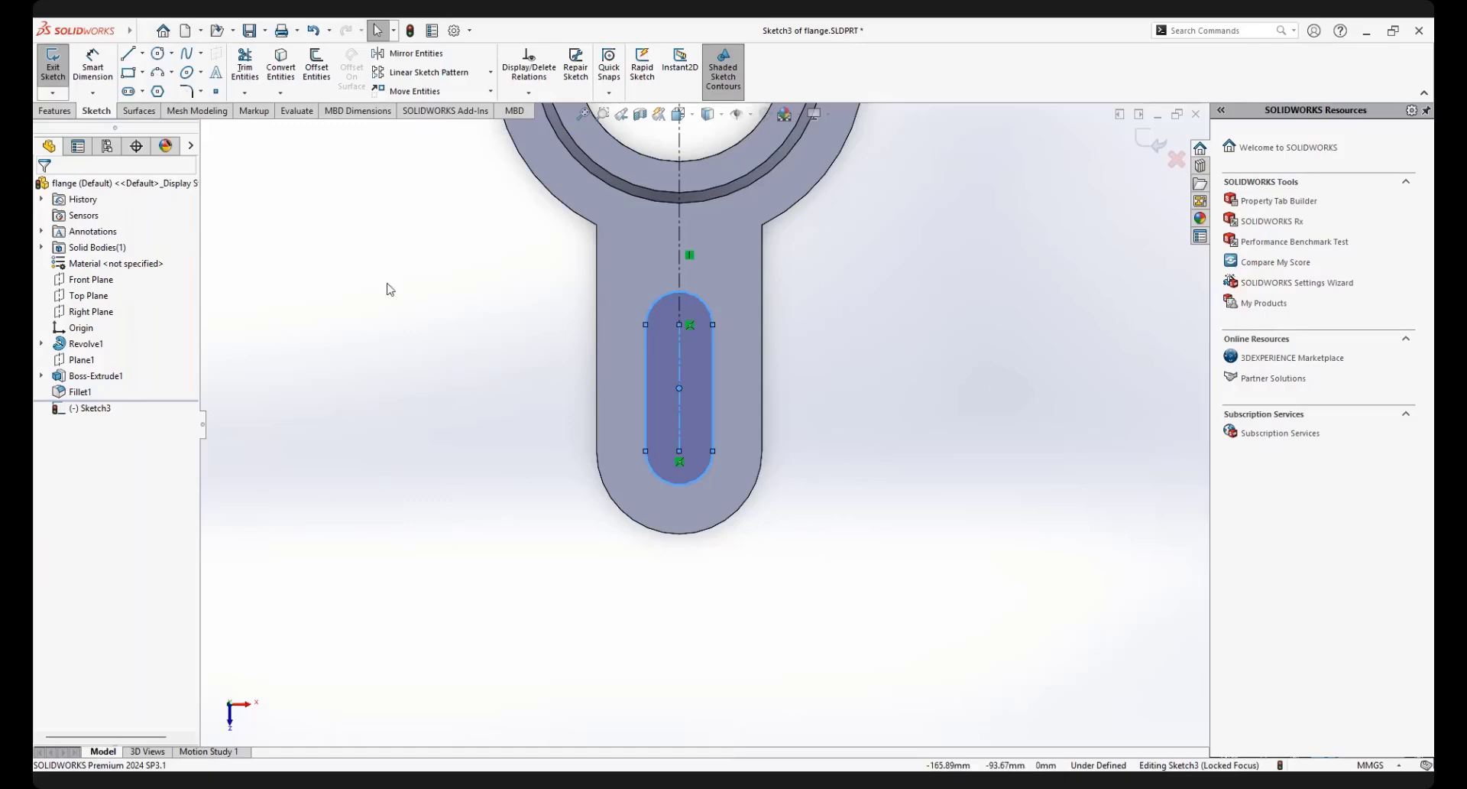
# Dimension the slot's end arc with a 20 mm radius
pyautogui.rightClick(341, 256)
pyautogui.click(483, 233)
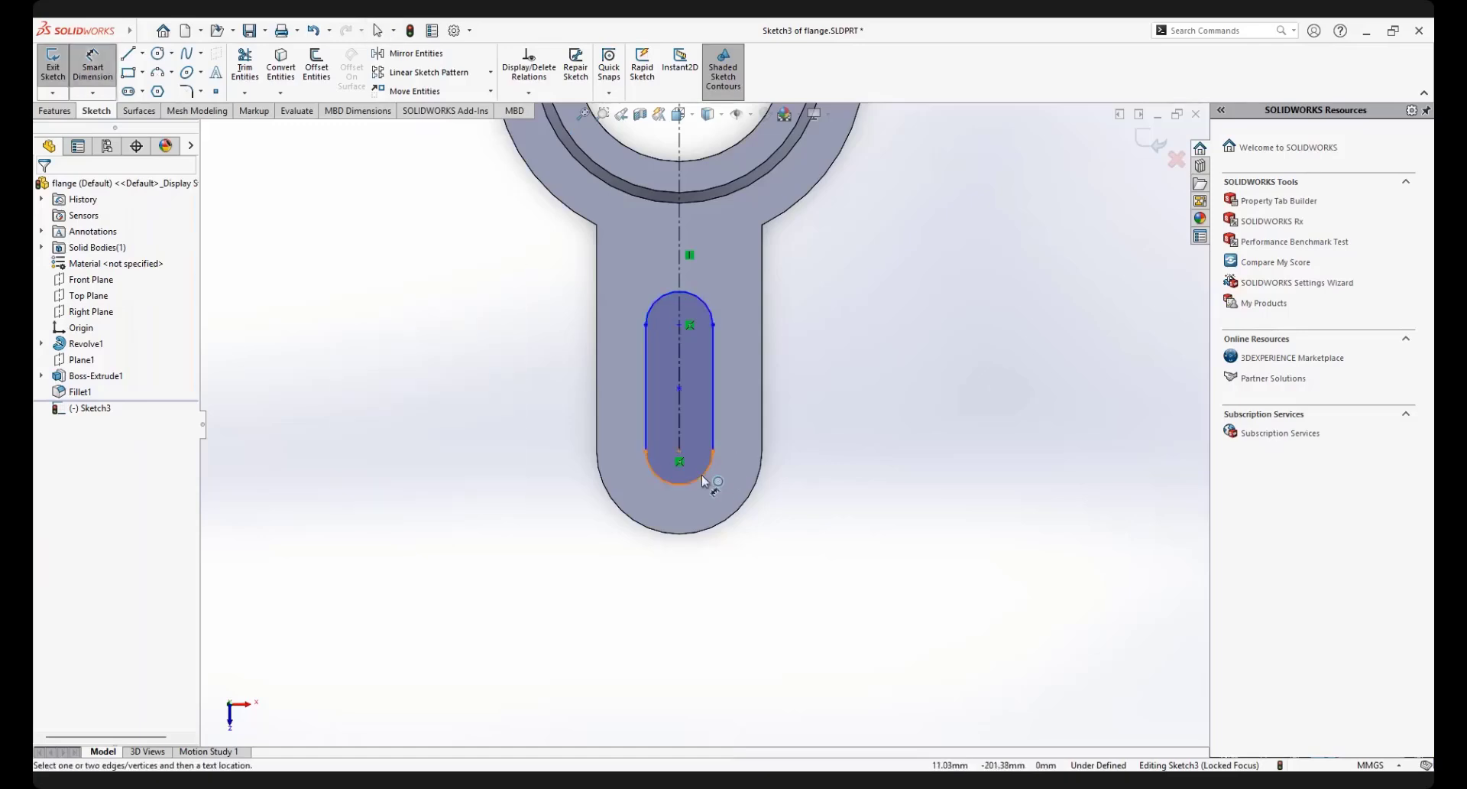
pyautogui.click(703, 480)
pyautogui.click(807, 522)
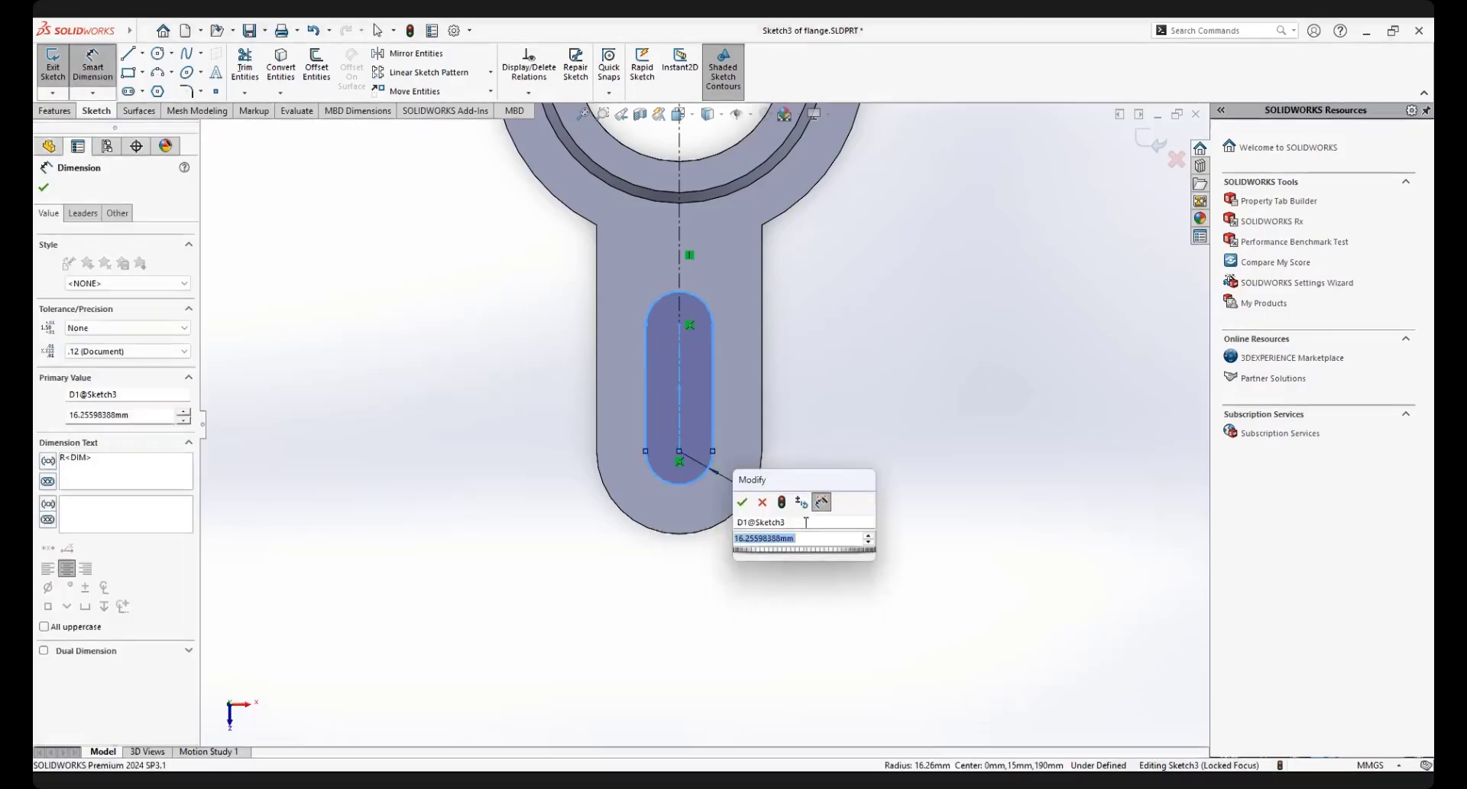
pyautogui.write('20')
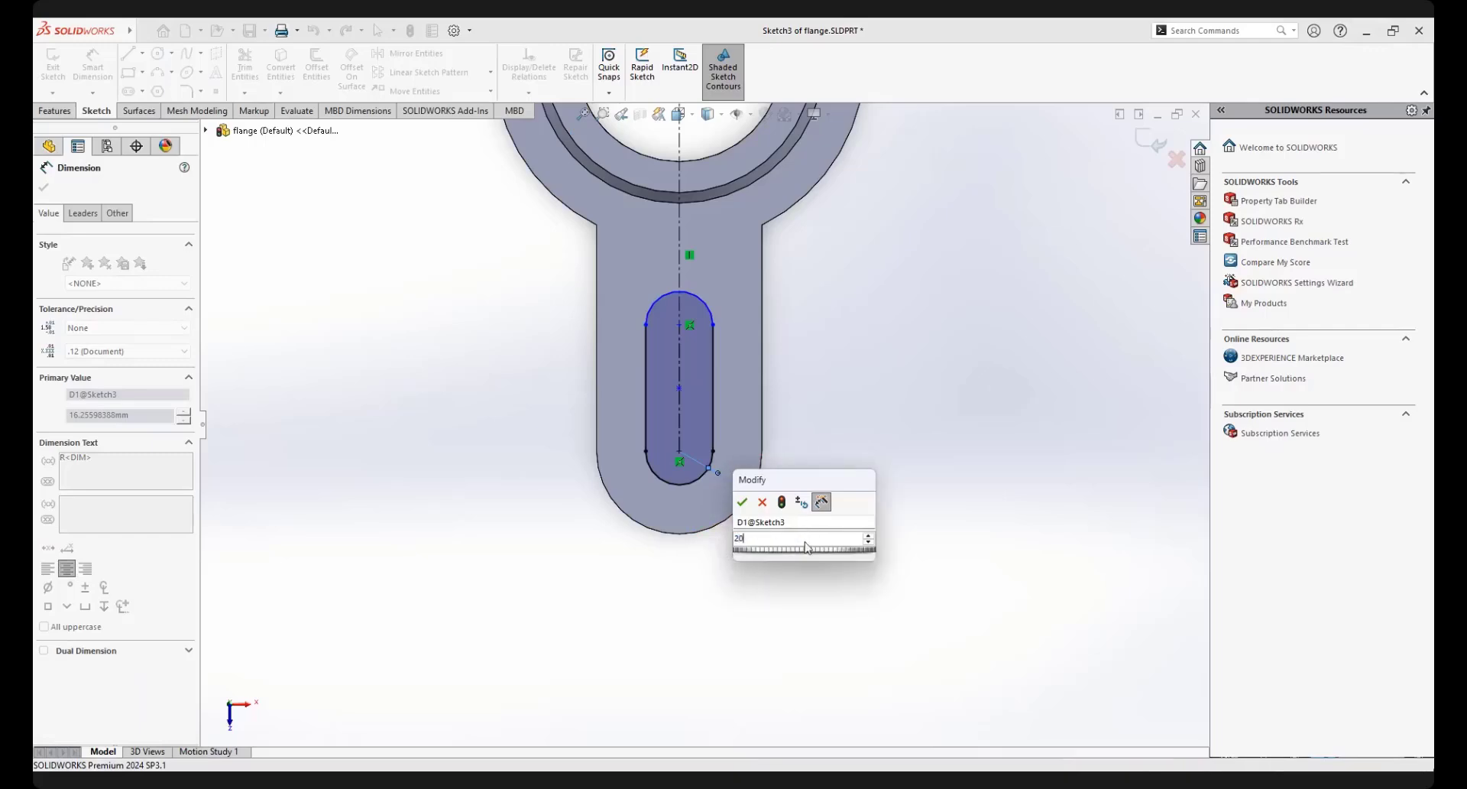
pyautogui.press('Escape')
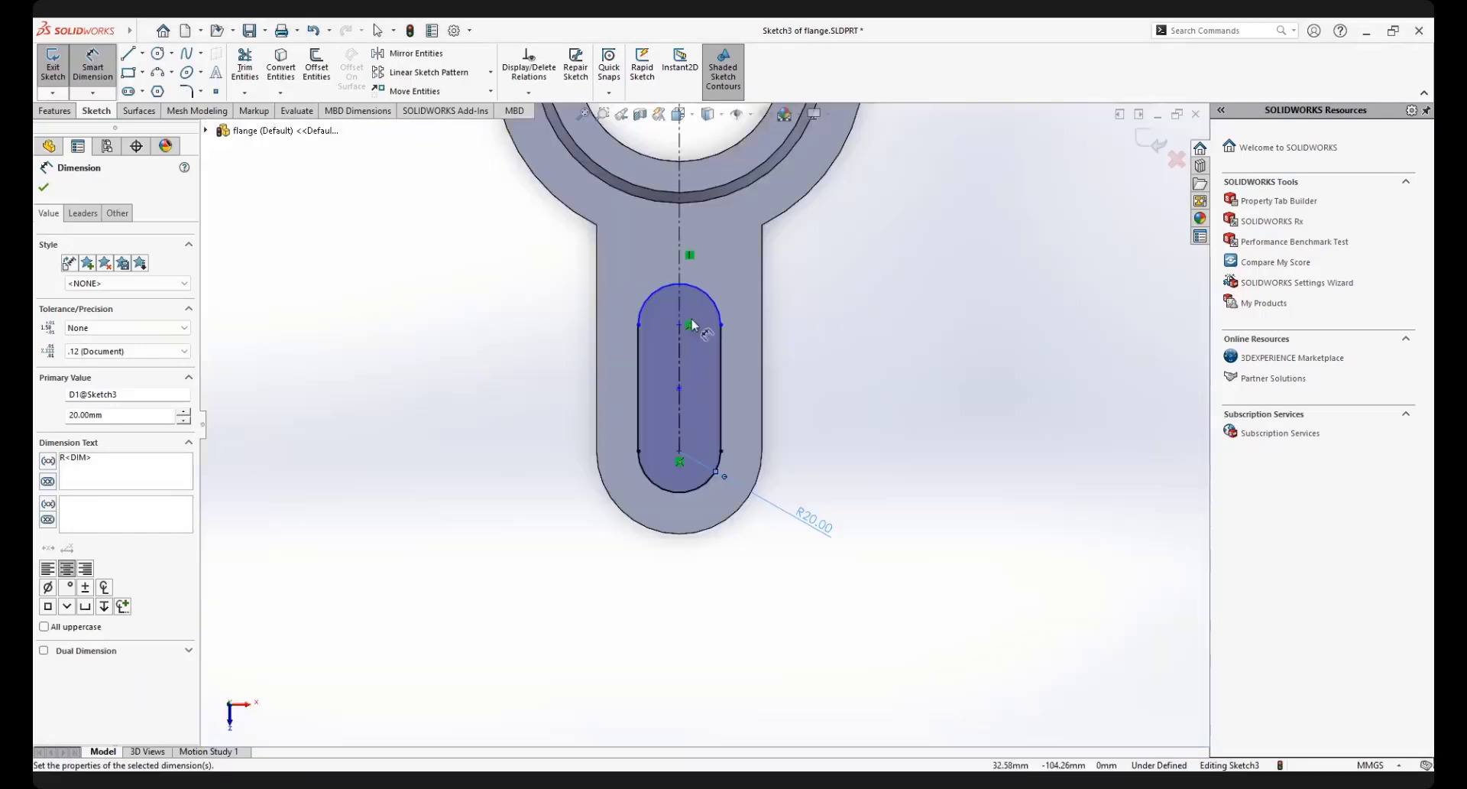
# Dimension the distance between the slot's two arc centres as 40 mm
pyautogui.click(680, 360)
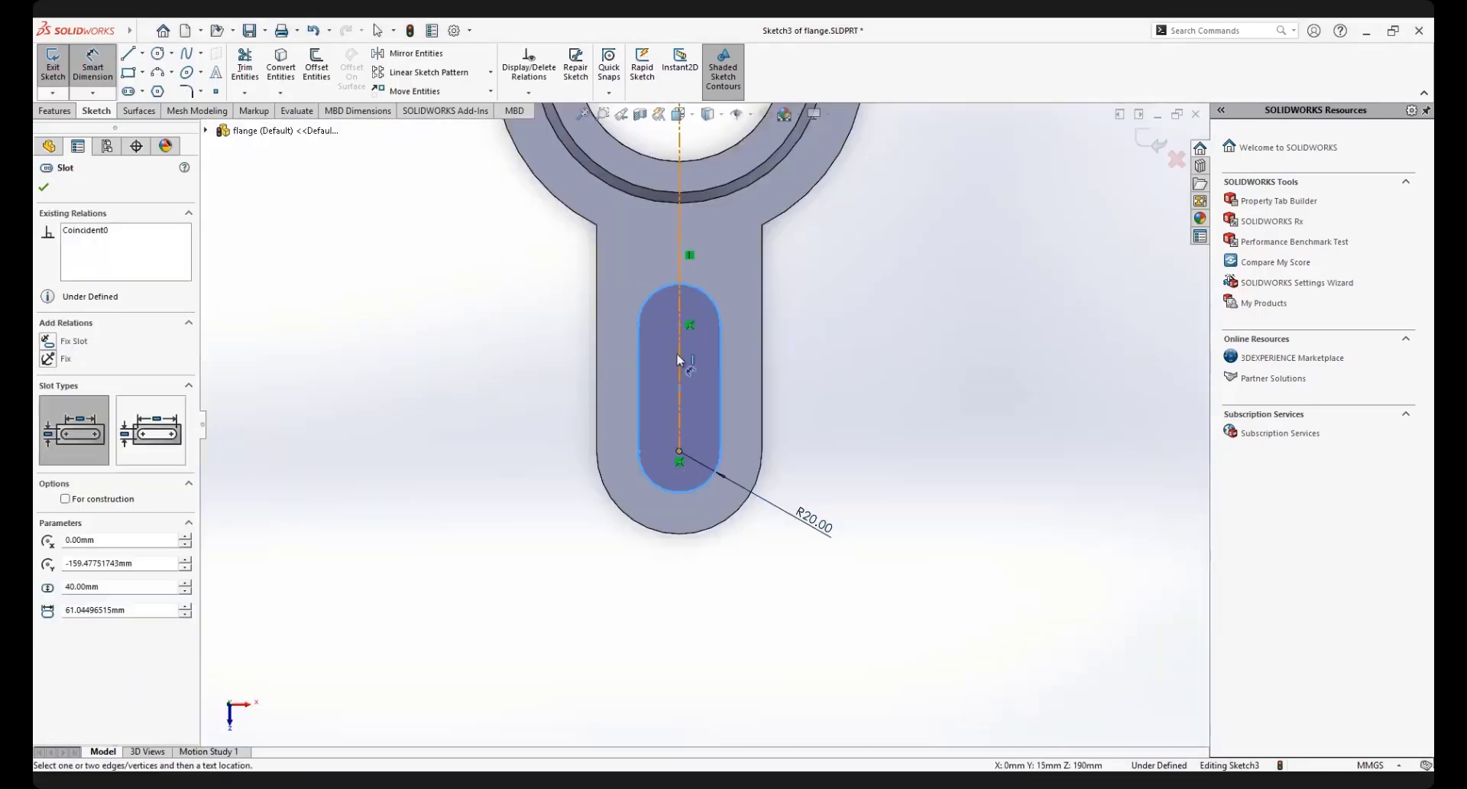
pyautogui.click(680, 325)
pyautogui.click(825, 389)
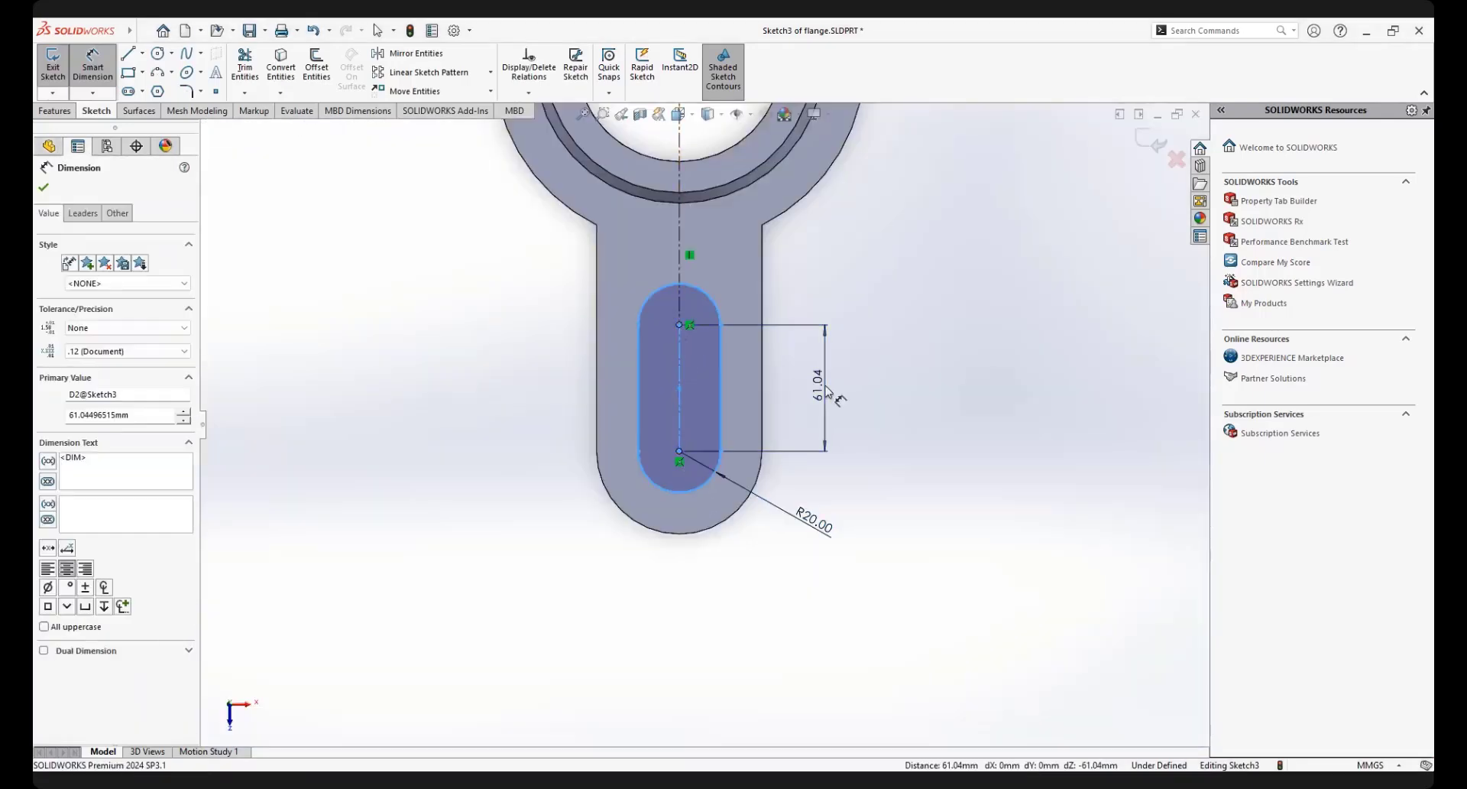
pyautogui.press('Return')
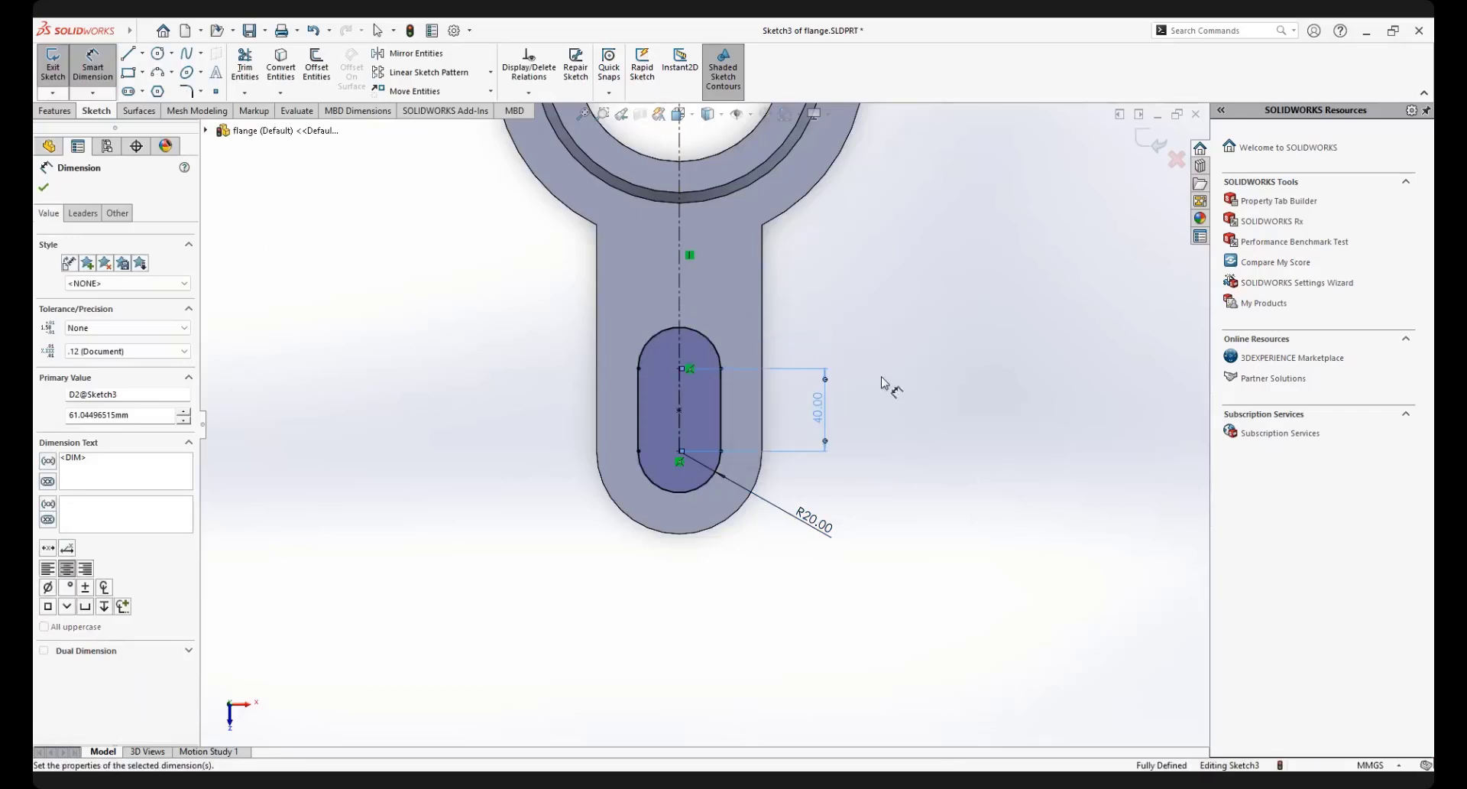
# Extrude-cut the slot sketch through the foot with the Through All end condition and save the part
pyautogui.click(54, 110)
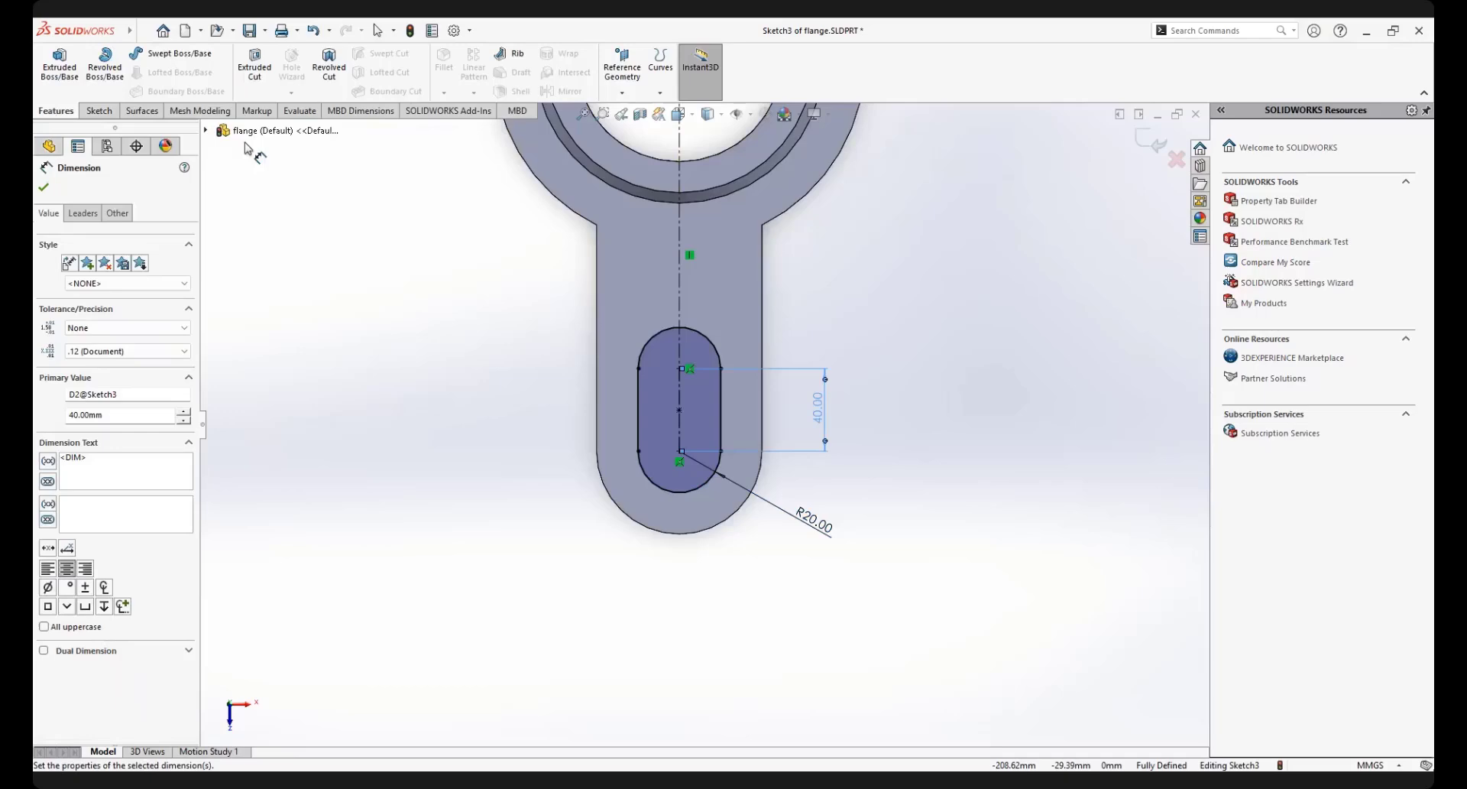
pyautogui.click(254, 67)
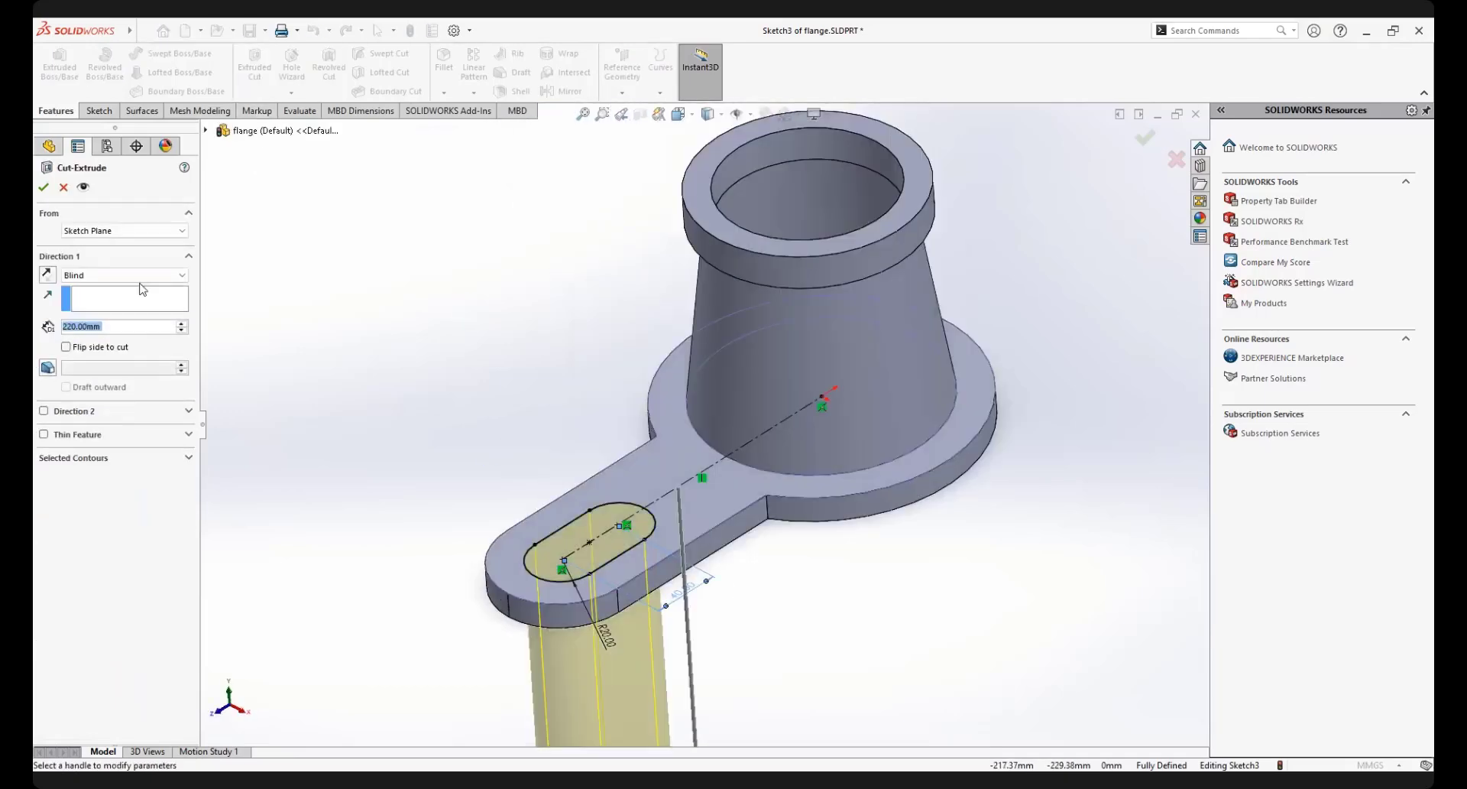
pyautogui.click(123, 276)
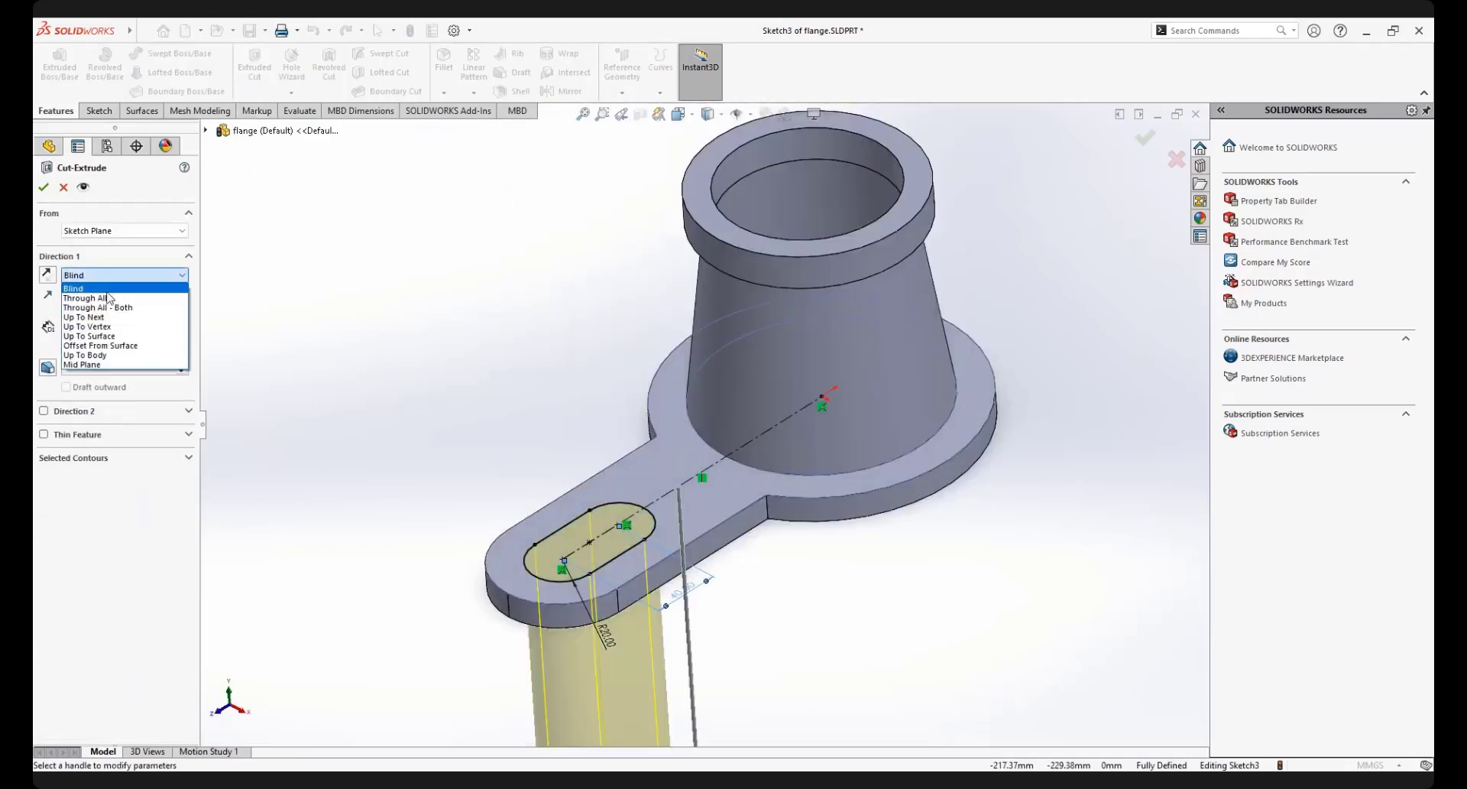
pyautogui.click(96, 298)
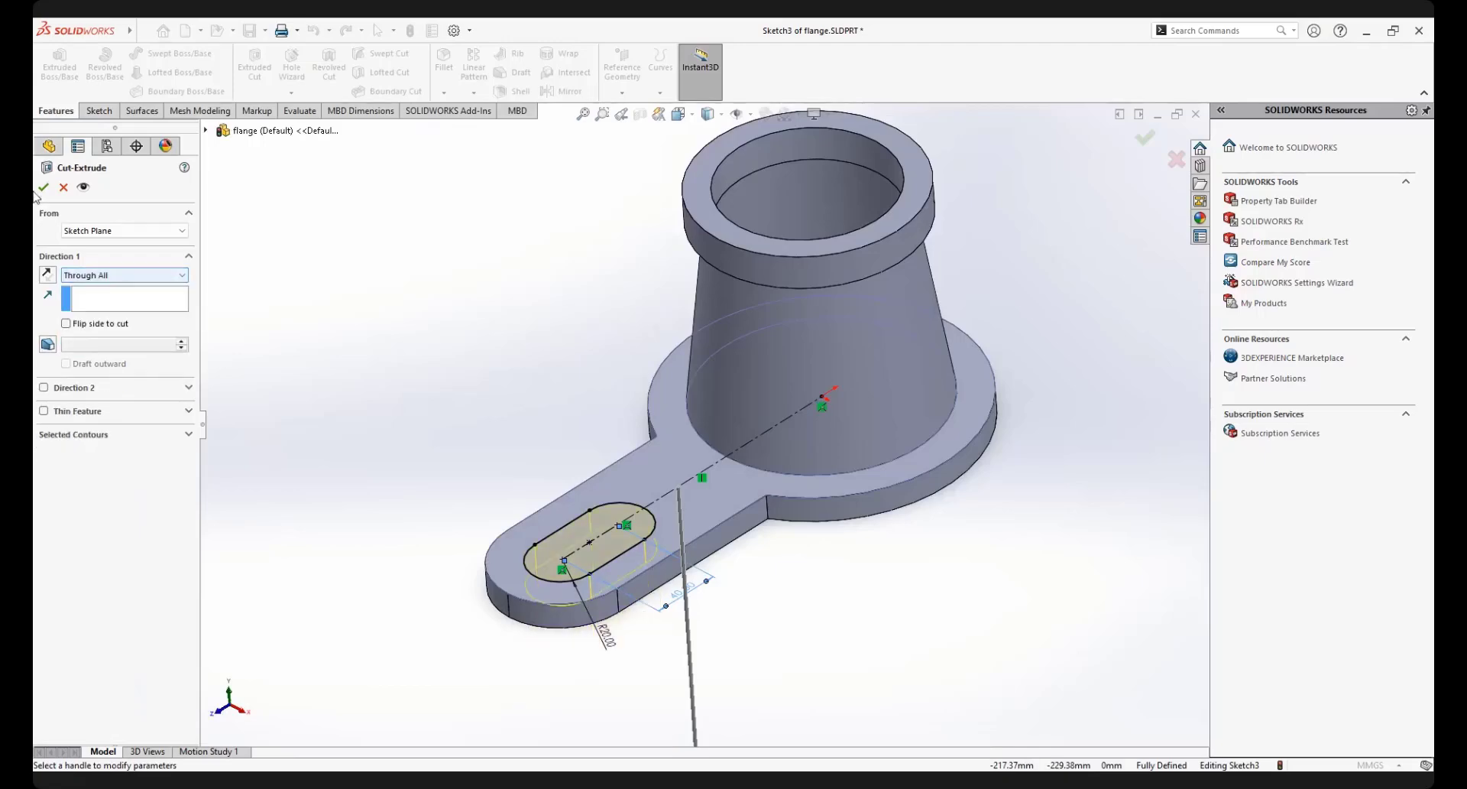
pyautogui.scroll(2, 796, 570)
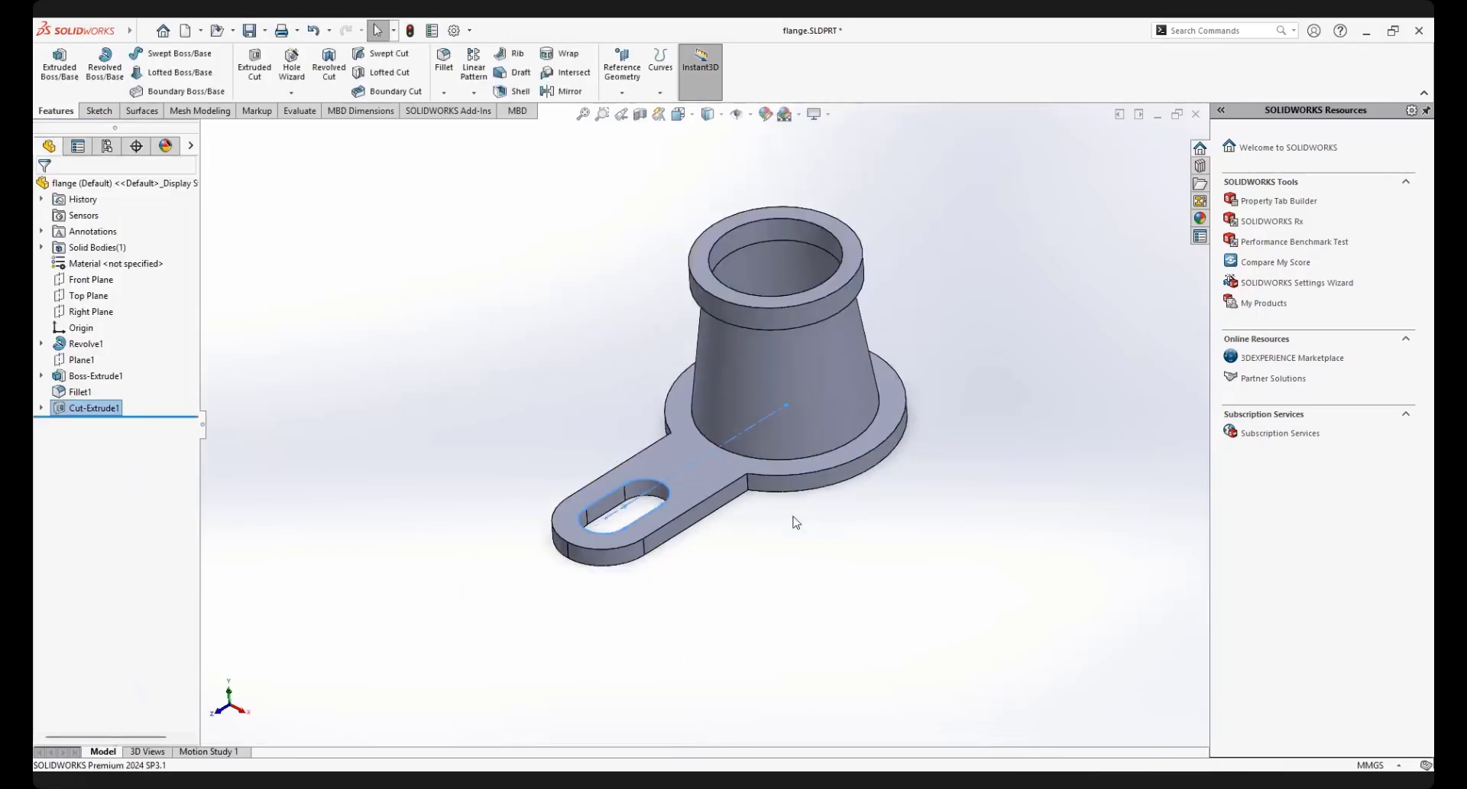
pyautogui.scroll(-3, 795, 524)
pyautogui.click(249, 31)
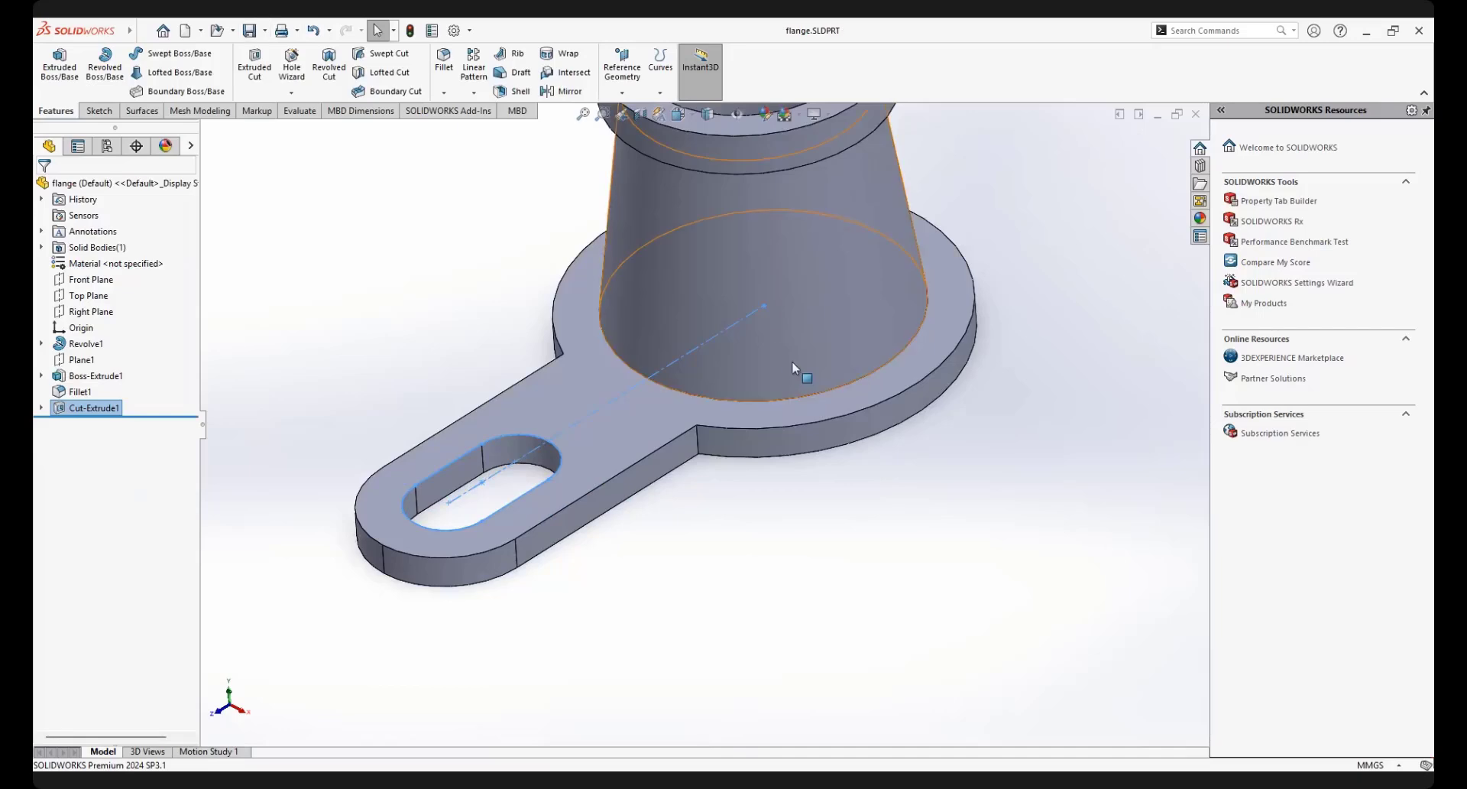
pyautogui.scroll(2, 766, 328)
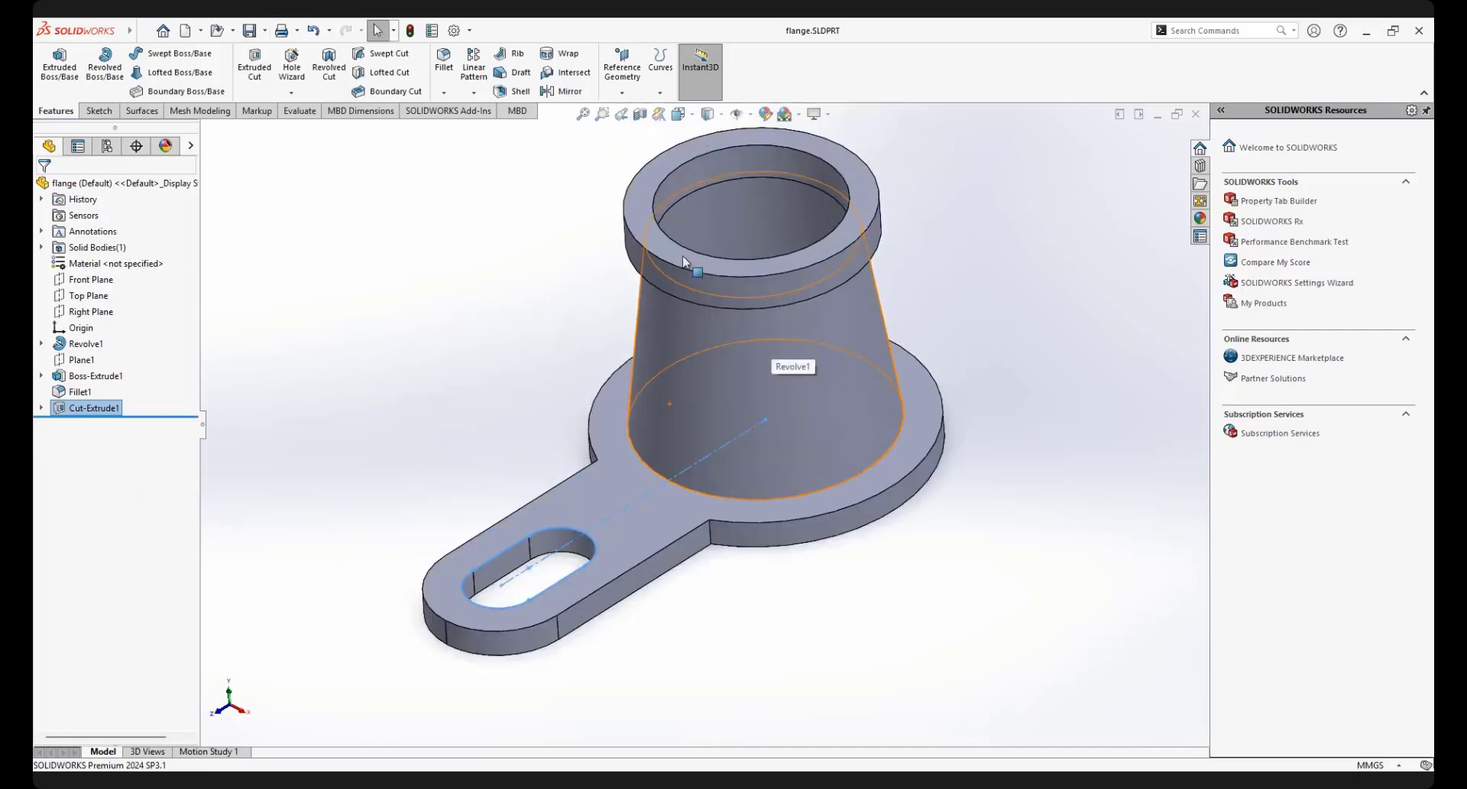
pyautogui.click(869, 605)
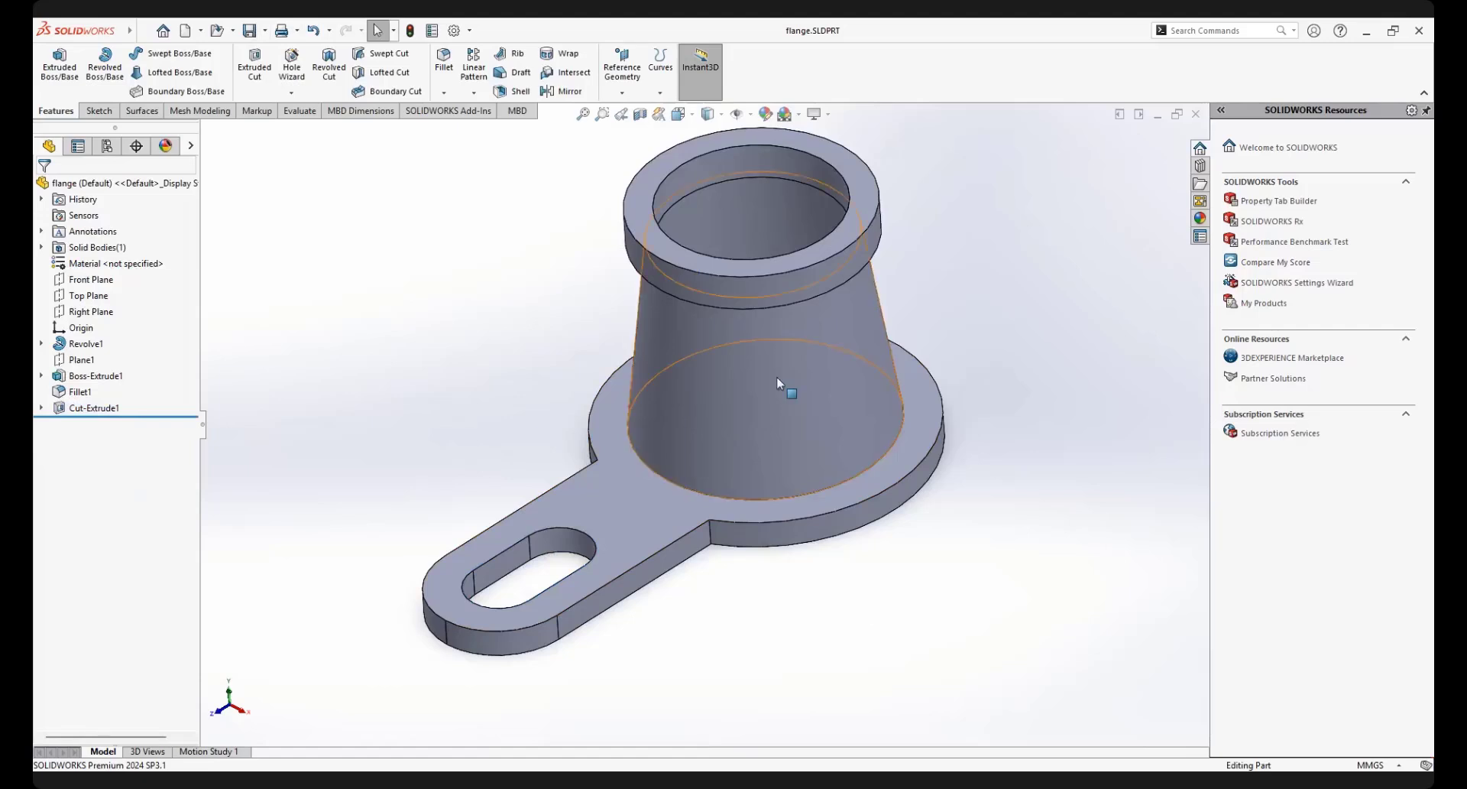
# Start a circular pattern using the top collar's outer circular edge as the pattern axis
pyautogui.scroll(2, 776, 376)
pyautogui.scroll(-1, 774, 357)
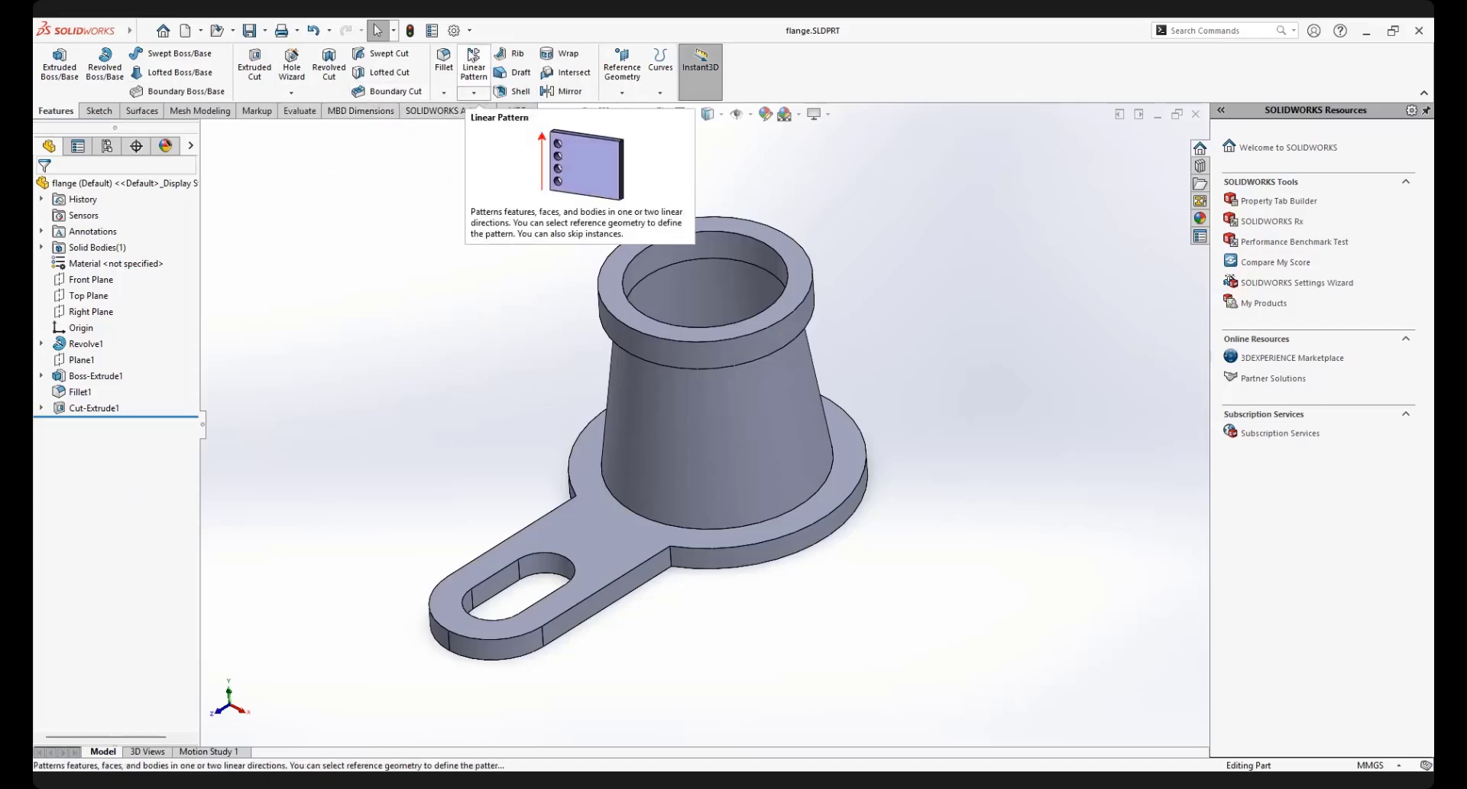
pyautogui.click(475, 95)
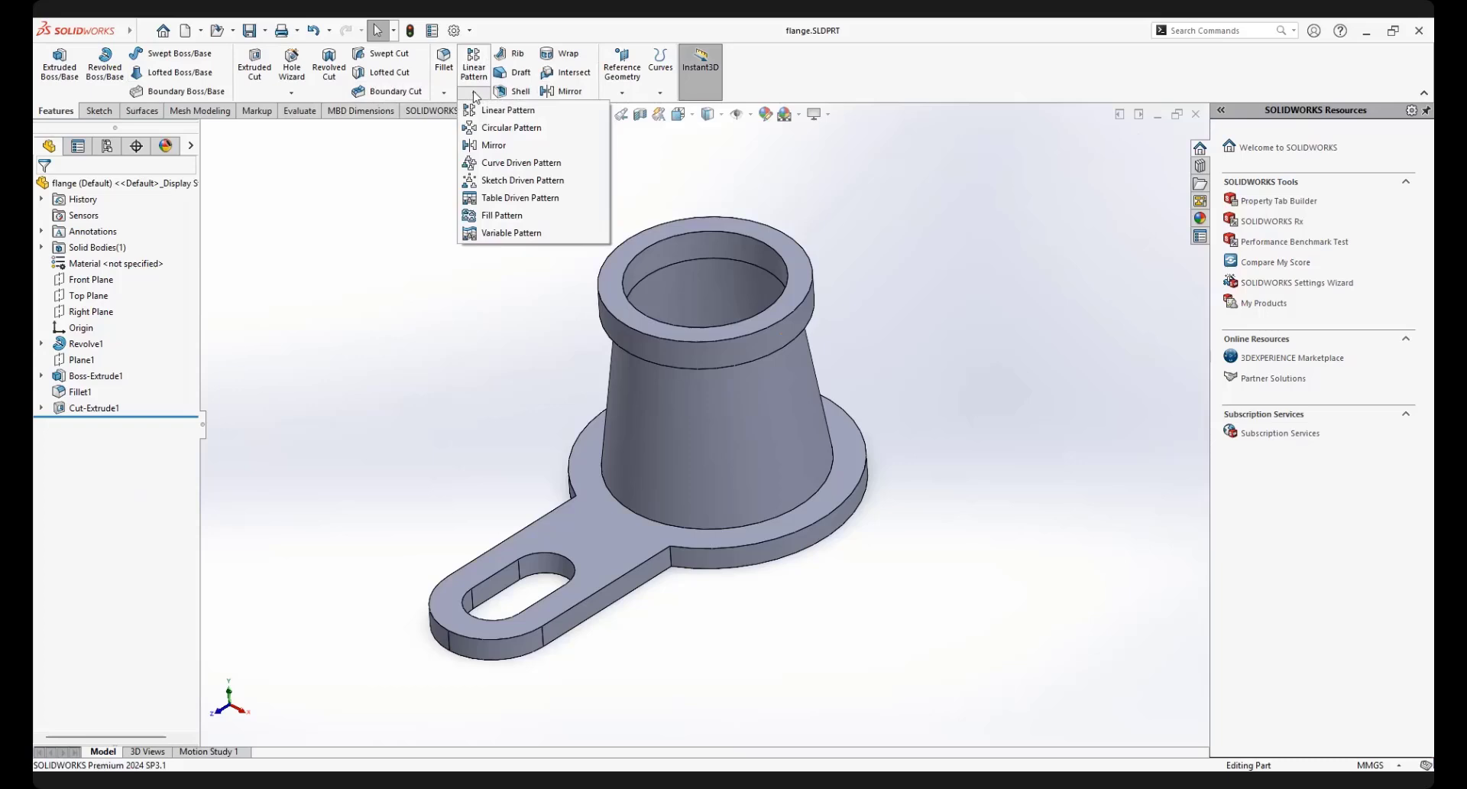
pyautogui.click(499, 136)
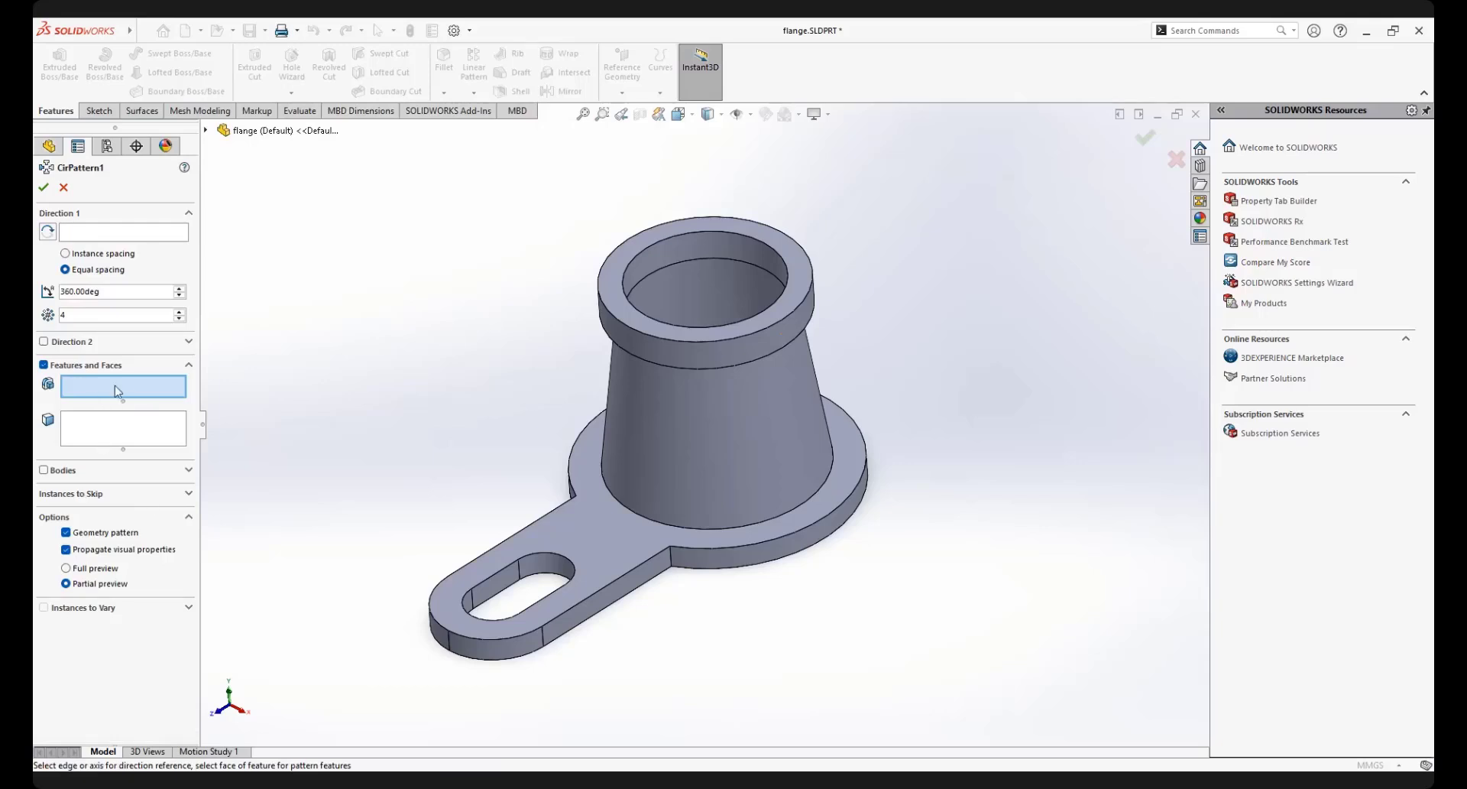
pyautogui.click(105, 237)
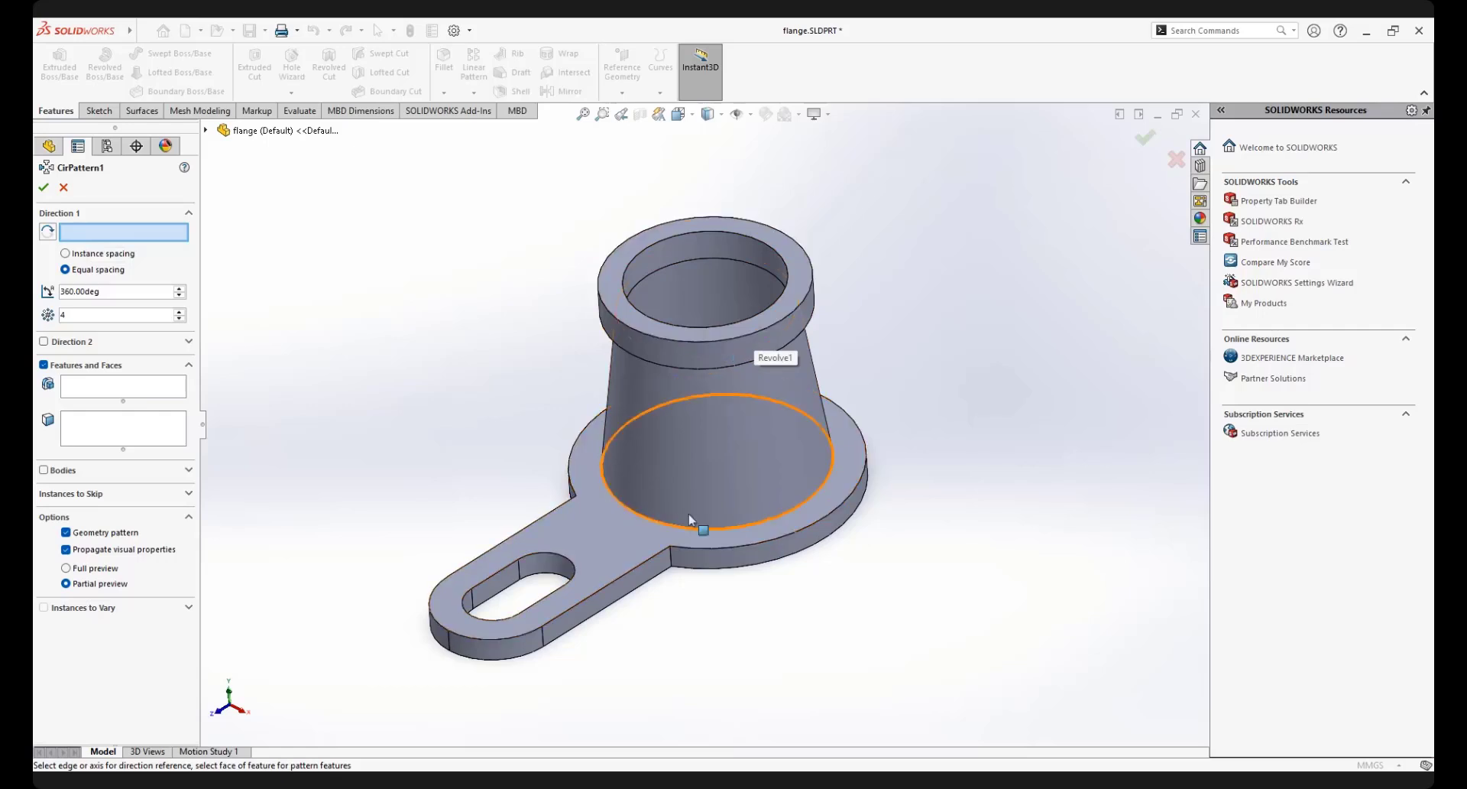
pyautogui.click(663, 344)
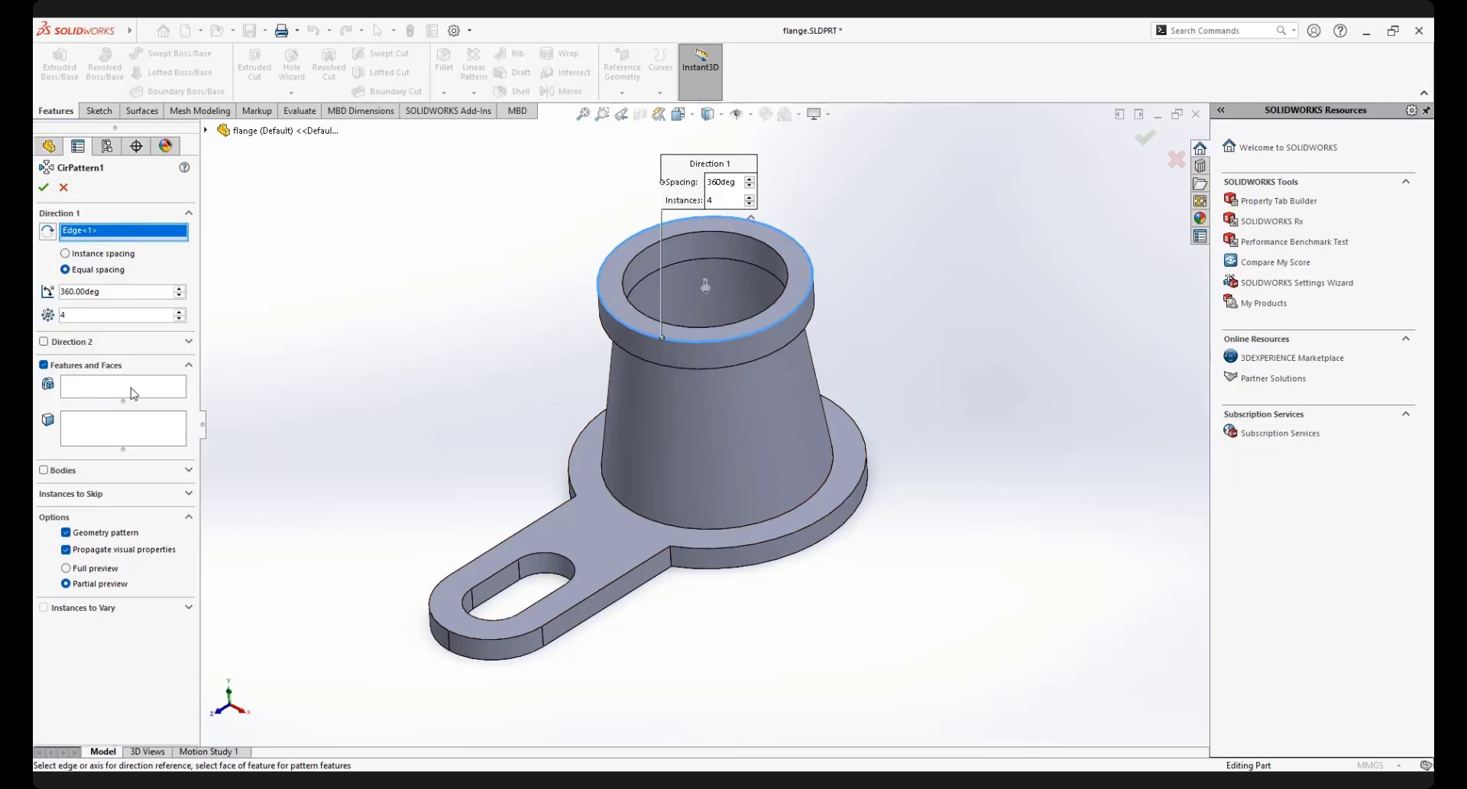
pyautogui.click(75, 391)
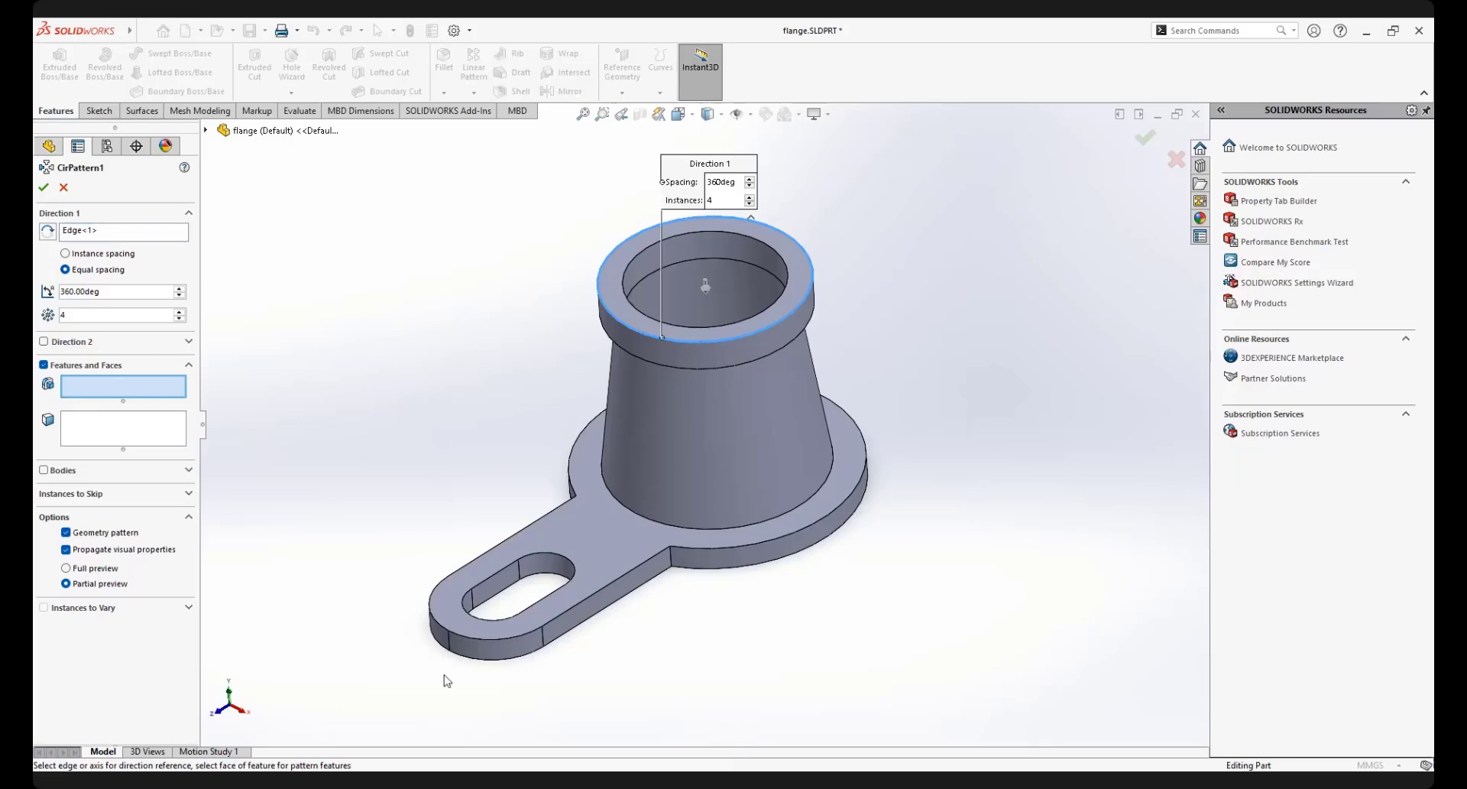
pyautogui.click(493, 591)
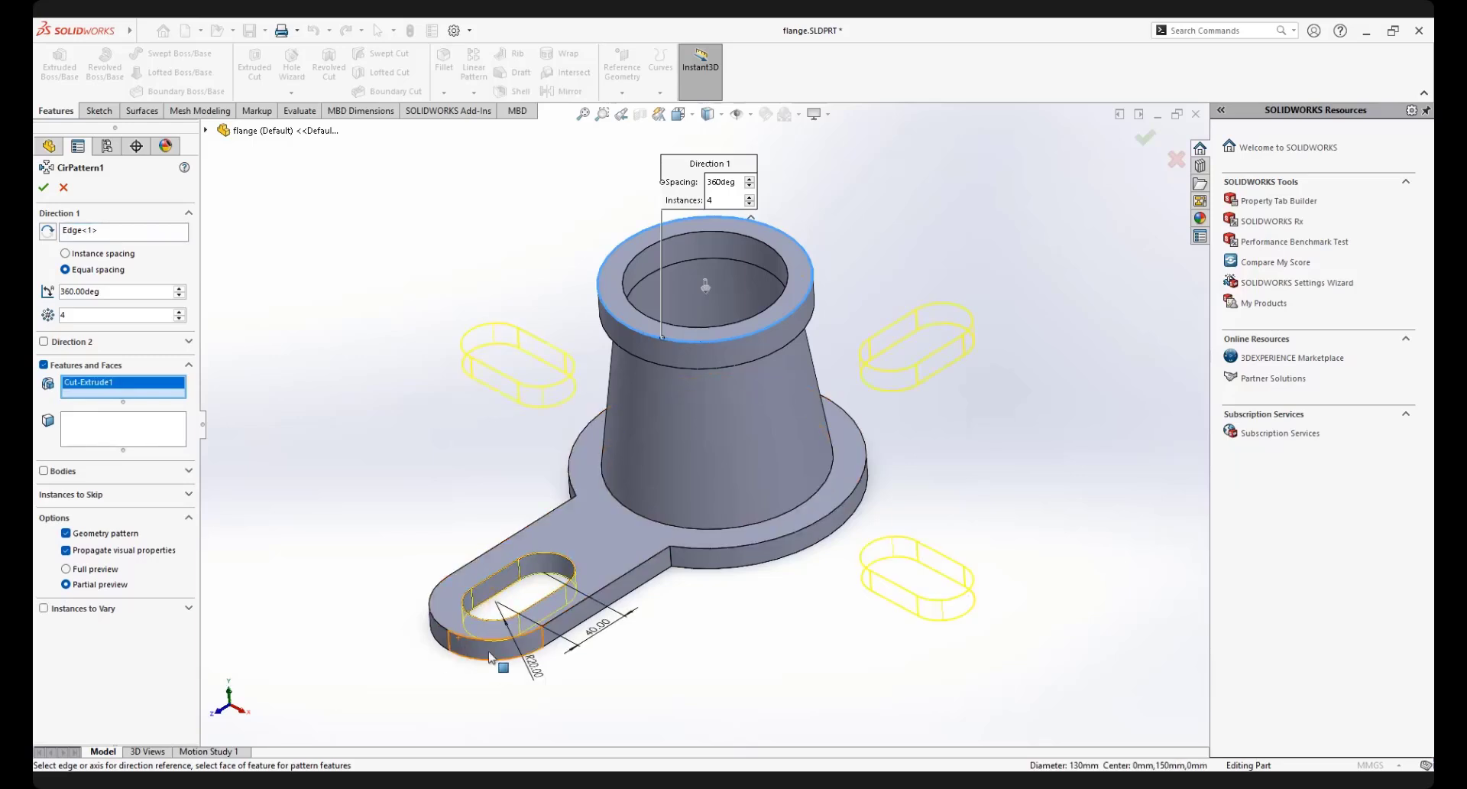
pyautogui.click(492, 656)
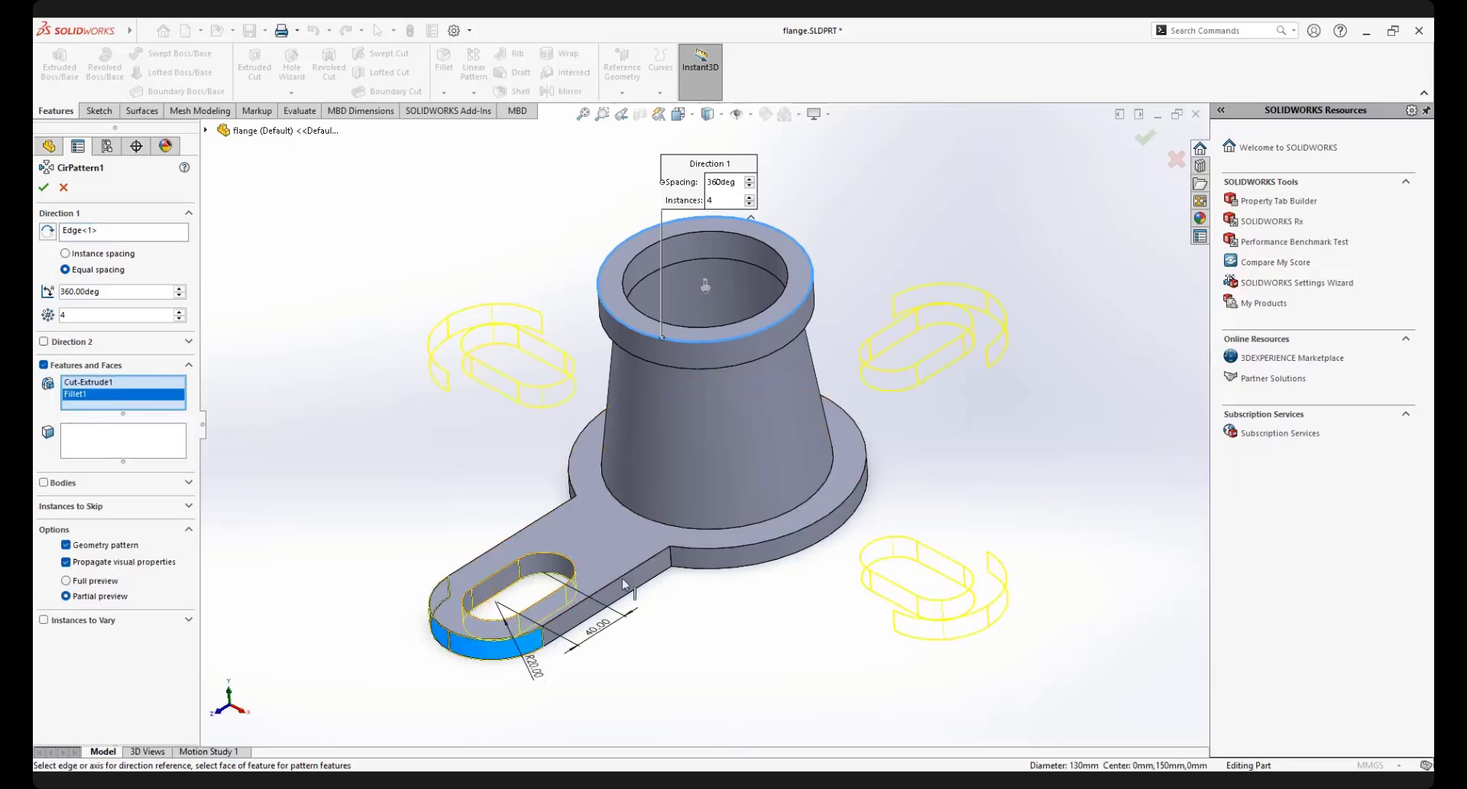
pyautogui.rightClick(98, 395)
pyautogui.click(153, 421)
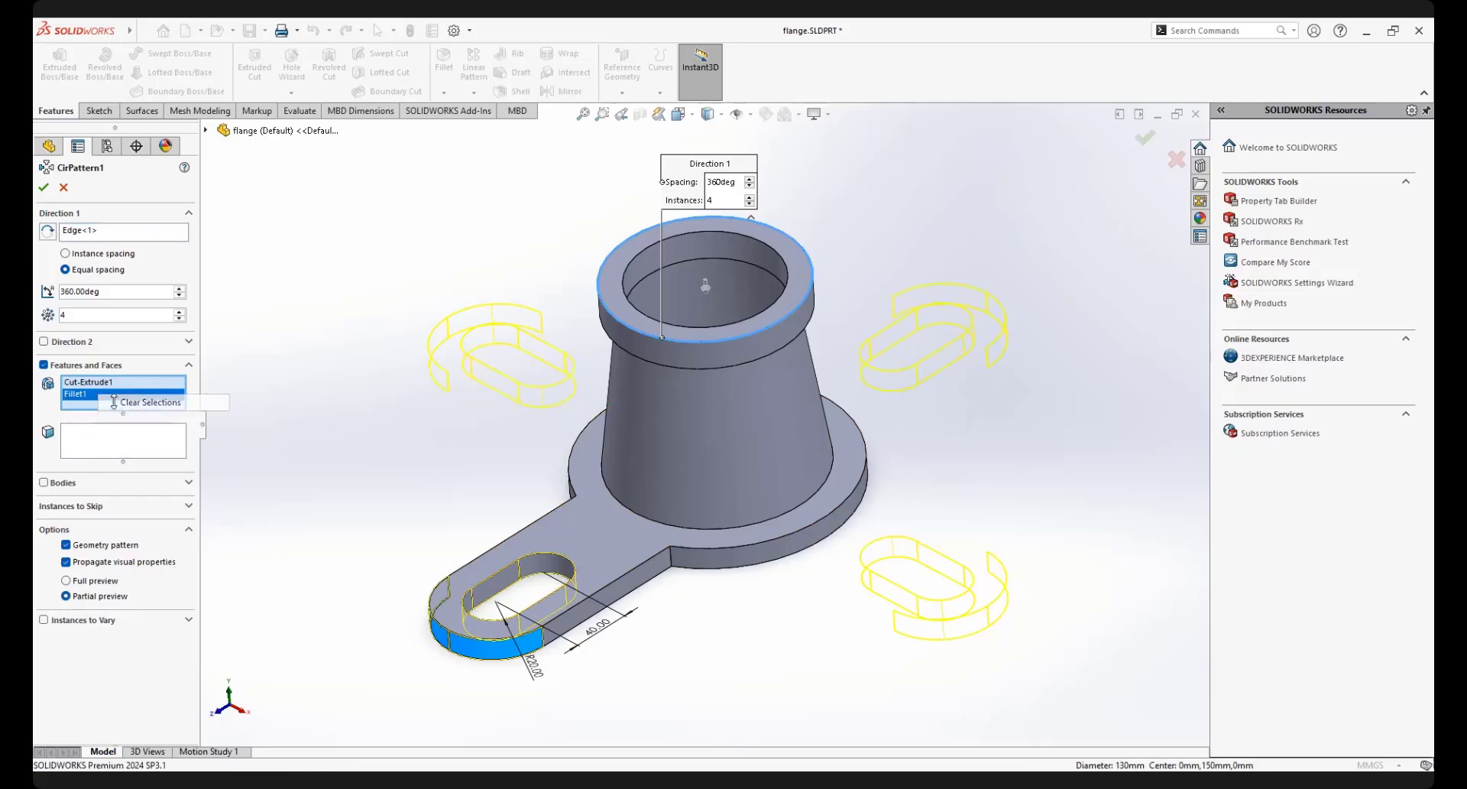
# Choose the foot extrusion, its rounded-end fillet and the slot cut as the features of the circular pattern
pyautogui.click(626, 588)
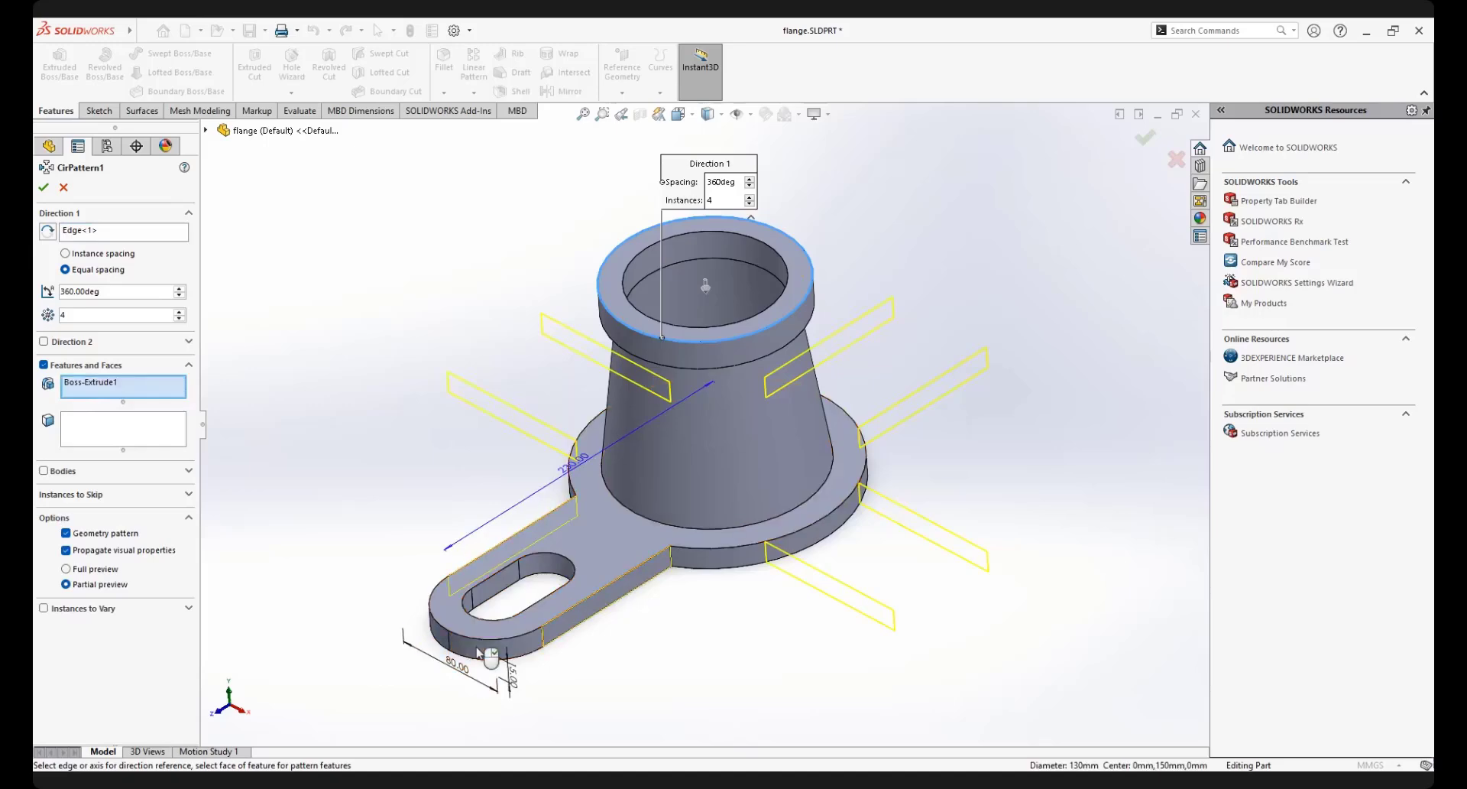
pyautogui.click(527, 652)
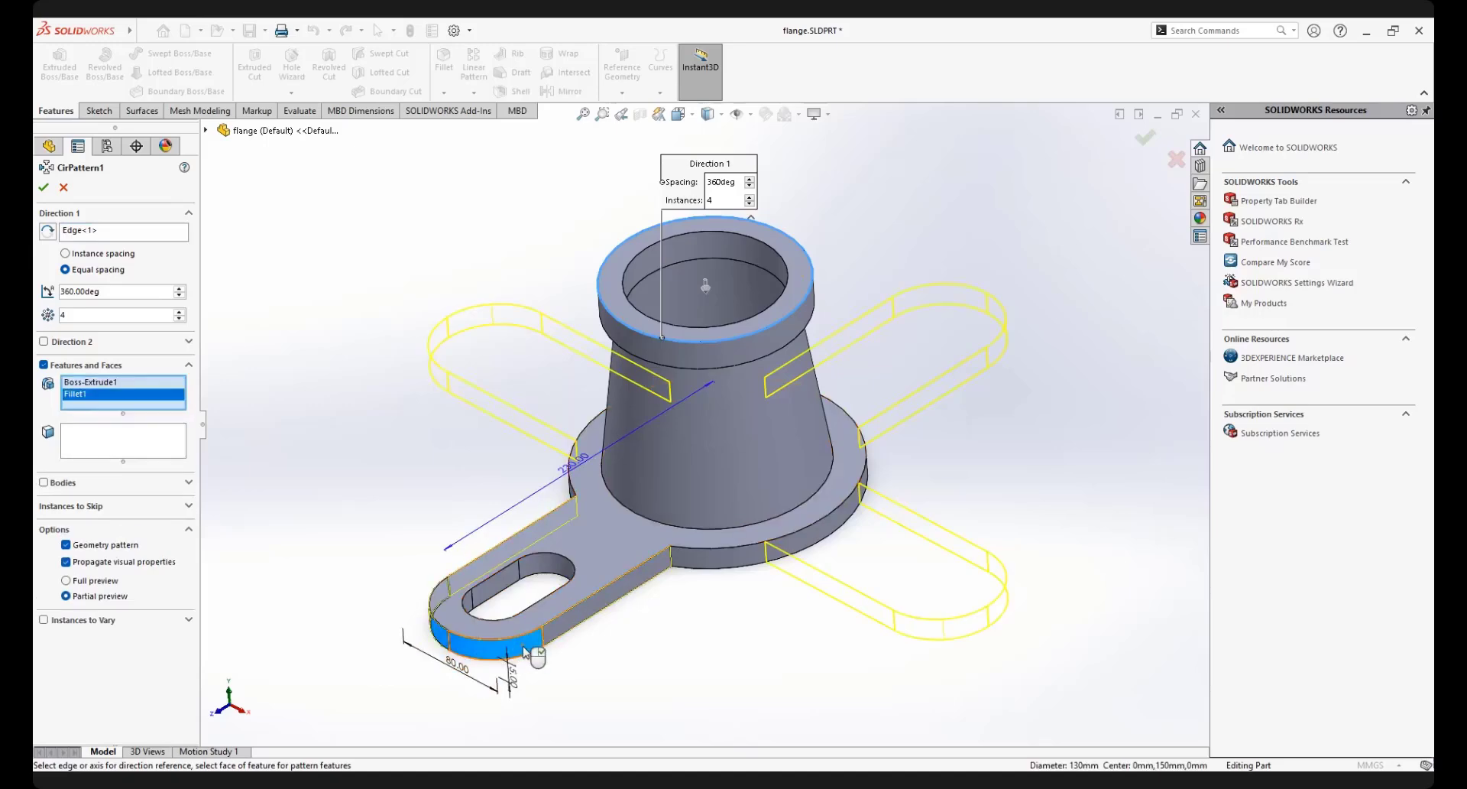
pyautogui.click(505, 590)
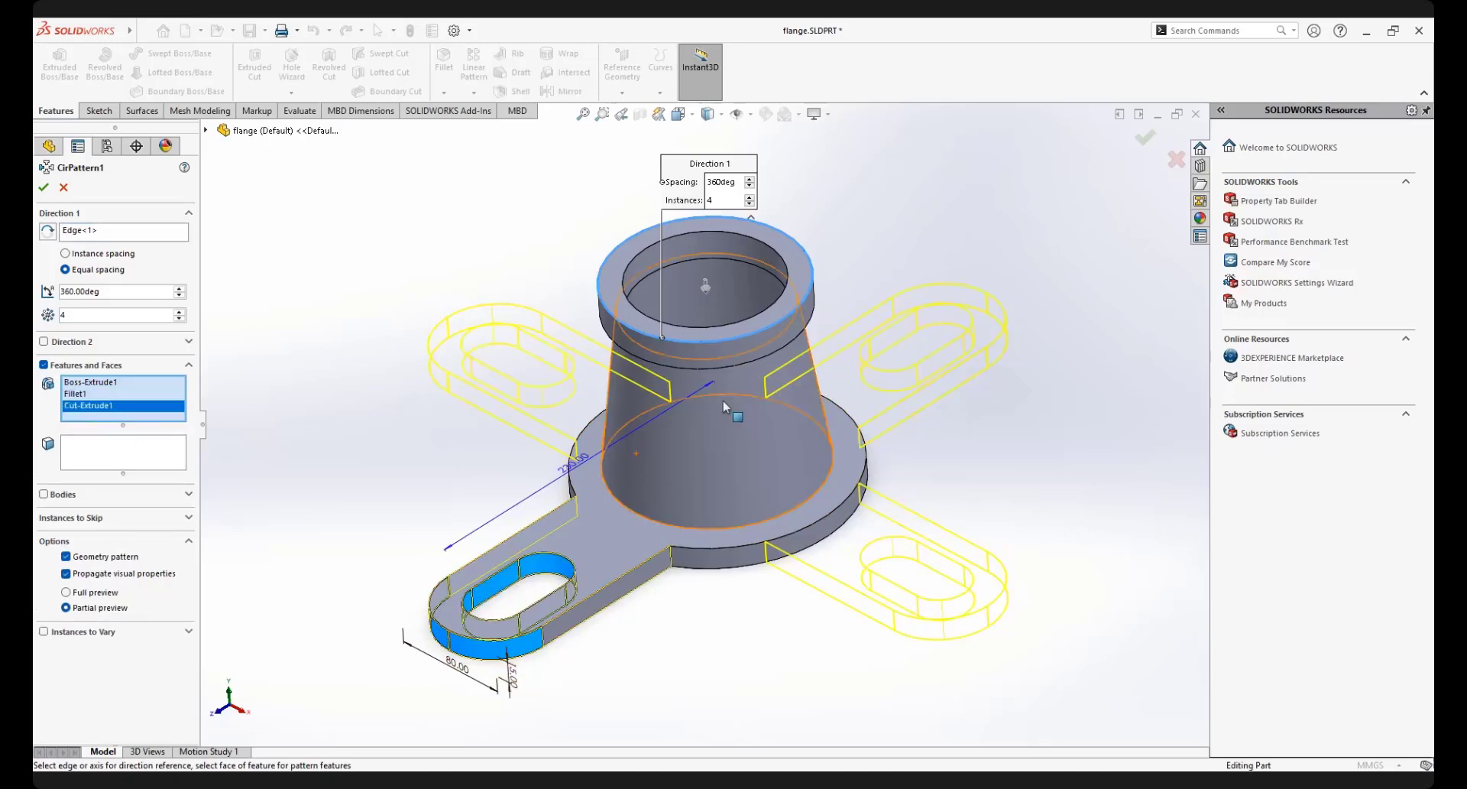
# Complete the circular pattern with 3 instances and Geometry pattern turned off, and save the part
pyautogui.doubleClick(76, 313)
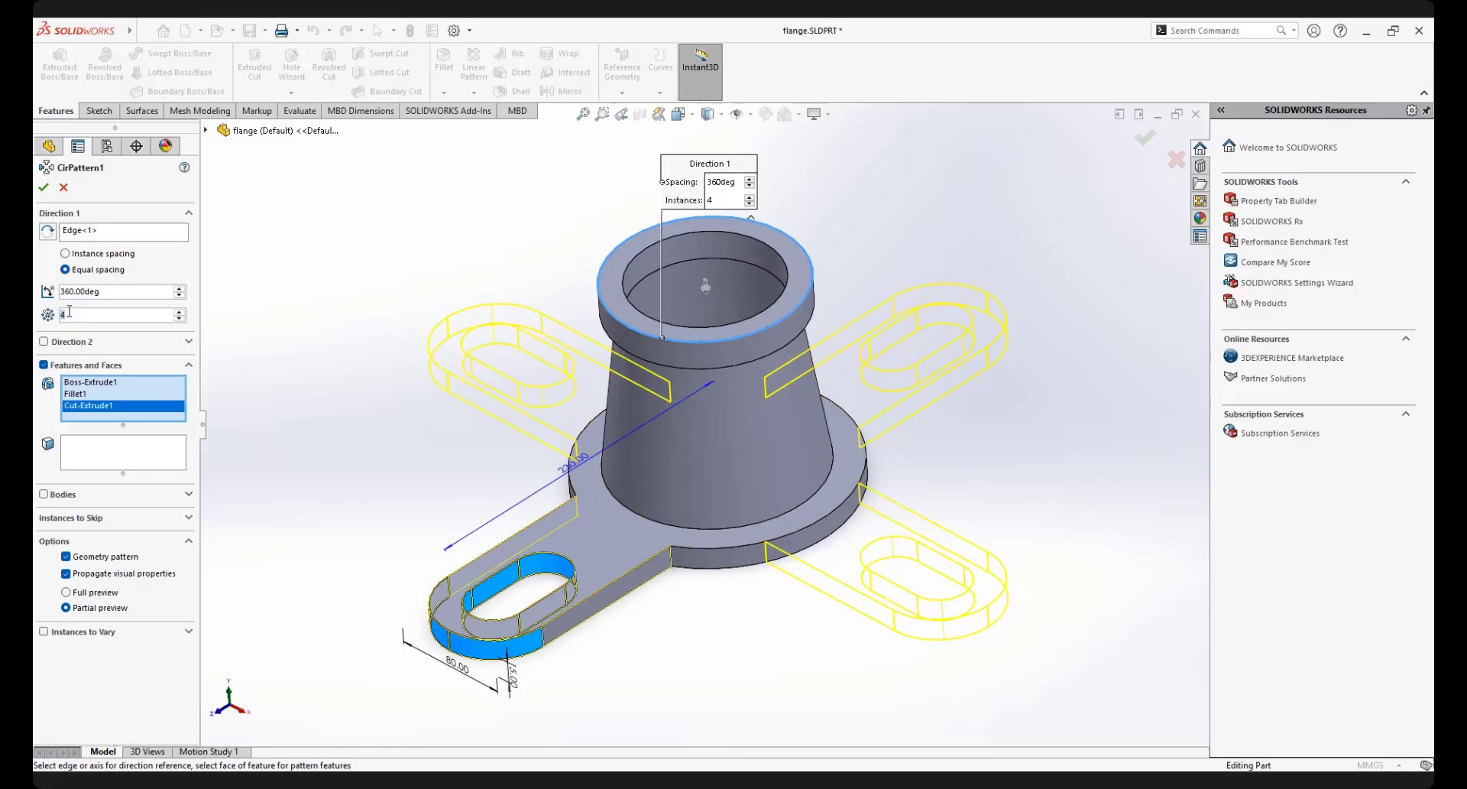
pyautogui.write('3')
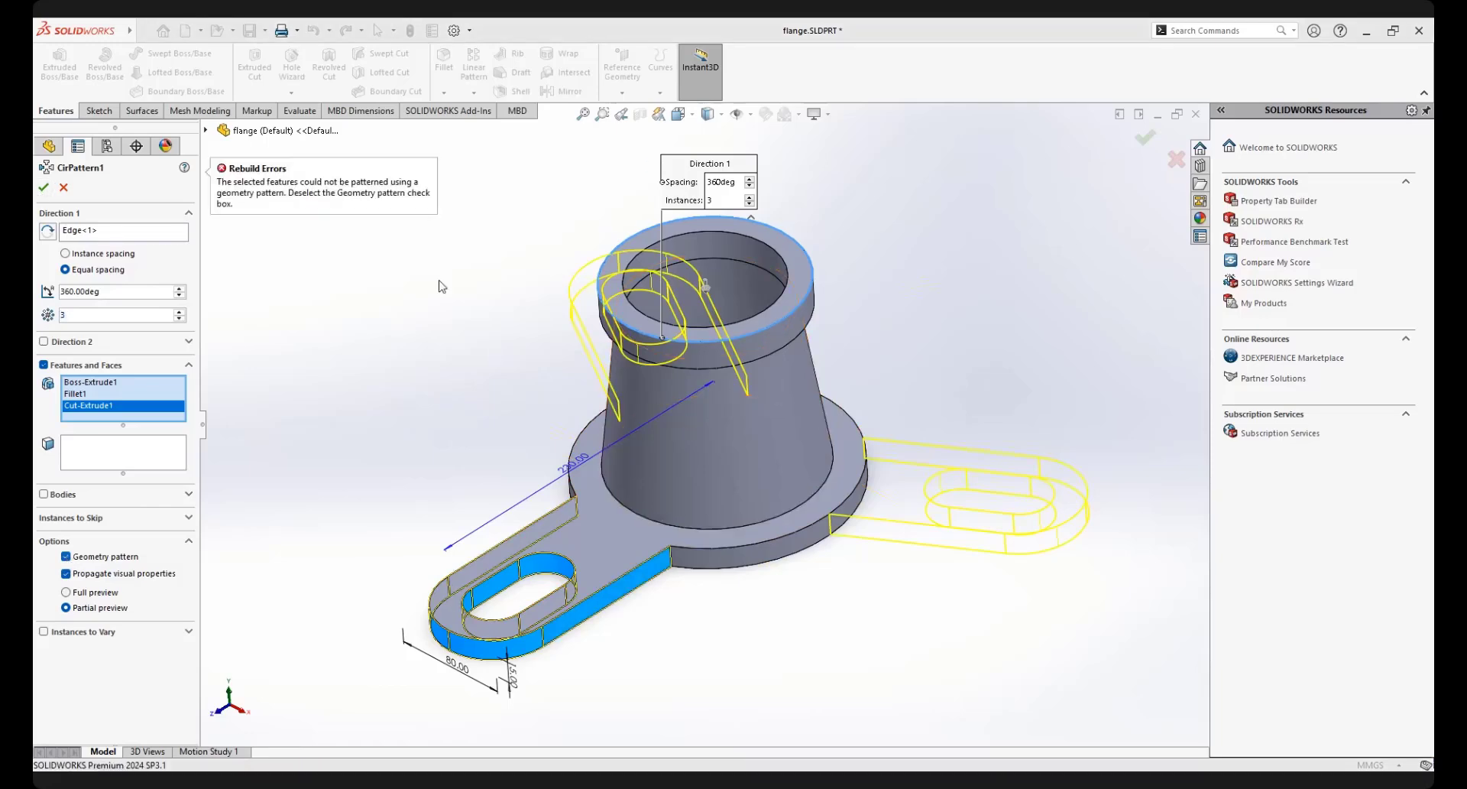
pyautogui.click(65, 557)
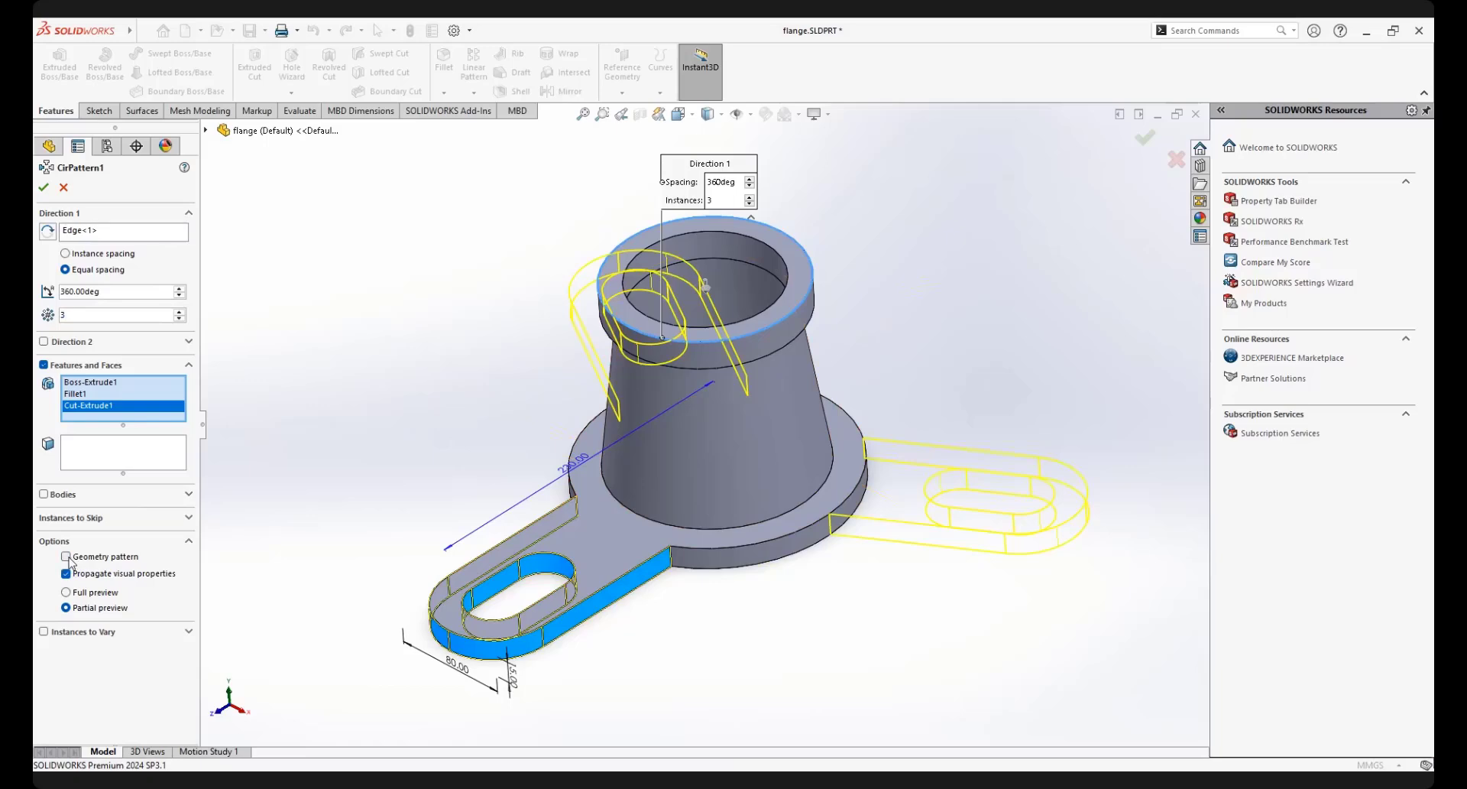
pyautogui.click(44, 187)
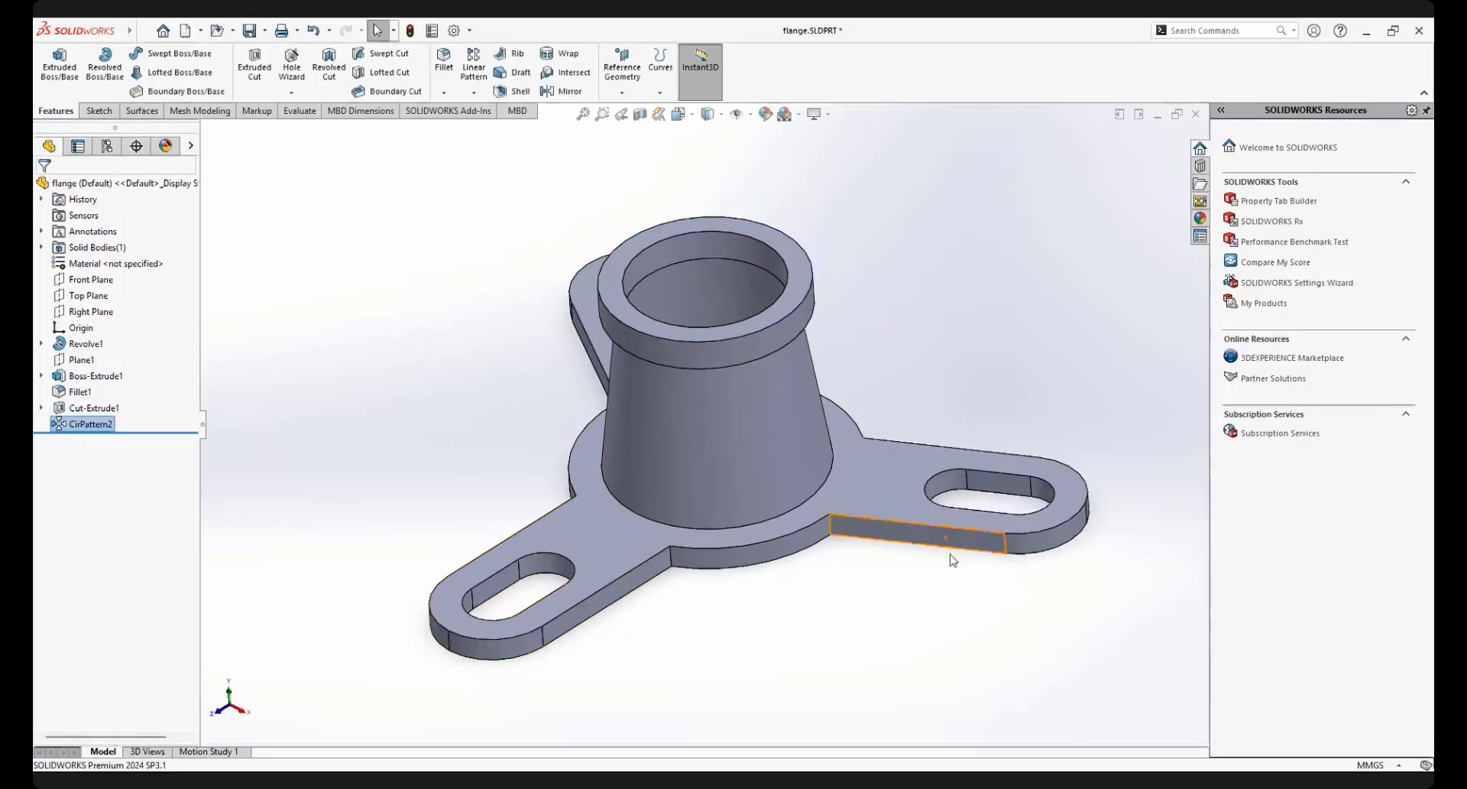
pyautogui.moveTo(630, 355); pyautogui.dragTo(658, 363, button='middle')
pyautogui.hotkey('ctrl', 's')
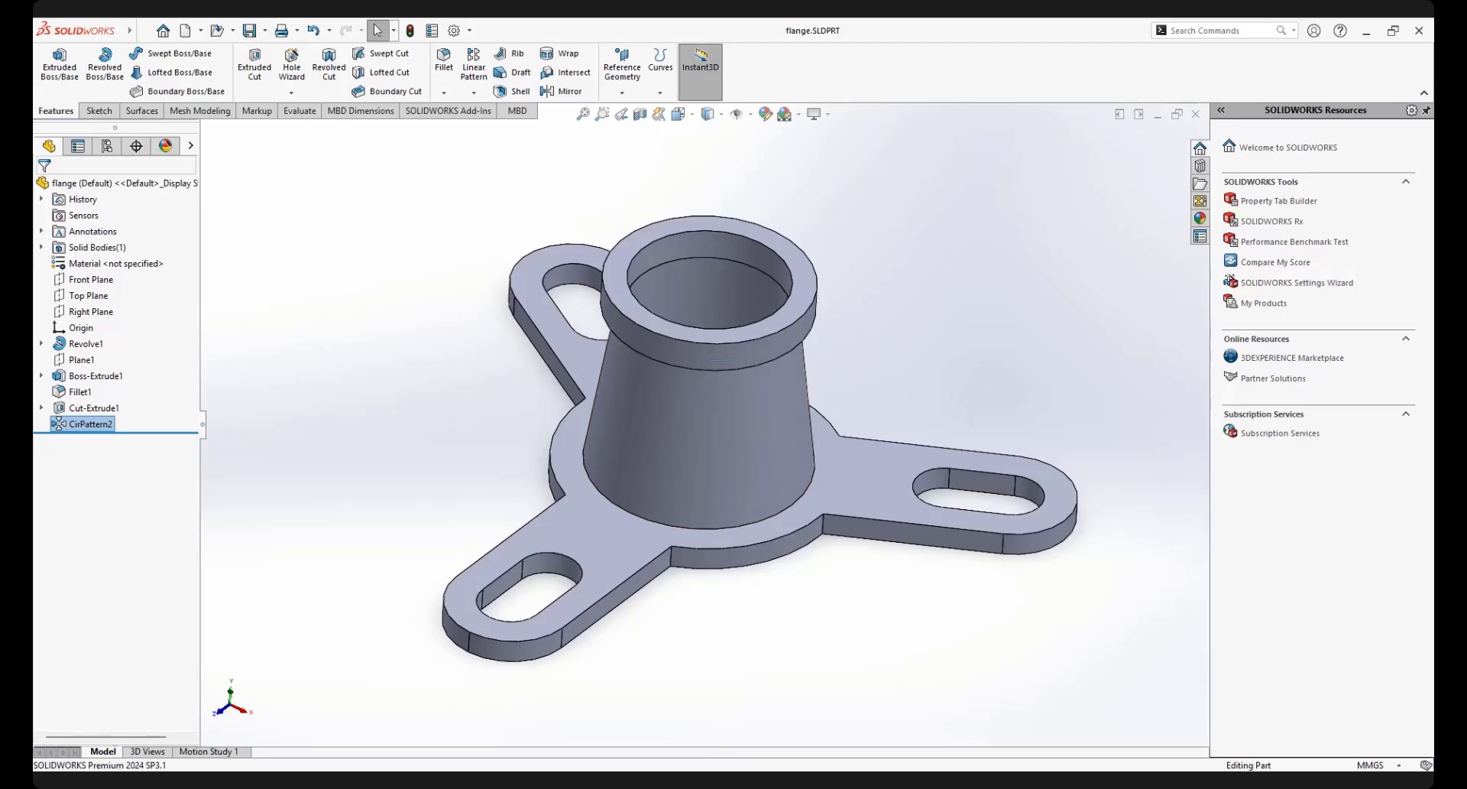
# Start a new sketch on the annular top face of the collar
pyautogui.scroll(-3, 799, 267)
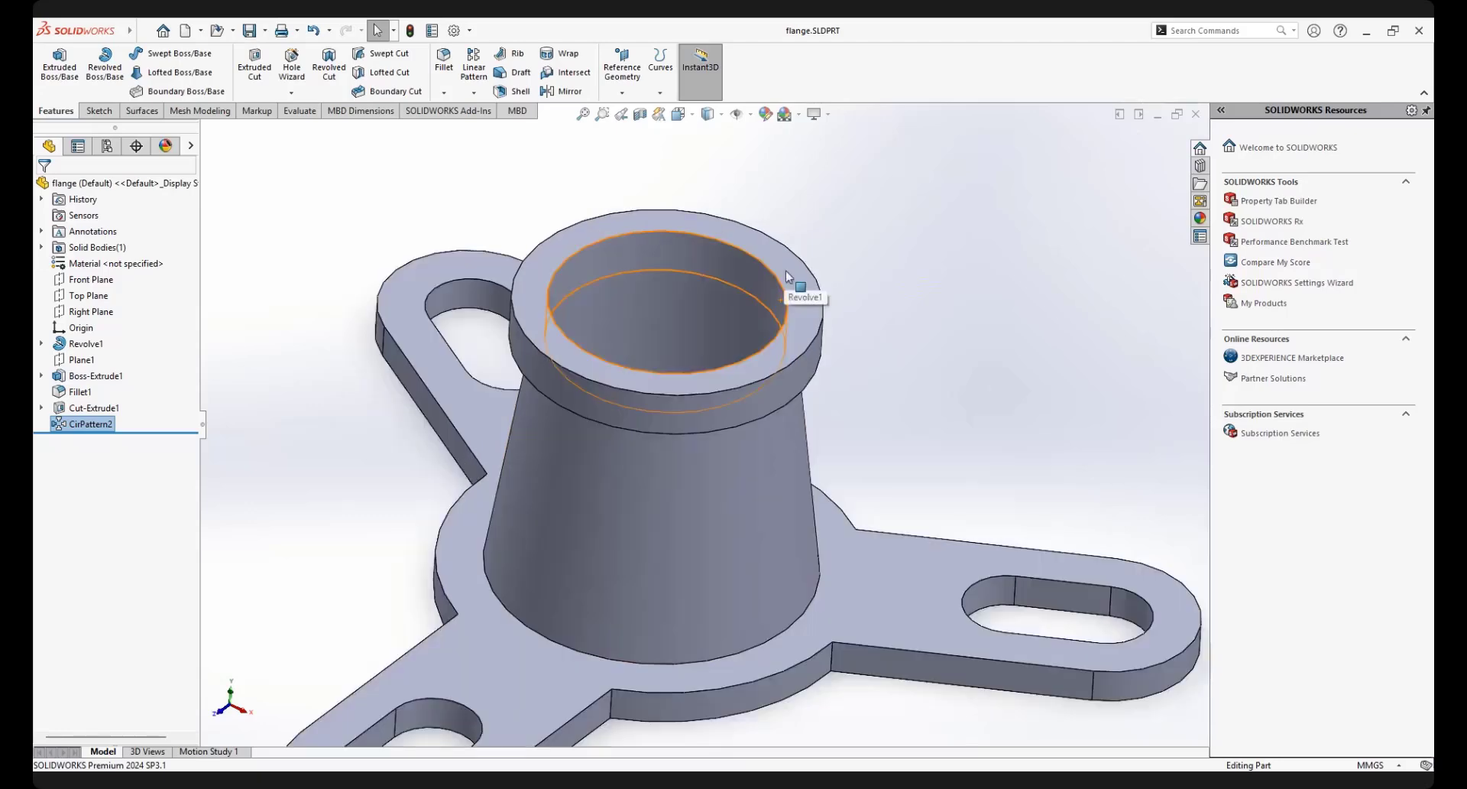
pyautogui.click(801, 294)
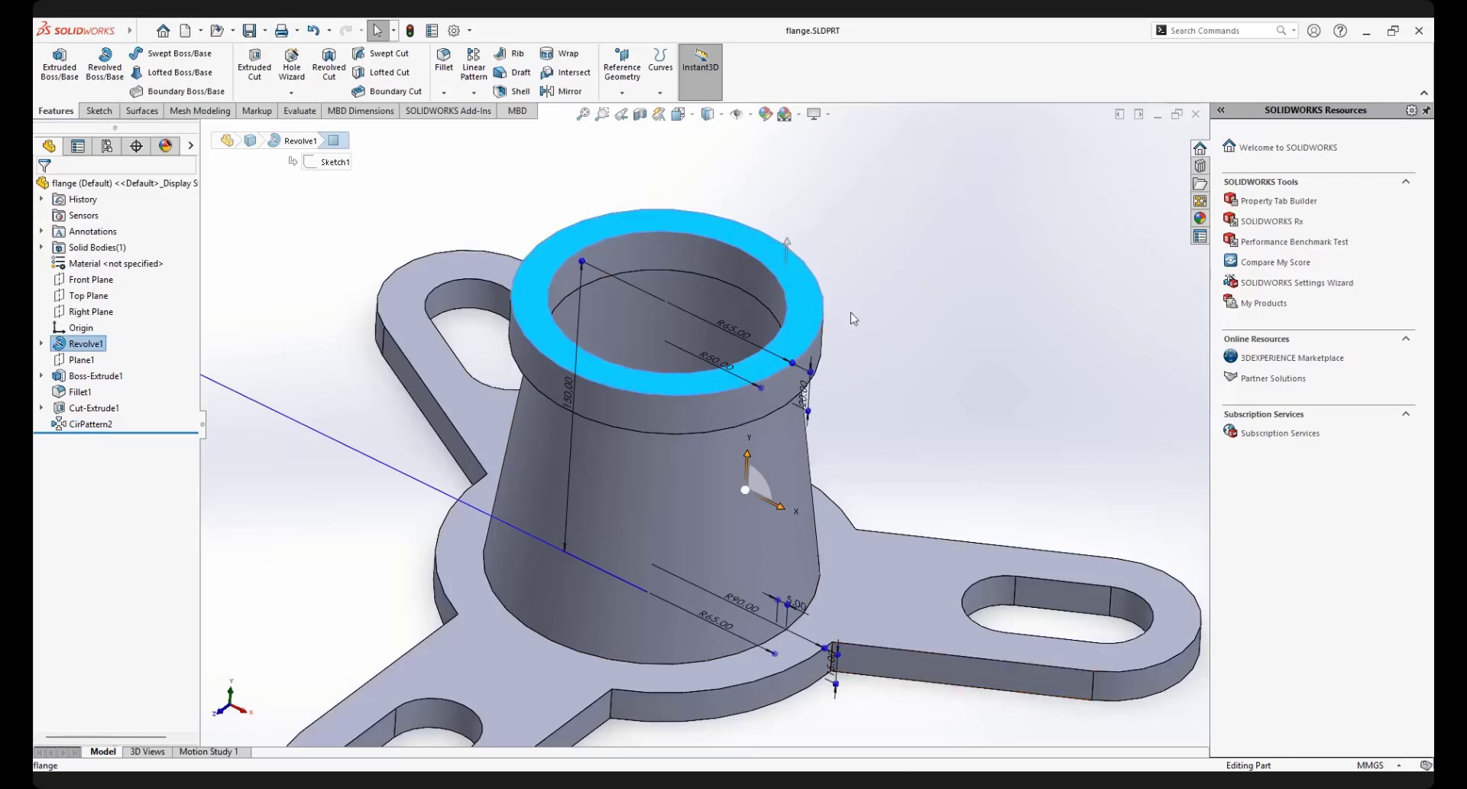
pyautogui.click(871, 274)
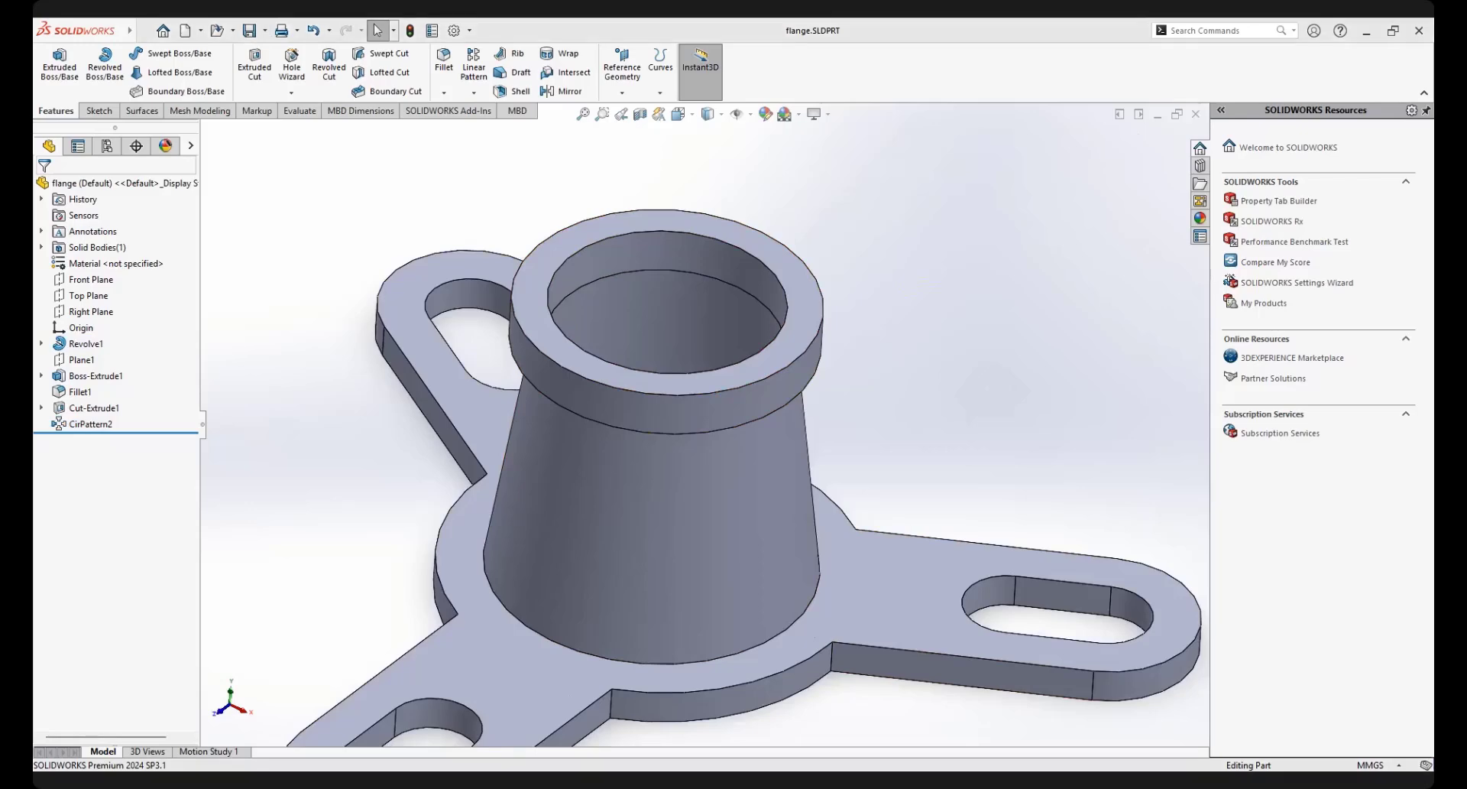
pyautogui.scroll(3, 829, 370)
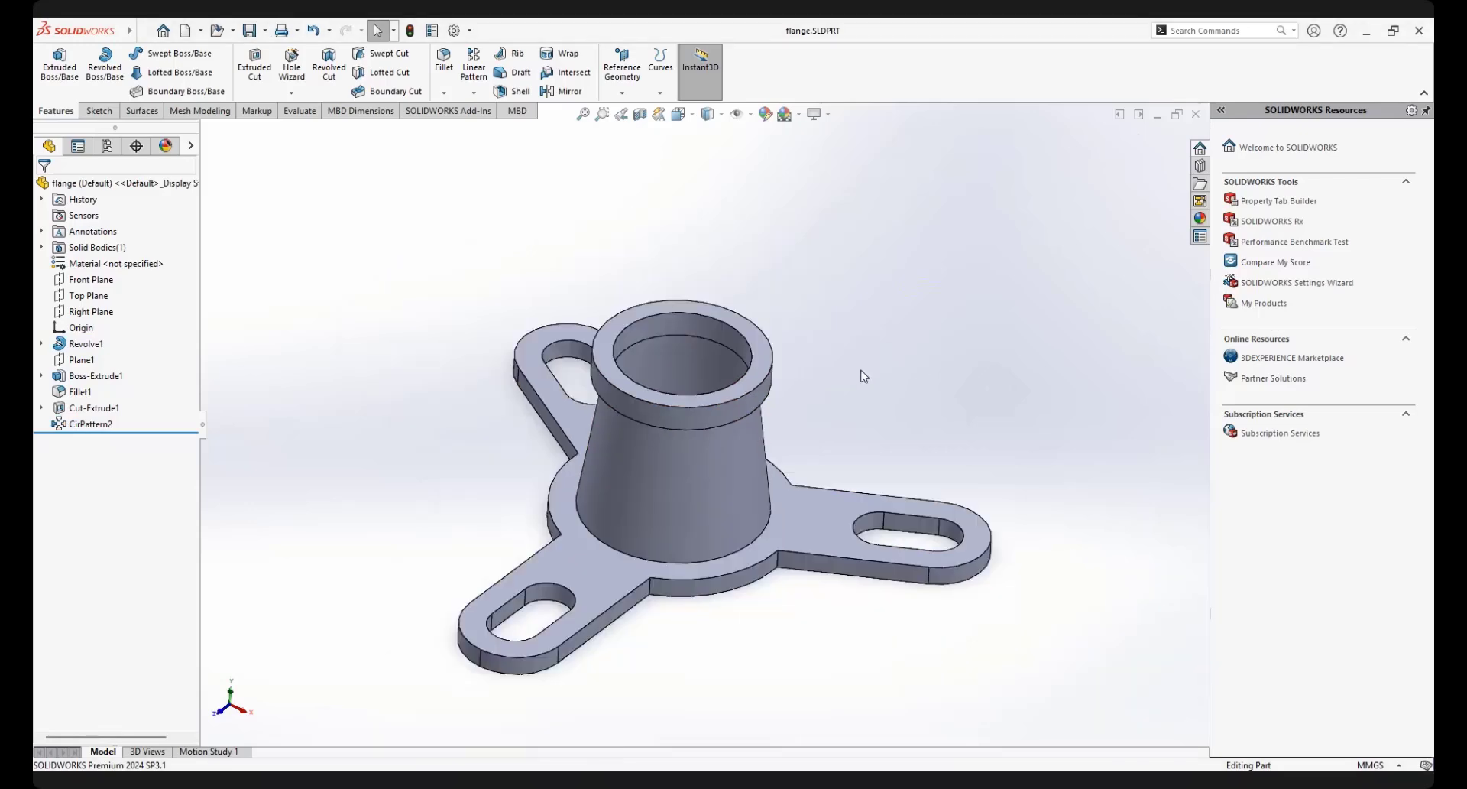
pyautogui.click(755, 351)
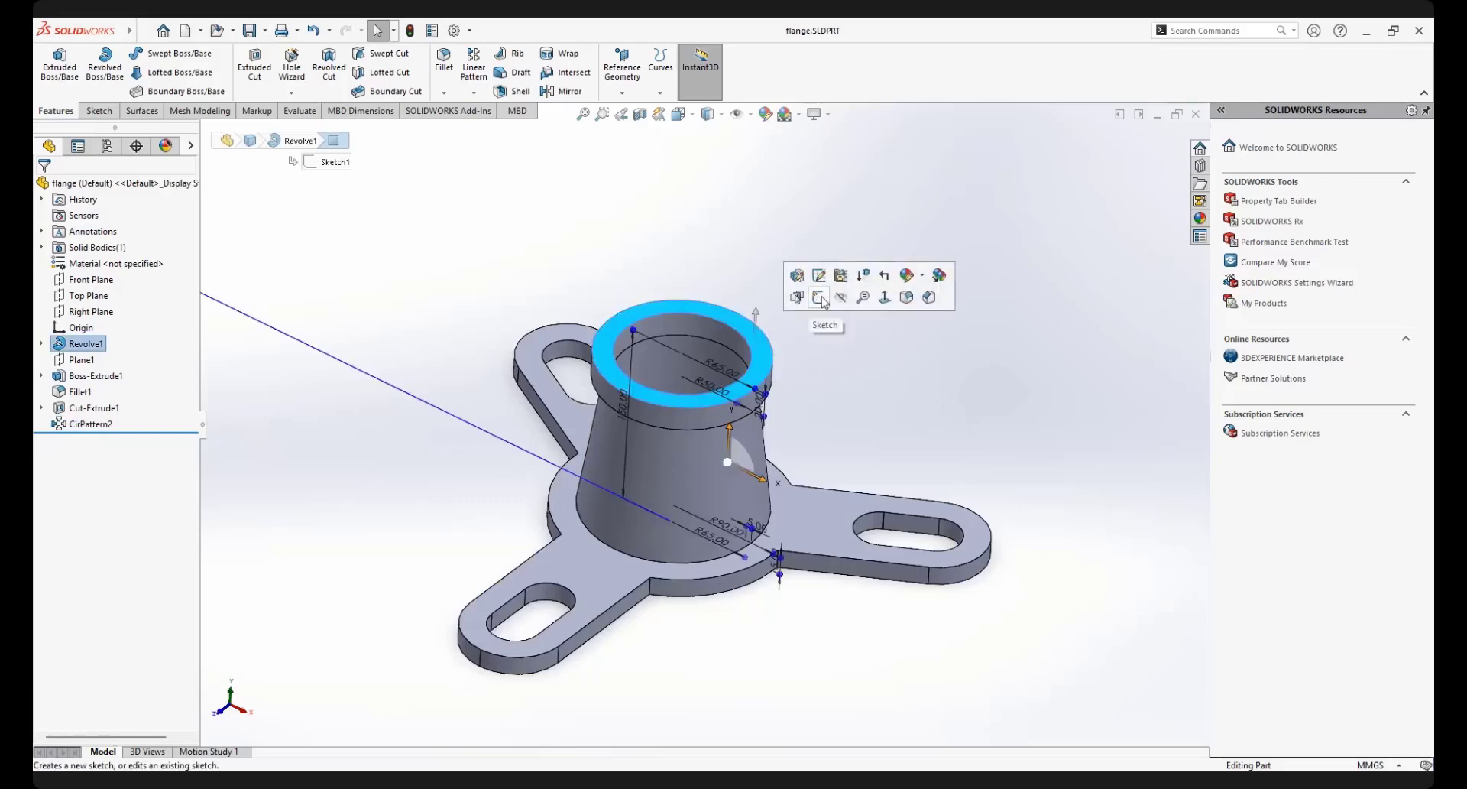
pyautogui.click(821, 296)
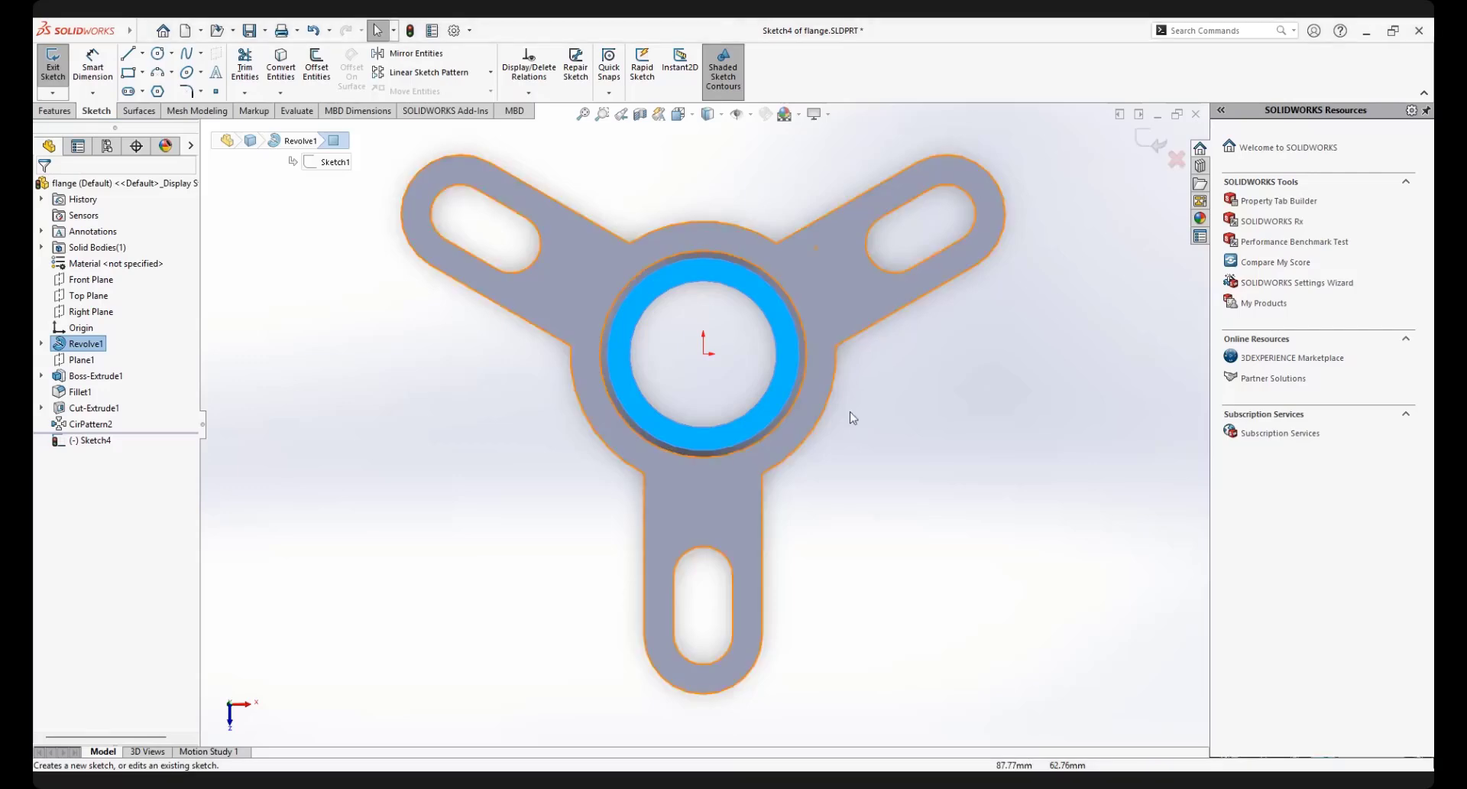
pyautogui.click(889, 418)
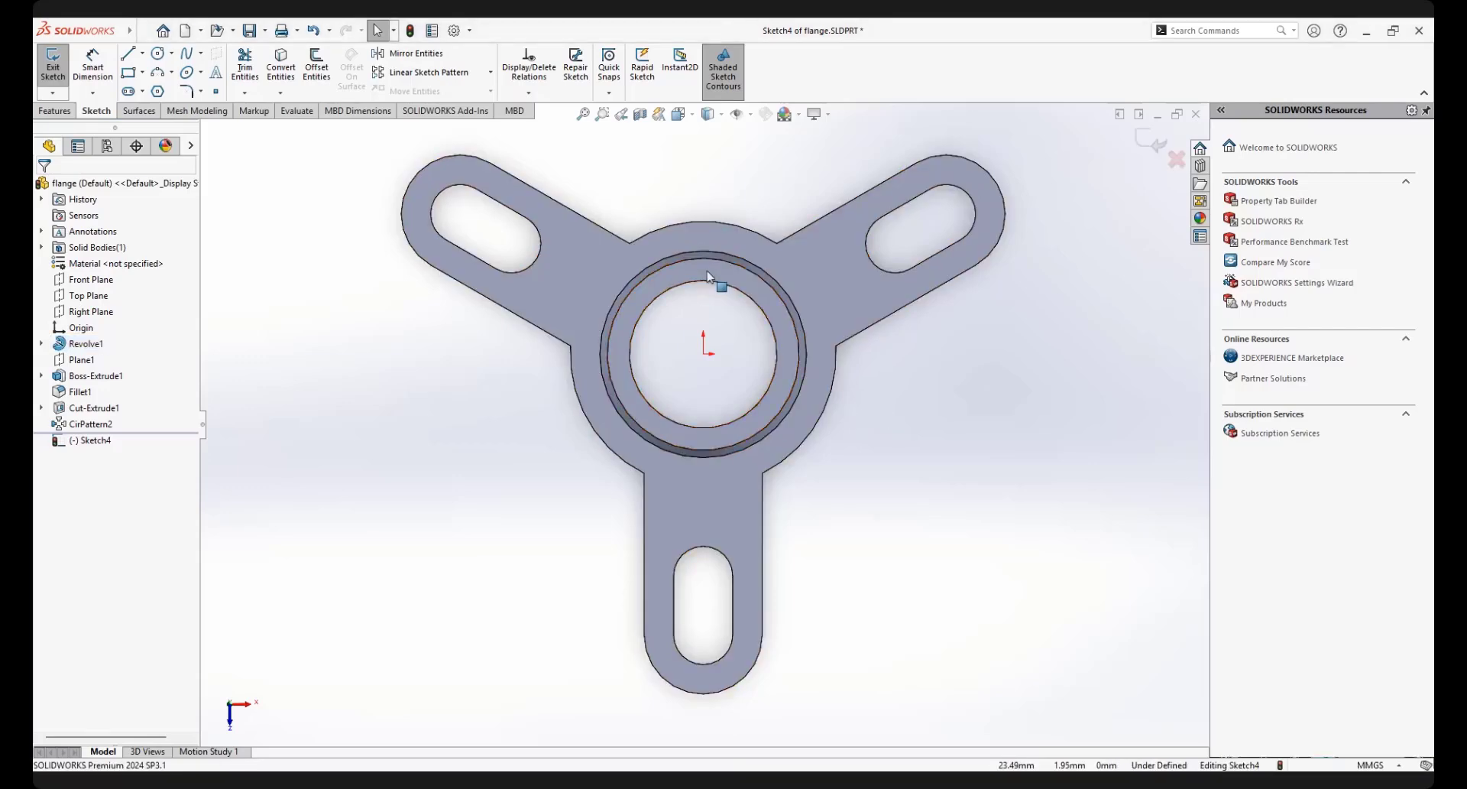
# Sketch a horizontal construction centerline about 138 mm long from the origin in the positive X direction
pyautogui.click(142, 53)
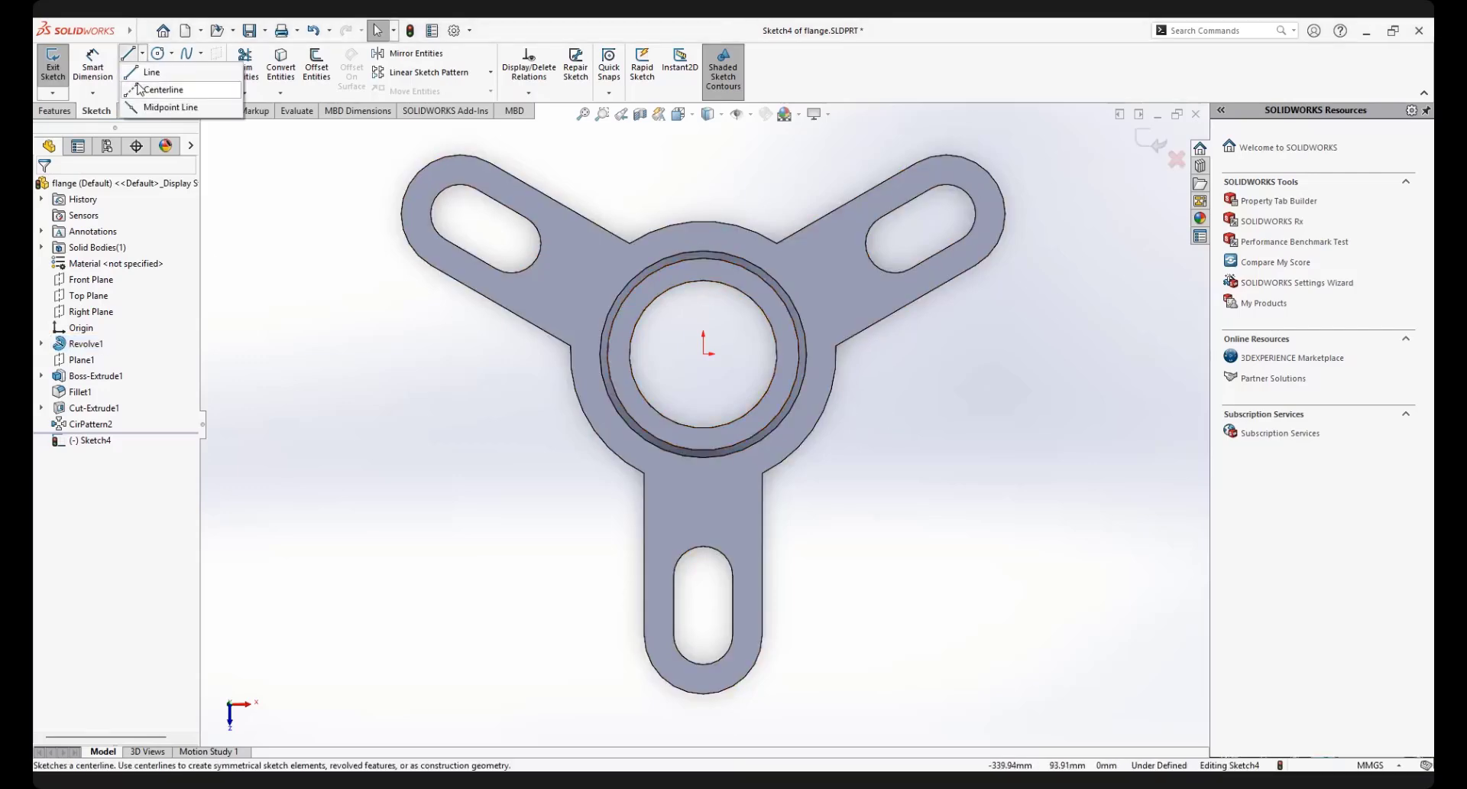
pyautogui.click(157, 90)
pyautogui.click(704, 353)
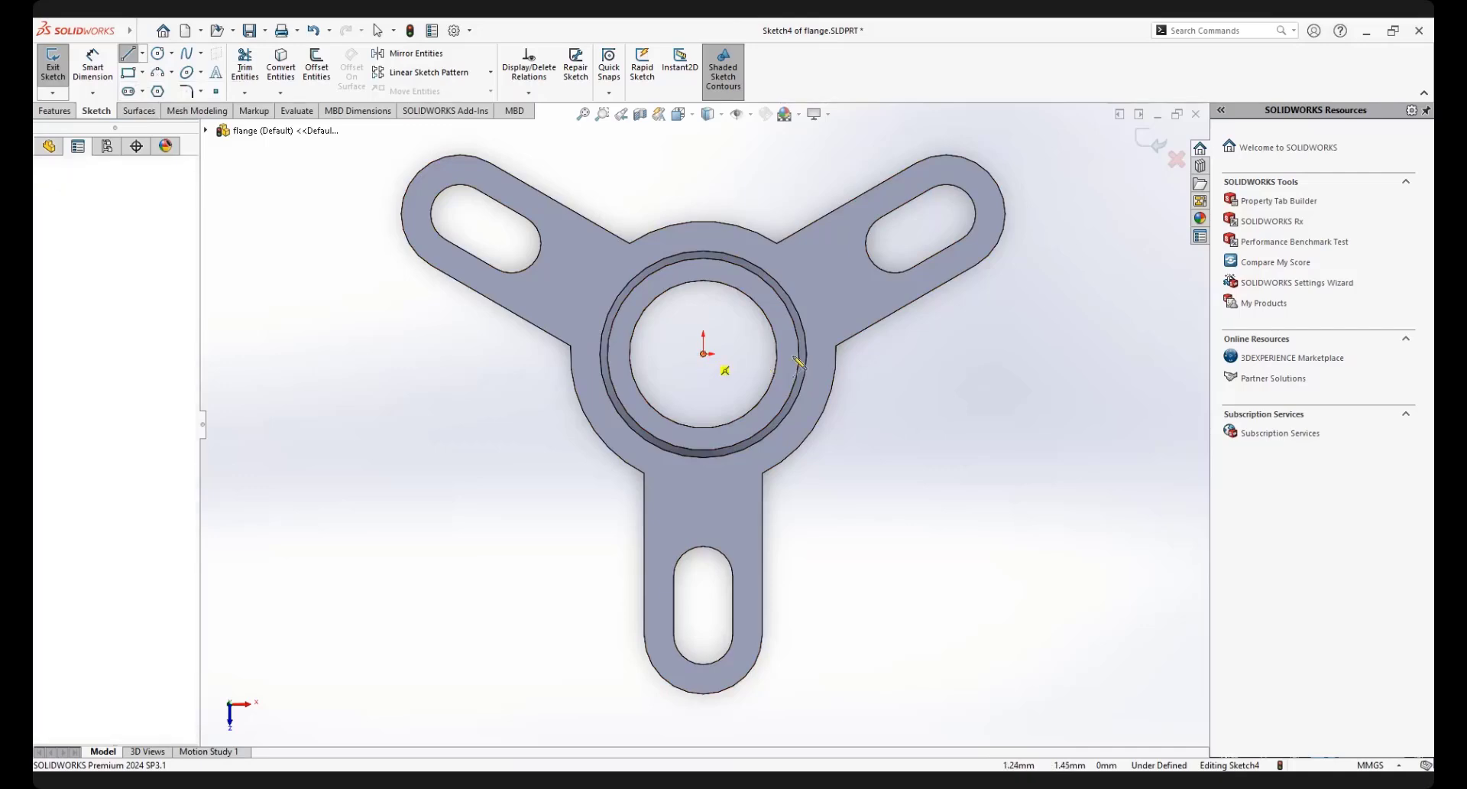
pyautogui.click(907, 354)
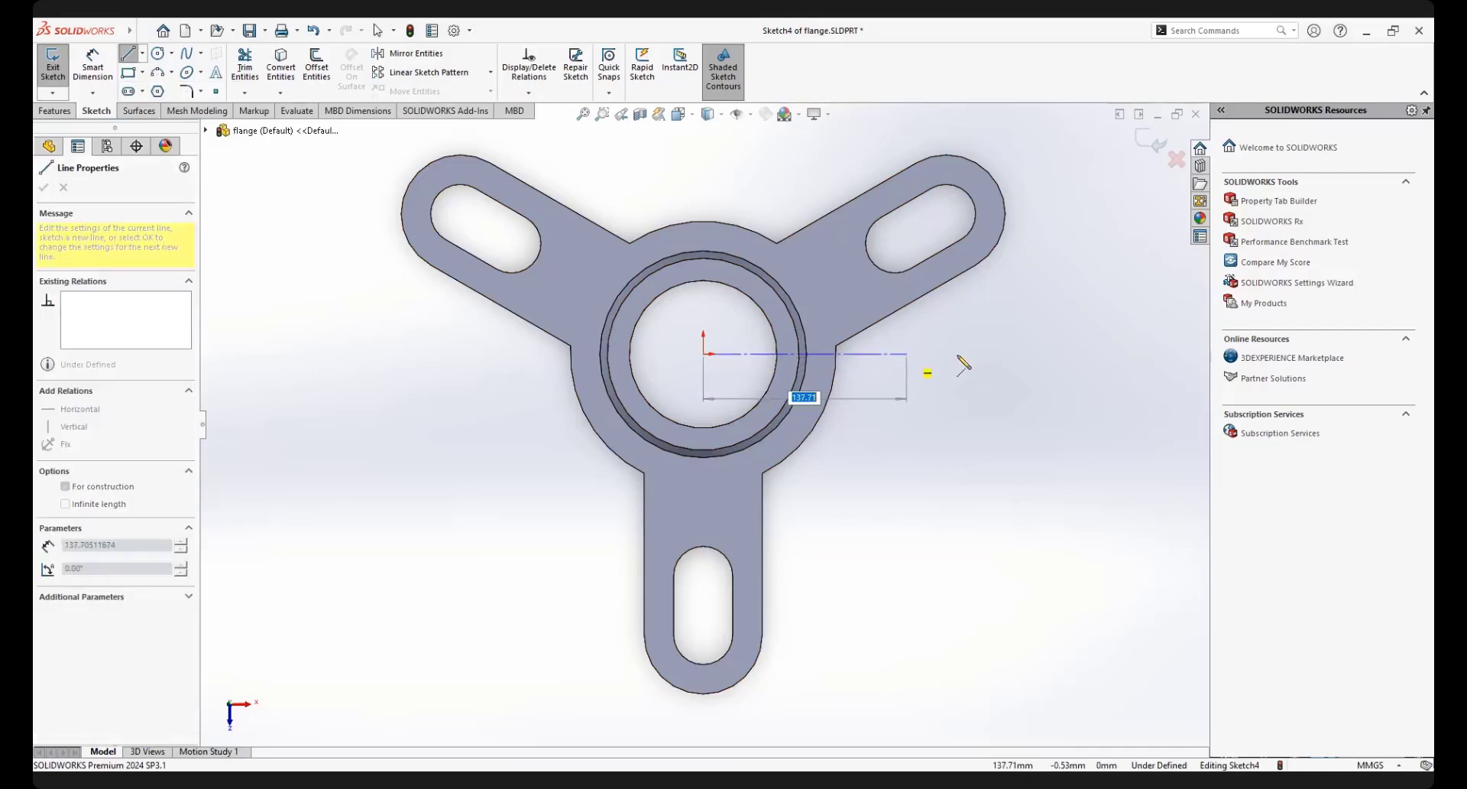
# Sketch a vertical construction centerline about 135 mm long upward from the origin
pyautogui.rightClick(979, 335)
pyautogui.click(993, 345)
pyautogui.press('Escape')
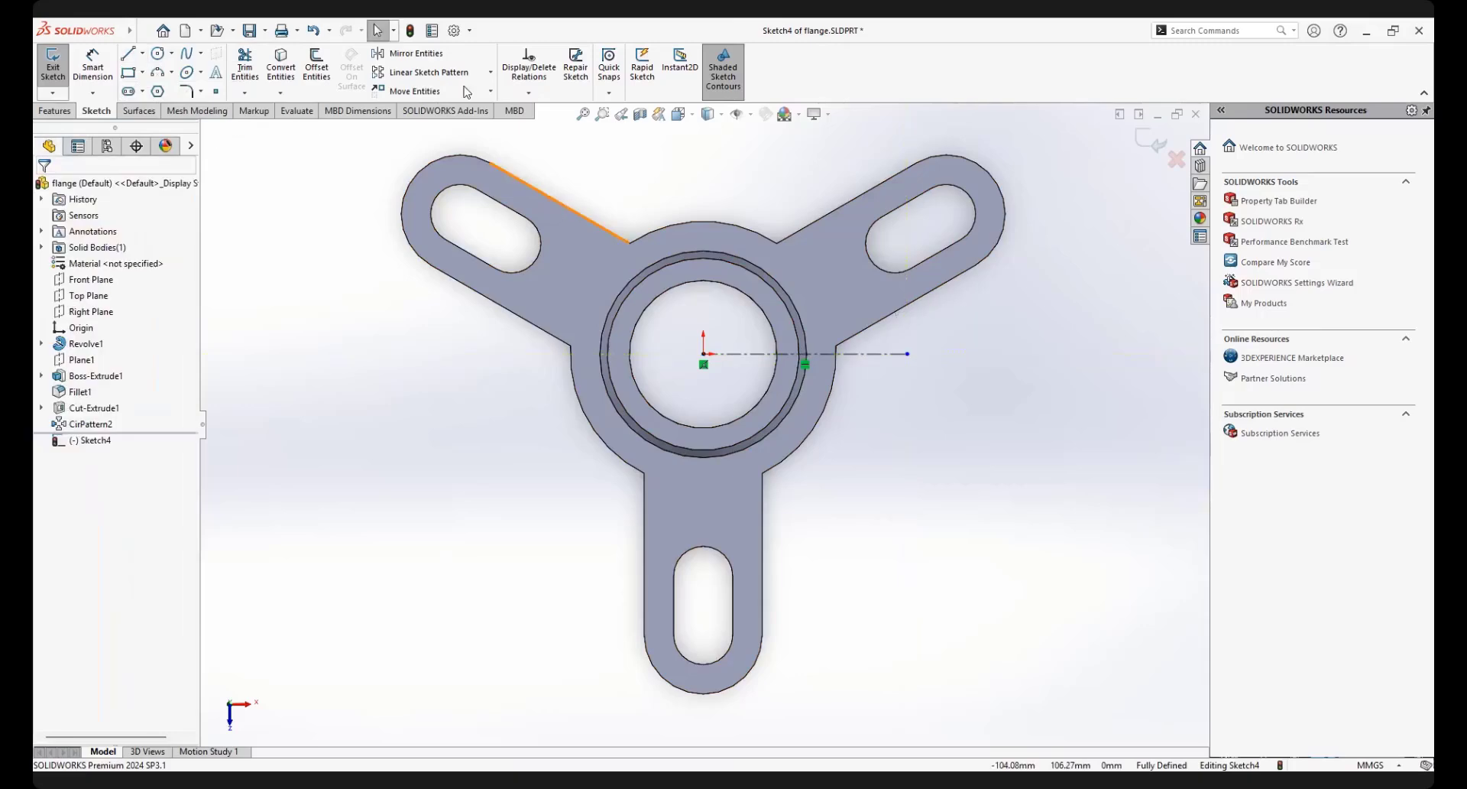
pyautogui.click(142, 53)
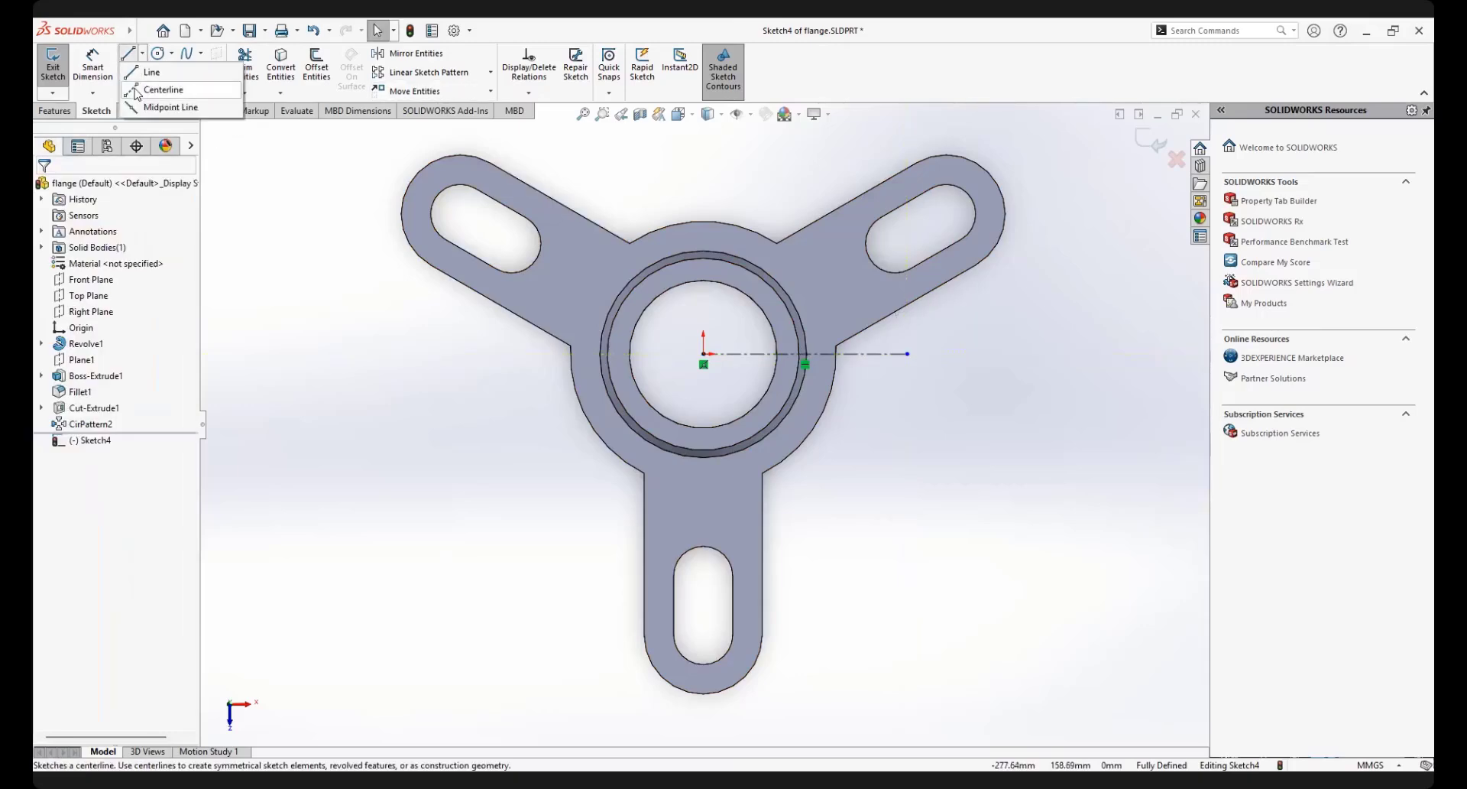
pyautogui.click(164, 90)
pyautogui.click(704, 354)
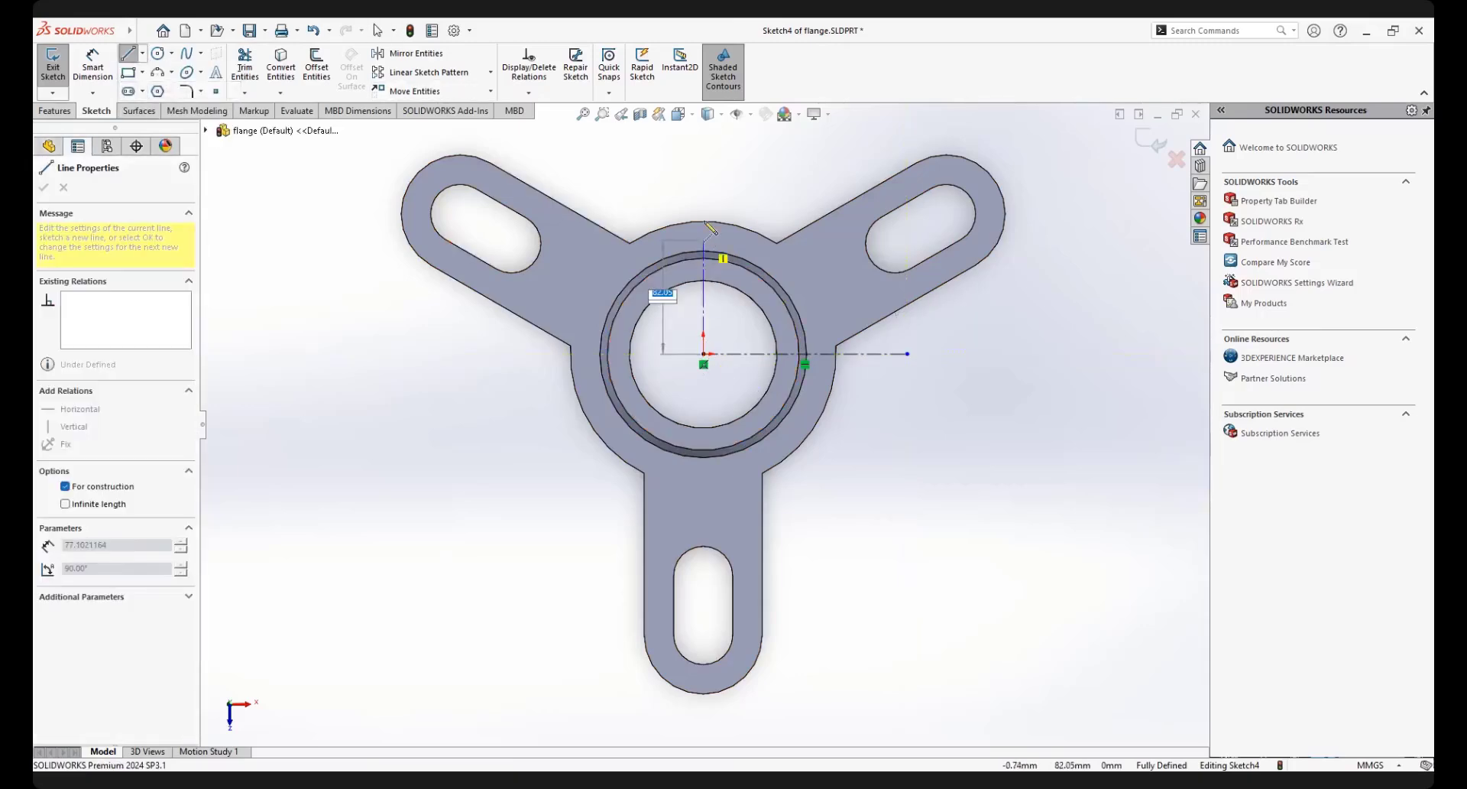
pyautogui.click(704, 155)
pyautogui.rightClick(783, 159)
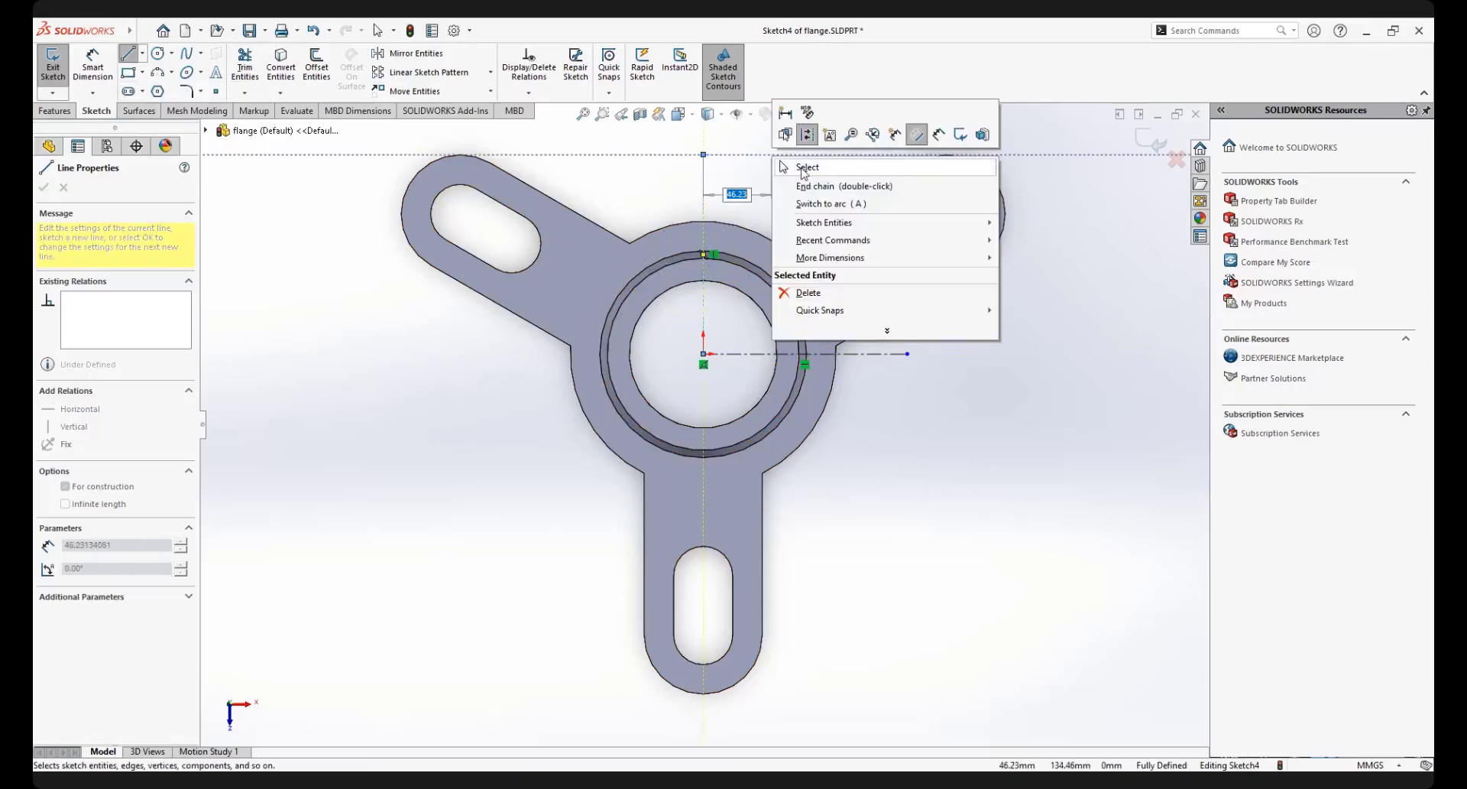
pyautogui.click(803, 165)
# Sketch a diagonal construction centerline from the origin, about 84 mm long and about 39° above the horizontal centerline
pyautogui.click(143, 53)
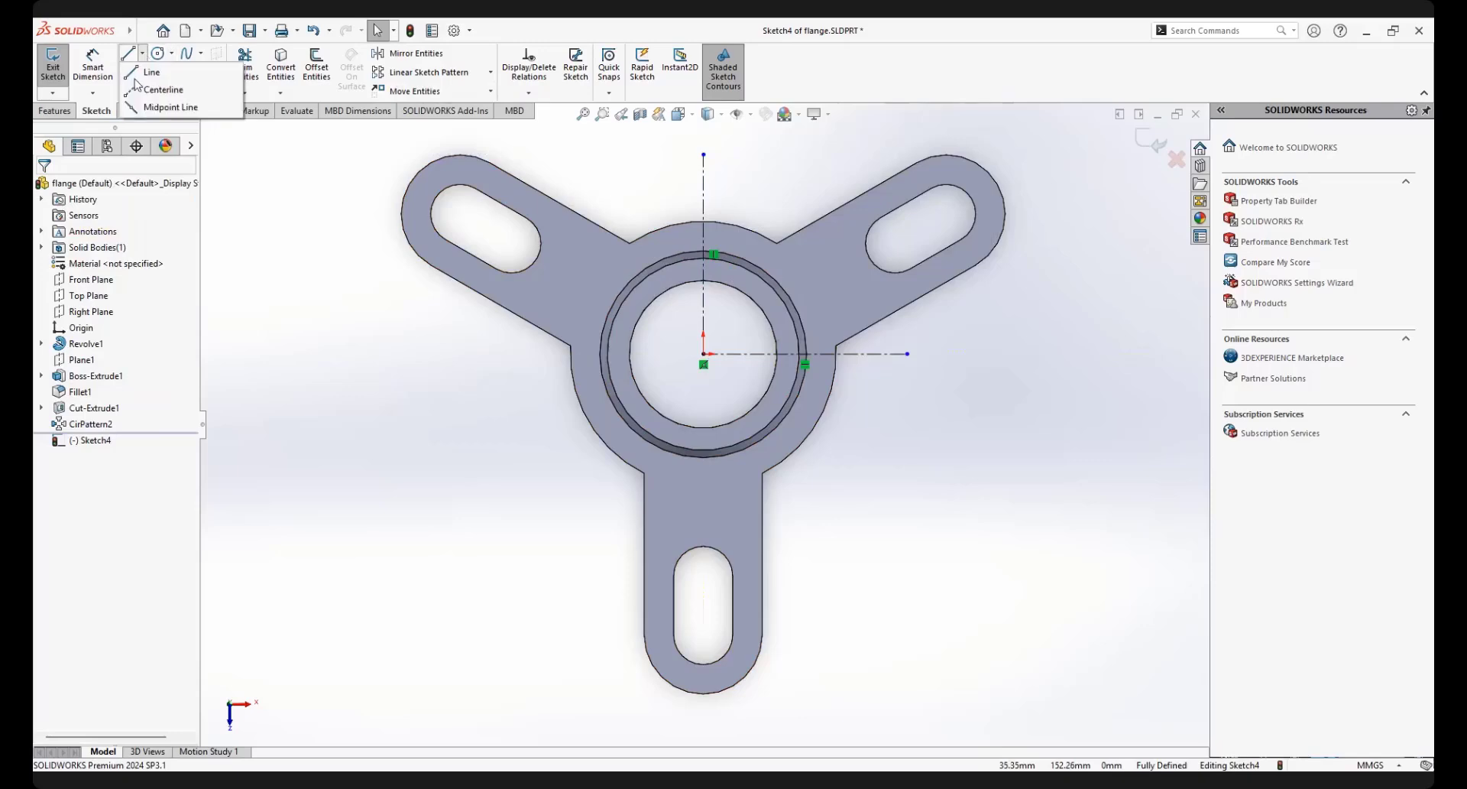
pyautogui.click(157, 81)
pyautogui.click(704, 354)
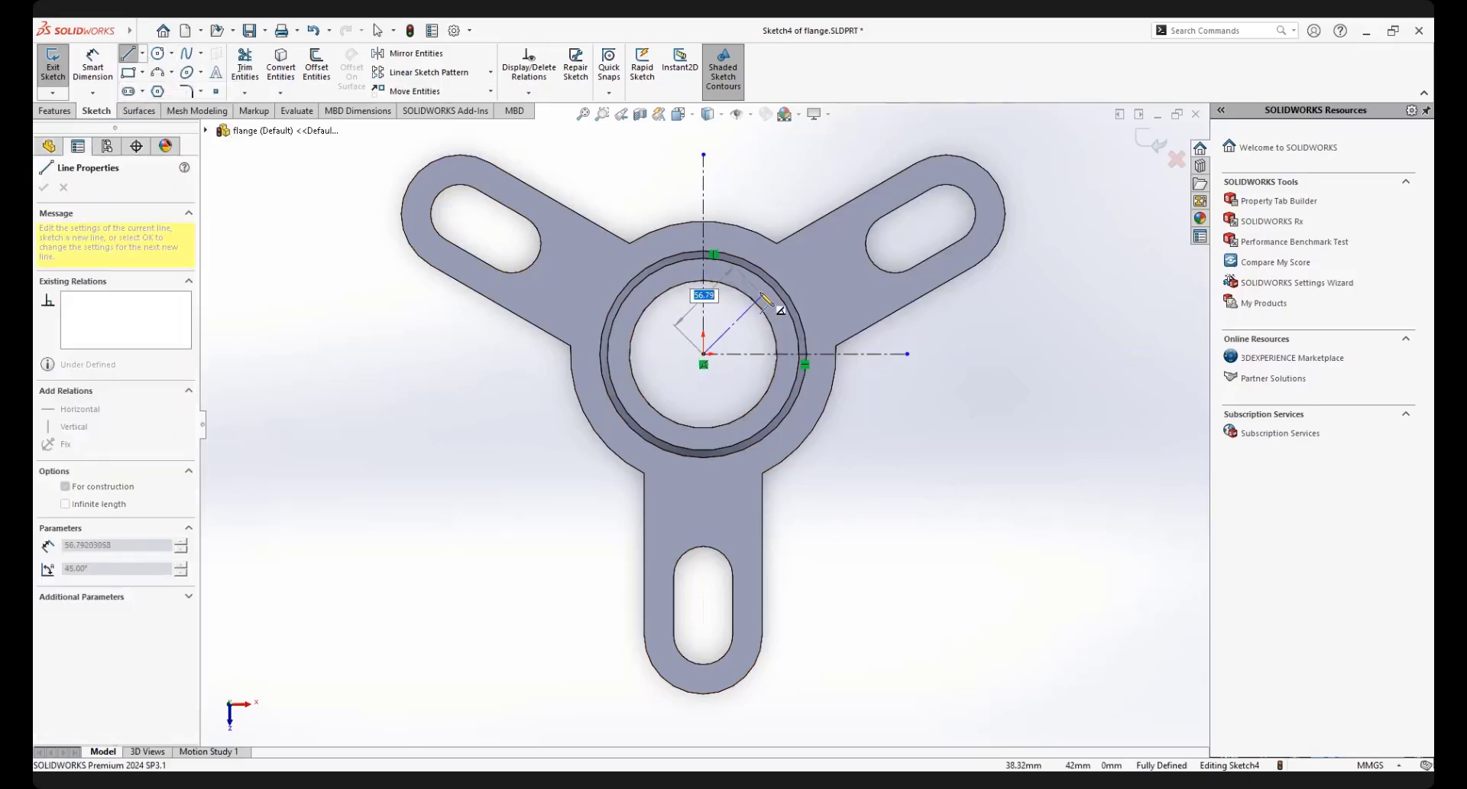
pyautogui.scroll(-5, 764, 301)
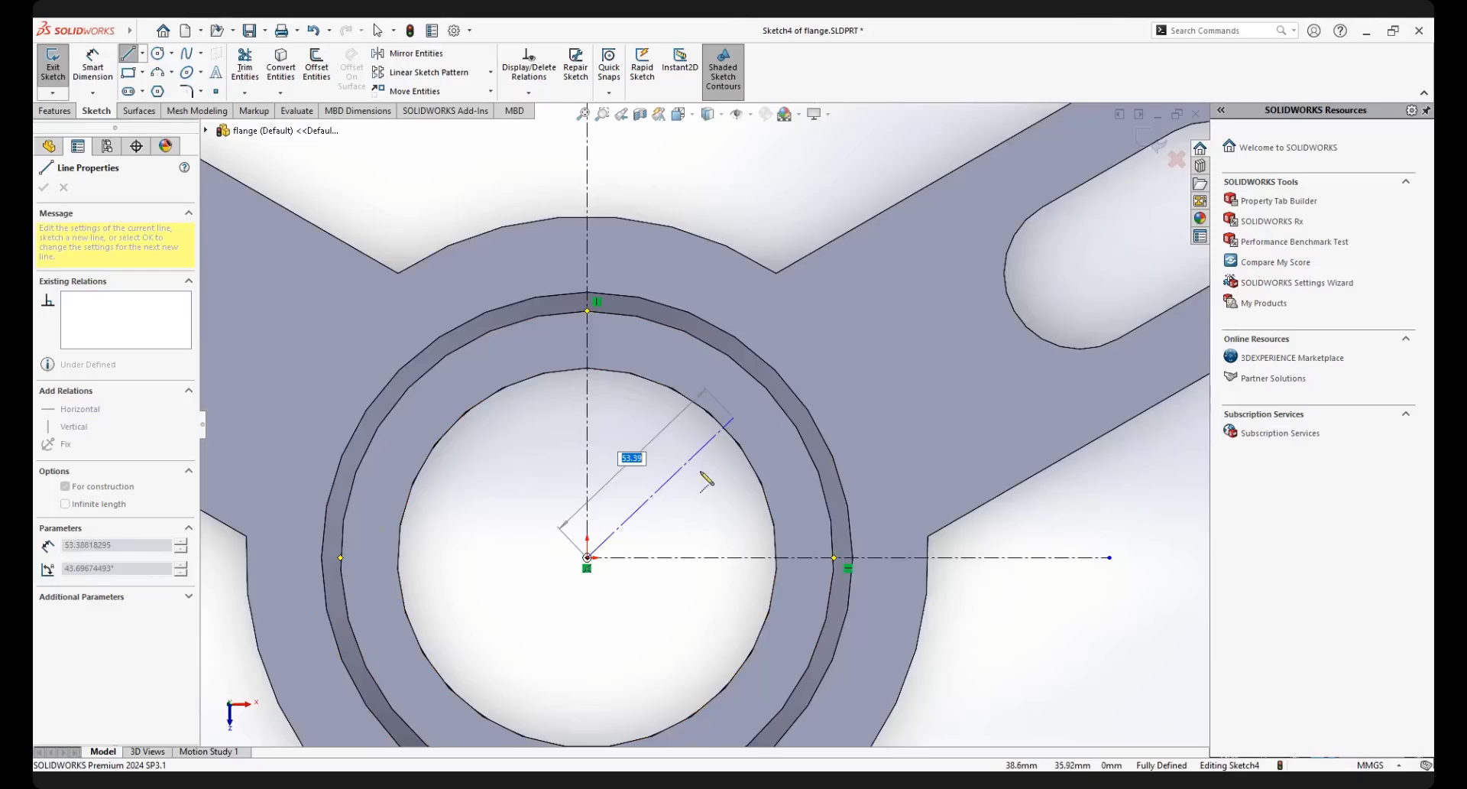
pyautogui.scroll(3, 673, 487)
pyautogui.scroll(-5, 688, 501)
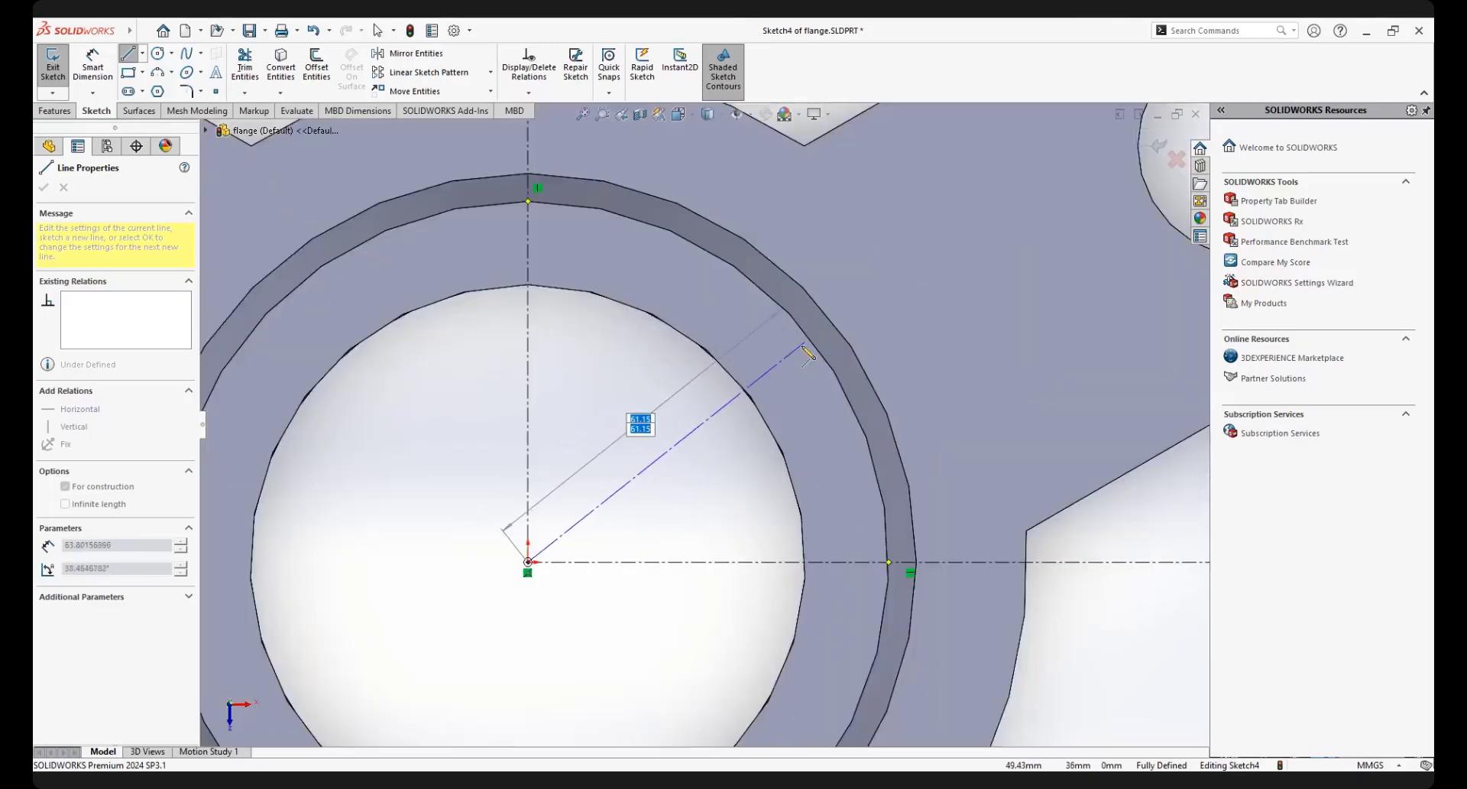
pyautogui.click(894, 270)
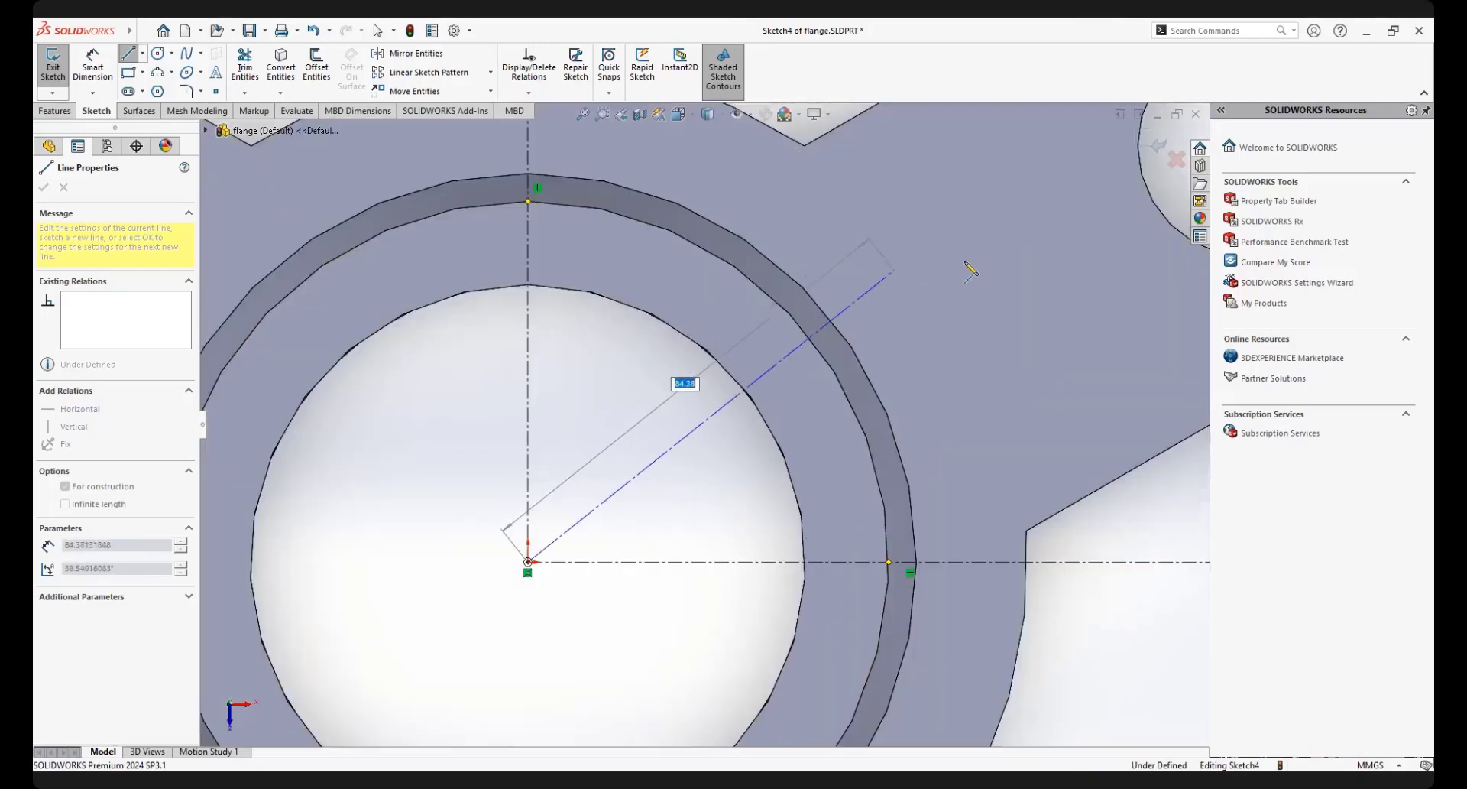
pyautogui.rightClick(965, 263)
pyautogui.click(1000, 276)
# Dimension the angle between the diagonal and horizontal centerlines as 45°
pyautogui.rightClick(632, 356)
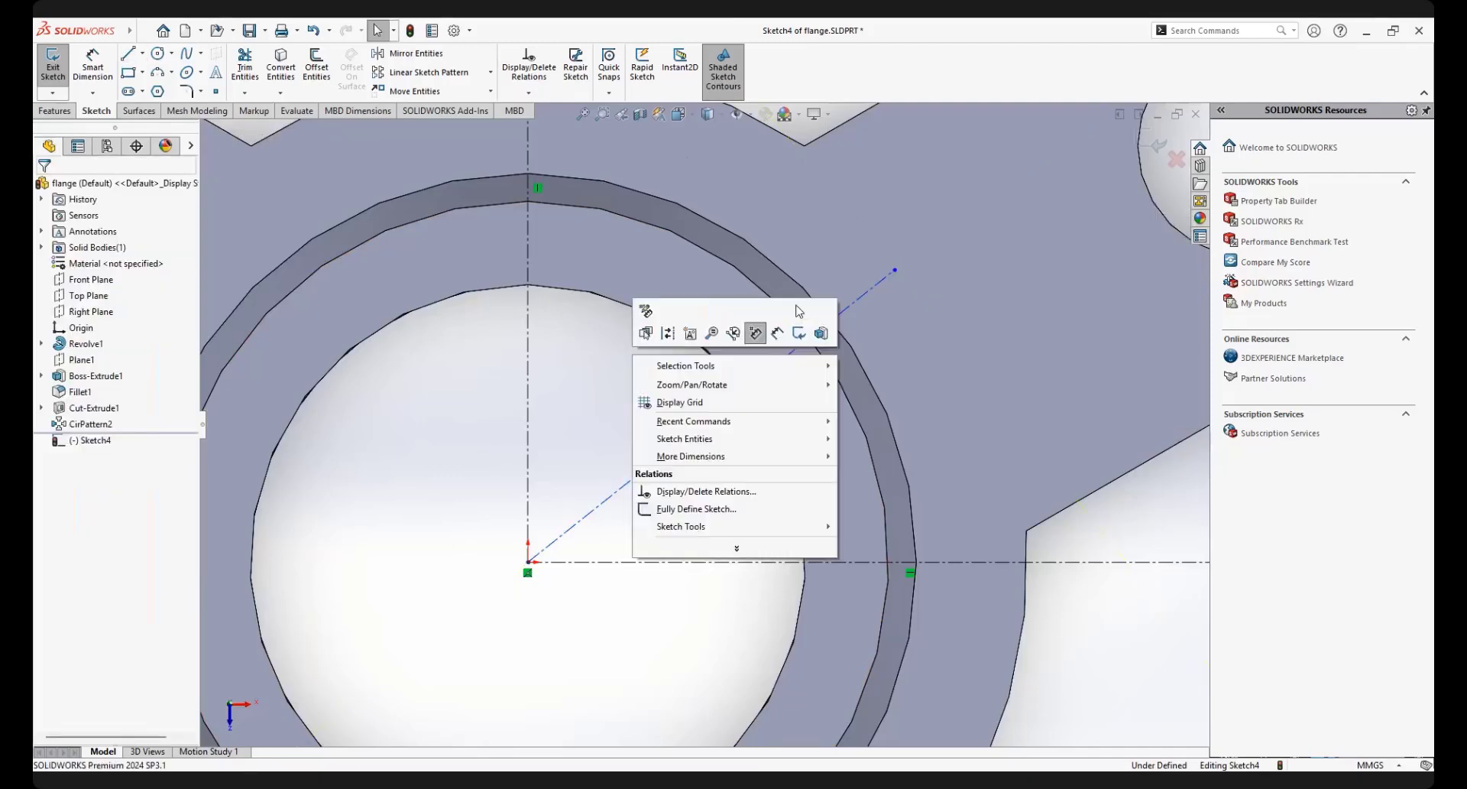
pyautogui.click(758, 334)
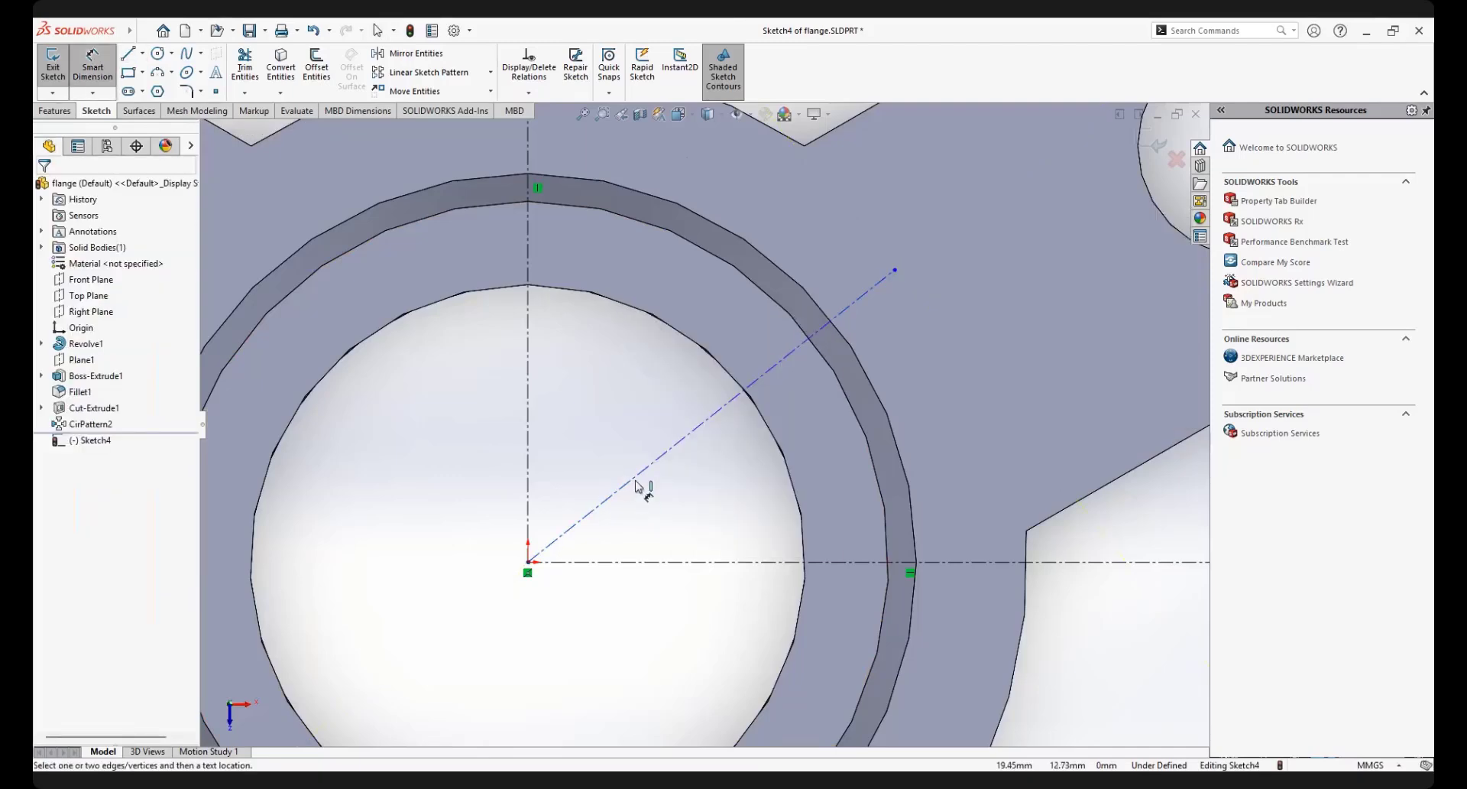
pyautogui.click(637, 472)
pyautogui.click(646, 563)
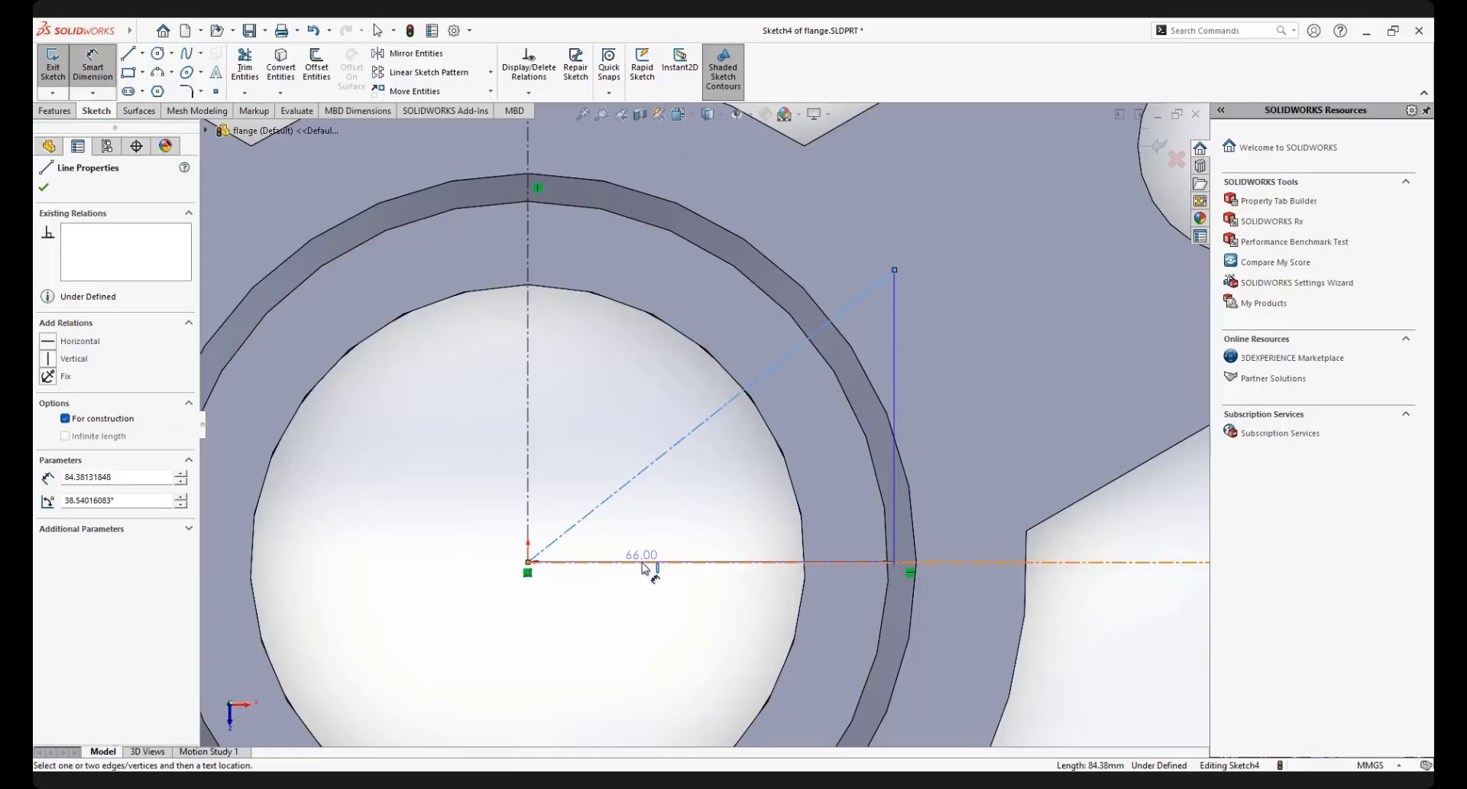
pyautogui.click(701, 506)
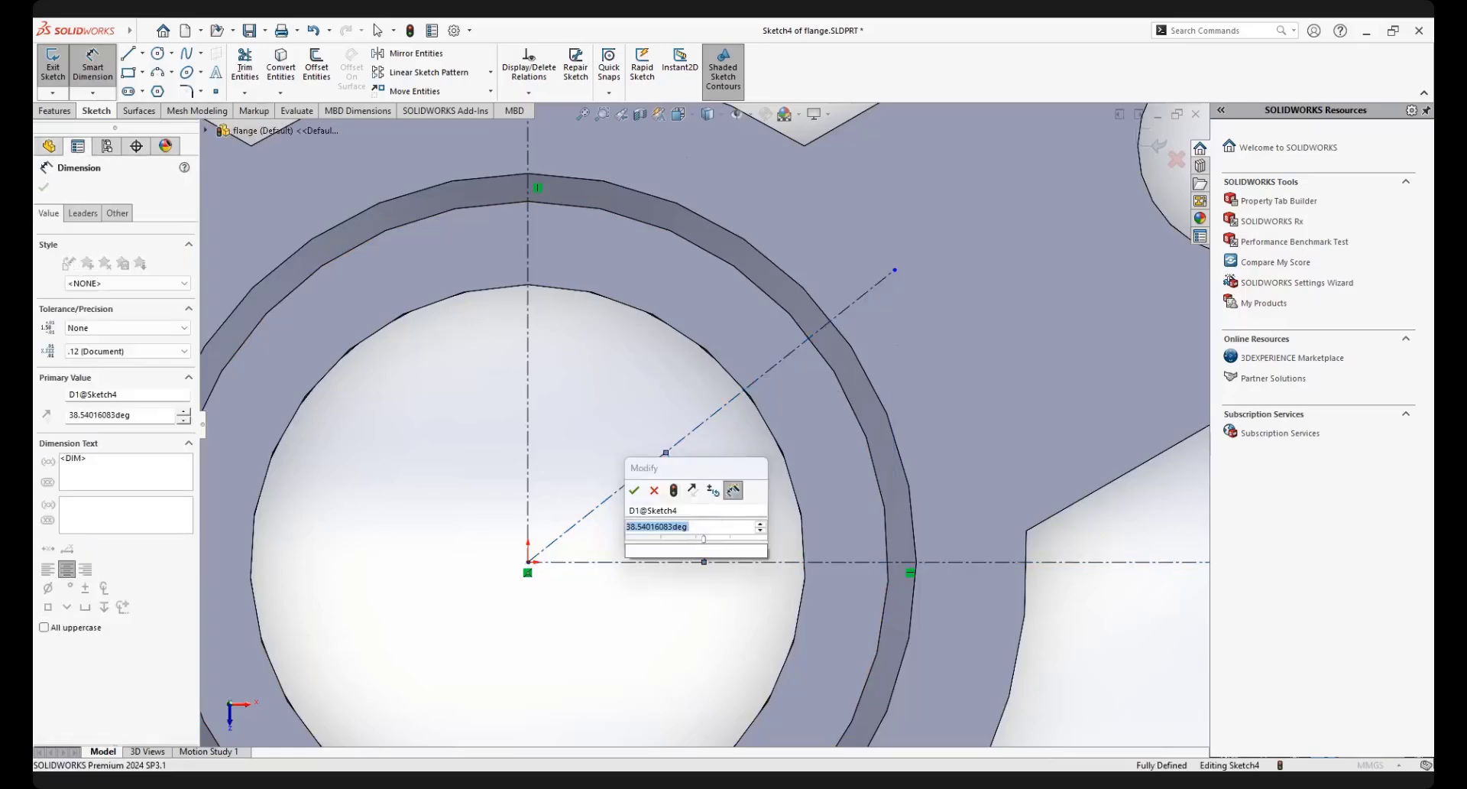
pyautogui.write('45')
pyautogui.press('Escape')
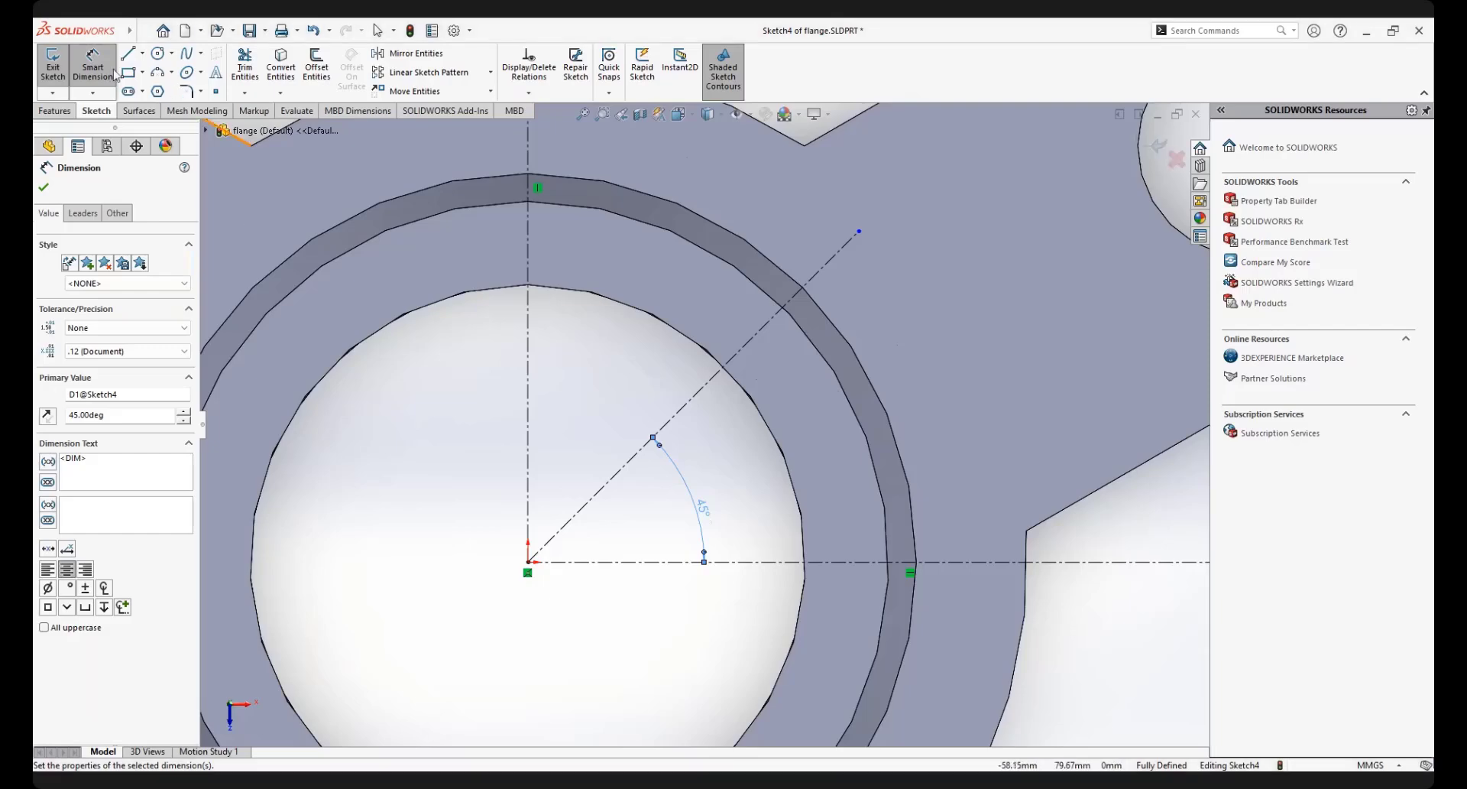
# Try an aligned length dimension of 43 mm on the diagonal centerline and delete it again
pyautogui.click(676, 412)
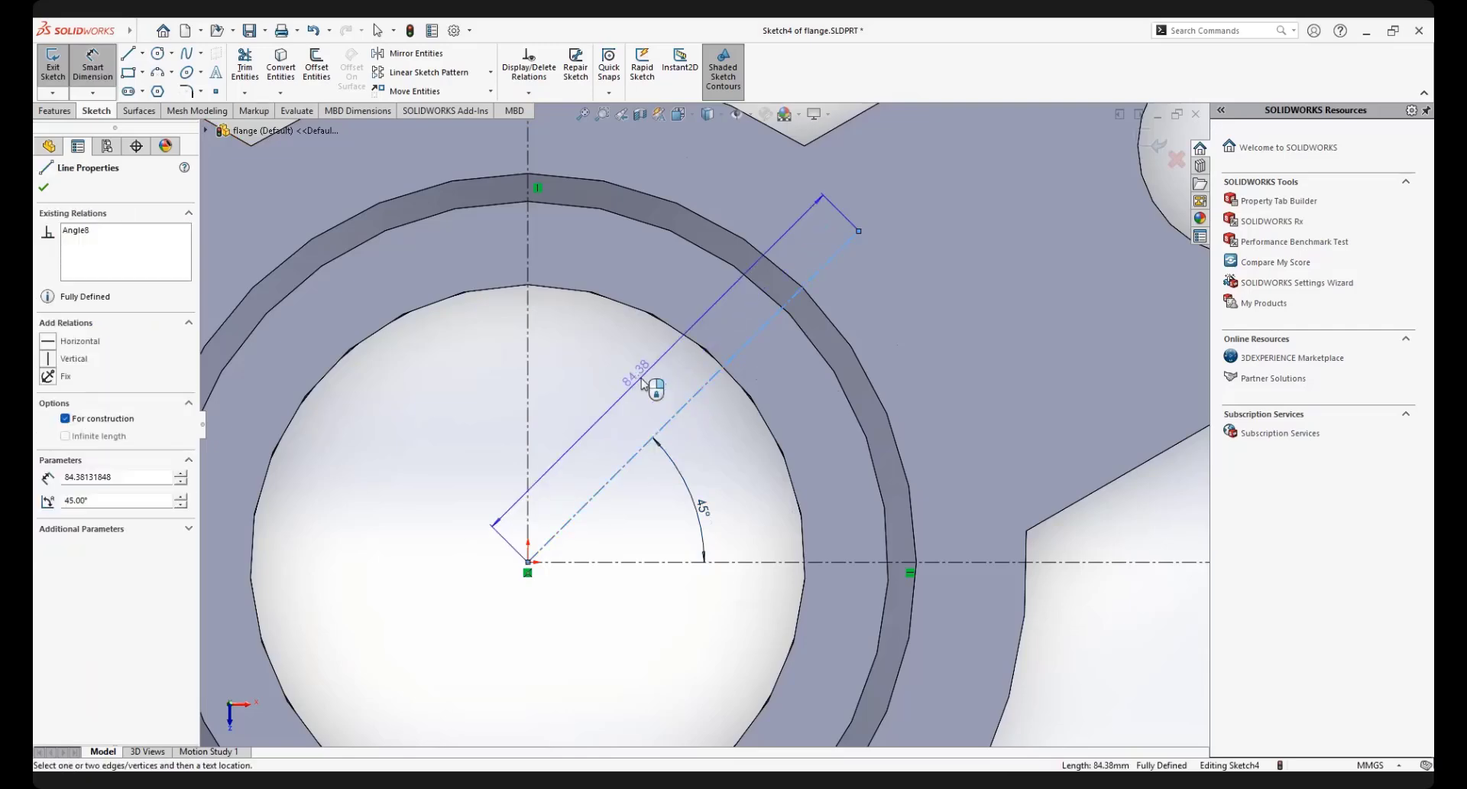
pyautogui.click(649, 382)
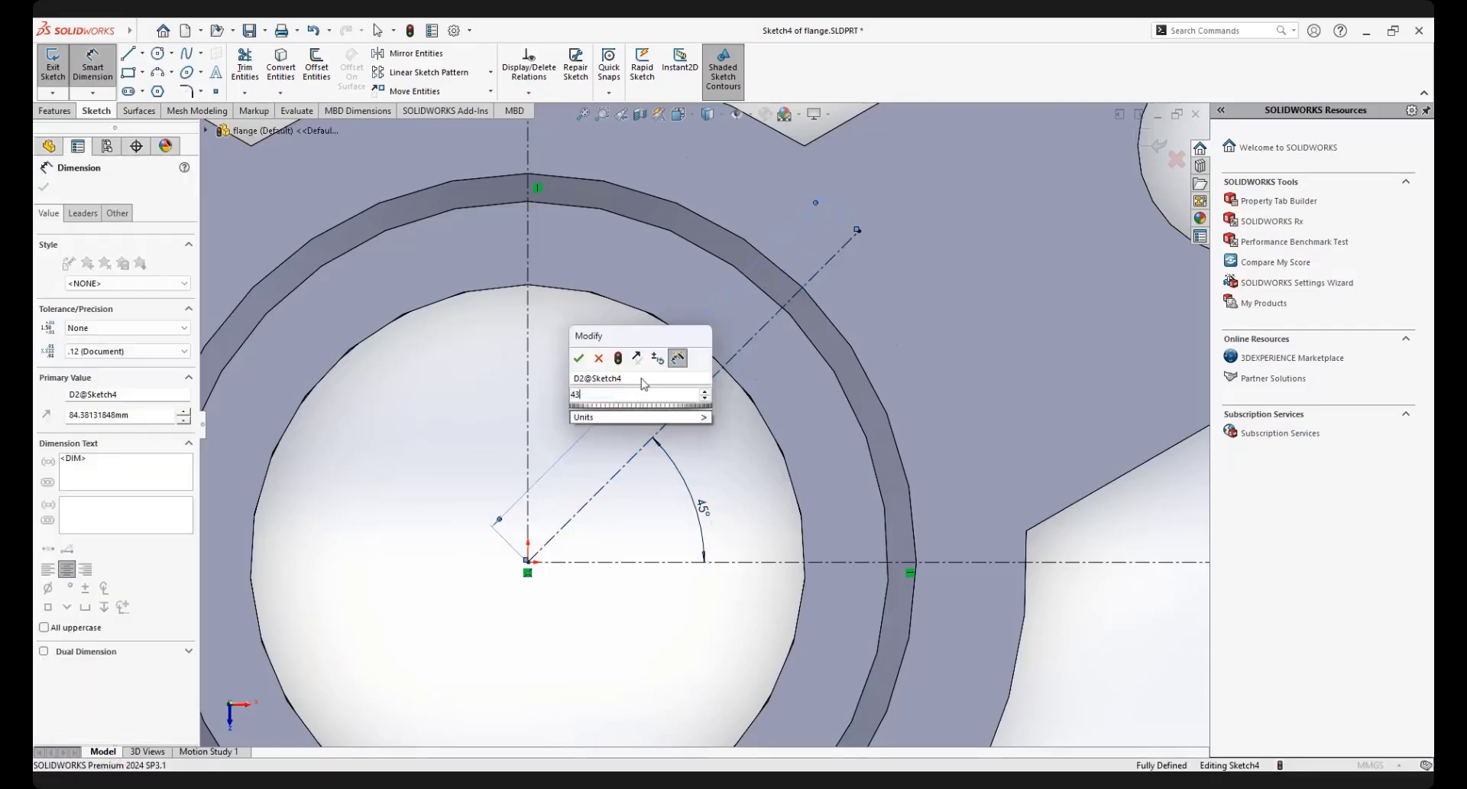
pyautogui.press('Return')
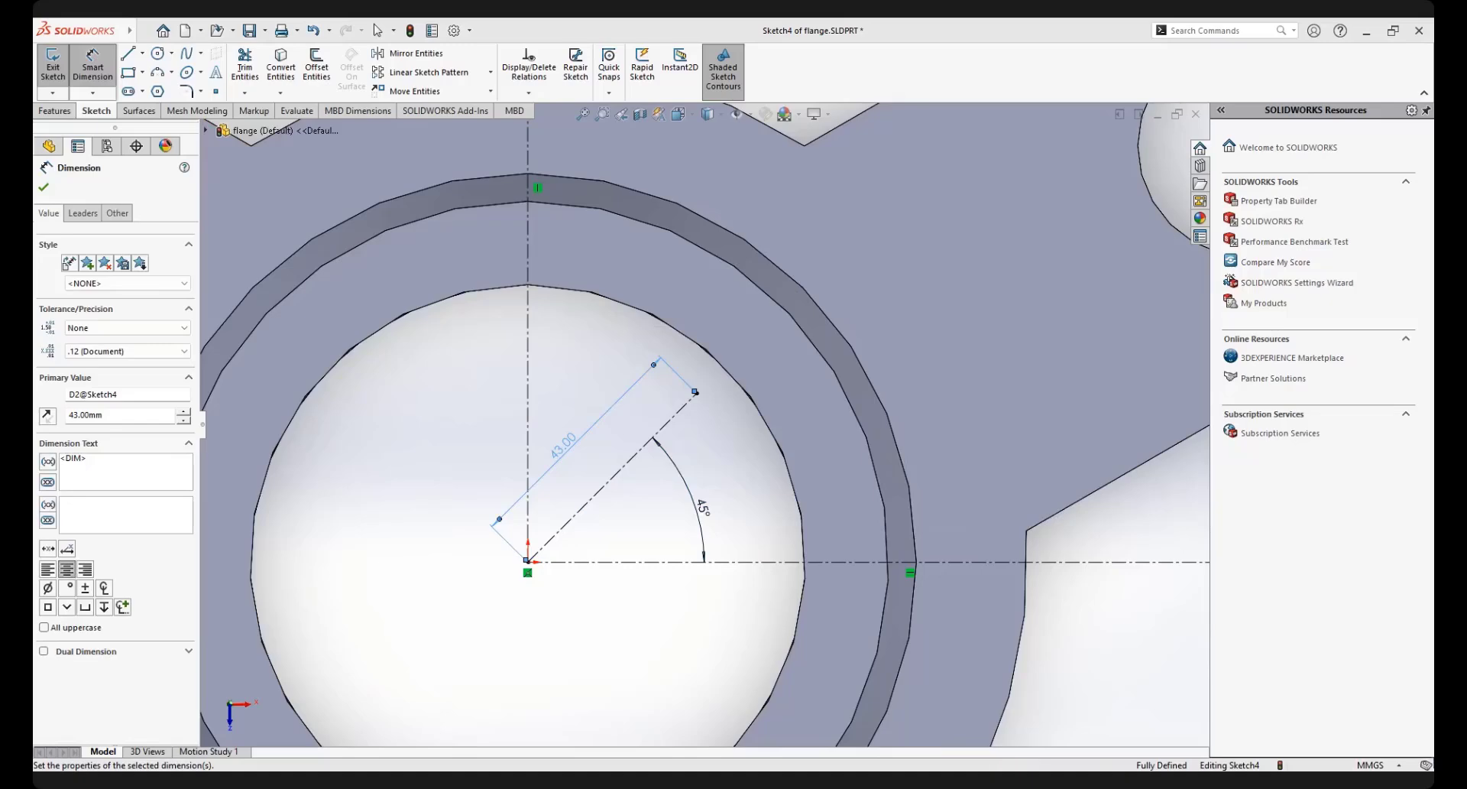
pyautogui.rightClick(633, 397)
pyautogui.click(666, 445)
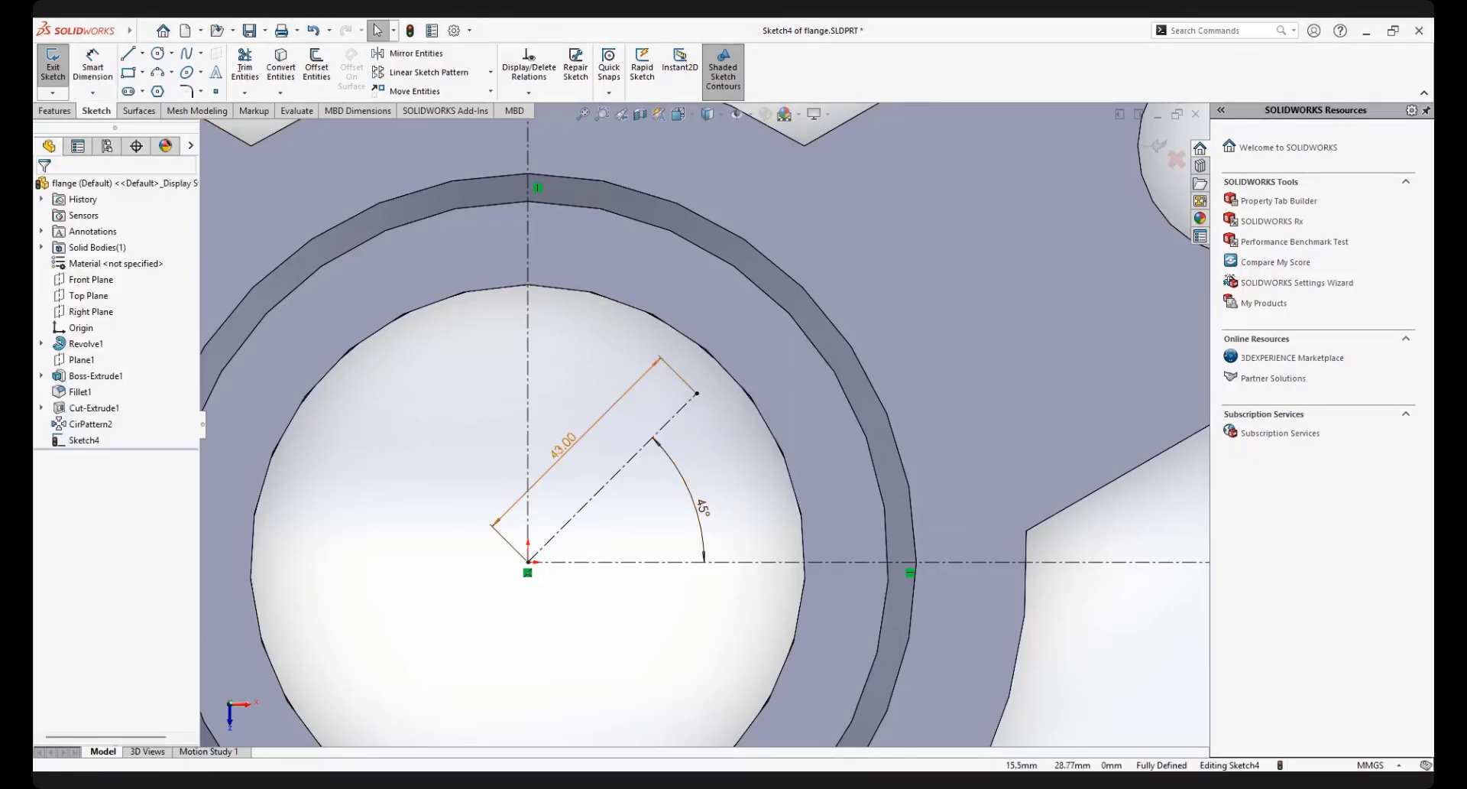
pyautogui.click(616, 407)
pyautogui.press('Delete')
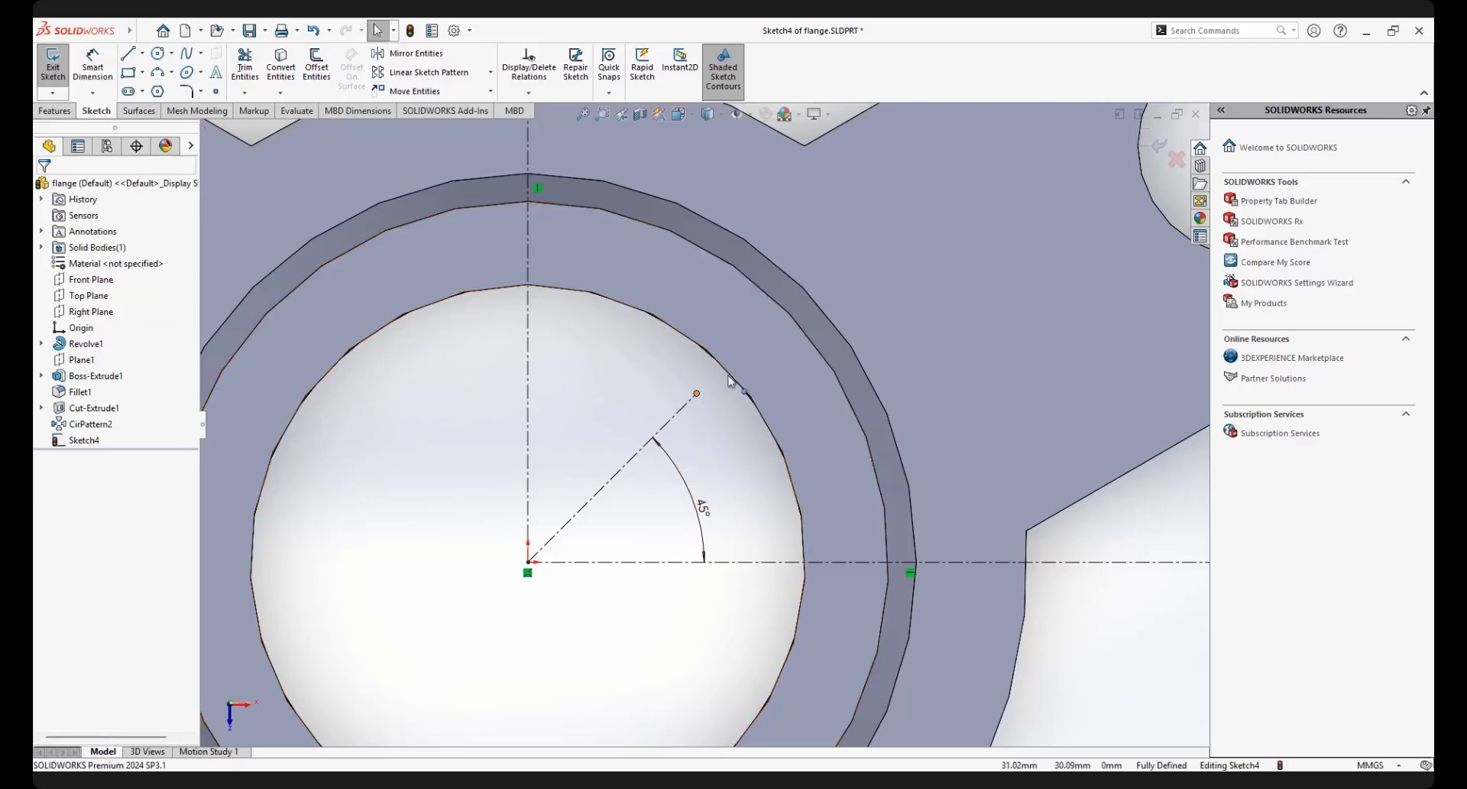
# Extend the diagonal centerline outward and dimension the horizontal distance from the origin to its outer endpoint as 43 mm
pyautogui.moveTo(696, 393); pyautogui.dragTo(765, 336)
pyautogui.click(997, 341)
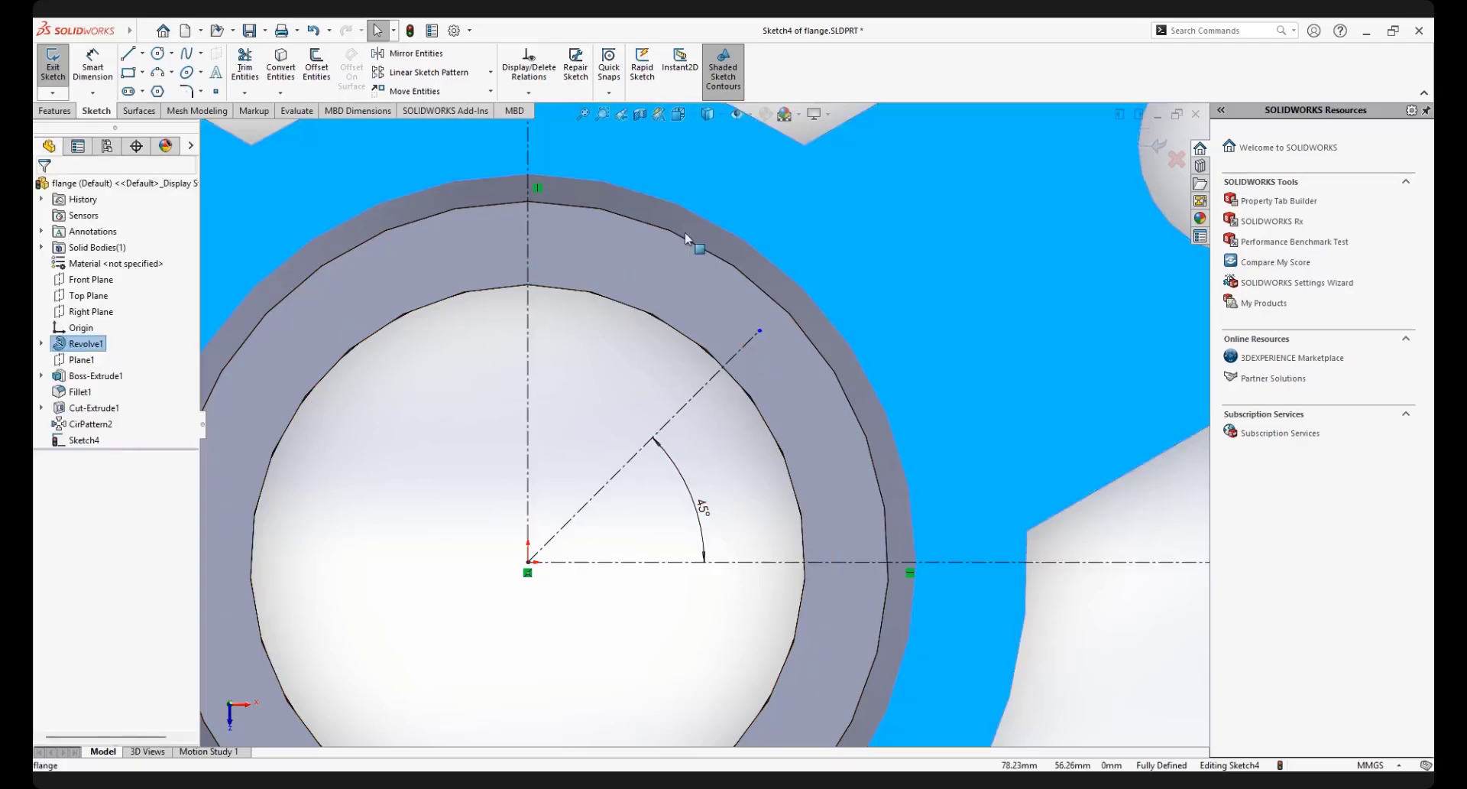
pyautogui.press('Escape')
pyautogui.scroll(3, 818, 404)
pyautogui.rightClick(995, 577)
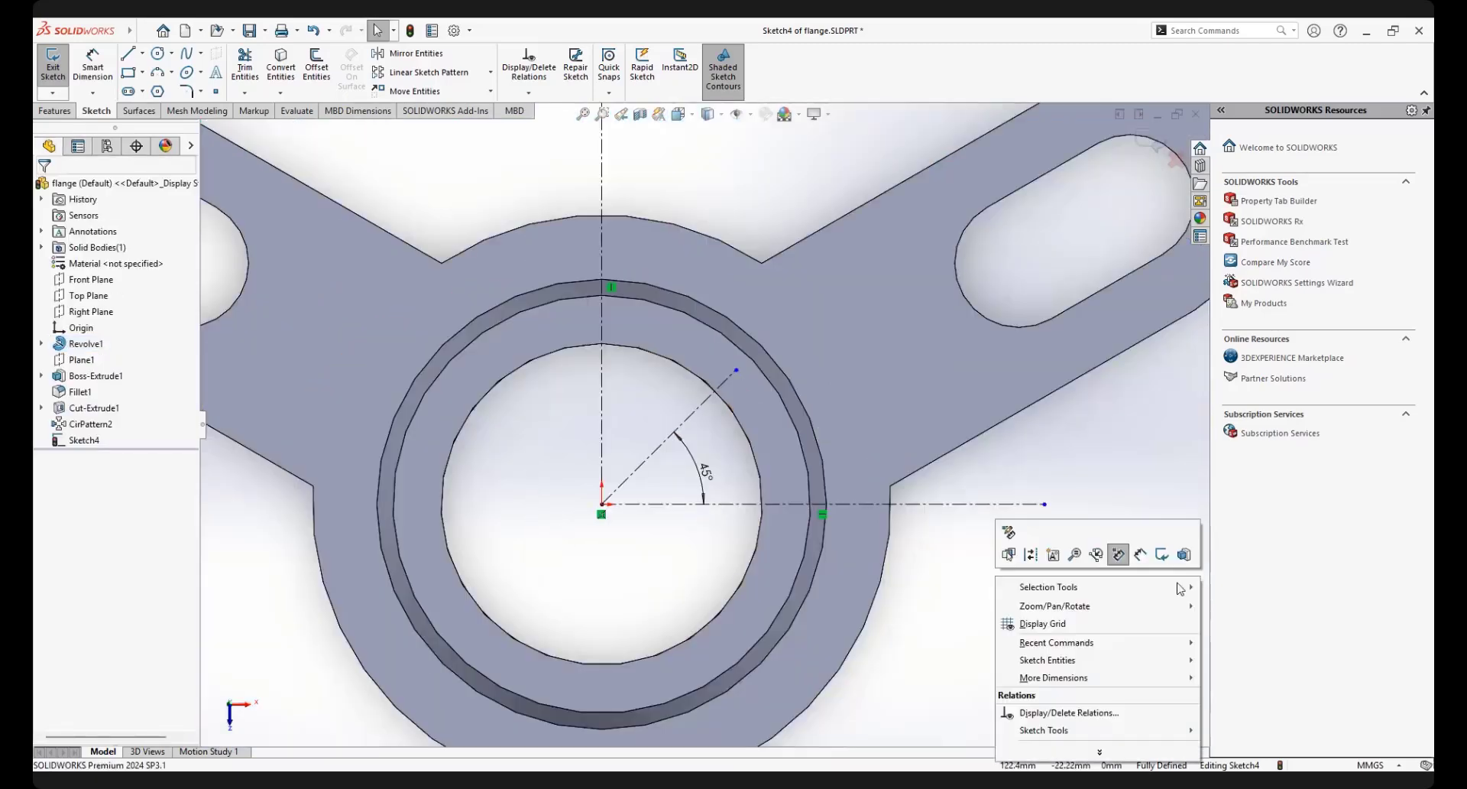
pyautogui.click(1118, 554)
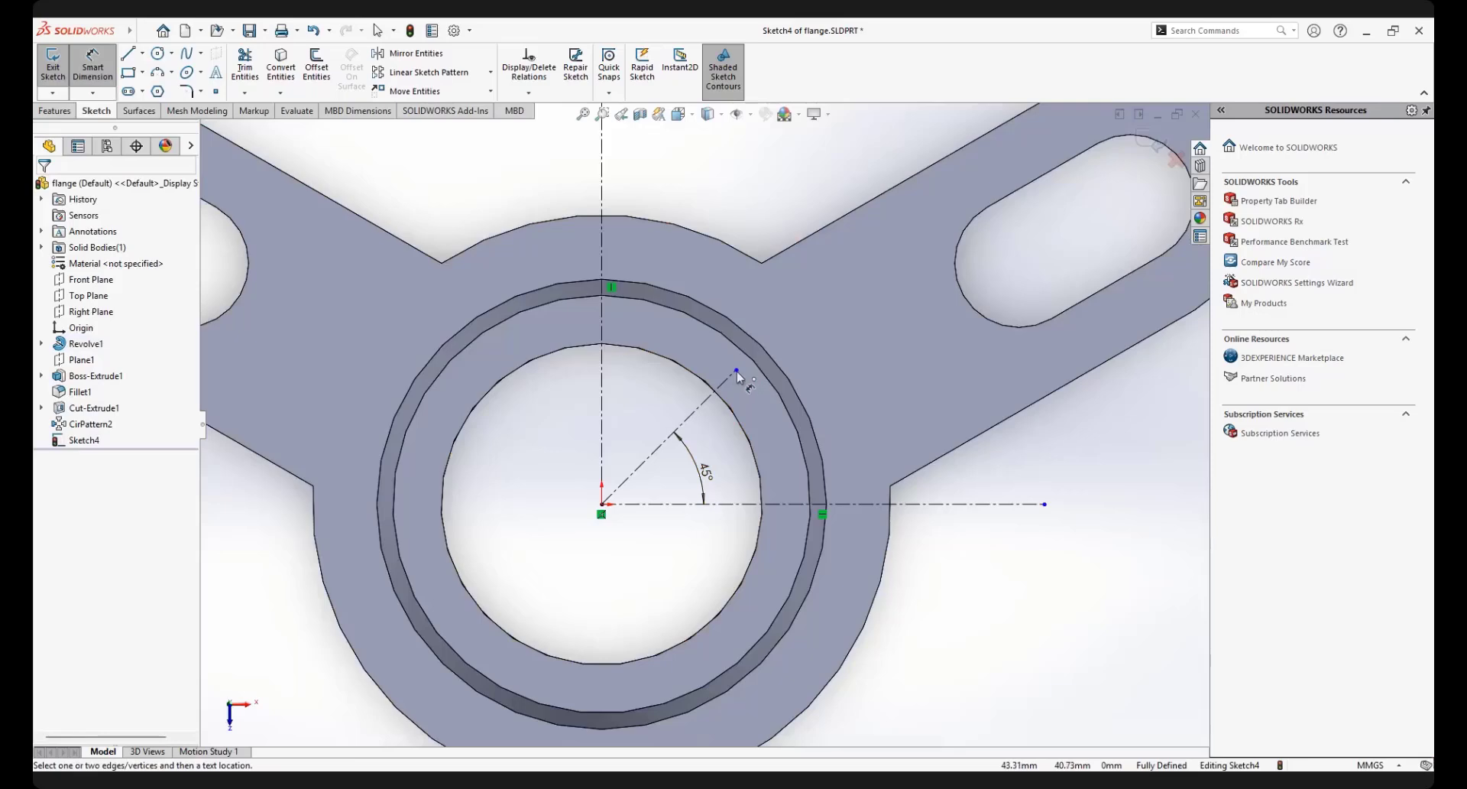
pyautogui.click(738, 371)
pyautogui.click(603, 506)
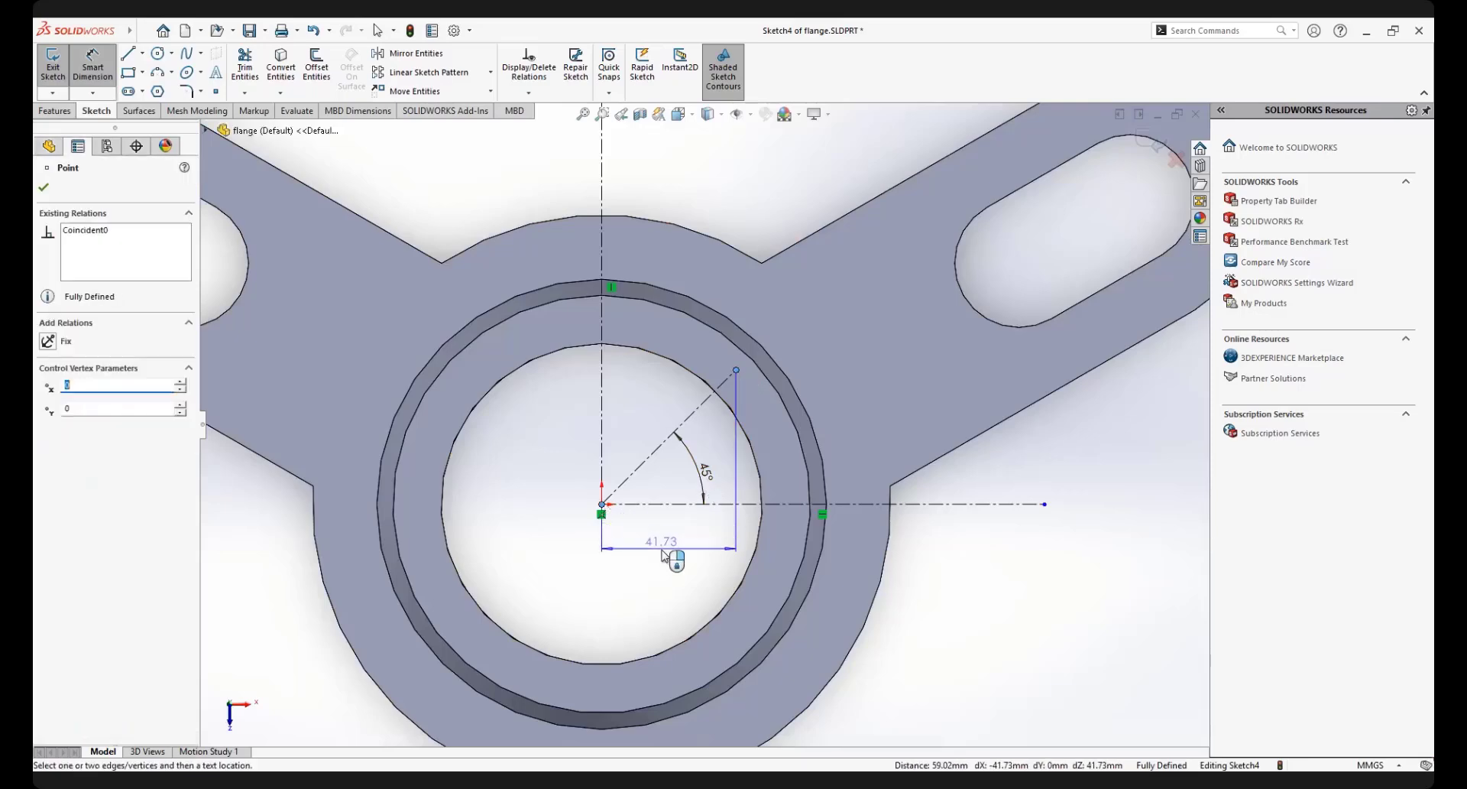
pyautogui.click(665, 557)
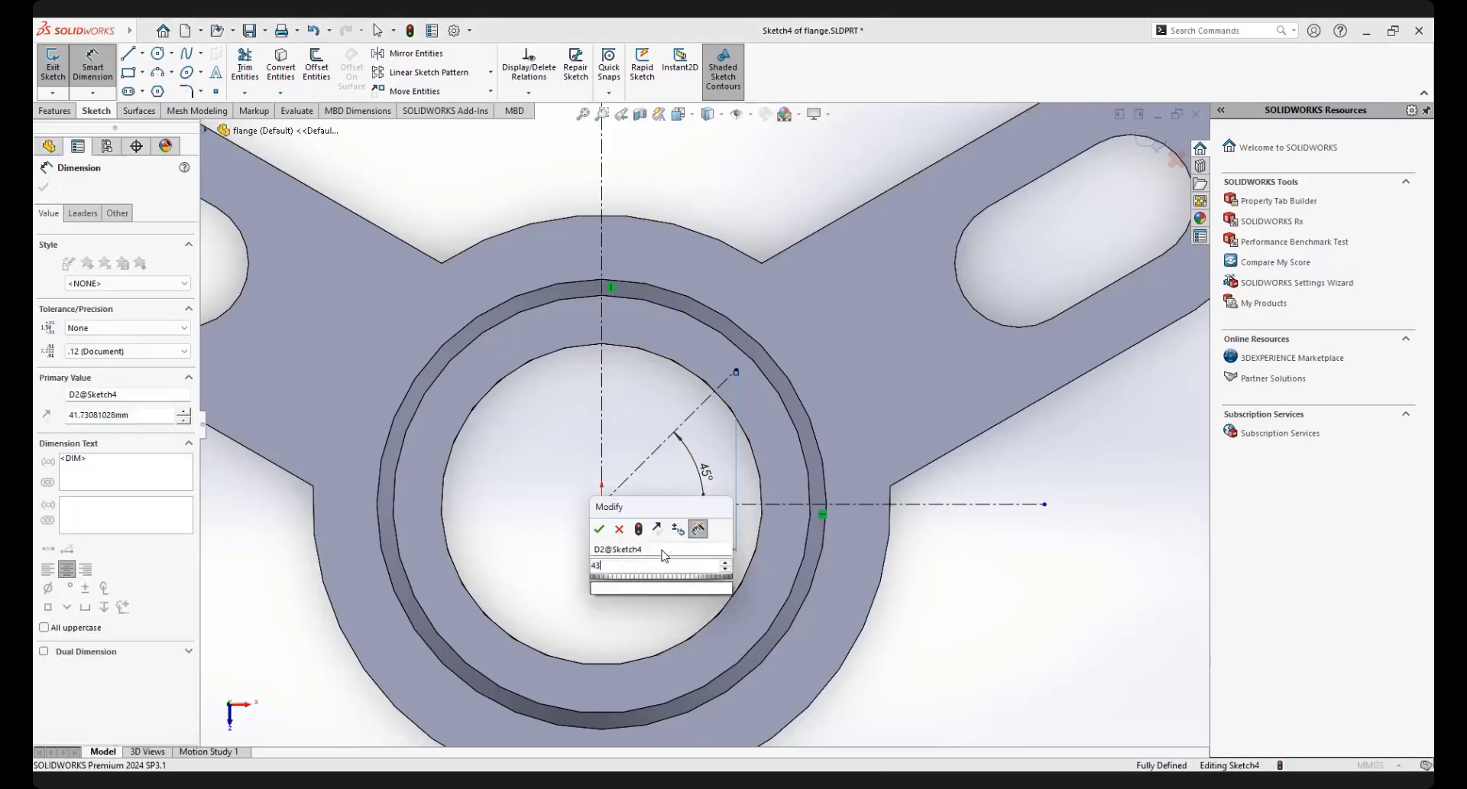
pyautogui.click(600, 528)
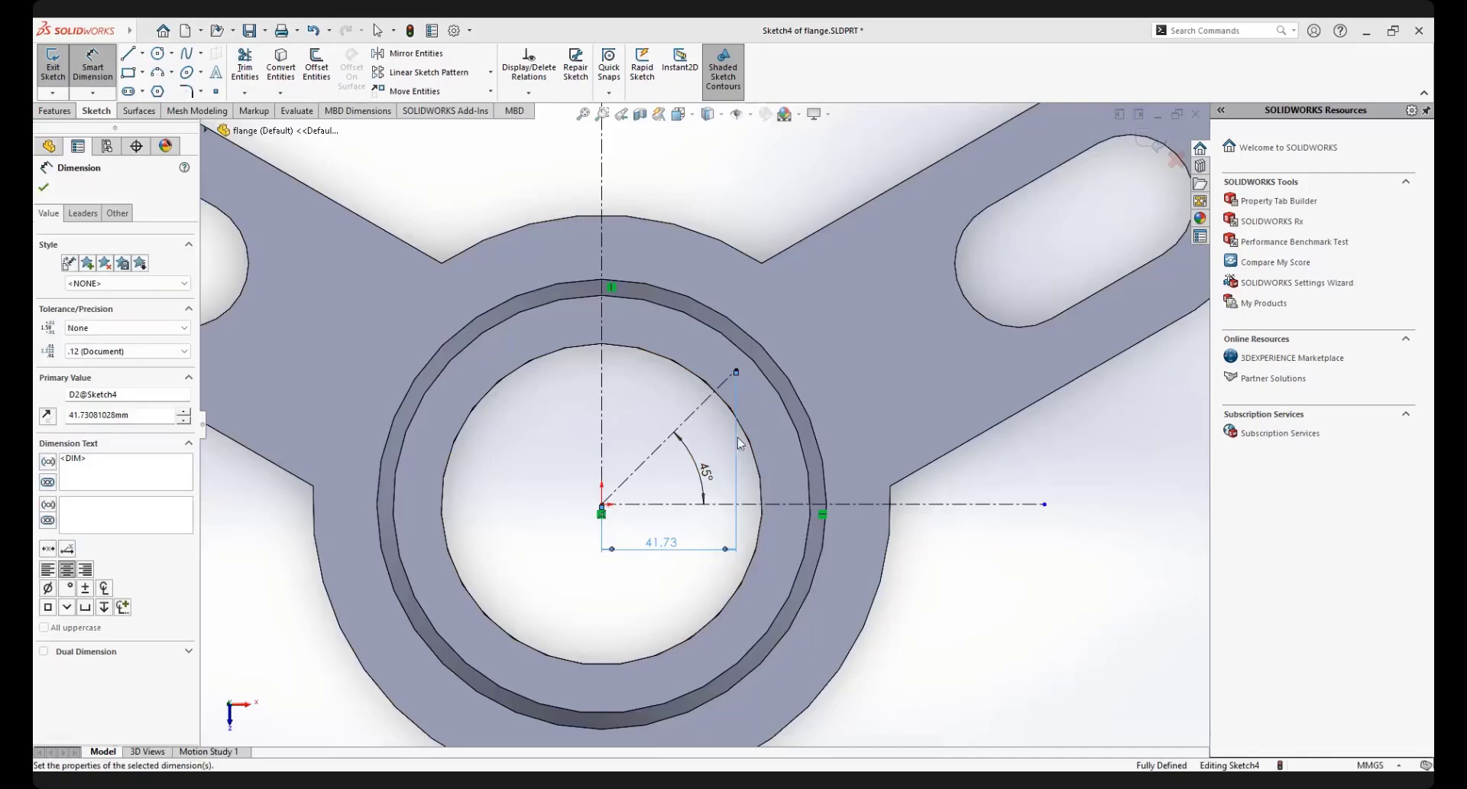
pyautogui.moveTo(739, 443); pyautogui.dragTo(743, 394)
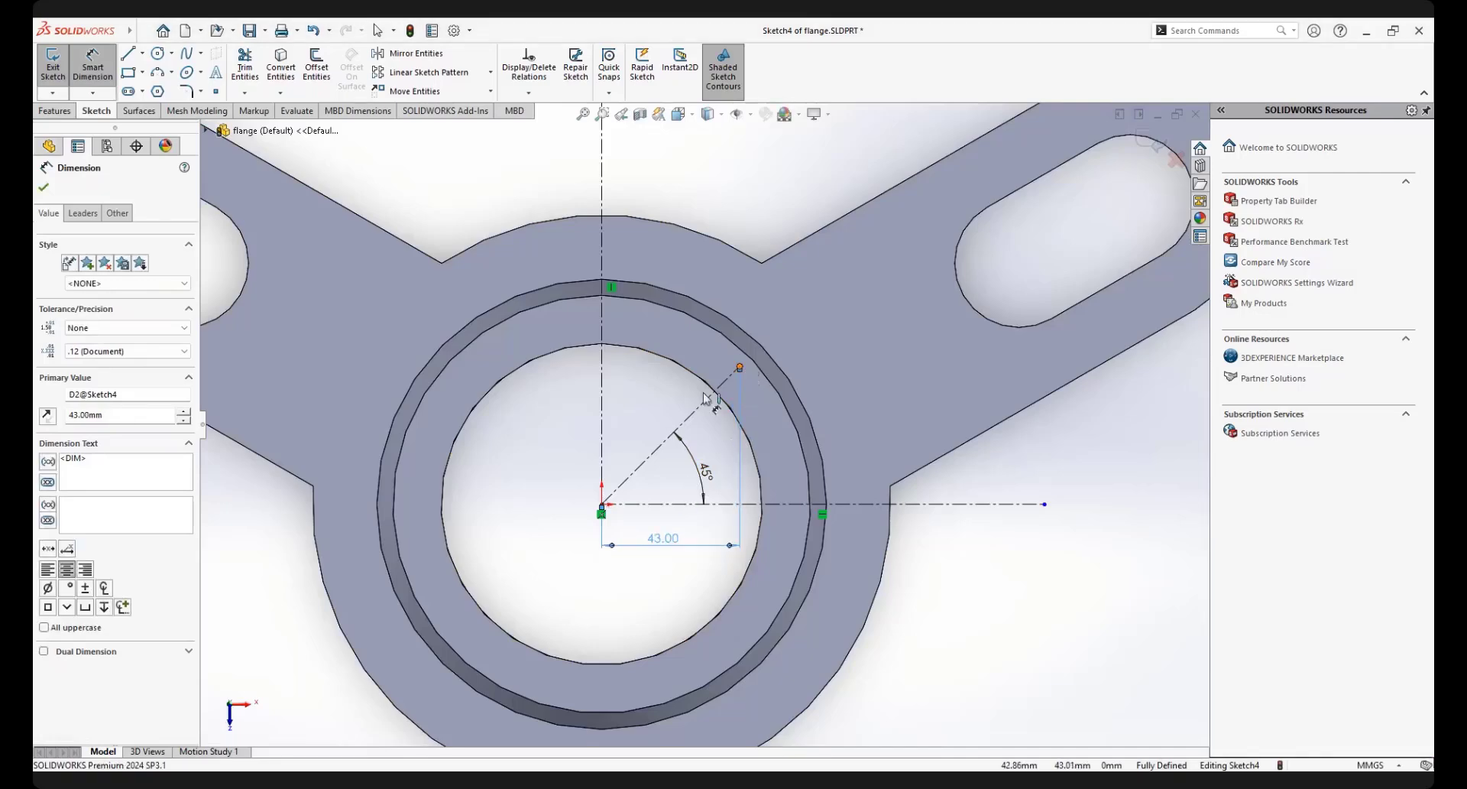
# Try to add a vertical distance dimension between the origin and the diagonal centerline's outer endpoint
pyautogui.click(739, 367)
pyautogui.click(601, 505)
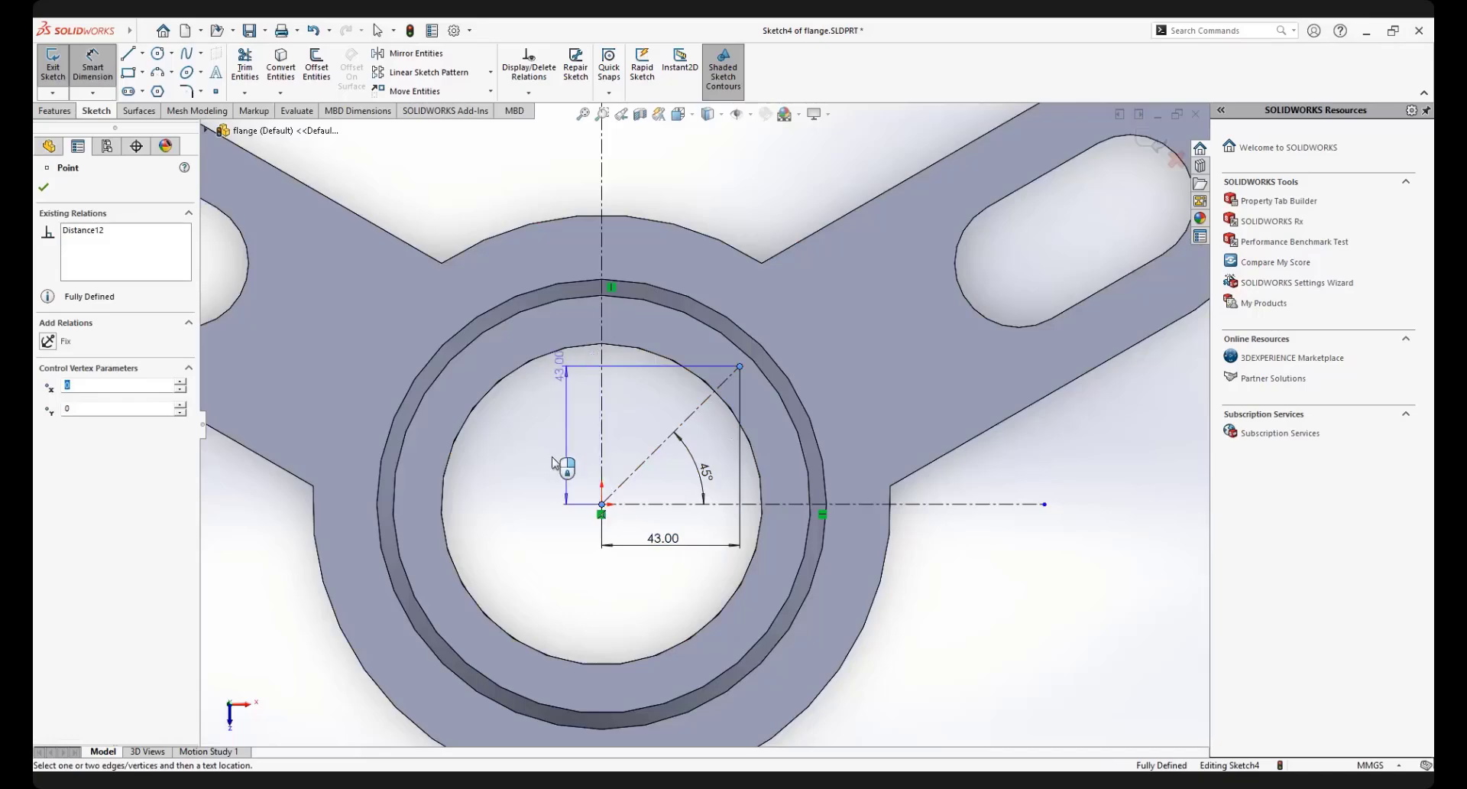
pyautogui.click(551, 461)
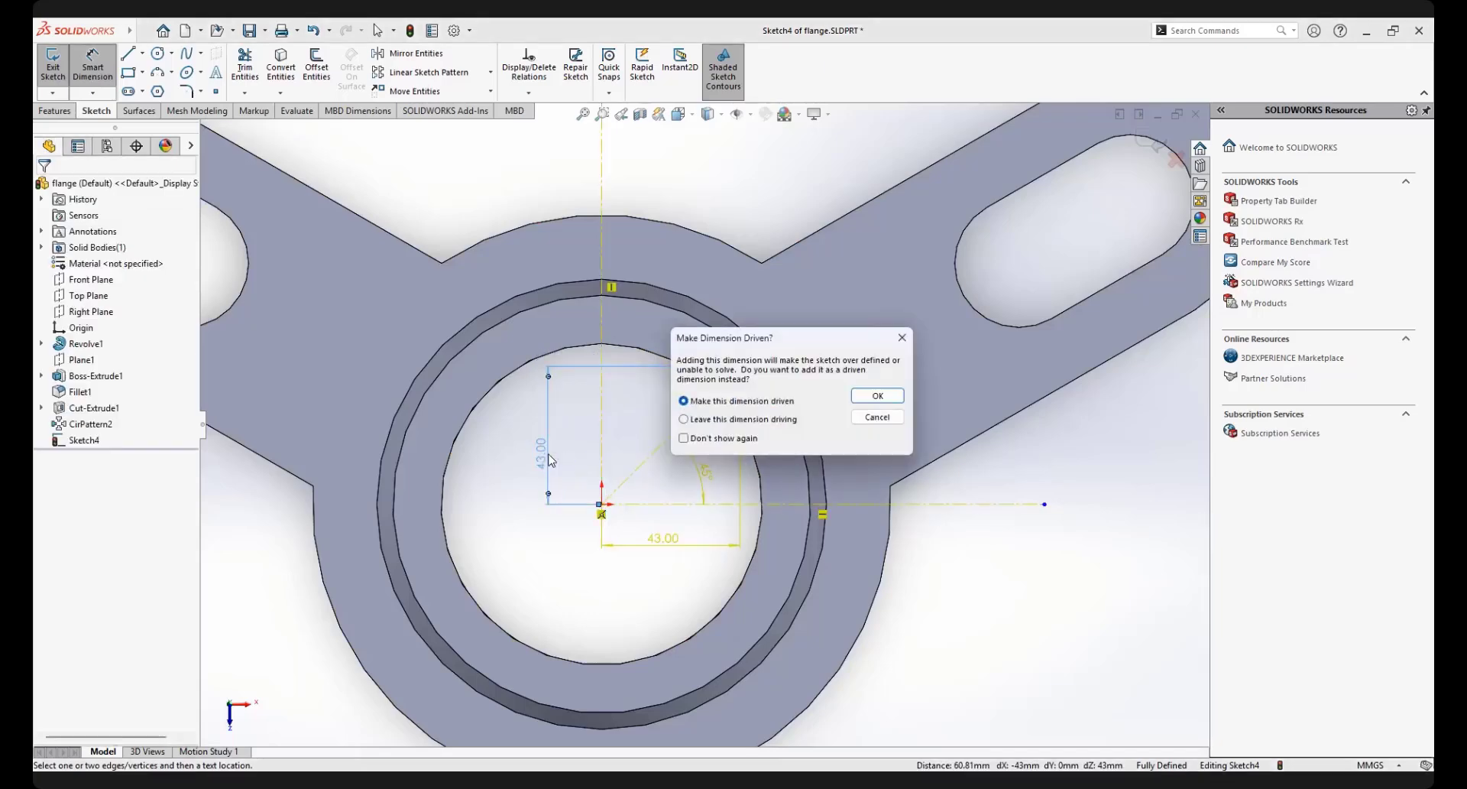
pyautogui.click(877, 417)
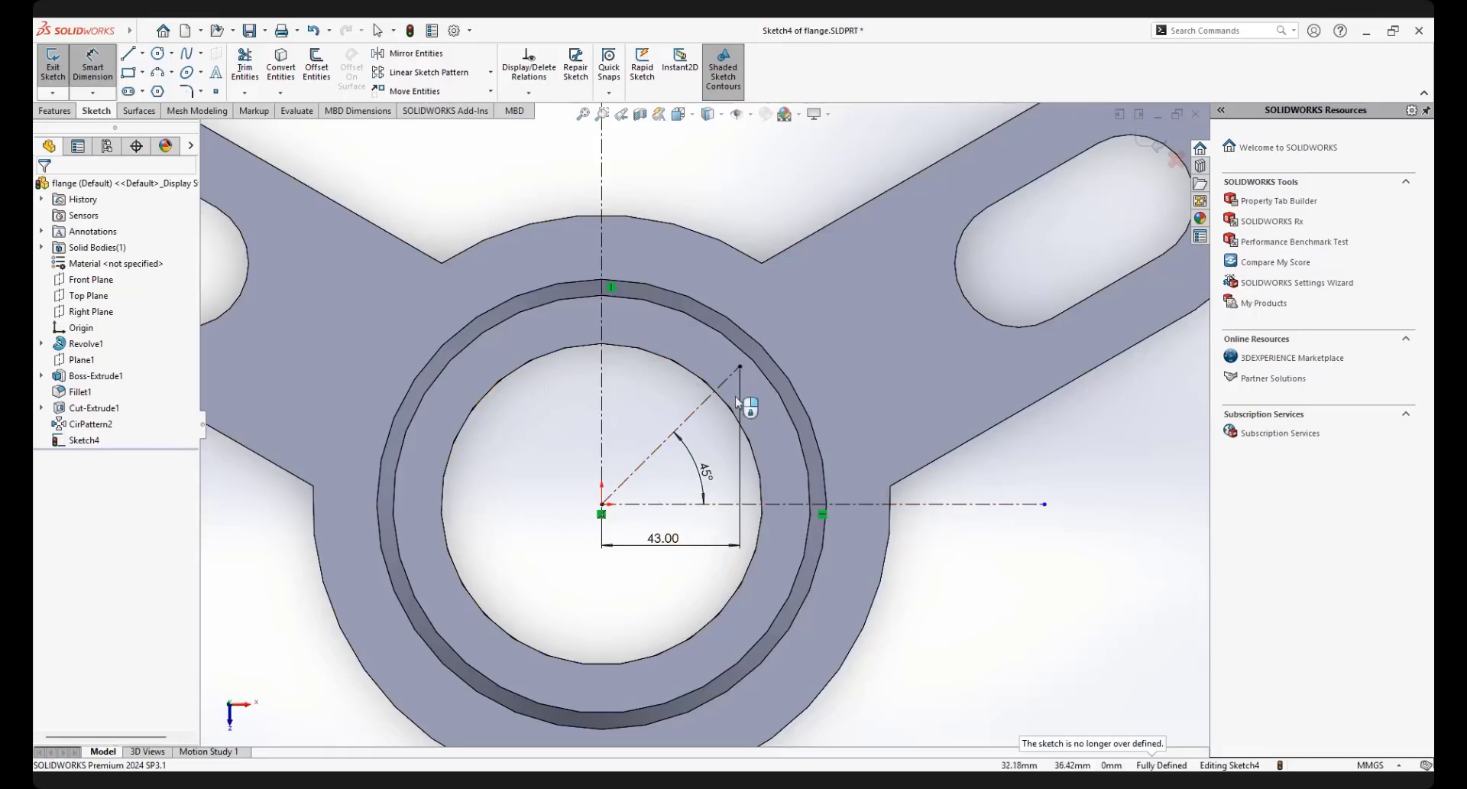
# Sketch a circle of about 13 mm radius centered on the diagonal centerline's outer endpoint
pyautogui.scroll(-4, 747, 365)
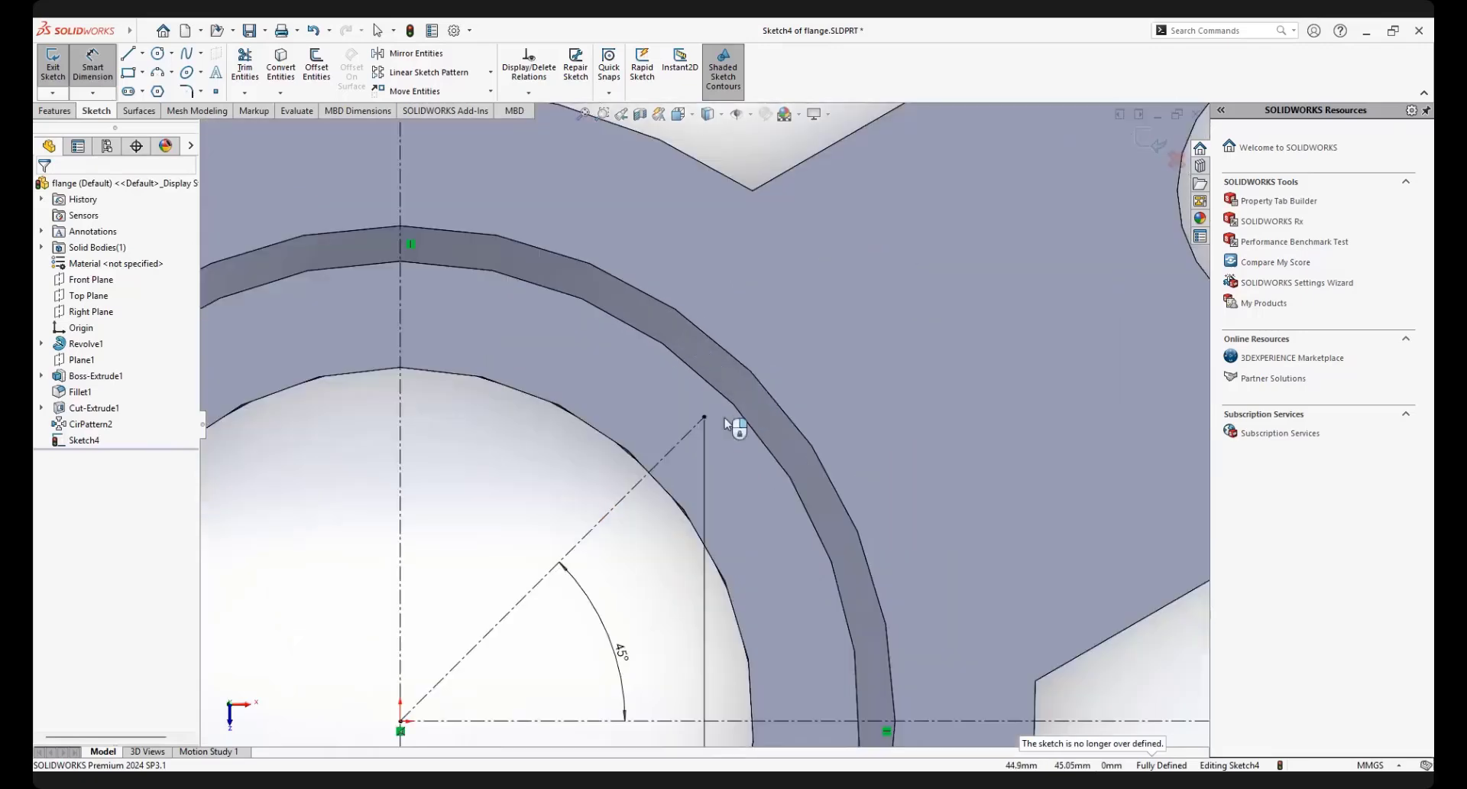
pyautogui.scroll(1, 769, 475)
pyautogui.scroll(1, 704, 418)
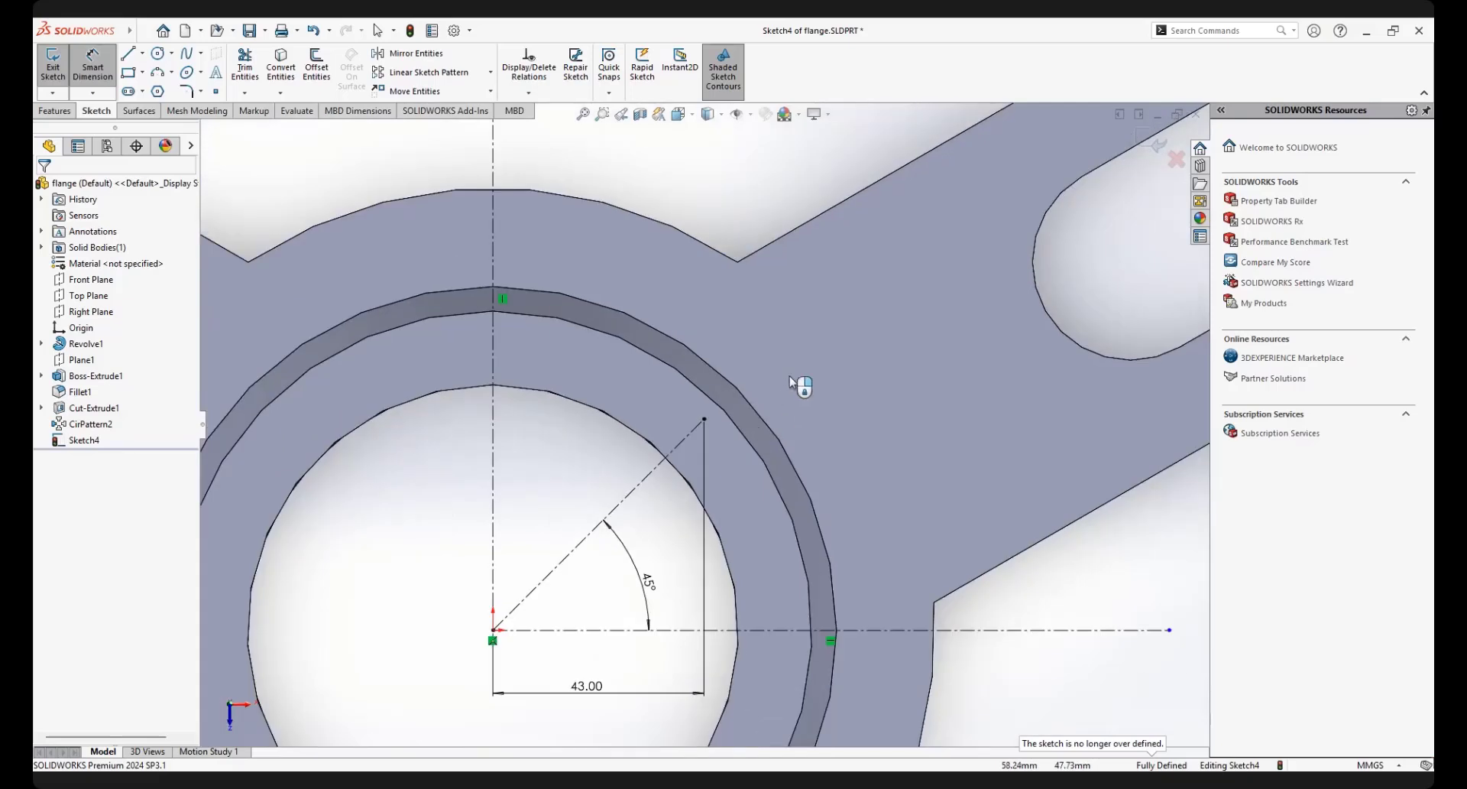
pyautogui.click(157, 55)
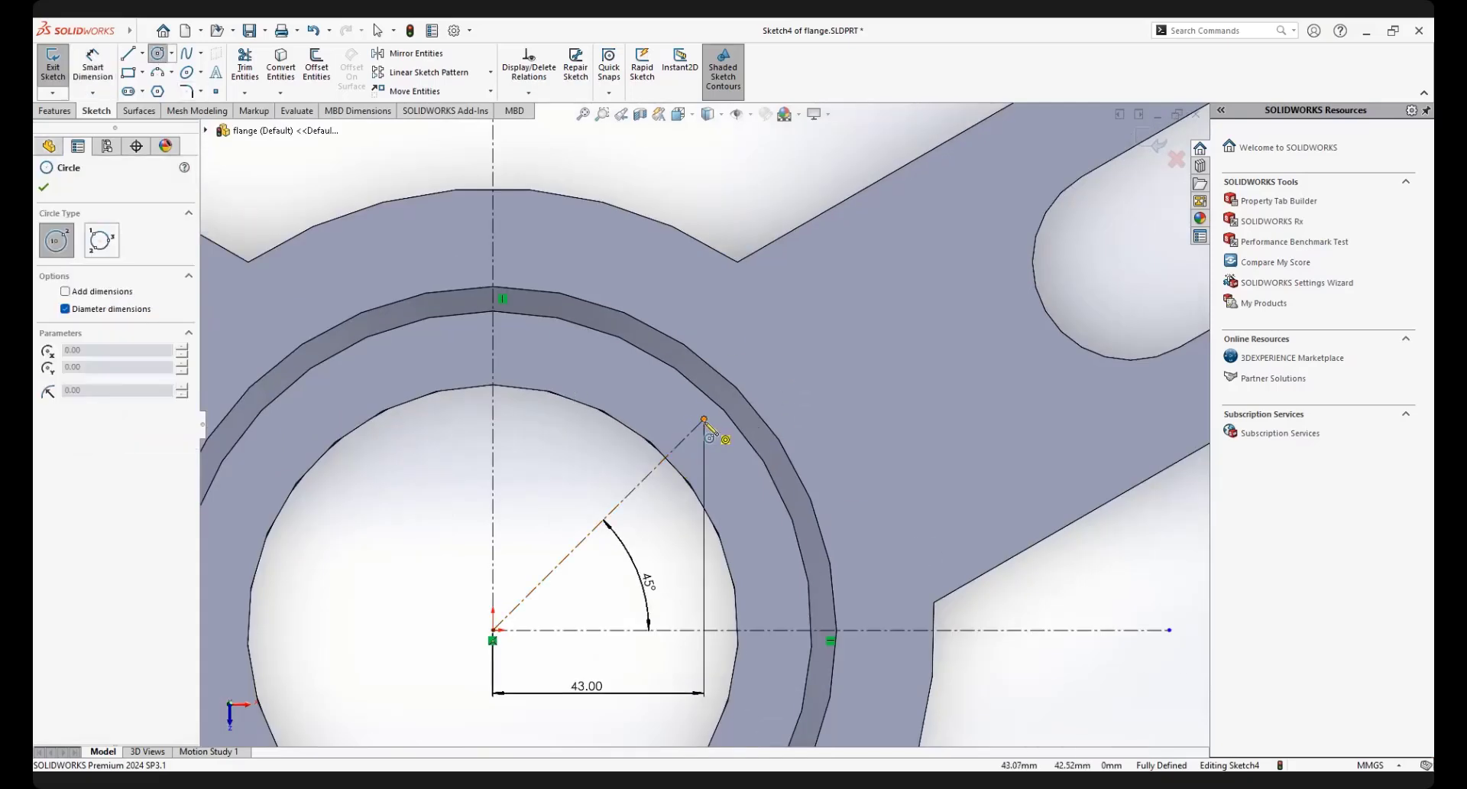
pyautogui.click(704, 419)
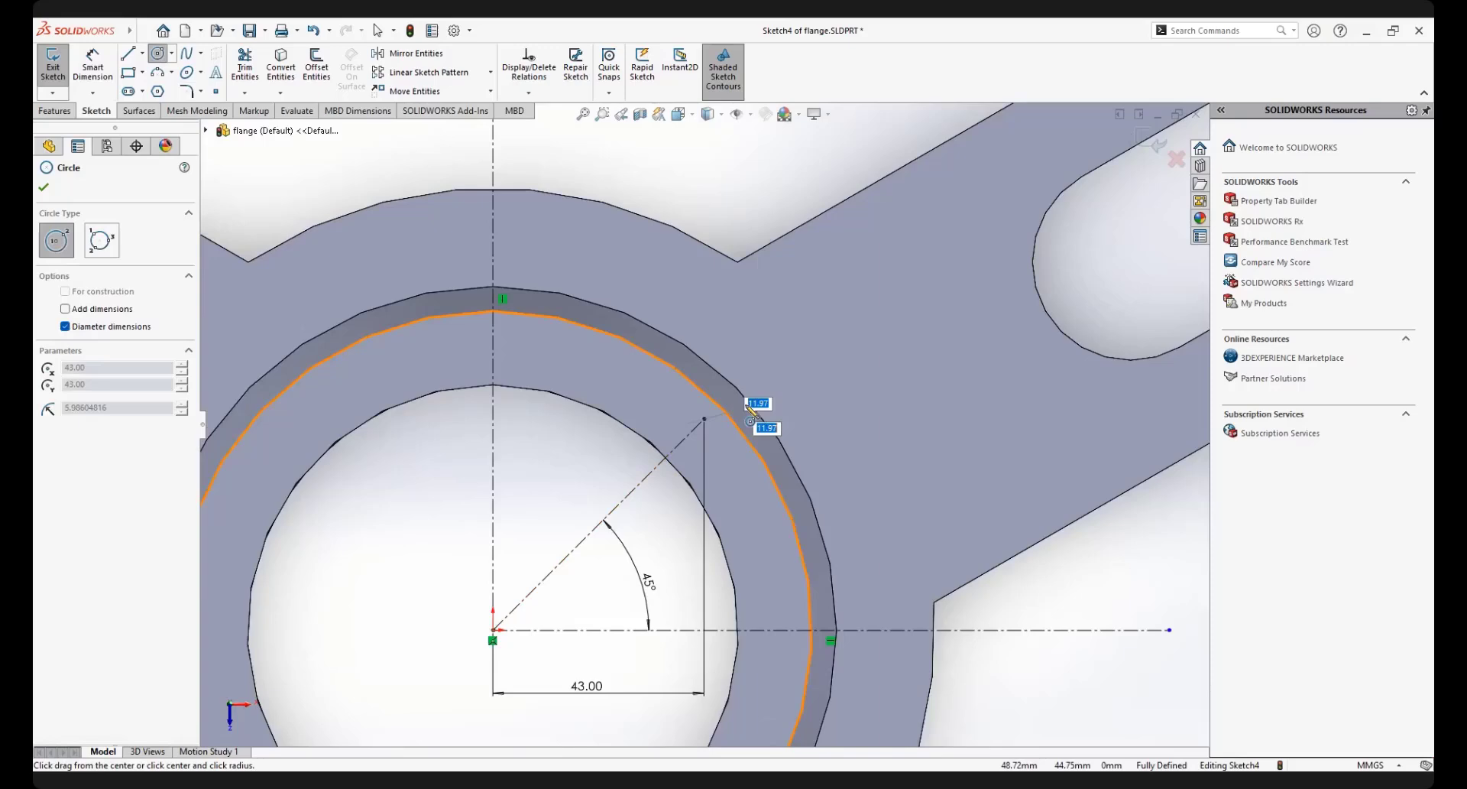
pyautogui.rightClick(845, 344)
pyautogui.click(1011, 322)
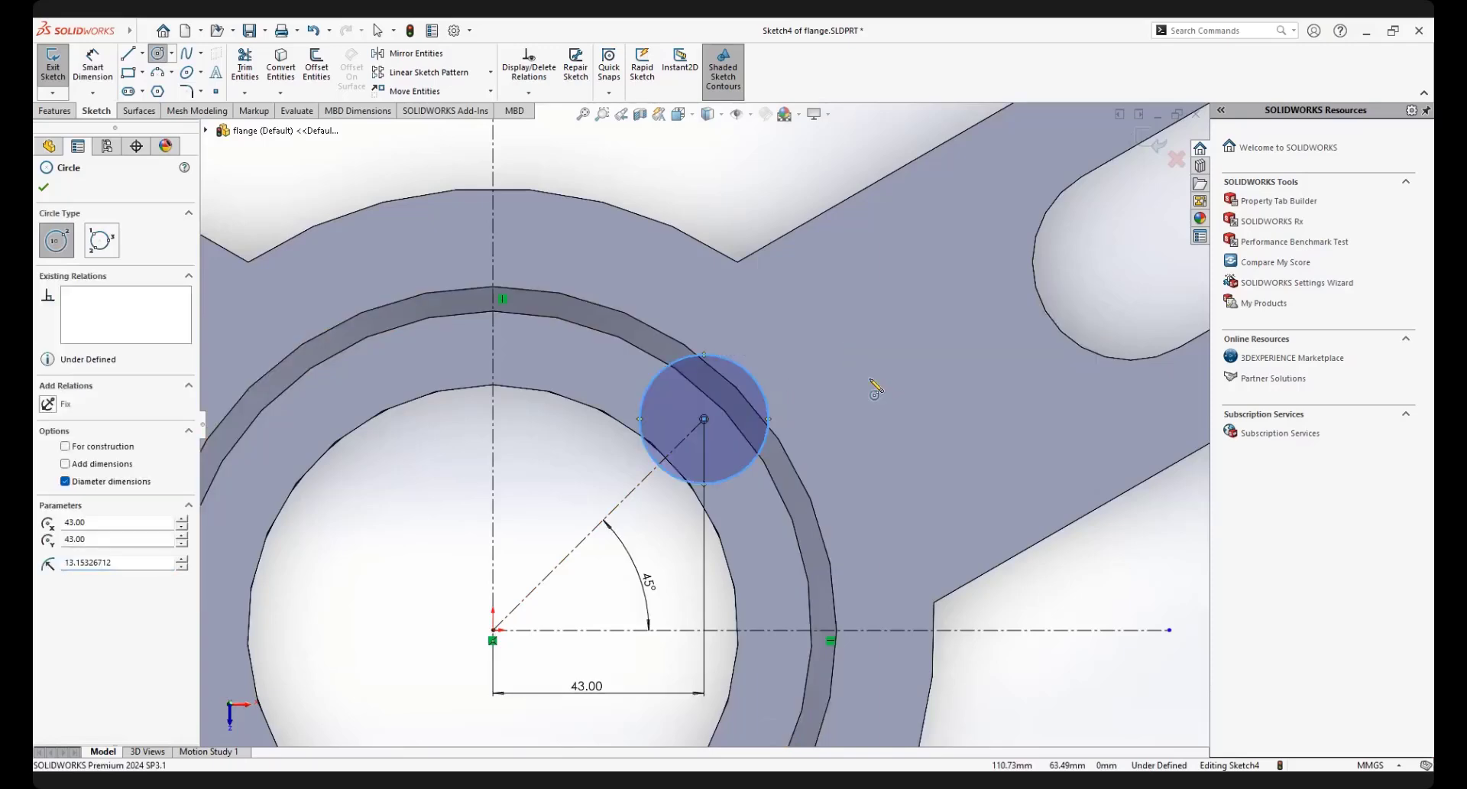
# Dimension the diameter of the circle at the diagonal centerline's end as 22 mm
pyautogui.rightClick(844, 336)
pyautogui.click(996, 321)
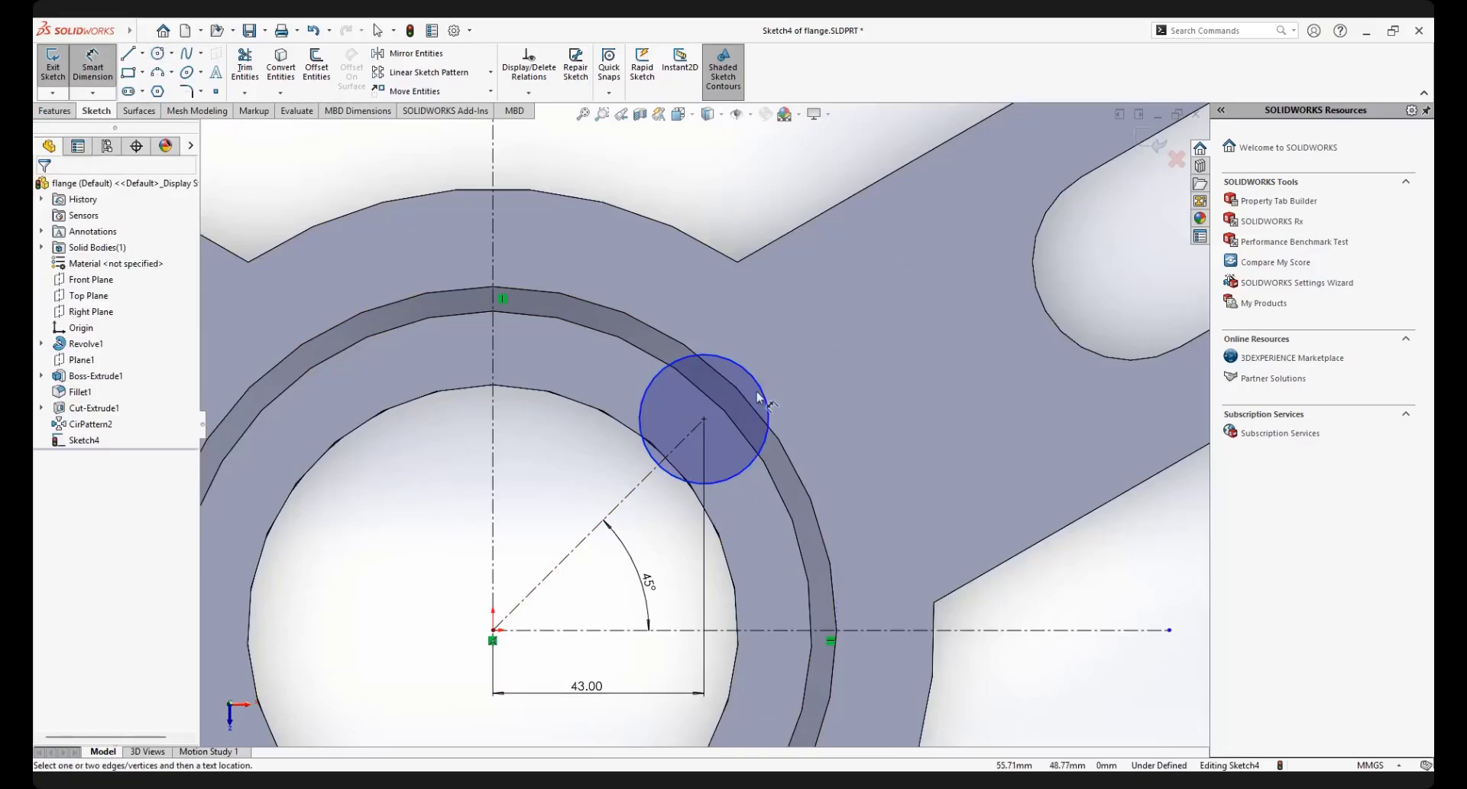
pyautogui.click(760, 390)
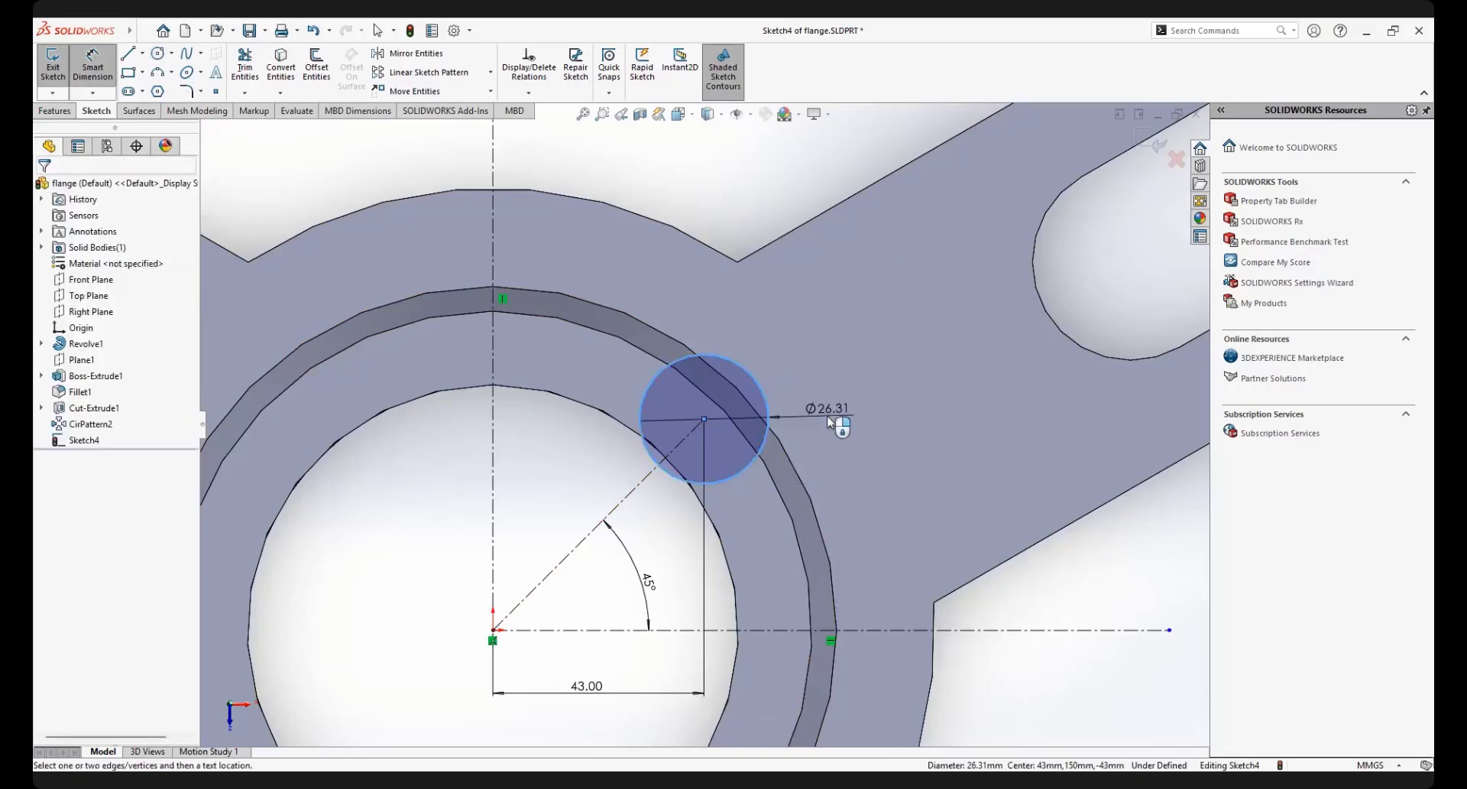
pyautogui.click(837, 421)
pyautogui.write('22')
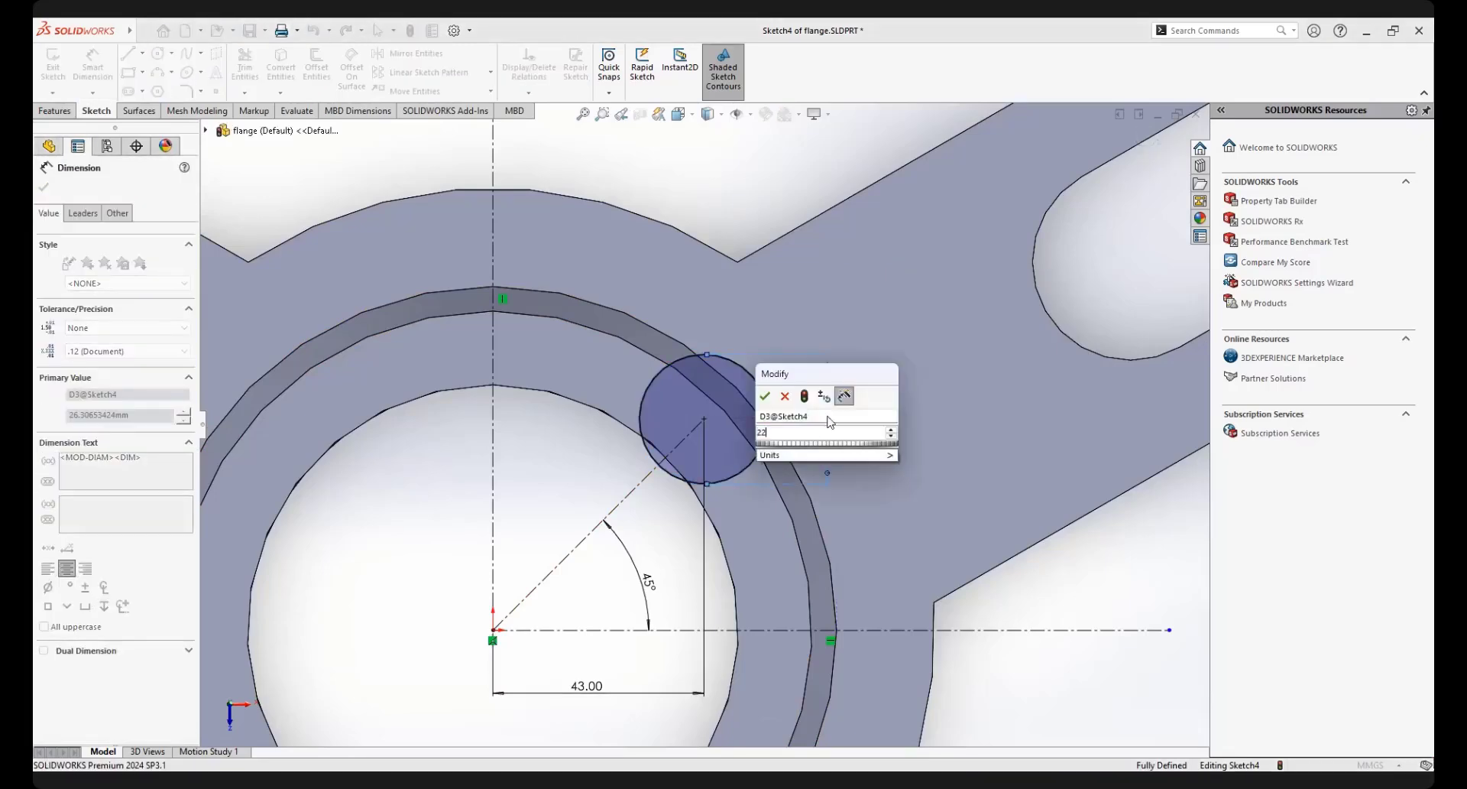
pyautogui.press('Return')
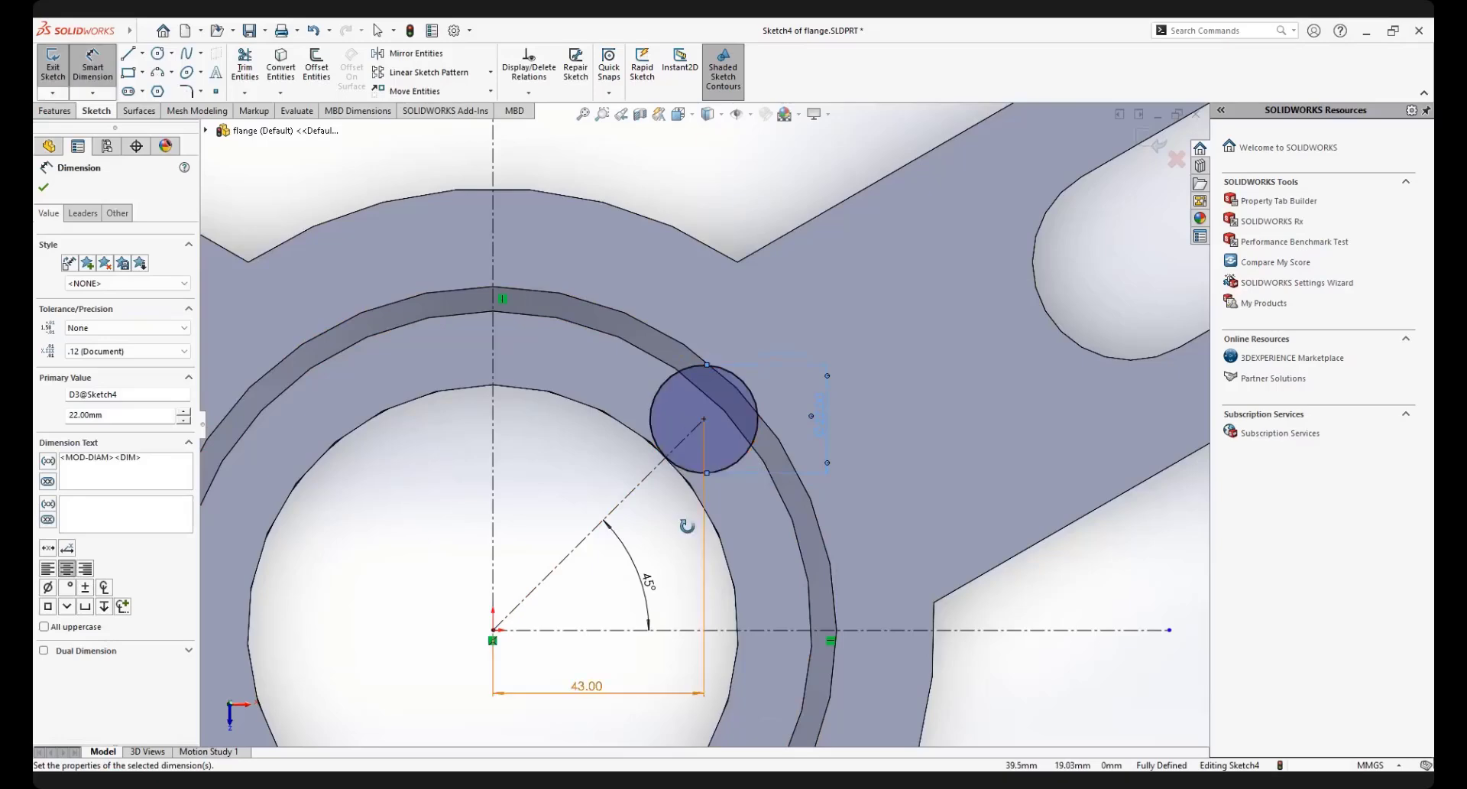
# Start a boss extrusion of the 22 mm circle and reverse its direction to run down toward the base
pyautogui.moveTo(688, 526)
pyautogui.mouseDown(button='middle')
pyautogui.moveTo(738, 439)
pyautogui.moveTo(773, 453)
pyautogui.moveTo(779, 503)
pyautogui.moveTo(694, 377)
pyautogui.mouseUp(button='middle')
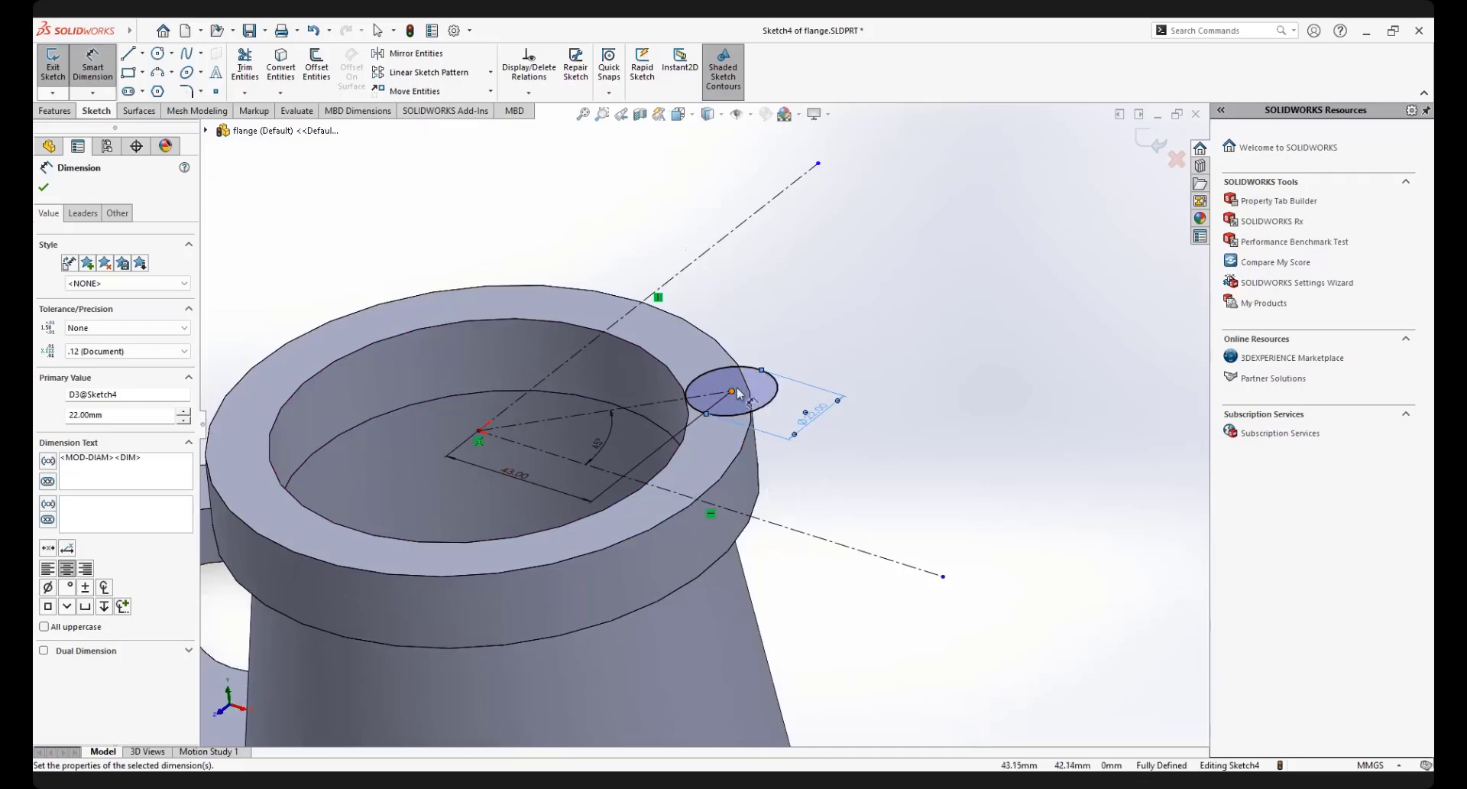
pyautogui.moveTo(738, 405); pyautogui.dragTo(805, 459, button='middle')
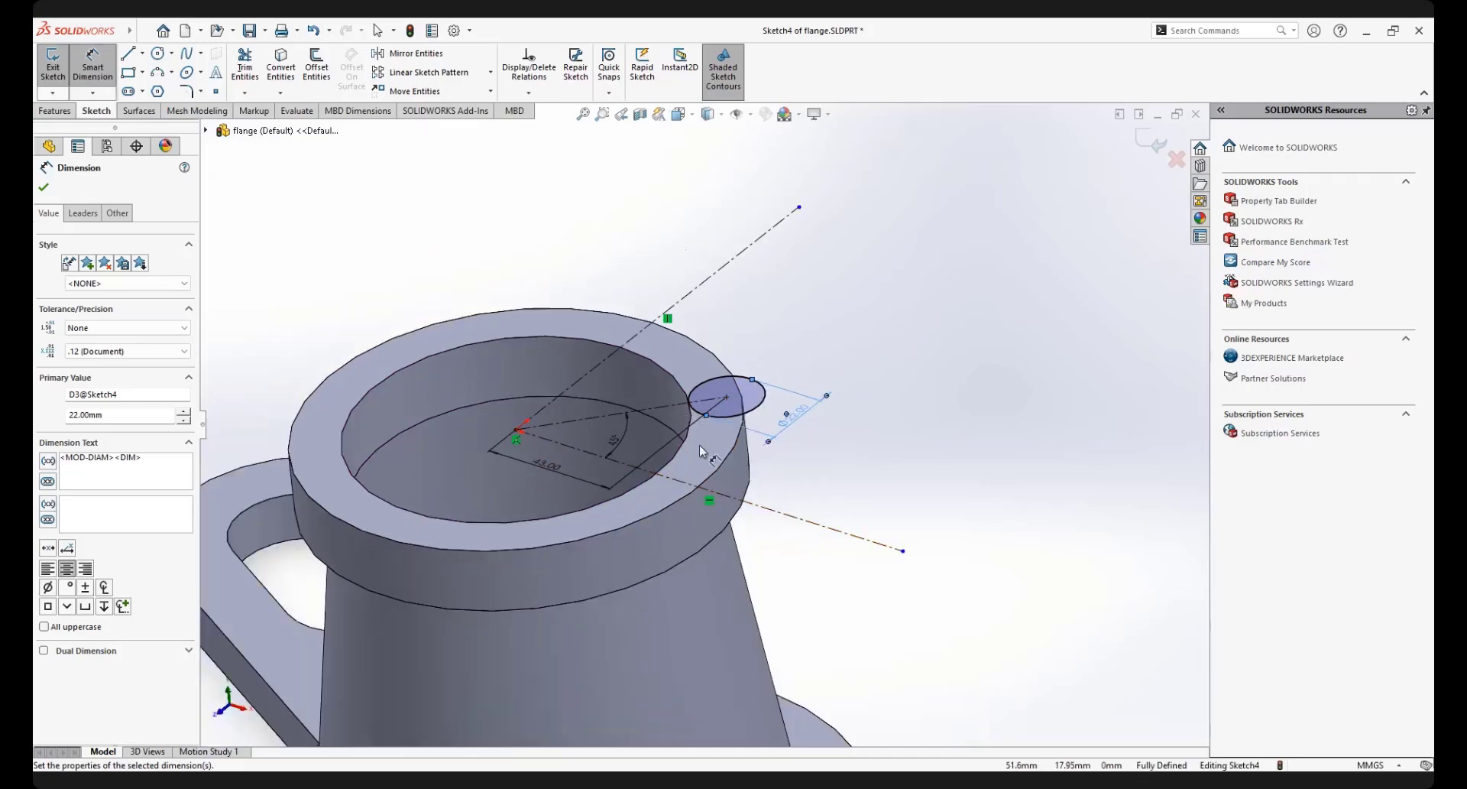
pyautogui.scroll(-2, 702, 451)
pyautogui.click(67, 109)
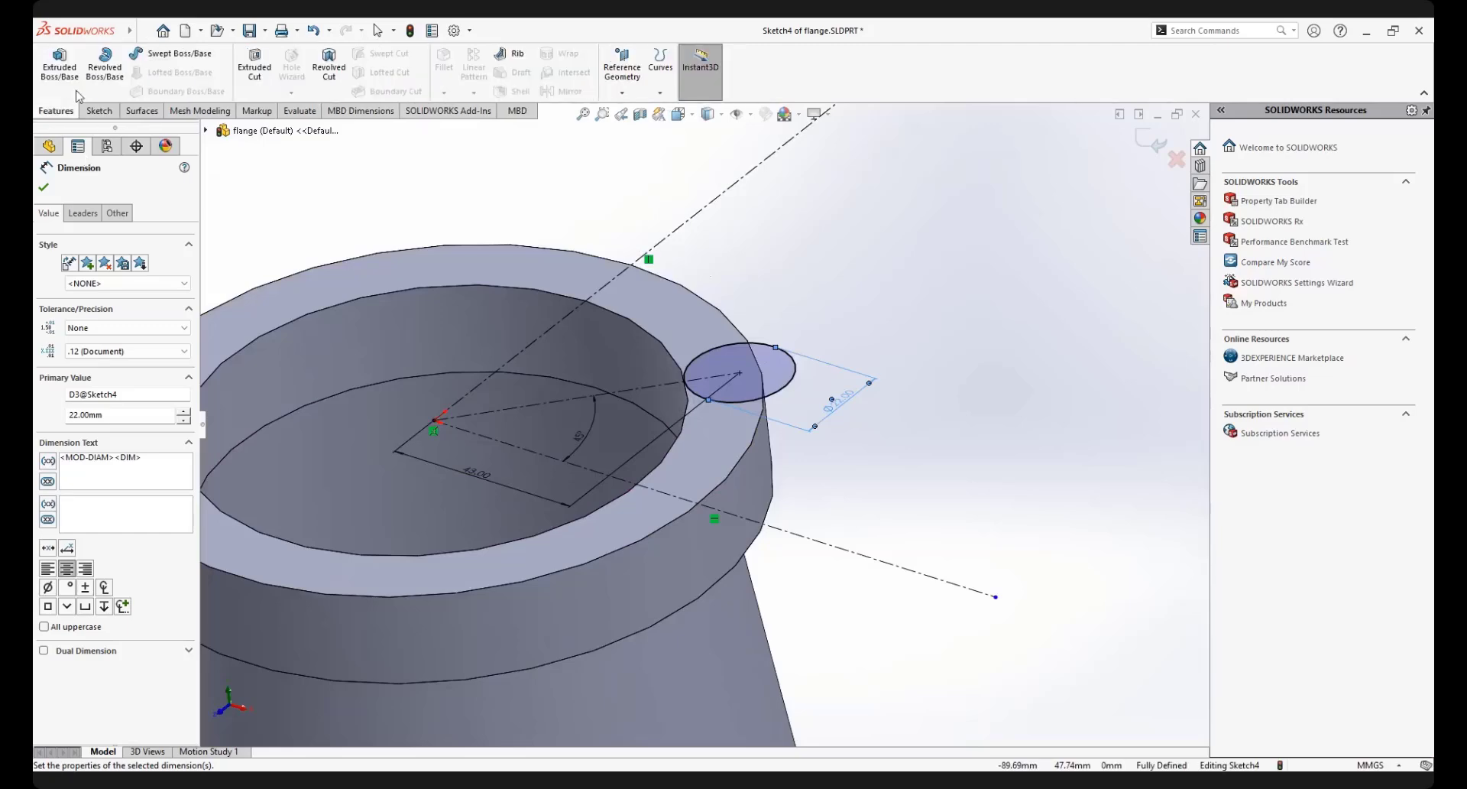
pyautogui.click(60, 67)
pyautogui.scroll(5, 767, 417)
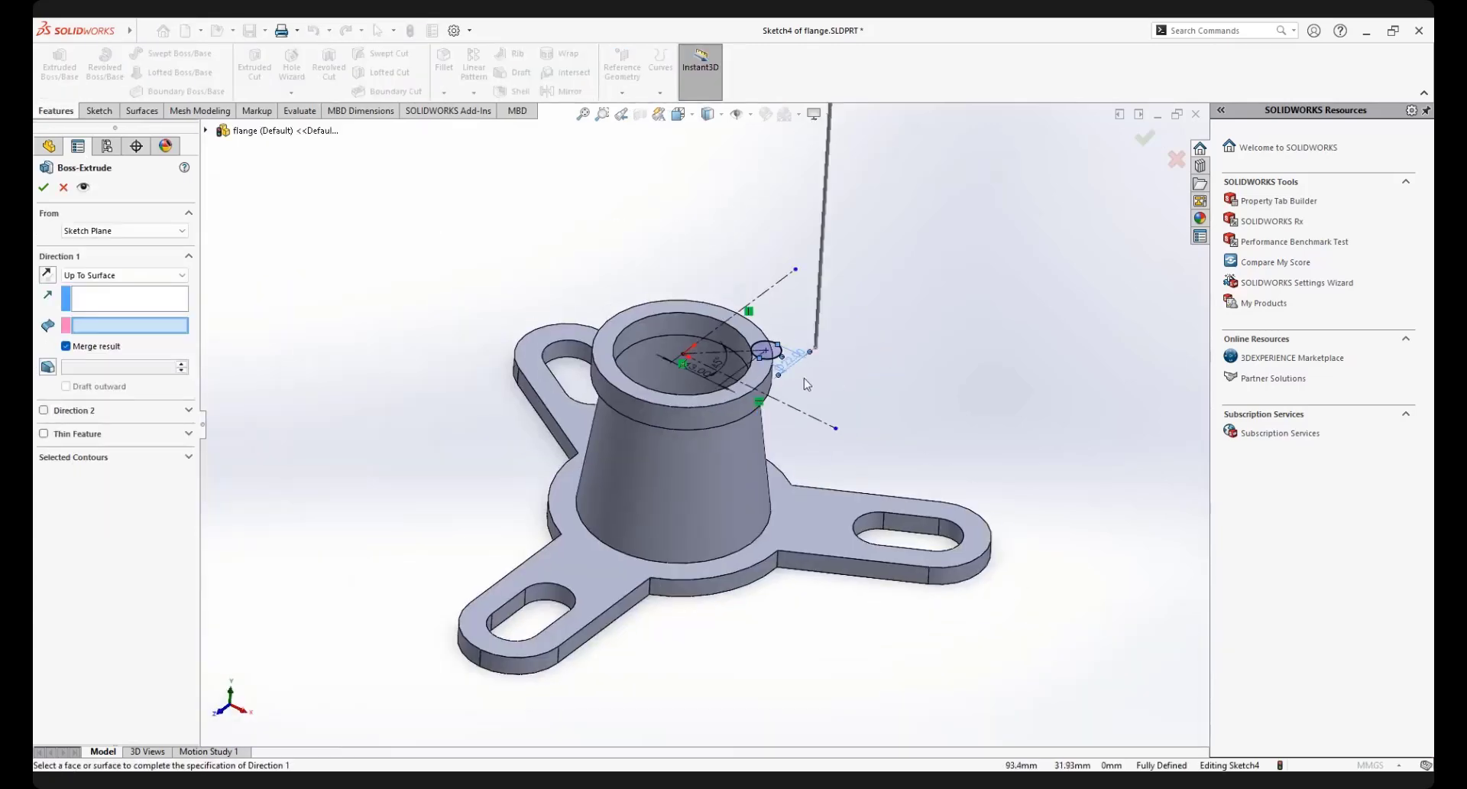
pyautogui.scroll(4, 854, 298)
pyautogui.scroll(-3, 802, 311)
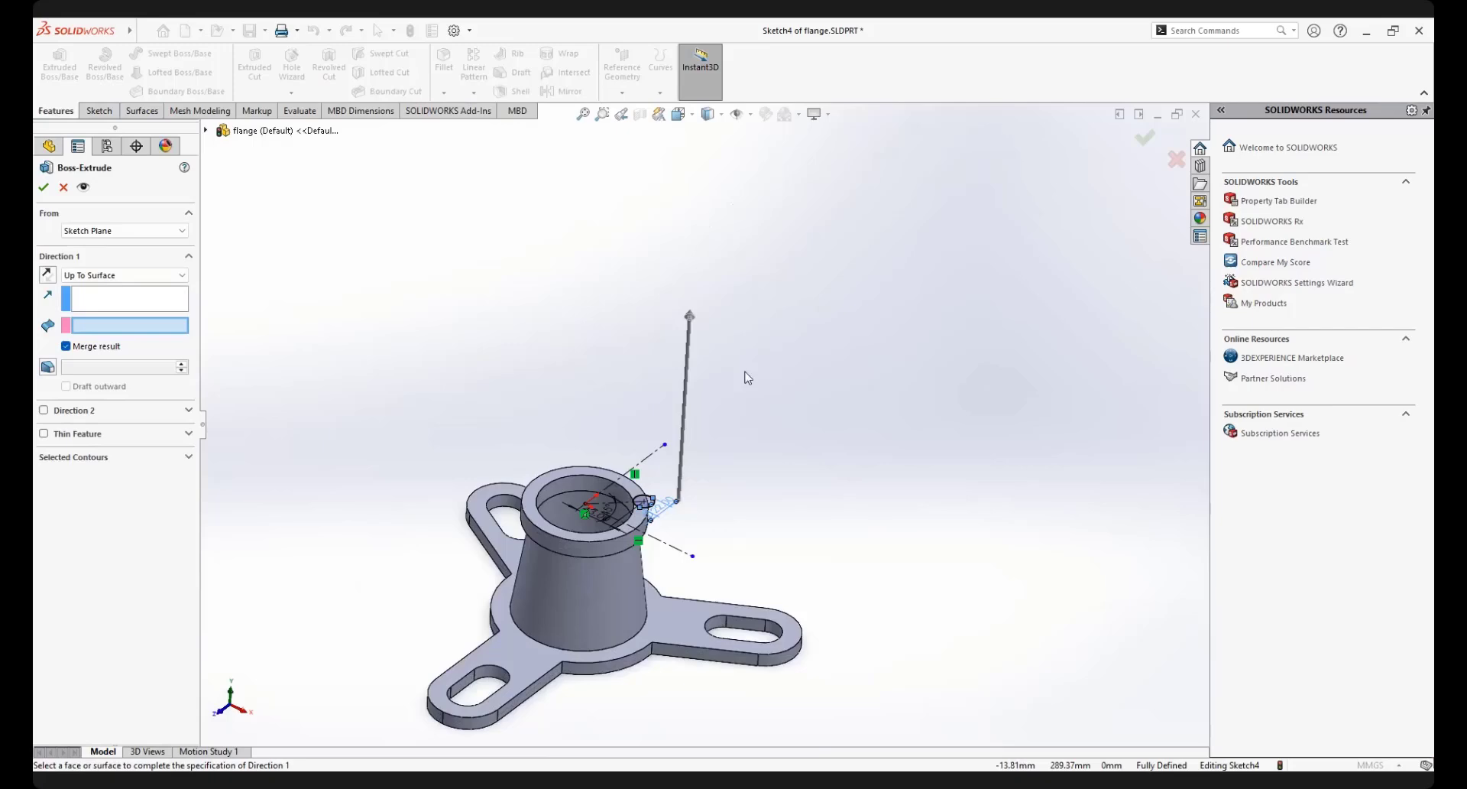
pyautogui.click(47, 274)
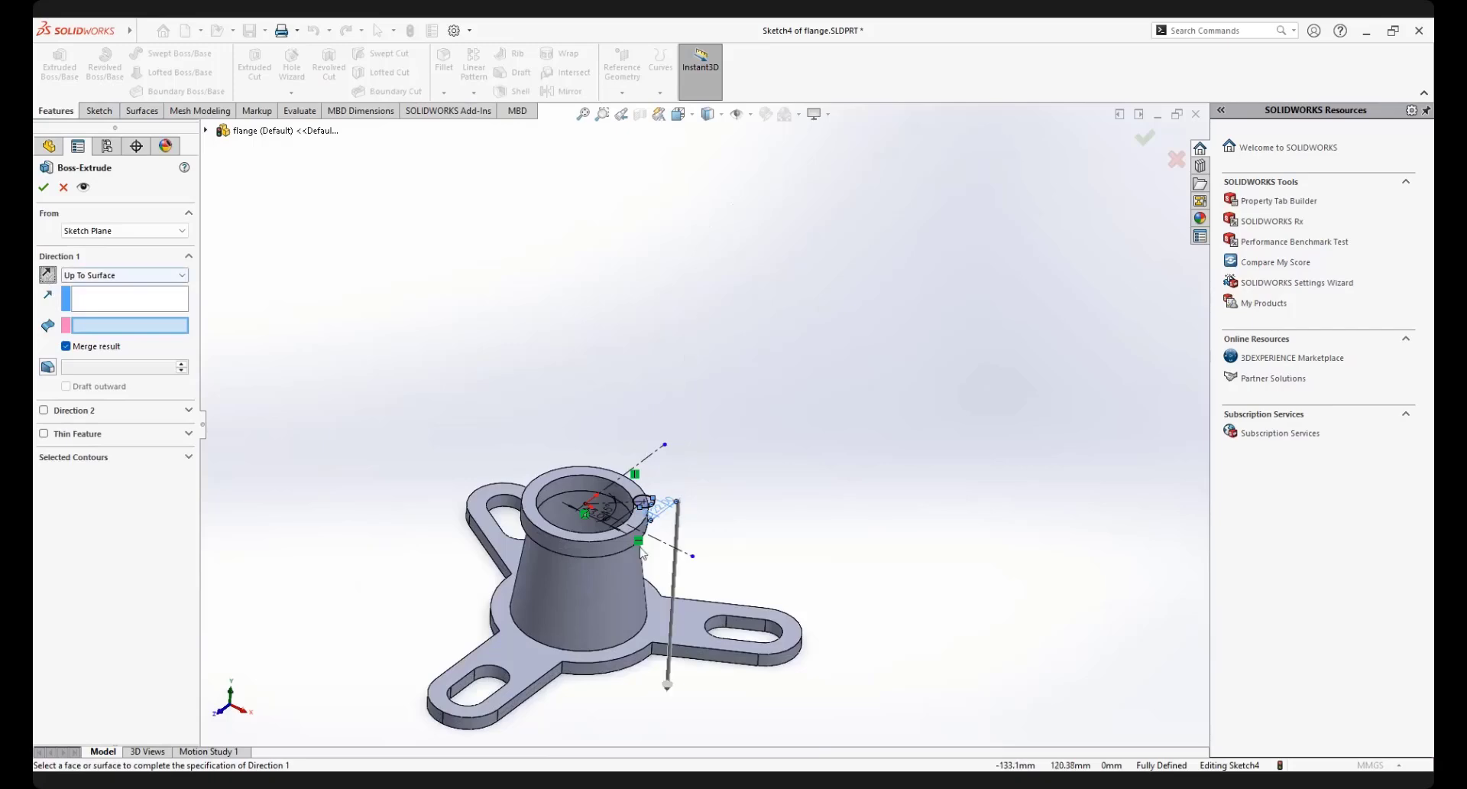
pyautogui.scroll(-6, 600, 573)
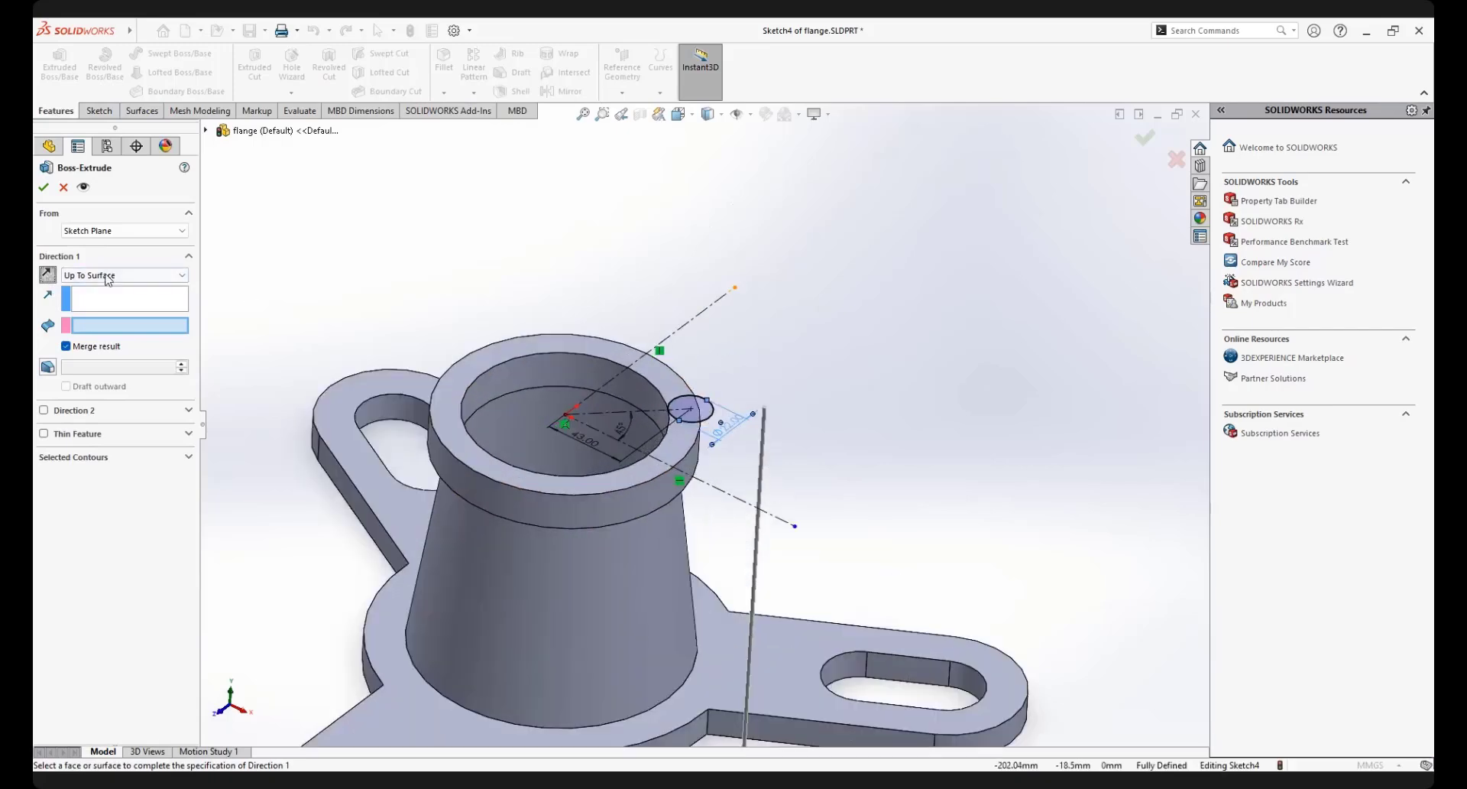
# Try the Blind end condition for the downward extrusion
pyautogui.click(135, 275)
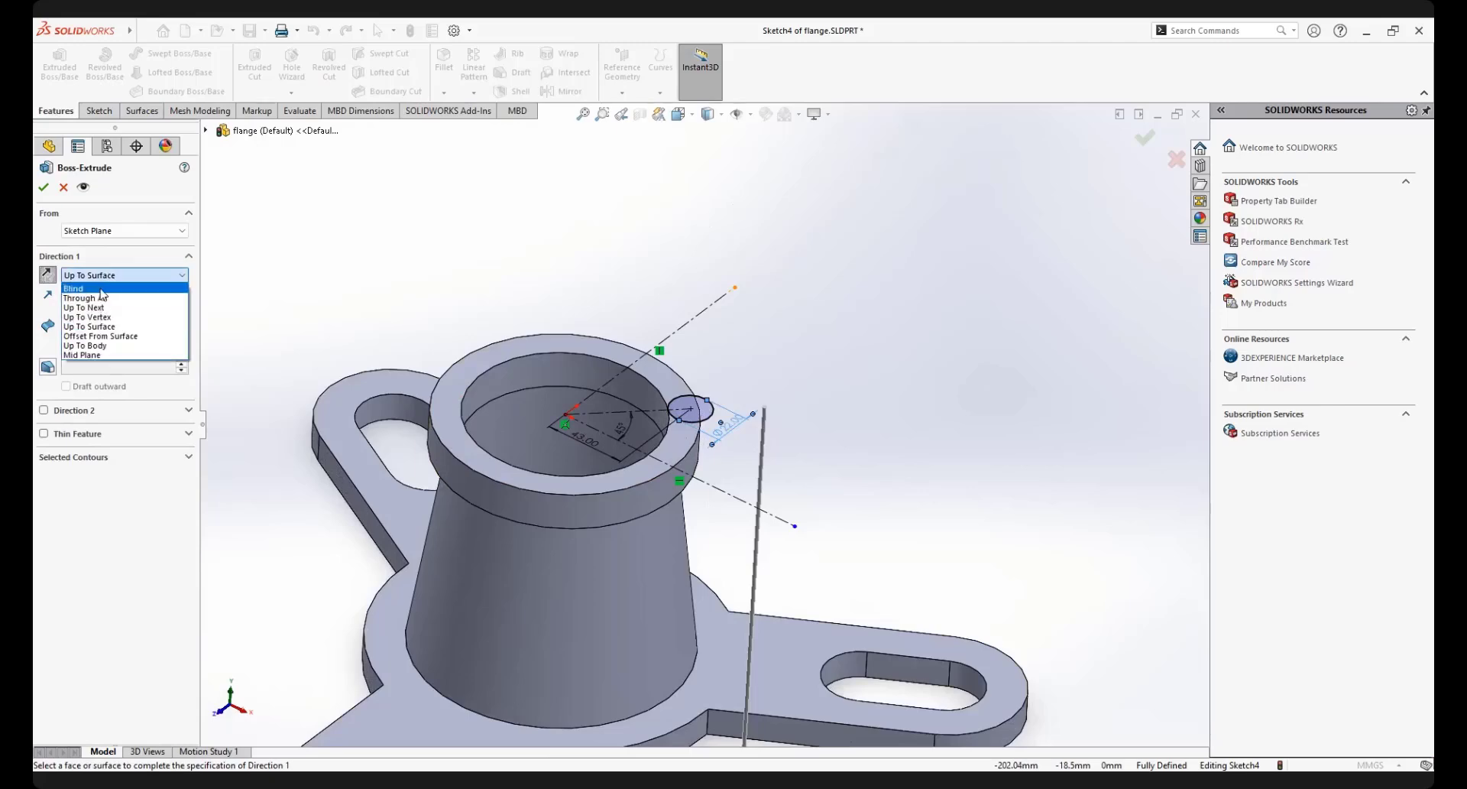
pyautogui.click(104, 288)
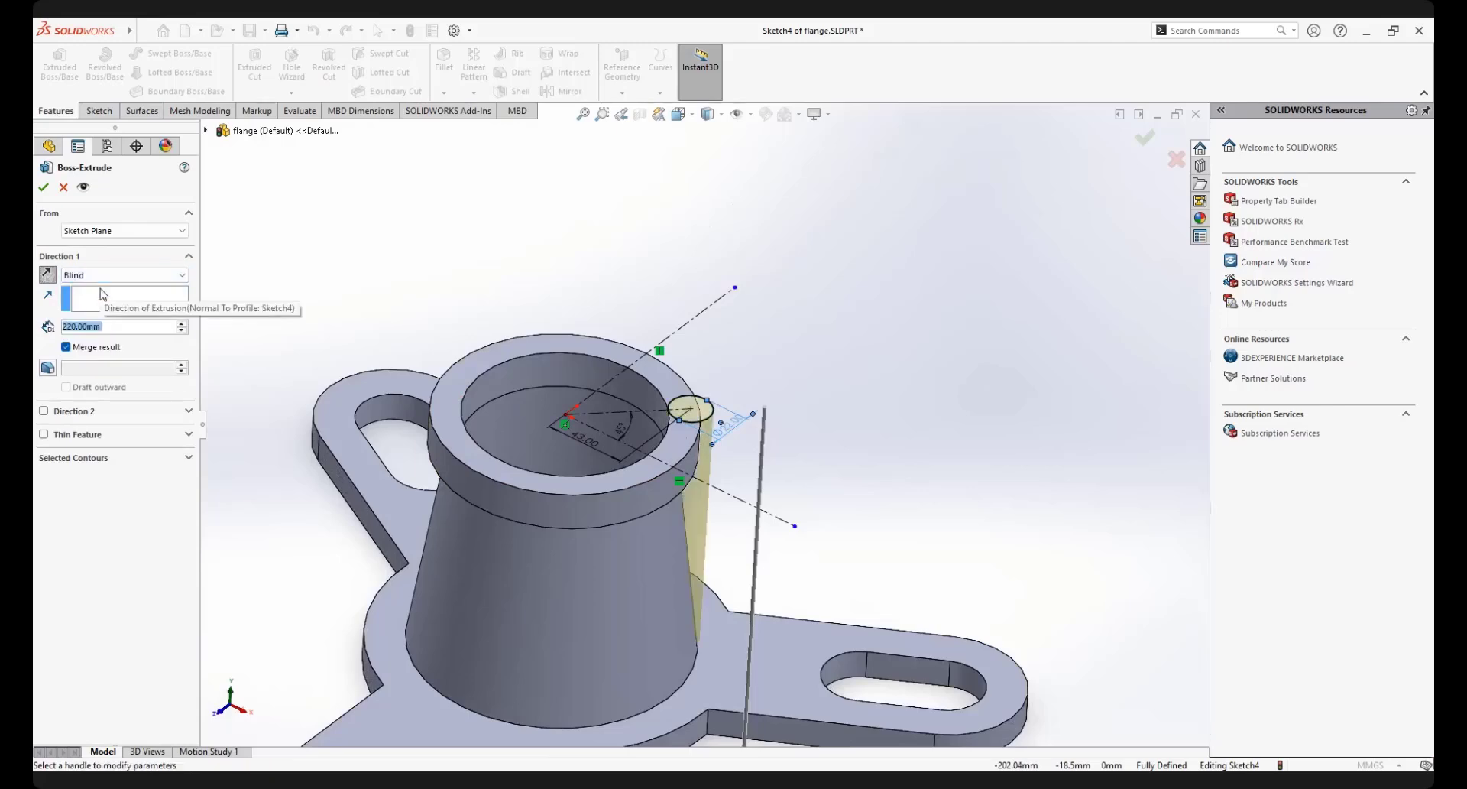
pyautogui.scroll(-3, 711, 443)
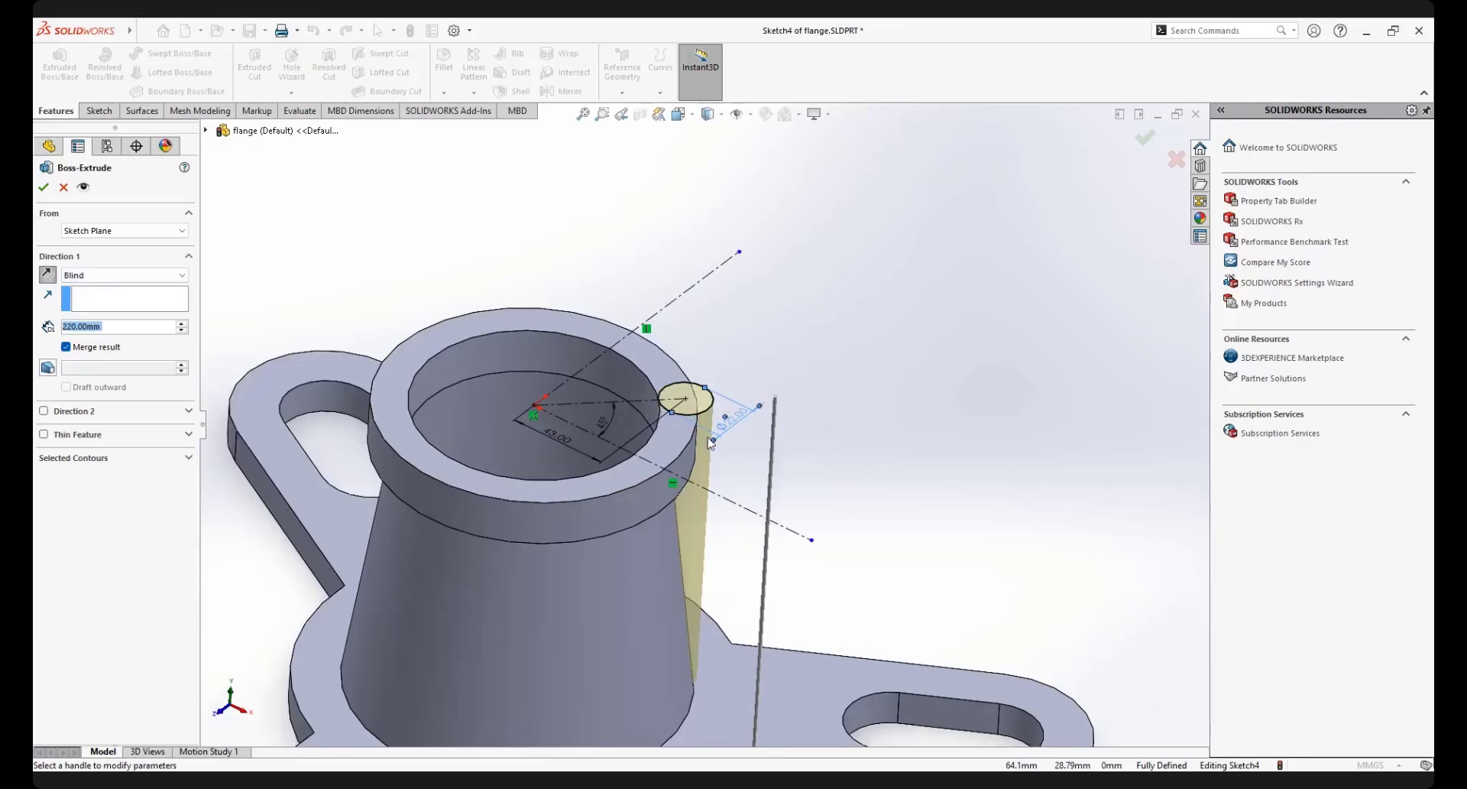
pyautogui.scroll(-2, 715, 429)
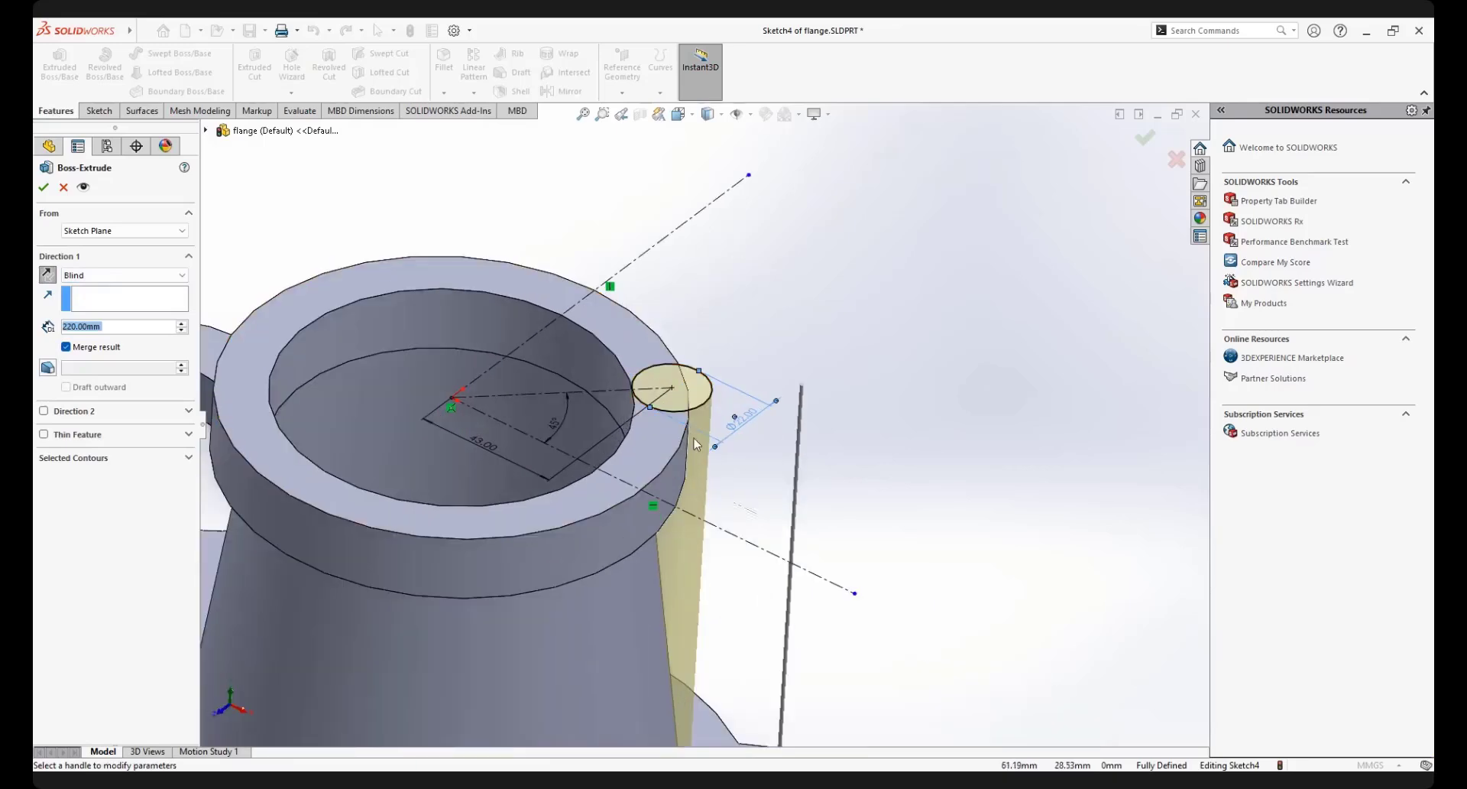
pyautogui.scroll(2, 696, 444)
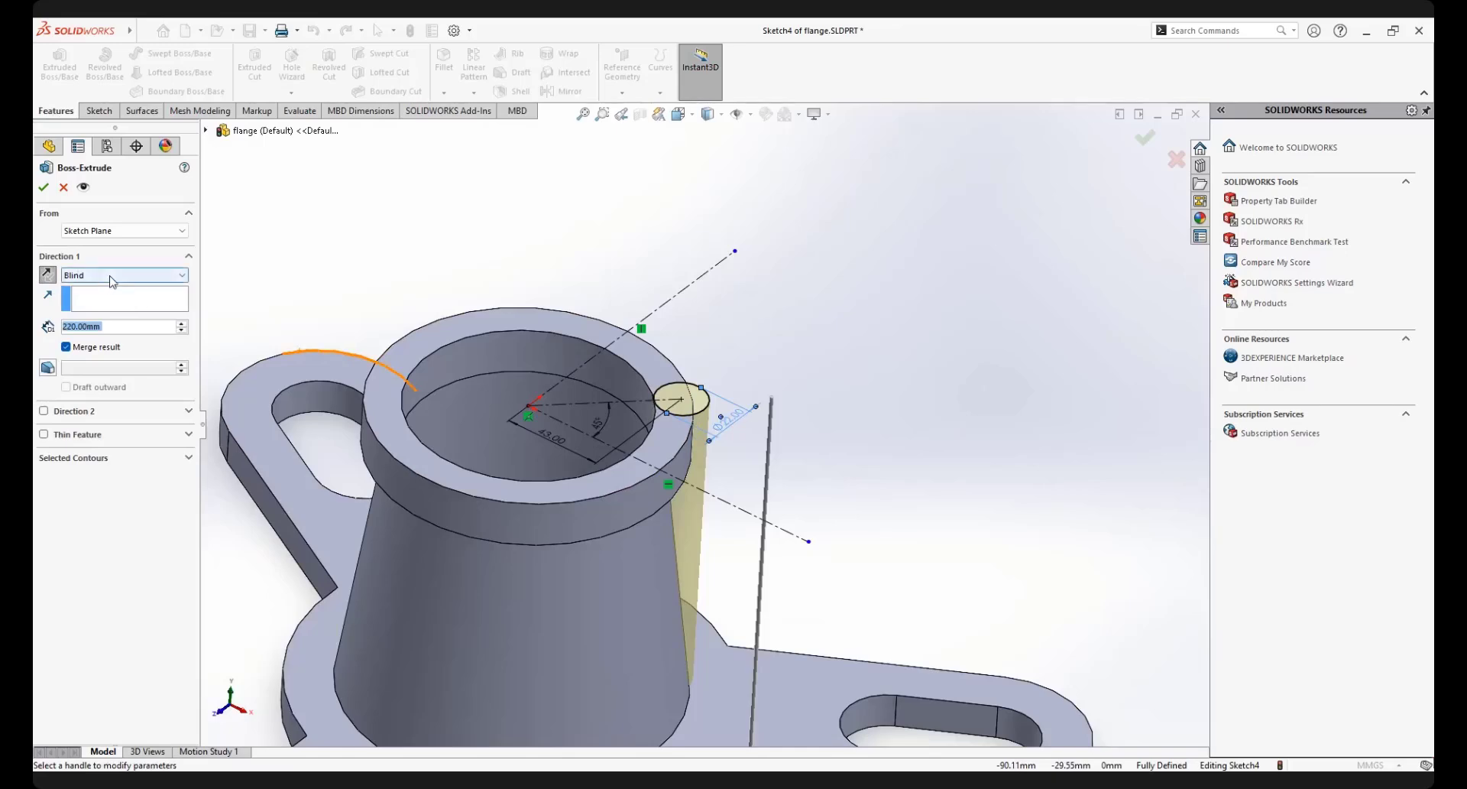
# Set the extrusion's end condition to Up To Surface, ending at the underside face of the collar
pyautogui.click(113, 277)
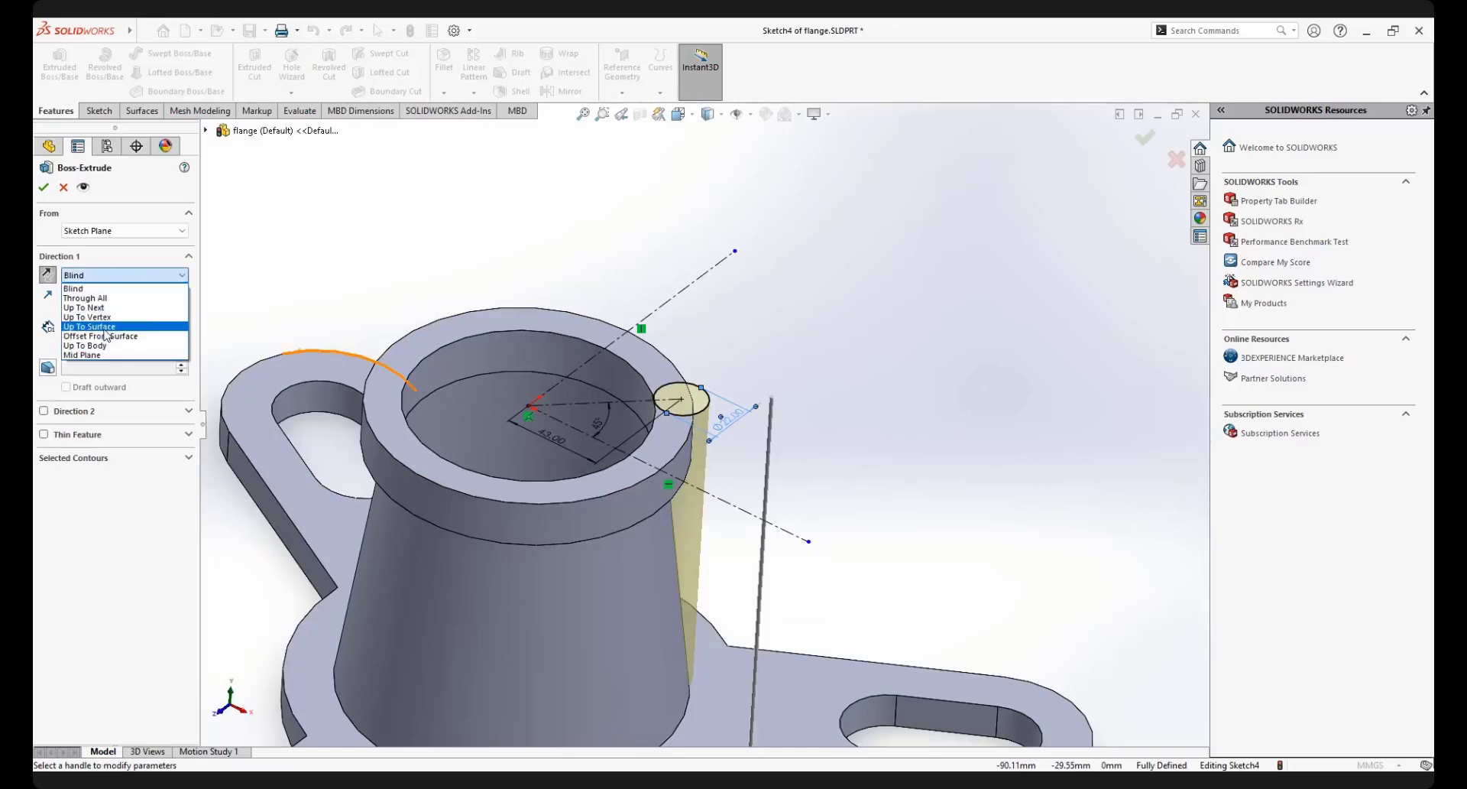
pyautogui.click(105, 328)
pyautogui.scroll(-4, 726, 361)
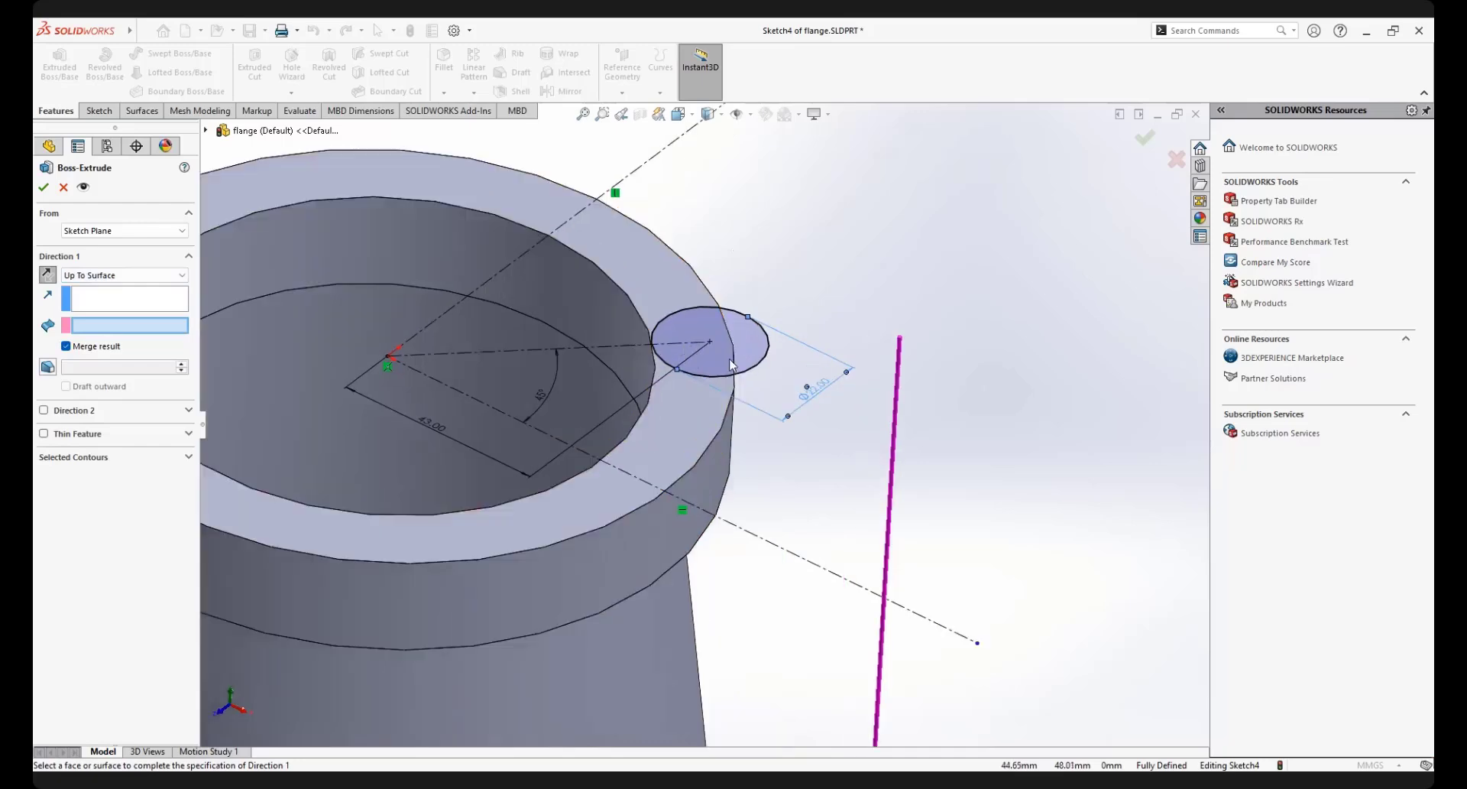
pyautogui.scroll(-2, 731, 366)
pyautogui.moveTo(700, 563); pyautogui.dragTo(686, 259, button='middle')
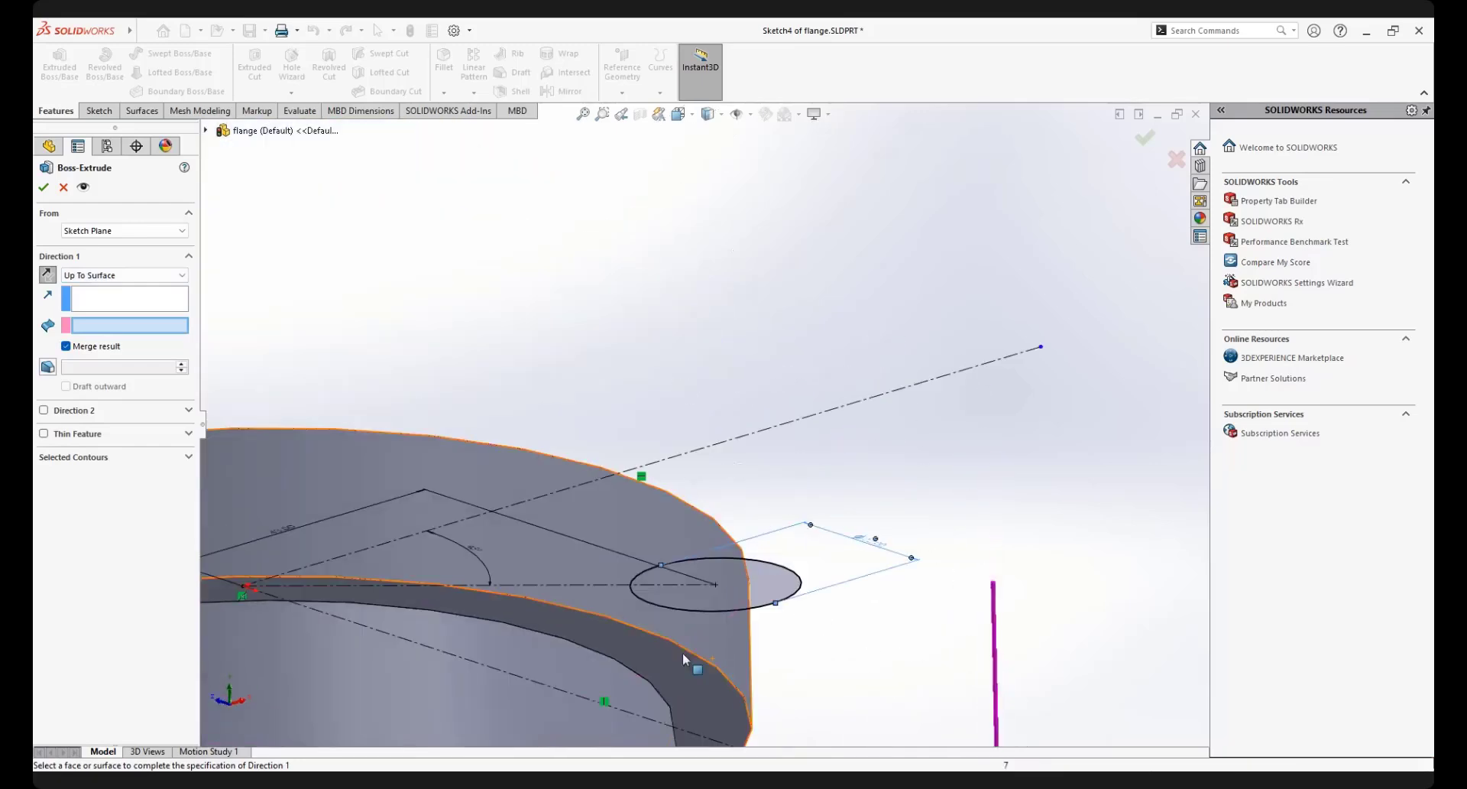
pyautogui.click(692, 681)
pyautogui.scroll(6, 711, 655)
pyautogui.moveTo(677, 539); pyautogui.dragTo(662, 626, button='middle')
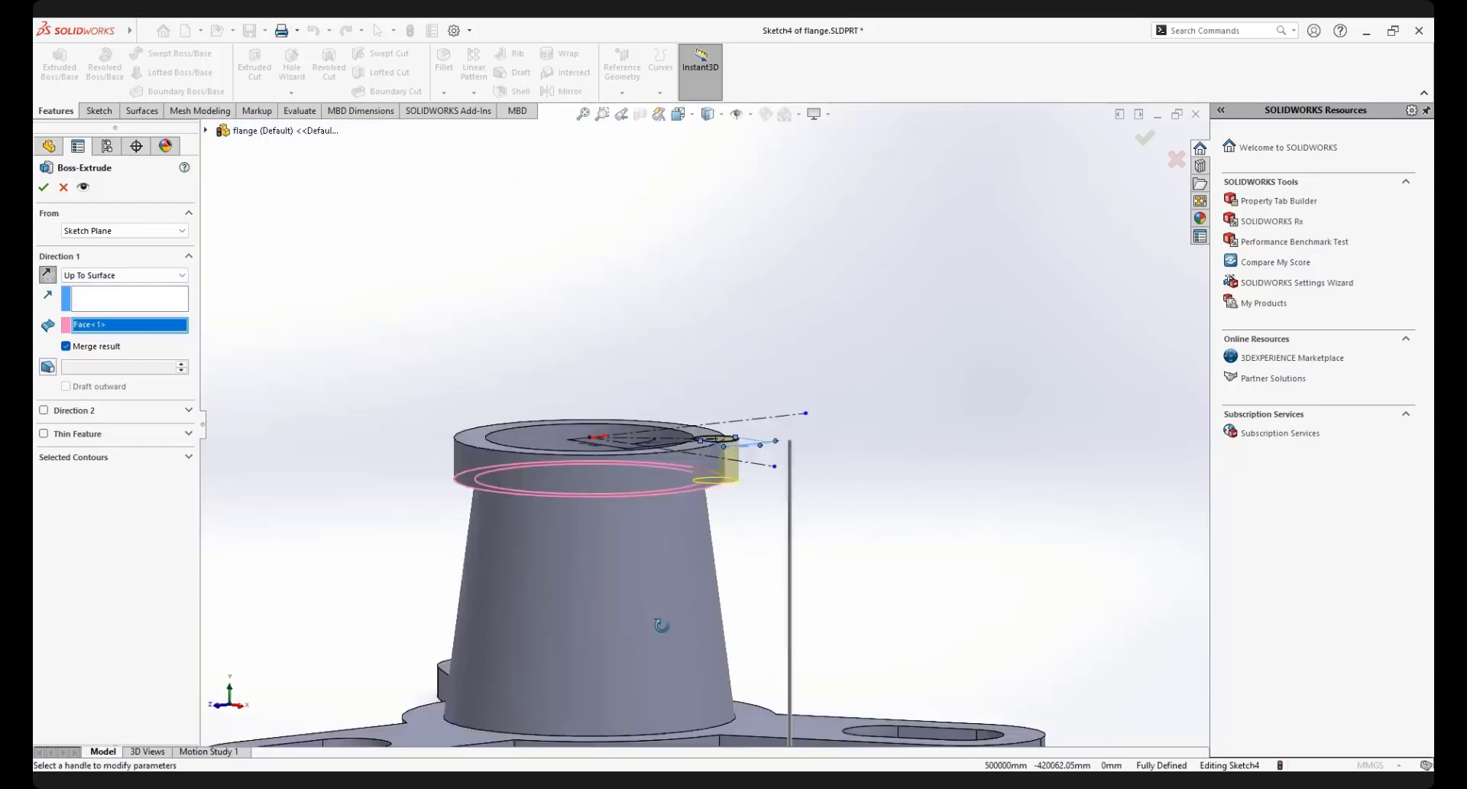
# Switch the extrusion's end condition to Blind and return it to Up To Surface
pyautogui.click(115, 276)
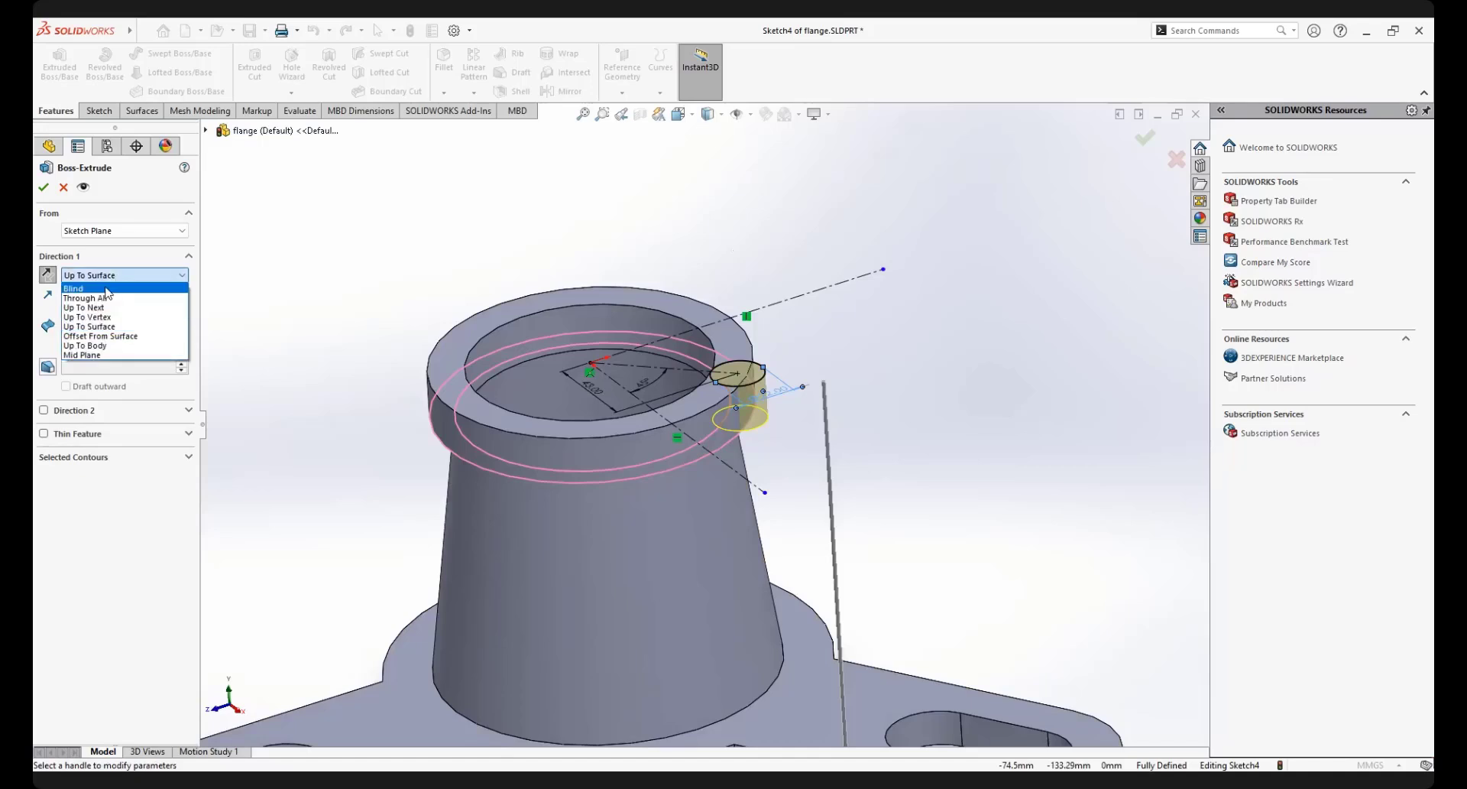
pyautogui.click(107, 289)
pyautogui.click(149, 276)
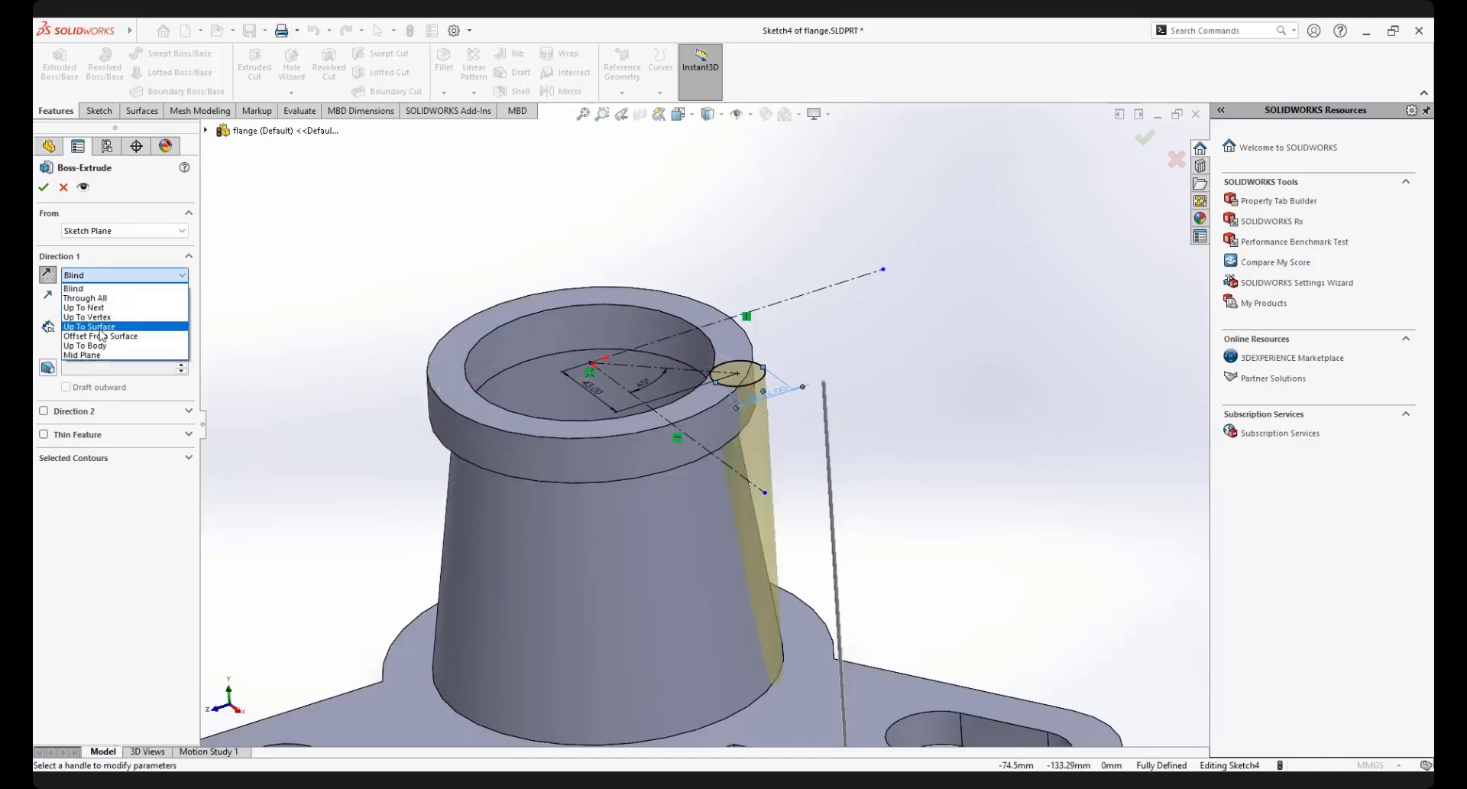
pyautogui.click(101, 328)
# Finish the boss extrusion up to the collar's underside and inspect where it meets the collar's inner bore
pyautogui.moveTo(734, 444); pyautogui.dragTo(579, 292, button='middle')
pyautogui.click(732, 365)
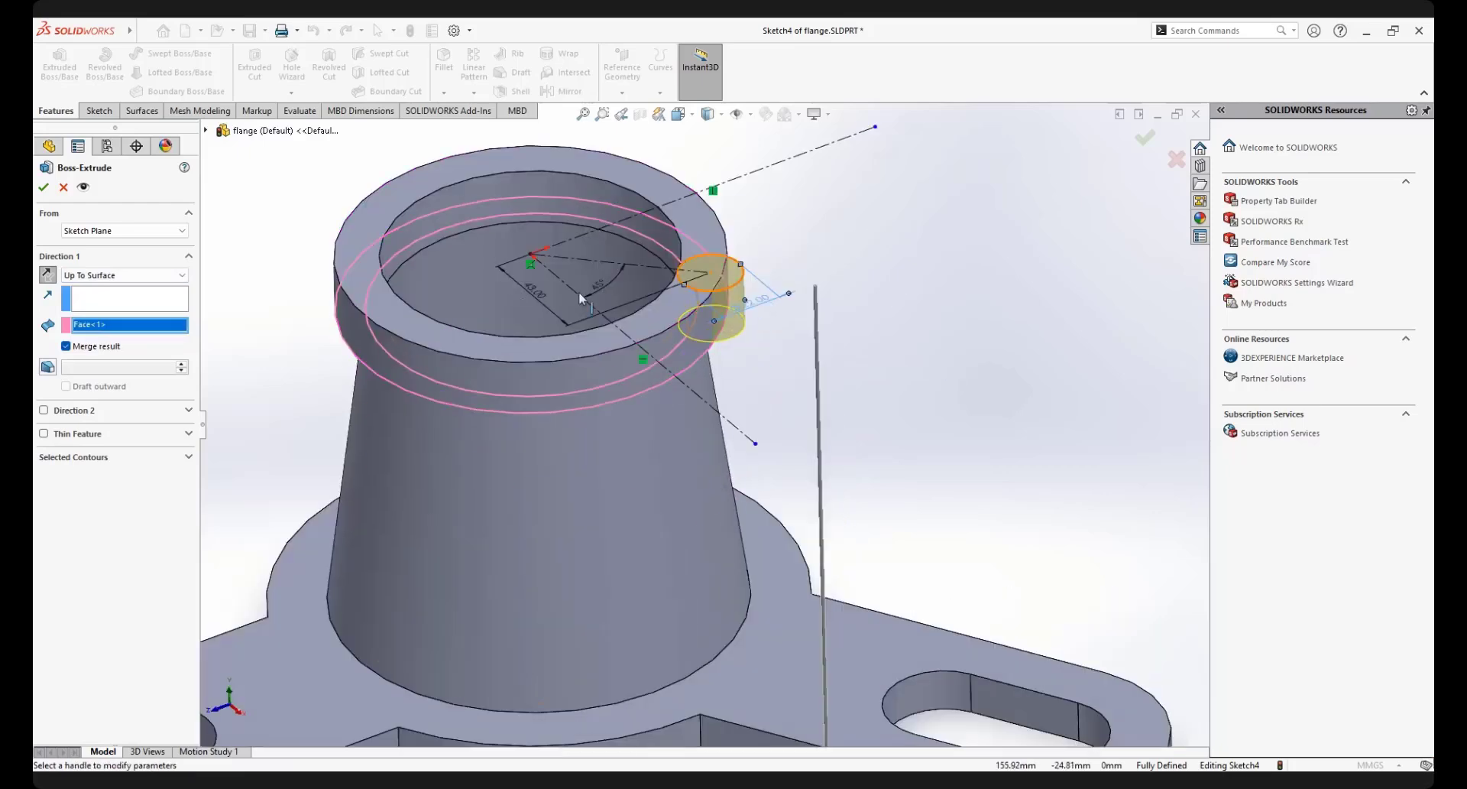
pyautogui.moveTo(245, 341); pyautogui.dragTo(672, 303, button='middle')
pyautogui.scroll(-3, 772, 273)
pyautogui.moveTo(573, 298); pyautogui.dragTo(604, 298, button='middle')
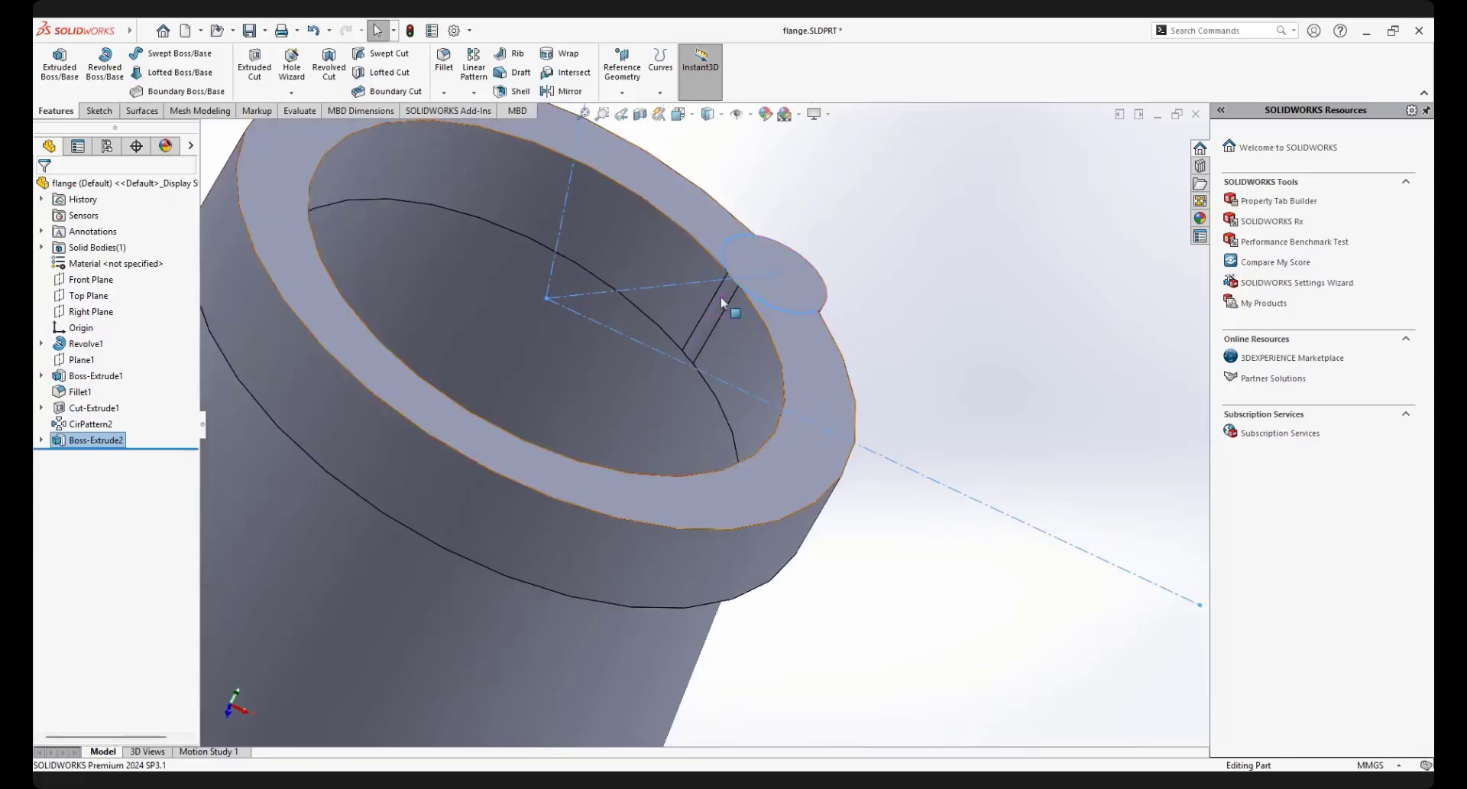
pyautogui.scroll(-6, 721, 296)
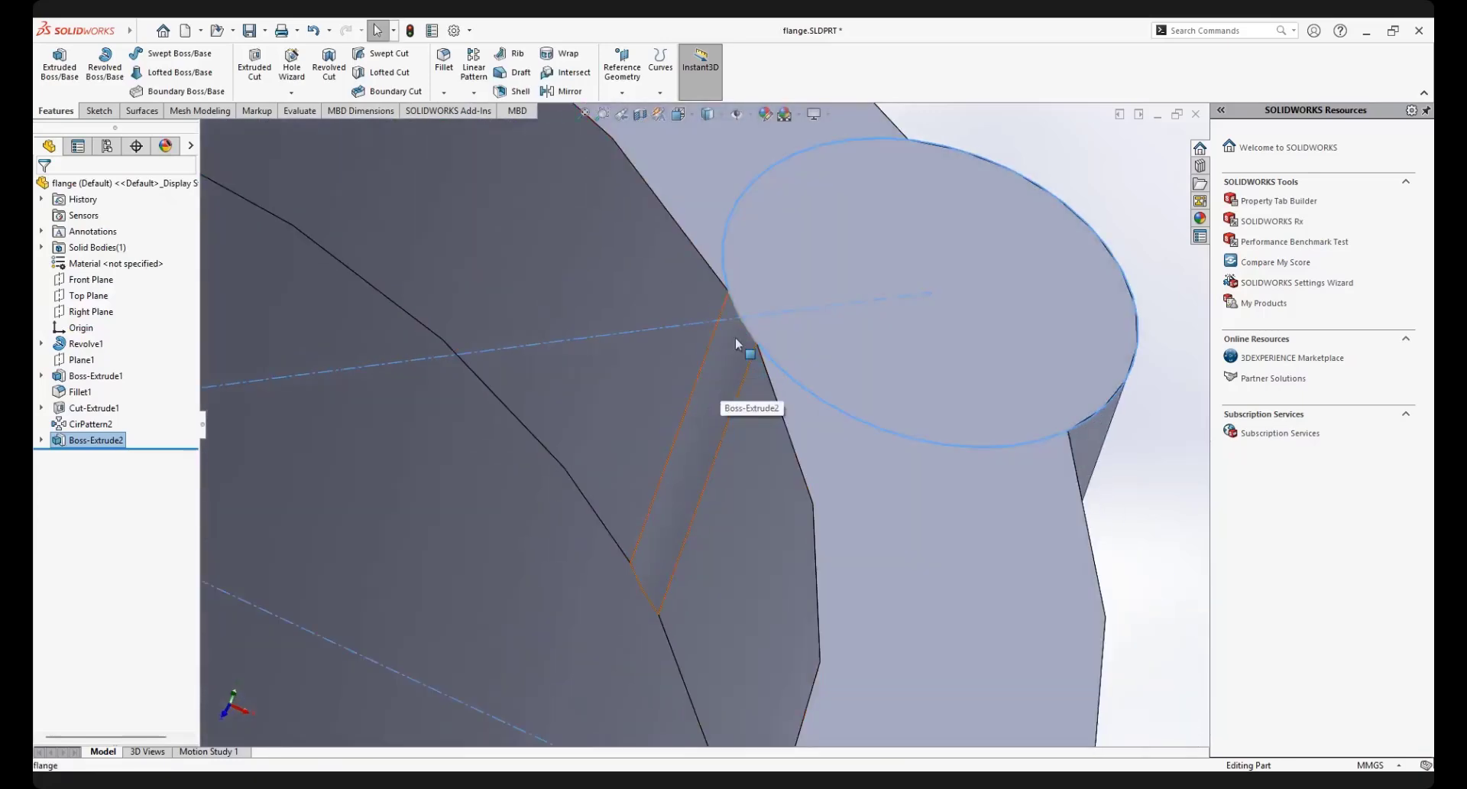
pyautogui.moveTo(741, 344); pyautogui.dragTo(713, 385, button='middle')
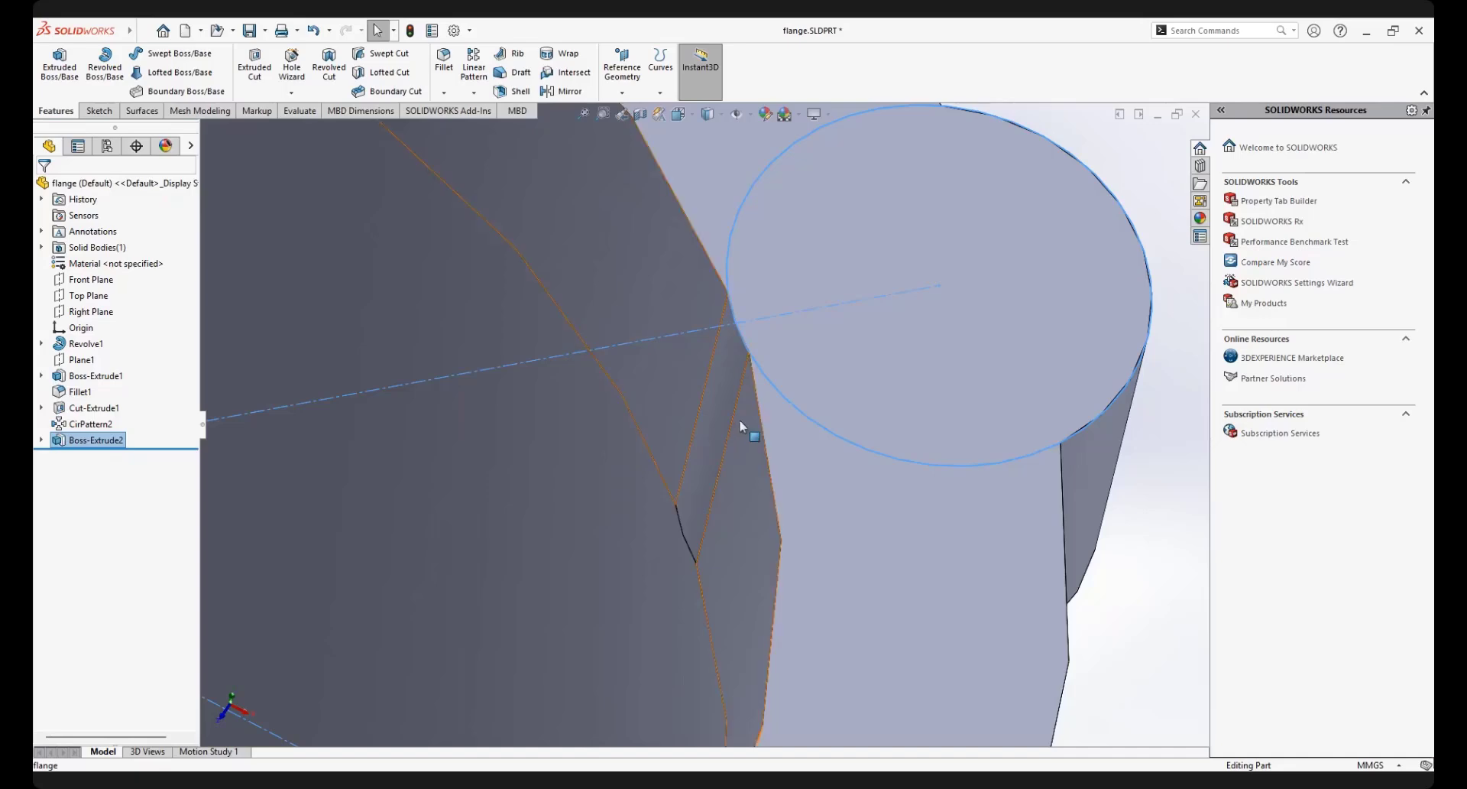
pyautogui.scroll(3, 747, 429)
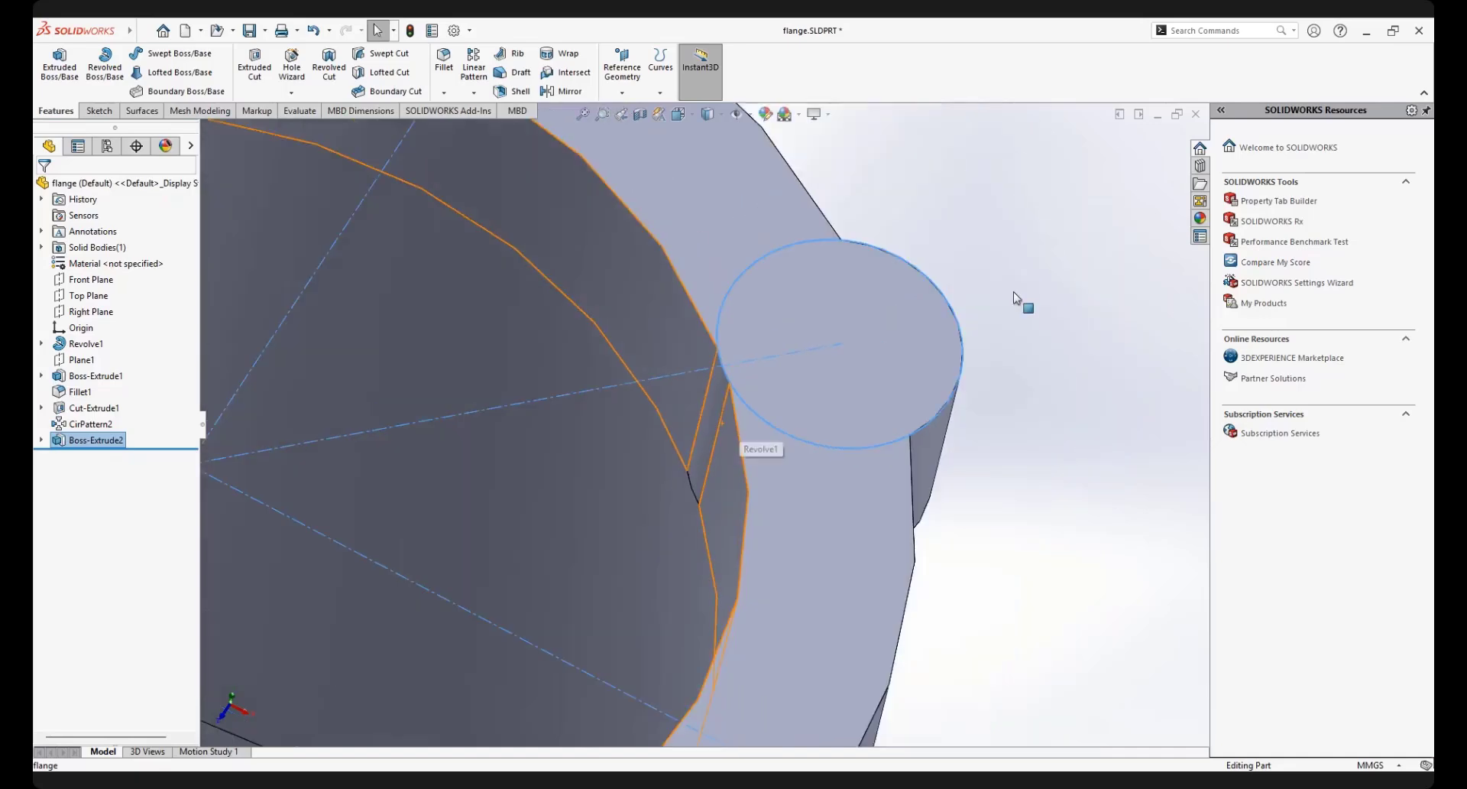
# Edit the small boss extrusion to use only the circle's region outside the collar as its selected contour
pyautogui.click(61, 441)
pyautogui.click(73, 395)
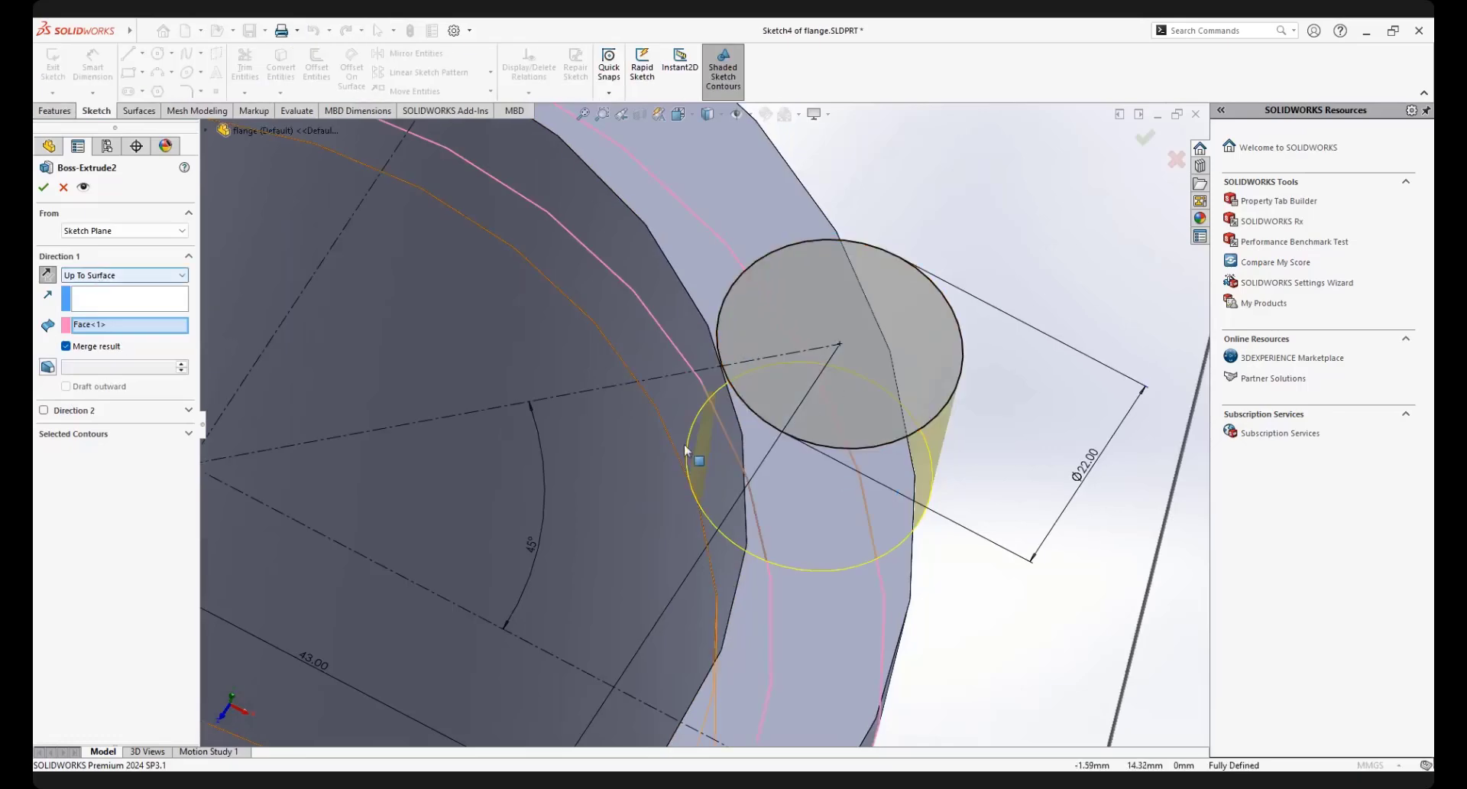
pyautogui.moveTo(844, 477); pyautogui.dragTo(733, 428, button='middle')
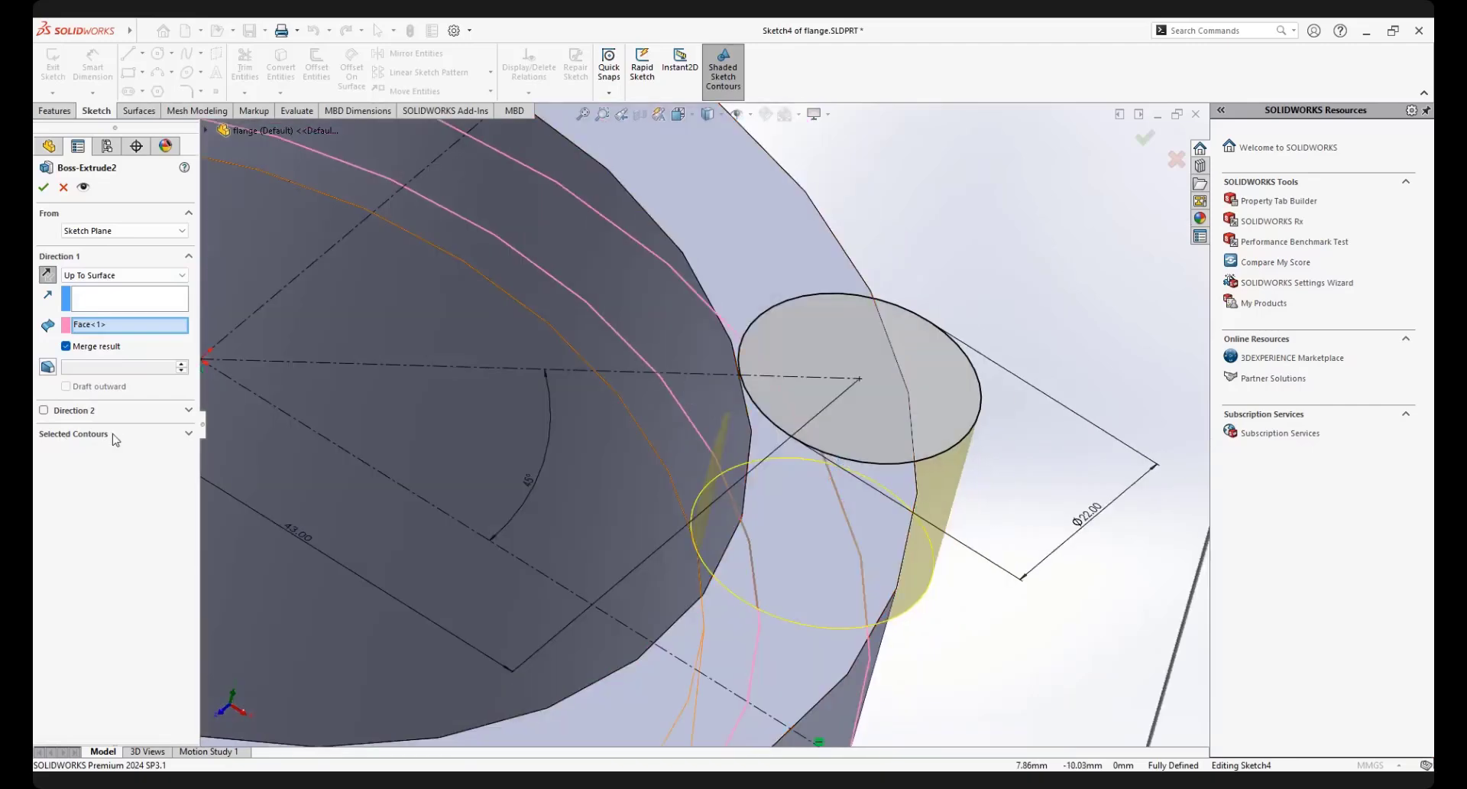
pyautogui.click(187, 435)
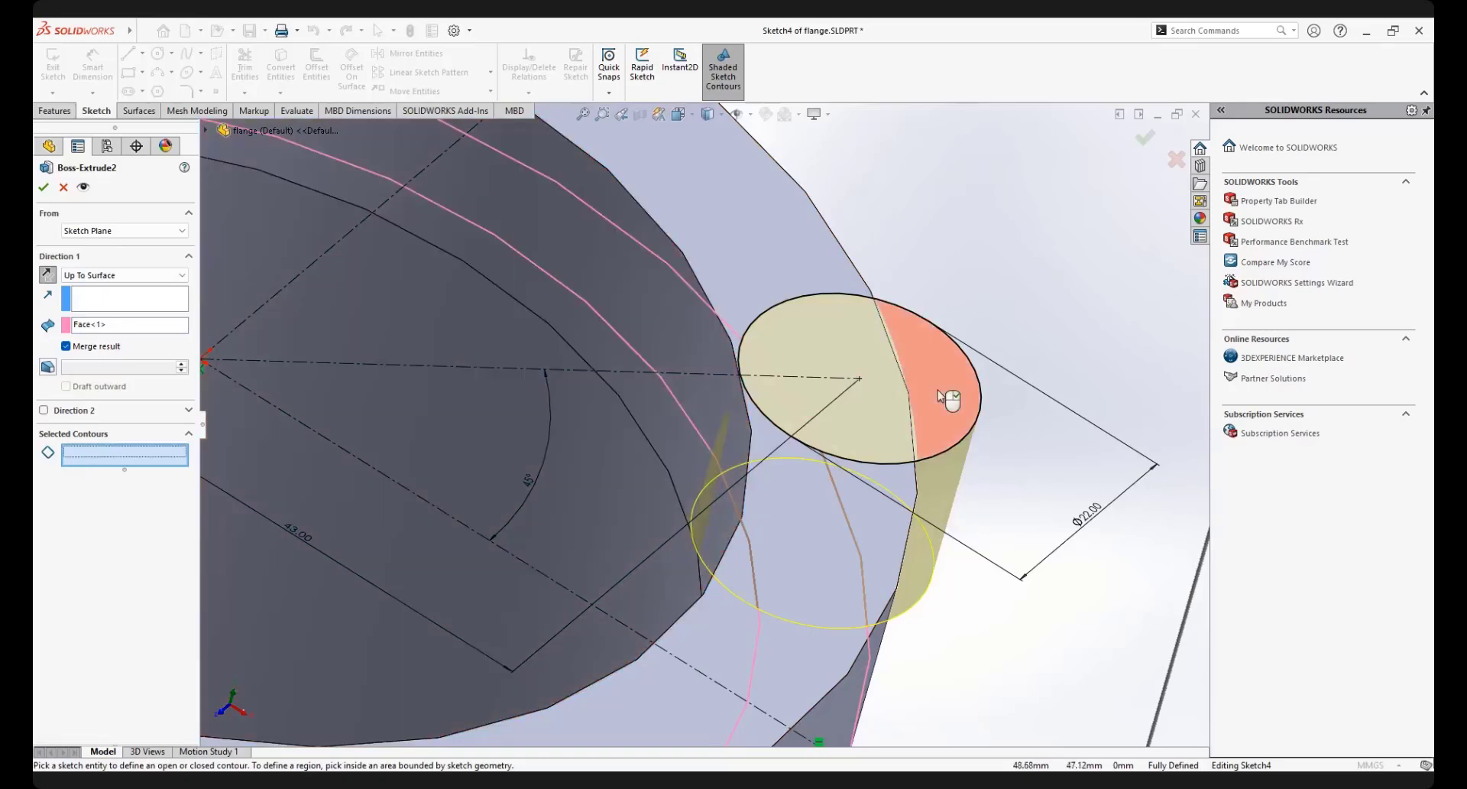
pyautogui.click(940, 396)
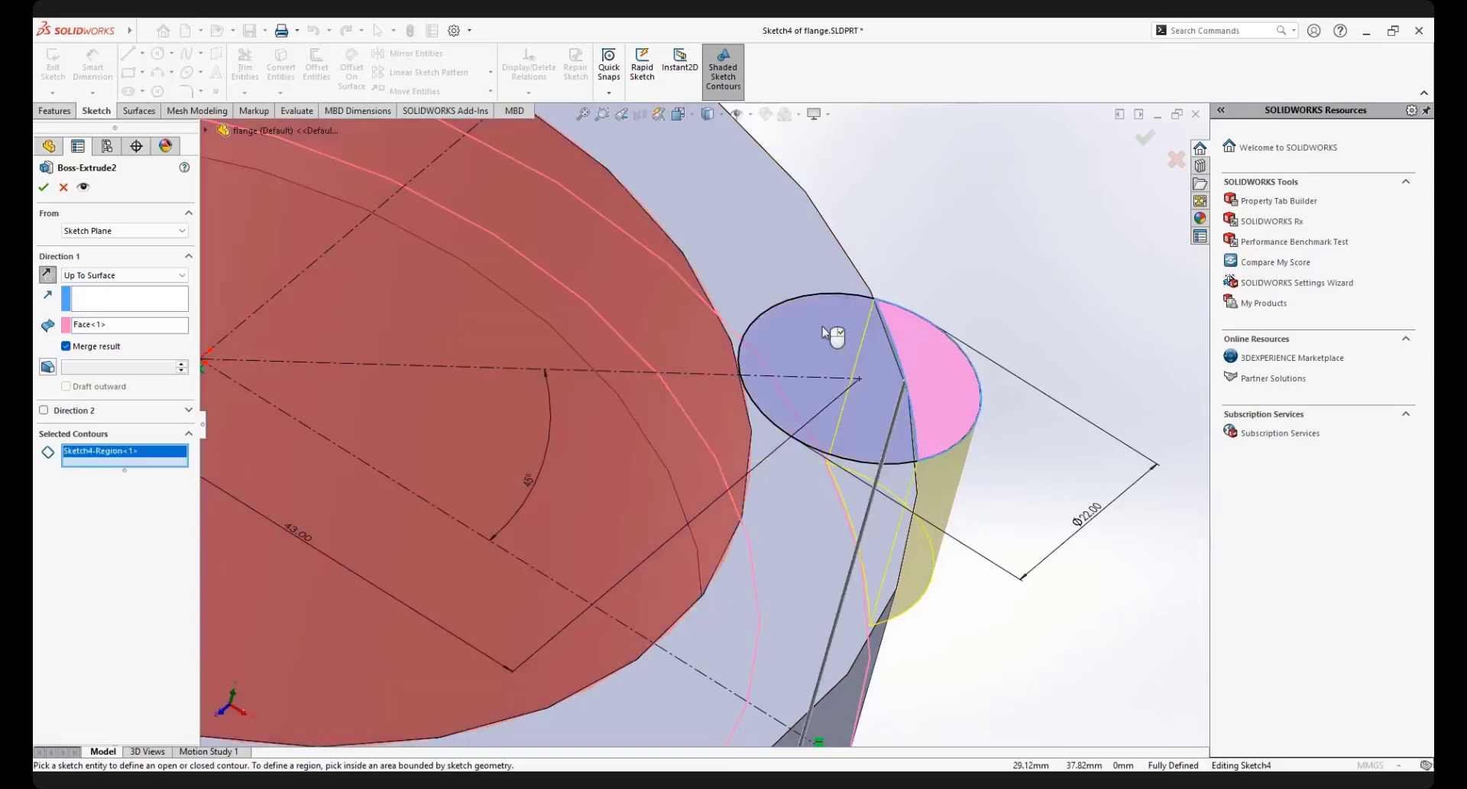
pyautogui.moveTo(780, 365)
pyautogui.mouseDown(button='middle')
pyautogui.moveTo(802, 367)
pyautogui.moveTo(805, 436)
pyautogui.mouseUp(button='middle')
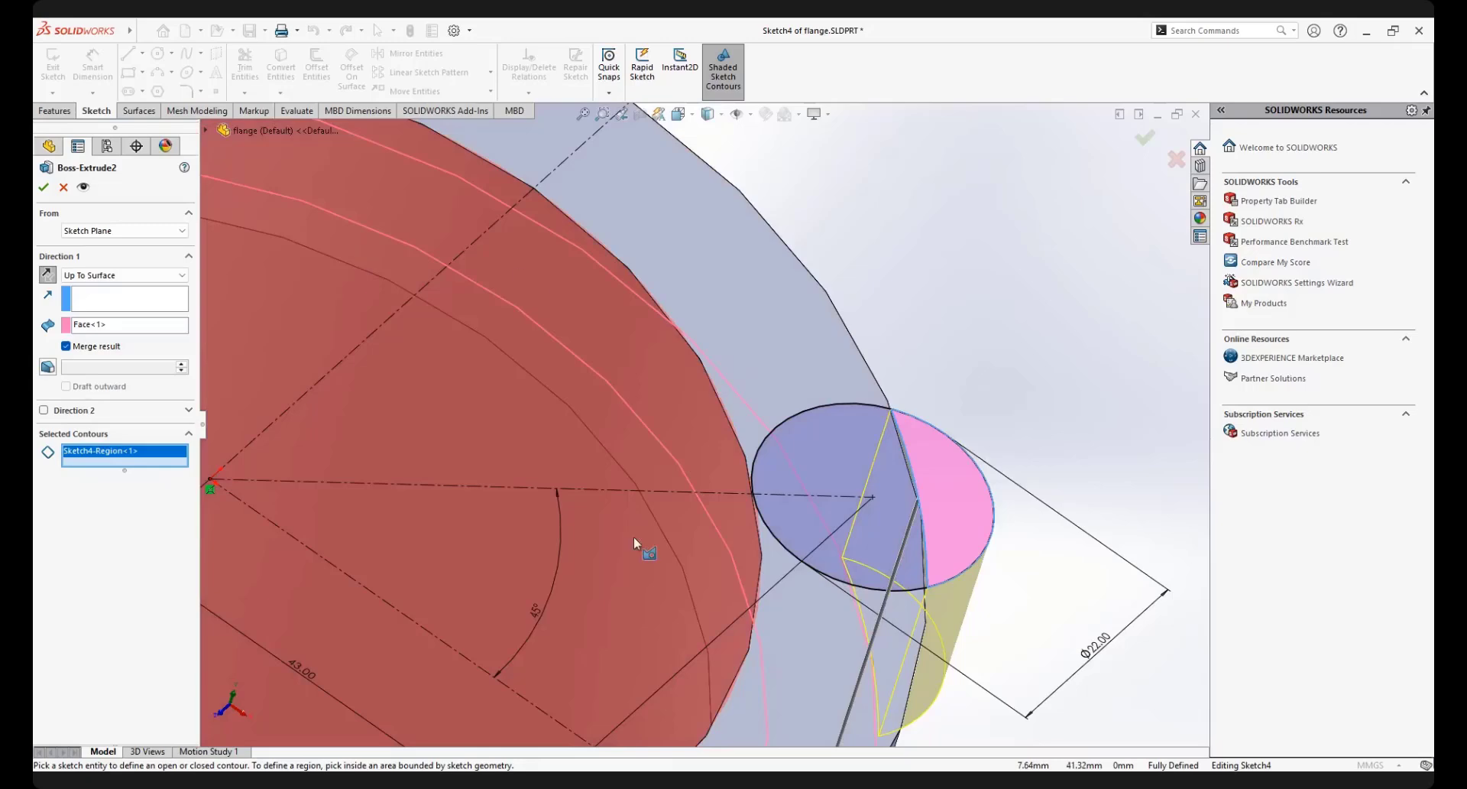
pyautogui.scroll(2, 766, 510)
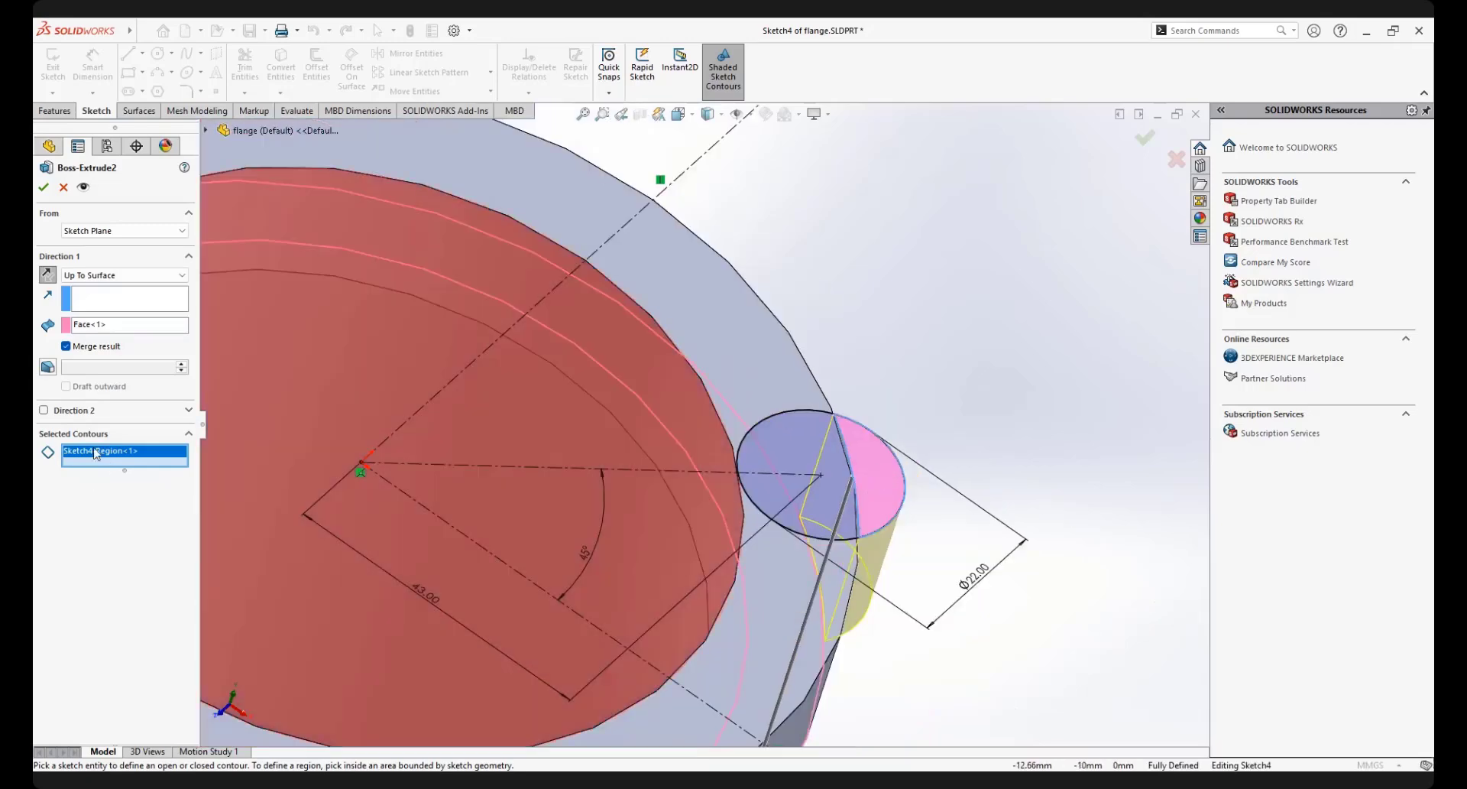
pyautogui.click(43, 187)
# Clear the selection and inspect the edited boss on the collar's outer edge from several angles
pyautogui.moveTo(731, 510); pyautogui.dragTo(867, 444, button='middle')
pyautogui.moveTo(839, 510); pyautogui.dragTo(856, 541, button='middle')
pyautogui.scroll(-3, 855, 542)
pyautogui.scroll(8, 663, 520)
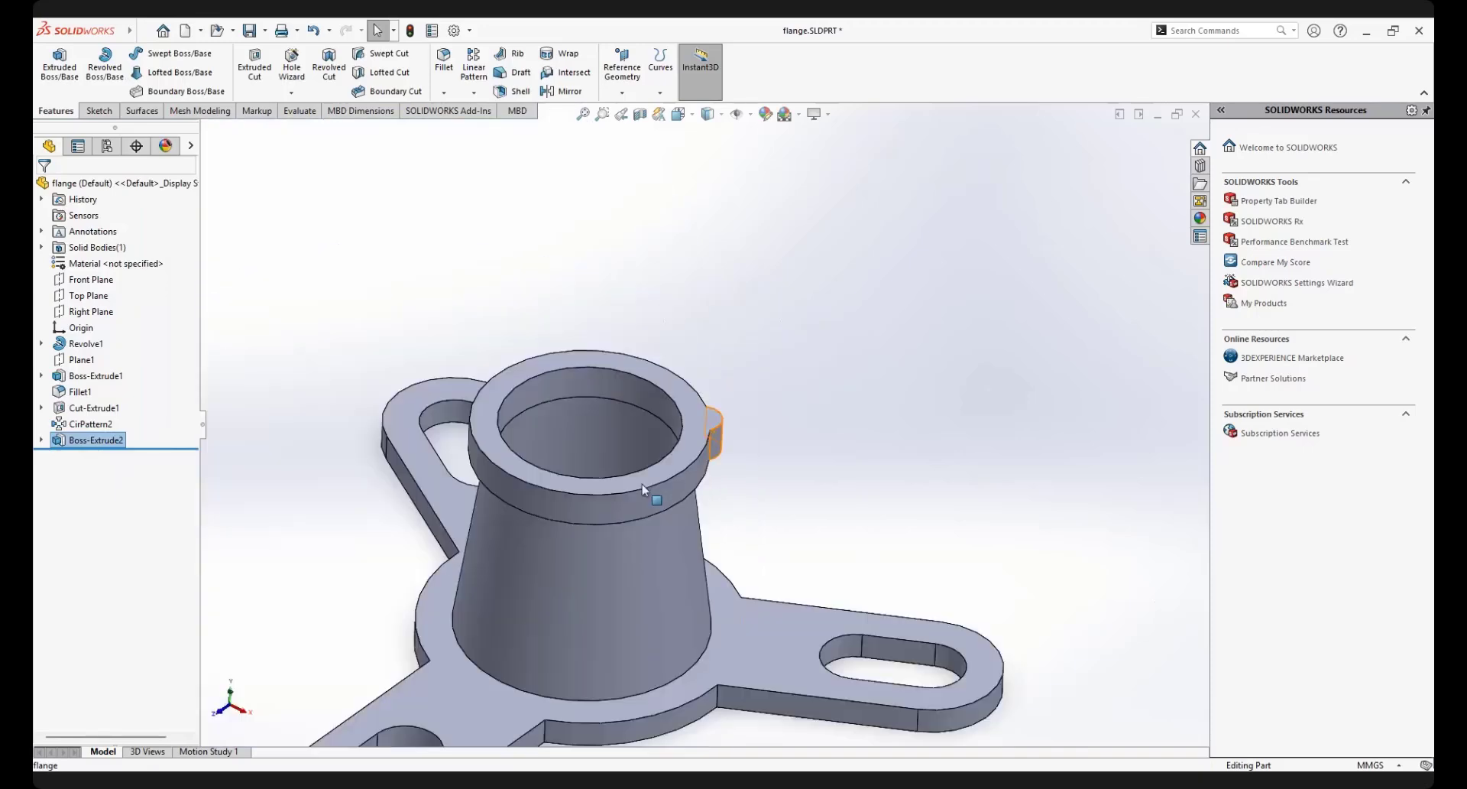
pyautogui.moveTo(645, 491); pyautogui.dragTo(734, 428, button='middle')
pyautogui.click(793, 406)
pyautogui.scroll(-3, 793, 401)
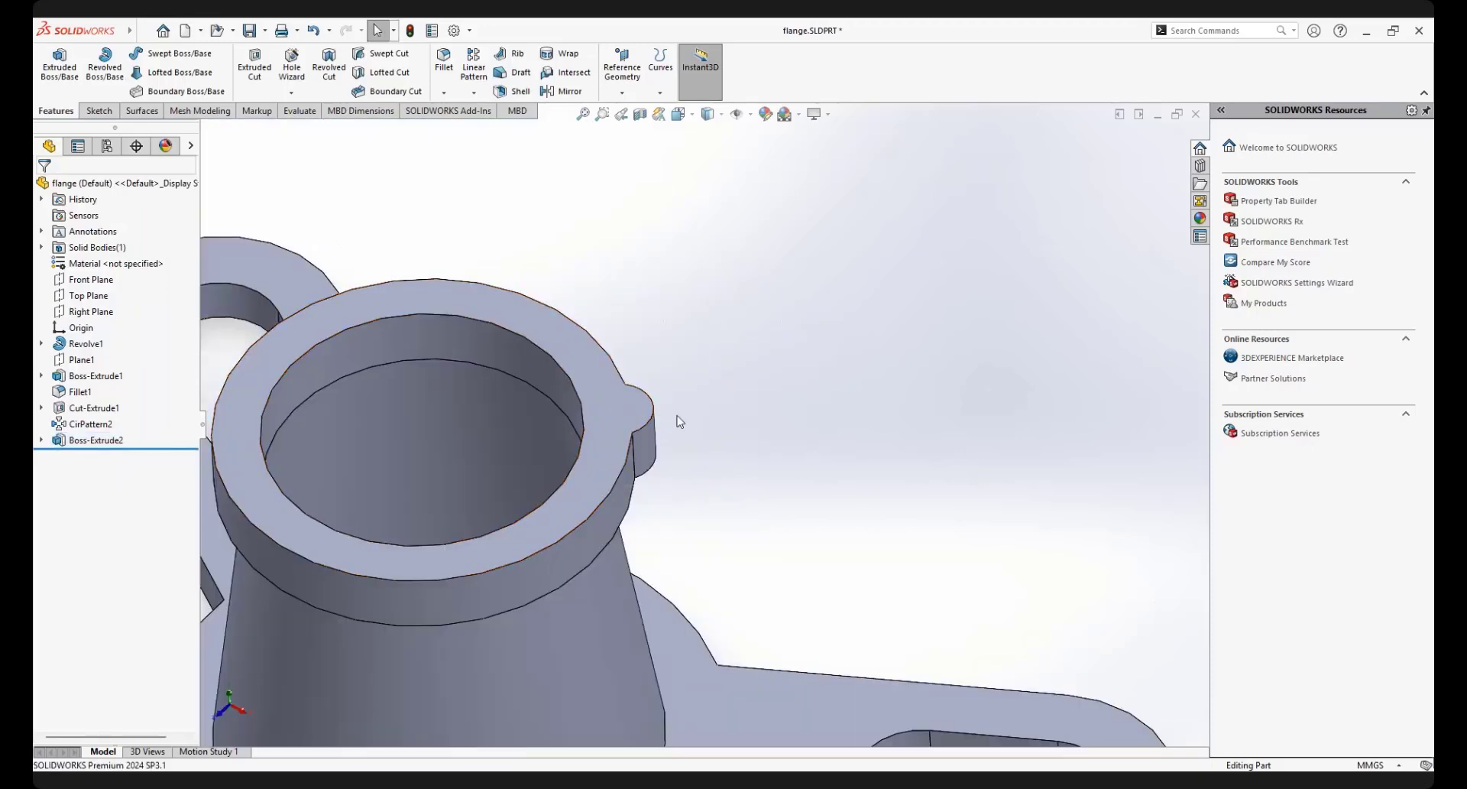
# Sketch a circle about 10 mm in diameter on the collar's top face, centred on the round boss
pyautogui.click(642, 411)
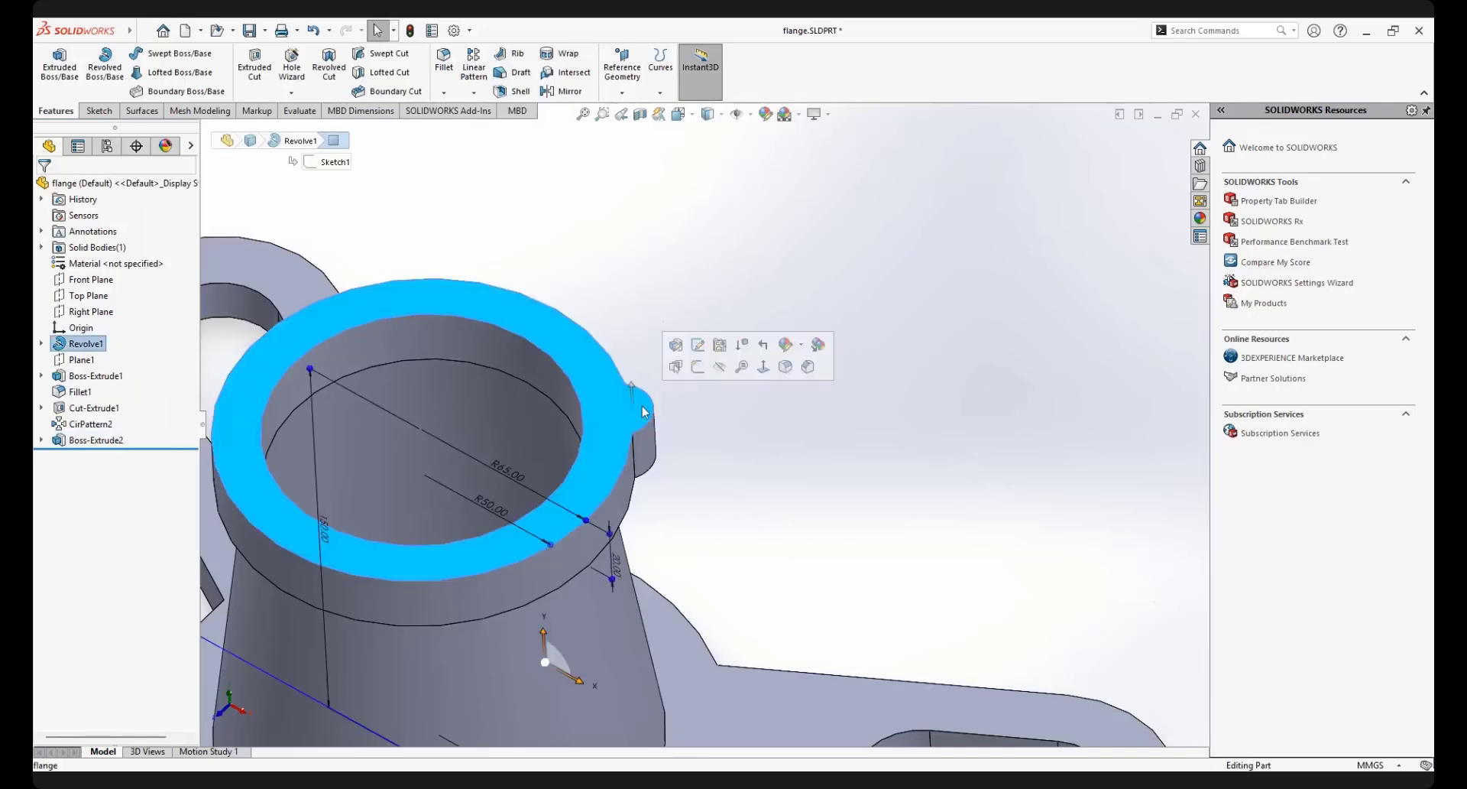
pyautogui.click(697, 369)
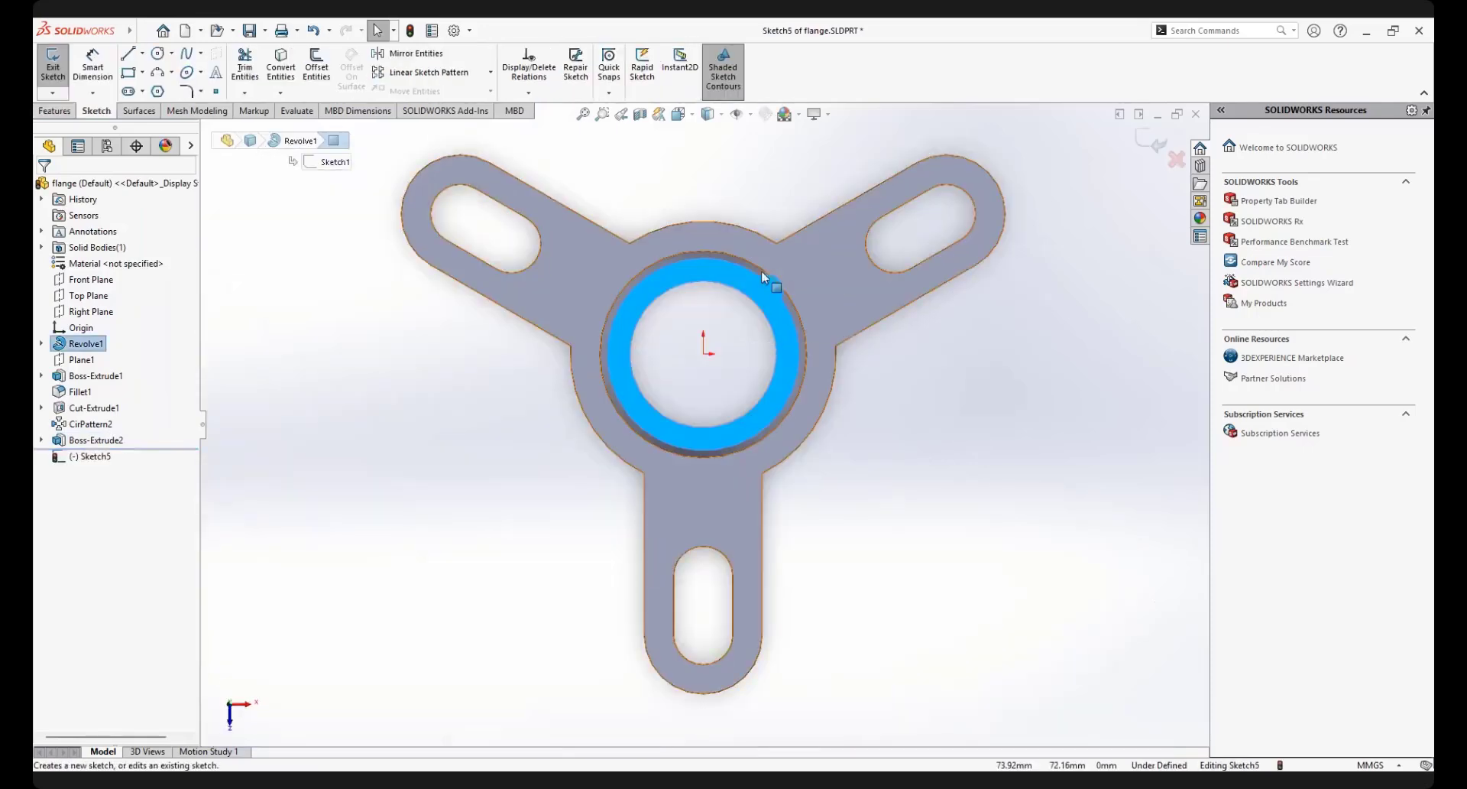
pyautogui.scroll(-5, 770, 283)
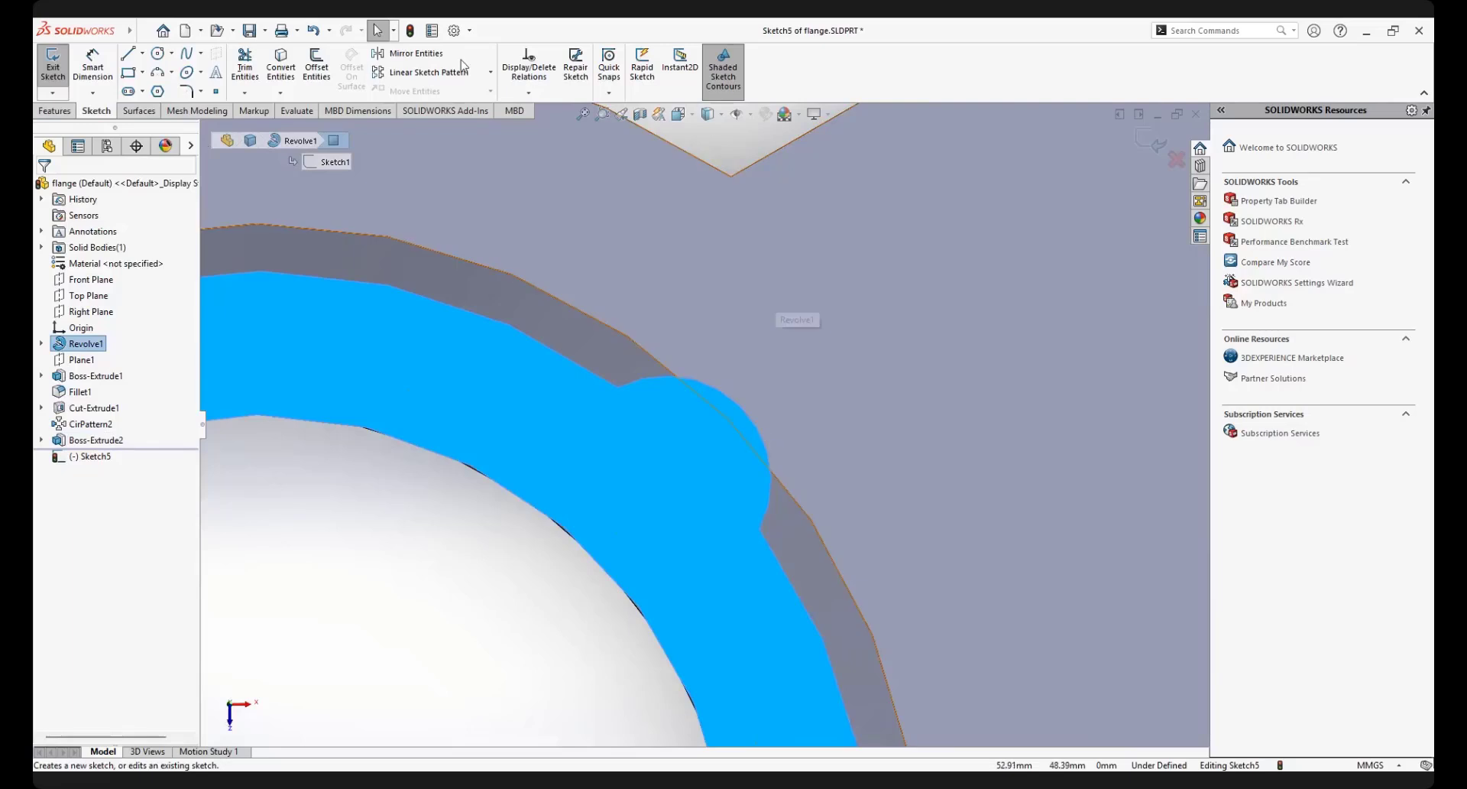
pyautogui.click(159, 55)
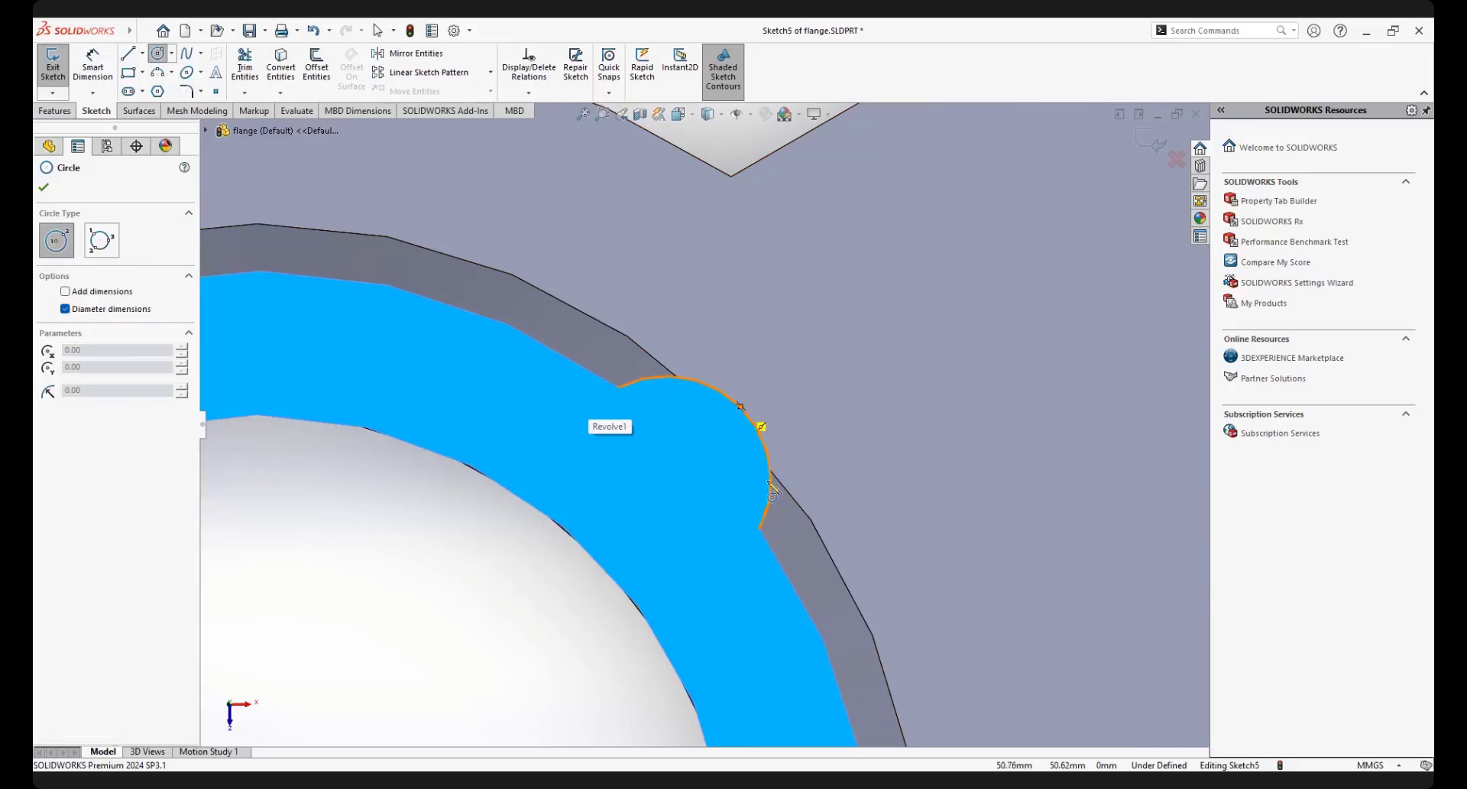
pyautogui.click(667, 481)
pyautogui.click(712, 465)
# Dimension the circle's diameter to 10 mm
pyautogui.rightClick(742, 392)
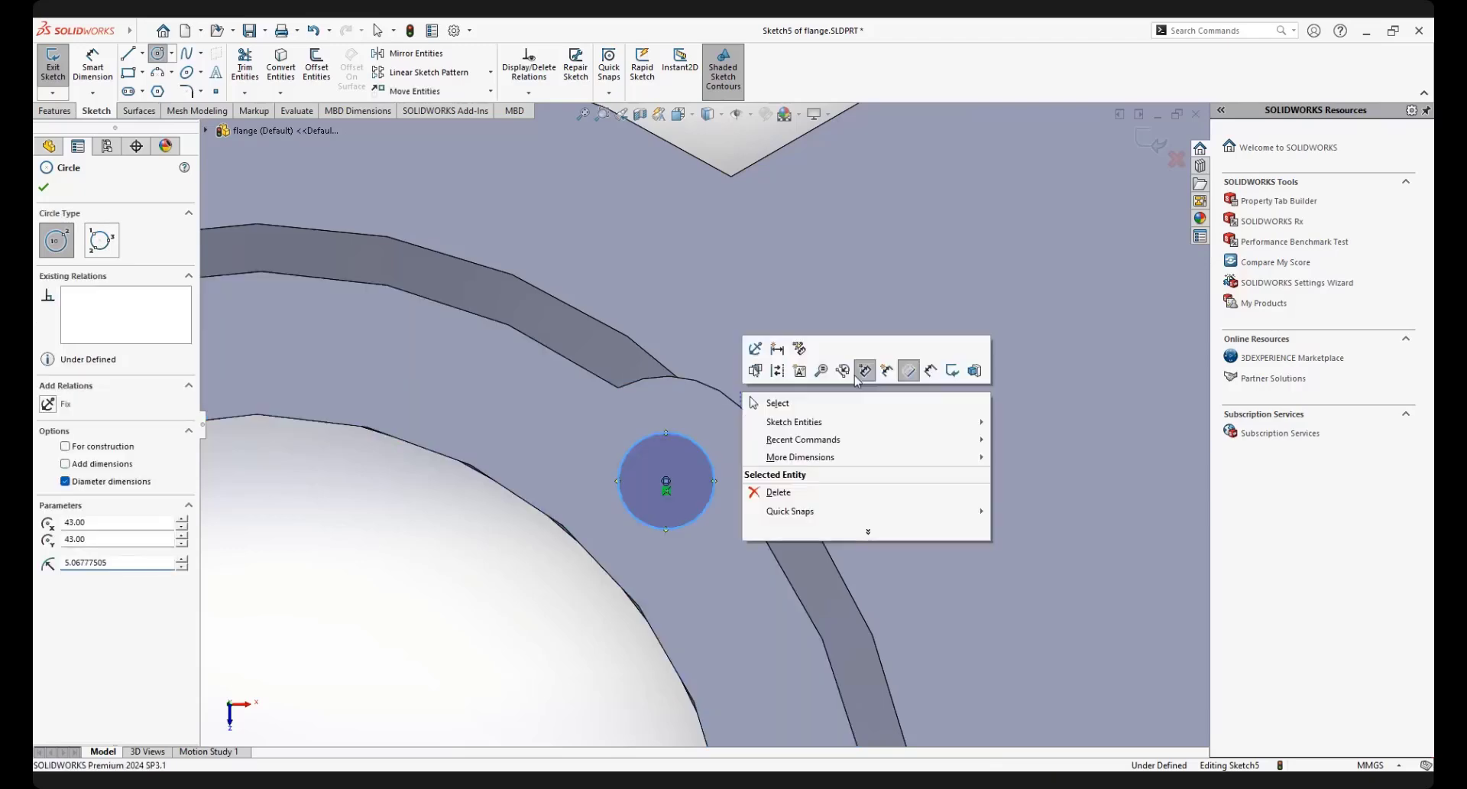
pyautogui.click(932, 371)
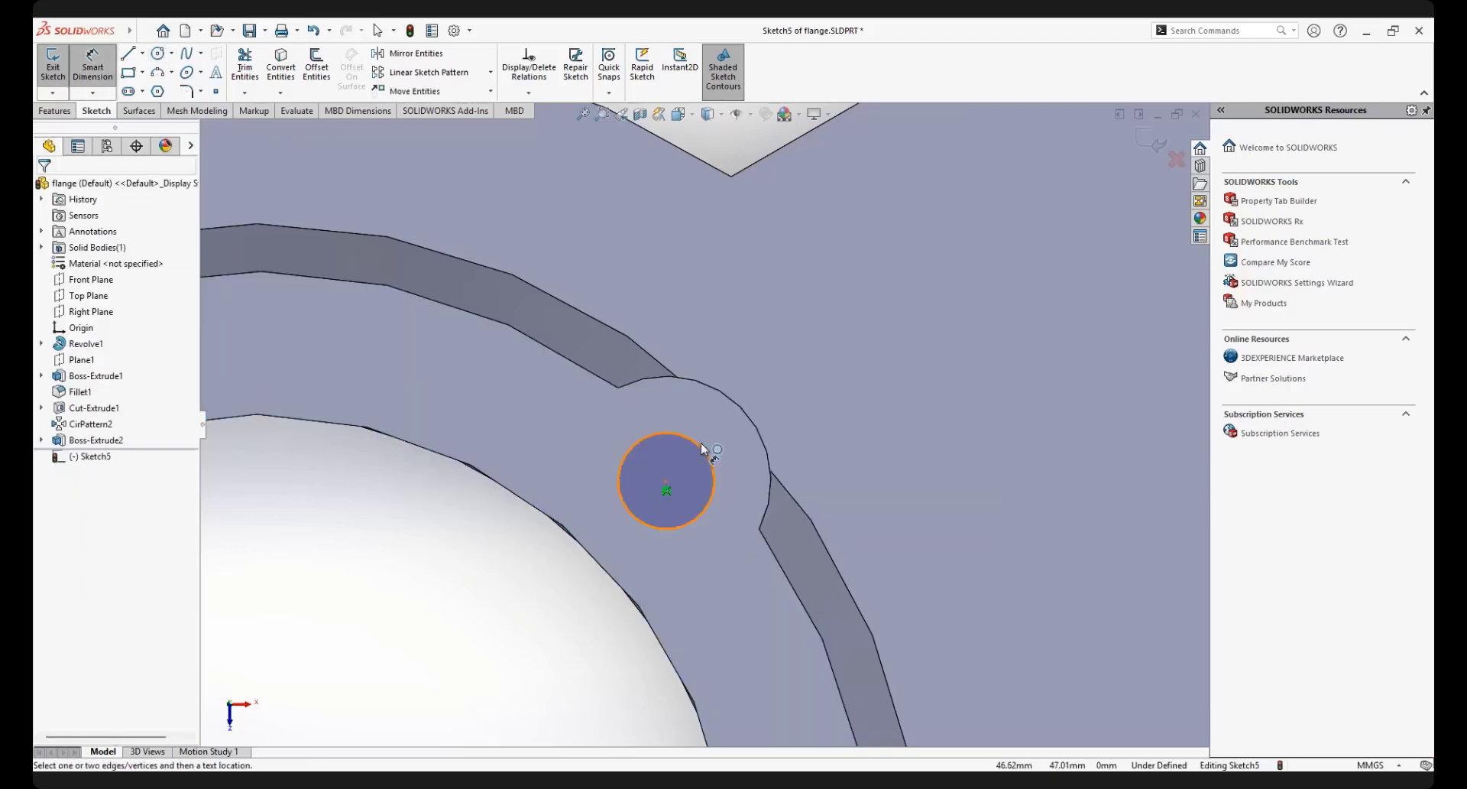
pyautogui.click(709, 453)
pyautogui.click(871, 493)
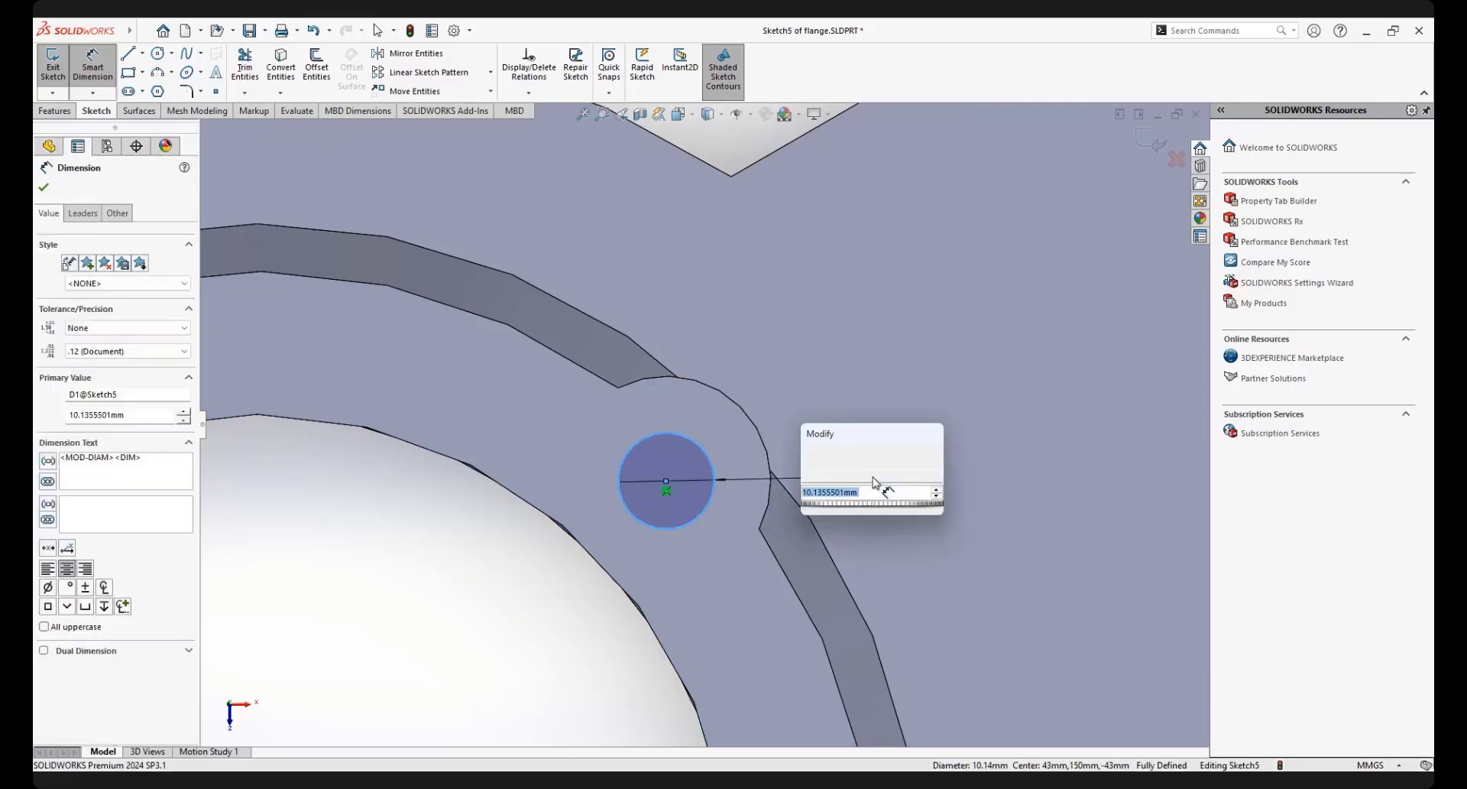
pyautogui.write('10')
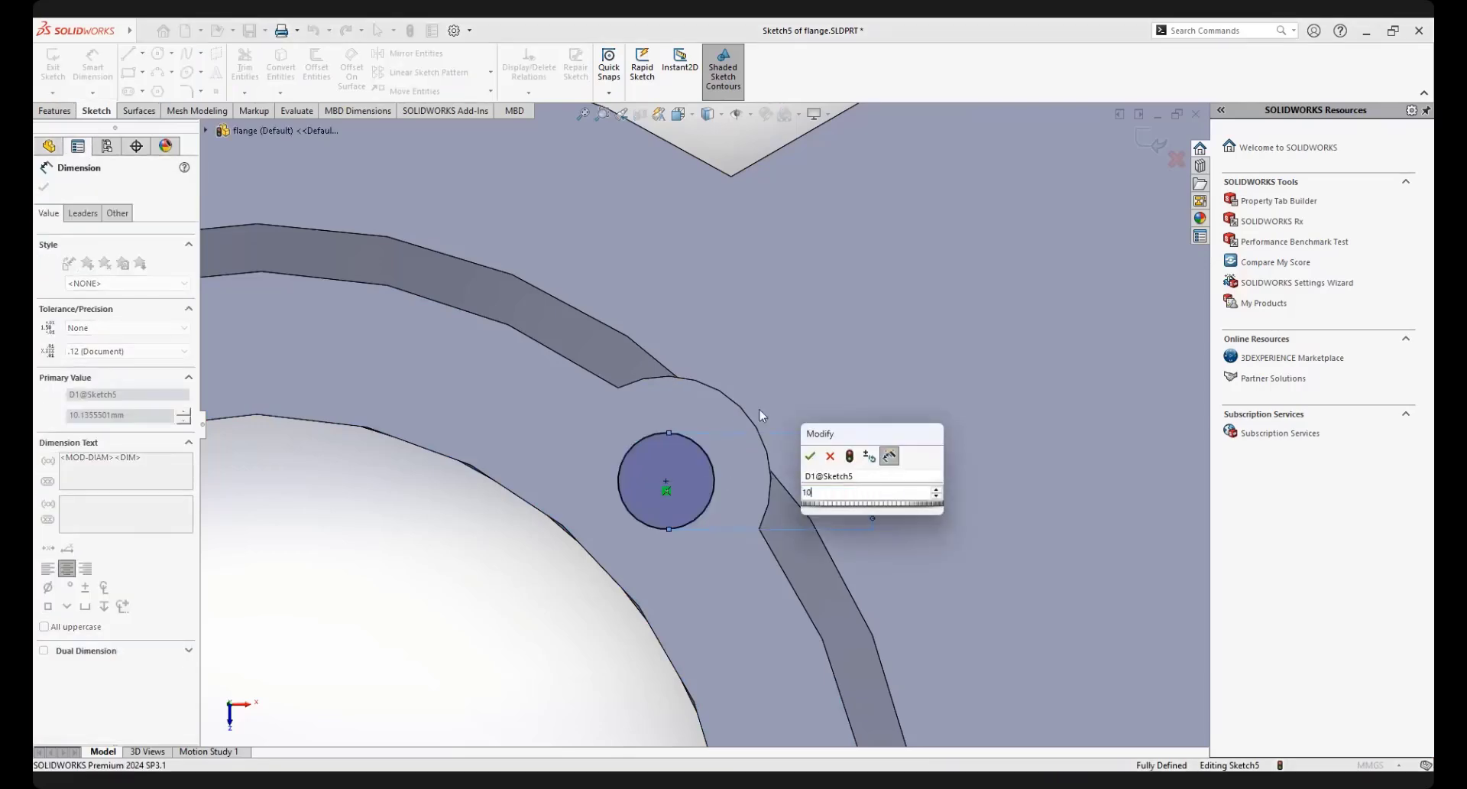
pyautogui.press('Return')
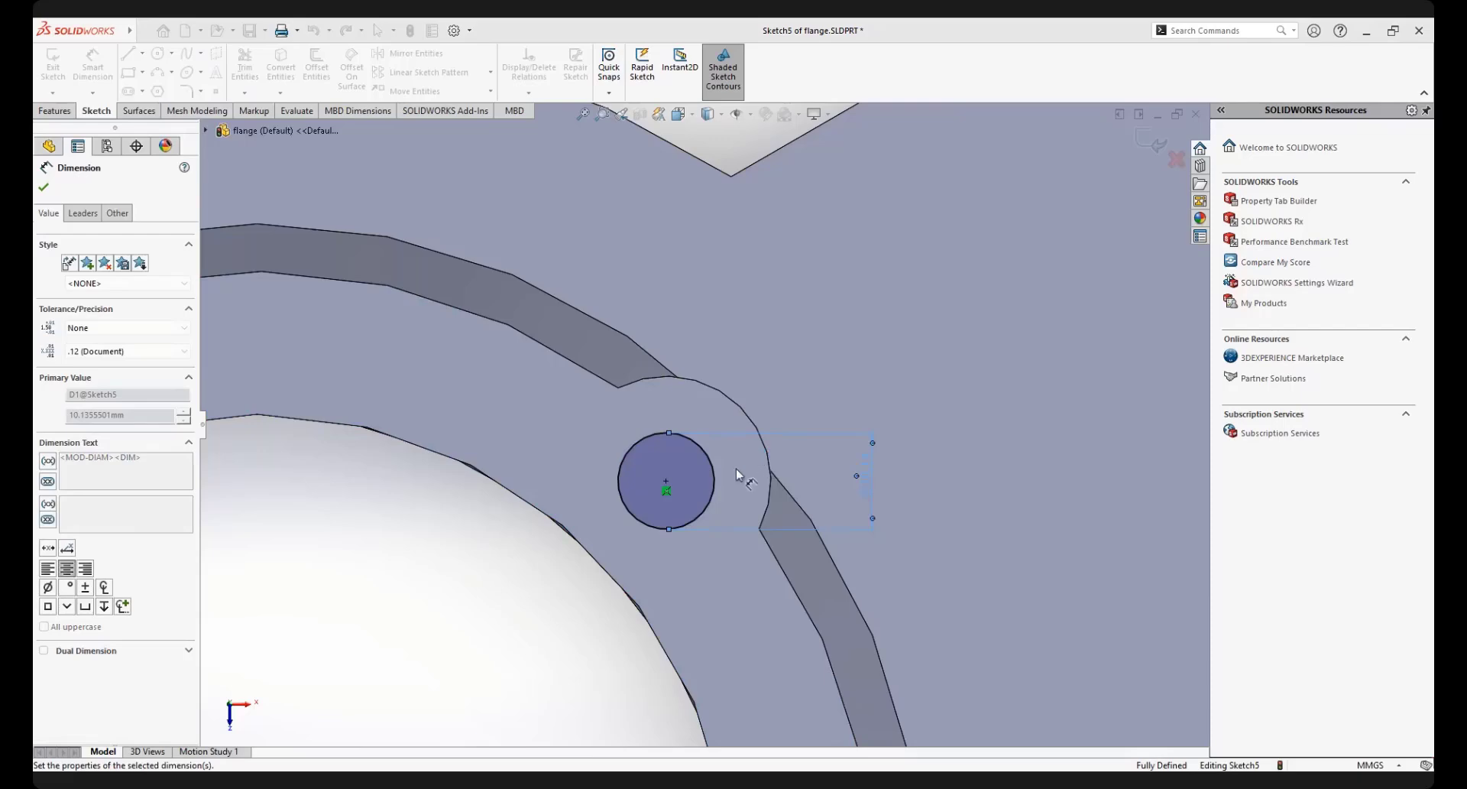
# Cut-extrude the 10 mm circle downward from the collar's top face with the Through All end condition
pyautogui.scroll(3, 737, 475)
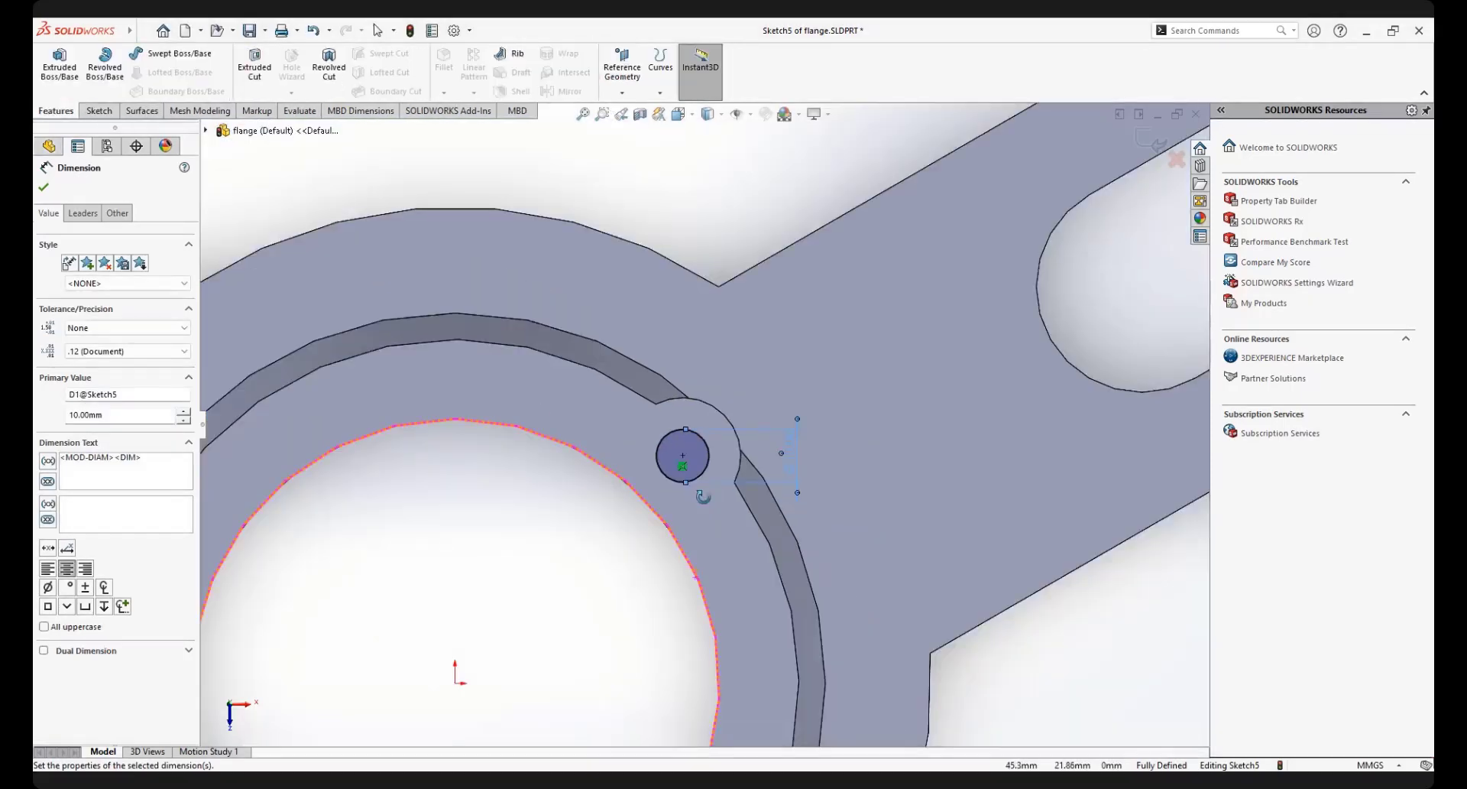
pyautogui.moveTo(703, 497); pyautogui.dragTo(672, 489, button='middle')
pyautogui.scroll(3, 672, 543)
pyautogui.moveTo(674, 541); pyautogui.dragTo(664, 489, button='middle')
pyautogui.scroll(-3, 780, 478)
pyautogui.moveTo(635, 428); pyautogui.dragTo(650, 466, button='middle')
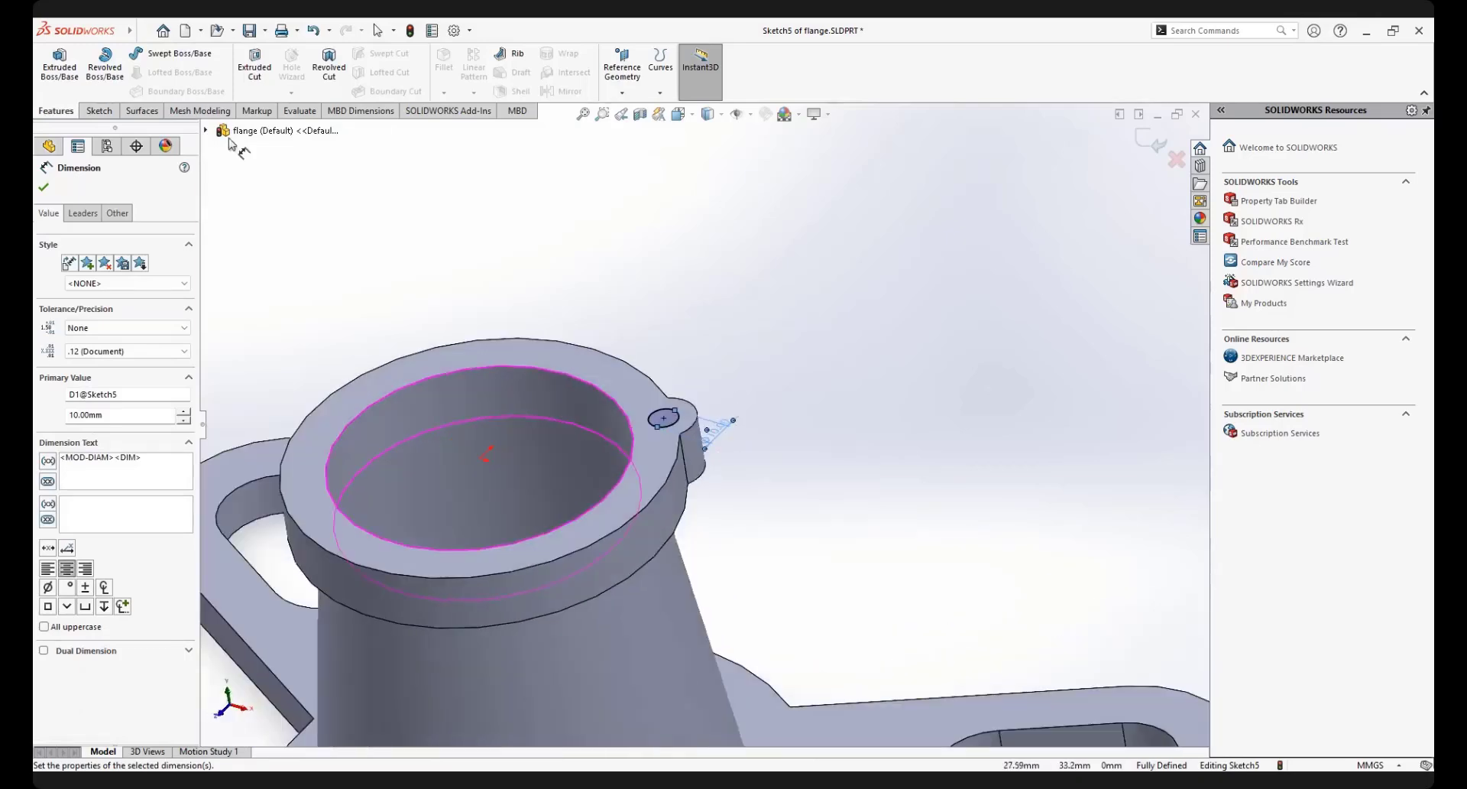
pyautogui.click(265, 81)
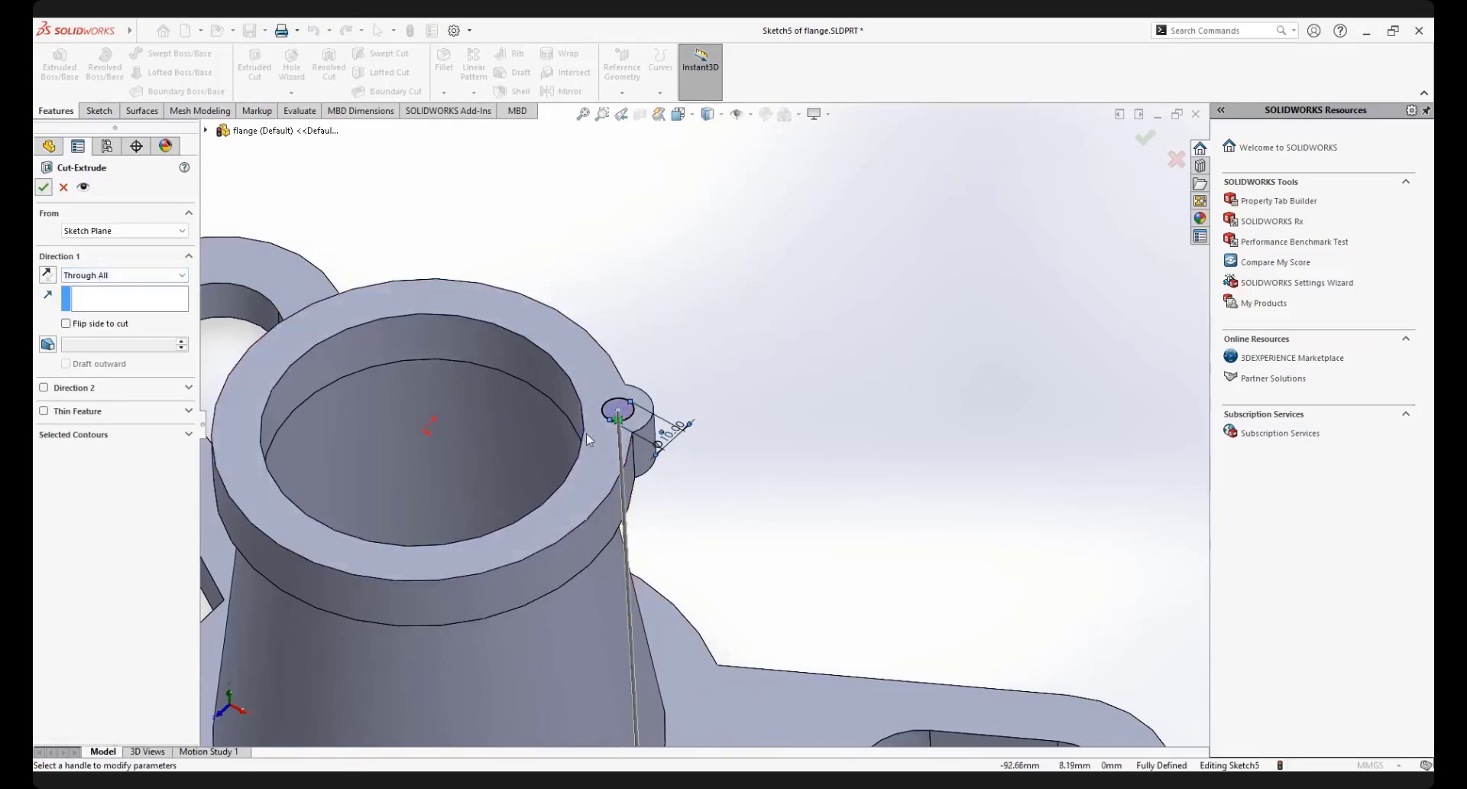
pyautogui.scroll(3, 677, 591)
pyautogui.moveTo(626, 570); pyautogui.dragTo(796, 443, button='middle')
pyautogui.click(799, 443)
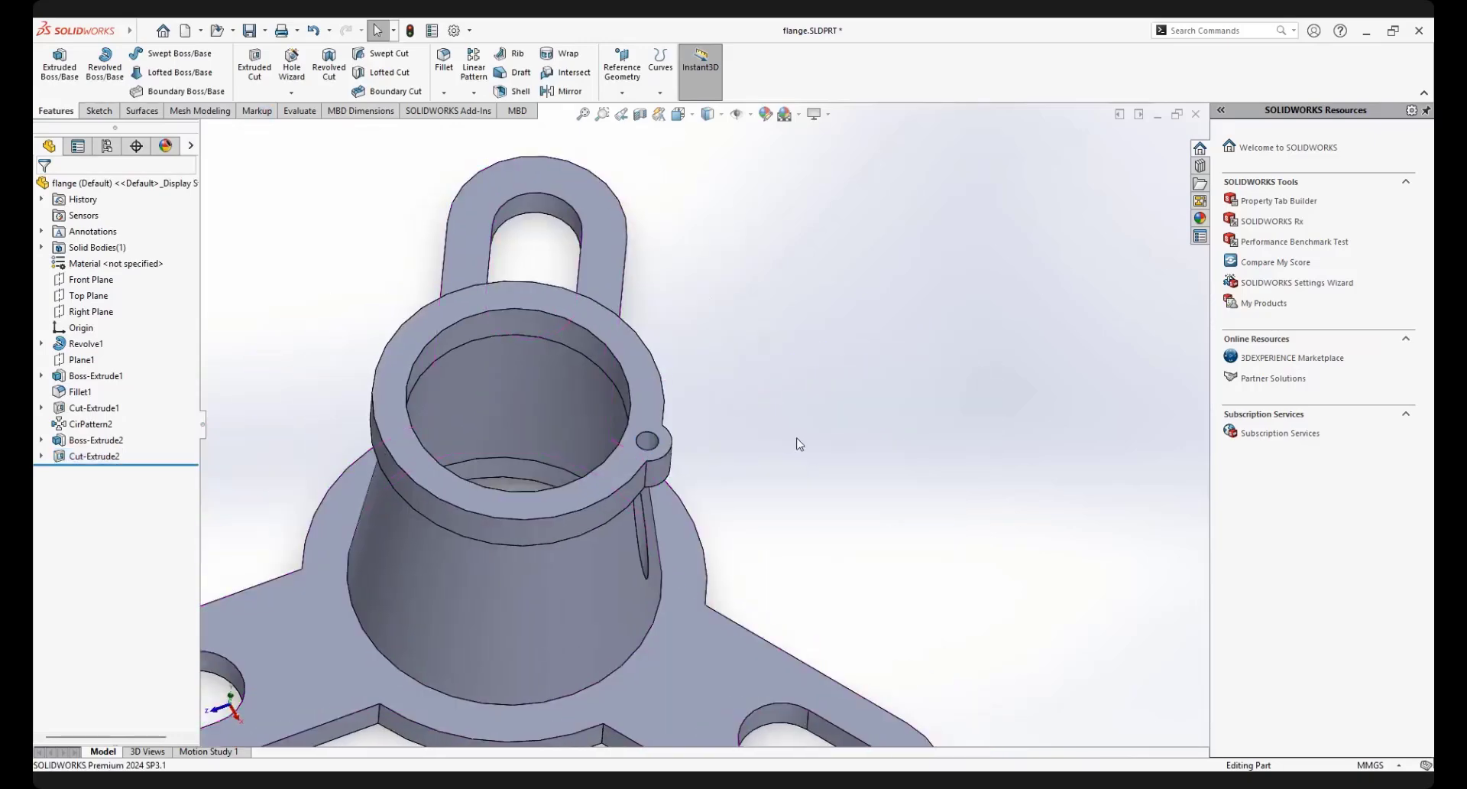
# Edit the hole's cut to end Up To Surface at the underside face of the collar
pyautogui.click(86, 456)
pyautogui.click(639, 472)
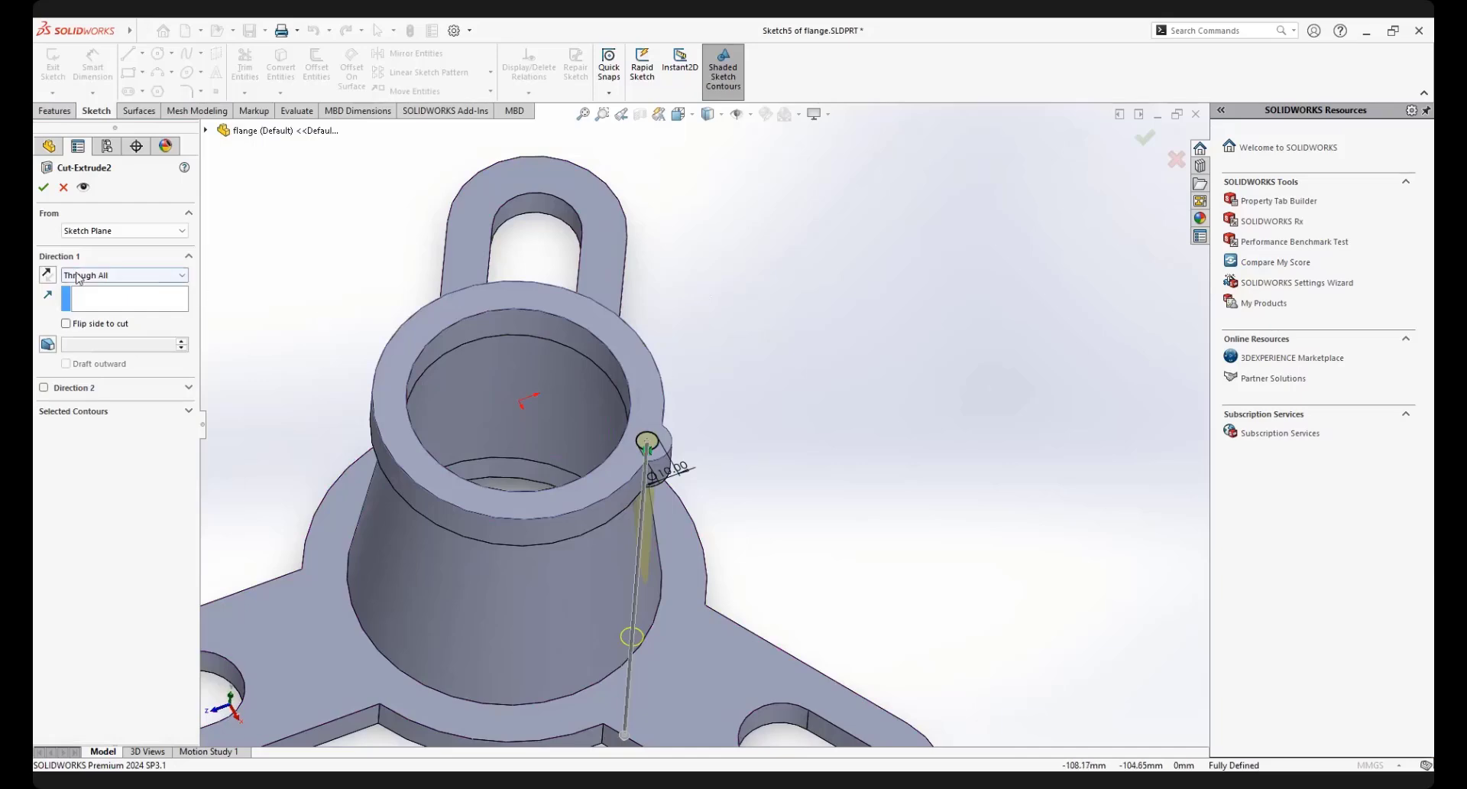
pyautogui.scroll(-3, 703, 585)
pyautogui.scroll(2, 622, 467)
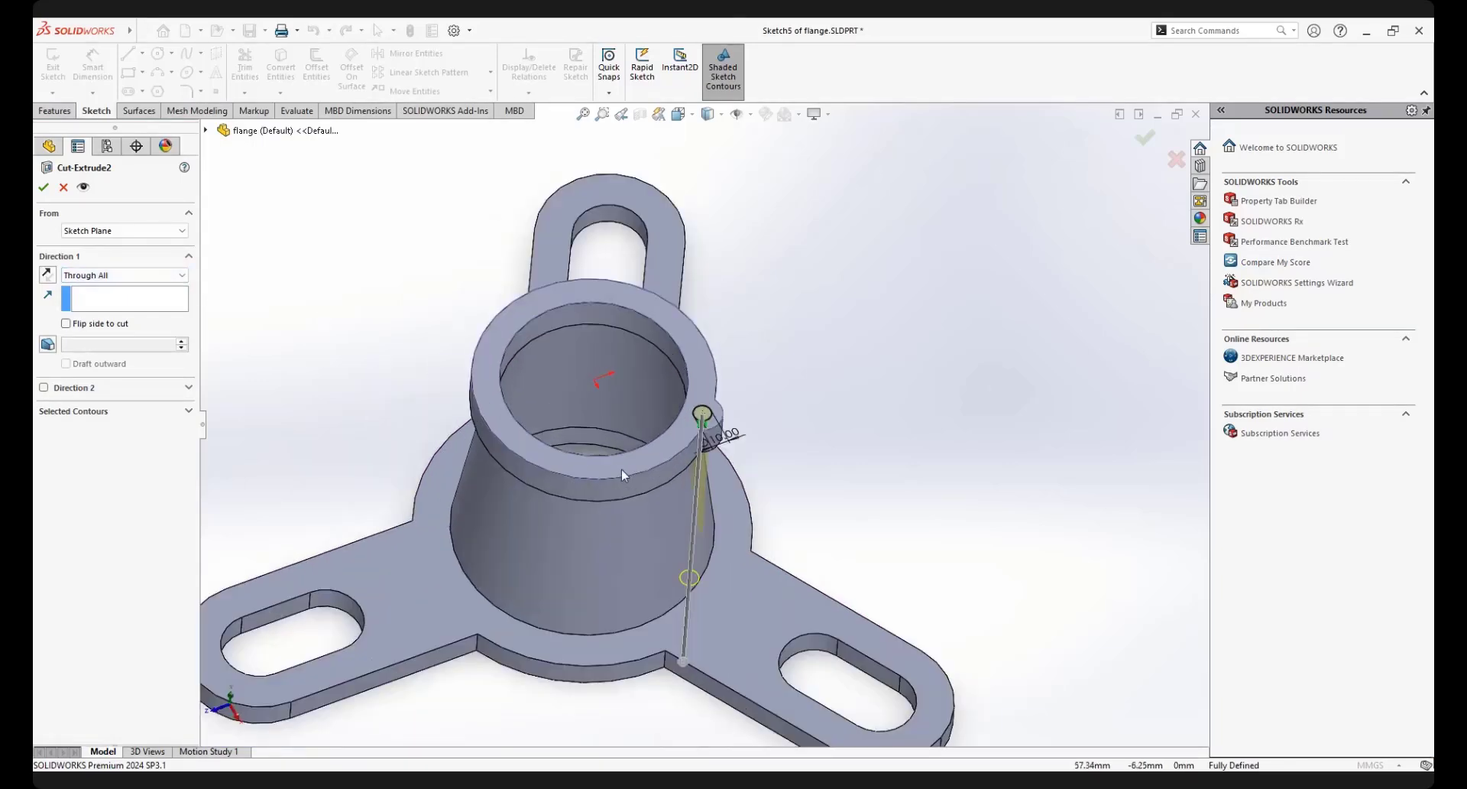
pyautogui.click(145, 275)
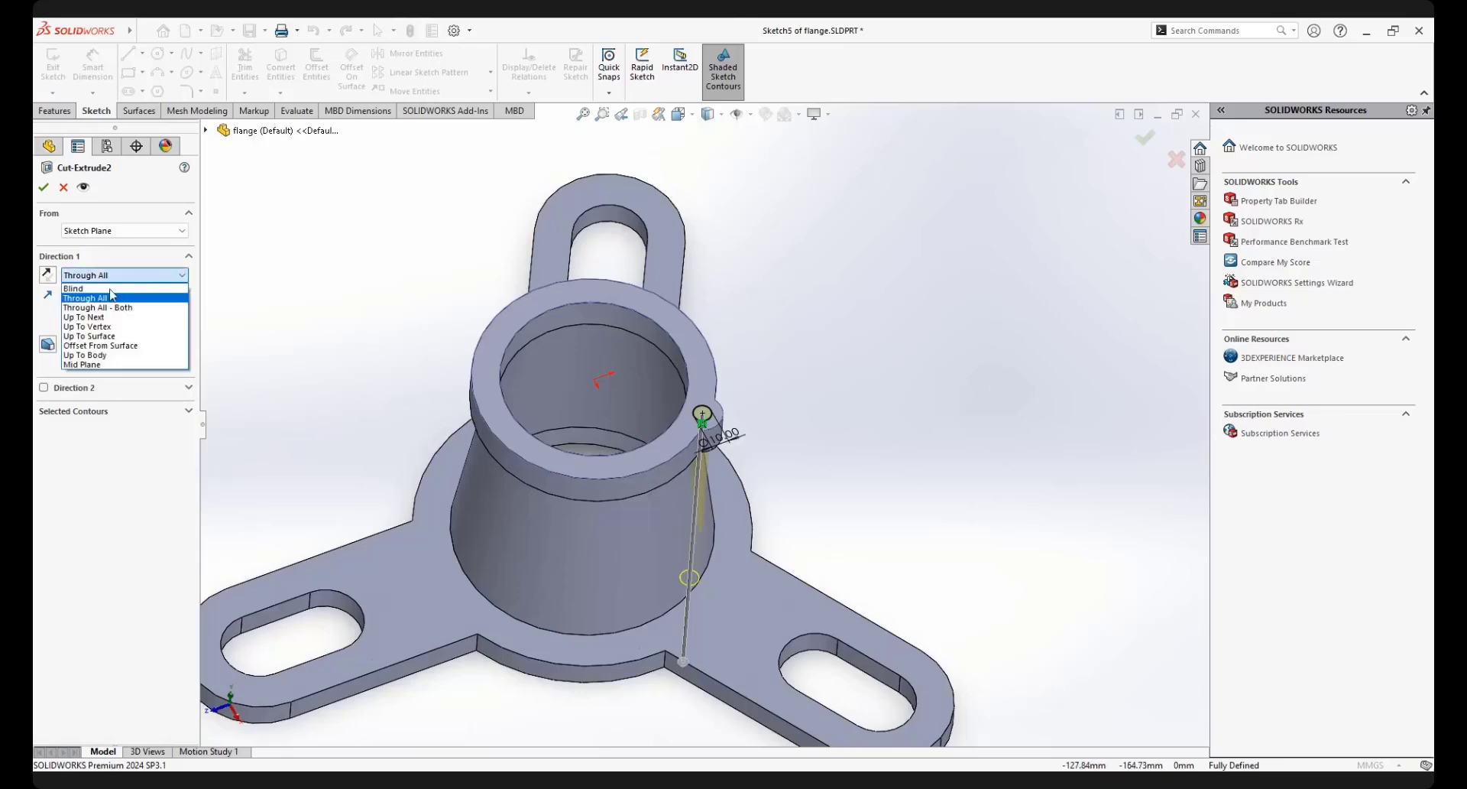
pyautogui.click(90, 336)
pyautogui.scroll(3, 690, 447)
pyautogui.moveTo(690, 447); pyautogui.dragTo(754, 478, button='middle')
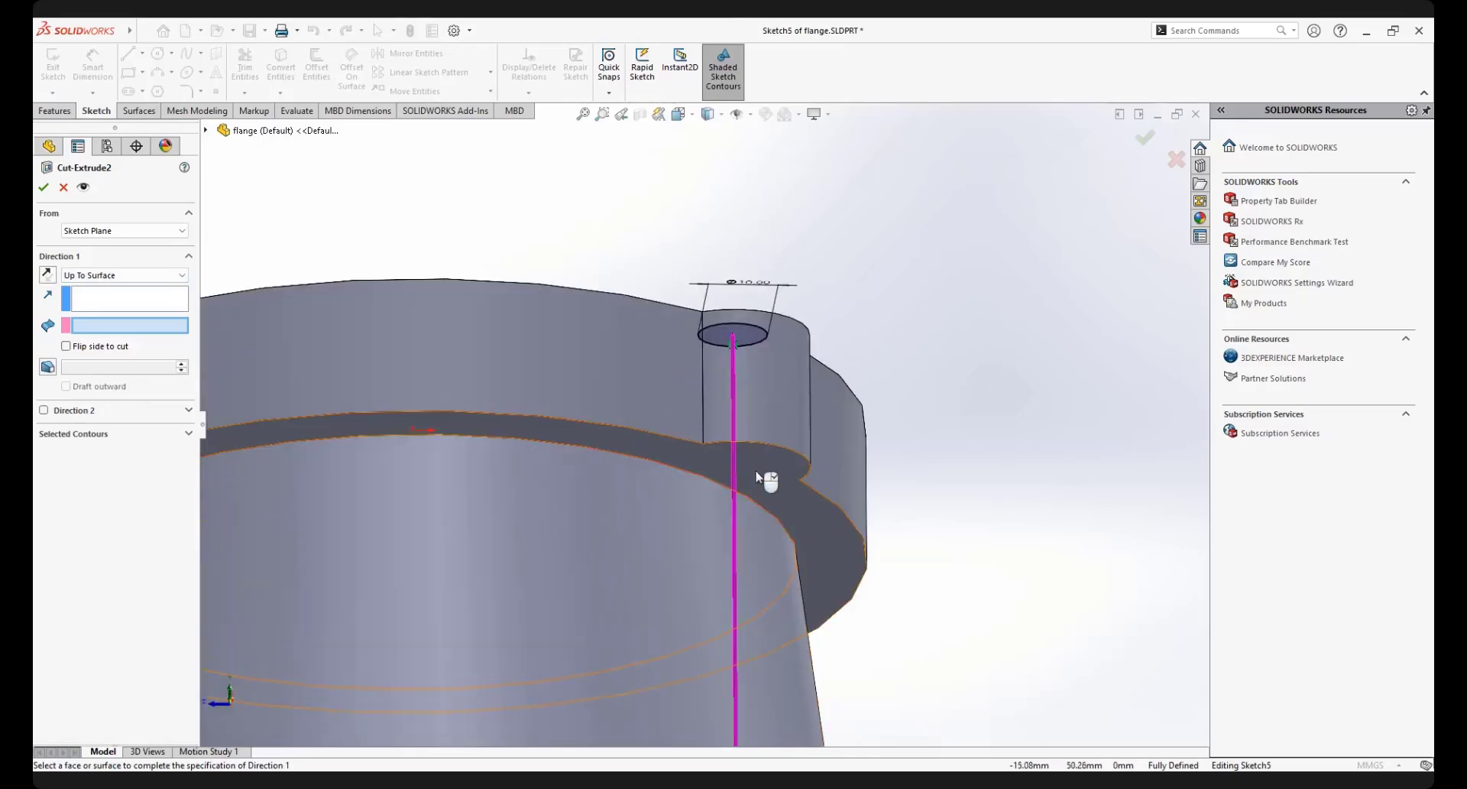
pyautogui.click(763, 482)
pyautogui.rightClick(763, 408)
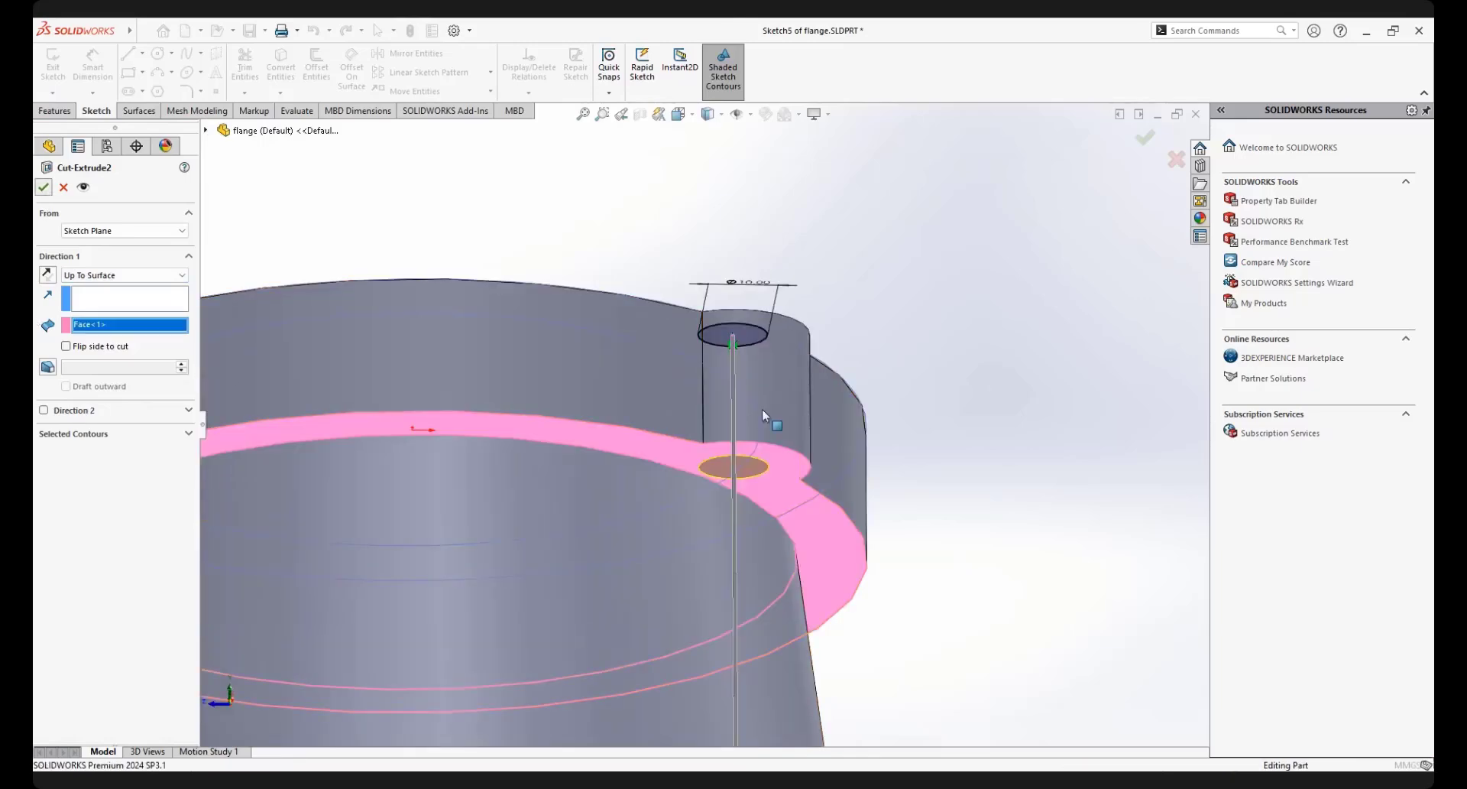
# Inspect the whole part with the new boss hole and set the view to isometric
pyautogui.scroll(5, 617, 333)
pyautogui.moveTo(621, 348); pyautogui.dragTo(590, 377, button='middle')
pyautogui.scroll(4, 634, 383)
pyautogui.scroll(1, 590, 376)
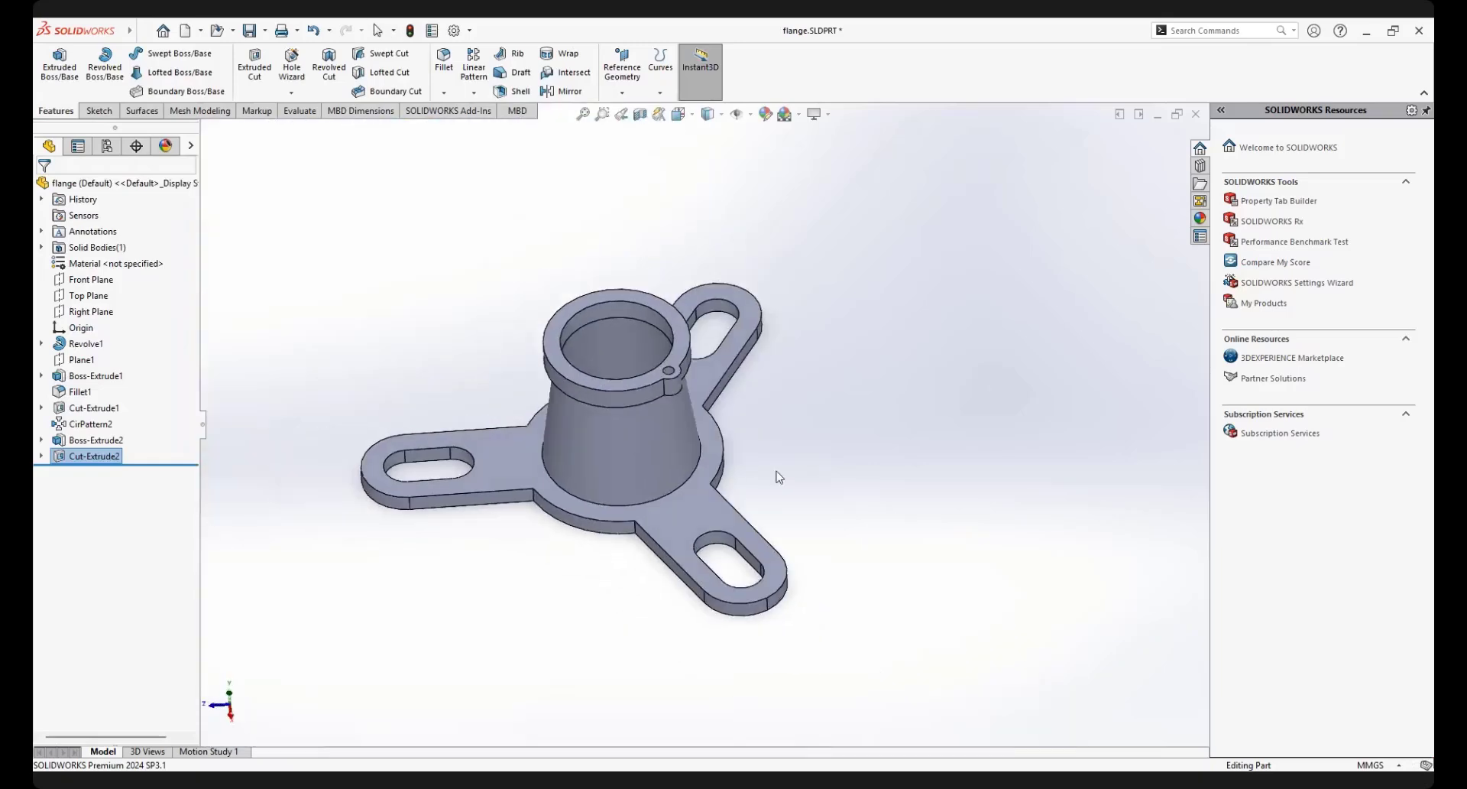
pyautogui.scroll(-1, 590, 376)
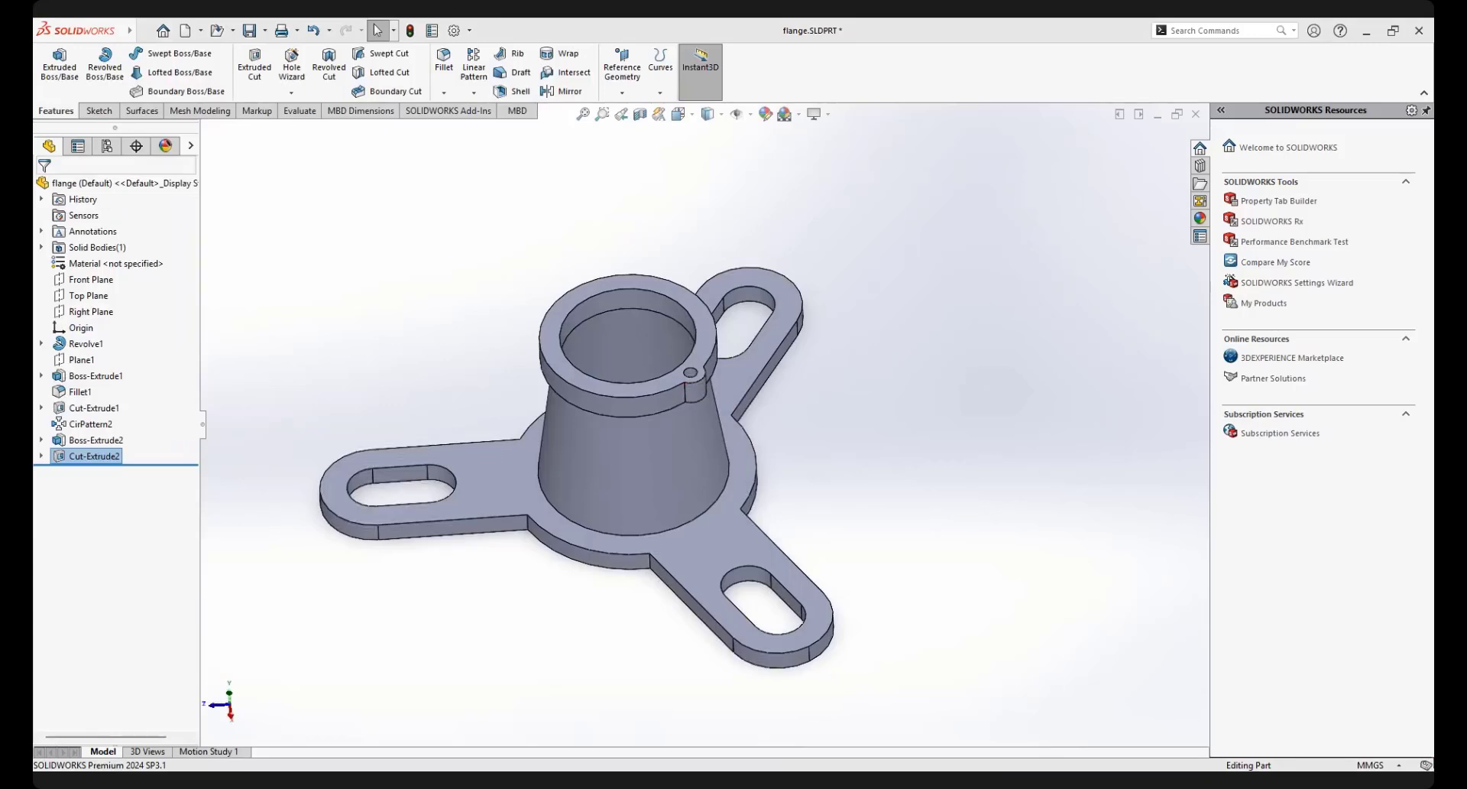
pyautogui.press('space')
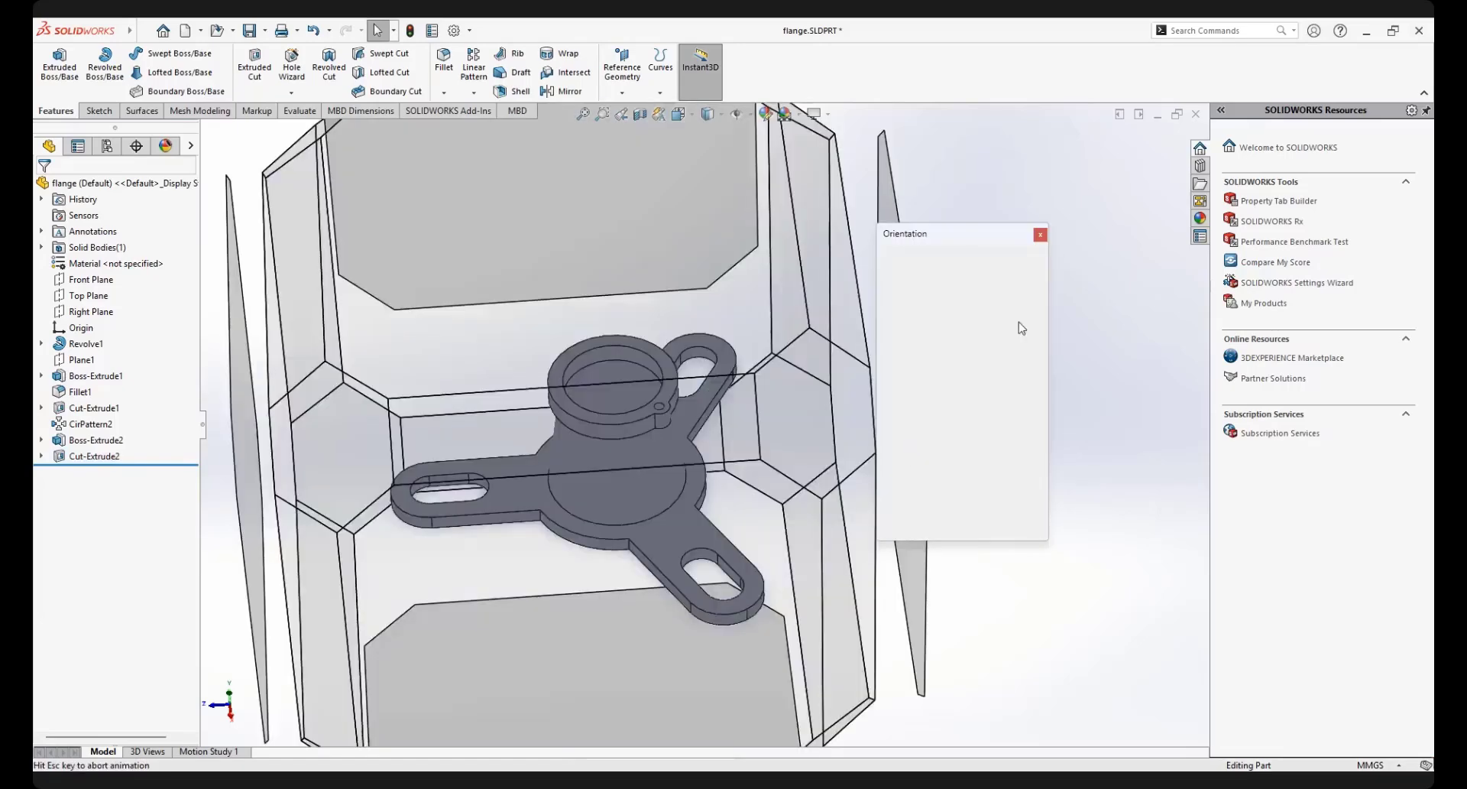
pyautogui.click(1024, 286)
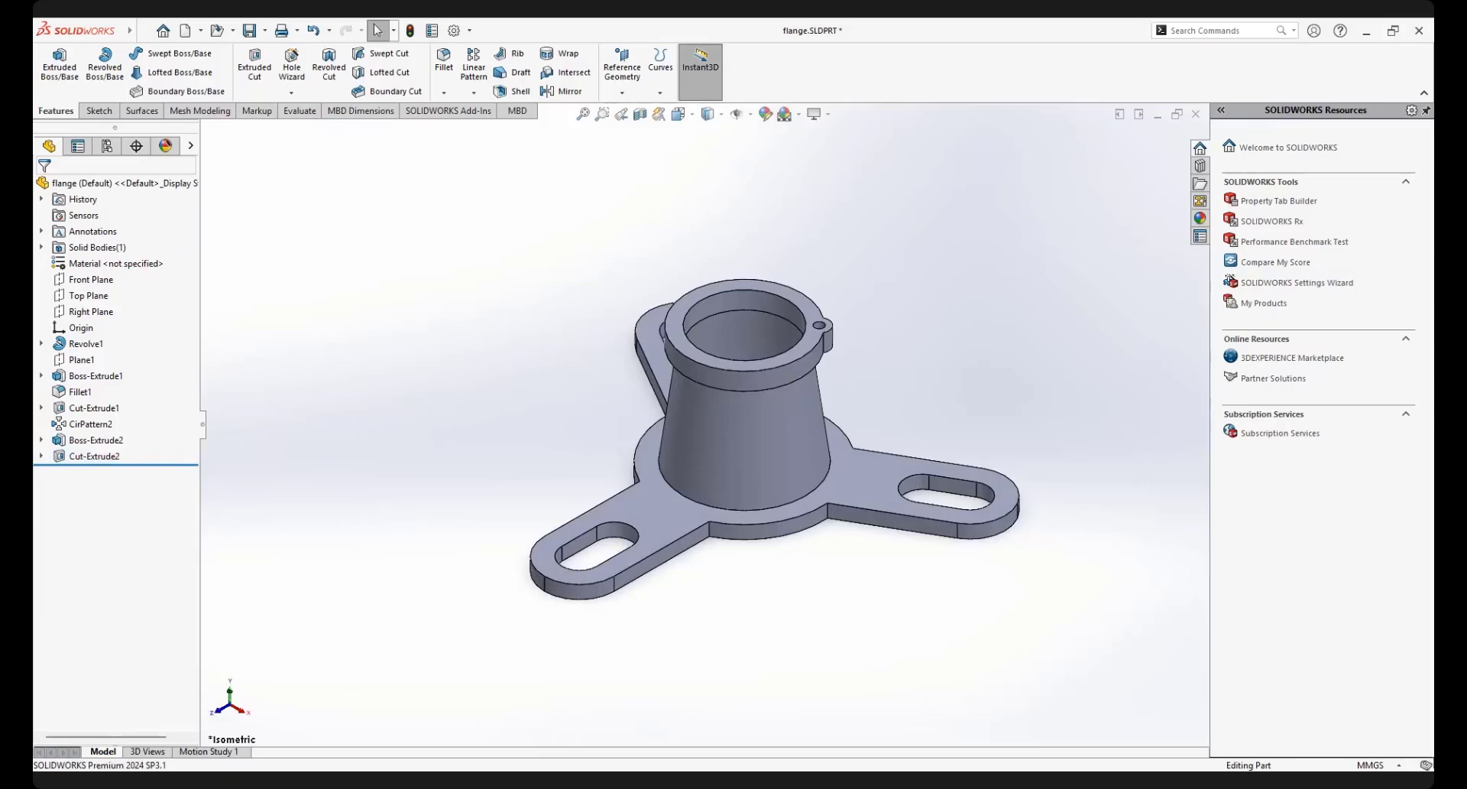
# Create a circular pattern of the boss and its hole around the collar's inner bore edge, with 4 equally spaced instances over 360°
pyautogui.scroll(-2, 800, 305)
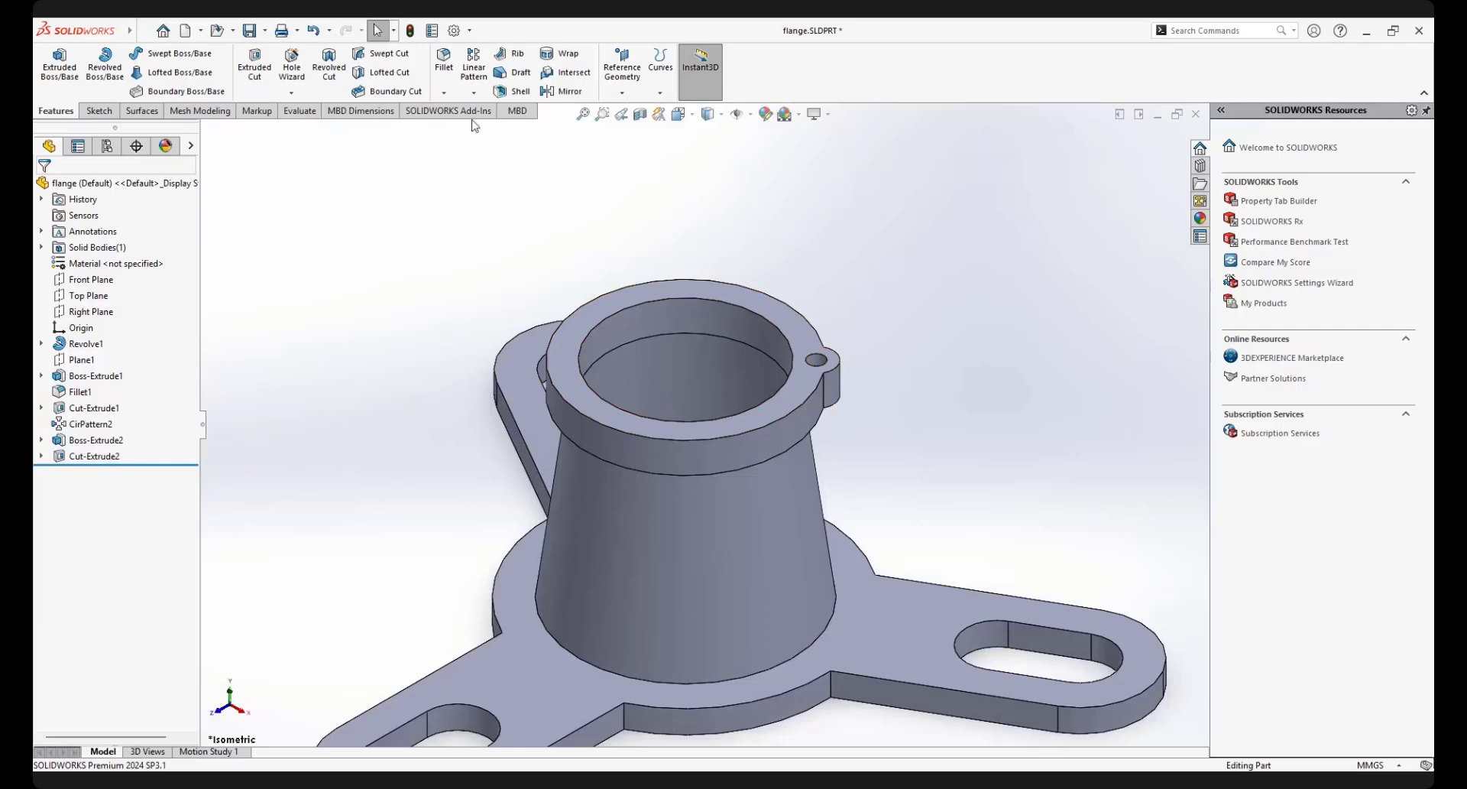
pyautogui.click(474, 93)
pyautogui.click(491, 128)
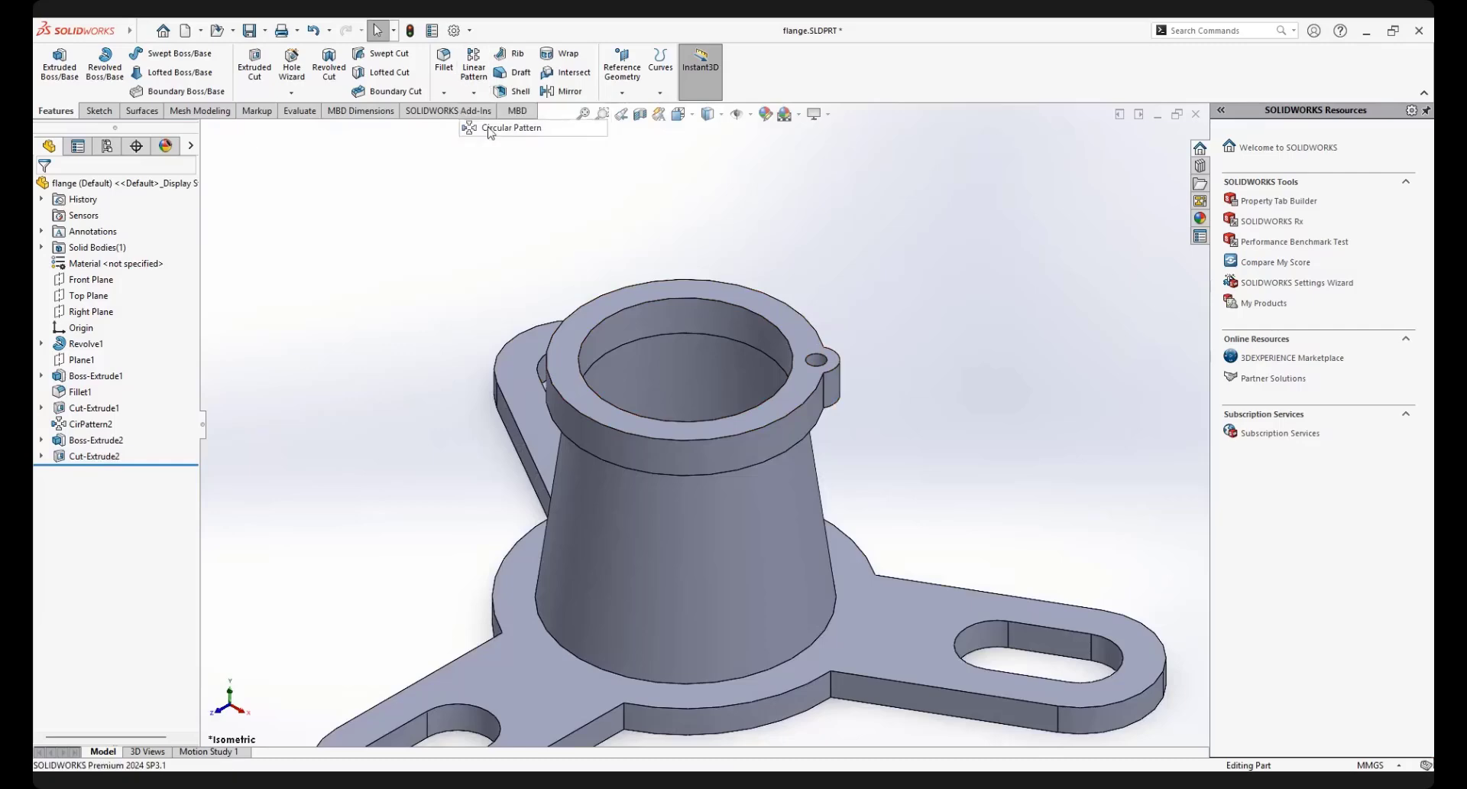
pyautogui.click(92, 233)
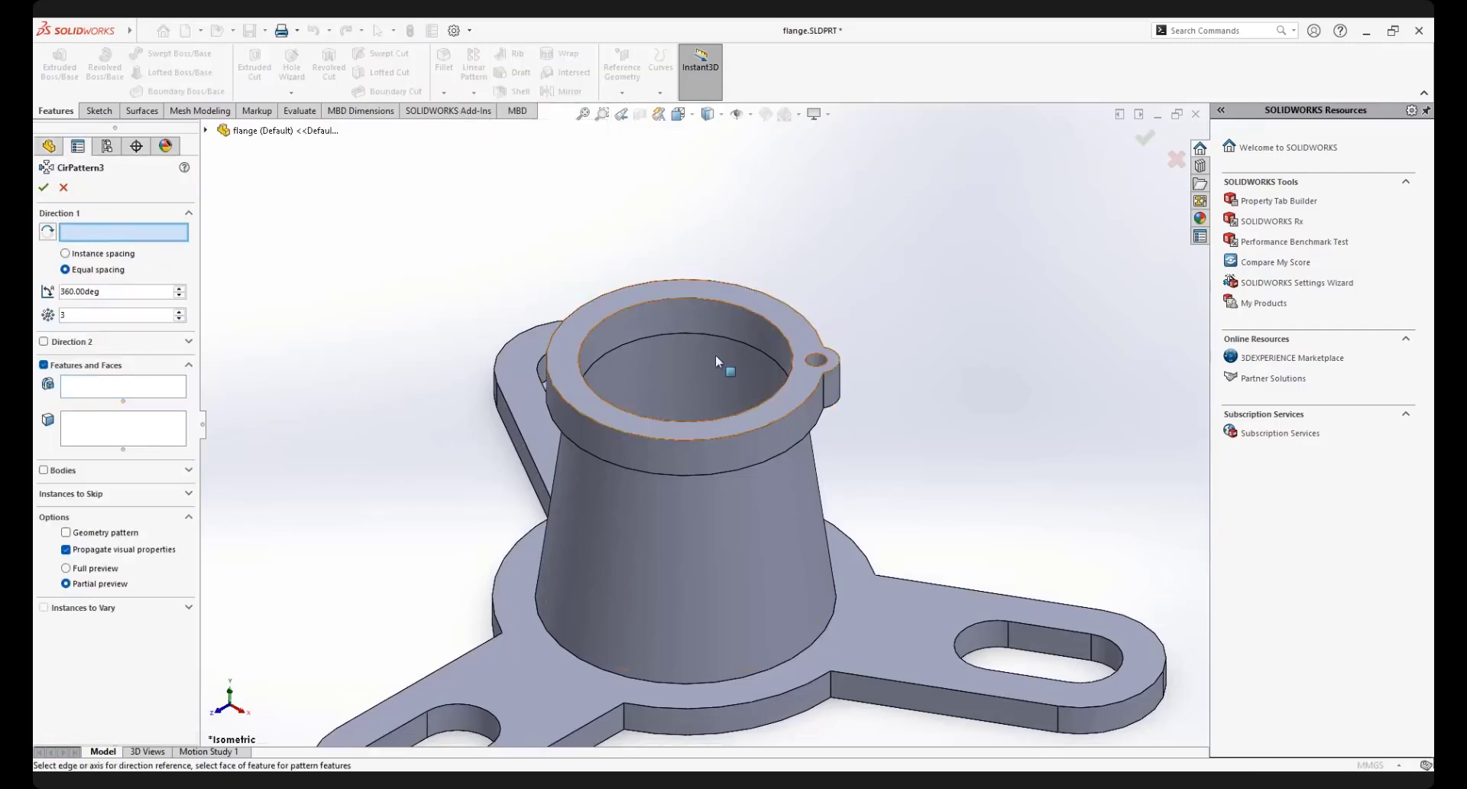
pyautogui.click(729, 305)
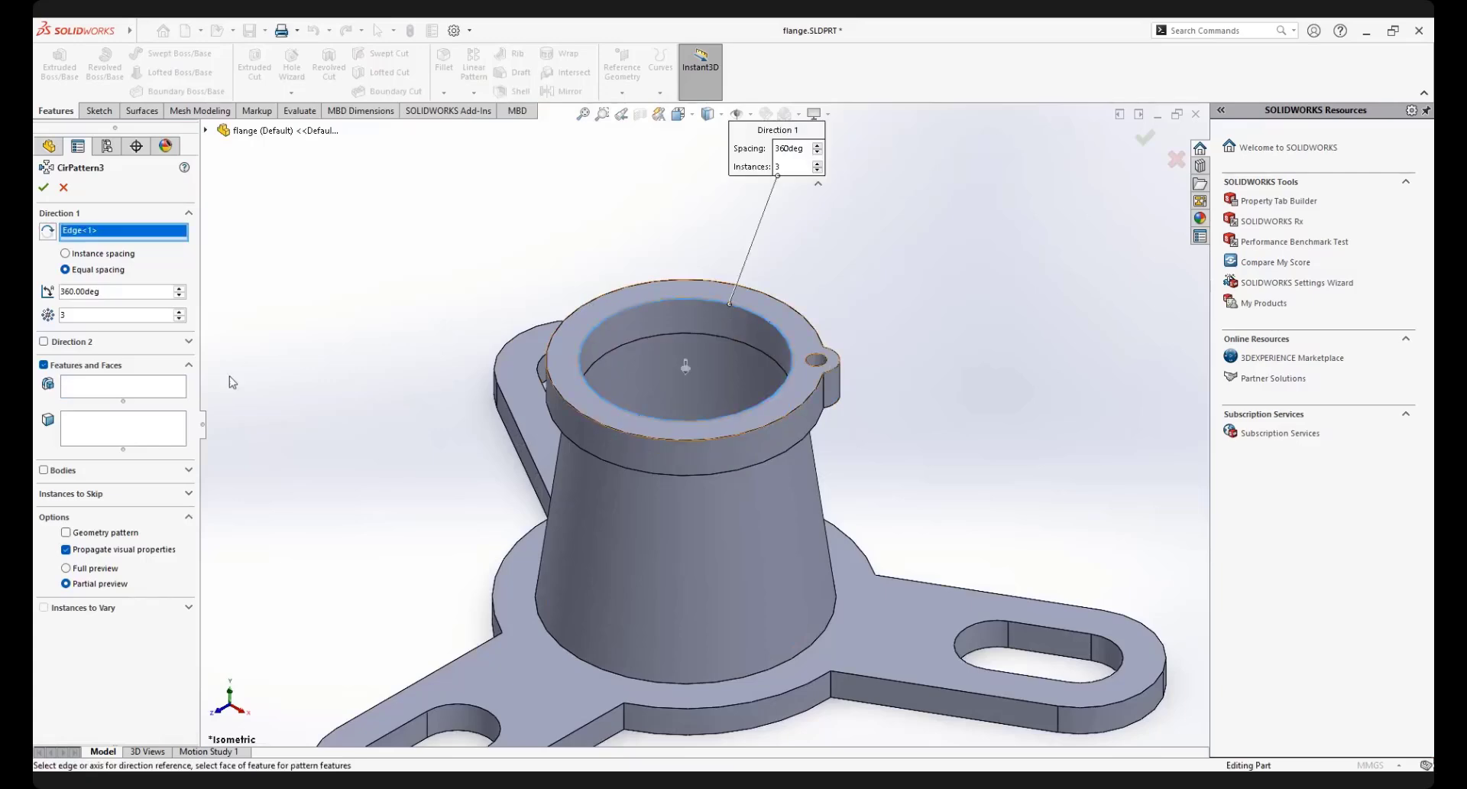
pyautogui.scroll(-5, 869, 451)
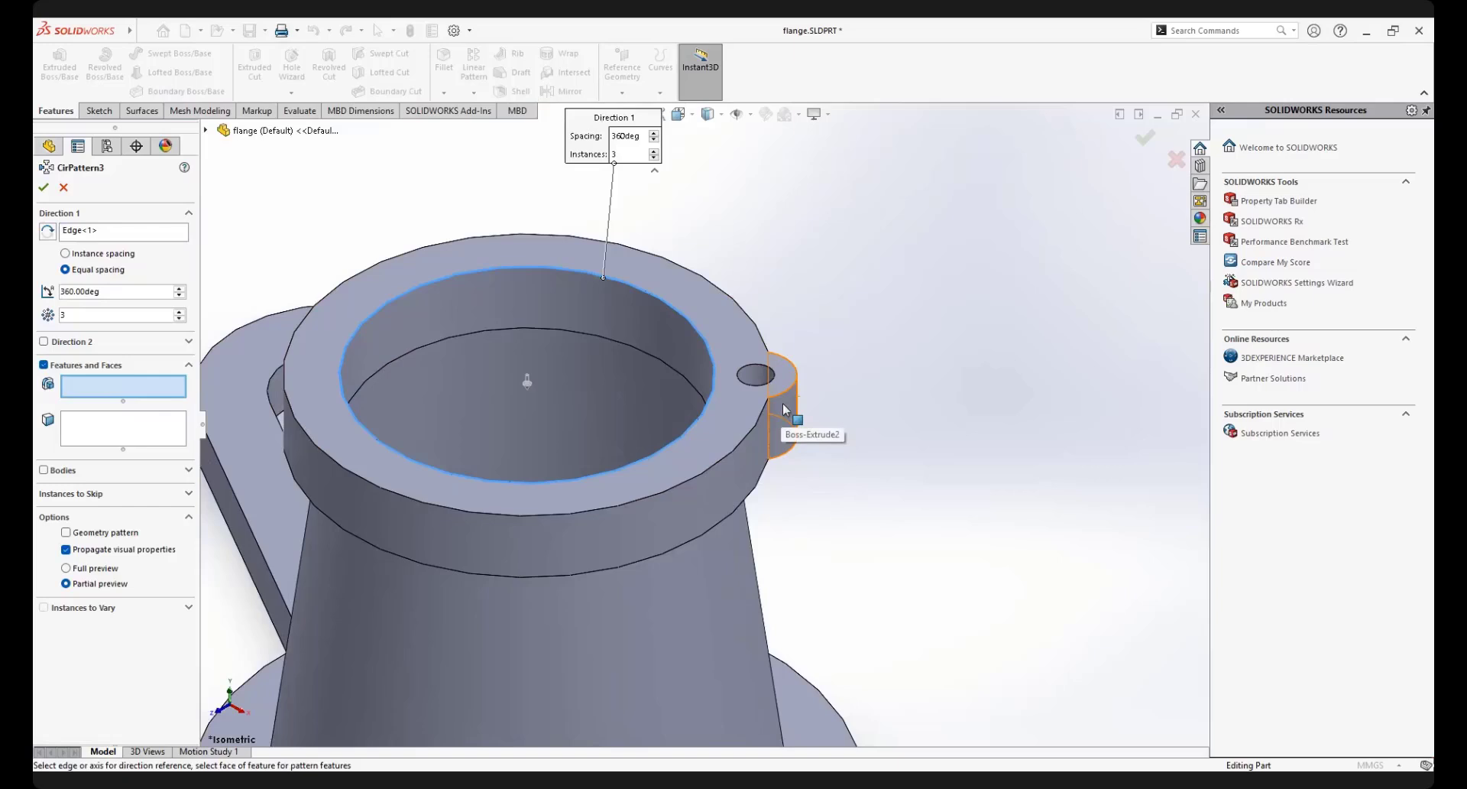
pyautogui.click(784, 408)
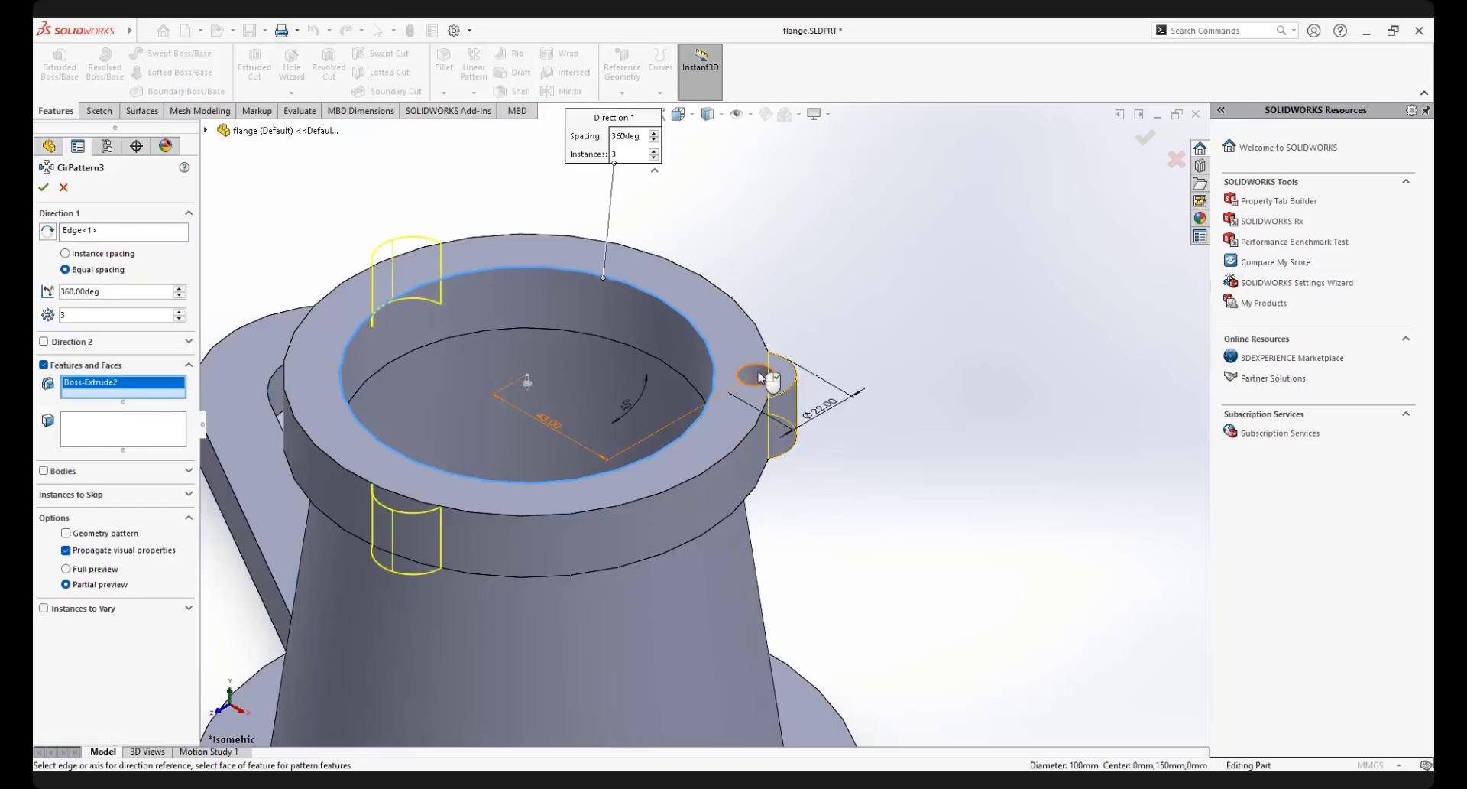
pyautogui.click(756, 375)
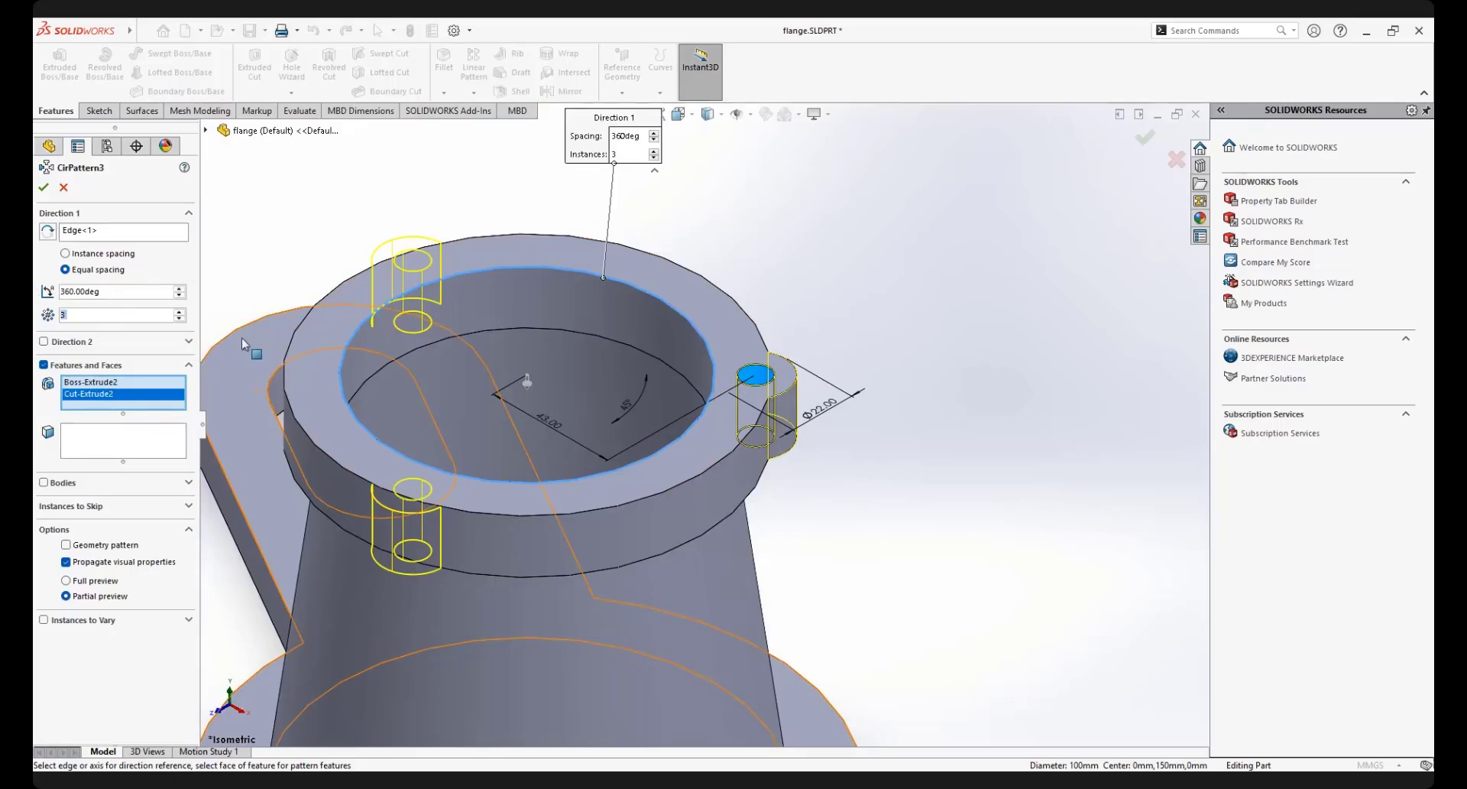
pyautogui.write('4')
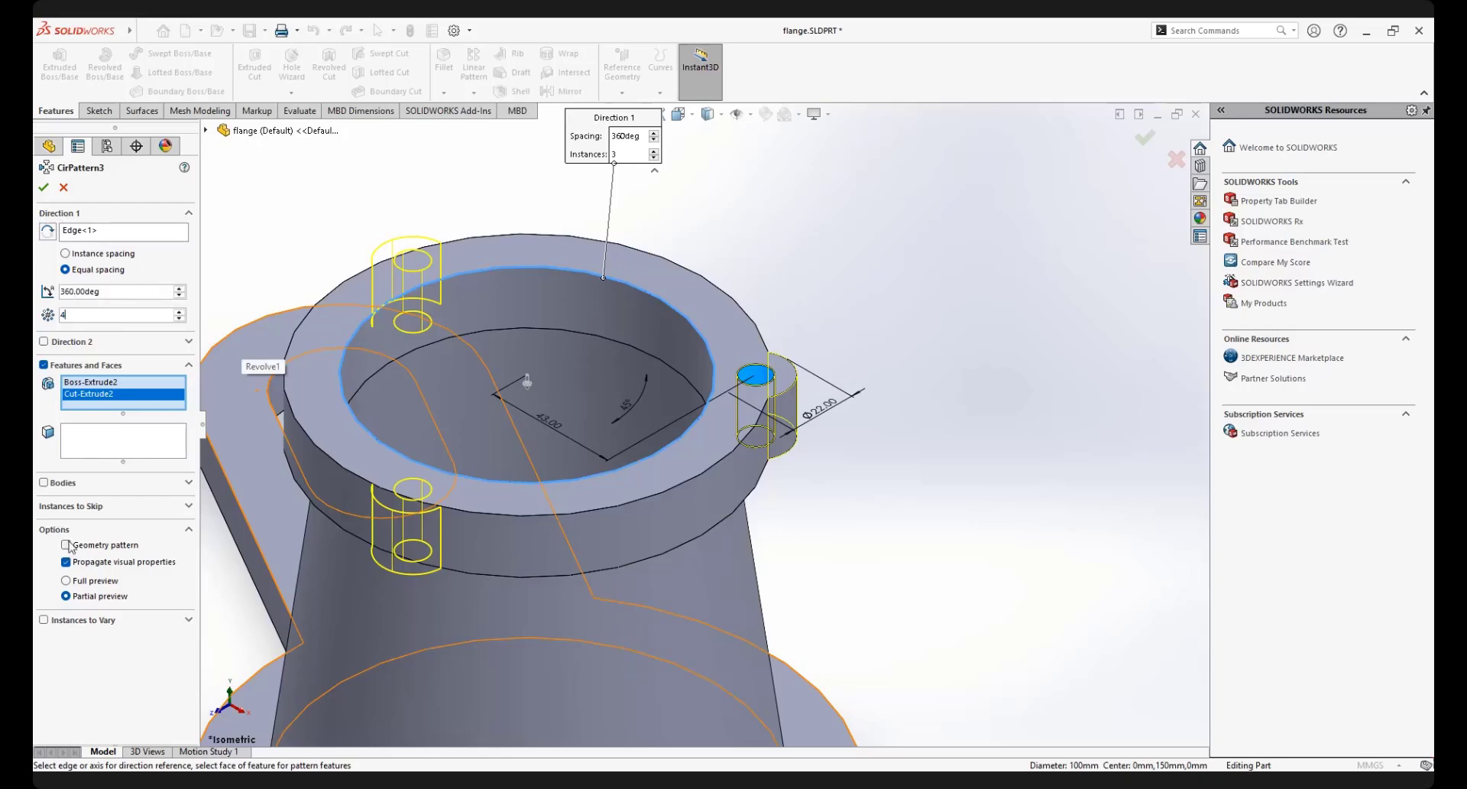
pyautogui.click(44, 188)
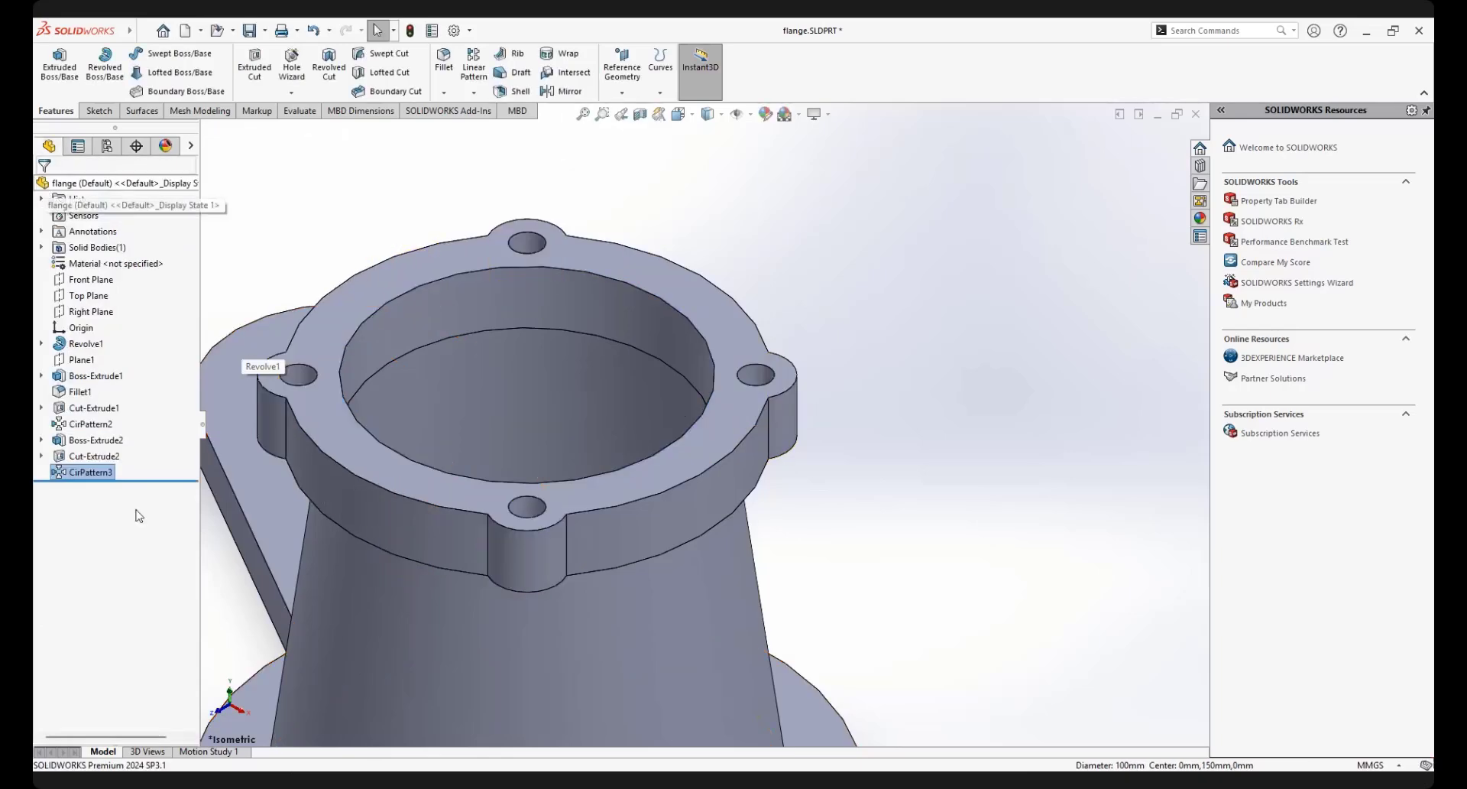
# Reopen the boss-and-hole circular pattern to review its settings and accept it
pyautogui.click(56, 473)
pyautogui.click(74, 431)
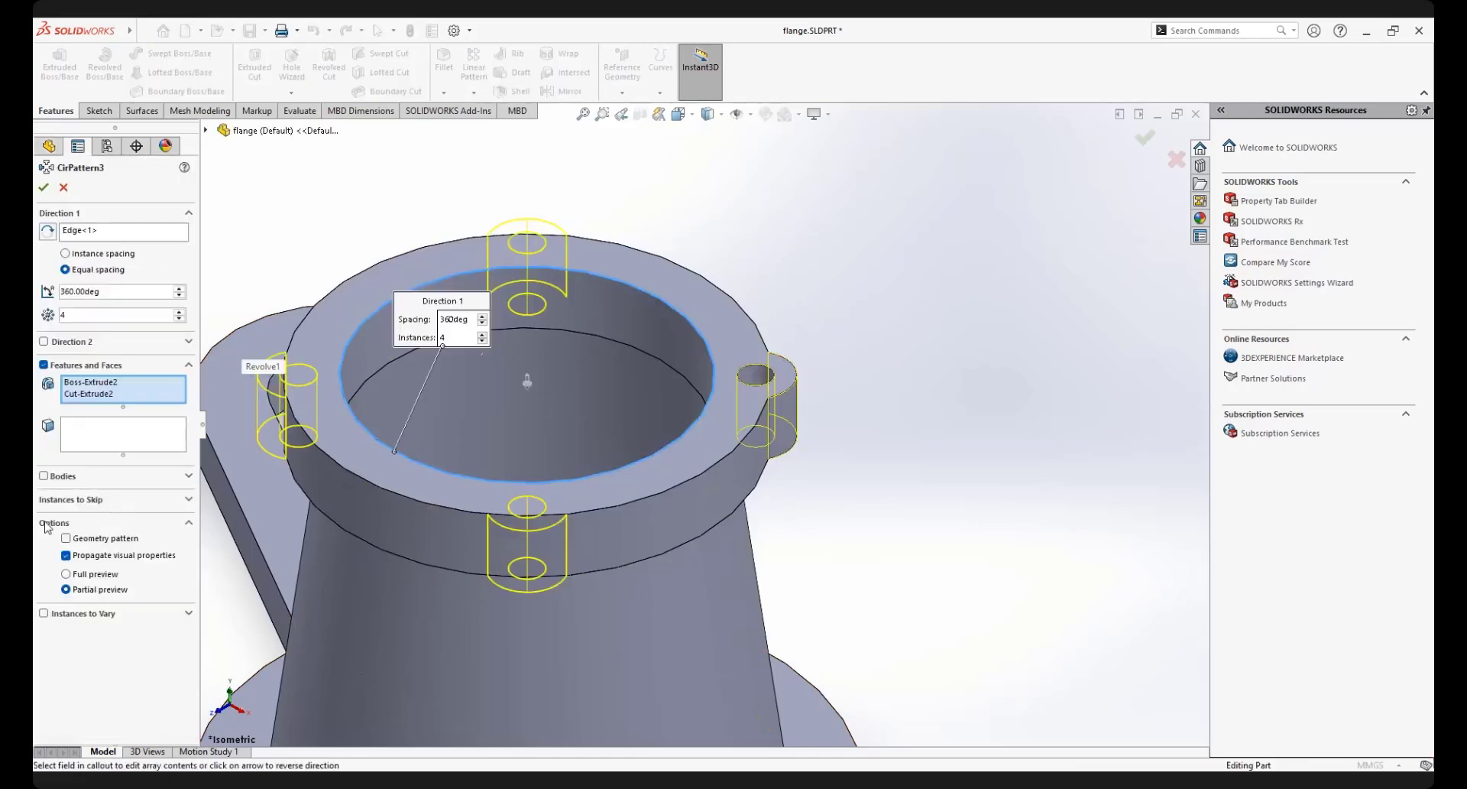
pyautogui.click(45, 188)
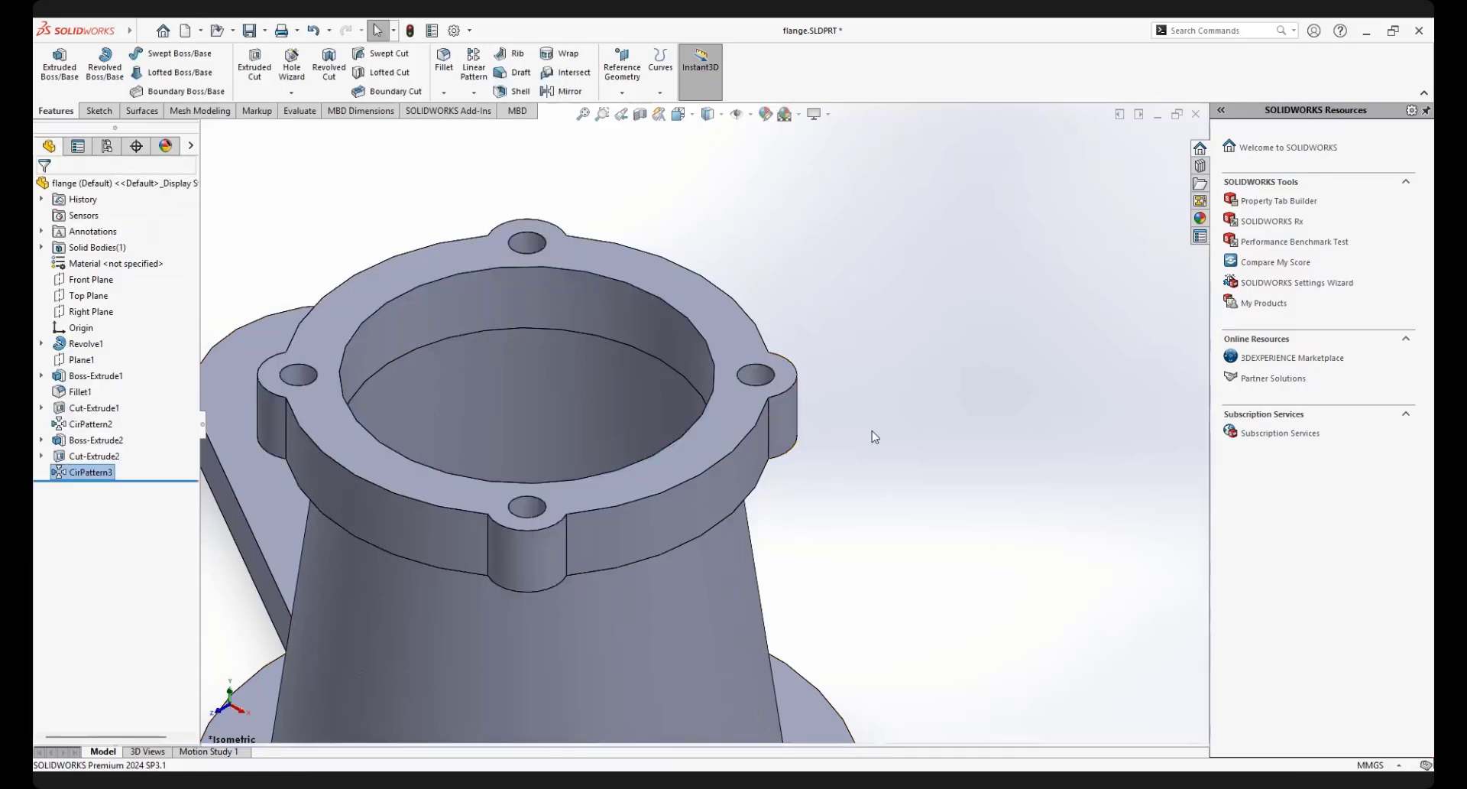
# Save the flange part file
pyautogui.scroll(5, 875, 436)
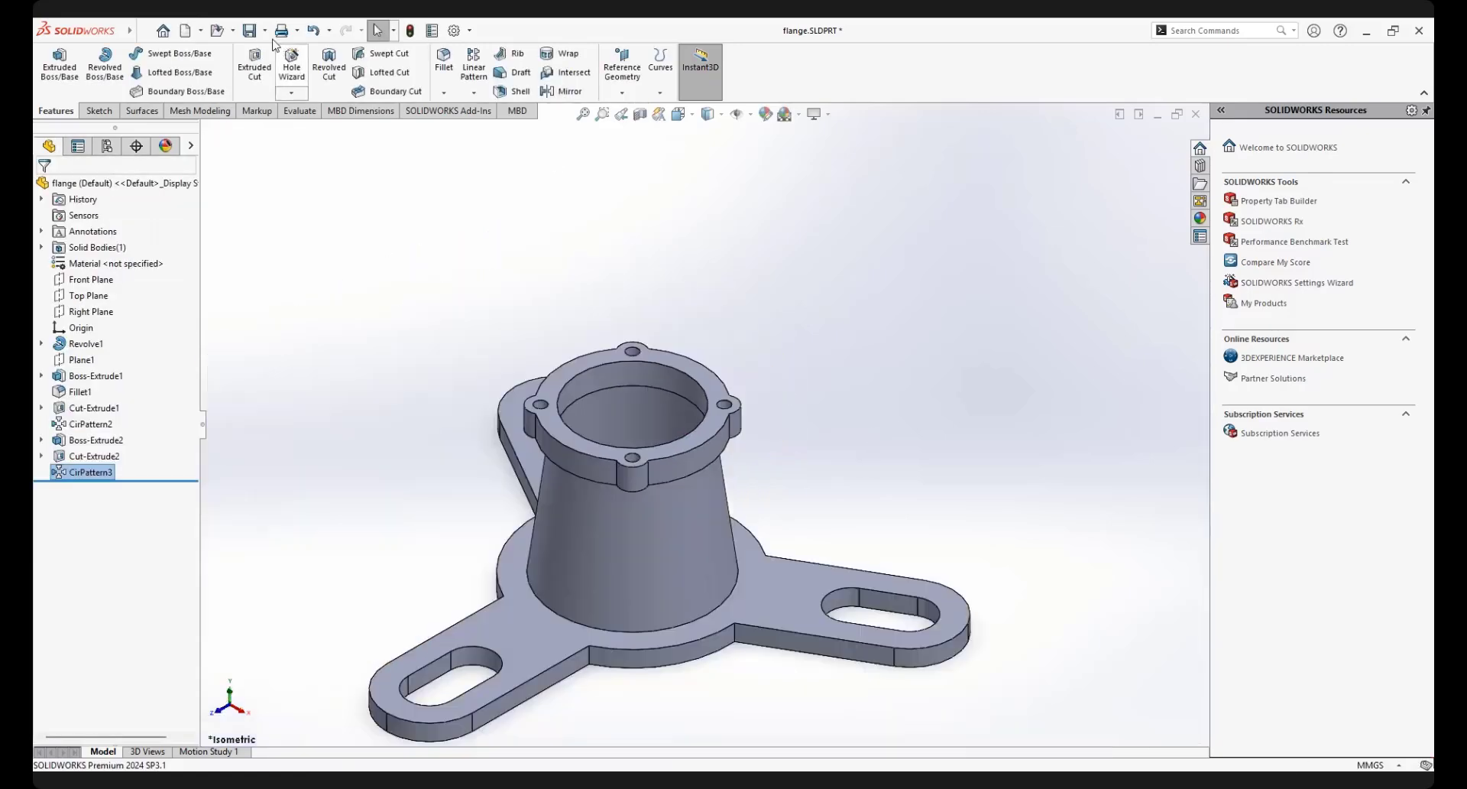
pyautogui.click(250, 30)
pyautogui.scroll(-2, 761, 572)
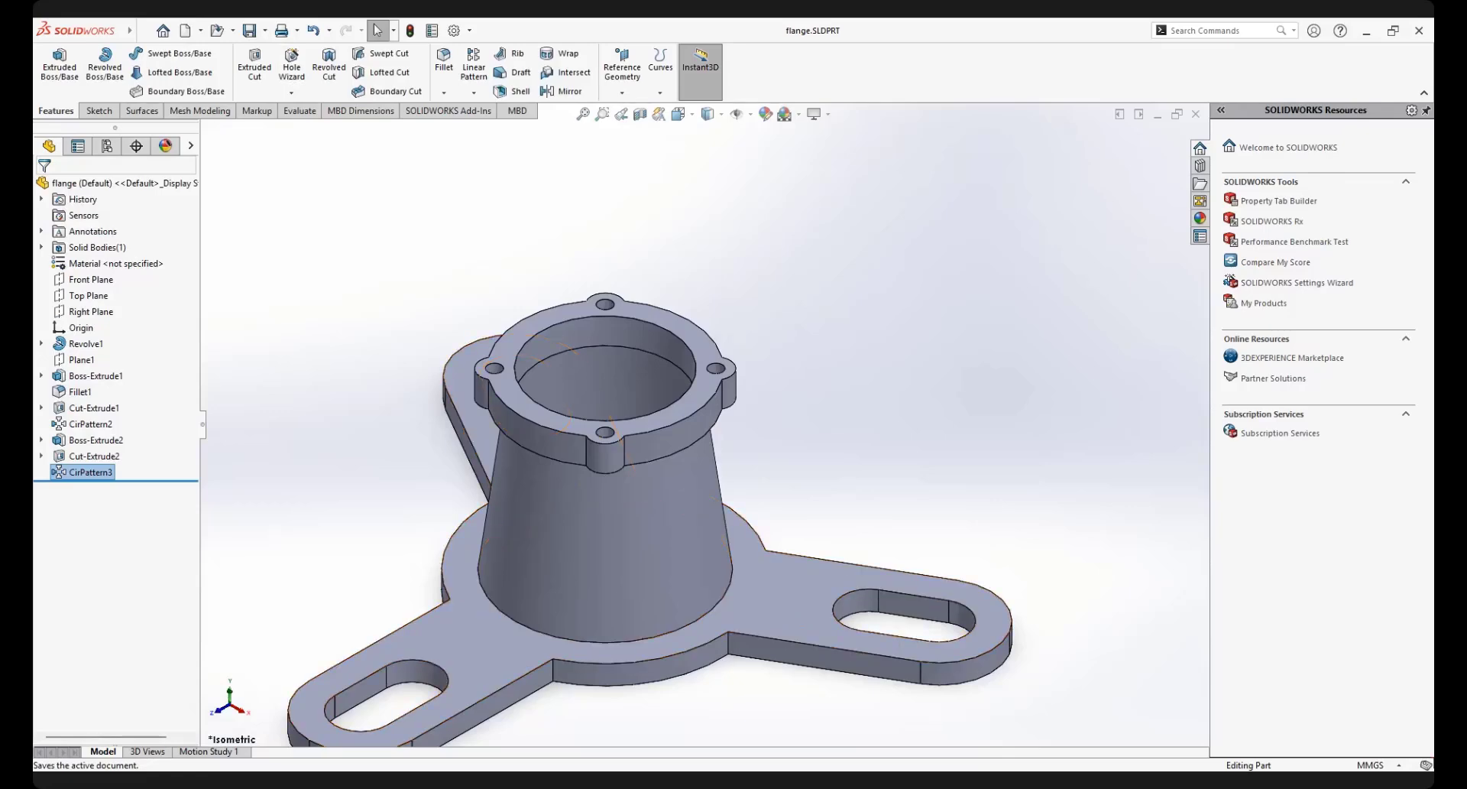
# Switch to Paint and mark up the 8 × Ø10 base hole callout on the reference drawing
pyautogui.scroll(-3, 691, 488)
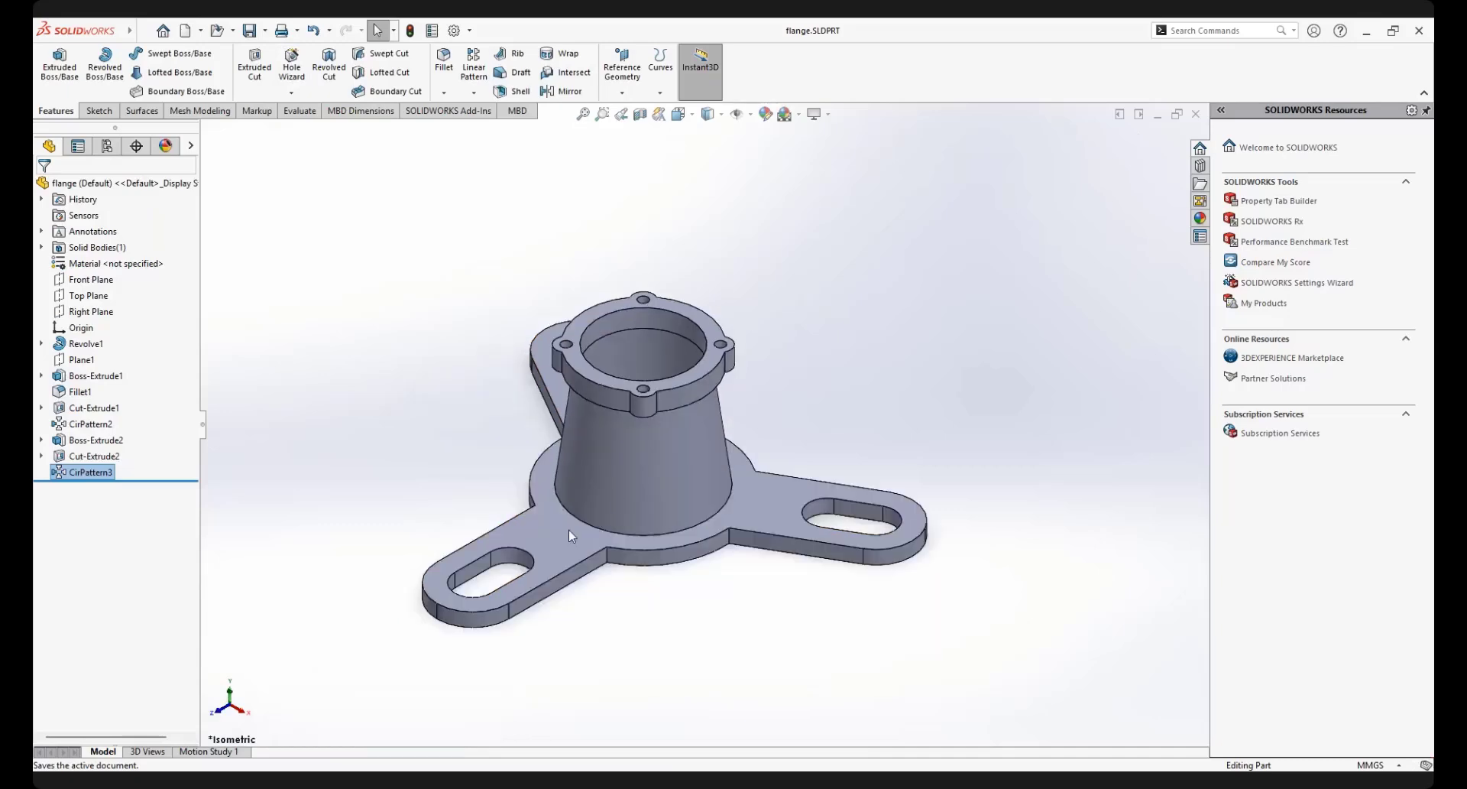
pyautogui.scroll(-3, 487, 378)
pyautogui.click(488, 378)
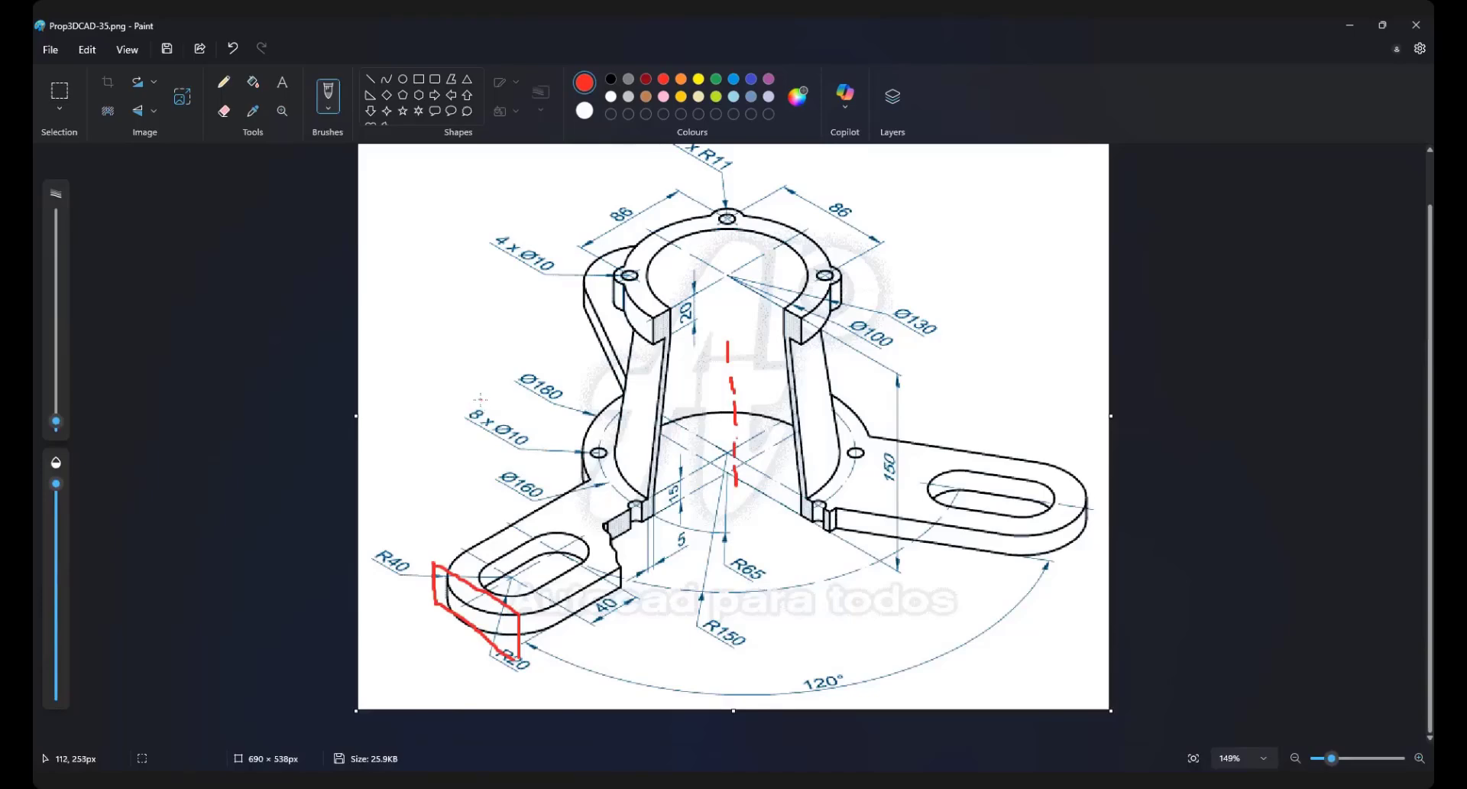
pyautogui.moveTo(481, 398)
pyautogui.mouseDown()
pyautogui.moveTo(462, 427)
pyautogui.moveTo(489, 405)
pyautogui.mouseUp()
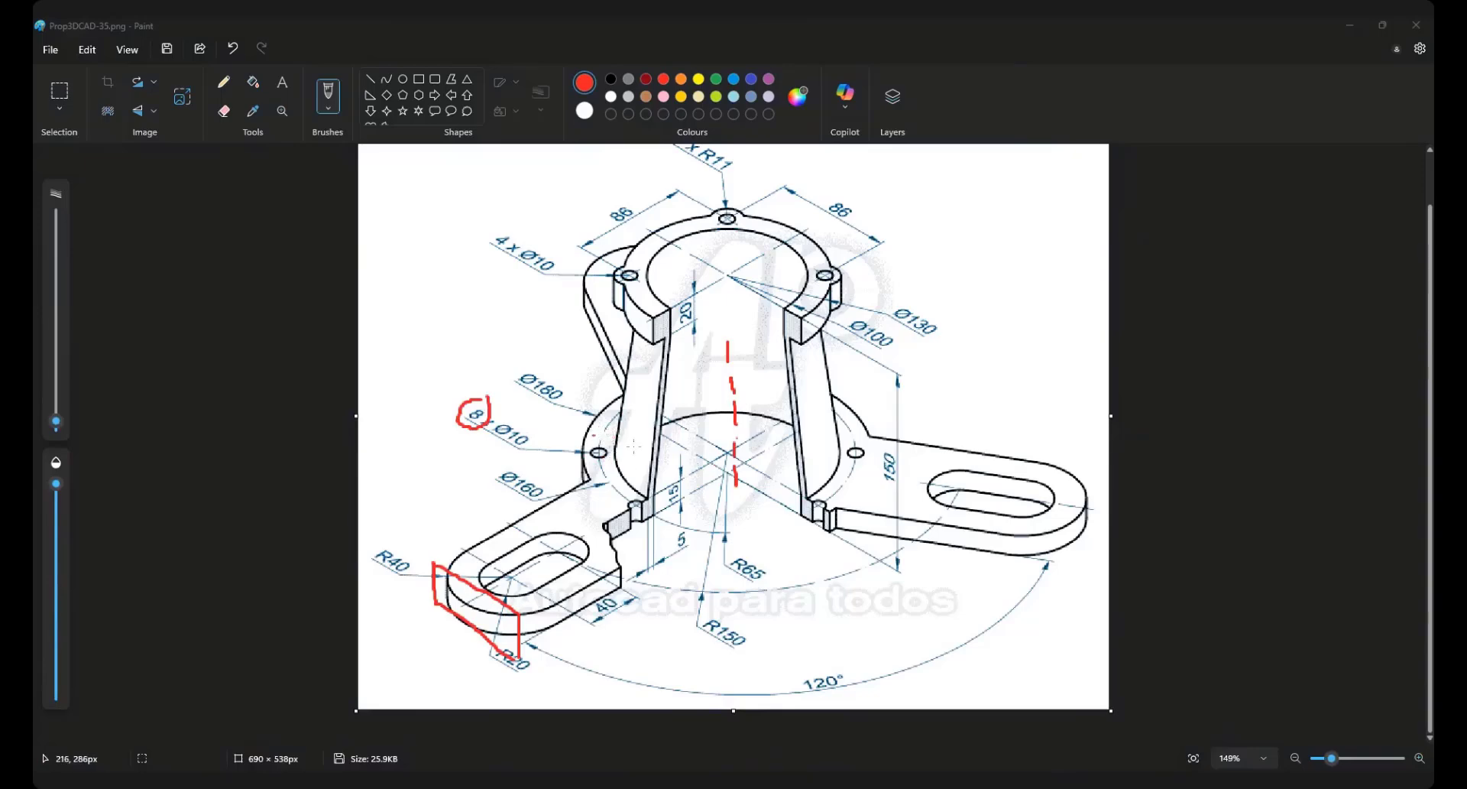
pyautogui.moveTo(850, 479)
pyautogui.mouseDown()
pyautogui.moveTo(877, 473)
pyautogui.moveTo(903, 497)
pyautogui.mouseUp()
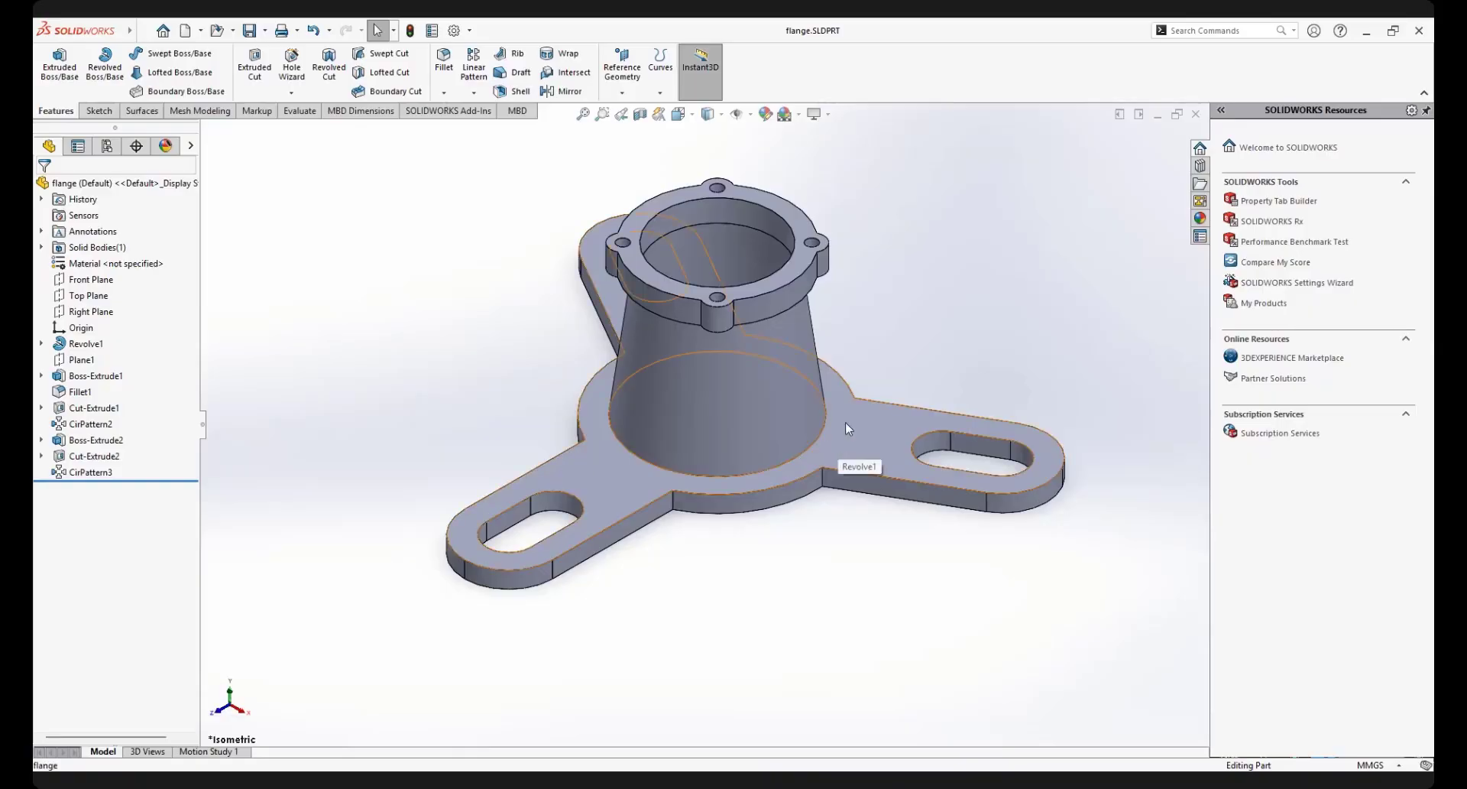
# Start a sketch on the base flange's top face and draw a circle about 238 mm in diameter centred on the origin
pyautogui.click(846, 421)
pyautogui.click(881, 393)
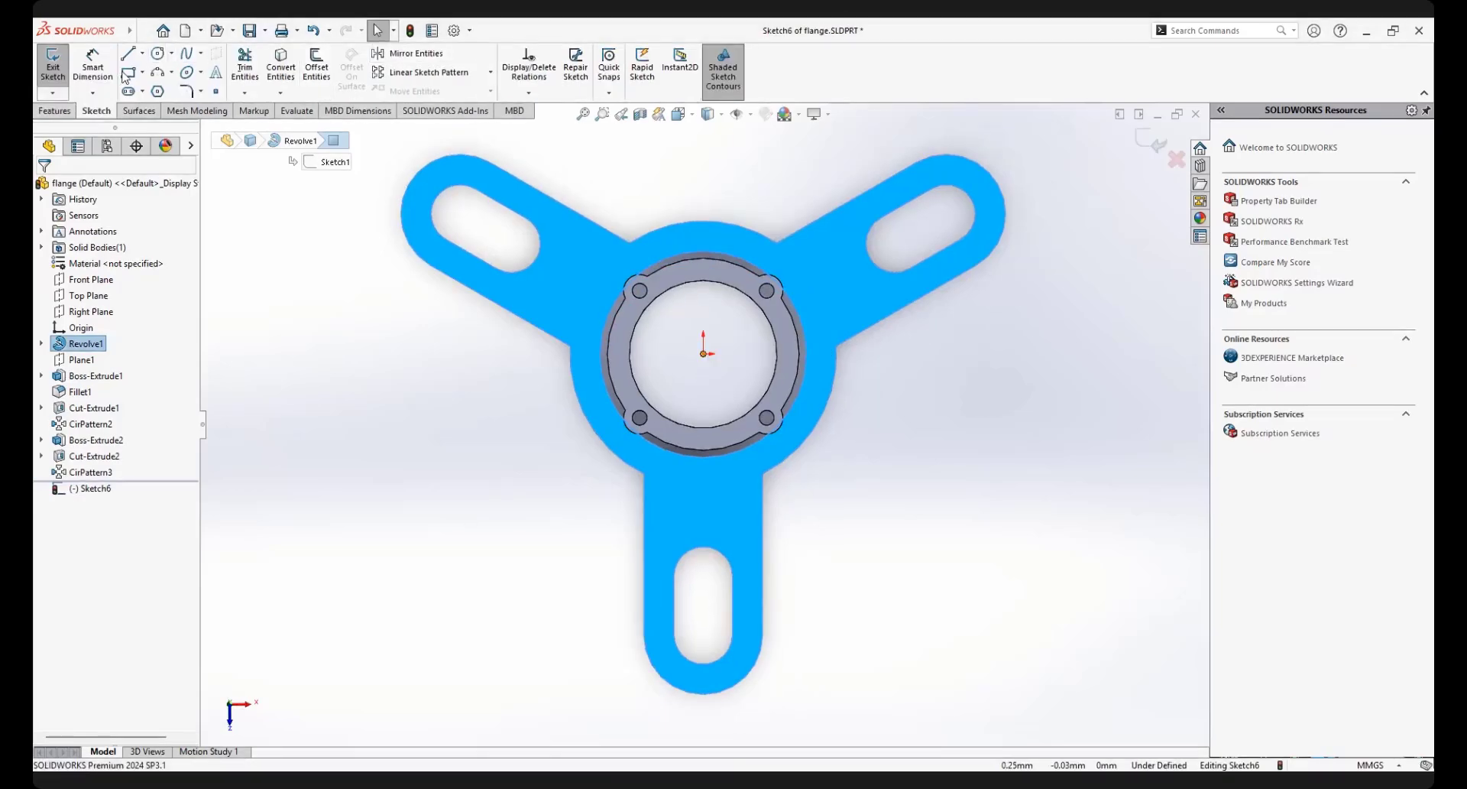
pyautogui.click(158, 53)
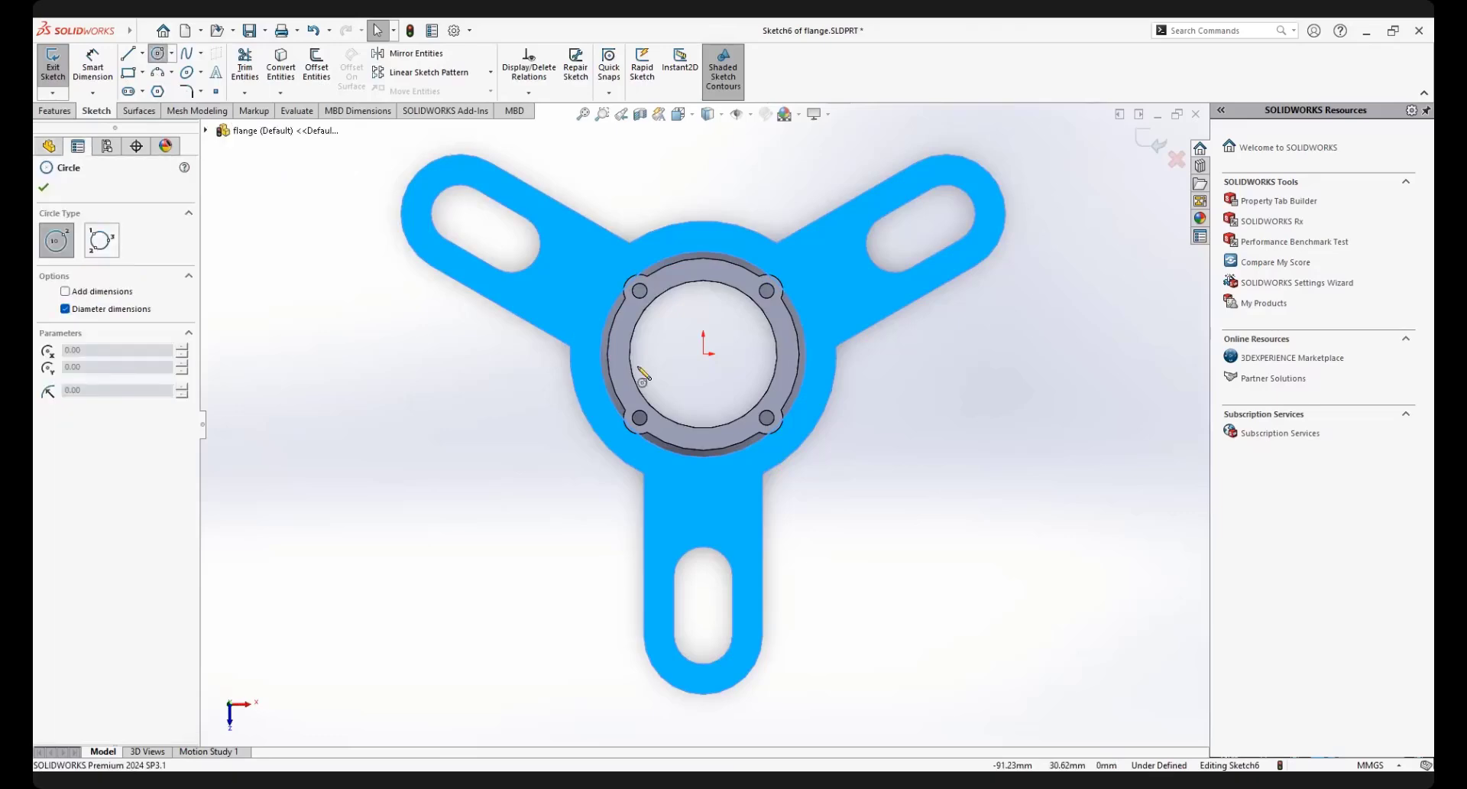
pyautogui.click(703, 354)
pyautogui.click(878, 359)
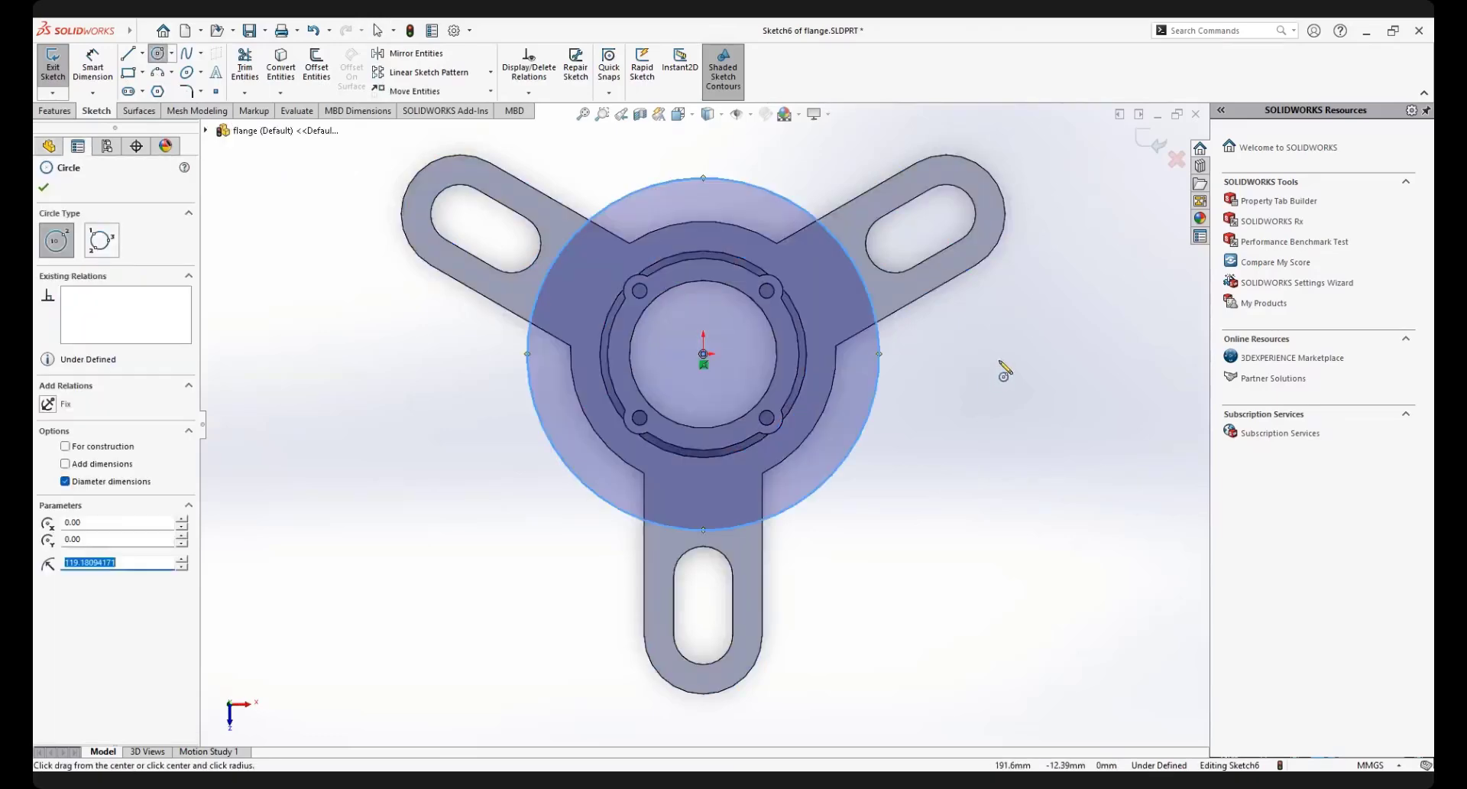
# Dimension the new sketch circle's diameter as 80 mm
pyautogui.rightClick(1002, 370)
pyautogui.click(1188, 338)
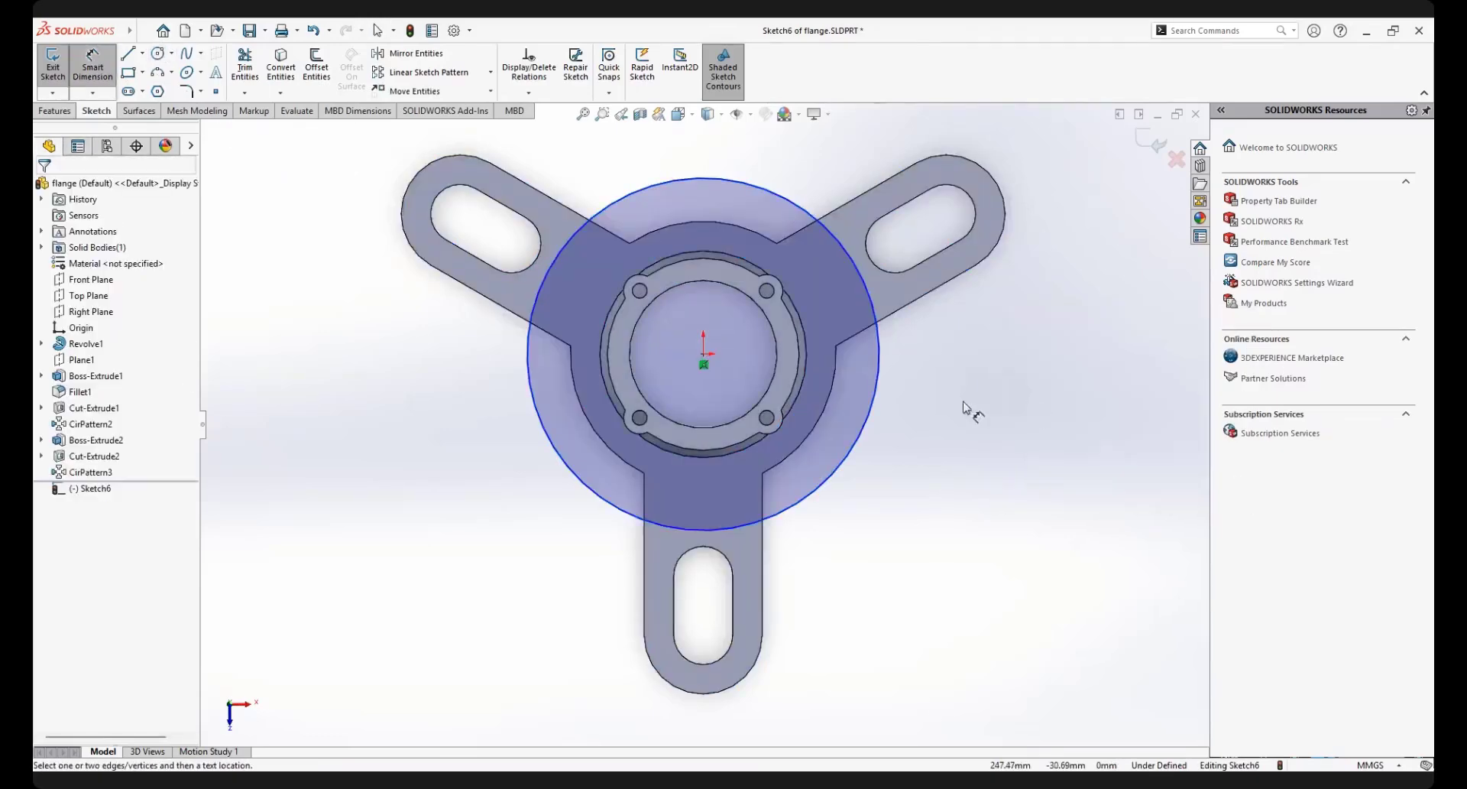
pyautogui.click(875, 398)
pyautogui.click(962, 425)
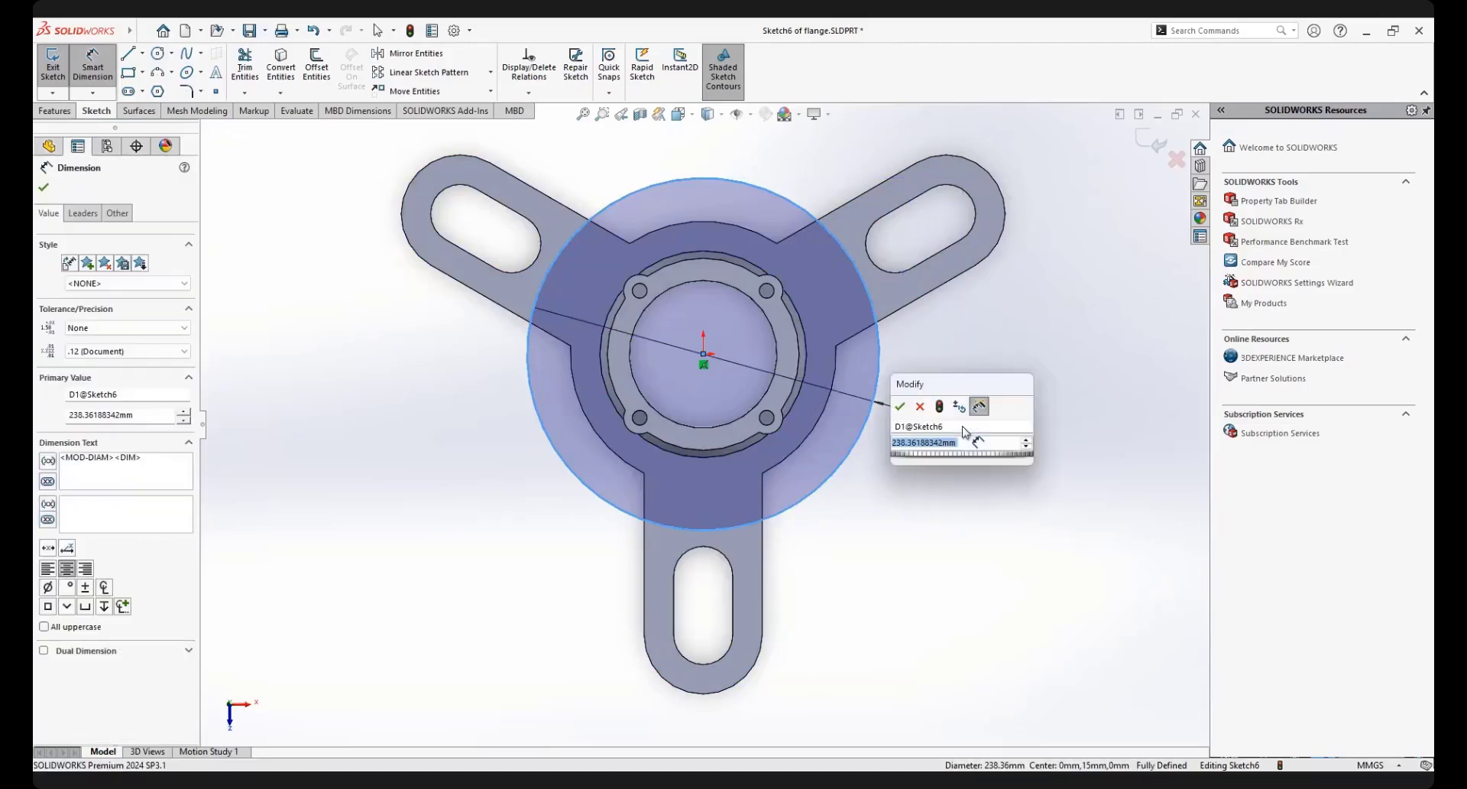
pyautogui.write('80')
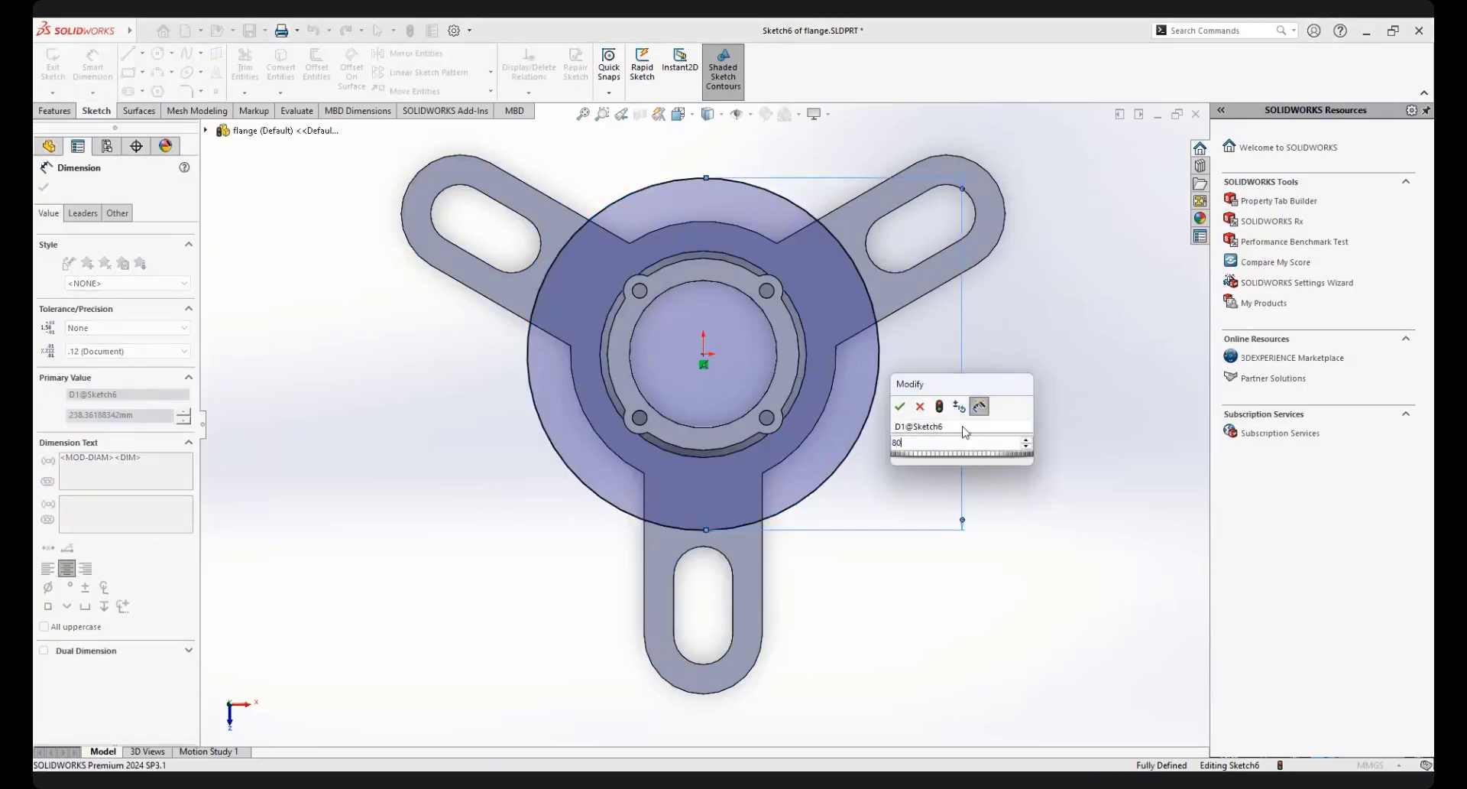
pyautogui.press('Escape')
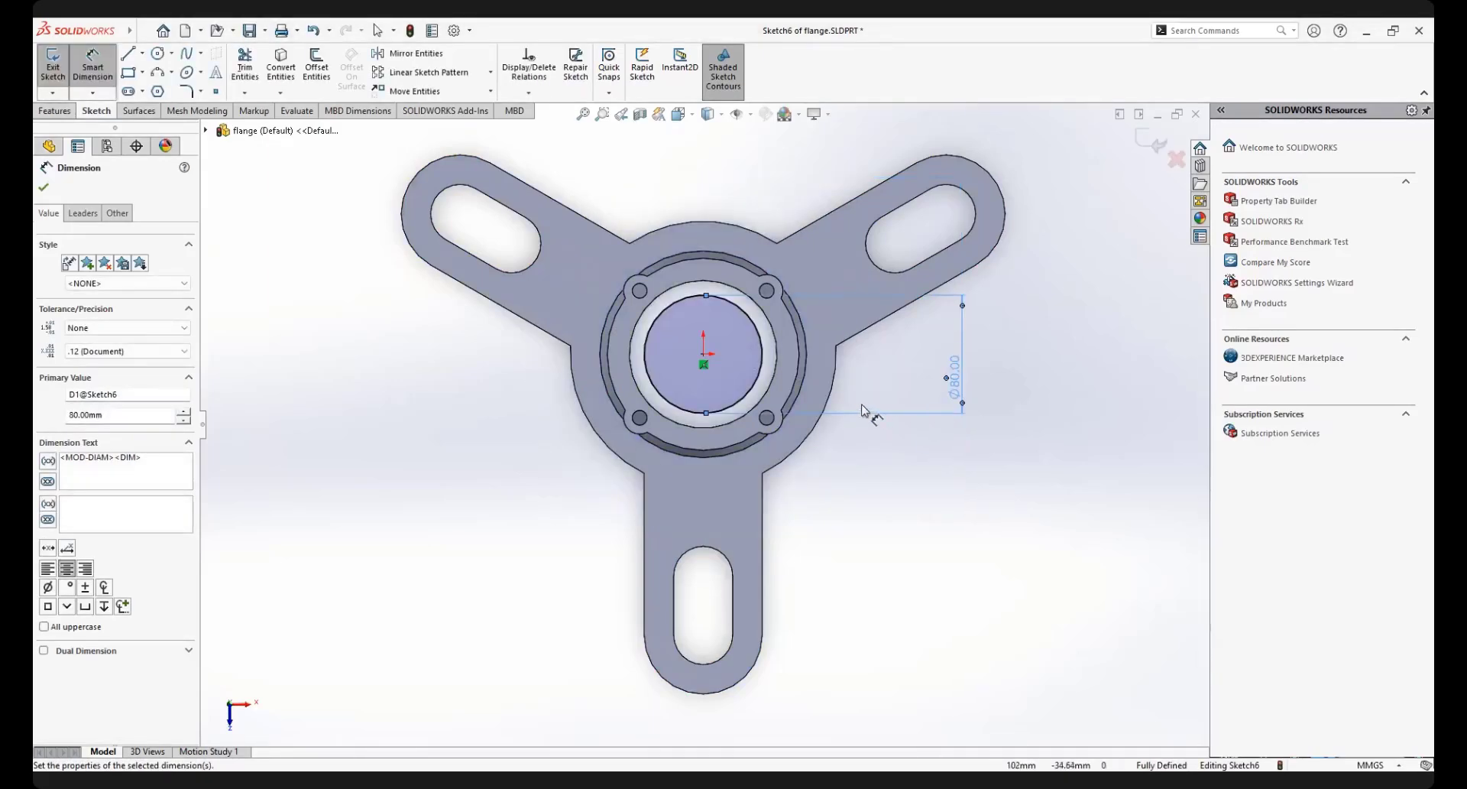
# Set the sketch circle's diameter to 160 mm so that it lies on the base flange around the cone
pyautogui.scroll(-2, 745, 367)
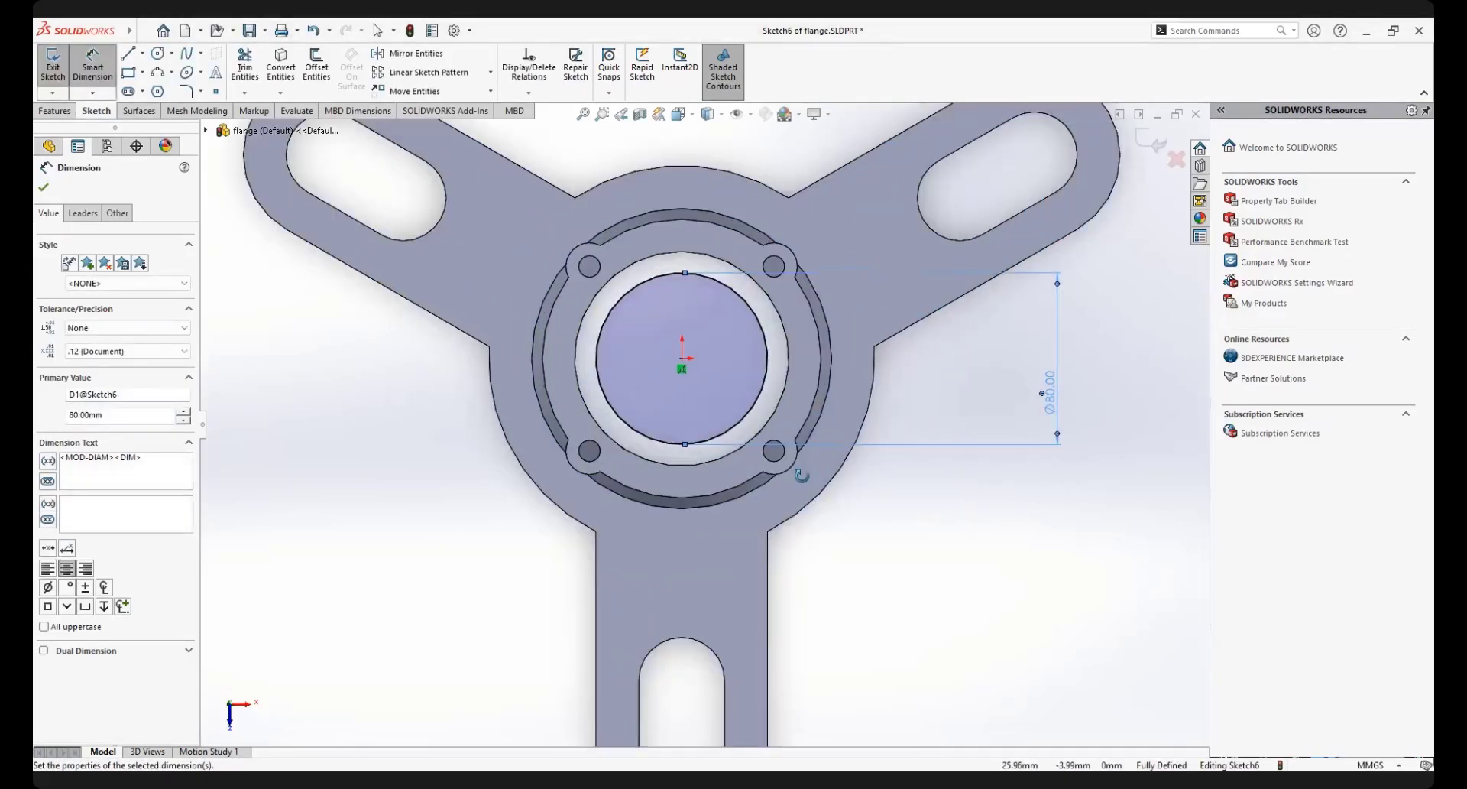
pyautogui.moveTo(801, 476); pyautogui.dragTo(971, 528, button='middle')
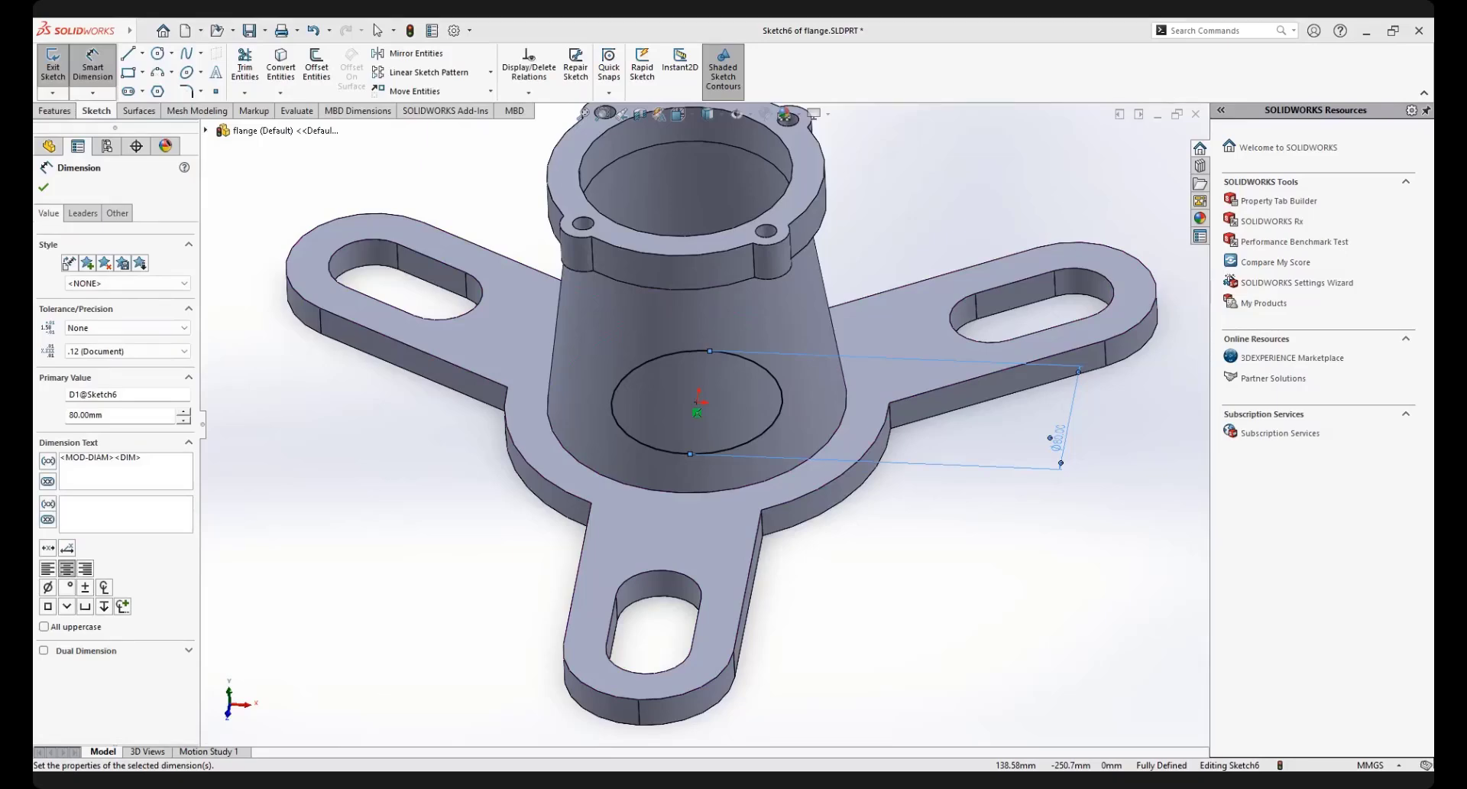
pyautogui.doubleClick(1056, 434)
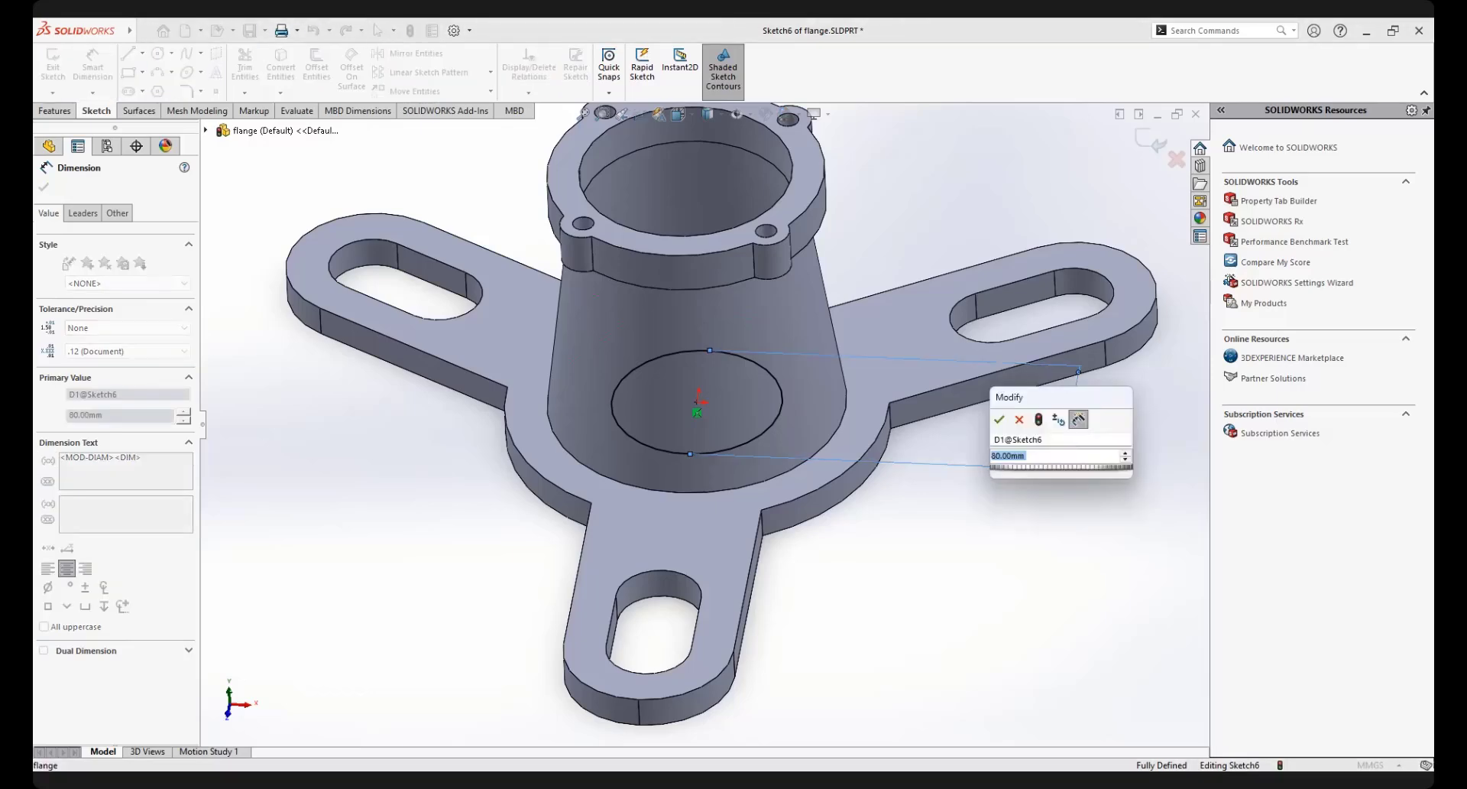
pyautogui.write('160')
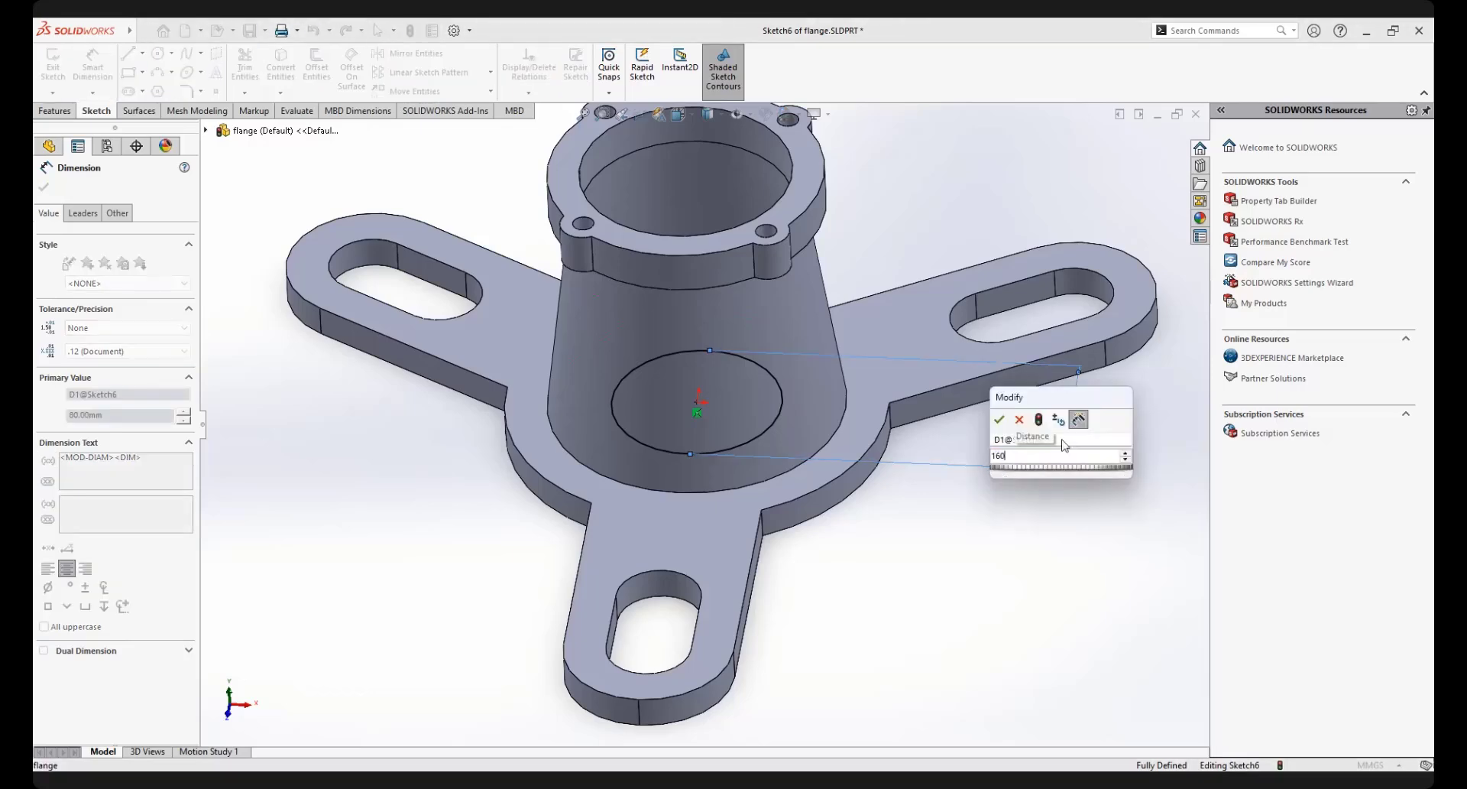
pyautogui.press('Return')
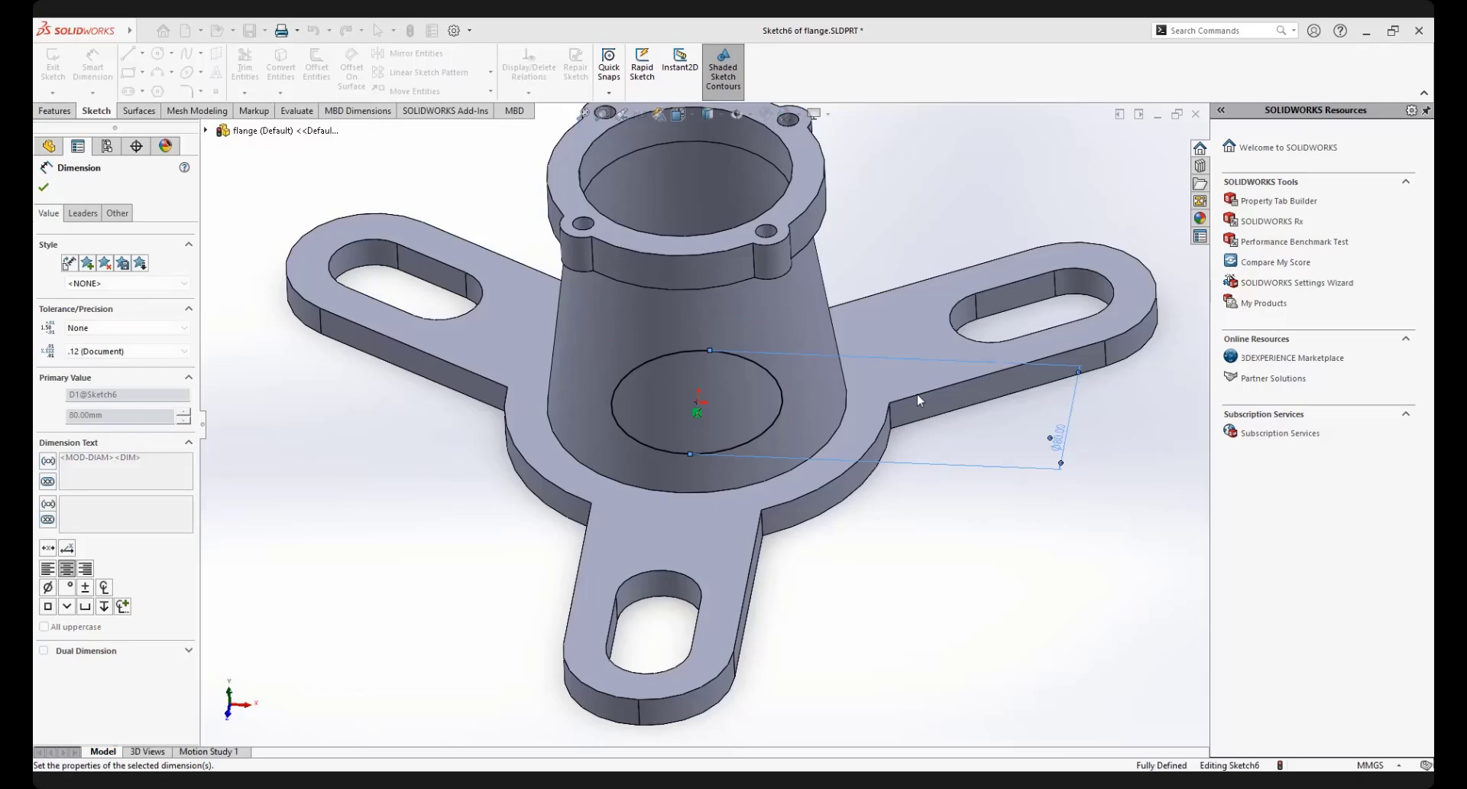
pyautogui.rightClick(879, 563)
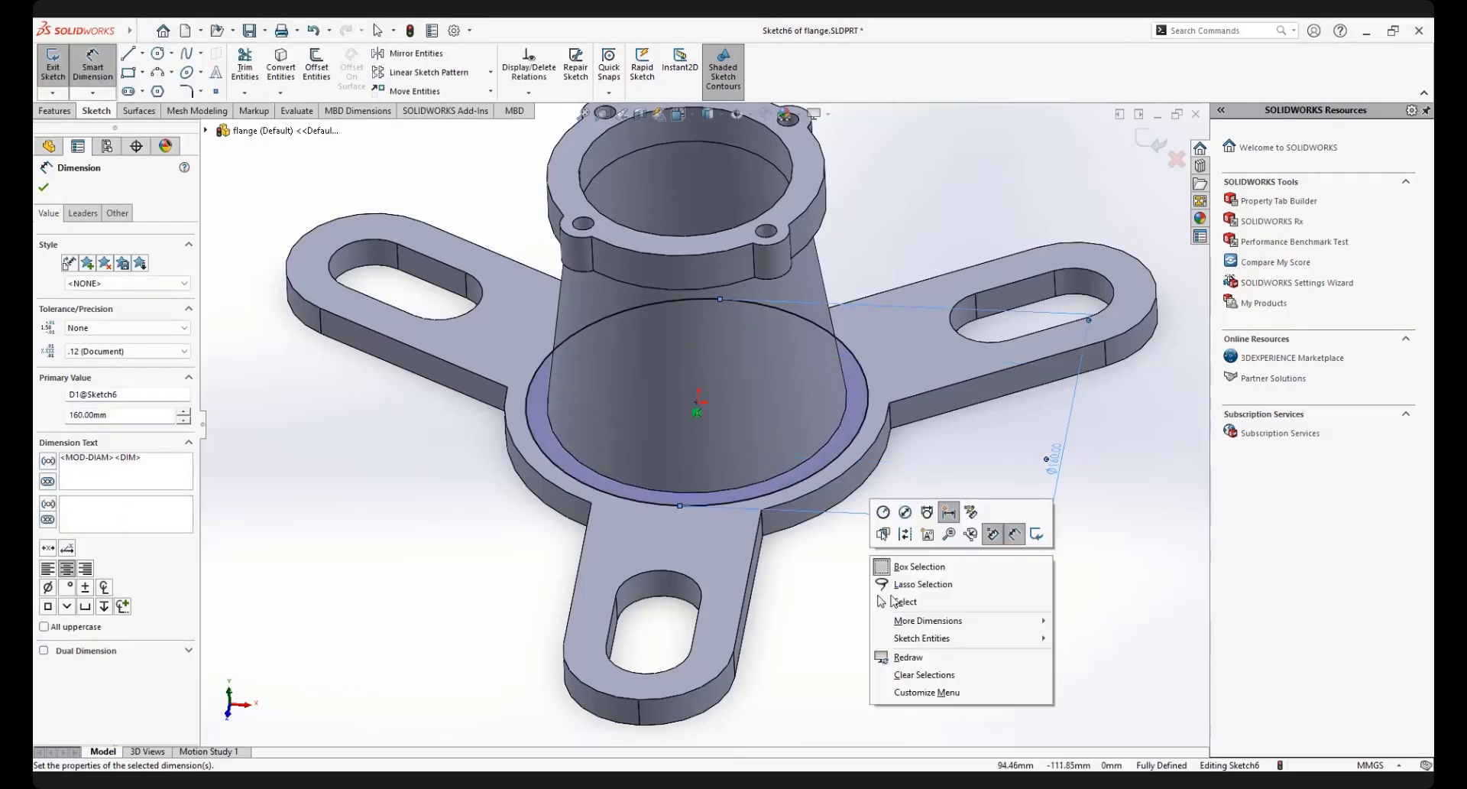
pyautogui.click(1157, 568)
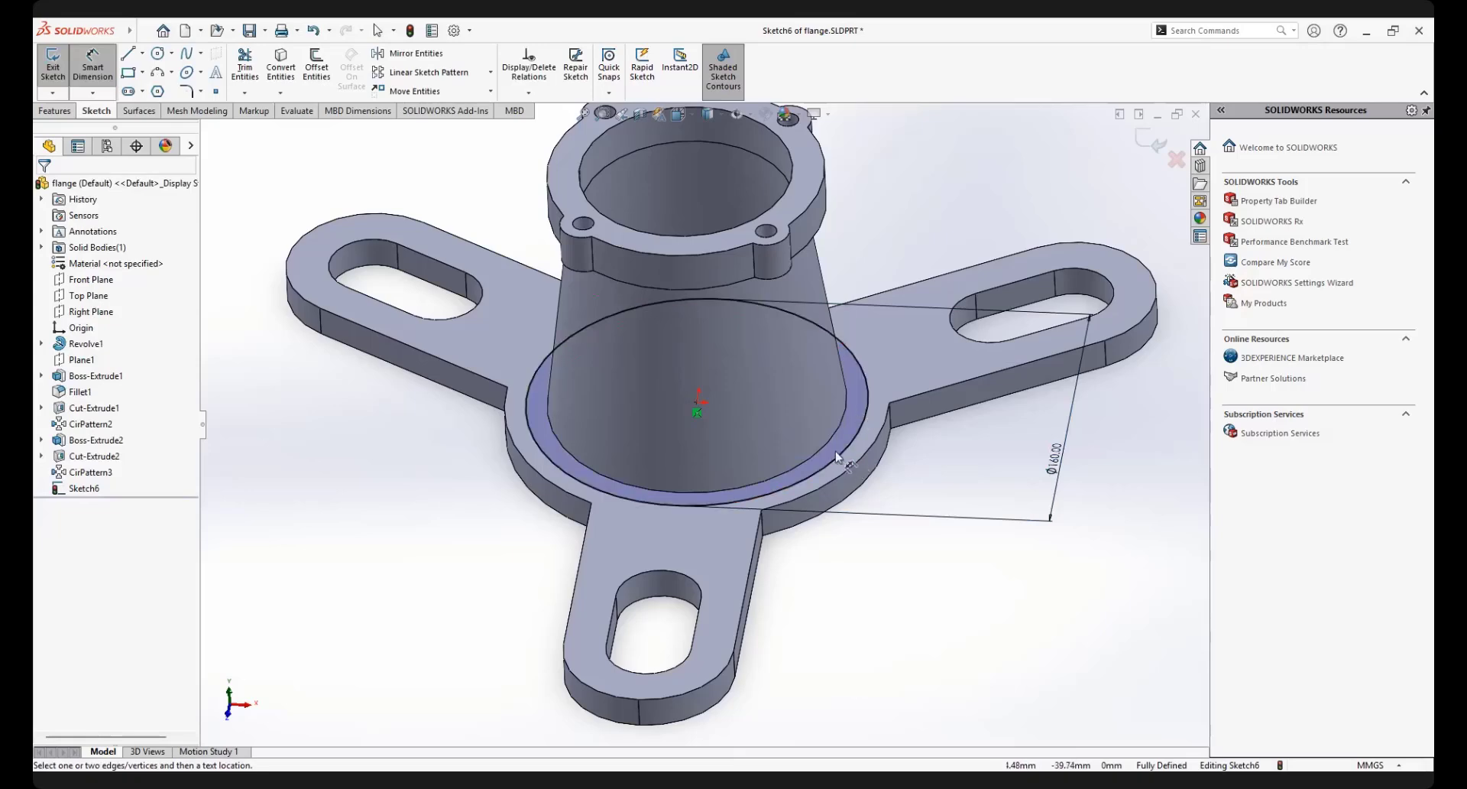
# Leave dimensioning and convert the 160 mm circle to construction geometry
pyautogui.rightClick(875, 637)
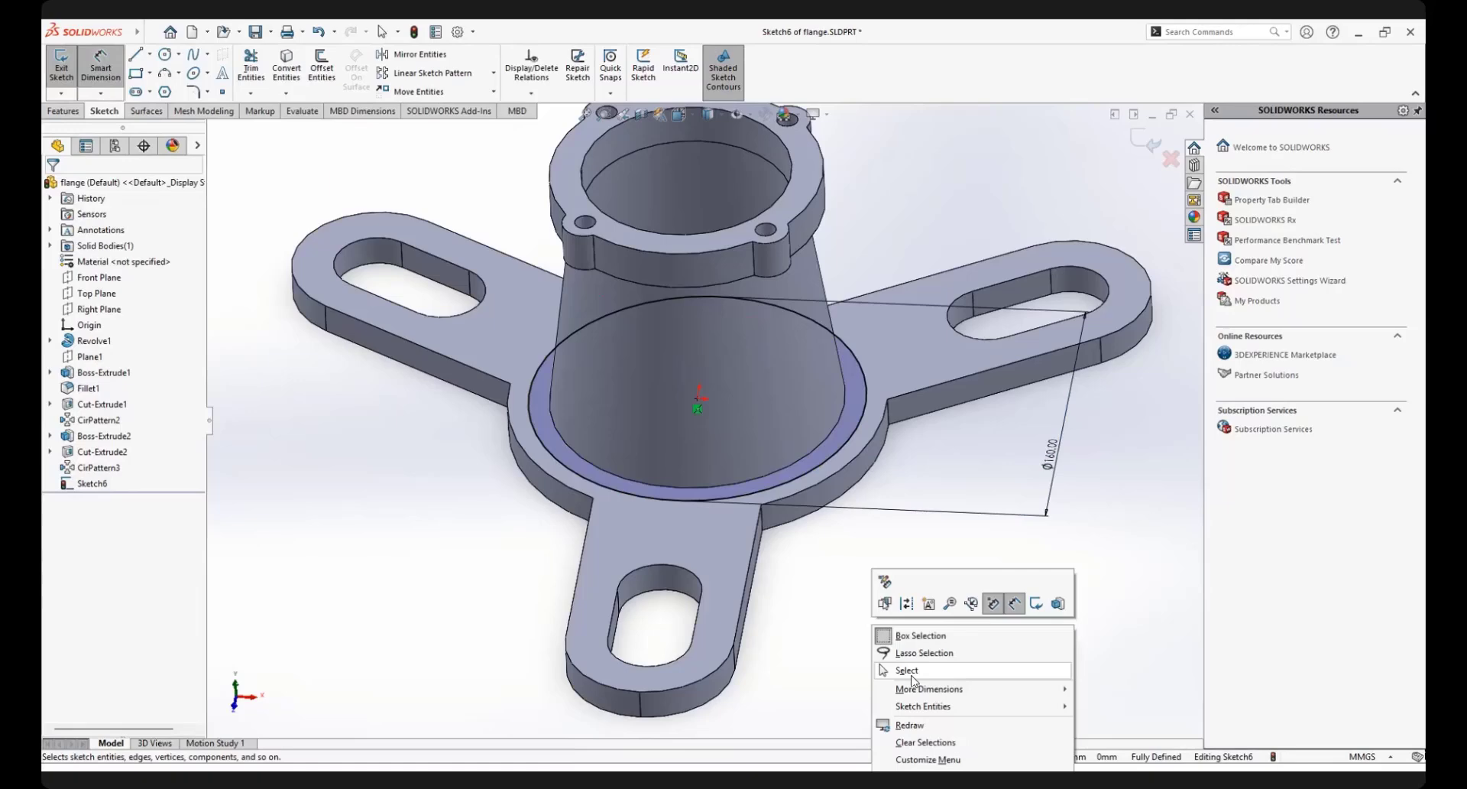
pyautogui.click(911, 672)
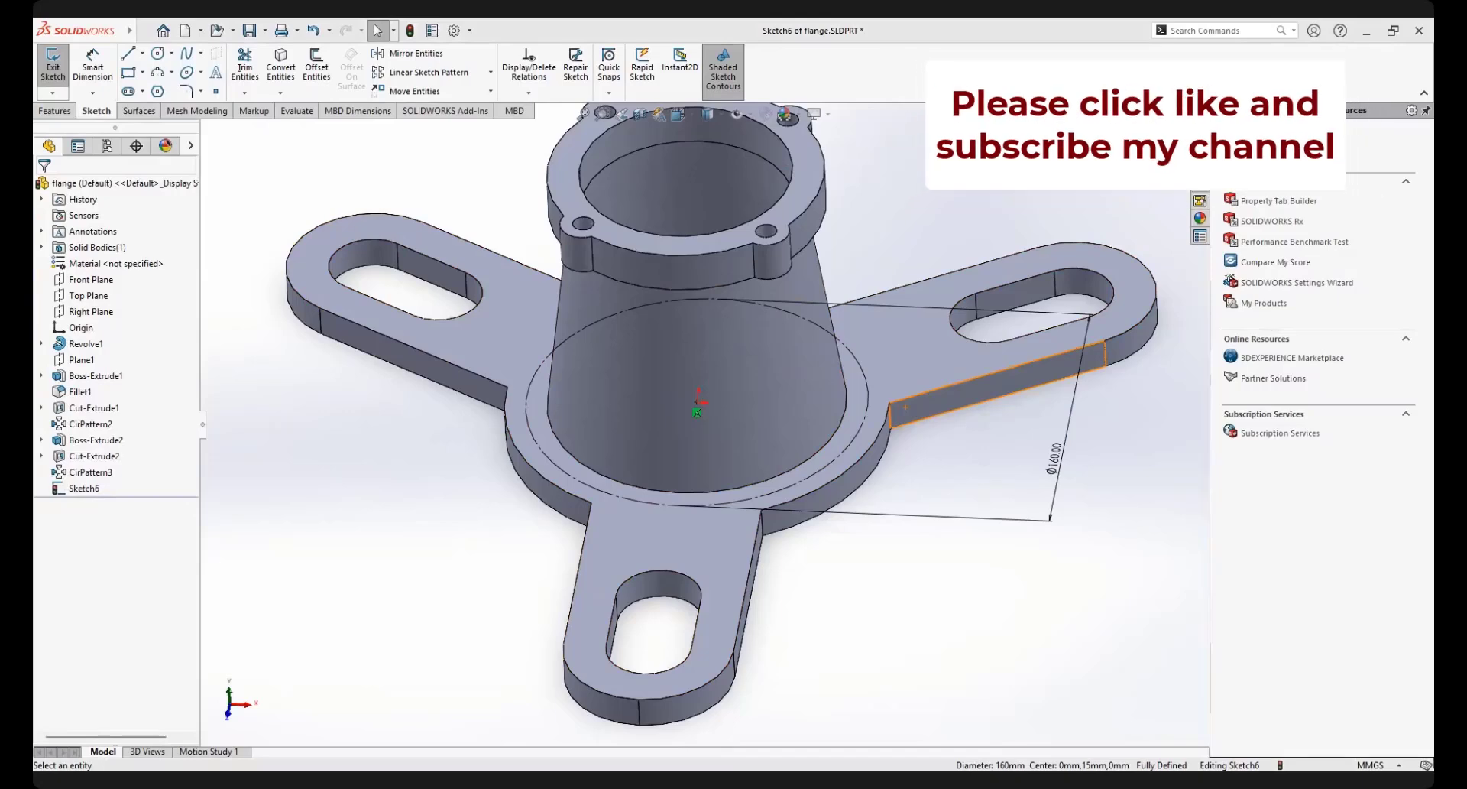
pyautogui.scroll(3, 815, 365)
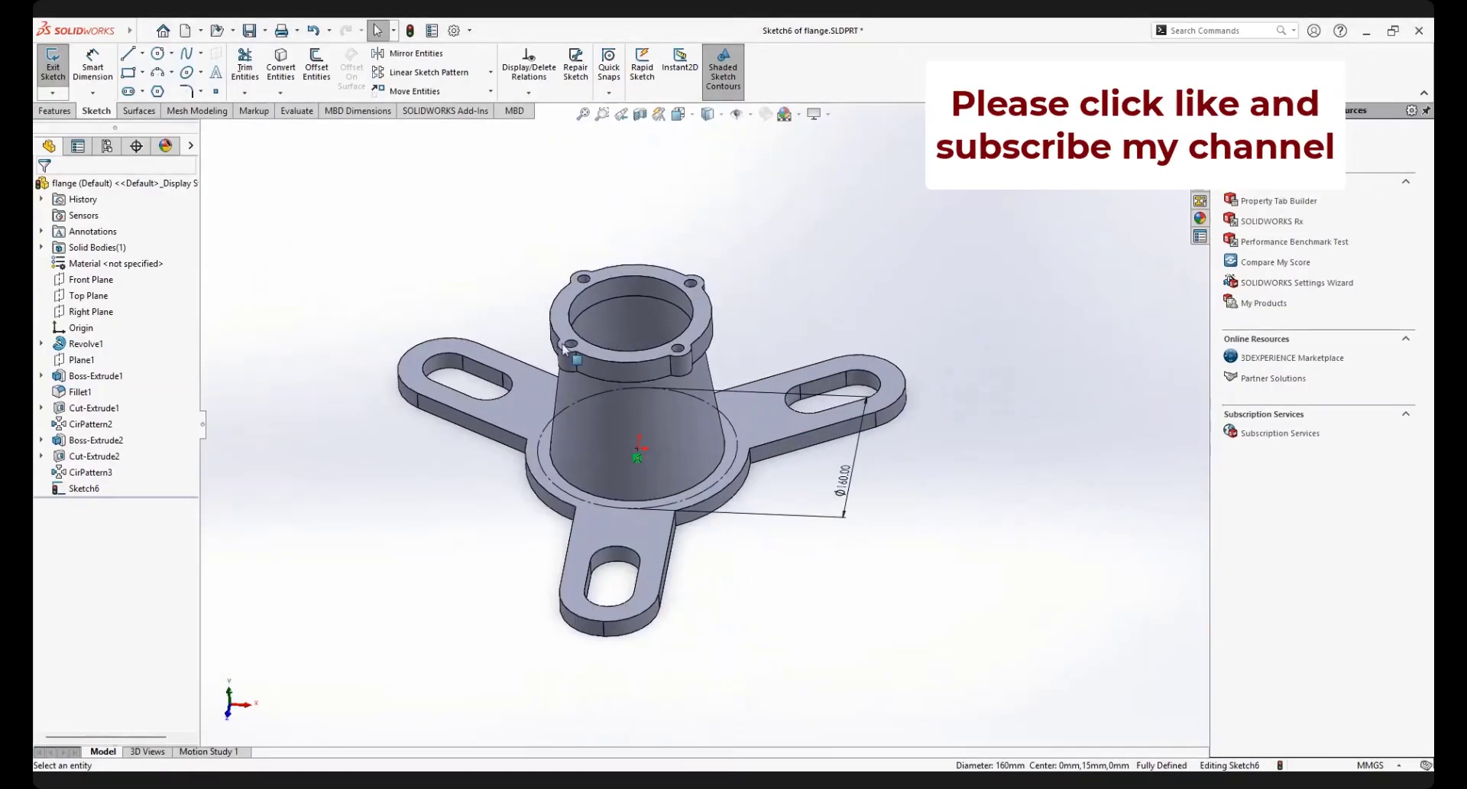